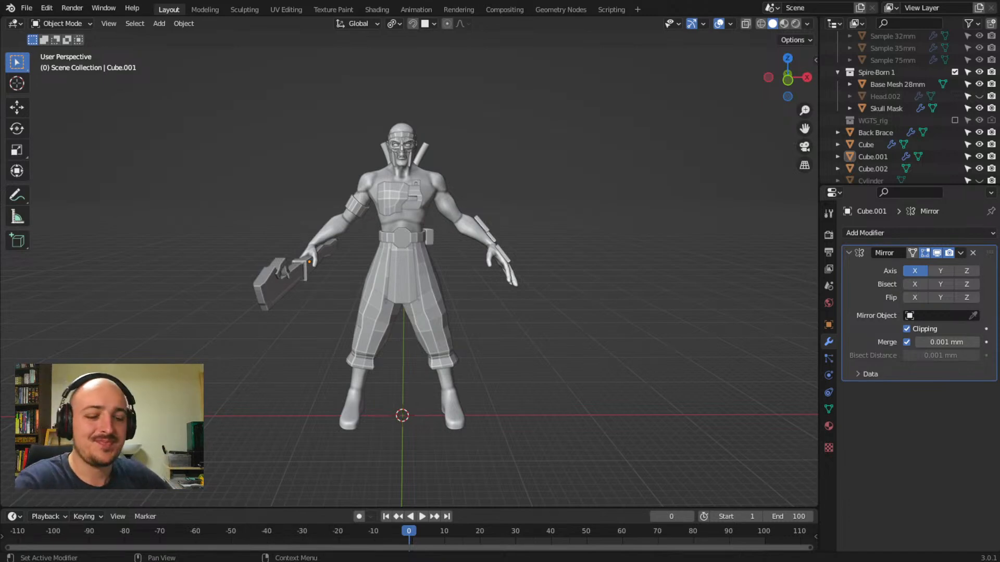
- Examine the character's trousers, chest plate, held weapon and forearm guards from the front, selecting individual pieces
middle_click_drag(536, 323, 492, 311)
scroll(442, 259, "up", 3)
scroll(503, 345, "down", 2)
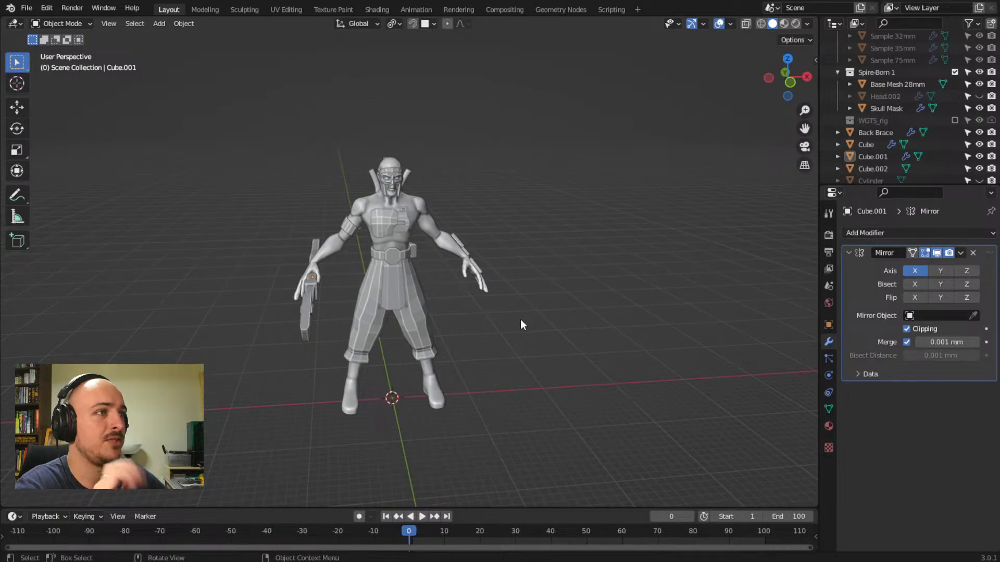
middle_click_drag(510, 305, 471, 291)
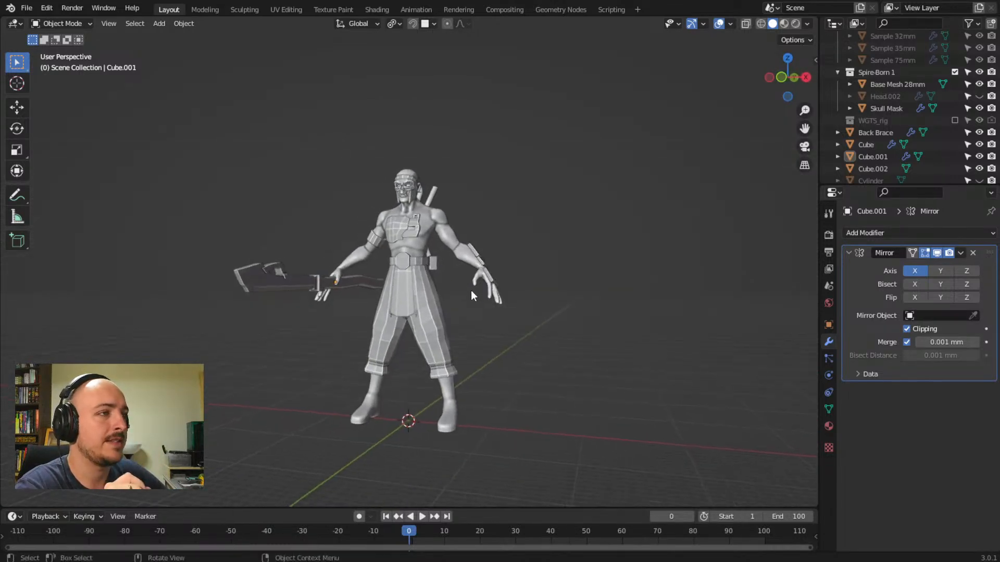
left_click(441, 320)
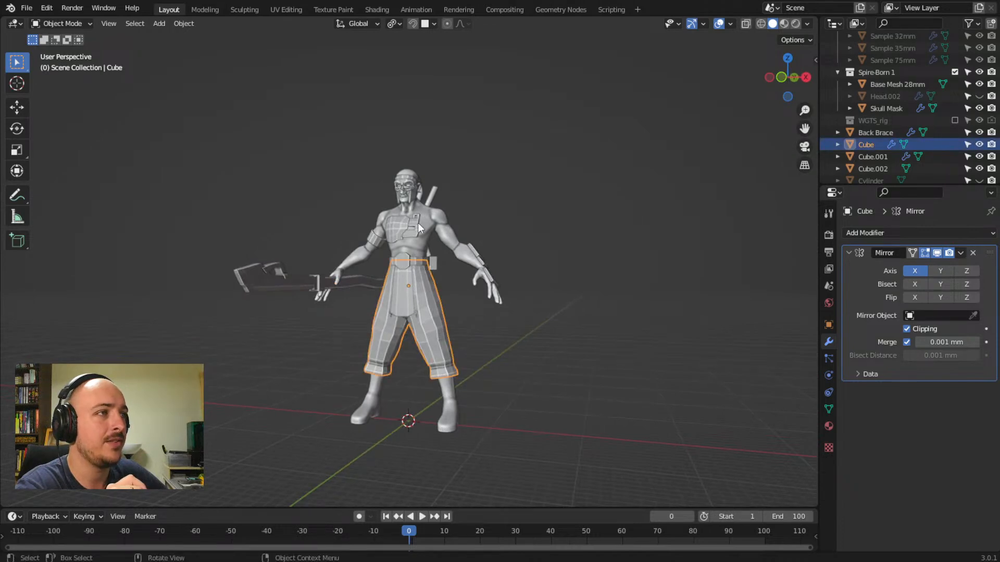
left_click(402, 226)
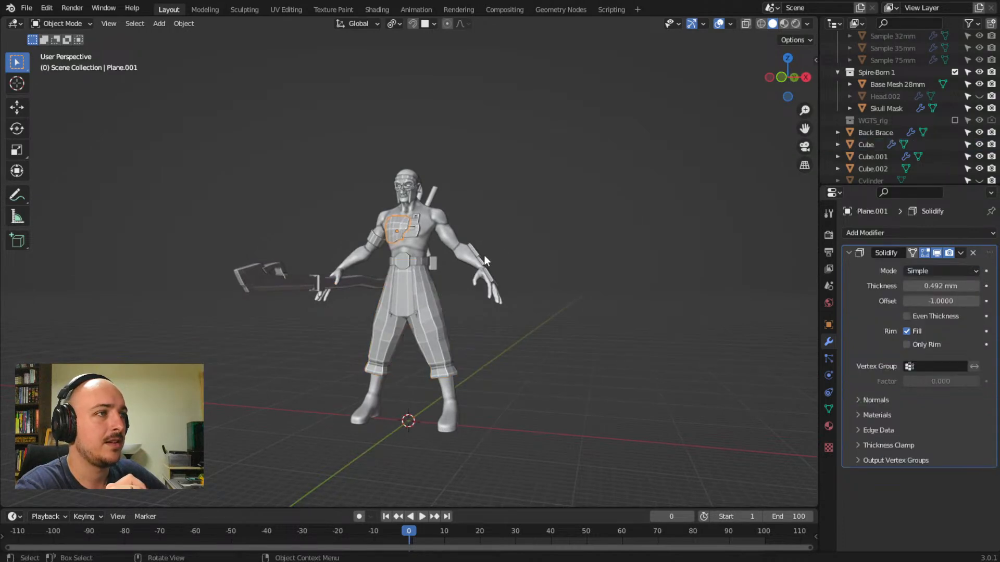
left_click(410, 187)
left_click(570, 255)
middle_click_drag(316, 333, 402, 341)
left_click(338, 273)
left_click(511, 349)
middle_click_drag(511, 348, 382, 351)
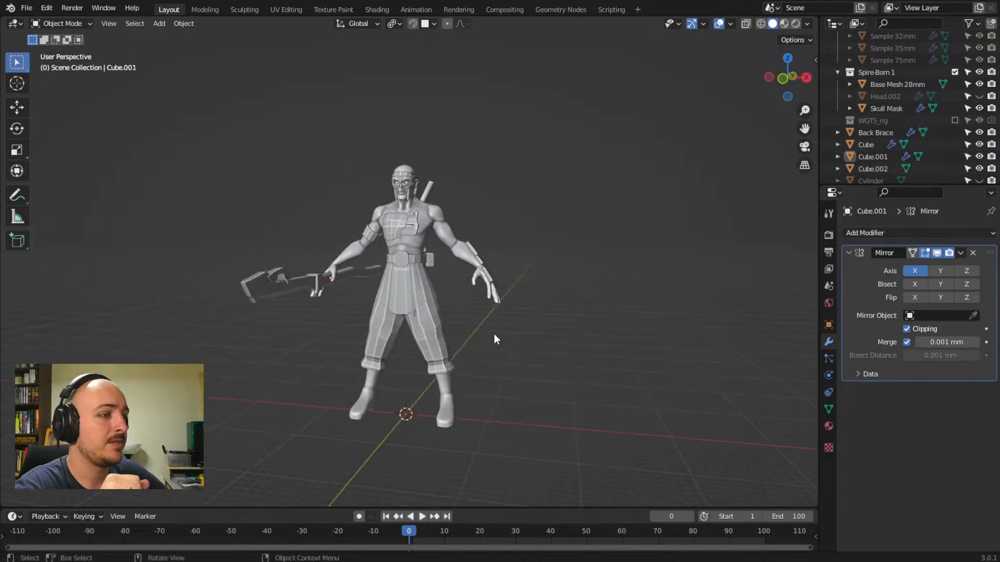
middle_click_drag(500, 328, 535, 301)
left_click(487, 260)
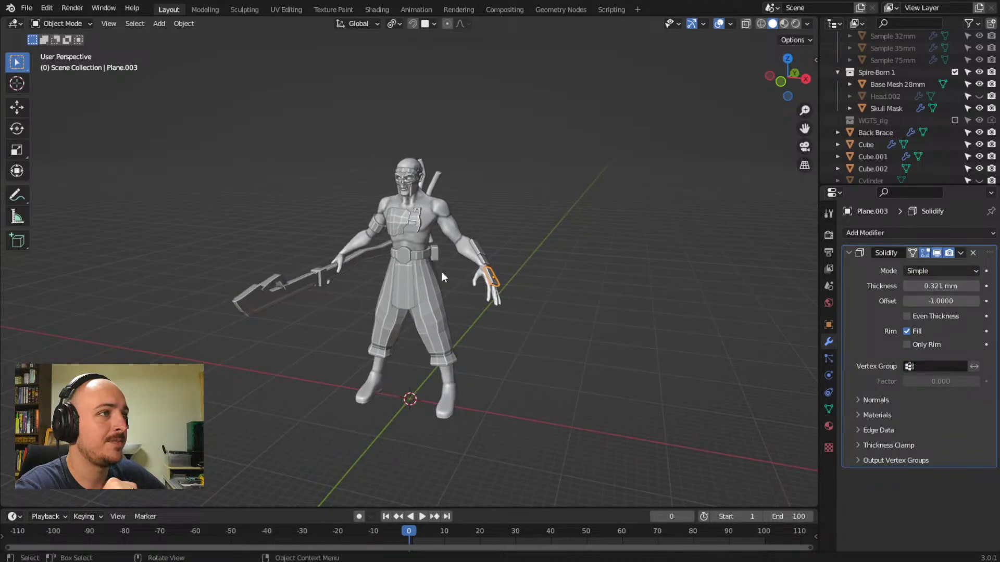
- Examine the pipes on the character's back and the full length of the bladed polearm in its hand
middle_click_drag(567, 193, 479, 210)
left_click(479, 211)
middle_click_drag(558, 242, 411, 187)
left_click(426, 189)
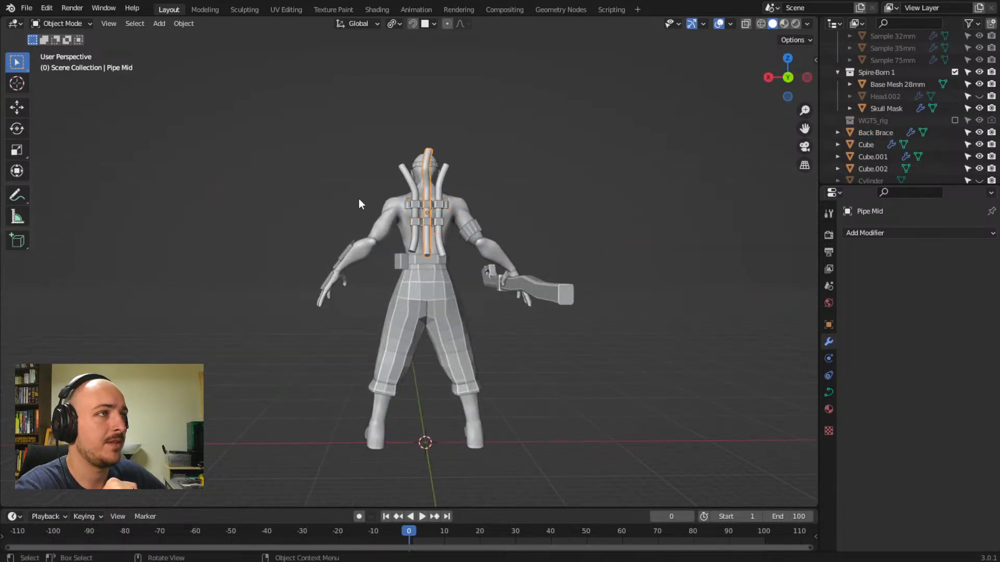
left_click(417, 196)
left_click(413, 187)
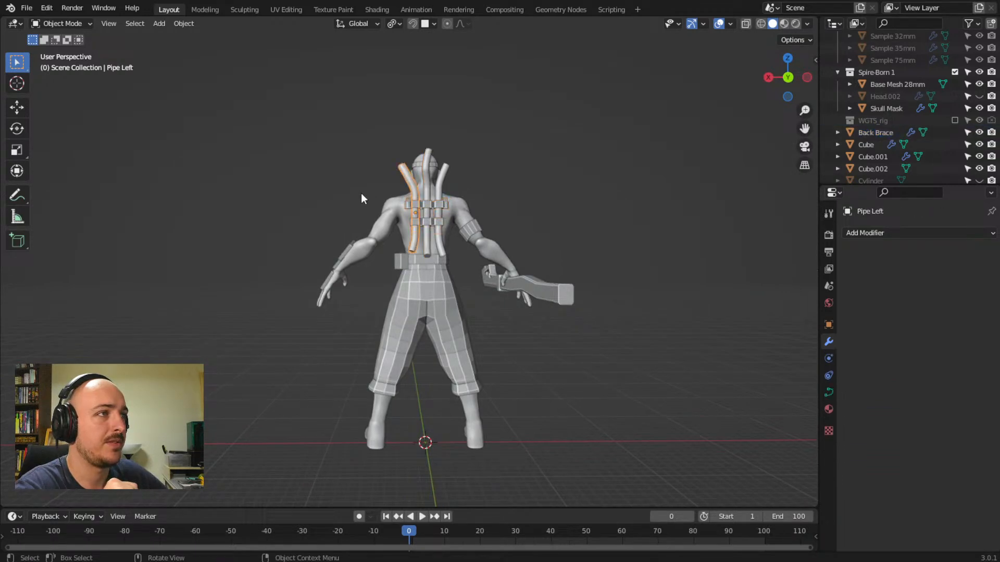
middle_click_drag(254, 219, 443, 265)
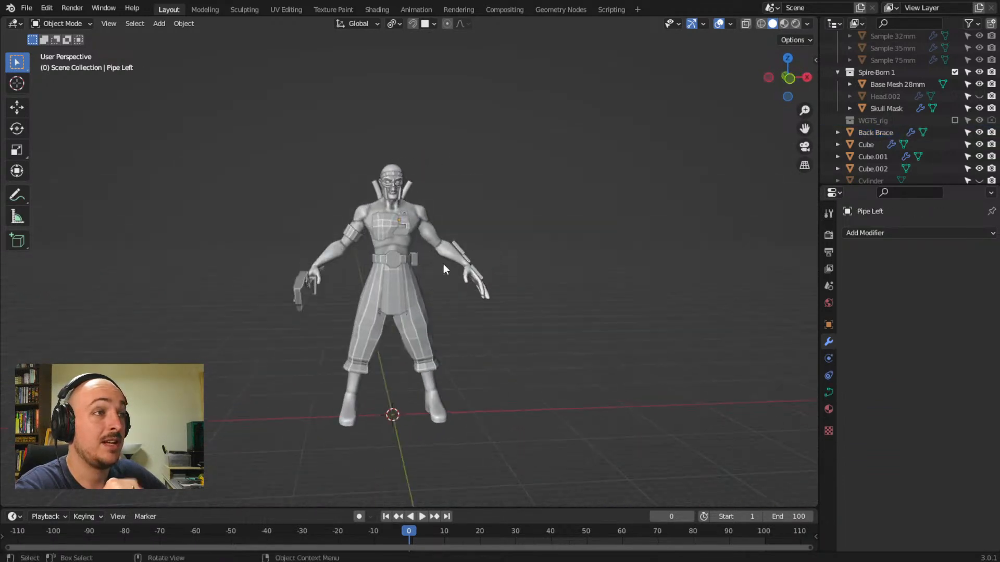
left_click(301, 292)
middle_click_drag(283, 372, 399, 365)
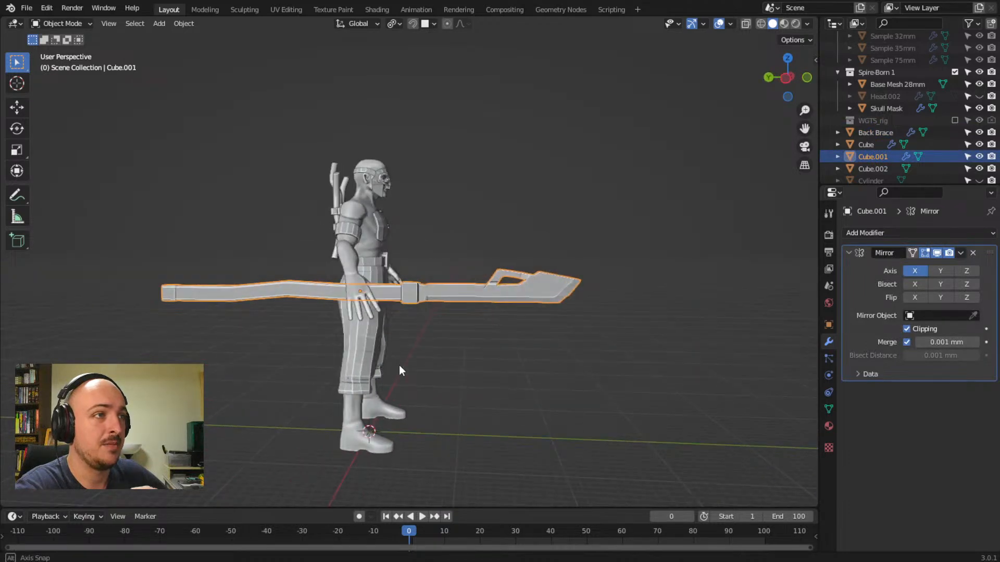
middle_click_drag(489, 359, 445, 342)
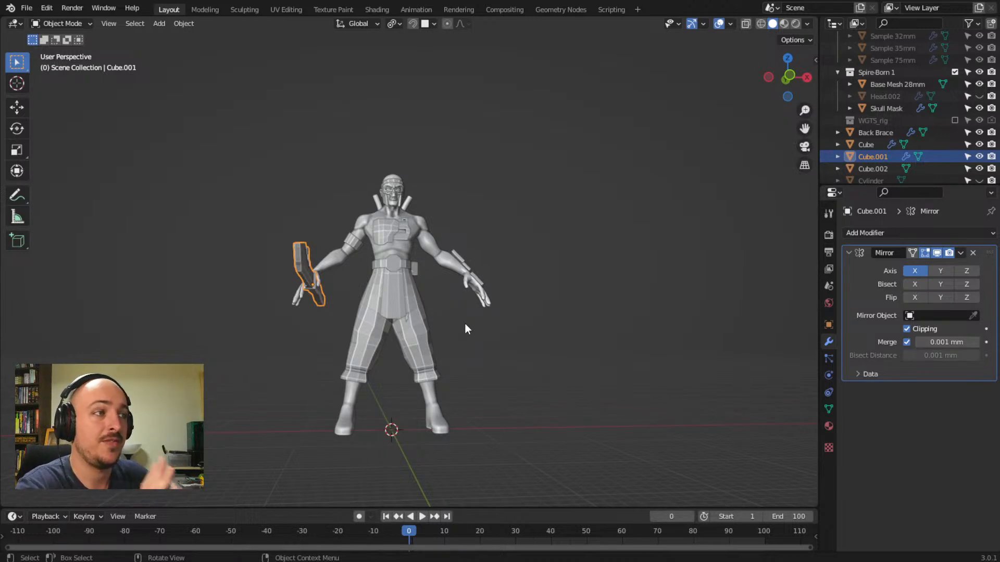
mouse_move(435, 330)
middle_mouse_down()
mouse_move(455, 328)
mouse_move(444, 333)
mouse_move(461, 355)
mouse_move(503, 316)
mouse_move(458, 328)
mouse_move(373, 328)
mouse_move(453, 323)
middle_mouse_up()
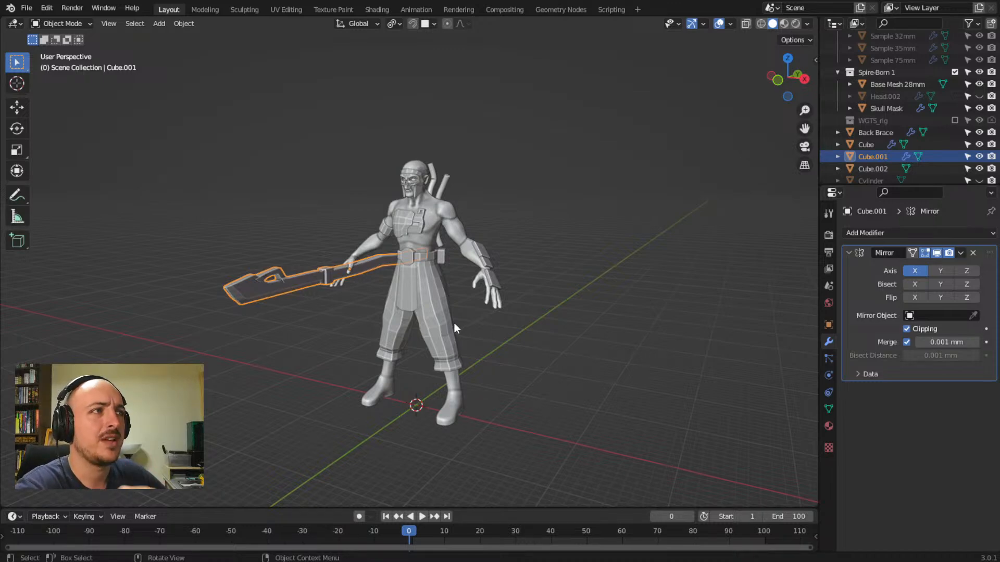
- Examine the headband and skull mask up close from the side and front, along with the forearm plates
middle_click_drag(454, 322, 427, 149)
scroll(442, 301, "up", 5)
left_click(440, 133)
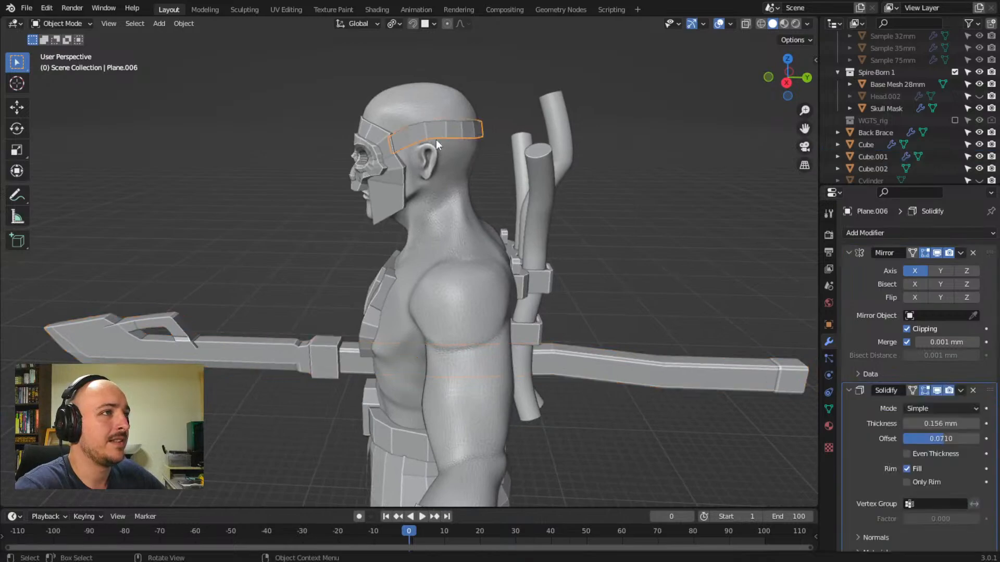
middle_click_drag(371, 199, 543, 189)
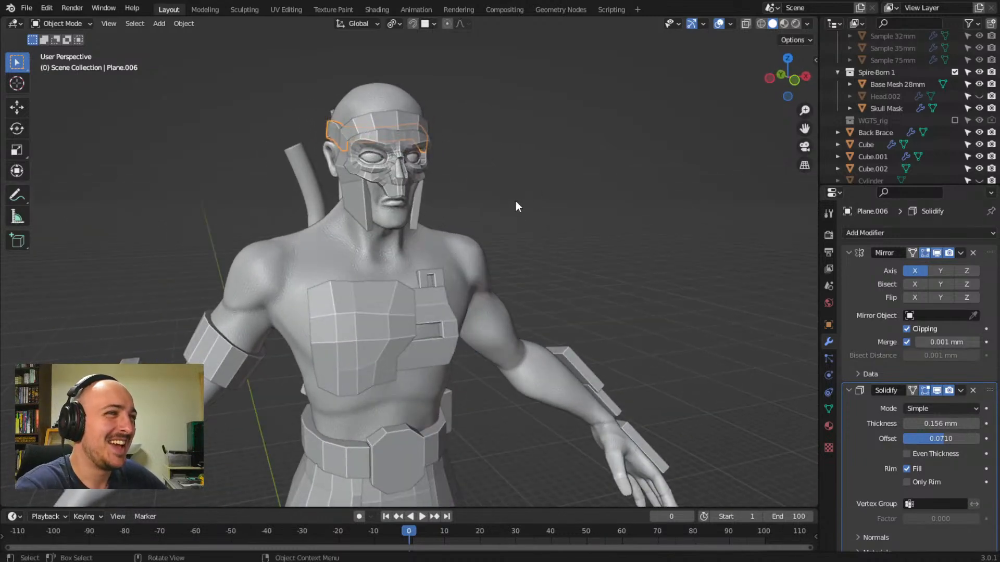
middle_click_drag(526, 190, 373, 200)
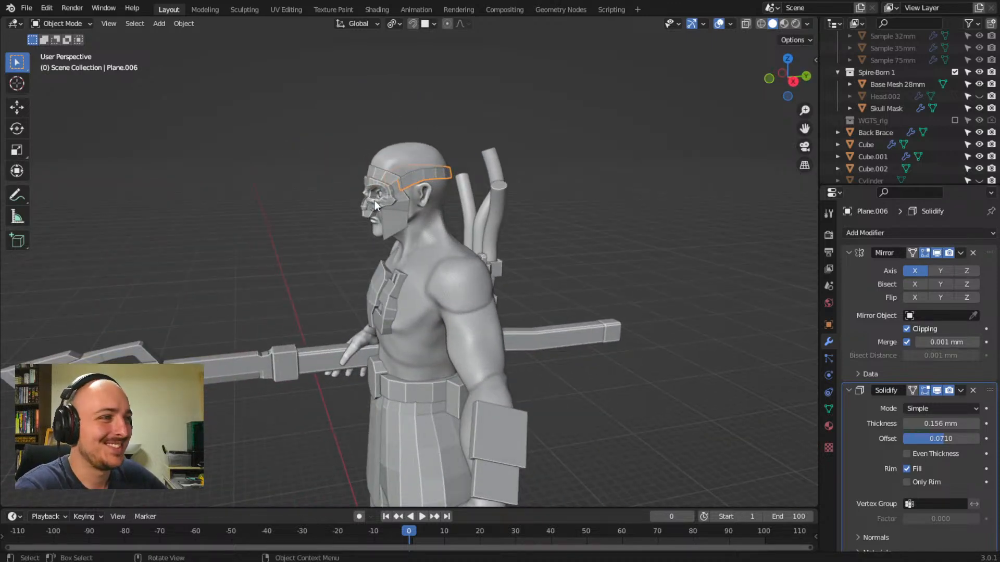
middle_click_drag(373, 201, 355, 252)
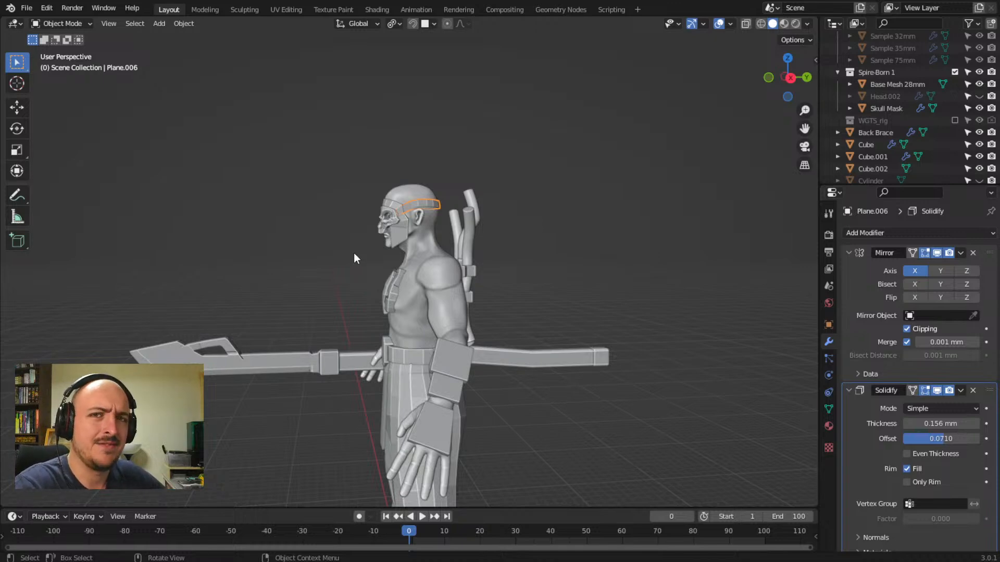
middle_click_drag(364, 244, 417, 275)
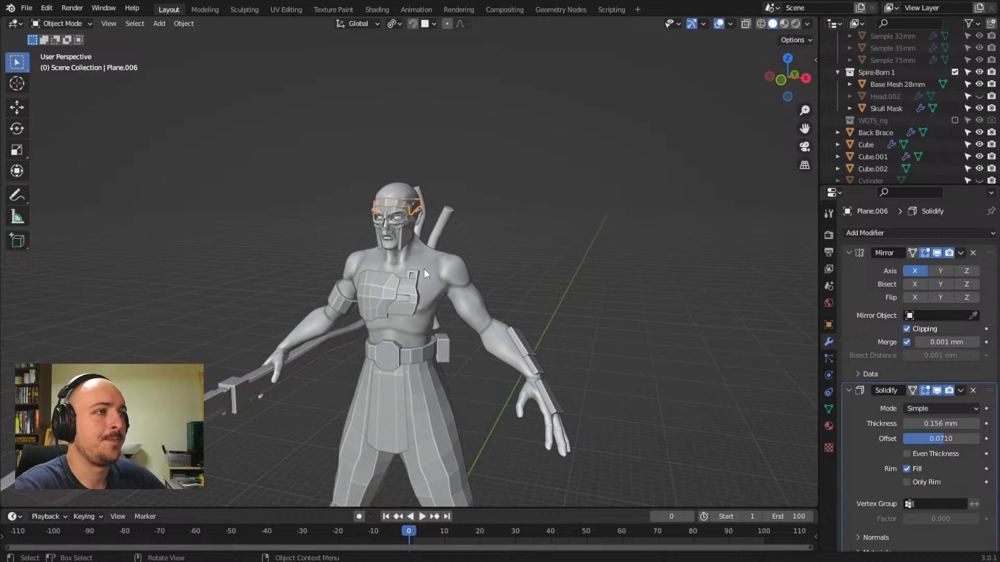
left_click_drag(428, 279, 460, 274)
left_click(542, 251)
middle_click_drag(541, 251, 505, 373)
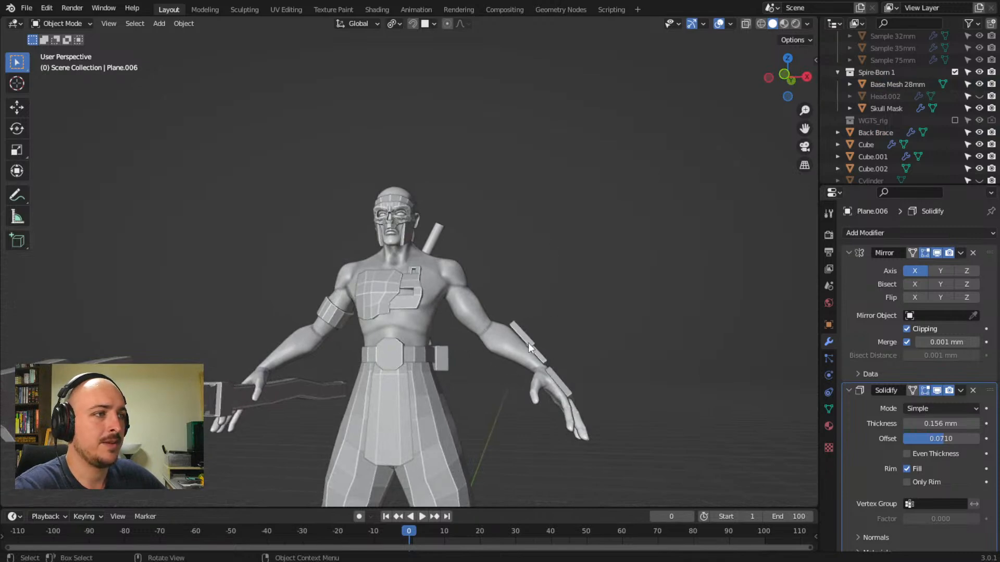
scroll(529, 311, "down", 3)
middle_click_drag(514, 387, 357, 430)
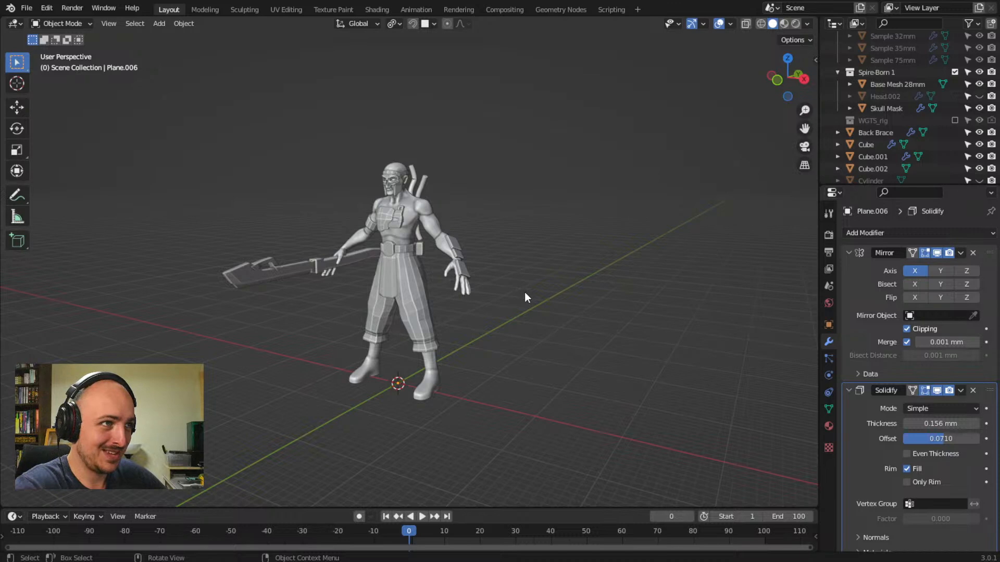
- Examine the upper-body armour, back brace and bare left shoulder from all around the character
middle_click_drag(478, 327, 501, 317)
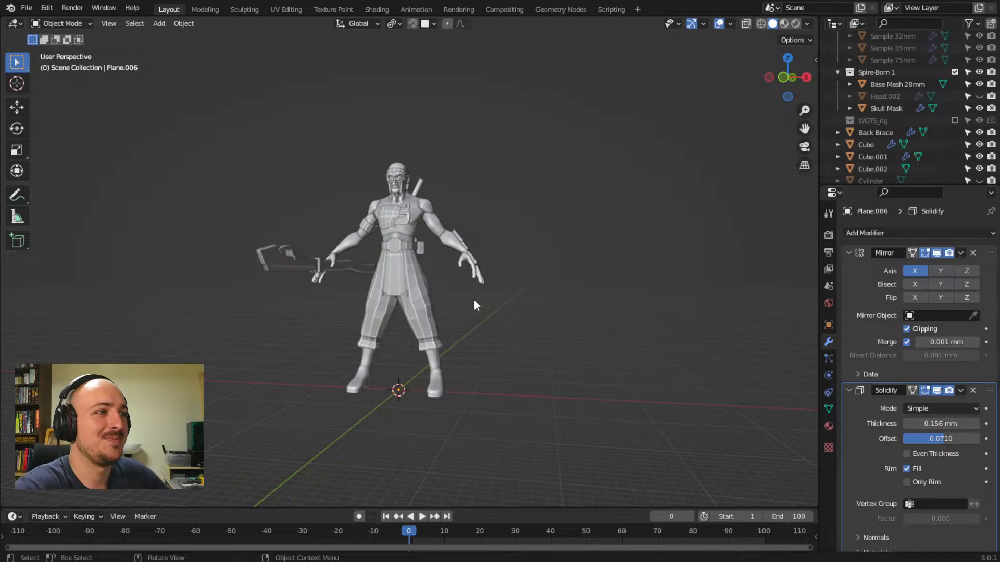
middle_click_drag(480, 301, 498, 309)
middle_click_drag(462, 321, 508, 333)
scroll(417, 251, "up", 3)
middle_click_drag(409, 220, 410, 199)
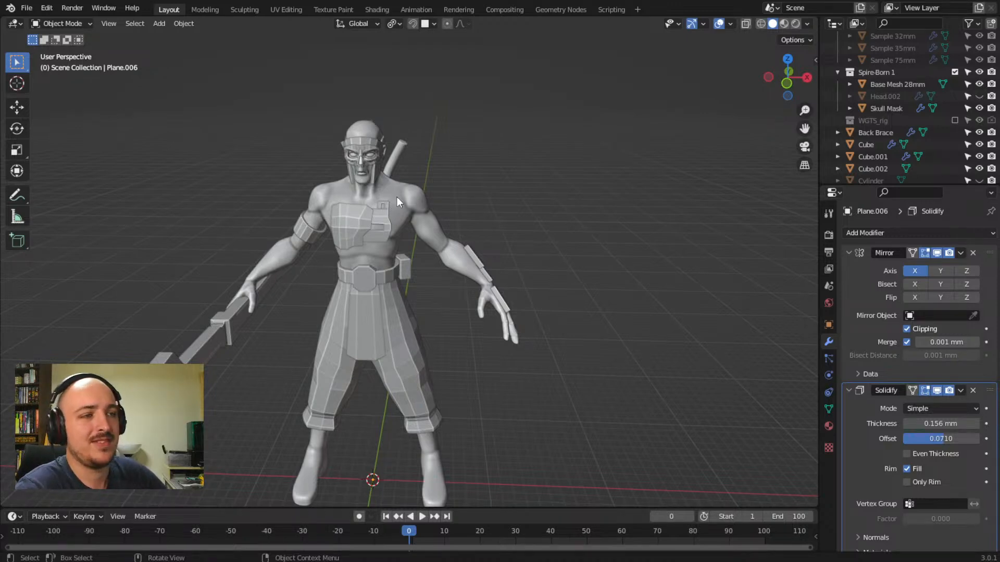
scroll(403, 215, "up", 3)
middle_click_drag(403, 214, 442, 285)
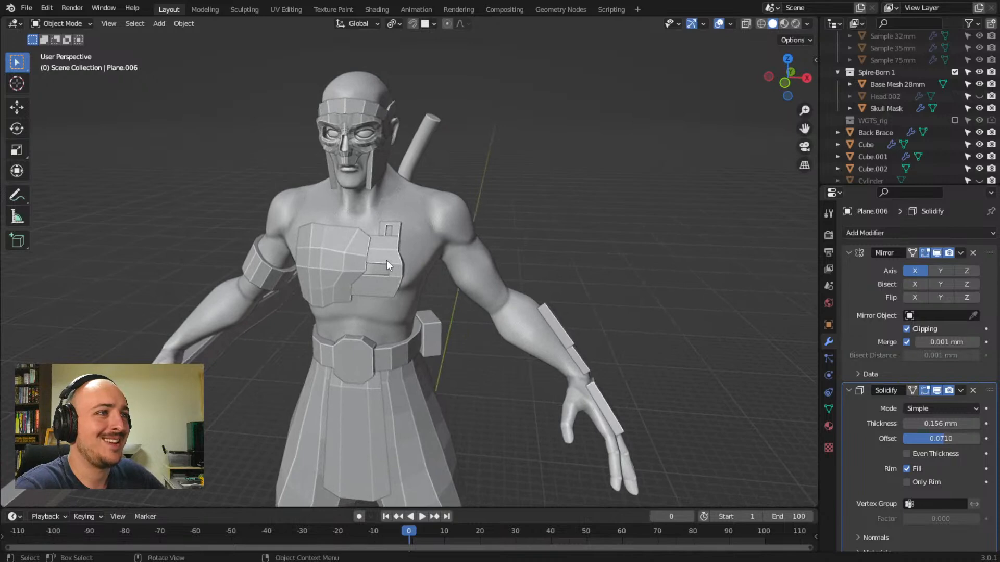
middle_click_drag(364, 226, 348, 209)
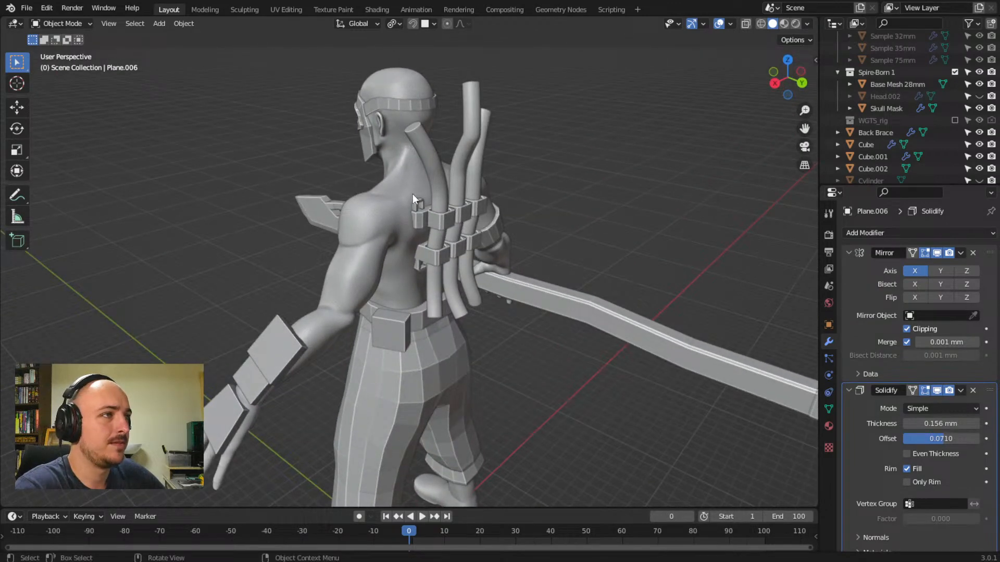
middle_click_drag(432, 210, 435, 230)
middle_click_drag(366, 221, 473, 266)
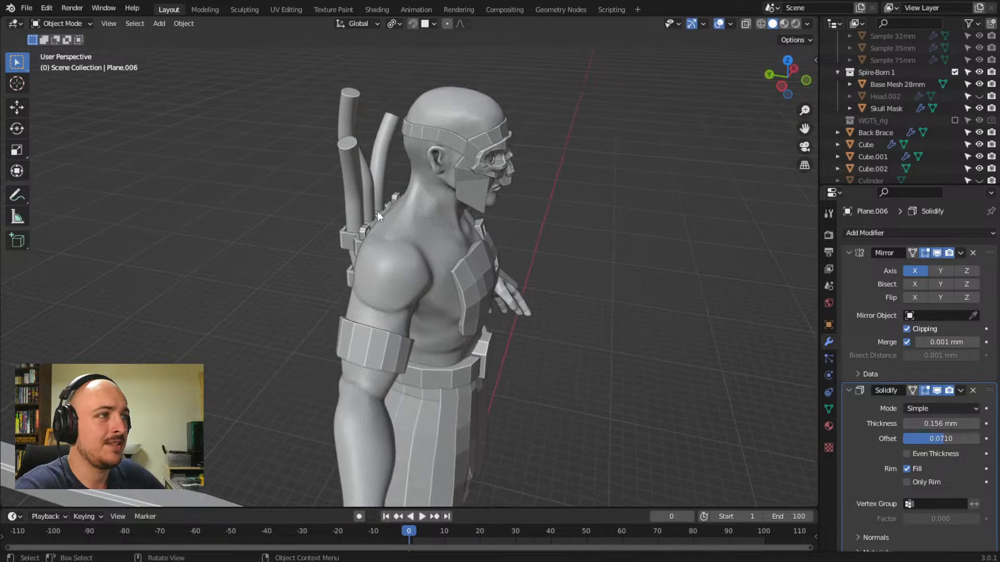
middle_click_drag(464, 270, 402, 247)
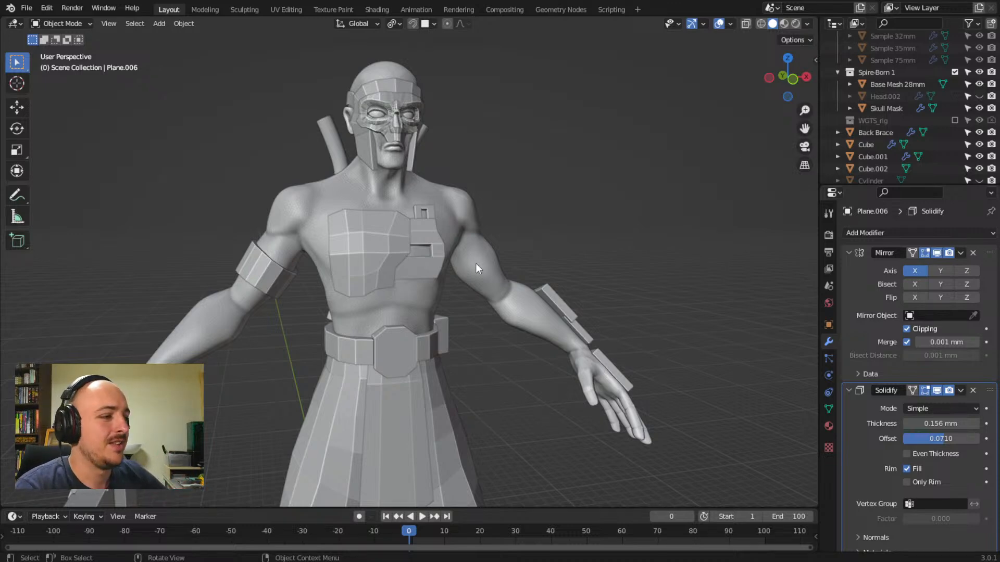
middle_click_drag(398, 258, 344, 304)
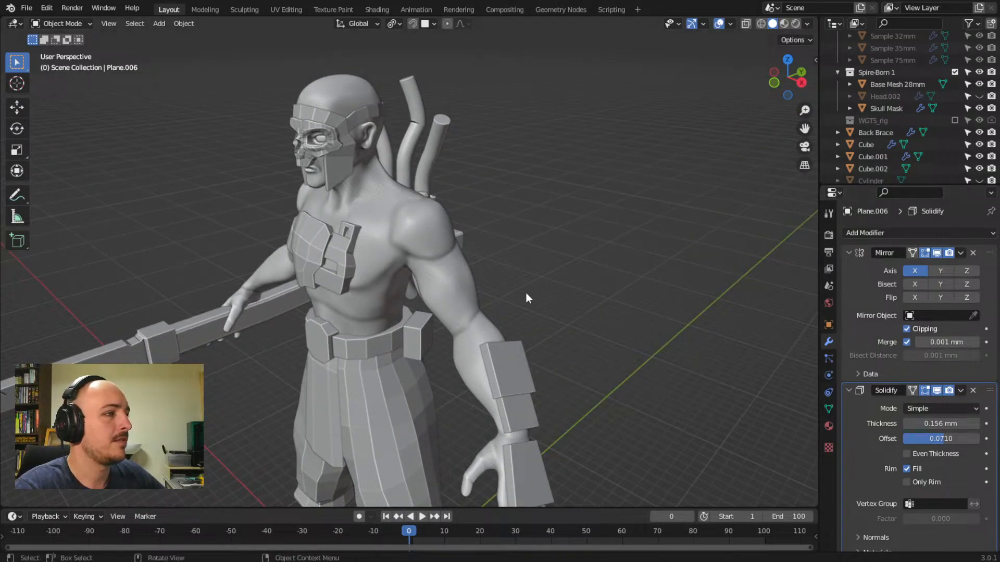
middle_click_drag(541, 331, 552, 298)
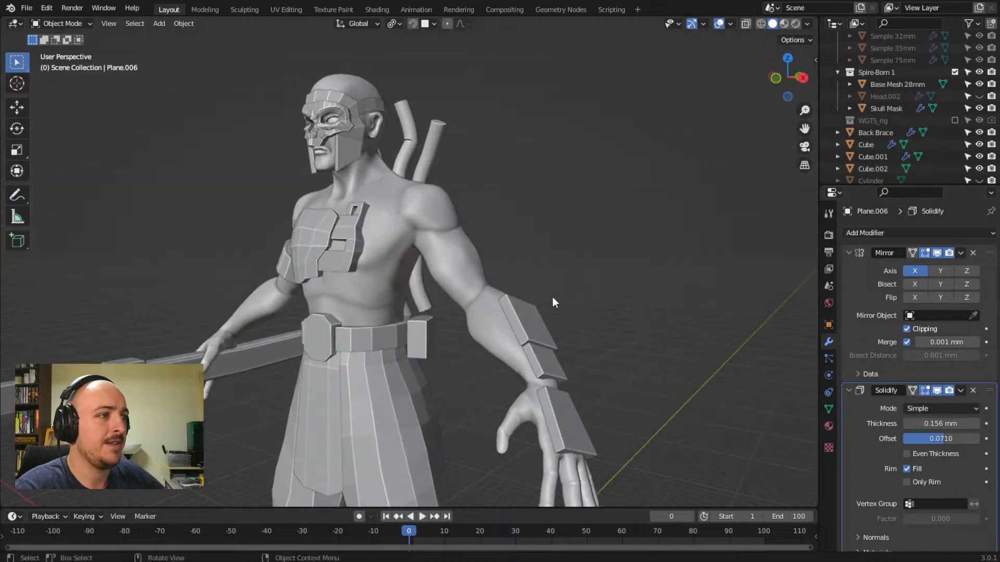
- Add a mesh plane and move it up about 25 mm to just in front of the character's upper chest
scroll(551, 300, "down", 5)
middle_click_drag(553, 365, 529, 359)
key("shift+a")
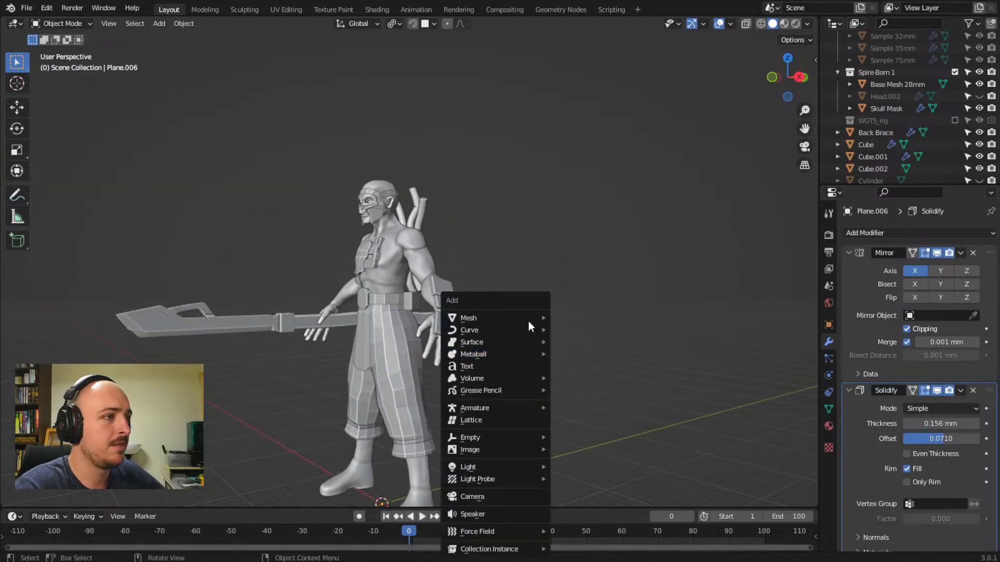
mouse_move(529, 319)
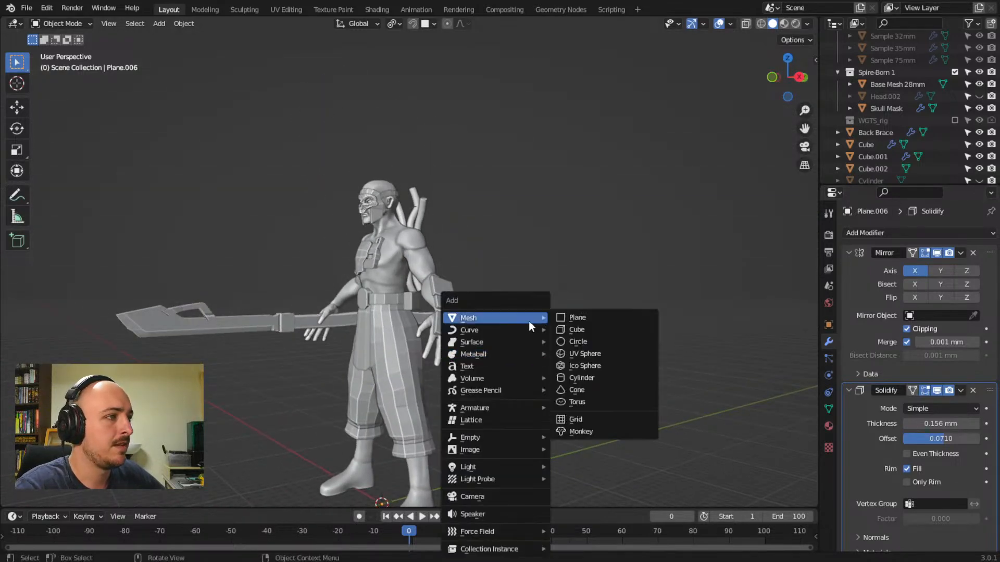
left_click(592, 317)
middle_click_drag(539, 408, 484, 356)
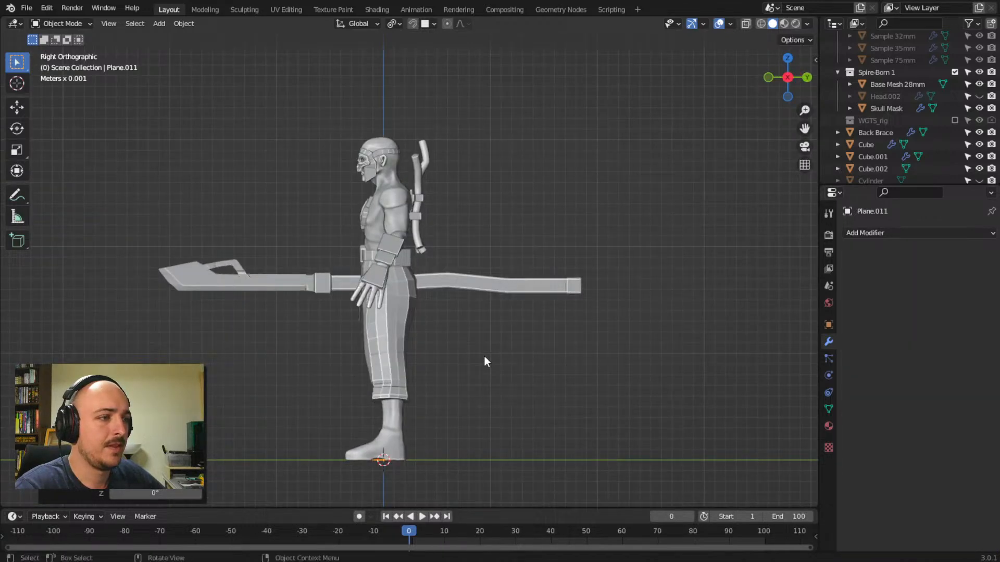
key("g")
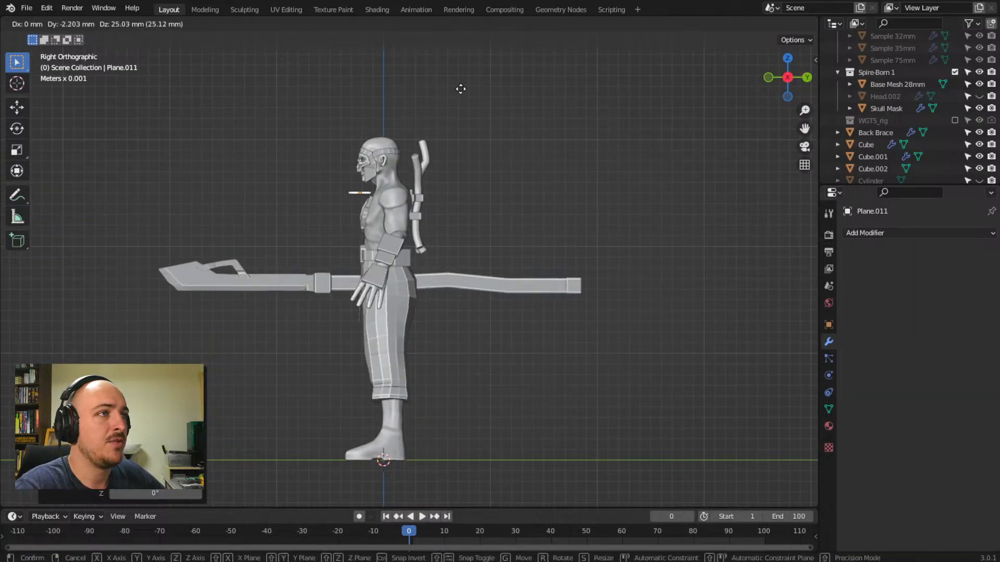
left_click(460, 91)
- Scale the new plane down to a small patch in front of the upper chest
middle_click_drag(462, 156, 588, 223)
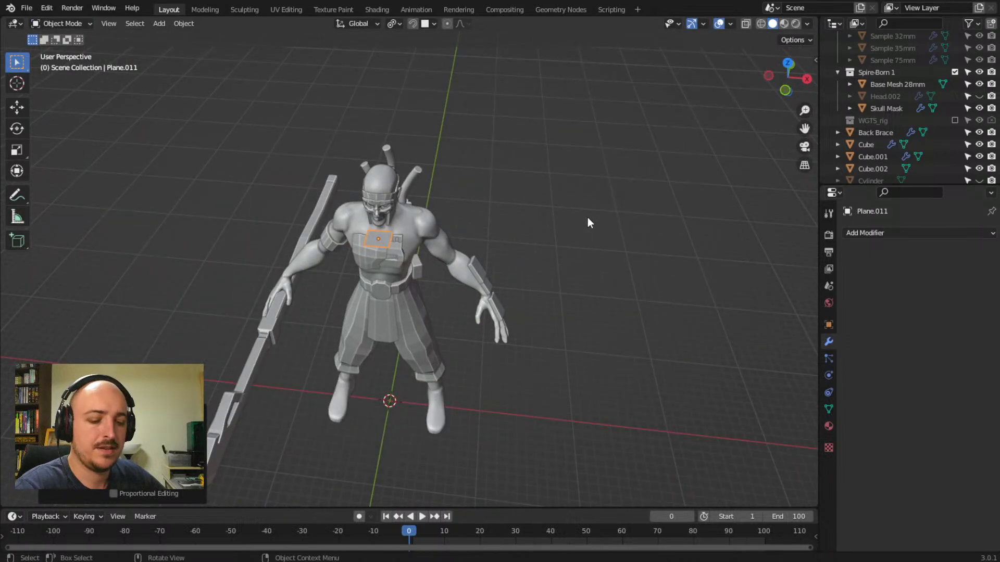
key("s")
left_click(464, 217)
- Move the small plane toward the character's left side and back to the base of the neck, just above the collarbone
middle_click_drag(465, 218, 471, 309)
scroll(470, 306, "up", 6)
key("g")
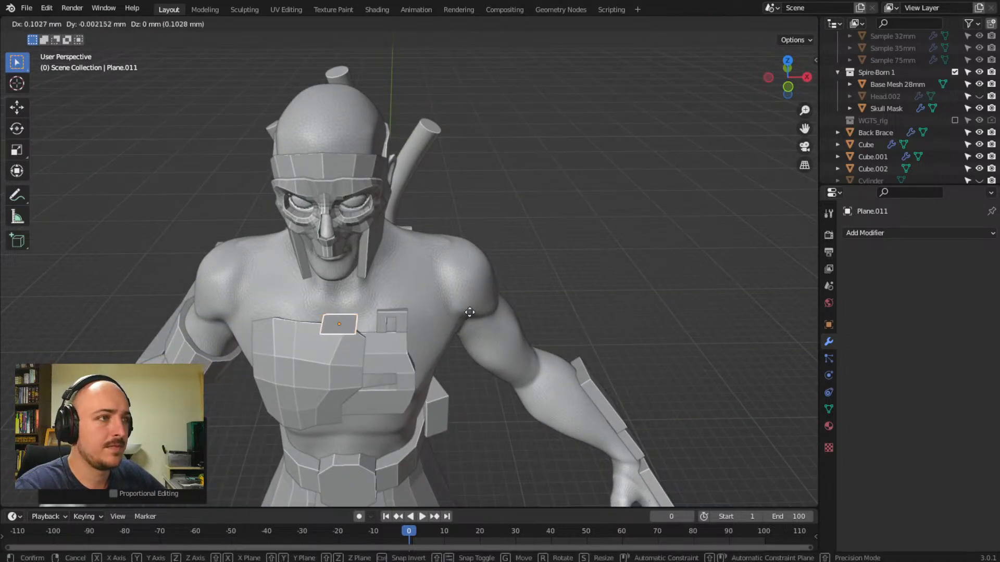
left_click(518, 288)
middle_click_drag(519, 288, 418, 277)
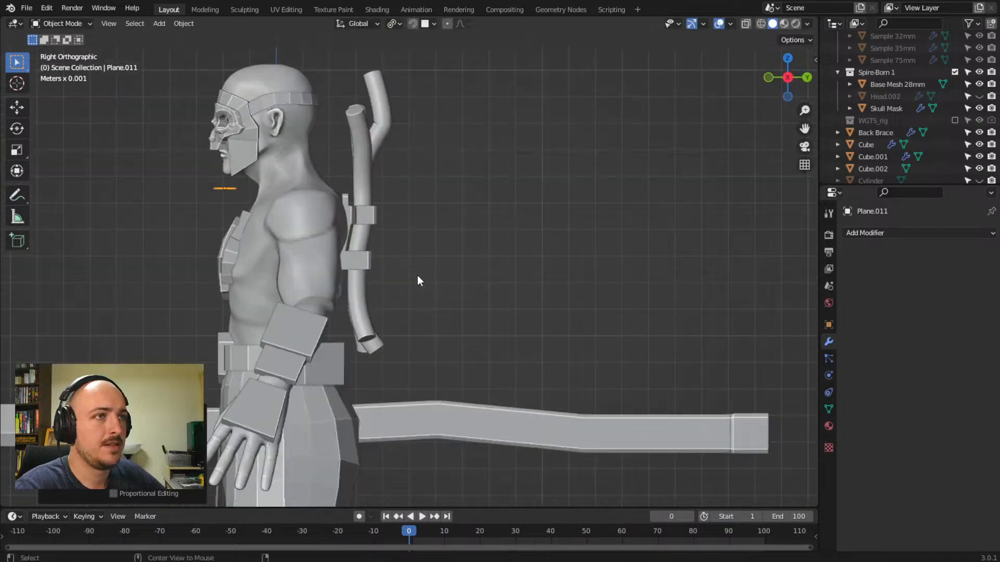
key("g")
left_click(446, 289)
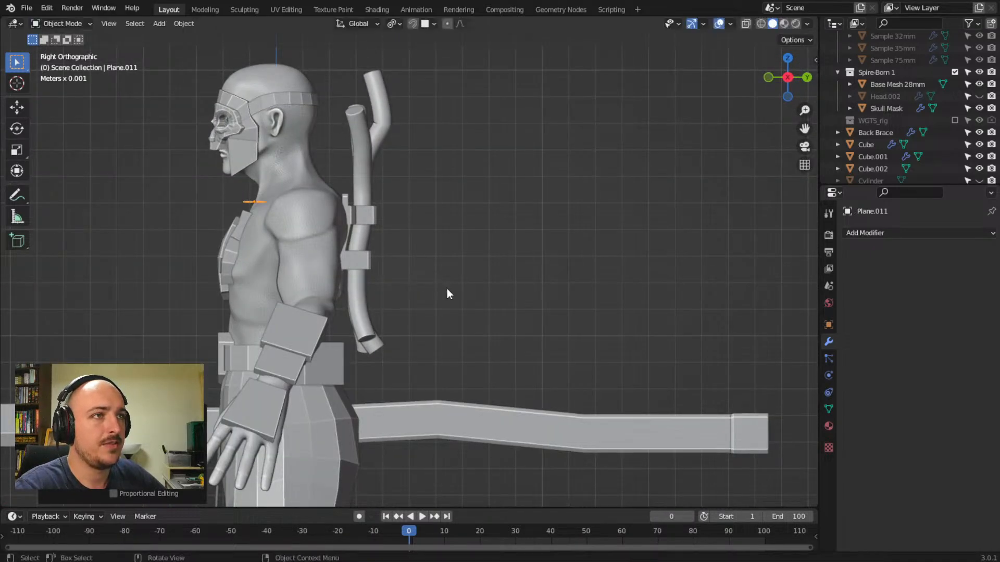
- Start editing the small plane's mesh and turn on snapping so its vertices follow the body's surface
middle_click_drag(319, 287, 430, 323)
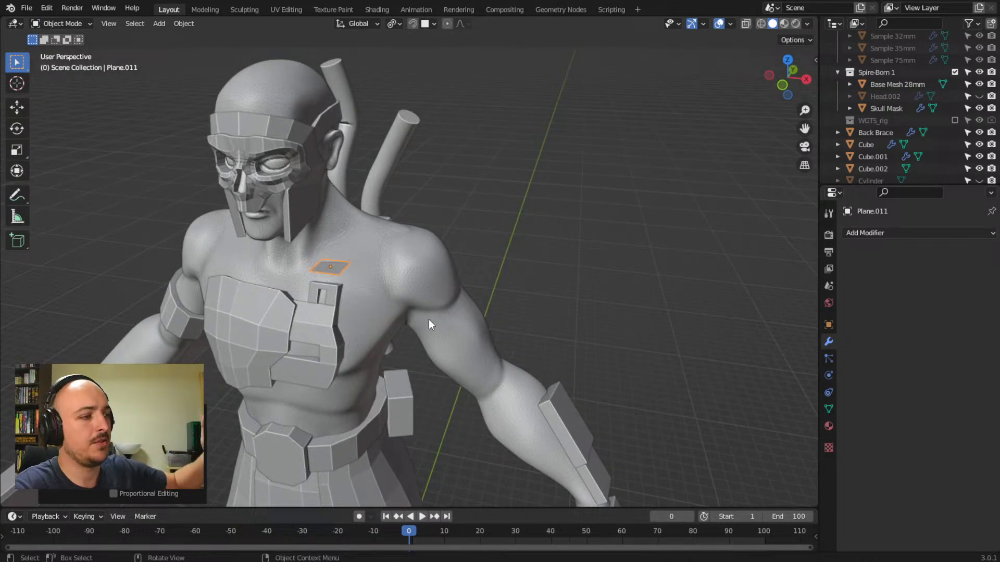
middle_click_drag(432, 316, 358, 297)
middle_click_drag(358, 297, 409, 320, "shift")
scroll(426, 308, "up", 3)
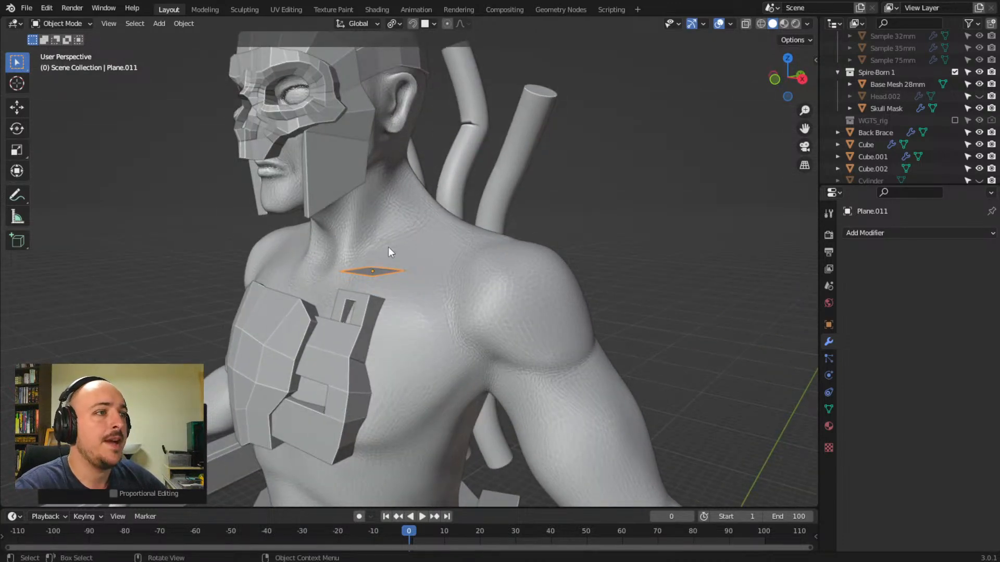
middle_click_drag(389, 252, 426, 257)
key("Tab")
middle_click_drag(534, 294, 483, 296)
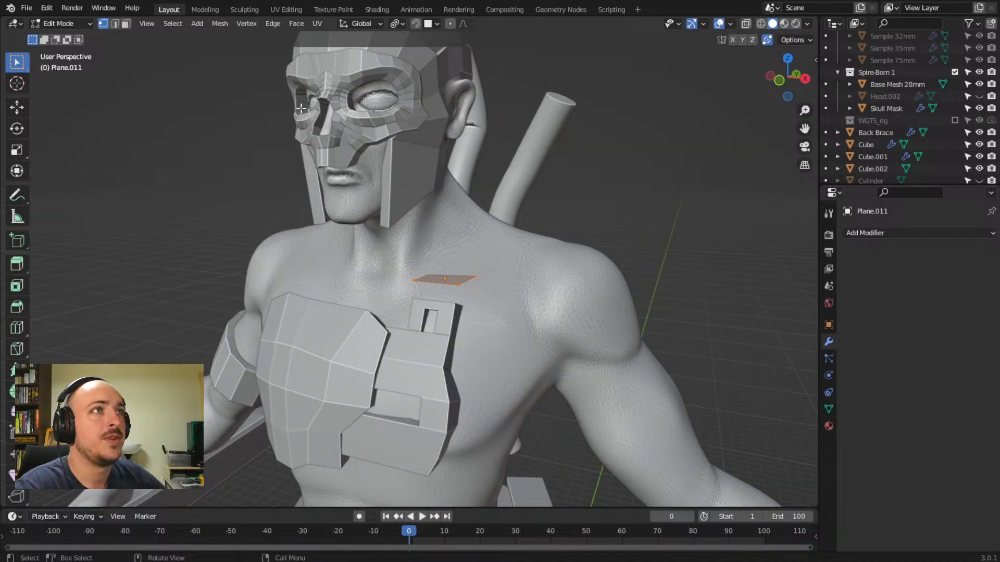
left_click(416, 23)
left_click(435, 23)
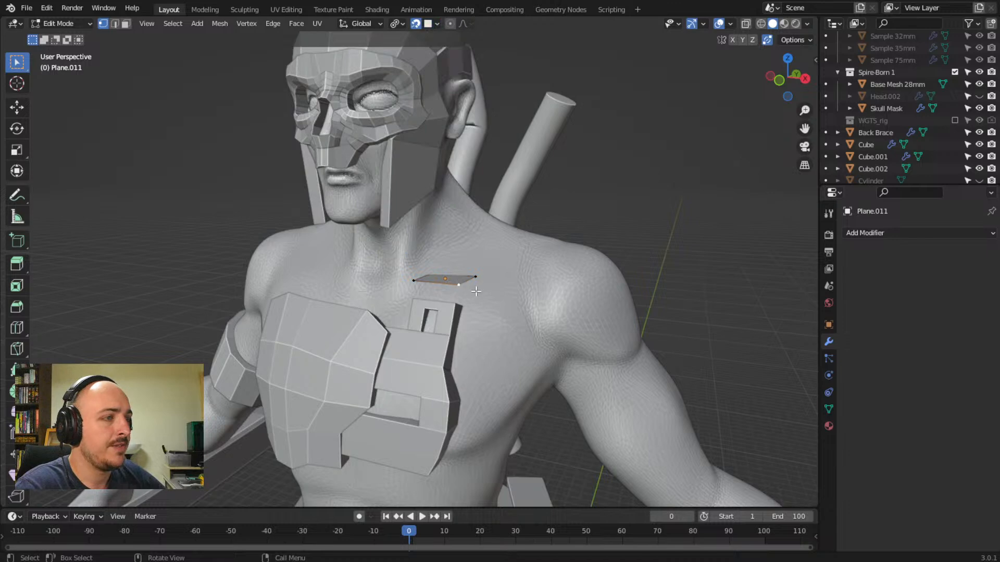
- Snap the plane's two front corner vertices onto the skin just above the raised tab of the chest armour
key("g")
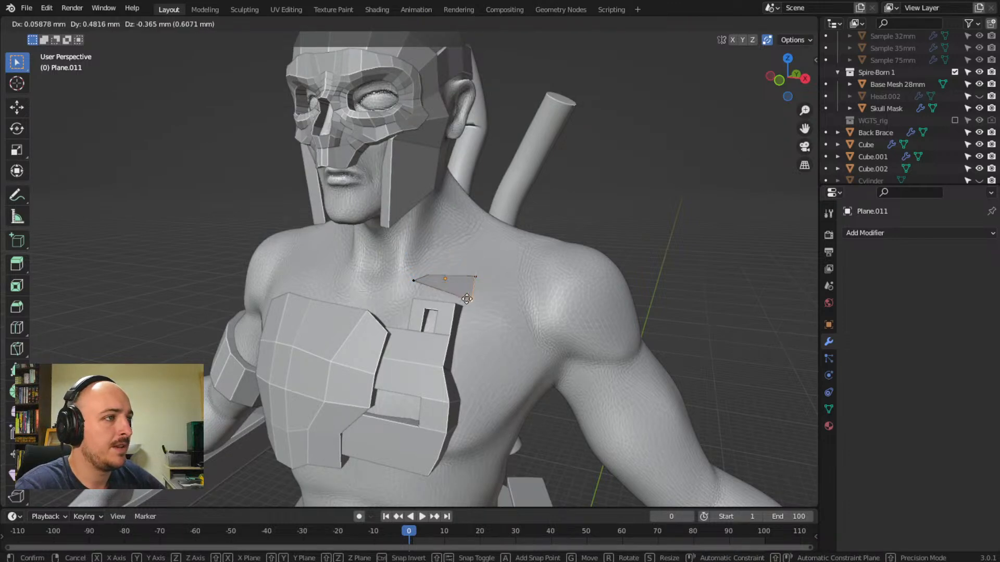
left_click(463, 292)
middle_click_drag(463, 292, 436, 301)
key("g")
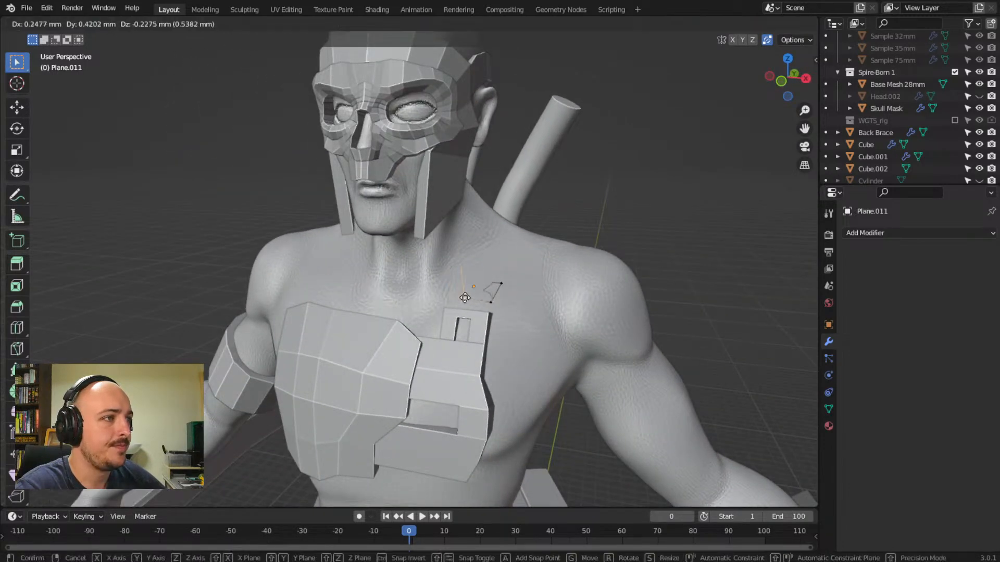
left_click(458, 300)
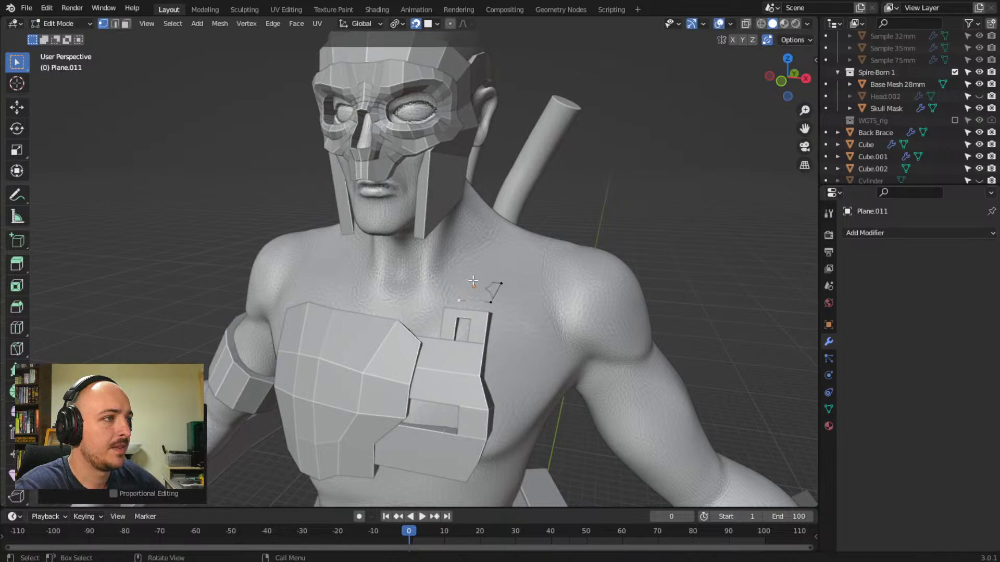
- Snap the plane's two rear corner vertices onto the skin along the left collarbone to form a small flat quad
key("g")
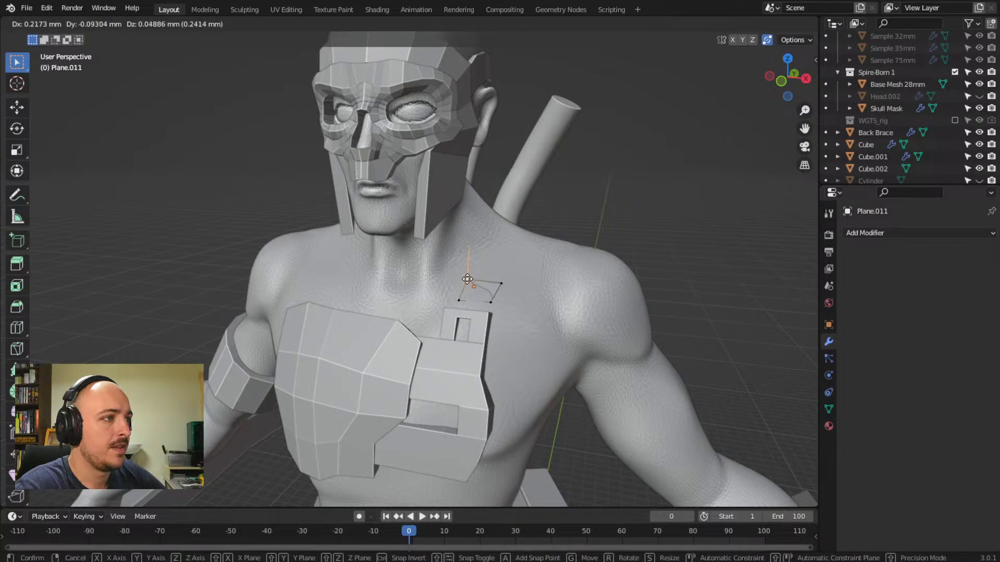
left_click(467, 279)
left_click(500, 283)
key("g")
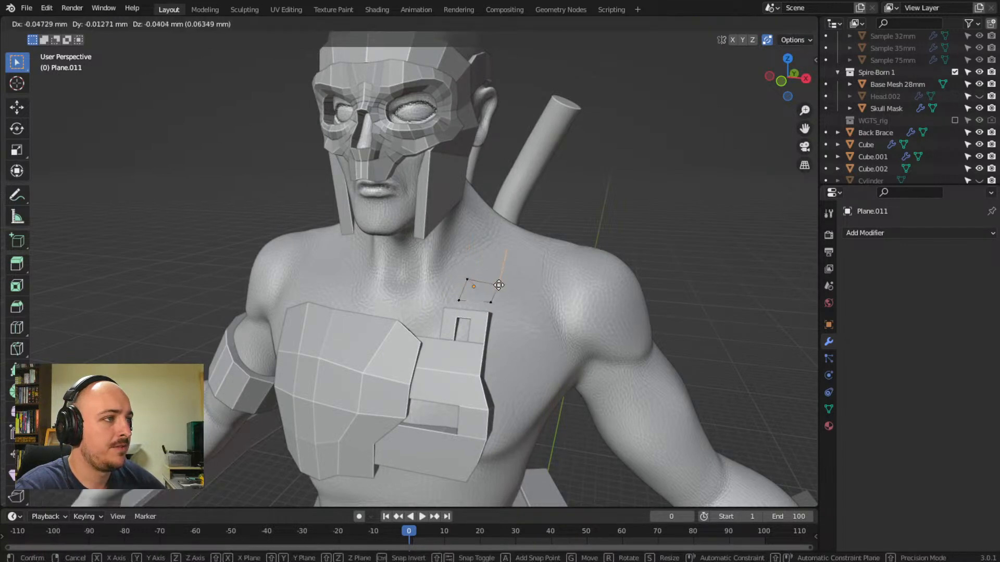
left_click(499, 285)
middle_click_drag(498, 285, 466, 283)
key("g")
left_click(505, 262)
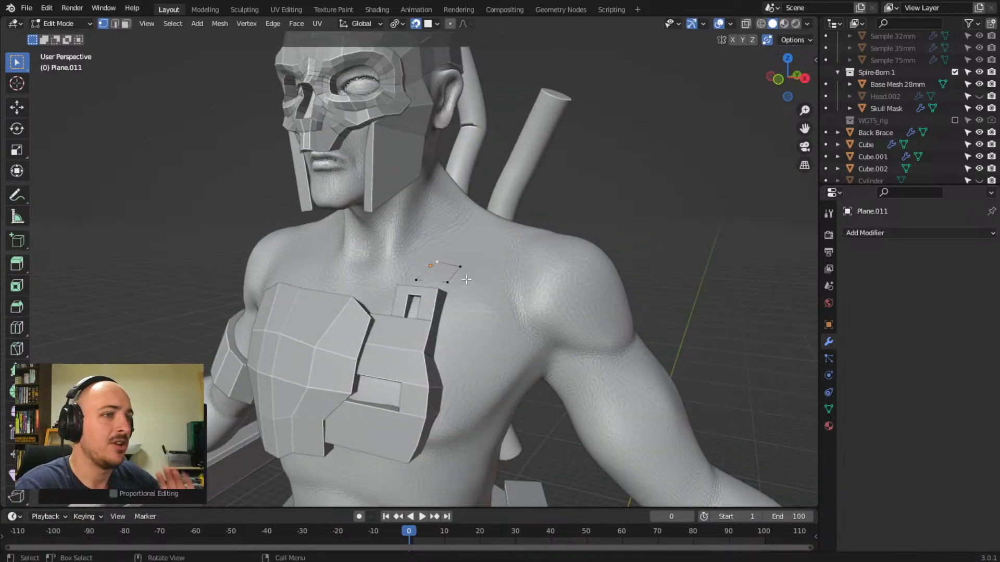
- Nudge the quad's outer front corner slightly inward so it lines up with the chest armour's tab
middle_click_drag(470, 272, 385, 301)
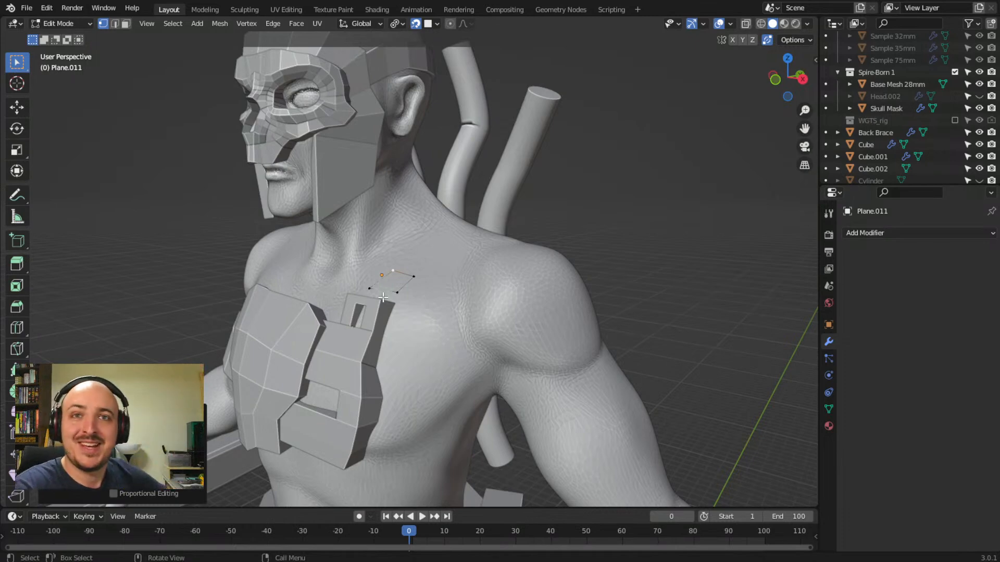
middle_click_drag(348, 207, 509, 338)
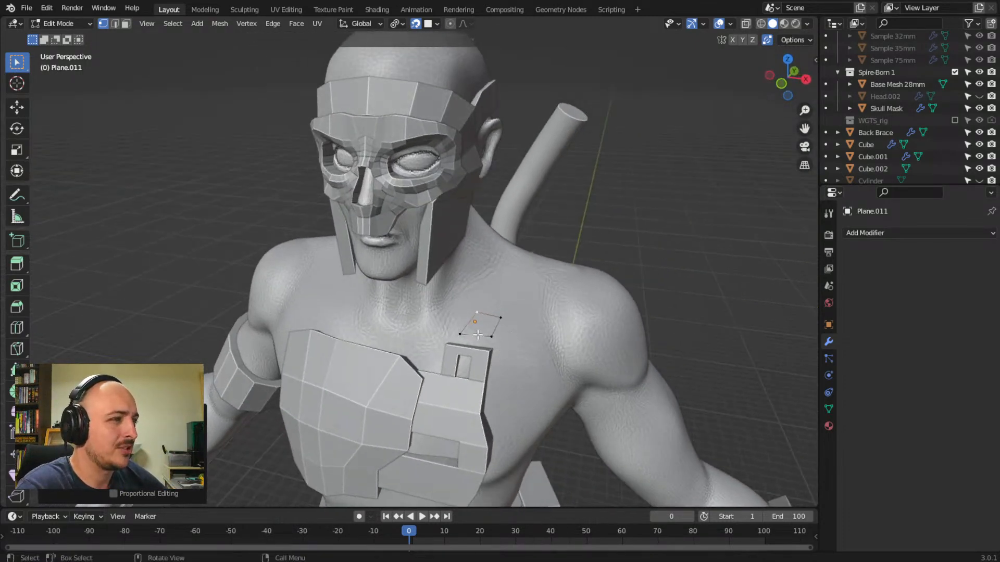
left_click(494, 339)
key("g")
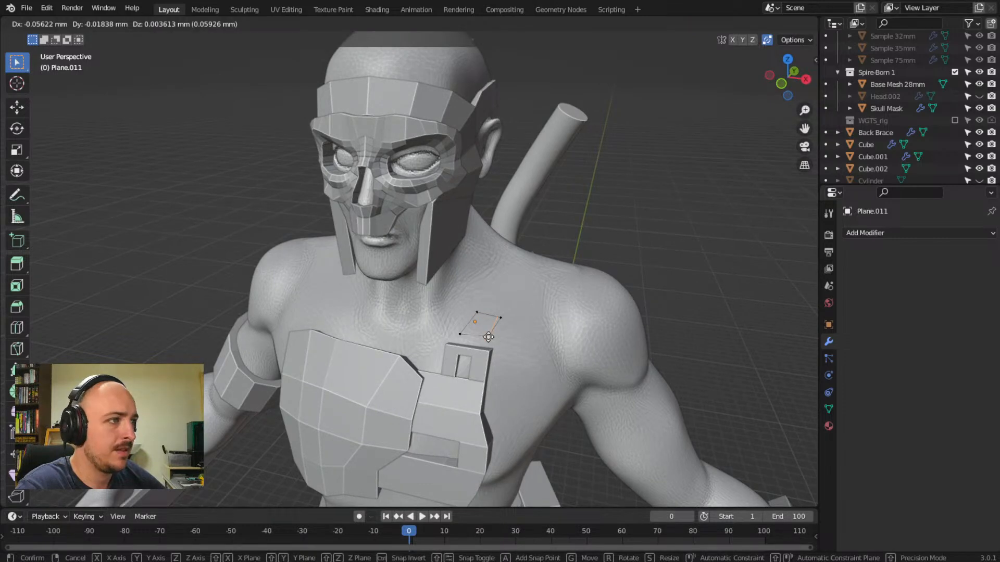
left_click(489, 337)
- Extrude the quad's rear edge about 0.56 mm up over the collarbone toward the shoulder
middle_click_drag(519, 334, 501, 329)
left_click_drag(424, 295, 470, 318)
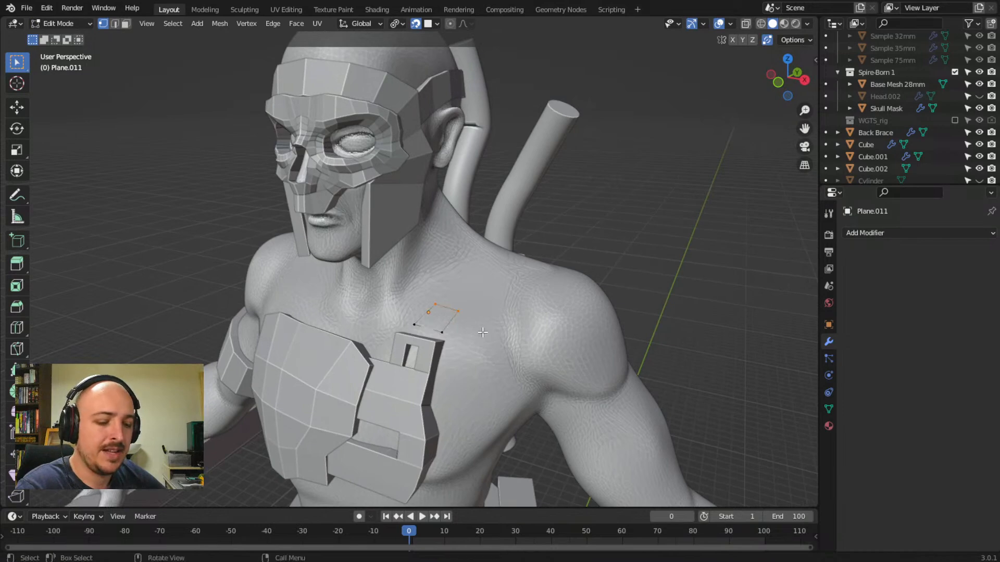
key("e")
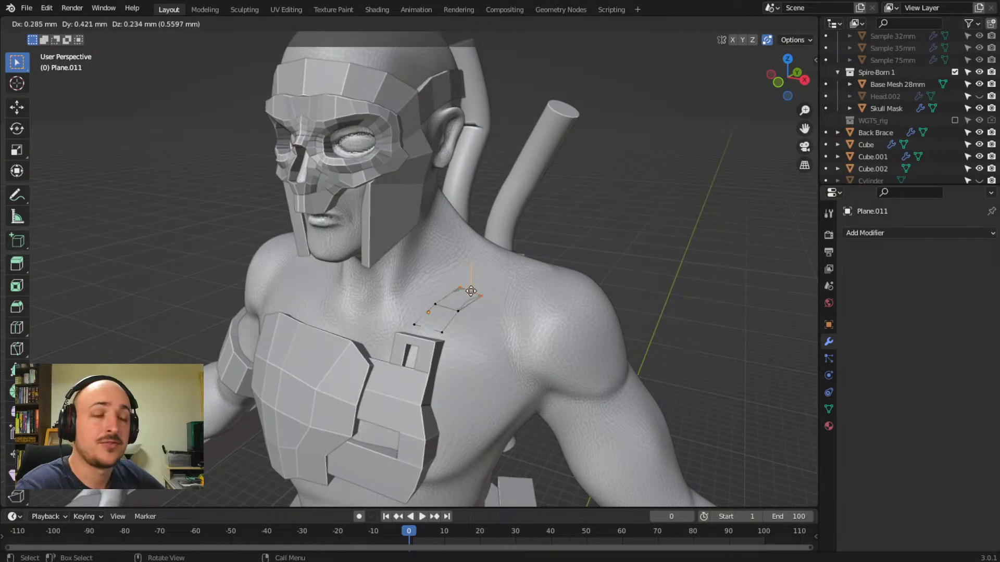
left_click(470, 291)
- Reposition the two vertices of the newly extruded edge on the skin to even out the strip's width
middle_click_drag(483, 321, 553, 251)
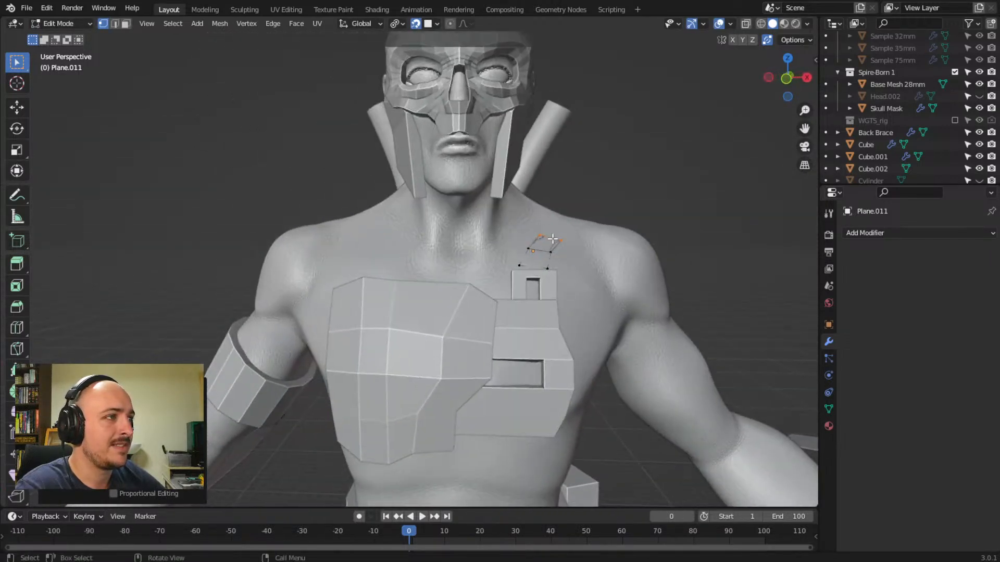
left_click(539, 234)
key("g")
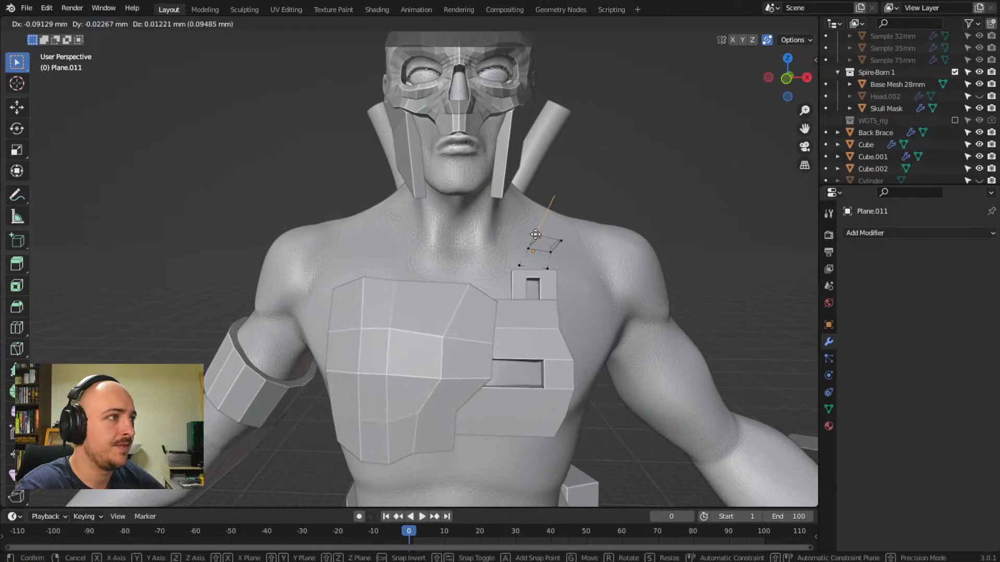
left_click(539, 236)
left_click(563, 238)
key("g")
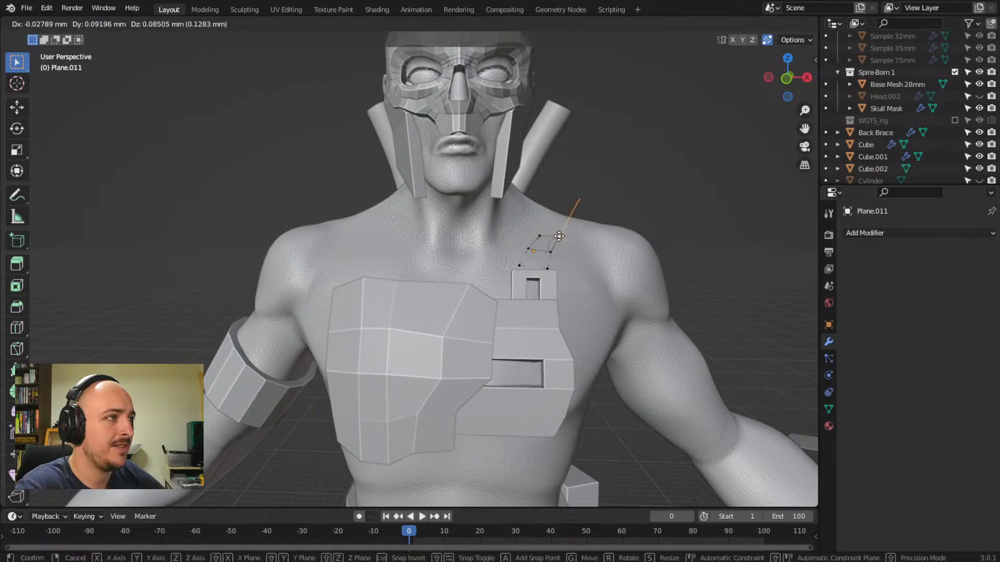
left_click(562, 237)
- Extrude the strip's end edge in further segments across the top of the left shoulder beside the neck
middle_click_drag(563, 238, 535, 280)
left_click_drag(471, 279, 508, 293)
middle_click_drag(508, 295, 481, 297)
key("e")
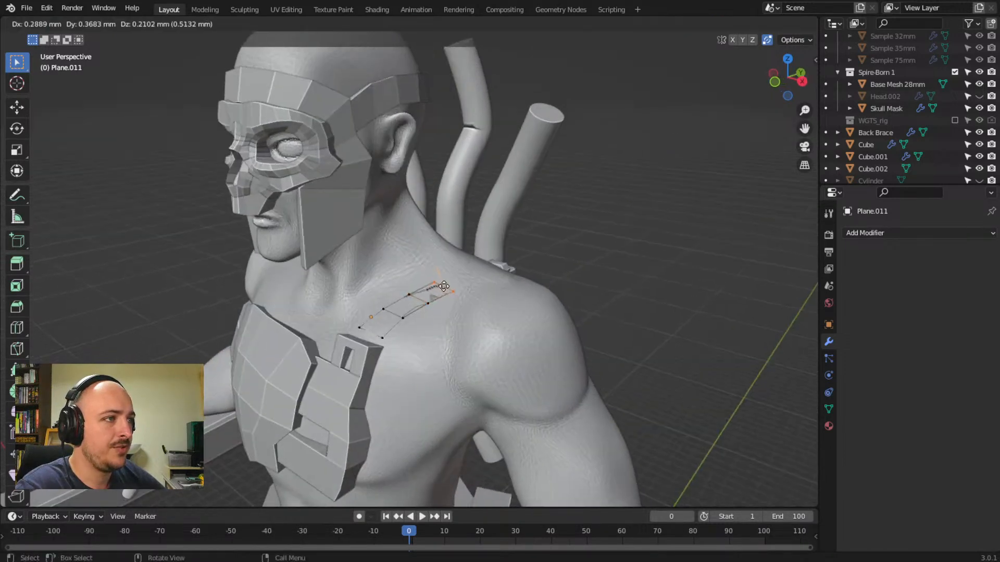
middle_click_drag(443, 286, 364, 297)
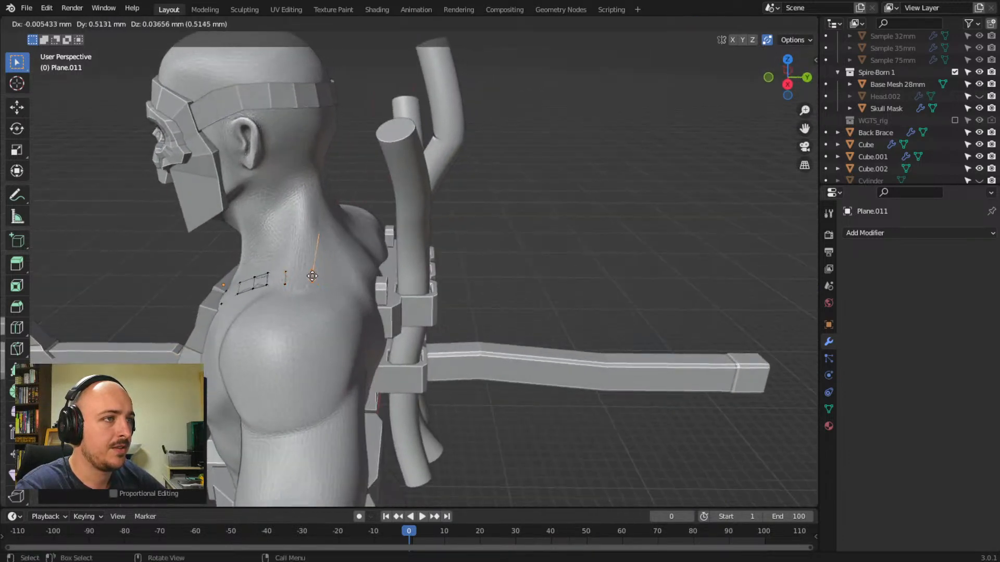
left_click(312, 276)
- Extrude the strip in three more segments over the back of the shoulder toward the back brace
middle_click_drag(333, 285, 299, 337)
key("e")
left_click(303, 332)
key("e")
left_click(325, 328)
mouse_move(325, 328)
middle_mouse_down()
mouse_move(255, 267)
mouse_move(330, 326)
middle_mouse_up()
key("e")
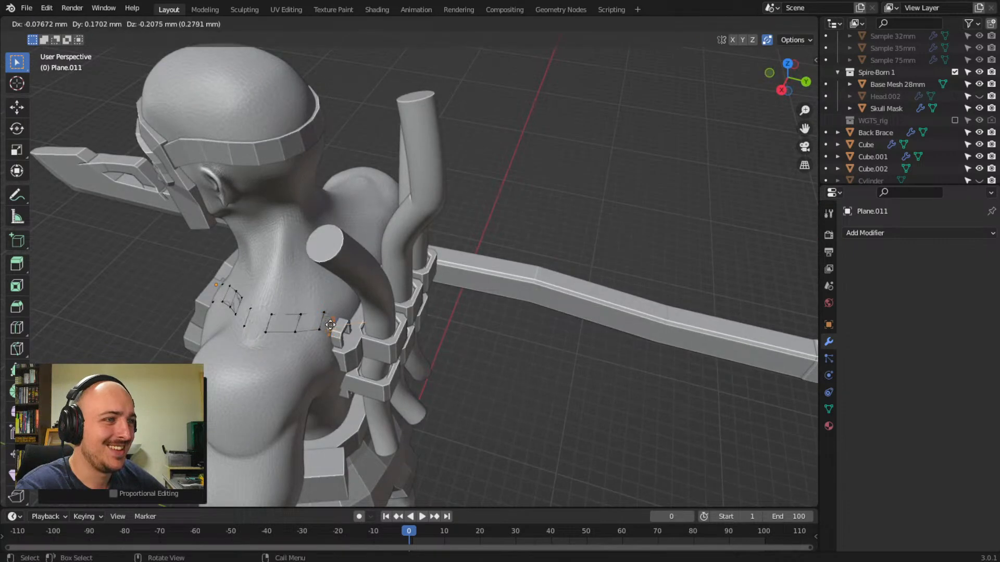
left_click(331, 326)
- Extrude a final segment of about 0.2 mm so the strip ends against the back brace's upper tab
scroll(328, 348, "up", 4)
middle_click_drag(316, 359, 347, 342)
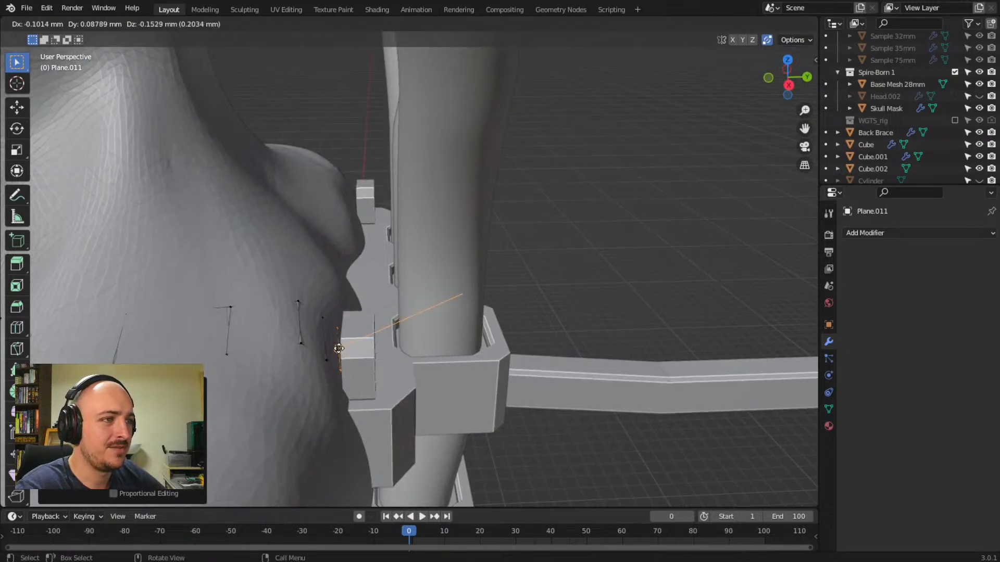
left_click(338, 354)
middle_click_drag(337, 354, 361, 333)
- Widen the front of the strip by moving three vertices of its outer edge out toward the shoulder
middle_click_drag(455, 357, 465, 360)
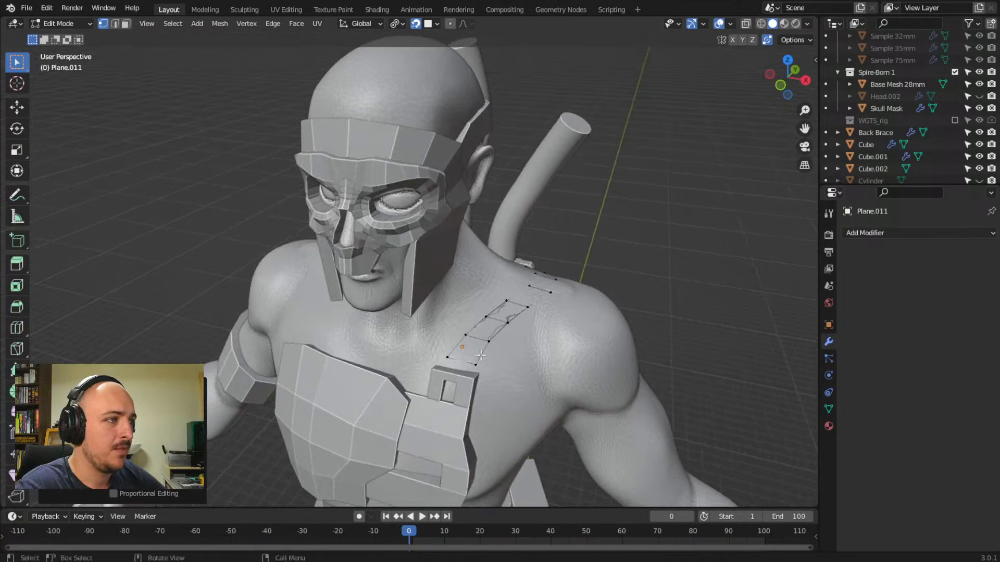
key("g")
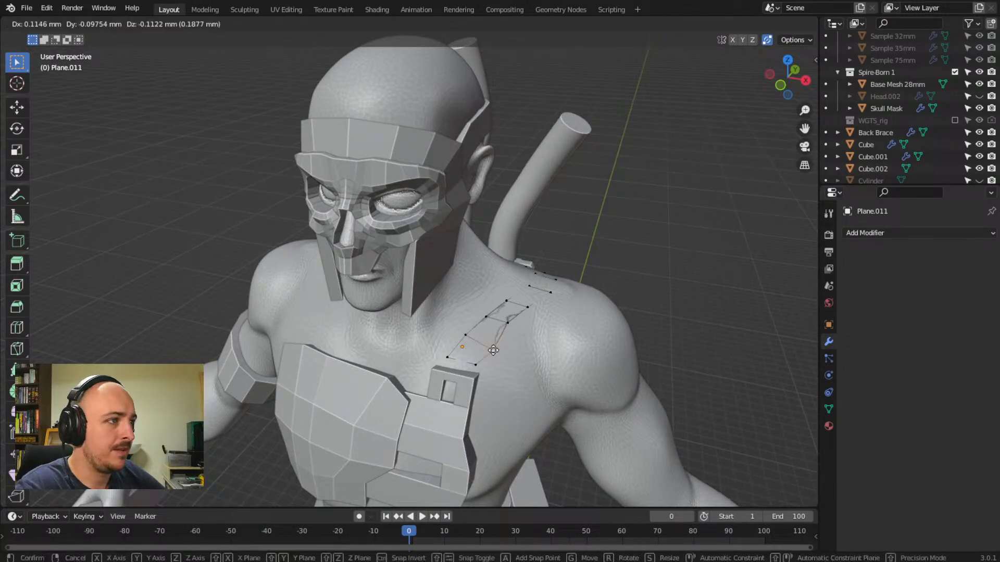
left_click(495, 336)
left_click(506, 322)
key("g")
left_click(514, 322)
left_click(527, 305)
key("g")
left_click(533, 305)
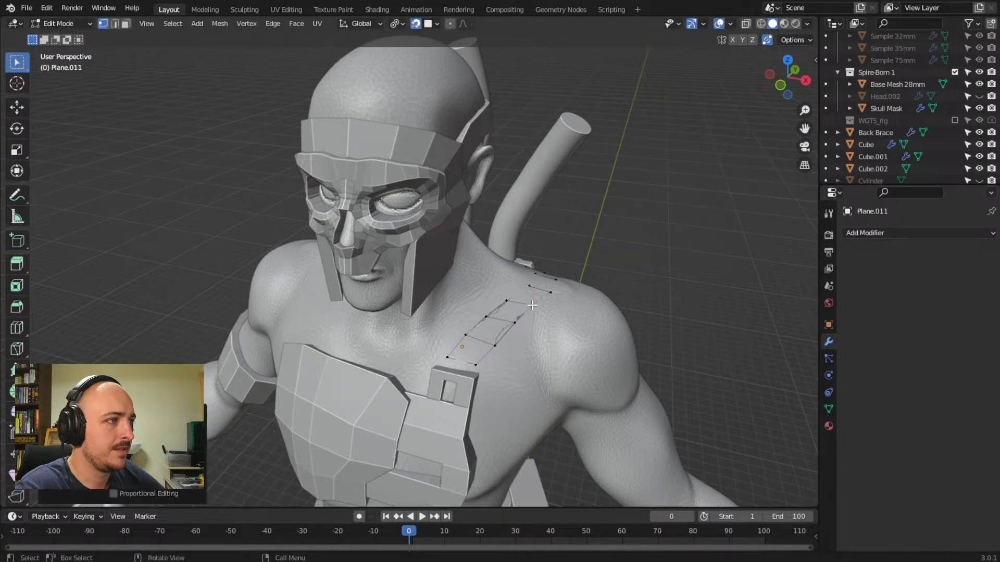
- Move three vertices of the strip's inner edge closer to the neck along the collarbone and shoulder
middle_click_drag(533, 305, 473, 351)
key("g")
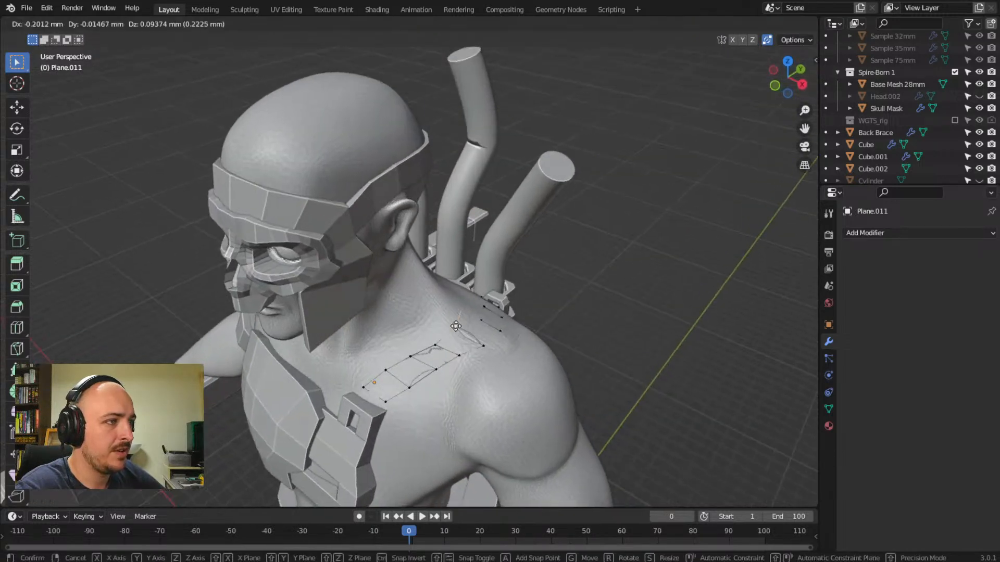
left_click(449, 333)
left_click(429, 344)
key("g")
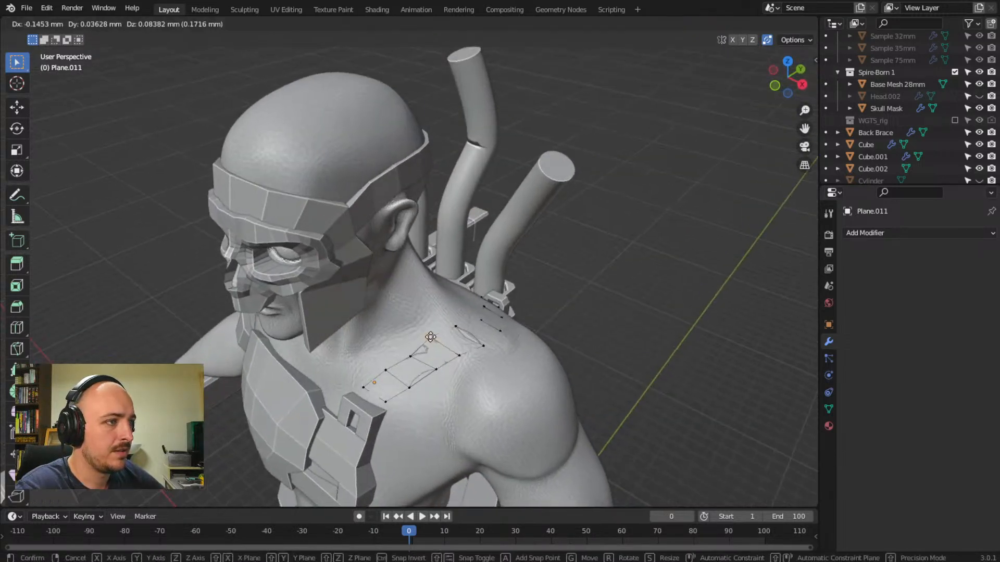
left_click(434, 338)
left_click(411, 360)
key("g")
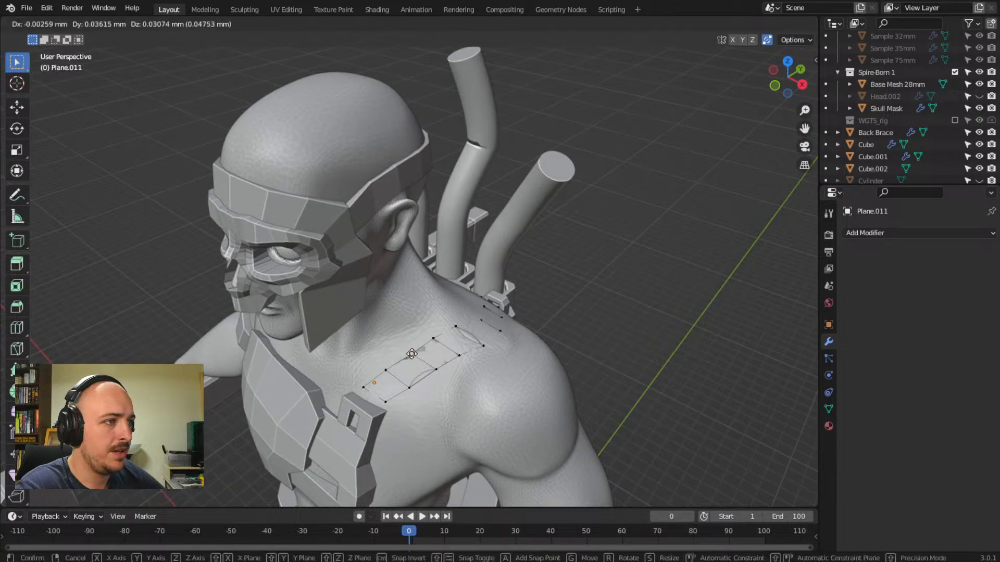
left_click(423, 352)
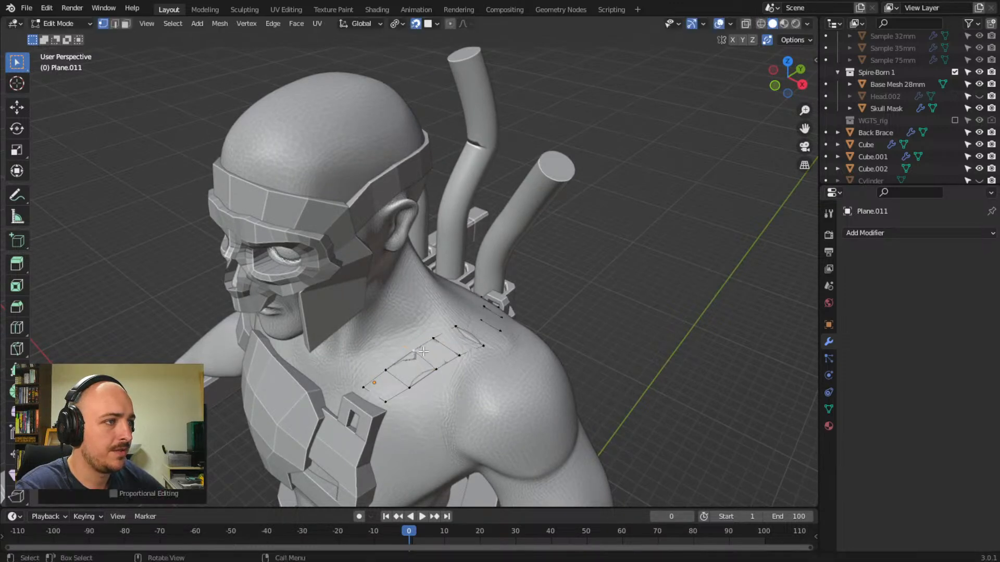
- Adjust the strip's outer vertex on top of the shoulder and the vertex pair just behind it to smooth the curve
left_click(484, 348)
key("g")
left_click(476, 345)
middle_click_drag(476, 346, 438, 365)
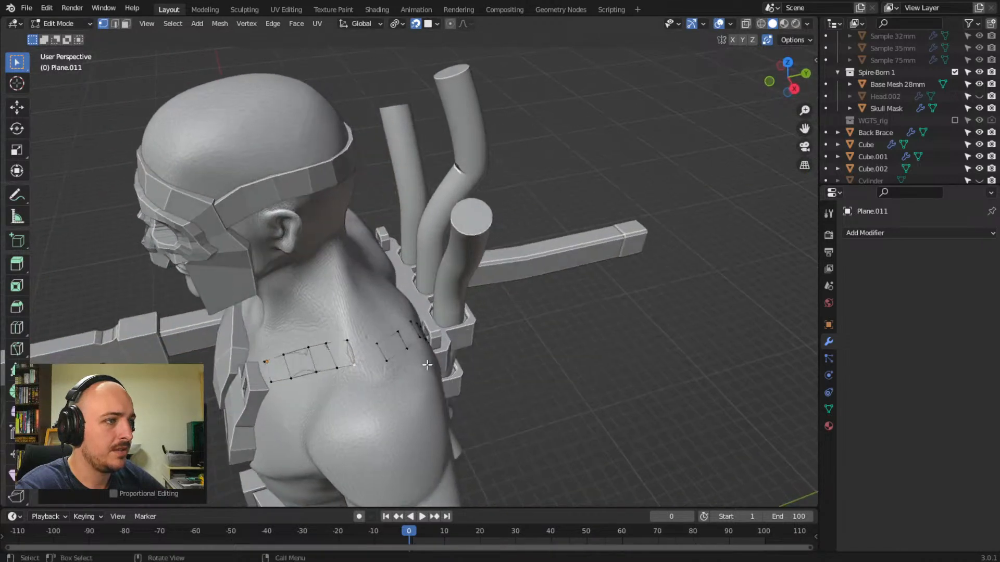
left_click(377, 345)
key("g")
left_click(373, 334)
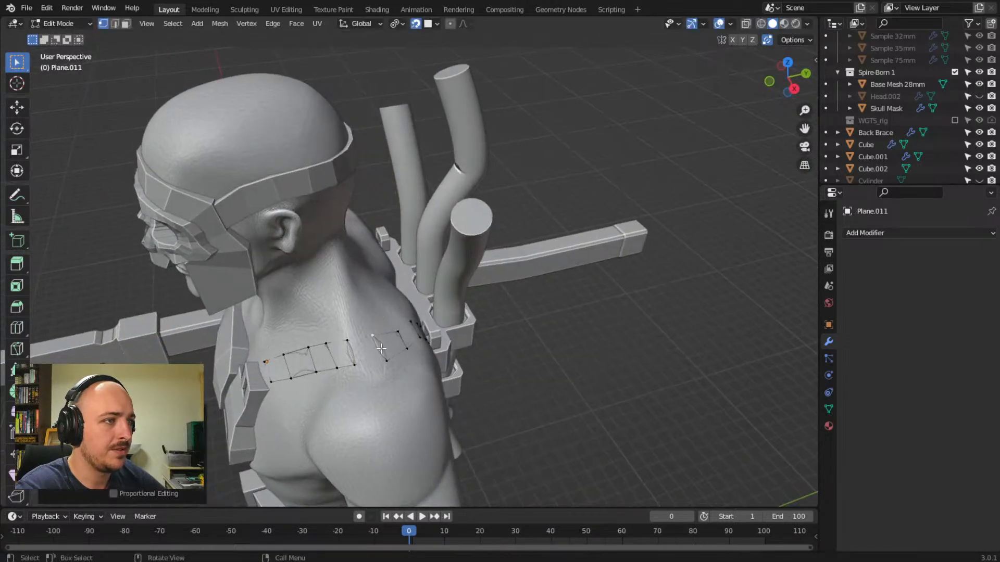
key("g")
left_click(380, 359)
- Reposition the strip's remaining vertices on the upper back to straighten its edges leading to the back brace
middle_click_drag(402, 363, 341, 347)
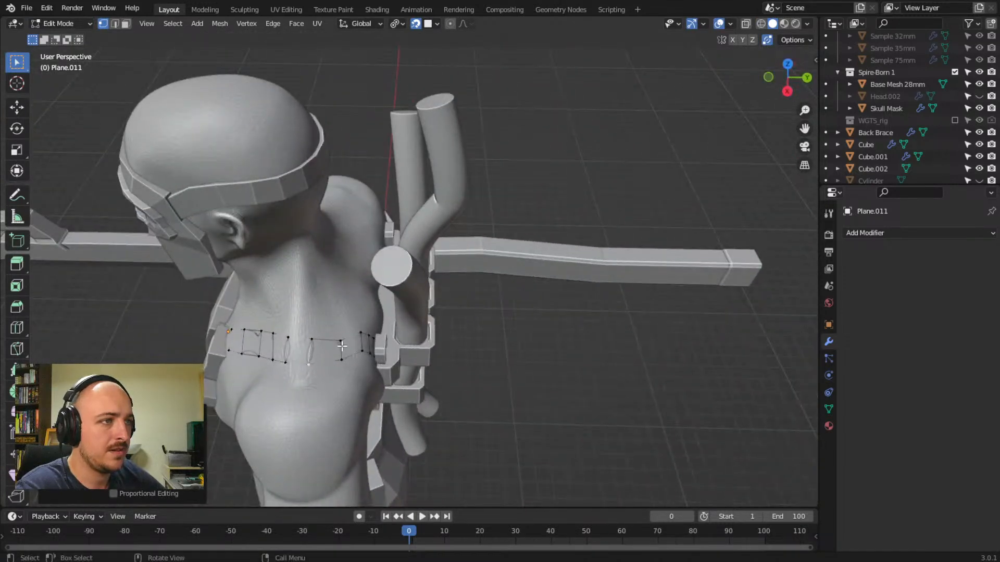
key("g")
left_click(338, 341)
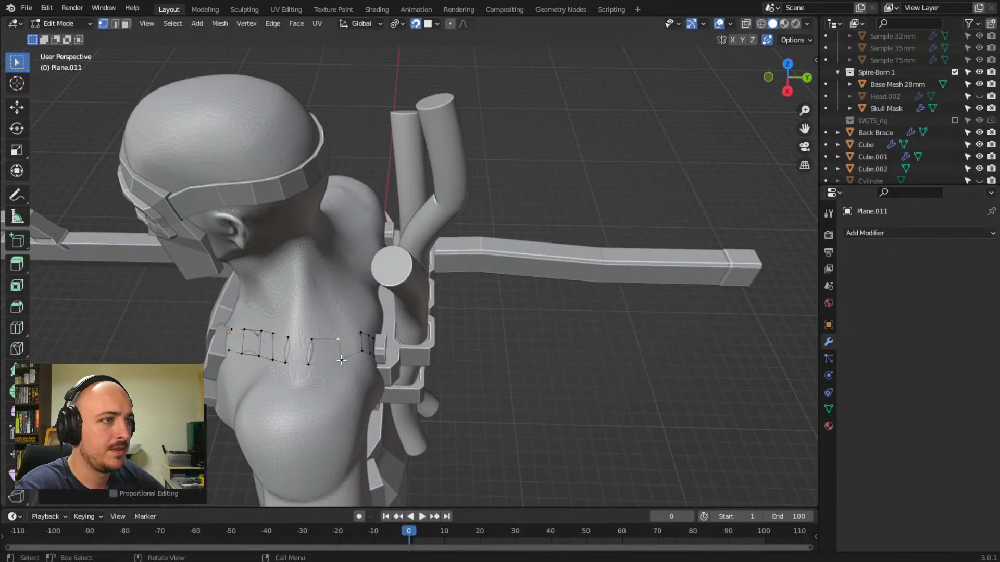
key("g")
left_click(339, 358)
left_click(338, 337)
key("g")
left_click(339, 335)
left_click(359, 334)
key("g")
left_click(358, 334)
- Extend the strip's front end edge down into the slotted upper tab of the chest armour
middle_click_drag(356, 359, 470, 305)
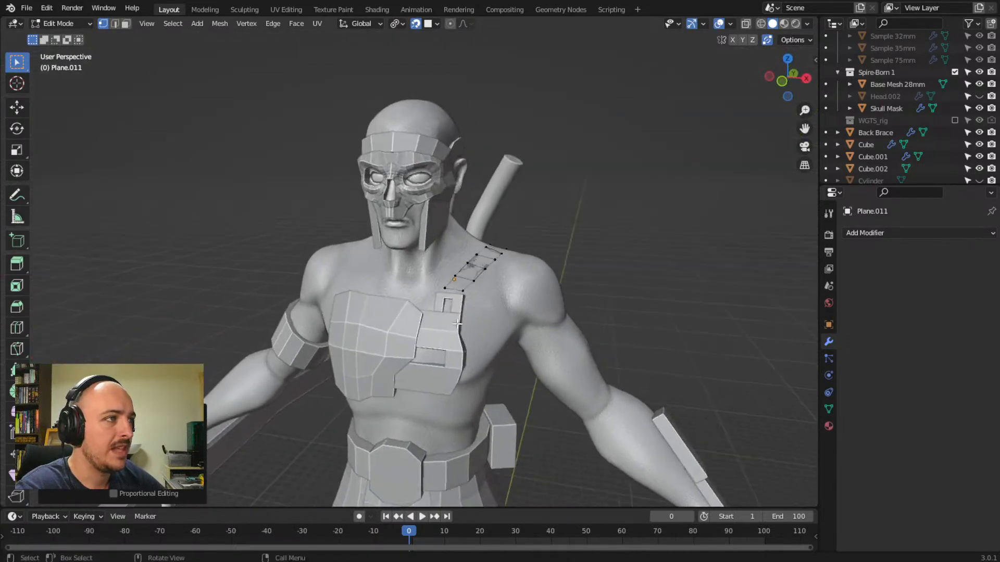
scroll(470, 306, "up", 5)
left_click_drag(500, 316, 581, 341, "shift")
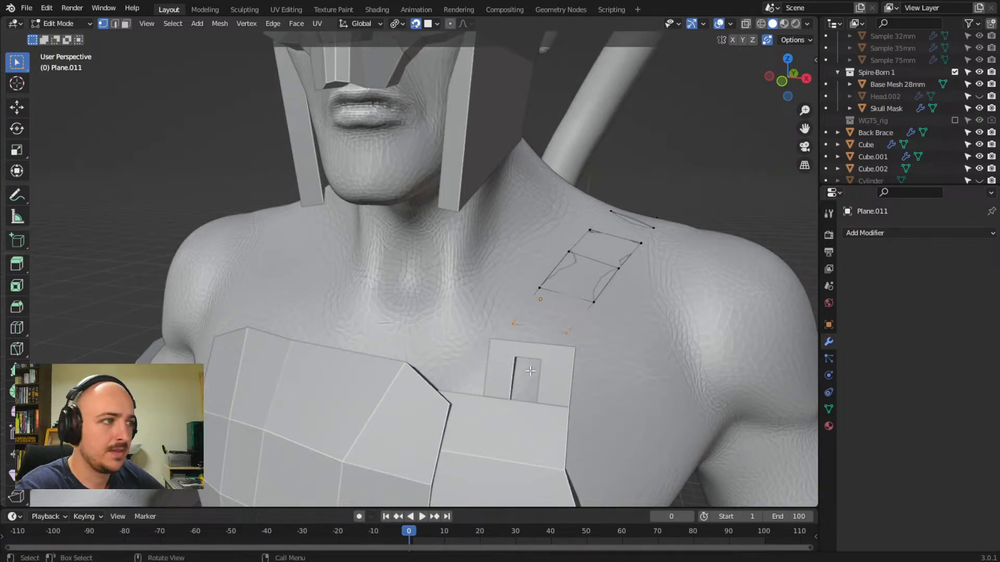
key("g")
left_click(523, 395)
middle_click_drag(524, 394, 504, 267)
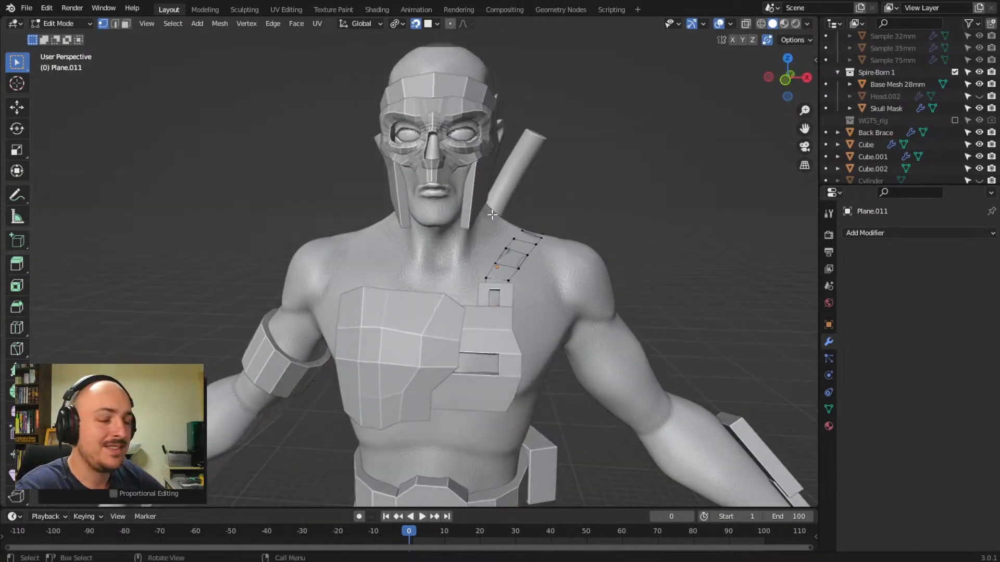
- Move four vertices of the strip's inner edge over the top of the shoulder to smooth its curve beside the neck
middle_click_drag(579, 246, 489, 271)
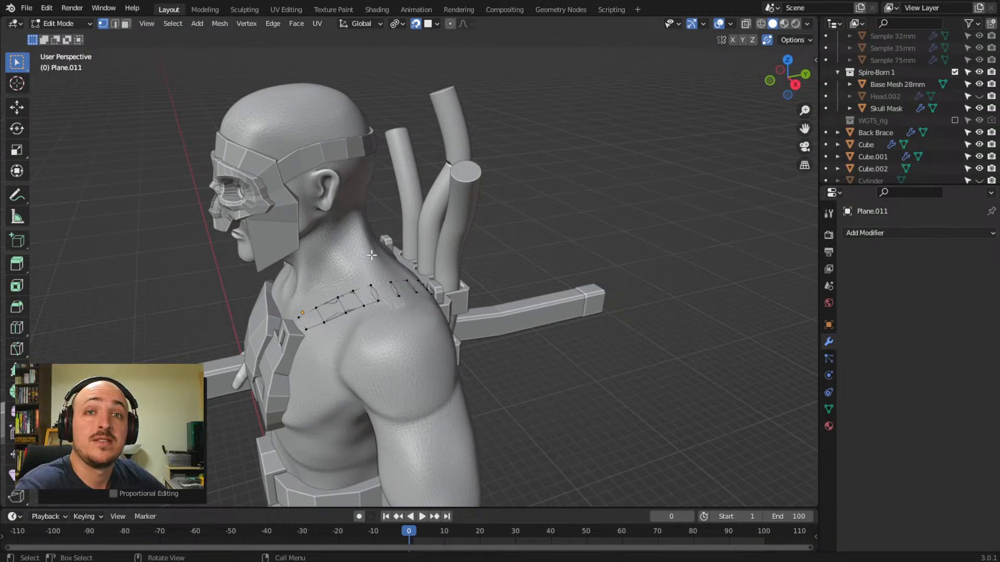
middle_click_drag(387, 303, 367, 363)
scroll(436, 340, "up", 2)
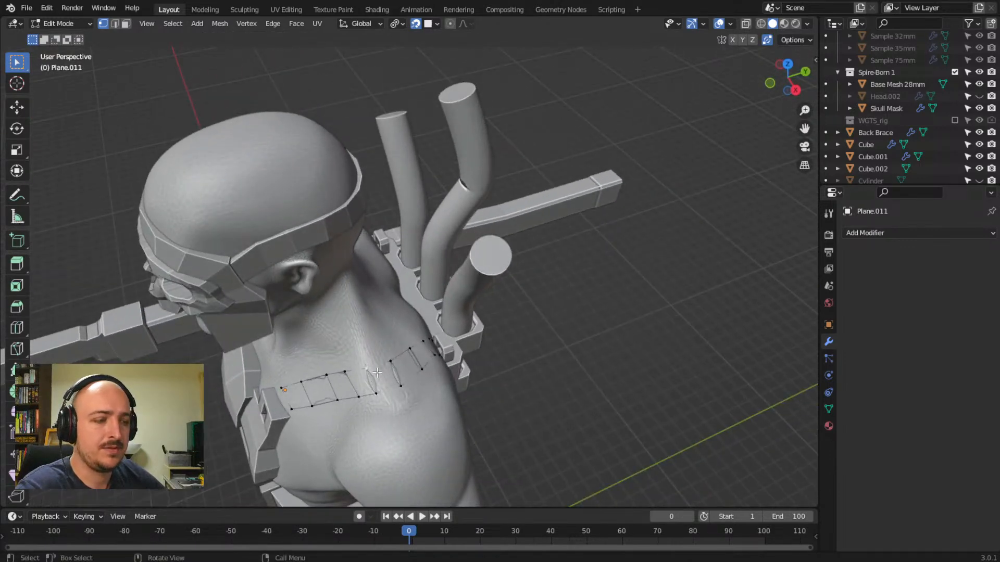
key("g")
left_click(365, 359)
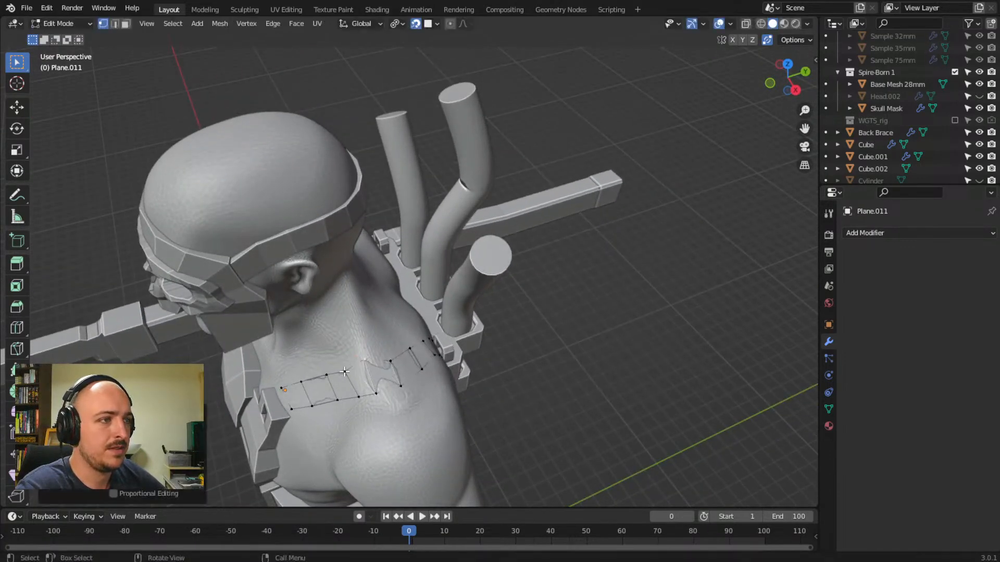
key("g")
left_click(346, 365)
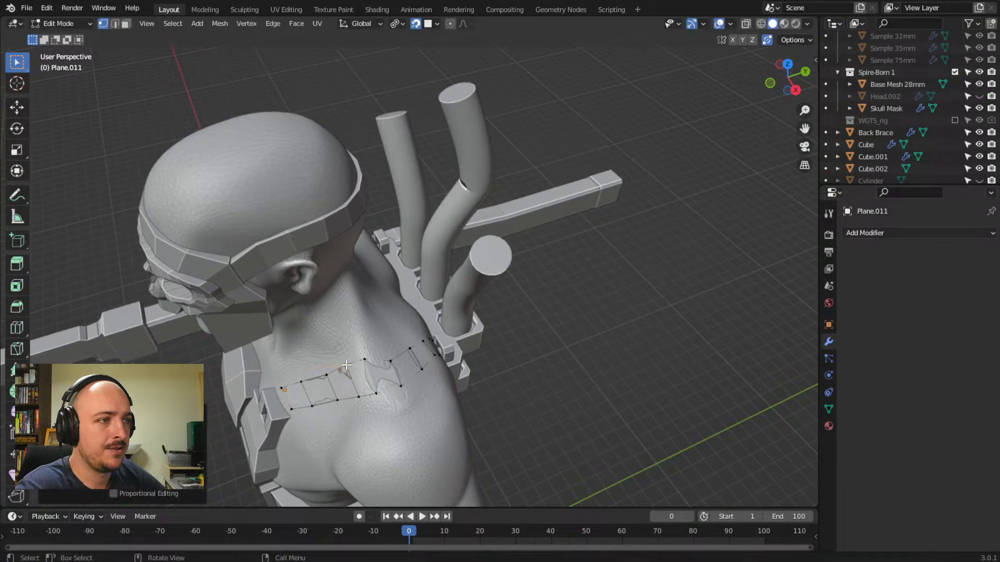
key("g")
left_click(388, 354)
key("g")
left_click(409, 352)
- Shift three vertices of the strip's outer edge behind the shoulder inward to even its width toward the back brace
middle_click_drag(410, 352, 305, 305)
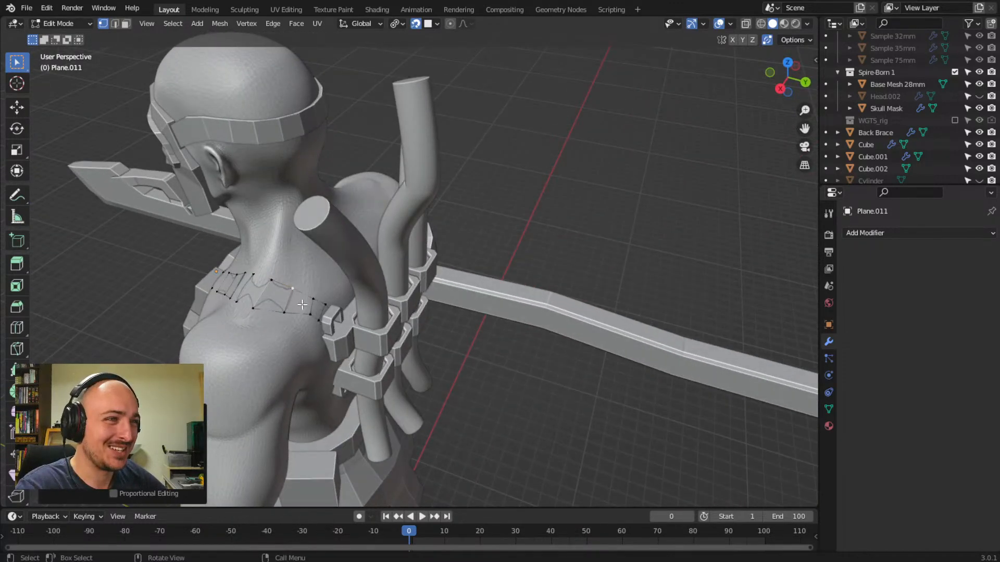
key("g")
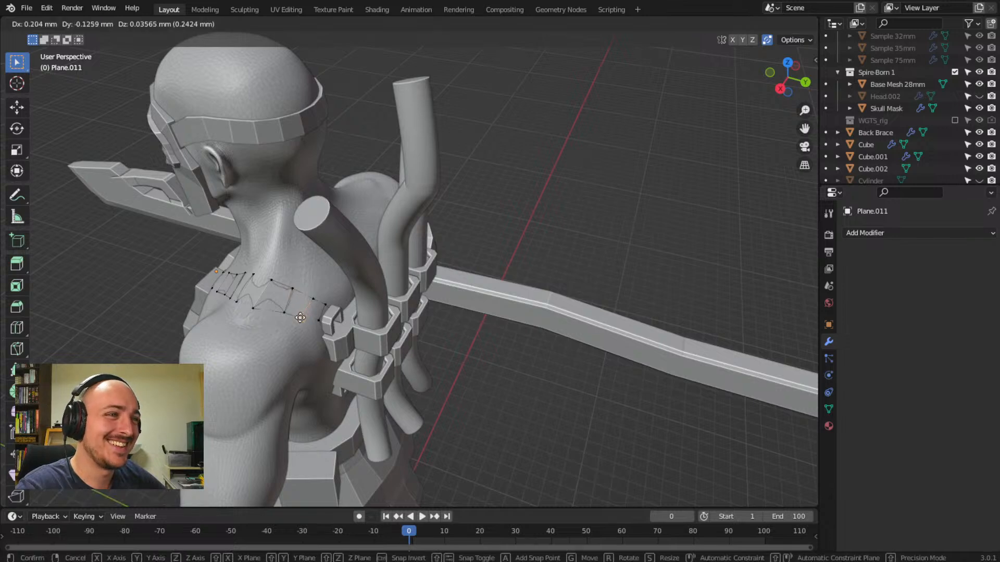
left_click(302, 315)
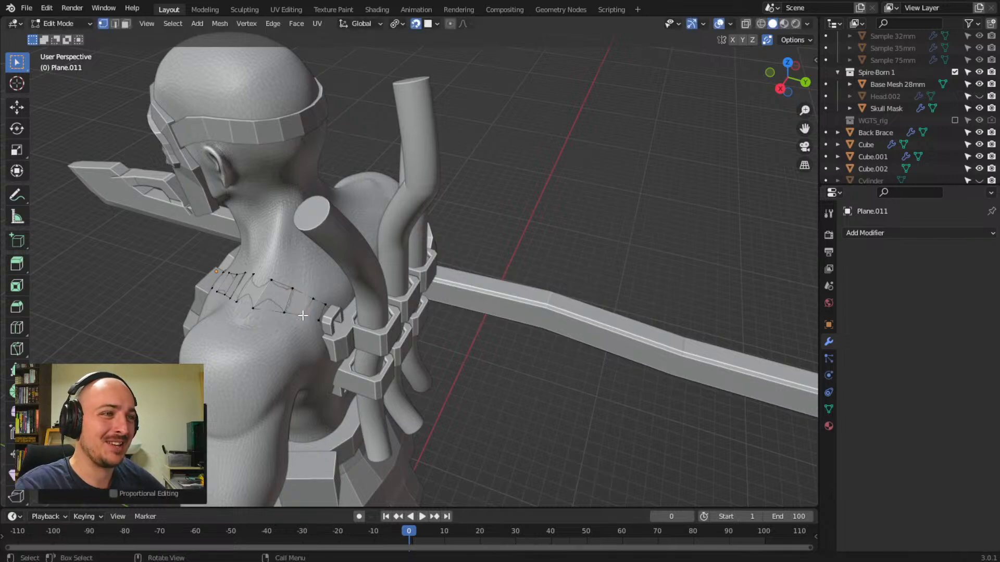
key("g")
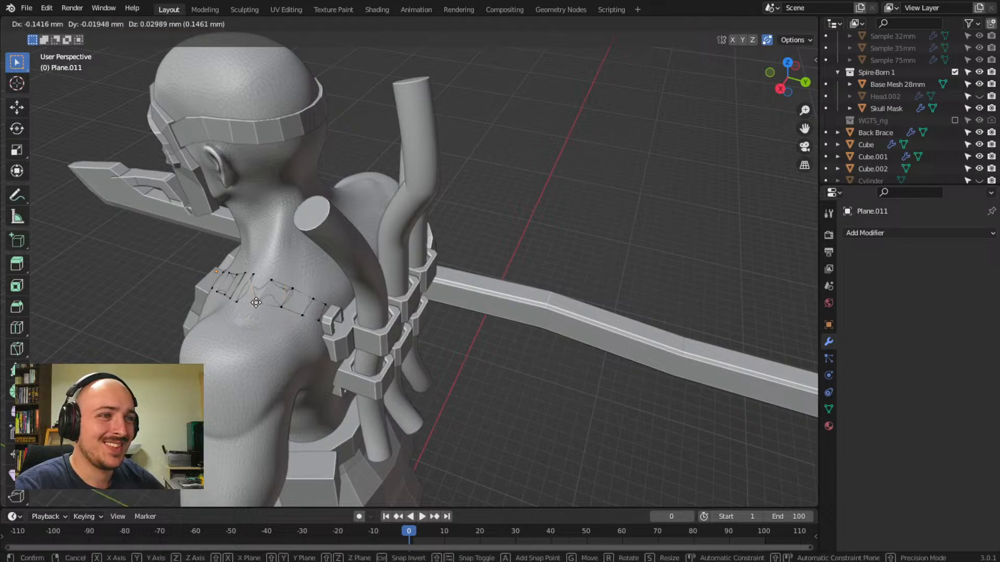
left_click(257, 301)
- Nudge three outer-edge vertices and one inner-edge vertex on the front of the shoulder to even out the strip's outline
middle_click_drag(257, 301, 395, 307)
key("g")
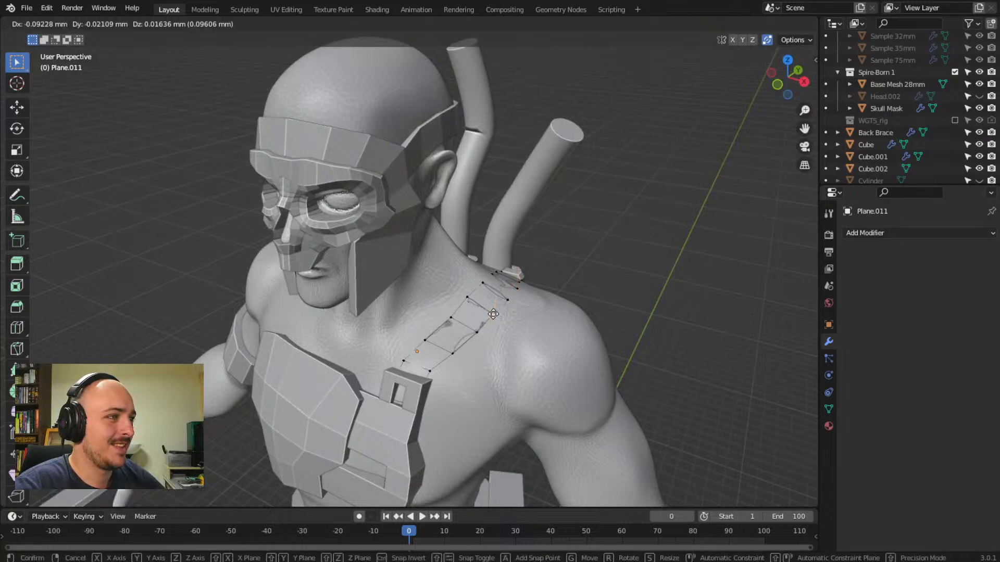
left_click(493, 314)
left_click(475, 332)
key("g")
left_click(473, 331)
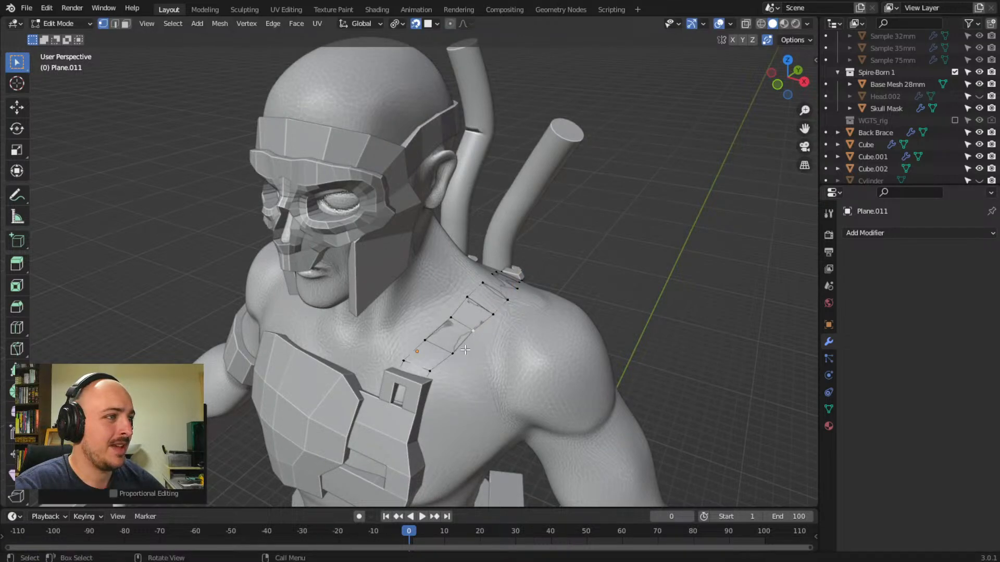
left_click(451, 318)
key("g")
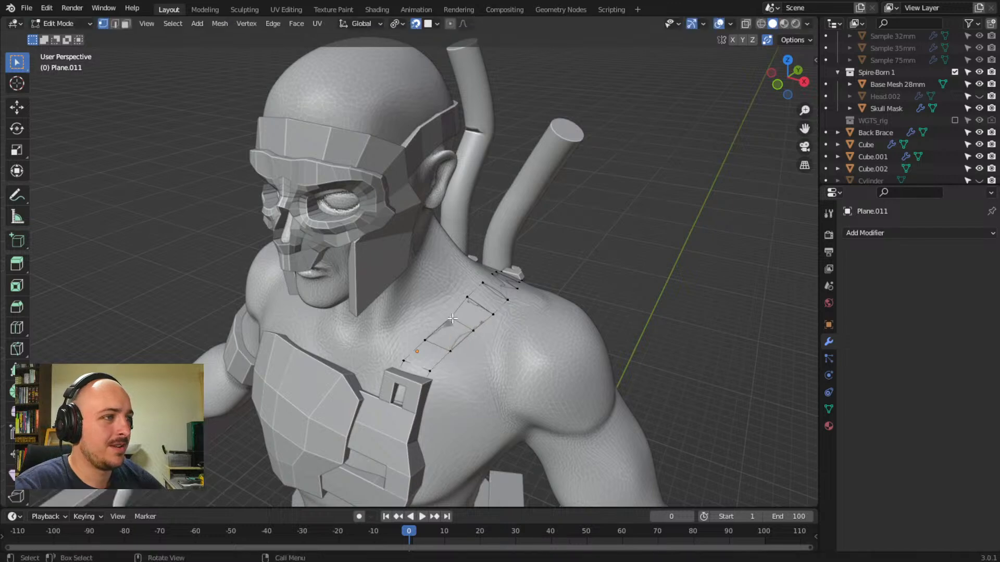
left_click(448, 315)
- Turn off snapping and turn on X-ray display to expose the strip's back end inside the back brace
middle_click_drag(449, 314, 524, 281)
scroll(329, 344, "up", 5)
scroll(329, 344, "down", 3)
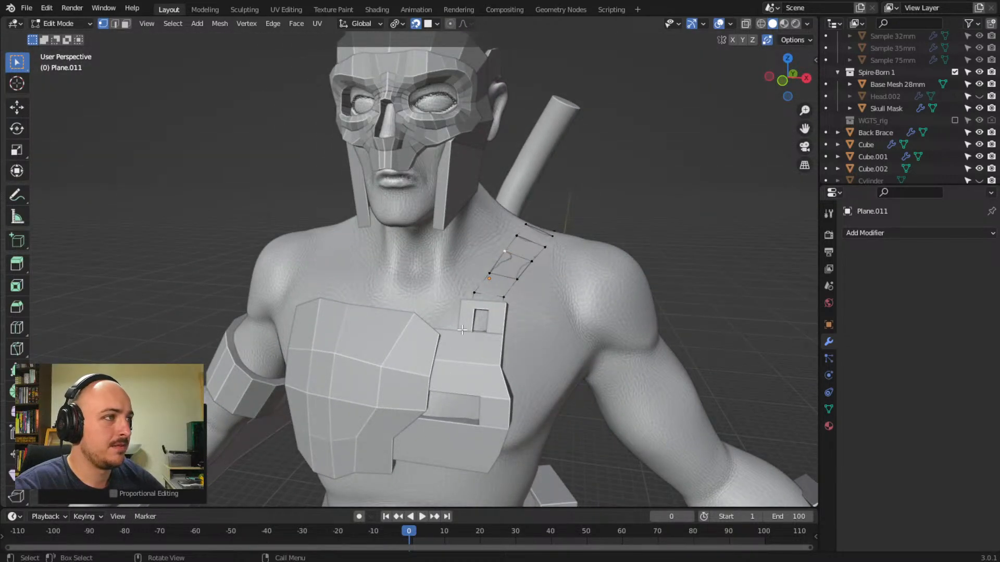
middle_click_drag(522, 284, 460, 314)
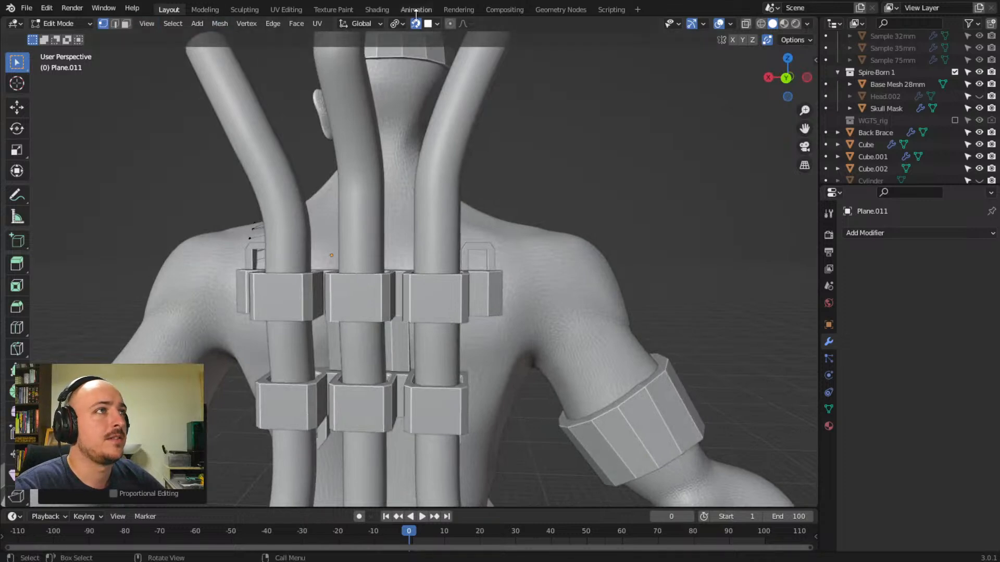
middle_click_drag(299, 237, 363, 248)
scroll(529, 328, "up", 4)
scroll(625, 346, "up", 3)
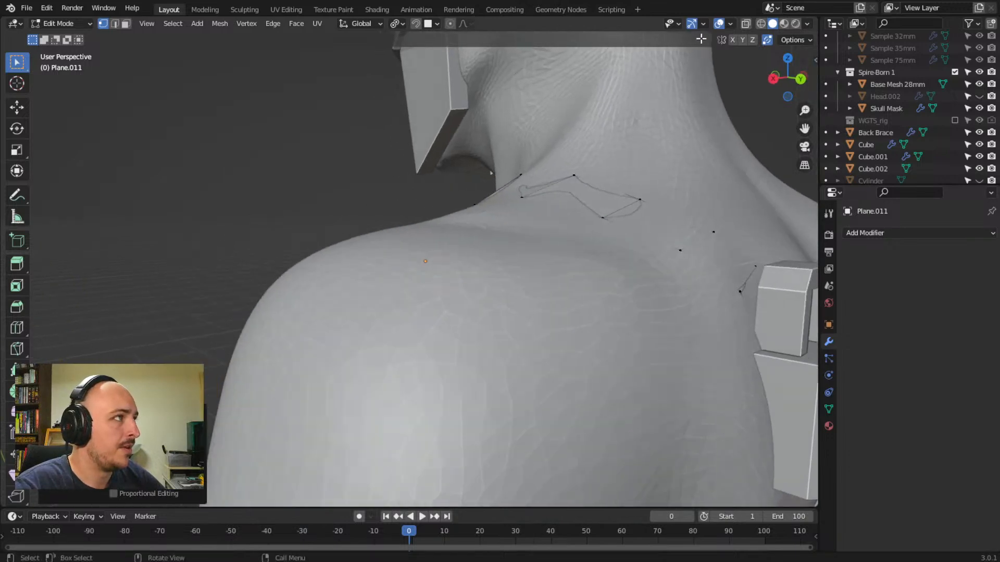
left_click(746, 24)
middle_click_drag(694, 297, 396, 212)
- Lower the inner corner vertex of the strip's back end along Z to level the end edge
left_click(299, 198)
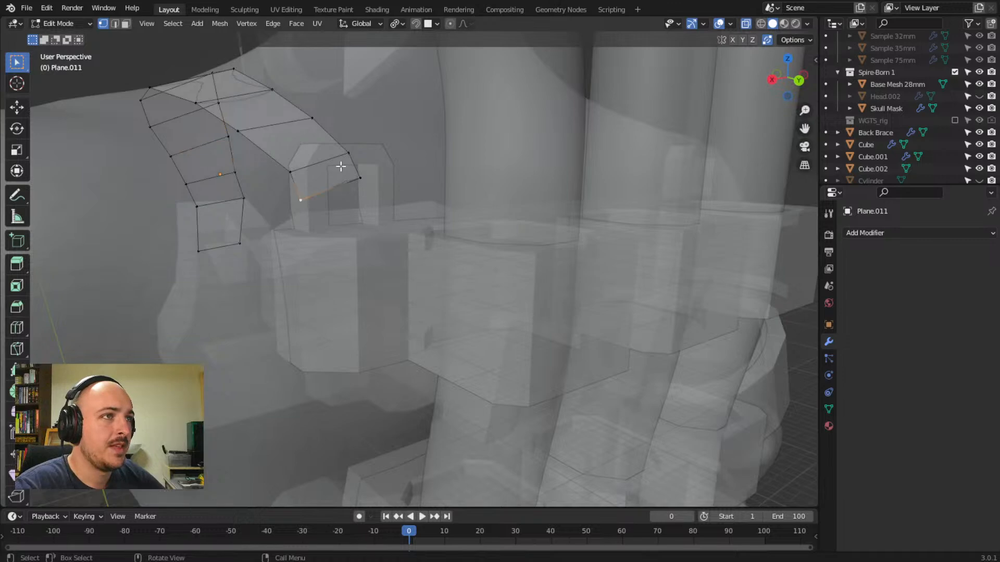
key("g")
key("z")
left_click(398, 235)
middle_click_drag(397, 234, 437, 226)
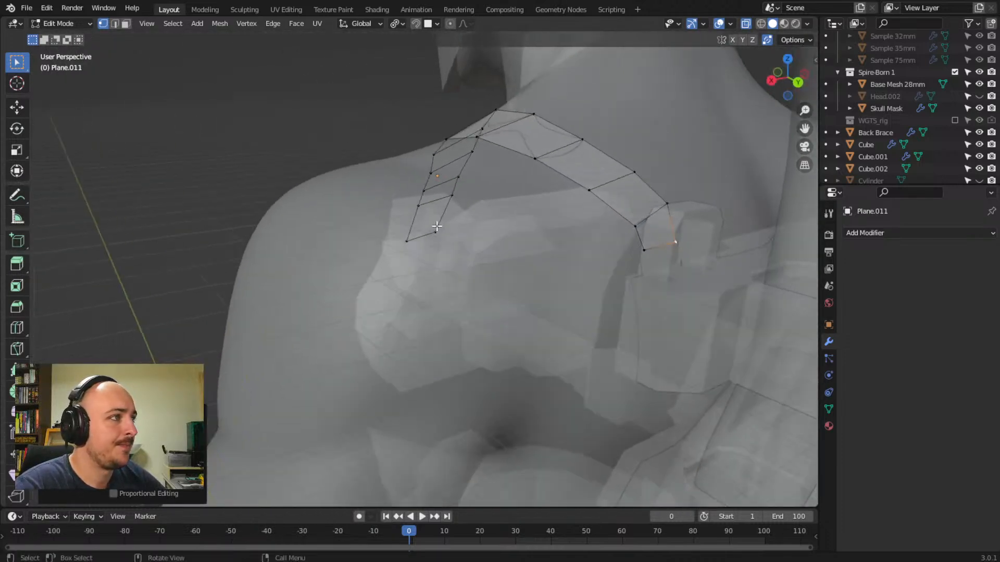
- Extrude the strip's back end edge straight down along Z into the back brace
left_click(640, 244, "shift")
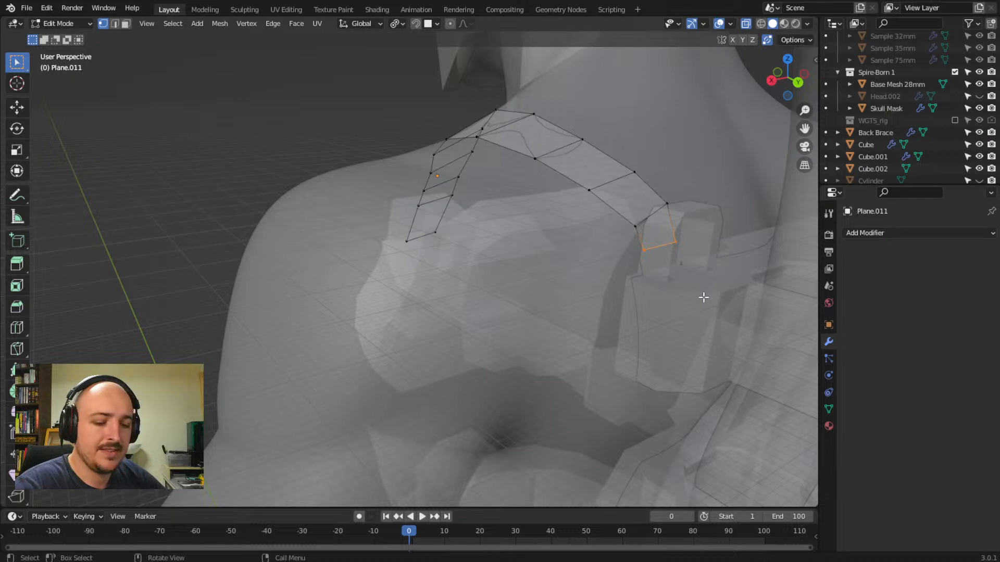
key("e")
key("z")
left_click(702, 354)
middle_click_drag(703, 354, 650, 278)
- Extrude the strip's front end edge down and forward along the chest armour's slope in side view, and return to Object Mode
scroll(446, 256, "up", 3)
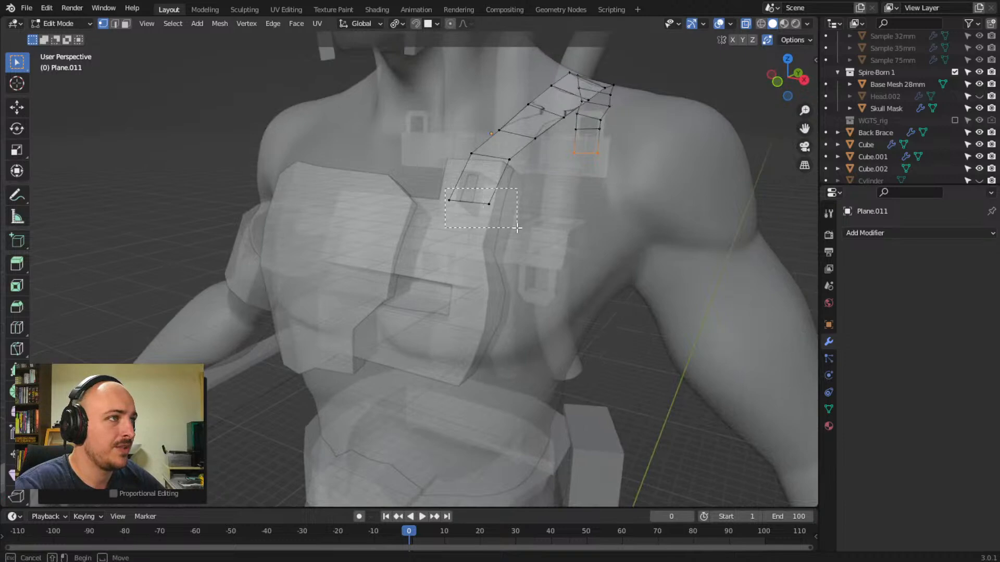
middle_click_drag(438, 235, 414, 221)
key("g")
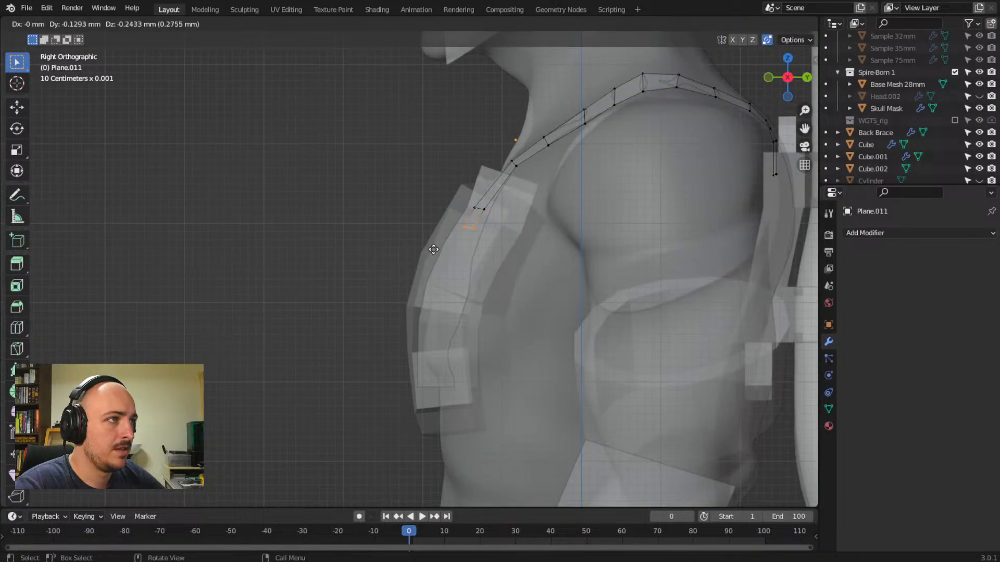
left_click(432, 253)
middle_click_drag(432, 253, 534, 279)
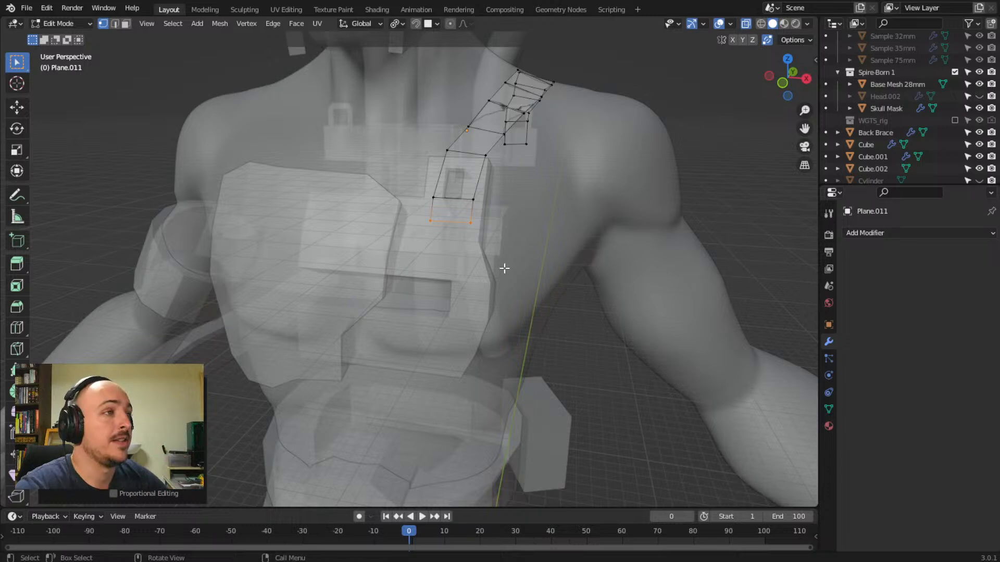
middle_click_drag(470, 214, 541, 241)
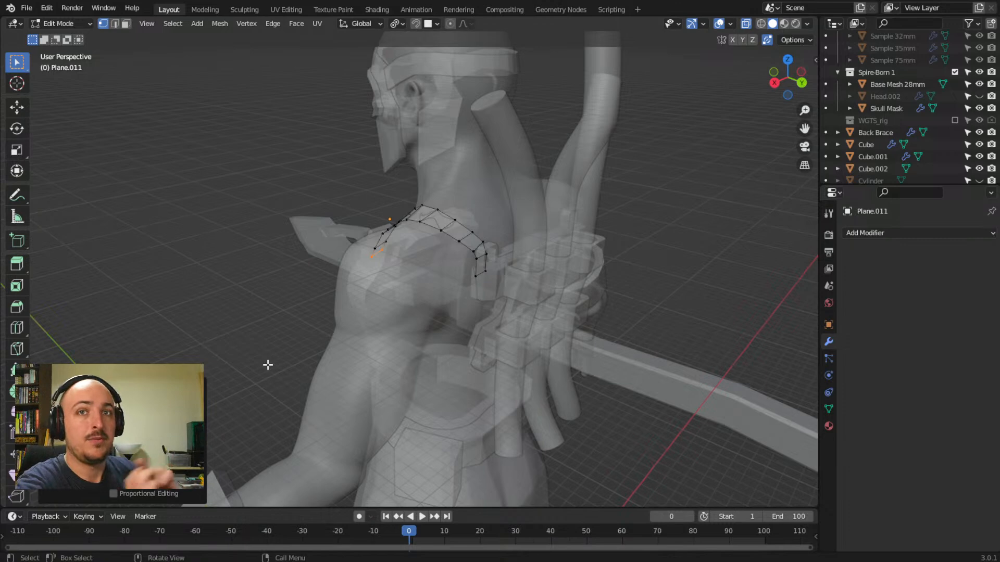
middle_click_drag(267, 365, 468, 341)
middle_click_drag(413, 295, 511, 258)
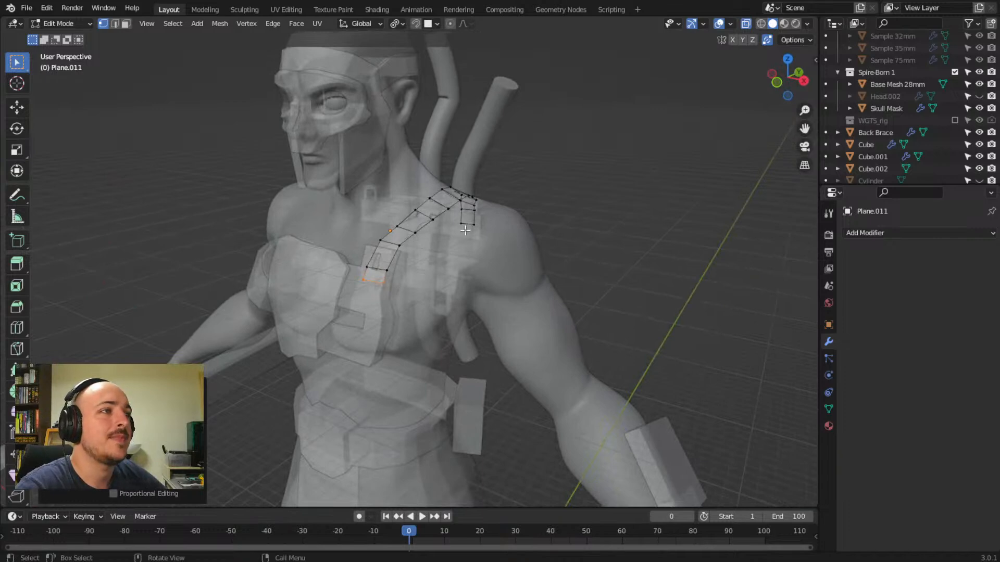
key("Tab")
- Add a Solidify modifier to the strip with a thickness of 0.16 mm
middle_click_drag(575, 257, 490, 233)
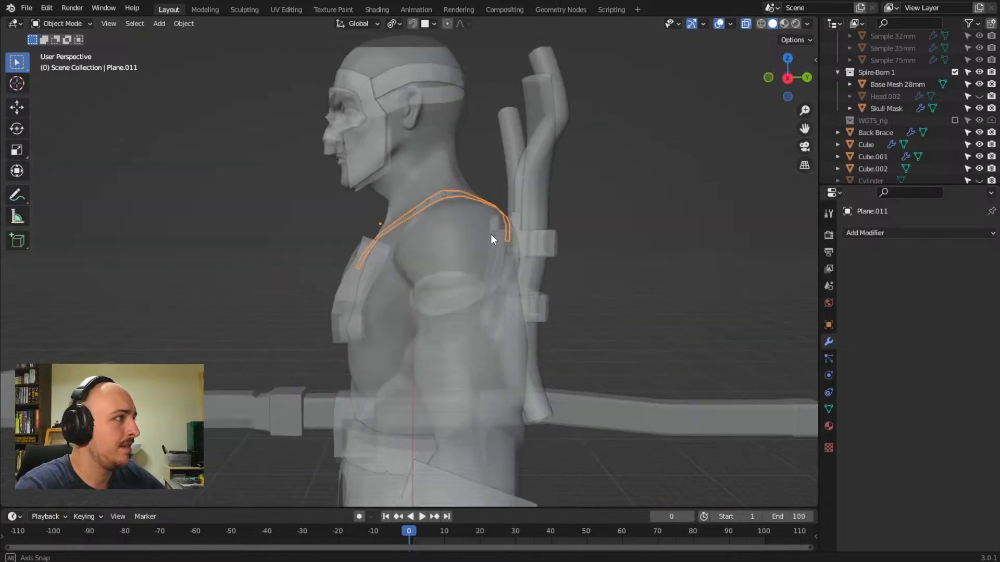
left_click(929, 235)
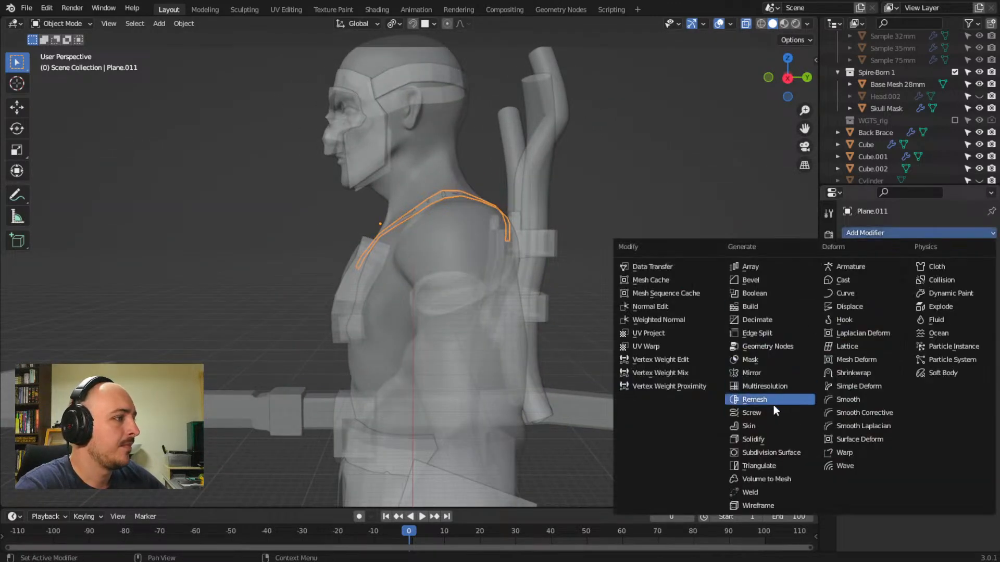
left_click(768, 439)
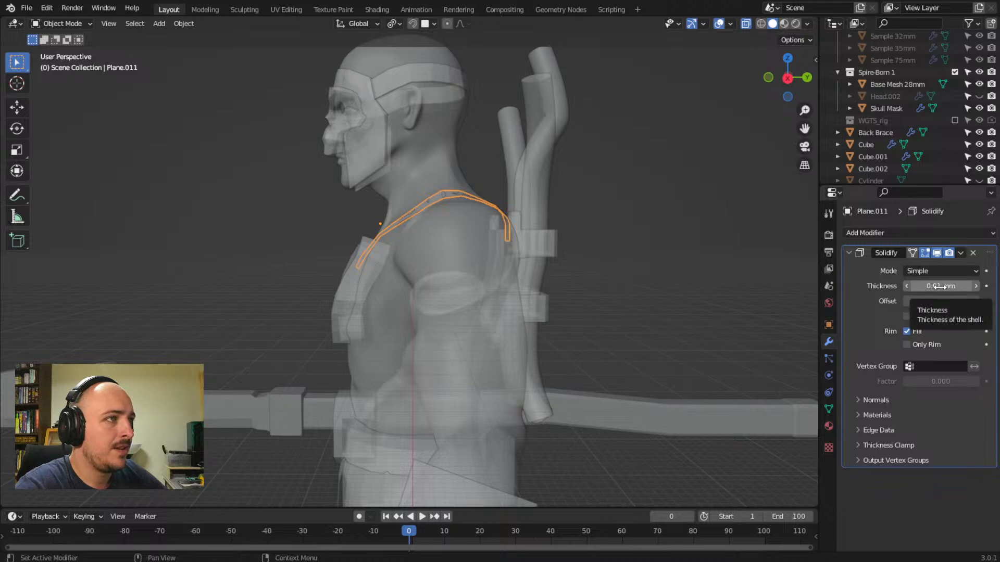
left_click_drag(940, 286, 934, 285)
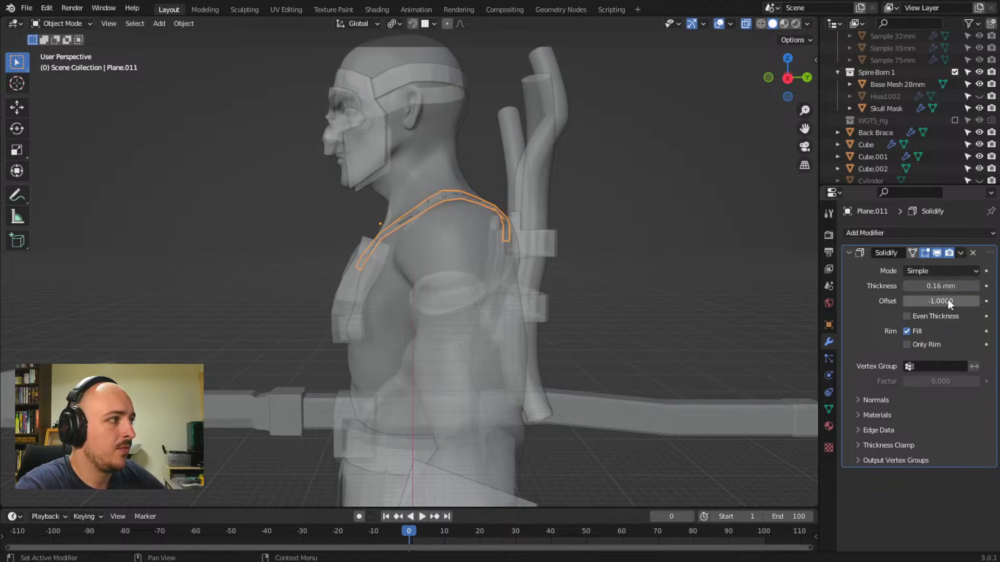
- Turn off X-ray display and set the strap's Solidify thickness to 0.496 mm
middle_click_drag(463, 239, 398, 236)
left_click(744, 24)
middle_click_drag(500, 190, 600, 184)
mouse_move(935, 286)
left_mouse_down()
mouse_move(989, 286)
mouse_move(930, 286)
mouse_move(941, 285)
left_mouse_up()
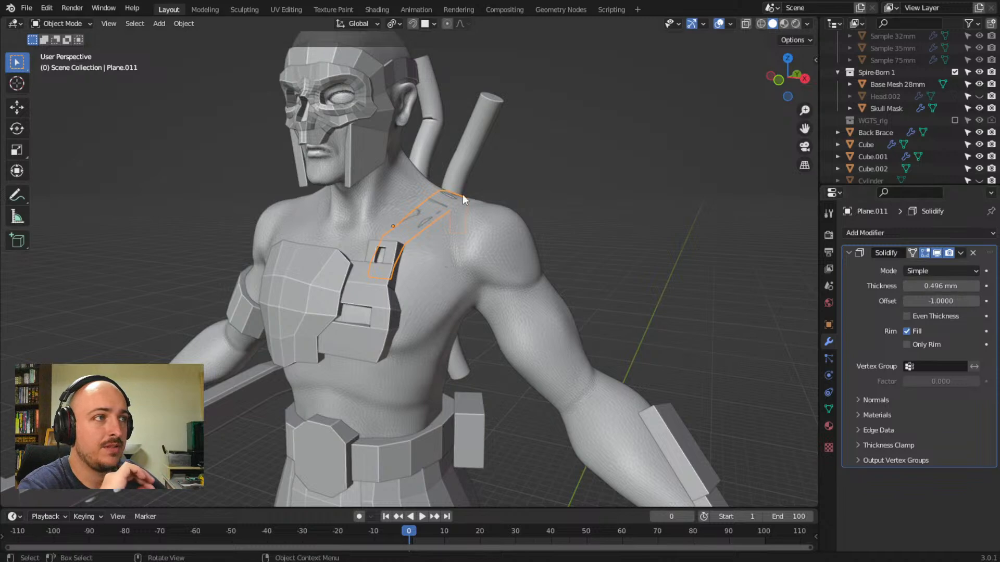
mouse_move(433, 245)
middle_mouse_down()
mouse_move(371, 252)
mouse_move(424, 250)
middle_mouse_up()
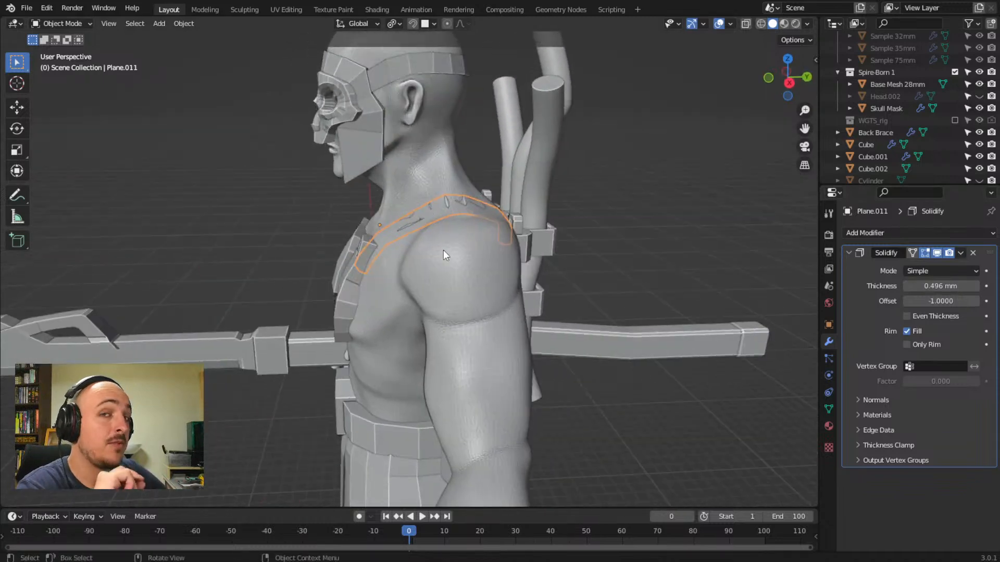
- Try a Solidify offset of 1.0 on the strap and inspect how it sits on the shoulder
left_click_drag(954, 301, 979, 301)
middle_click_drag(323, 268, 351, 251)
middle_click_drag(489, 201, 492, 244)
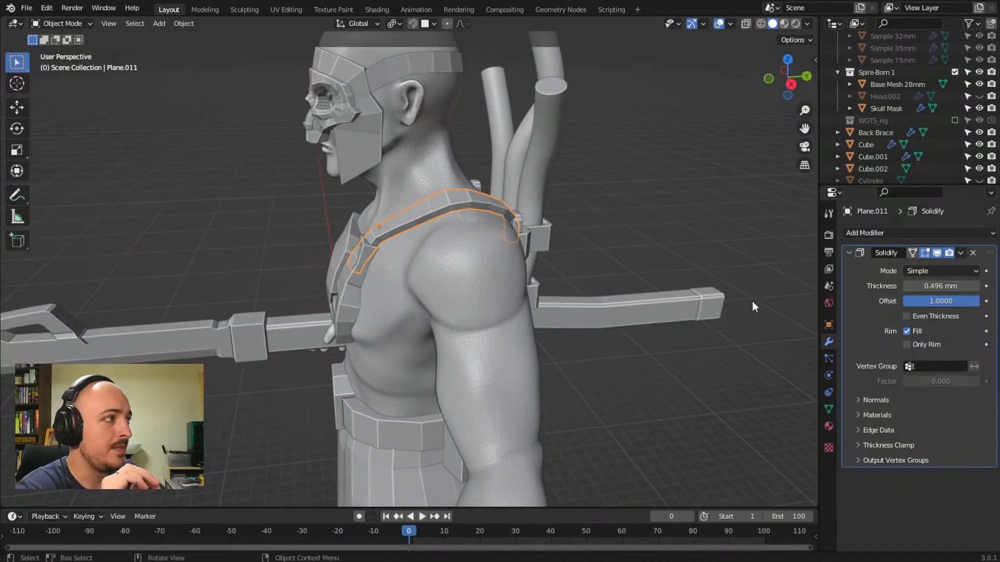
- Set the strap's Solidify offset to 0.0543 and check its fit from the front and side
left_click_drag(959, 306, 896, 305)
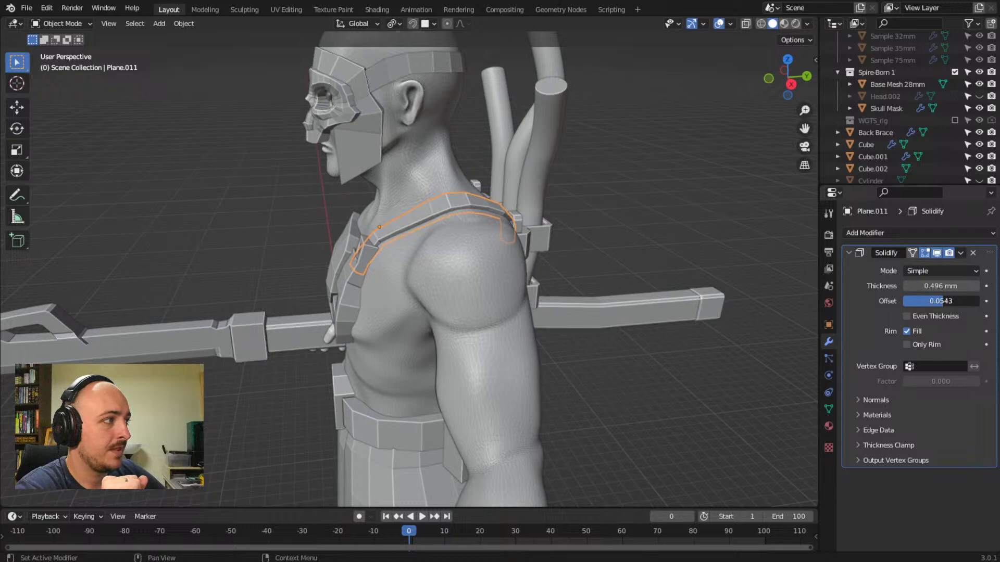
middle_click_drag(529, 296, 565, 280)
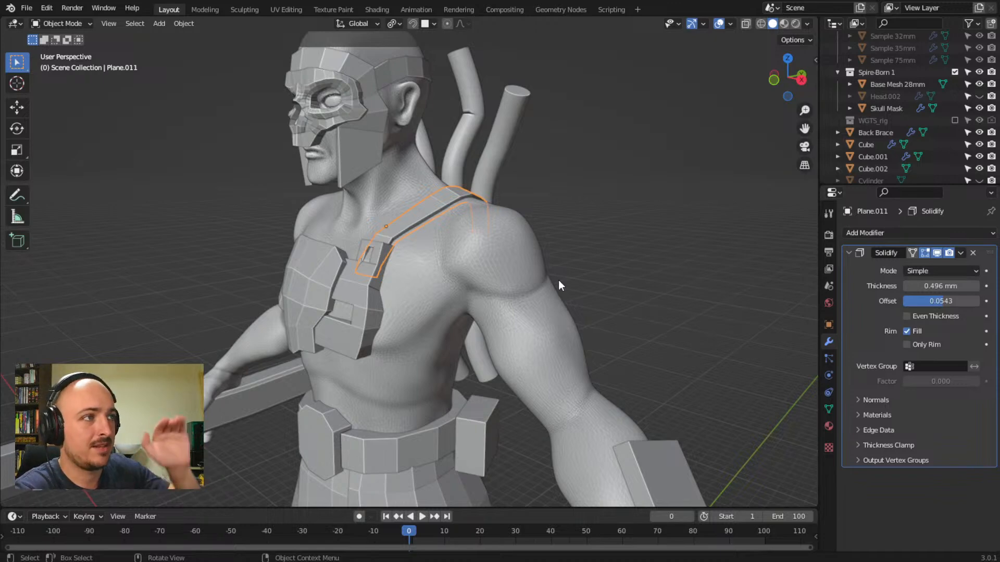
middle_click_drag(498, 268, 410, 275)
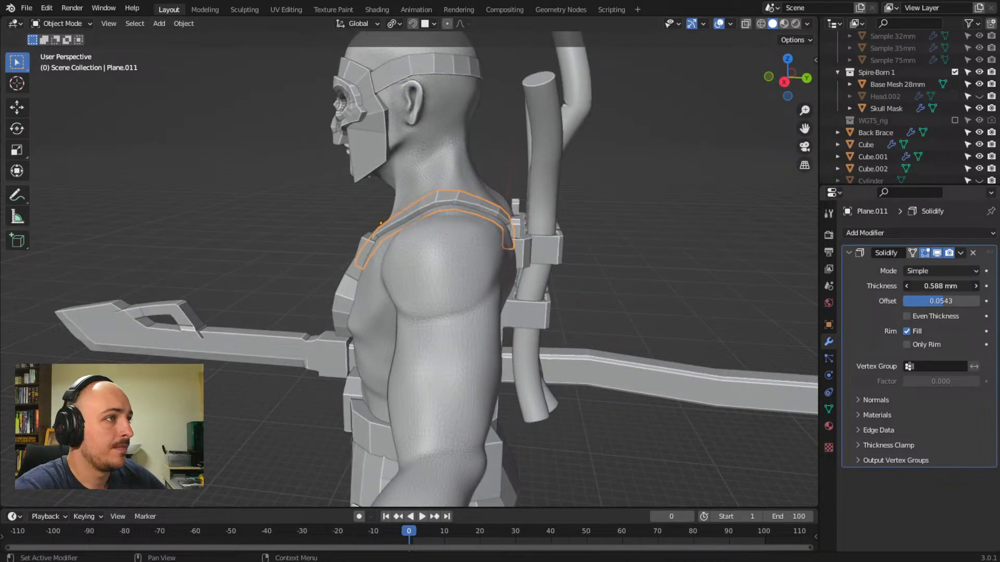
- Set the strap's Solidify thickness to 0.661 mm and check its fit from the side and front
middle_click_drag(411, 314, 296, 261)
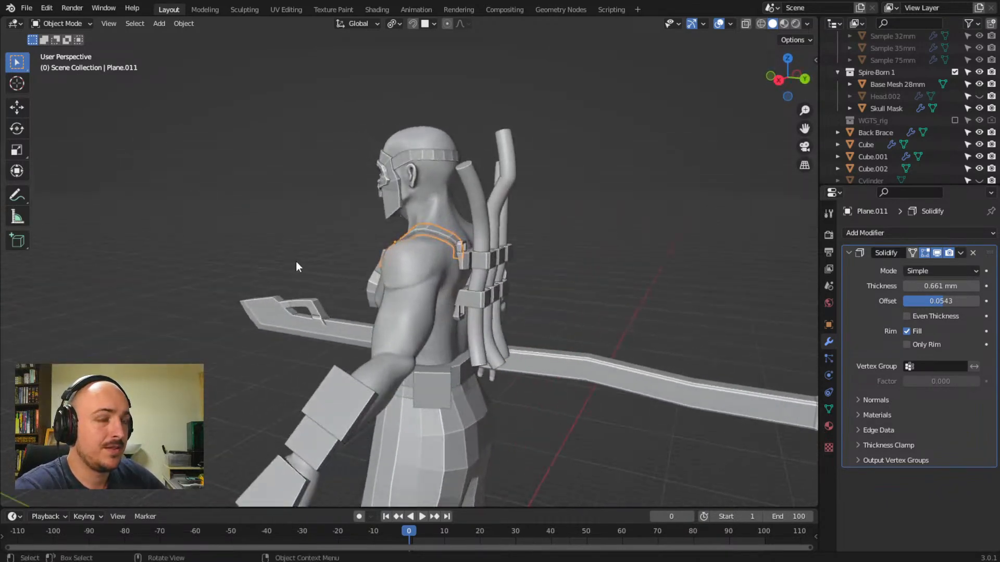
scroll(370, 243, "up", 4)
middle_click_drag(372, 241, 421, 262)
scroll(495, 235, "down", 1)
scroll(495, 239, "down", 5)
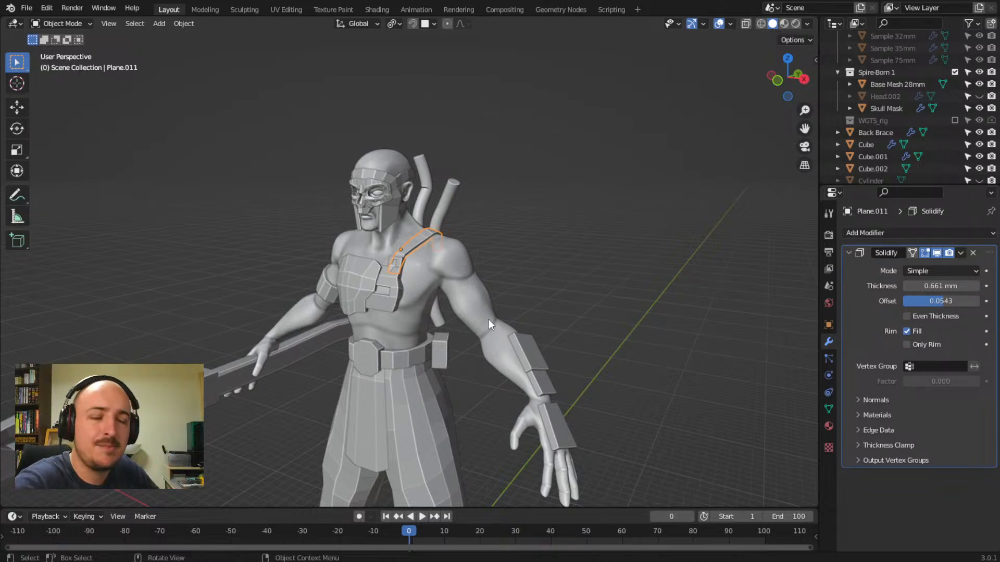
middle_click_drag(393, 287, 437, 315)
scroll(435, 270, "up", 6)
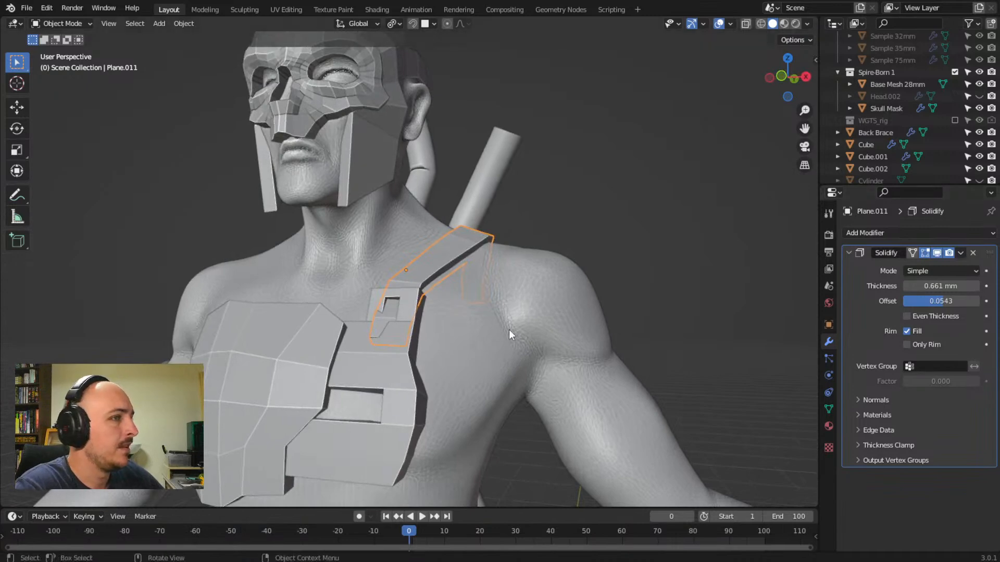
- Edit the strap mesh with X-ray display on and shift the inner-edge vertices of its chest end along the Y axis
left_click(436, 264)
left_click(441, 270, "shift")
key("Tab")
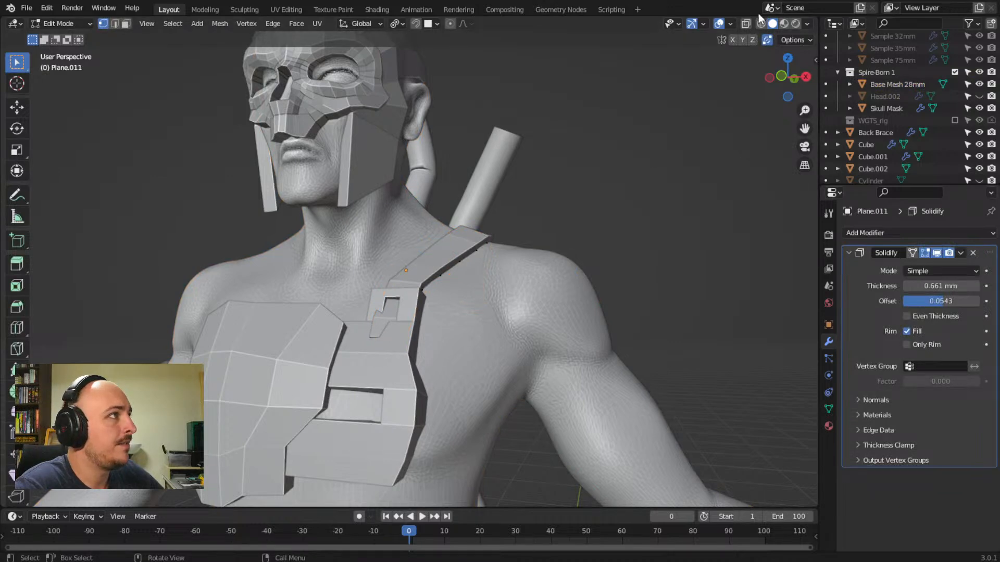
left_click(745, 23)
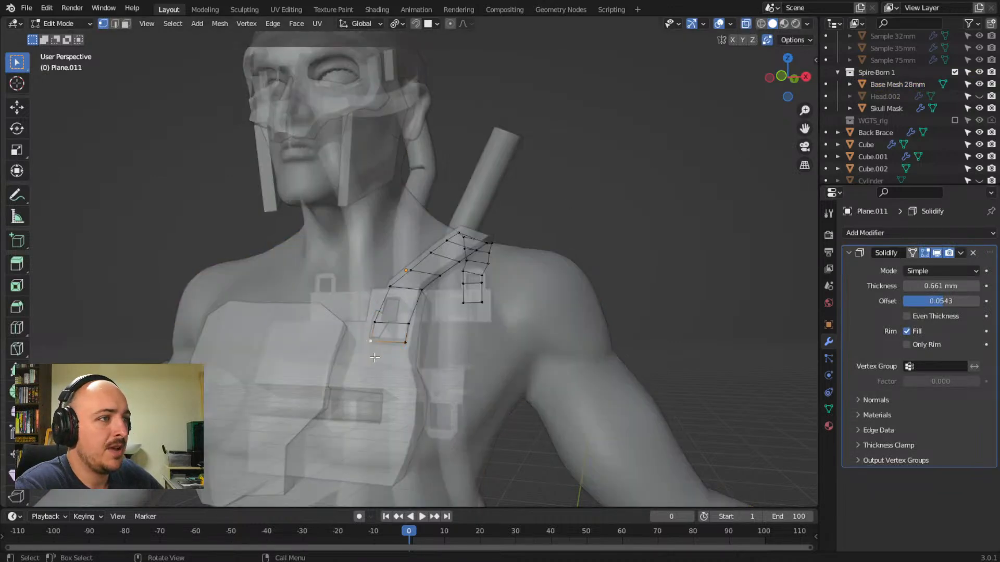
left_click(374, 324, "shift")
key("g")
key("y")
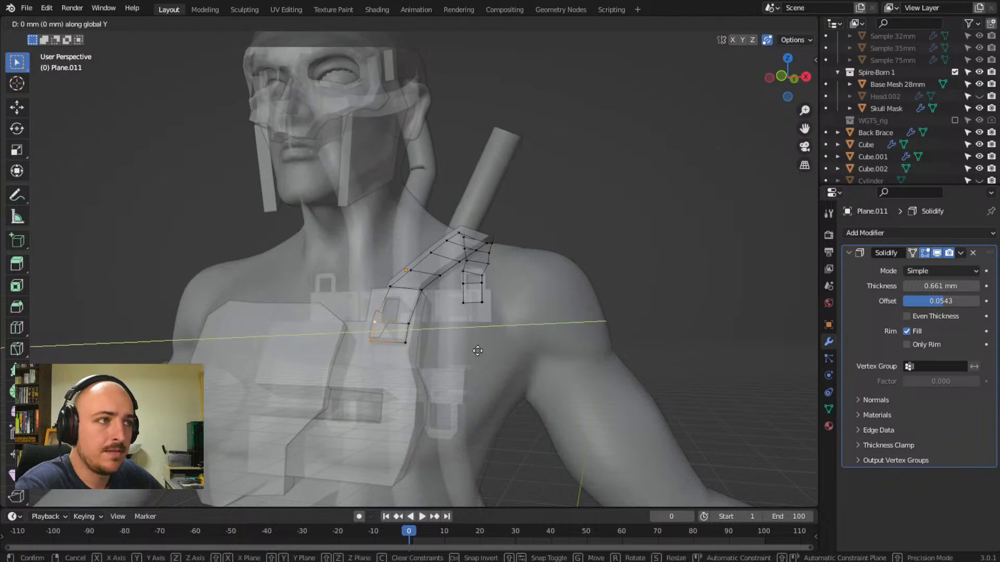
left_click(480, 351)
- Shift the outer corner vertex of the strap's chest end along Y and check the result from the front
middle_click_drag(446, 370, 356, 349)
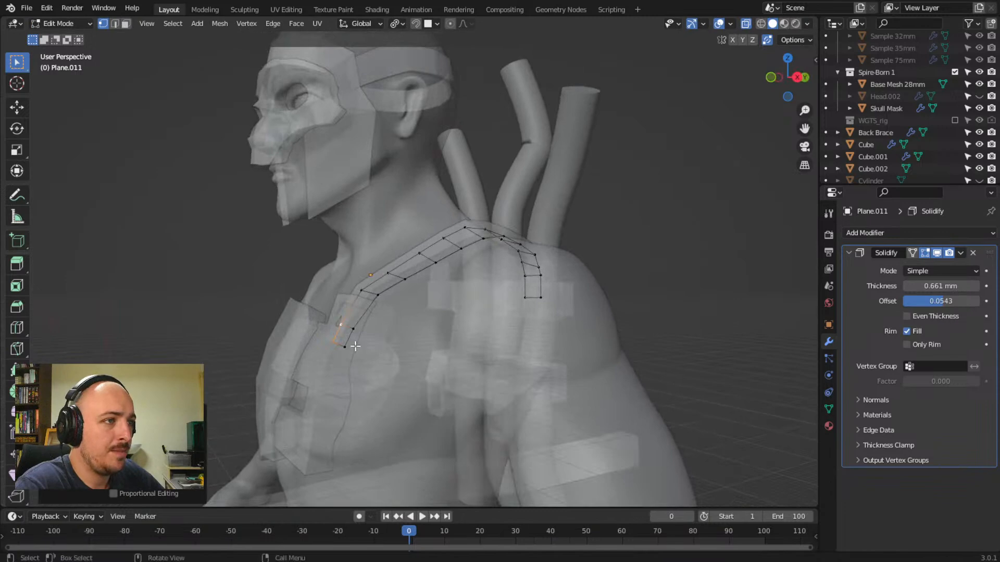
left_click(350, 345, "shift")
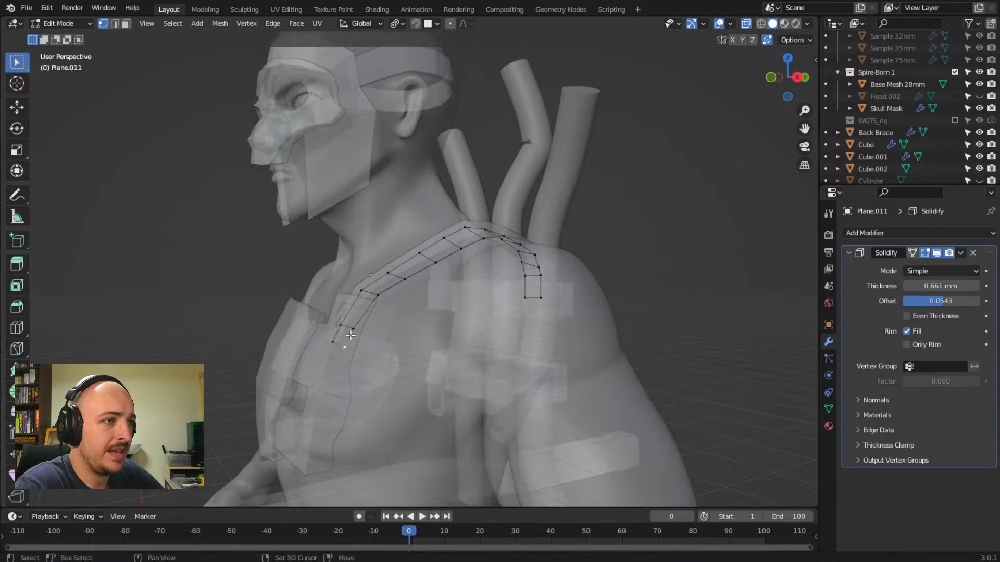
key("g")
key("y")
left_click(396, 368)
middle_click_drag(398, 365, 568, 245)
left_click(566, 241)
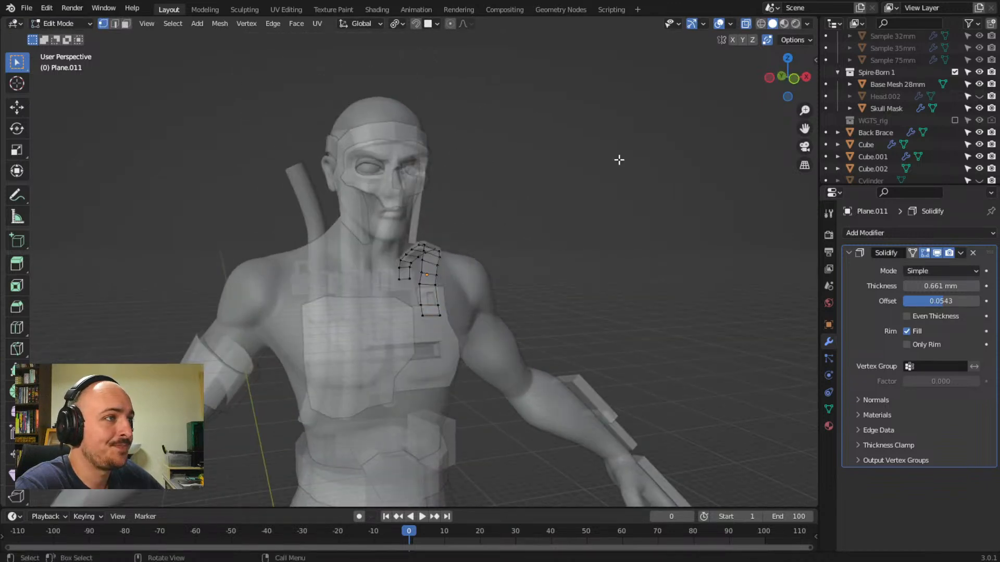
- Turn off X-ray display and nudge the strap's vertices just above the chest buckle freely
left_click(746, 23)
middle_click_drag(656, 212, 451, 311)
scroll(426, 271, "up", 5)
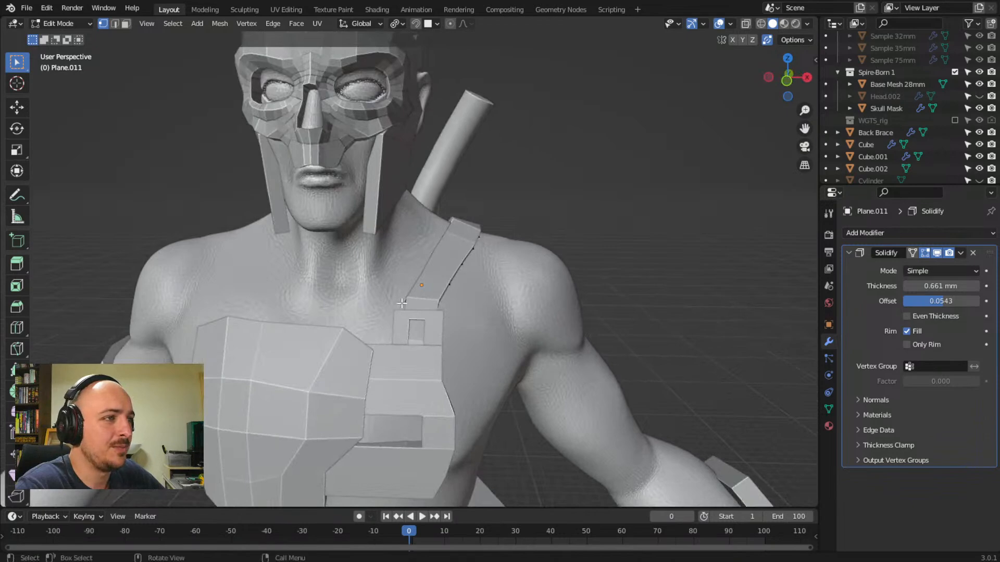
key("g")
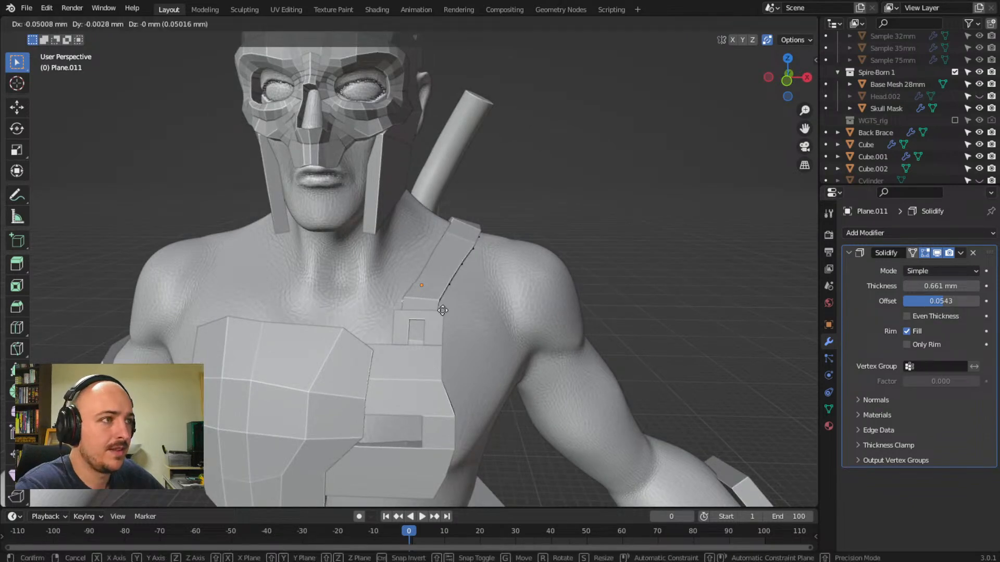
left_click(442, 312)
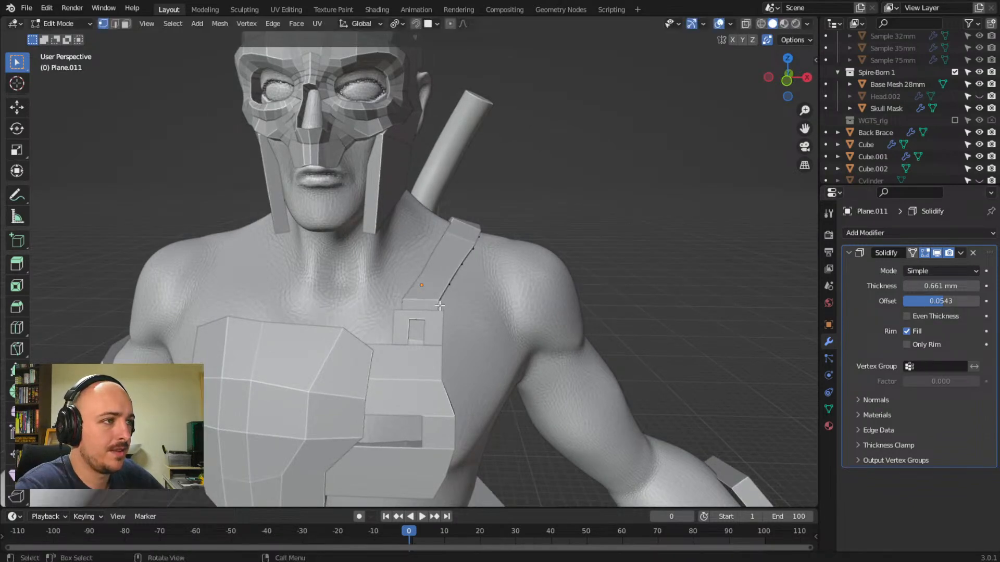
key("g")
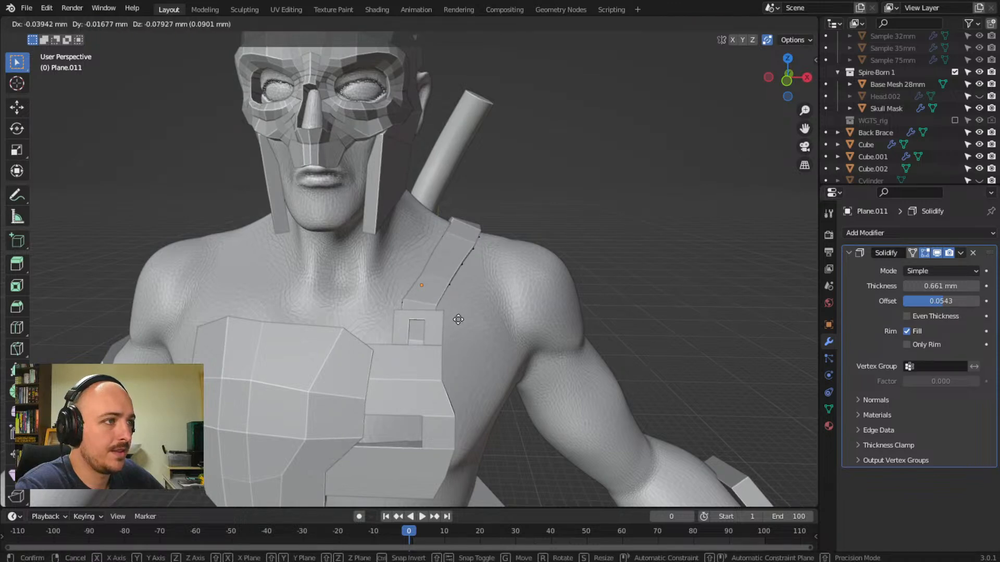
left_click(457, 315)
middle_click_drag(488, 327, 380, 323)
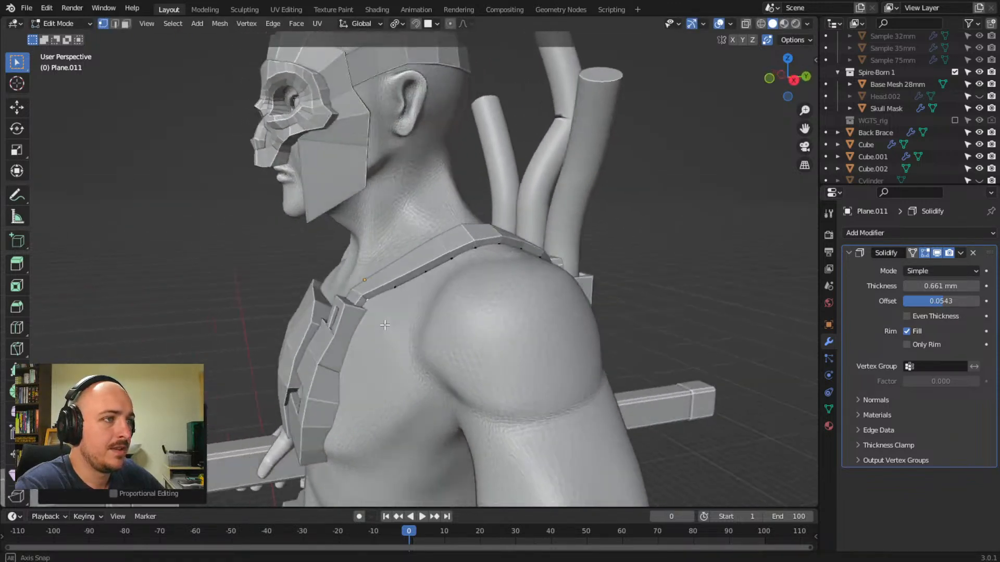
- Move the strap's edge above the chest buckle about -0.31 mm along the Y axis
middle_click_drag(332, 299, 404, 302)
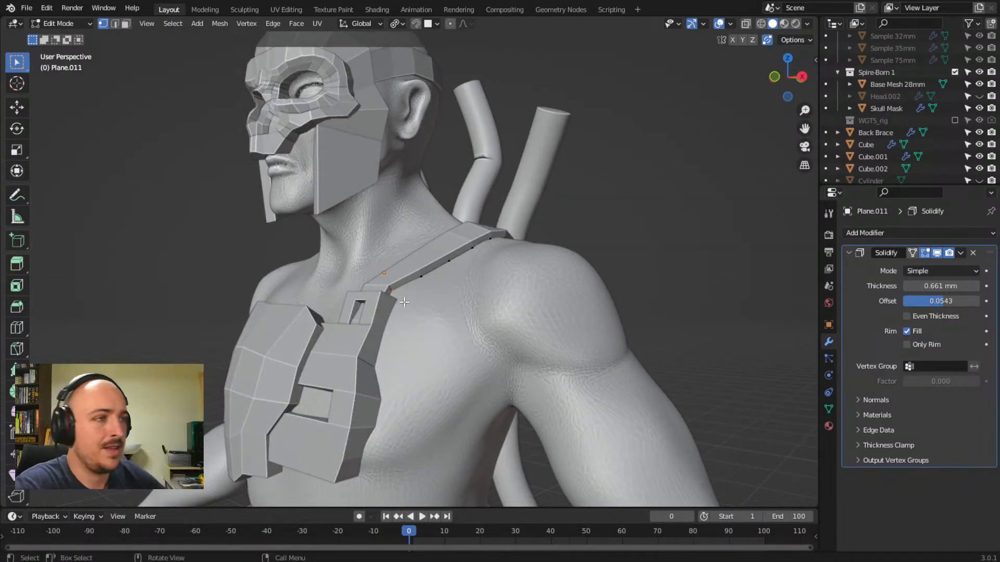
key("g")
key("y")
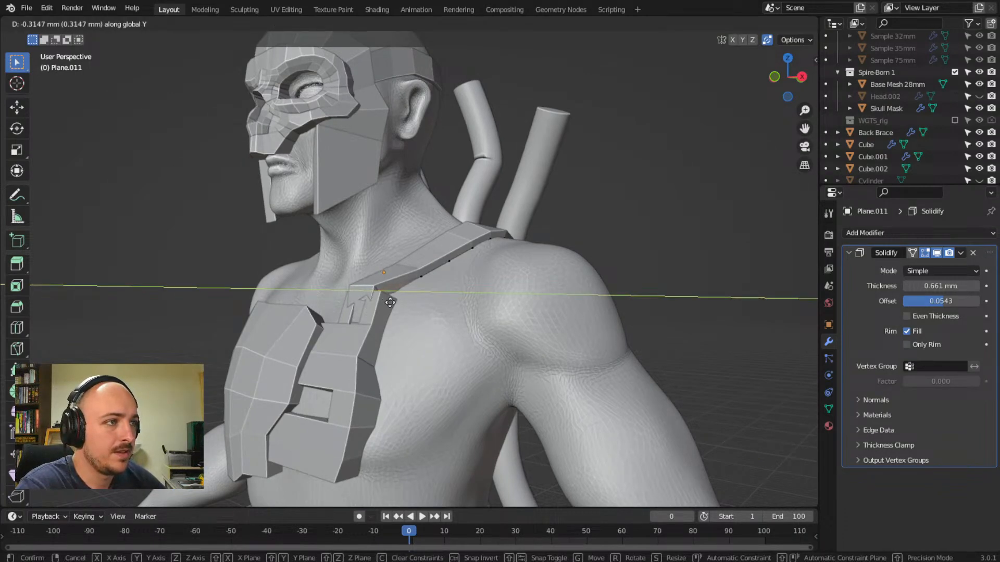
left_click(390, 303)
middle_click_drag(390, 302, 386, 342)
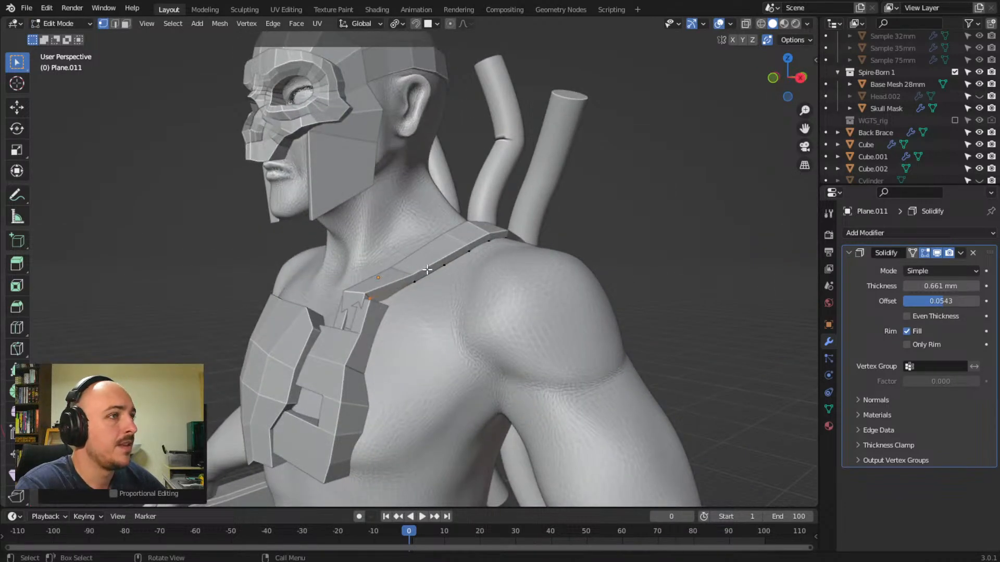
- Show X-ray display and level the second vertex row from the strap's chest end by scaling it to 0 on Z
left_click(746, 23)
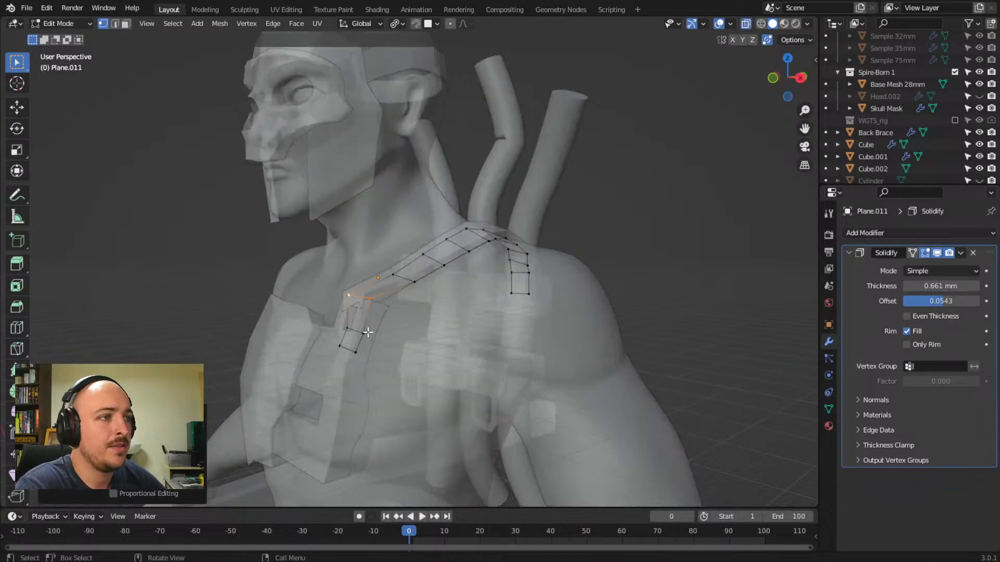
middle_click_drag(368, 332, 457, 339)
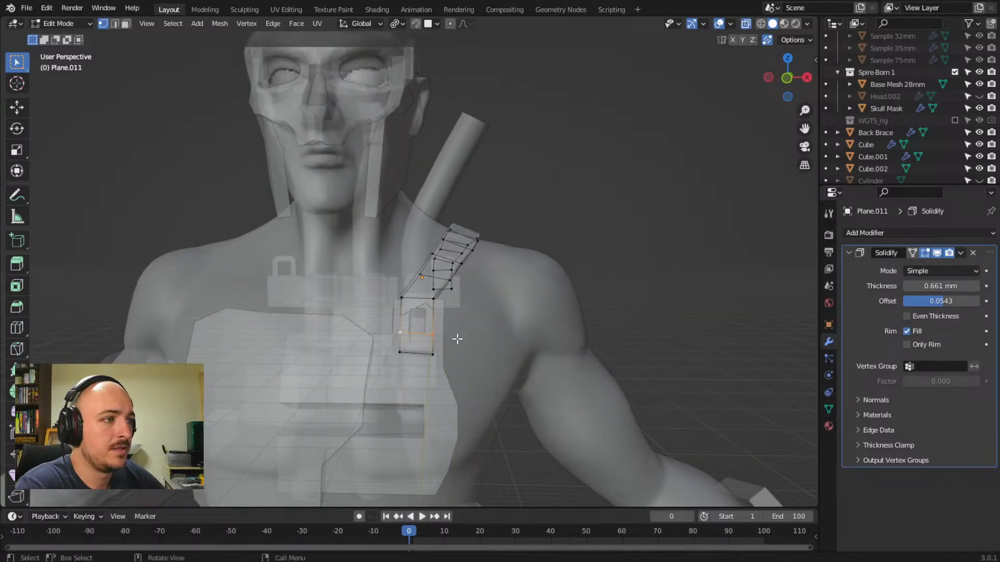
type("sz0")
key("Return")
middle_click_drag(480, 357, 450, 355)
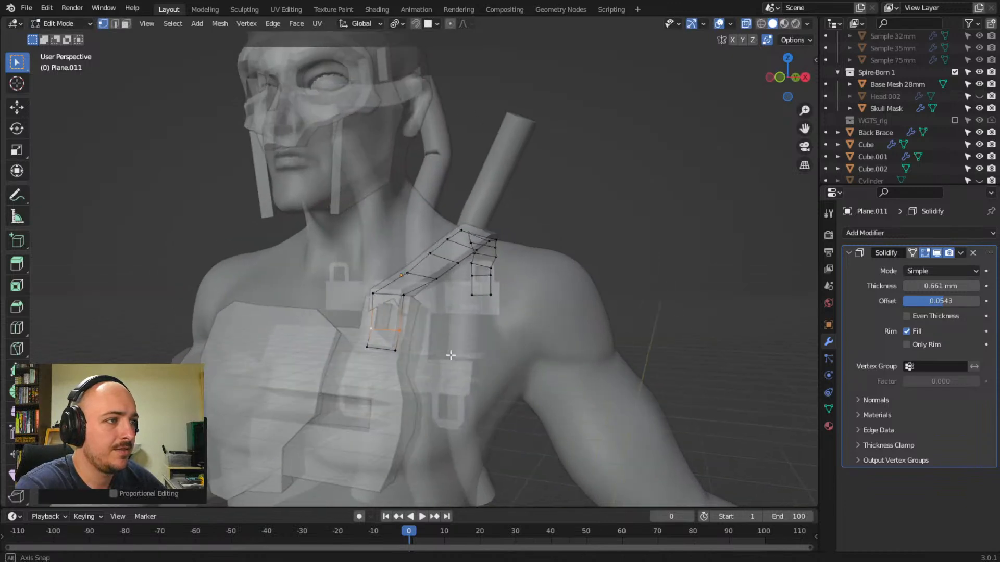
- Raise the levelled row about 0.1 mm along Z and adjust the strap's chest end along the Y axis
key("g")
key("z")
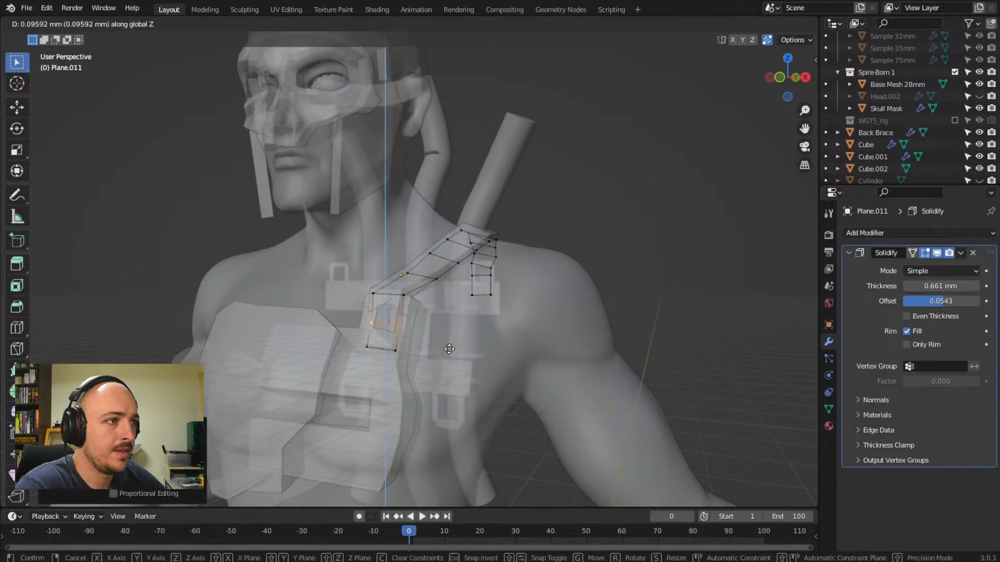
left_click(449, 348)
middle_click_drag(449, 348, 395, 374)
key("g")
key("y")
left_click(381, 355)
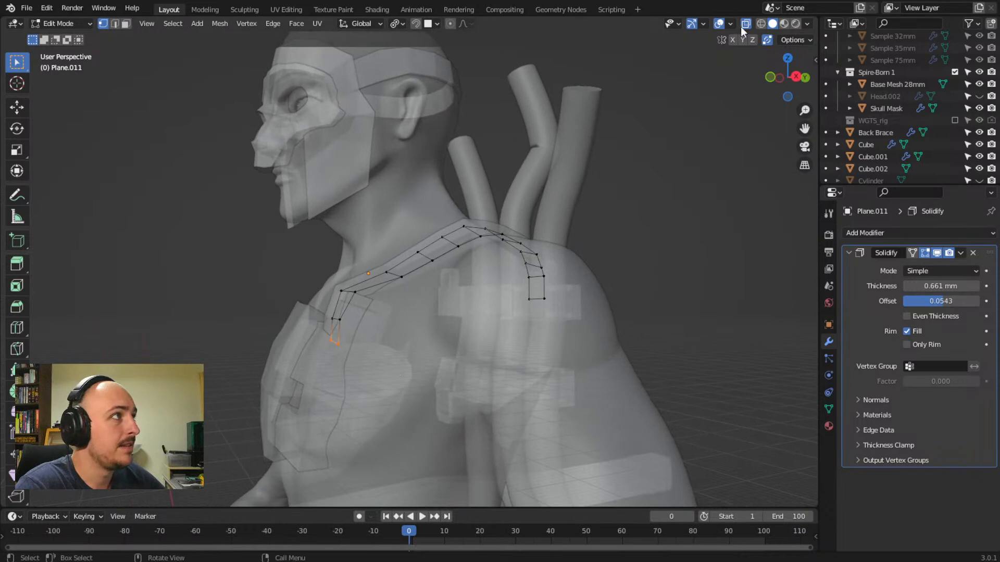
- Level the strap's last chest-side row by scaling it to 0 on Z, and nudge it slightly with X-ray display off
middle_click_drag(573, 234, 566, 273)
type("sz0")
key("Return")
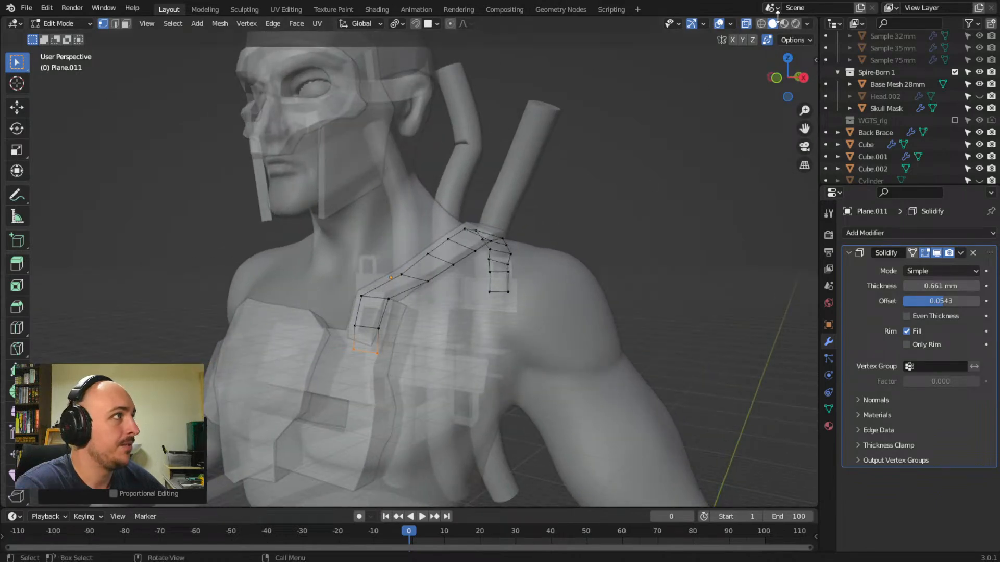
left_click(750, 24)
middle_click_drag(546, 328, 491, 329)
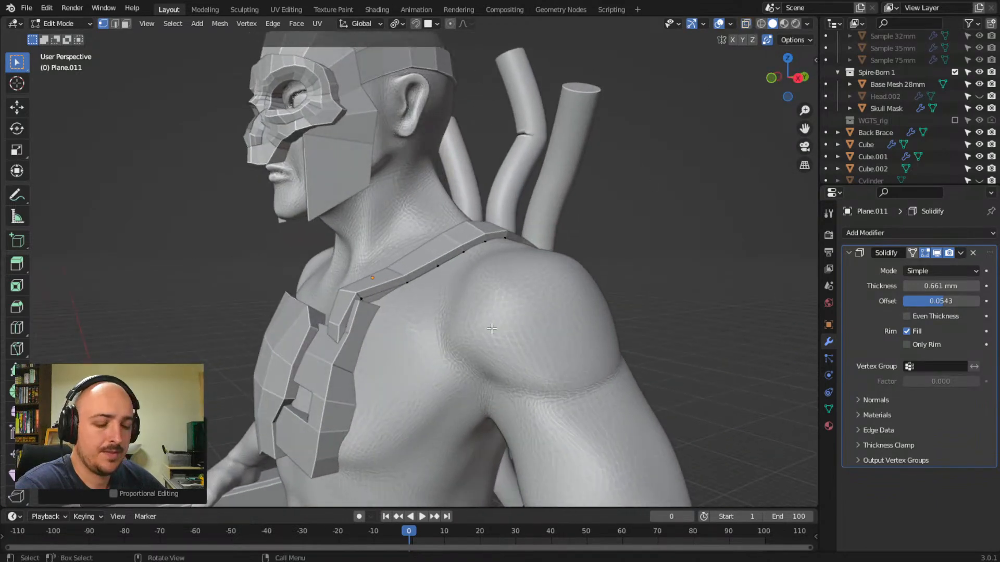
key("g")
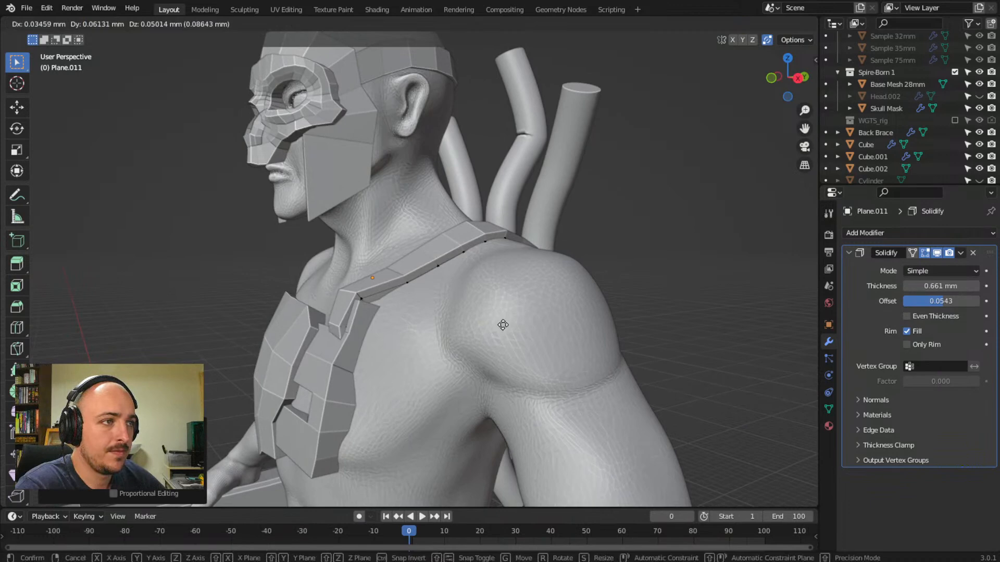
left_click(503, 325)
middle_click_drag(368, 350, 449, 315)
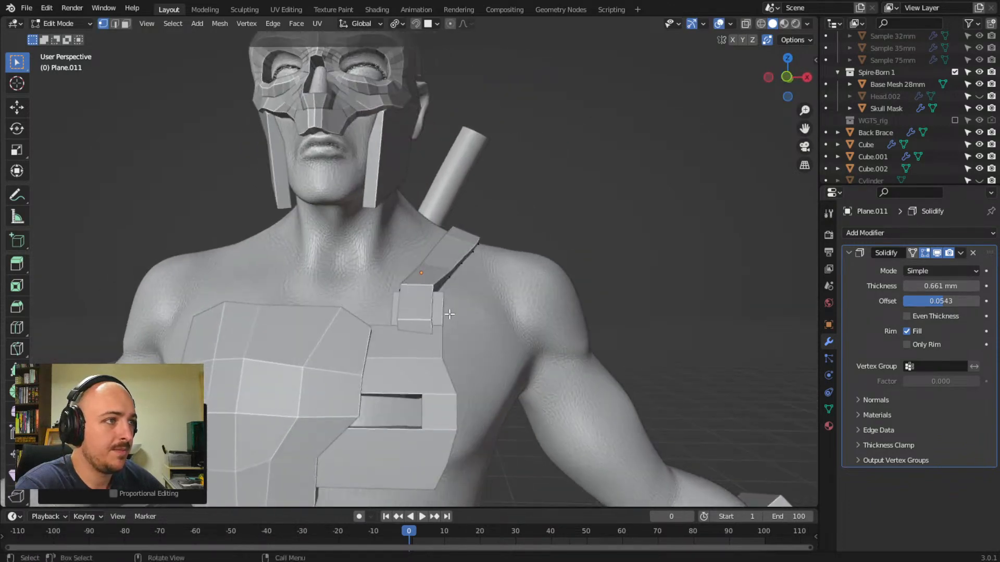
- Select the strap's whole chest-end section in X-ray display and move it along Z and Y to fit the buckle
left_click(747, 23)
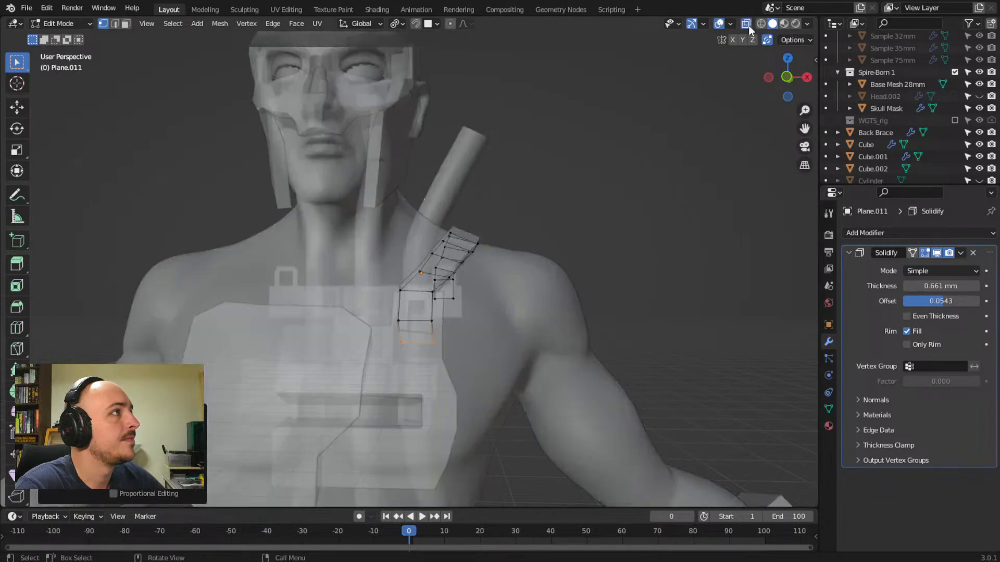
middle_click_drag(427, 292, 411, 344)
left_click_drag(399, 294, 463, 362)
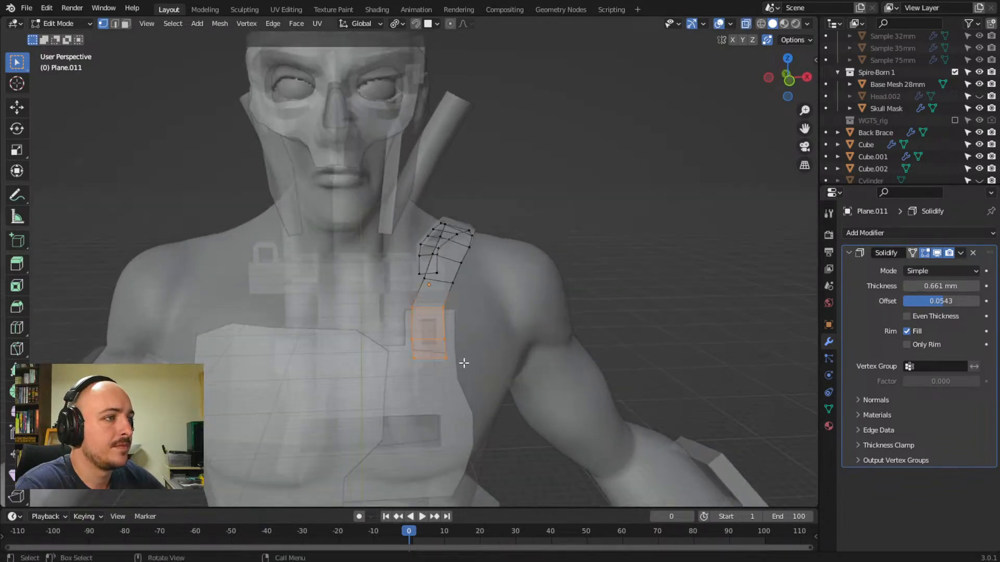
key("g")
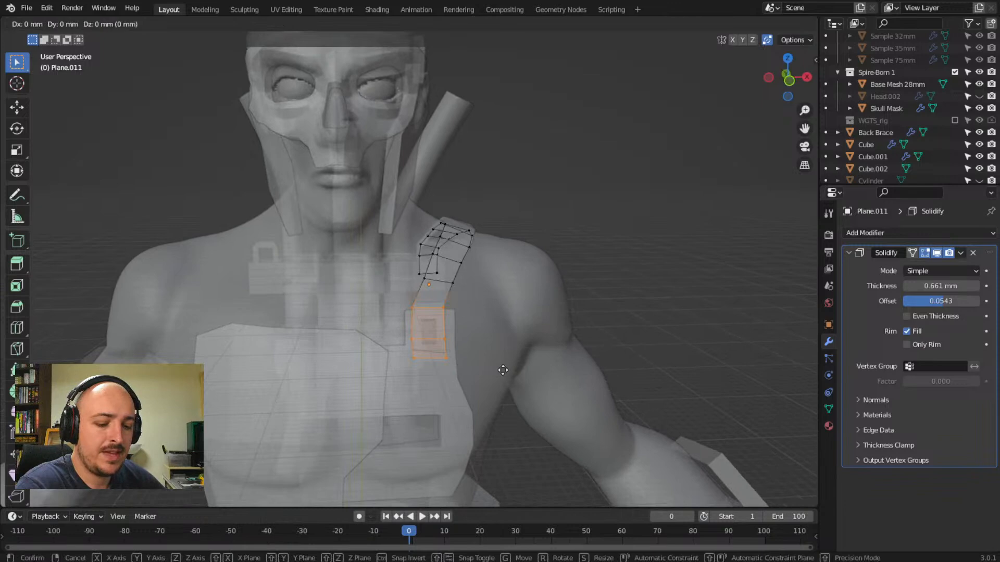
key("z")
left_click(502, 362)
middle_click_drag(495, 362, 471, 359)
key("g")
key("y")
left_click(384, 346)
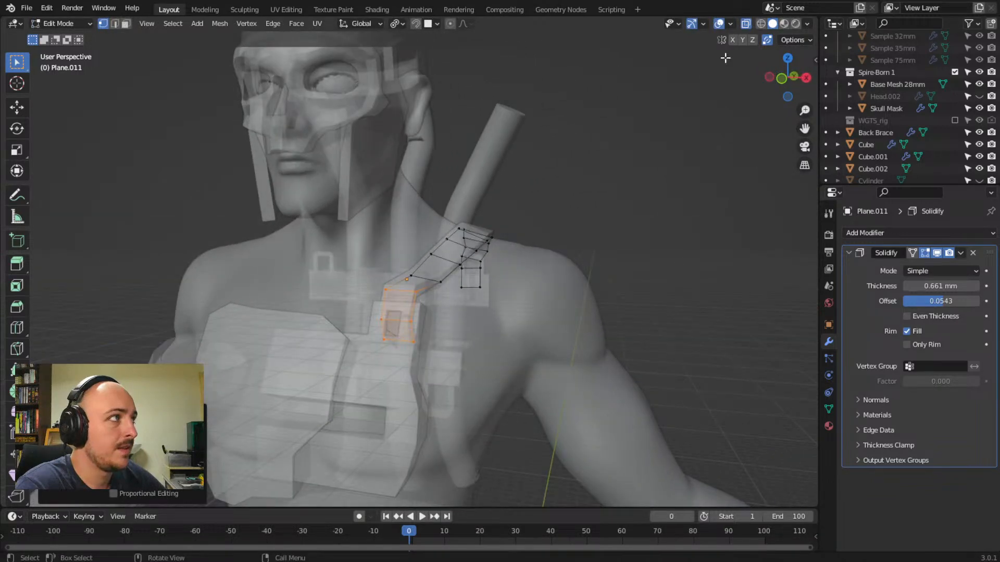
- Turn off X-ray display and adjust the strap's chest-side geometry along the Y axis at the buckle
left_click(745, 24)
middle_click_drag(313, 322, 359, 320)
left_click(360, 320)
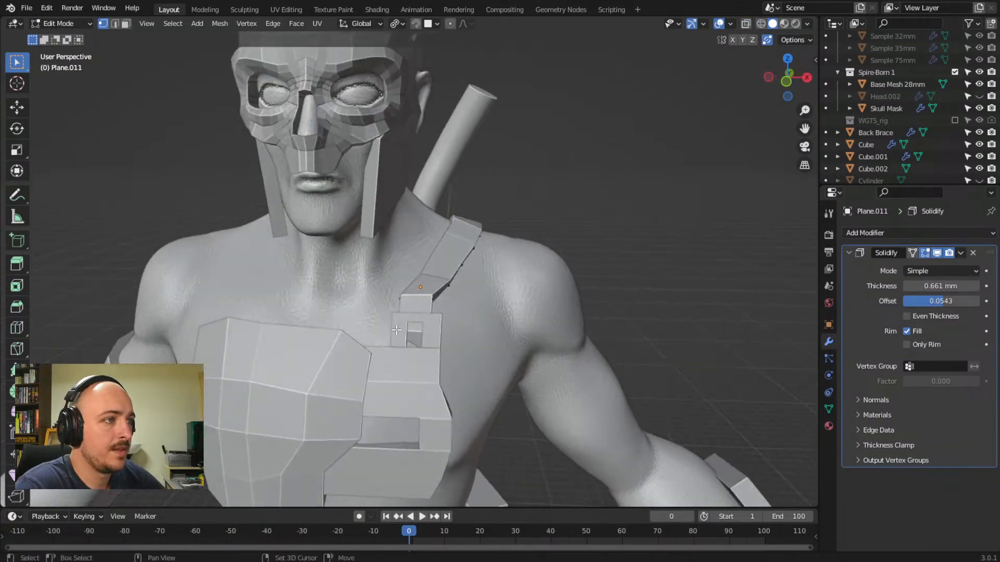
middle_click_drag(485, 351, 379, 327)
key("g")
key("y")
left_click(382, 350)
- Nudge the outer vertex at the strap's bend above the chest buckle
middle_click_drag(365, 283, 416, 319)
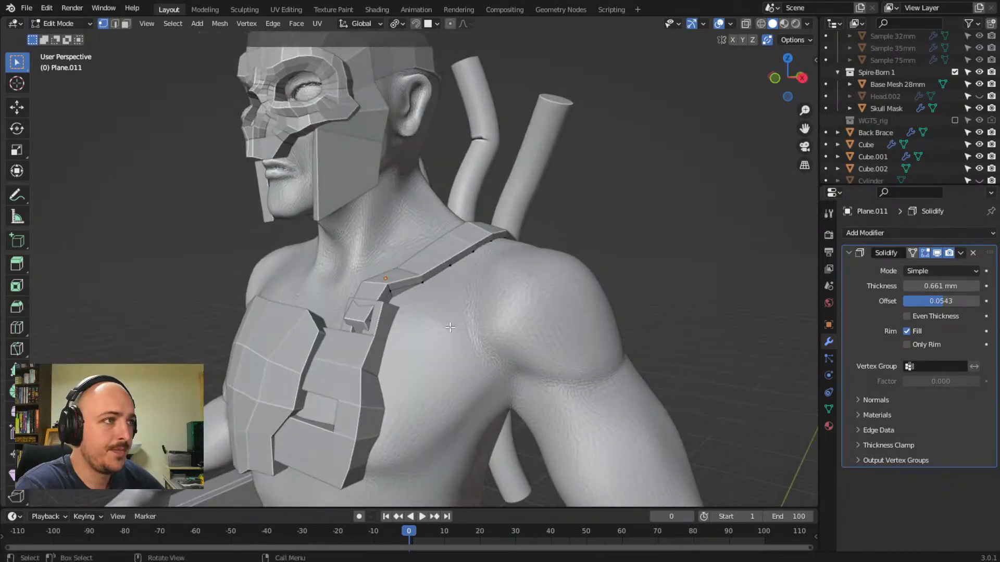
key("g")
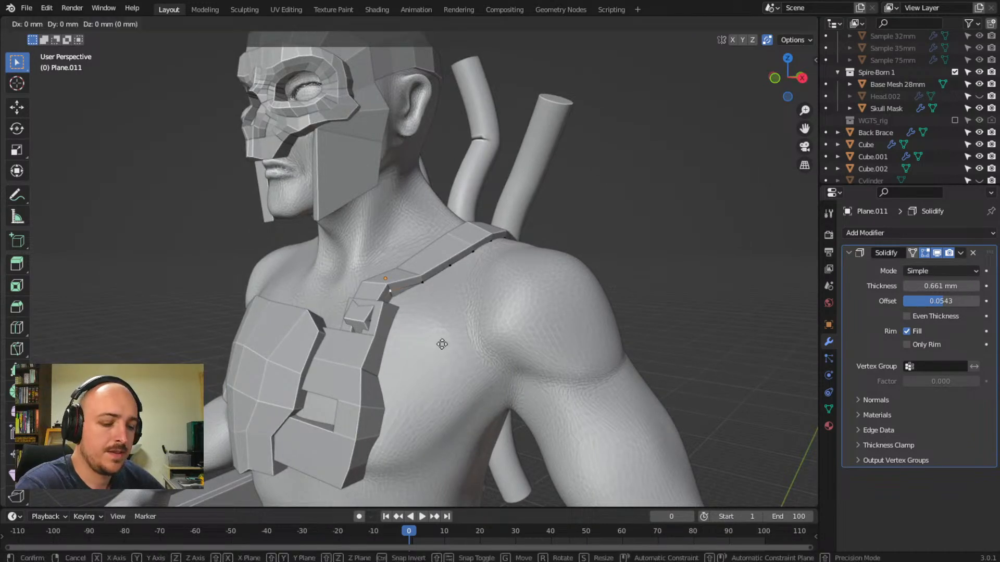
left_click(434, 337)
- Set the strap's Solidify thickness to 0.987 mm and its offset to -0.4729
middle_click_drag(433, 337, 374, 288)
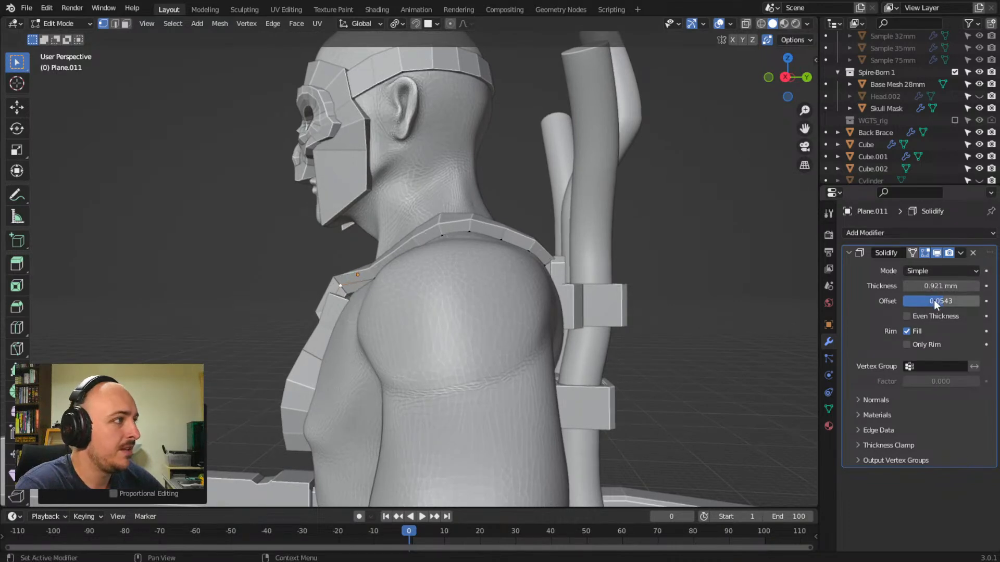
left_click_drag(931, 301, 944, 286)
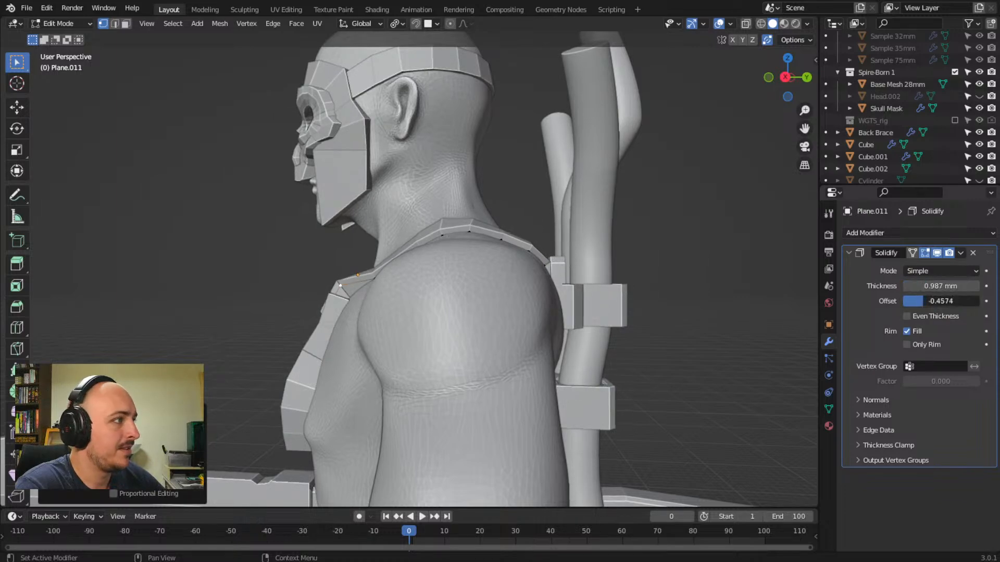
middle_click_drag(393, 307, 396, 334)
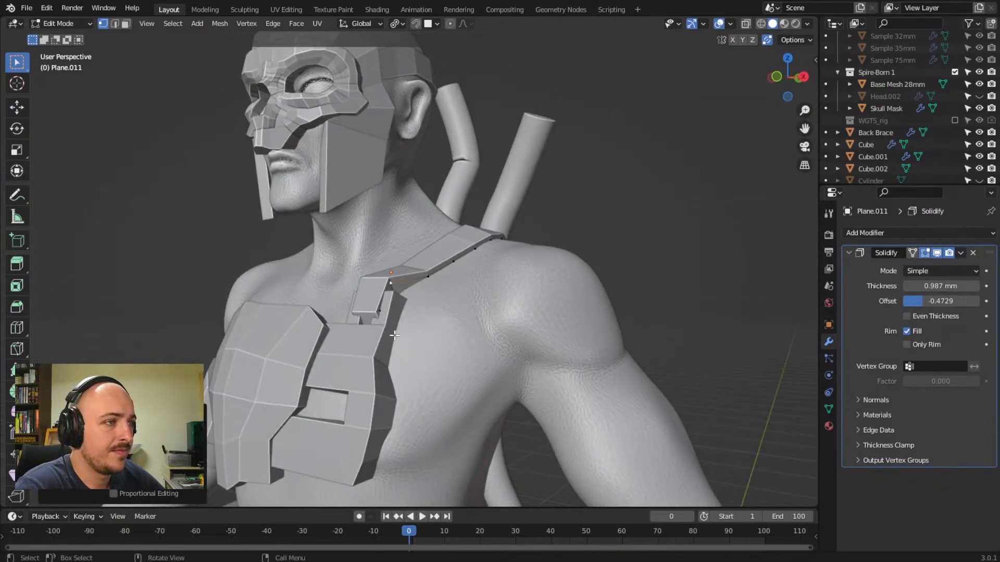
- Move the strap's outer bend vertex above the chest buckle about -0.14 mm along the Y axis
key("g")
key("y")
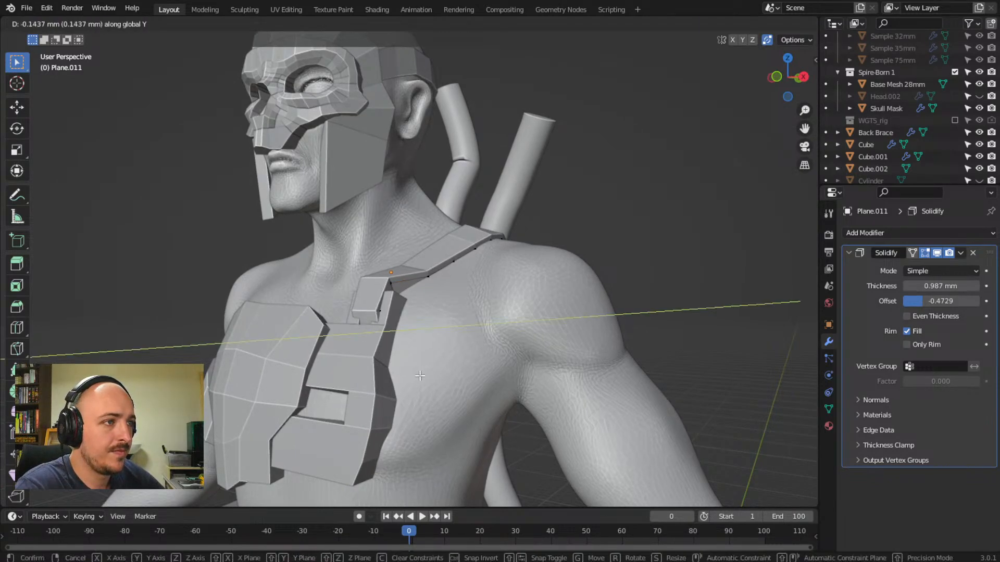
left_click(420, 375)
middle_click_drag(420, 376, 461, 361)
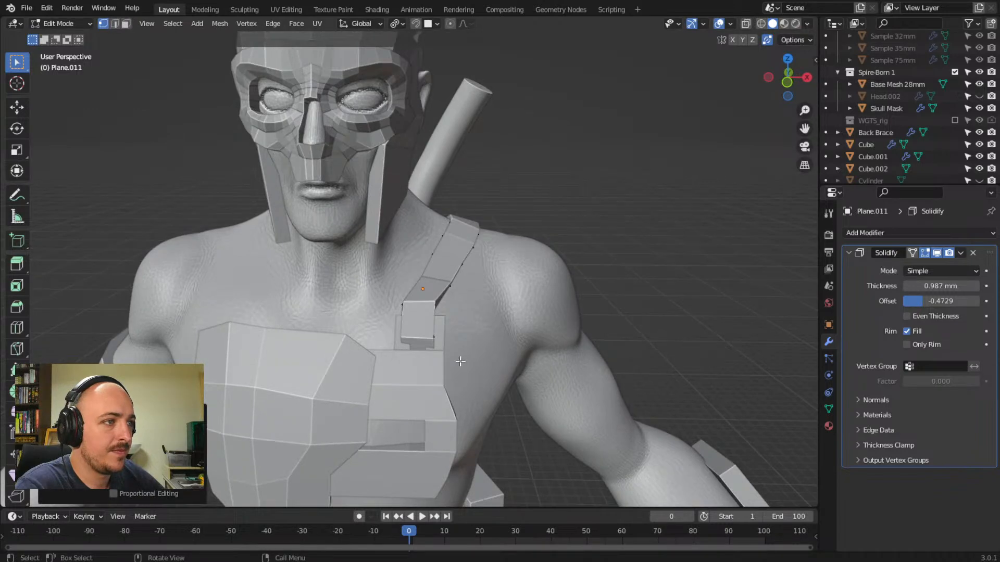
- Edit the chest armour plate with the buckle and move the upper section's two inner vertex columns about -0.13 mm along X
key("Tab")
left_click(413, 387)
key("Tab")
middle_click_drag(474, 419, 470, 390)
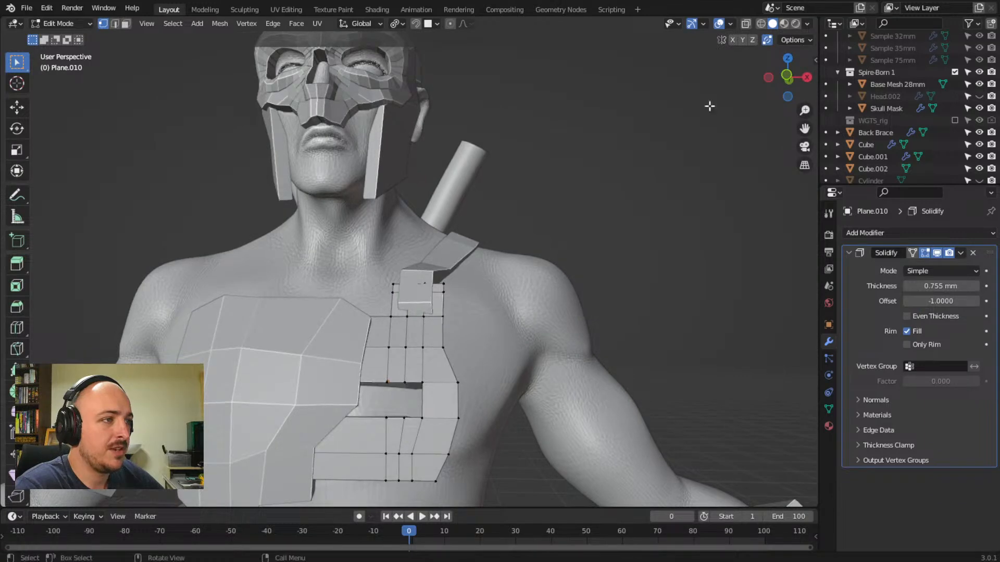
left_click(747, 23)
key("KP_1")
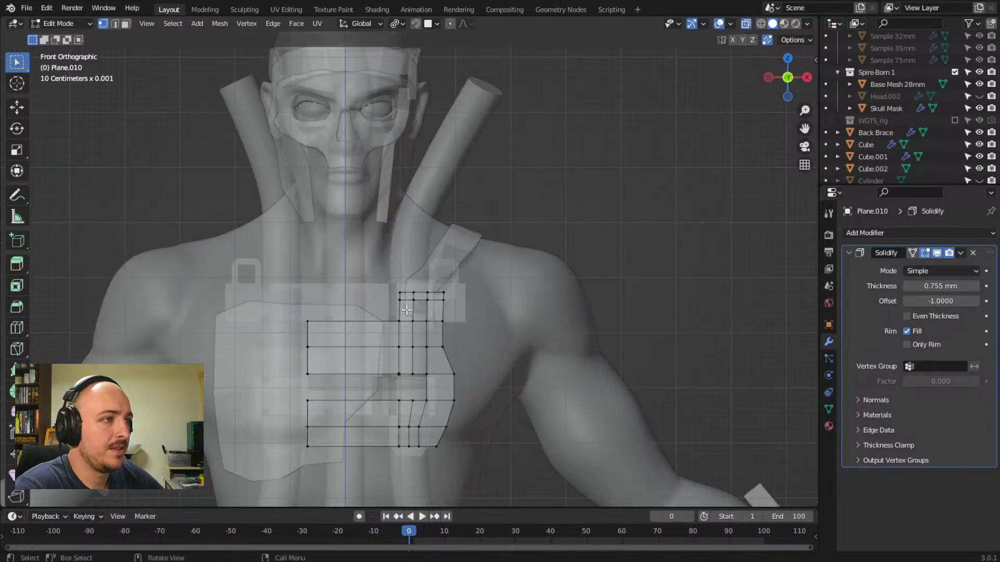
left_click_drag(381, 276, 419, 384)
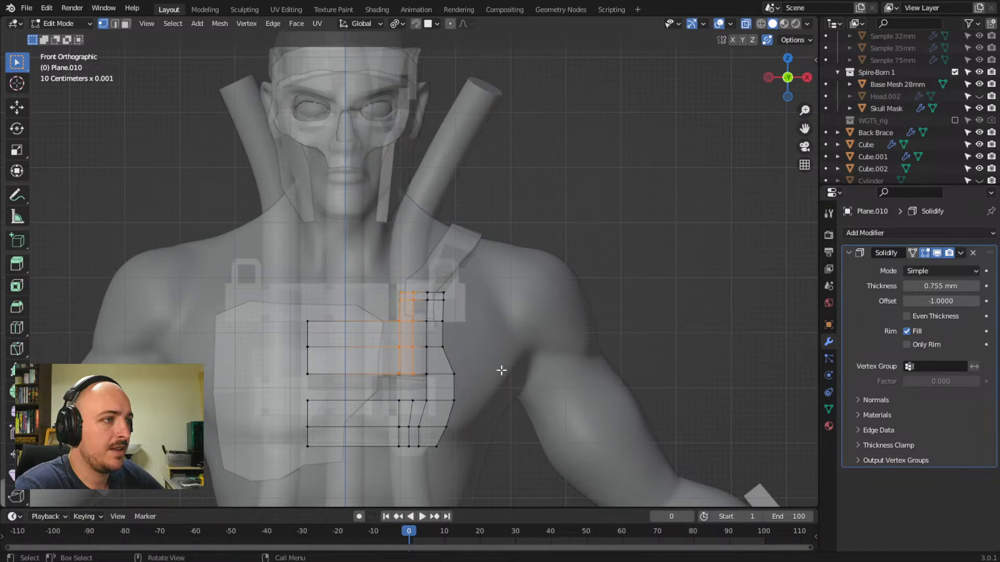
left_click(746, 23)
mouse_move(546, 302)
middle_mouse_down()
mouse_move(625, 305)
mouse_move(548, 305)
middle_mouse_up()
key("g")
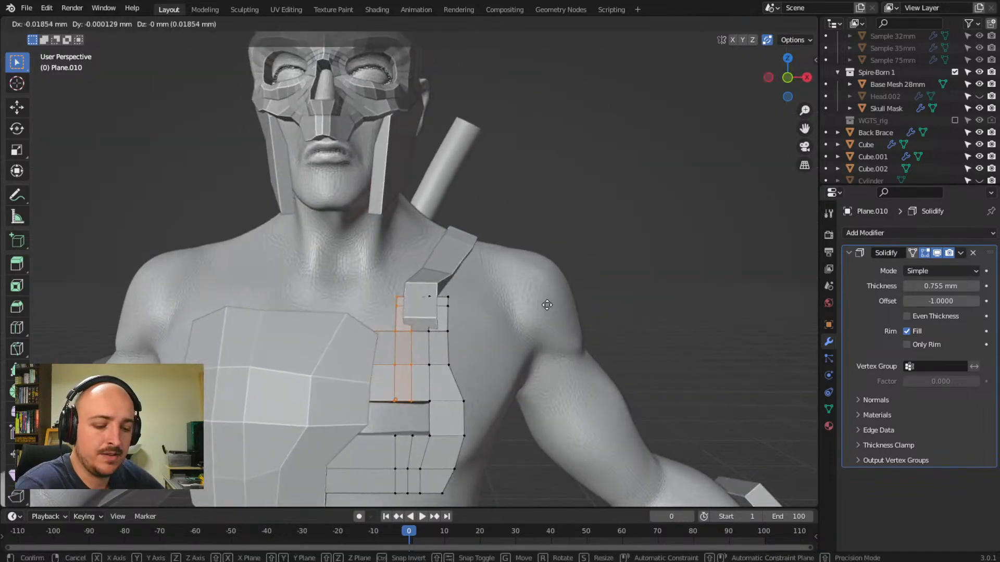
key("x")
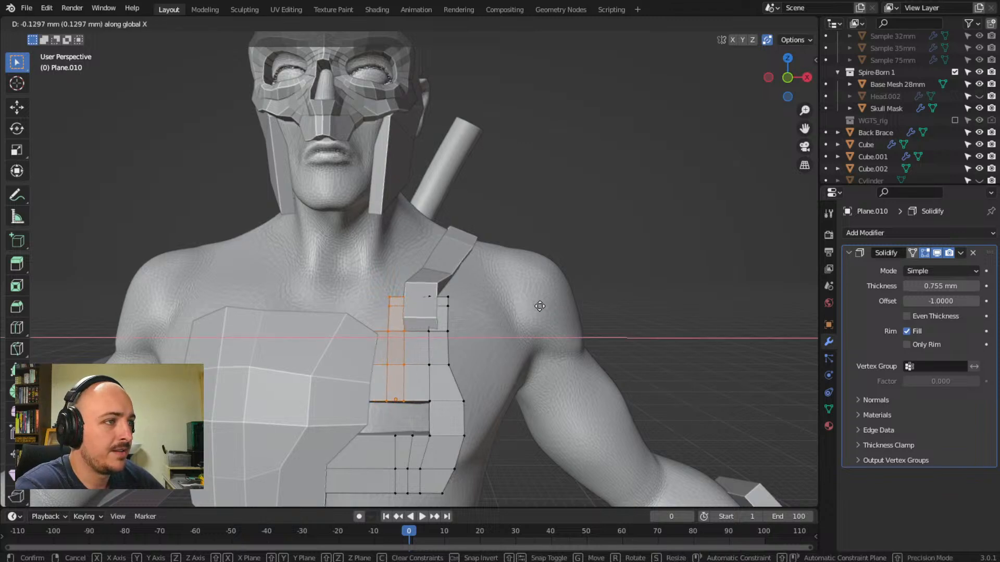
left_click(539, 306)
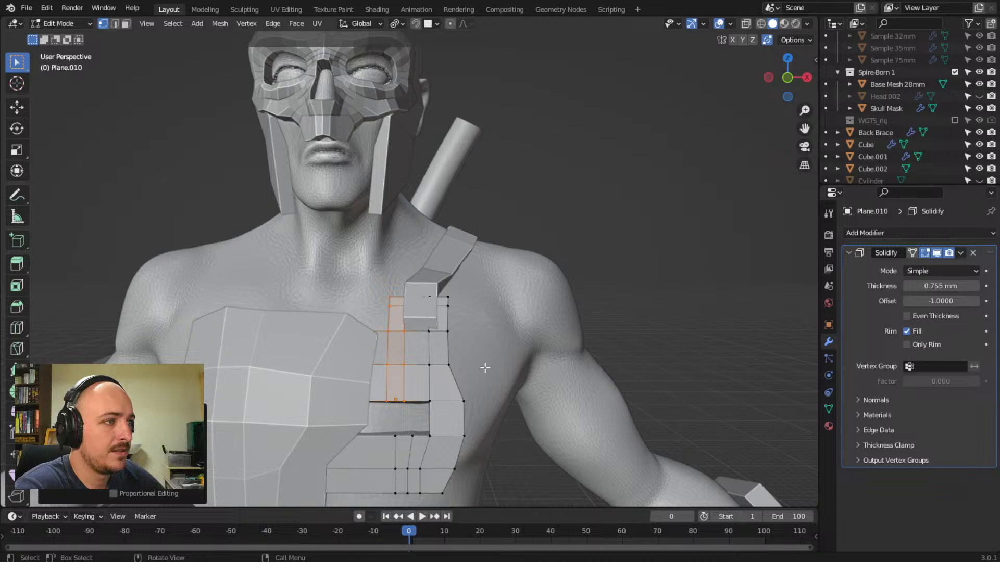
- Move the two outer vertex columns of the chest plate's upper section about 0.15 mm along X to widen the buckle
left_click_drag(422, 285, 479, 407)
key("g")
key("x")
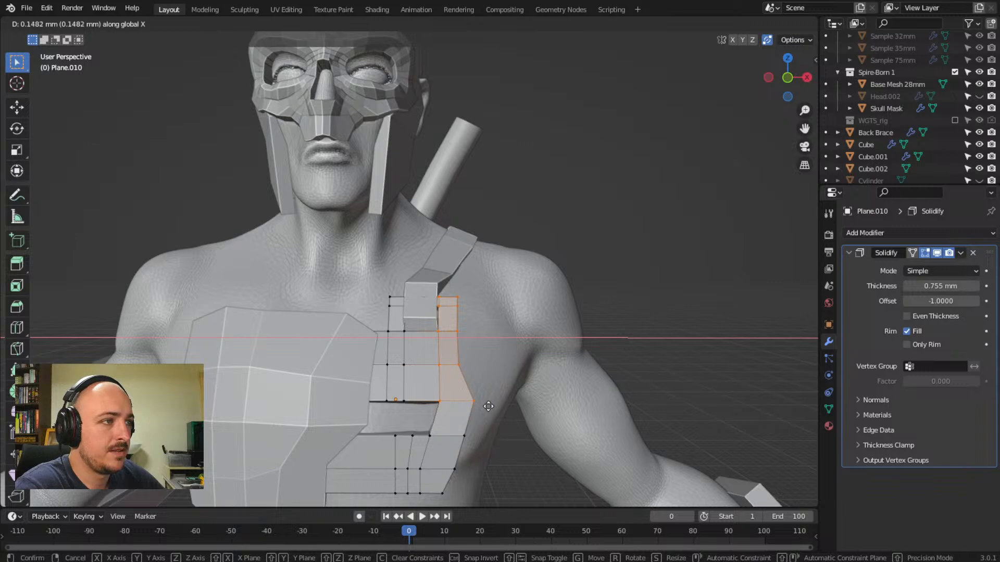
left_click(487, 406)
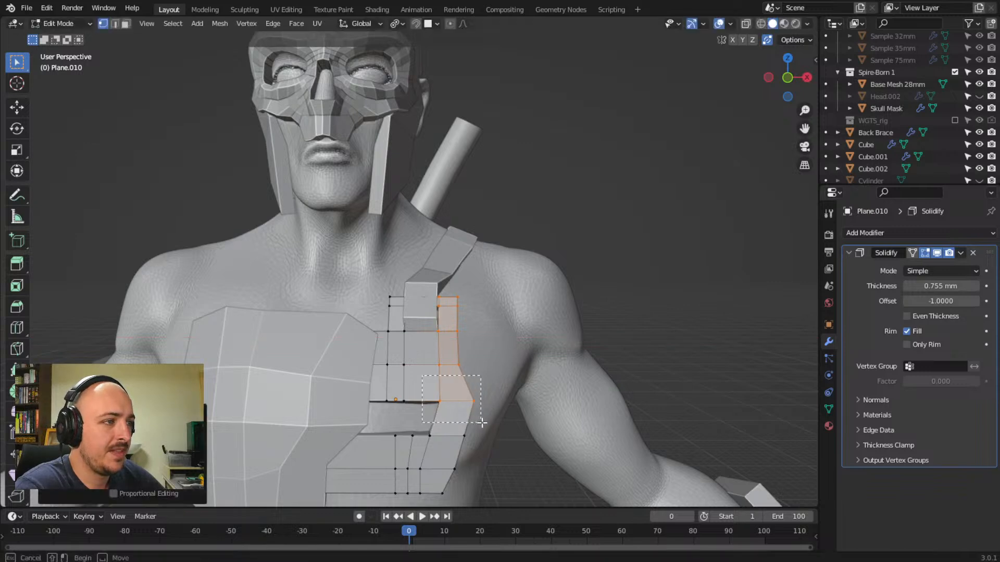
- Move the outer vertices at the upper and lower edges of the chest plate's opening inward along X
left_click(492, 417)
key("g")
key("x")
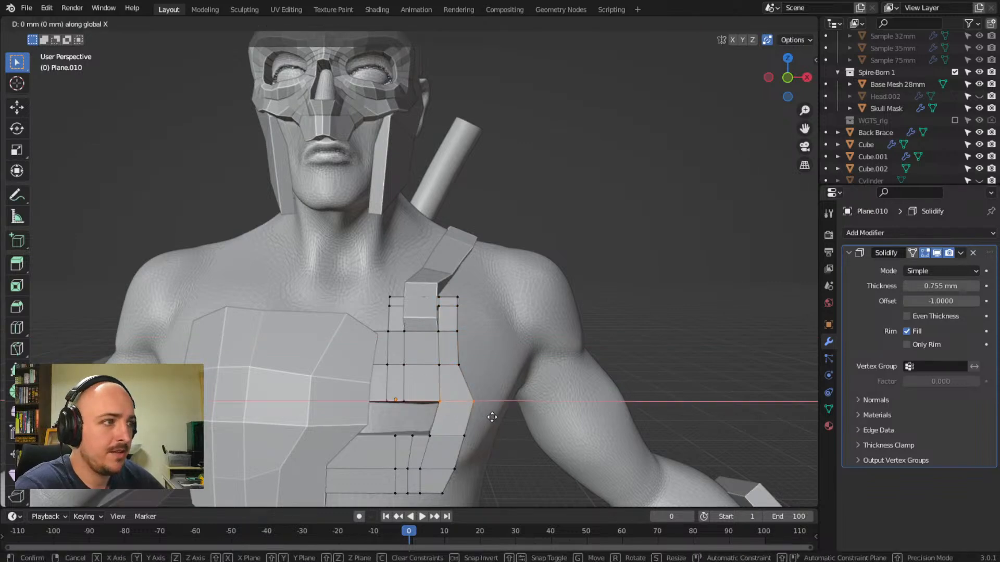
left_click(479, 415)
left_click(431, 434, "shift")
key("g")
key("x")
left_click(478, 446)
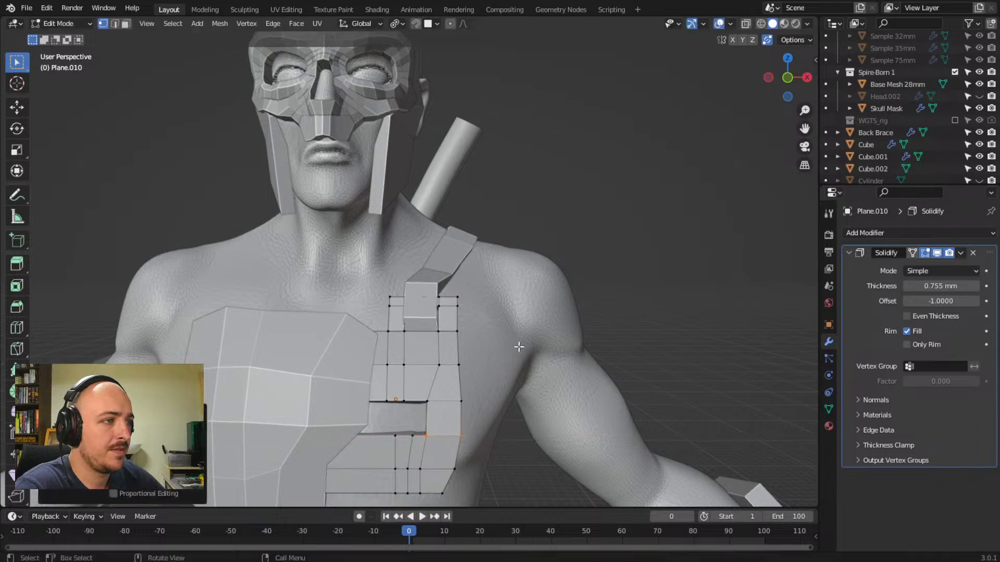
- Select the two inner vertex columns below the chest plate's opening and move them along X toward the chest centre
middle_click_drag(615, 252, 636, 302)
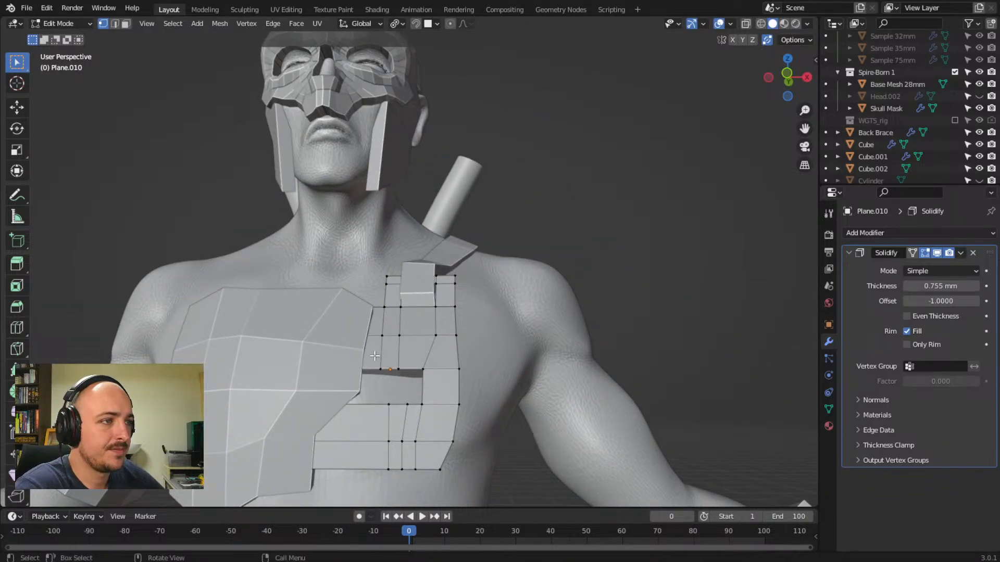
middle_click_drag(387, 422, 392, 397)
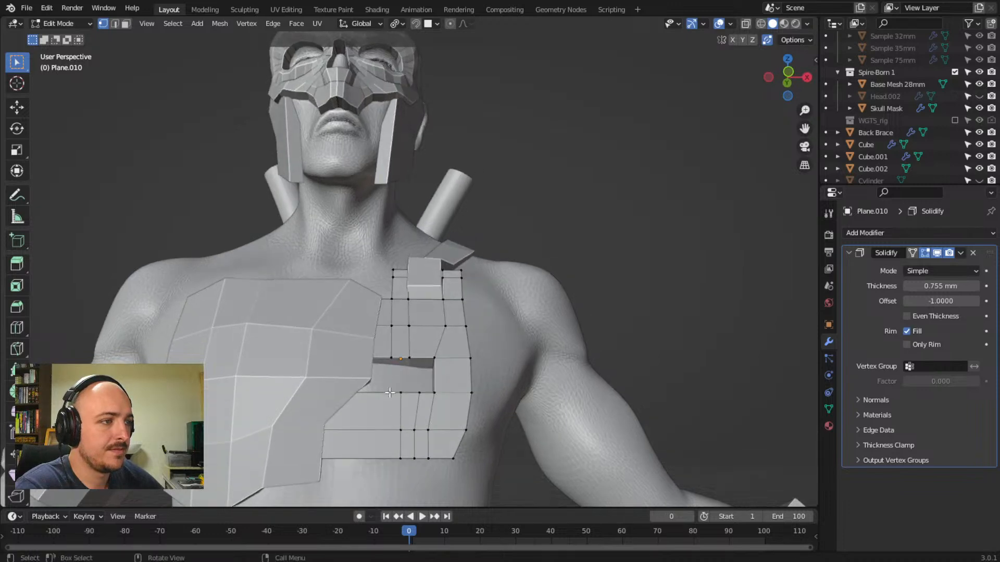
left_click(422, 474, "alt")
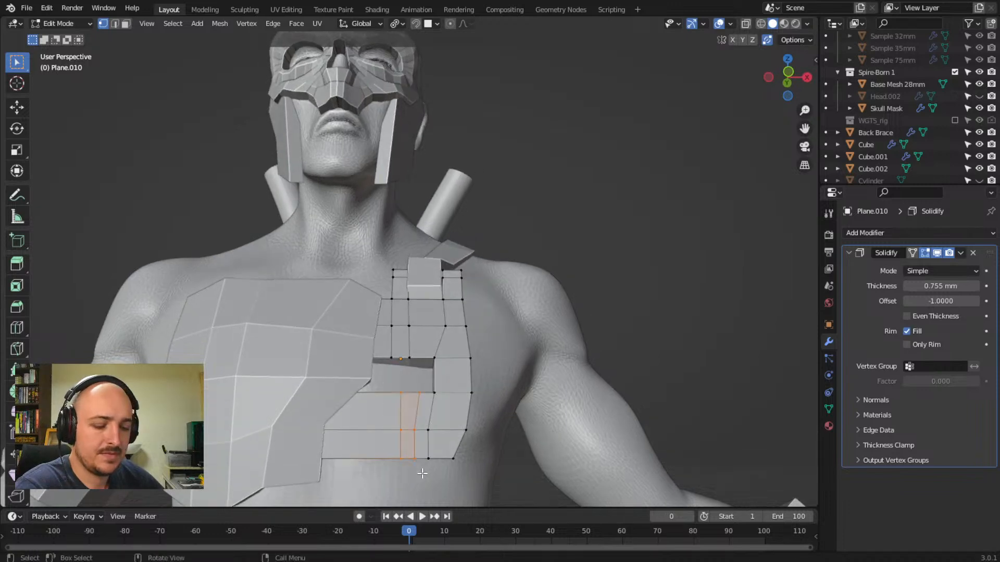
key("g")
key("x")
left_click(388, 465)
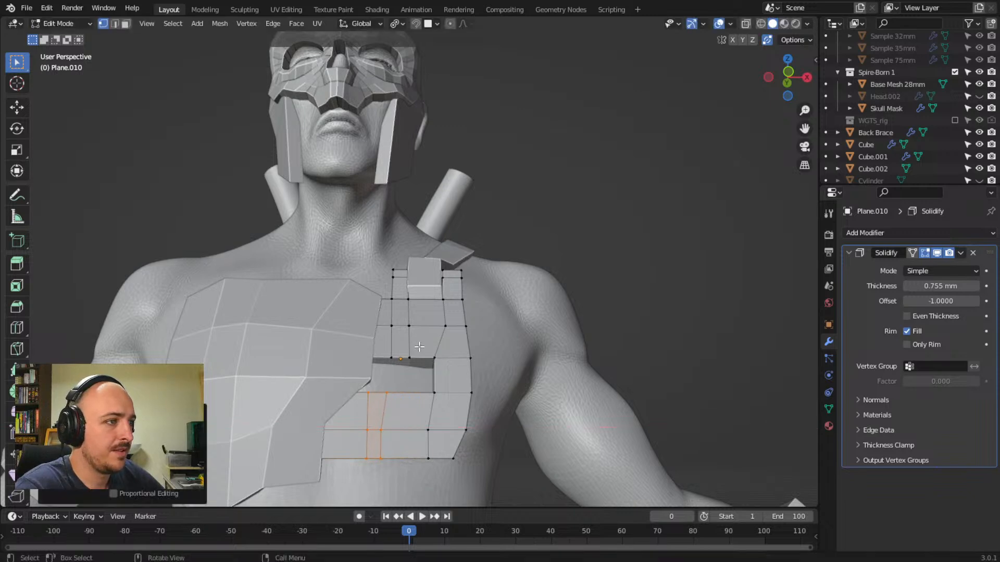
- Move the vertex column along the opening's outer edge and the section below it inward along X
left_click_drag(422, 342, 445, 468)
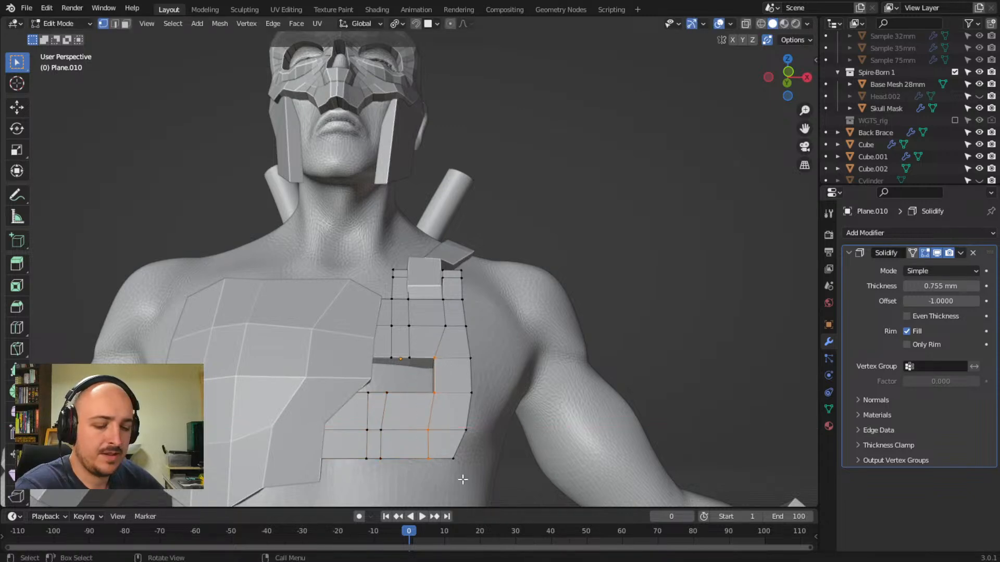
key("g")
key("x")
left_click(450, 475)
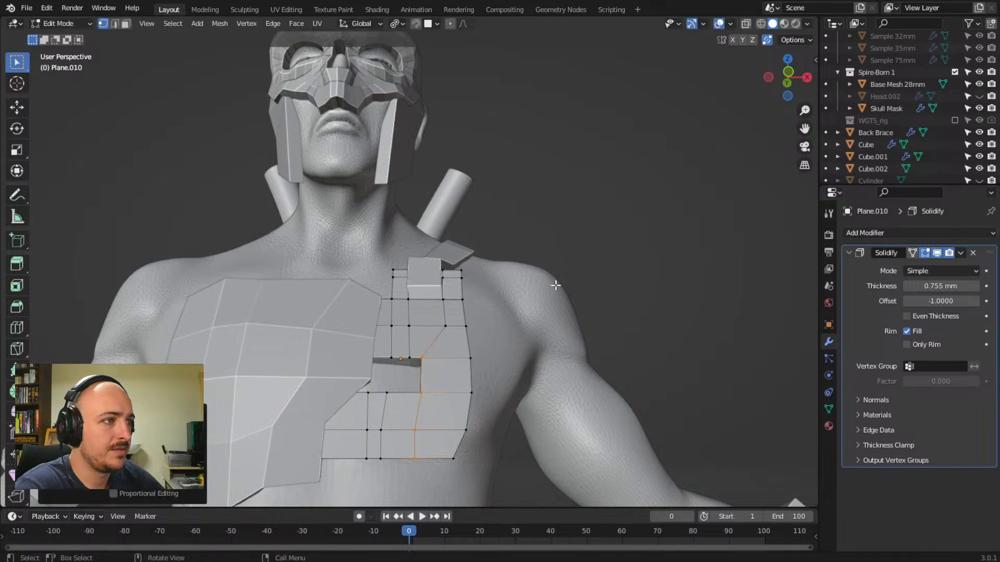
- Finish editing the chest plate and open the shoulder strap's mesh for editing at the back brace
middle_click_drag(615, 218, 578, 287)
scroll(607, 278, "down", 3)
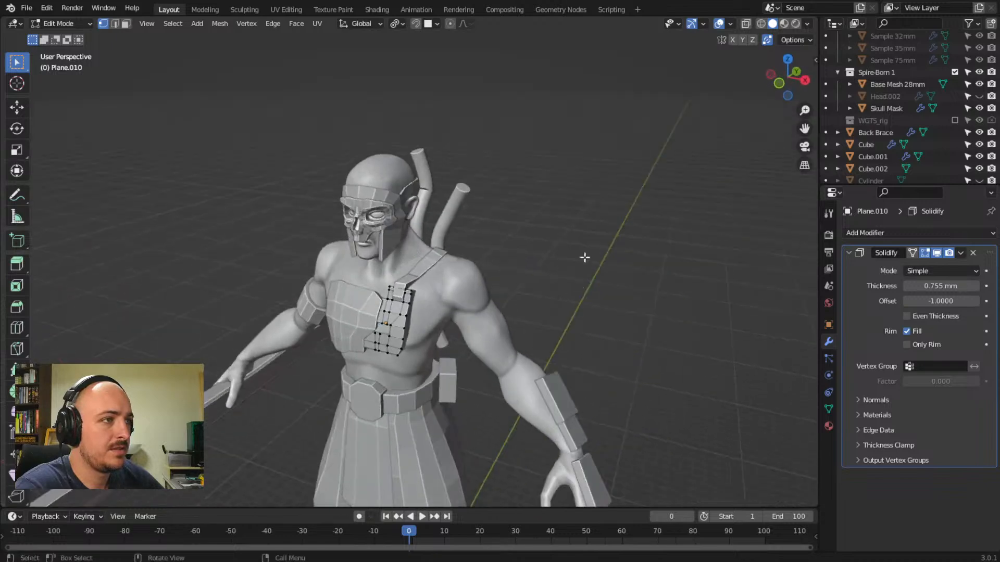
key("Tab")
middle_click_drag(555, 239, 418, 285)
left_click(436, 264)
scroll(405, 274, "up", 5)
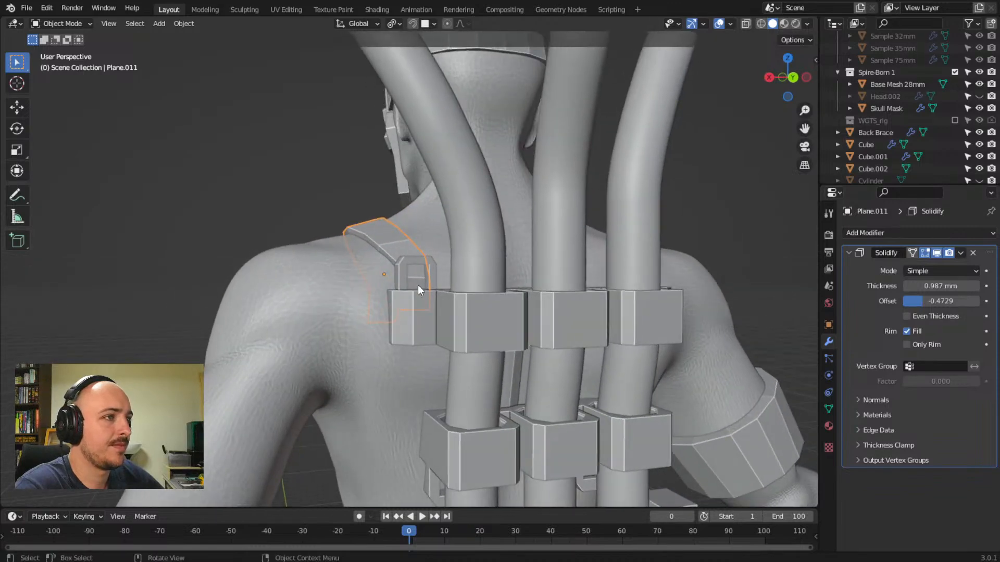
scroll(416, 286, "up", 3)
scroll(397, 284, "up", 2)
key("Tab")
- In the right side view, raise the strap's outer end vertex and move it back toward the back brace buckle
middle_click_drag(370, 340, 492, 334)
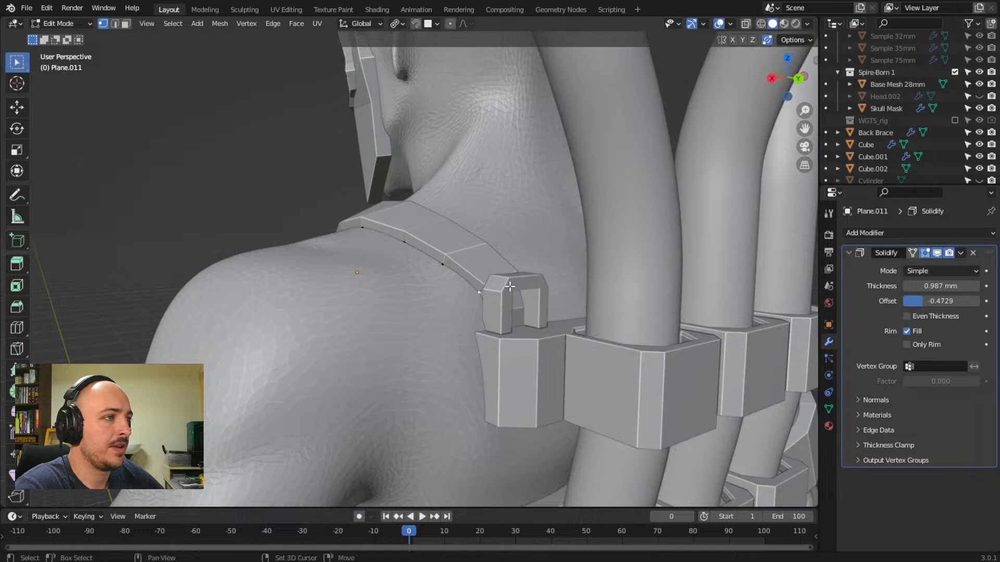
middle_click_drag(511, 286, 611, 326)
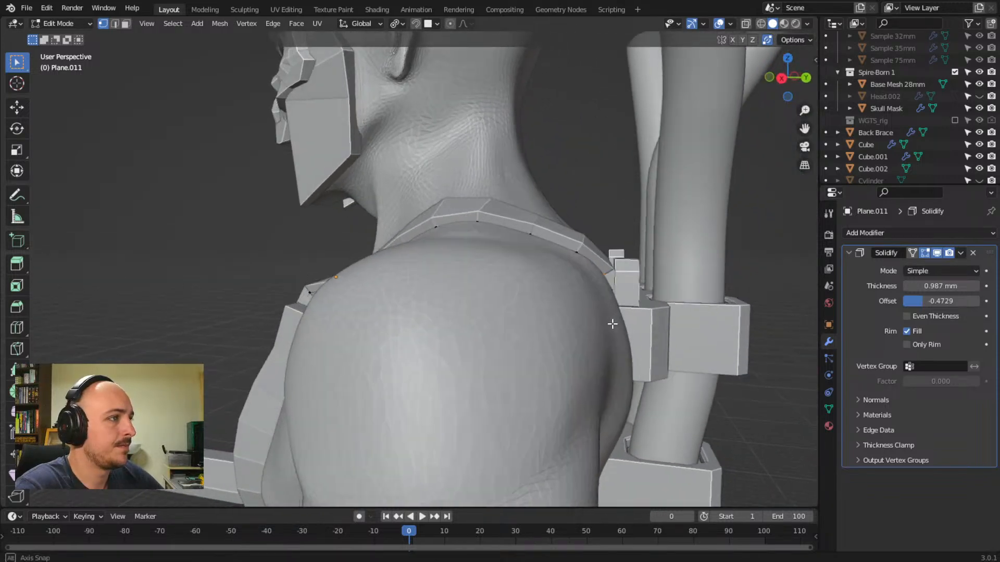
key("KP_3")
key("g")
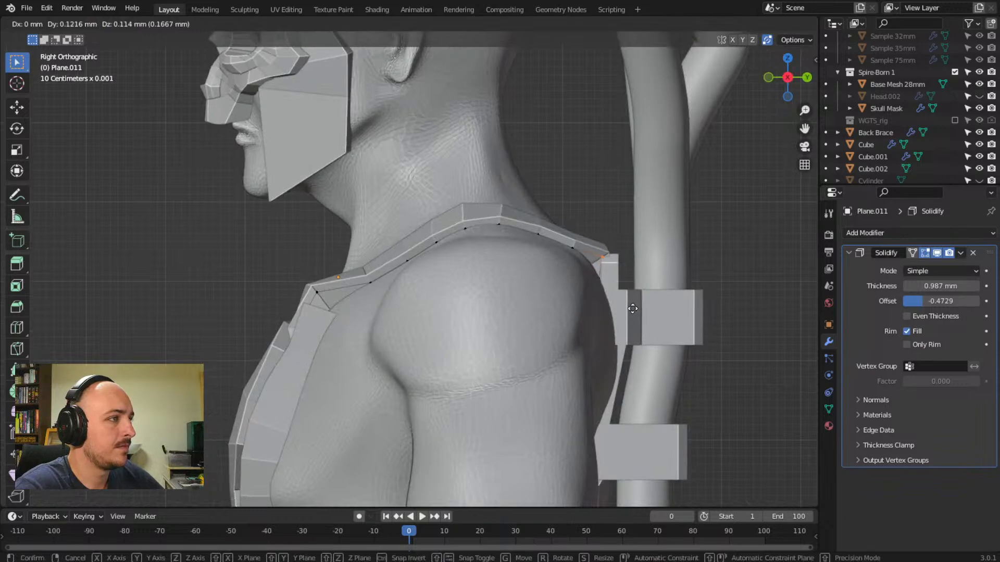
left_click(628, 305)
- Reposition the next two outer vertices on the strap's rear slope so it curves smoothly toward the back brace
left_click(573, 249)
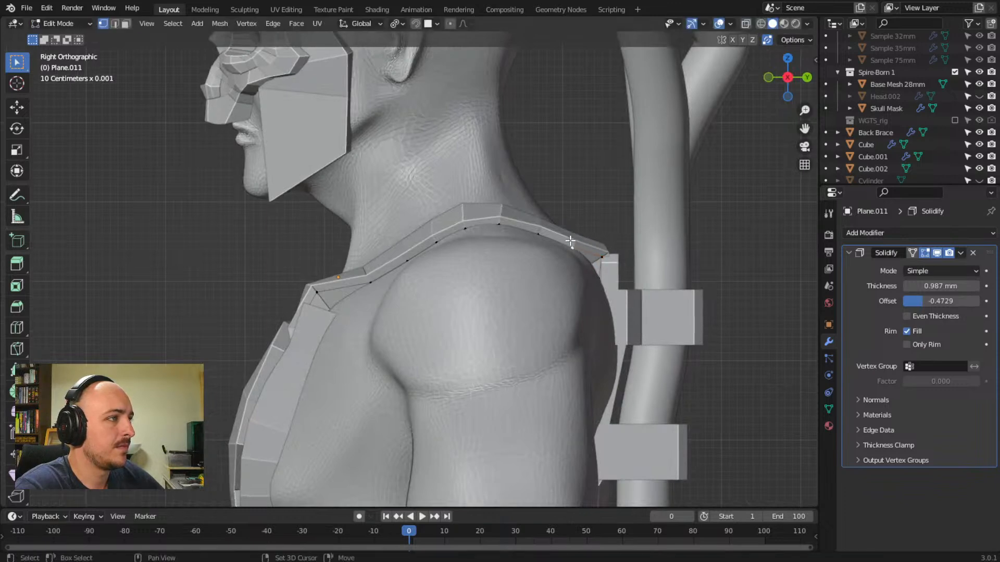
key("g")
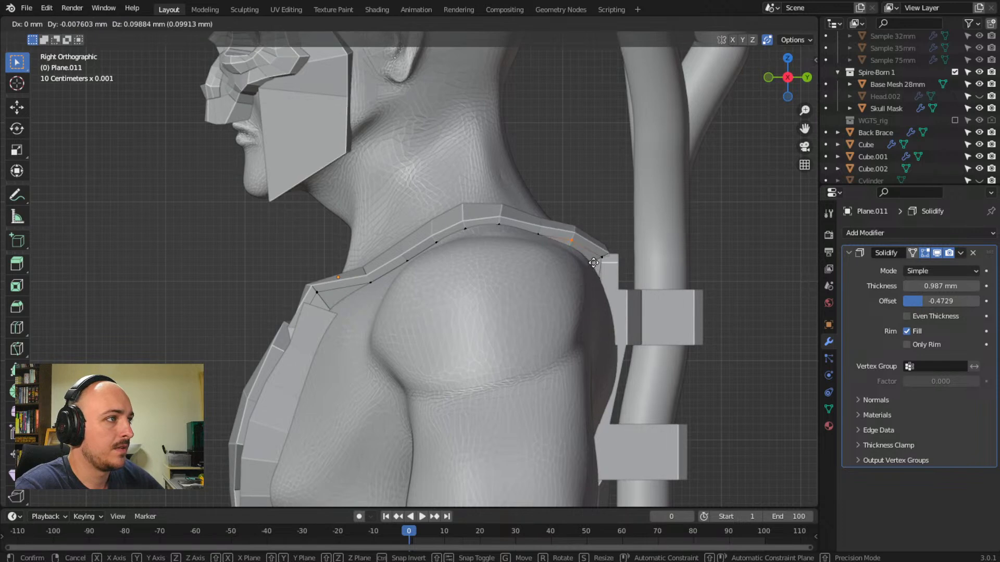
left_click(566, 248)
left_click(538, 230)
key("g")
left_click(562, 249)
- Move the inner side of the strap's back end upward at the back brace buckle
middle_click_drag(595, 255, 348, 329)
key("g")
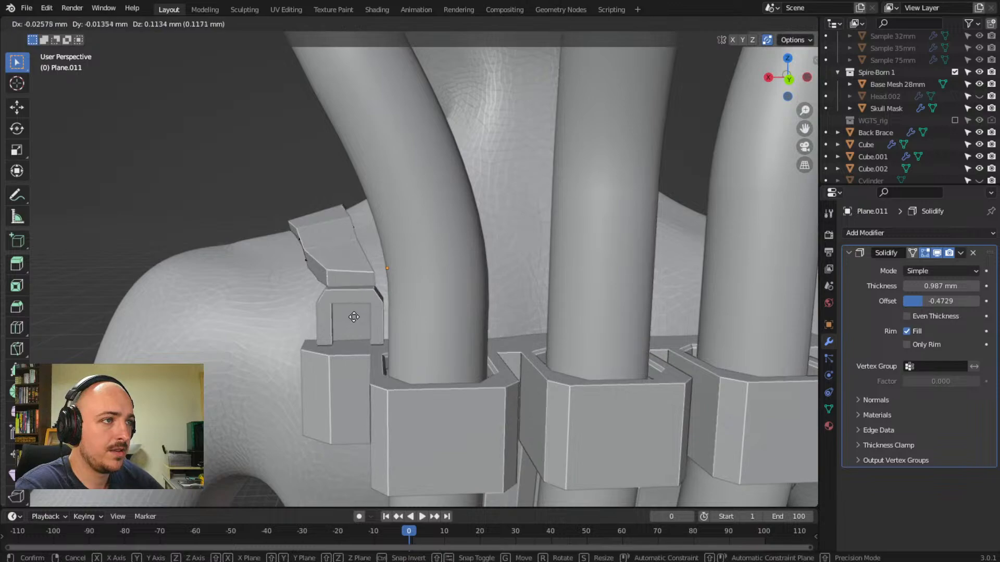
left_click(366, 309)
- Flatten the strap's end row at the back brace buckle by scaling it to 0 on Y
middle_click_drag(375, 275, 459, 266)
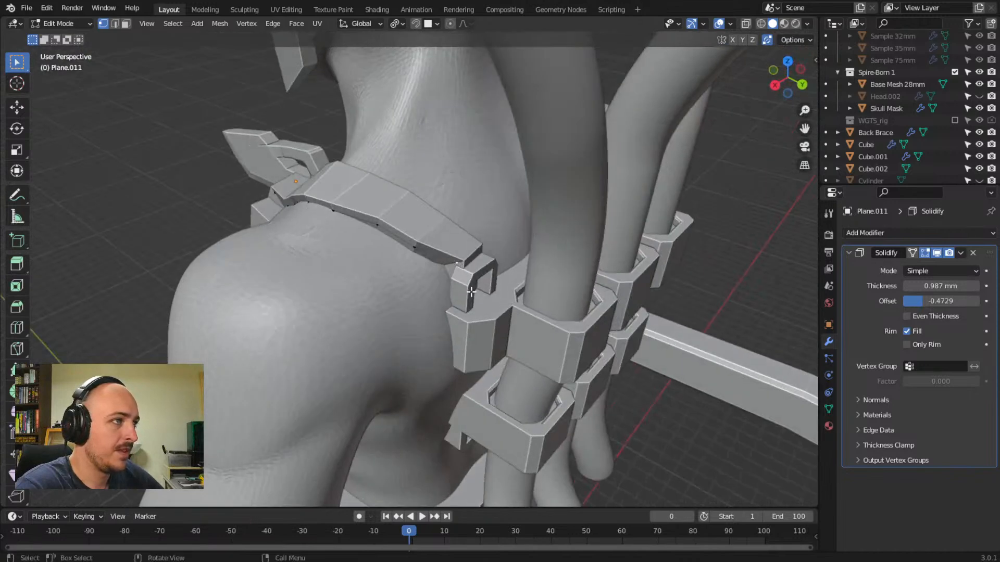
key("s")
key("x")
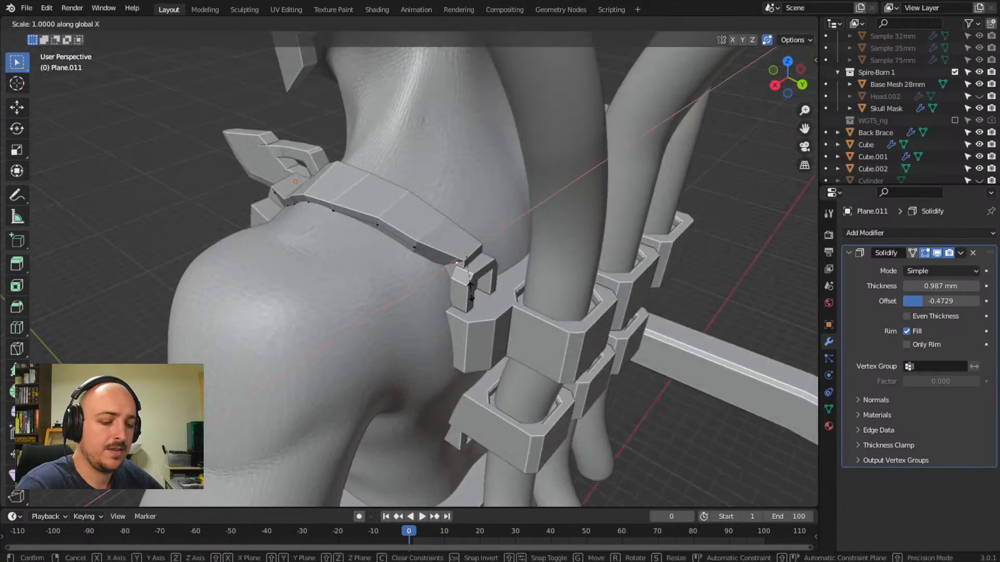
type("y0")
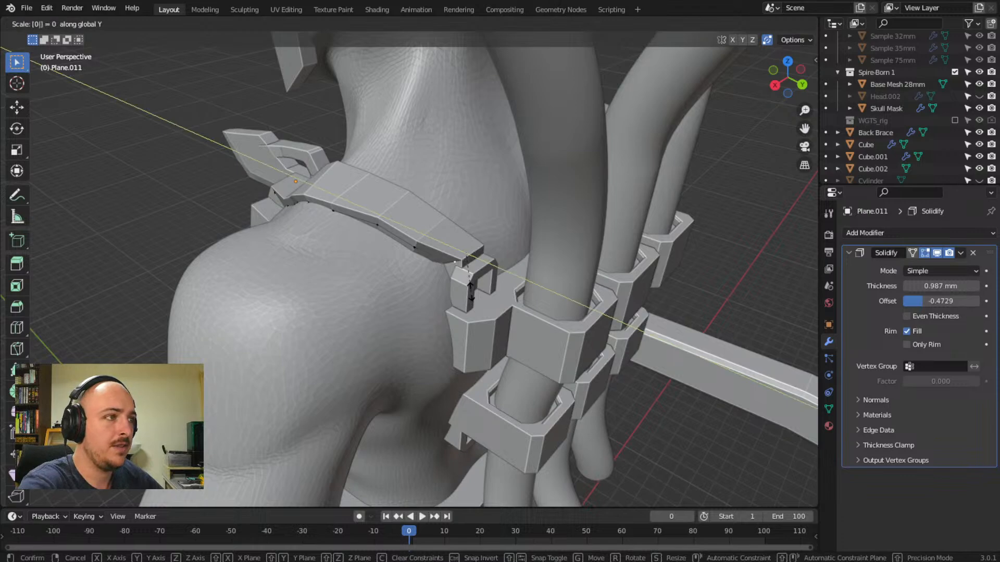
key("Return")
middle_click_drag(471, 292, 466, 333)
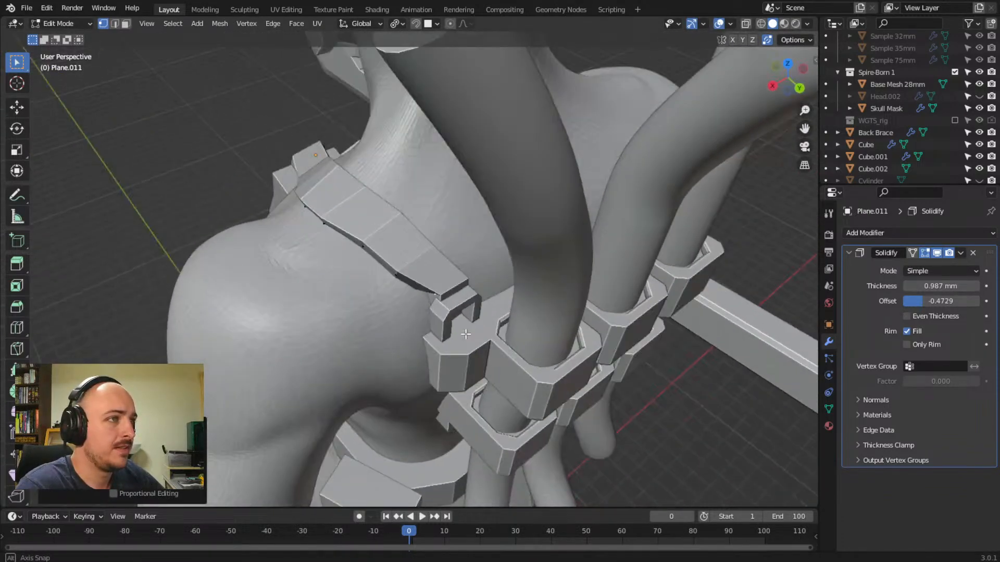
middle_click_drag(606, 302, 585, 266)
scroll(652, 263, "down", 3)
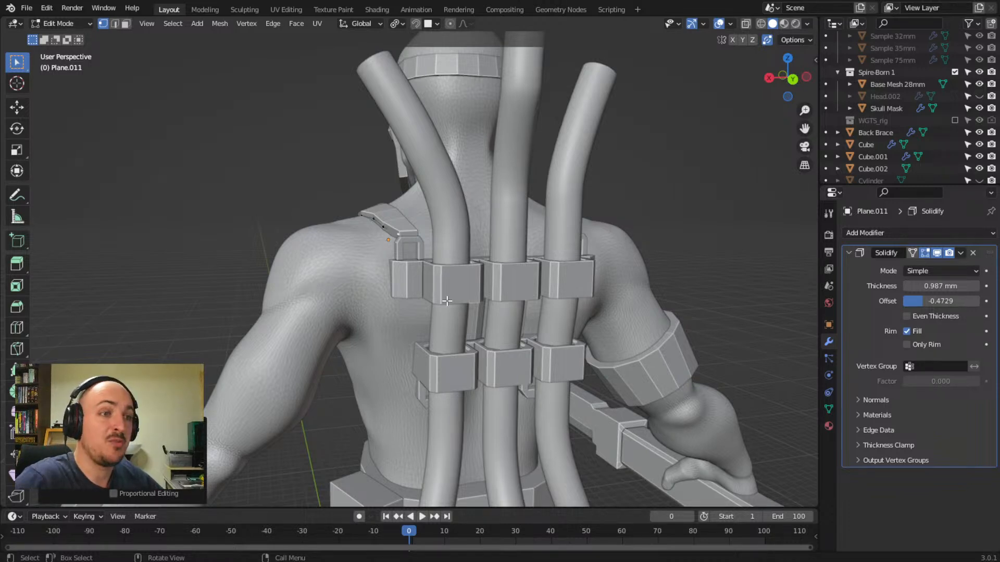
middle_click_drag(401, 264, 562, 326)
scroll(521, 297, "up", 5)
middle_click_drag(492, 270, 437, 278)
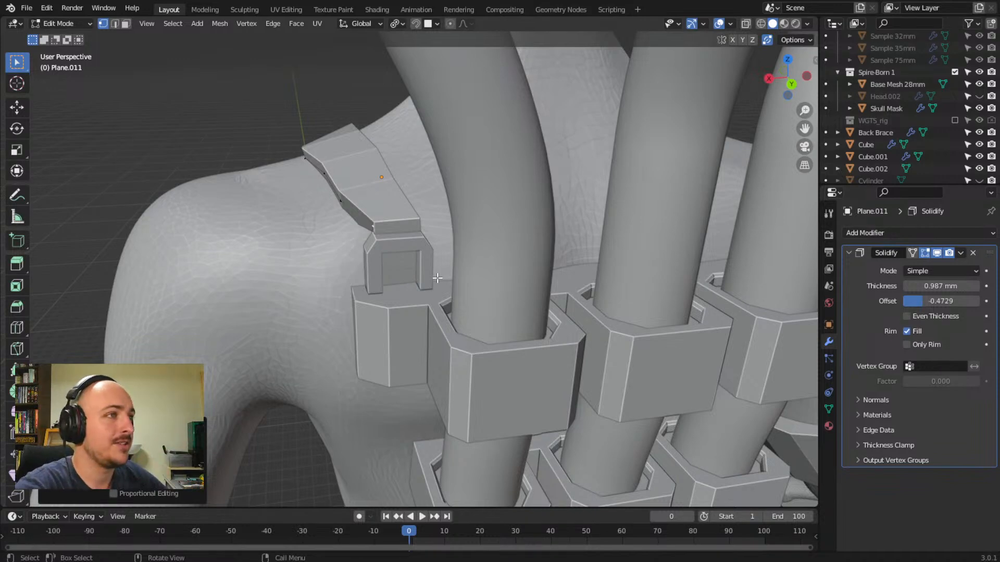
middle_click_drag(437, 278, 482, 281)
left_click(460, 294)
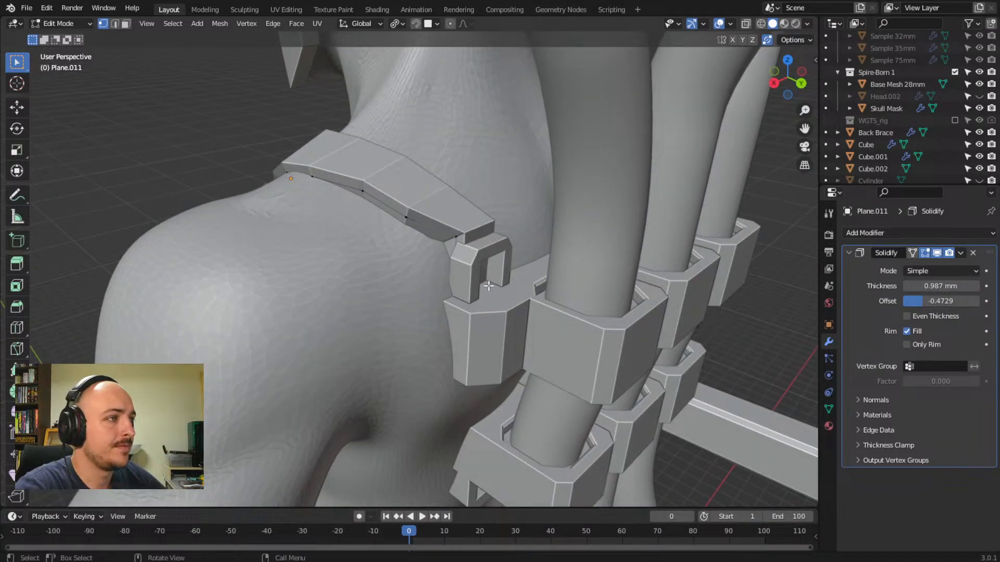
key("g")
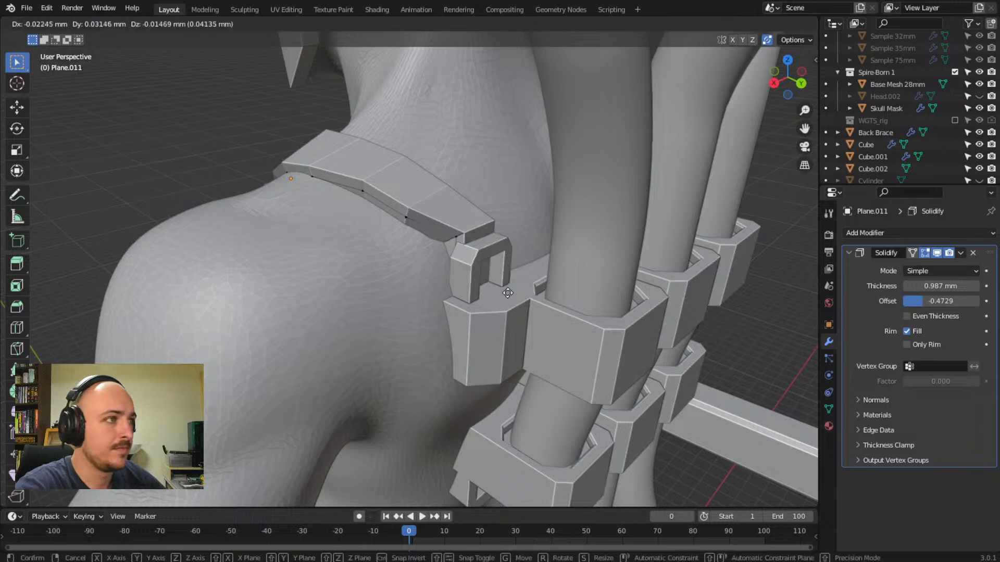
key("y")
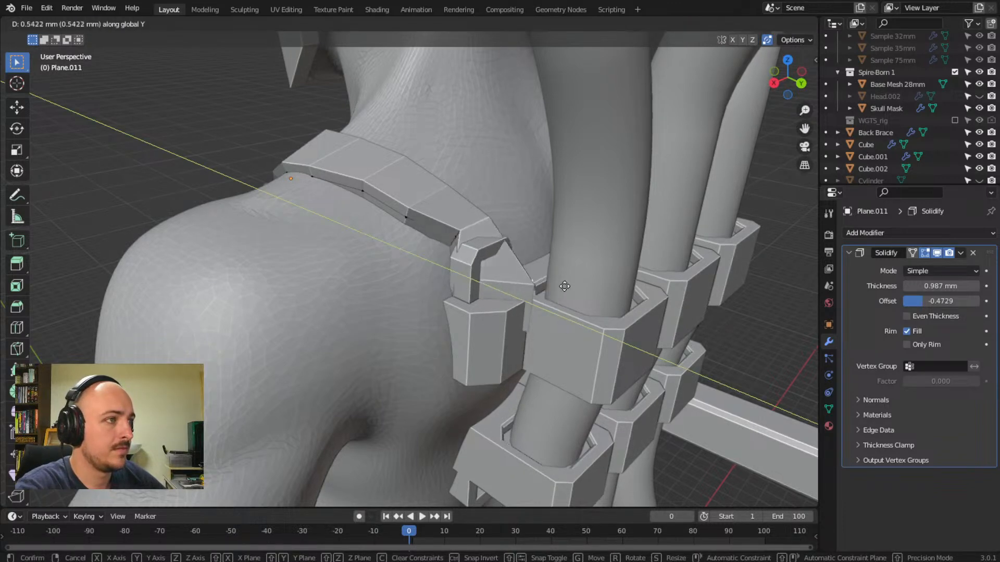
key("Escape")
- With X-ray on, select the strap's back end section and move it back about 0.27 mm along Y through the back brace buckle
left_click(750, 22)
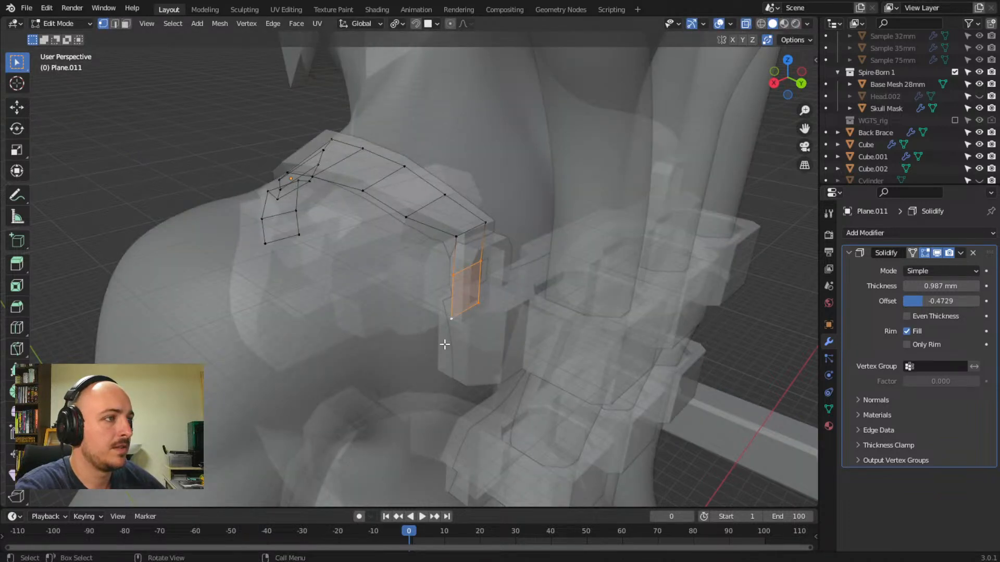
key("g")
key("y")
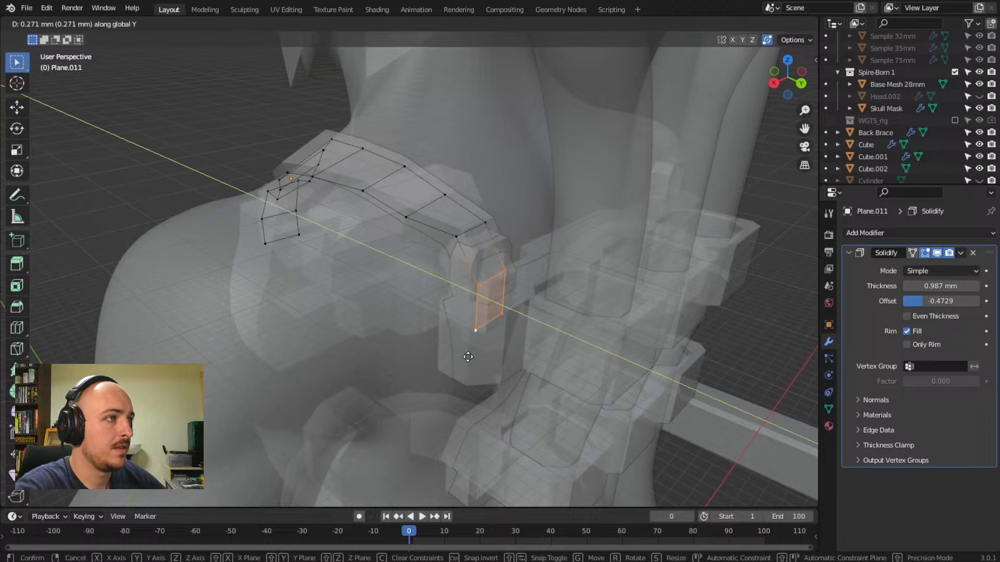
left_click(467, 357)
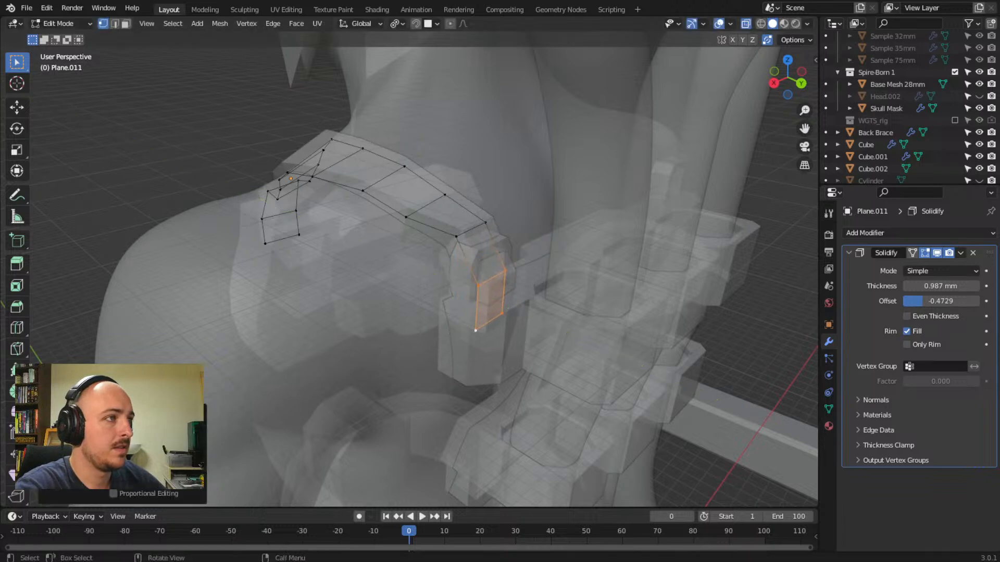
left_click(746, 24)
- Raise the strap's folded end along Z so it covers the top of the back brace buckle
middle_click_drag(458, 260, 501, 281)
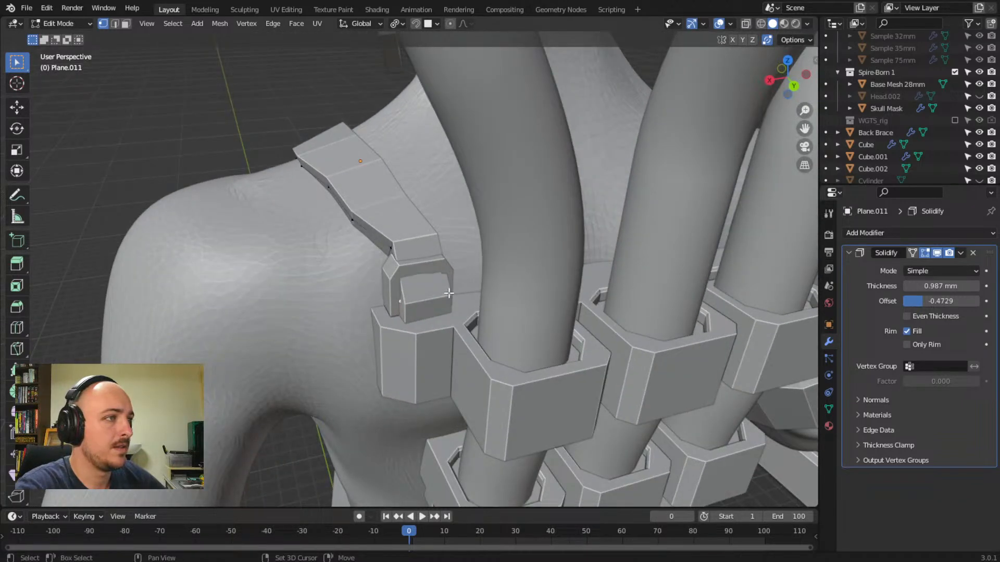
key("g")
key("z")
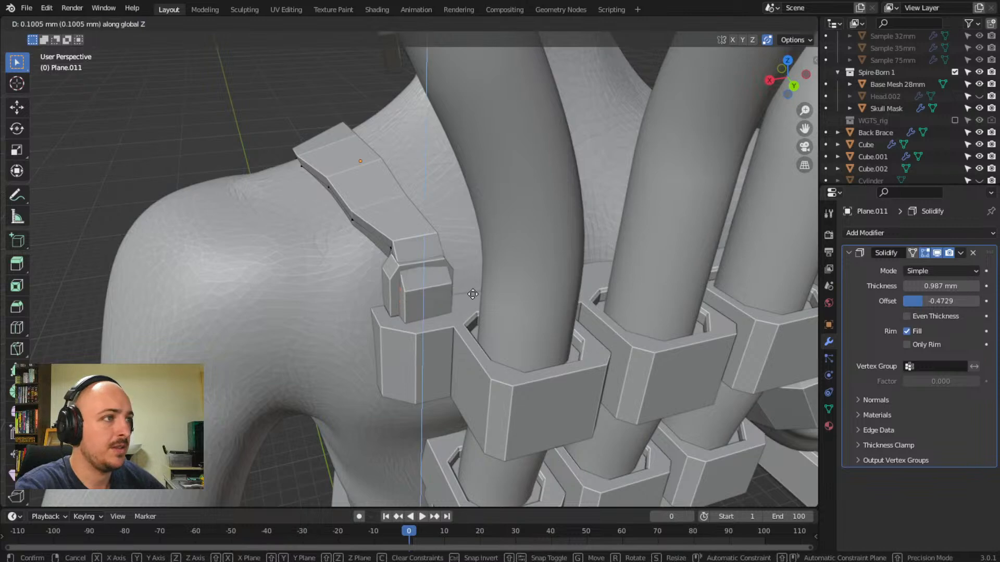
left_click(476, 281)
- Adjust the strap's folded end and its bottom edge along Y so the flap hangs close behind the buckle
middle_click_drag(476, 281, 509, 271)
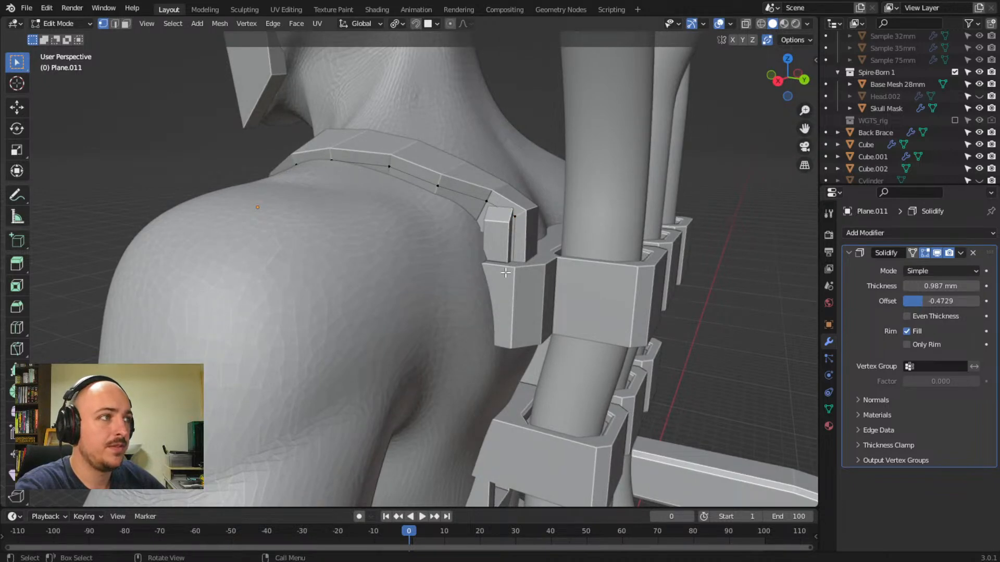
key("g")
key("y")
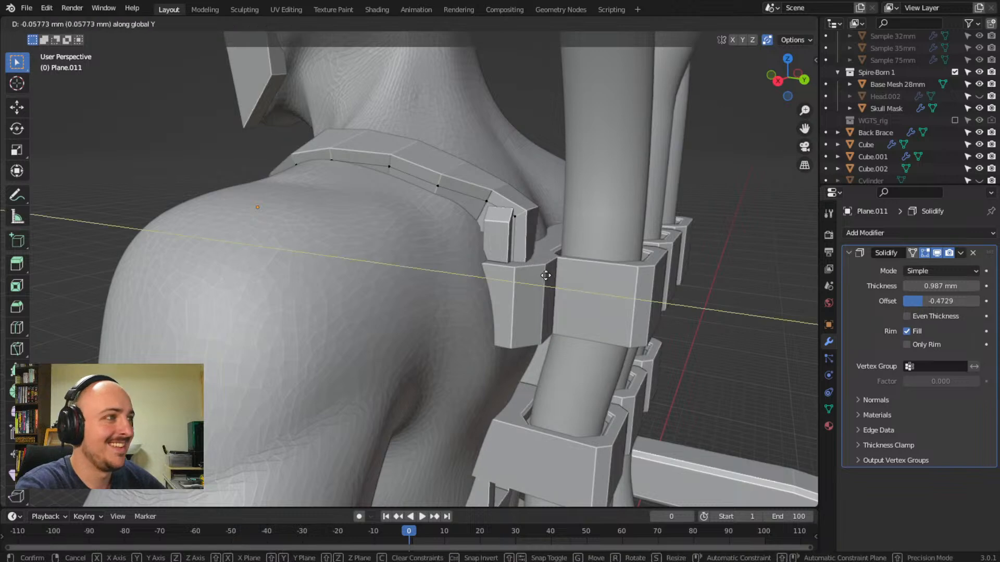
left_click(542, 274)
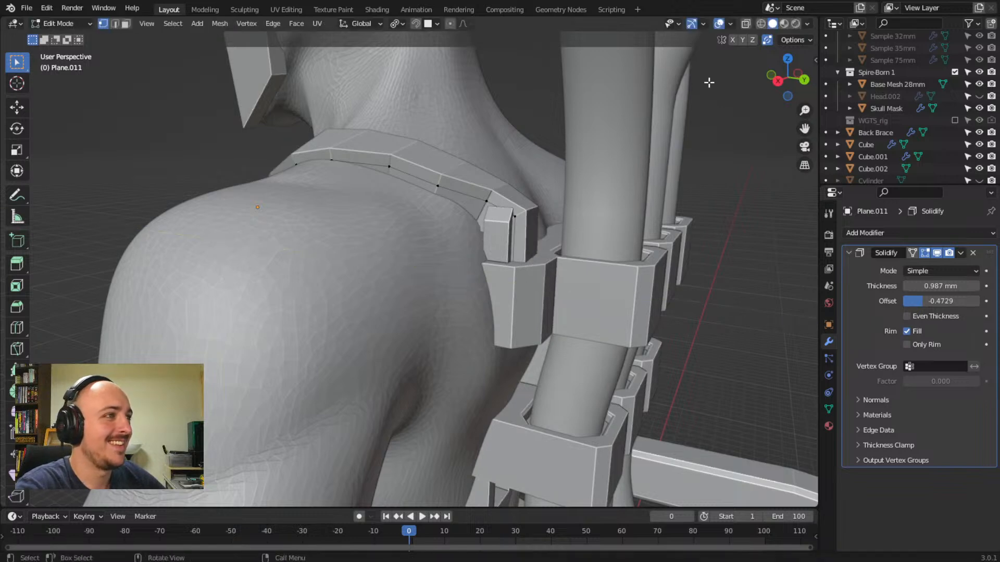
left_click(745, 23)
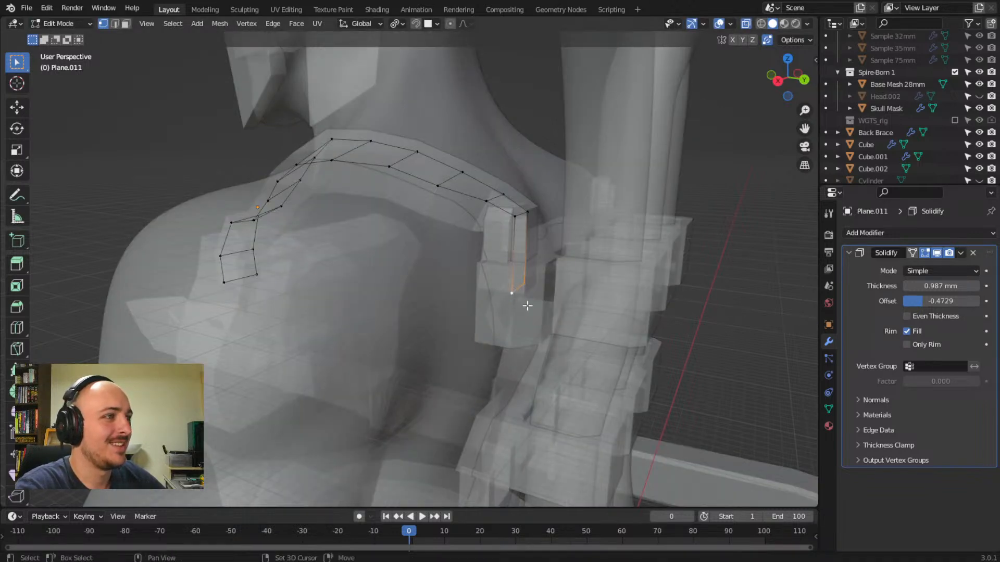
left_click(746, 24)
key("g")
key("y")
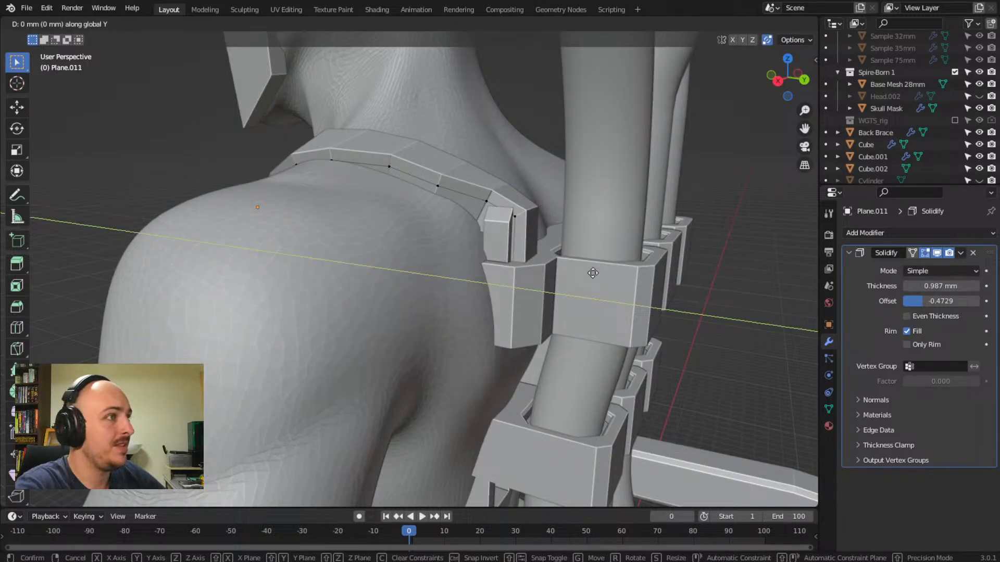
left_click(569, 269)
- Switch to editing the Back Brace mesh and, with X-ray on, select the inner post of the left shoulder buckle
middle_click_drag(570, 268, 472, 298)
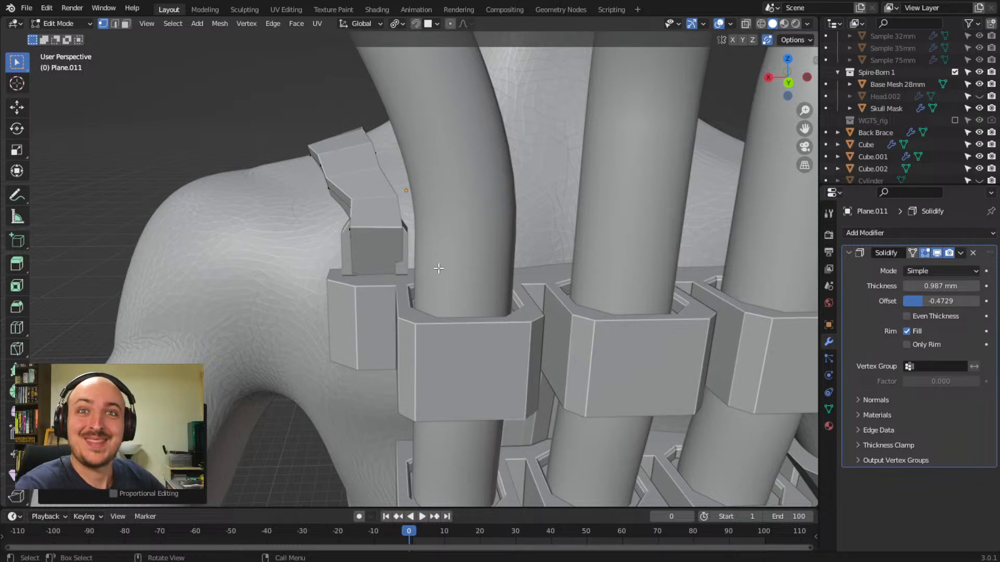
mouse_move(354, 257)
middle_mouse_down()
mouse_move(377, 224)
mouse_move(355, 260)
middle_mouse_up()
key("Tab")
left_click(405, 345)
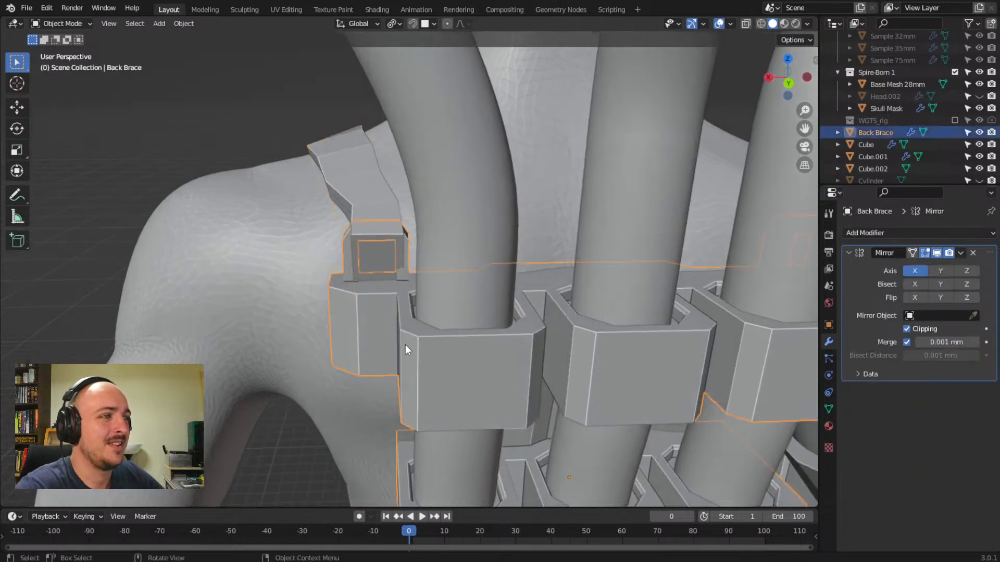
key("Tab")
middle_click_drag(410, 346, 640, 99)
left_click(747, 23)
middle_click_drag(458, 343, 479, 313)
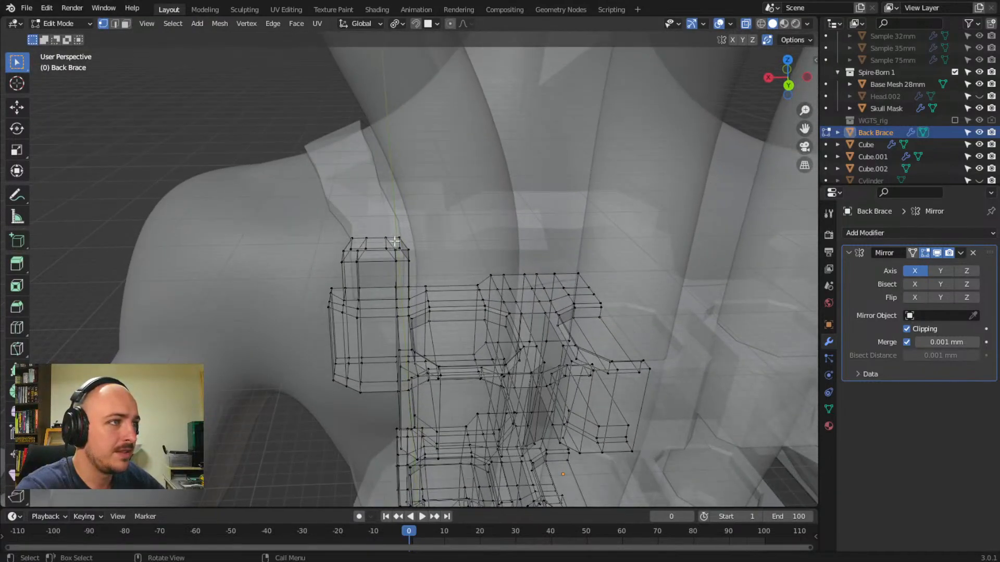
left_click_drag(380, 222, 415, 302)
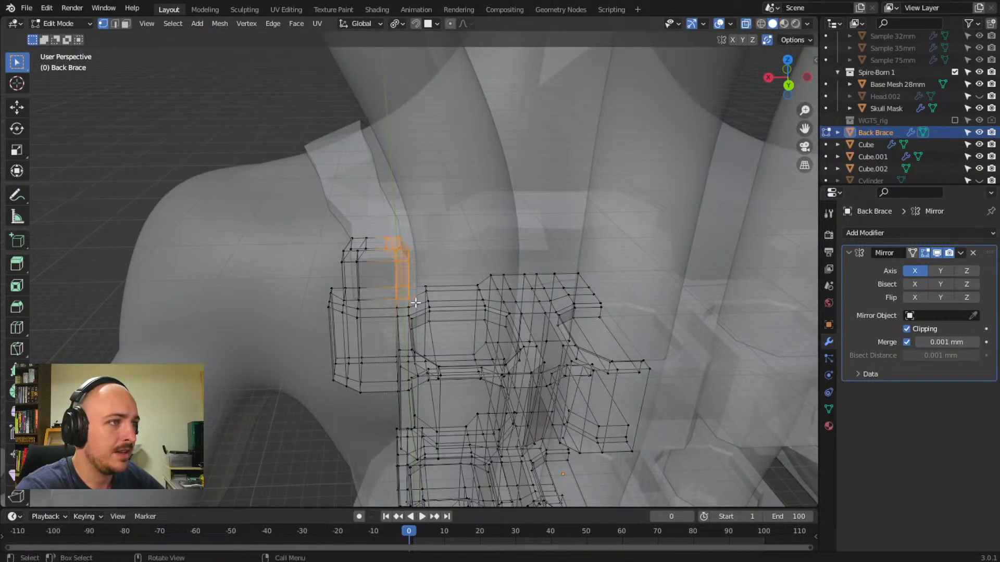
- Add the base vertices beneath the buckle's inner post to the selection and move them along X toward the spine to widen the buckle
middle_click_drag(381, 343, 423, 333)
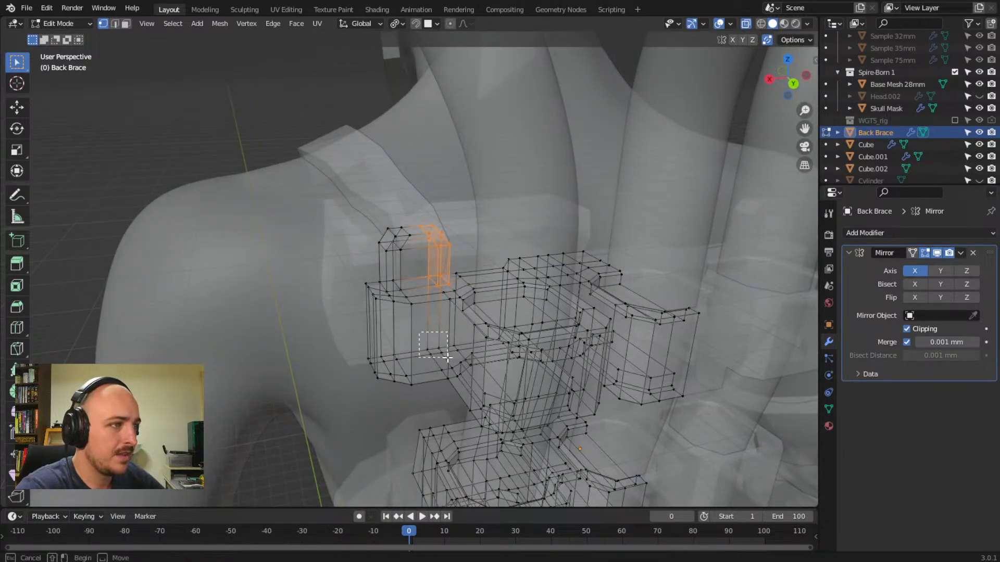
middle_click_drag(471, 348, 448, 354, "shift")
key("b")
left_click_drag(424, 287, 430, 293)
middle_click_drag(471, 327, 456, 334)
key("g")
key("x")
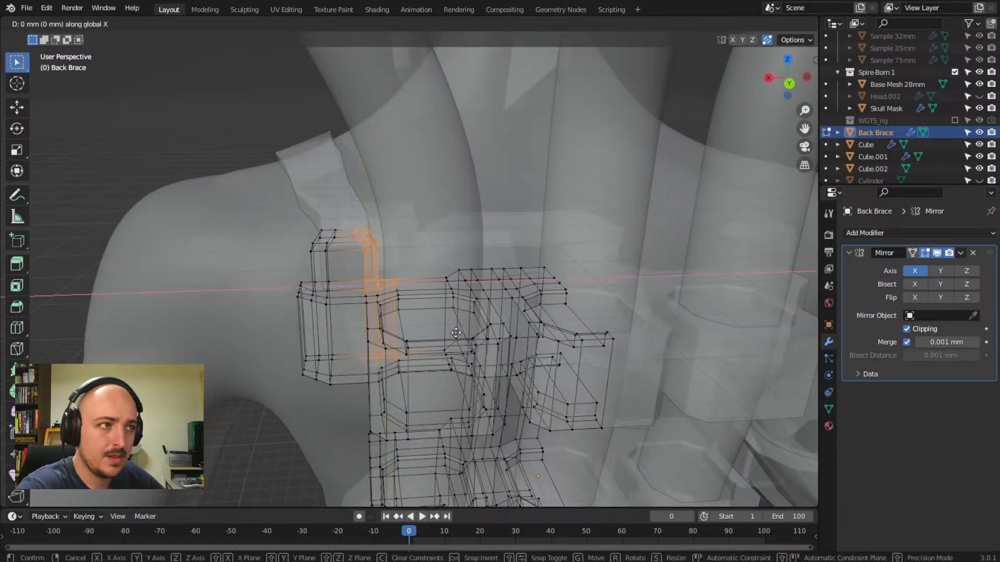
left_click(469, 332)
key("alt+a")
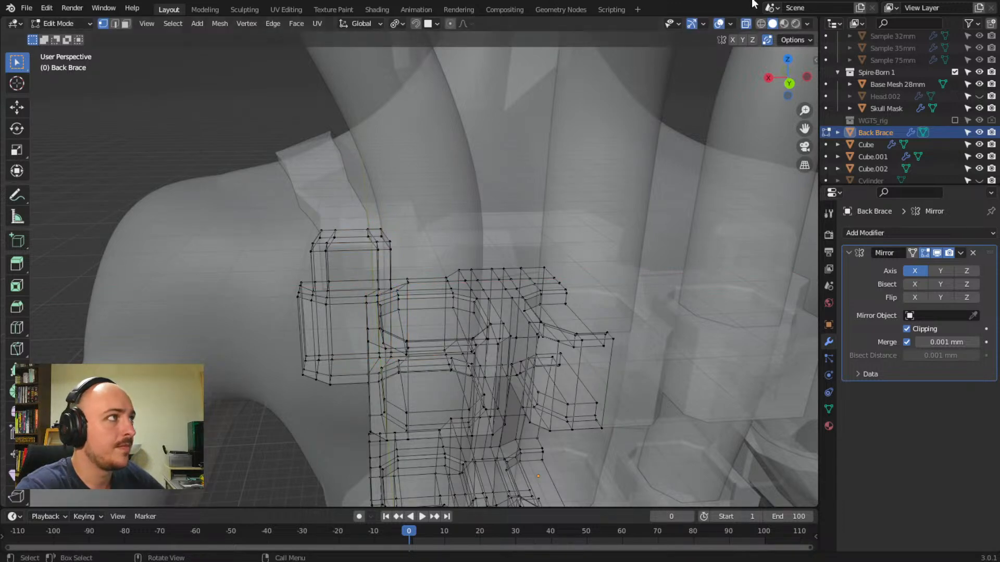
left_click(743, 26)
- Return to editing the strap and move its inner vertices beside the back brace buckle about 0.03 mm along X toward the spine
middle_click_drag(406, 243, 396, 281)
key("alt+q")
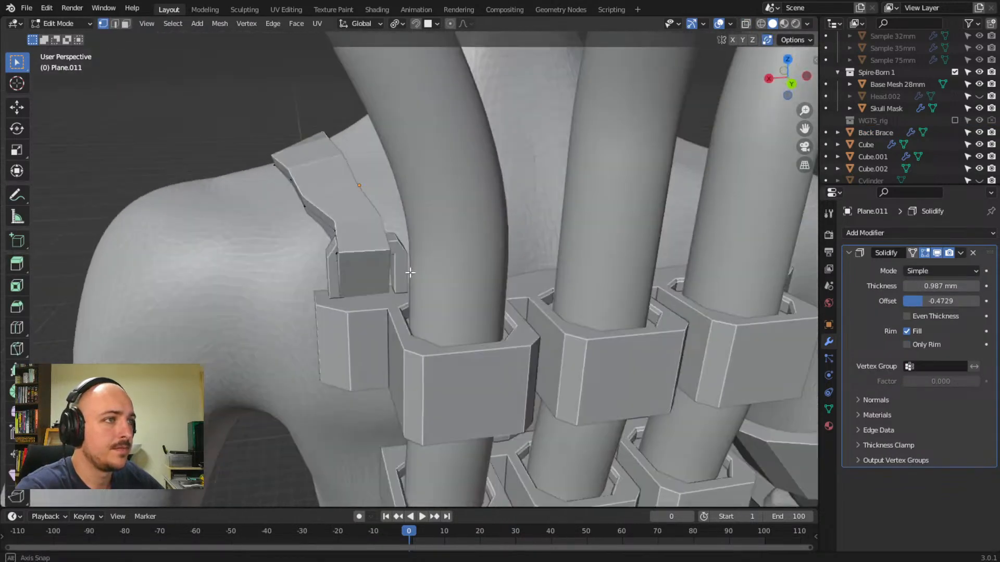
left_click(746, 23)
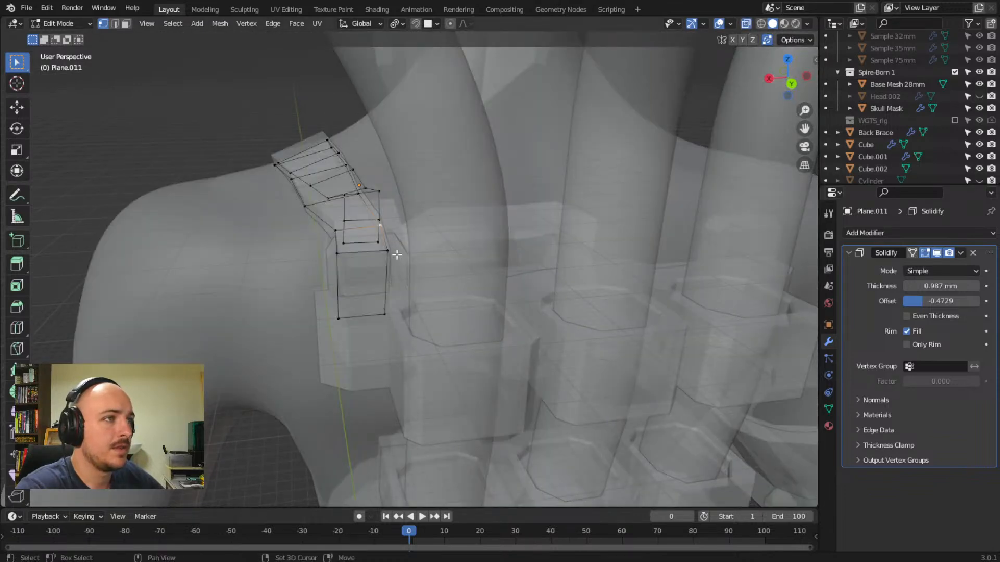
left_click(746, 24)
middle_click_drag(502, 259, 495, 249)
scroll(492, 240, "up", 3)
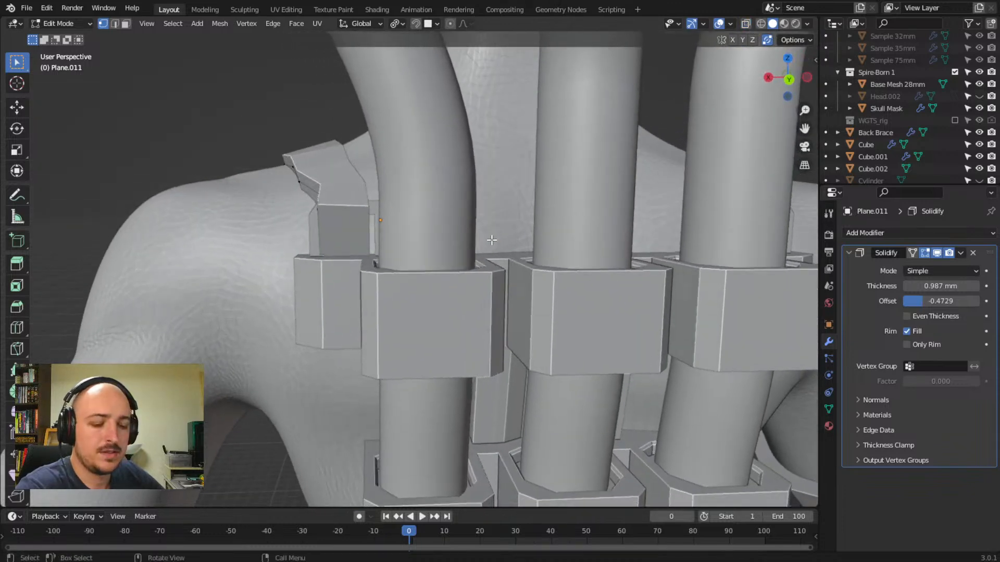
key("g")
key("x")
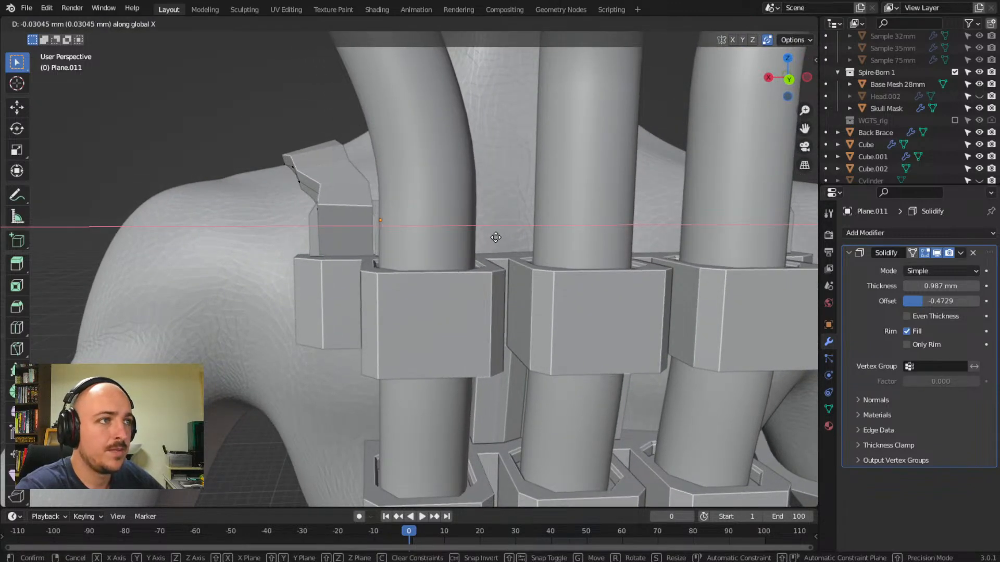
left_click(497, 237)
- Reposition the outer-edge vertex on the strap's front slope just above the chest plate buckle
middle_click_drag(497, 237, 412, 293)
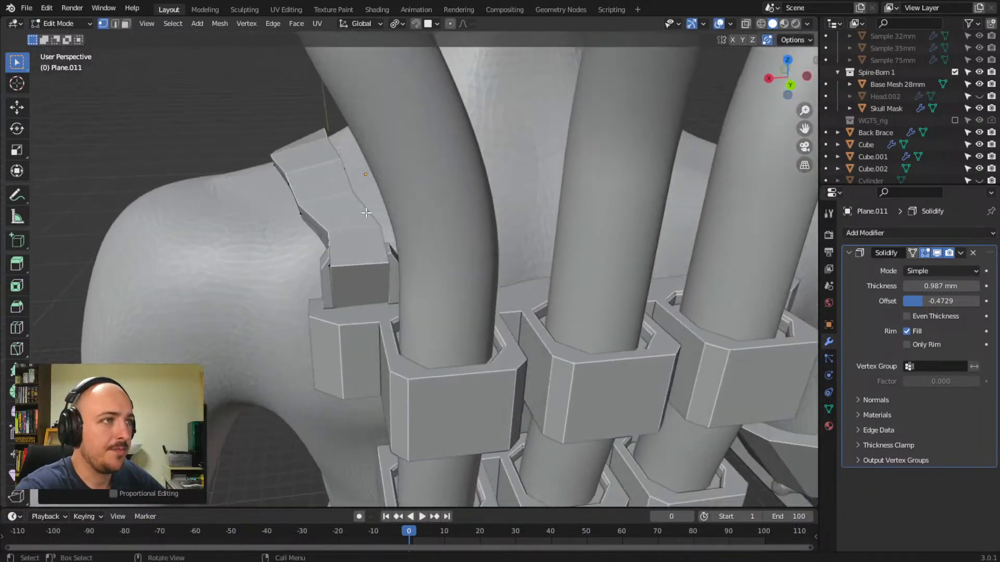
middle_click_drag(377, 248, 565, 234)
scroll(307, 317, "down", 2)
middle_click_drag(299, 328, 350, 317)
middle_click_drag(475, 273, 469, 304)
middle_click_drag(448, 272, 433, 298)
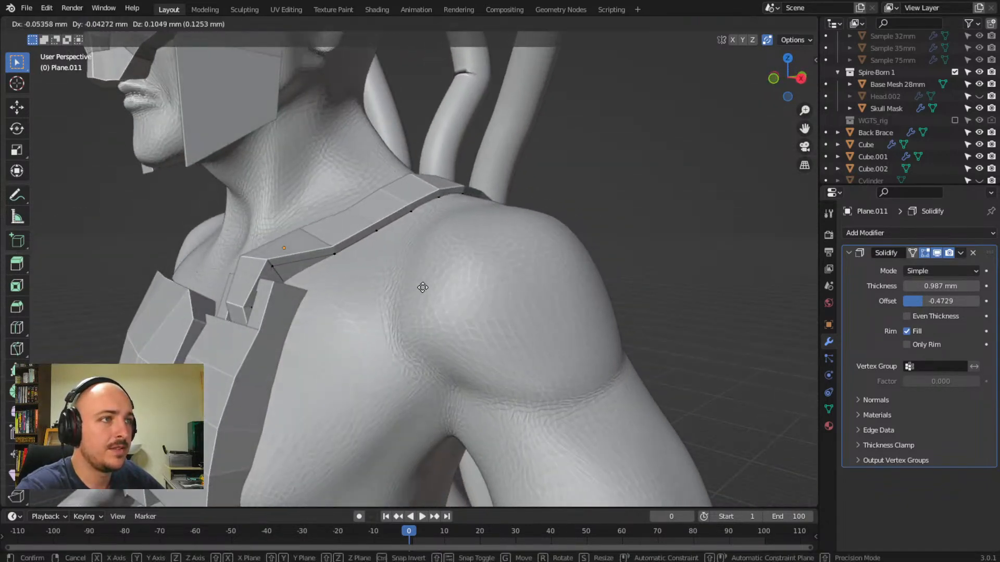
key("o")
middle_click_drag(335, 255, 355, 290)
key("g")
right_click(355, 321)
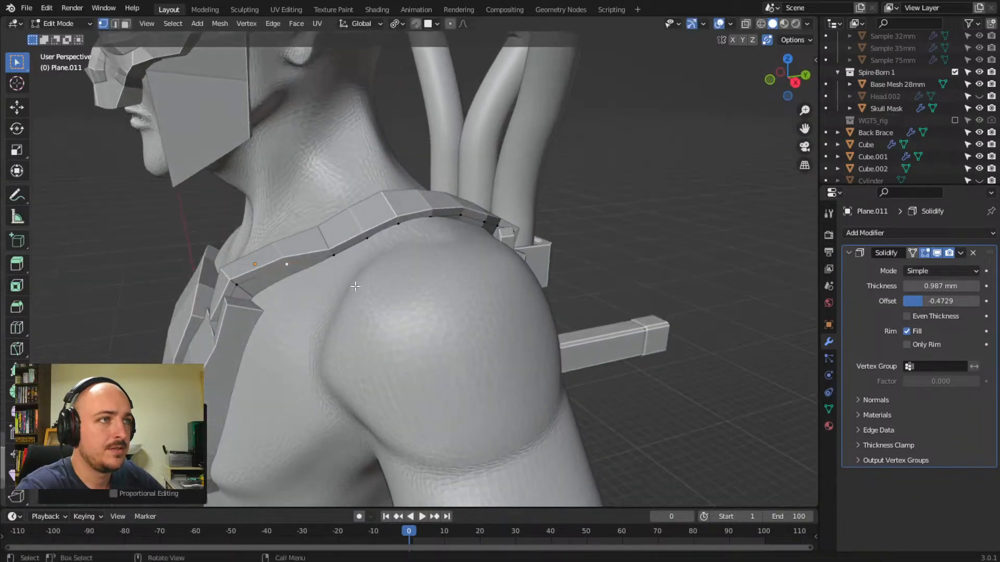
- Move the next outer-edge vertex up the strap's front slope so the edge follows the shoulder surface
left_click(338, 254)
middle_click_drag(406, 342, 399, 285)
key("g")
left_click(385, 321)
middle_click_drag(563, 383, 528, 372)
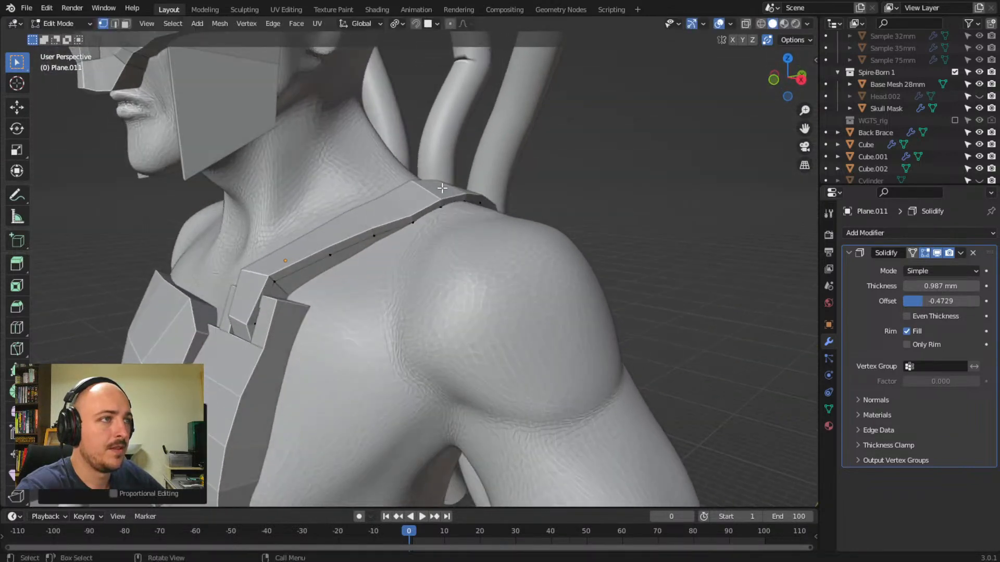
- Shift the outer-edge vertices near the shoulder's crest inward toward the neck to smooth the strap's curve
left_click(410, 227, "shift")
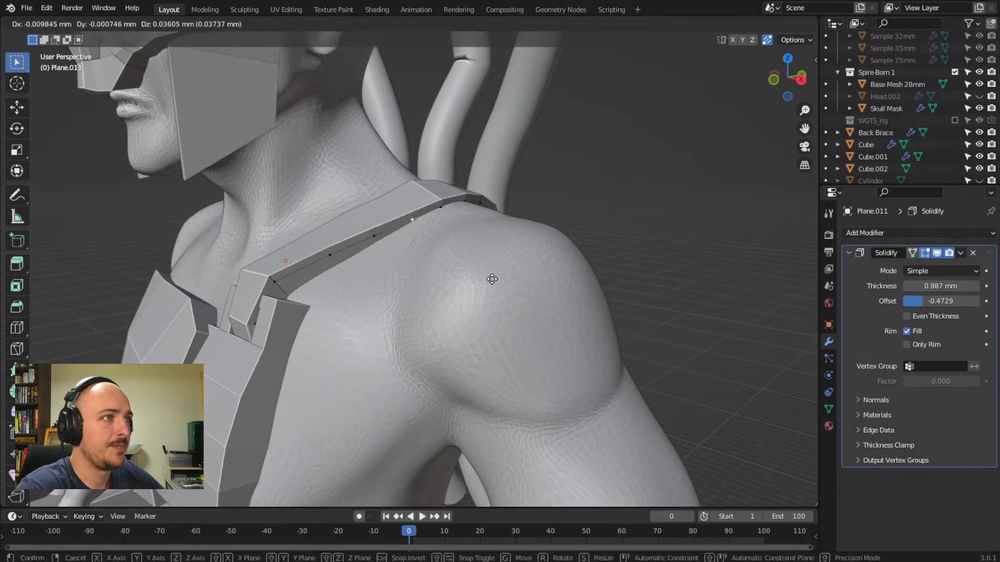
middle_click_drag(491, 279, 490, 323)
left_click(424, 280)
key("g")
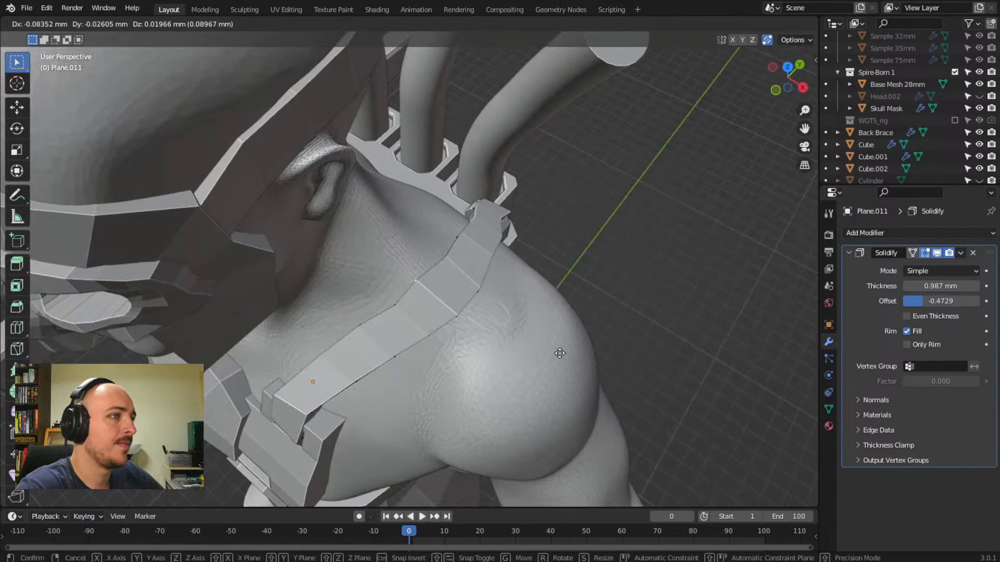
left_click(558, 353)
left_click(465, 314)
key("g")
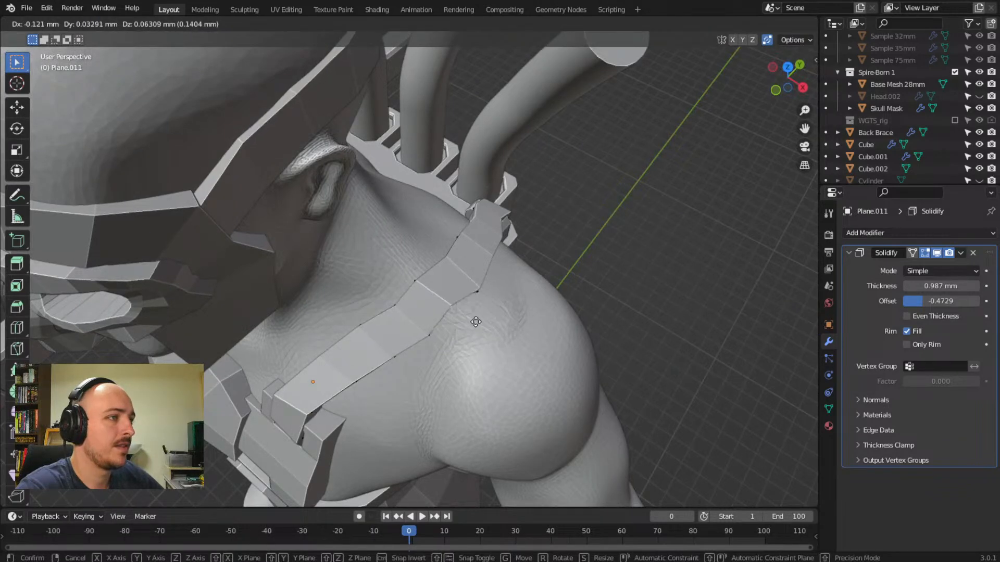
left_click(478, 330)
- Lift the outer-edge vertices between the strap's front slope and the shoulder crest so the edge sits above the skin
middle_click_drag(495, 328, 389, 220)
middle_click_drag(419, 255, 469, 268)
key("g")
left_click(412, 279)
key("g")
left_click(570, 276)
key("g")
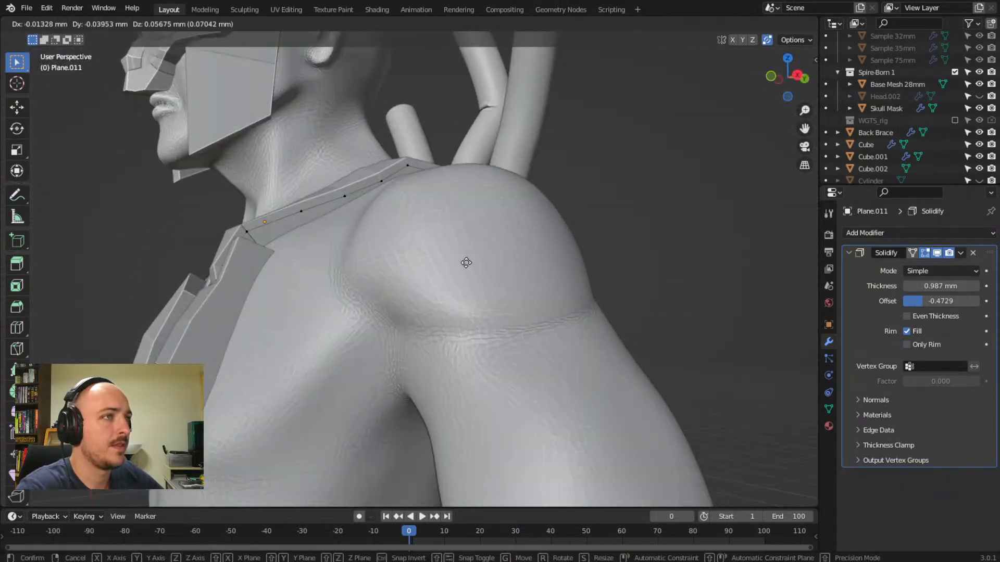
left_click(466, 262)
key("g")
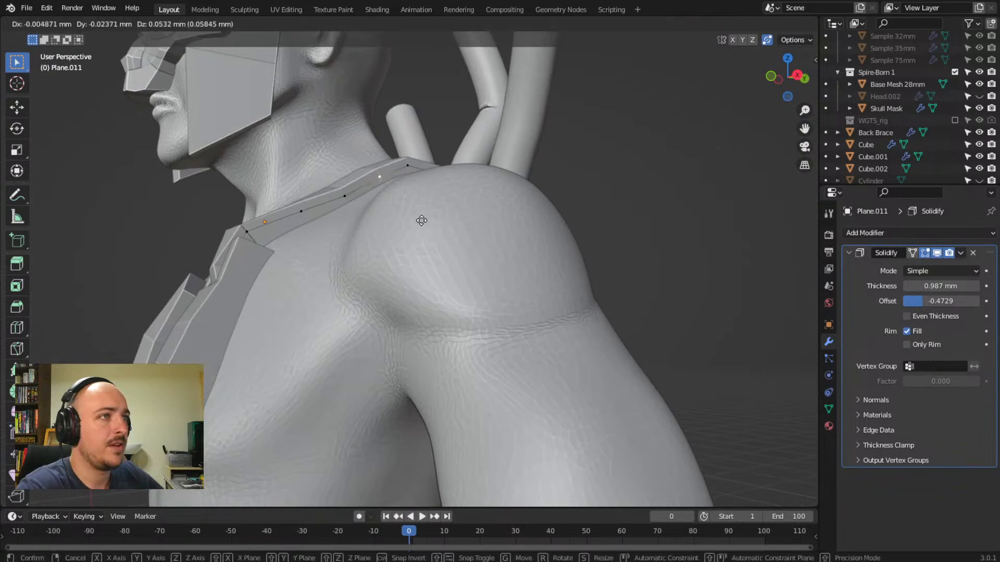
left_click(422, 220)
- Nudge two more strap vertices to even out its bend over the shoulder
middle_click_drag(422, 220, 356, 290)
key("g")
left_click(384, 292)
key("g")
left_click(353, 267)
- In the top view, move the strap's inner-edge vertex just ahead of the back brace buckle toward the neck
middle_click_drag(359, 233, 513, 339)
key("g")
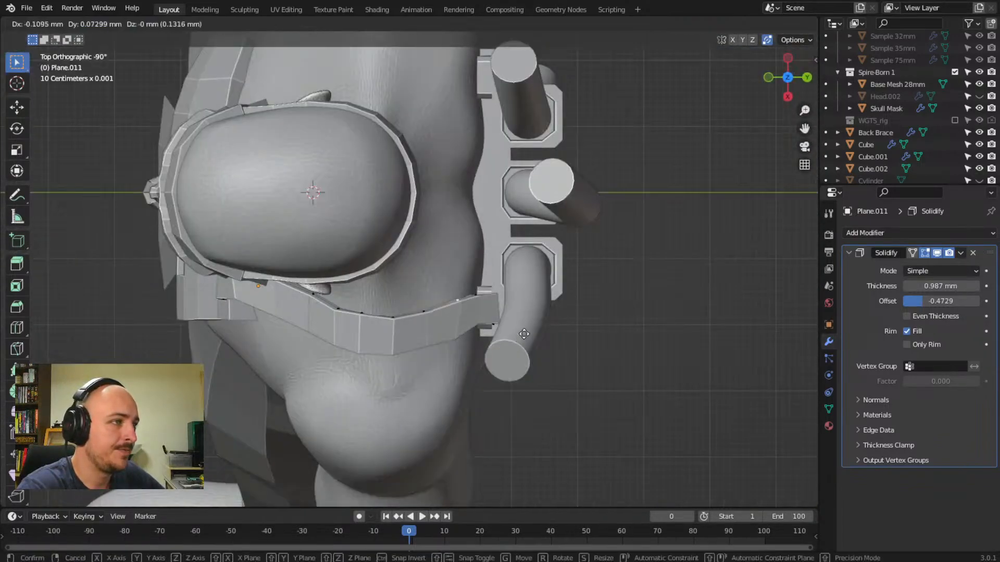
left_click(519, 332)
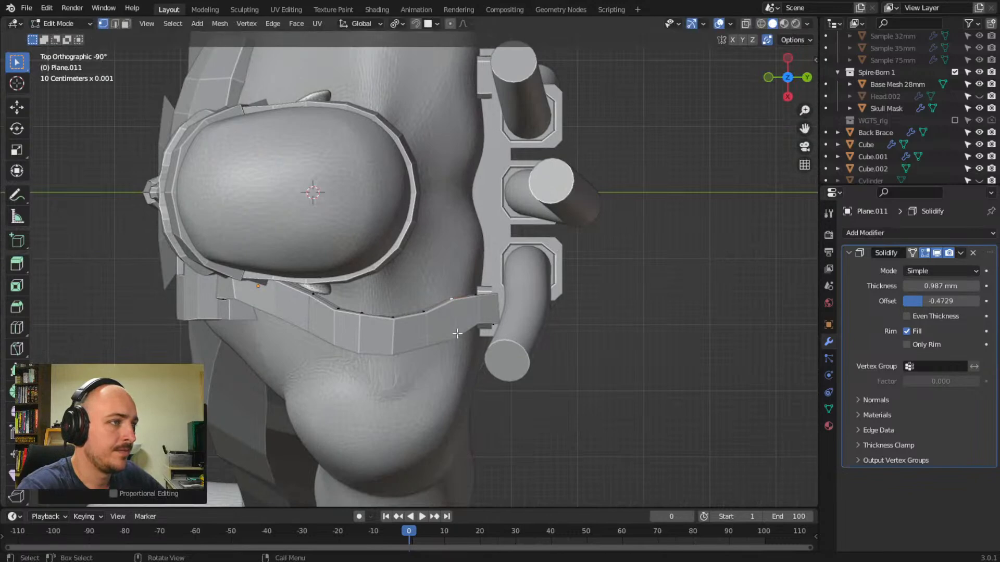
- In the top view, shift strap vertices behind the shoulder's crest toward the neck to smooth the inner-edge curve
key("g")
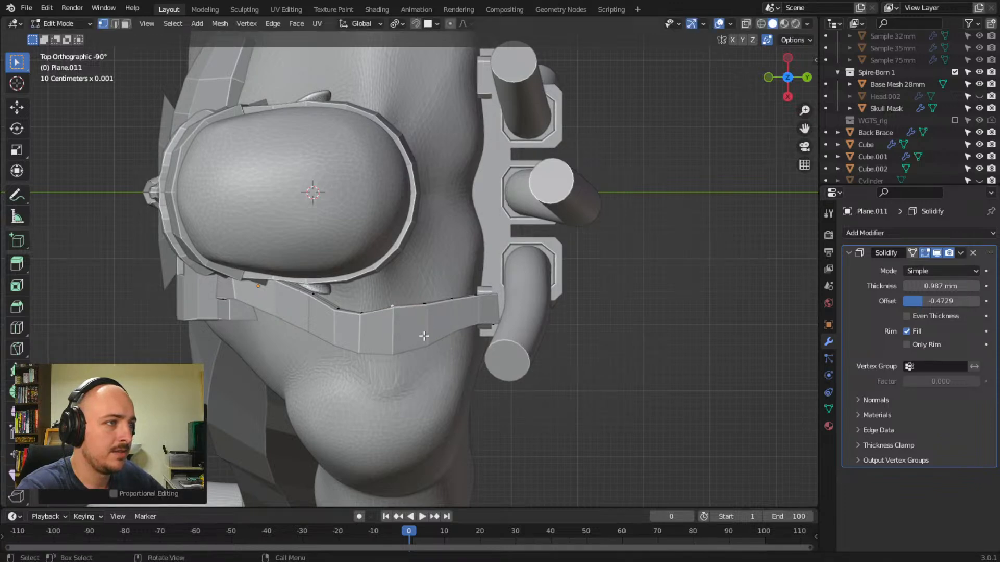
left_click(453, 374)
key("g")
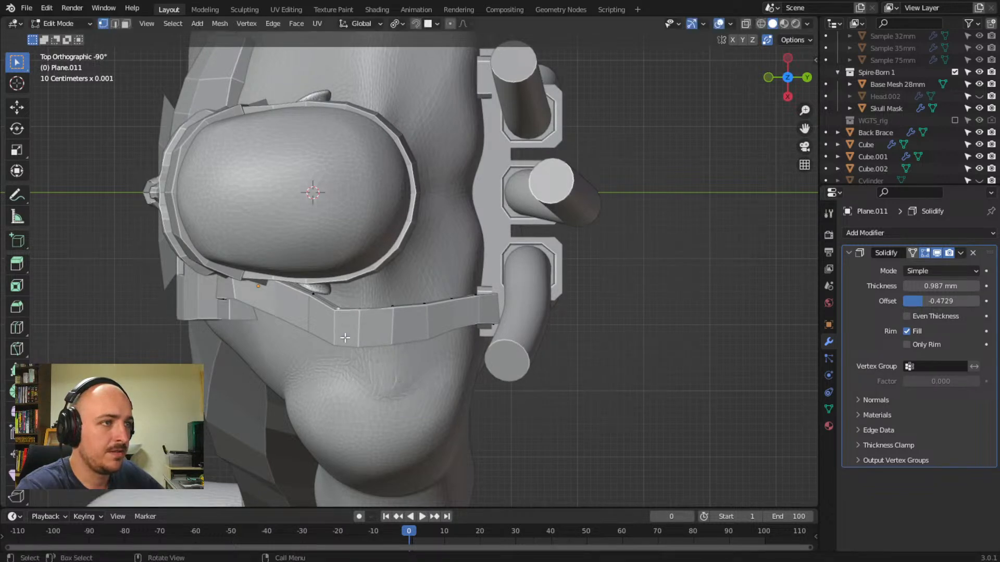
left_click(356, 389)
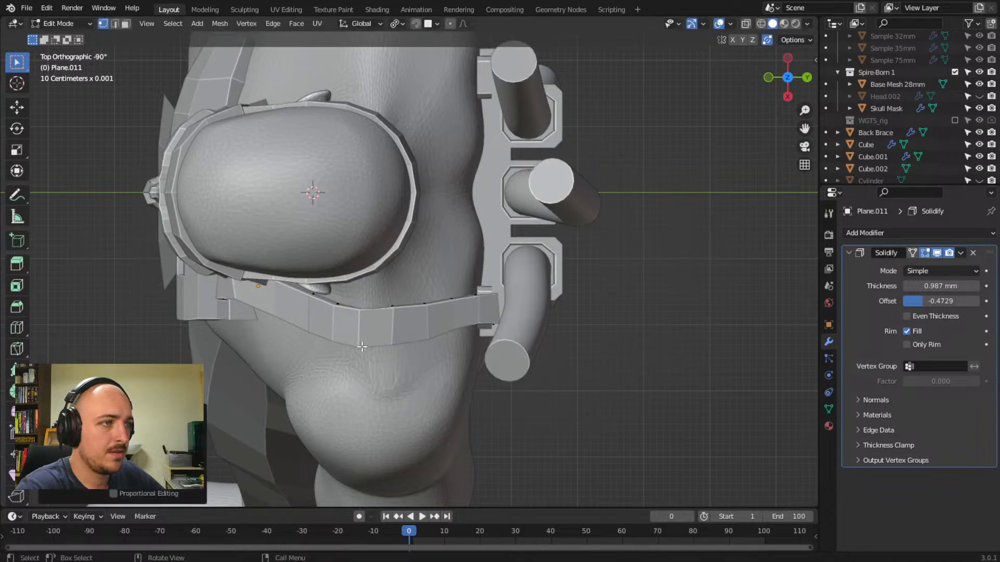
- Nudge the strap's outer-edge vertices around the shoulder crest to even out its width and curve
key("g")
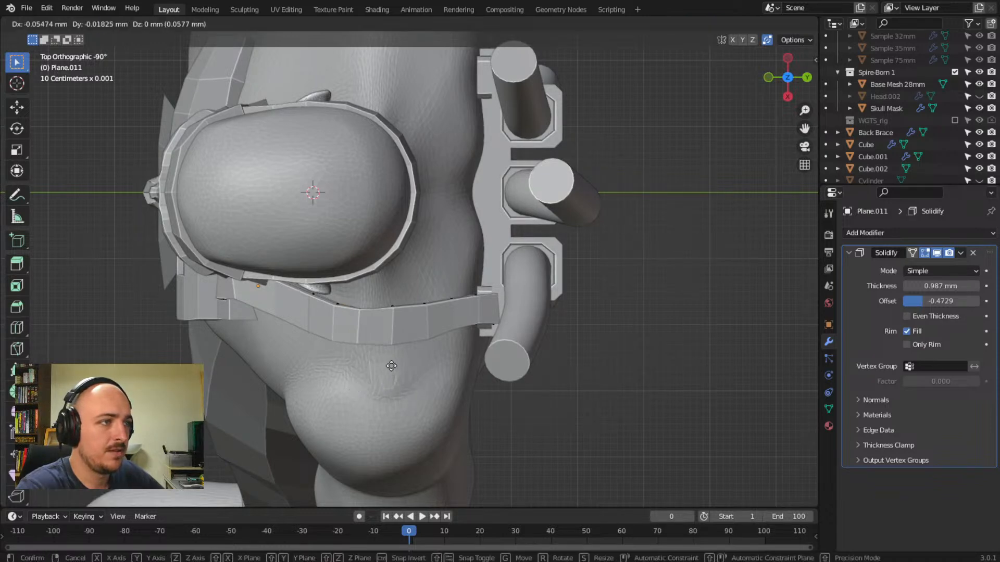
left_click(391, 366)
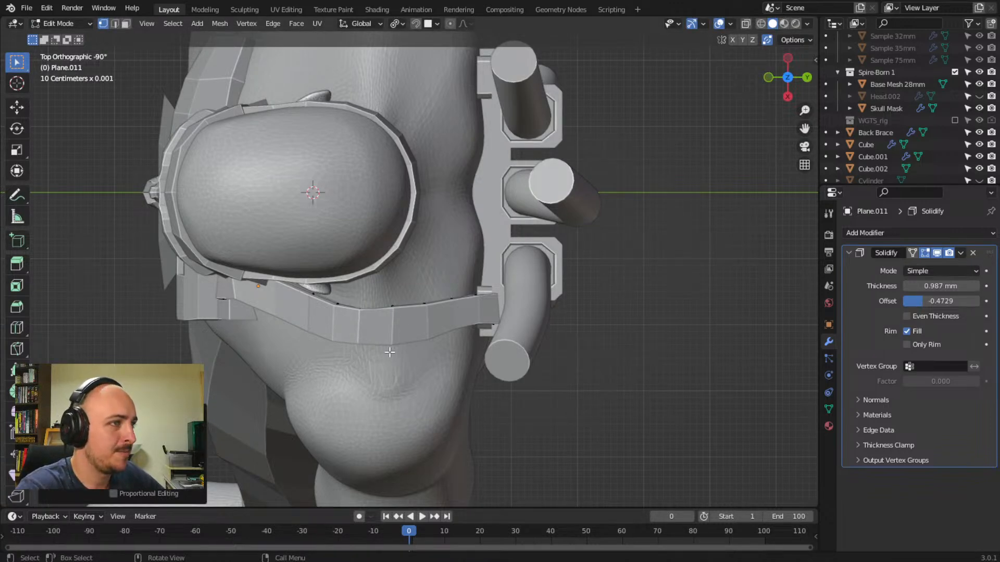
key("g")
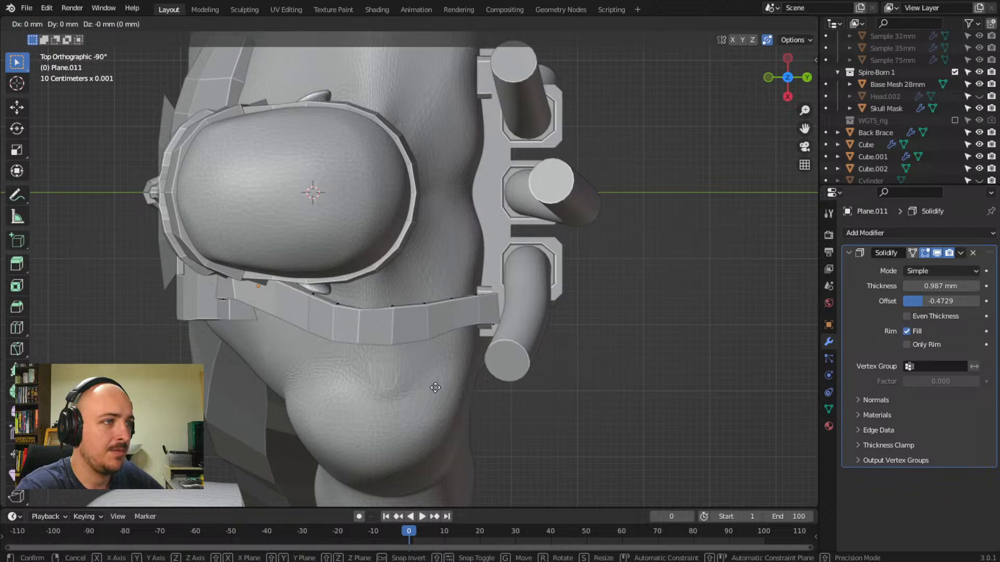
left_click(435, 387)
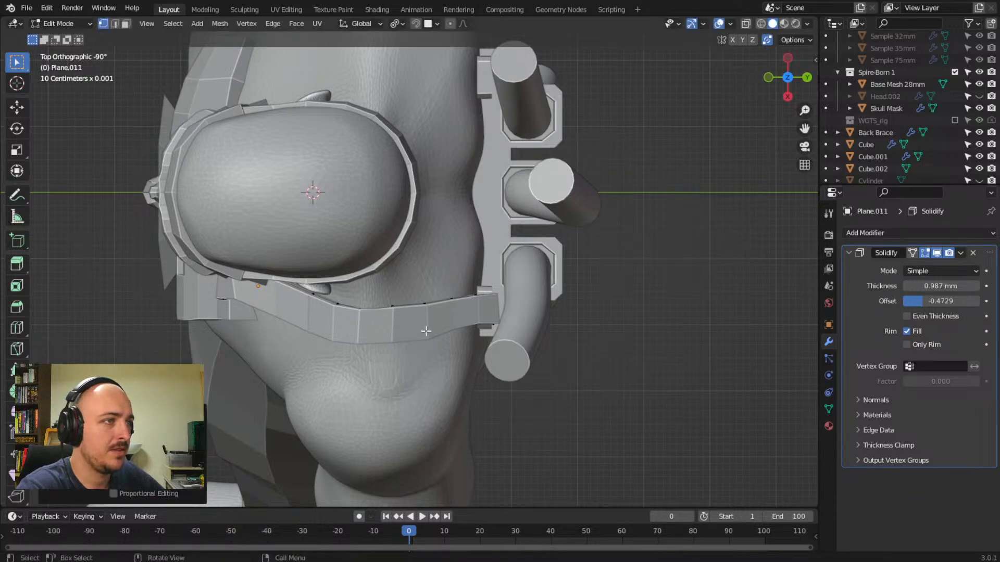
key("g")
left_click(465, 379)
- Reposition the inner- and outer-edge vertices on the strap's front slope so the band follows the shoulder
middle_click_drag(465, 379, 499, 289)
left_click(427, 260)
key("g")
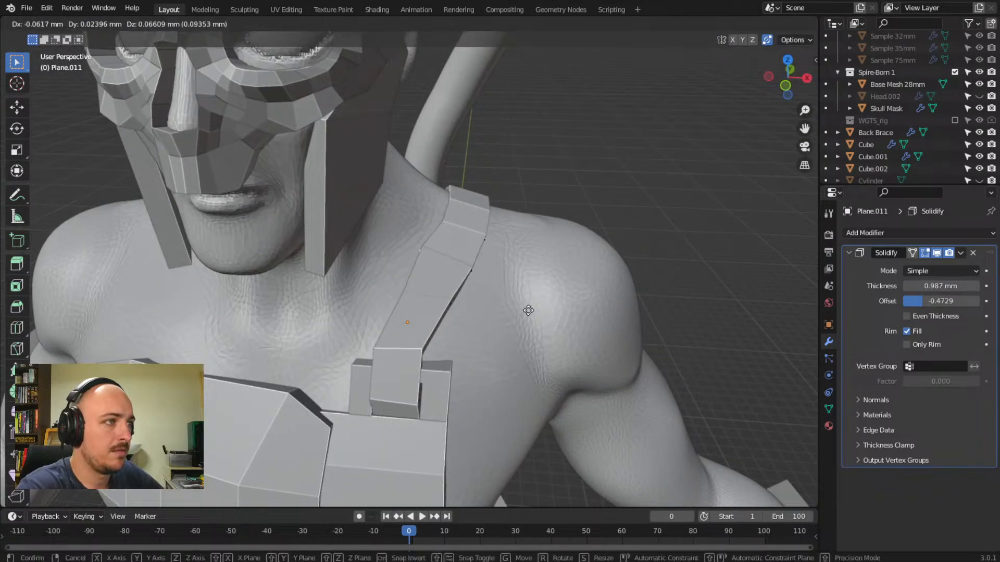
left_click(528, 315)
left_click(477, 276)
key("g")
left_click(561, 327)
- Refine the outer-edge vertices between the chest buckle and the shoulder to straighten the strap's front section
left_click(642, 148)
mouse_move(634, 248)
middle_mouse_down()
mouse_move(649, 217)
mouse_move(644, 247)
middle_mouse_up()
key("g")
left_click(563, 326)
left_click(468, 292)
key("g")
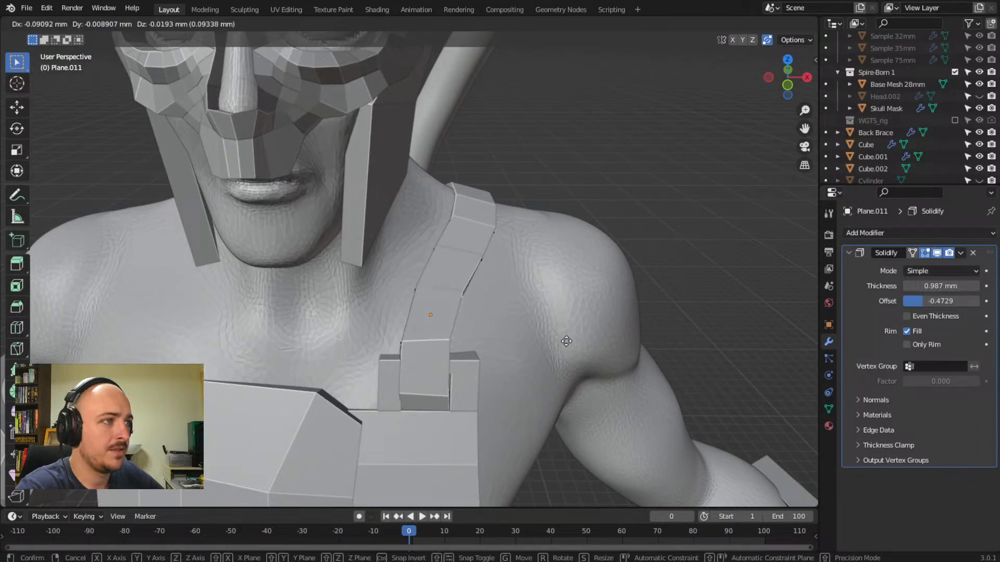
left_click(563, 341)
- With X-ray enabled in the right view, raise the strap's over-the-shoulder vertices slightly along Z, and restore solid display
middle_click_drag(680, 217, 428, 287)
scroll(427, 293, "up", 4)
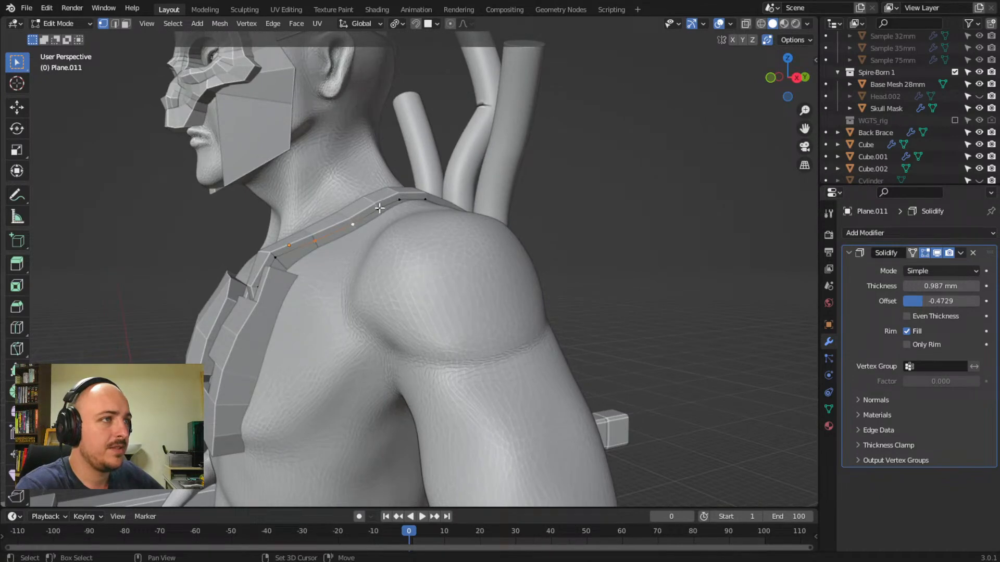
middle_click_drag(425, 198, 406, 253)
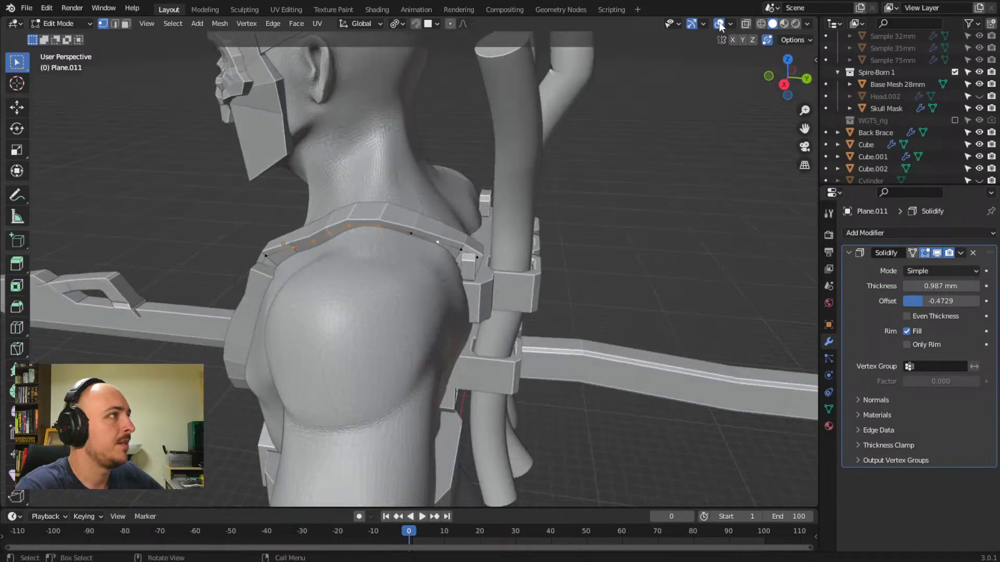
left_click(746, 24)
middle_click_drag(576, 158, 424, 265)
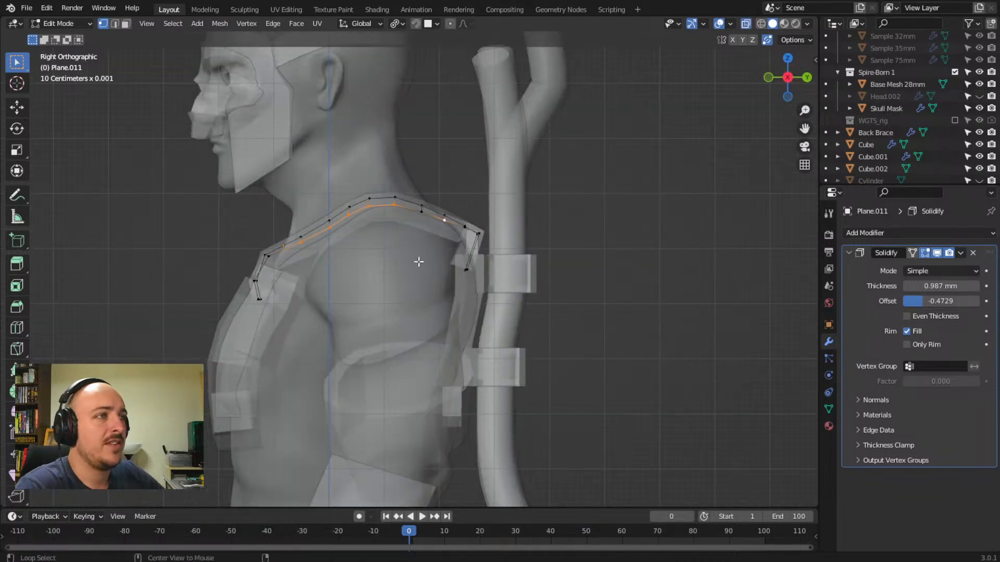
left_click_drag(267, 214, 343, 247)
left_click_drag(330, 193, 391, 224, "shift")
left_click_drag(378, 188, 461, 233, "shift")
key("g")
key("z")
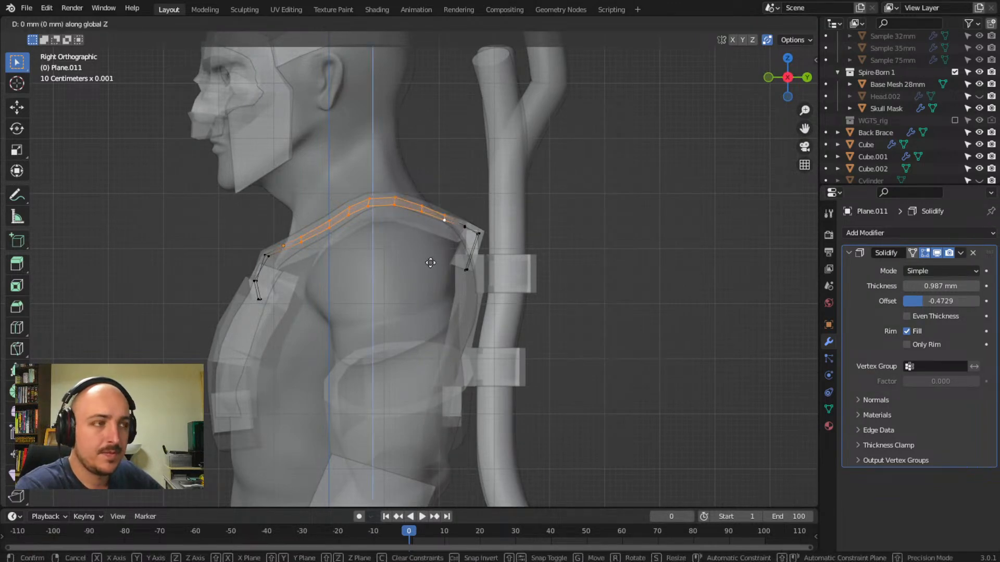
left_click(430, 259)
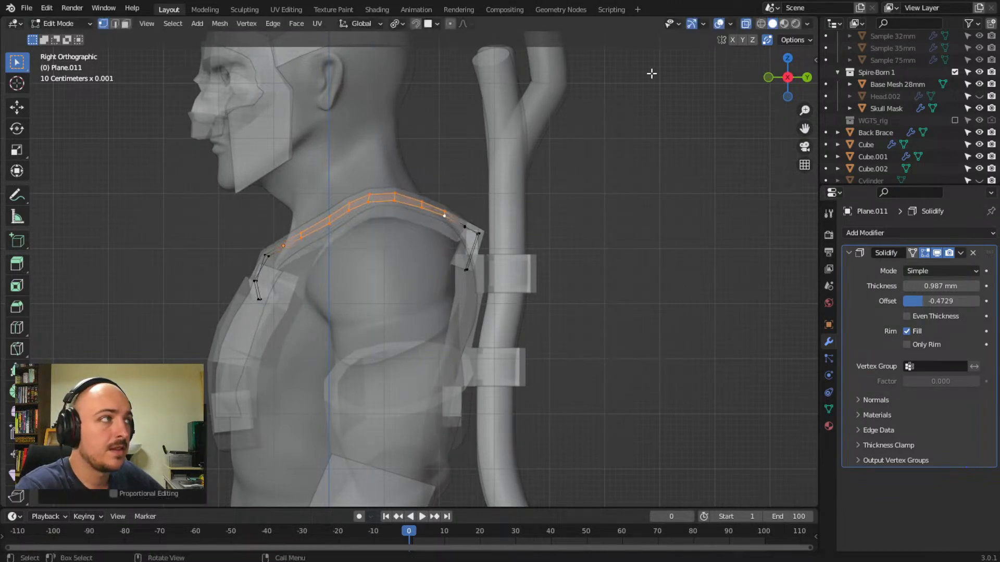
left_click(746, 23)
- Leave Edit Mode and examine the strap's fit against the whole figure from the side, front and below
middle_click_drag(499, 233, 541, 308)
scroll(493, 245, "down", 4)
scroll(541, 308, "down", 3)
middle_click_drag(686, 275, 584, 267)
key("Tab")
key("Tab")
middle_click_drag(547, 313, 464, 294)
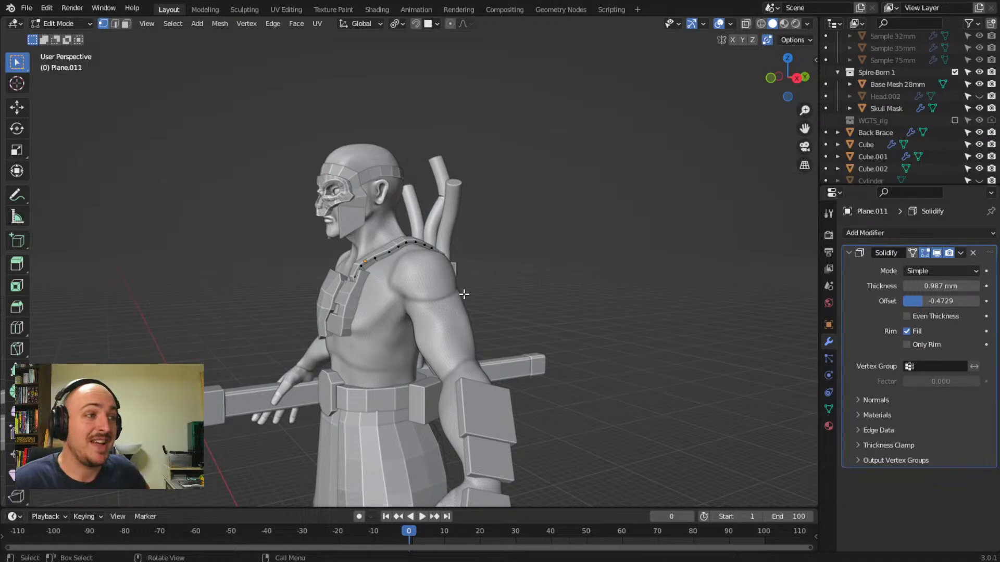
middle_click_drag(411, 324, 495, 288)
key("Tab")
middle_click_drag(555, 254, 529, 329)
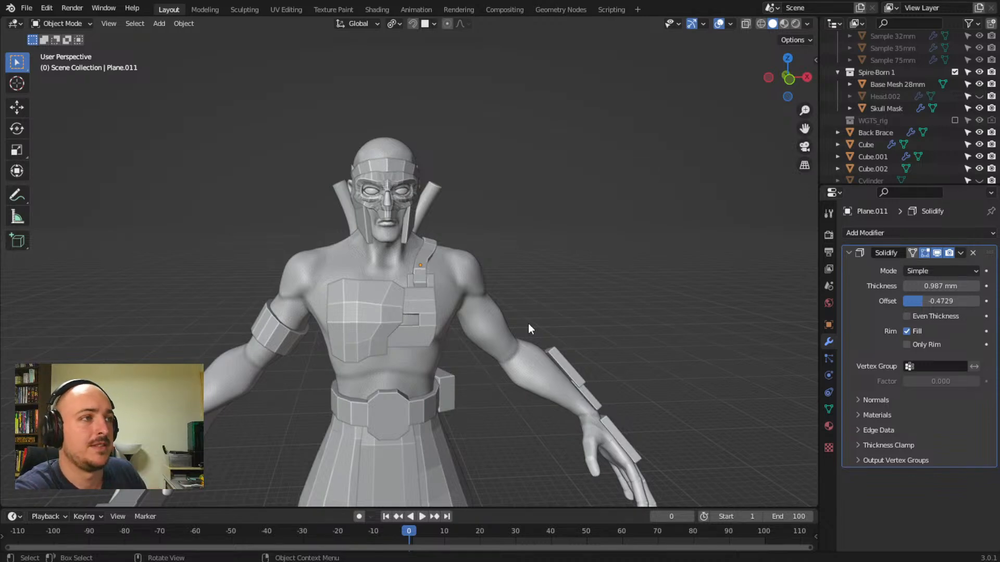
middle_click_drag(510, 332, 504, 297)
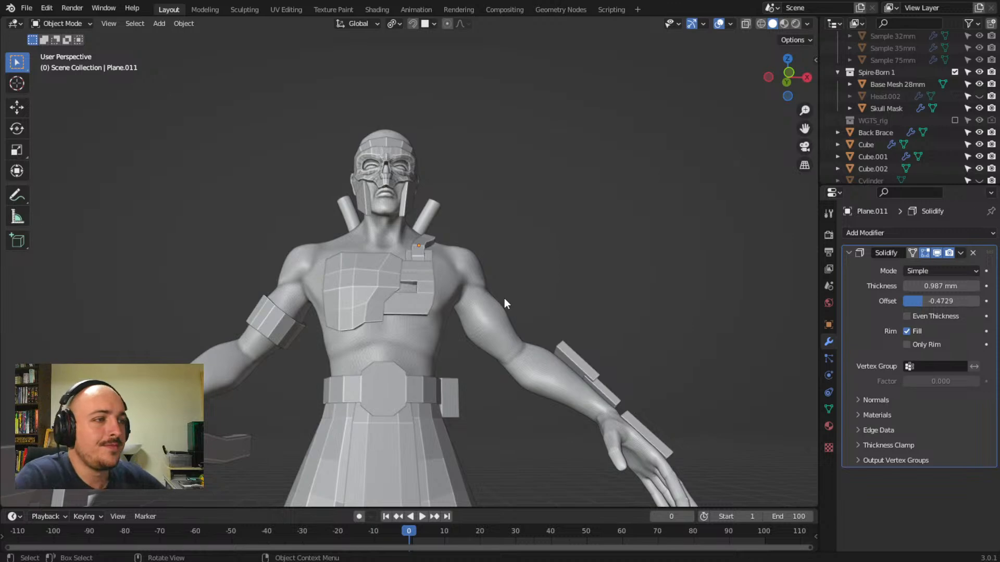
middle_click_drag(451, 292, 373, 288)
middle_click_drag(434, 293, 477, 285)
- Add a Mirror modifier on the X axis to the shoulder strap, using Origin.001 as the mirror object
left_click(441, 282)
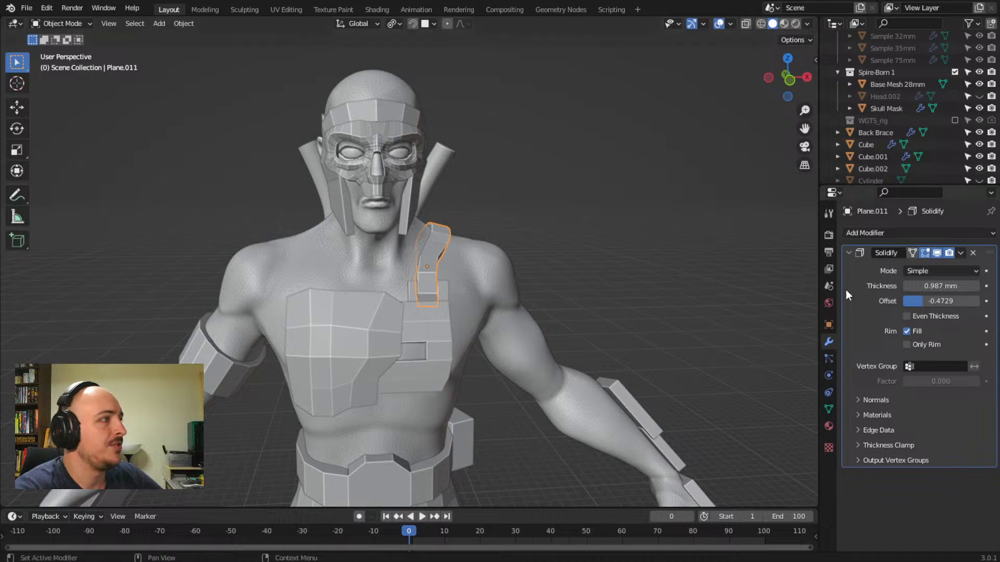
left_click(911, 231)
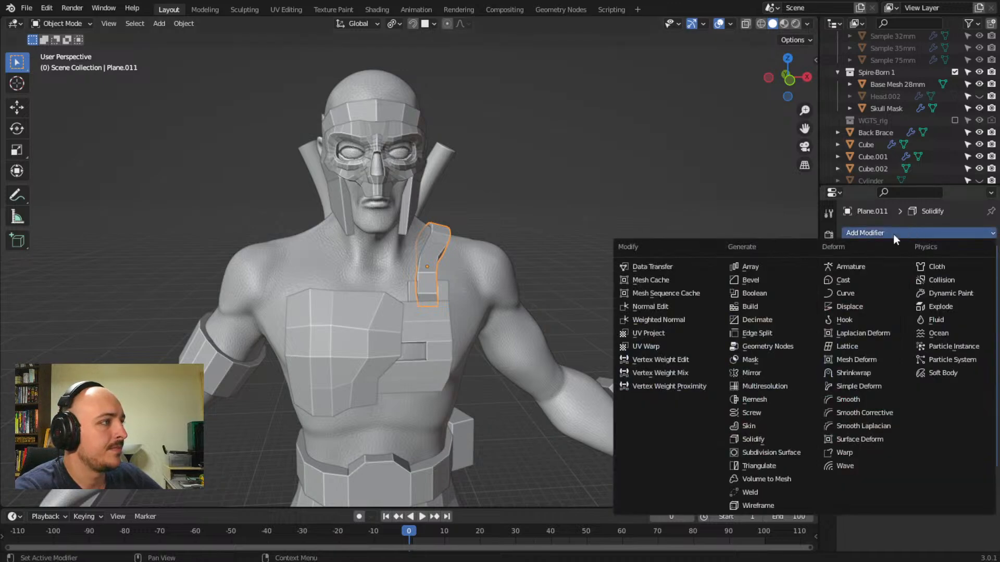
left_click(793, 373)
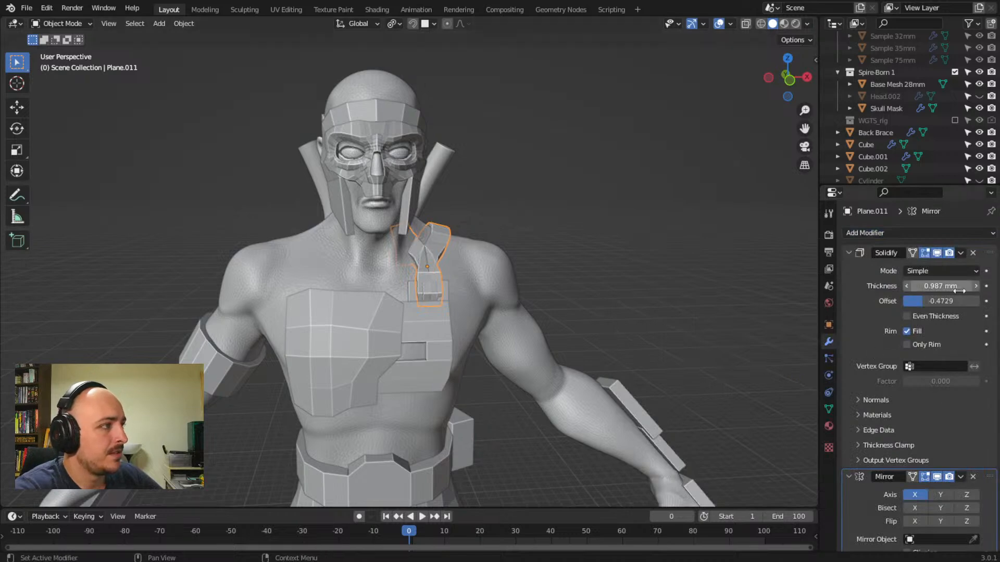
scroll(913, 442, "down", 3)
left_click(925, 483)
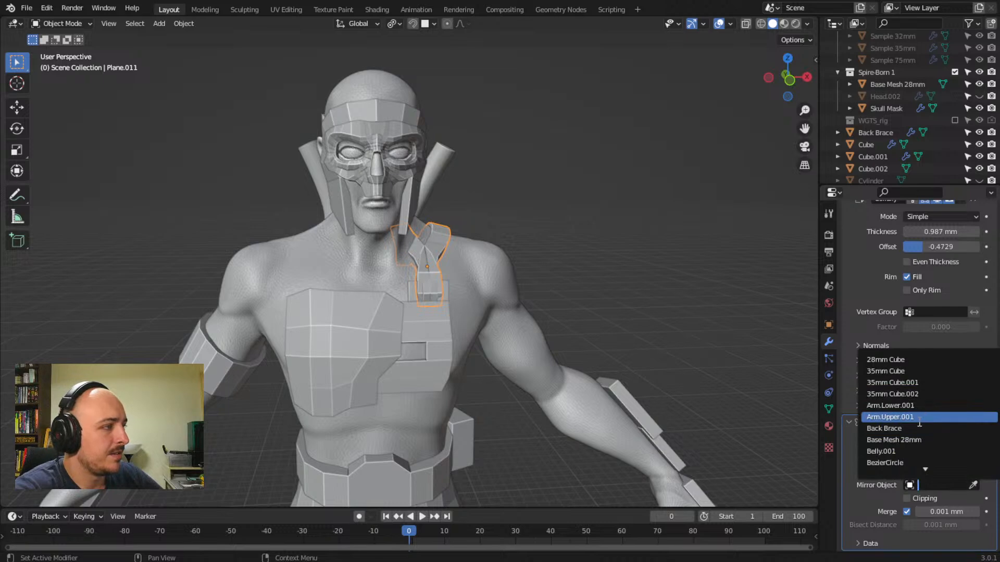
type("op")
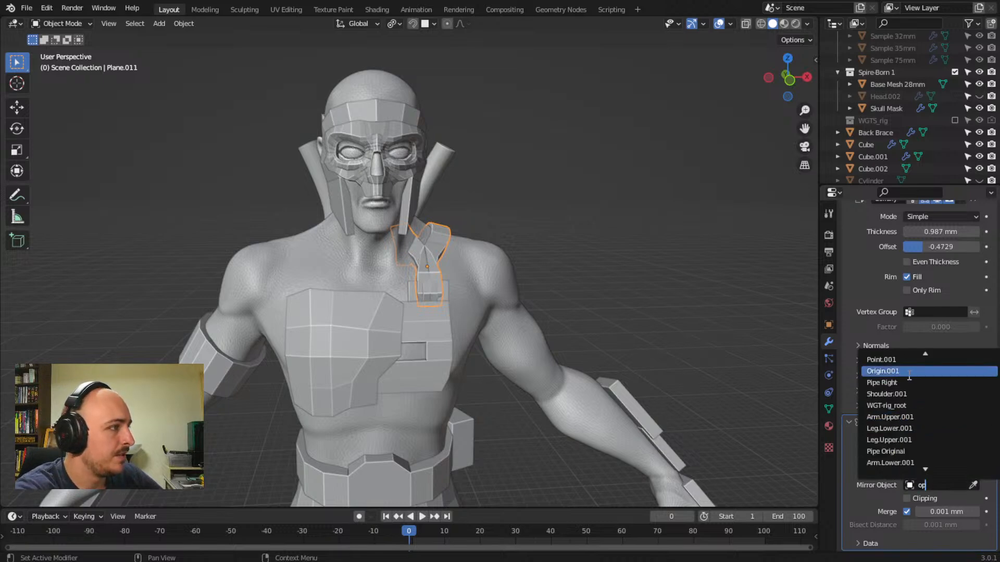
left_click(908, 372)
- Check the mirrored strap's fit at the back and chest, and apply its Mirror modifier
middle_click_drag(560, 311, 277, 340)
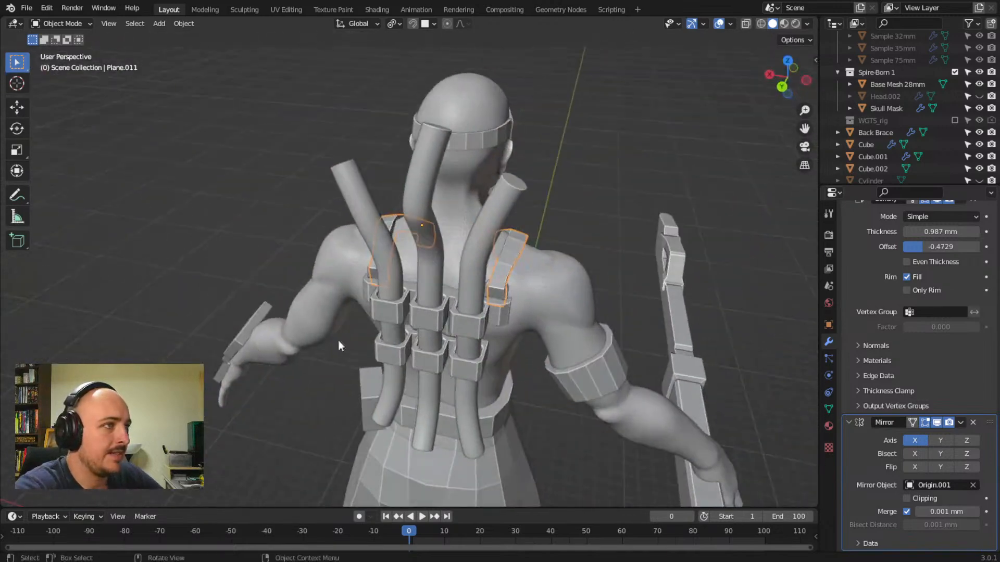
middle_click_drag(520, 266, 501, 248)
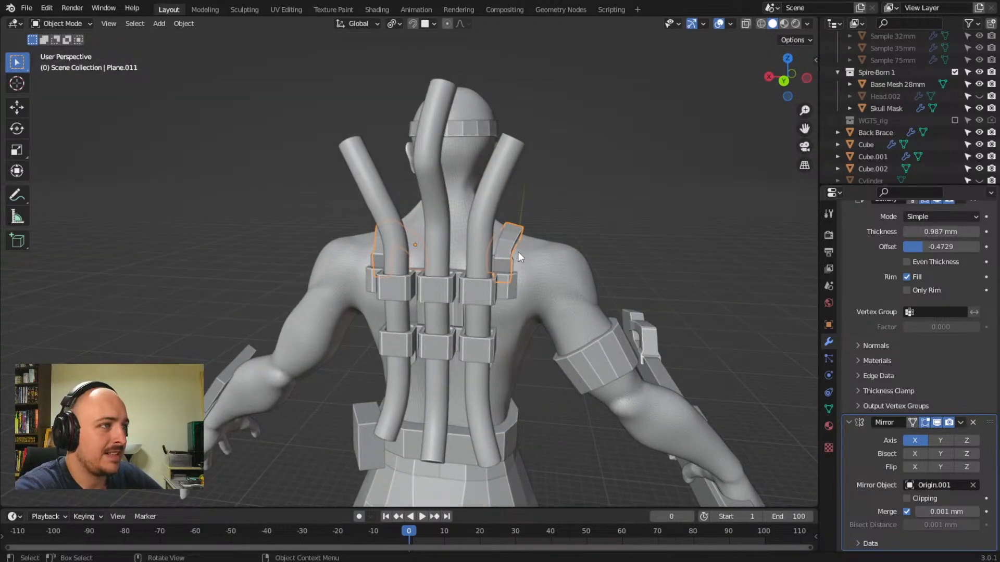
mouse_move(516, 294)
middle_mouse_down()
mouse_move(494, 294)
mouse_move(505, 304)
mouse_move(530, 295)
middle_mouse_up()
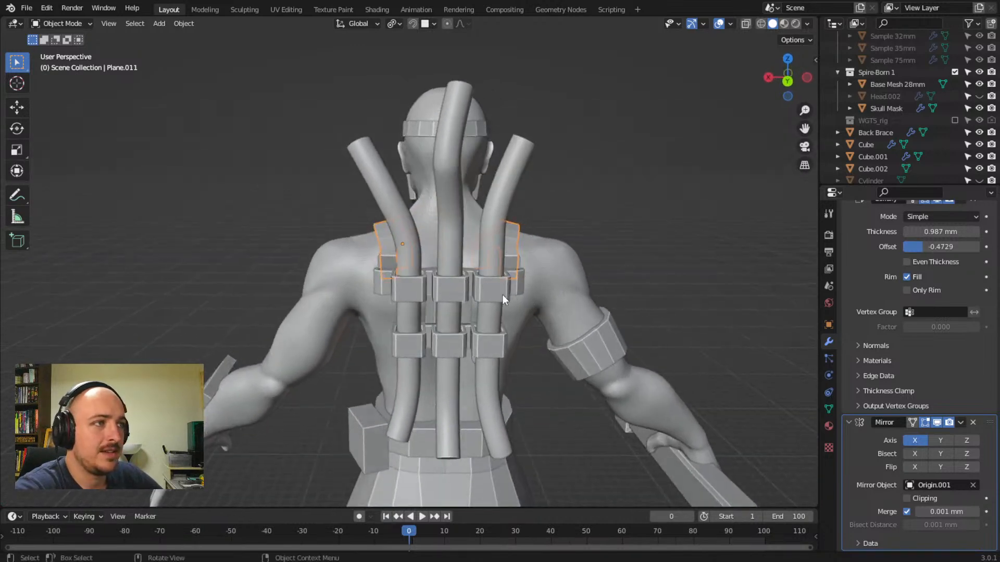
middle_click_drag(466, 292, 368, 284)
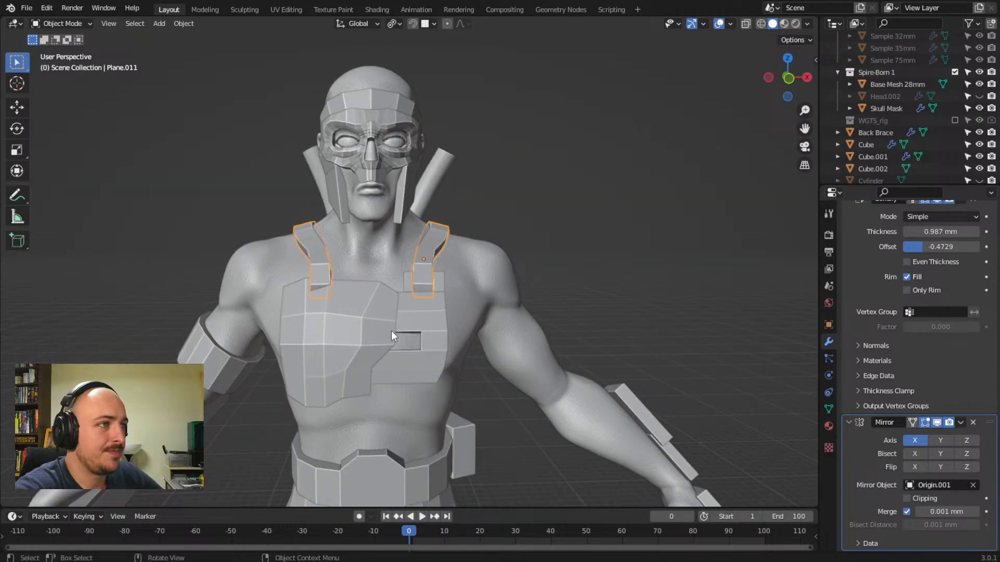
middle_click_drag(390, 327, 440, 350)
middle_click_drag(467, 297, 493, 324)
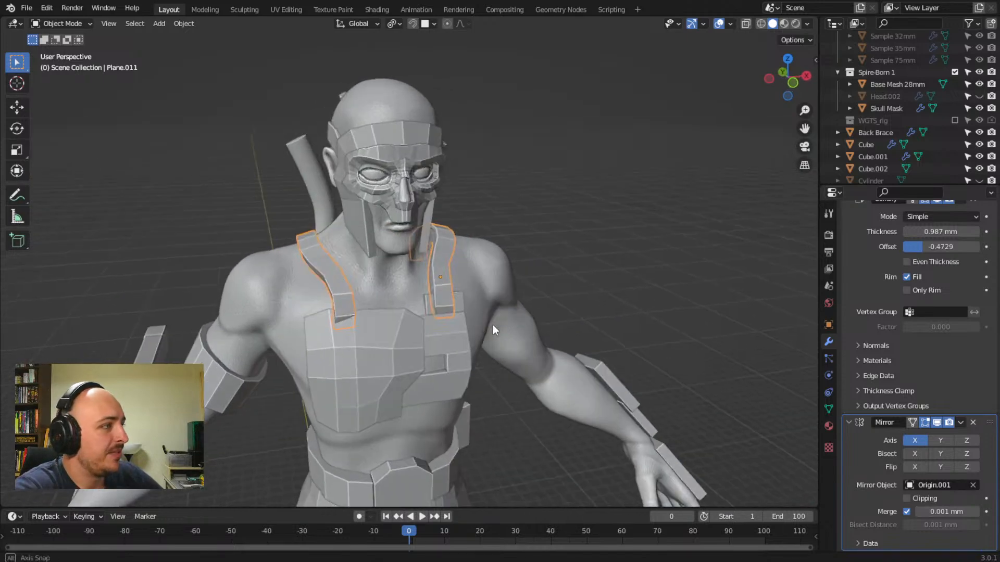
left_click(963, 422)
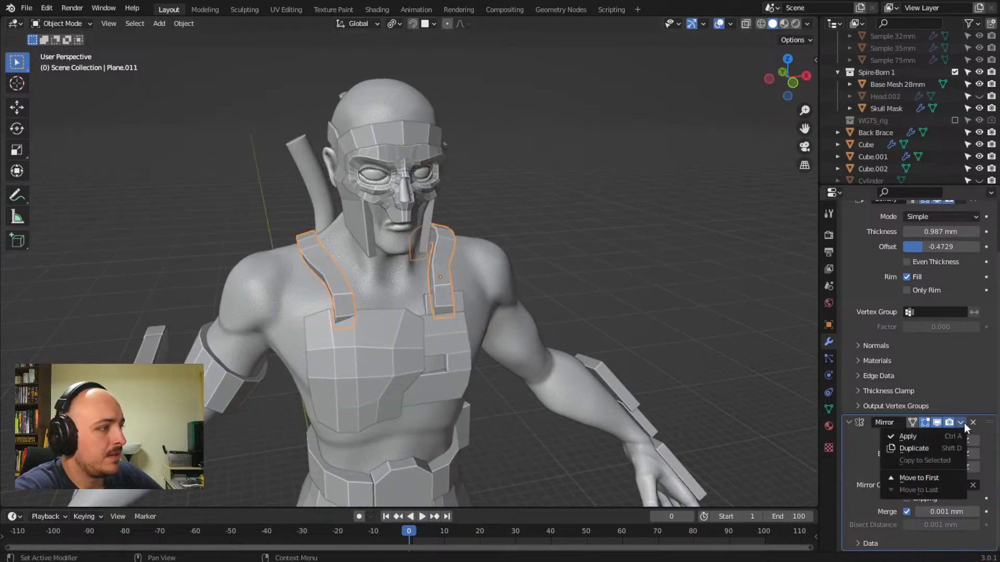
left_click(938, 439)
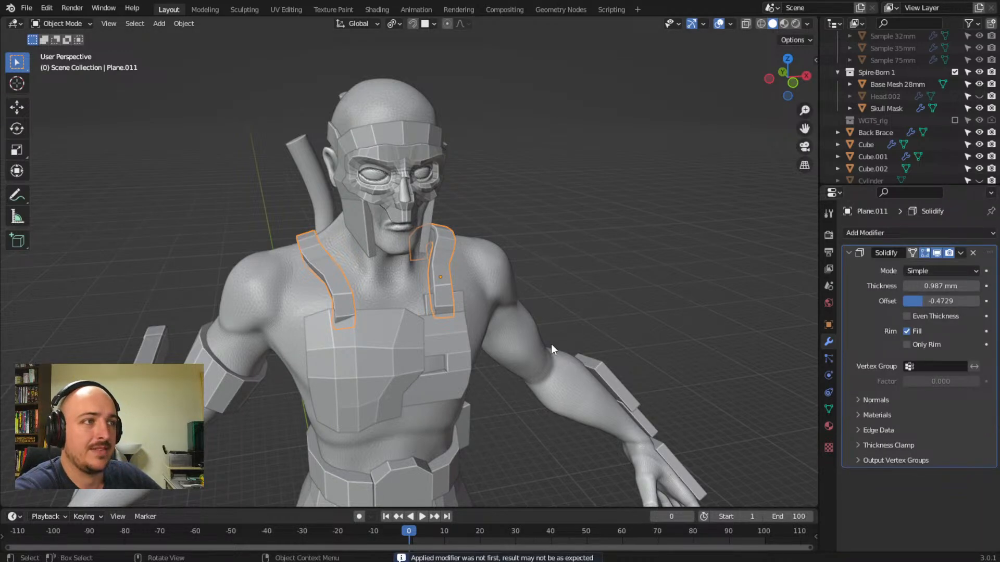
- Separate the strap mesh by loose parts so the two straps become individual objects
right_click(441, 289)
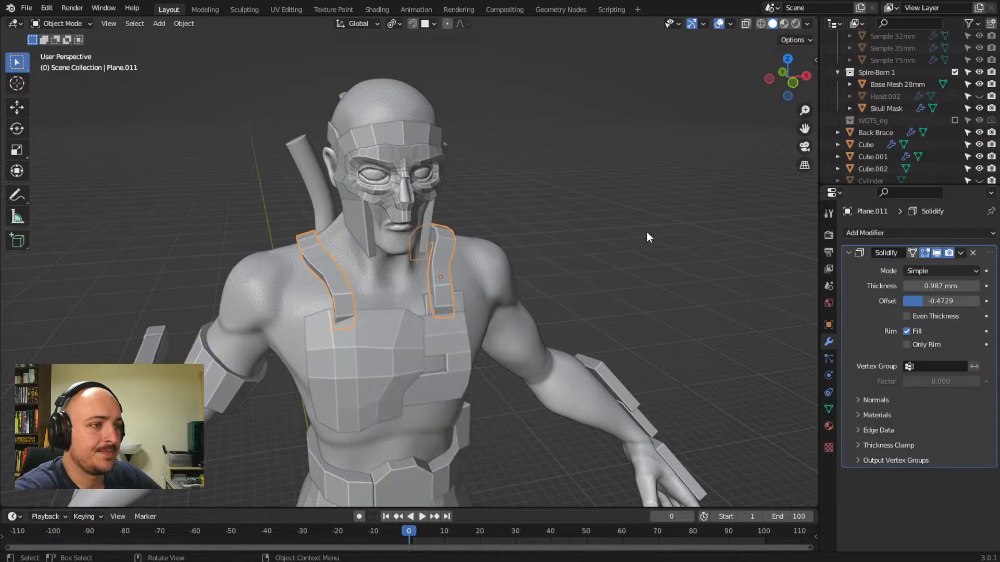
key("Tab")
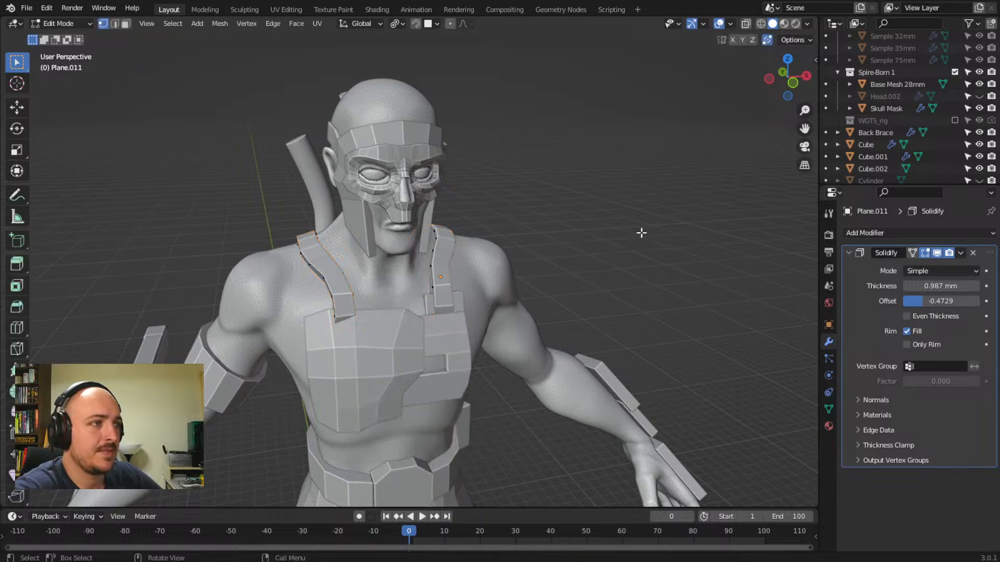
right_click(439, 257)
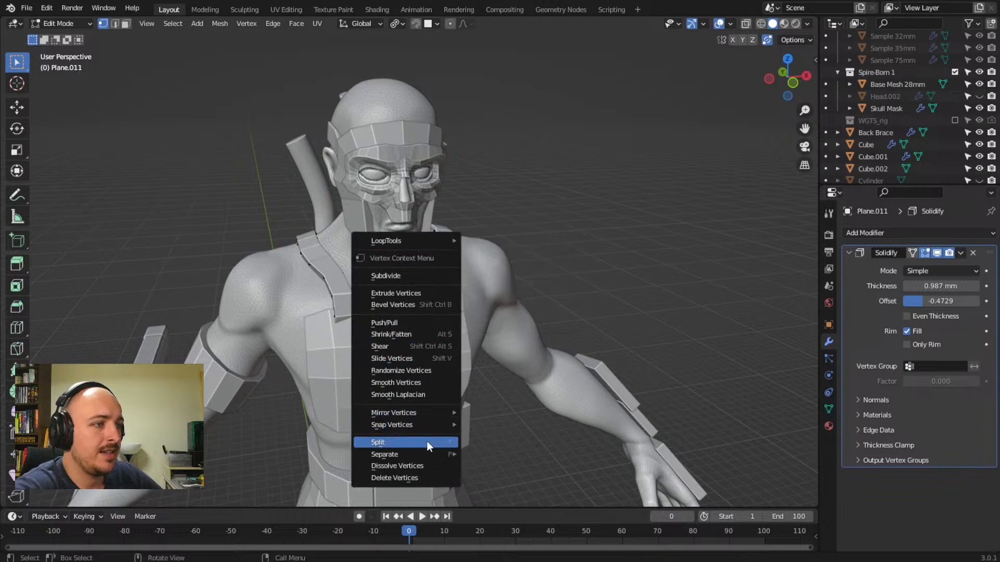
mouse_move(427, 452)
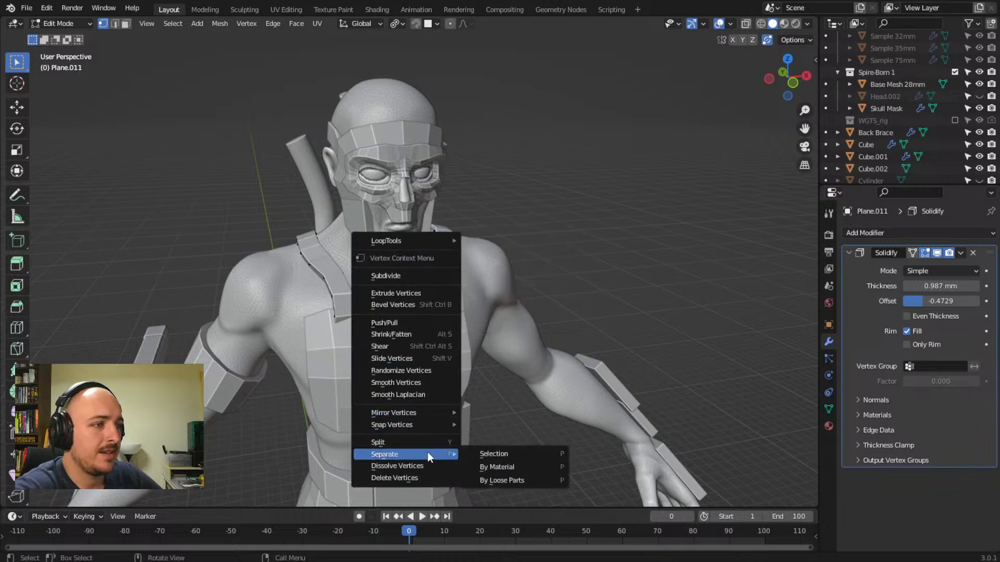
left_click(514, 480)
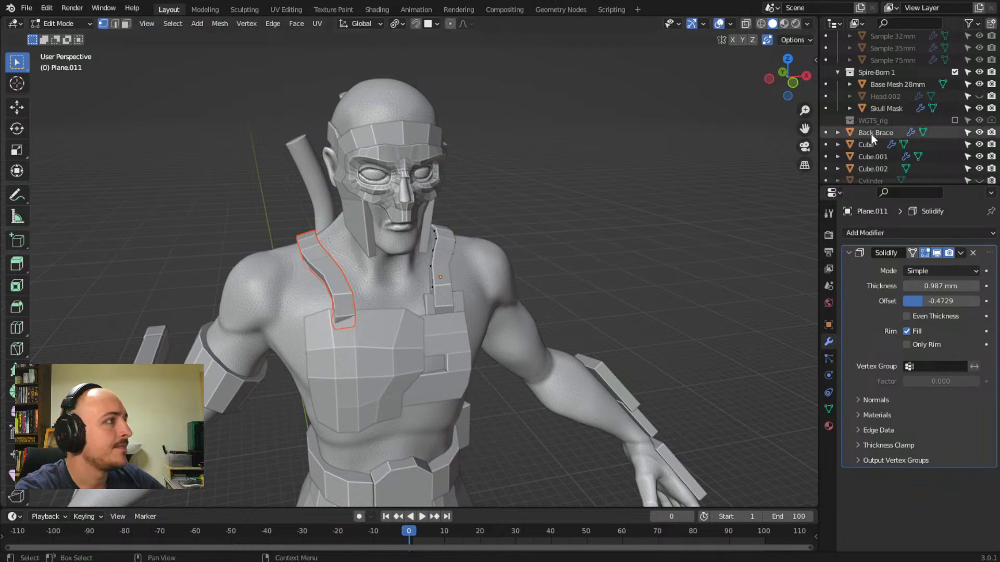
- Rename the object Plane.011 as "ShoulderStrap left"
scroll(870, 133, "down", 4)
scroll(901, 125, "down", 5)
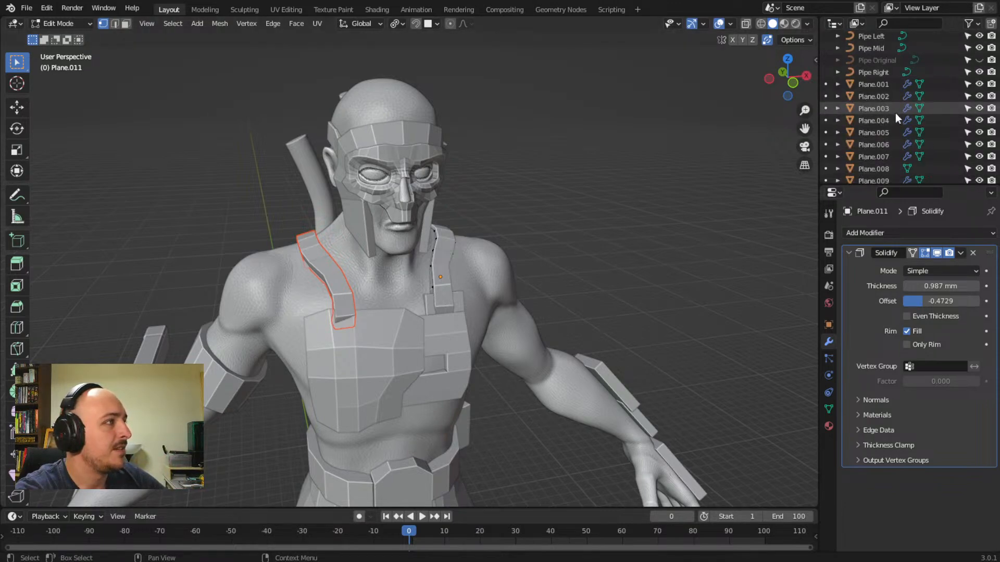
double_click(879, 149)
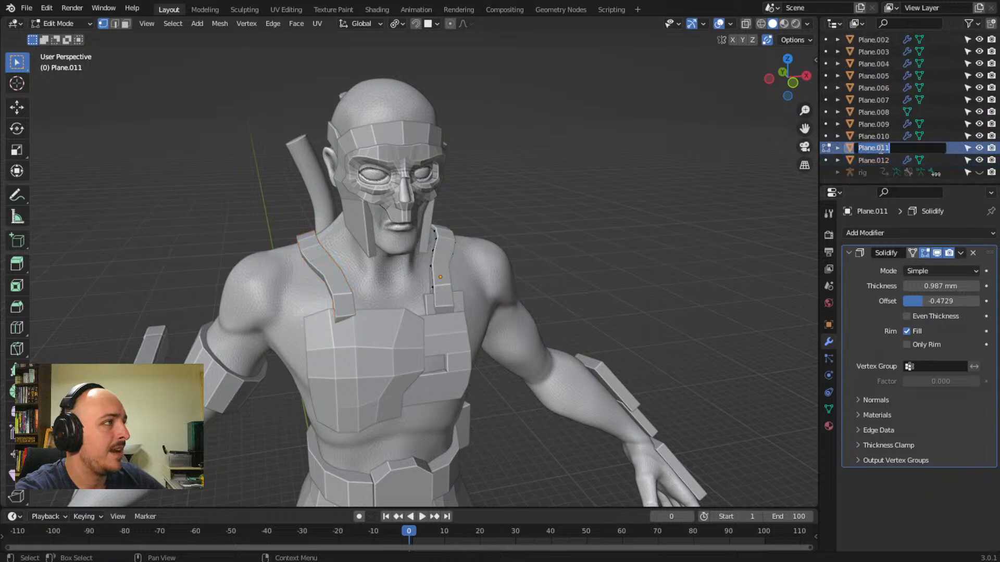
left_click(894, 148)
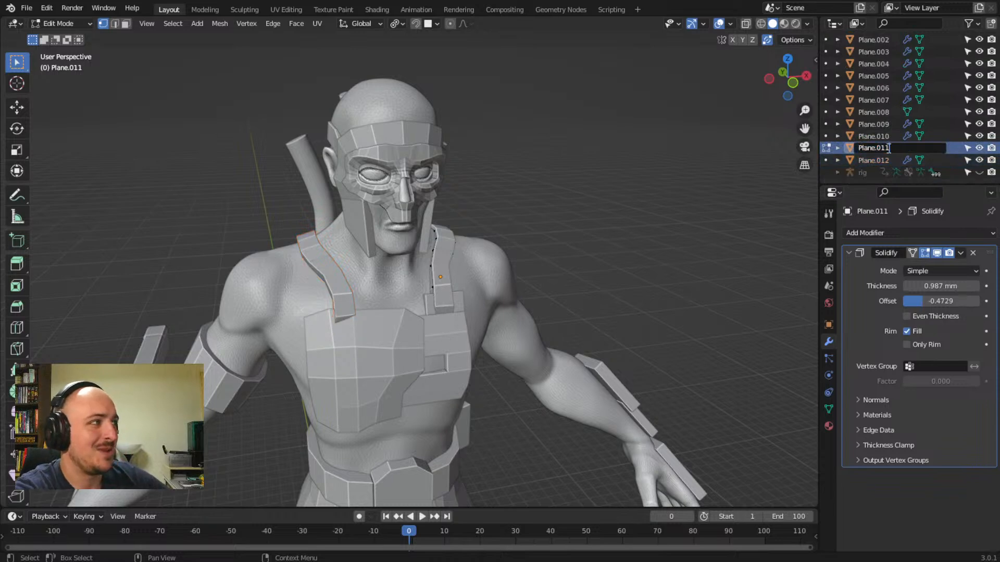
key("BackSpace")
key("BackSpace")
key("BackSpace")
key("BackSpace")
key("BackSpace")
key("BackSpace")
key("BackSpace")
key("BackSpace")
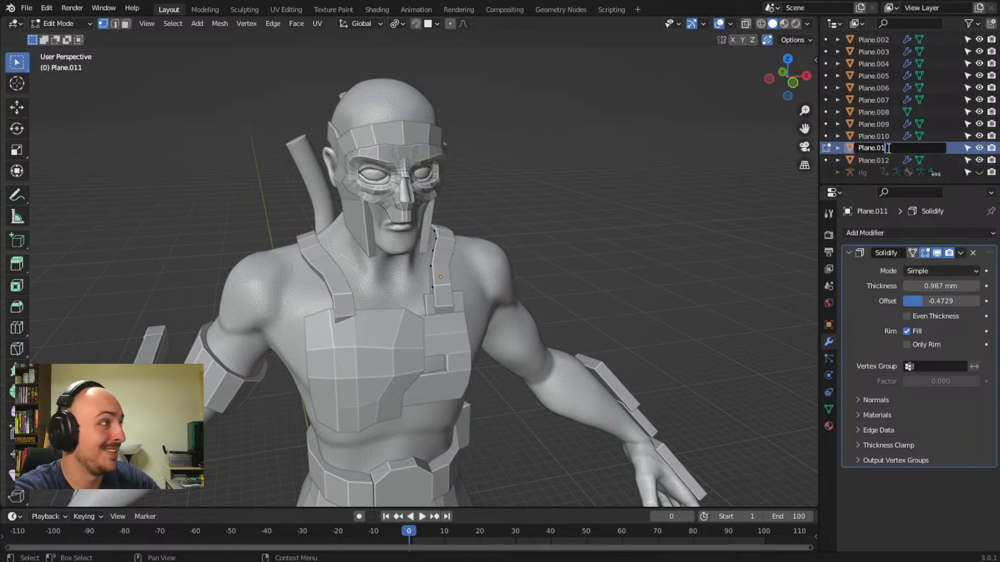
key("BackSpace")
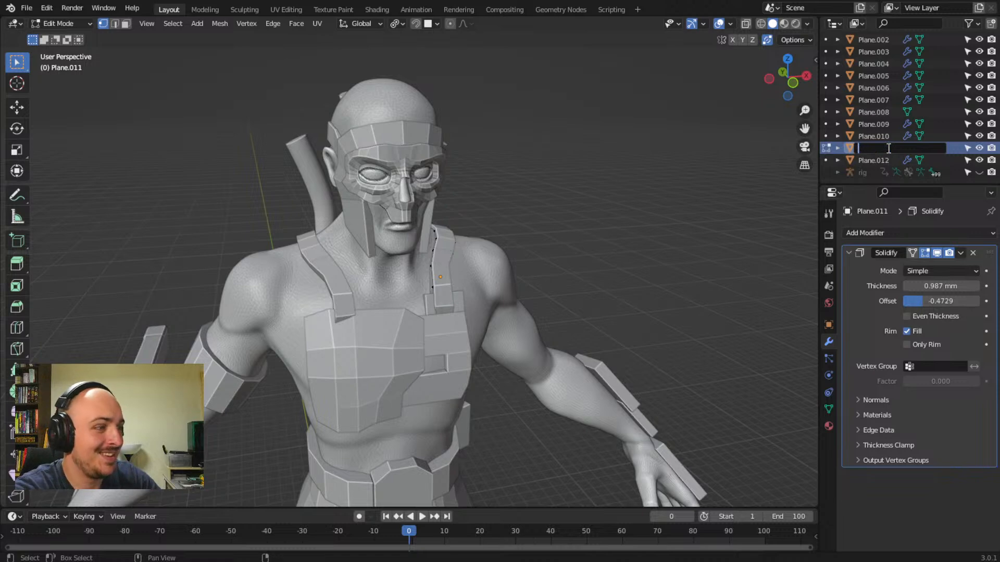
type("St")
key("BackSpace")
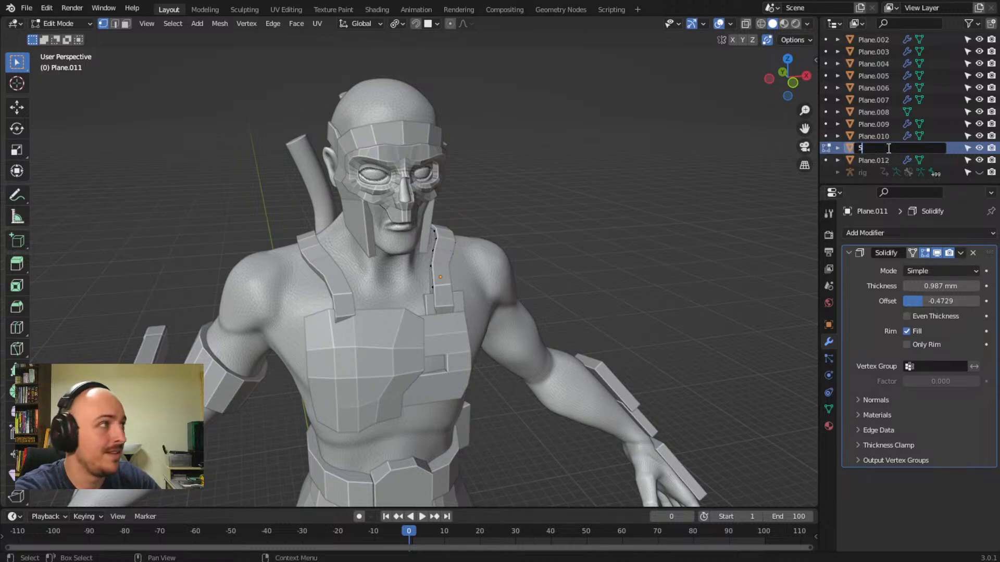
type("h")
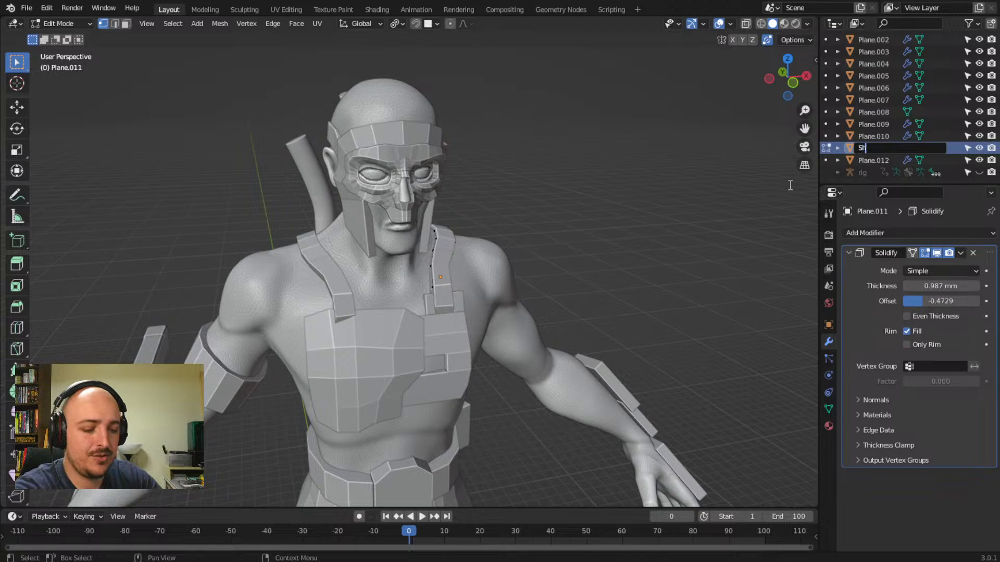
type("oulderStrap left")
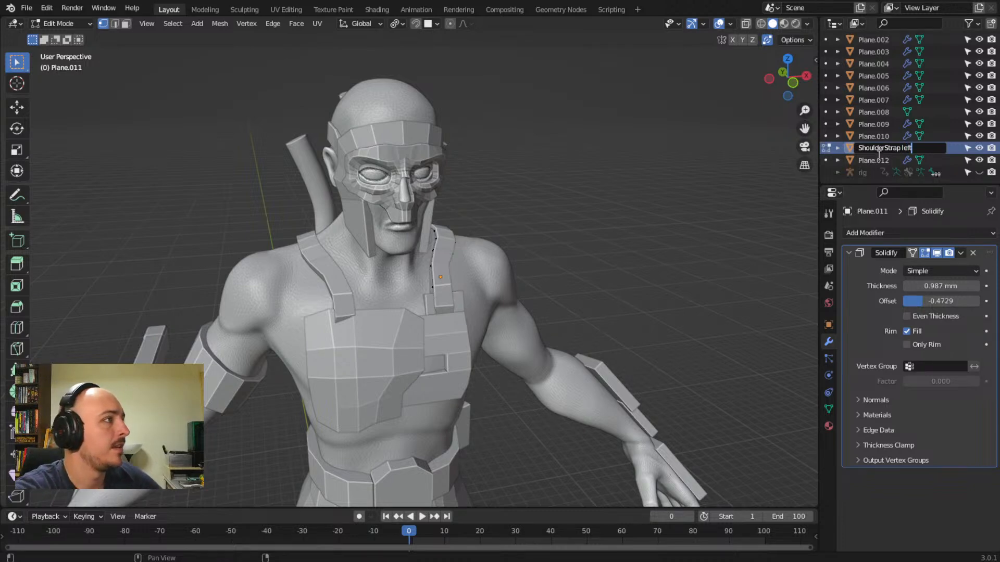
key("Return")
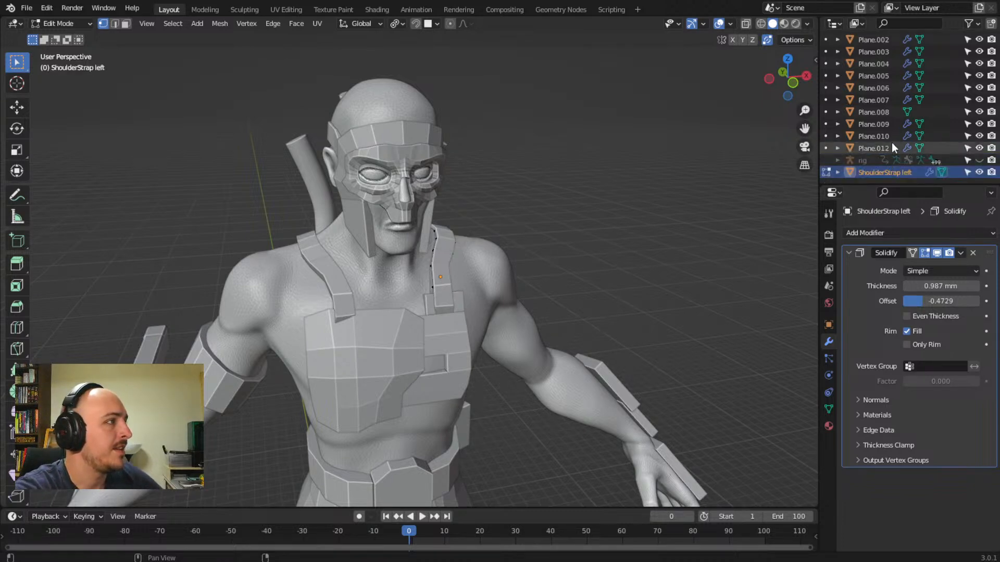
- Rename the object Plane.012 as "ShoulderStrap right"
left_click(883, 146)
double_click(884, 146)
type("Shoulder")
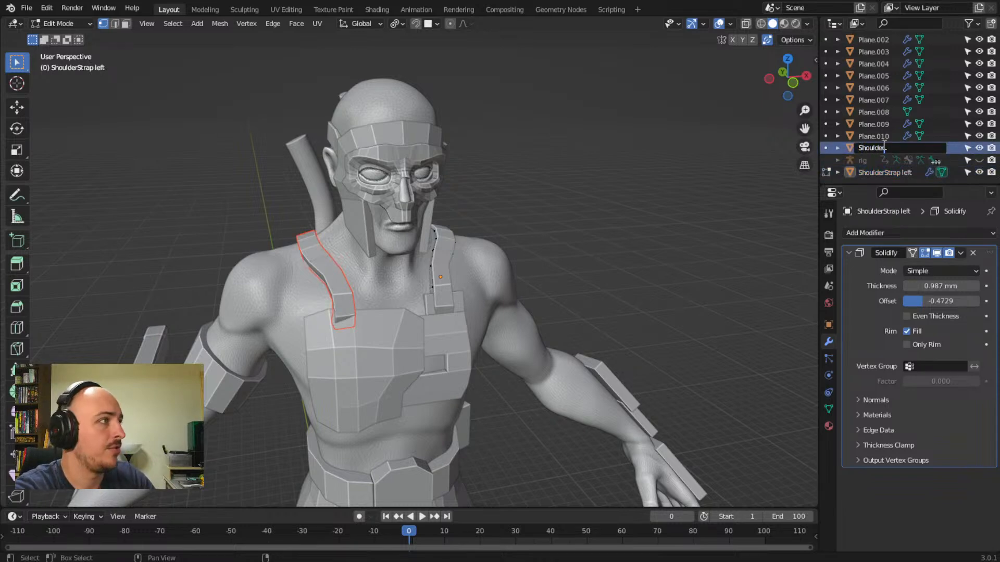
type("Strap")
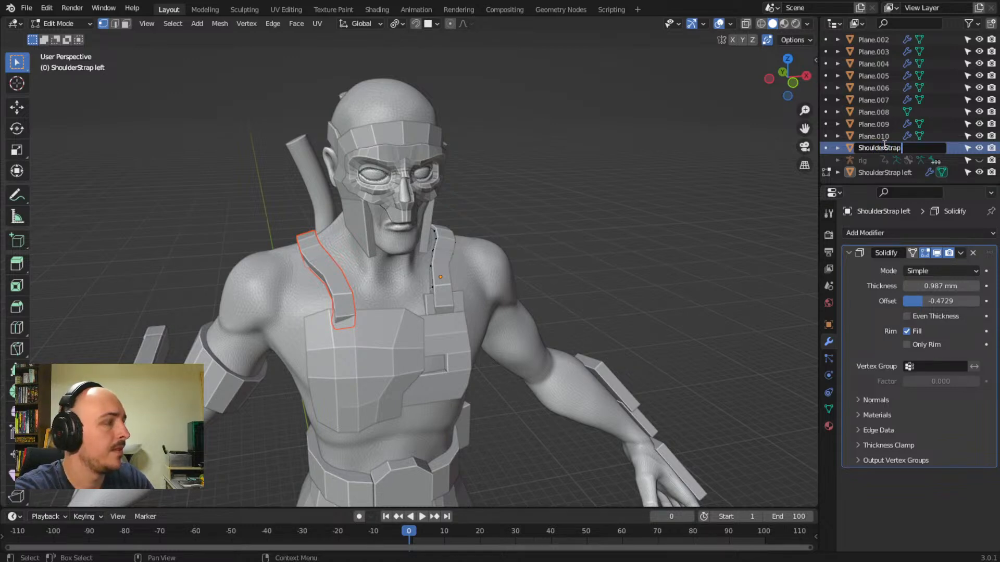
type(" right")
key("Return")
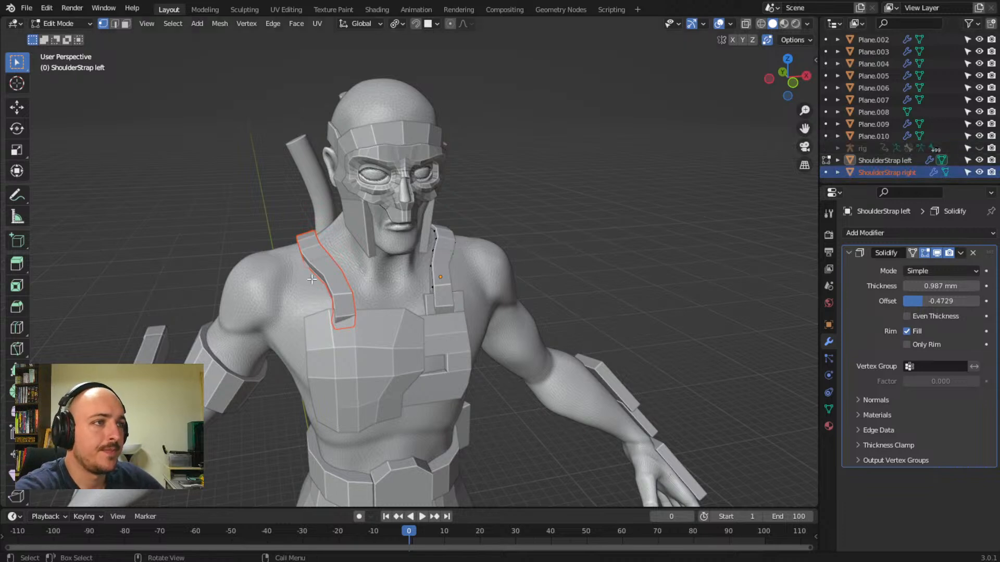
- Enter Edit Mode on ShoulderStrap right and move its front outer-edge vertices against the body, tucking the end behind the chest plate
key("Tab")
left_click(340, 289)
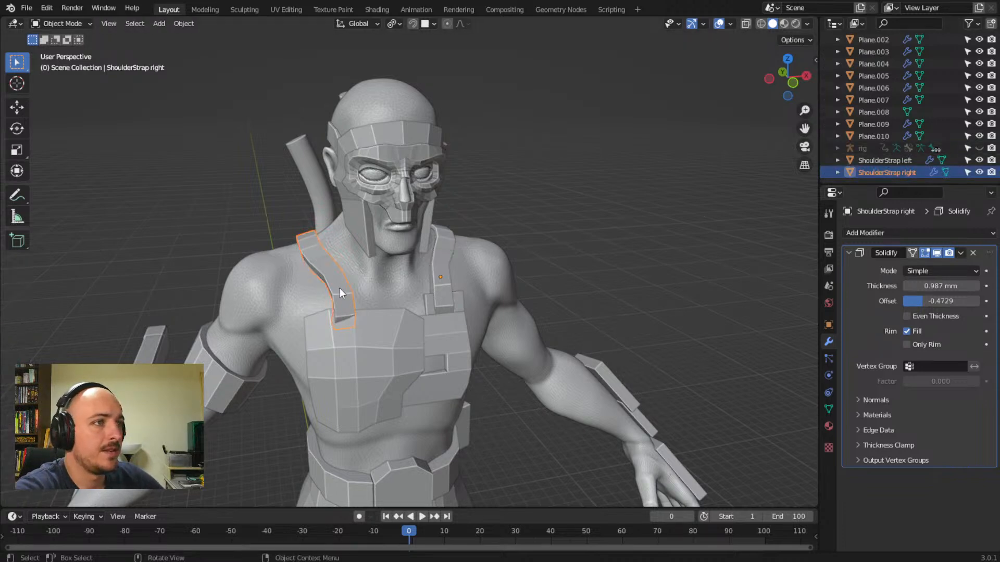
middle_click_drag(439, 280, 356, 324)
key("Tab")
scroll(423, 315, "up", 4)
key("g")
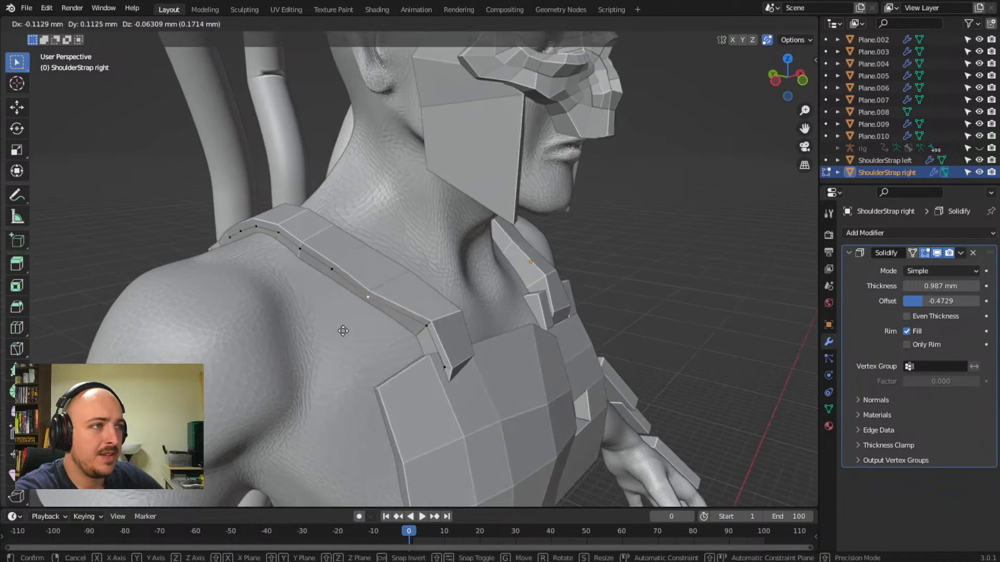
left_click(405, 324)
key("g")
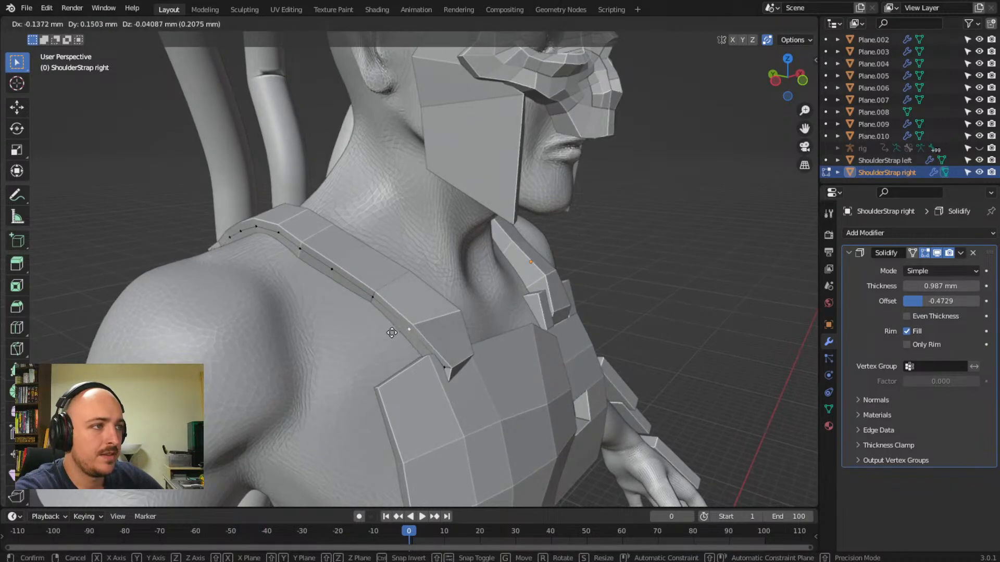
left_click(385, 330)
left_click(443, 367)
key("g")
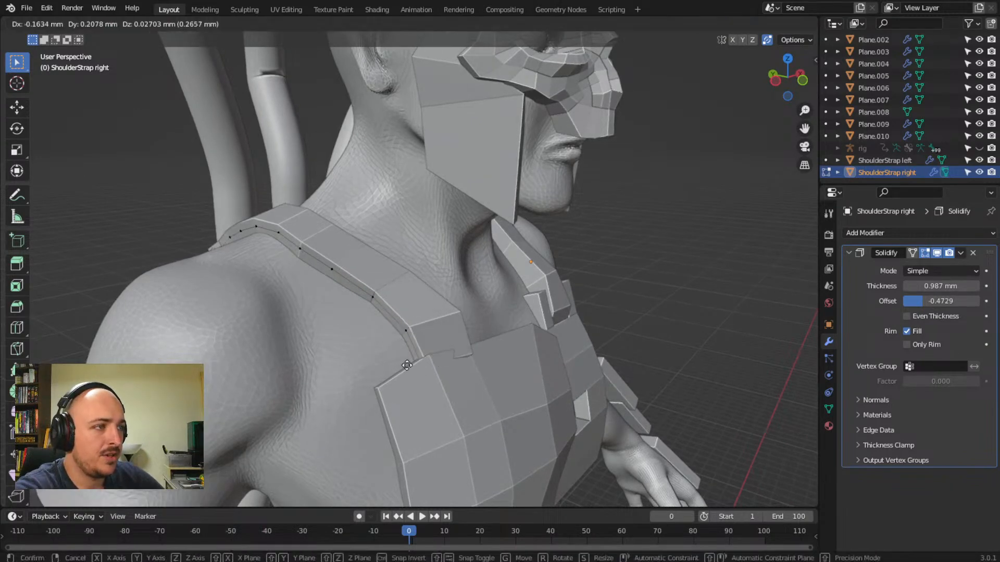
left_click(407, 366)
- Move the right strap's front inner-edge vertices closer to the chest so that side also tucks behind the chest plate
middle_click_drag(419, 372, 384, 378)
key("g")
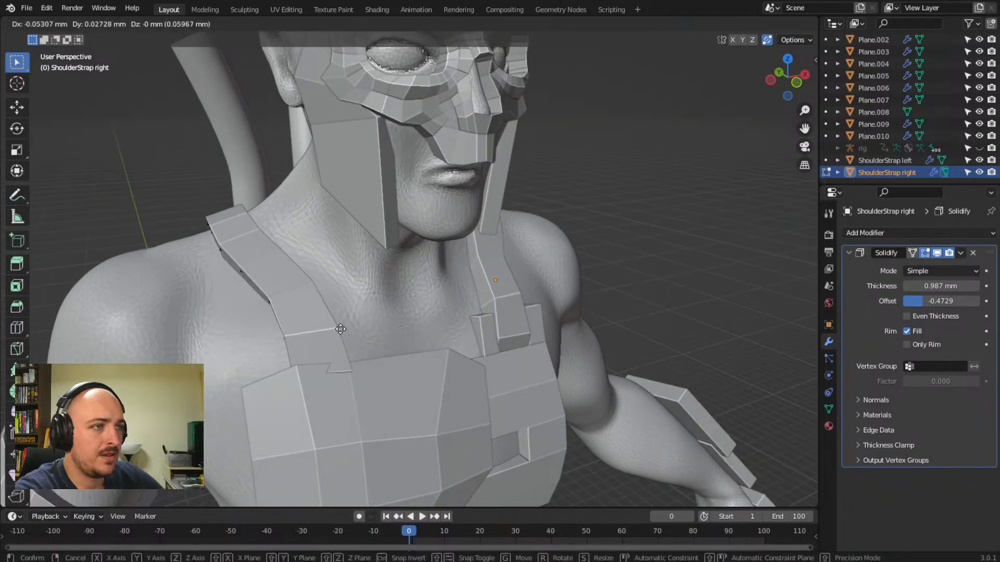
left_click(338, 328)
key("g")
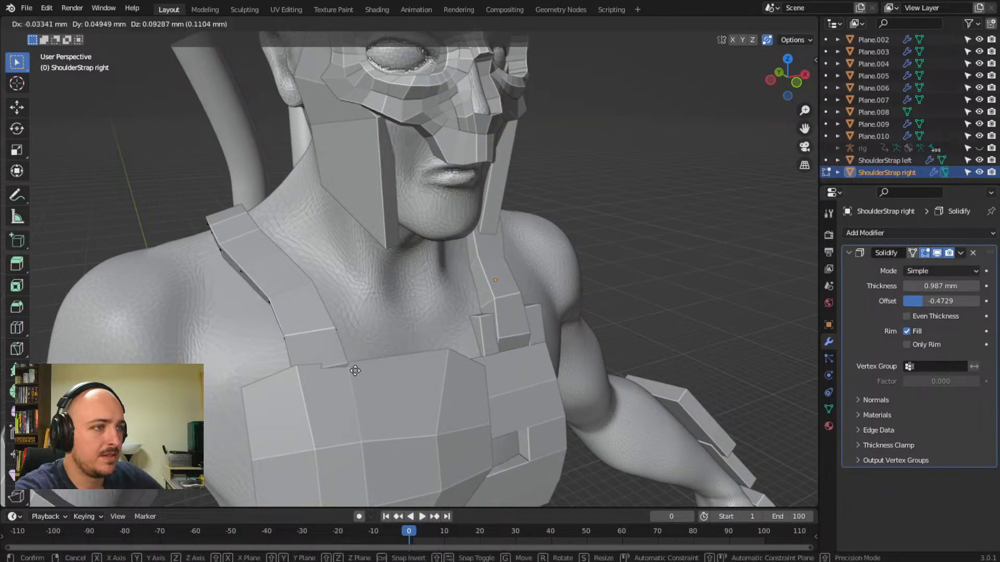
left_click(355, 371)
middle_click_drag(355, 370, 261, 371)
key("g")
left_click(266, 379)
key("g")
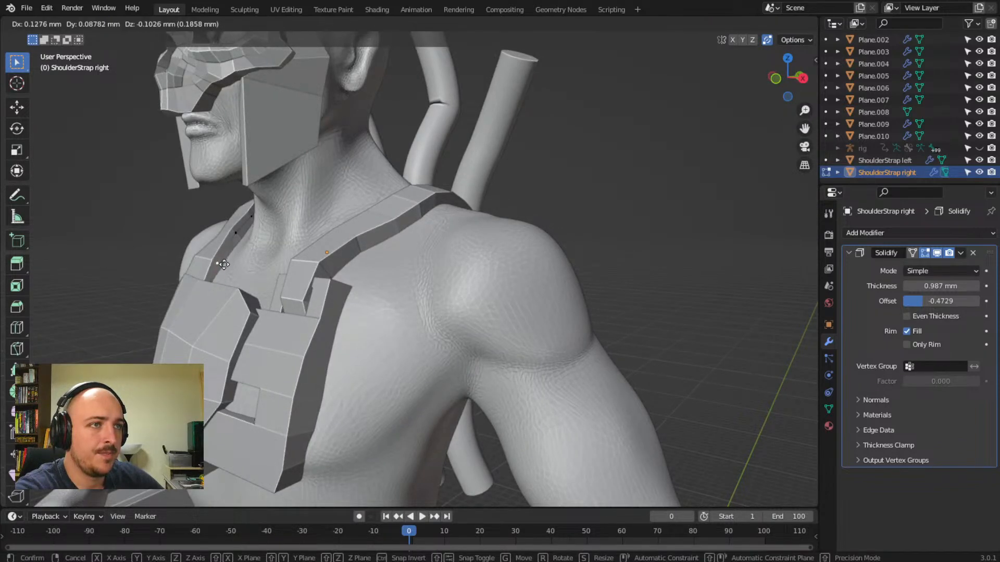
left_click(215, 254)
middle_click_drag(215, 253, 313, 295)
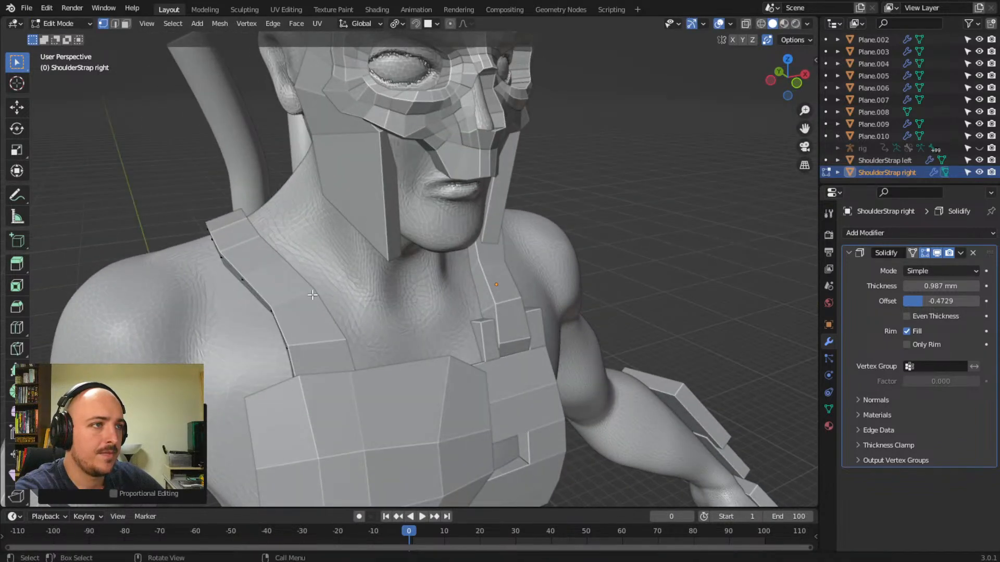
- Fine-tune the right strap's vertices over the front of the shoulder so the strap follows the body's curve
scroll(274, 312, "down", 5)
key("g")
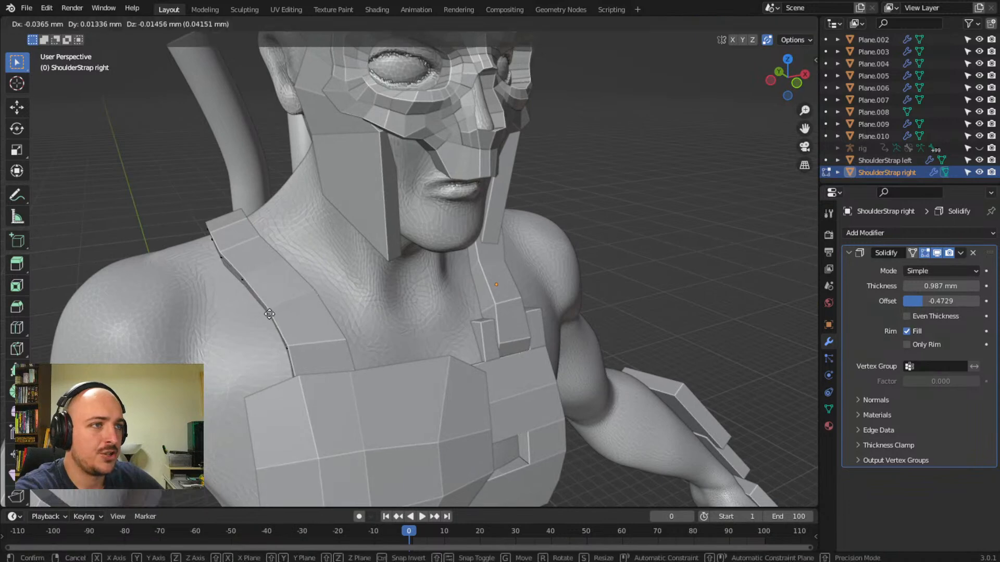
left_click(269, 314)
scroll(329, 324, "down", 2)
middle_click_drag(328, 323, 446, 286)
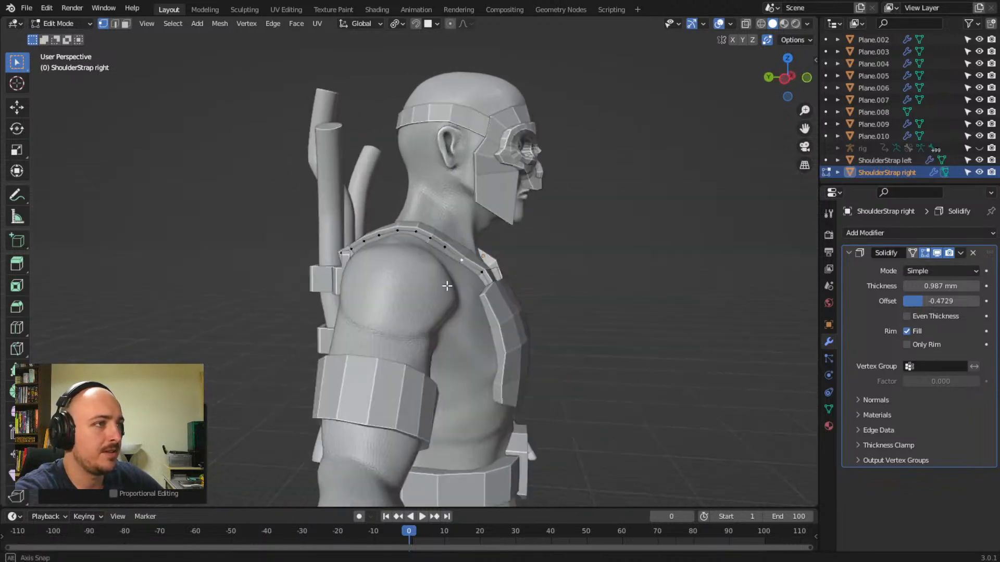
key("g")
left_click(481, 285)
- Adjust the right strap's inner-edge vertices above the chest plate to even out the strap's width and line
middle_click_drag(481, 284, 376, 322)
key("g")
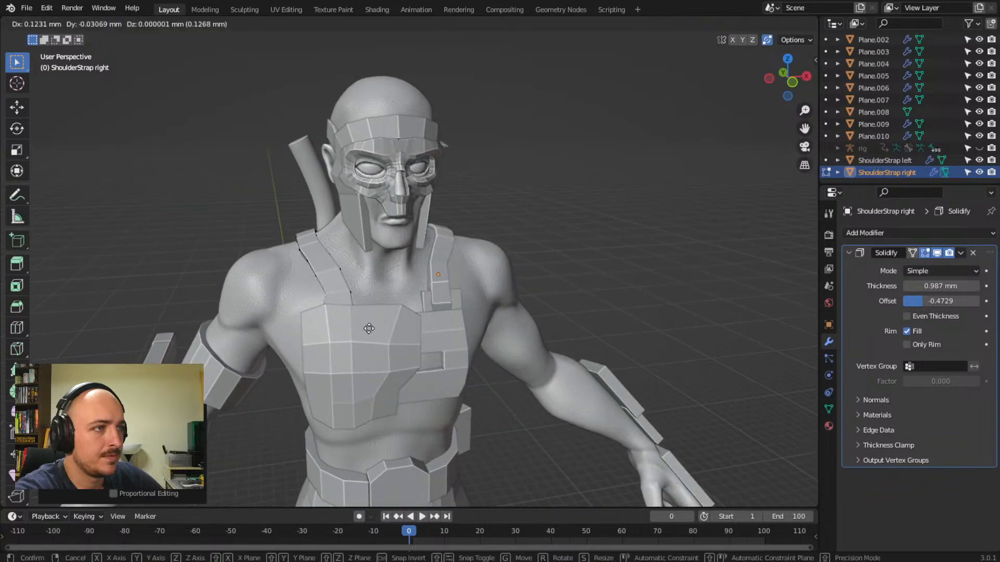
left_click(364, 329)
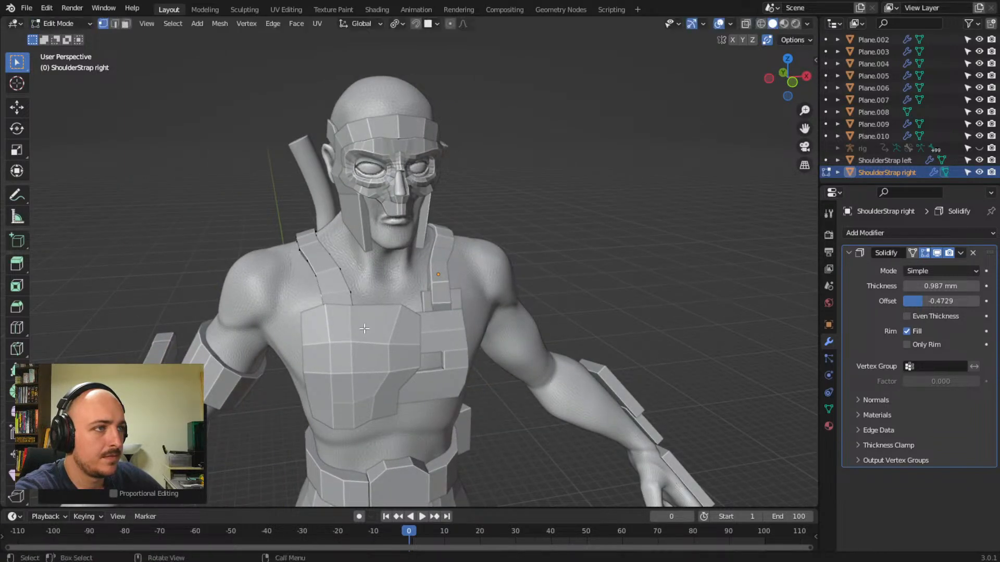
key("g")
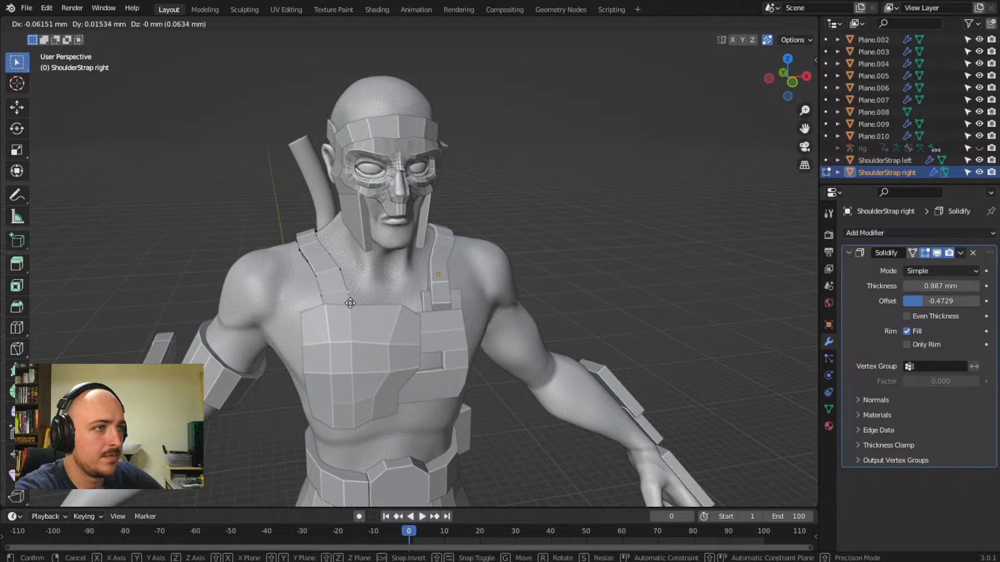
left_click(334, 259)
left_click(337, 269)
key("g")
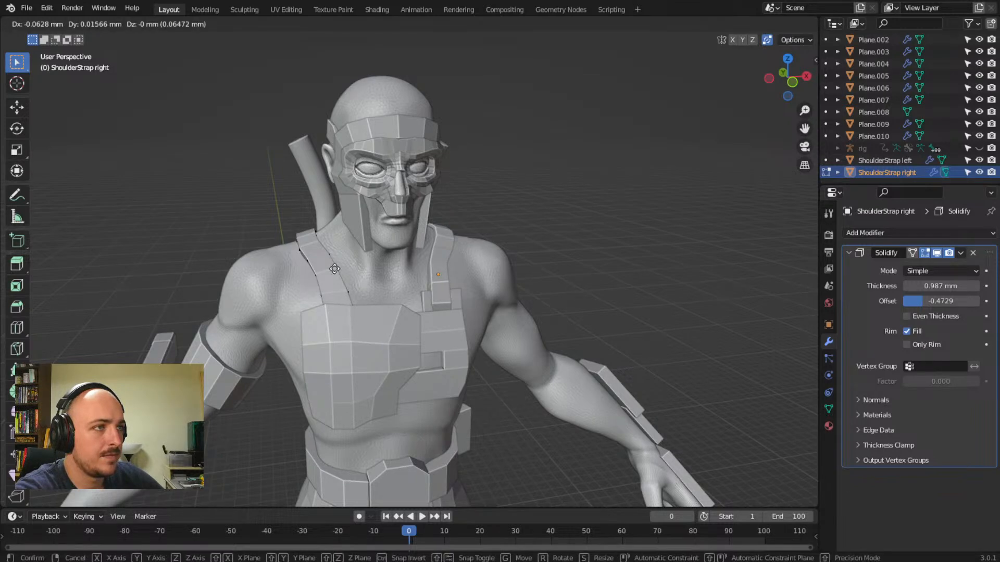
left_click(338, 269)
key("g")
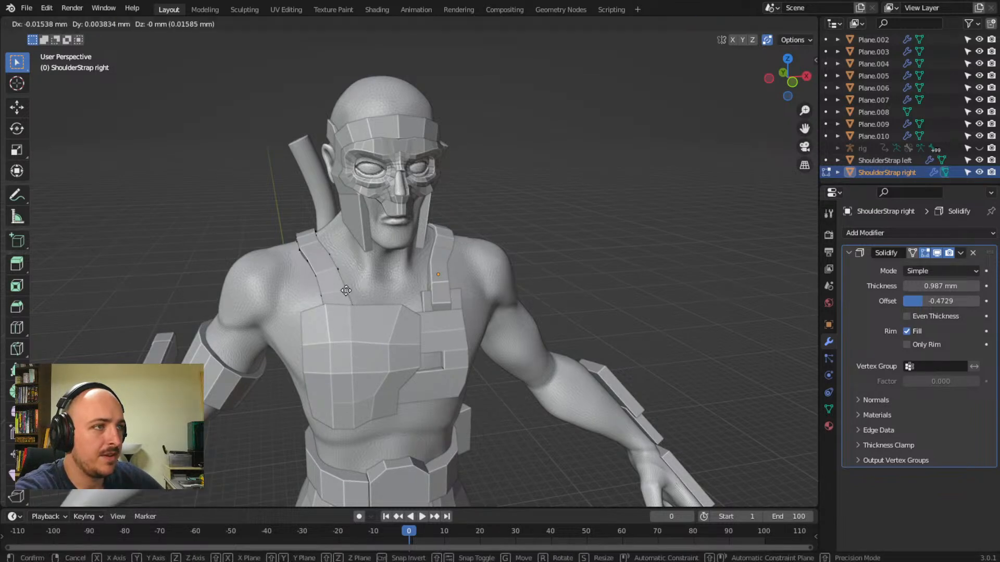
left_click(344, 291)
key("g")
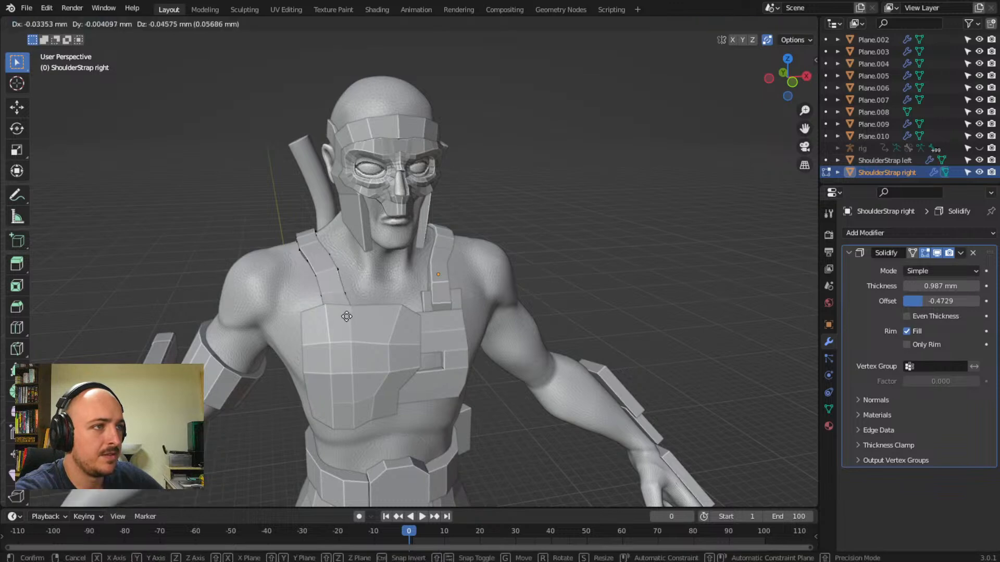
left_click(359, 318)
- Reposition the right strap's lower front vertices where it meets the top edge of the chest plate
middle_click_drag(359, 317, 463, 327)
key("g")
left_click(462, 327)
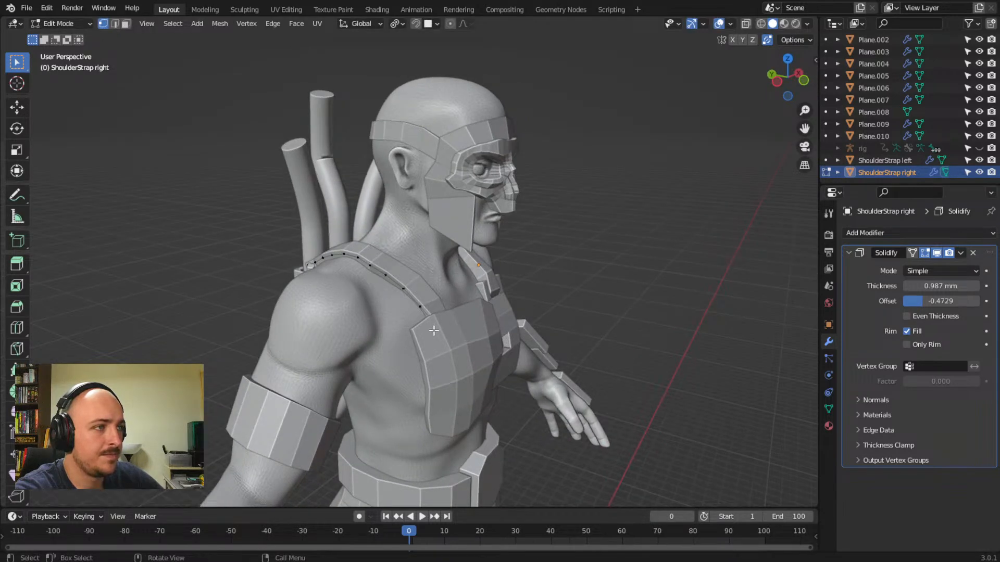
key("g")
left_click(437, 339)
middle_click_drag(437, 340, 377, 317)
key("g")
left_click(351, 348)
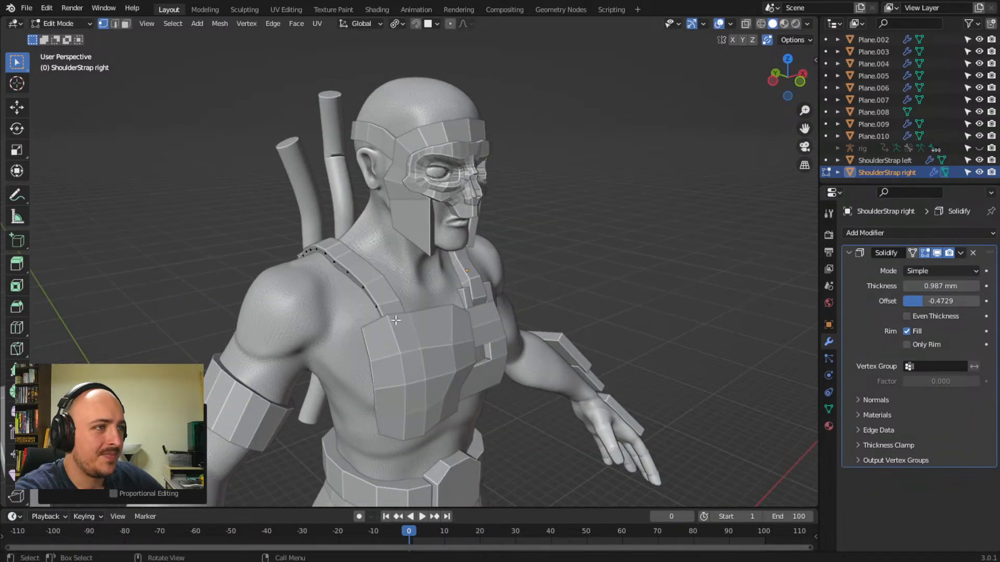
- Turn on X-Ray display and examine the right strap's vertices through the chest plate
middle_click_drag(447, 339, 489, 311)
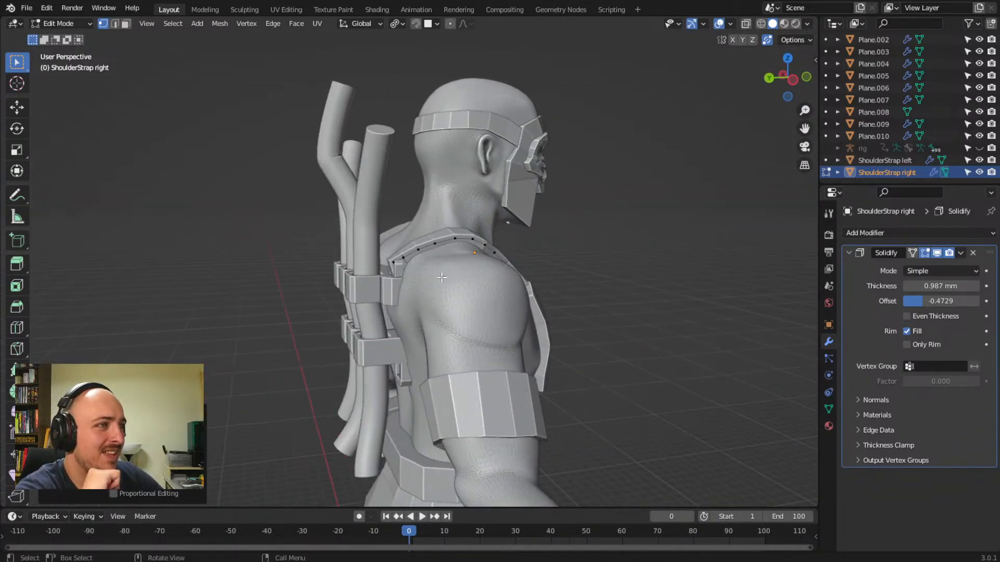
middle_click_drag(554, 410, 435, 287)
left_click(747, 22)
left_click(748, 21)
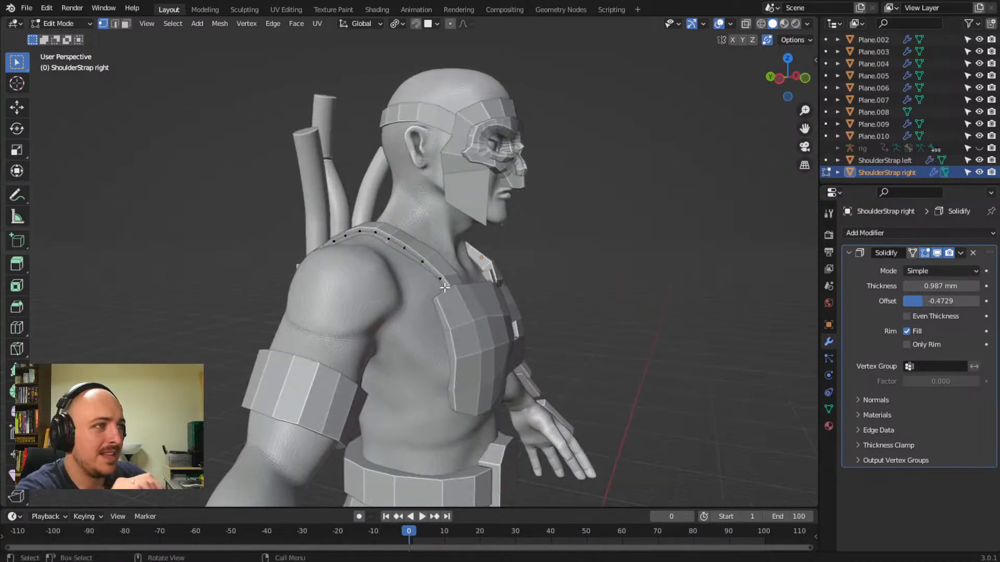
left_click(747, 25)
middle_click_drag(468, 320, 368, 326)
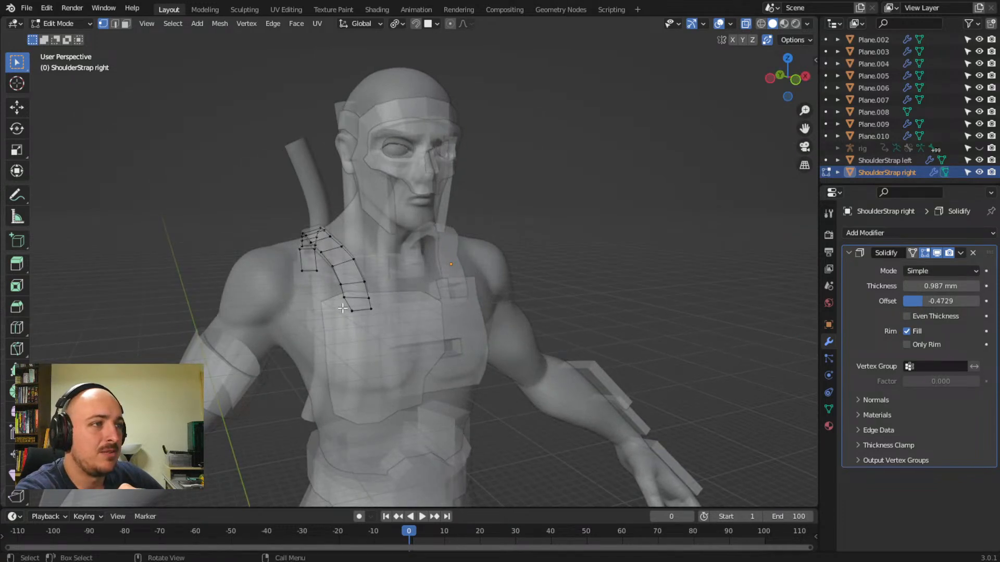
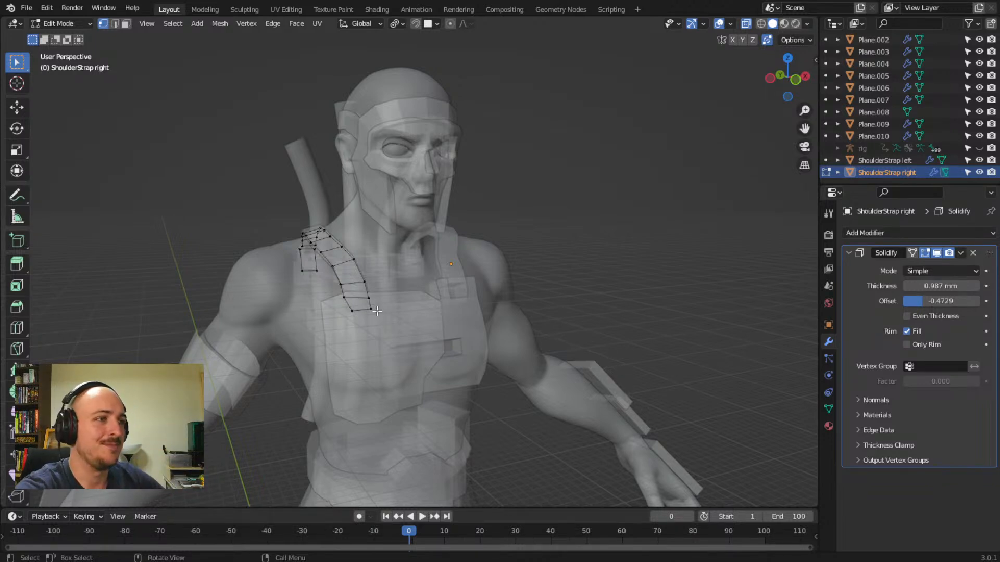
mouse_move(418, 317)
middle_mouse_down()
mouse_move(493, 324)
mouse_move(431, 314)
middle_mouse_up()
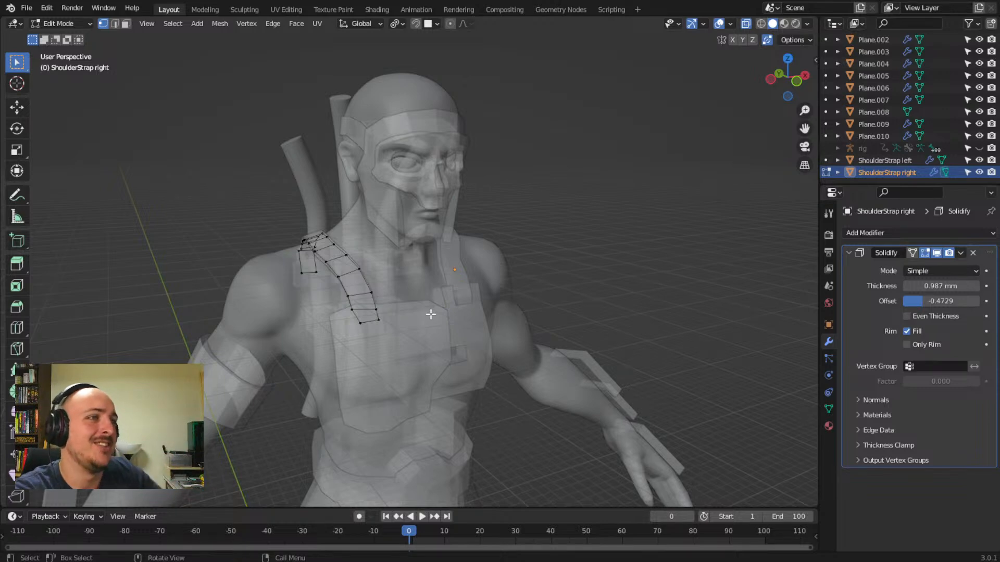
- Finish editing the right strap, turn off X-Ray display and deselect the strap
middle_click_drag(491, 286, 531, 245)
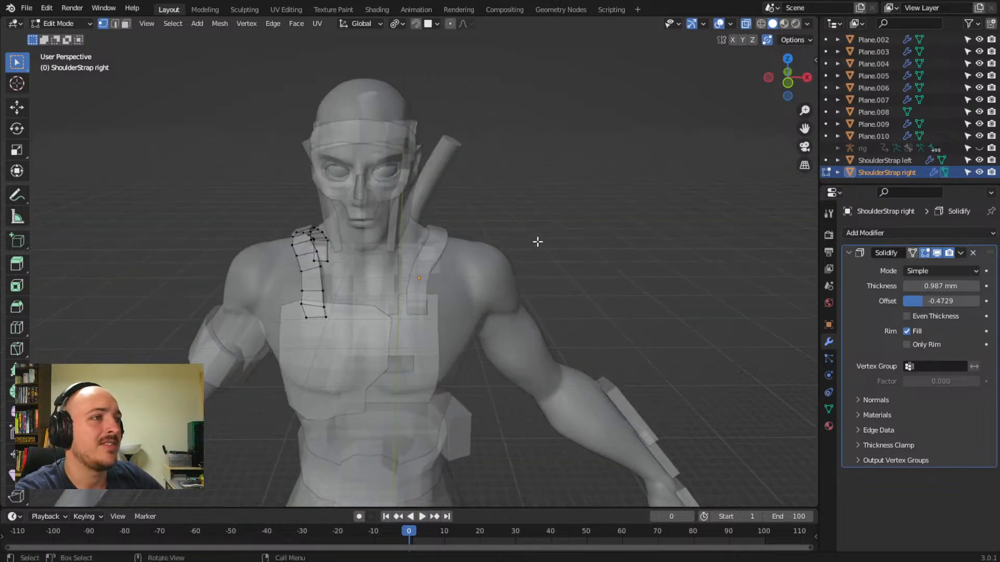
key("Tab")
left_click(747, 25)
mouse_move(592, 190)
middle_mouse_down()
mouse_move(589, 157)
mouse_move(525, 184)
mouse_move(378, 201)
mouse_move(258, 195)
mouse_move(311, 169)
mouse_move(335, 191)
mouse_move(353, 137)
mouse_move(410, 152)
mouse_move(376, 166)
mouse_move(297, 146)
mouse_move(558, 163)
mouse_move(549, 174)
middle_mouse_up()
left_click(501, 223)
- Examine the whole miniature from the front and side to judge the finished shoulder straps and remaining armour
middle_click_drag(502, 223, 457, 301)
scroll(514, 263, "down", 4)
scroll(492, 233, "down", 2)
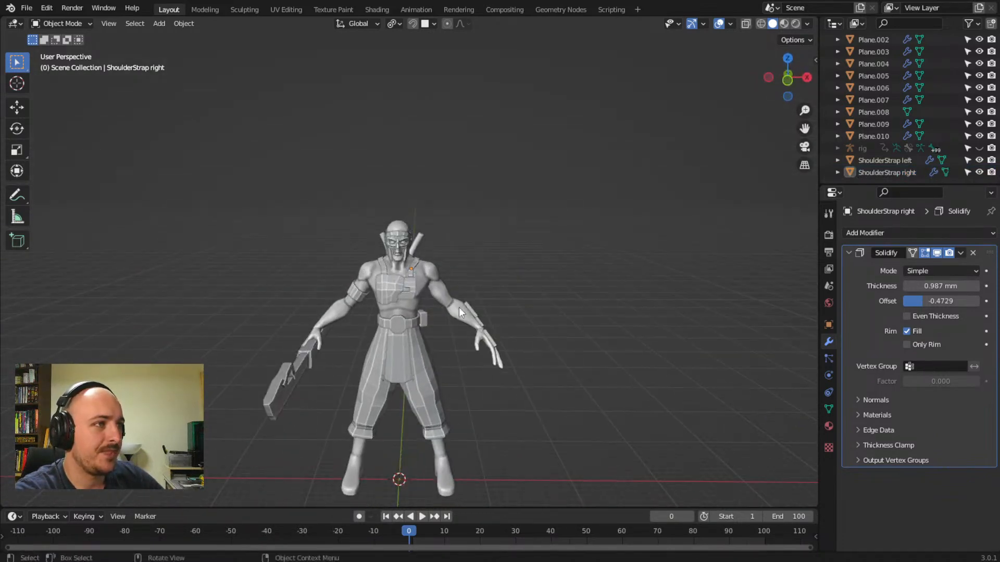
scroll(457, 301, "up", 3)
mouse_move(429, 334)
middle_mouse_down()
mouse_move(492, 322)
mouse_move(422, 320)
middle_mouse_up()
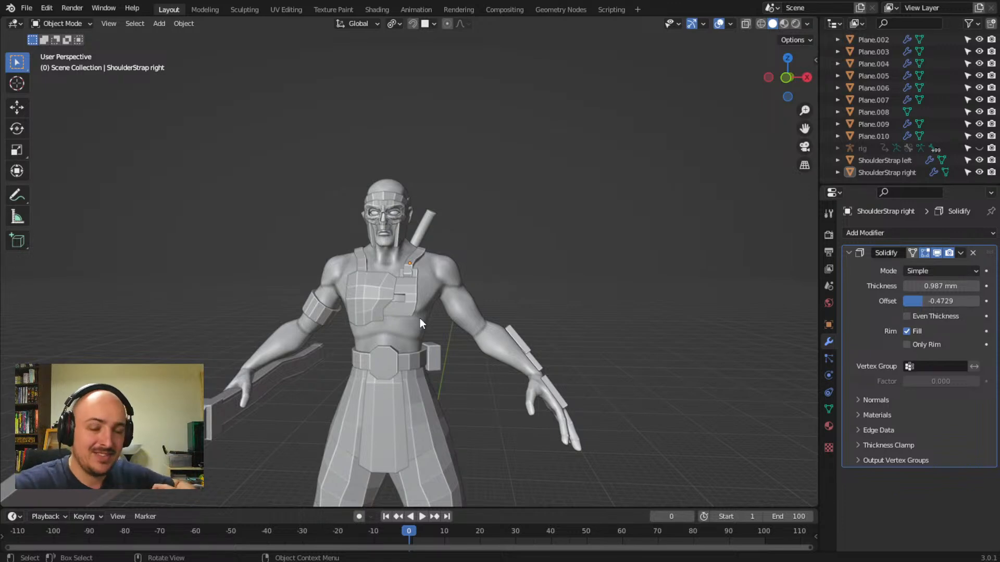
middle_click_drag(420, 318, 440, 352)
scroll(439, 352, "up", 3)
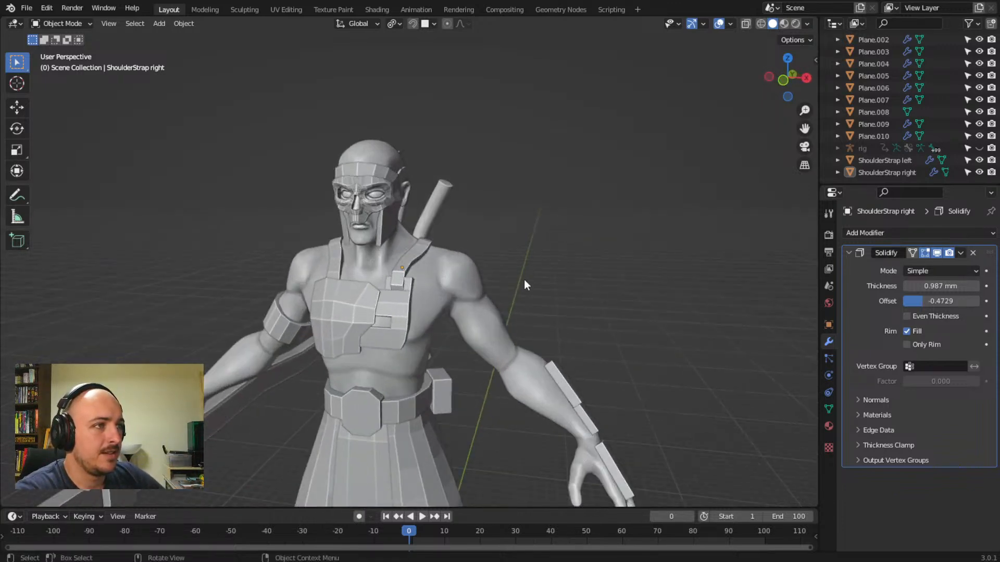
key("Tab")
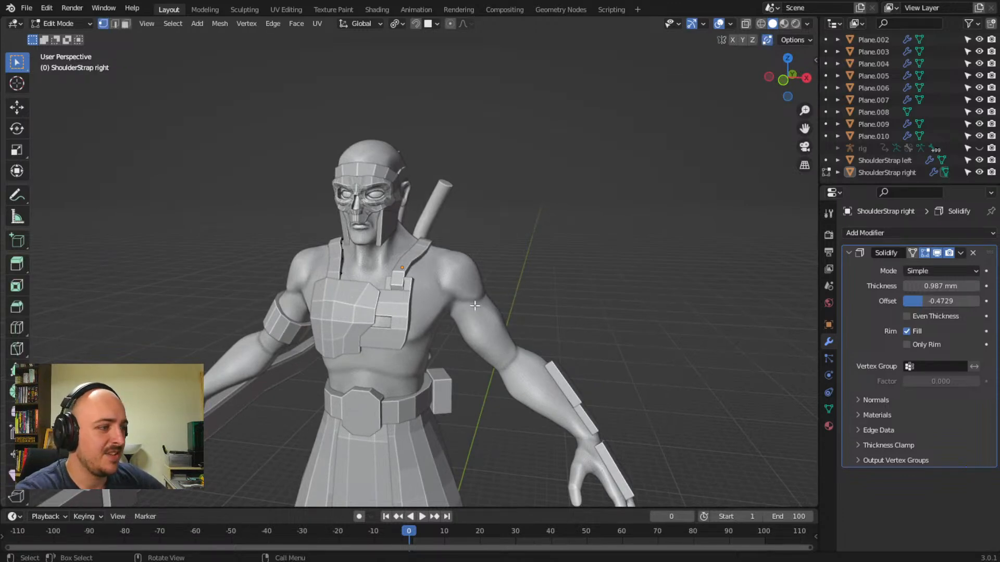
middle_click_drag(439, 366, 486, 328)
middle_click_drag(396, 352, 455, 381)
scroll(468, 416, "down", 4)
key("Tab")
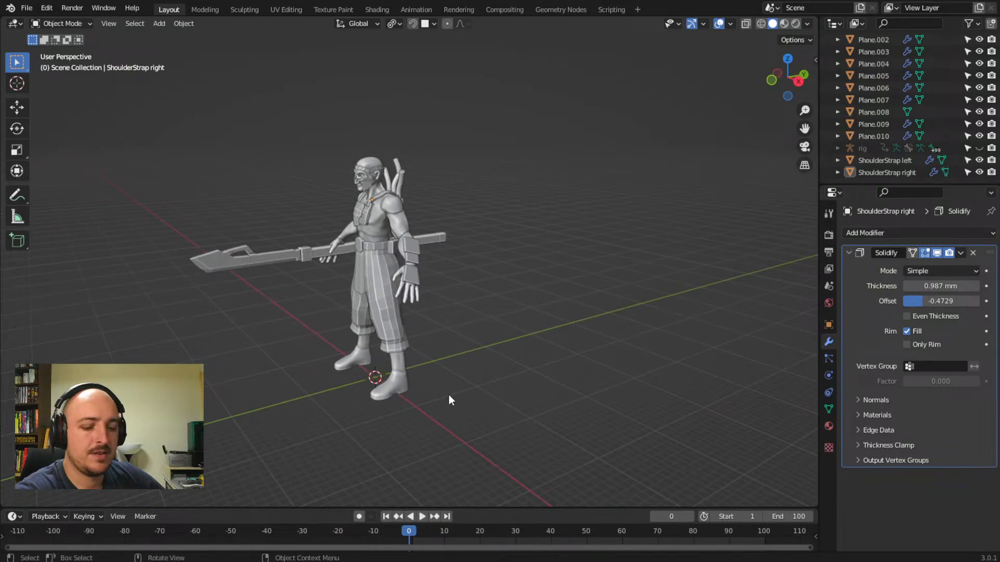
- Add a plane mesh and move it in front view up beside the left side of the figure's chest
key("shift+a")
mouse_move(455, 319)
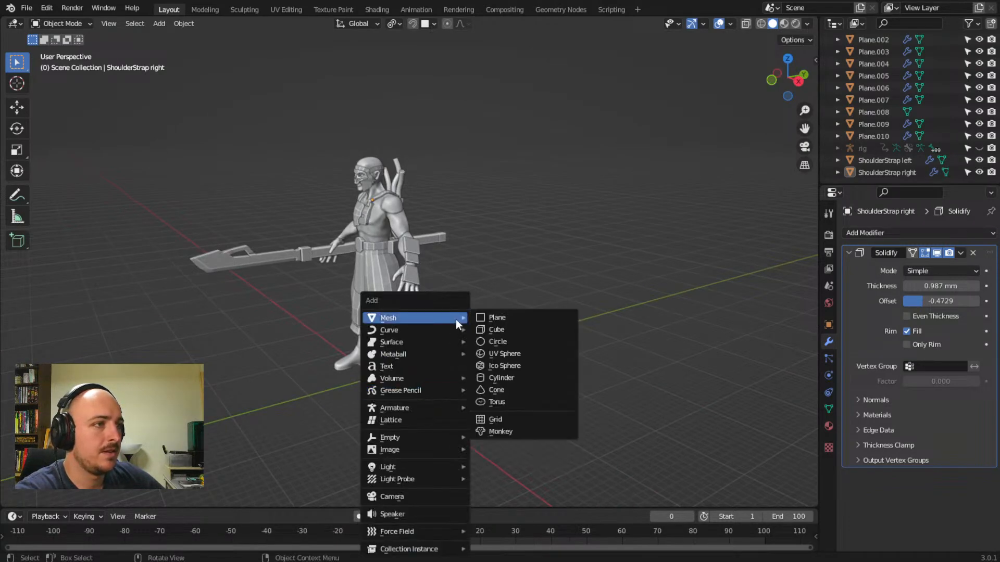
left_click(504, 318)
middle_click_drag(427, 445, 513, 425, "alt")
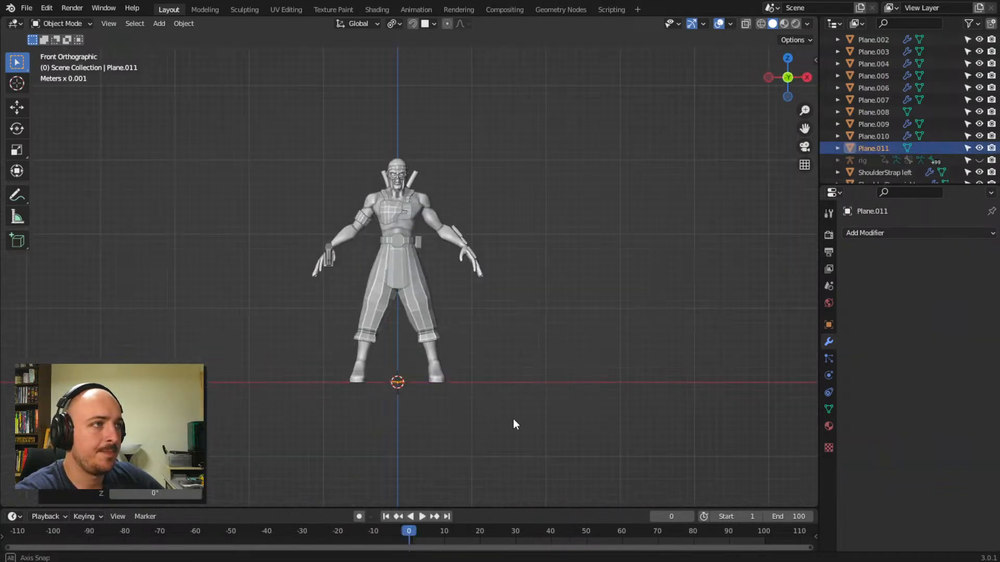
key("g")
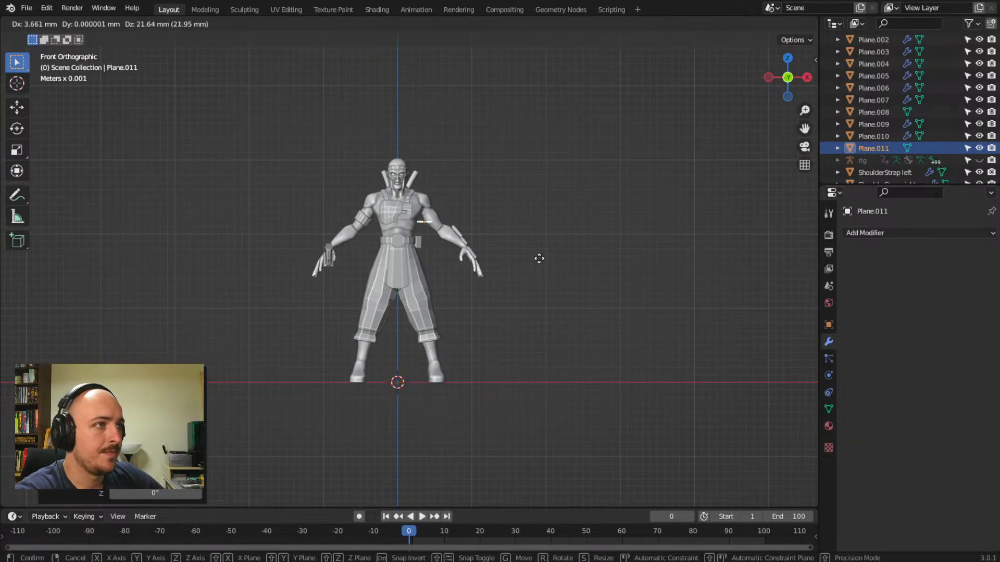
left_click(539, 259)
- Rotate the new plane -90 degrees in side view so it stands upright and move it toward the chest's front
middle_click_drag(551, 279, 417, 285)
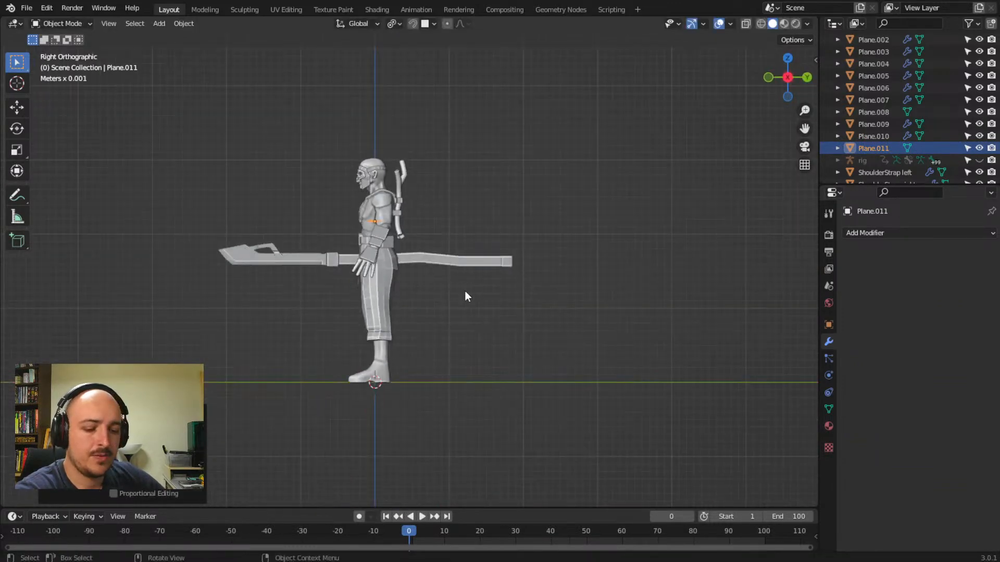
key("r")
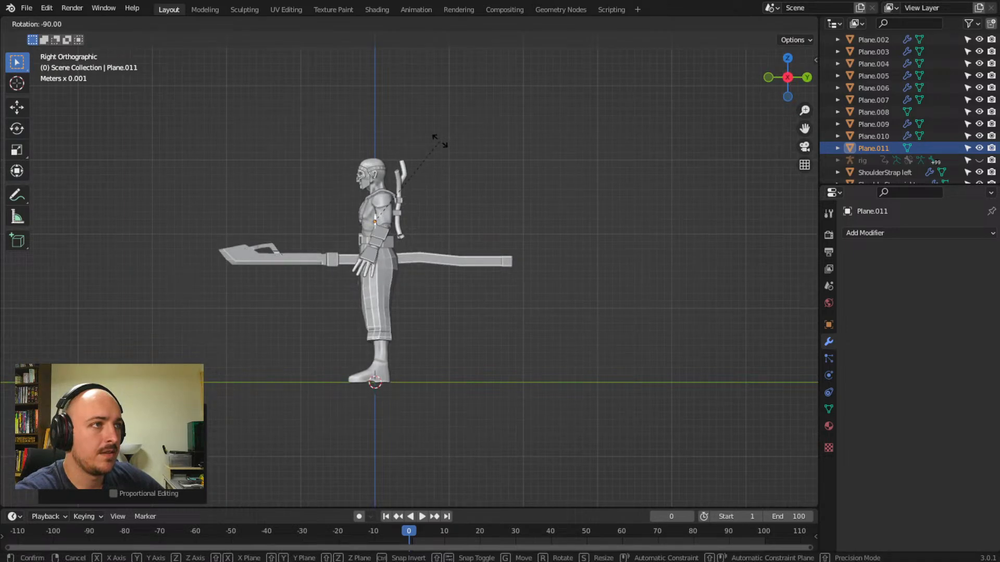
left_click(439, 141)
key("g")
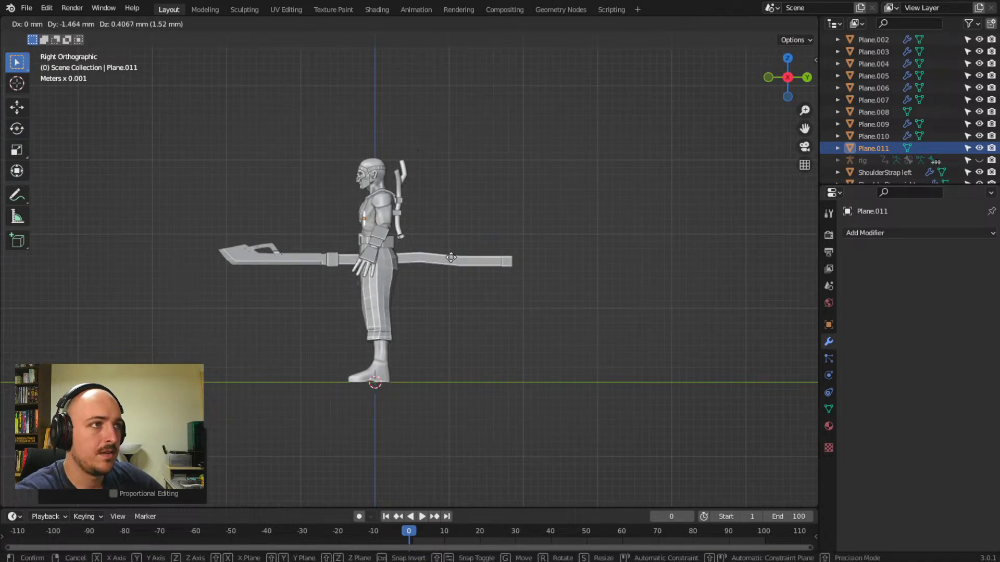
left_click(451, 257)
- Move the upright plane inward against the left side of the ribcage beside the chest plate
middle_click_drag(378, 306, 479, 335)
scroll(432, 312, "up", 6)
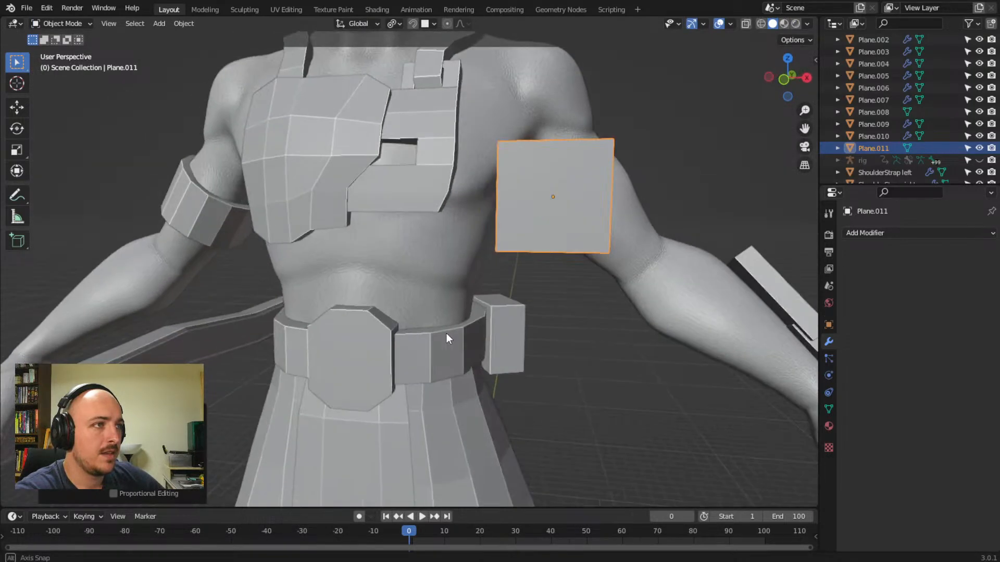
middle_click_drag(446, 333, 473, 299)
scroll(453, 323, "down", 5)
middle_click_drag(494, 263, 435, 333)
key("g")
left_click(459, 289)
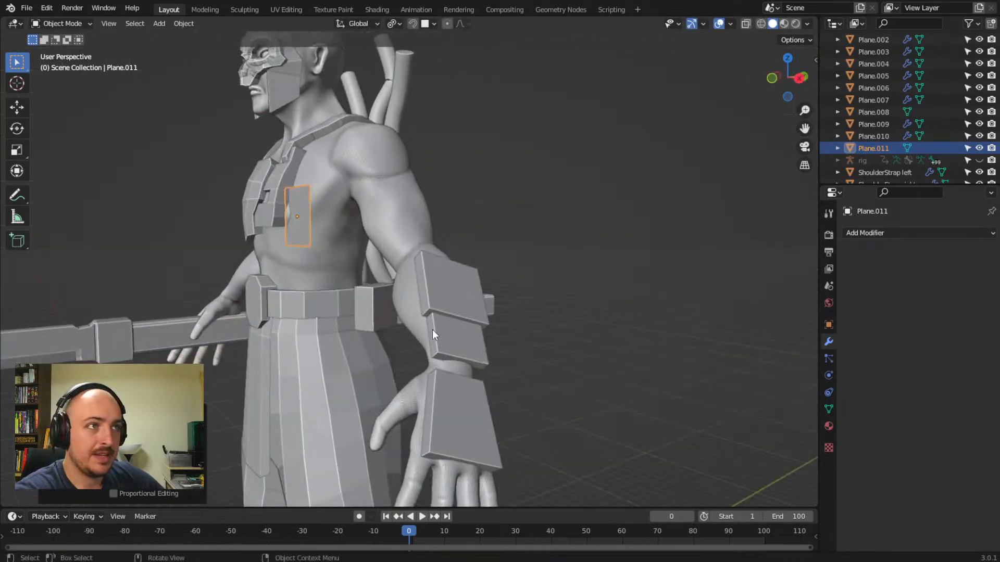
- Scale the plane down to less than half its size and move it closer to the chest plate's outer edge
key("s")
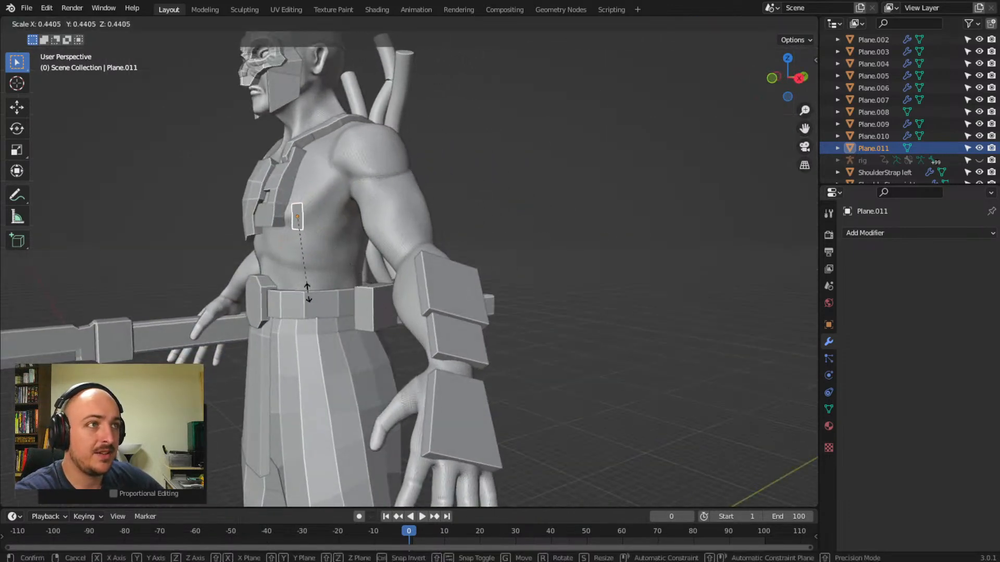
left_click(298, 301)
mouse_move(297, 301)
middle_mouse_down()
mouse_move(373, 309)
mouse_move(307, 305)
middle_mouse_up()
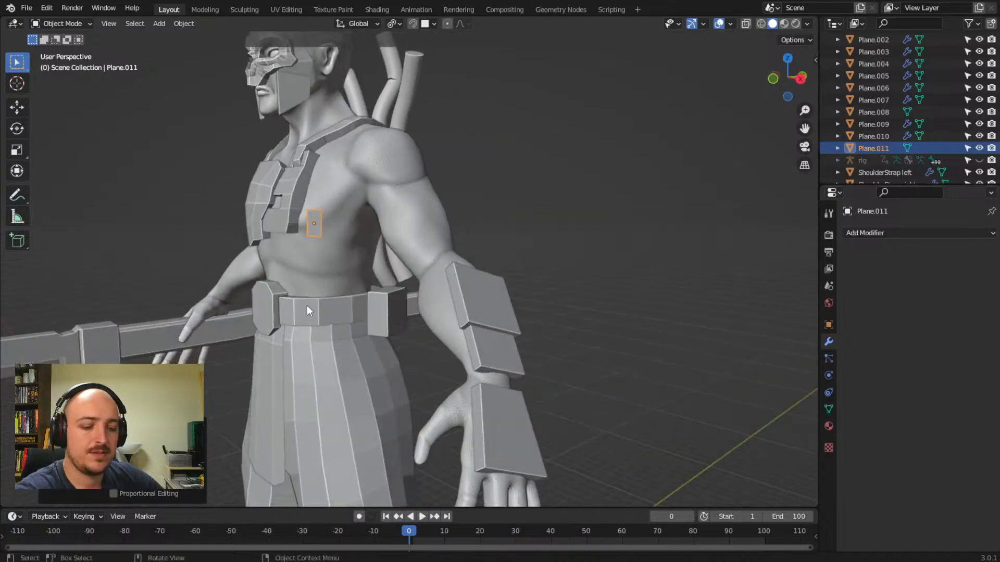
key("g")
left_click(291, 305)
- Position the small plane in front view over the lower outer corner of the chest plate
key("KP_1")
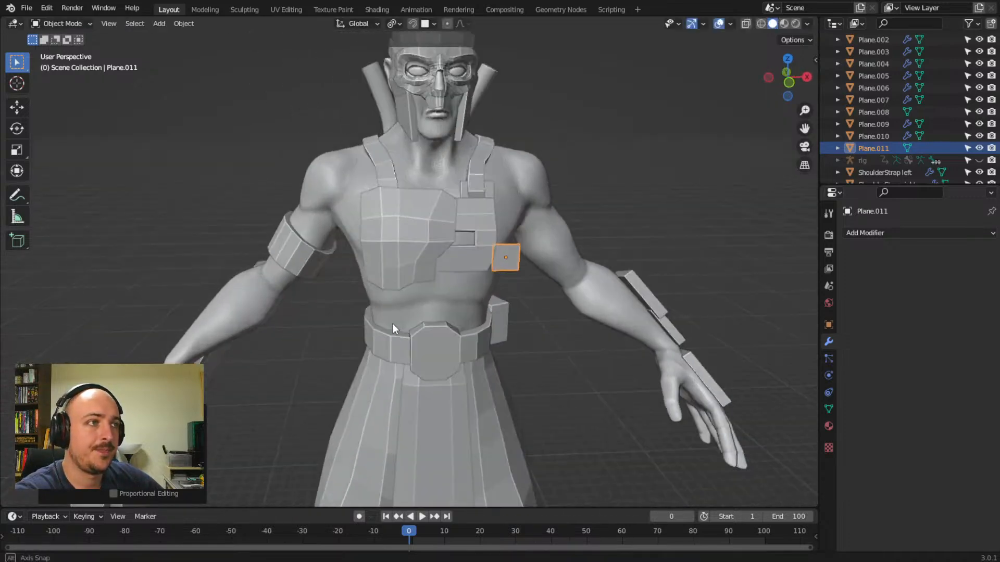
key("g")
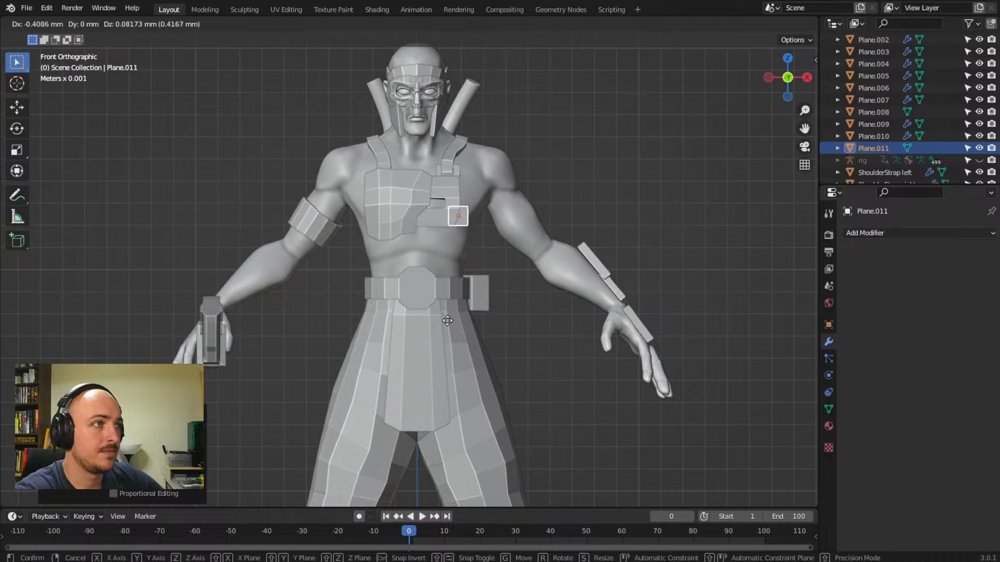
left_click(447, 320)
middle_click_drag(448, 320, 392, 315)
scroll(331, 244, "up", 4)
mouse_move(330, 243)
middle_mouse_down()
mouse_move(359, 253)
mouse_move(349, 248)
middle_mouse_up()
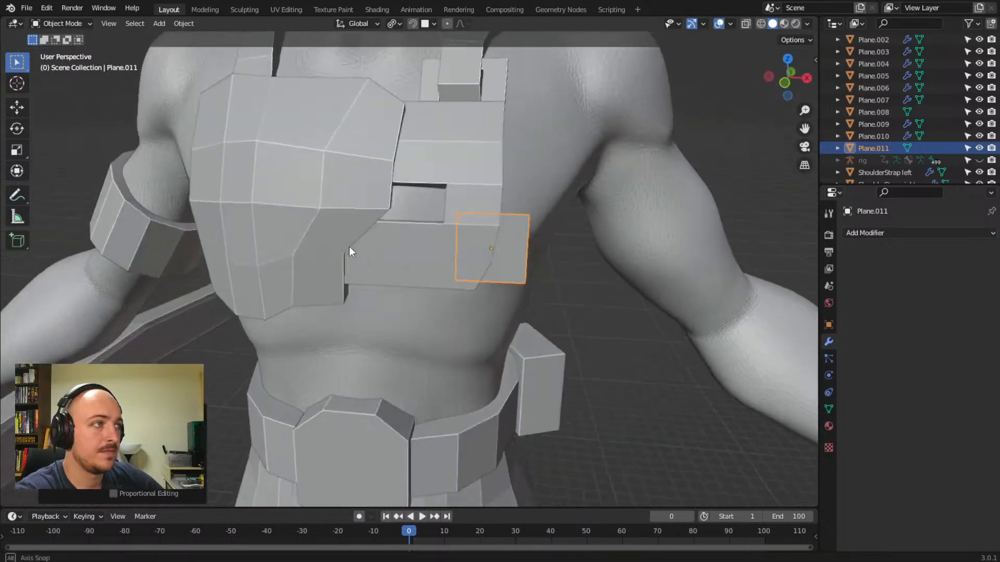
scroll(350, 242, "up", 2)
scroll(420, 239, "down", 3)
middle_click_drag(421, 237, 520, 176)
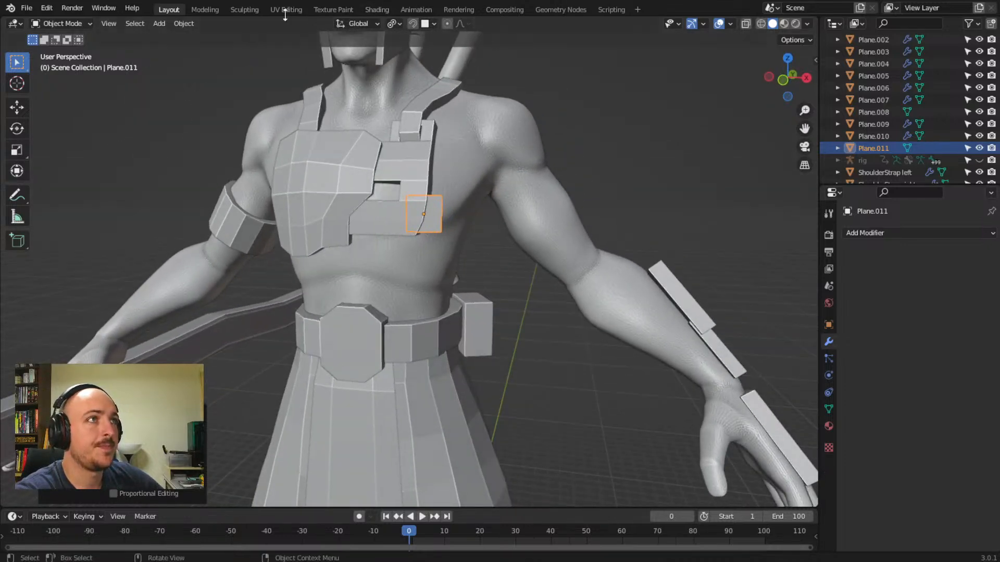
- Edit the plane with snapping enabled and place its outer upper and lower vertices on the body beside the chest plate
key("Tab")
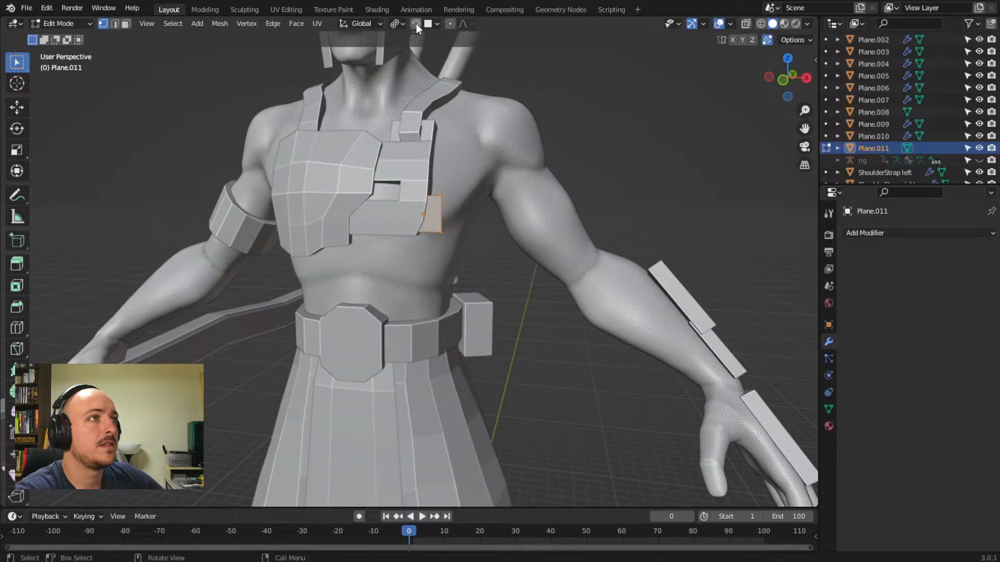
middle_click_drag(436, 237, 394, 274)
scroll(375, 274, "up", 4)
key("g")
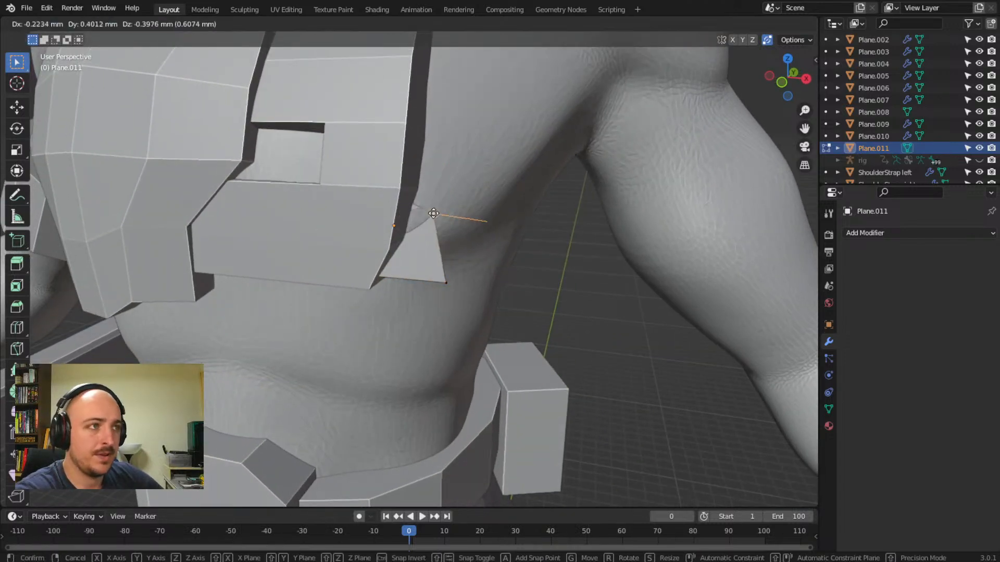
left_click(440, 274)
left_click(445, 282)
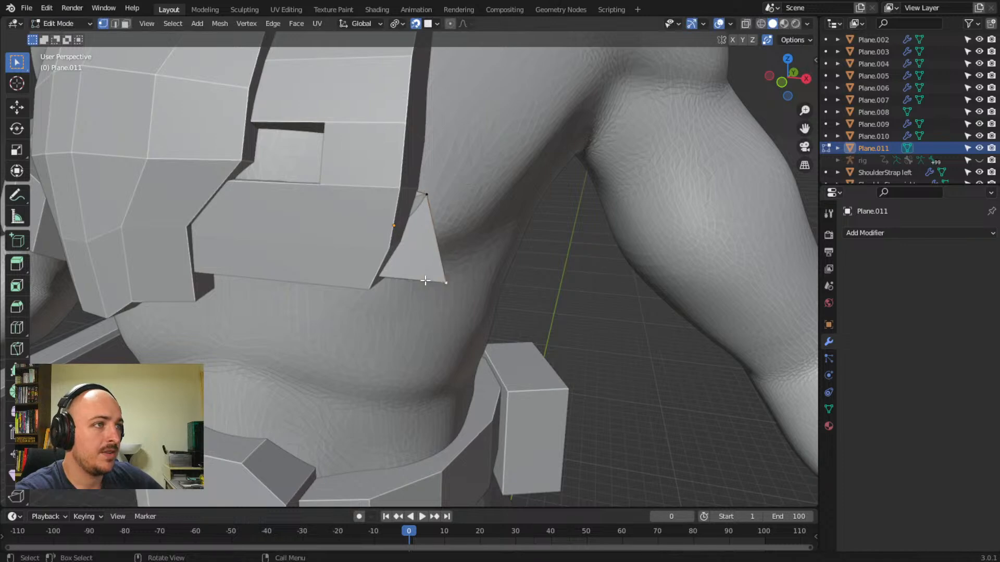
key("g")
left_click(407, 276)
- Extrude the plane's outer edge around the left ribs below the armpit, snapped to the body surface
middle_click_drag(443, 283, 447, 278)
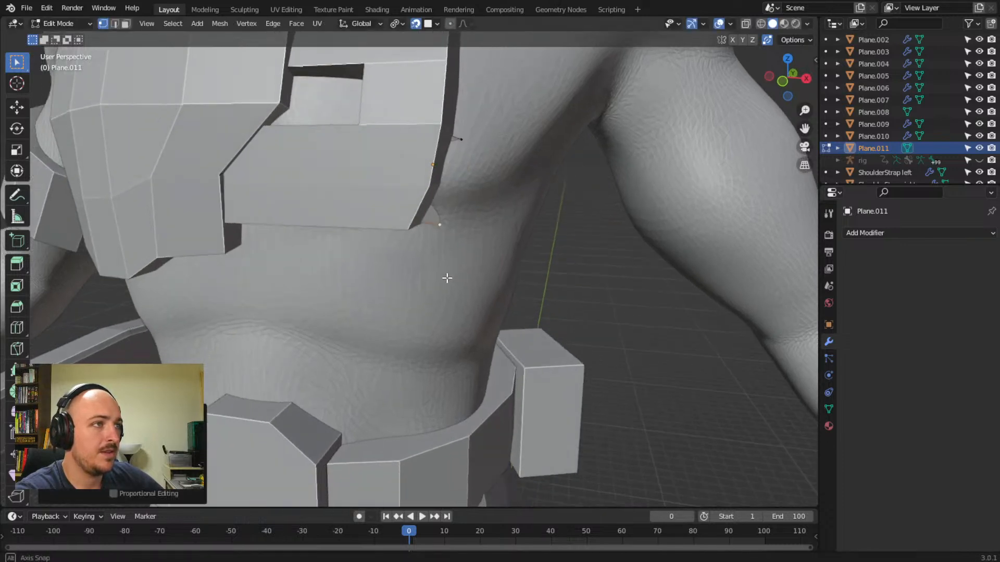
left_click(476, 144, "shift")
middle_click_drag(503, 210, 208, 177)
key("g")
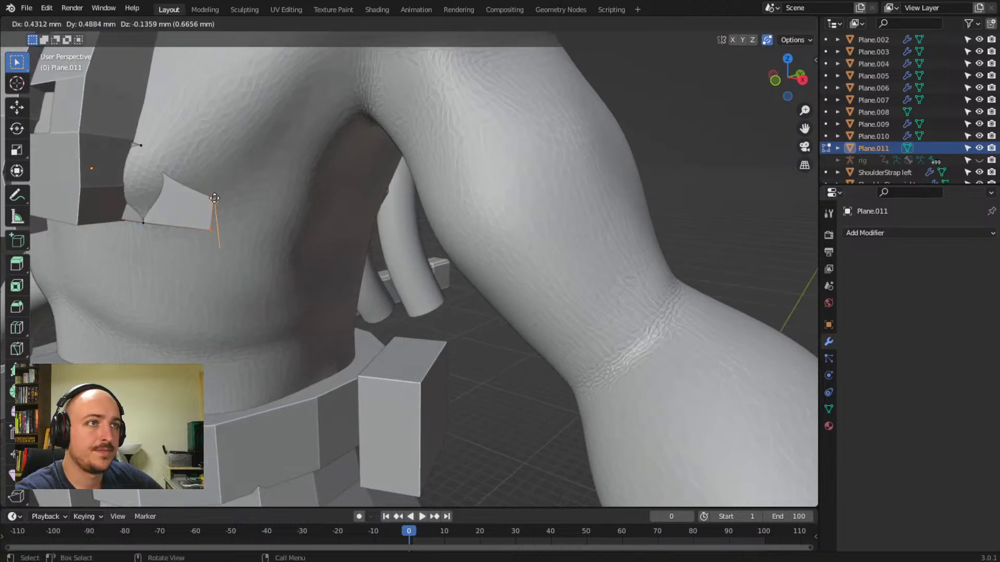
left_click(214, 198)
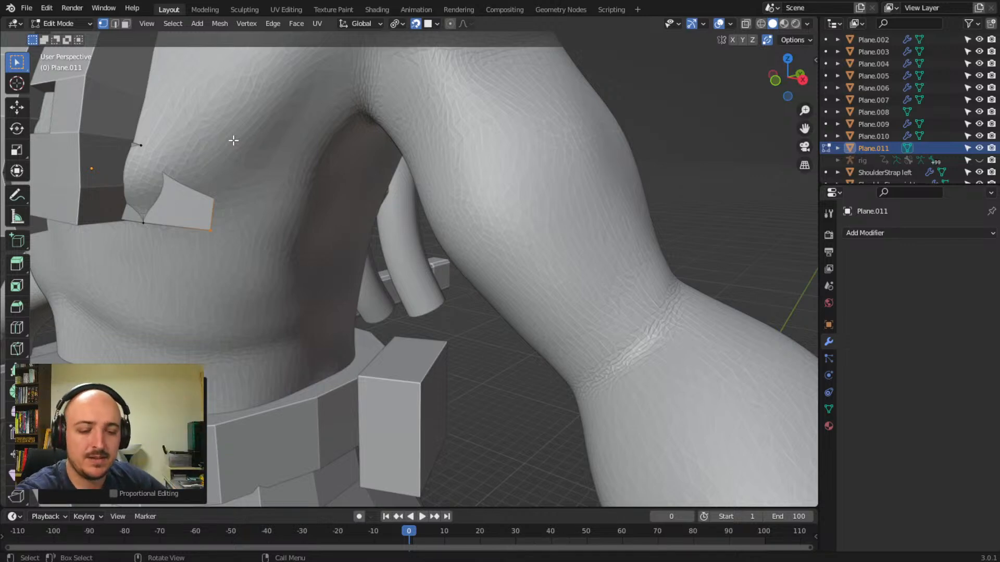
- Discard a trial extrusion of the side strap's end edge and turn on X-Ray display
key("e")
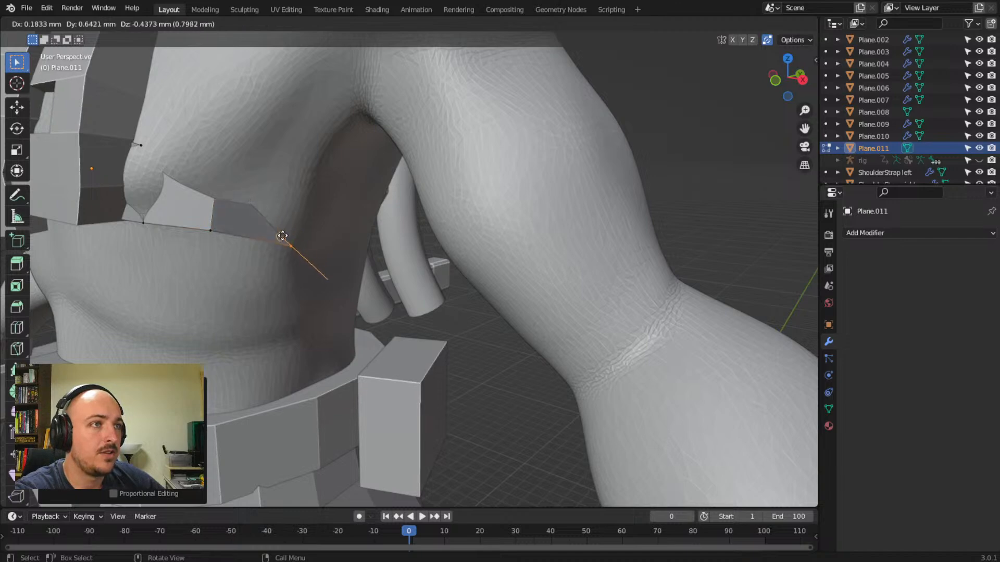
right_click(245, 231)
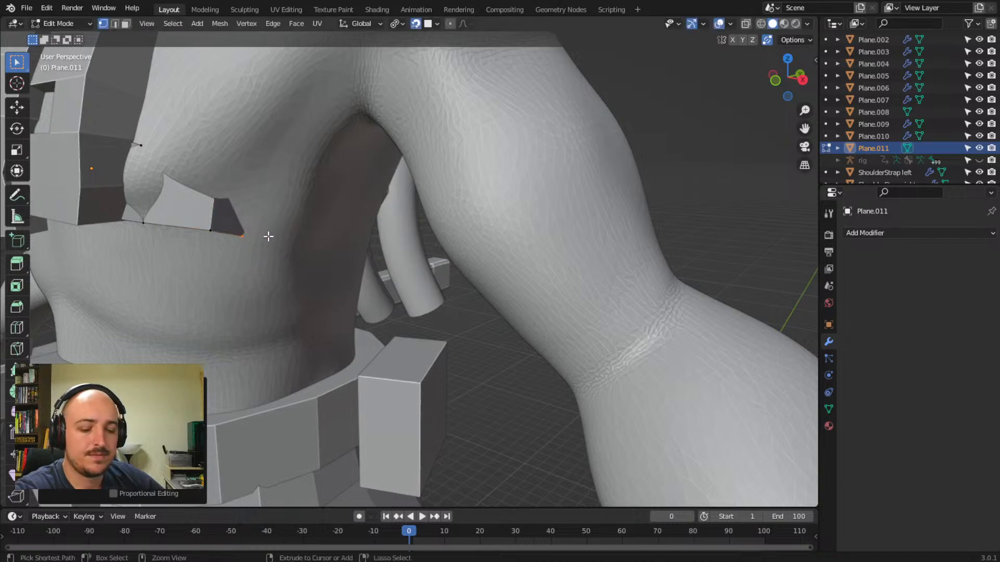
left_click(745, 24)
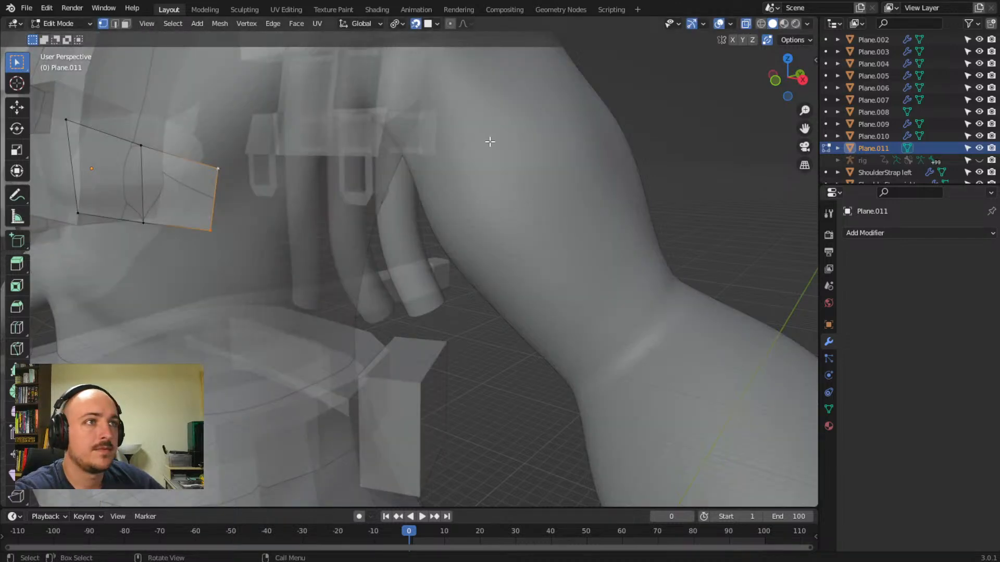
middle_click_drag(268, 202, 269, 200)
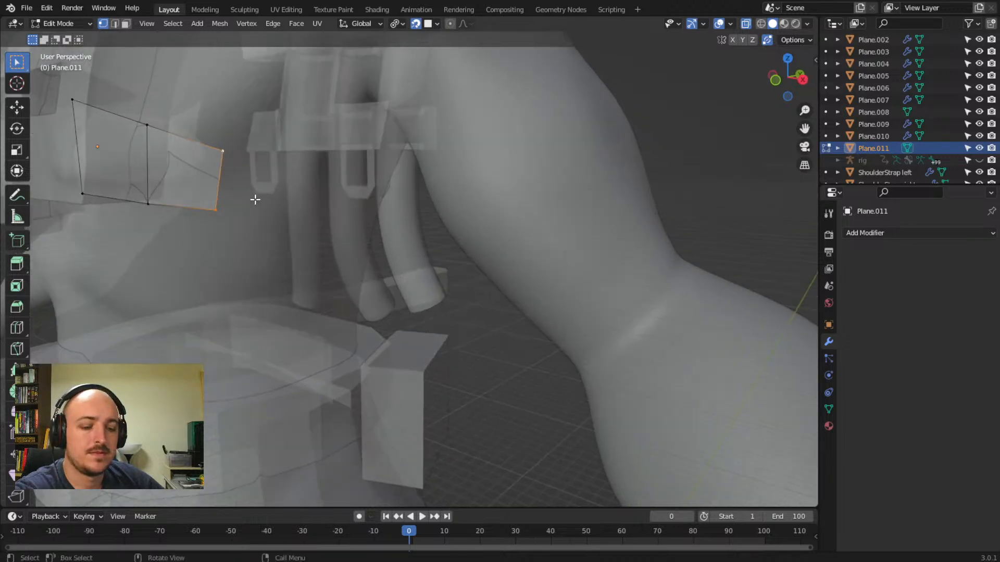
- Try to extrude the side strap's end edge toward the back with X-Ray display on
key("e")
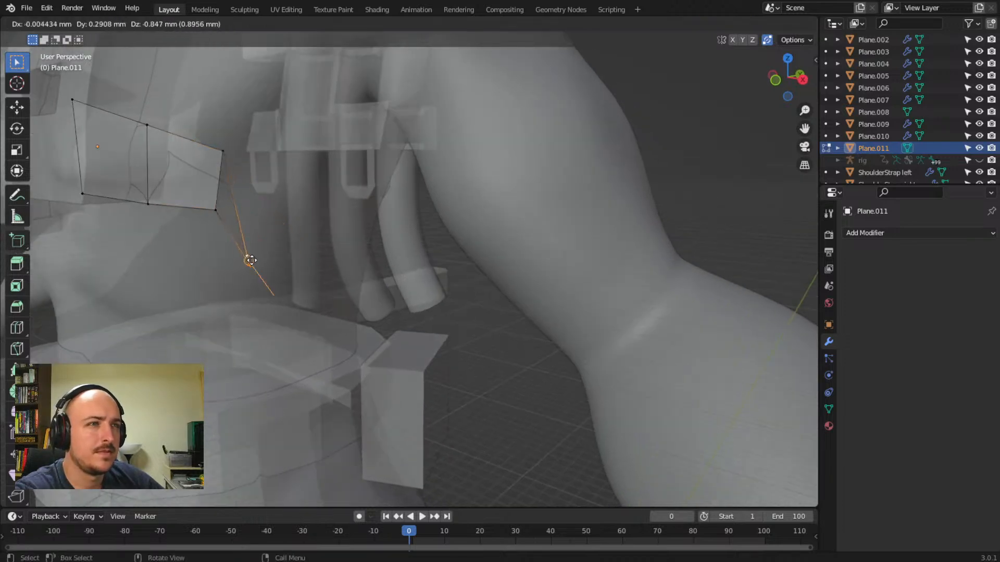
left_click(263, 186)
middle_click_drag(300, 228, 470, 273)
mouse_move(412, 294)
middle_mouse_down()
mouse_move(432, 297)
mouse_move(414, 296)
middle_mouse_up()
middle_click_drag(446, 252, 424, 252)
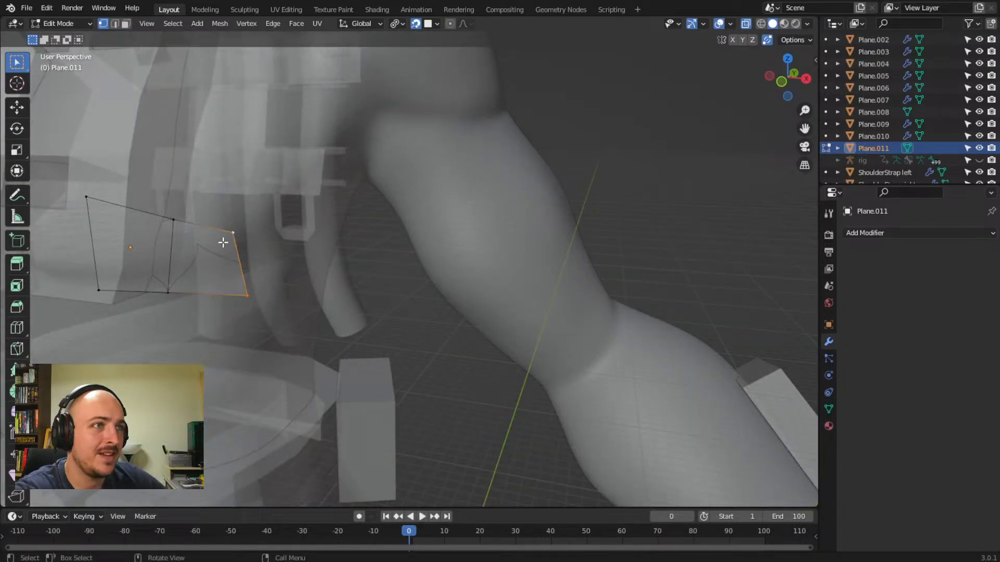
- Reposition the upper and lower vertices of the side strap's end edge on the left ribs
middle_click_drag(253, 256, 228, 254)
key("g")
left_click(176, 226)
left_click(284, 230)
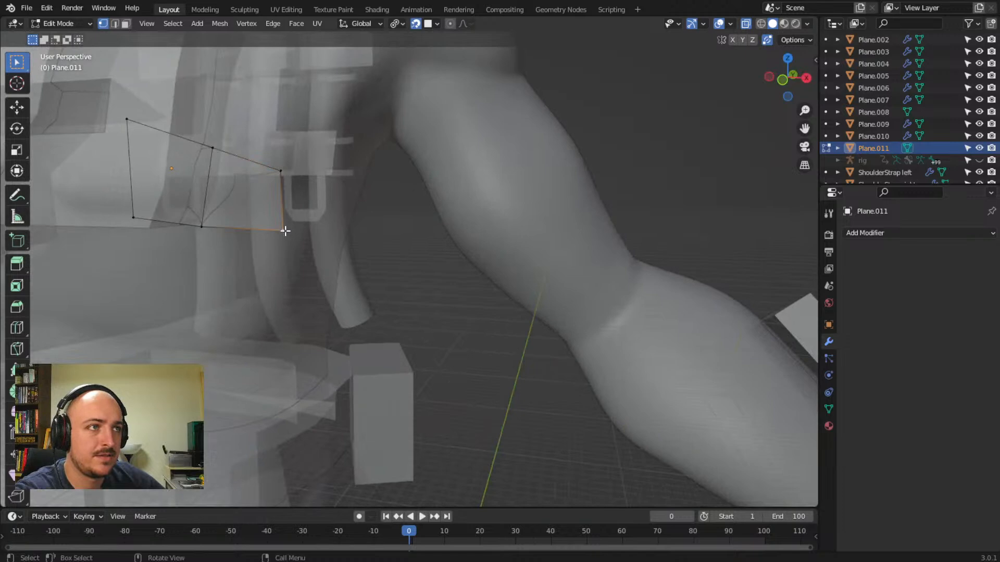
key("g")
left_click(268, 231)
- Select the side strap's end edge and extrude another segment around the ribs toward the back
middle_click_drag(270, 230, 142, 230)
middle_click_drag(79, 212, 123, 232)
left_click_drag(139, 227, 153, 308)
middle_click_drag(167, 306, 183, 197)
key("g")
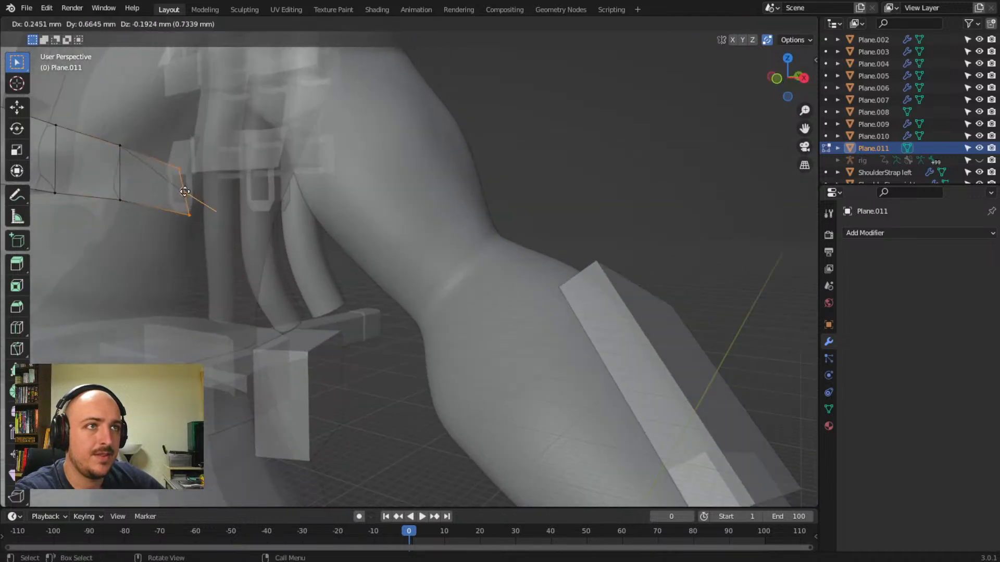
left_click(187, 205)
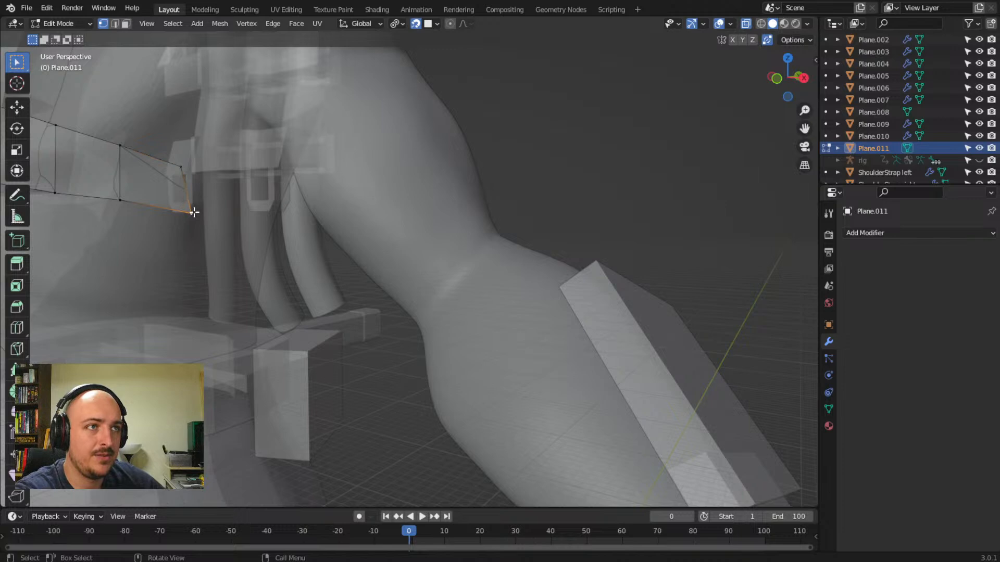
- Reposition the lower and upper end vertices of the newly extruded side strap segment on the left ribs
key("g")
left_click(184, 194)
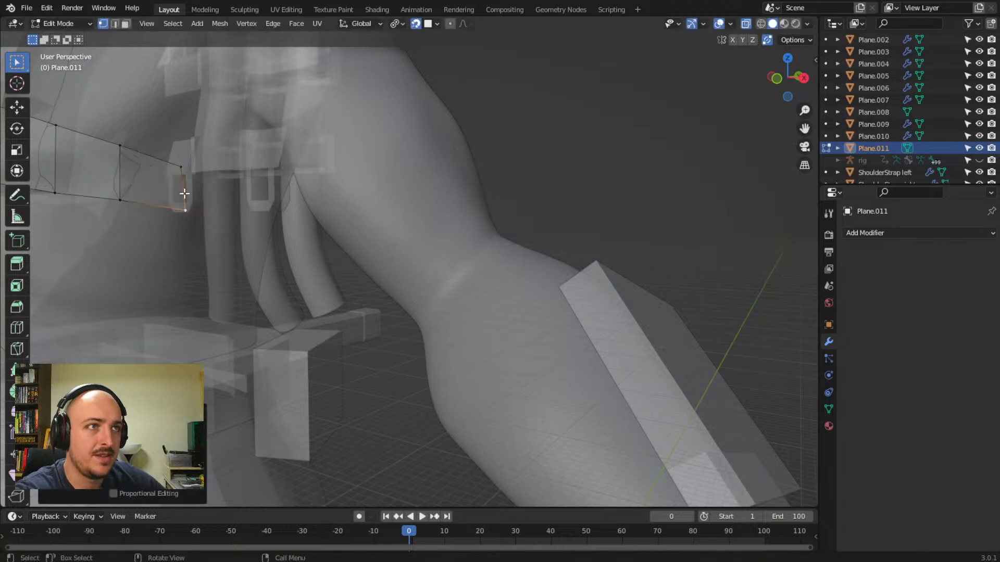
key("g")
left_click(190, 166)
middle_click_drag(223, 203, 231, 167)
- Extrude the side strap's end edge one segment farther around the ribs and even out its upper and lower vertices
left_click_drag(124, 166, 154, 231)
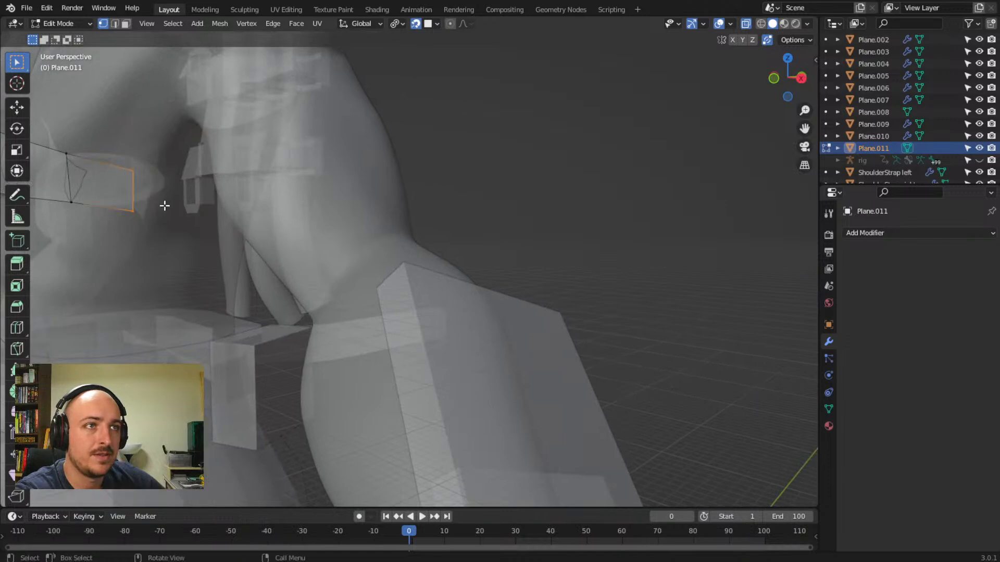
key("e")
right_click(189, 203)
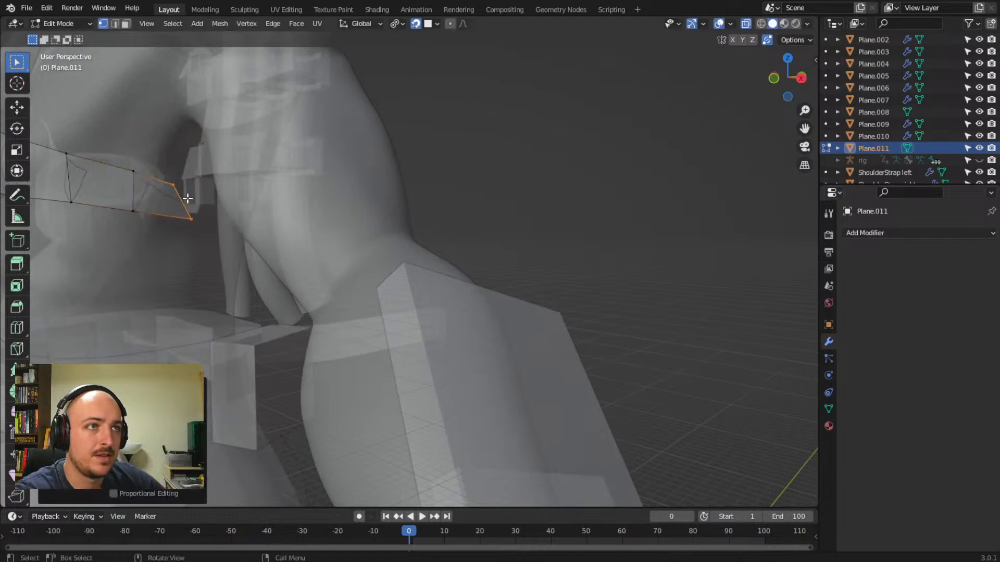
key("g")
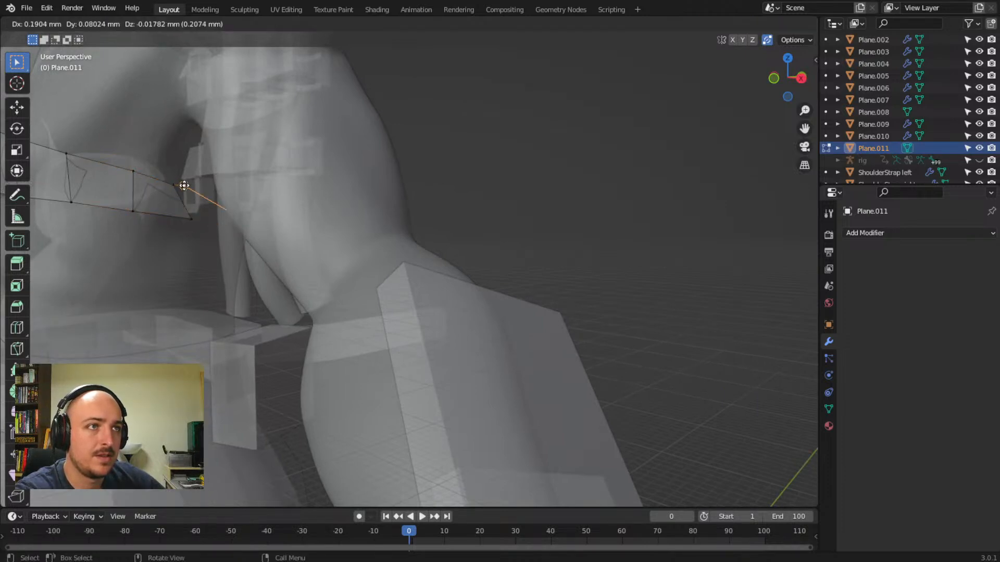
right_click(200, 192)
key("ctrl+z")
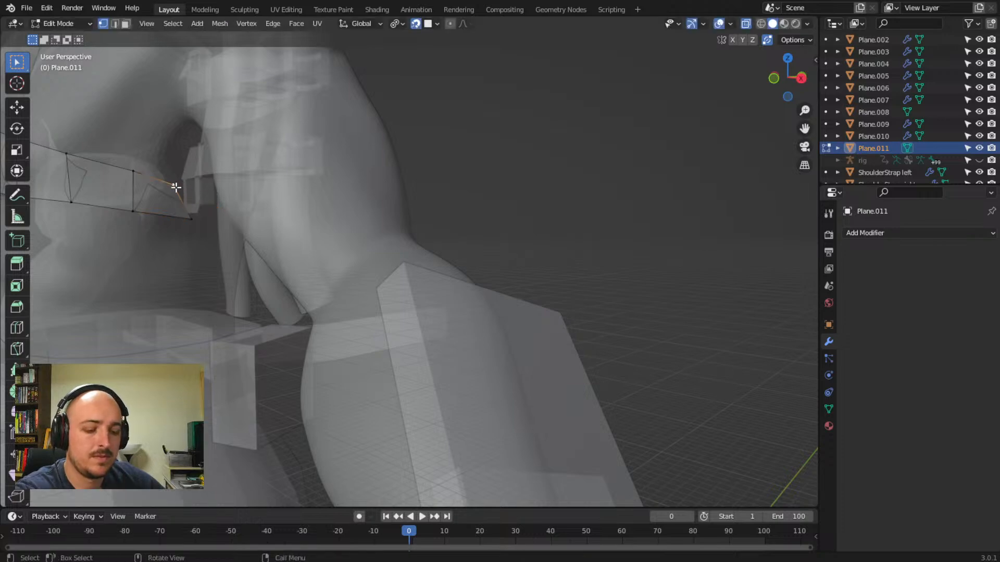
key("g")
left_click(189, 189)
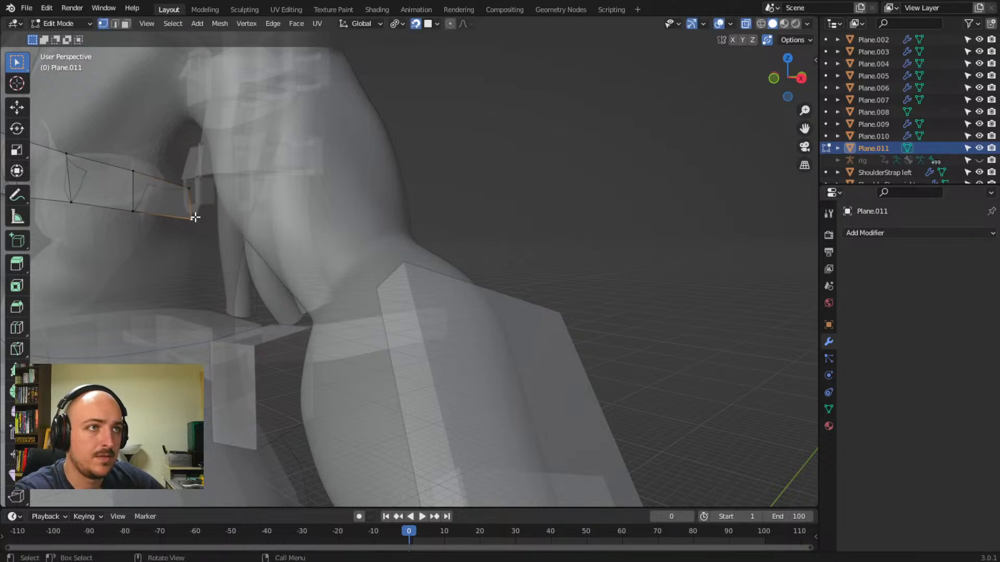
key("e")
left_click(186, 220)
- Extrude another strap segment along the side of the ribs and square up its lower and upper end vertices
middle_click_drag(211, 235, 333, 235)
left_click(281, 210, "shift")
key("e")
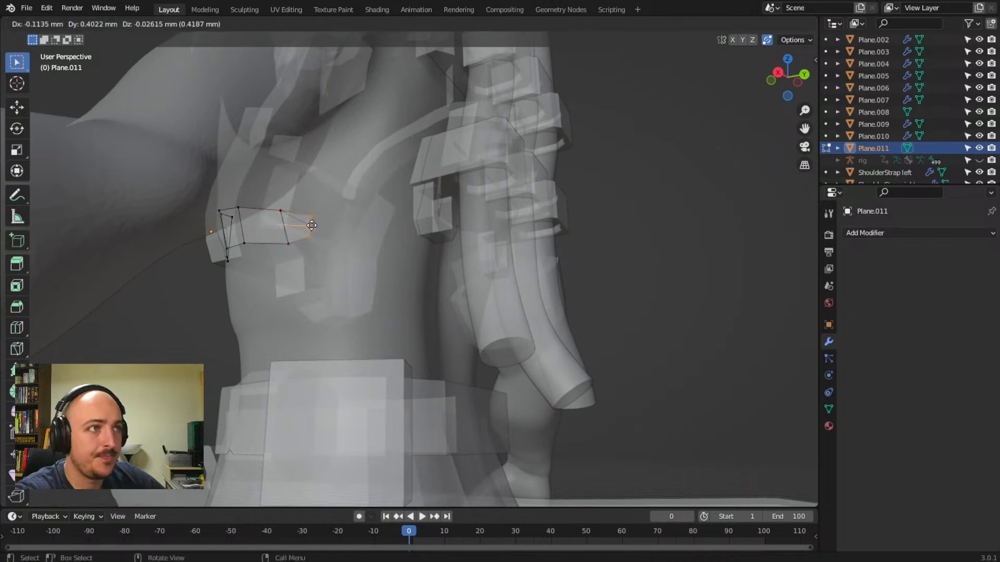
left_click(325, 219)
left_click(328, 231)
key("g")
left_click(328, 233)
left_click(325, 210)
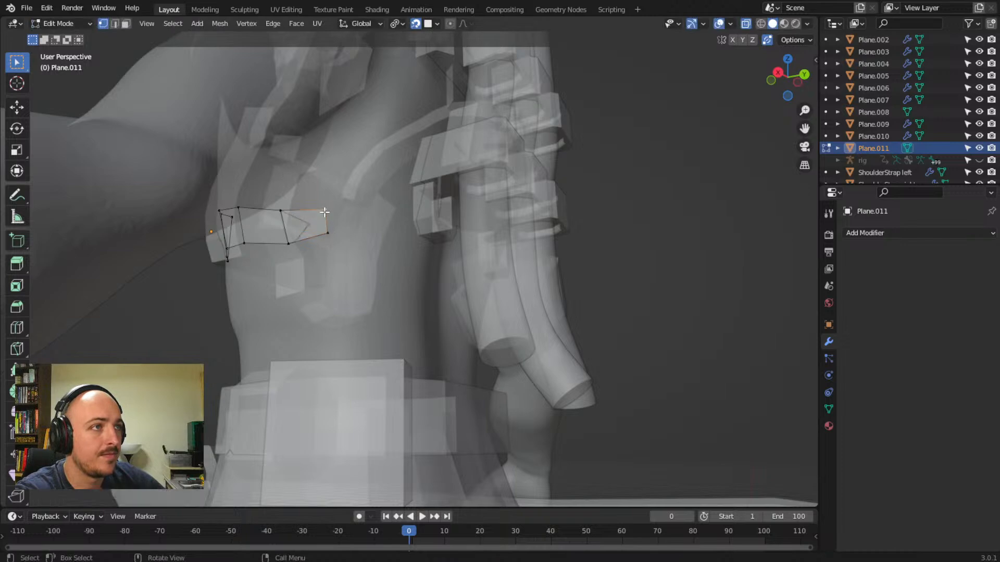
key("g")
left_click(325, 205)
middle_click_drag(324, 205, 321, 183)
- Extend the strap's end edge toward the back with a further segment, moving its upper end vertex up to widen it
left_click_drag(324, 184, 359, 245)
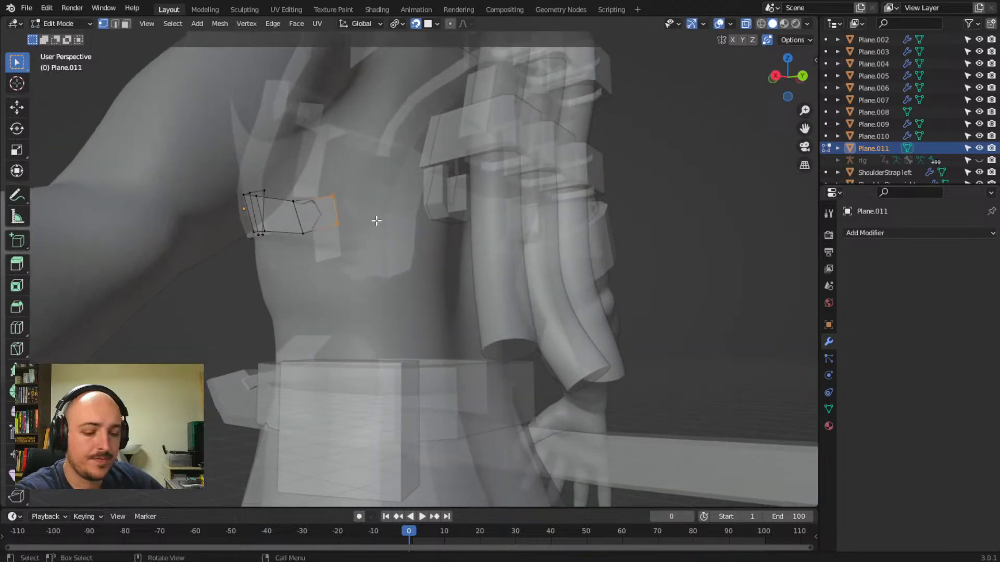
key("e")
left_click(392, 215)
left_click(389, 218)
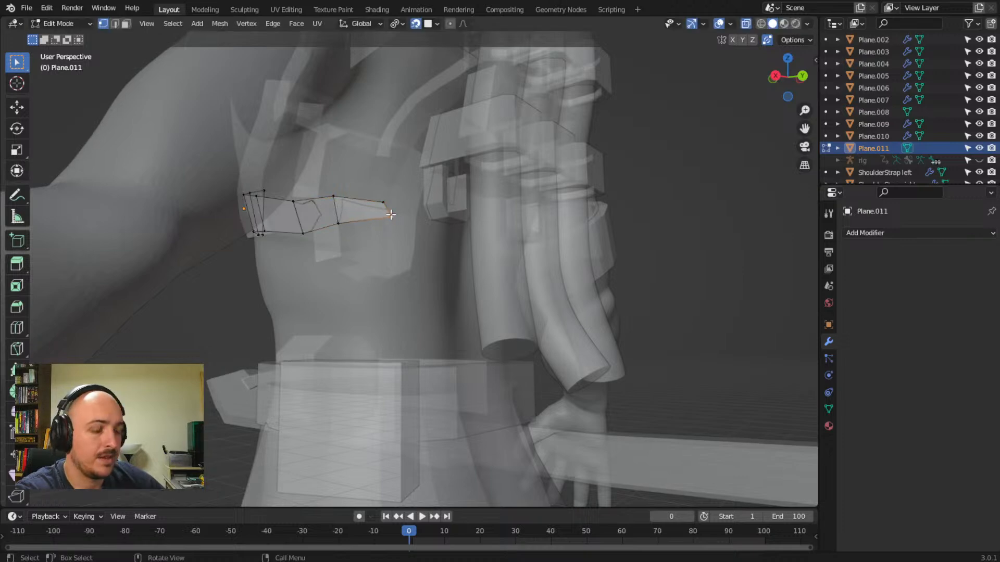
key("g")
left_click(388, 212)
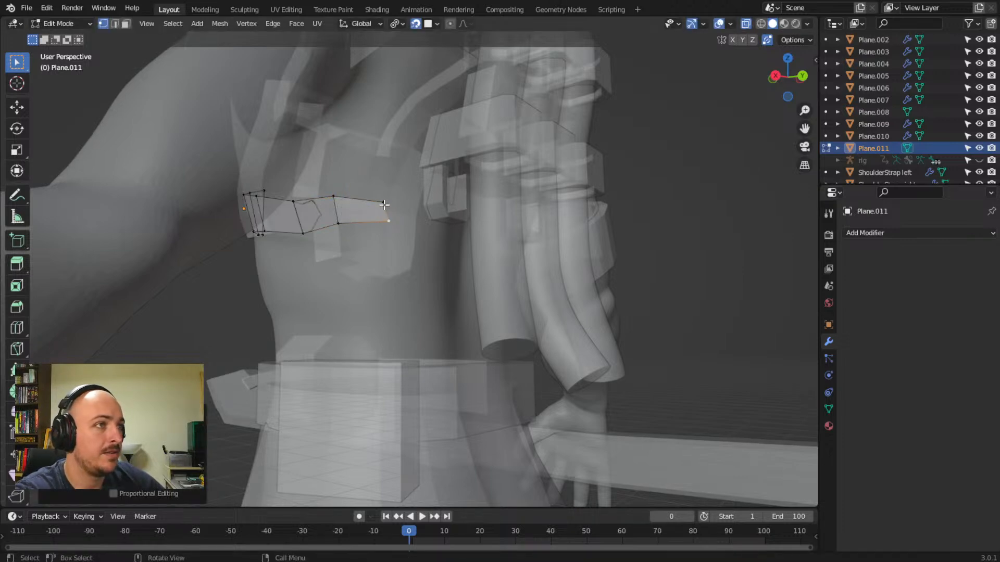
left_click(384, 203)
key("g")
left_click(385, 190)
- Raise the upper and lower end vertices of the latest segment so the strap slopes upward toward the back
middle_click_drag(389, 225, 340, 257)
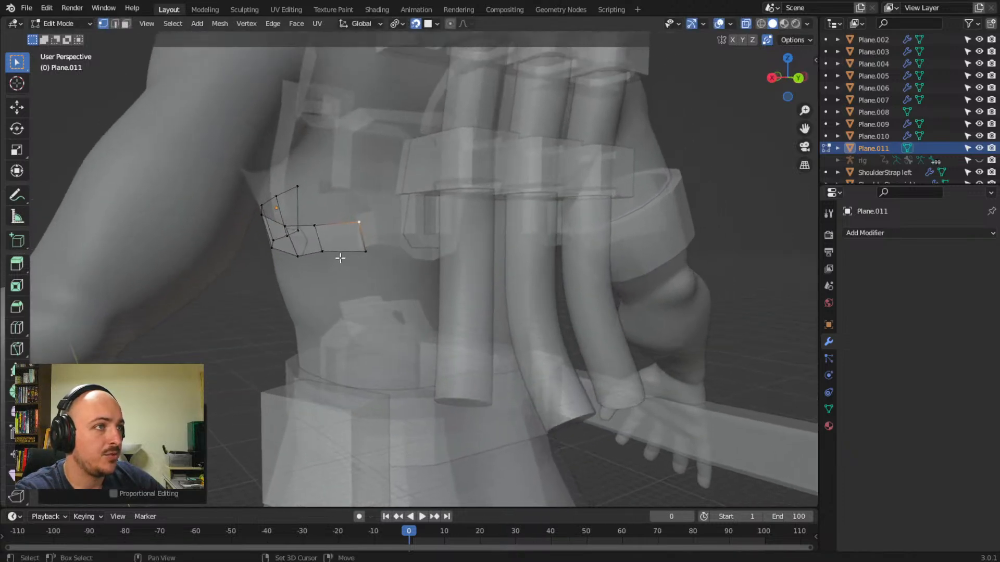
key("g")
left_click(356, 215)
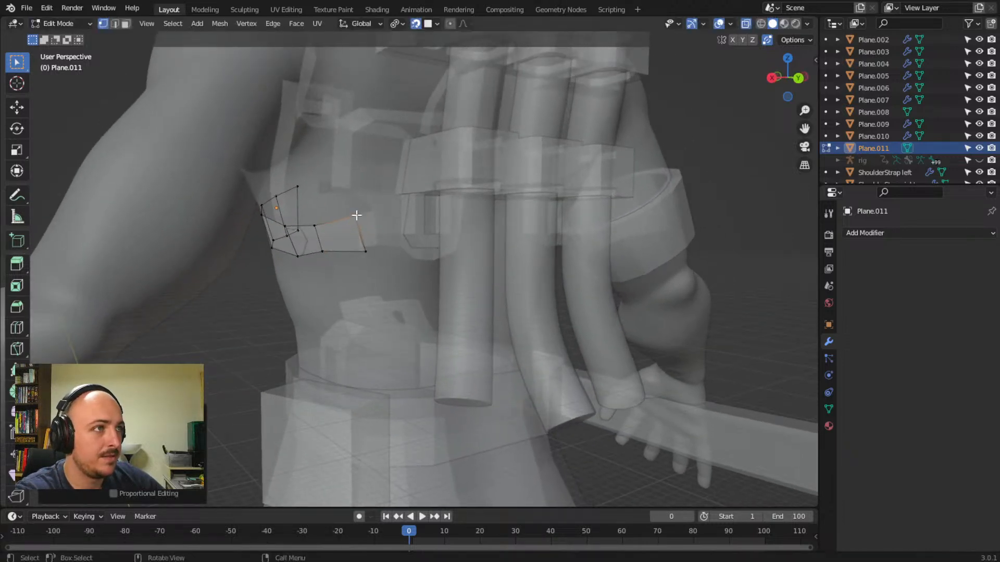
left_click(366, 254)
key("g")
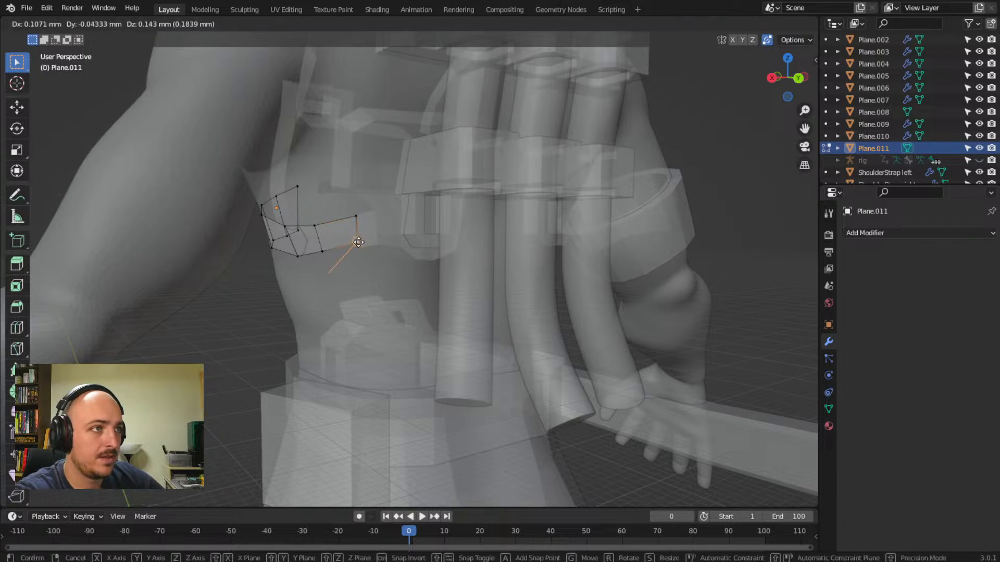
left_click(360, 243)
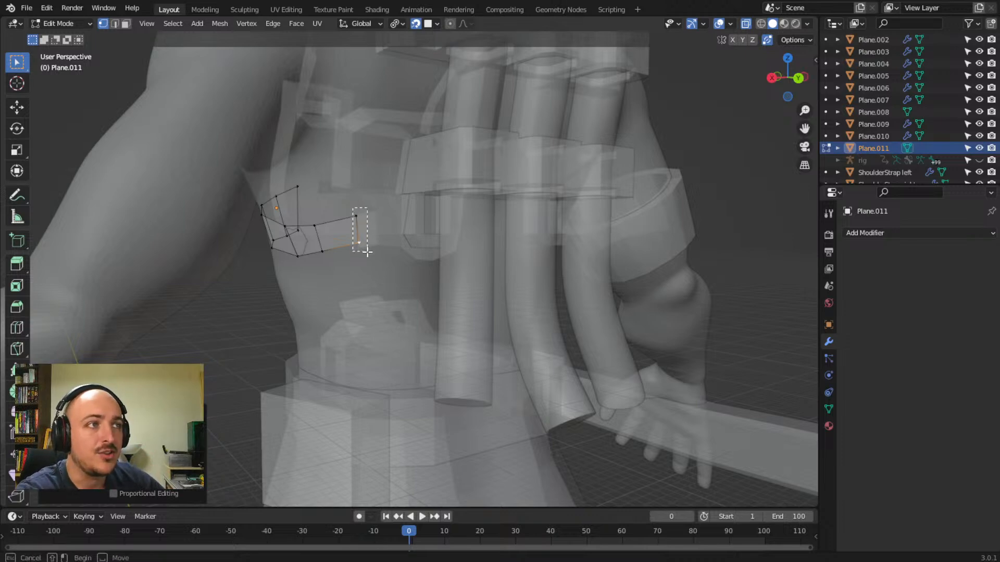
- Extrude a short strap segment toward the back tubes and move its end vertices into a vertical edge
key("e")
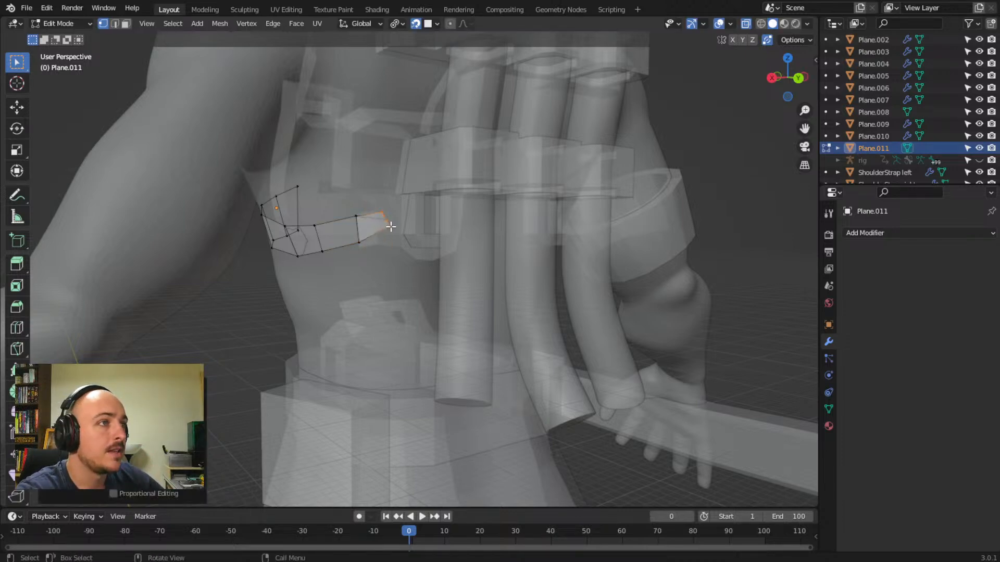
right_click(387, 237)
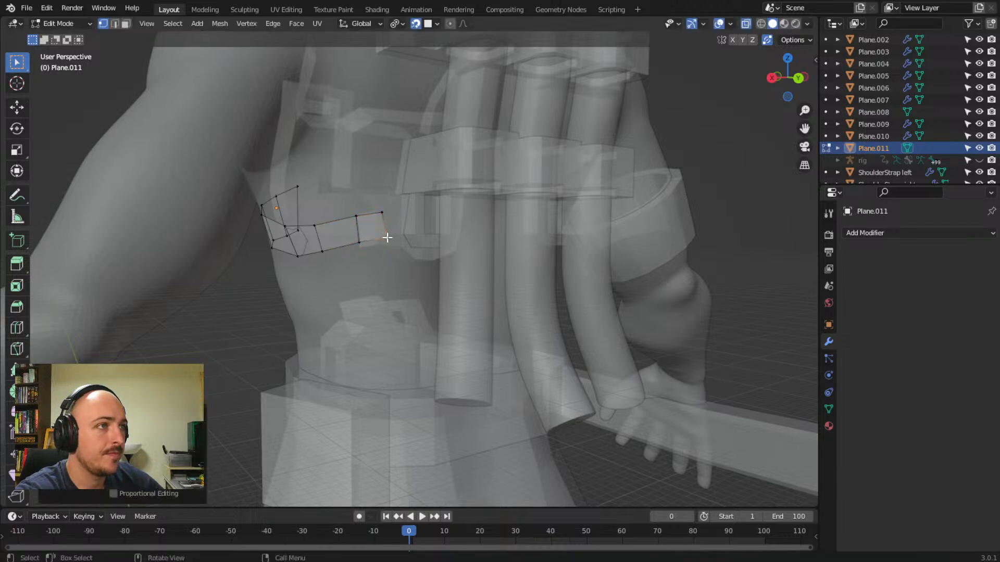
key("g")
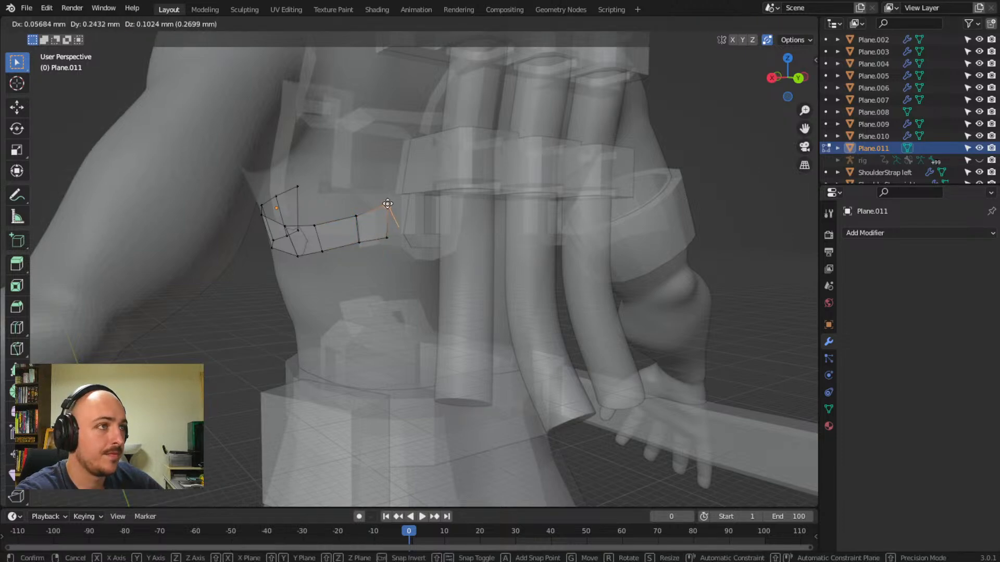
left_click(388, 204)
middle_click_drag(384, 205, 399, 266)
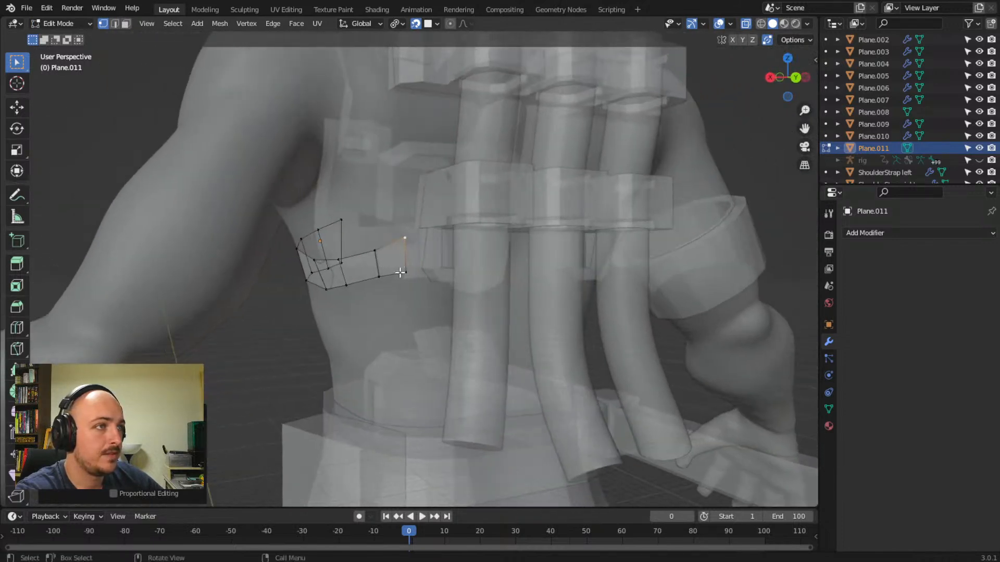
- Extrude the strap's end edge behind the first back tube and adjust its upper and lower vertices to a vertical edge
left_click(405, 271)
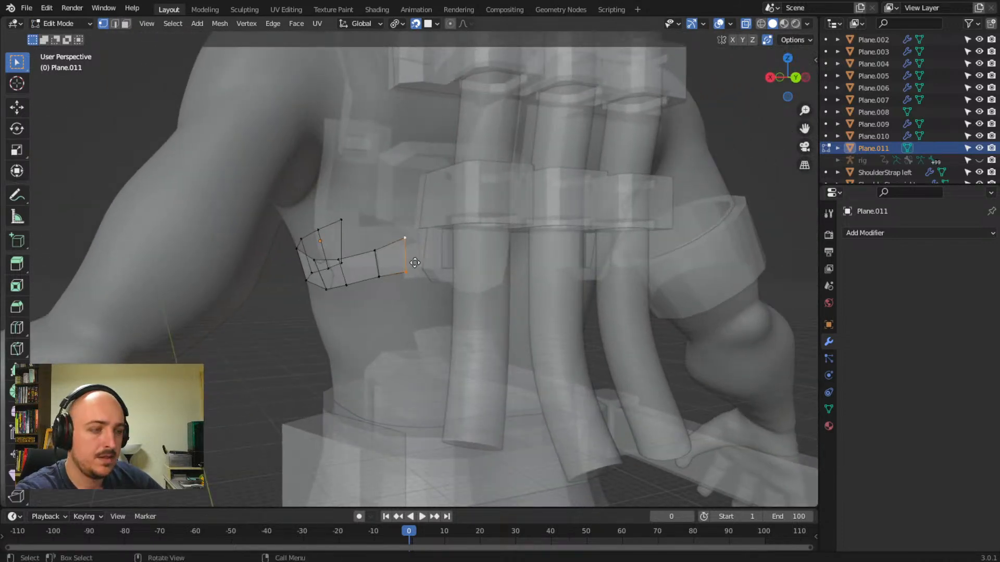
key("e")
left_click(447, 253)
middle_click_drag(447, 253, 511, 236)
key("g")
left_click(498, 198)
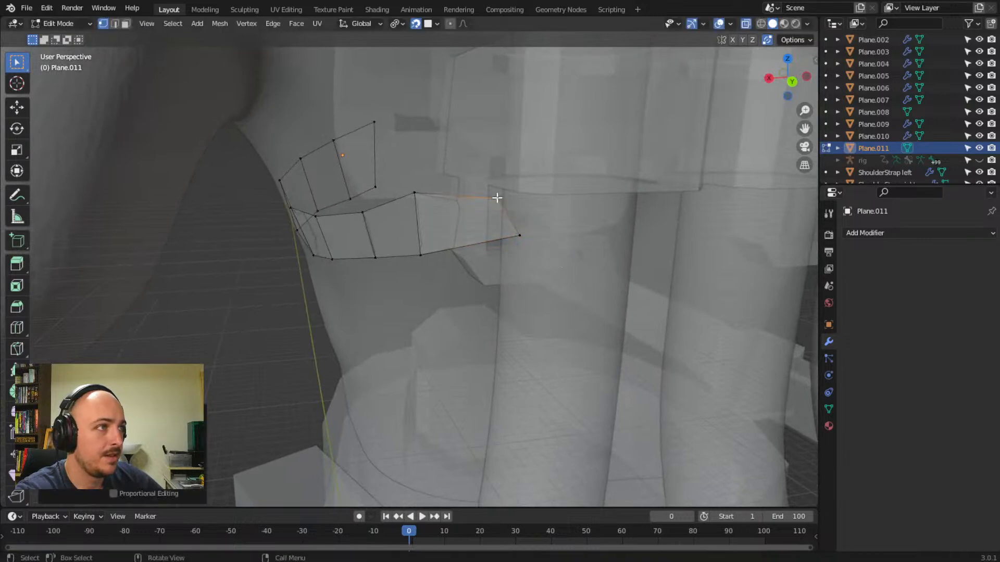
key("g")
left_click(498, 243)
middle_click_drag(497, 243, 534, 230)
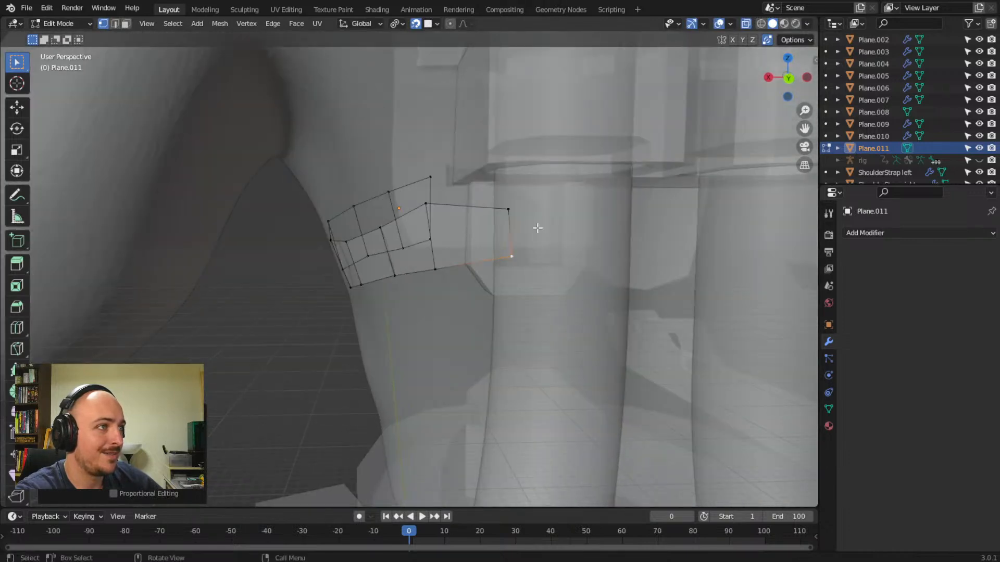
- Select both vertices of the strap's end edge behind the first back tube and turn off snapping
left_click(506, 210, "shift")
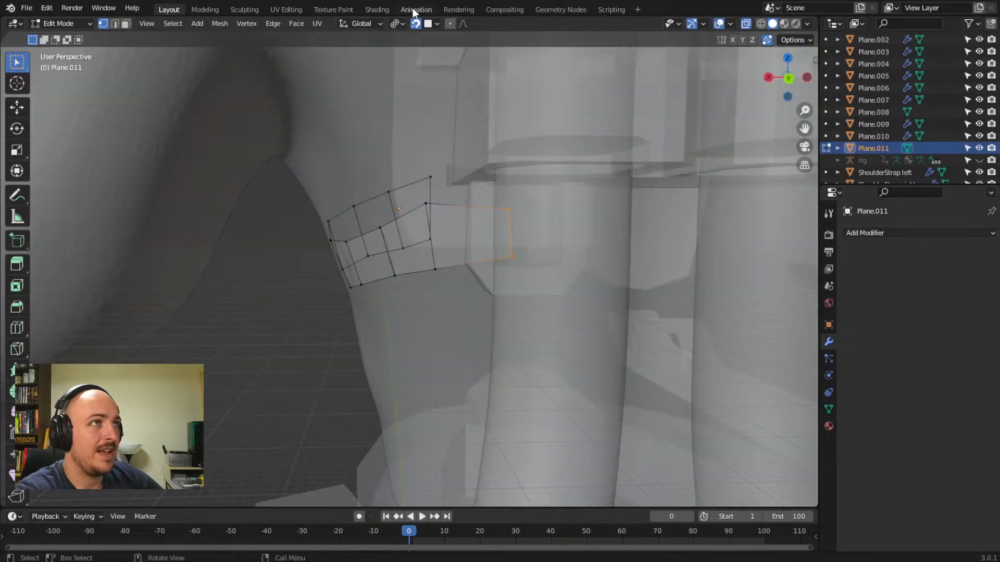
middle_click_drag(641, 244, 535, 260)
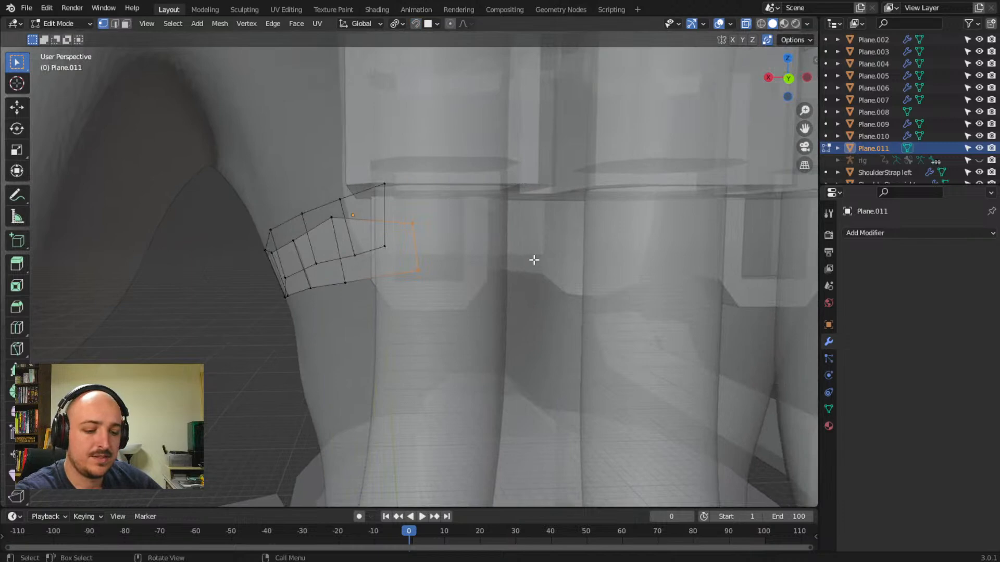
- Extrude the end edge of the strap along X across the first back tube and shift the new edge along Y
key("g")
key("x")
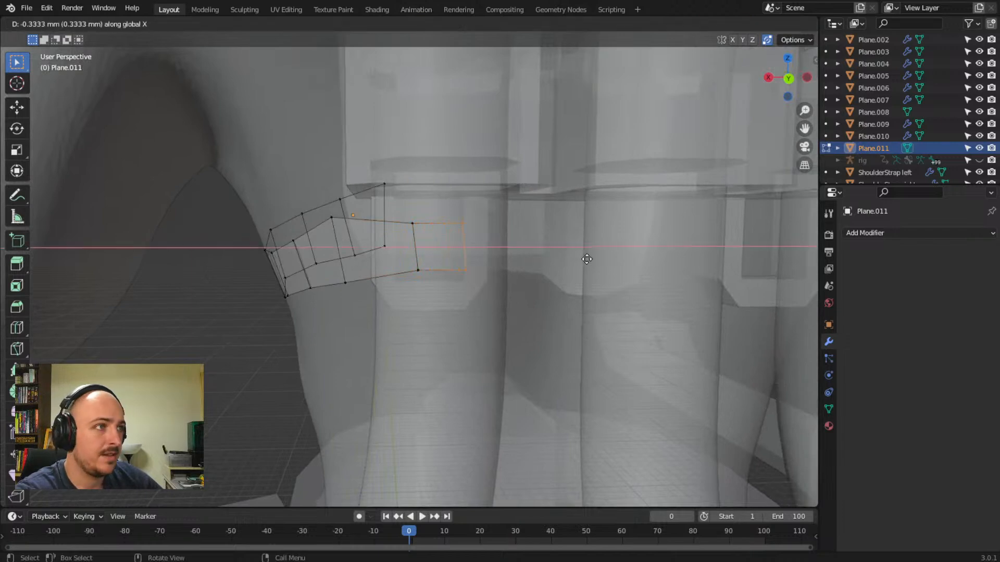
left_click(625, 263)
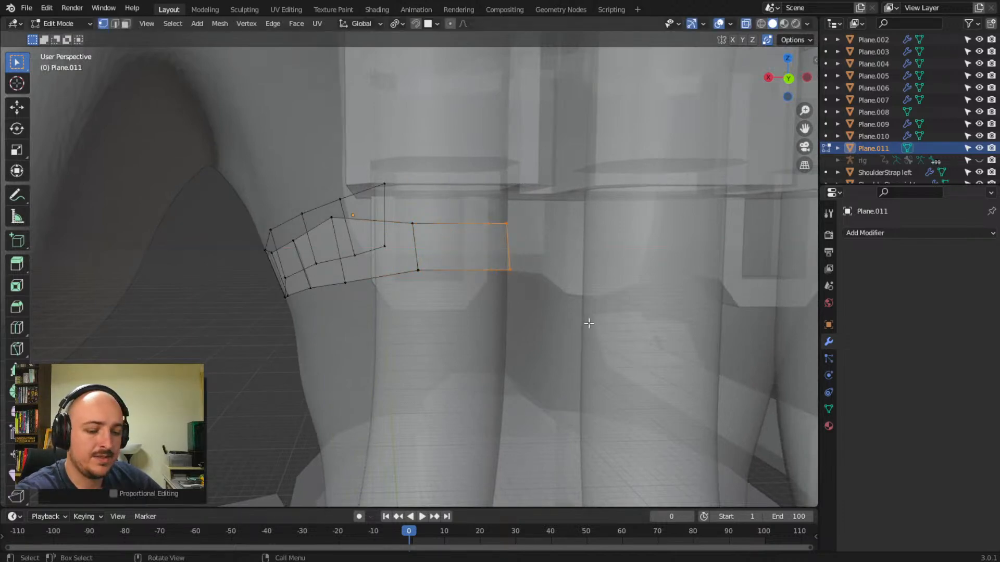
key("g")
key("y")
left_click(575, 313)
middle_click_drag(408, 310, 377, 295)
middle_click_drag(397, 247, 315, 215)
- Flatten the upper vertices of the strap's back section to a single height along Z
left_click_drag(297, 205, 437, 232)
key("s")
key("x")
right_click(434, 241)
key("s")
key("z")
key("Return")
- Raise the flattened upper vertices of the back section along Z by about 0.14 mm
middle_click_drag(431, 239, 401, 240)
middle_click_drag(407, 253, 410, 250)
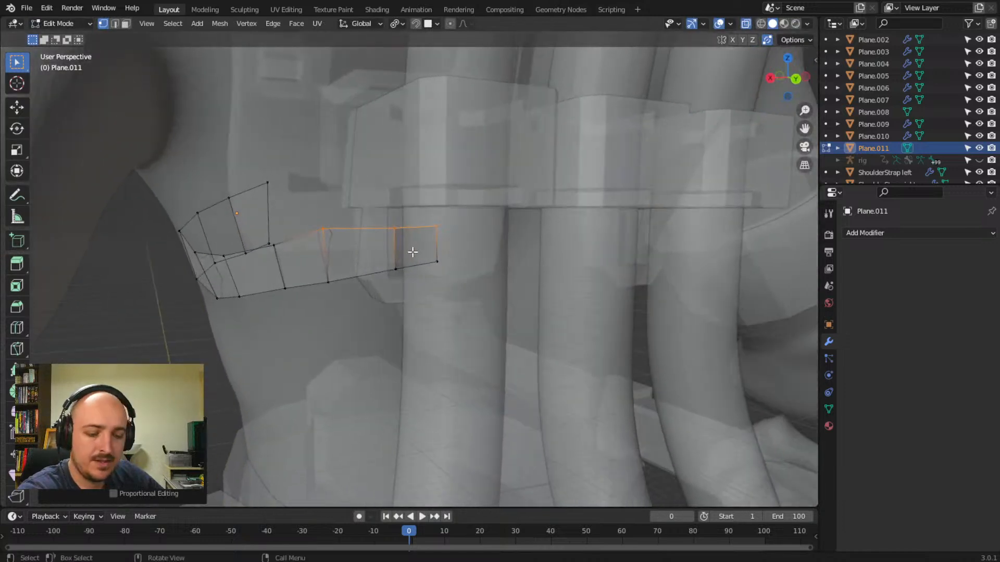
key("g")
key("z")
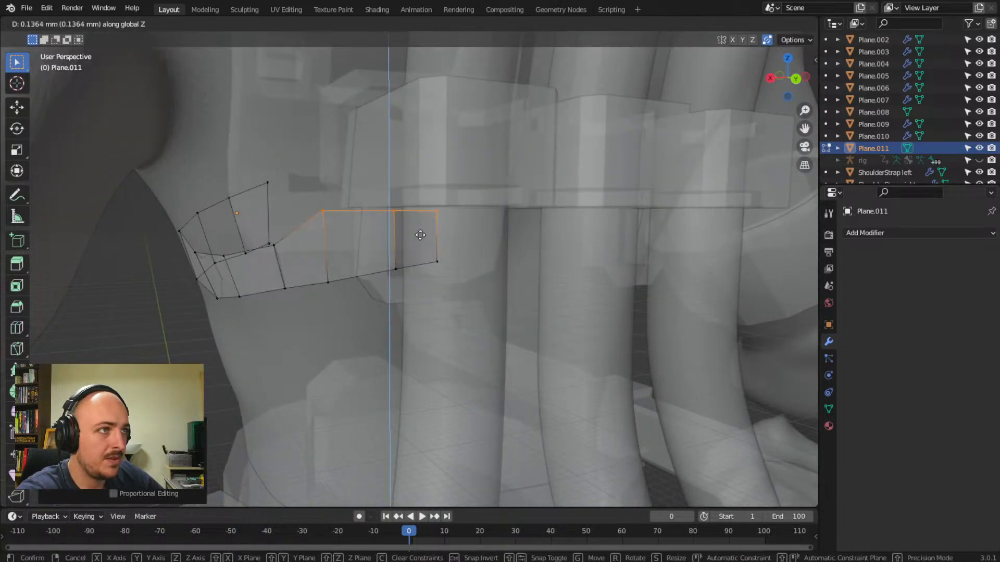
left_click(420, 234)
- Level the lower vertices of the strap's back section by scaling them to 0 along Z
middle_click_drag(435, 280, 373, 289)
left_click_drag(319, 248, 451, 314)
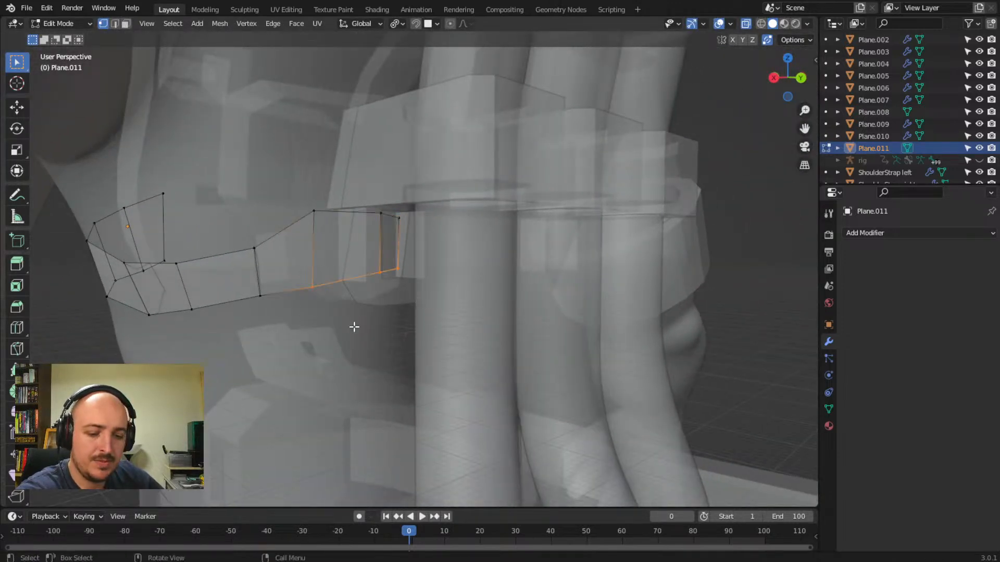
type("sz")
type("0")
key("Return")
middle_click_drag(353, 328, 506, 316)
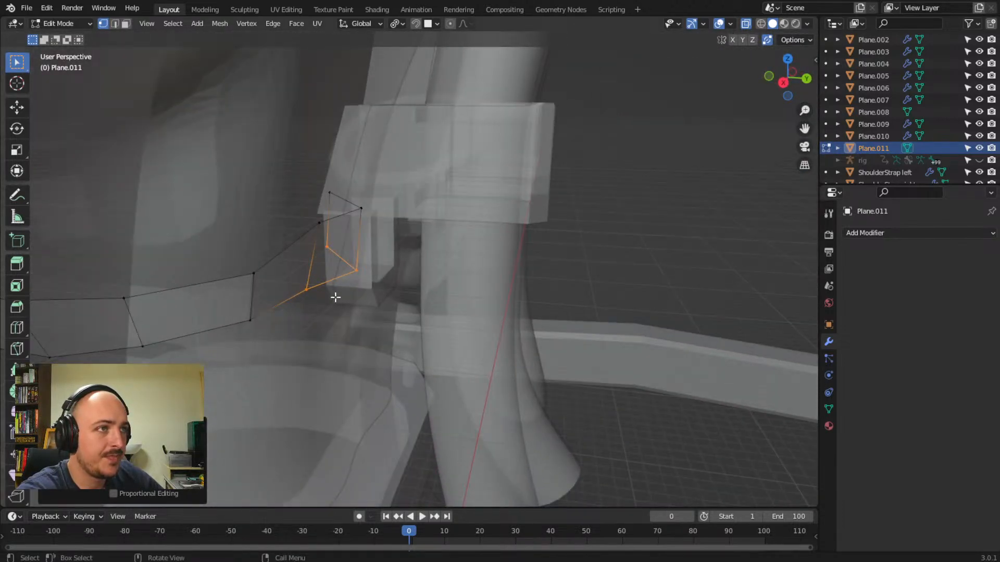
- Align the two vertices of the back section's first vertical edge along Y
middle_click_drag(400, 280, 422, 302)
middle_click_drag(313, 226, 371, 275)
left_click_drag(276, 205, 333, 338)
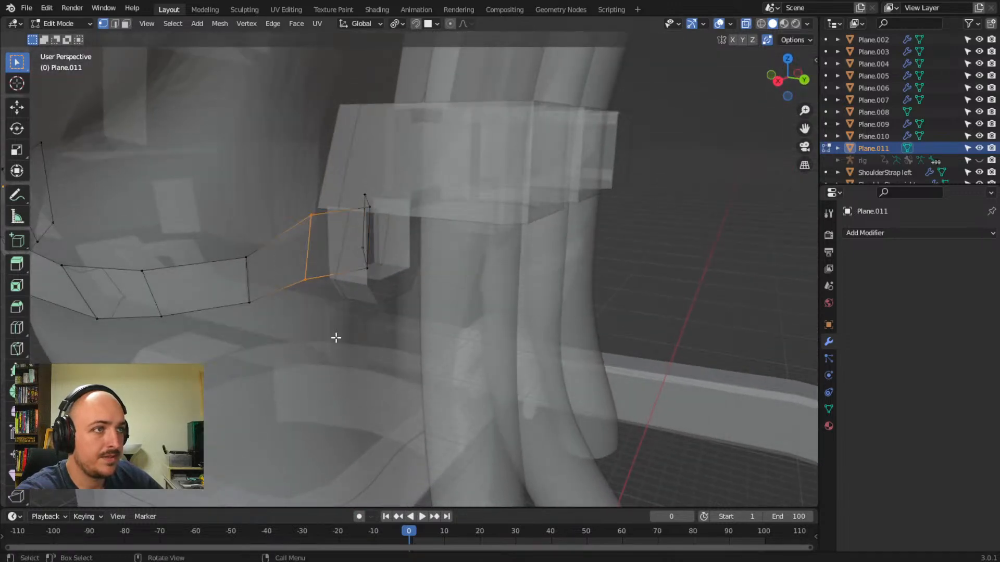
key("s")
key("y")
key("Return")
- Straighten the back section's middle vertical edge by aligning its two vertices along Y and X
middle_click_drag(335, 337, 334, 276)
left_click_drag(405, 297, 399, 288)
key("s")
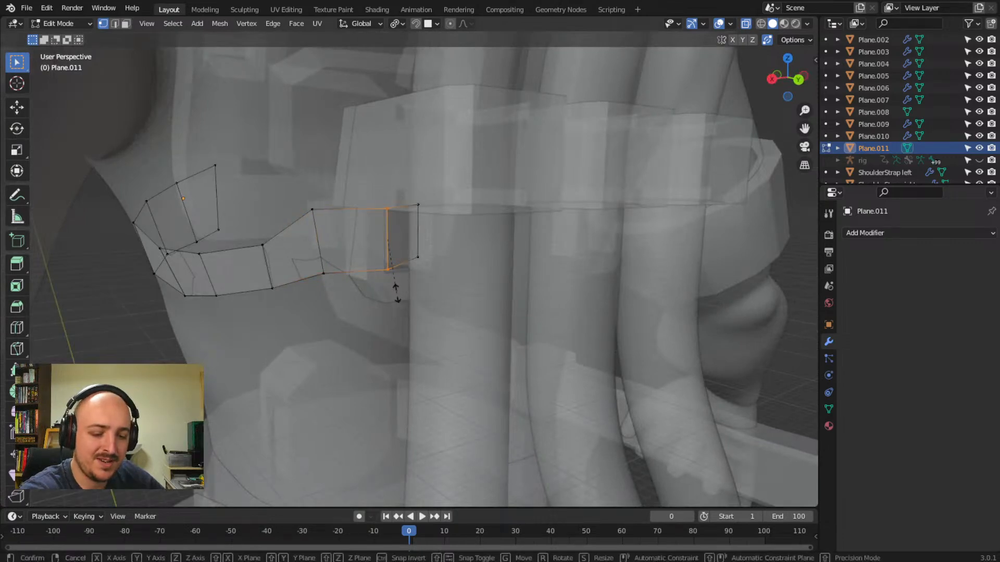
key("y")
key("Return")
mouse_move(398, 292)
middle_mouse_down()
mouse_move(276, 279)
mouse_move(405, 297)
middle_mouse_up()
key("s")
key("x")
key("Return")
- Scale the back section's first vertical edge to 0 along X so it stands straight
left_click_drag(334, 270, 335, 273)
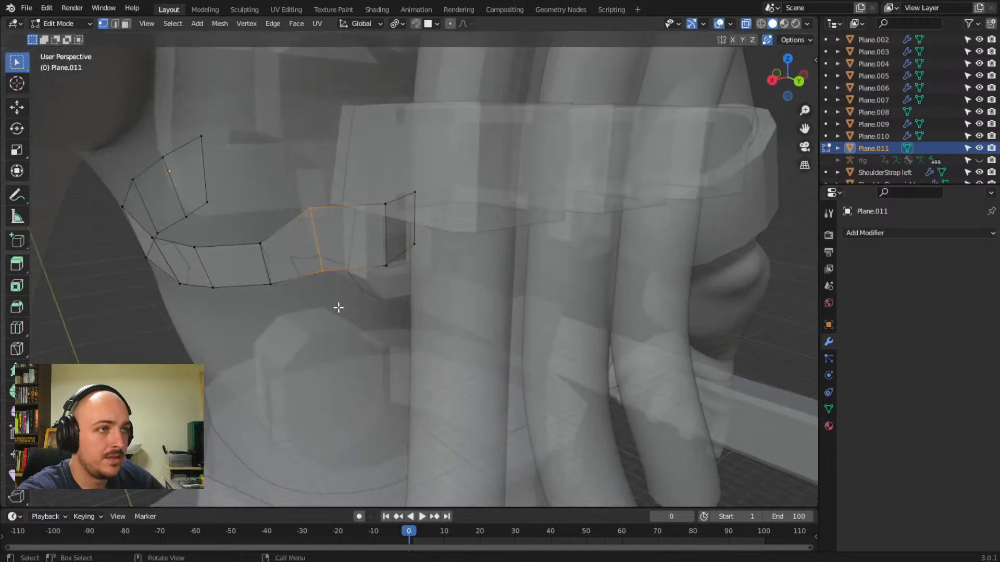
key("s")
key("x")
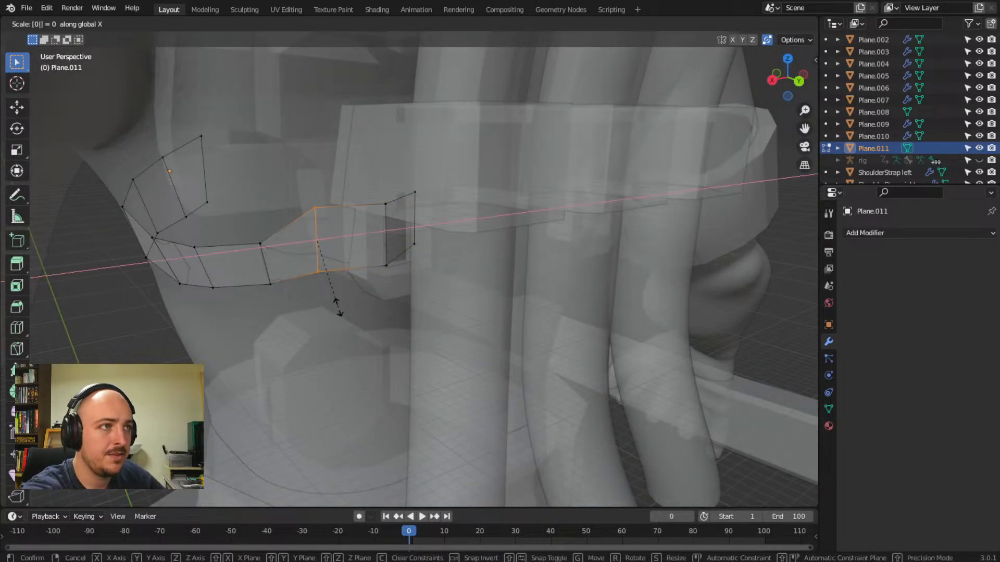
key("Return")
- Straighten the strap's outermost back edge by aligning its two vertices along X and Y
middle_click_drag(342, 306, 445, 237)
middle_click_drag(516, 194, 555, 210)
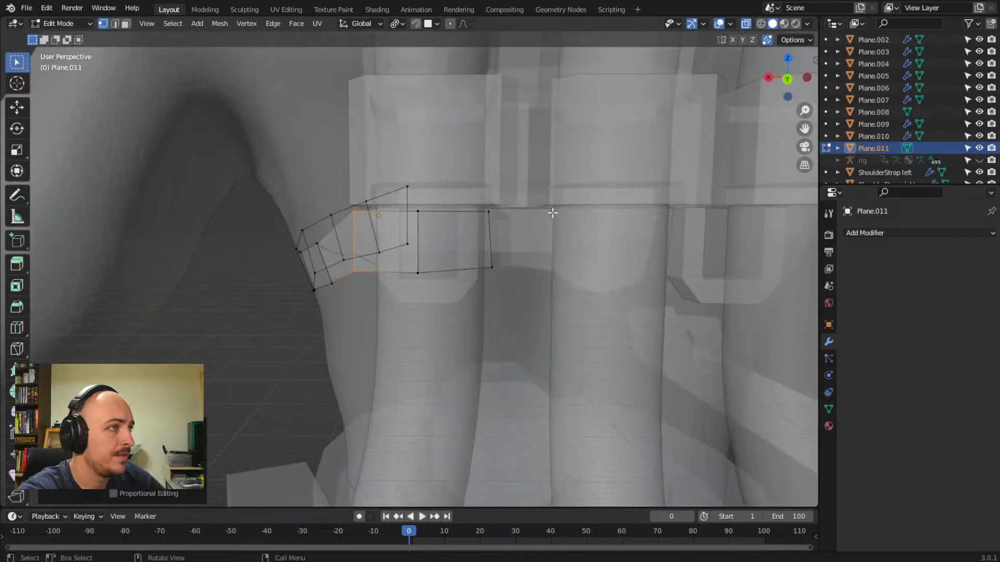
left_click_drag(484, 236, 519, 296)
key("s")
key("x")
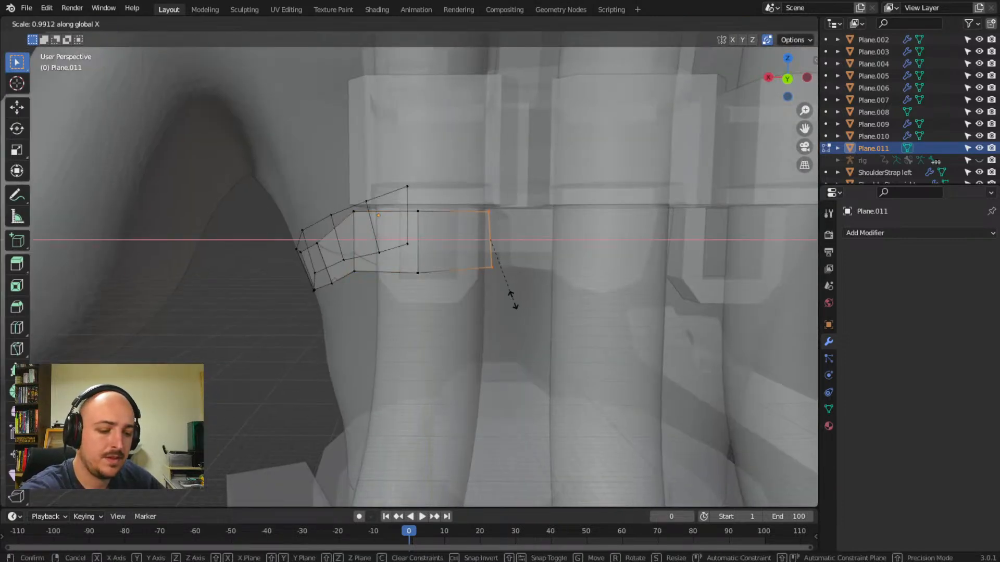
key("Return")
middle_click_drag(509, 297, 313, 292)
key("s")
key("y")
key("Return")
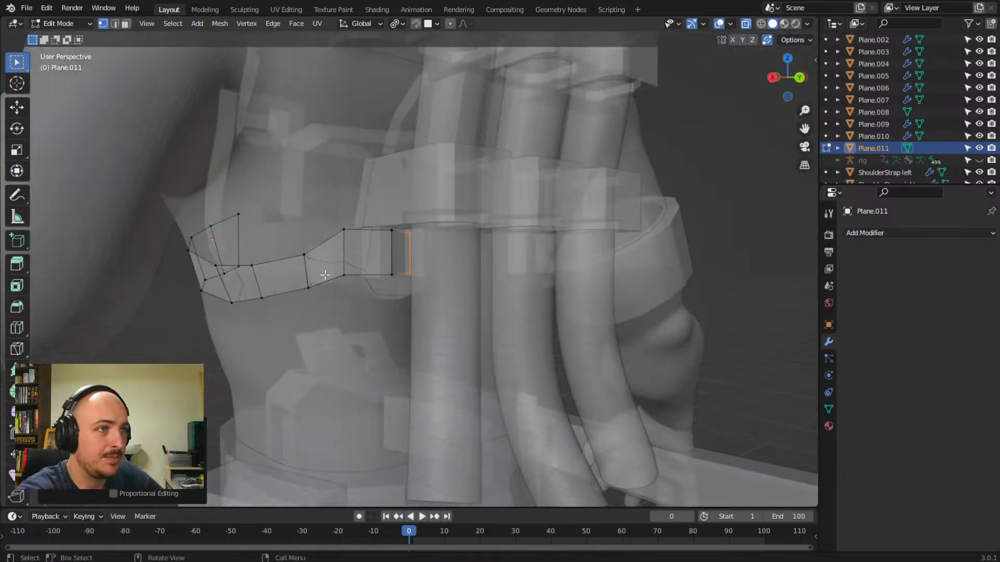
- Turn on snapping and move up both vertices of the cross edge just before the strap's straightened back section
left_click(416, 23)
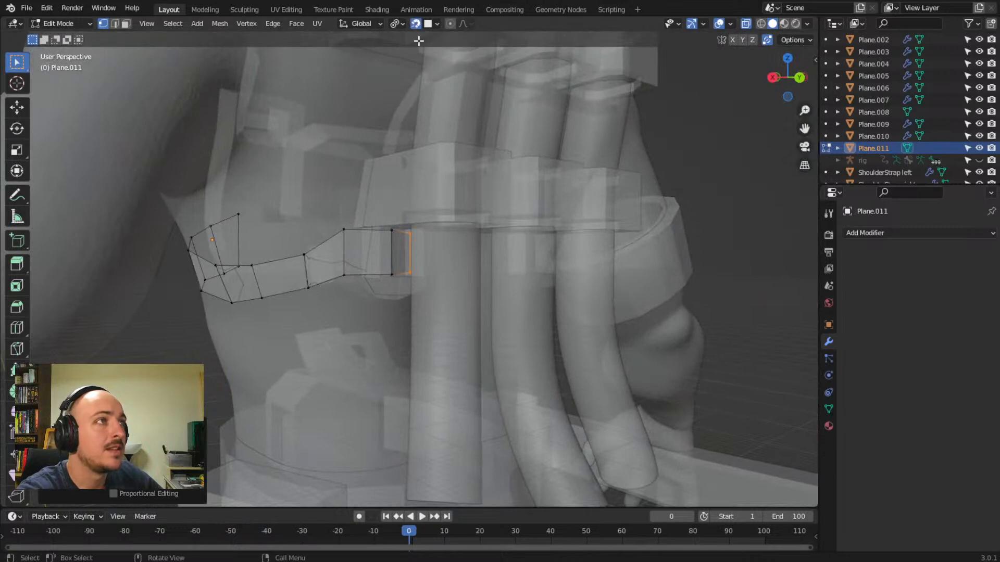
left_click(303, 266)
middle_click_drag(302, 266, 290, 301)
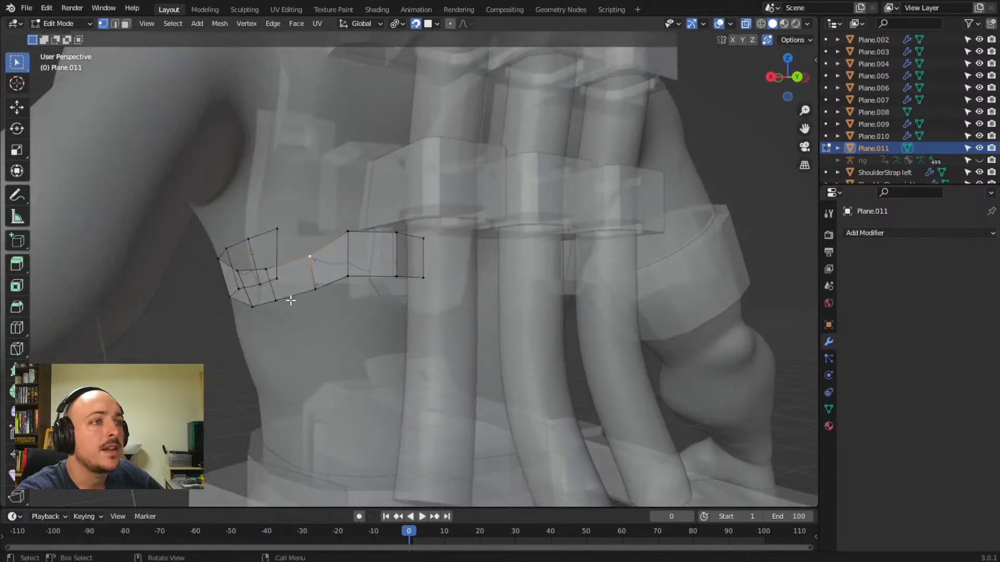
key("g")
left_click(304, 244)
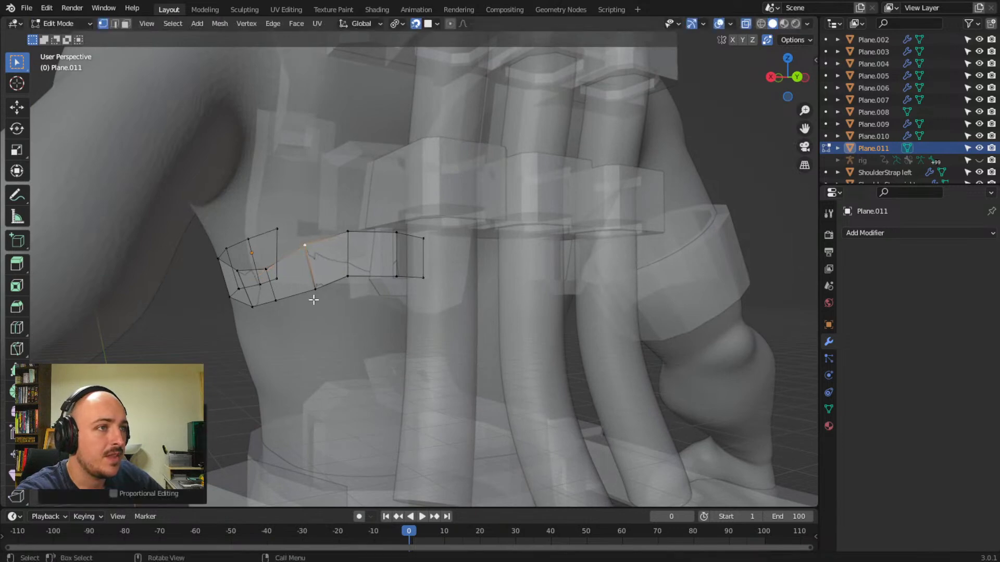
key("g")
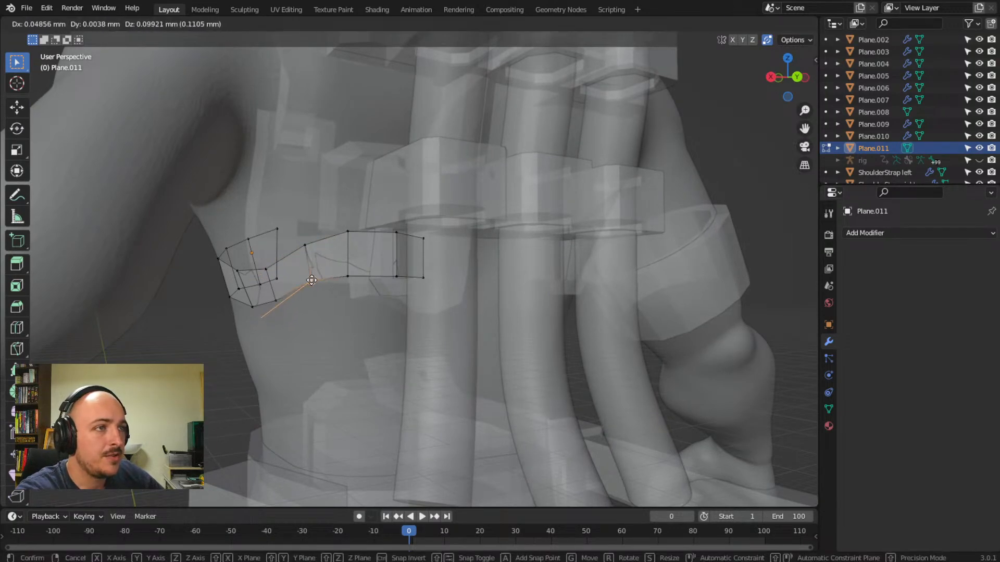
left_click(311, 280)
- Move up the upper and lower vertices of the next cross edge, further from the back tubes
middle_click_drag(311, 284, 380, 294)
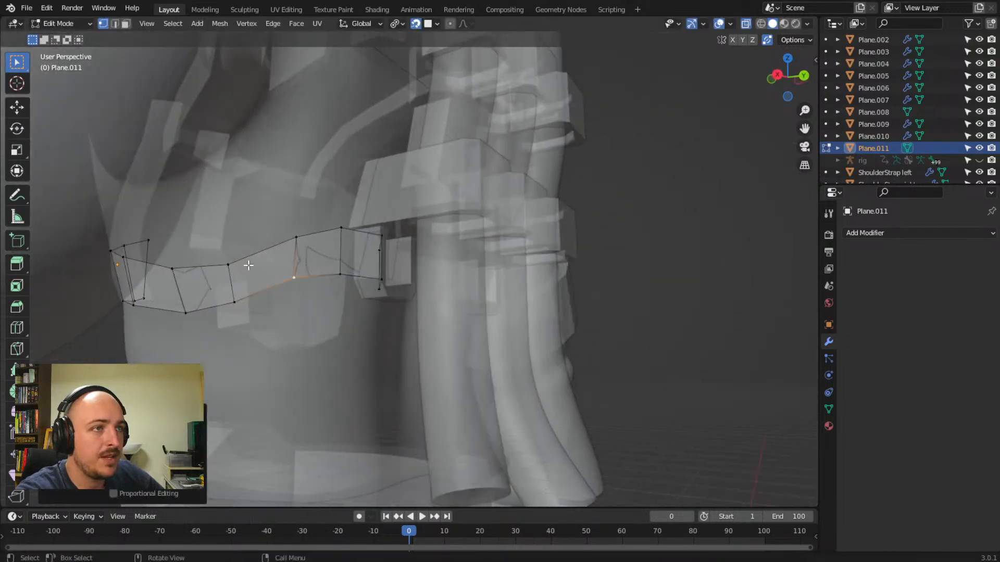
left_click(228, 265)
key("g")
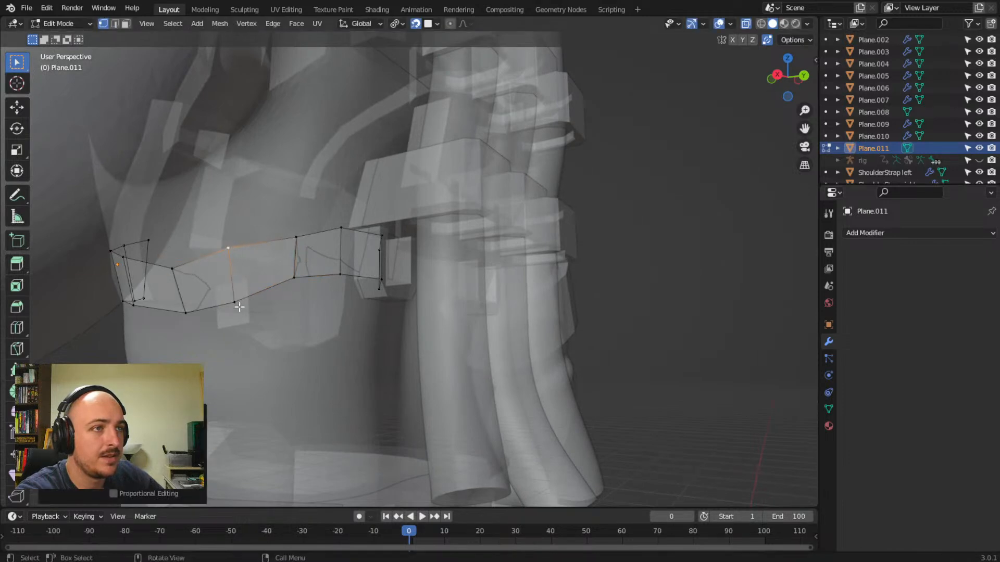
left_click(241, 290)
- Raise both vertices of the strap's cross edge below the armpit, keeping them snapped to the torso
middle_click_drag(263, 330, 334, 252)
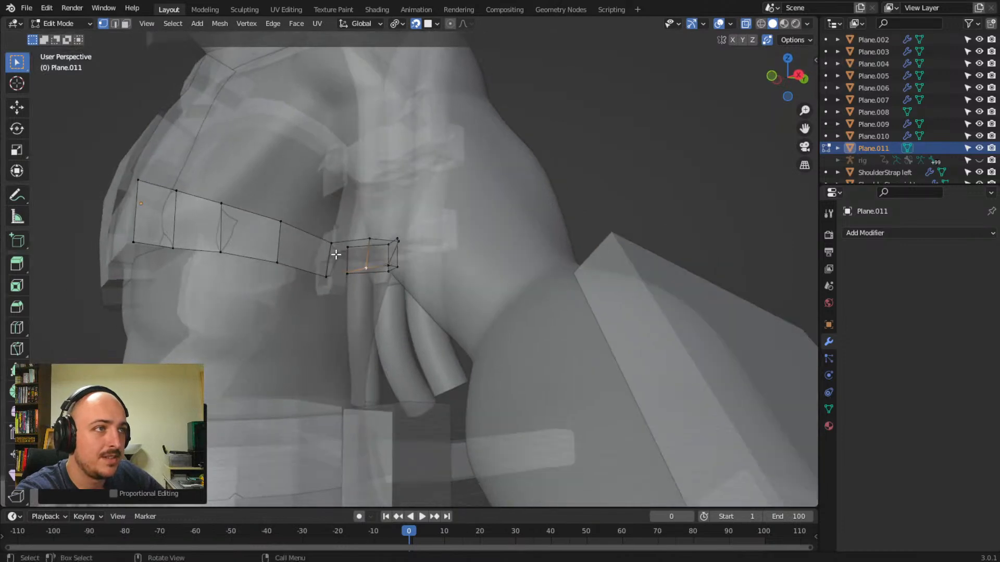
left_click(333, 245)
key("g")
left_click(329, 233)
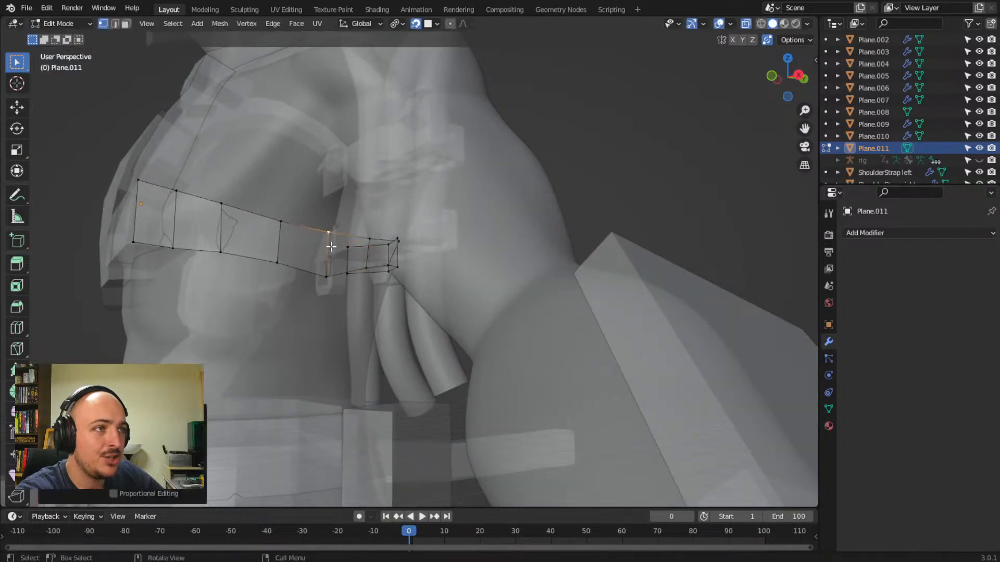
left_click(329, 275)
key("g")
left_click(324, 265)
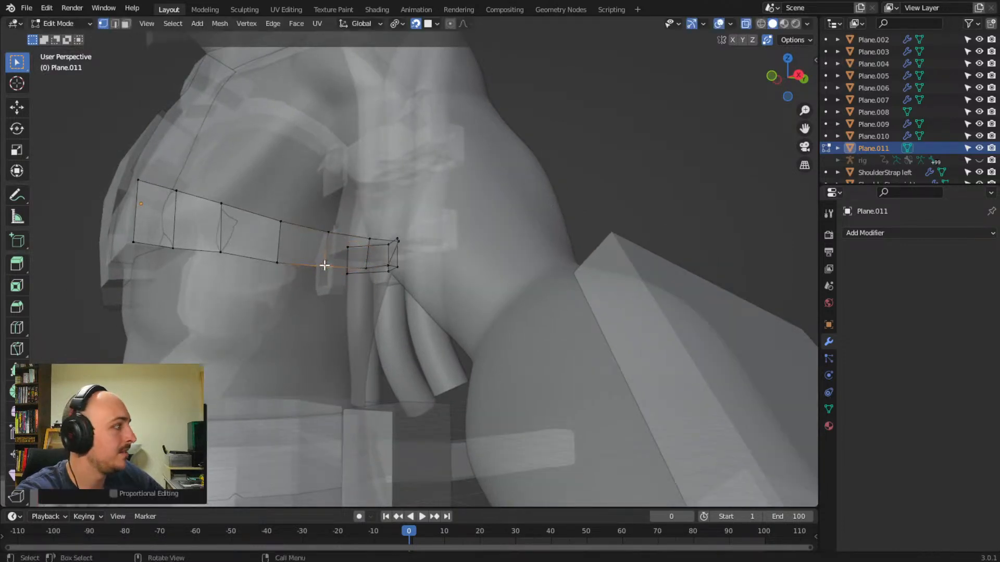
- Raise both vertices of the cross edge just in front of the armpit along the torso surface
mouse_move(283, 280)
middle_mouse_down()
mouse_move(313, 271)
mouse_move(290, 297)
mouse_move(295, 270)
middle_mouse_up()
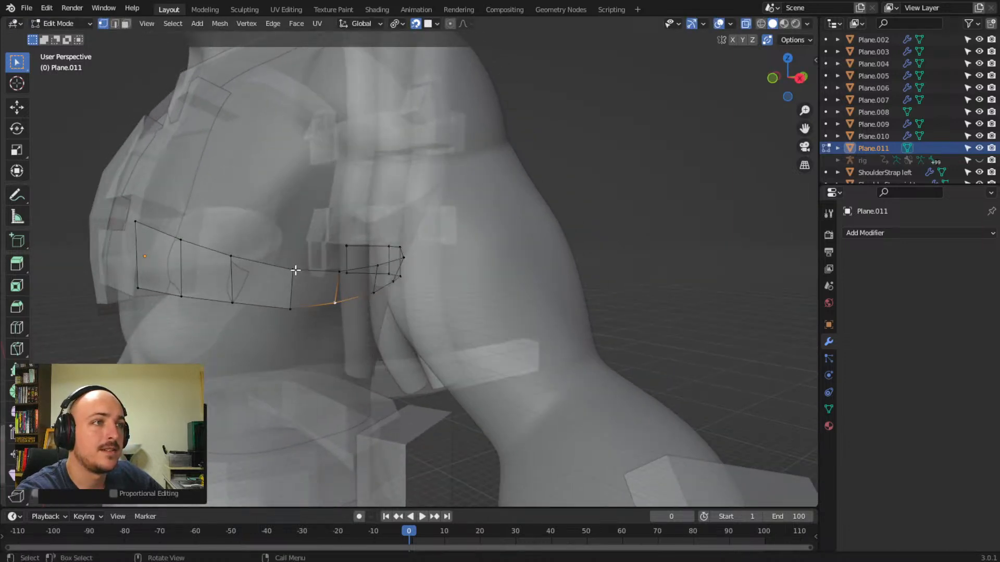
left_click(293, 267)
key("g")
left_click(290, 264)
left_click(290, 310)
key("g")
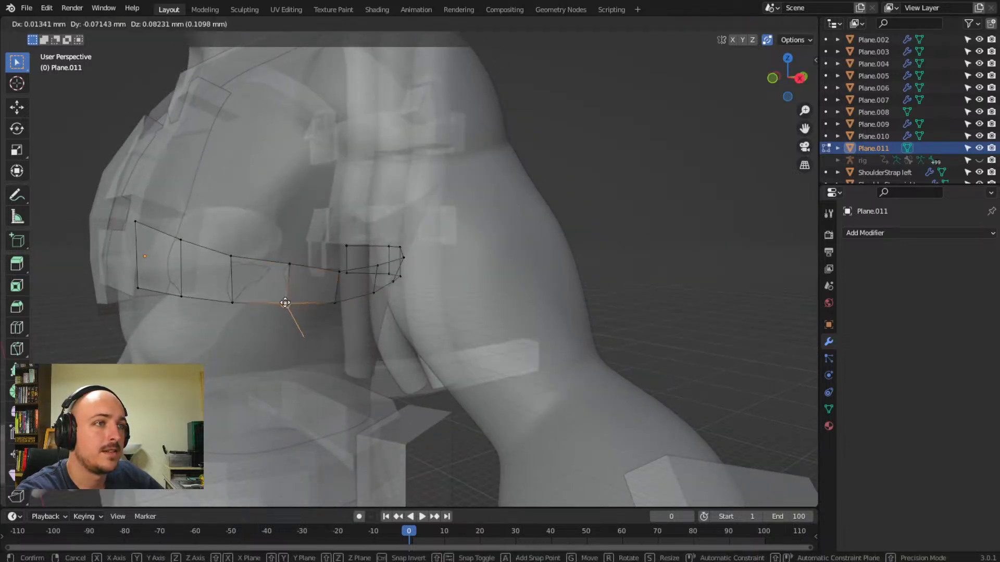
left_click(285, 304)
- Reposition the lower vertices along the side of the torso to smooth the strap's bottom edge
middle_click_drag(284, 324, 289, 270)
key("g")
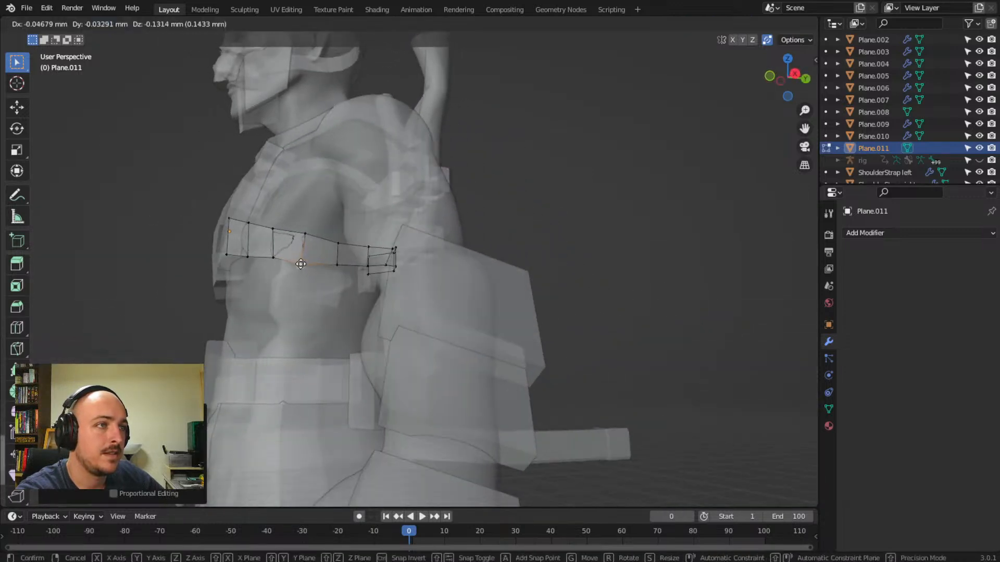
left_click(304, 263)
key("g")
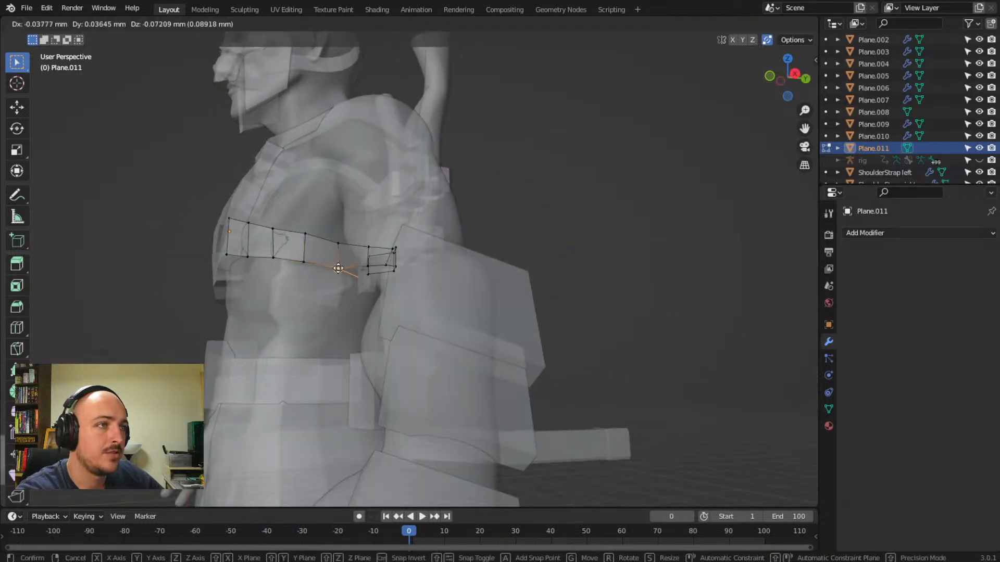
left_click(348, 274)
middle_click_drag(348, 274, 344, 278)
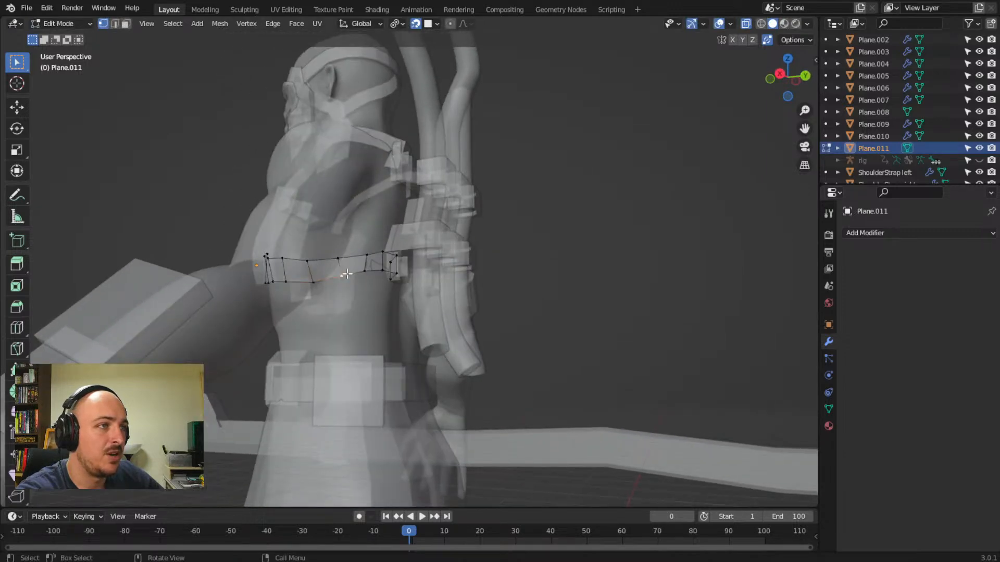
key("g")
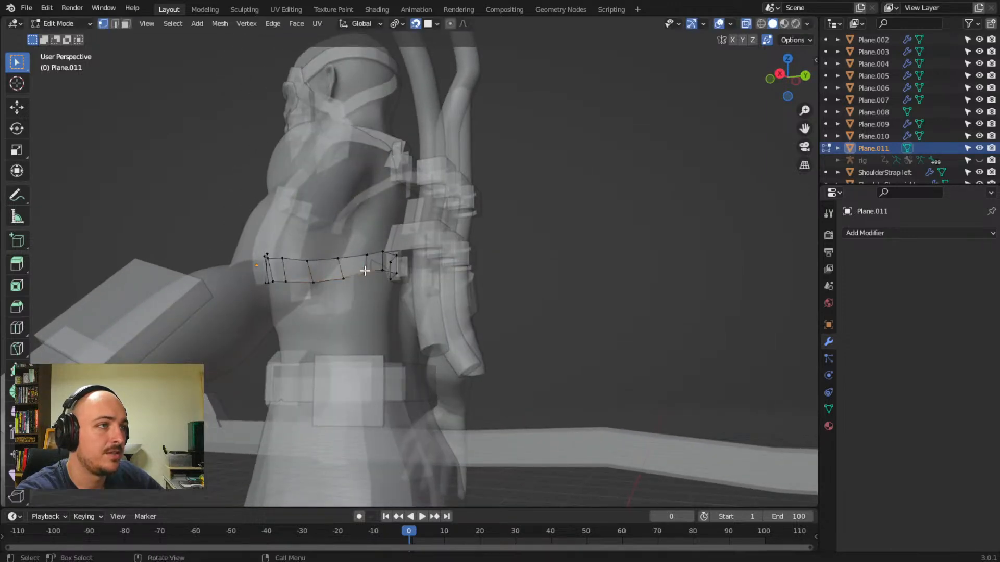
left_click(367, 274)
- Reposition the upper vertices along the side and back of the torso to smooth the strap's top edge
middle_click_drag(366, 274, 350, 256)
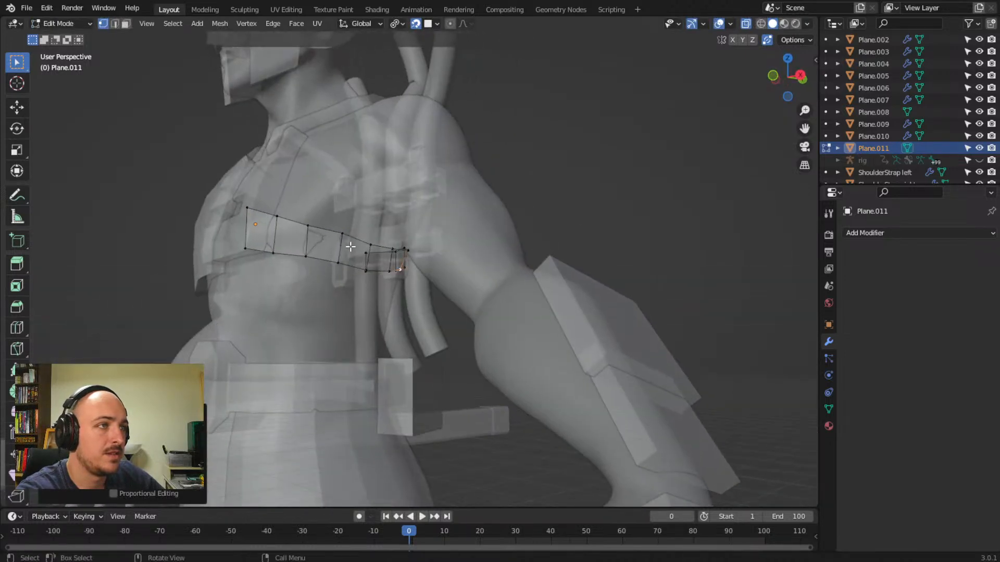
left_click(374, 245)
key("g")
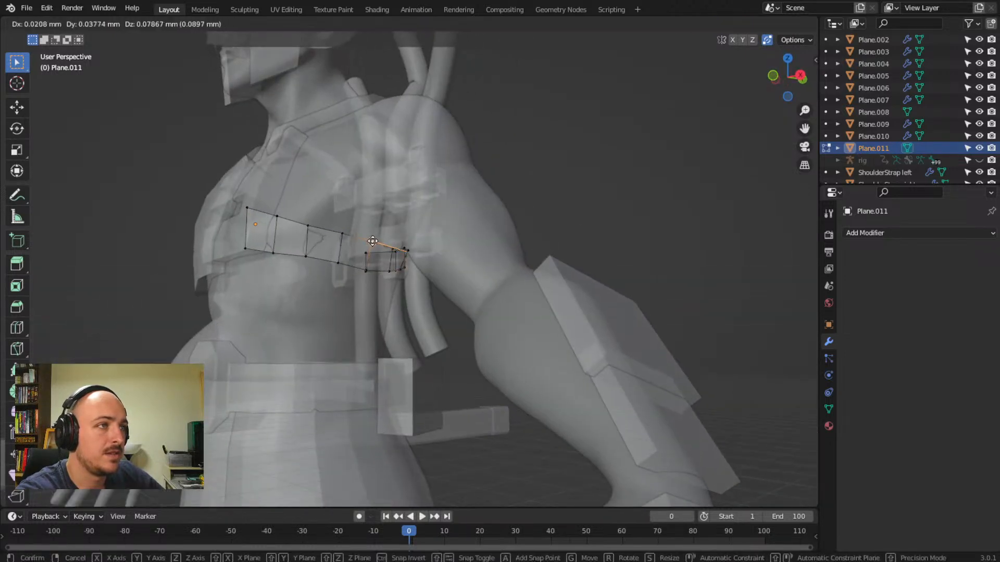
left_click(372, 241)
middle_click_drag(392, 252, 317, 268)
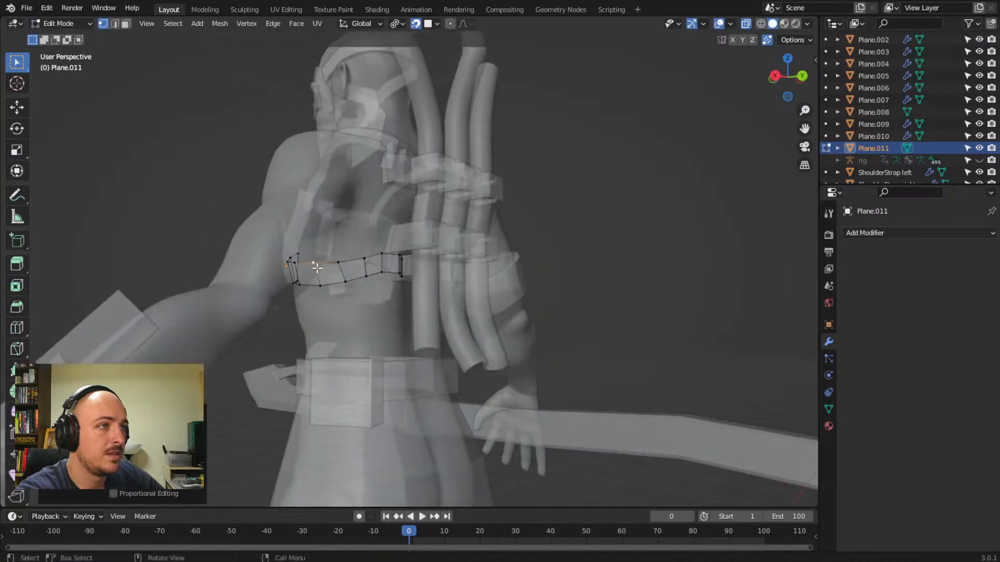
left_click(342, 259)
key("g")
left_click(339, 261)
left_click(364, 258)
key("g")
left_click(365, 255)
- Lower the strap's top front corner vertex along Z and the neighbouring upper vertex along the chest surface
middle_click_drag(351, 259, 396, 316)
middle_click_drag(319, 282, 366, 281)
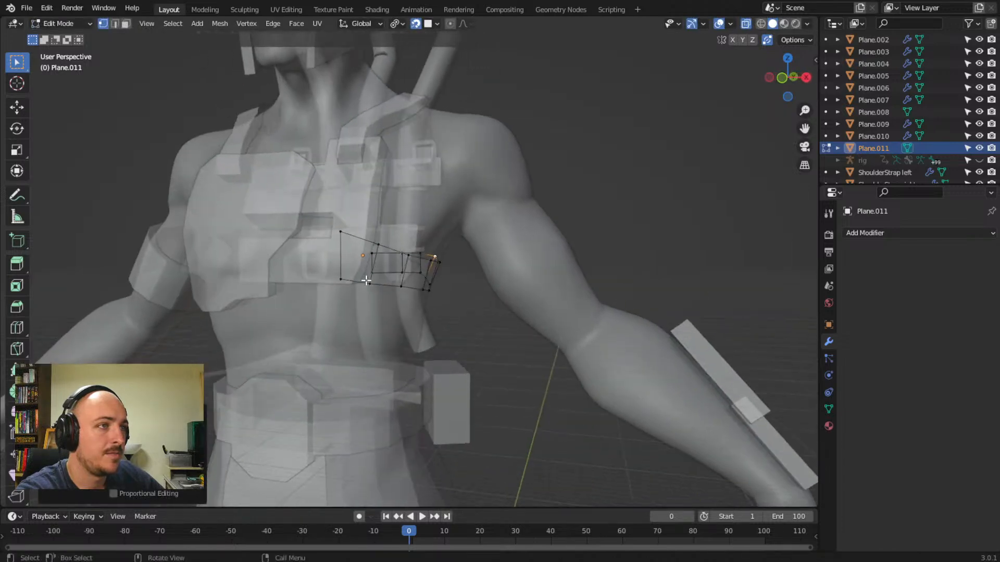
left_click(342, 238)
key("g")
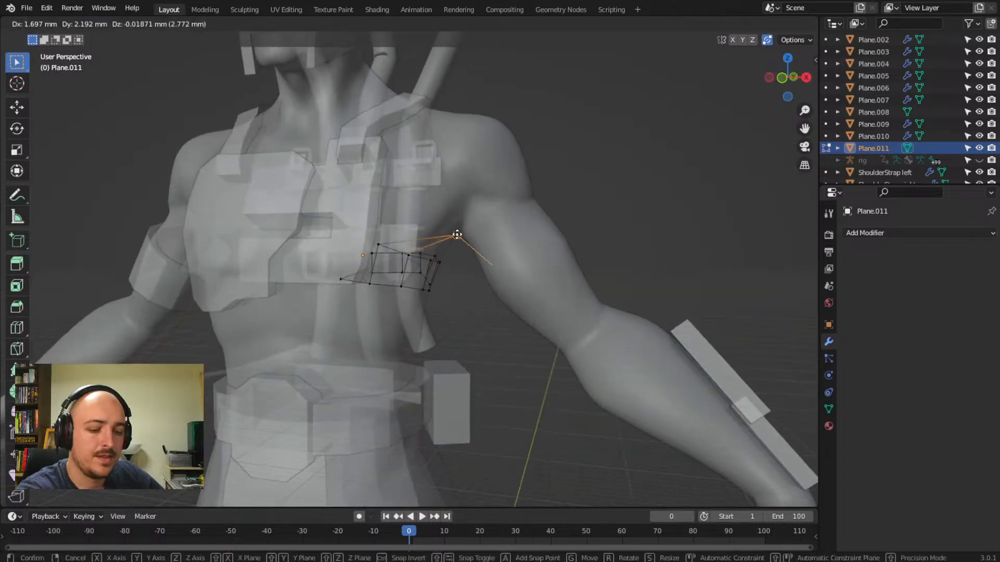
right_click(470, 330)
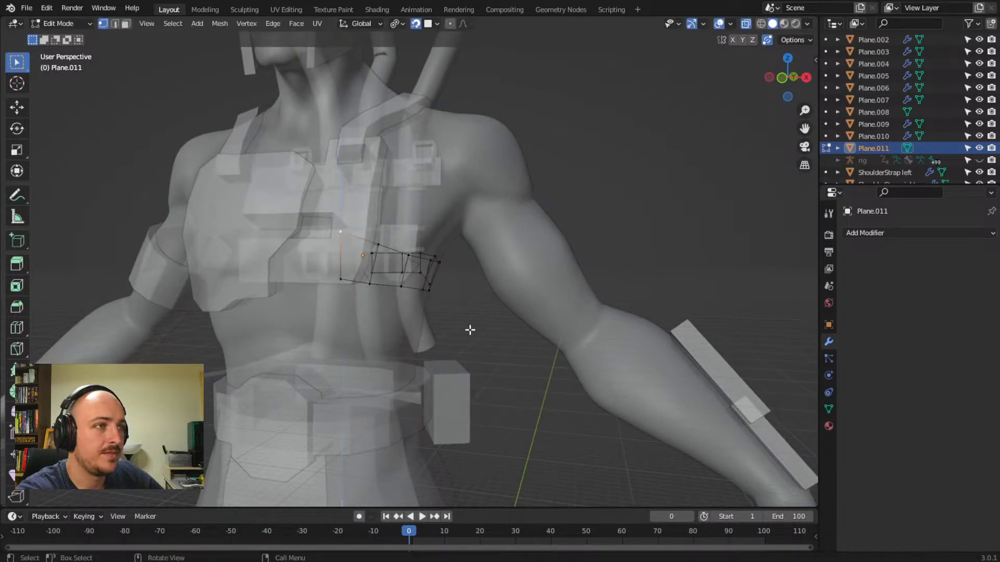
key("g")
key("z")
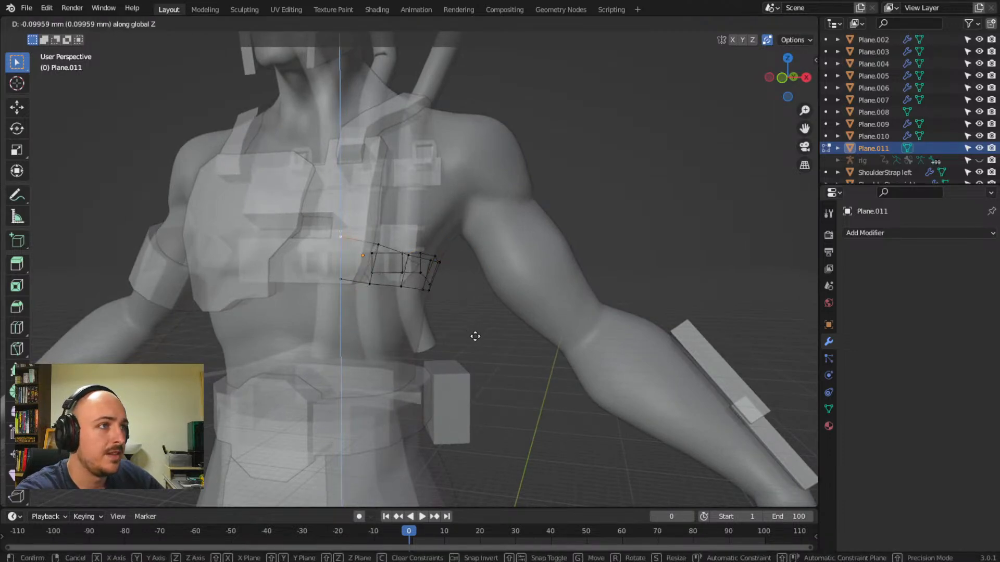
left_click(475, 344)
middle_click_drag(387, 276, 363, 238)
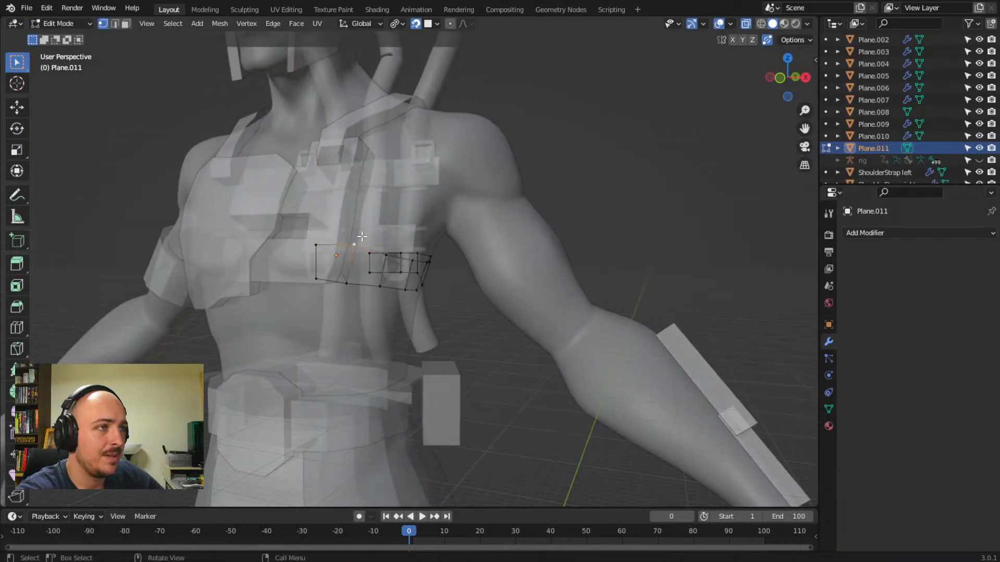
key("g")
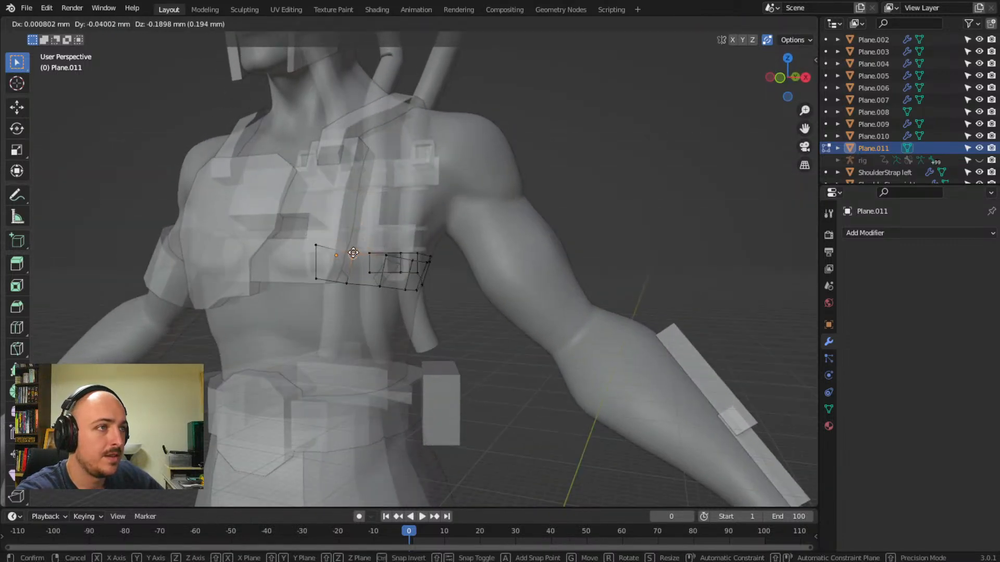
left_click(353, 251)
- Nudge the strap's vertices along the side of the torso to even out its upper and lower edges
middle_click_drag(364, 265, 294, 251)
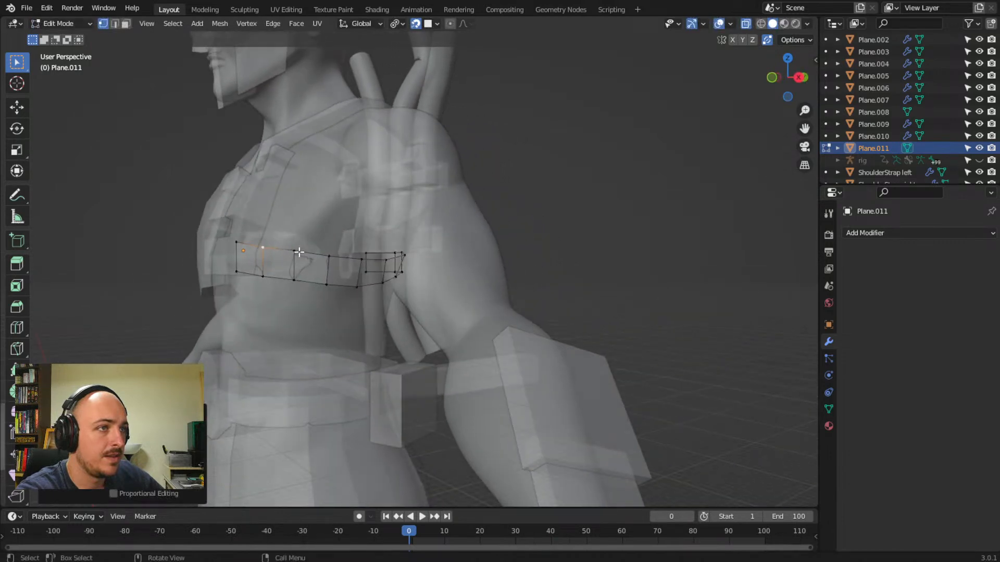
left_click(329, 257)
key("g")
left_click(328, 283)
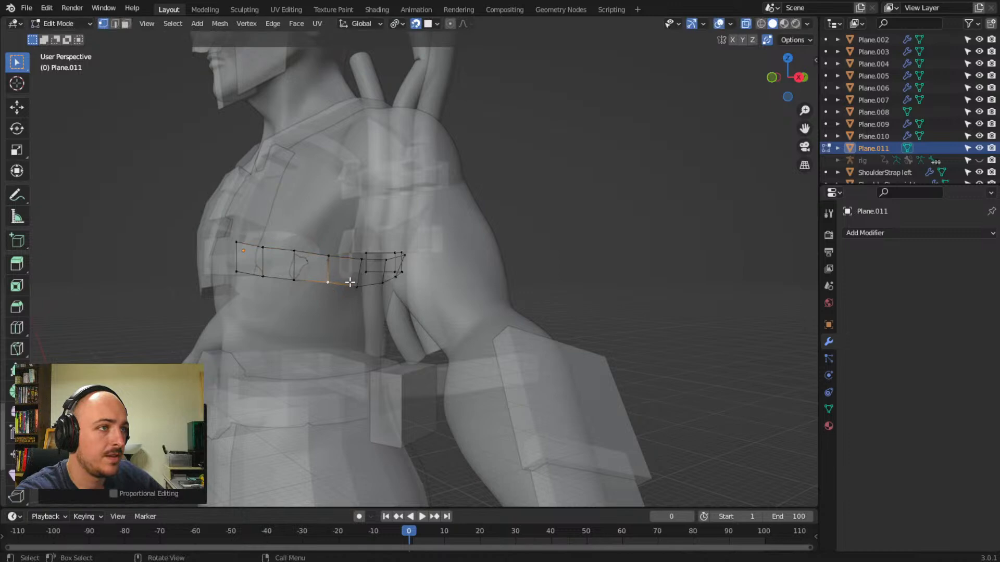
middle_click_drag(357, 283, 335, 279)
key("g")
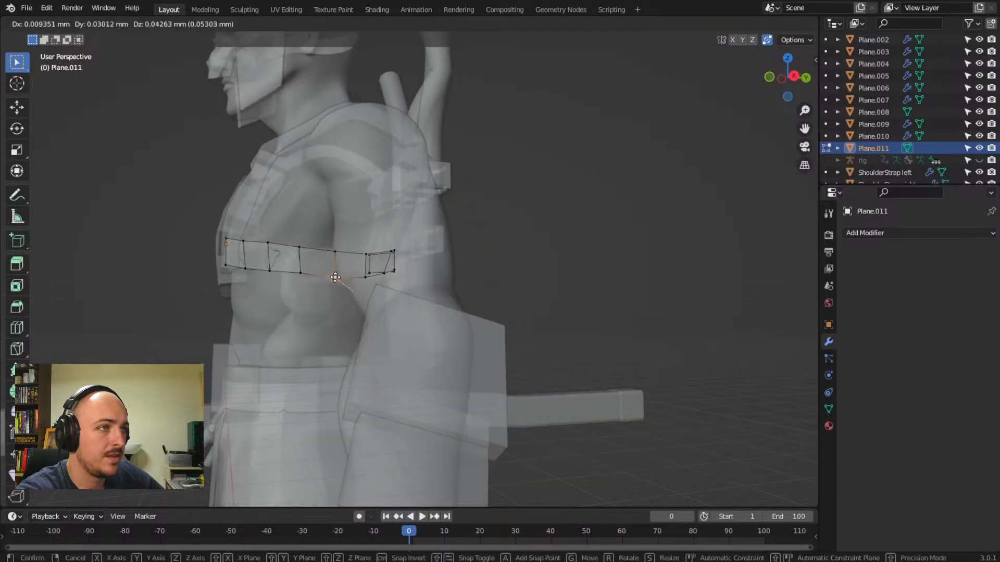
left_click(333, 275)
- Add a Solidify modifier to the strap
middle_click_drag(116, 272, 217, 290)
scroll(217, 290, "down", 3)
middle_click_drag(295, 288, 251, 278)
middle_click_drag(358, 274, 315, 252)
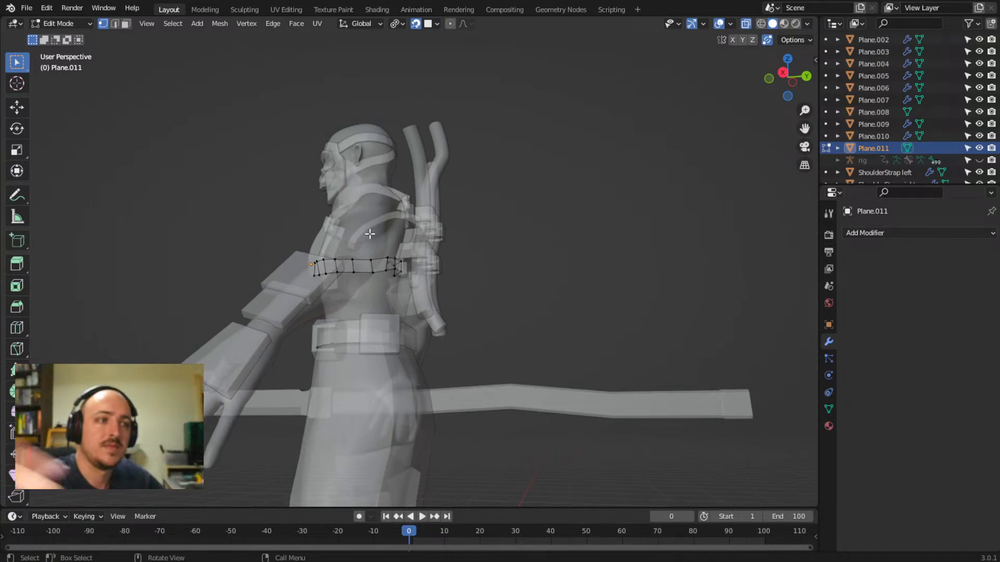
middle_click_drag(313, 244, 405, 261)
scroll(313, 266, "up", 4)
middle_click_drag(313, 266, 734, 244)
left_click(907, 232)
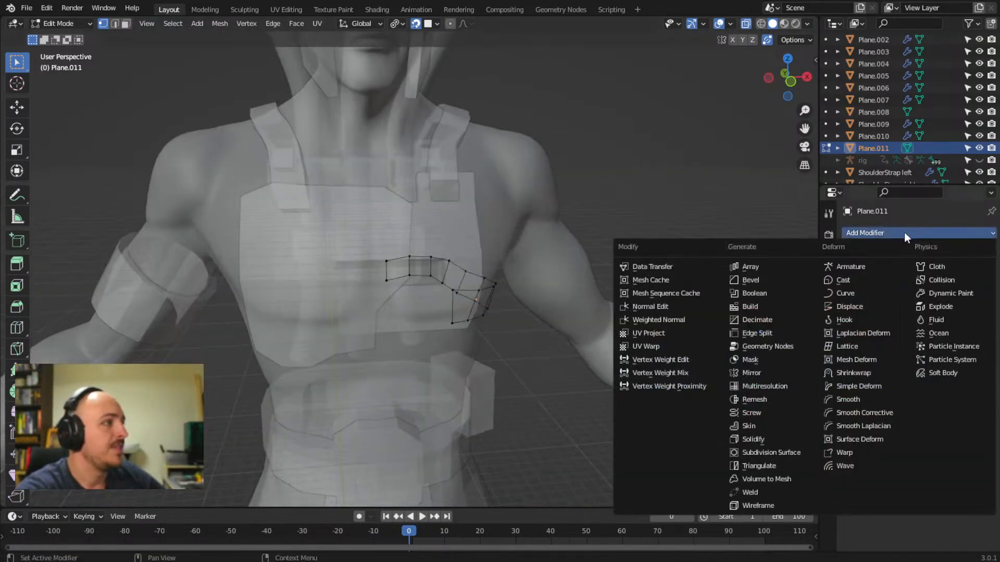
left_click(755, 439)
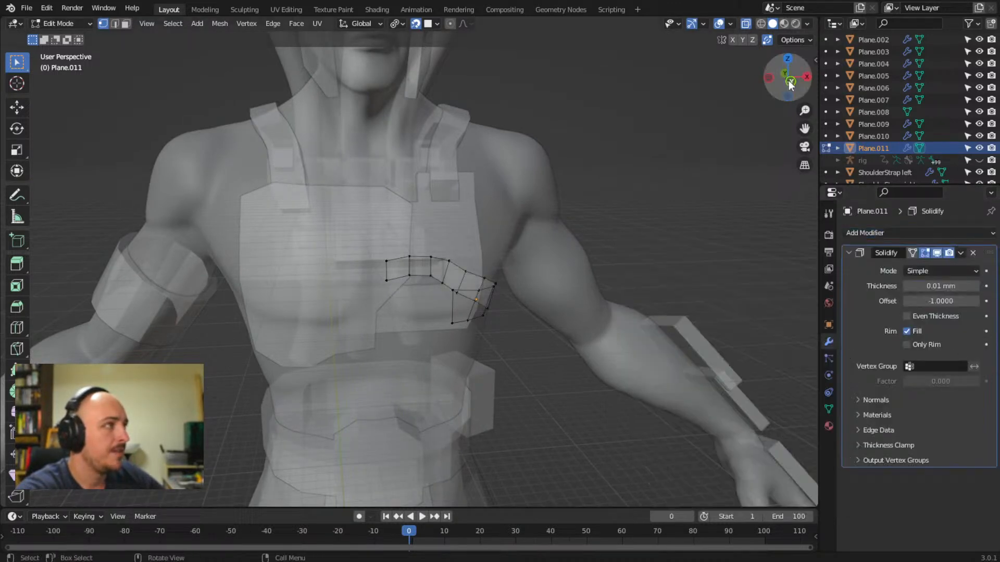
- Turn off X-ray and set the strap's Solidify thickness to 0.688 mm and offset to 0.1628
left_click(746, 24)
middle_click_drag(736, 41, 615, 172)
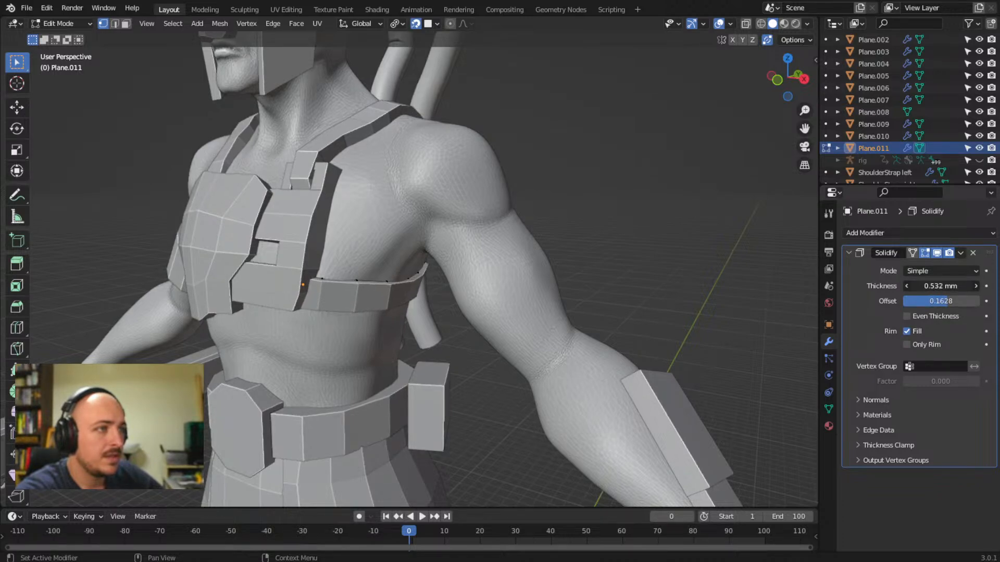
middle_click_drag(636, 276, 552, 318)
scroll(515, 324, "up", 5)
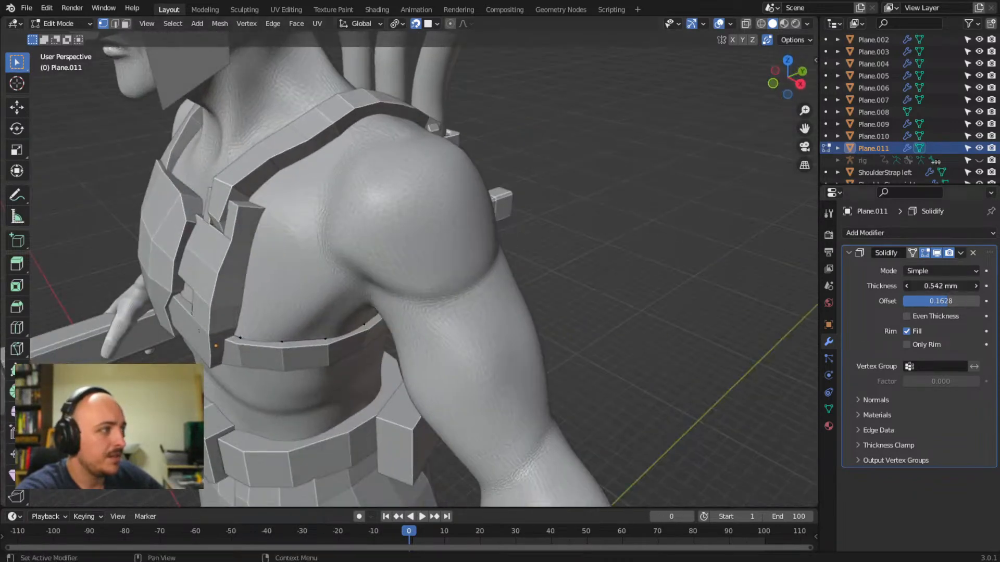
middle_click_drag(806, 323, 370, 268)
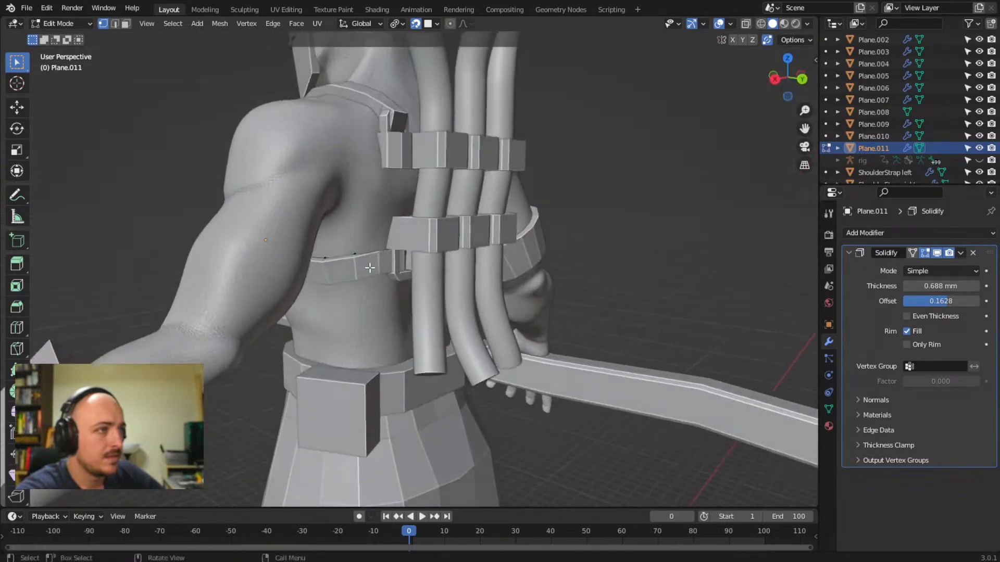
- Move the strap's cross edge beside the tube bracket outward along Y, turning snapping off to fine-tune its position
left_click(746, 23)
key("Tab")
key("Tab")
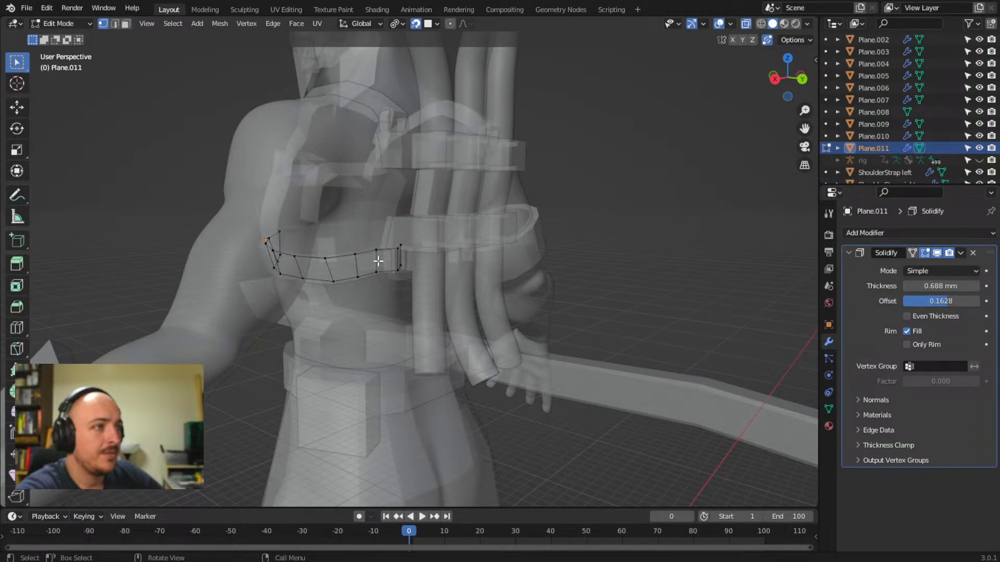
scroll(378, 261, "up", 5)
mouse_move(378, 261)
middle_mouse_down()
mouse_move(392, 268)
mouse_move(374, 280)
middle_mouse_up()
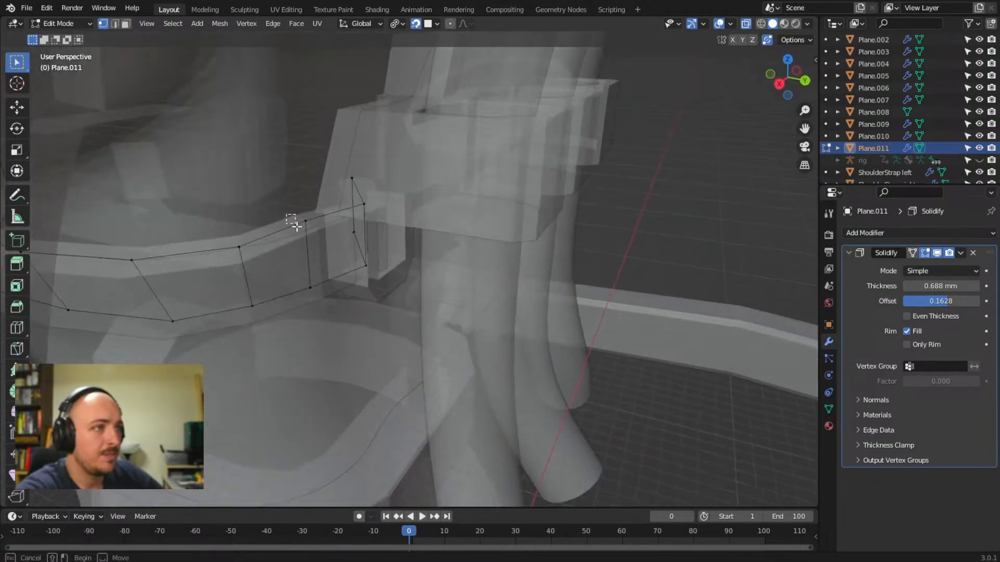
left_click_drag(330, 304, 329, 304)
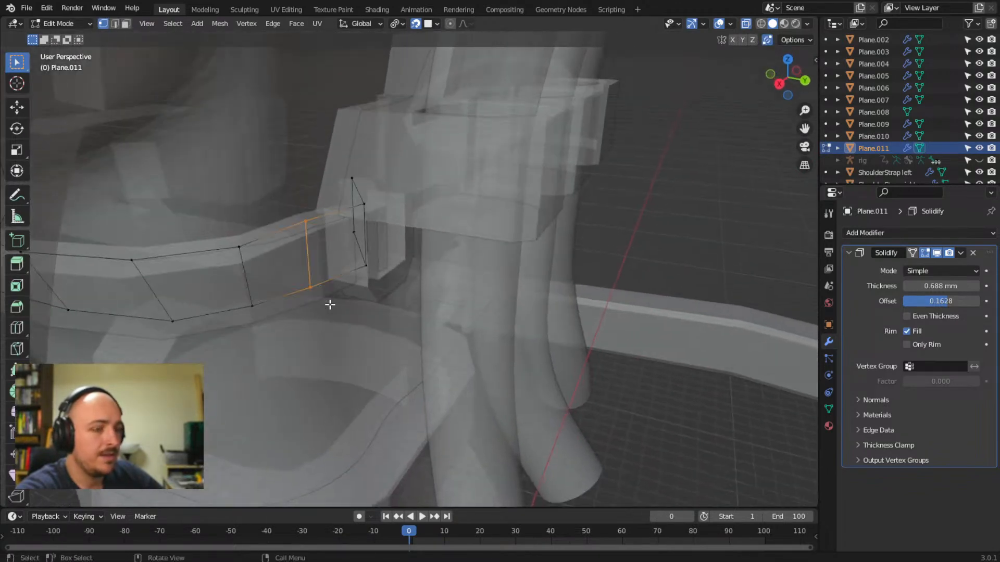
left_click(760, 24)
left_click(771, 24)
left_click(748, 23)
key("g")
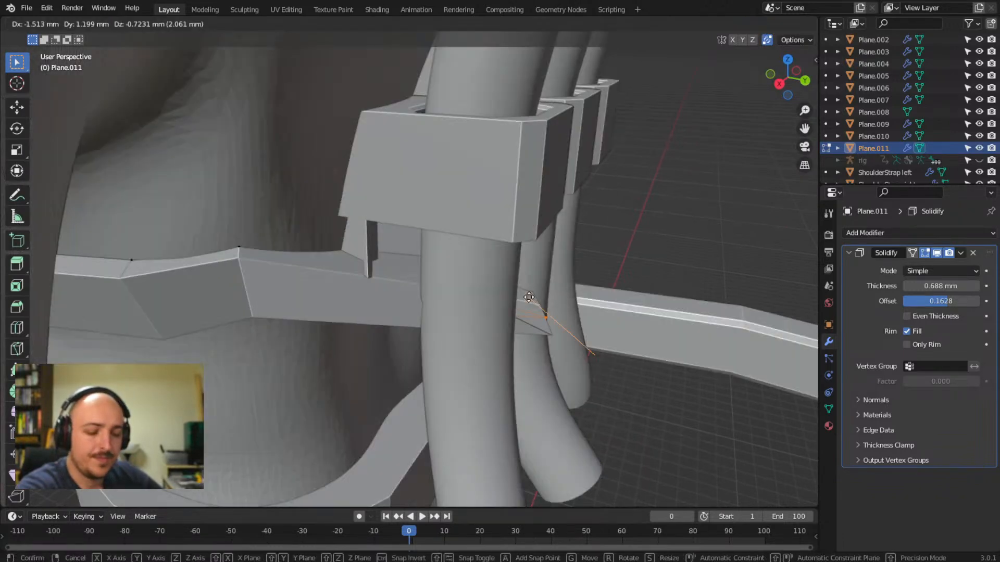
key("y")
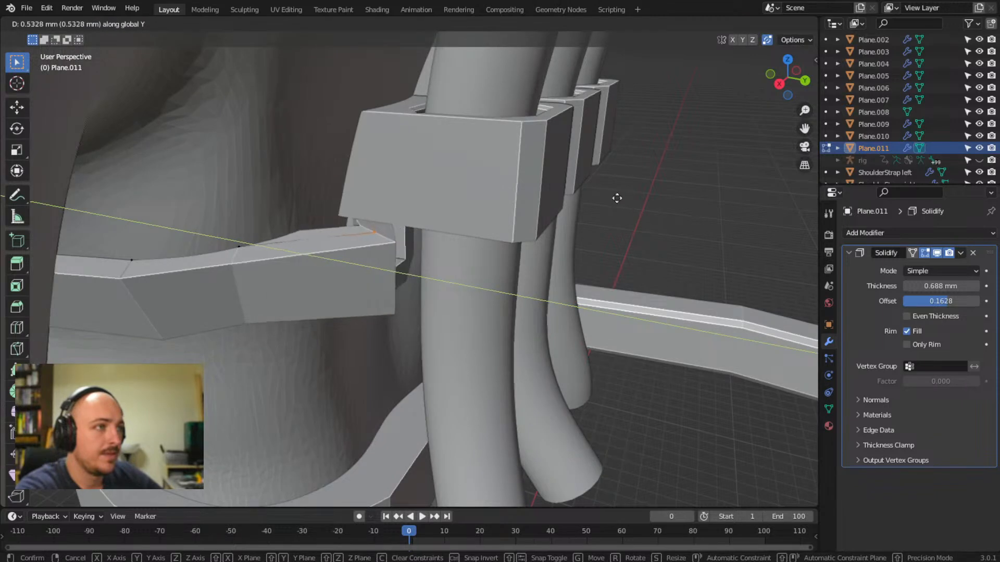
left_click(602, 196)
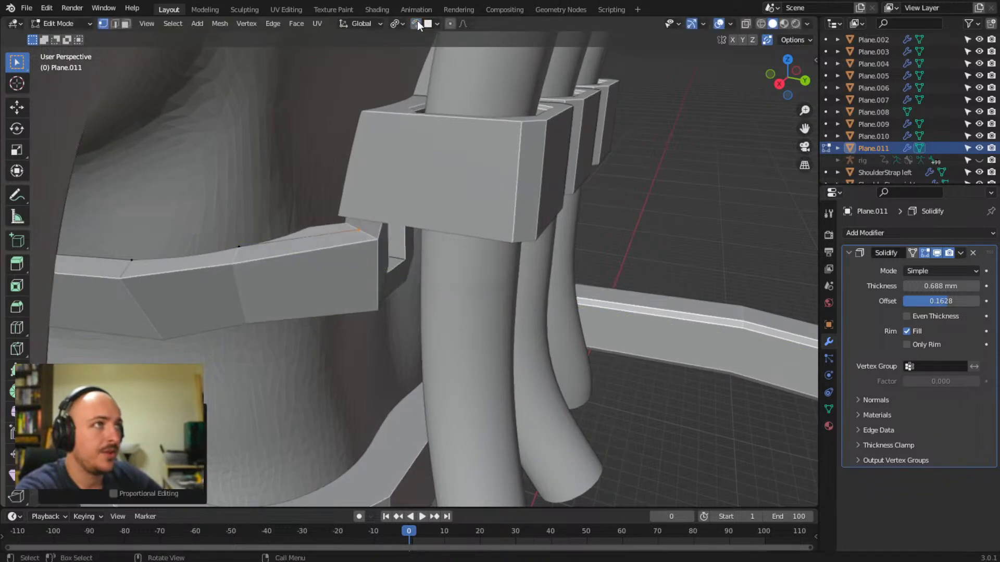
key("y")
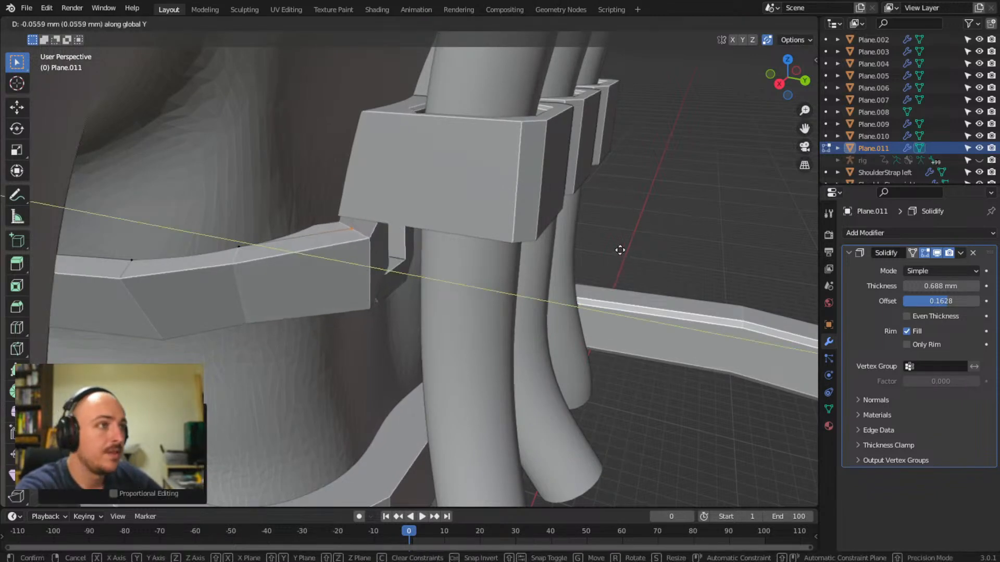
left_click(607, 229)
- Move the strap's end vertices beneath the tube bracket outward about 0.12 mm along Y
middle_click_drag(607, 229, 409, 203)
left_click_drag(401, 188, 450, 322)
middle_click_drag(450, 321, 441, 346)
key("g")
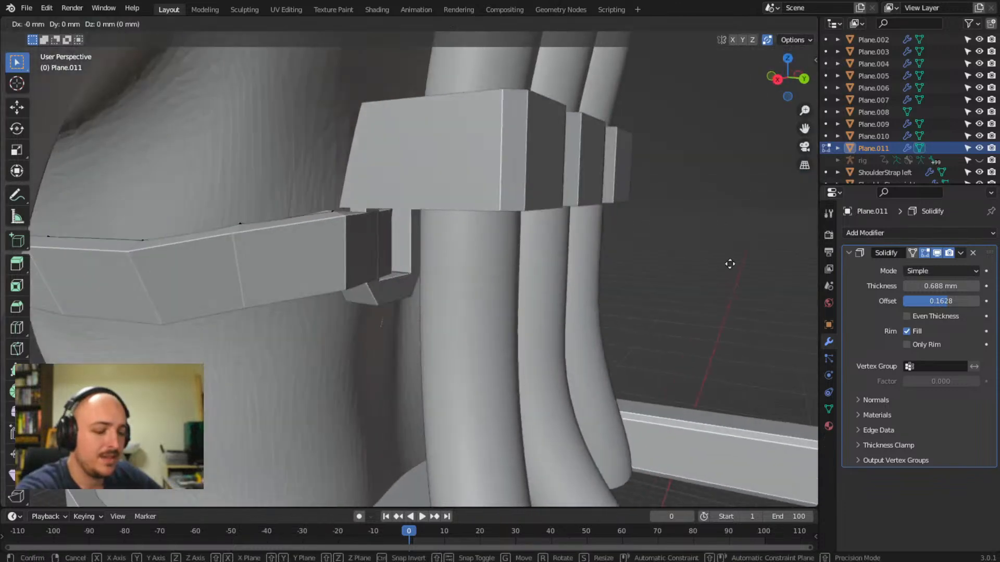
key("y")
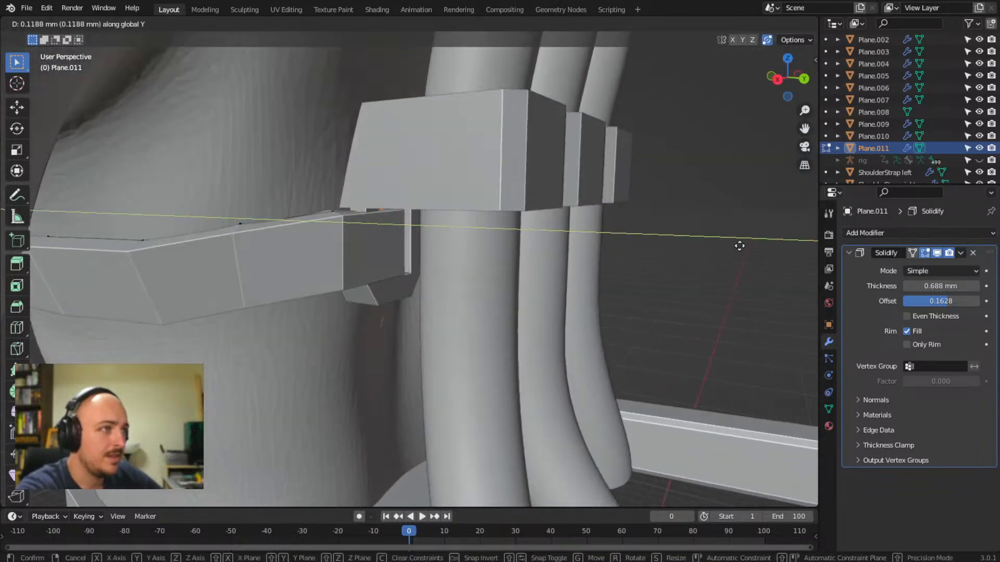
left_click(739, 246)
- Shift the strap's cross edge beside the tube bracket slightly along X
middle_click_drag(736, 245, 404, 176)
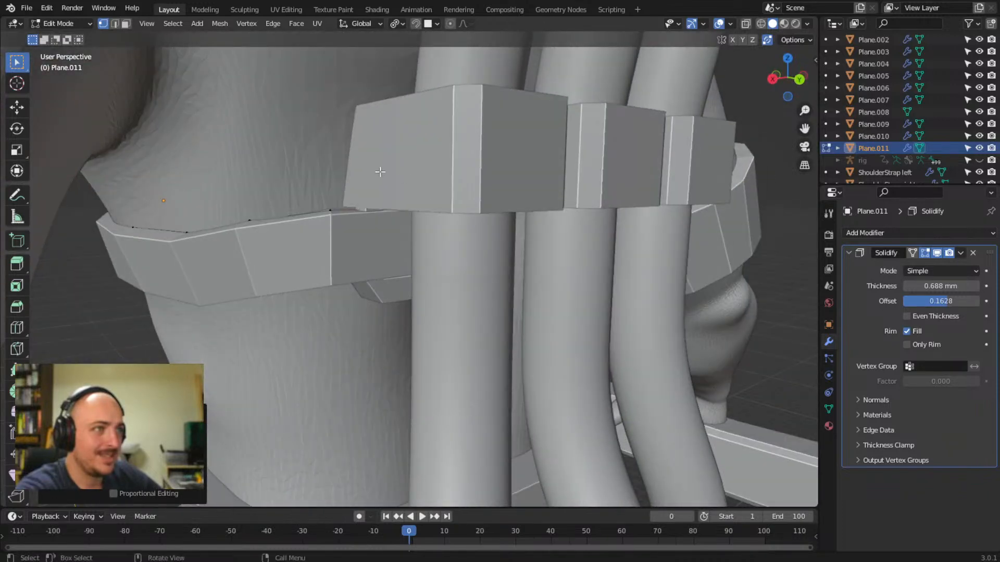
middle_click_drag(293, 200, 325, 308)
key("g")
key("x")
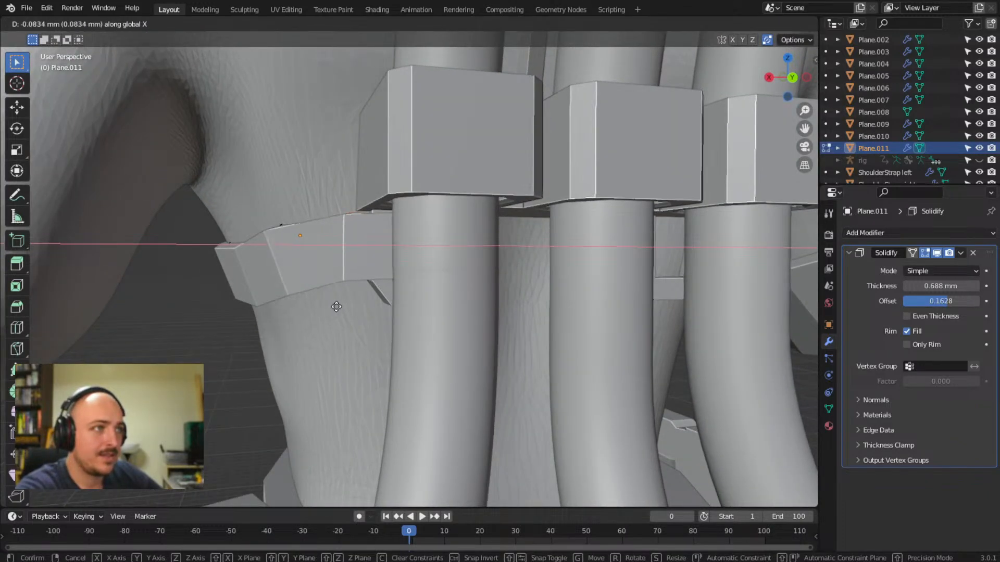
left_click(347, 306)
- With X-ray on, move the strap's lower front corner vertex about 0.1 mm along Y toward the body
middle_click_drag(341, 330, 654, 301)
scroll(388, 333, "down", 8)
middle_click_drag(556, 352, 557, 352)
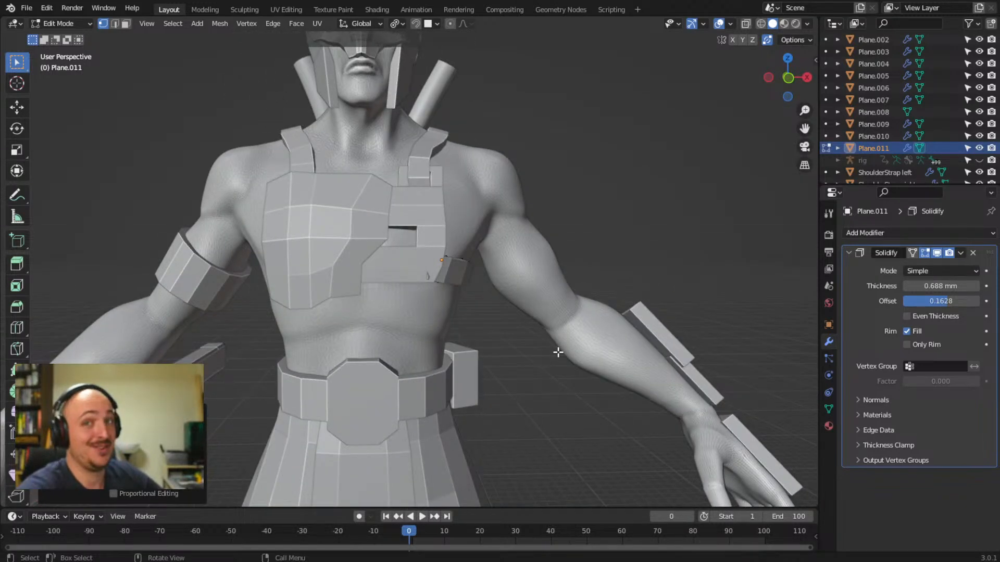
scroll(458, 319, "up", 6)
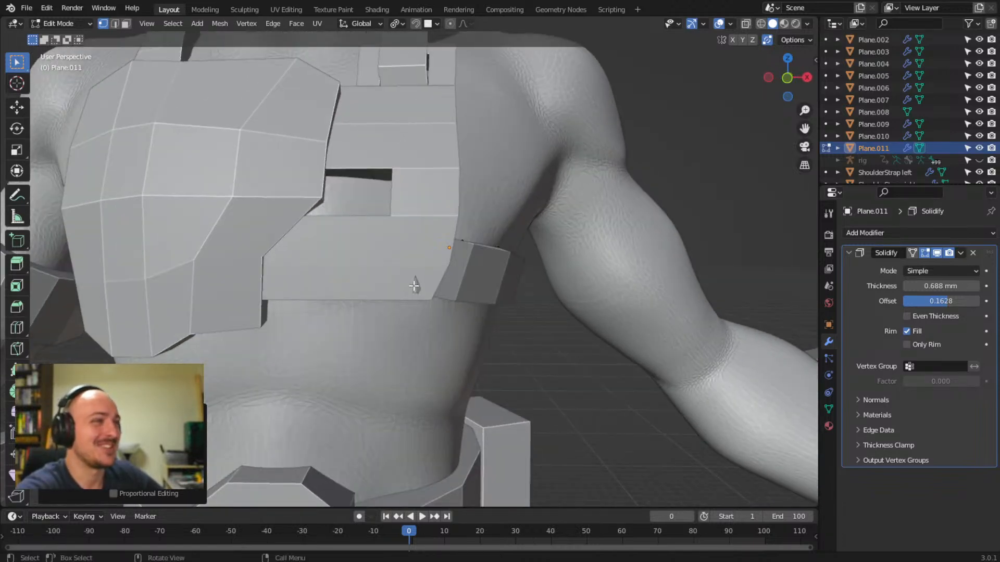
left_click(748, 23)
middle_click_drag(404, 339, 373, 318)
middle_click_drag(340, 264, 378, 213)
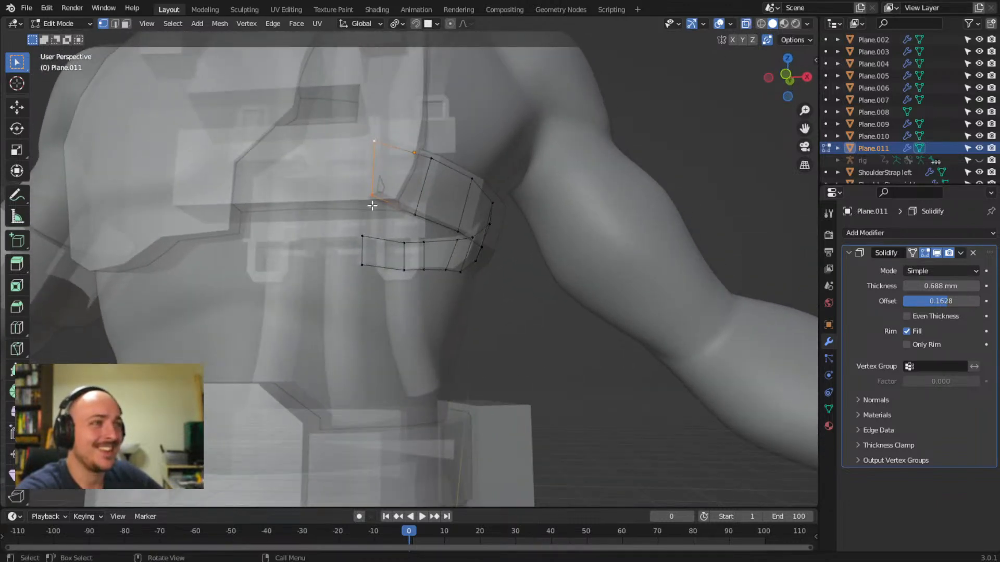
middle_click_drag(378, 274, 345, 418)
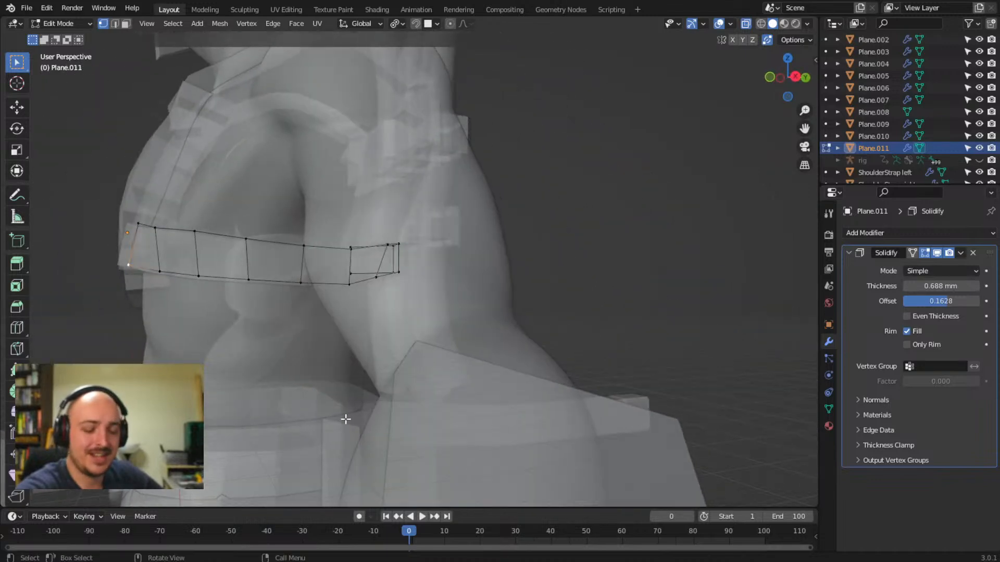
key("g")
key("y")
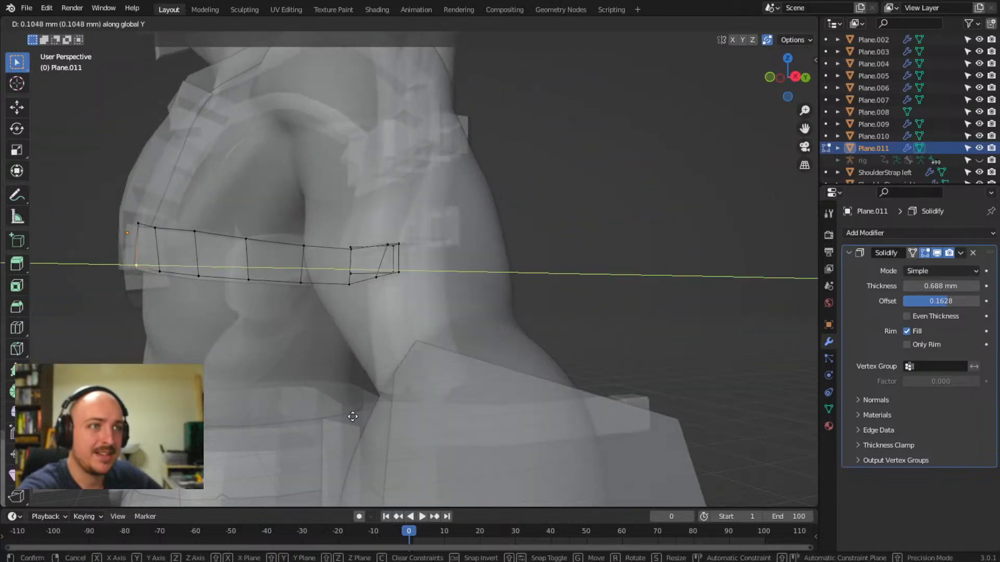
left_click(353, 417)
- Extrude the strap's front end edge about 0.44 mm toward the chest's centre in front view, and turn X-ray off
middle_click_drag(352, 417, 323, 251)
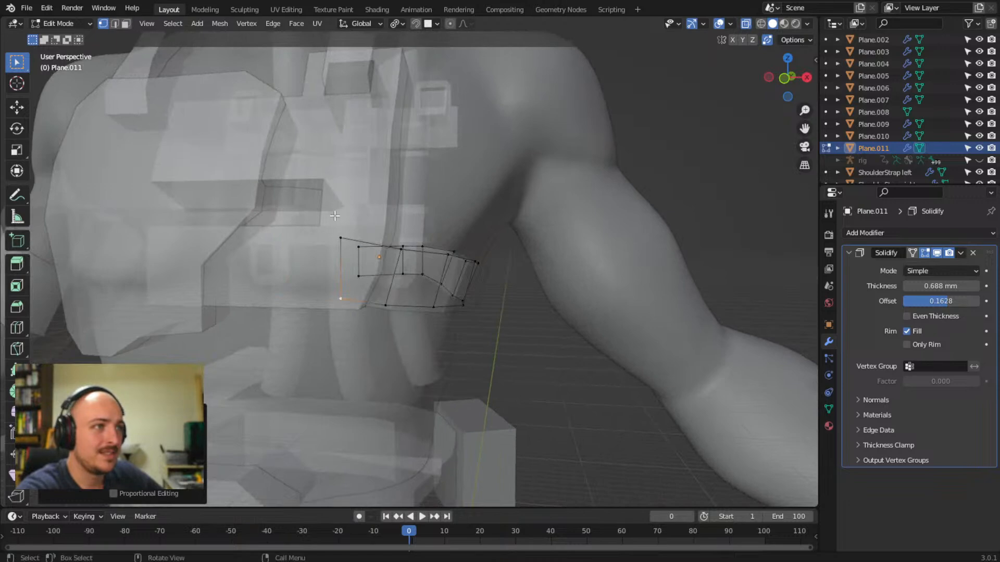
middle_click_drag(345, 373, 549, 383)
key("g")
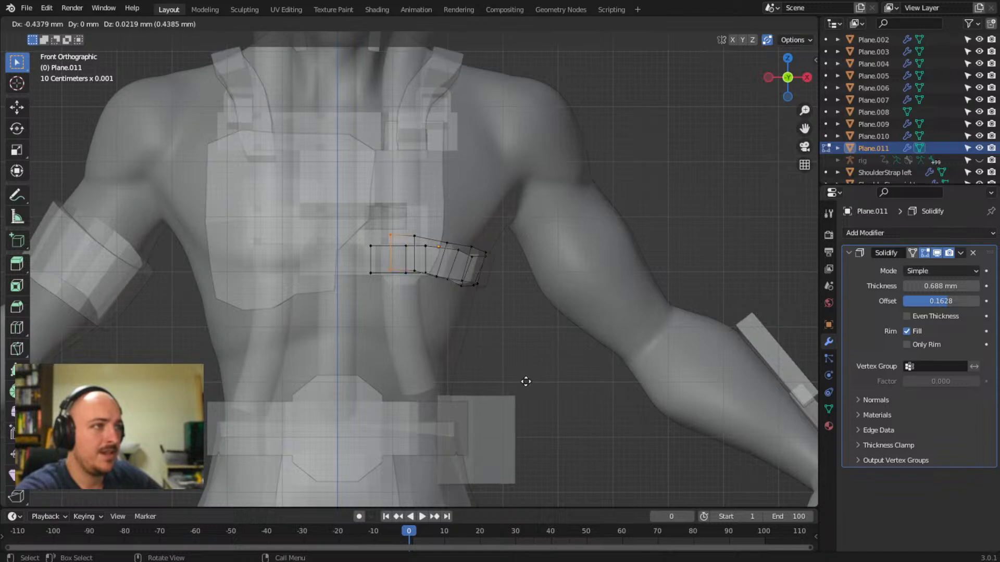
left_click(526, 382)
middle_click_drag(535, 381, 479, 364)
scroll(481, 330, "down", 2)
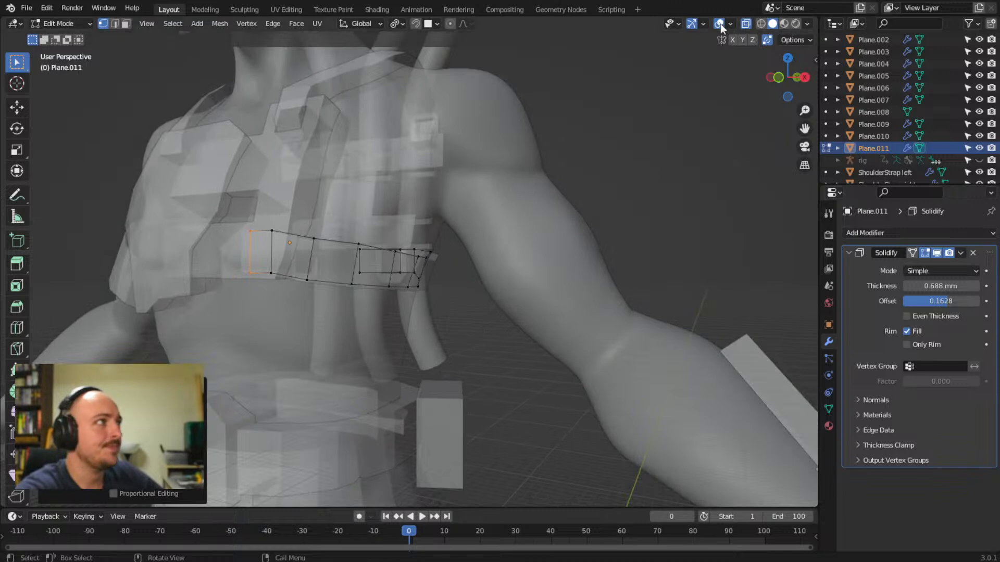
left_click(745, 23)
middle_click_drag(660, 170, 35, 158)
middle_click_drag(294, 309, 440, 321)
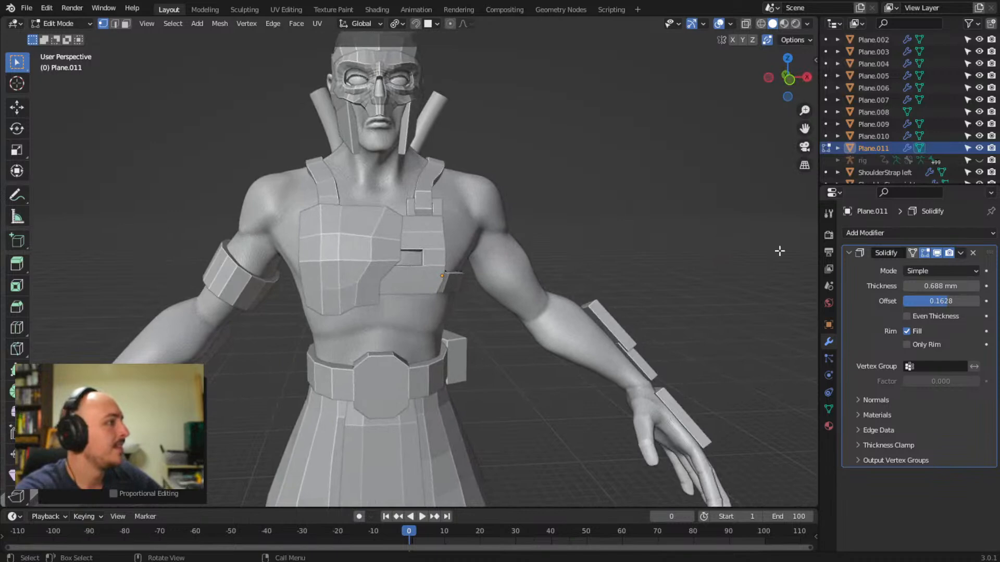
- Add a Mirror modifier to the chest strap on the X axis, with Origin.001 as the mirror object
left_click(981, 232)
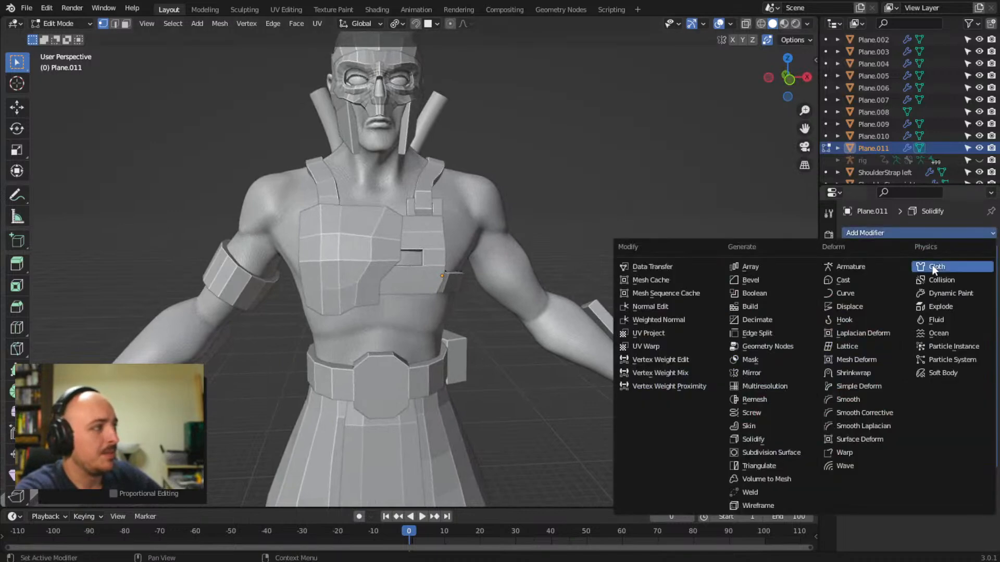
left_click(774, 375)
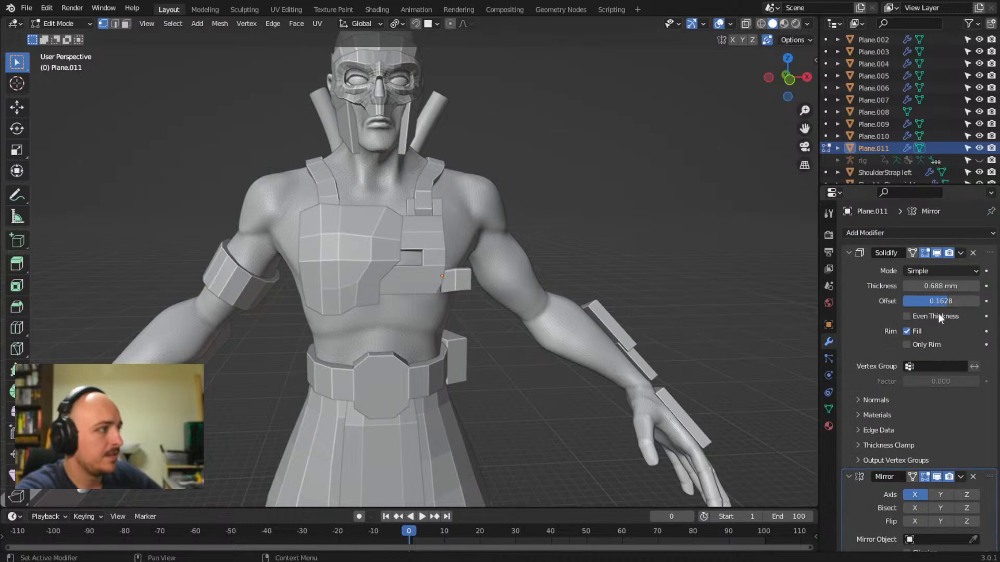
scroll(906, 505, "down", 3)
left_click(919, 485)
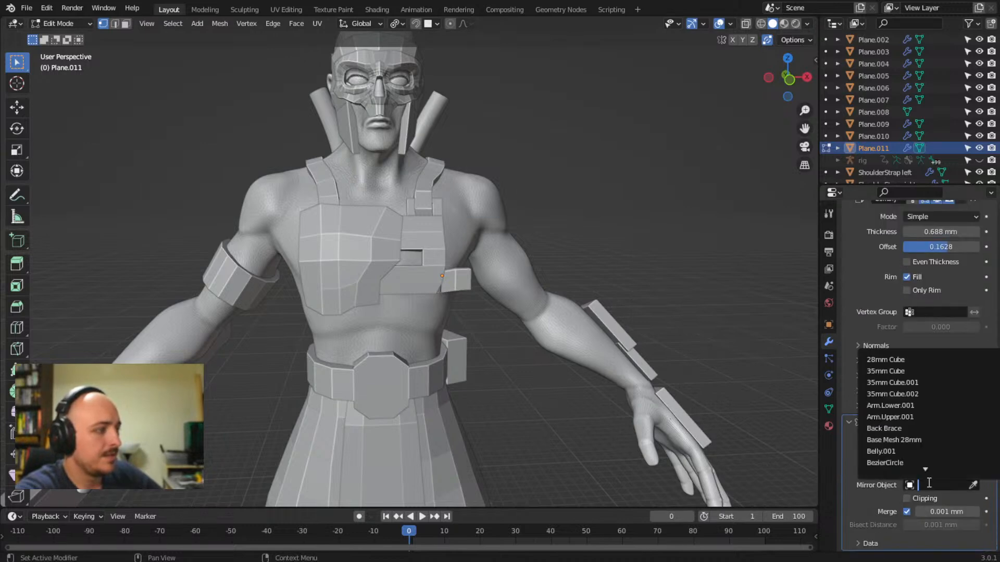
type("o")
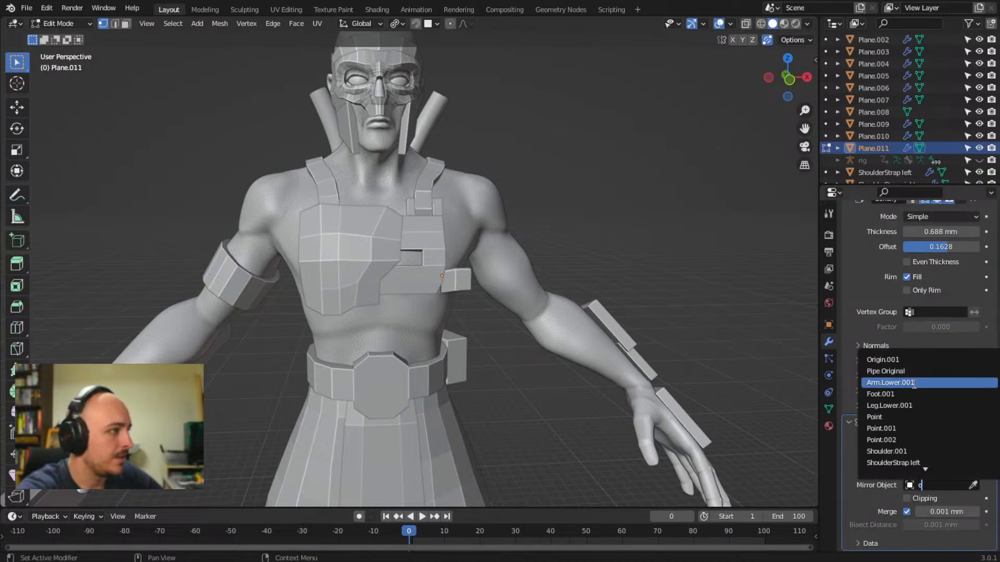
left_click(910, 358)
middle_click_drag(687, 379, 755, 401)
- Switch to Object Mode and apply the strap's Mirror modifier
left_click(962, 423)
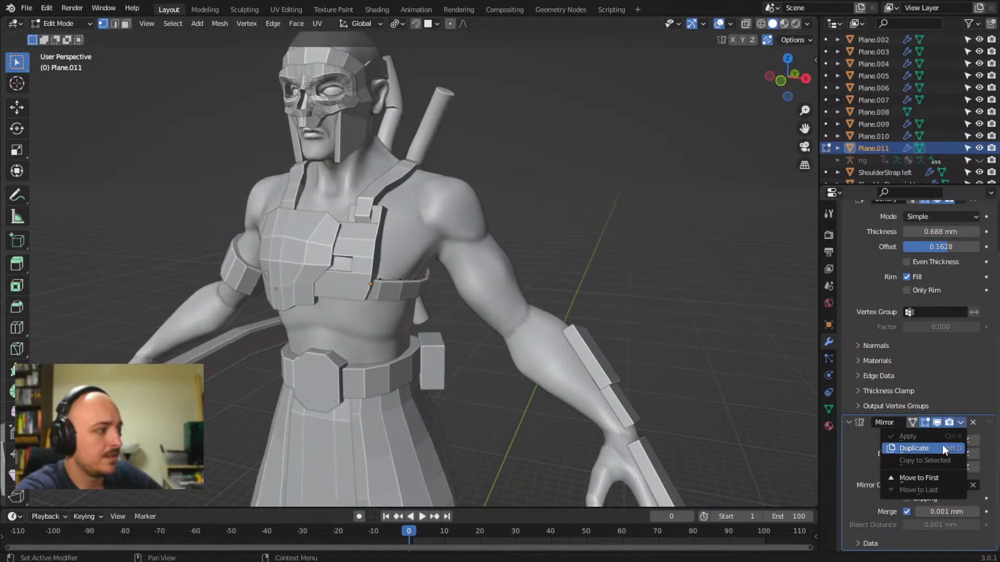
middle_click_drag(416, 392, 489, 361)
key("Tab")
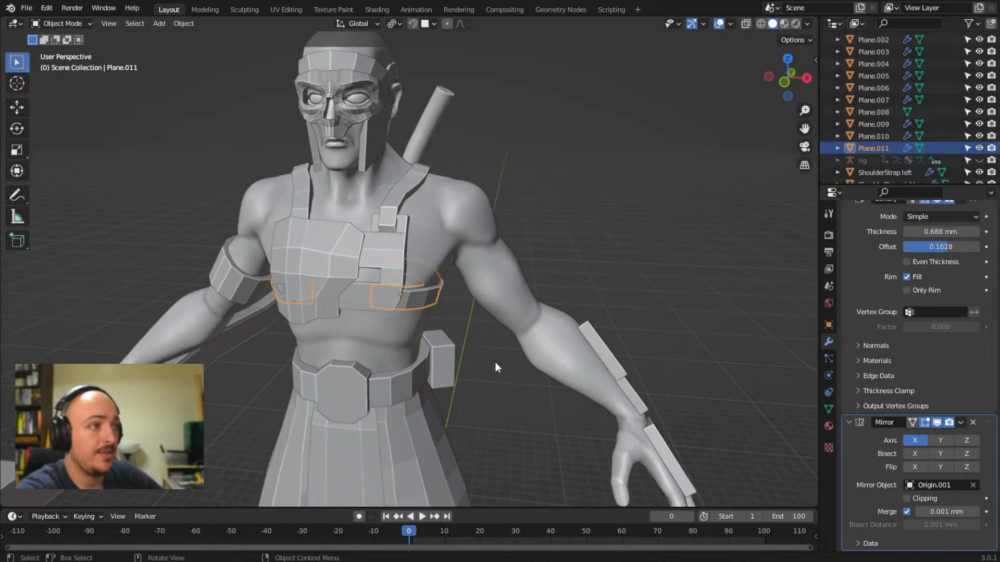
left_click(960, 422)
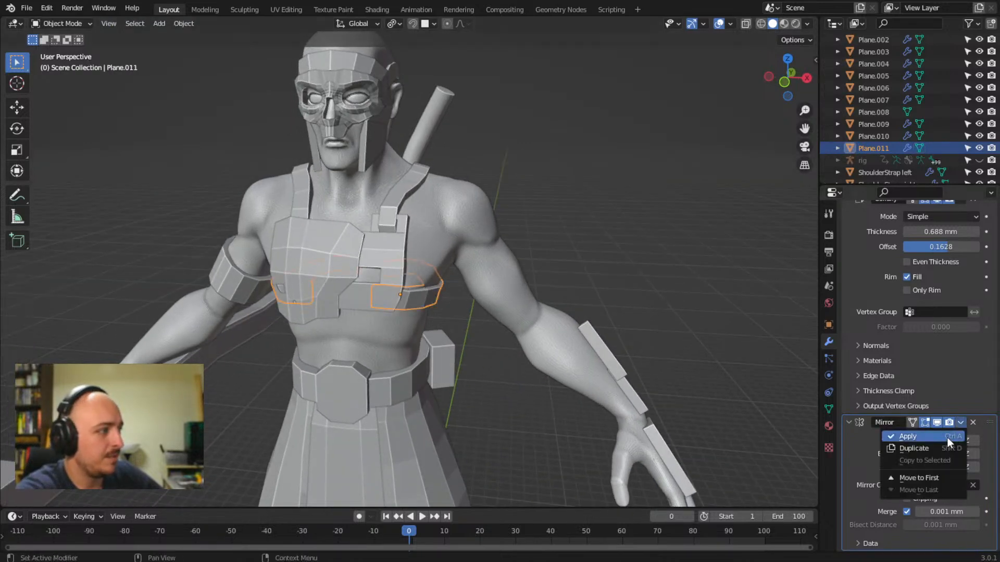
left_click(940, 437)
middle_click_drag(548, 377, 526, 362)
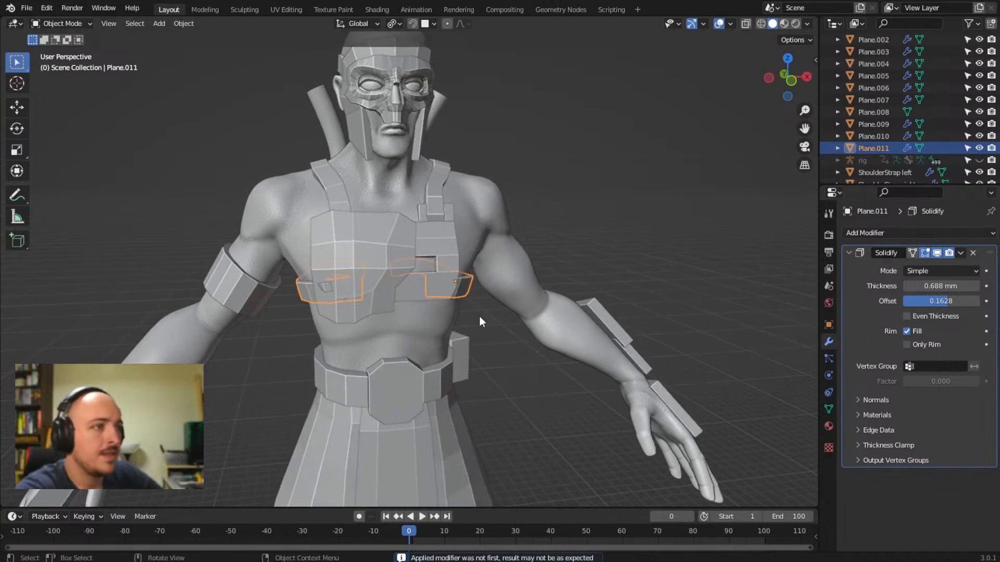
- In Edit Mode, separate the mirrored strap mesh into individual objects by loose parts
key("Tab")
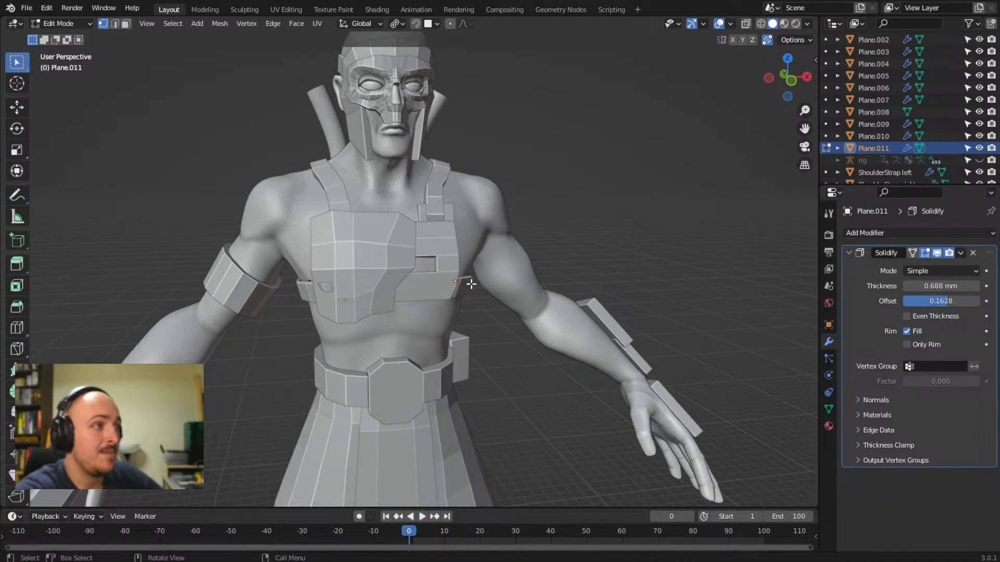
right_click(464, 290)
mouse_move(464, 289)
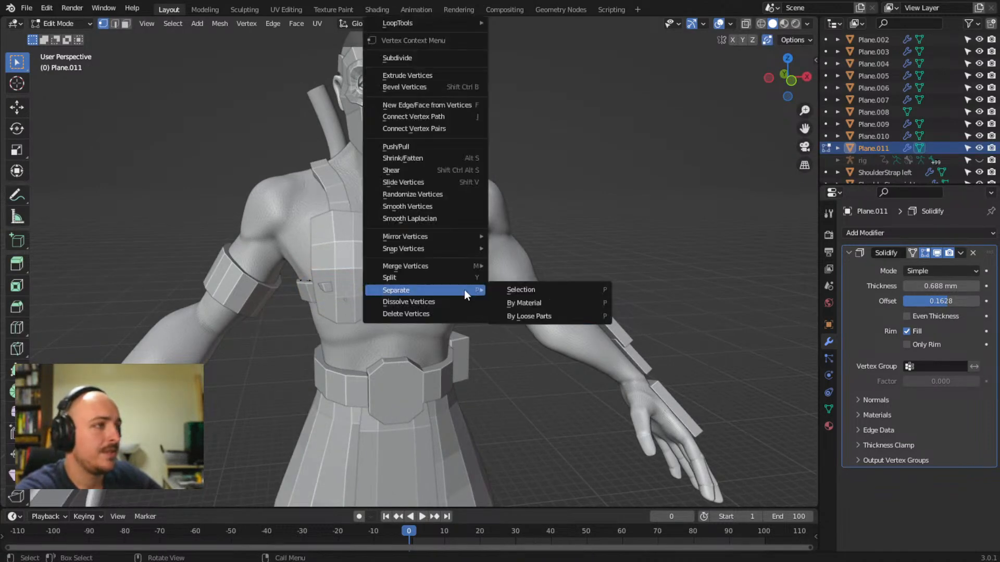
left_click(538, 318)
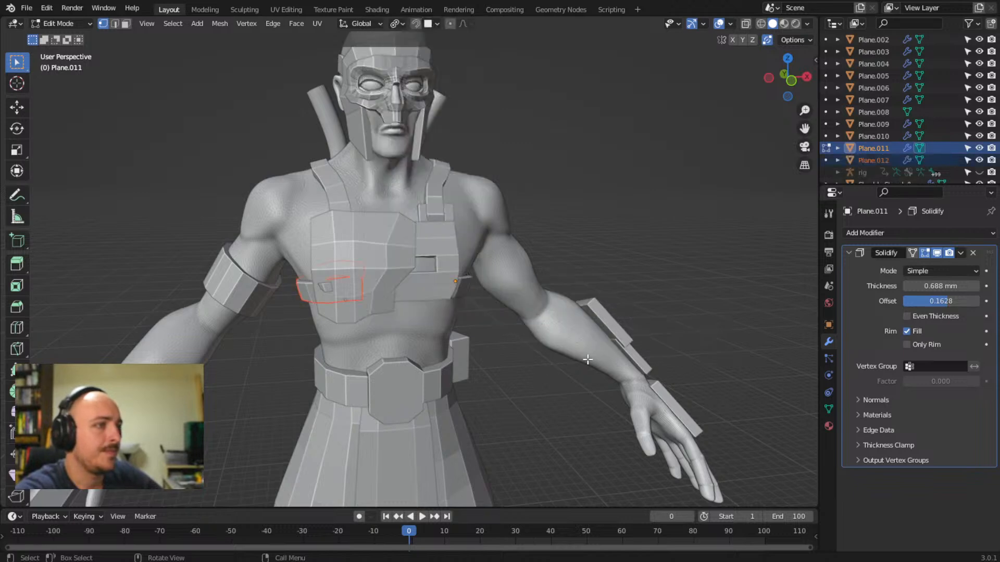
- Rename the strap object Plane.011 as "ChestStrap left"
double_click(885, 148)
scroll(885, 148, "down", 1)
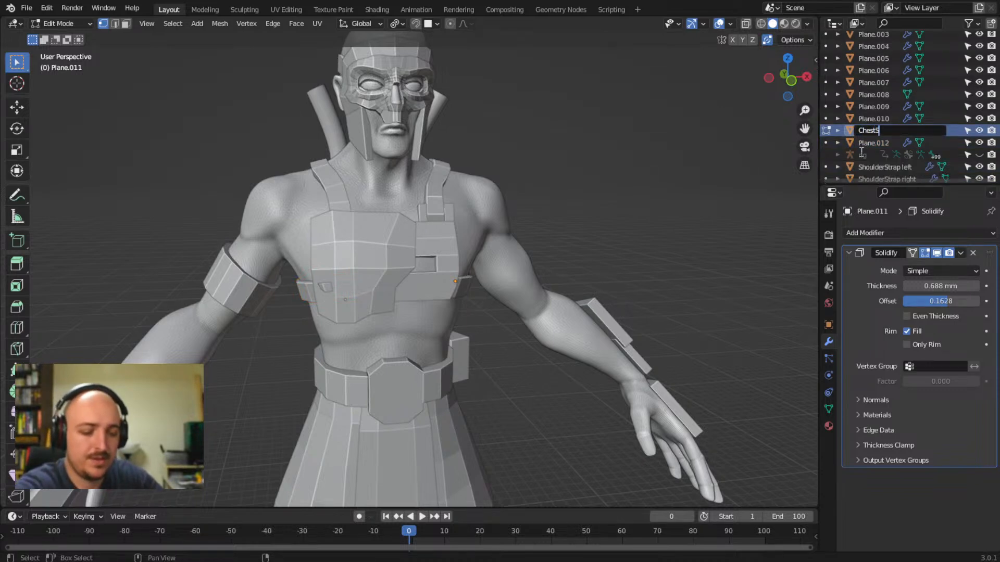
type("ChestStrap left")
key("Return")
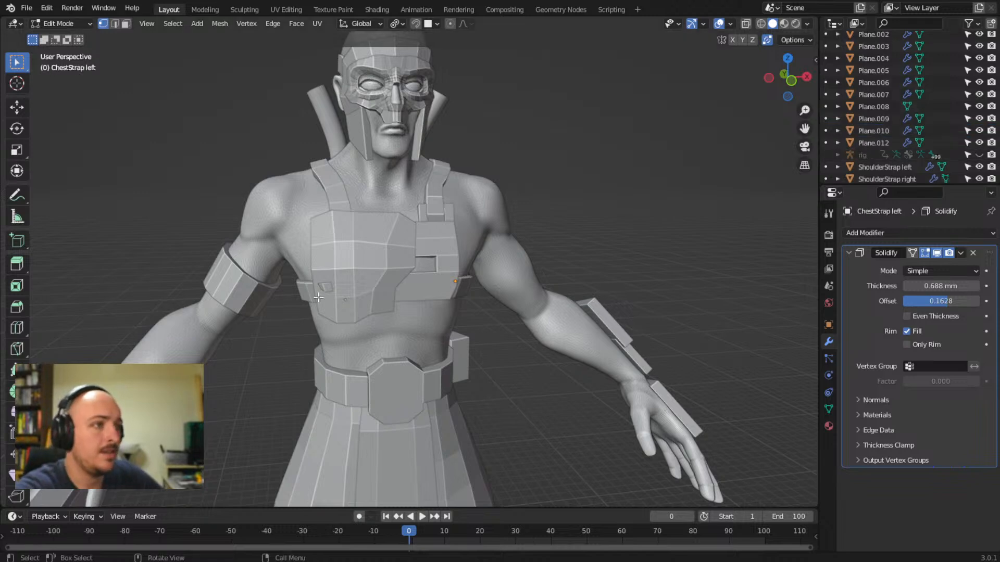
- Select the strap half on the large chest plate's side in Object Mode and rename it "ChestStrap right"
key("Tab")
left_click(304, 289)
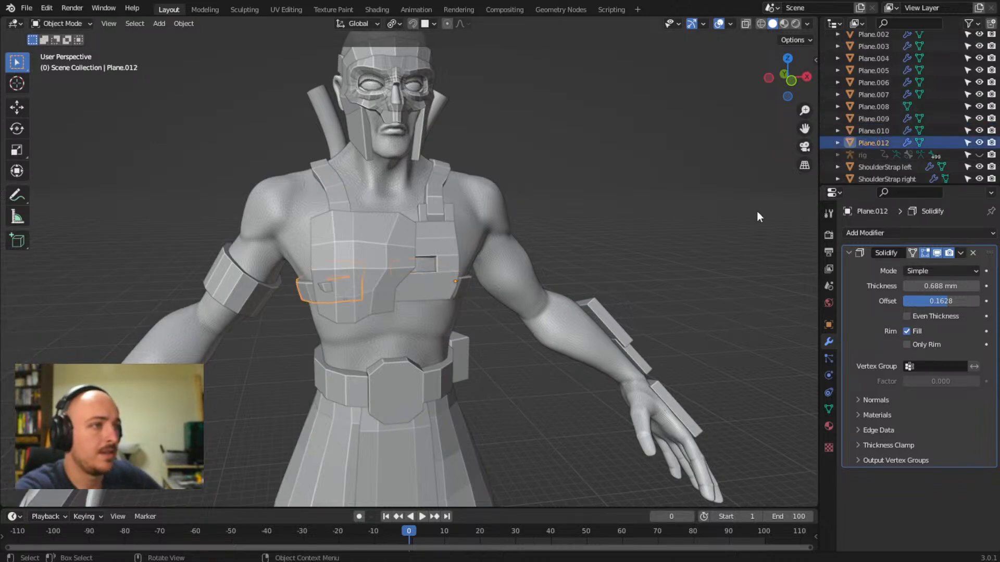
double_click(873, 143)
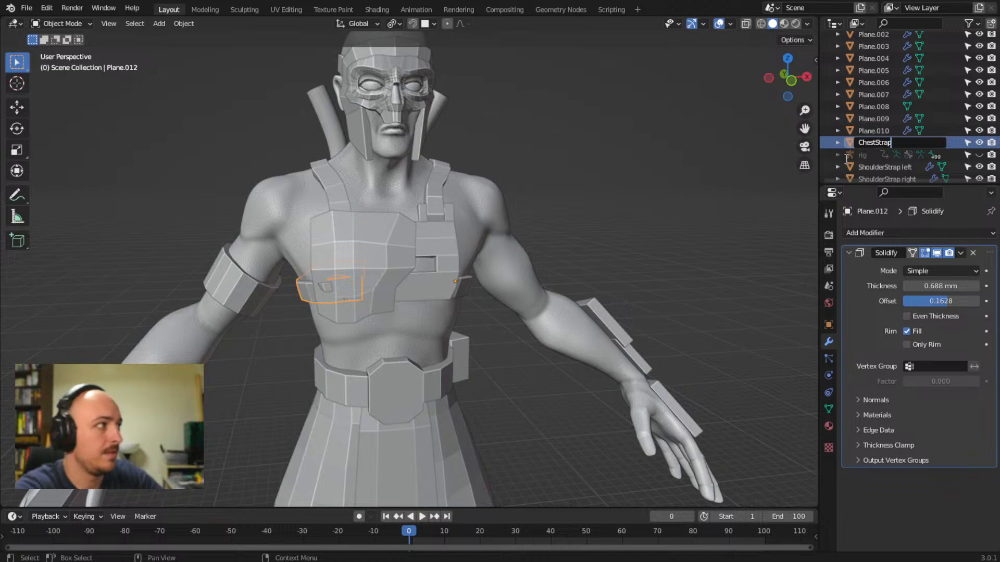
type("ChestStrap righ")
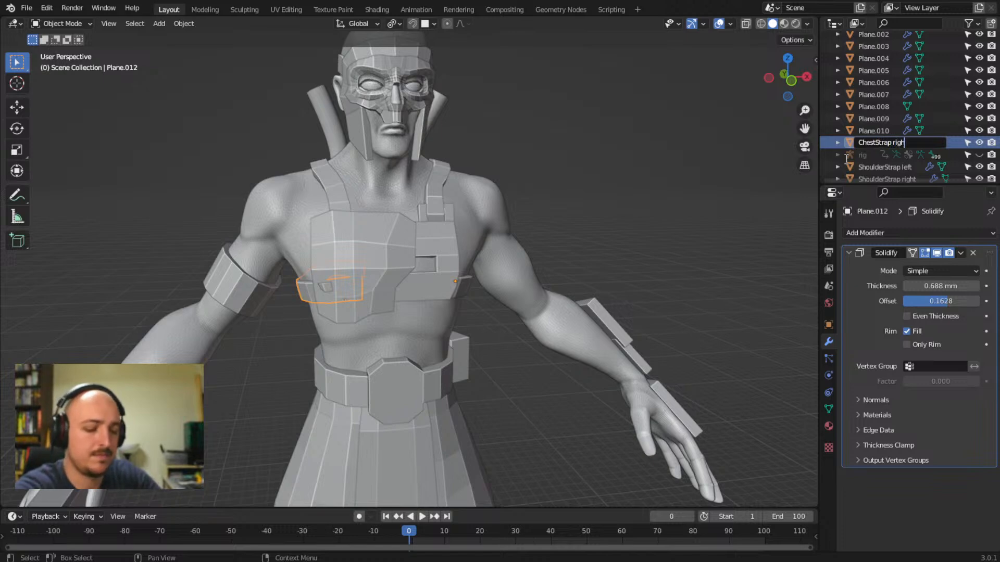
type("t")
key("Return")
- In Edit Mode with X-ray on, move the right strap's front end vertices about 0.09 mm along Y toward the body, and turn X-ray off
middle_click_drag(473, 283, 508, 324)
key("Tab")
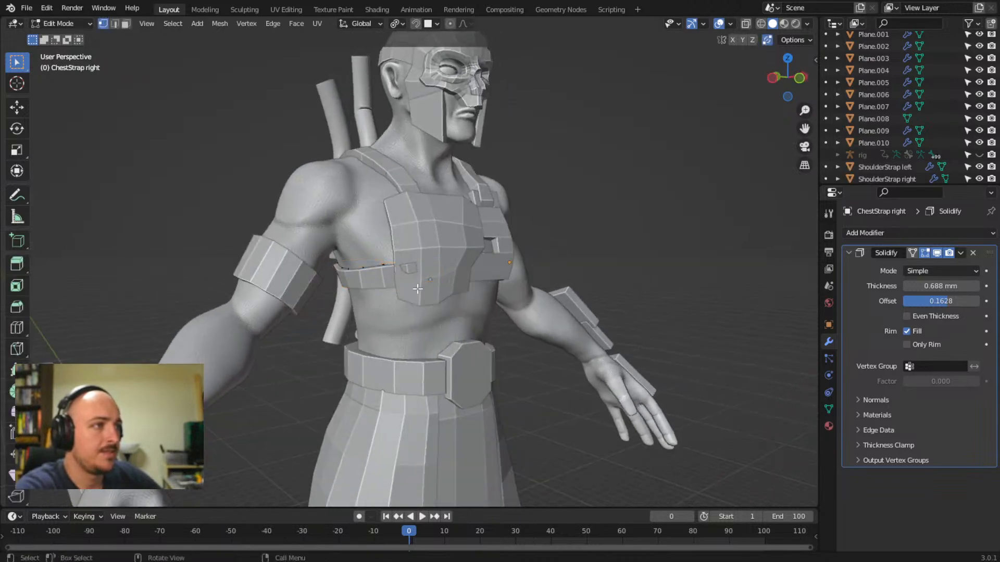
middle_click_drag(395, 277, 407, 337)
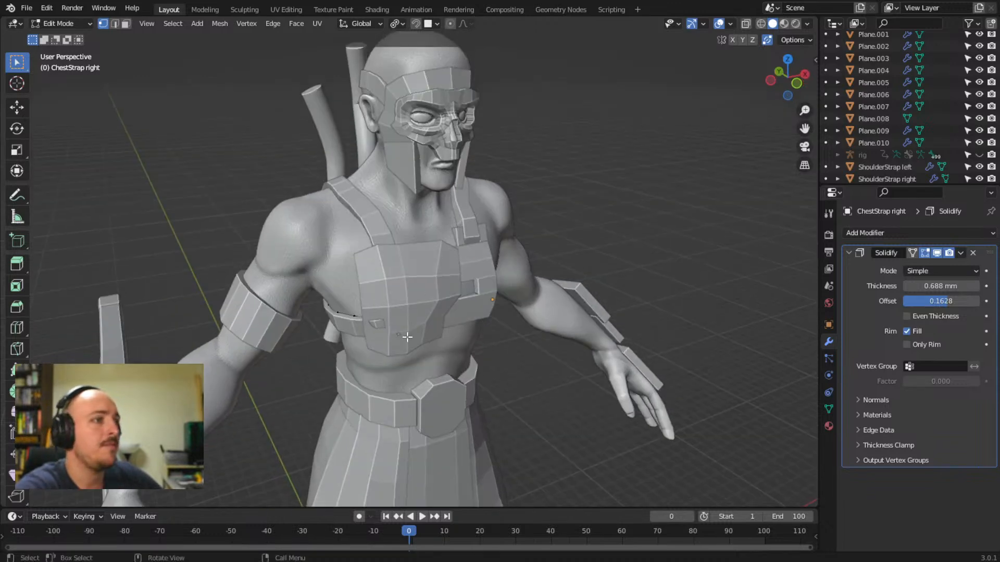
left_click(745, 23)
scroll(455, 320, "up", 4)
middle_click_drag(367, 396, 395, 391)
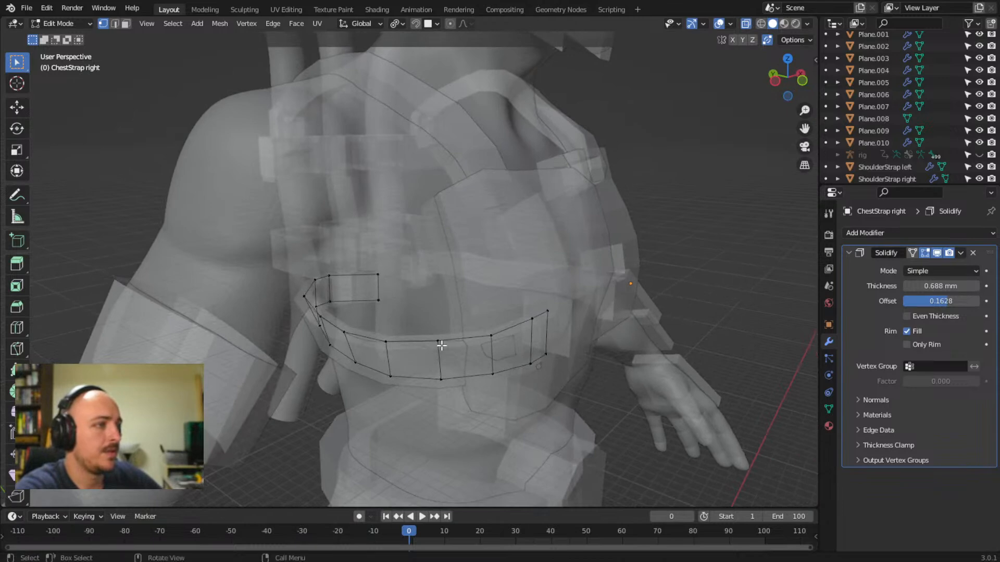
left_click_drag(487, 286, 558, 357)
left_click_drag(474, 297, 572, 413)
key("g")
key("y")
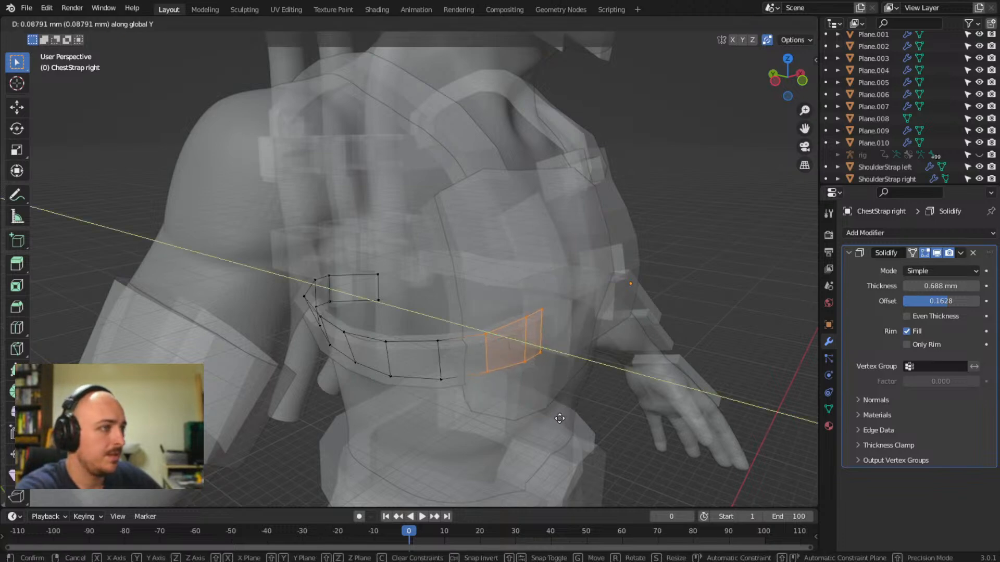
left_click(556, 418)
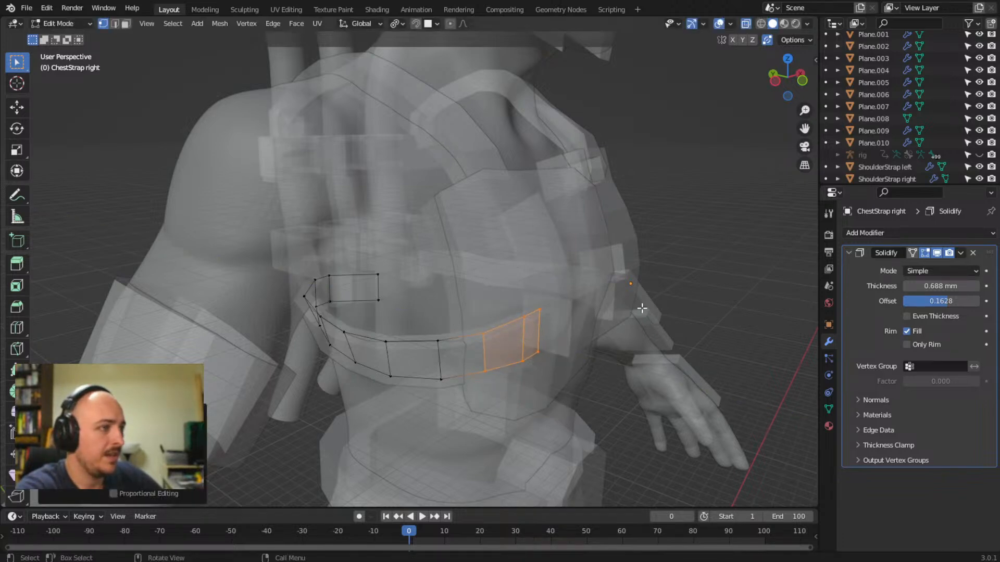
left_click(748, 25)
middle_click_drag(568, 463, 568, 436)
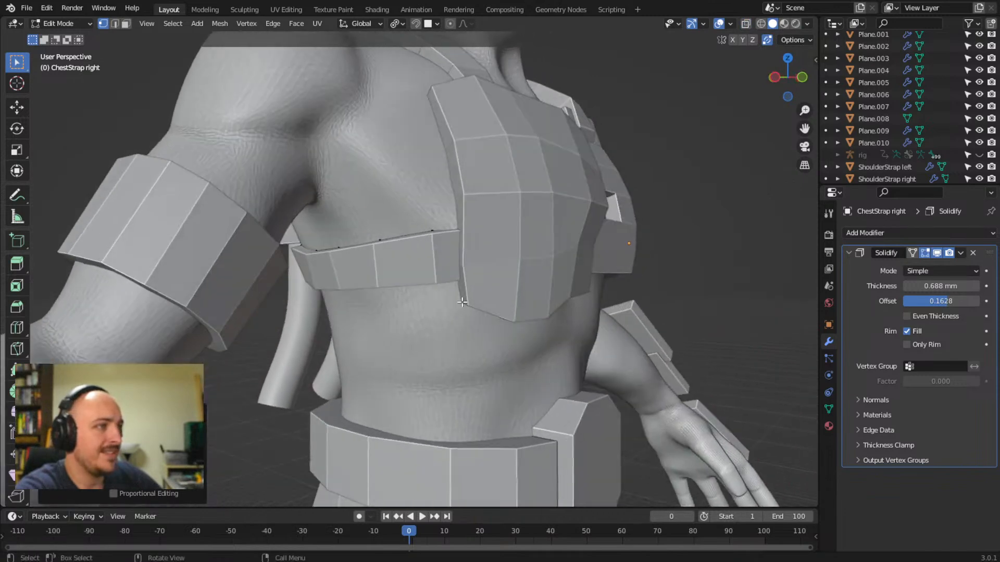
- Shift the right strap's vertex beside the large chest plate, finishing with a move of about 0.14 mm toward the front
middle_click_drag(462, 302, 702, 324)
left_click(577, 323)
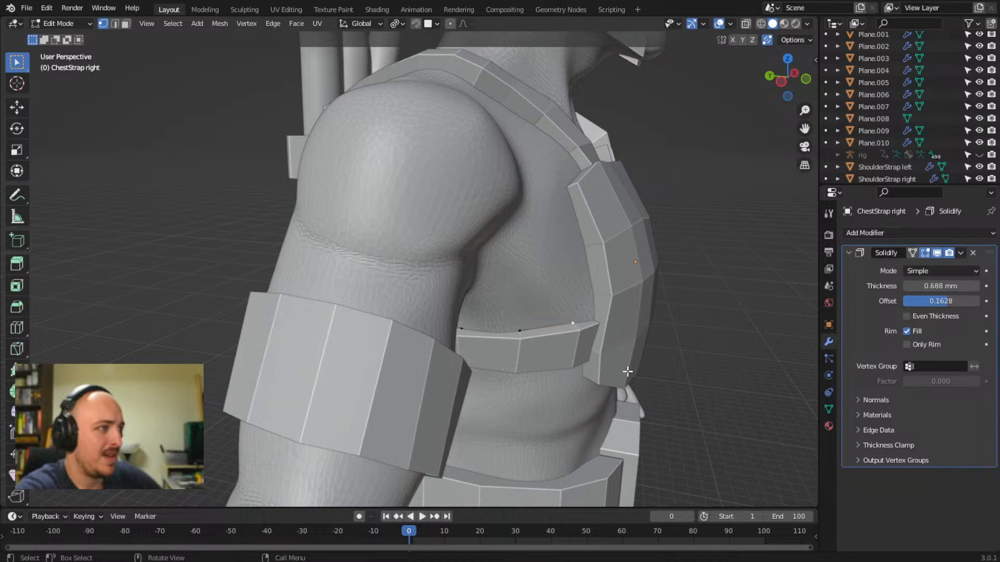
middle_click_drag(623, 359, 591, 365)
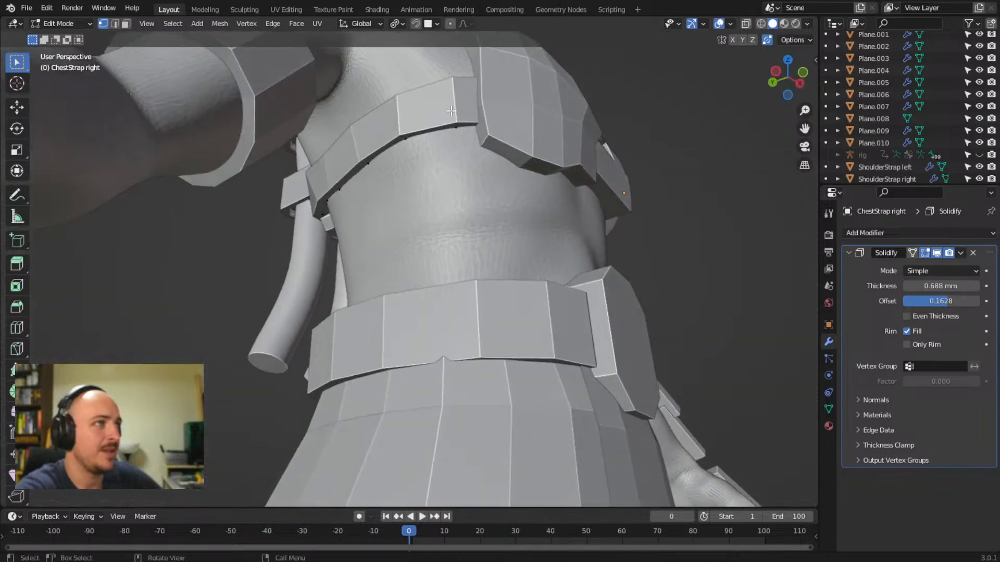
middle_click_drag(503, 227, 576, 275)
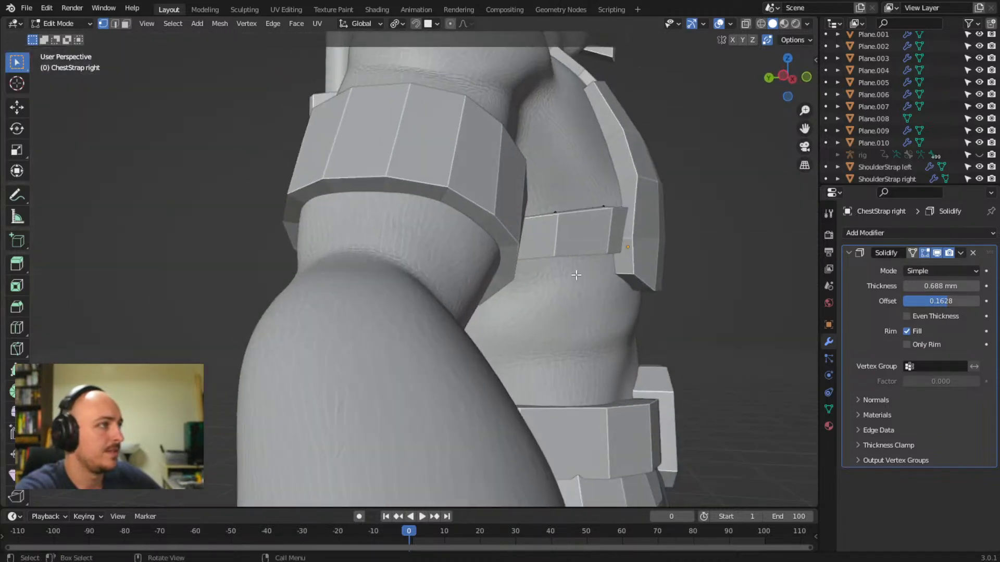
key("g")
left_click(632, 291)
middle_click_drag(632, 291, 507, 286)
key("g")
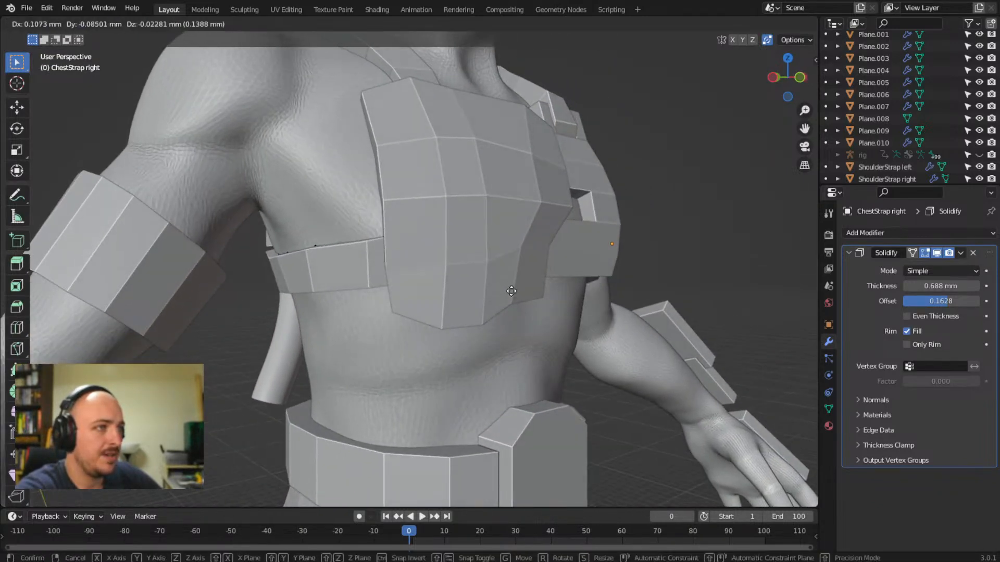
left_click(512, 291)
- Nudge the right strap's vertex at the chest plate again, finishing with a move of about 0.11 mm forward and slightly down
middle_click_drag(509, 290, 531, 344)
key("g")
left_click(648, 275)
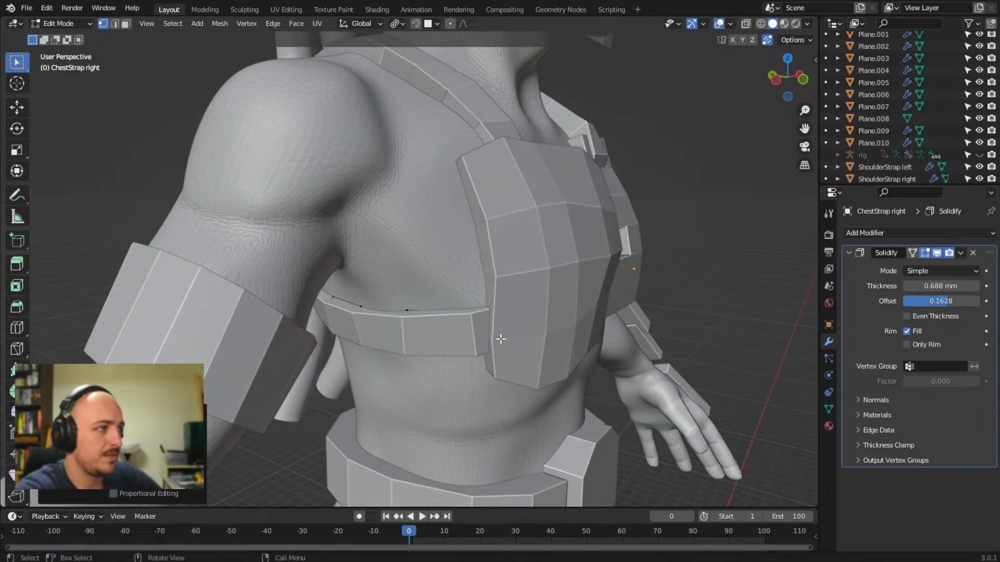
key("g")
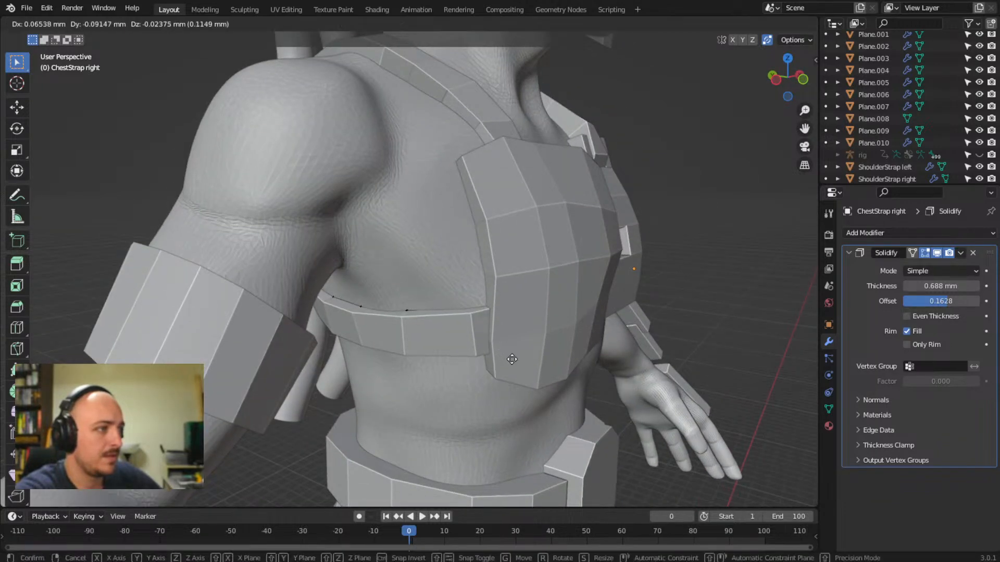
left_click(510, 360)
- Inspect the fit of the right chest strap against the torso and chest plate from several angles
middle_click_drag(520, 361, 491, 355)
scroll(491, 355, "down", 4)
middle_click_drag(399, 355, 547, 355)
scroll(548, 348, "up", 4)
middle_click_drag(536, 312, 502, 207)
middle_click_drag(661, 276, 610, 281)
scroll(613, 288, "down", 3)
scroll(484, 273, "down", 4)
middle_click_drag(460, 270, 520, 250)
scroll(564, 197, "down", 4)
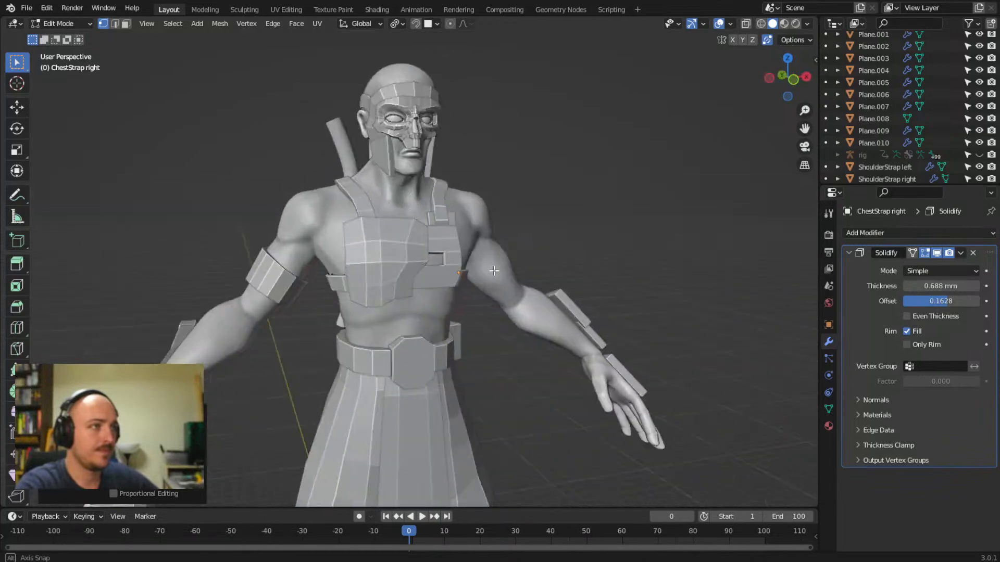
- Review the whole figure from the front, side and back to check the straps and back tubes, and return to Object Mode
middle_click_drag(564, 197, 583, 216)
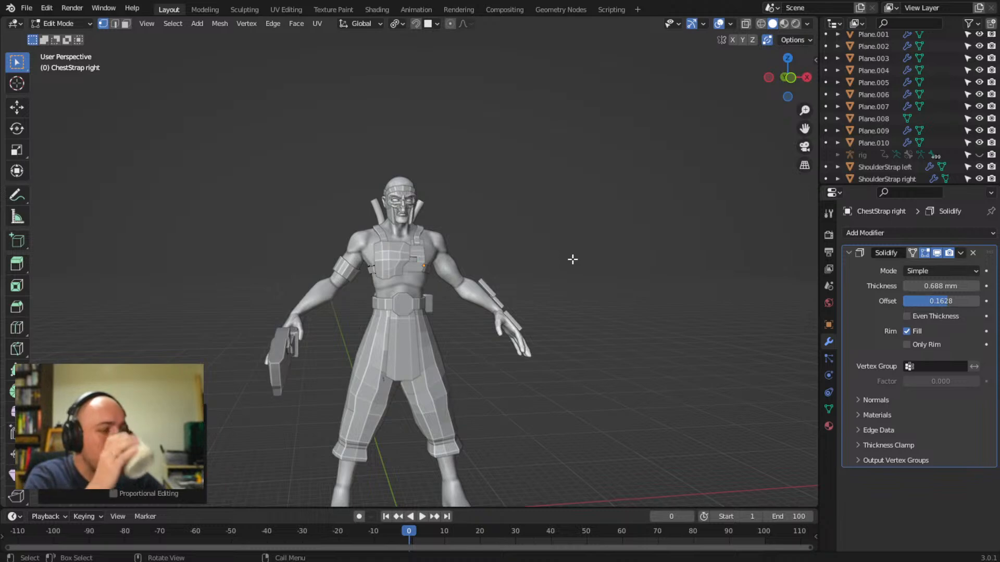
middle_click_drag(182, 263, 438, 276)
scroll(438, 276, "up", 4)
scroll(487, 200, "up", 2)
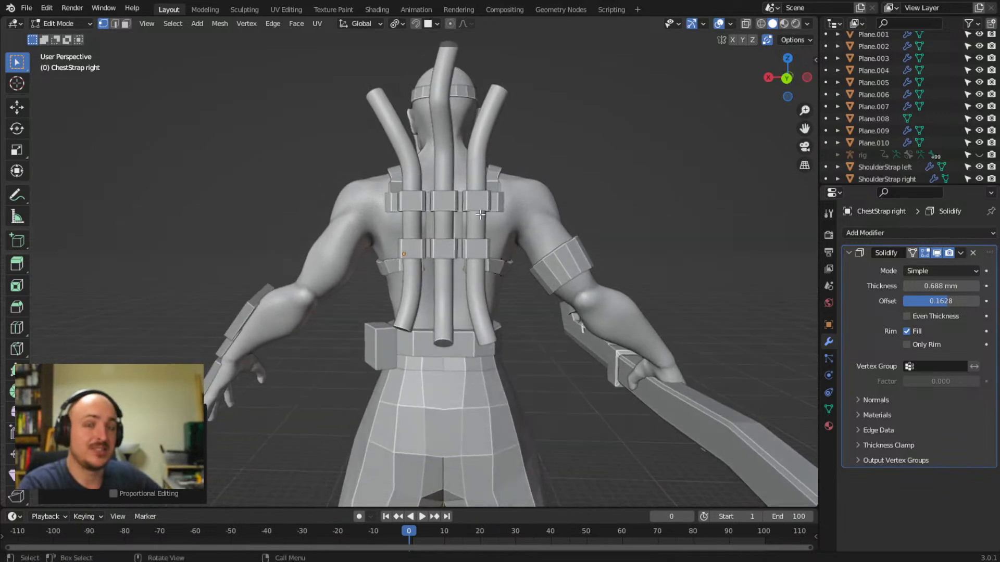
scroll(449, 175, "down", 2)
middle_click_drag(508, 228, 430, 192)
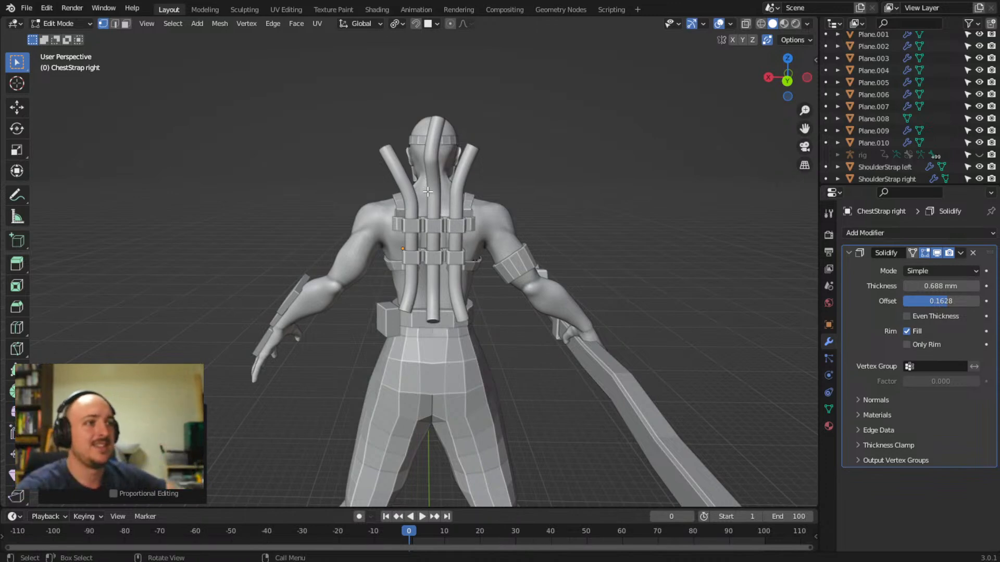
middle_click_drag(457, 264, 483, 218)
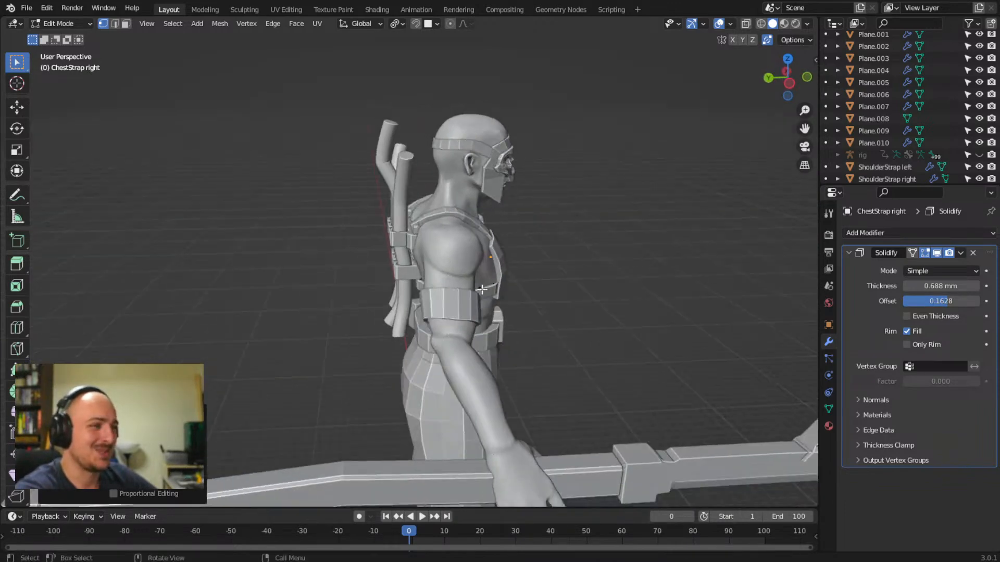
scroll(482, 290, "down", 5)
middle_click_drag(511, 281, 463, 281)
scroll(361, 271, "up", 4)
middle_click_drag(362, 271, 575, 209)
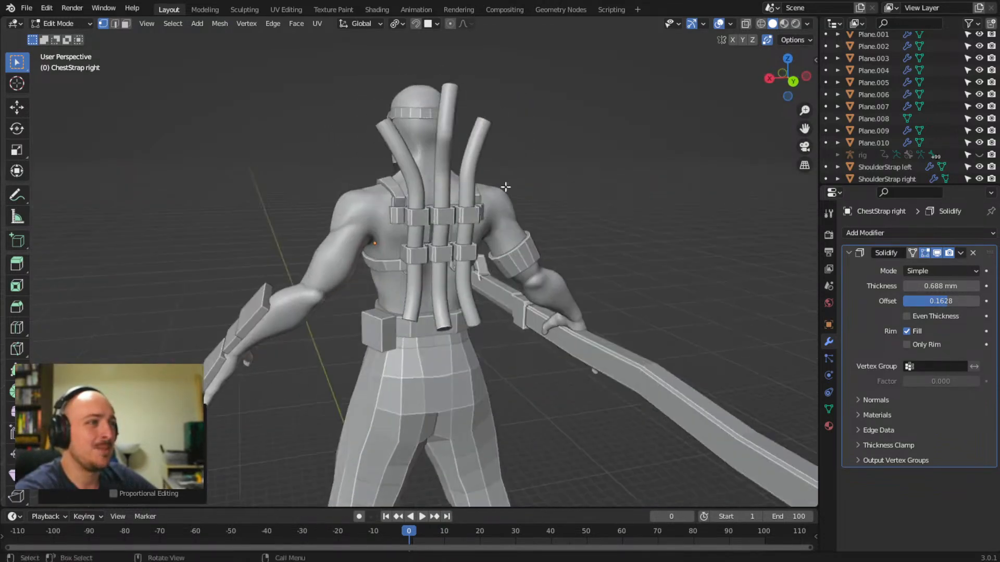
middle_click_drag(373, 169, 419, 267)
scroll(479, 224, "down", 3)
middle_click_drag(481, 284, 460, 280)
middle_click_drag(449, 328, 513, 214)
key("Tab")
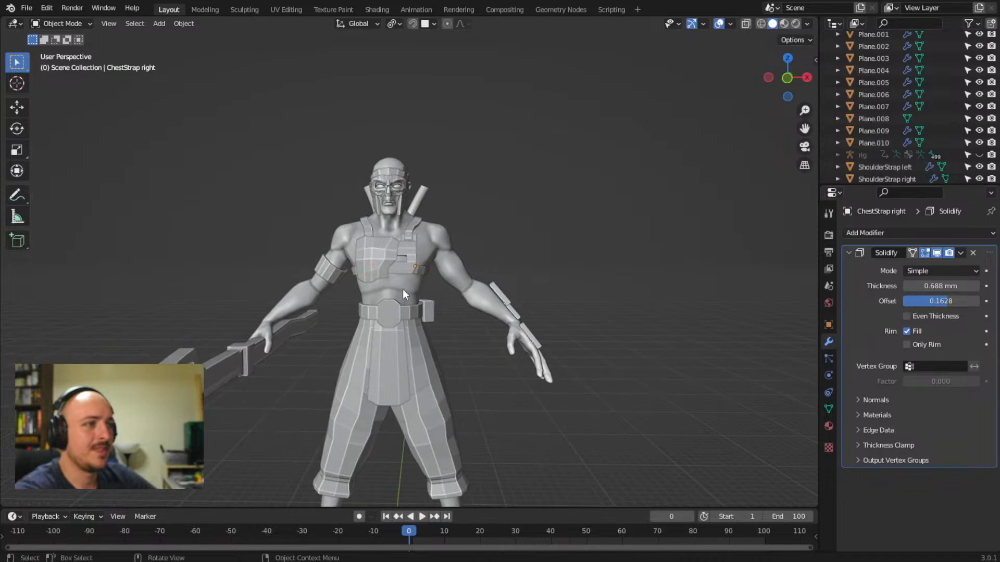
- Set the right chest strap's origin to its geometry
middle_click_drag(351, 295, 383, 303)
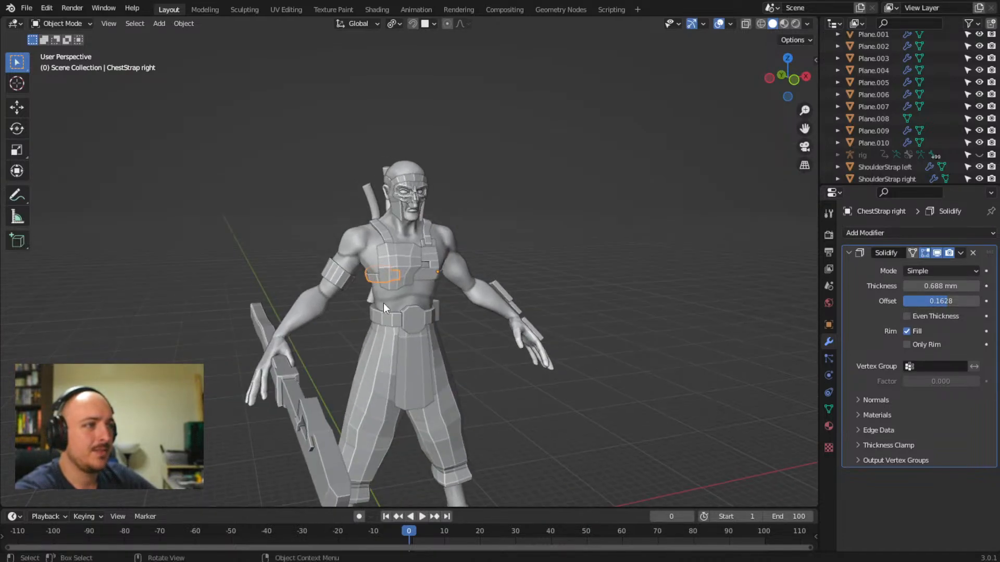
scroll(387, 304, "up", 5)
right_click(308, 295)
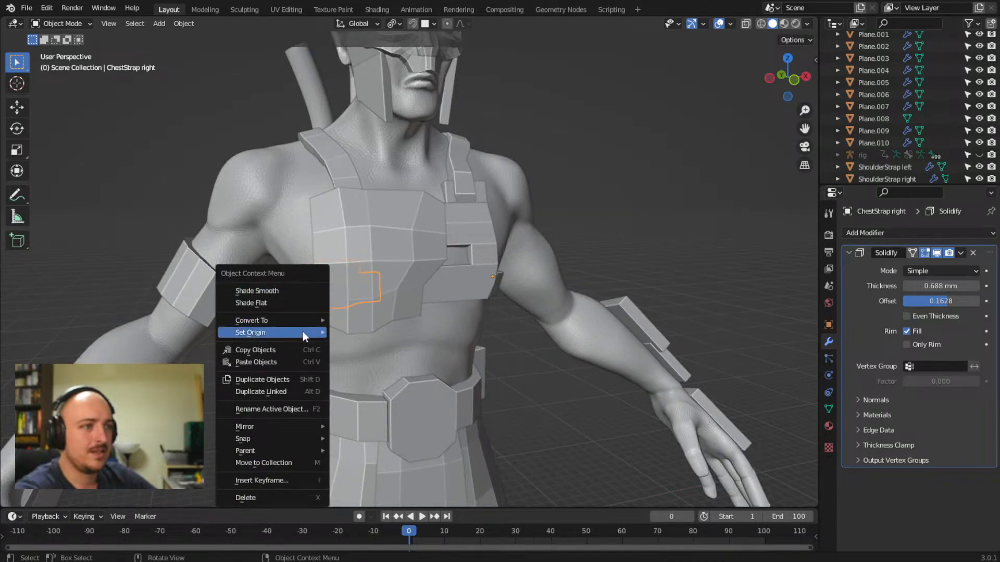
mouse_move(303, 332)
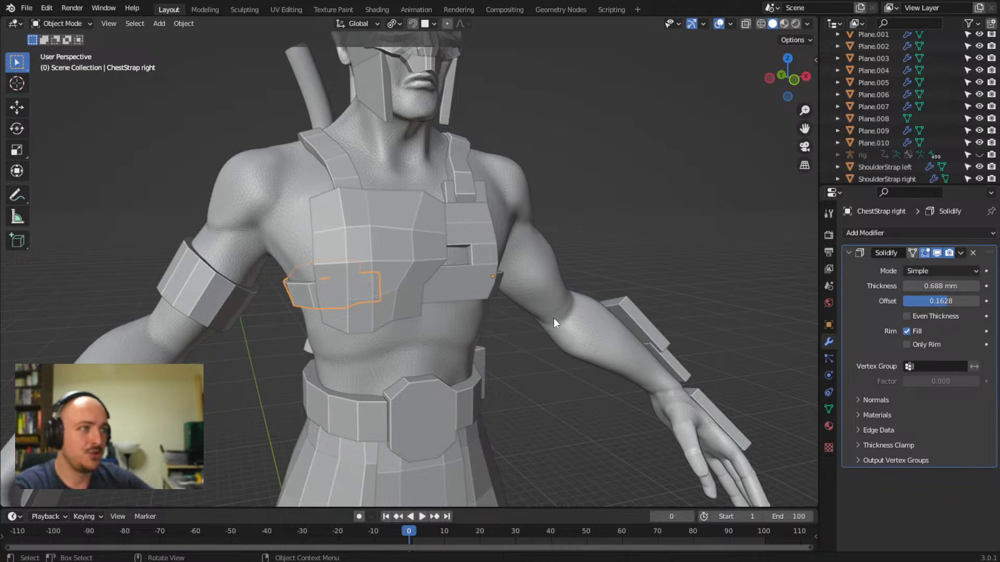
right_click(311, 289)
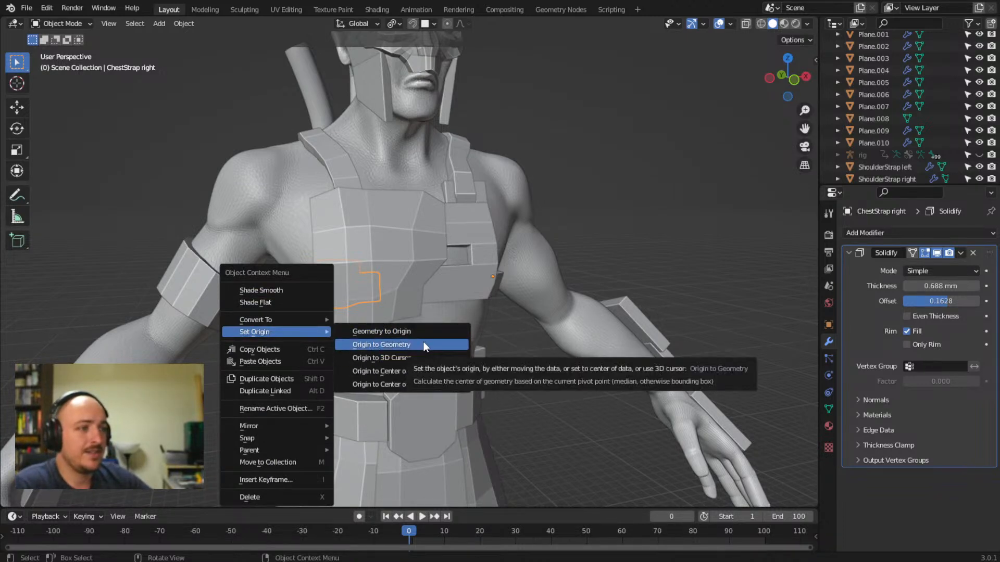
left_click(388, 345)
middle_click_drag(424, 353, 411, 375)
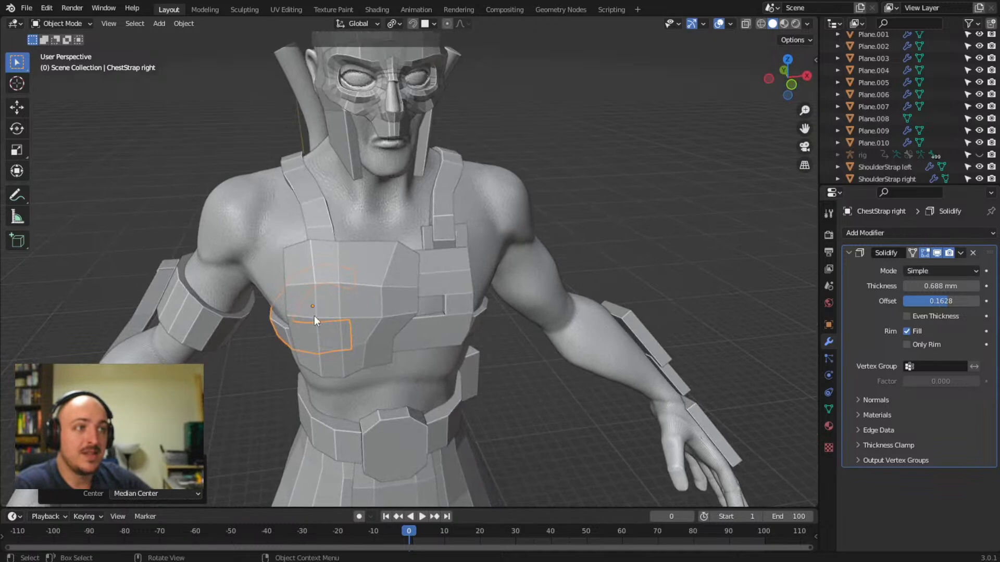
- Set the right shoulder strap's origin to its geometry
middle_click_drag(377, 333, 326, 160)
left_click(298, 188)
right_click(296, 180)
mouse_move(296, 180)
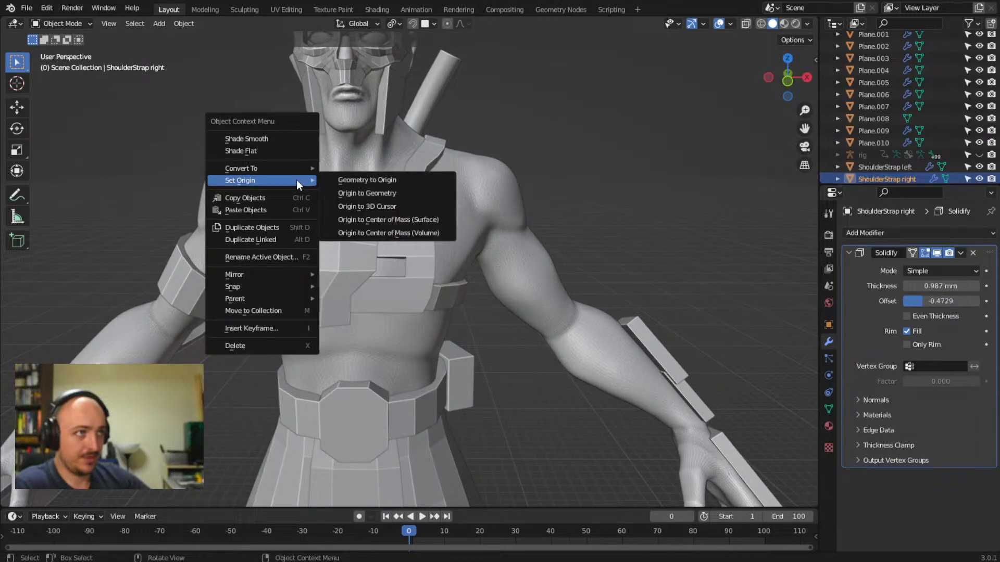
left_click(339, 193)
left_click(600, 171)
- Set the left shoulder strap's origin to its geometry
middle_click_drag(600, 171, 472, 182)
left_click(439, 179)
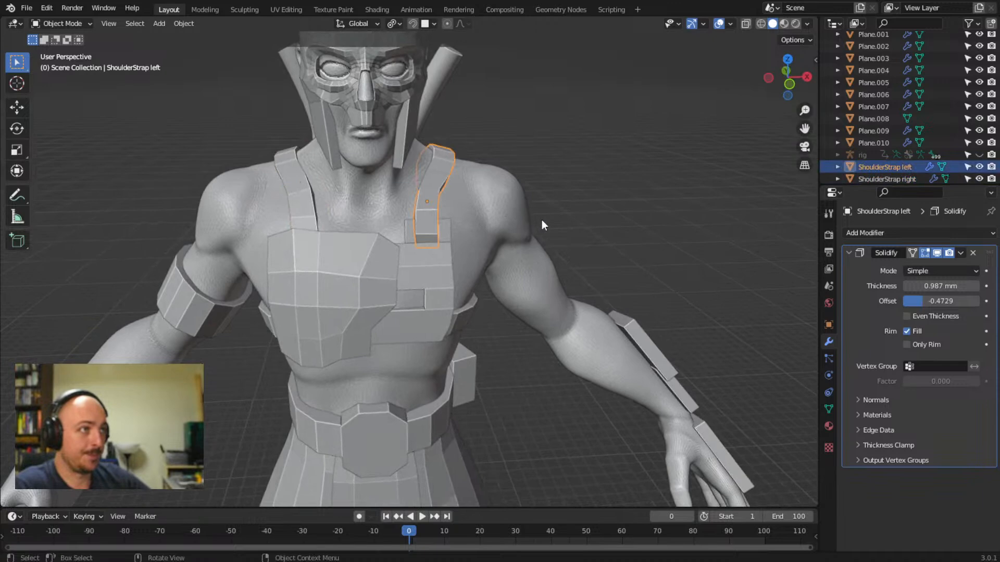
right_click(441, 170)
mouse_move(440, 171)
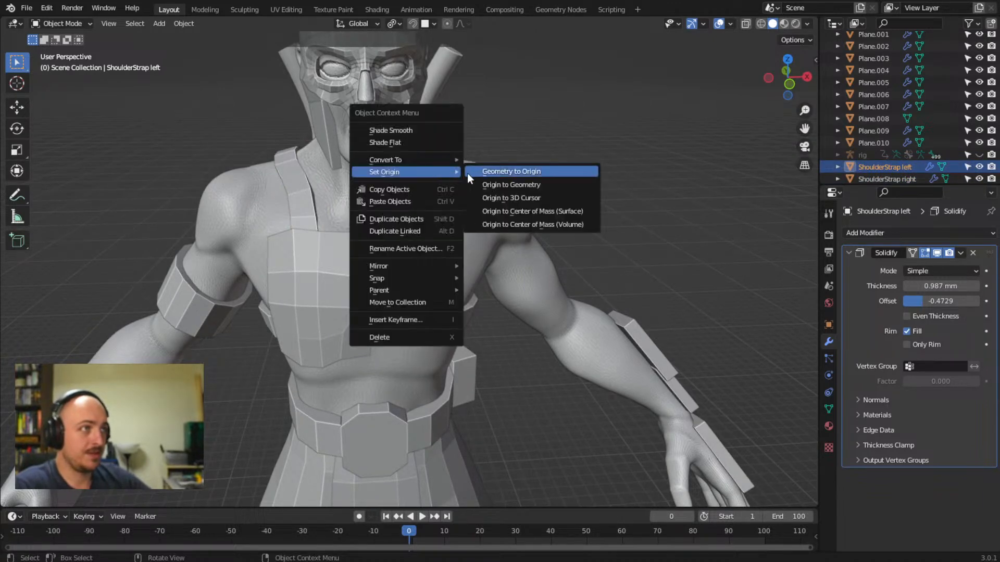
left_click(498, 183)
- Set the left chest strap's origin to its geometry
middle_click_drag(498, 182, 384, 229)
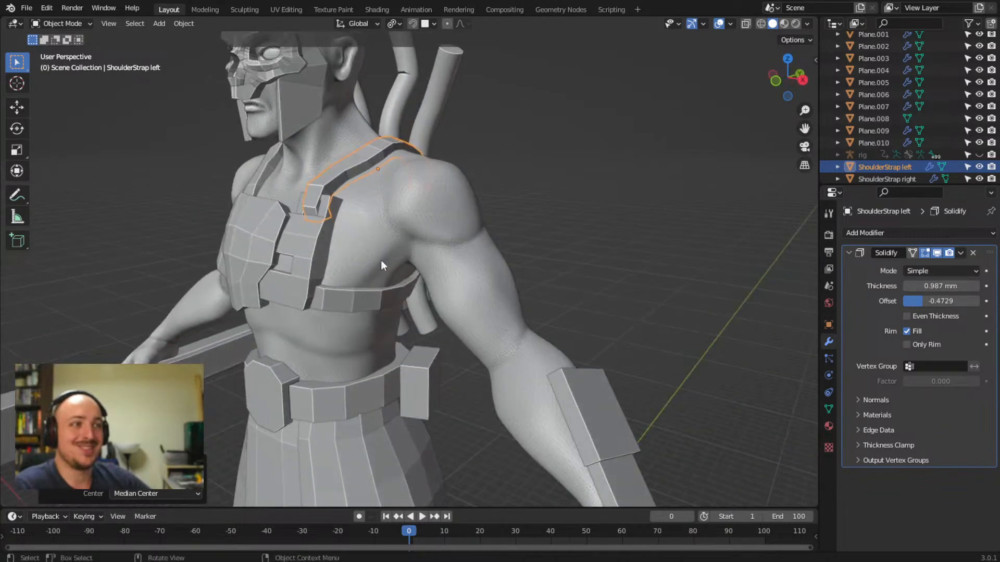
left_click(373, 291)
right_click(373, 298)
mouse_move(373, 299)
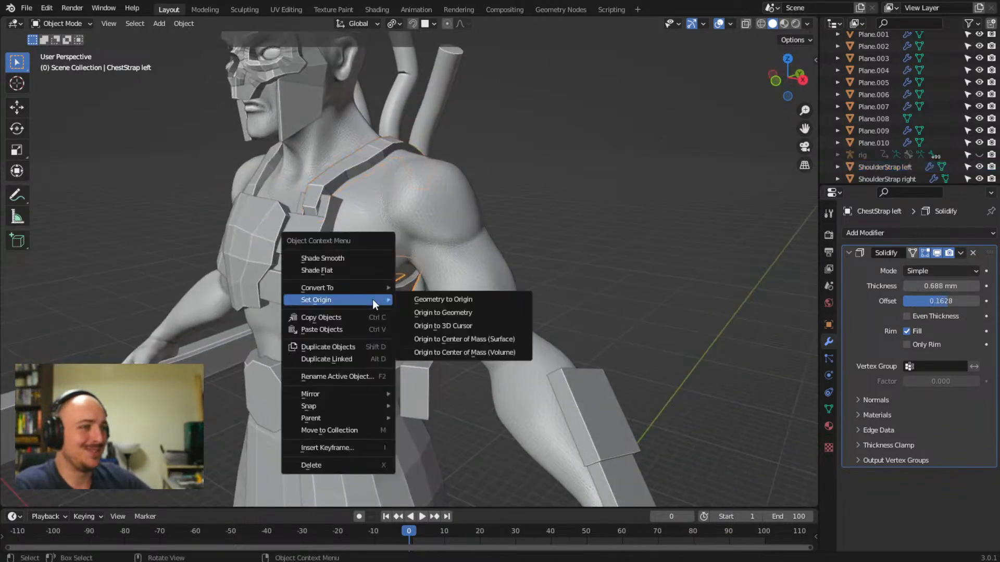
left_click(446, 314)
- Add a mesh plane and, in front view, move it just below the palm of the character's left hand
middle_click_drag(562, 285, 410, 369)
scroll(599, 242, "down", 3)
scroll(551, 352, "up", 4)
scroll(484, 356, "down", 3)
middle_click_drag(392, 335, 337, 258, "shift")
scroll(360, 302, "down", 4)
middle_click_drag(393, 345, 404, 343)
key("shift+a")
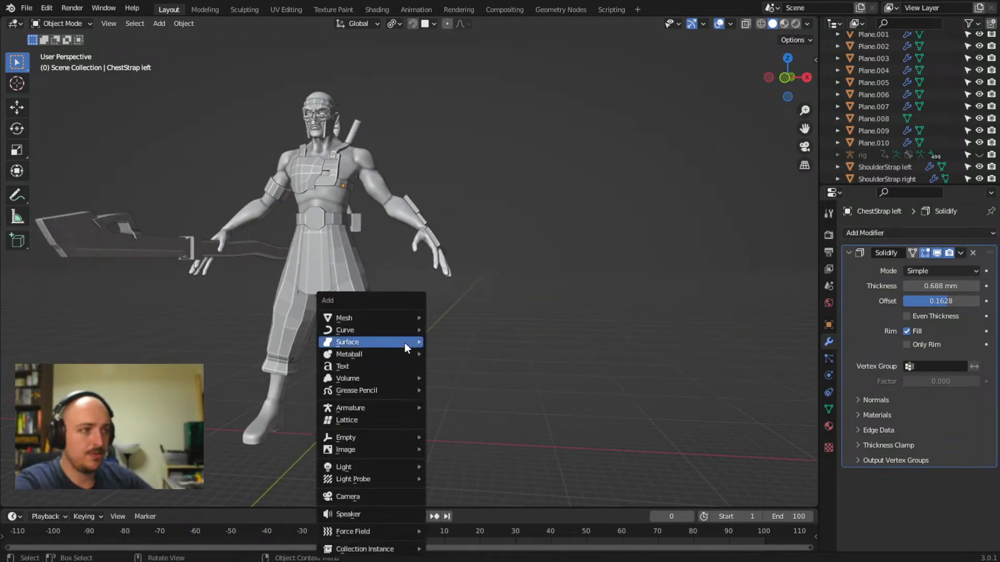
mouse_move(414, 317)
left_click(446, 317)
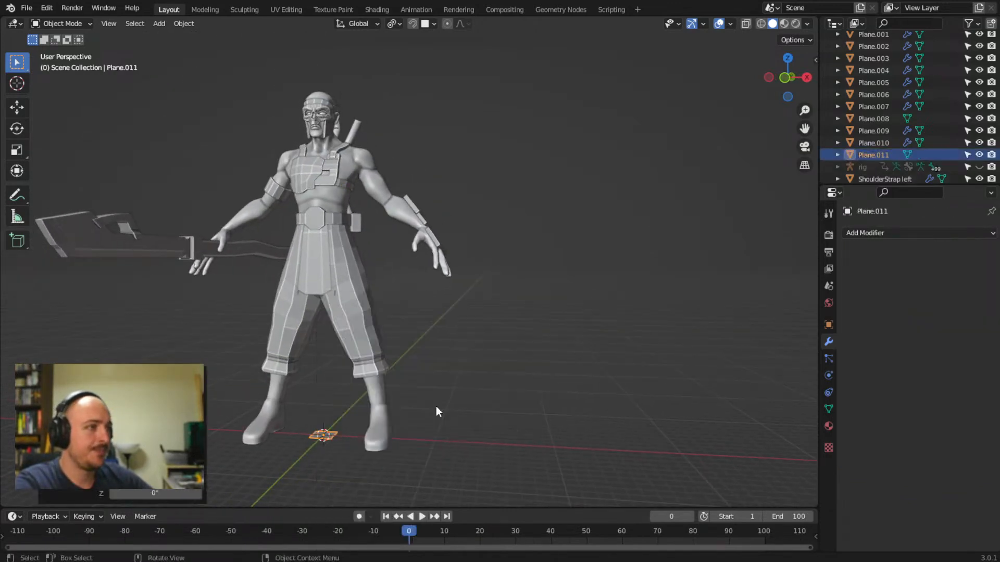
middle_click_drag(436, 405, 454, 399)
key("KP_1")
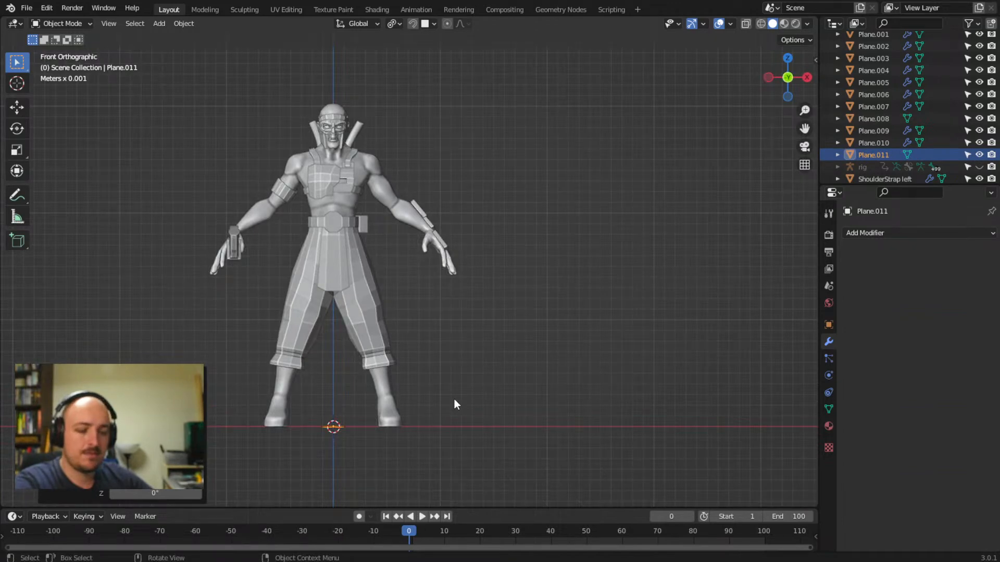
key("g")
left_click(549, 230)
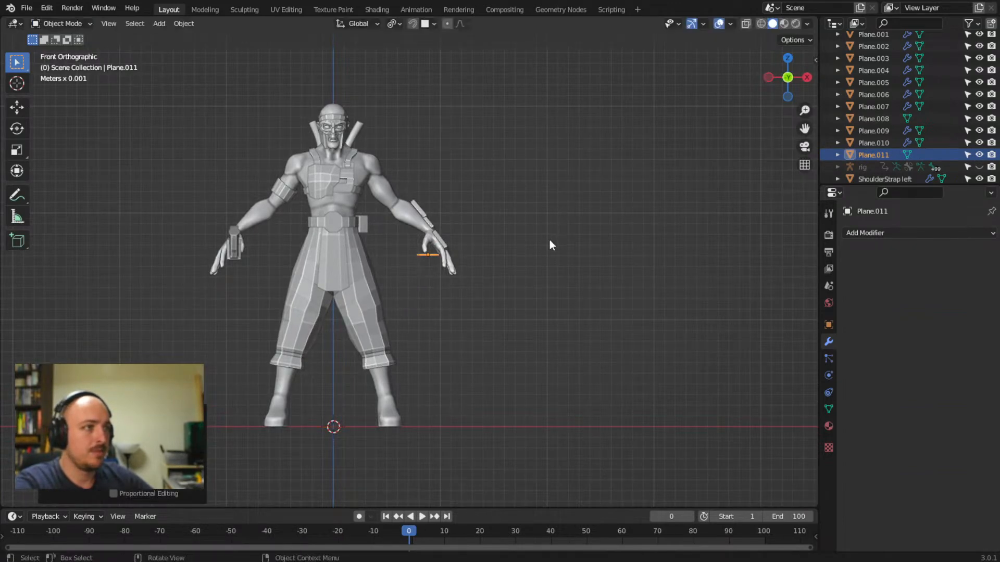
- Rotate the plane about 49° in front view to match the tilt of the left palm
key("r")
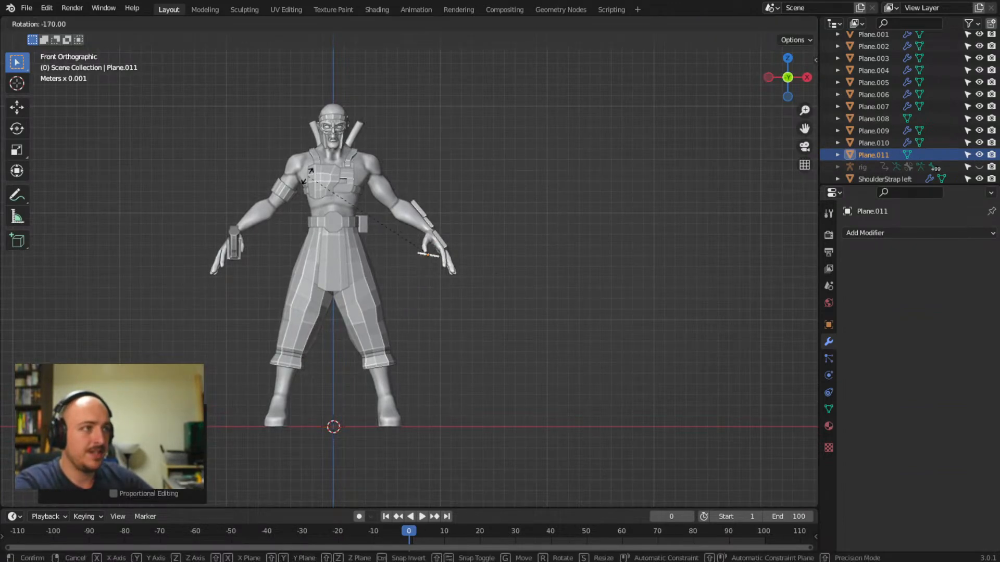
left_click(305, 189)
scroll(489, 314, "up", 4)
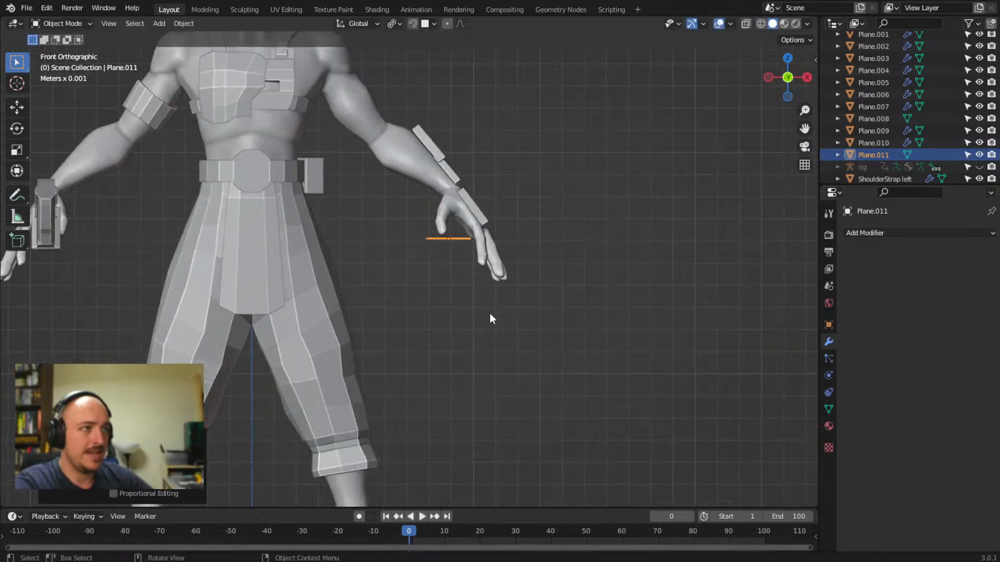
scroll(414, 373, "up", 5)
middle_click_drag(445, 343, 493, 217, "shift")
scroll(426, 290, "down", 2)
key("KP_1")
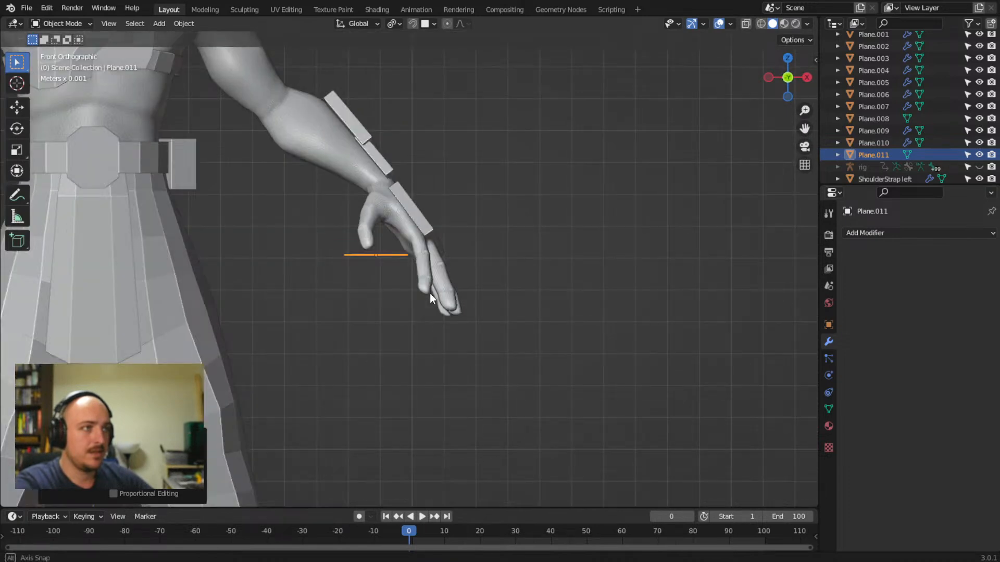
key("r")
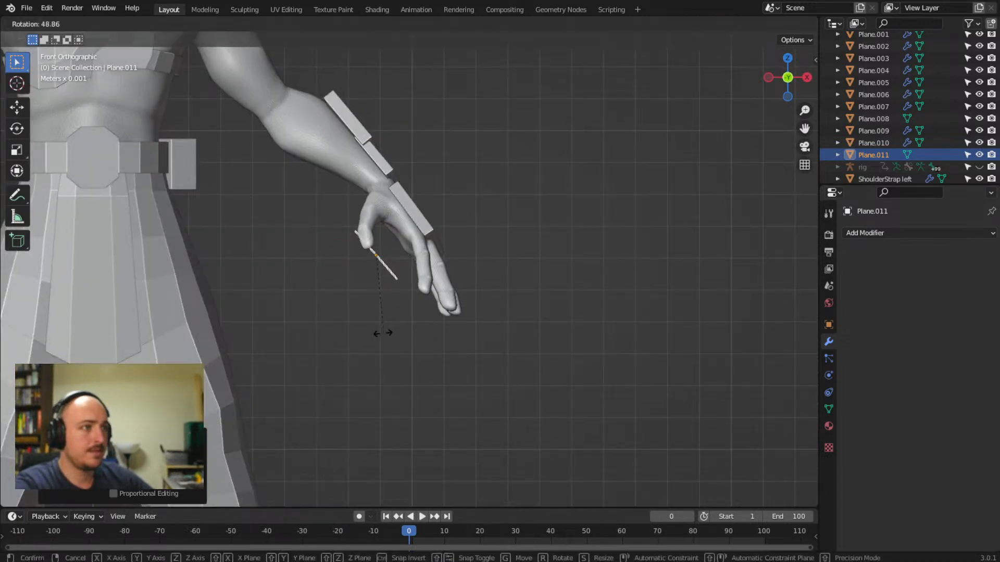
left_click(382, 333)
- Move the plane up against the left palm and scale it down to fit inside it
key("g")
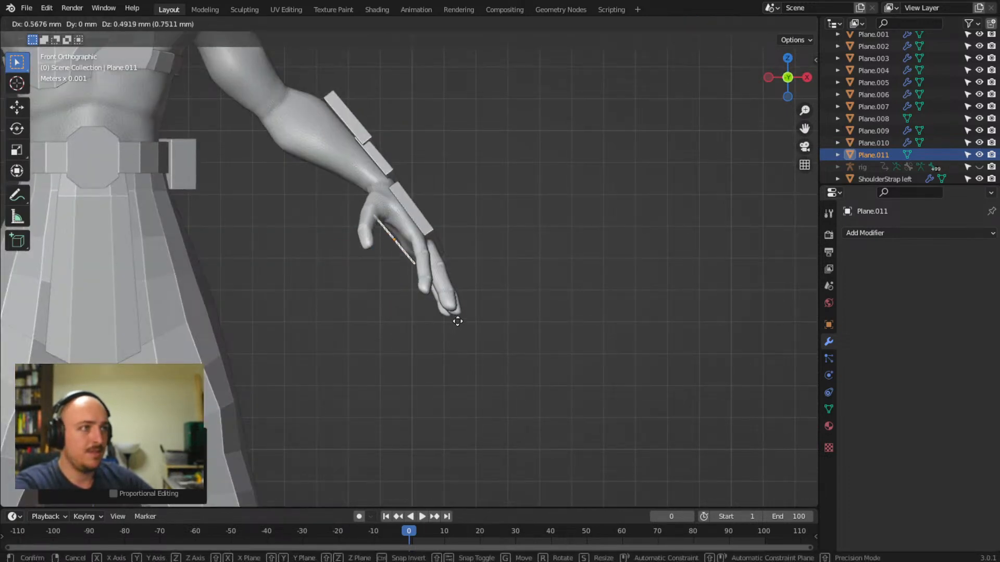
left_click(485, 347)
key("s")
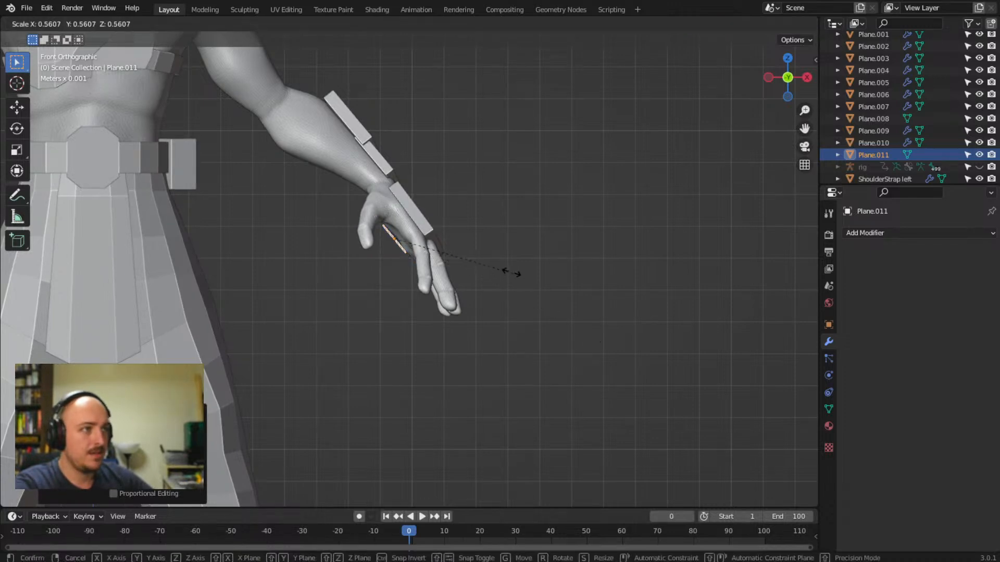
left_click(479, 253)
- Rotate and reposition the plane facing the palm so it lies over the area above the finger bases
middle_click_drag(356, 362, 531, 297)
scroll(504, 318, "up", 8)
key("r")
left_click(563, 254)
key("g")
left_click(660, 268)
- In Edit Mode, move the plane's two corner vertices on the little-finger side inward, snapping them onto the palm
key("Tab")
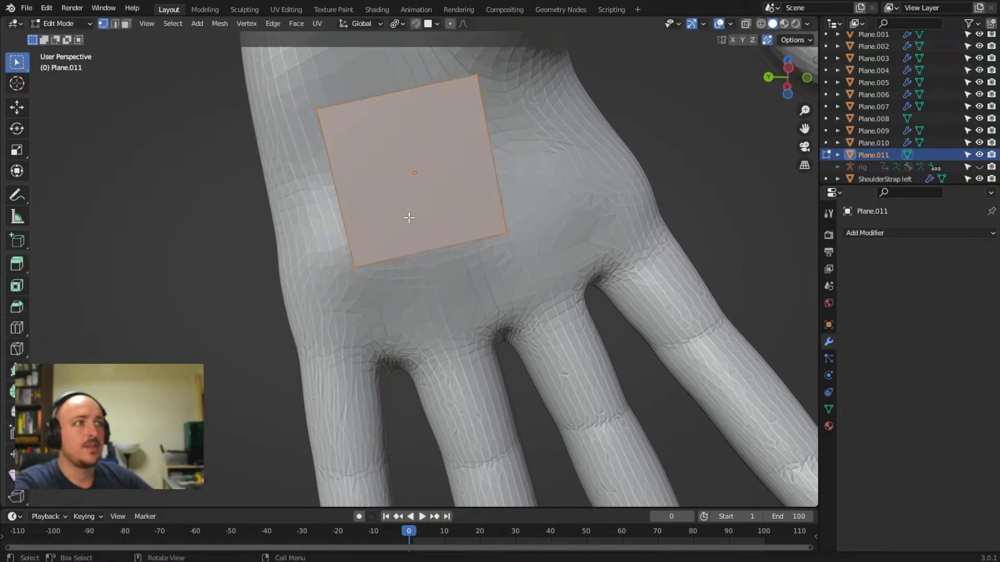
left_click(328, 110)
key("g")
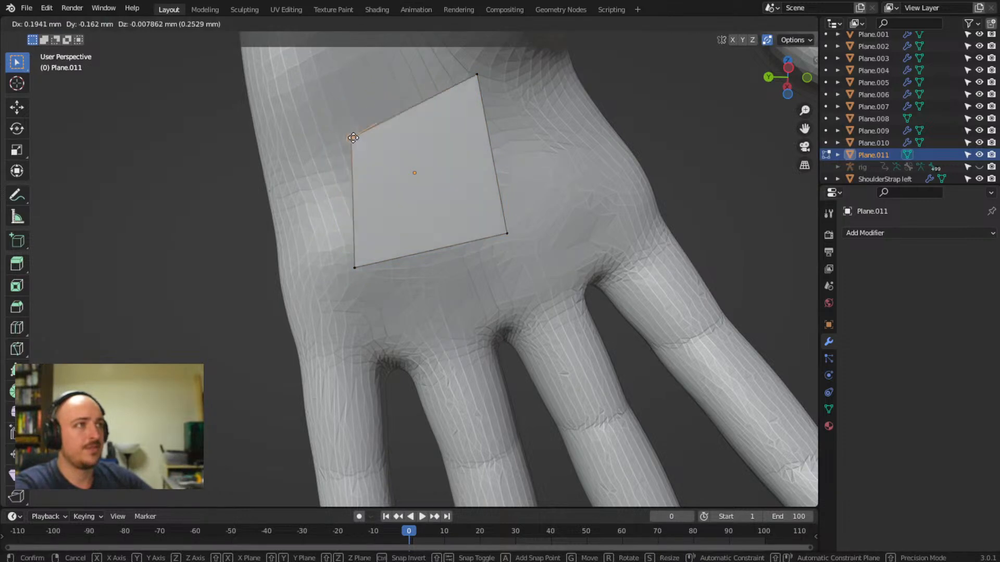
left_click(355, 148)
left_click_drag(337, 253, 372, 281)
key("g")
left_click(372, 242)
- Move the plane's two corner vertices on the thumb side inward, snapping them onto the palm surface
left_click(475, 76)
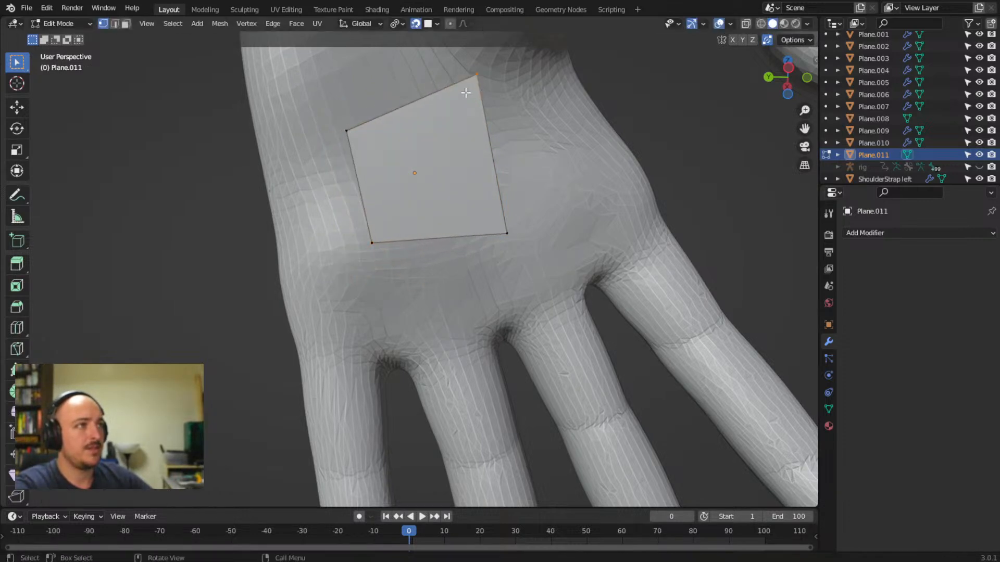
key("g")
left_click(457, 98)
left_click_drag(495, 209, 536, 276)
key("g")
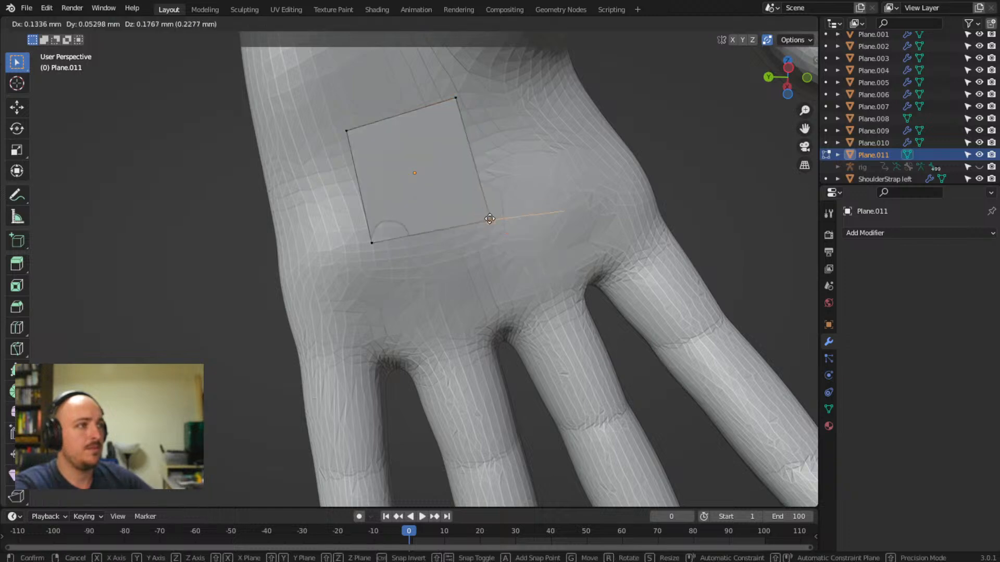
left_click(491, 204)
- Extrude the plane's thumb-side edge about 0.5 mm across the palm toward the index-finger side
left_click_drag(431, 78, 556, 291)
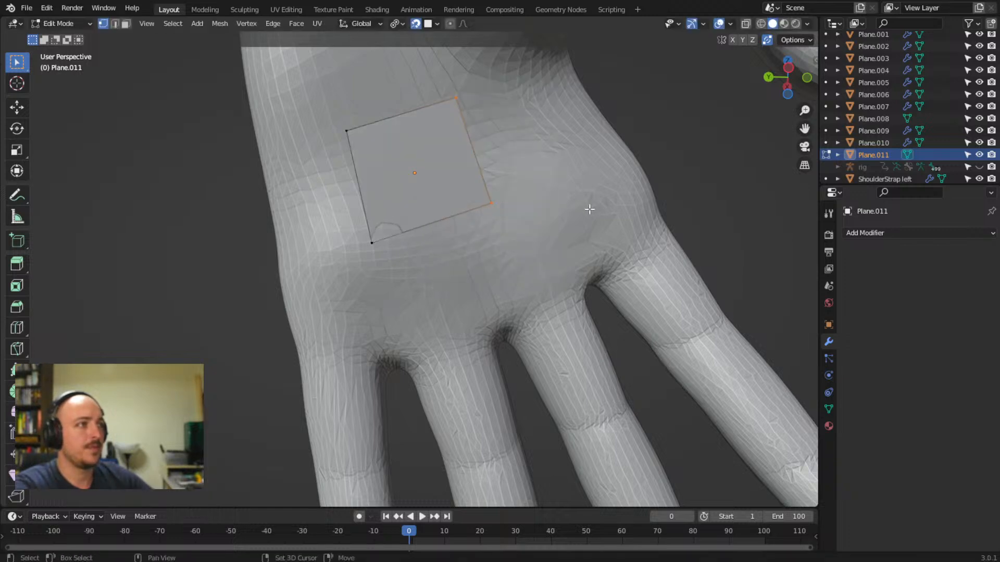
middle_click_drag(595, 205, 499, 264)
key("e")
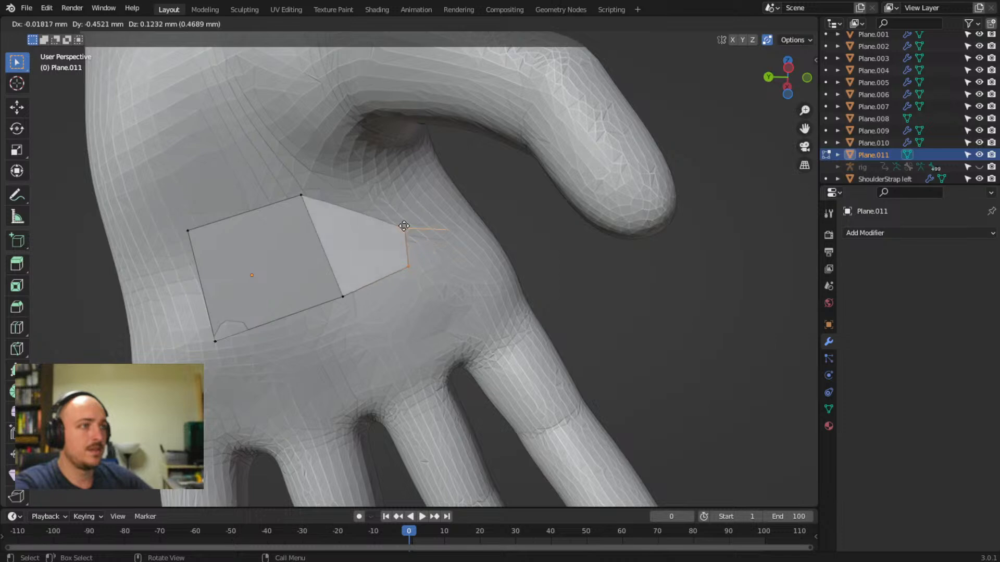
left_click(406, 250)
- Reposition the extruded edge's two vertices on the palm so the new face continues the strip evenly toward the thumb
key("b")
left_click_drag(405, 259, 437, 276)
key("g")
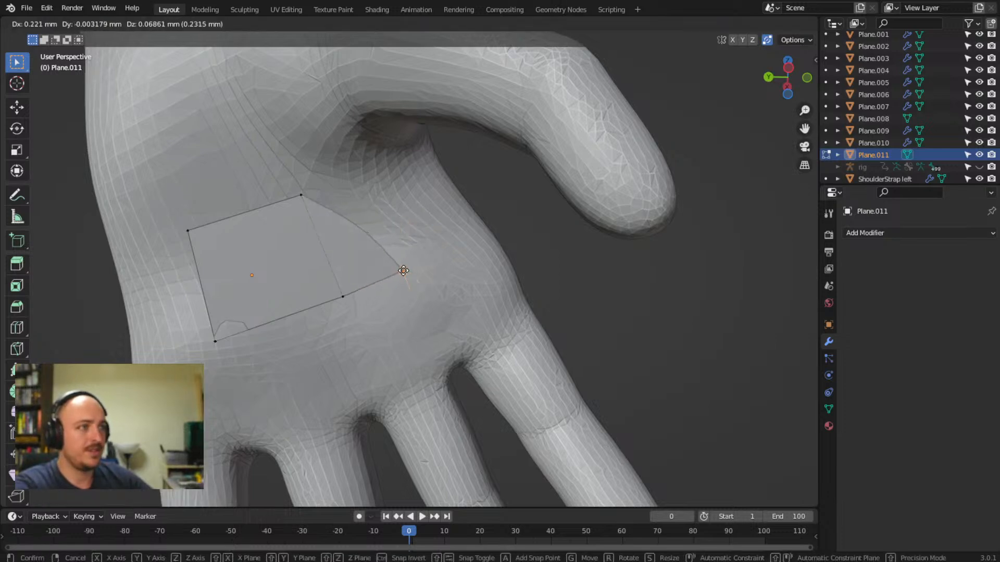
left_click(402, 271)
left_click_drag(347, 153, 420, 212)
key("g")
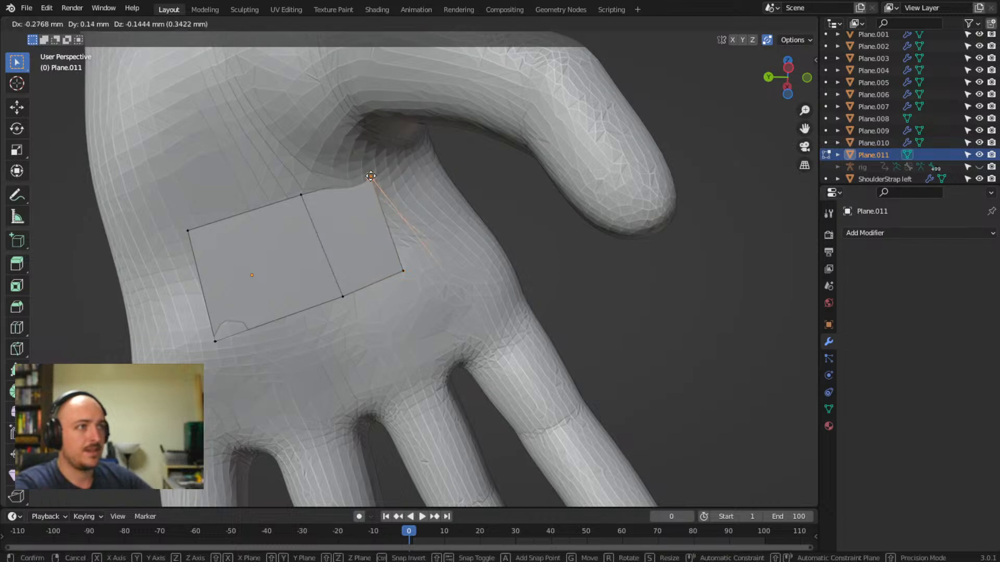
left_click(371, 176)
- Extrude the strip's thumb-side edge again by about 0.36 mm toward the side of the hand below the thumb
middle_click_drag(419, 238, 436, 285, "shift")
left_click_drag(189, 158, 311, 281)
middle_click_drag(311, 281, 296, 298)
key("g")
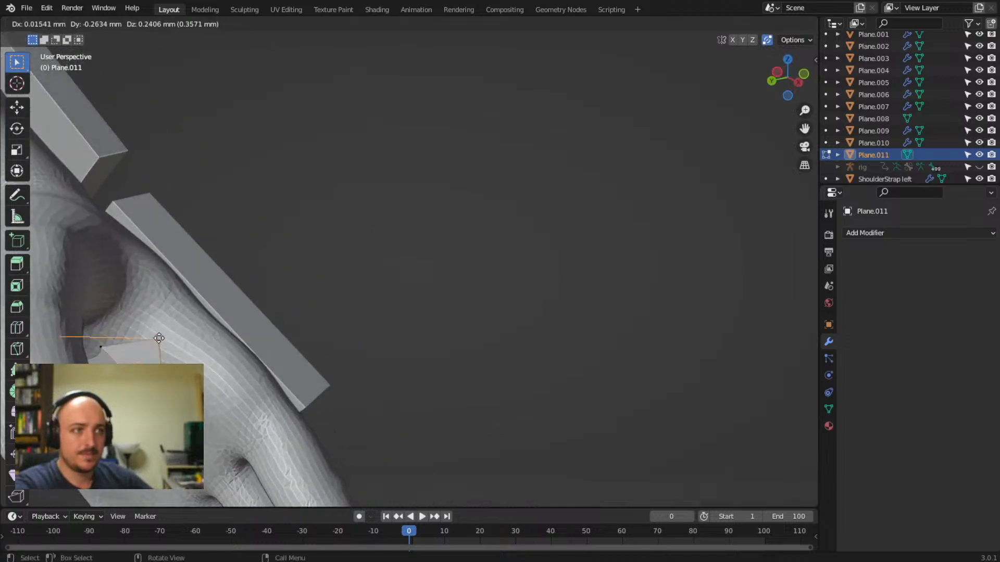
left_click(164, 342)
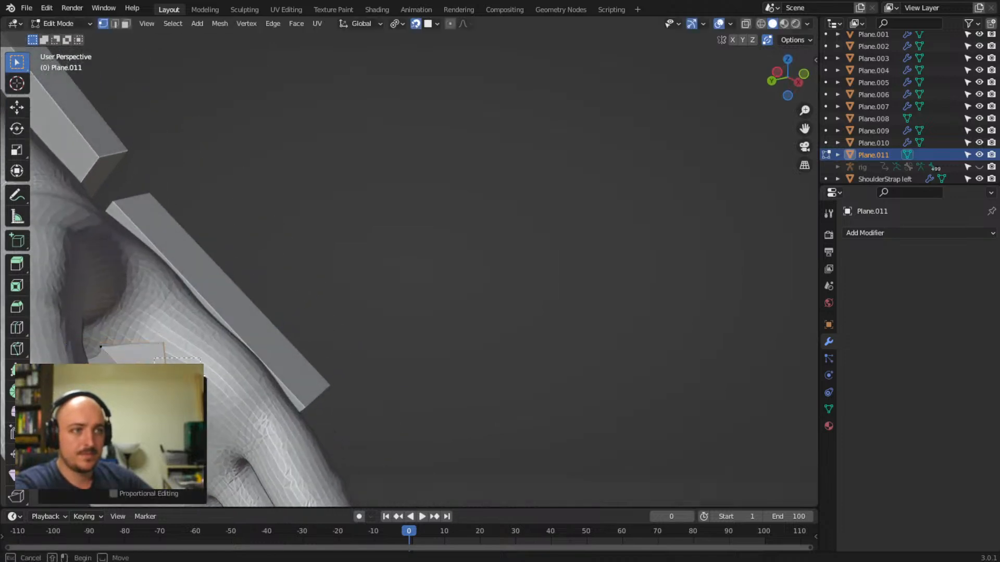
- Reposition the extruded edge's two vertices, snapping them onto the hand surface beneath the thumb and index-finger gap
left_click(207, 382)
key("g")
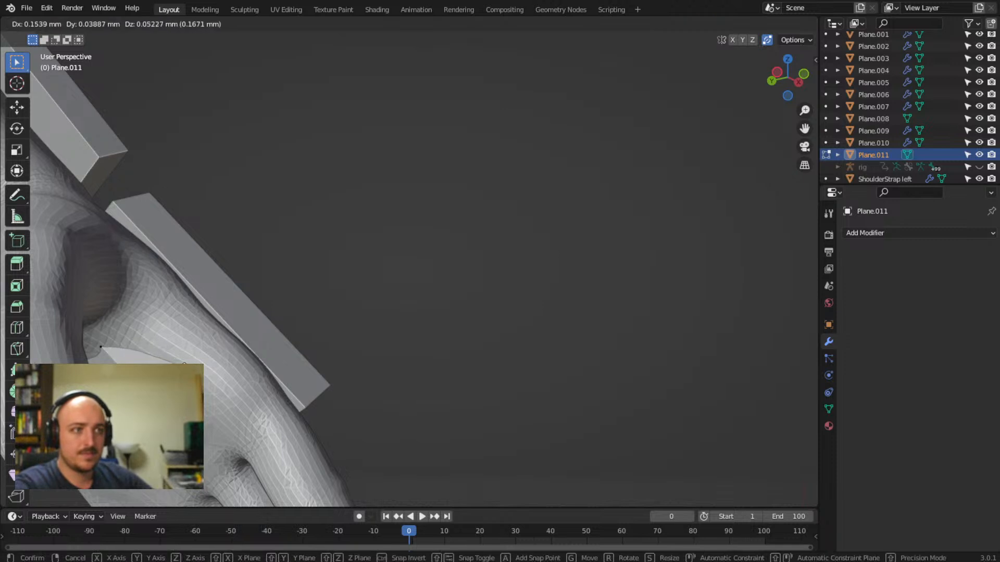
left_click(144, 308)
left_click(176, 343)
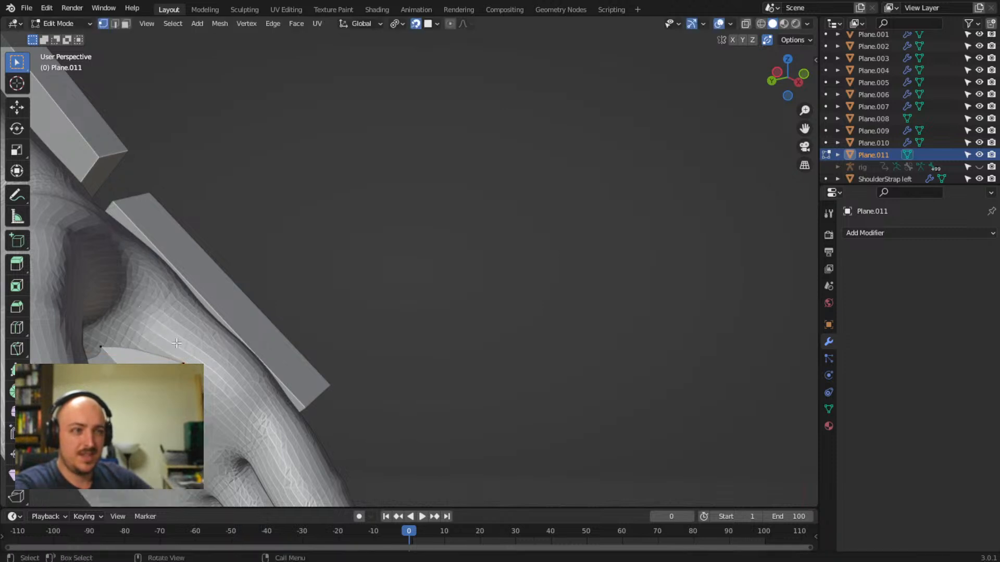
key("g")
left_click(188, 356)
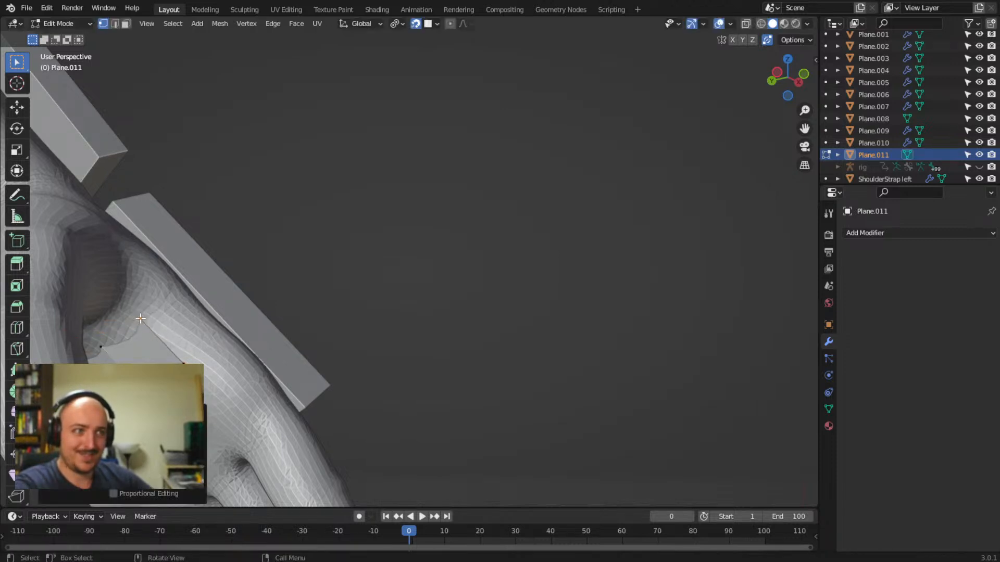
key("g")
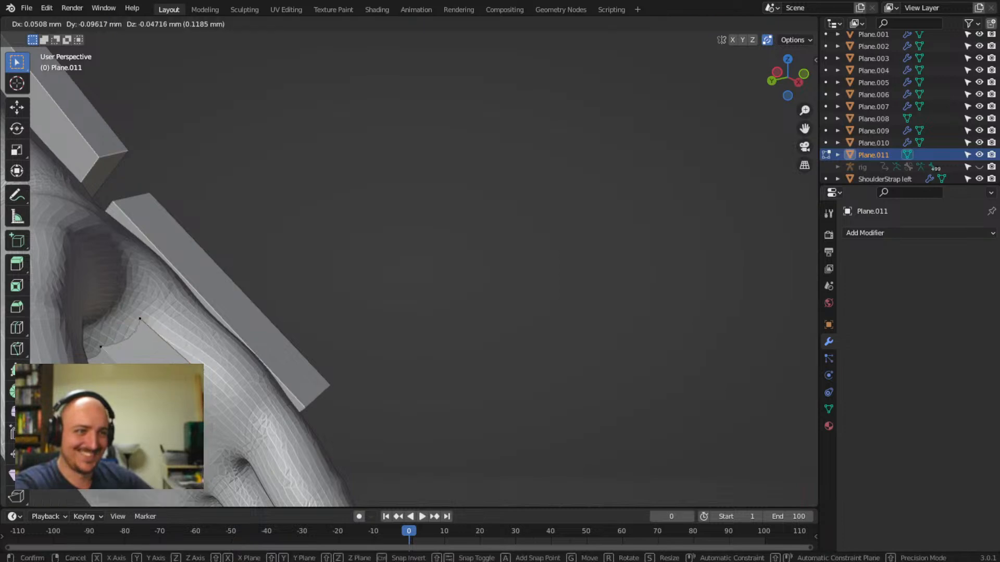
left_click(182, 357)
- Extrude the strip's end edge about 0.24 mm toward the index-finger side of the hand
middle_click_drag(183, 357, 257, 244)
key("b")
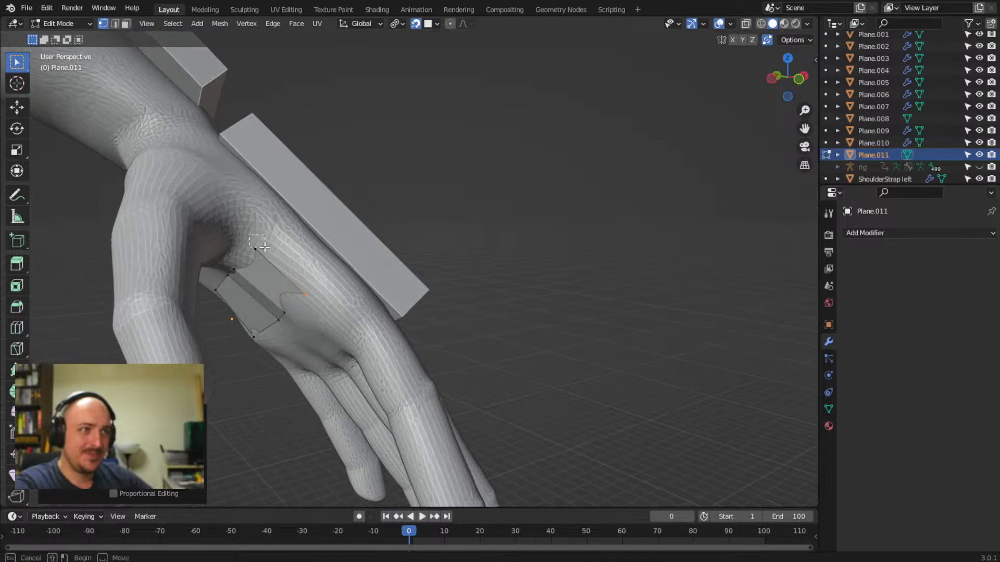
left_click_drag(315, 295, 316, 295)
key("g")
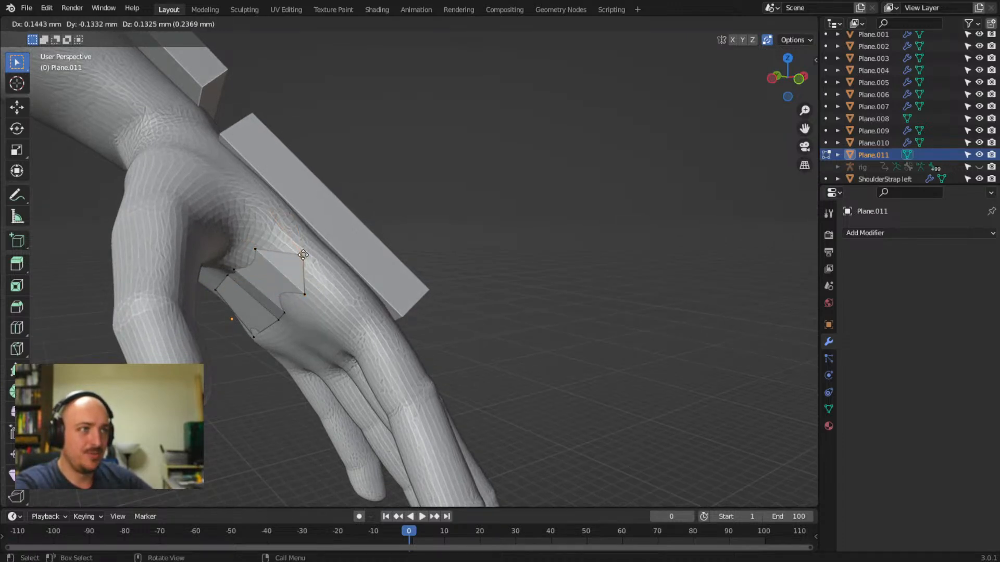
left_click(303, 254)
- Snap the new edge's two vertices onto the index-finger side of the hand, lined up with the strip's width
scroll(315, 280, "up", 2)
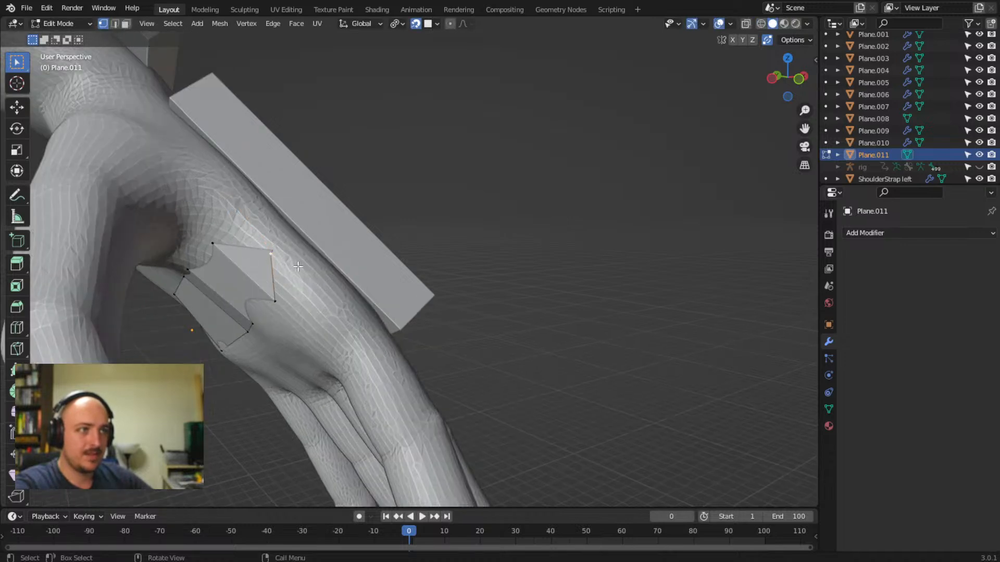
key("g")
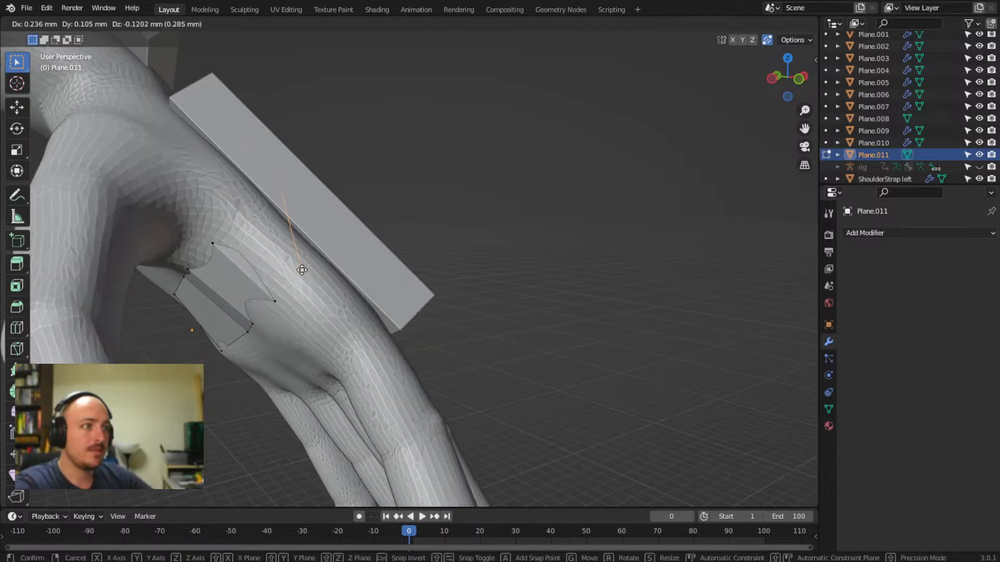
left_click(302, 271)
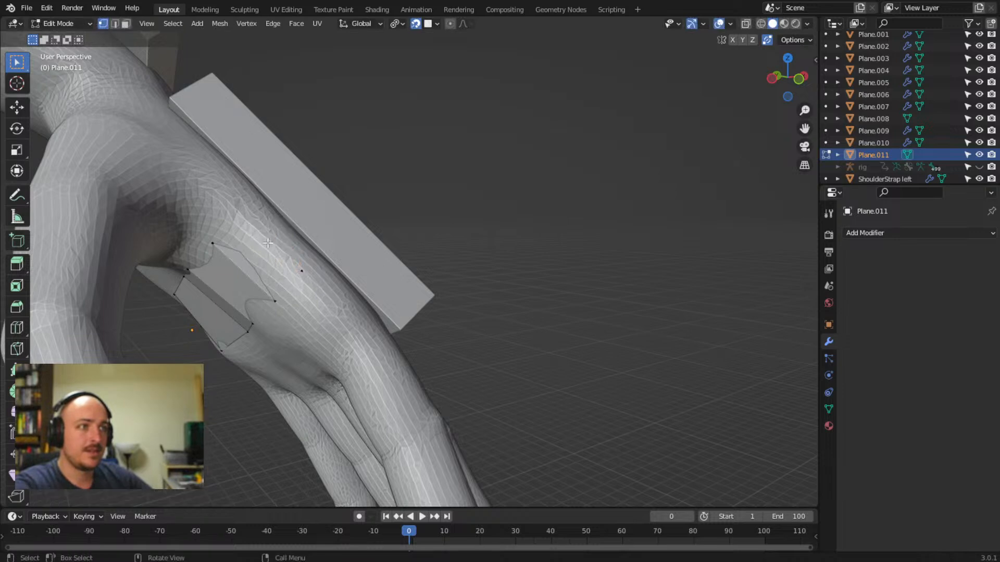
key("e")
left_click(248, 219)
middle_click_drag(286, 252, 254, 260)
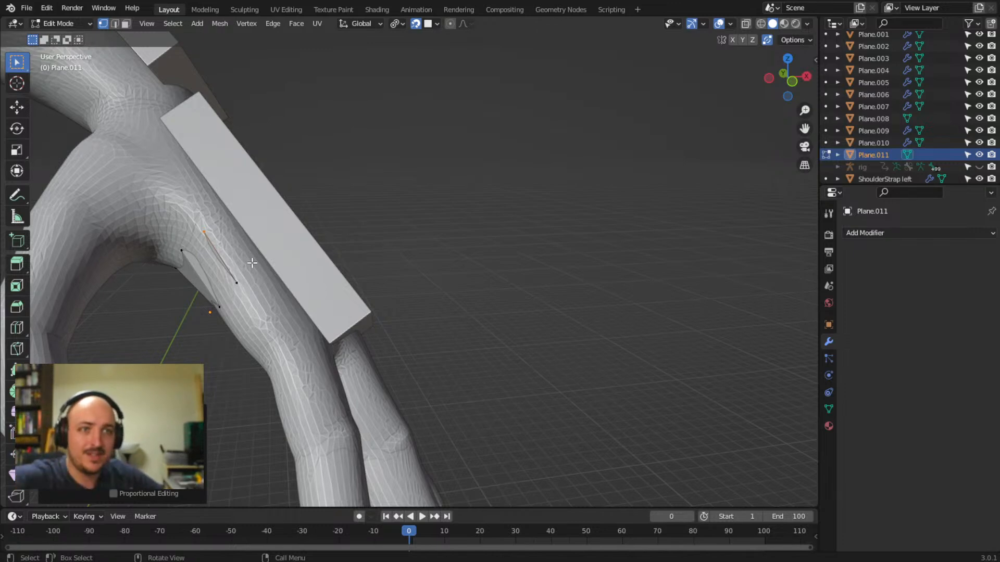
- Examine the palm strap and hand plate from several angles and distances in relation to the whole character
scroll(252, 263, "down", 4)
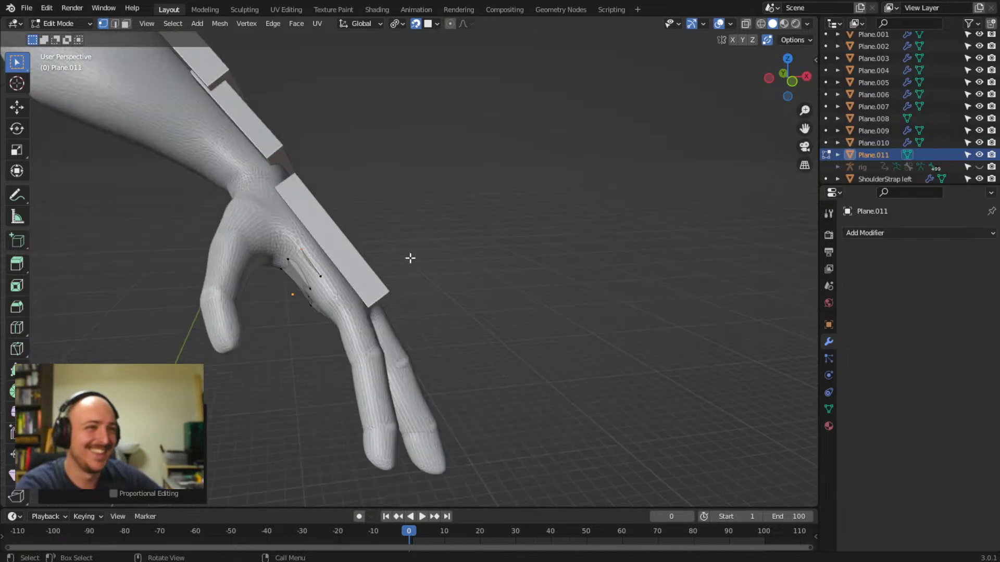
middle_click_drag(419, 287, 366, 310)
scroll(377, 303, "down", 7)
scroll(409, 285, "down", 5)
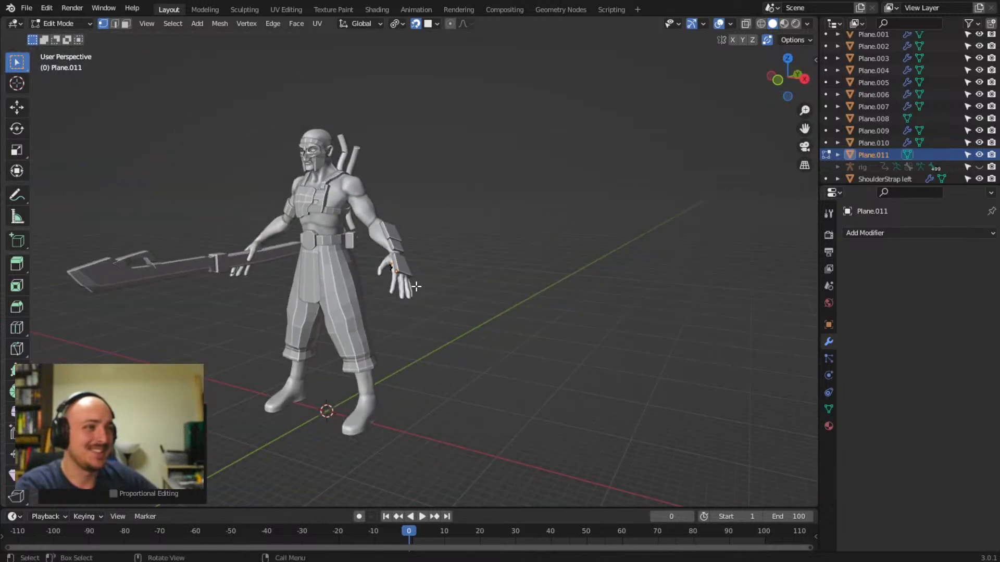
scroll(412, 286, "up", 7)
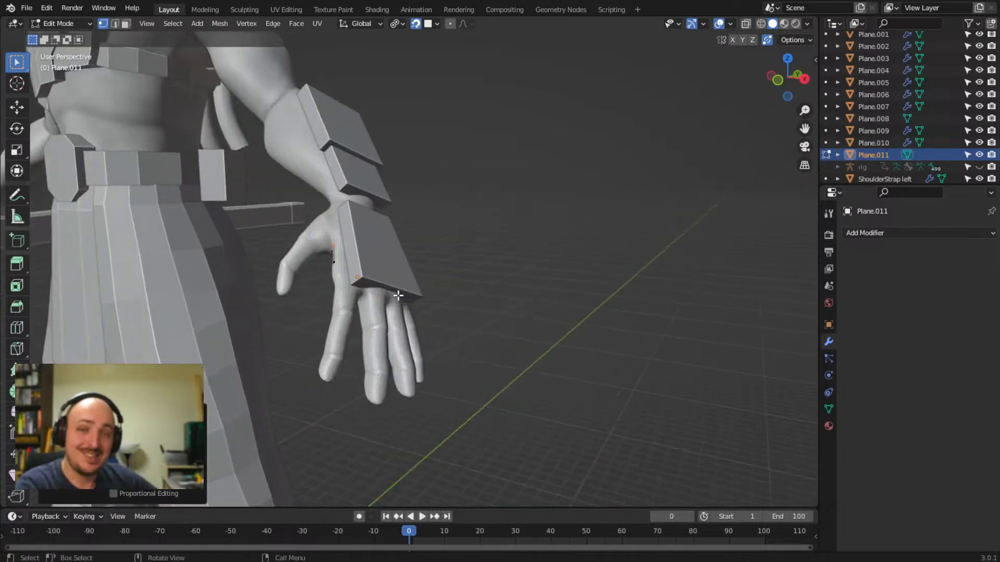
scroll(398, 295, "down", 6)
middle_click_drag(398, 295, 431, 254)
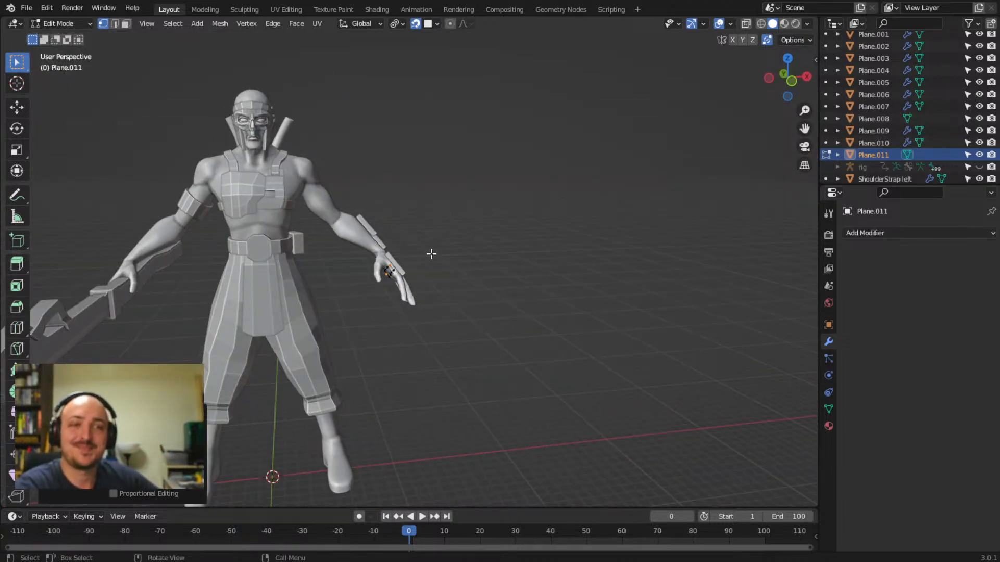
scroll(418, 268, "up", 4)
mouse_move(412, 276)
middle_mouse_down()
mouse_move(406, 298)
mouse_move(271, 304)
mouse_move(441, 286)
mouse_move(423, 279)
middle_mouse_up()
scroll(272, 304, "down", 5)
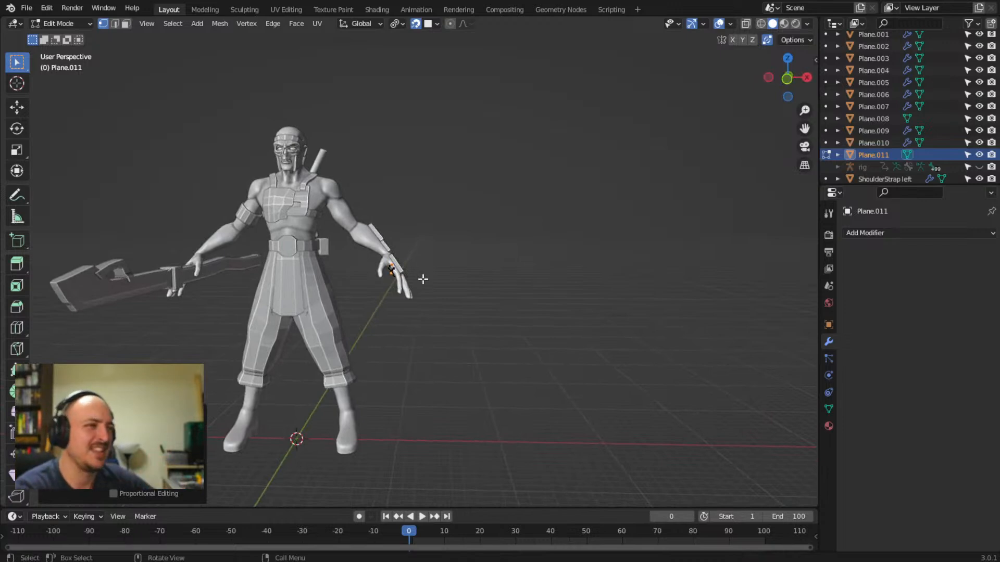
scroll(414, 264, "up", 6)
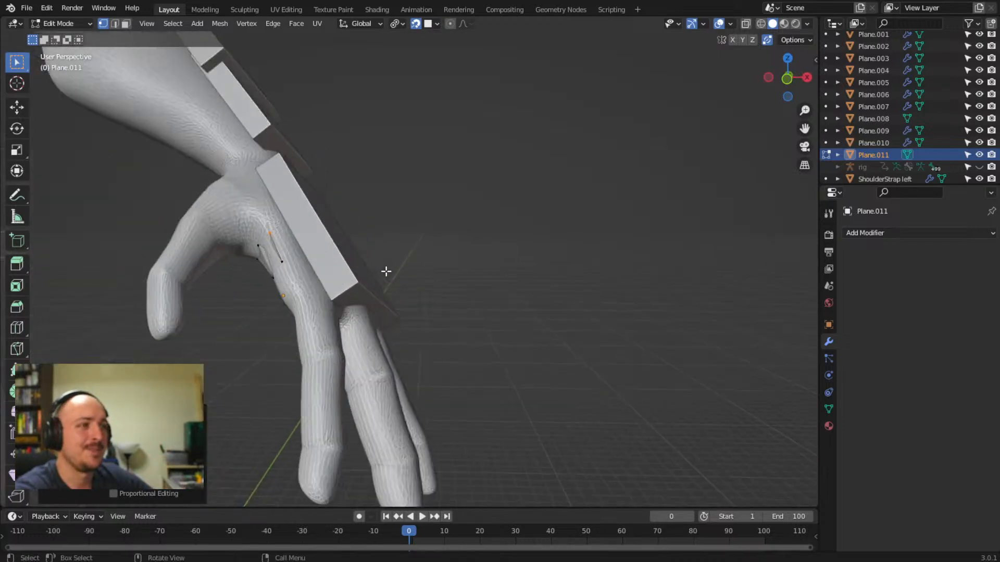
scroll(433, 324, "up", 5)
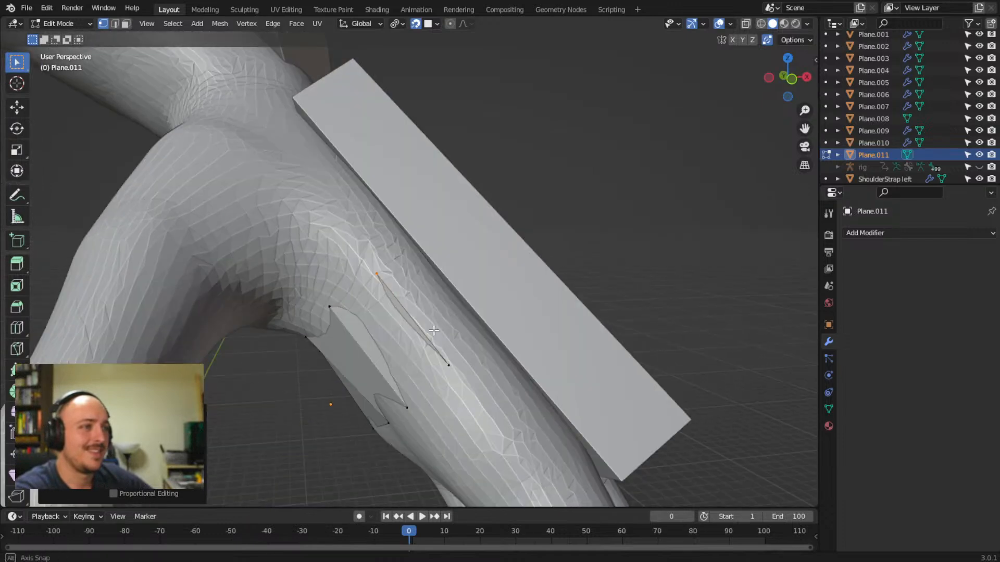
- Extrude the strip's end edge about 0.21 mm toward the hand plate and snap its finger-side vertex onto the hand
left_click_drag(360, 236, 457, 341)
middle_click_drag(412, 324, 405, 319)
key("e")
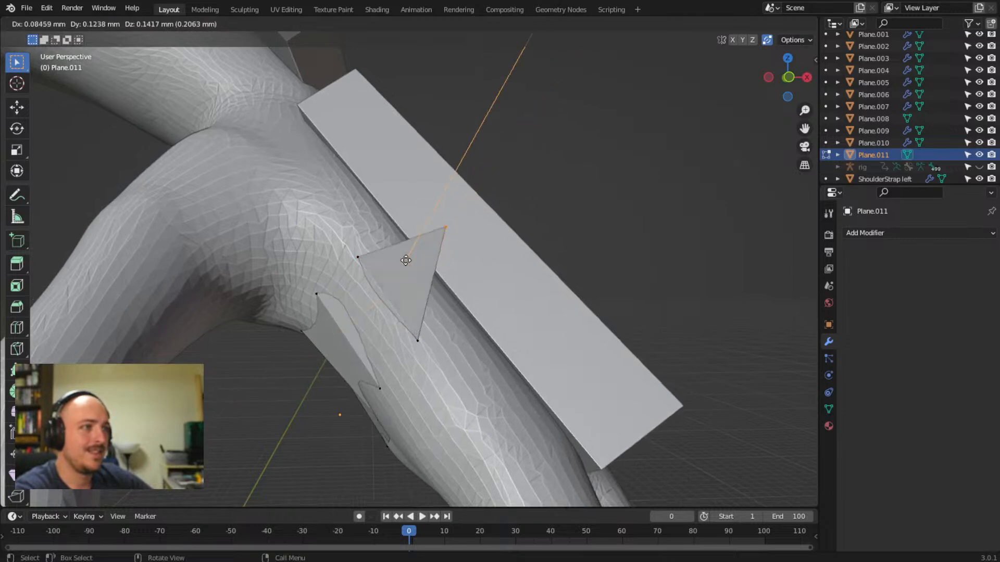
left_click(430, 245)
left_click(444, 300)
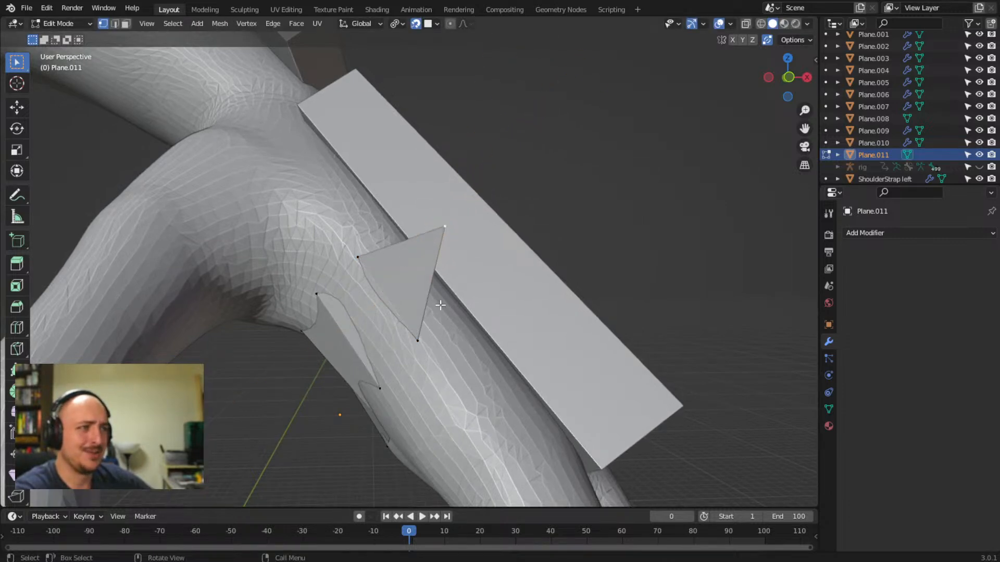
key("g")
left_click(453, 304)
middle_click_drag(453, 316, 437, 339)
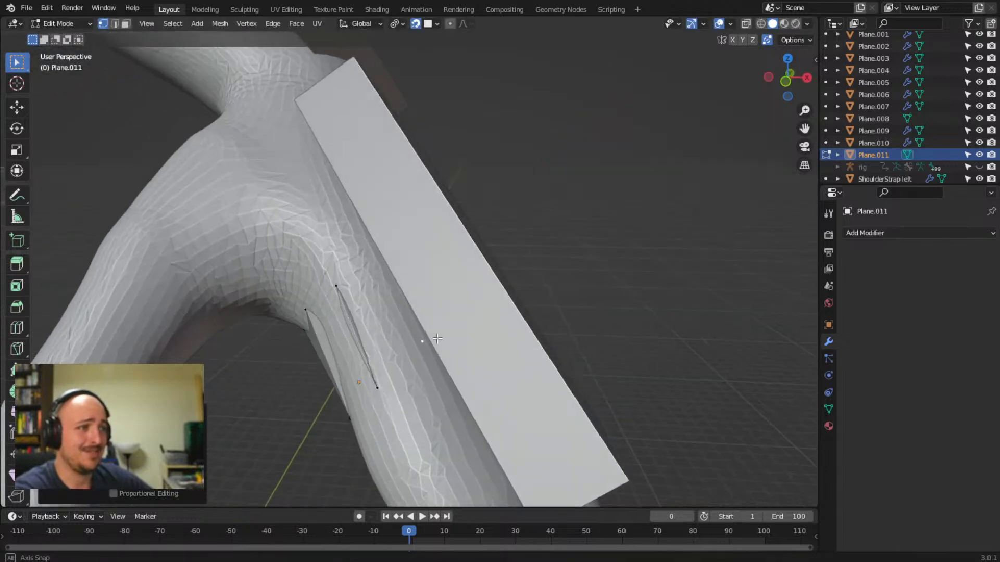
- Enable X-ray and move the end edge's two vertices to the gap between the hand and the plate
left_click(746, 24)
middle_click_drag(430, 242, 401, 314)
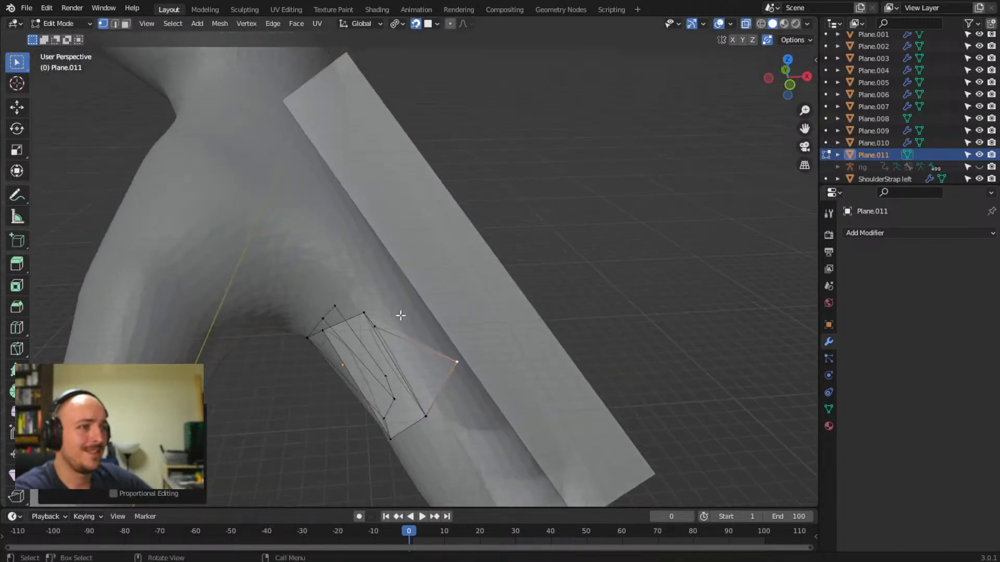
key("g")
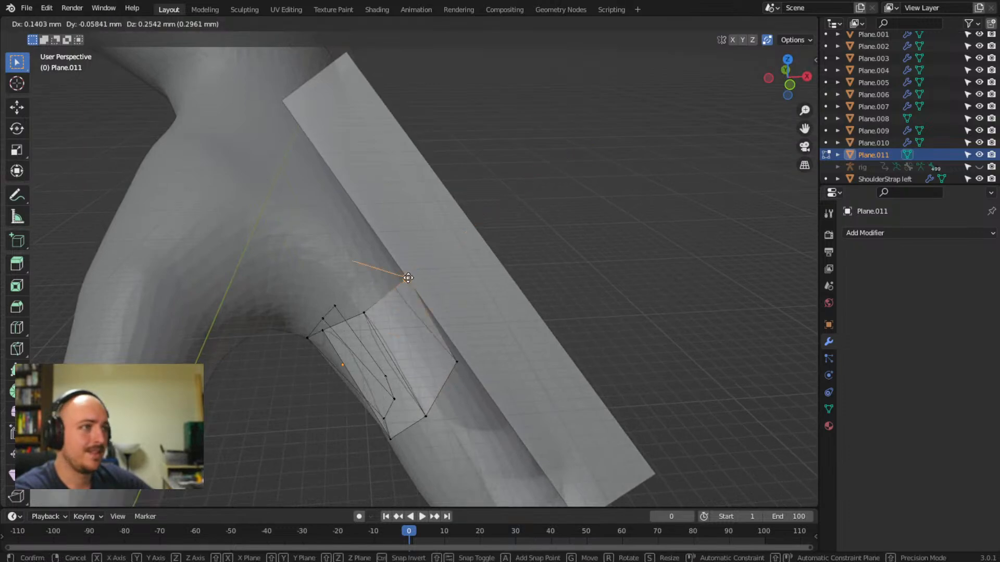
left_click(408, 278)
left_click(462, 359)
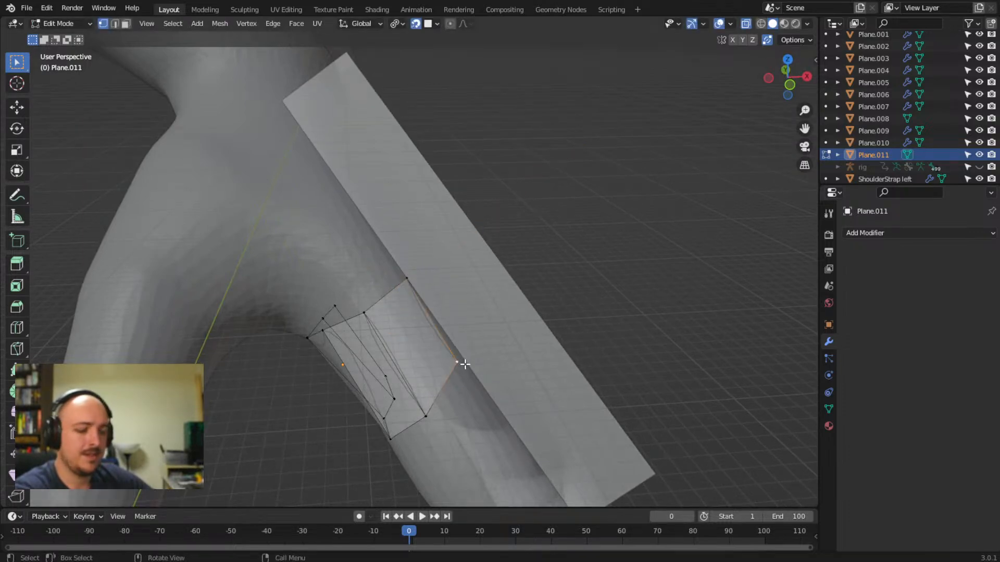
key("g")
left_click(469, 362)
- Extrude the strip's end edge about 0.17 mm over the back of the hand, under the plate
middle_click_drag(468, 361, 361, 274)
left_click(376, 270, "shift")
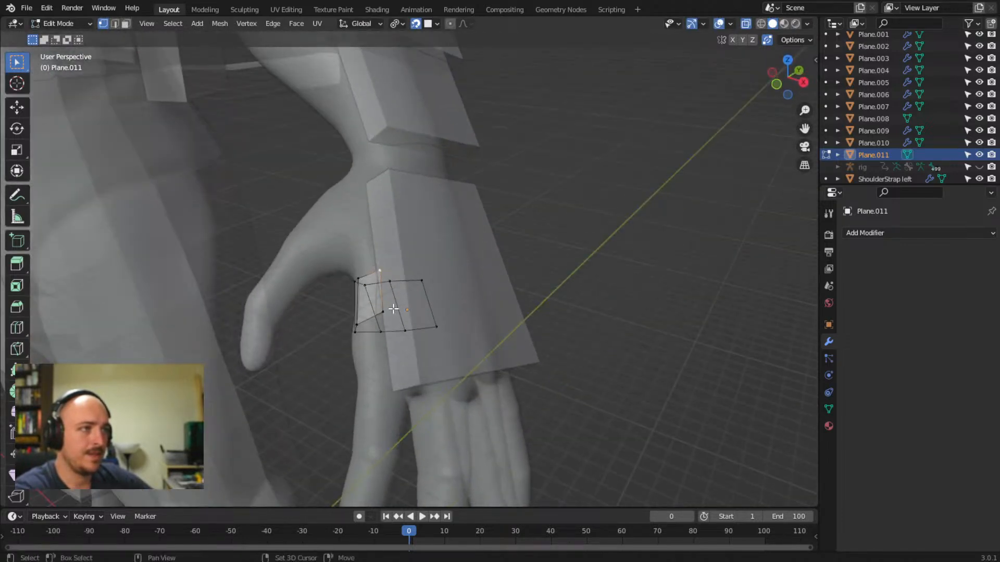
key("g")
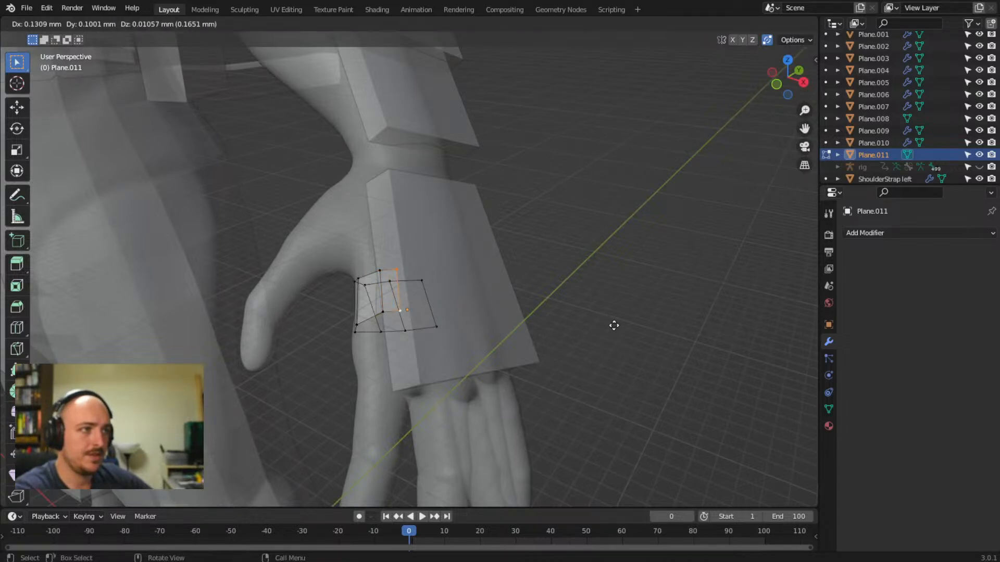
left_click(614, 326)
- Extrude the wrist-side corner vertex at the strip's open palm end toward the little-finger side
middle_click_drag(613, 328, 609, 294)
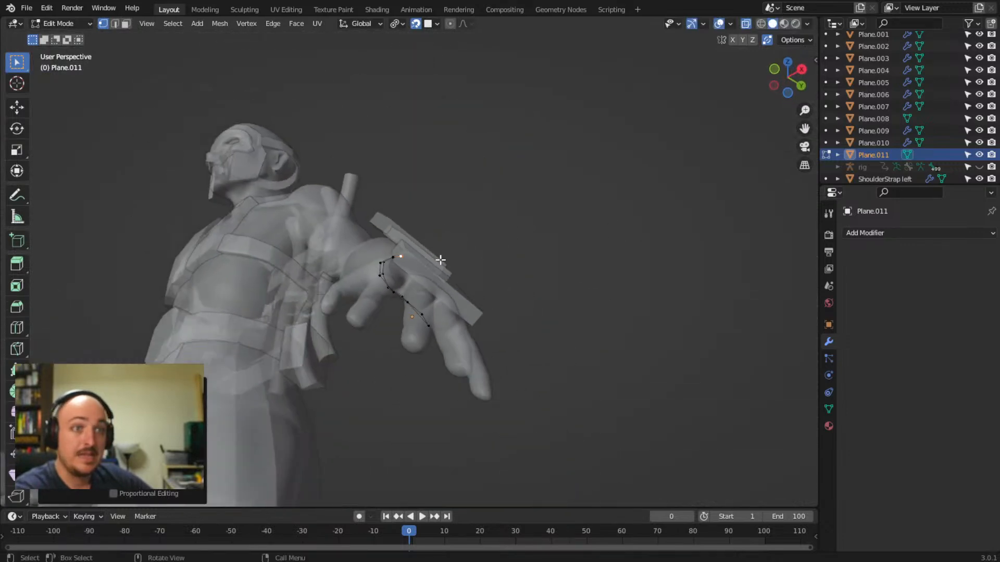
middle_click_drag(487, 268, 412, 403)
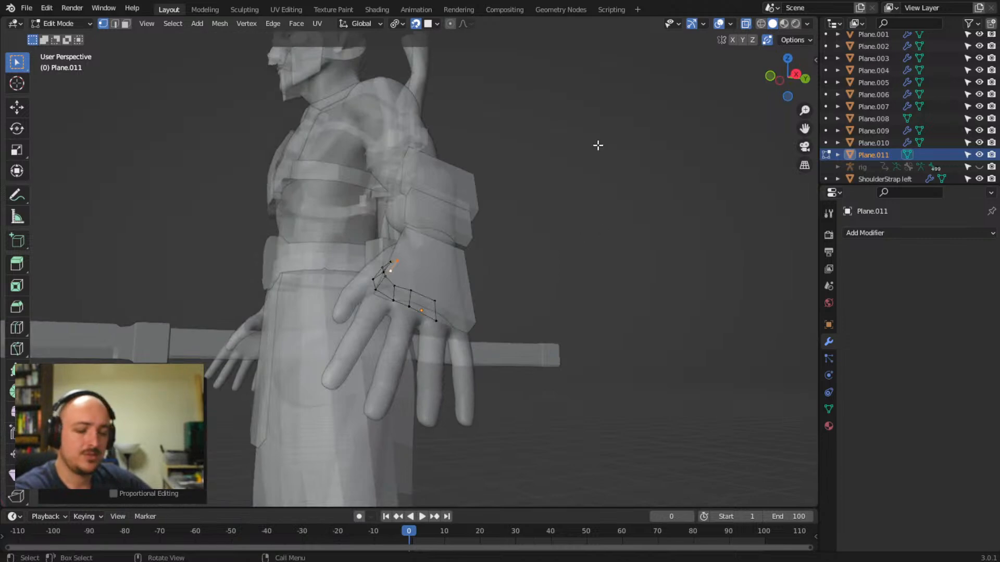
middle_click_drag(540, 324, 359, 266)
left_click(403, 277)
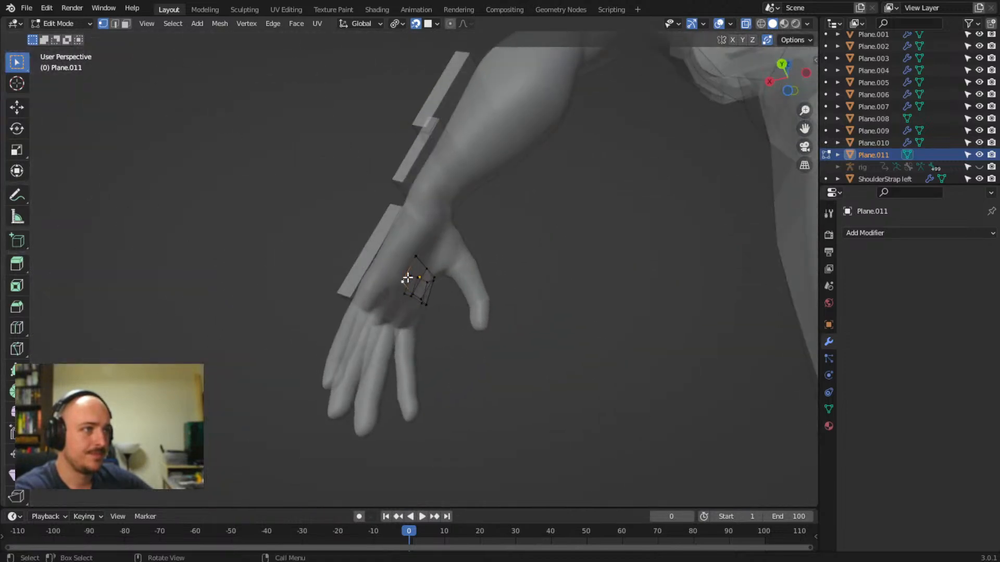
middle_click_drag(441, 281, 288, 281)
scroll(420, 326, "up", 5)
middle_click_drag(387, 285, 305, 313)
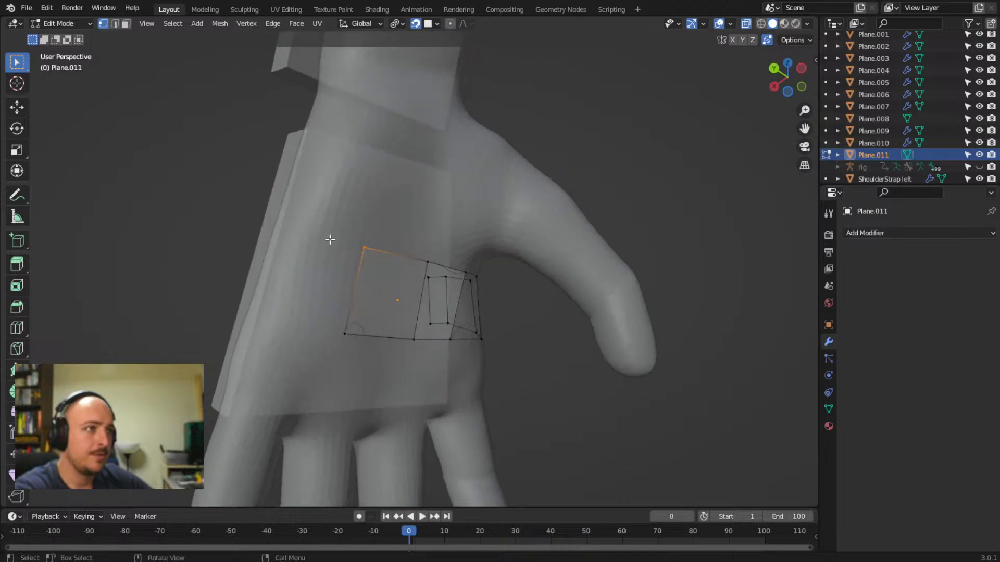
key("e")
left_click(310, 240)
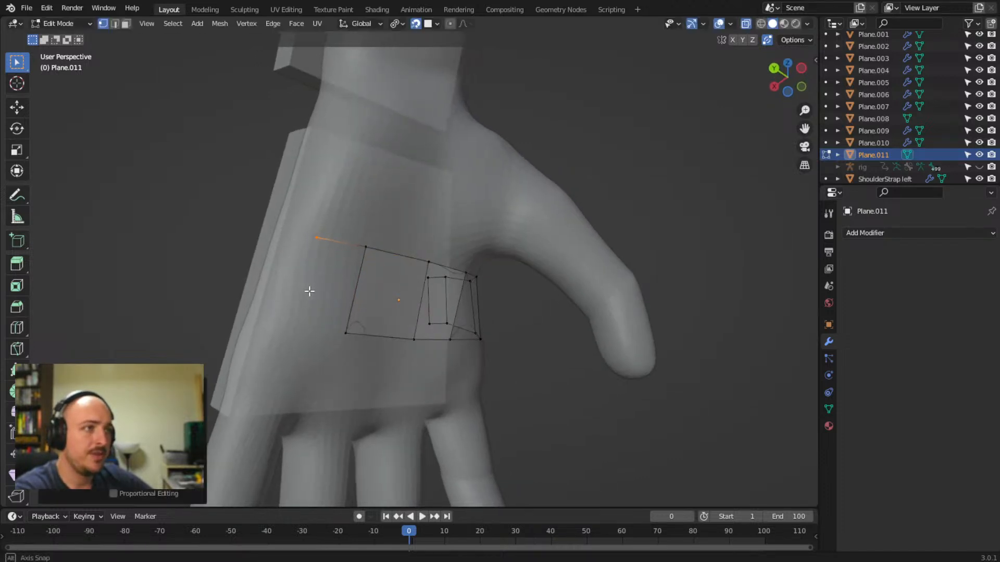
- Extend the wrist-side outline with two more vertices around the little-finger side of the hand
middle_click_drag(306, 291, 338, 310)
key("g")
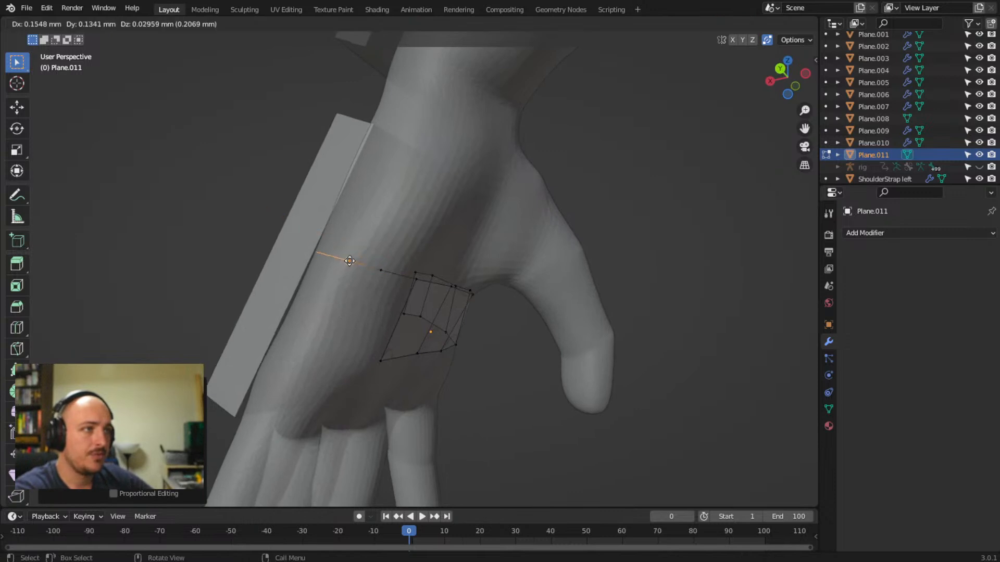
left_click(349, 261)
middle_click_drag(350, 259, 420, 279)
key("g")
left_click(523, 345)
- Extrude the finger-side corner vertex three times around the little-finger side, matching the wrist-side outline
left_click(366, 293)
key("e")
left_click(307, 290)
middle_click_drag(307, 289, 319, 339)
key("g")
left_click(376, 323)
key("e")
left_click(396, 334)
- Fill the gap between the two extruded vertex rows on the little-finger side with faces
left_click(349, 268)
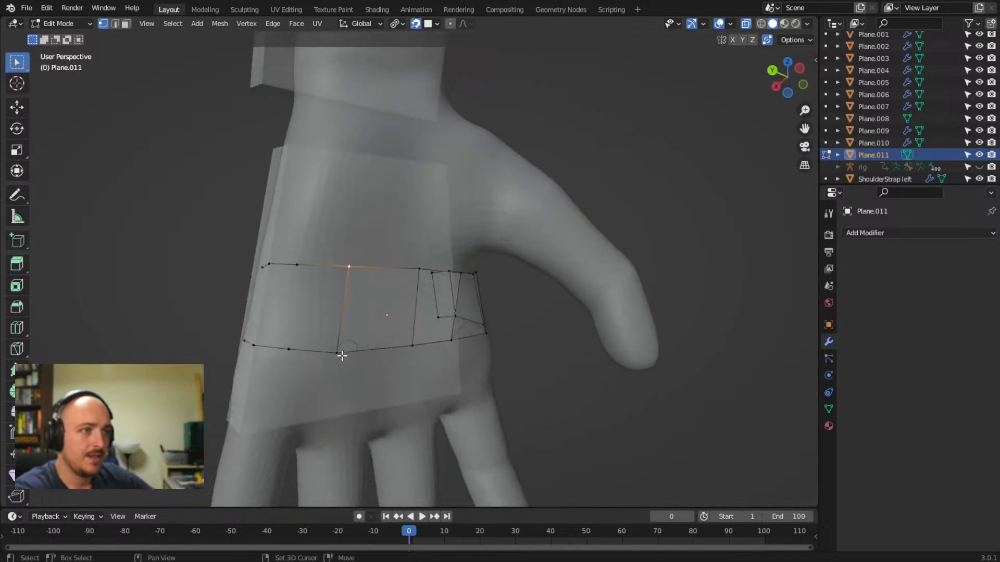
key("f")
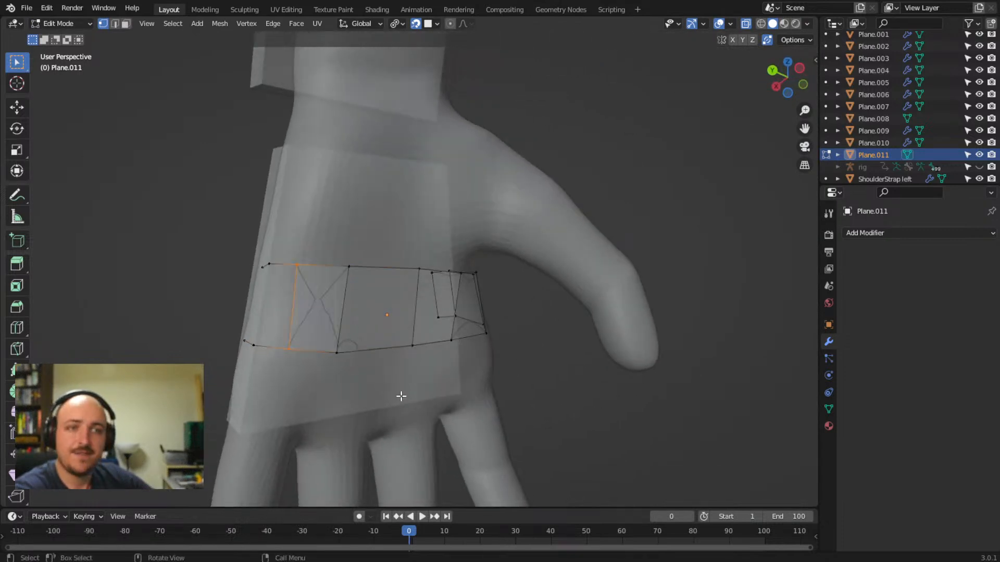
key("f")
- Reposition the little-finger end edge's two vertices around onto the back of the hand, toward the plate
middle_click_drag(375, 395, 516, 432)
middle_click_drag(442, 462, 415, 432)
middle_click_drag(411, 380, 406, 429)
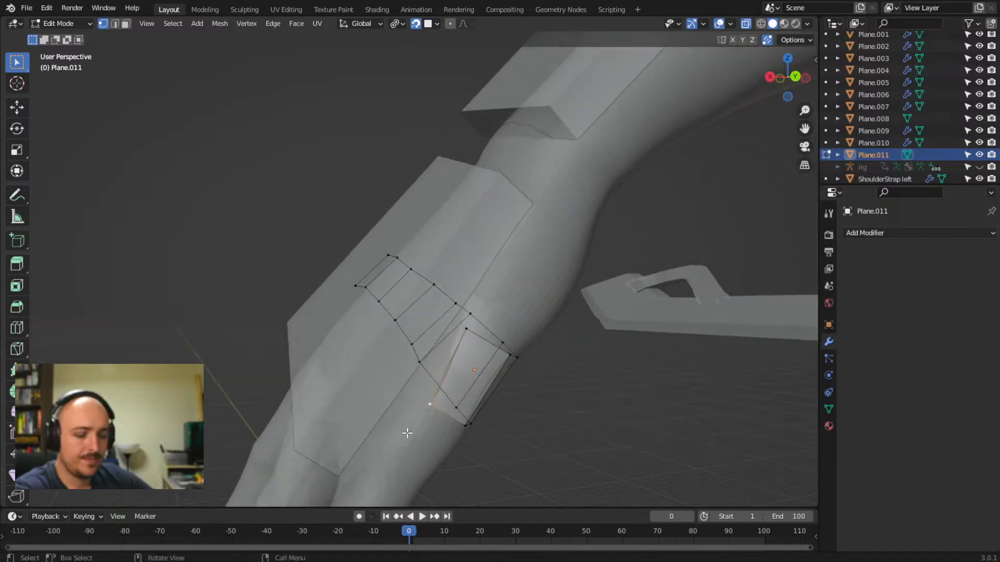
key("g")
left_click(416, 391)
middle_click_drag(415, 393, 453, 366)
key("g")
left_click(404, 339)
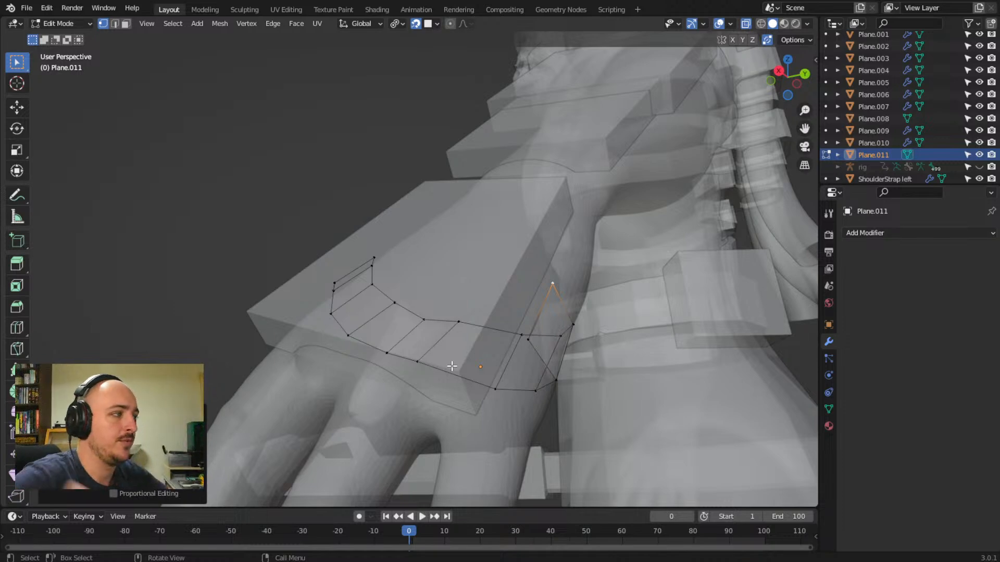
- Refine the position of the strap's little-finger end vertices so the end tucks beneath the hand plate
middle_click_drag(463, 394, 409, 389)
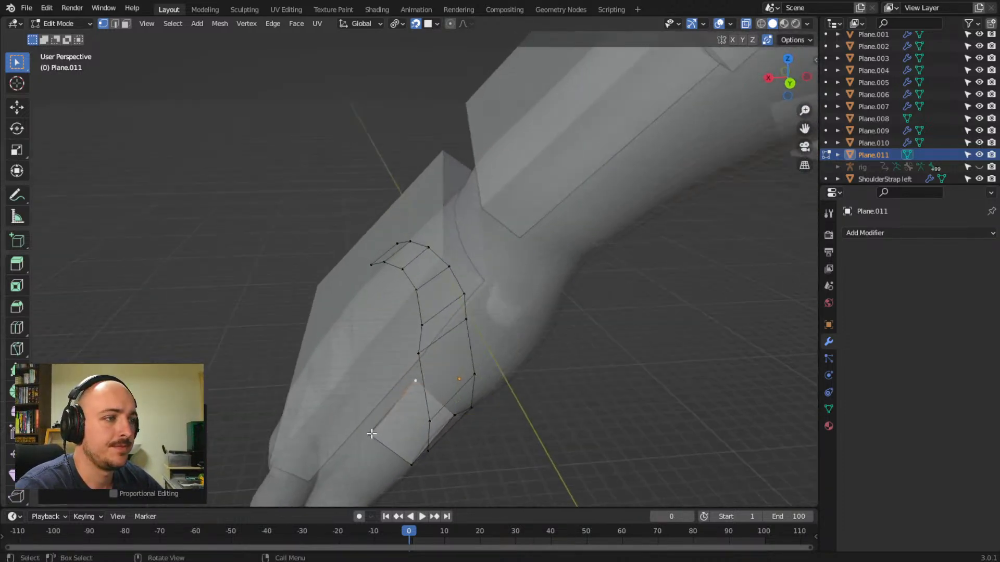
middle_click_drag(378, 420, 550, 304)
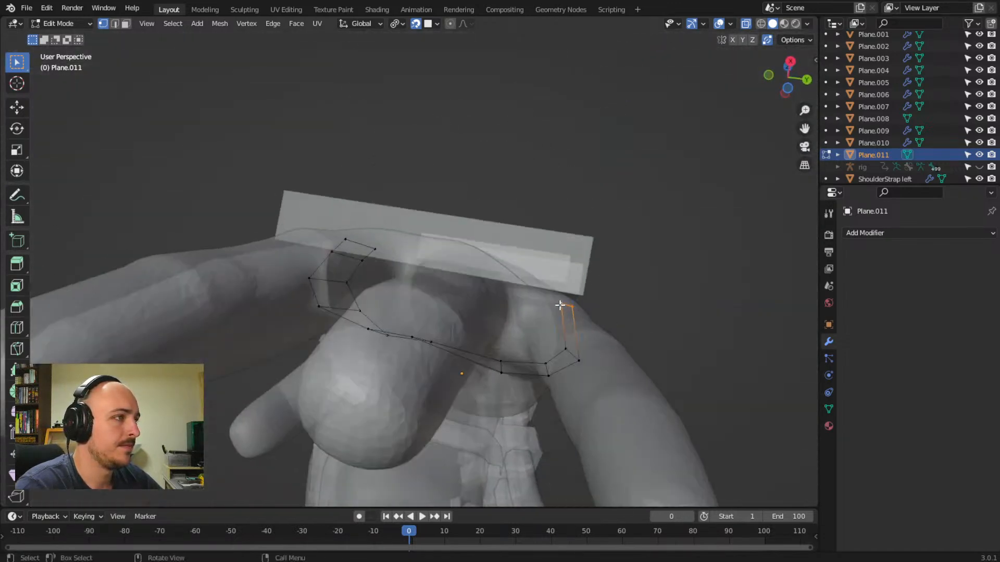
key("g")
left_click(699, 293)
middle_click_drag(699, 293, 639, 422)
key("g")
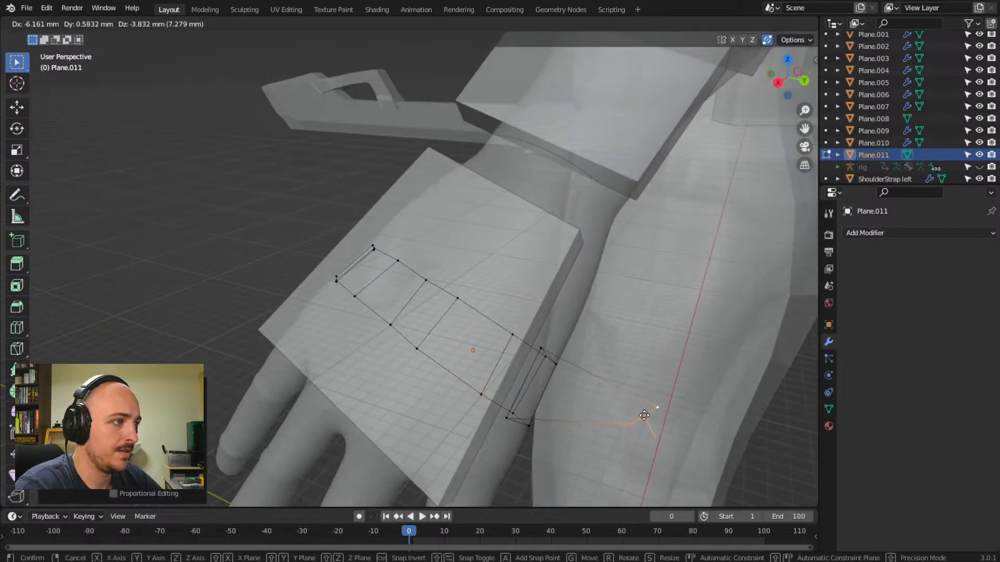
right_click(644, 415)
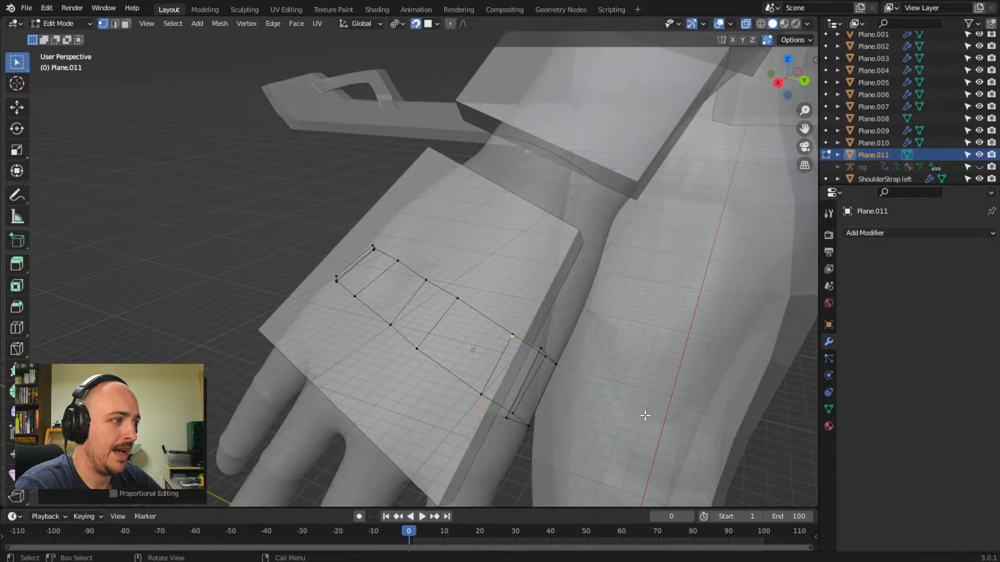
key("g")
left_click(171, 244)
middle_click_drag(171, 245, 421, 300)
key("g")
left_click(201, 138)
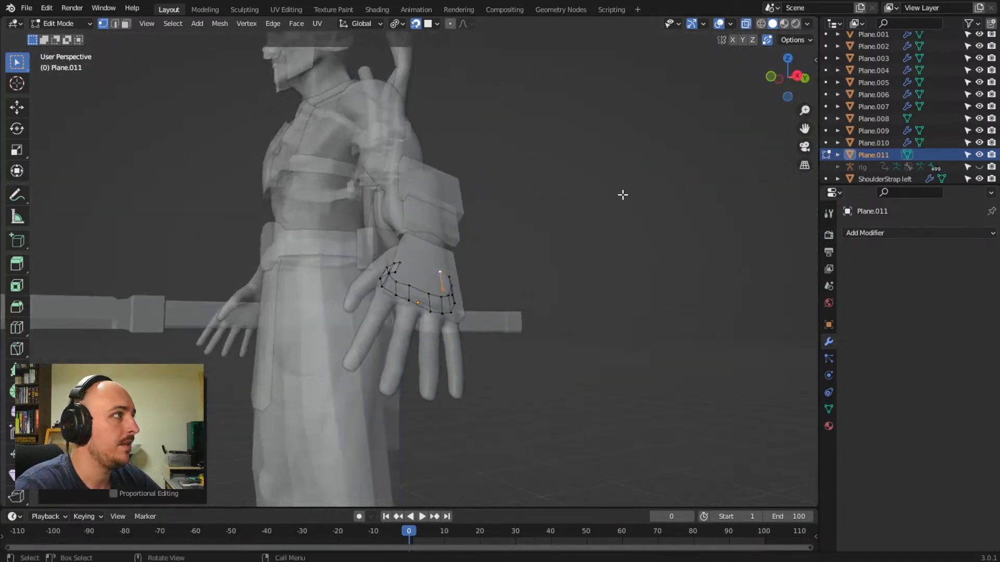
- Add a Solidify modifier to the palm strap with a thickness of 0.489 mm and an offset of 0.1008
scroll(579, 275, "up", 2)
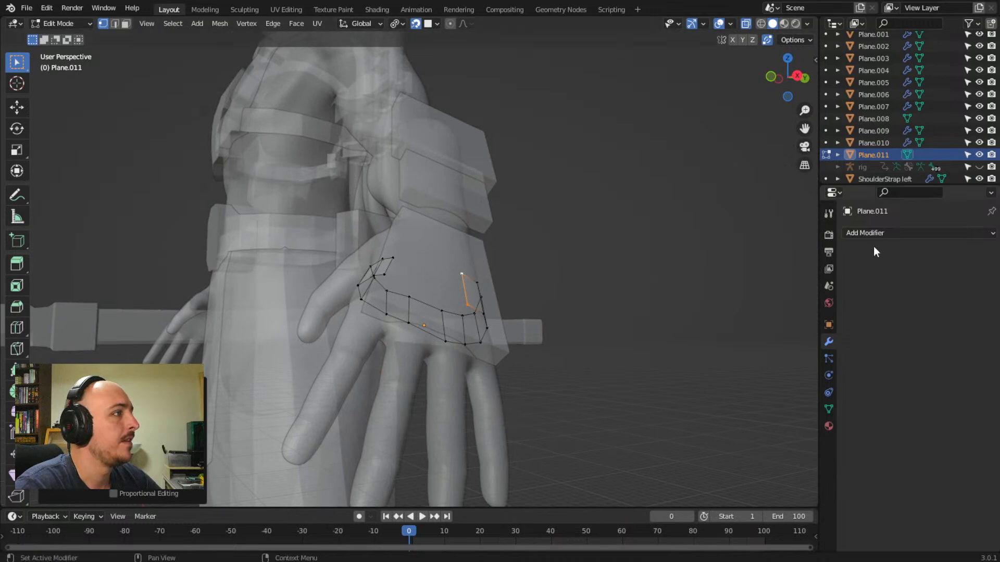
left_click(880, 234)
left_click(780, 439)
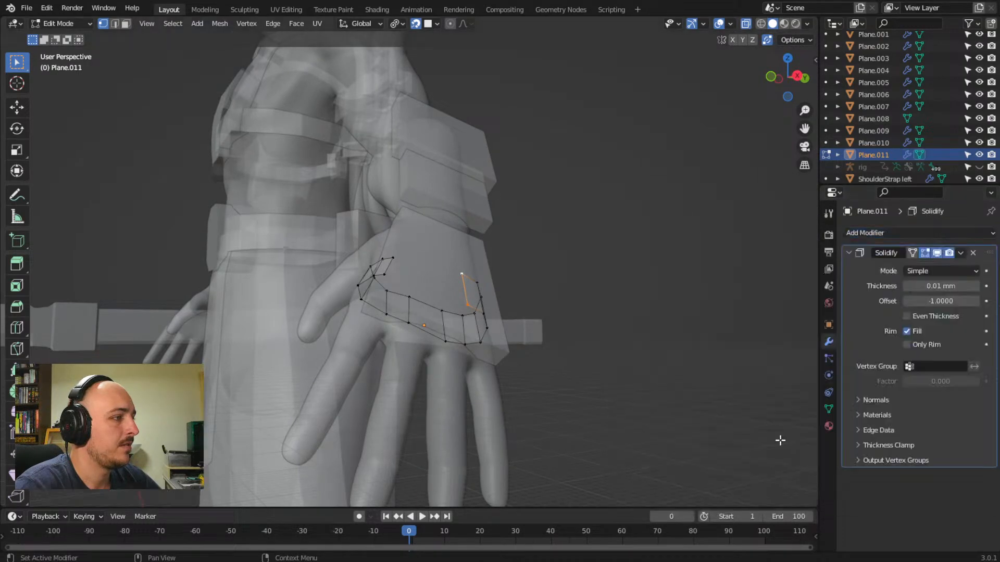
left_click_drag(933, 302, 959, 286)
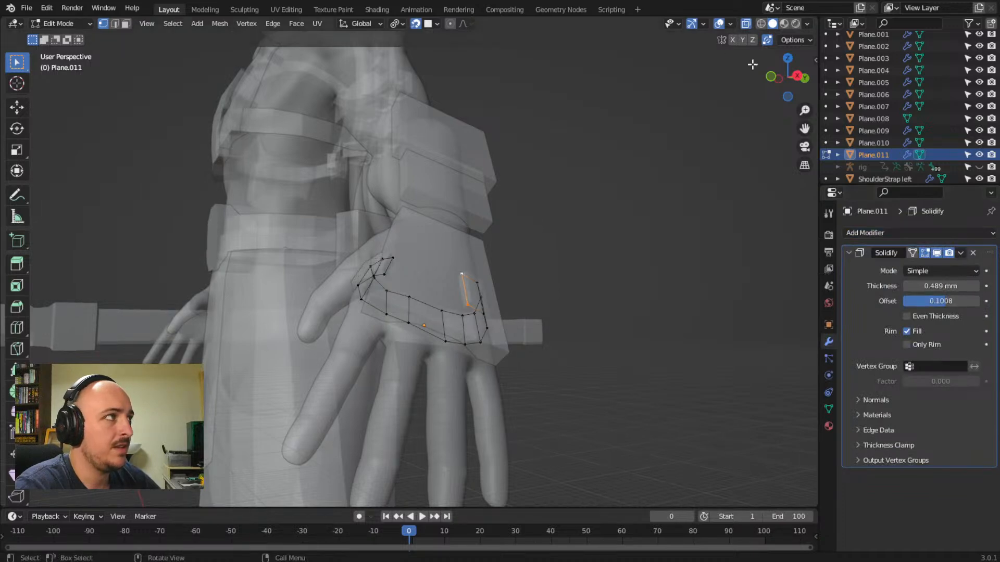
- Turn off X-ray display and reposition the two vertices of the strap's middle cross edge on the palm
left_click(745, 25)
middle_click_drag(702, 312, 275, 228)
middle_click_drag(288, 252, 623, 243)
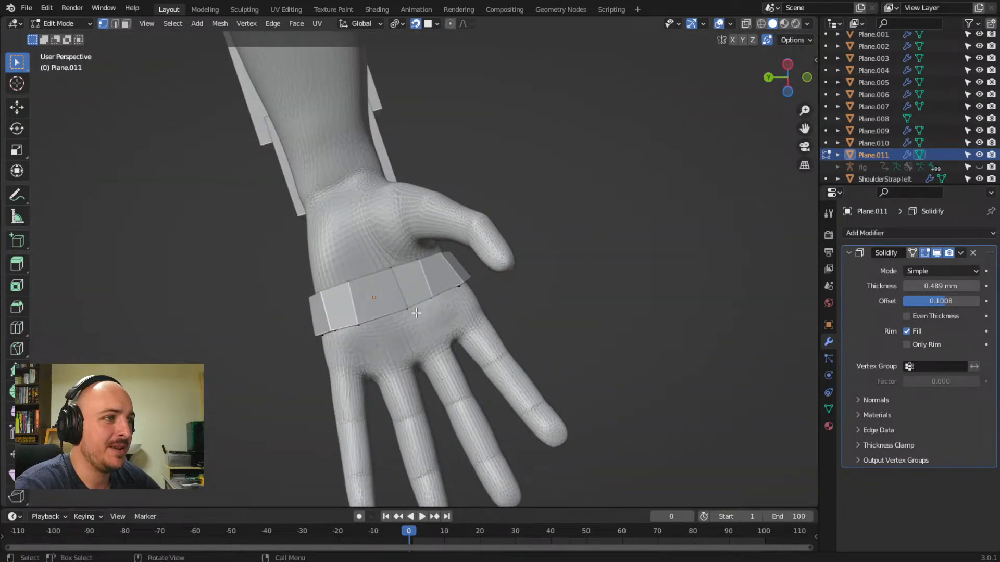
scroll(425, 310, "up", 3)
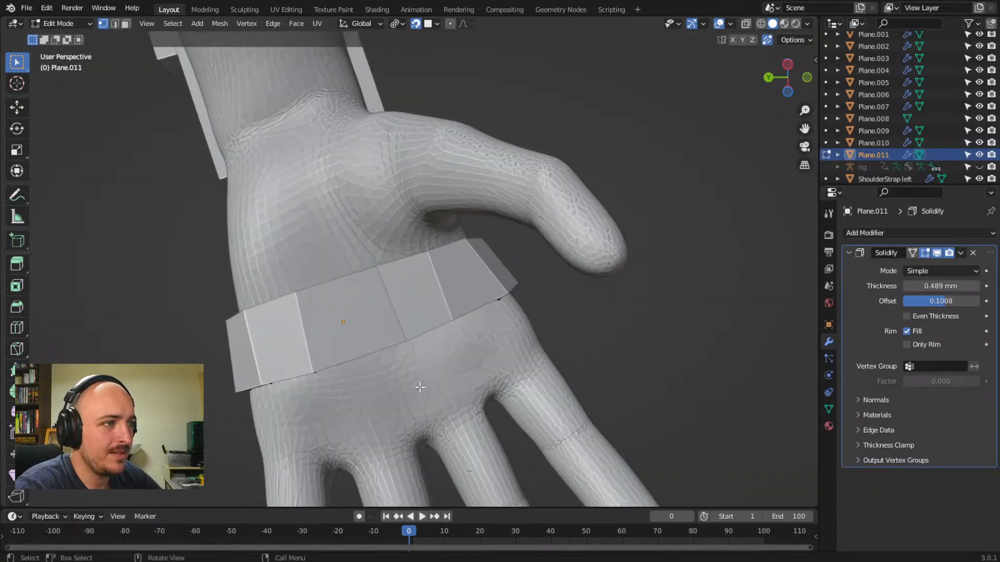
key("g")
left_click(370, 288)
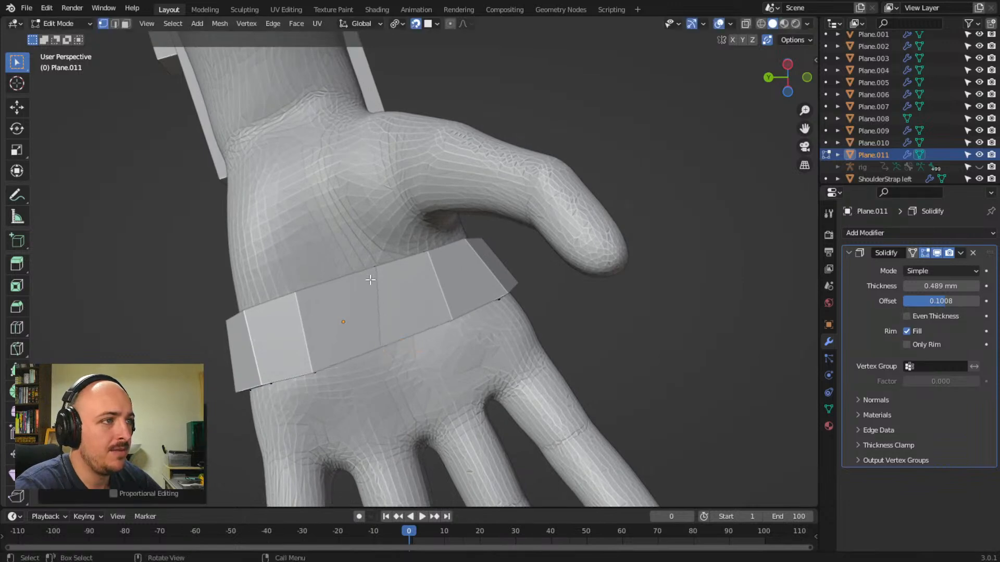
key("g")
left_click(373, 265)
- Move the strap's wrist-side vertices between the thumb and index finger to fit the strap around the hand
middle_click_drag(372, 264, 412, 336)
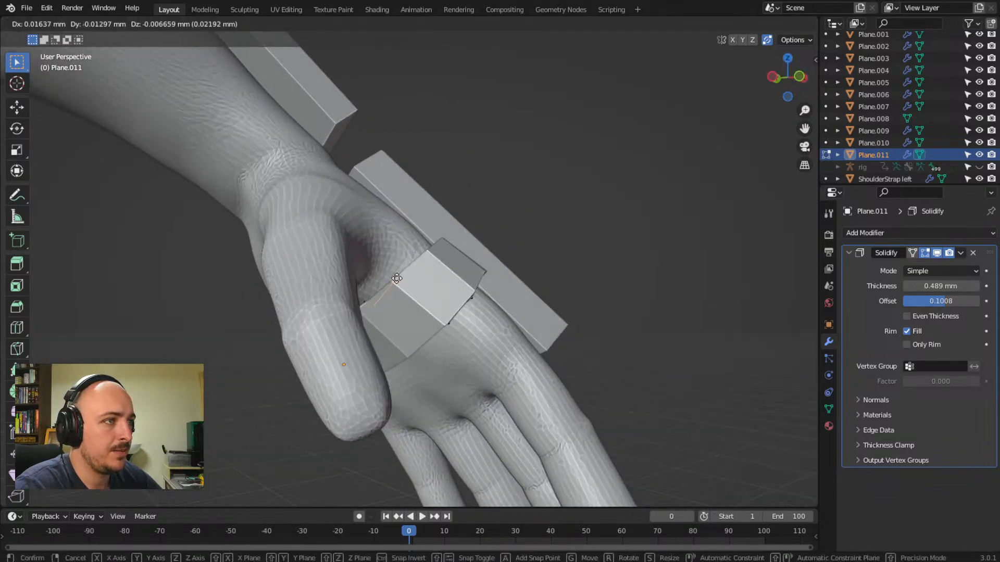
middle_click_drag(395, 284, 343, 302)
key("g")
left_click(365, 292)
left_click(377, 290)
key("g")
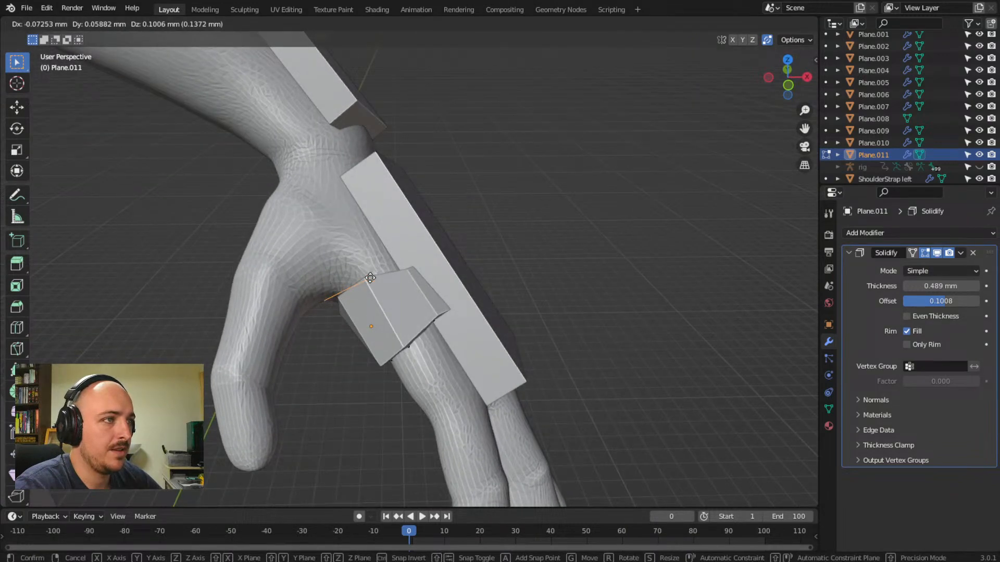
left_click(371, 278)
middle_click_drag(404, 331, 431, 285)
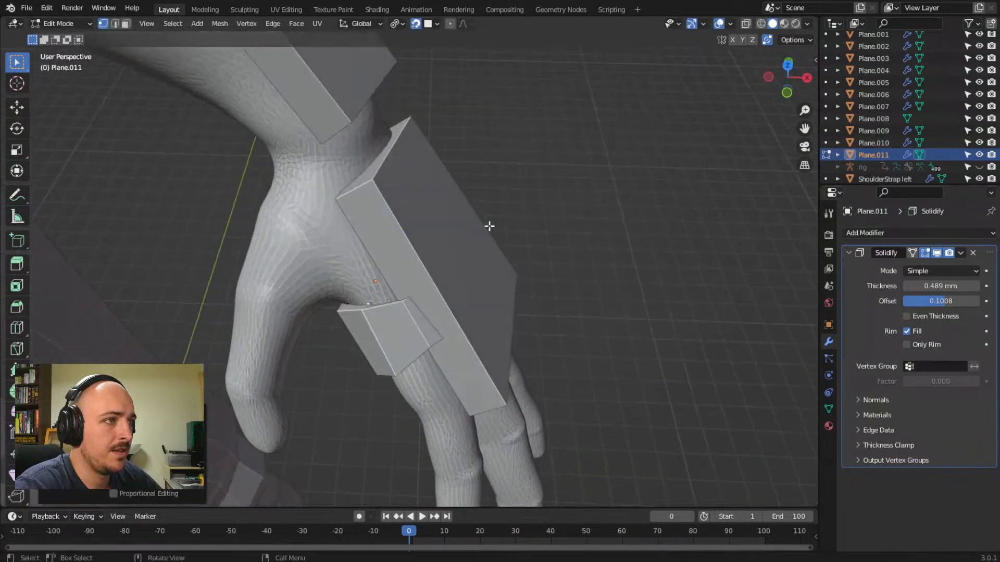
- Select the neighbouring wrist-side vertices toward the plate through X-ray and move them slightly upward with X-ray off
left_click(749, 24)
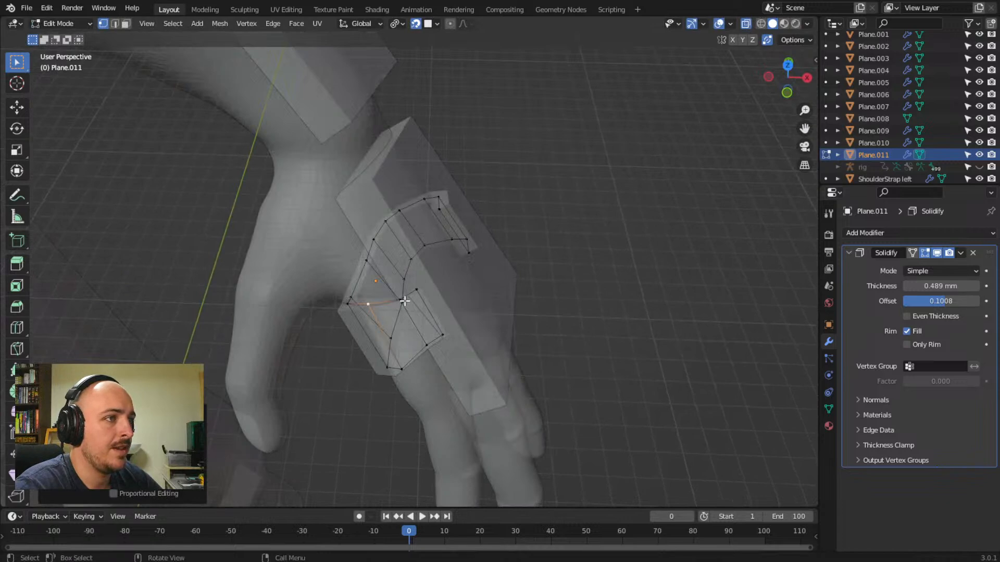
left_click(404, 300, "shift")
middle_click_drag(413, 319, 415, 299)
left_click(423, 286, "shift")
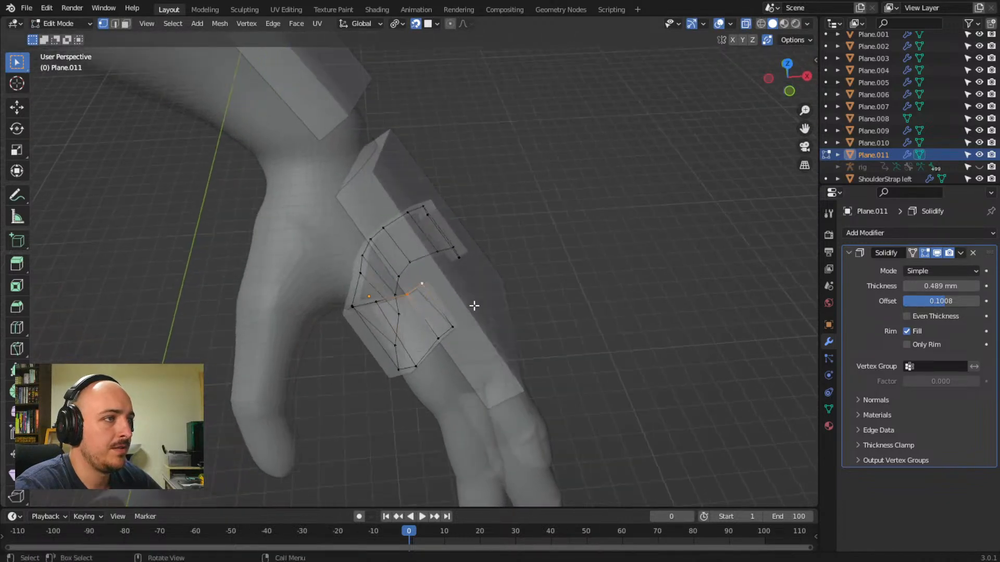
left_click(750, 24)
mouse_move(599, 235)
middle_mouse_down()
mouse_move(614, 208)
mouse_move(604, 217)
middle_mouse_up()
key("g")
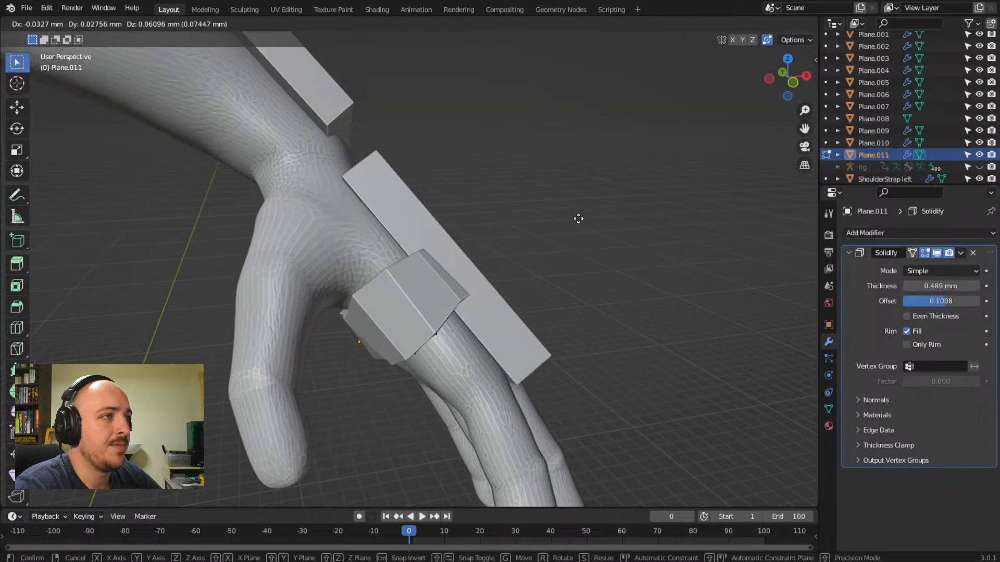
left_click(574, 214)
- Examine the palm strap, forearm plates and whole character from several angles and distances
middle_click_drag(585, 260, 513, 227)
scroll(565, 250, "down", 5)
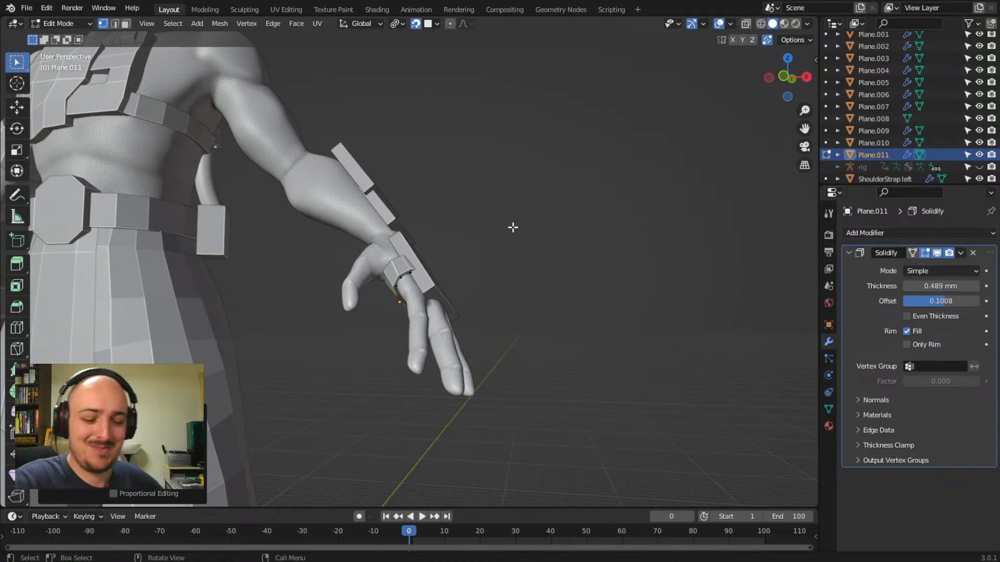
middle_click_drag(473, 256, 488, 294)
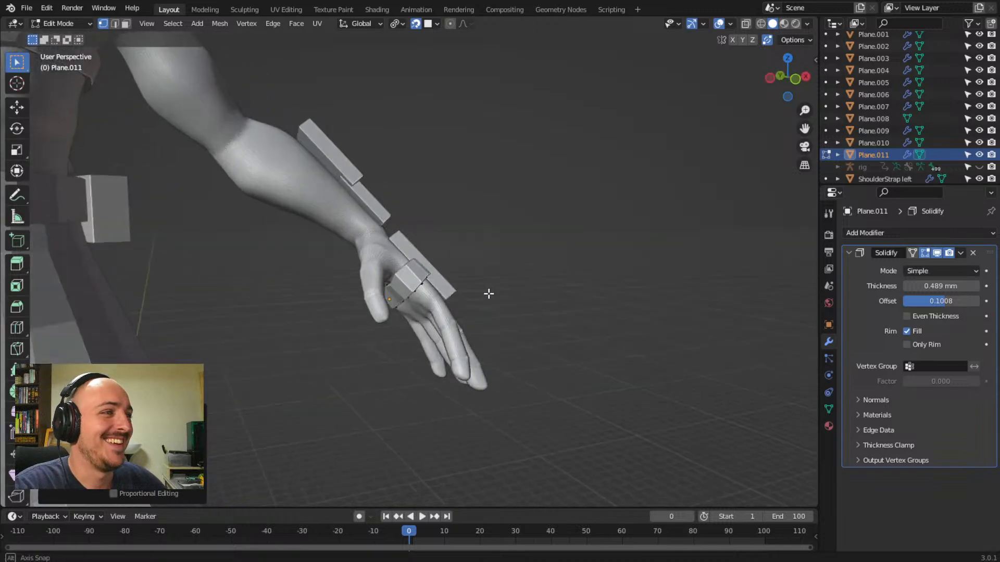
scroll(409, 258, "down", 6)
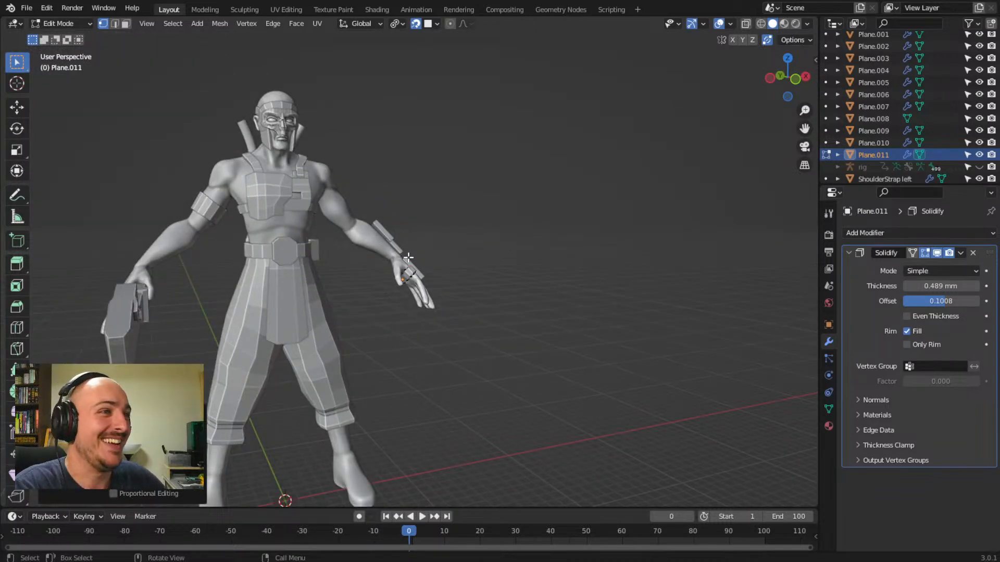
middle_click_drag(434, 310, 374, 270)
scroll(424, 289, "up", 4)
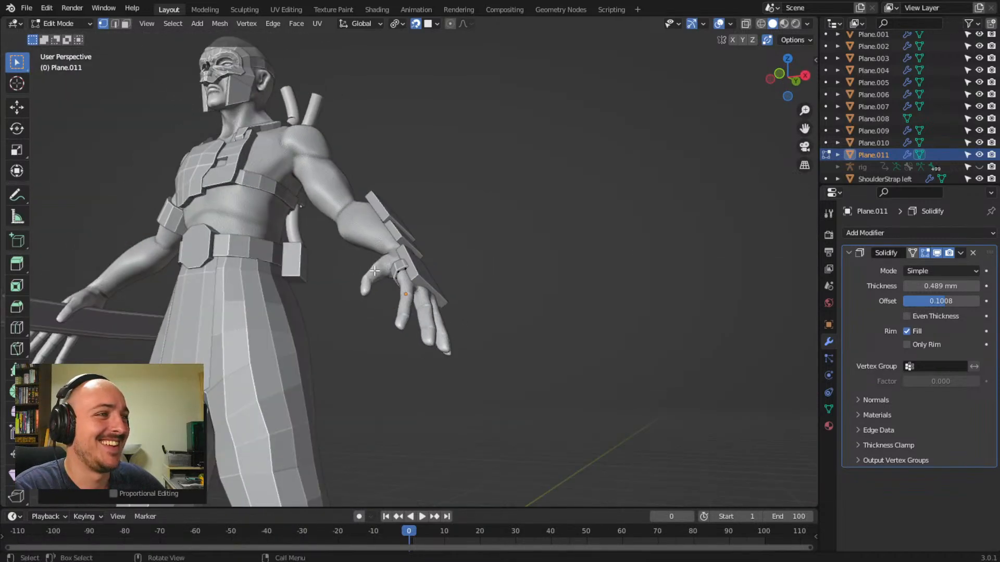
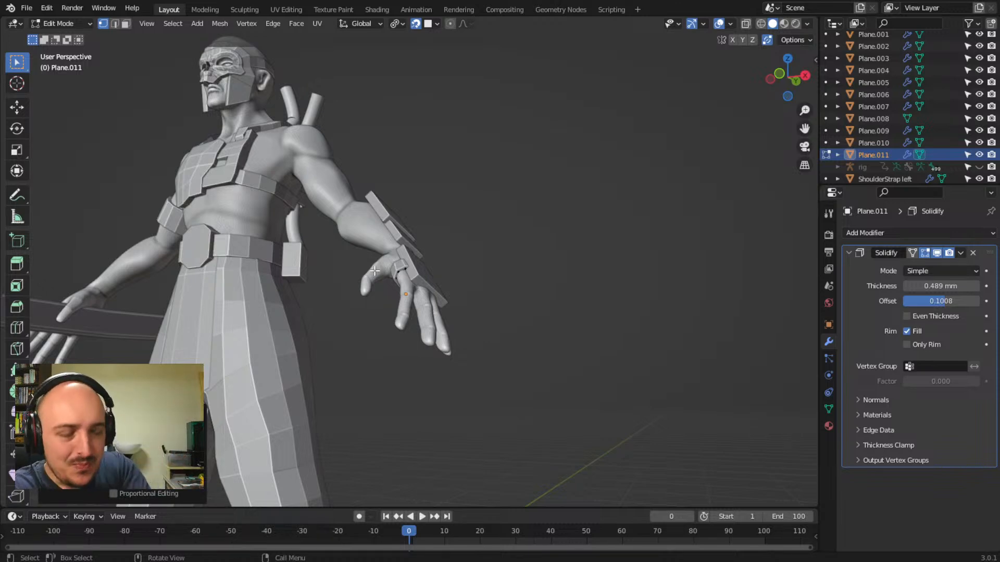
middle_click_drag(395, 236, 441, 317)
scroll(443, 288, "up", 4)
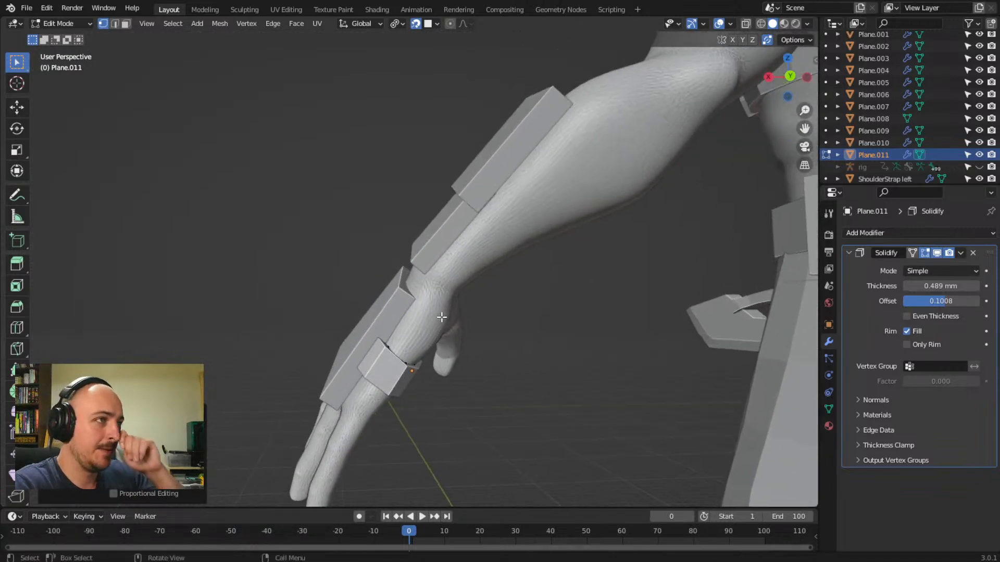
middle_click_drag(444, 268, 292, 280)
scroll(393, 311, "up", 5)
middle_click_drag(393, 311, 434, 254)
scroll(392, 346, "down", 6)
middle_click_drag(392, 345, 500, 383)
scroll(448, 380, "up", 5)
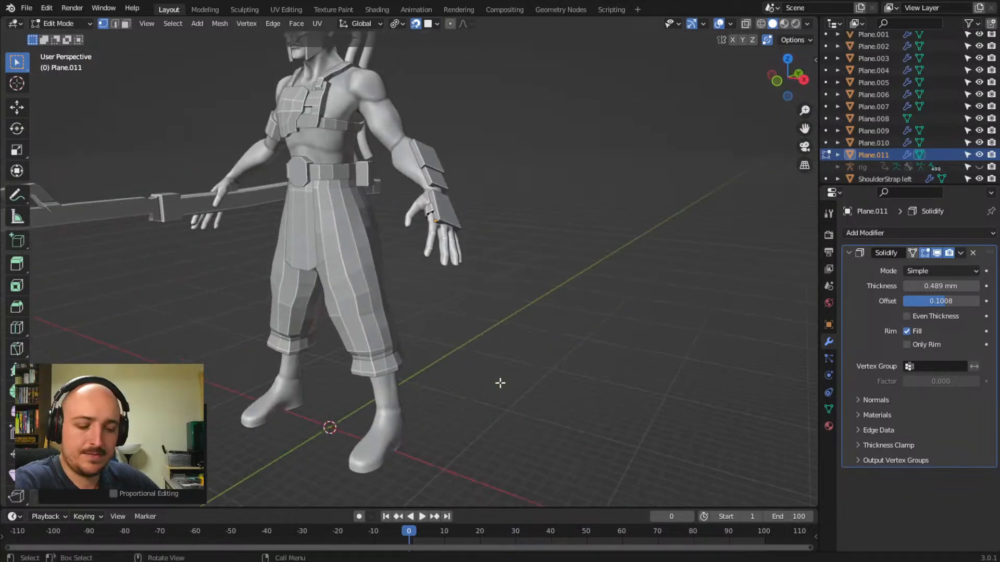
- Leave mesh editing, add a new plane aligned to the front view's horizontal, and move it beside the left wrist
key("Tab")
key("shift+a")
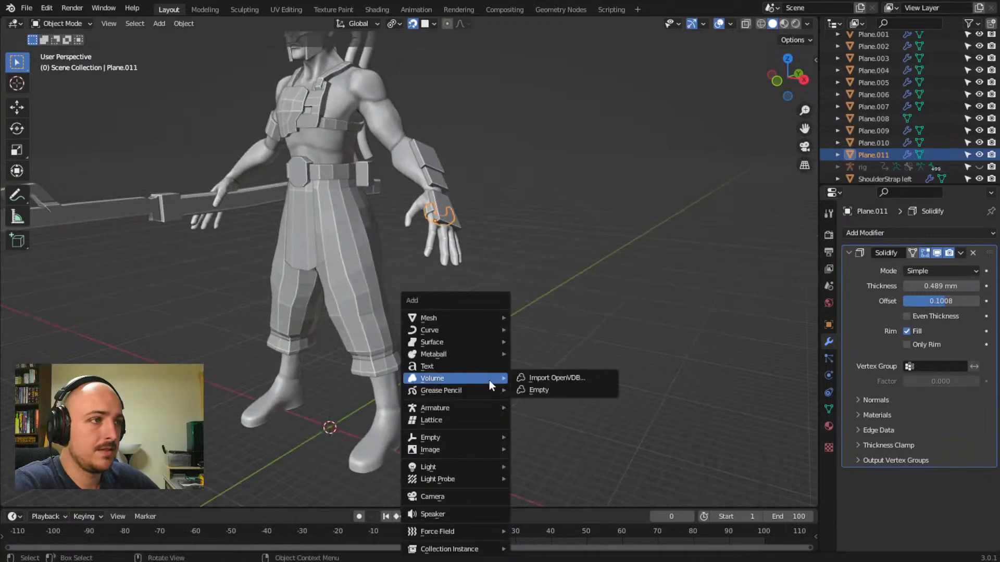
mouse_move(489, 318)
left_click(528, 318)
middle_click_drag(536, 331, 473, 380)
middle_click_drag(407, 372, 464, 352)
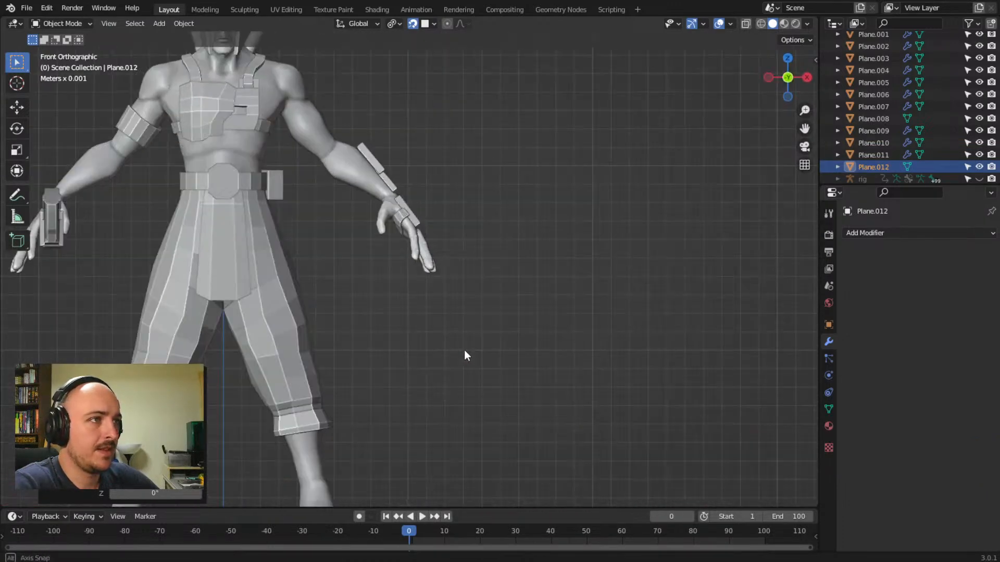
key("g")
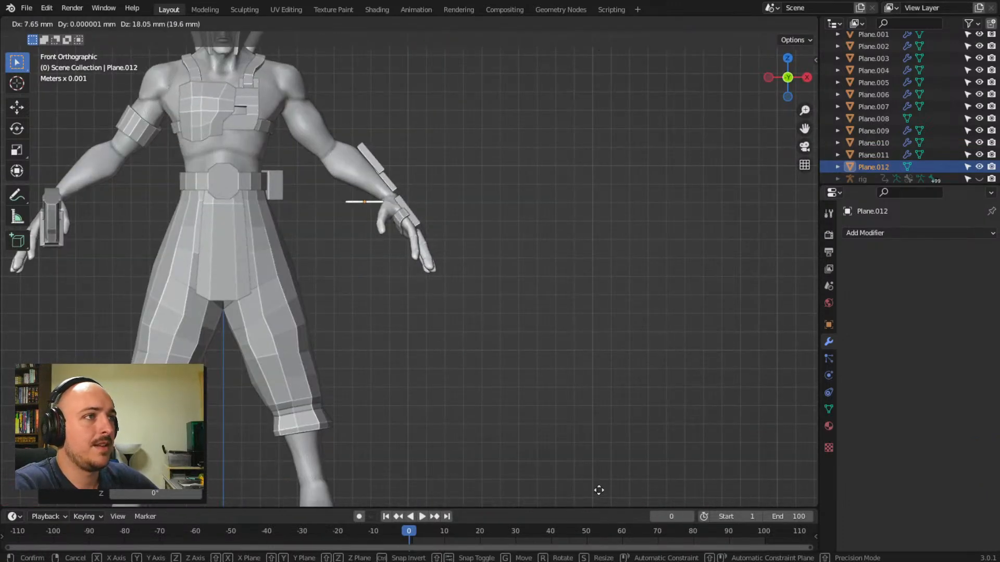
left_click(599, 490)
- Rotate, scale and move the new plane in front view so it lies along the underside of the left forearm
middle_click_drag(514, 321, 616, 332, "shift")
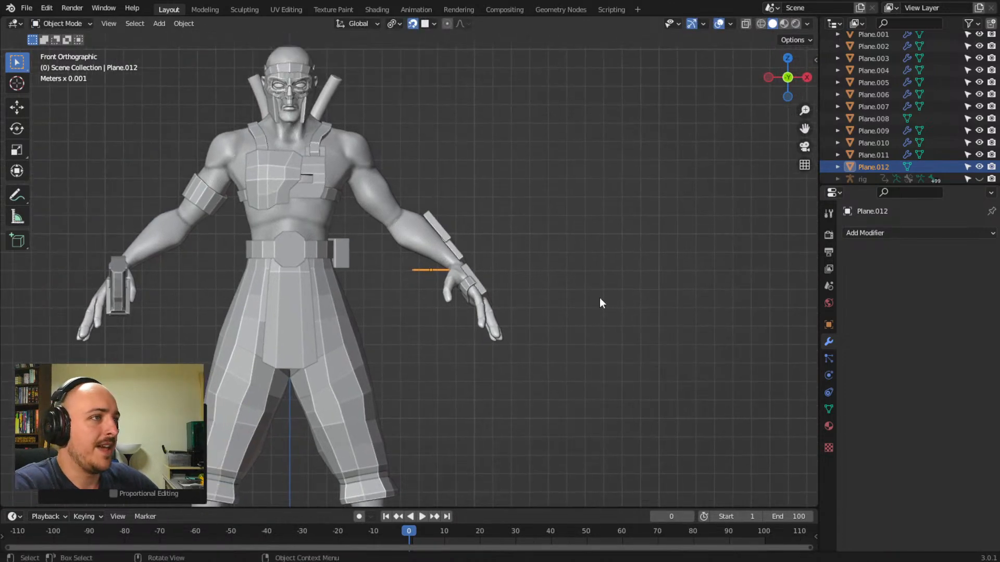
scroll(575, 308, "up", 6)
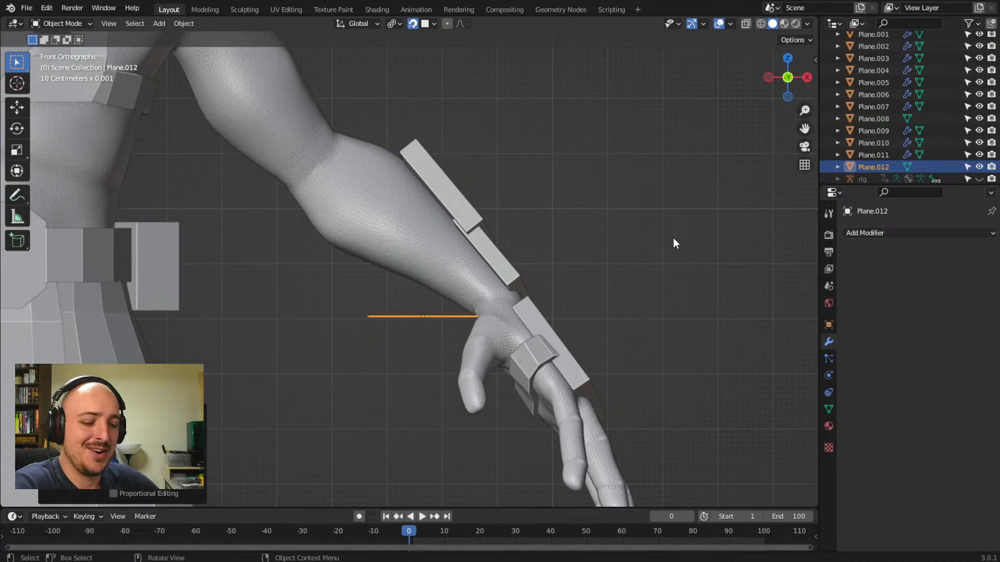
key("r")
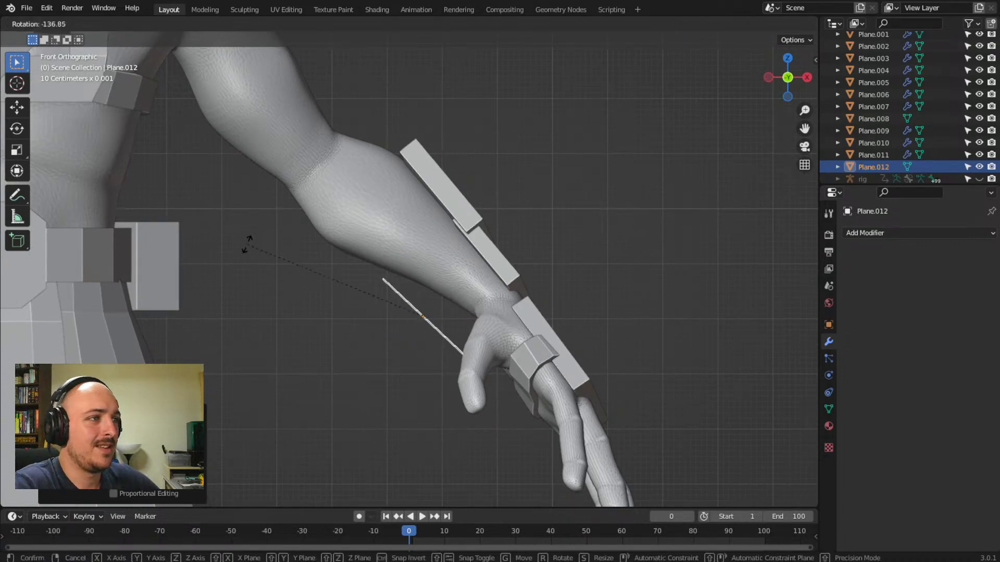
left_click(249, 267)
key("s")
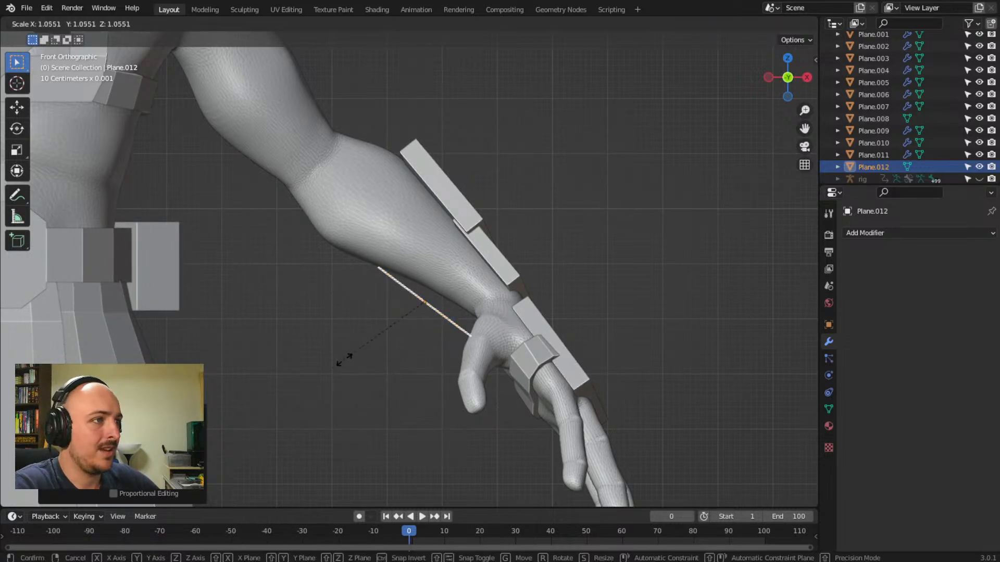
left_click(402, 341)
key("g")
left_click(401, 380)
- Rotate the plane to line up with the forearm's direction as seen from the palm side
middle_click_drag(402, 380, 516, 320)
scroll(314, 324, "up", 1)
middle_click_drag(314, 324, 474, 330)
middle_click_drag(405, 363, 465, 303, "shift")
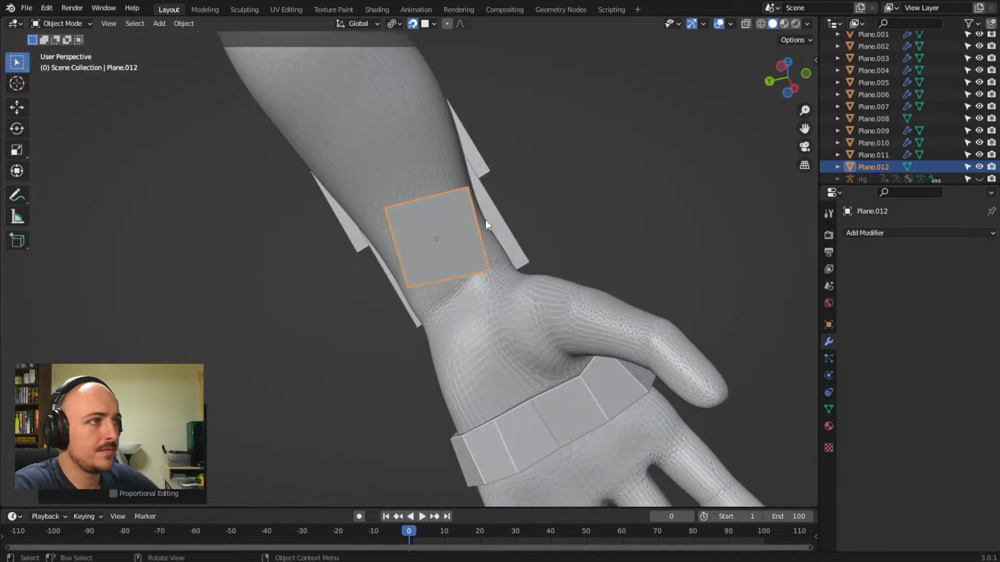
key("r")
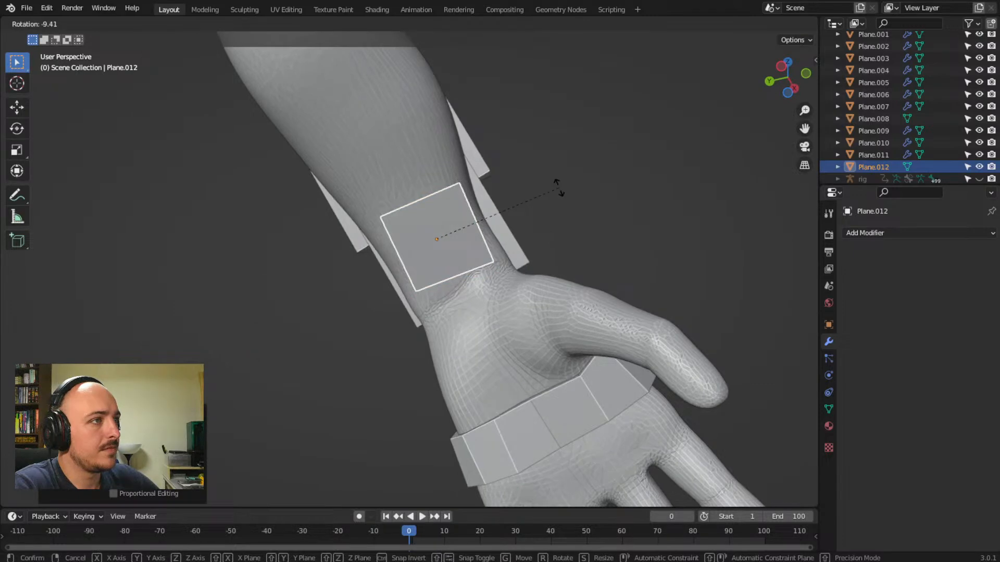
left_click(558, 183)
- Enter mesh editing on the wrist plane and move its two corners farther from the thumb inward, snapped onto the wrist surface
middle_click_drag(541, 257, 507, 287)
middle_click_drag(390, 320, 409, 276)
key("Tab")
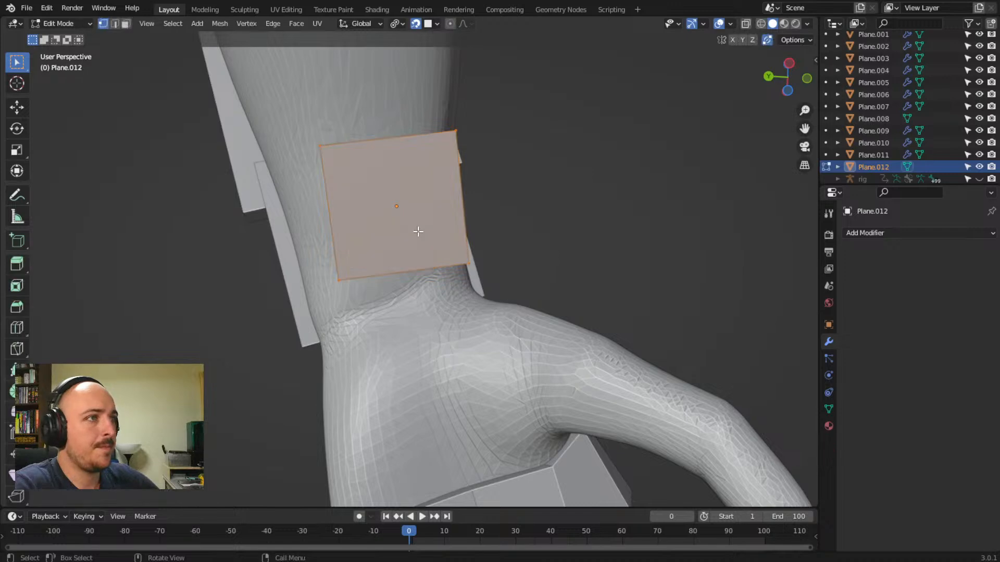
key("alt+a")
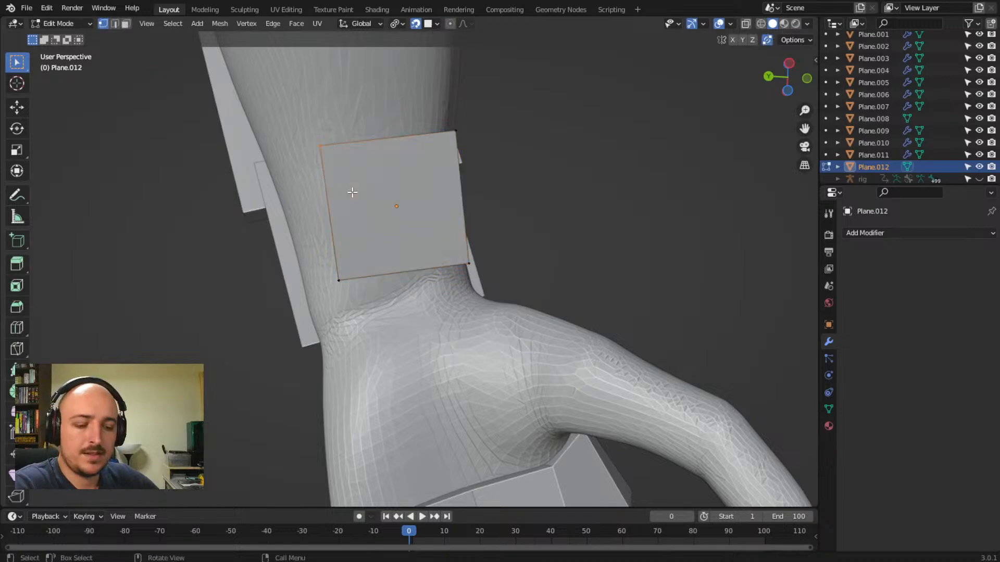
key("g")
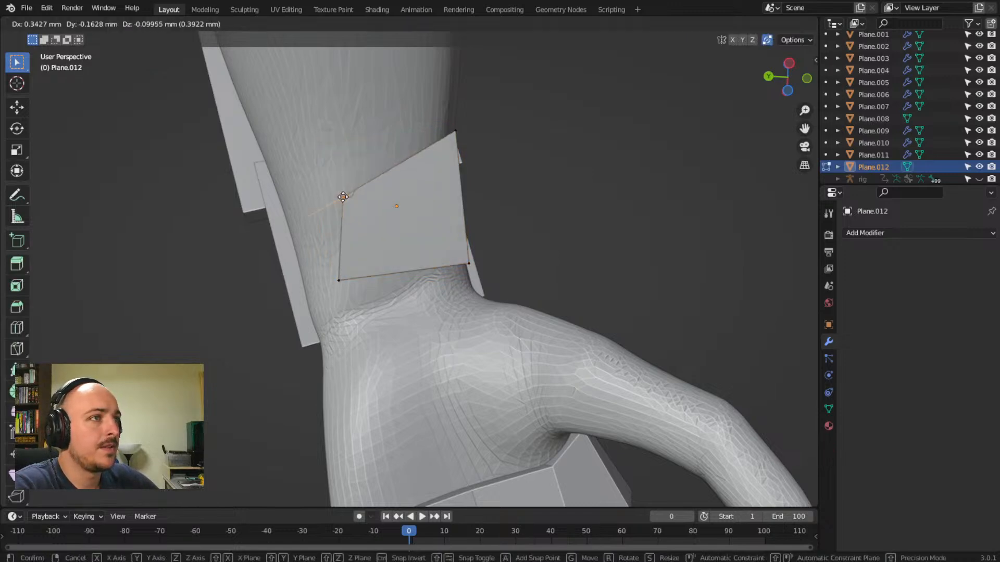
left_click(375, 243)
left_click(340, 277)
key("g")
left_click(378, 294)
- Move the plane's two thumb-side corners inward, snapped onto the underside of the wrist
middle_click_drag(378, 295, 387, 146)
left_click(399, 128)
key("g")
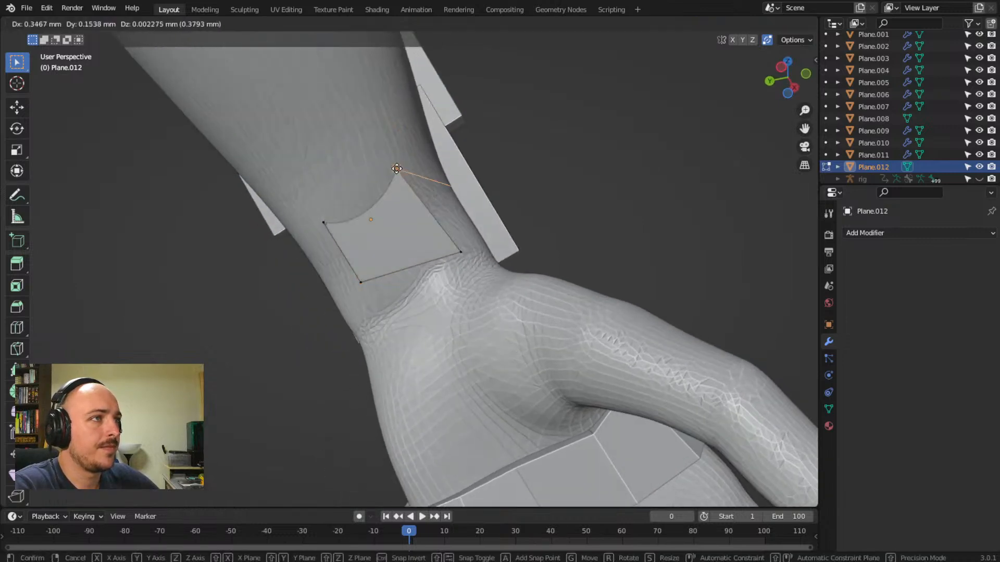
left_click(445, 230)
left_click(444, 230)
key("g")
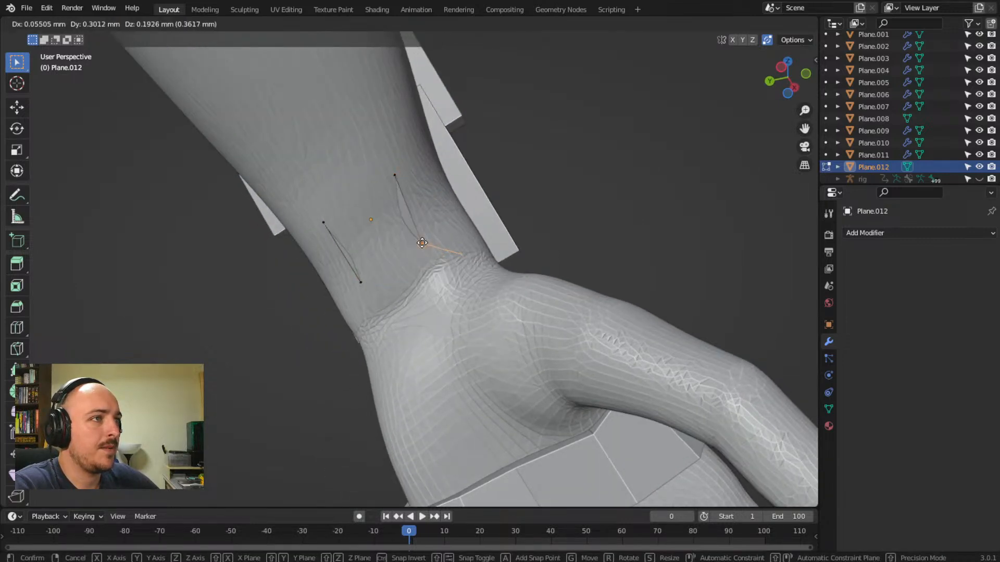
left_click(446, 241)
- Extrude the plane's upper and lower corner vertices around the outer side of the wrist, snapped to the skin
middle_click_drag(447, 242, 433, 224)
scroll(402, 245, "up", 4)
middle_click_drag(365, 301, 418, 279)
left_click_drag(343, 140, 408, 168)
middle_click_drag(303, 222, 343, 271)
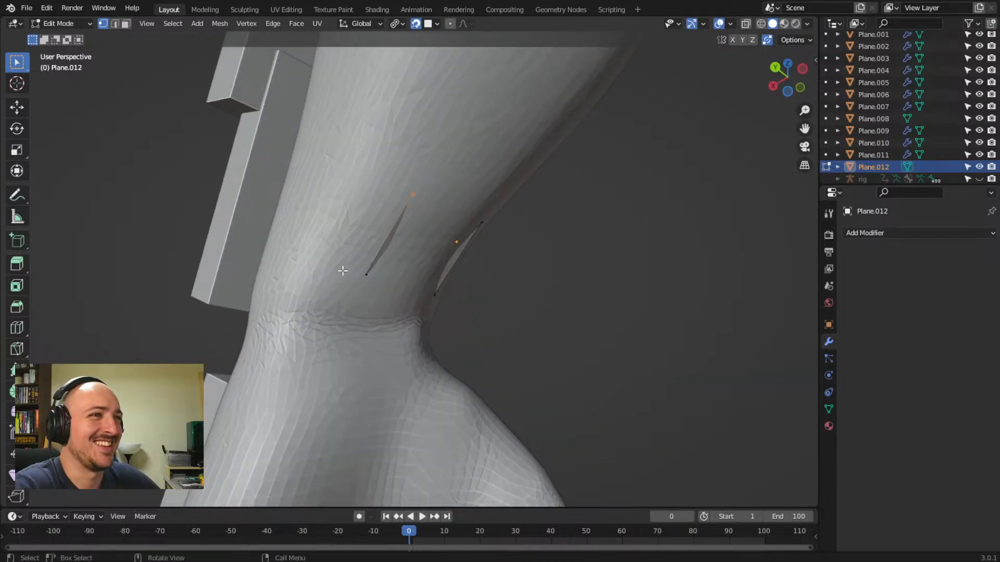
middle_click_drag(340, 215, 381, 195)
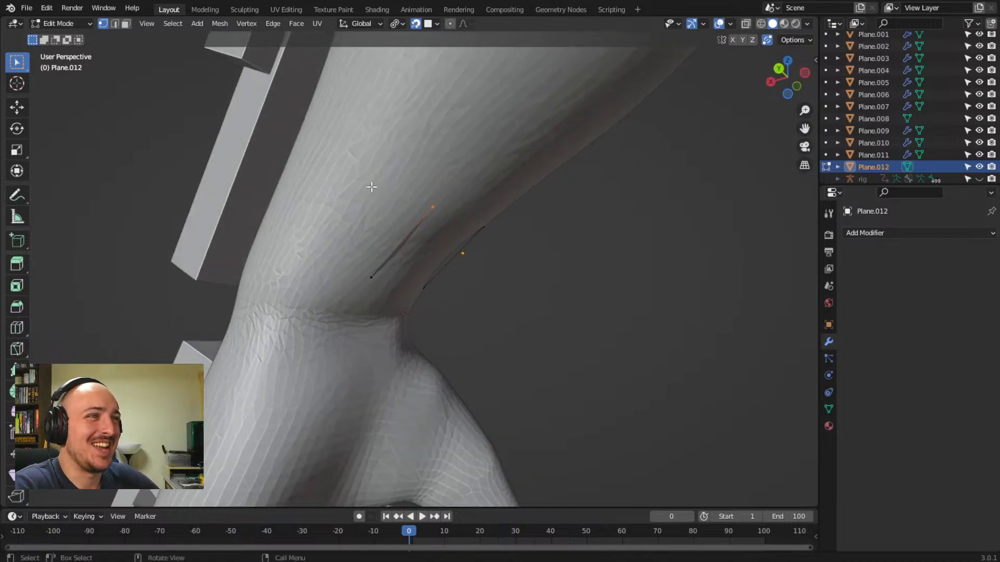
key("e")
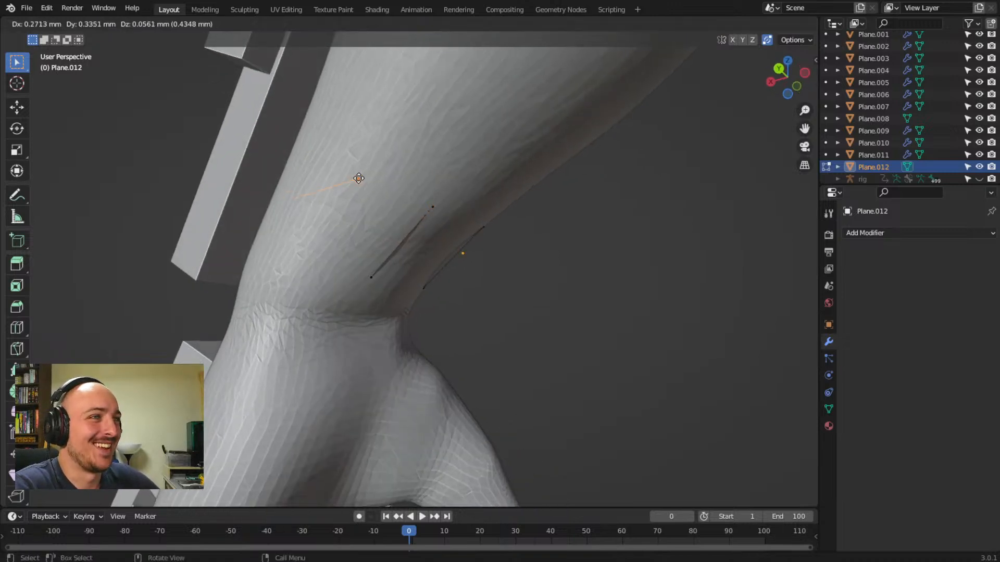
left_click(358, 178)
left_click_drag(368, 264, 381, 302)
key("e")
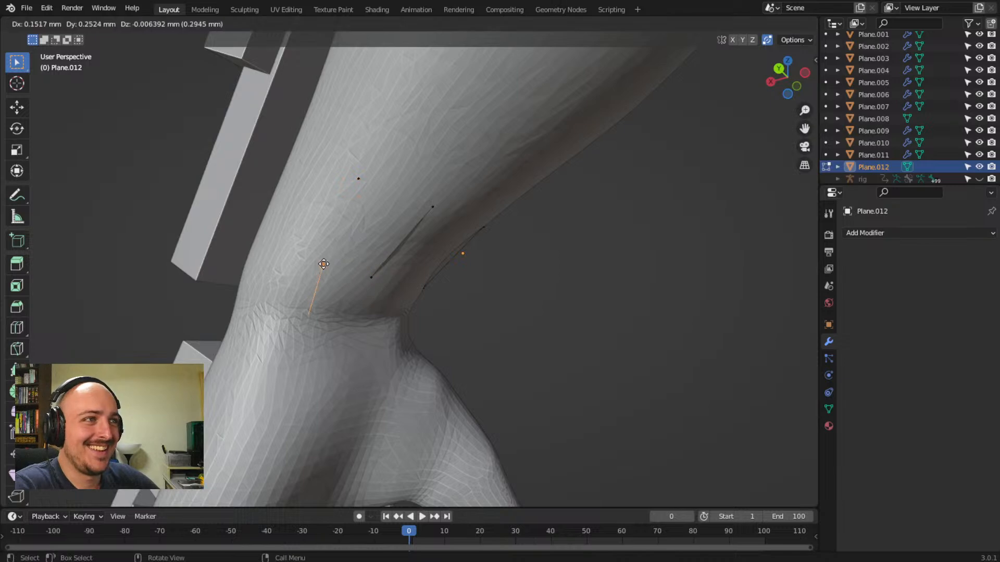
left_click(323, 262)
- Try to extrude the outer vertices one more segment toward the forearm plate
middle_click_drag(323, 262, 392, 200)
key("e")
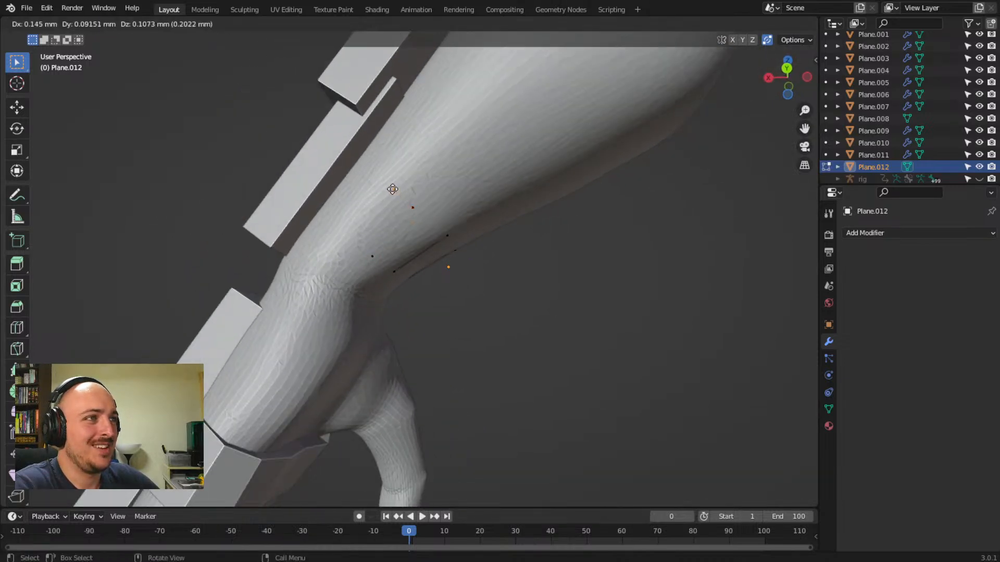
left_click(378, 202)
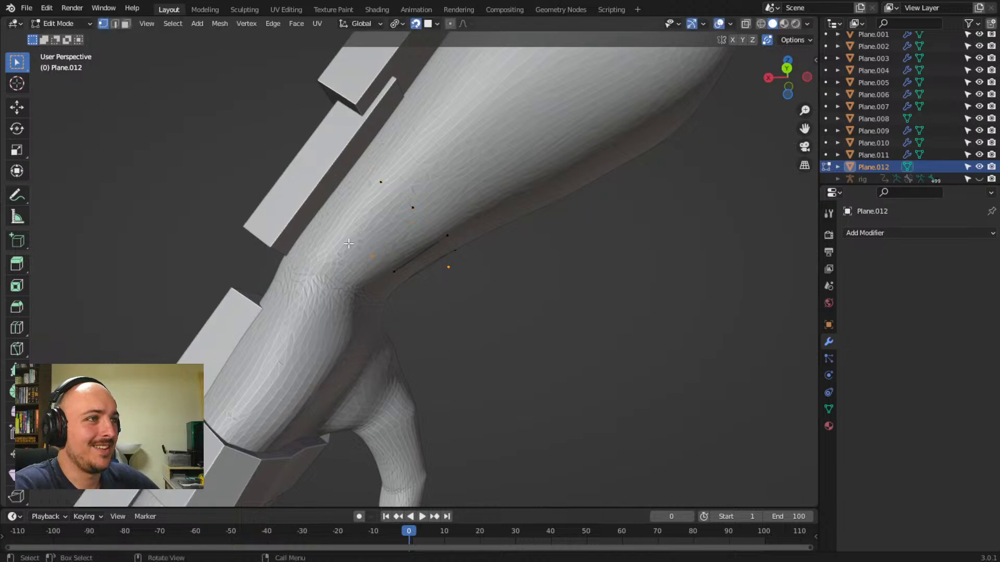
key("e")
middle_click_drag(339, 238, 413, 268)
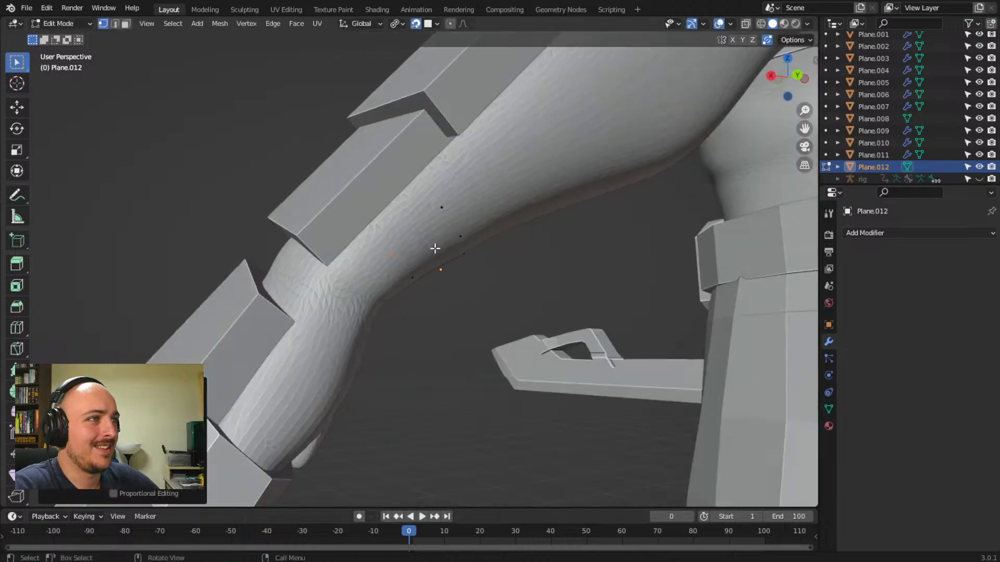
middle_click_drag(455, 225, 433, 224)
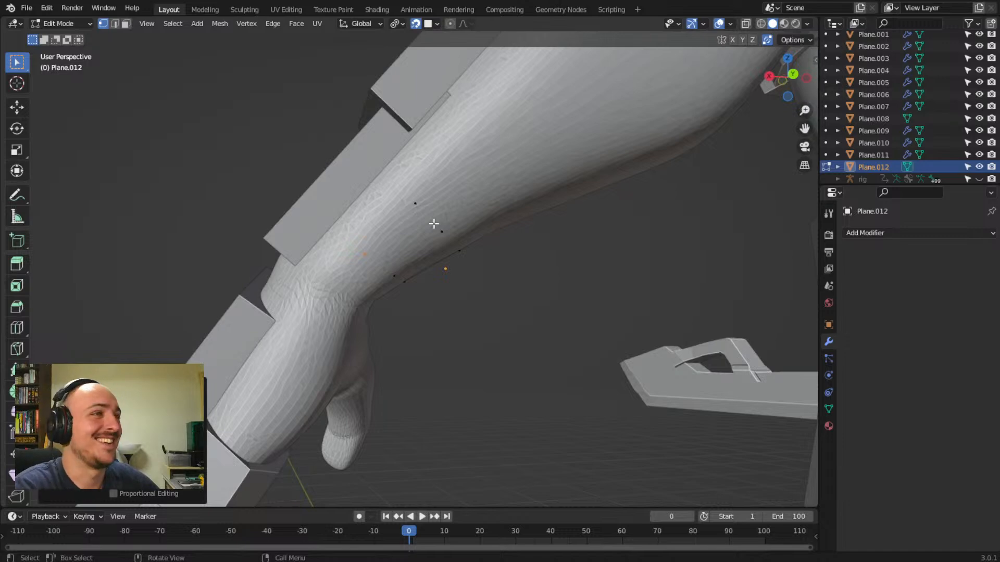
- Extrude the upper and lower outer vertices again so the new pair sits on the arm at the forearm plate's edge
left_click(420, 213)
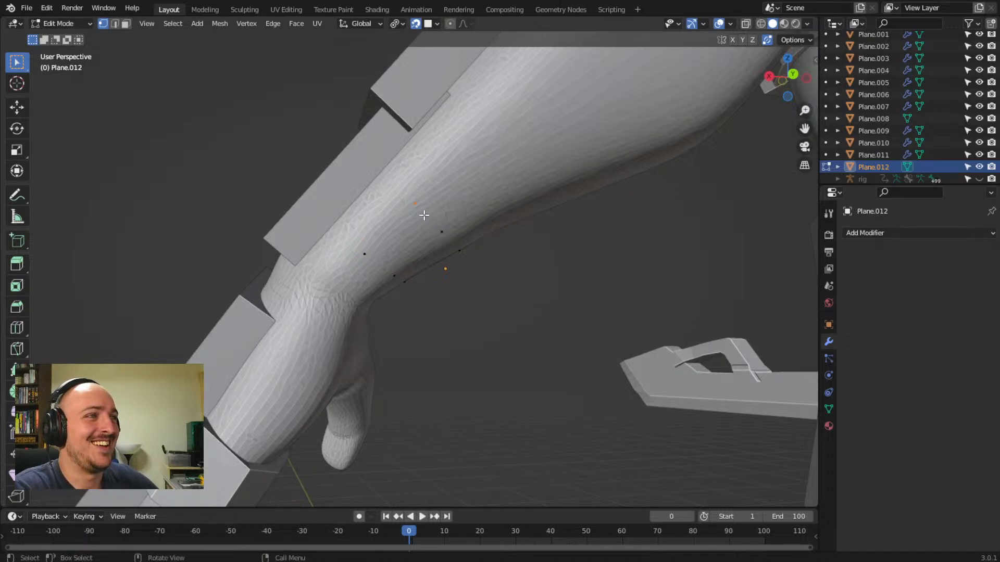
mouse_move(424, 215)
middle_mouse_down()
mouse_move(431, 212)
mouse_move(419, 204)
mouse_move(423, 214)
middle_mouse_up()
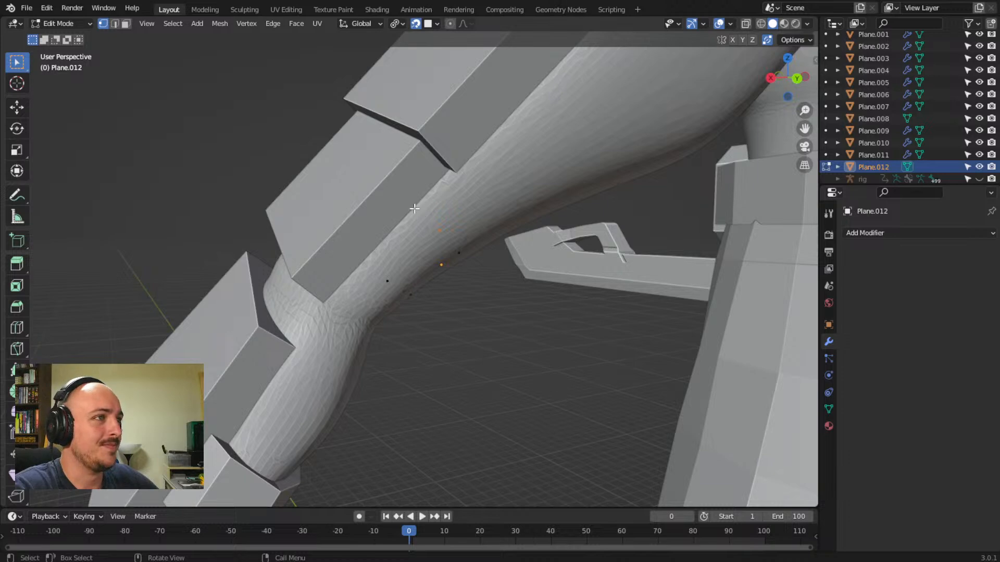
key("g")
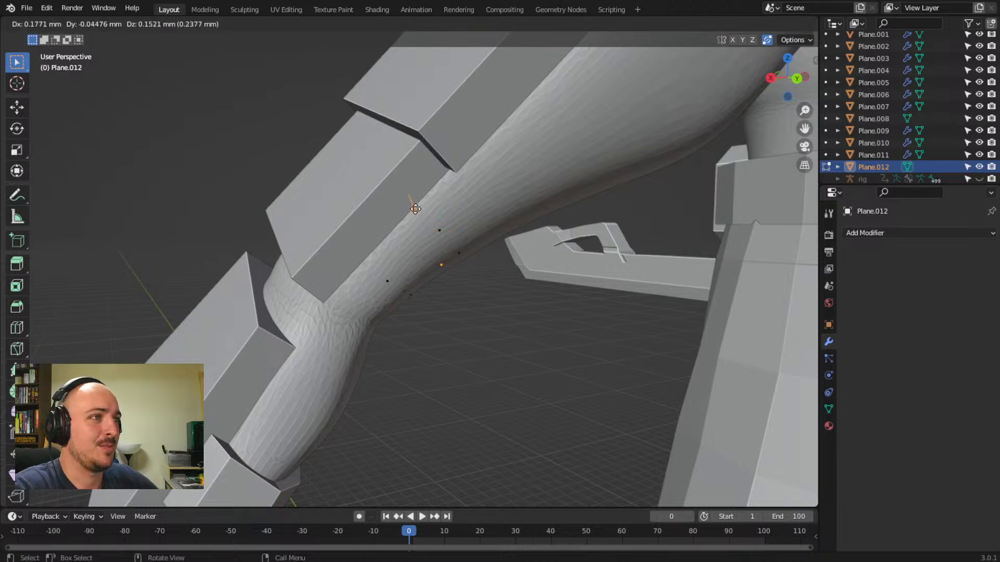
left_click(415, 210)
left_click(396, 292)
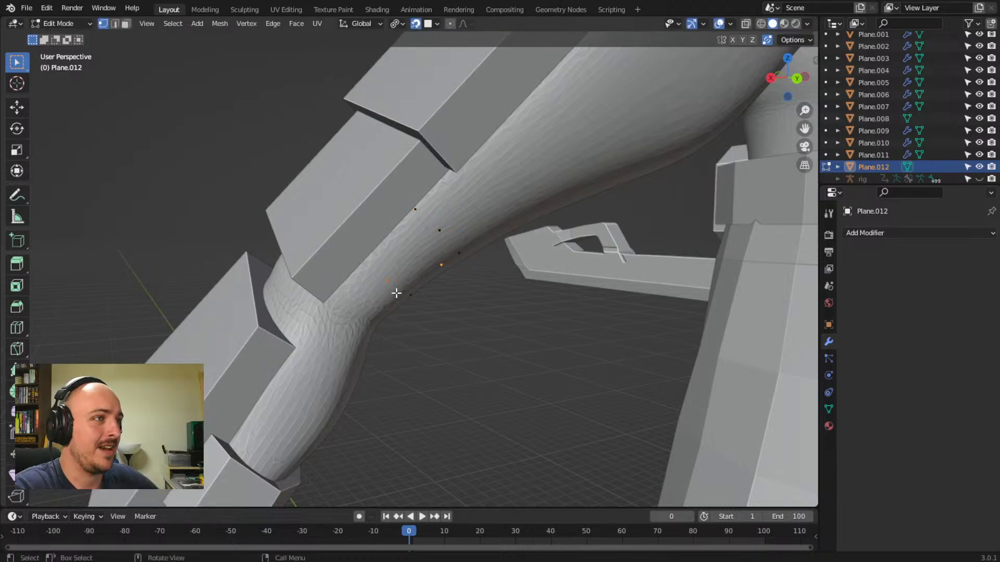
key("g")
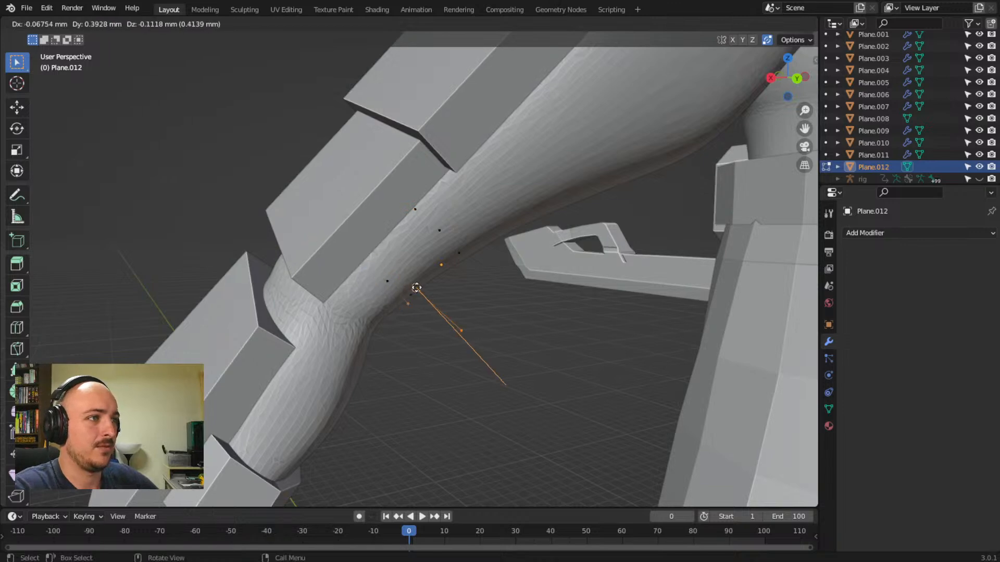
left_click(364, 282)
middle_click_drag(458, 364, 331, 251)
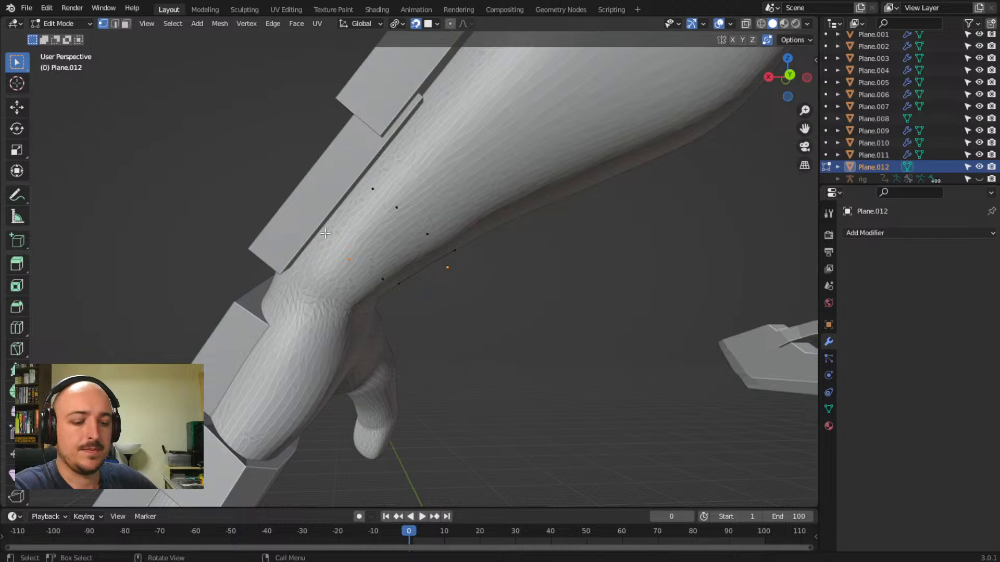
key("g")
left_click(323, 235)
- Extrude the plane's two thumb-side corner vertices around the wrist and adjust the upper one on the arm surface
middle_click_drag(392, 293, 450, 251)
key("g")
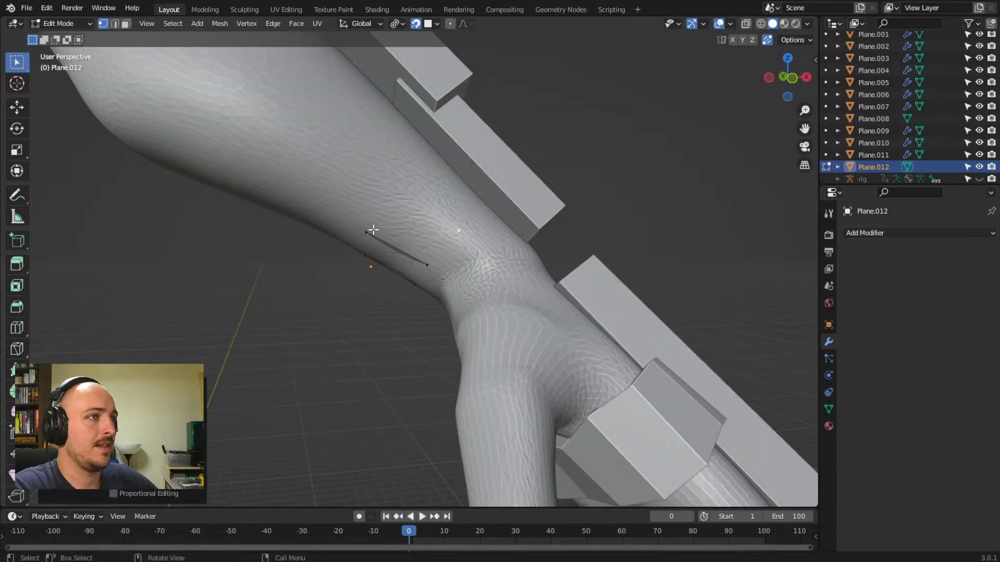
left_click(413, 196)
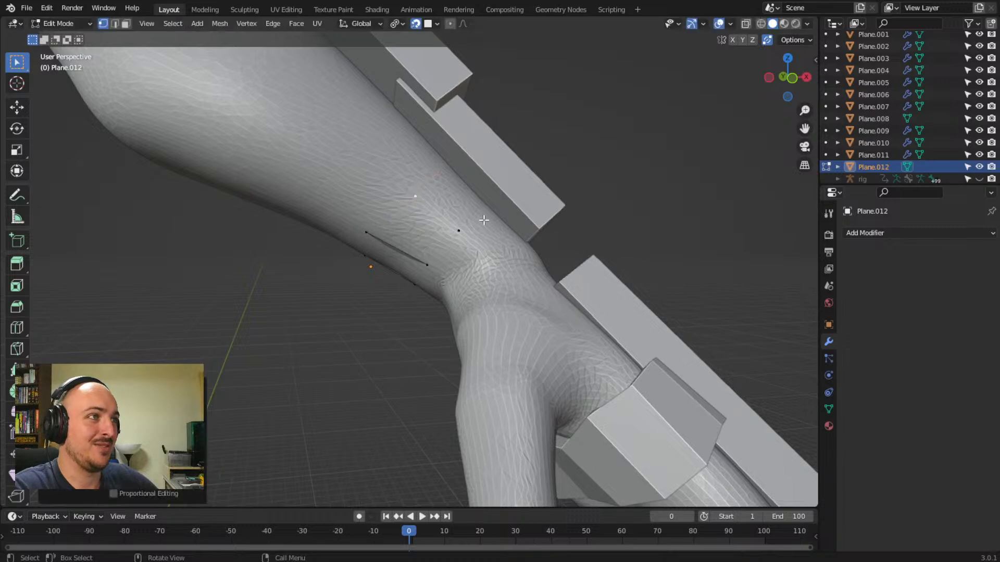
middle_click_drag(414, 198, 421, 205)
key("g")
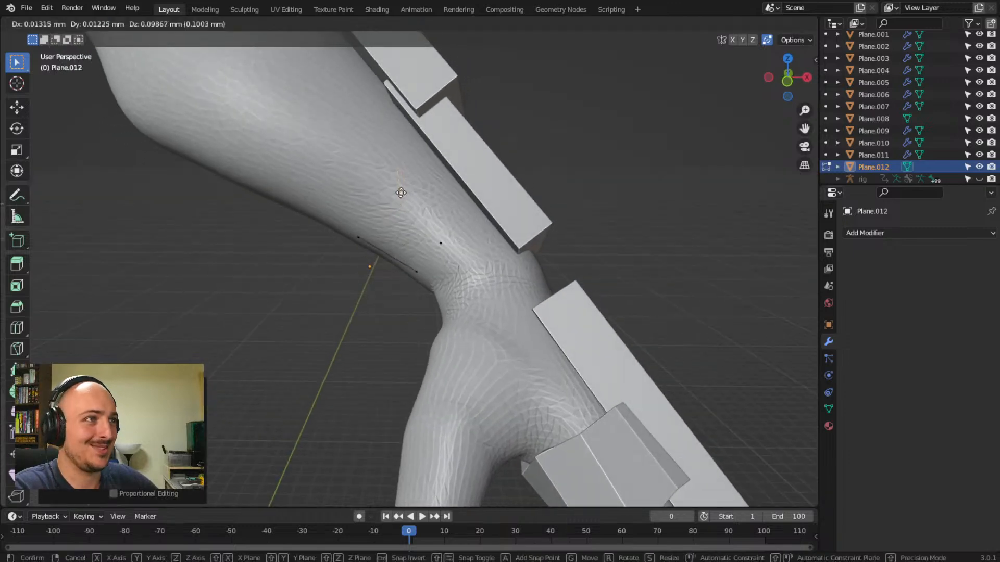
left_click(396, 197)
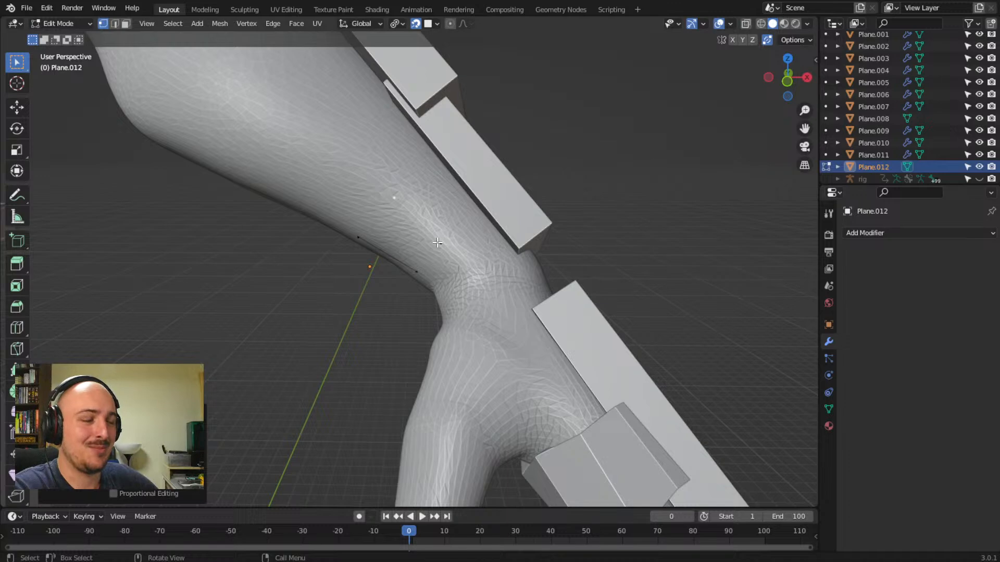
- Extrude the lower and upper thumb-side vertices once more toward the near edge of the forearm plate
left_click(441, 244)
key("g")
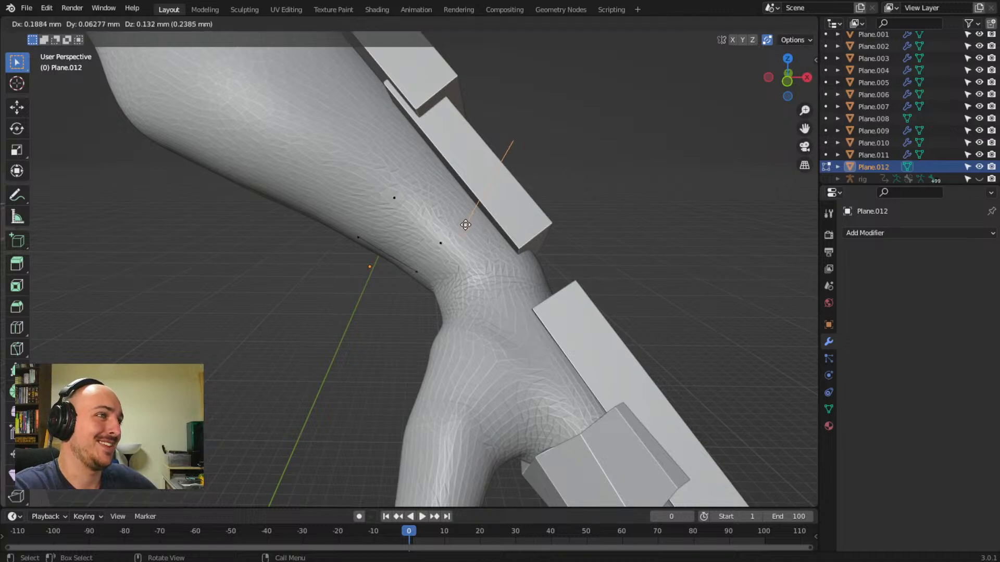
left_click(469, 225)
middle_click_drag(469, 225, 421, 204)
key("g")
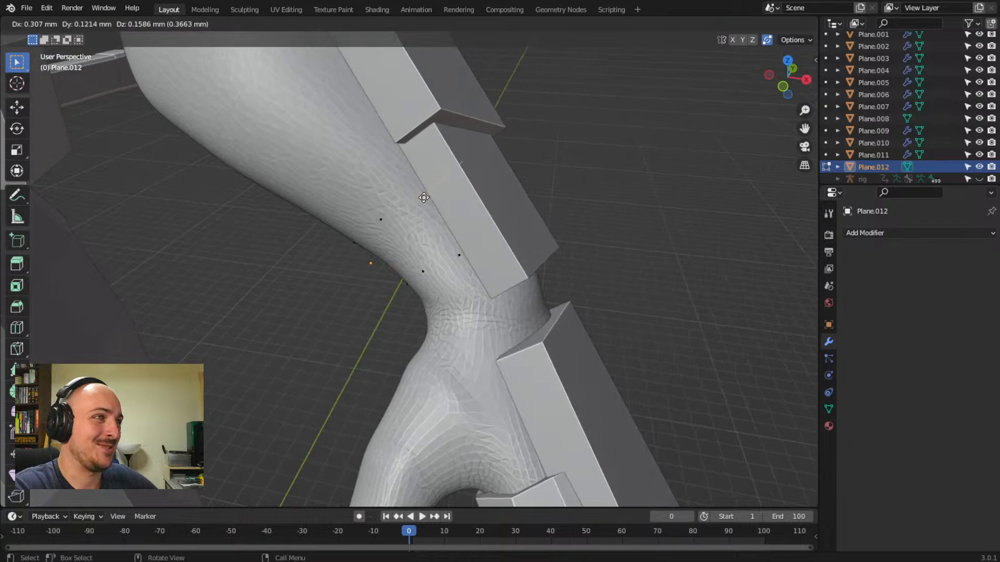
left_click(425, 196)
- Examine the placed strap vertices around the wrist from the thumb side and the palm side
scroll(421, 235, "down", 10)
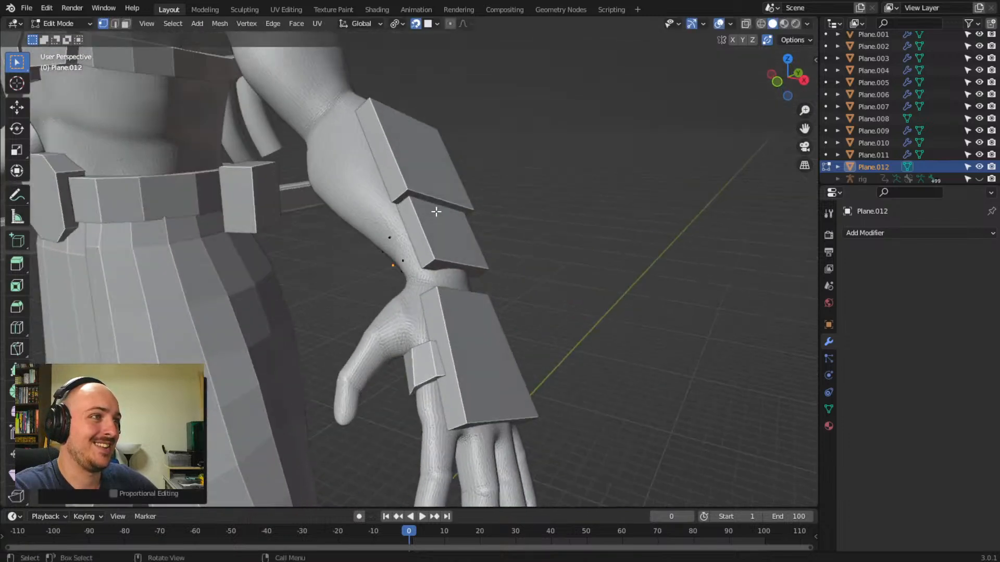
middle_click_drag(398, 293, 588, 286)
scroll(526, 291, "up", 8)
middle_click_drag(526, 291, 422, 298)
scroll(498, 319, "down", 3)
key("Tab")
key("Tab")
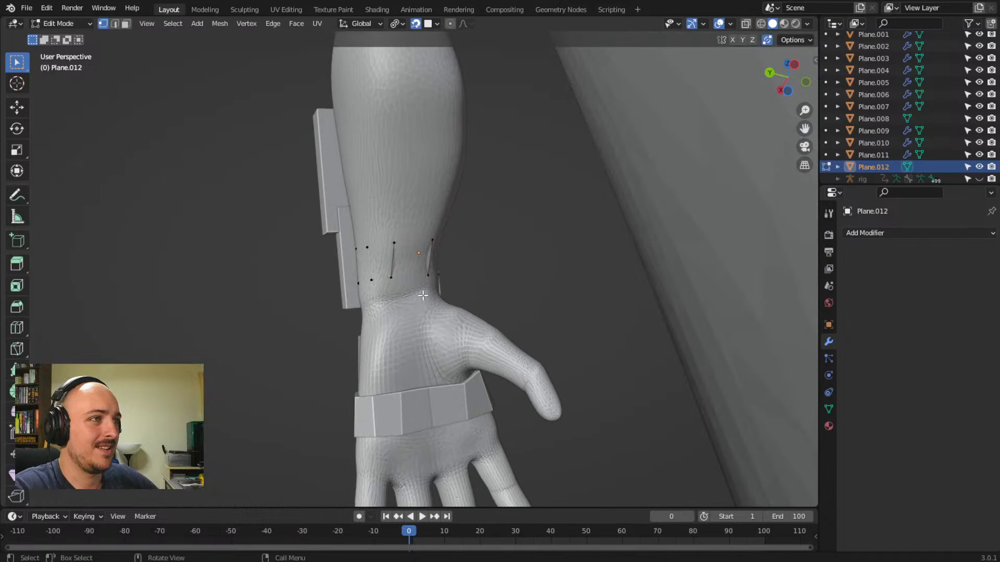
- Turn on X-ray display and fill the outer-side vertex pairs of the wrist strap with faces
left_click(392, 244, "shift")
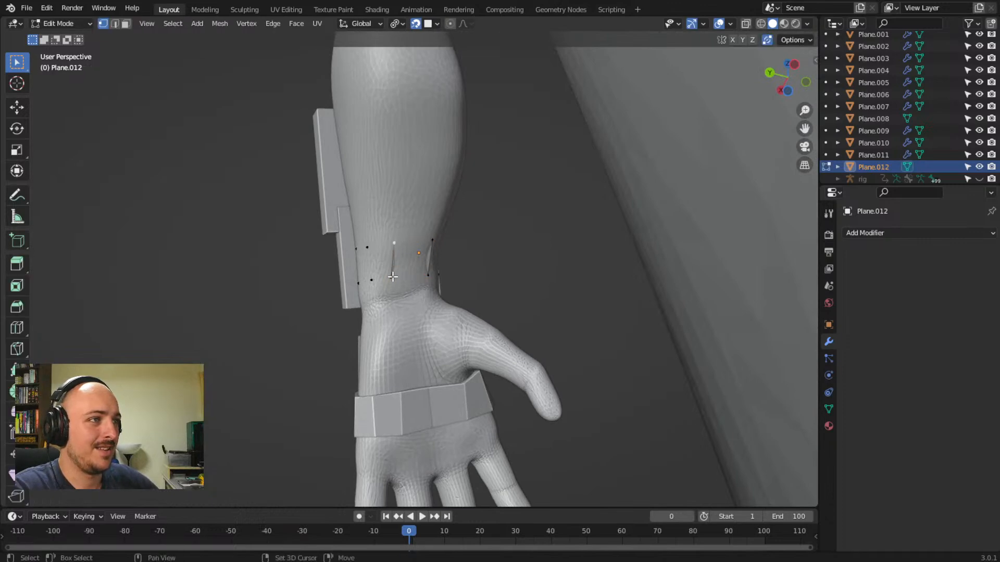
middle_click_drag(423, 293, 522, 383)
scroll(460, 346, "up", 2)
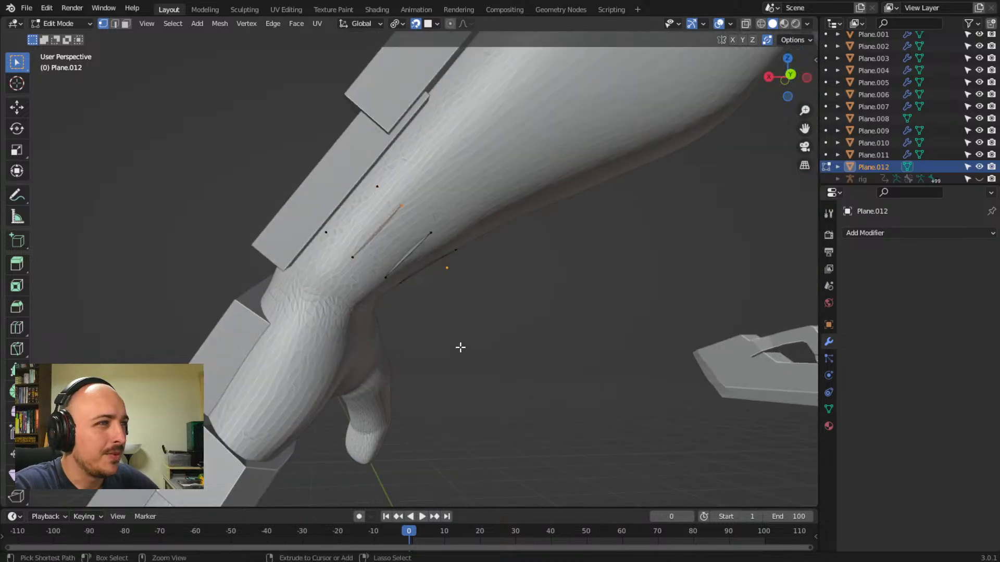
middle_click_drag(460, 345, 462, 306)
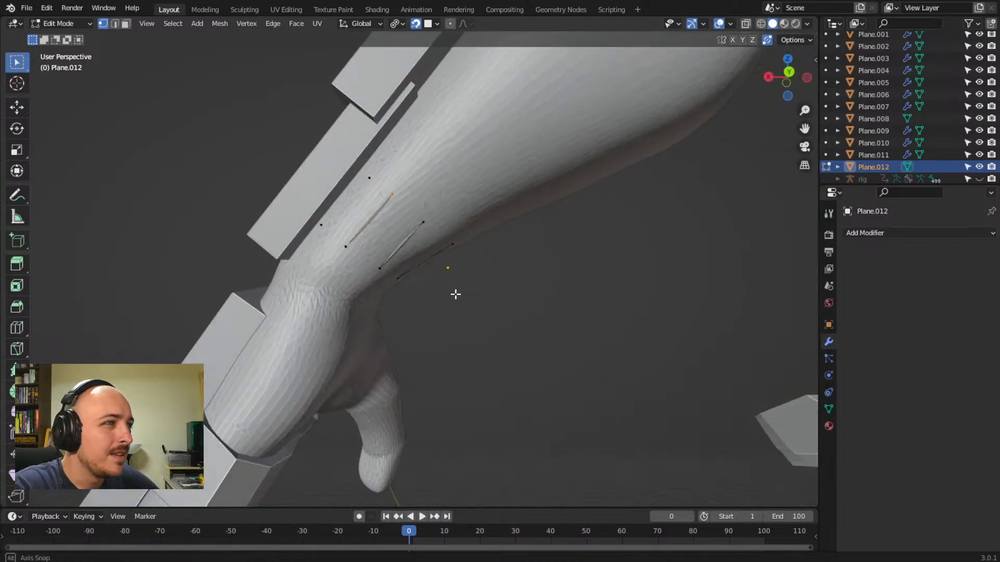
left_click(746, 23)
middle_click_drag(498, 212, 462, 243)
key("f")
middle_click_drag(524, 354, 431, 332)
left_click_drag(267, 176, 344, 281)
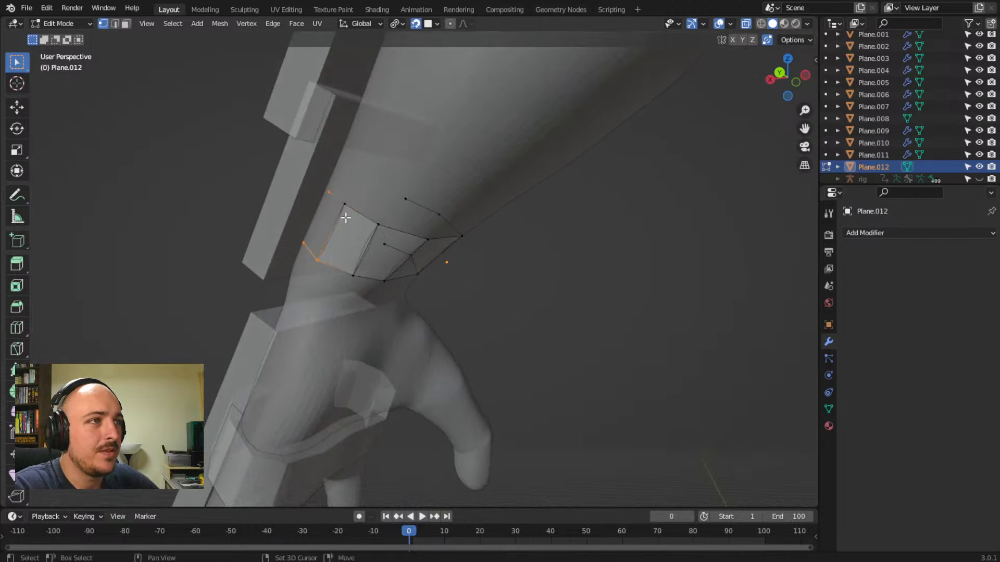
key("f")
- Try to fill a face between the thumb-side strap vertices, and undo it
middle_click_drag(523, 311, 389, 289)
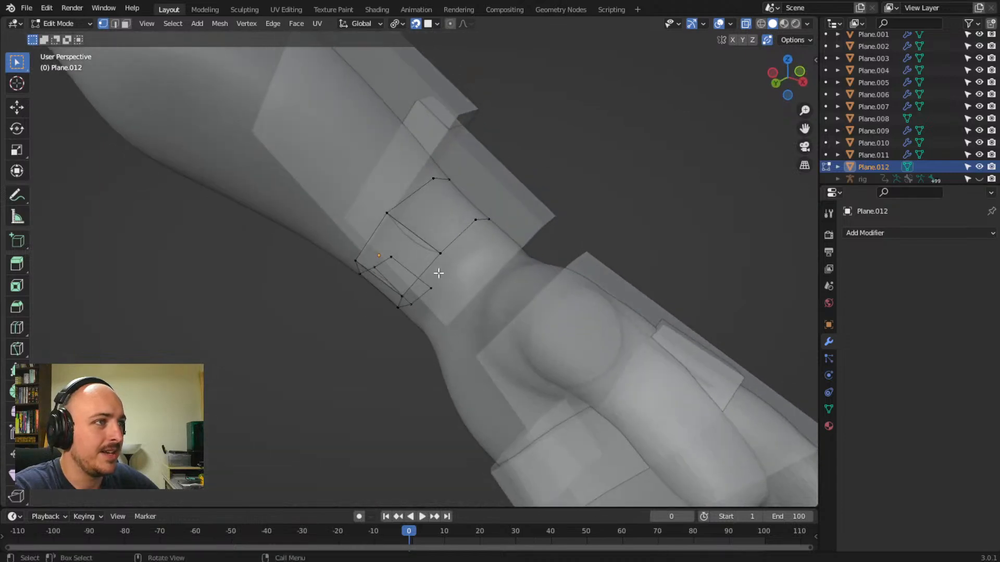
left_click(443, 254)
left_click(384, 216, "shift")
key("f")
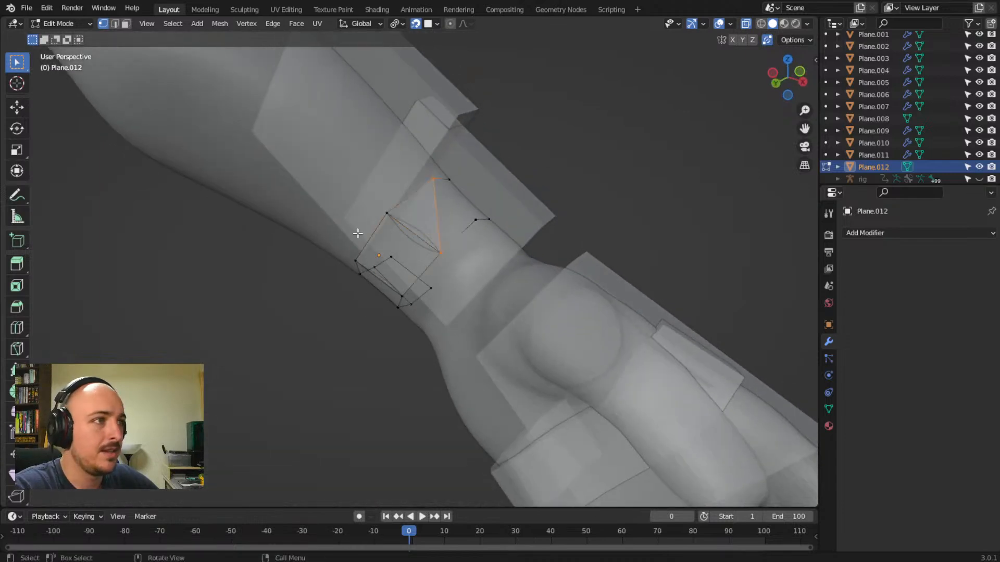
key("ctrl+z")
- Move the overlapping thumb-side vertex off the wrist strap and delete it
middle_click_drag(484, 268, 420, 271)
key("e")
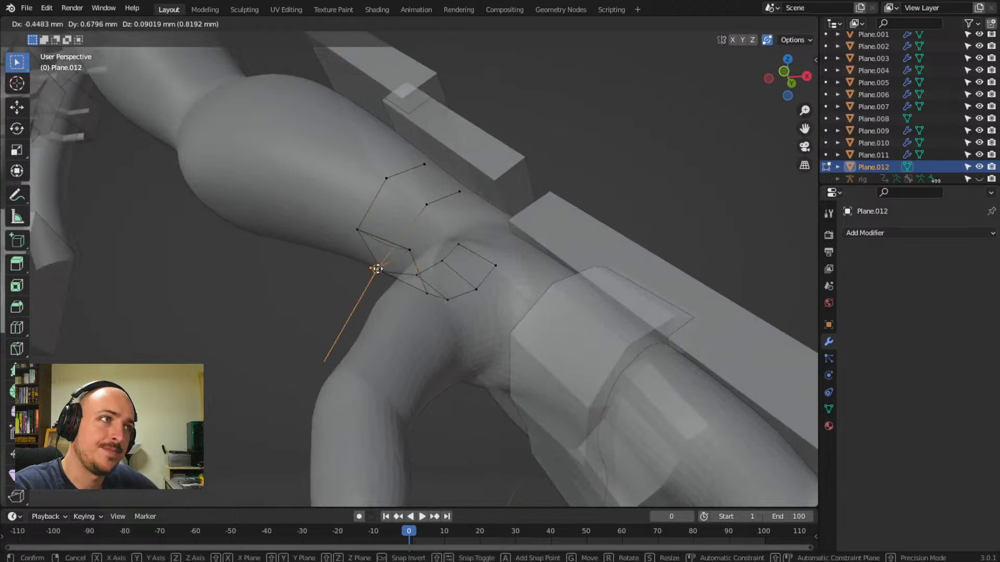
left_click(282, 282)
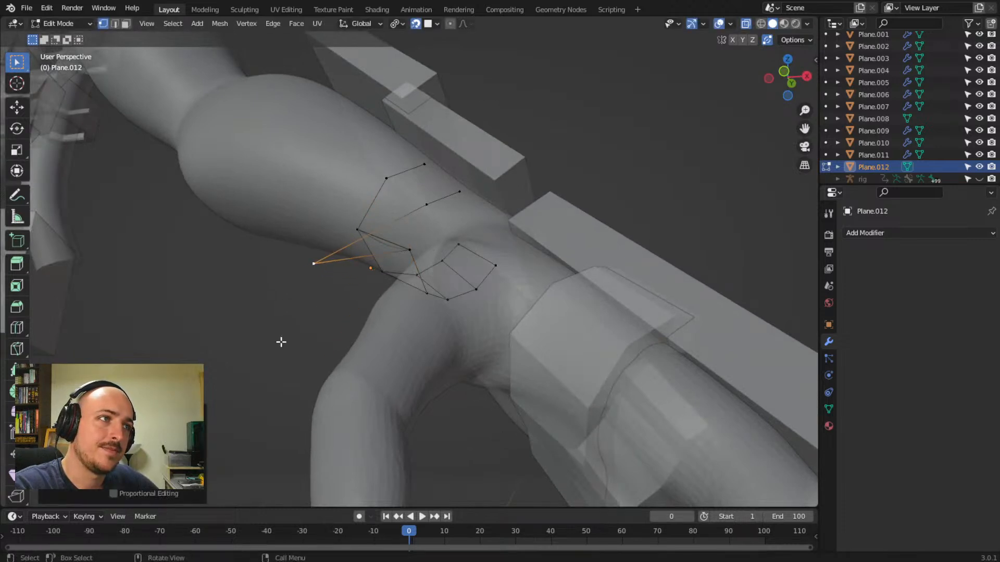
key("x")
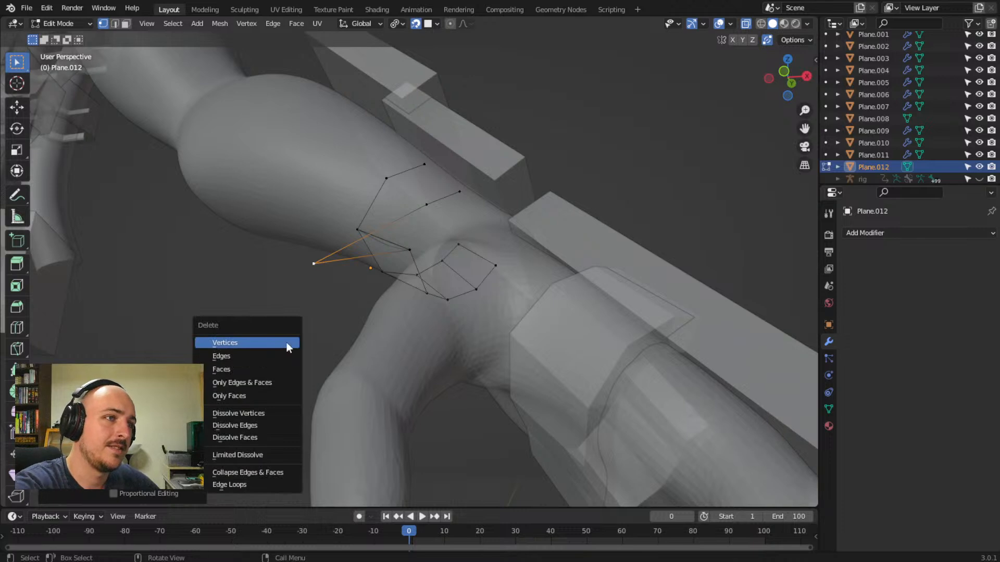
left_click(293, 343)
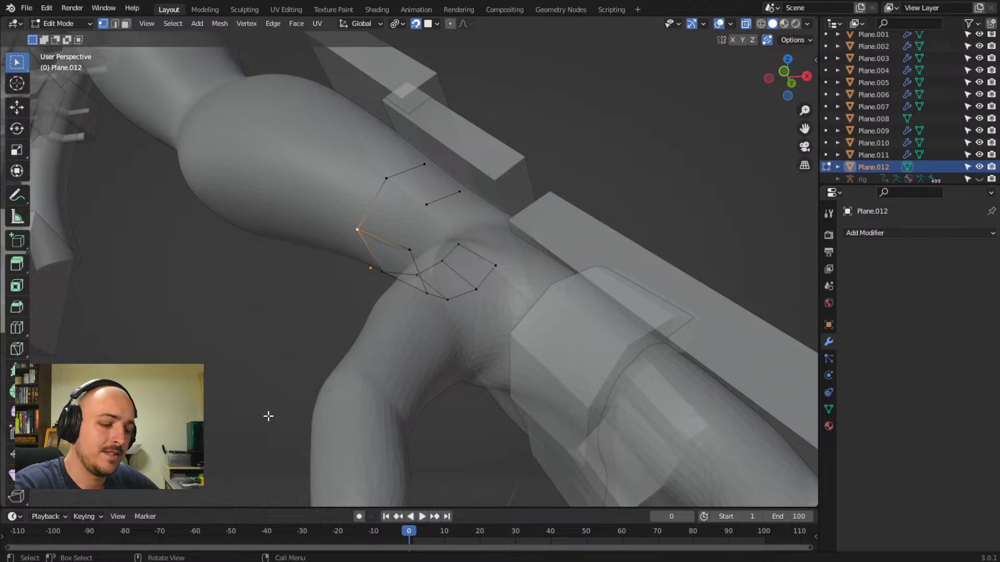
key("g")
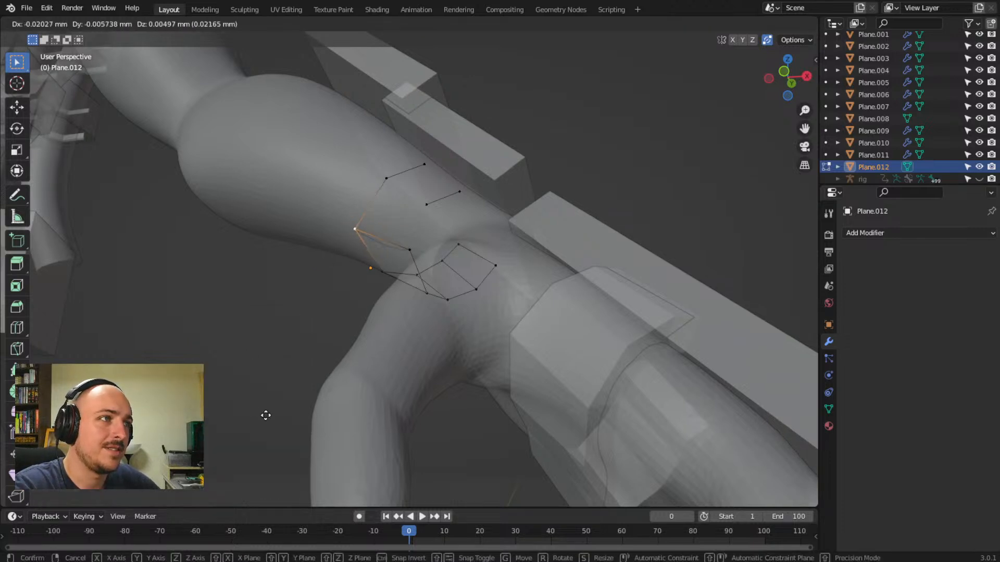
key("Escape")
- Fill the two open quads on the thumb side of the wrist strap with faces
middle_click_drag(266, 416, 356, 428)
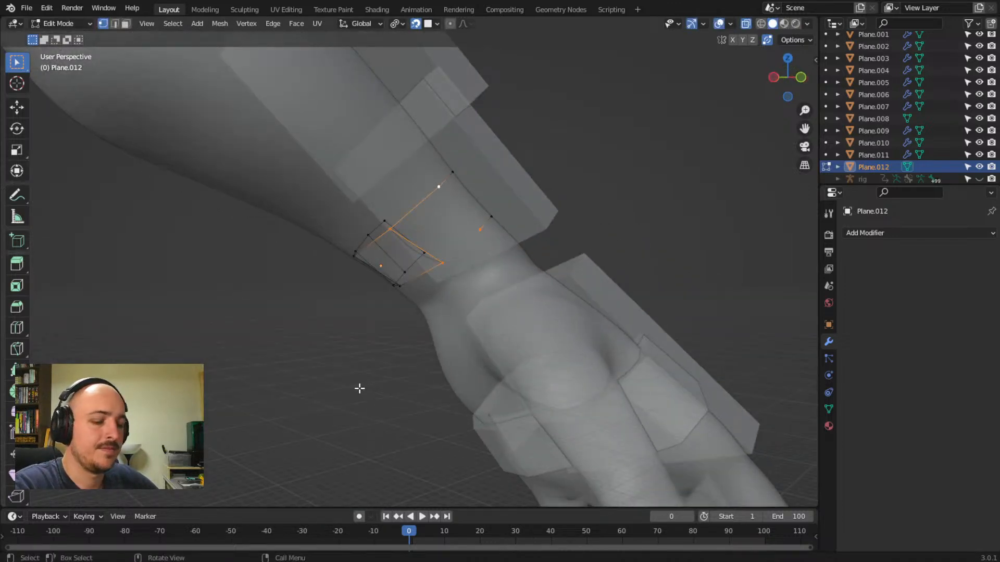
key("f")
middle_click_drag(335, 432, 483, 211)
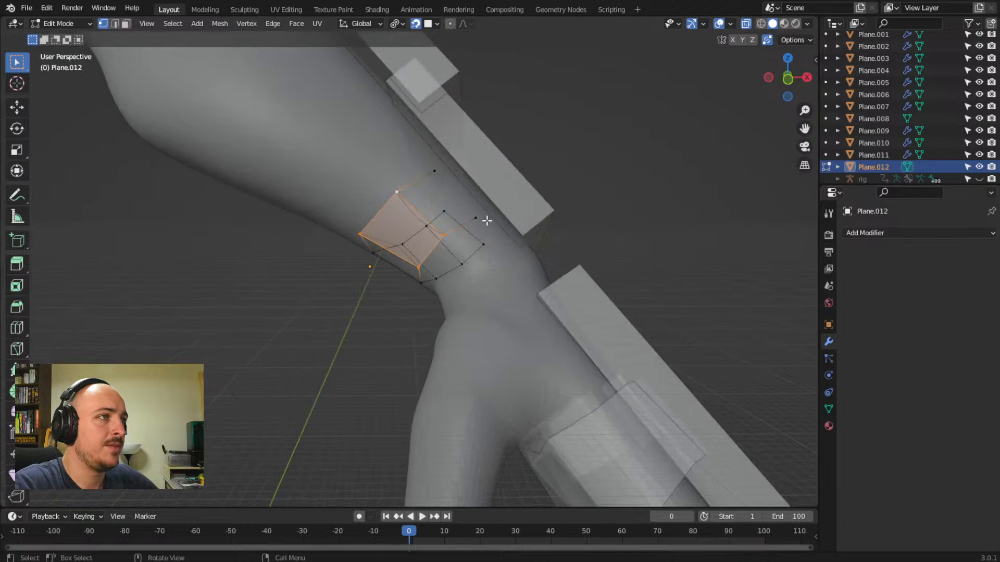
left_click(442, 235)
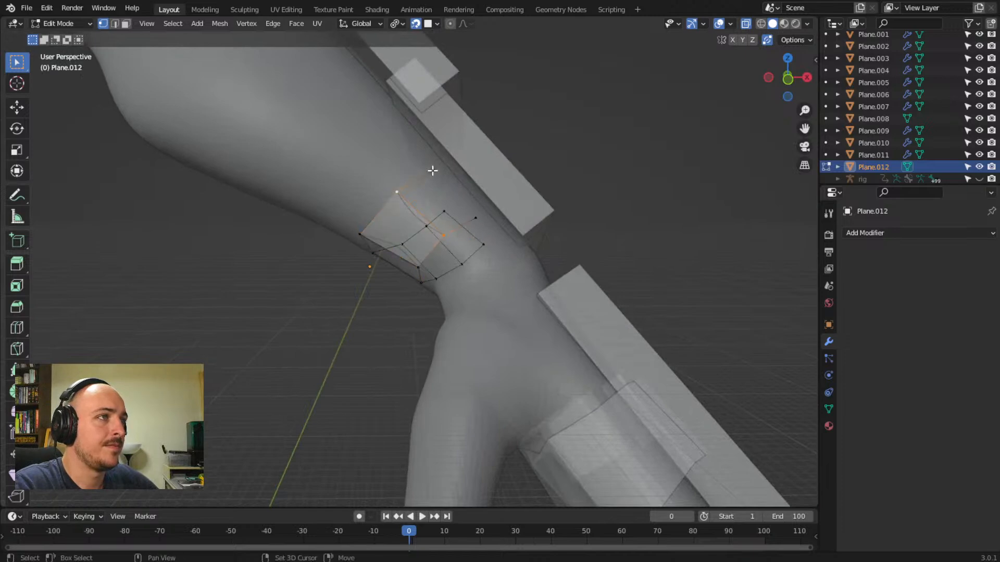
left_click(475, 218, "shift")
key("f")
- Reposition the upper end vertex on the outer side of the wrist strap, snapping it to the arm near the forearm plate
middle_click_drag(307, 323, 404, 292)
middle_click_drag(484, 285, 491, 324)
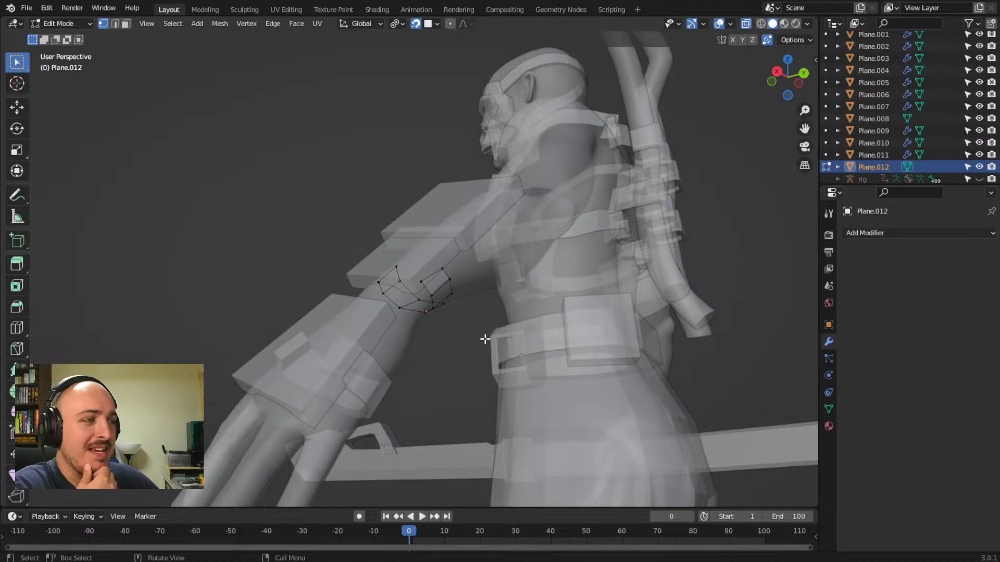
scroll(485, 339, "up", 4)
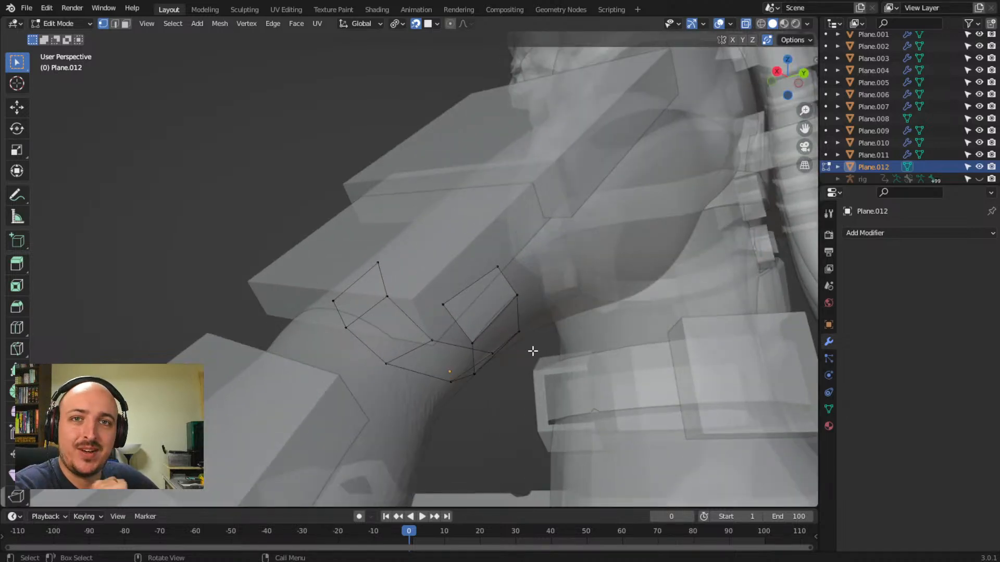
middle_click_drag(532, 350, 484, 369)
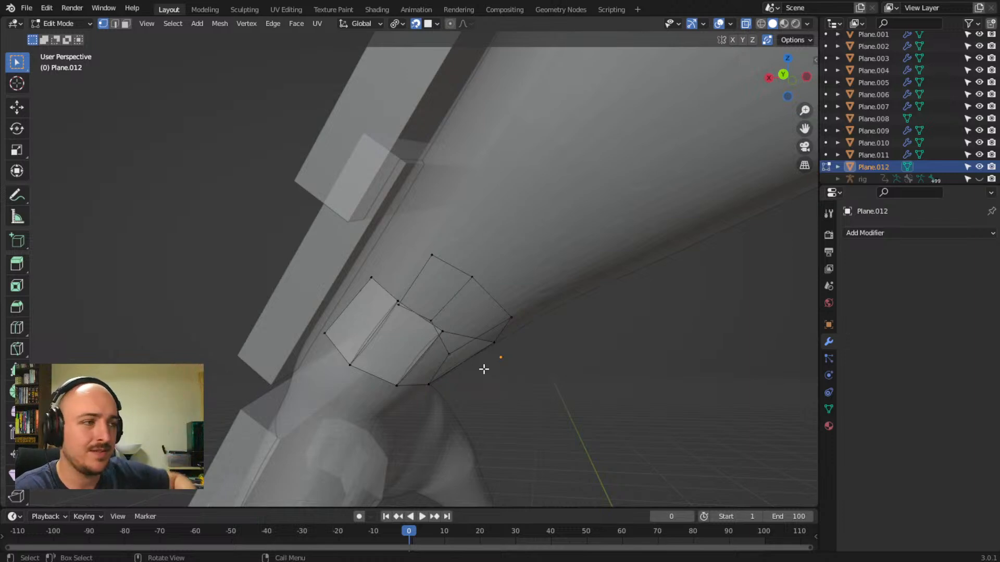
middle_click_drag(484, 369, 453, 268)
key("g")
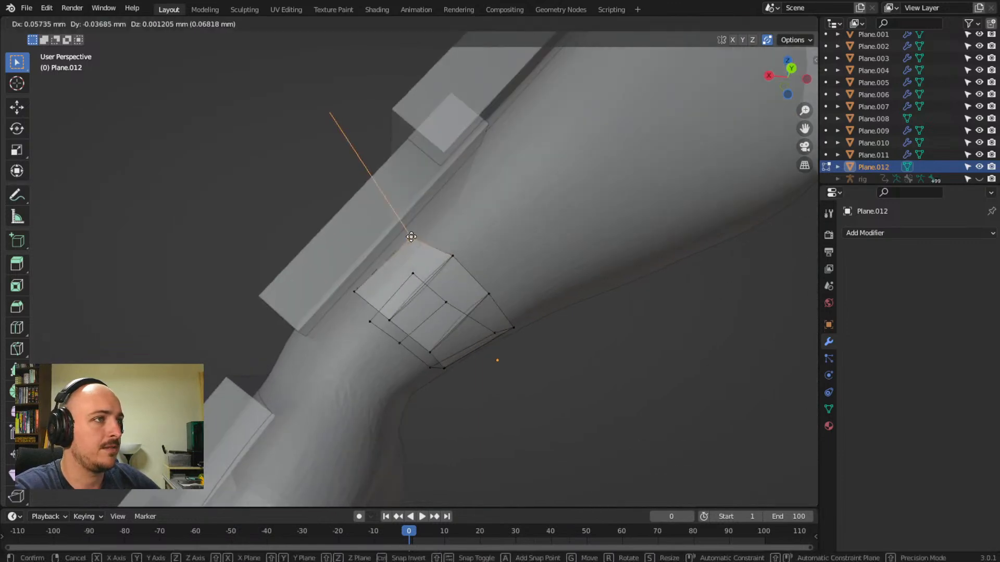
left_click(408, 234)
- Extrude two new strap vertices beneath the forearm plate, in the gap between the two ends of the wrist strap
middle_click_drag(345, 260, 205, 238)
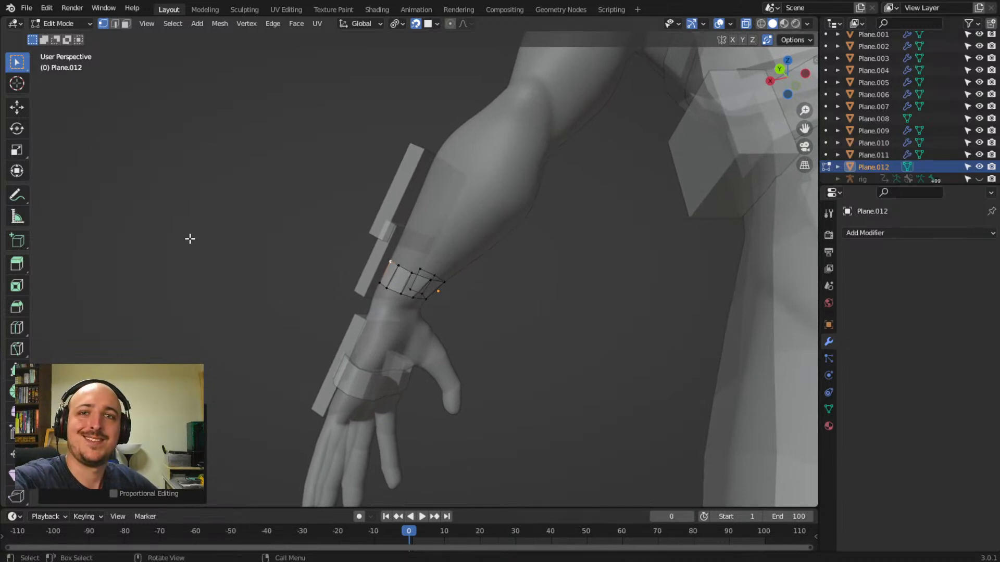
middle_click_drag(282, 272, 593, 315)
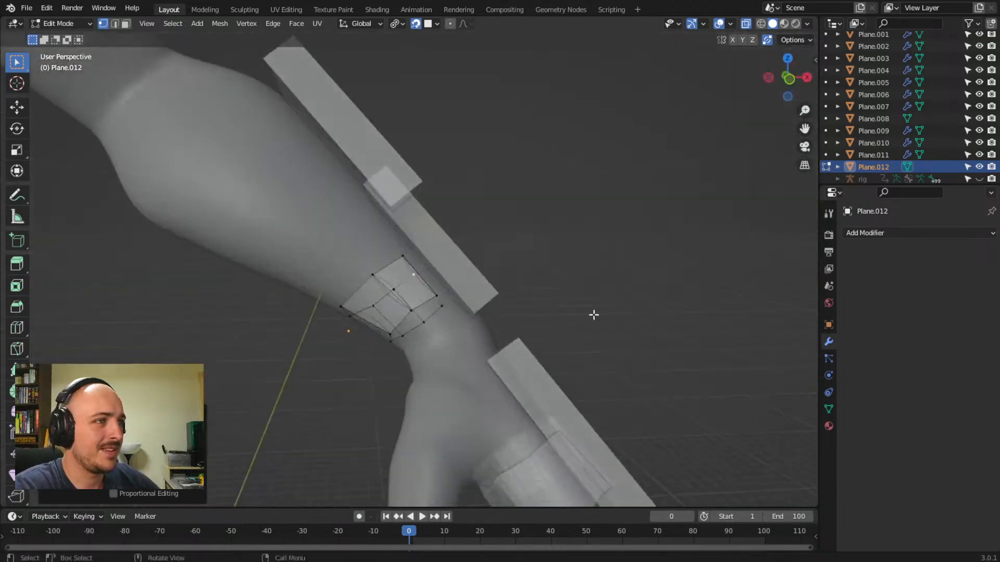
left_click(391, 256)
middle_click_drag(451, 295, 437, 247)
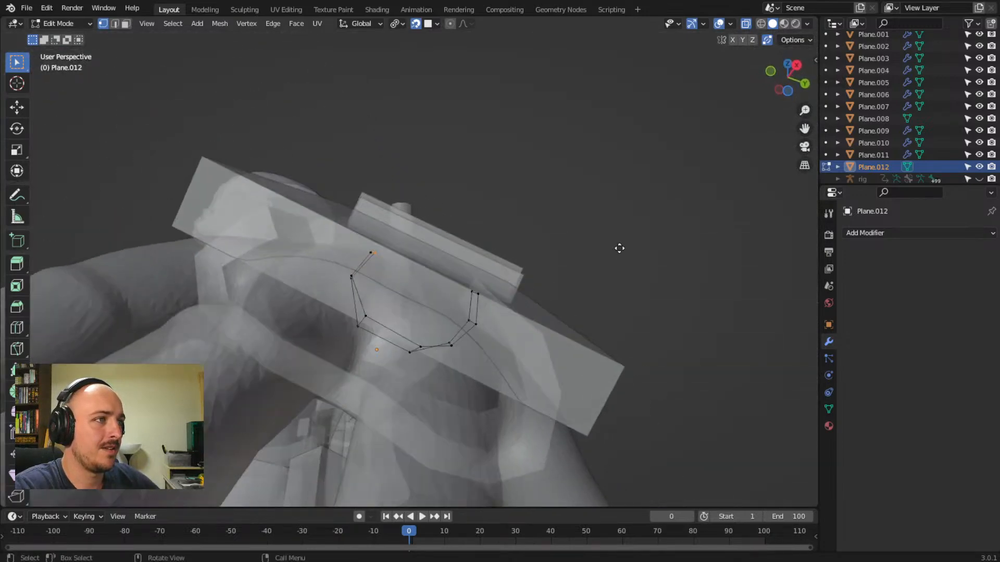
key("e")
left_click(652, 246)
middle_click_drag(652, 247, 619, 315)
left_click(453, 279)
key("e")
left_click(665, 252)
- Fill a face between the two new vertices and the adjoining end vertices of the strap
left_click_drag(385, 230, 423, 270)
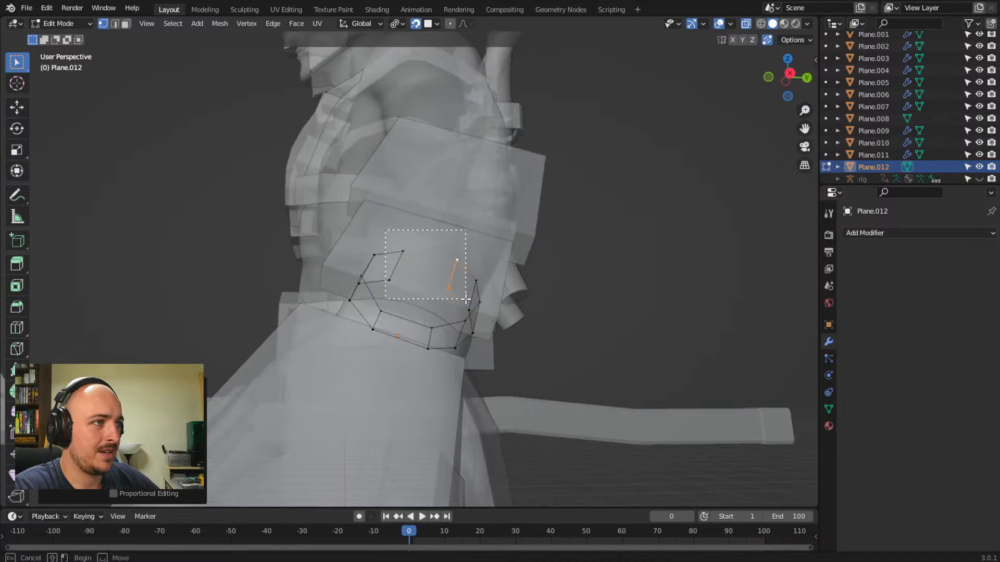
left_click_drag(466, 299, 466, 299)
key("f")
left_click(642, 223)
- Add a Solidify modifier to the wrist strap with thickness 0.464 mm and offset 0.1163, and turn off X-ray display
middle_click_drag(642, 223, 792, 276)
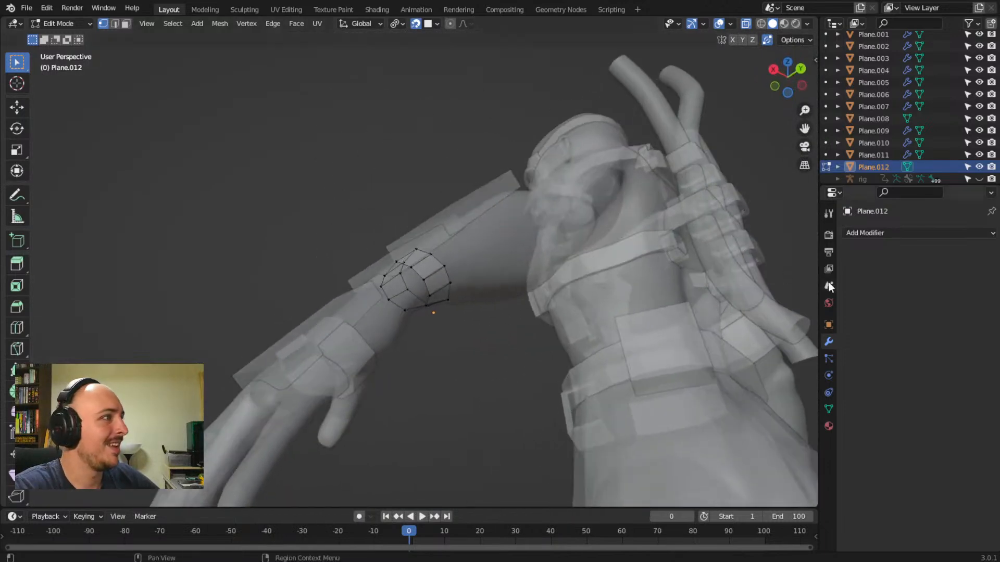
middle_click_drag(552, 245, 442, 281)
left_click(923, 232)
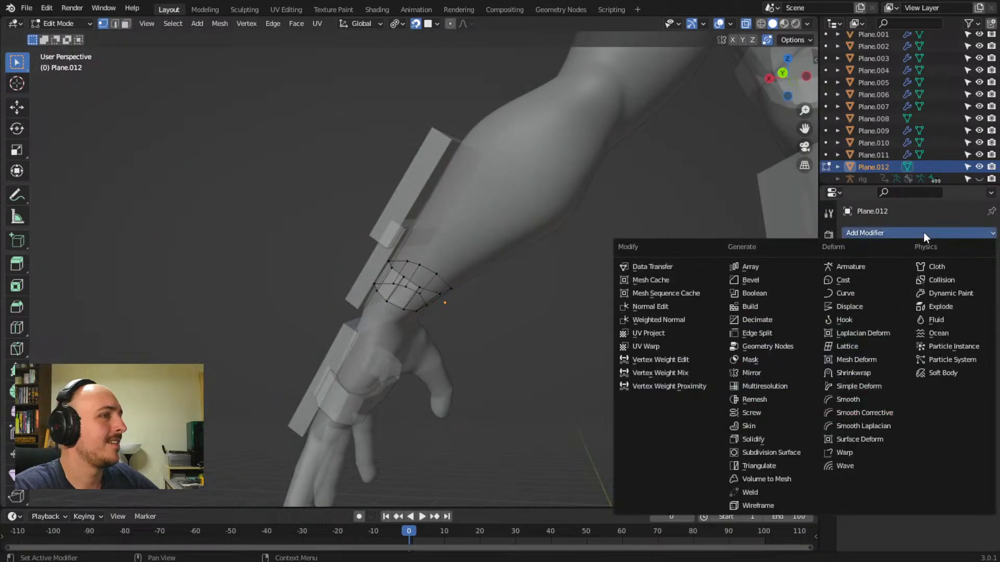
left_click(753, 439)
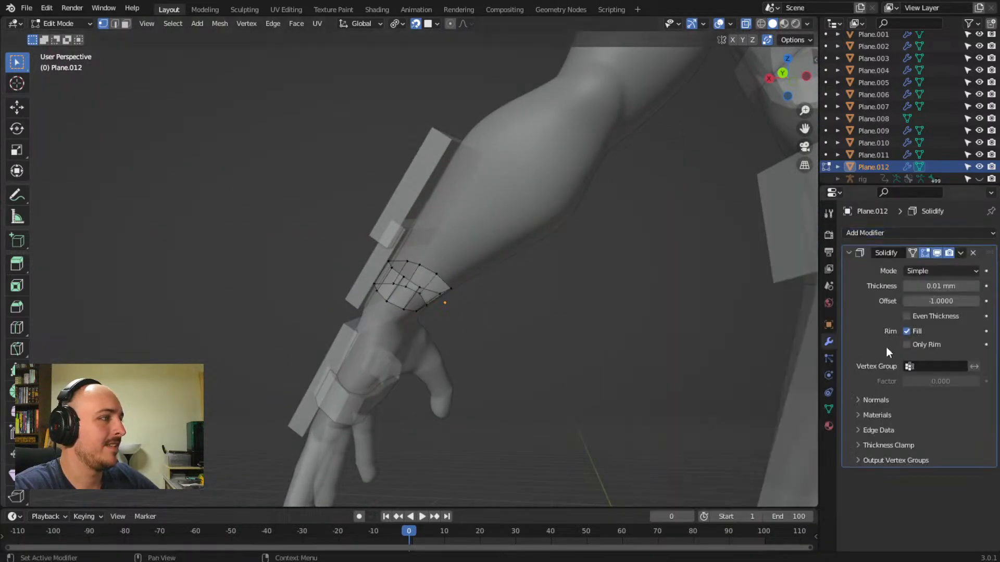
mouse_move(939, 303)
left_mouse_down()
mouse_move(982, 303)
mouse_move(945, 286)
left_mouse_up()
middle_click_drag(520, 333, 270, 347)
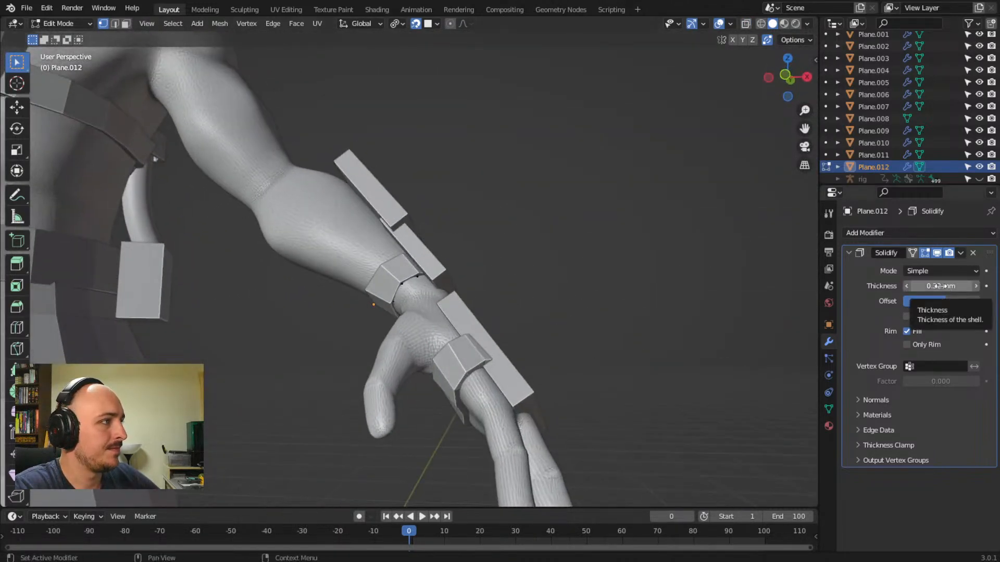
left_click_drag(940, 285, 945, 286)
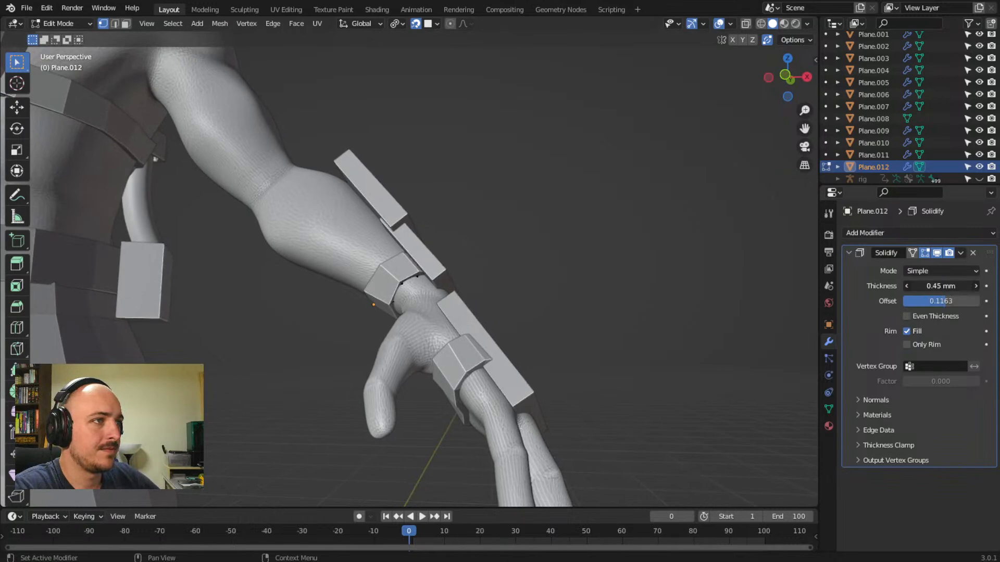
left_click_drag(940, 286, 952, 285)
- Examine the solidified wrist strap against the arm, hand plates and whole figure from the back and front
middle_click_drag(755, 307, 440, 292)
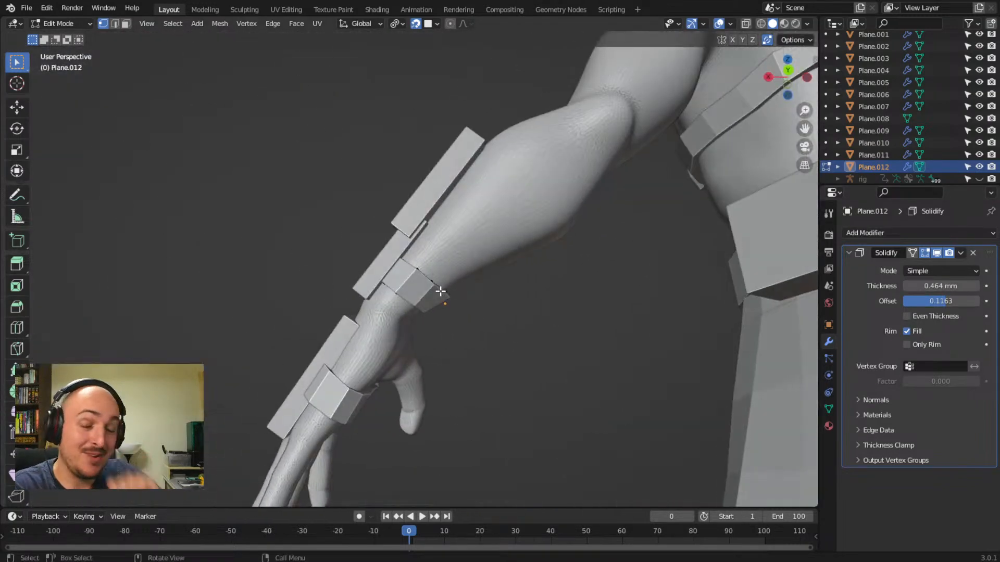
middle_click_drag(425, 308, 457, 297)
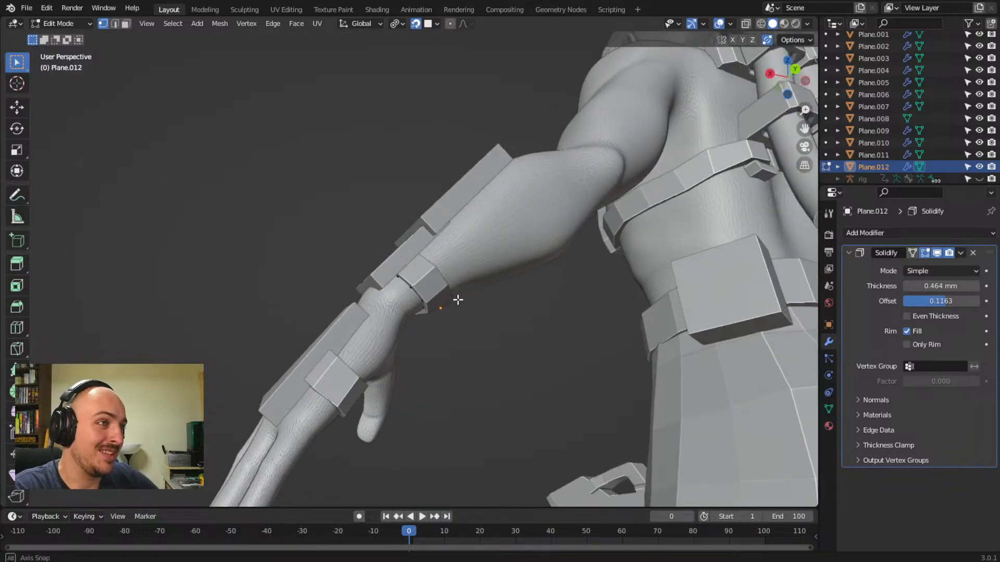
mouse_move(397, 232)
middle_mouse_down()
mouse_move(353, 256)
mouse_move(398, 249)
middle_mouse_up()
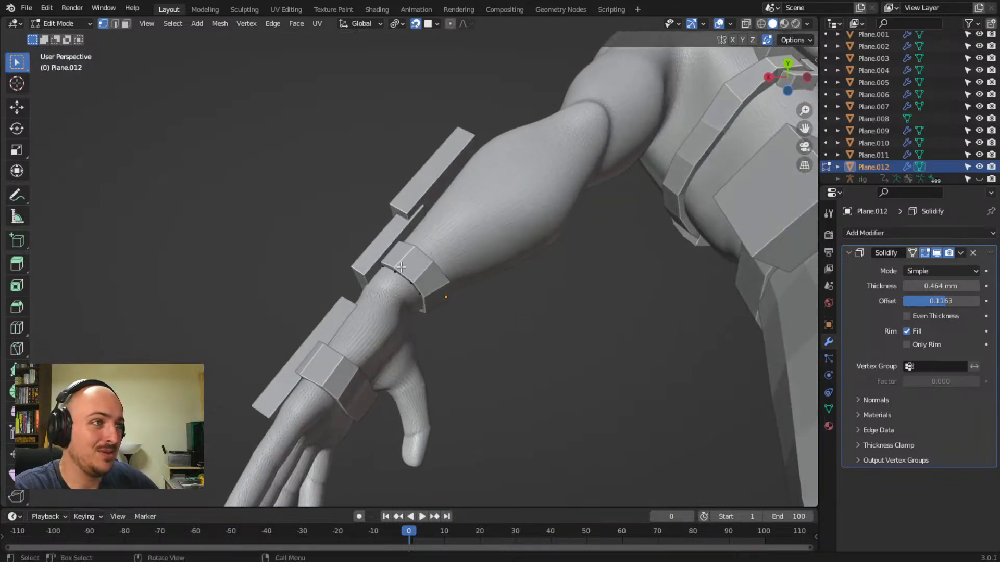
middle_click_drag(388, 259, 428, 302)
scroll(521, 292, "down", 4)
scroll(521, 292, "up", 5)
middle_click_drag(603, 278, 523, 250)
middle_click_drag(447, 298, 591, 243)
middle_click_drag(513, 294, 432, 299)
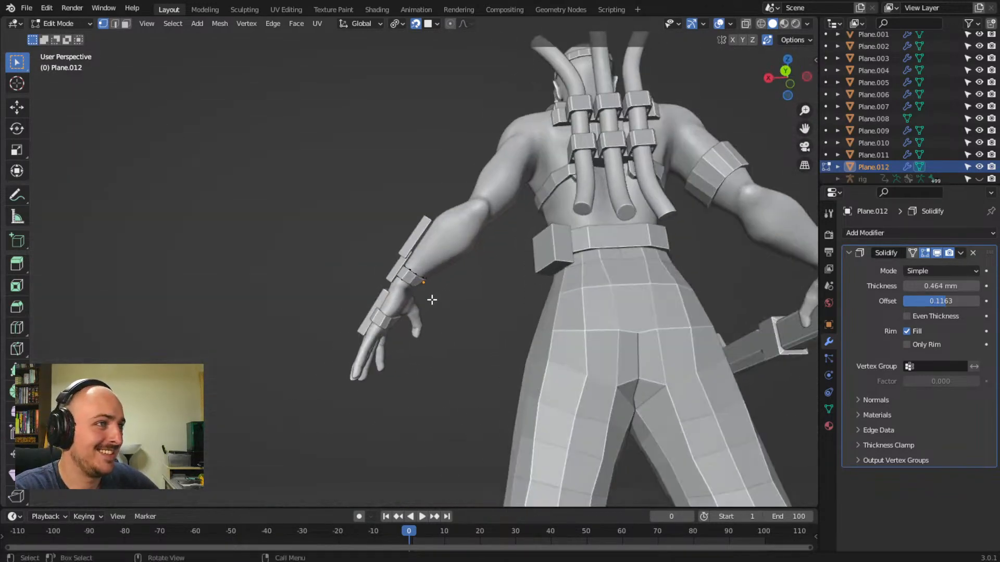
scroll(432, 300, "up", 4)
middle_click_drag(369, 287, 587, 293)
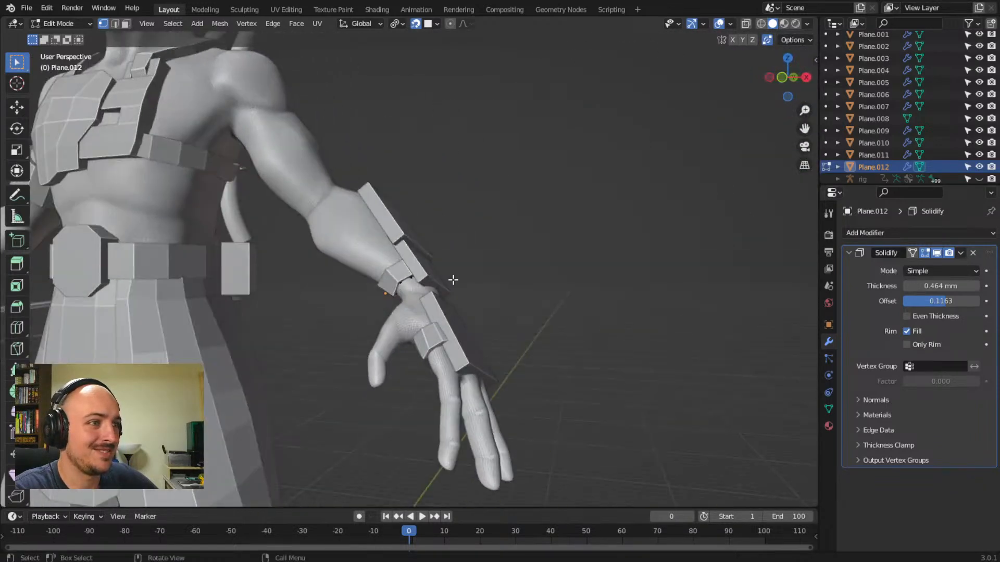
middle_click_drag(440, 251, 436, 276)
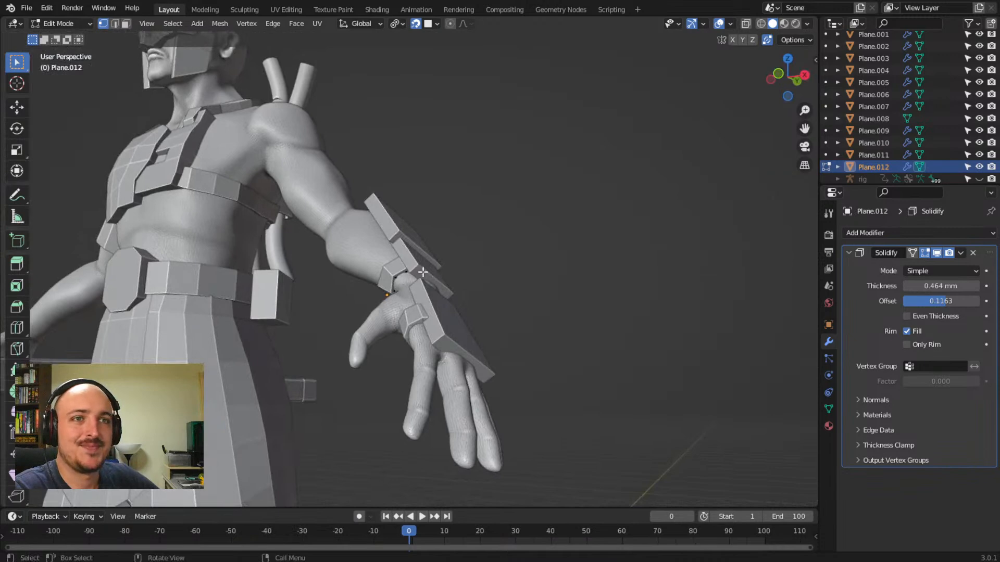
- Examine up close how the strap fits around the wrist and meets the forearm plate on both edges
scroll(420, 296, "up", 3)
middle_click_drag(407, 330, 483, 314)
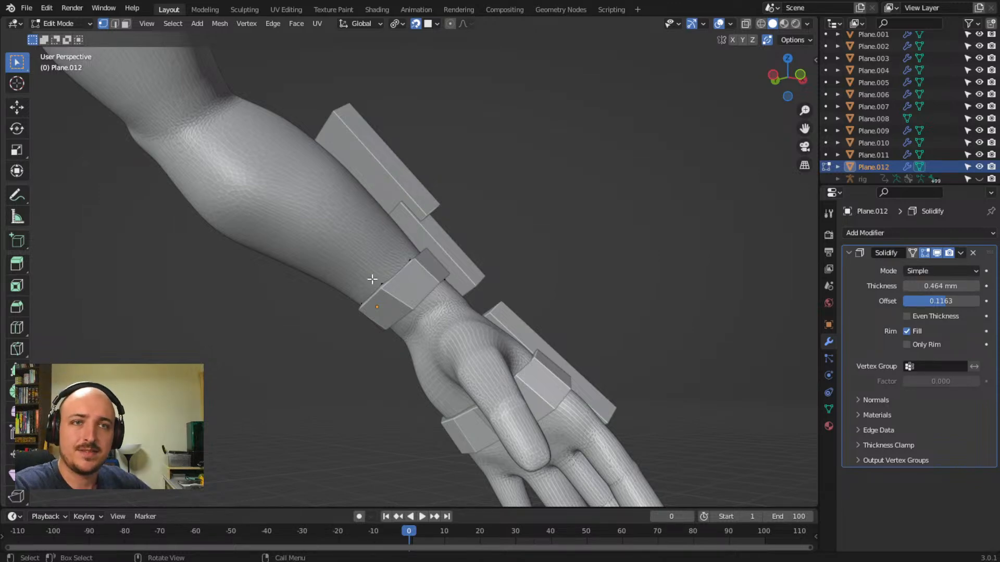
mouse_move(392, 281)
middle_mouse_down()
mouse_move(520, 285)
mouse_move(188, 174)
mouse_move(219, 429)
mouse_move(398, 303)
mouse_move(391, 285)
middle_mouse_up()
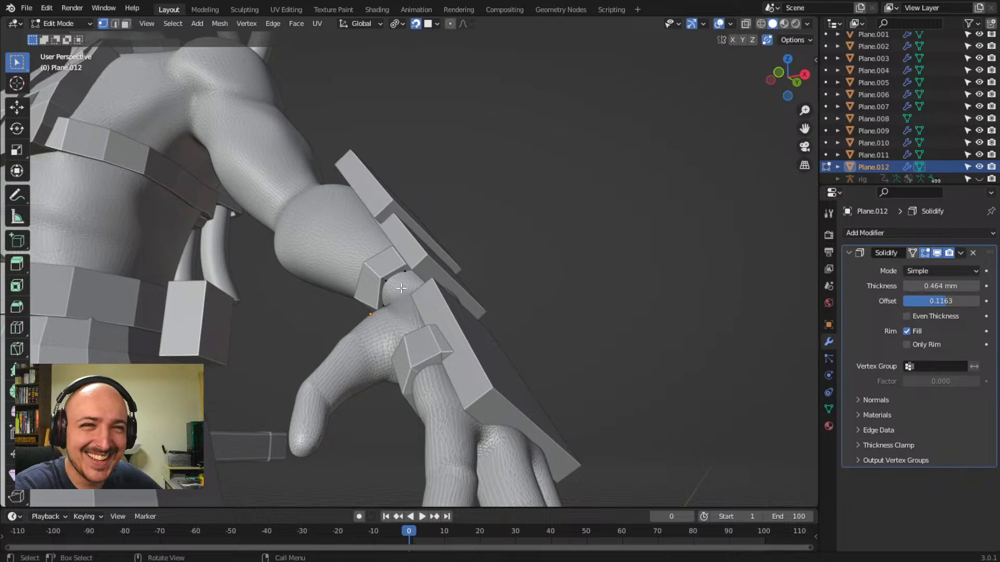
middle_click_drag(413, 314, 491, 307)
scroll(452, 344, "up", 5)
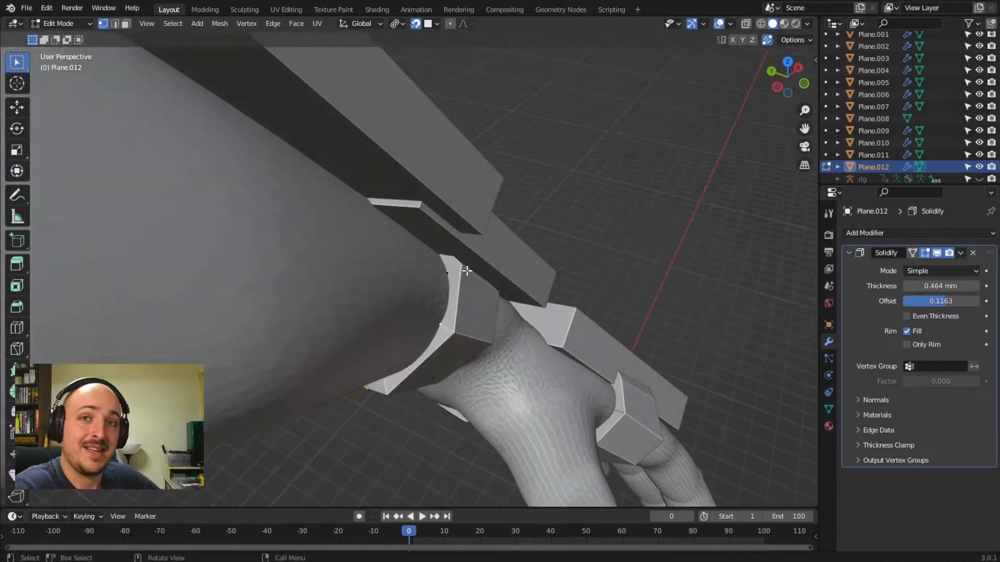
middle_click_drag(466, 271, 407, 312)
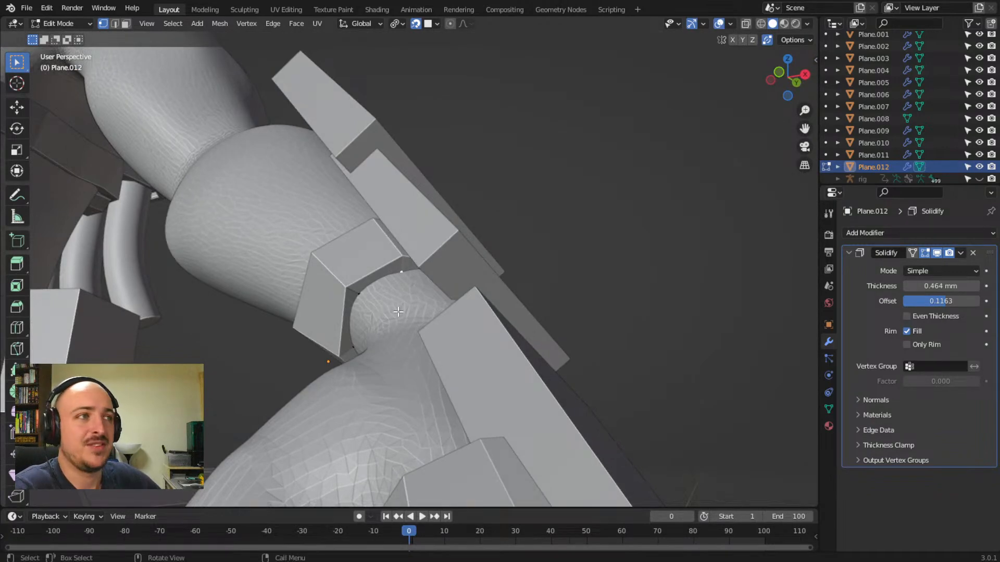
middle_click_drag(366, 301, 508, 320)
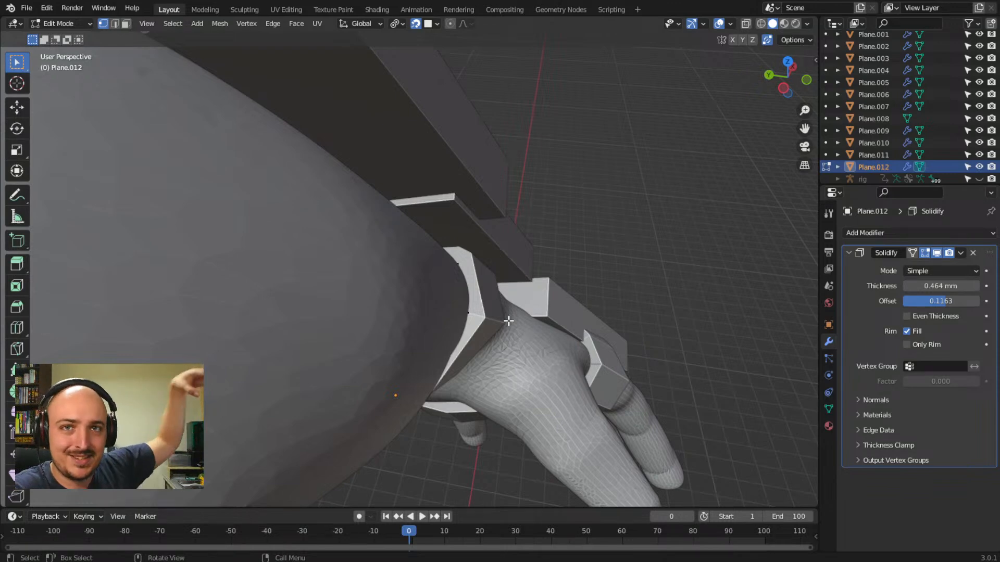
middle_click_drag(551, 306, 397, 258)
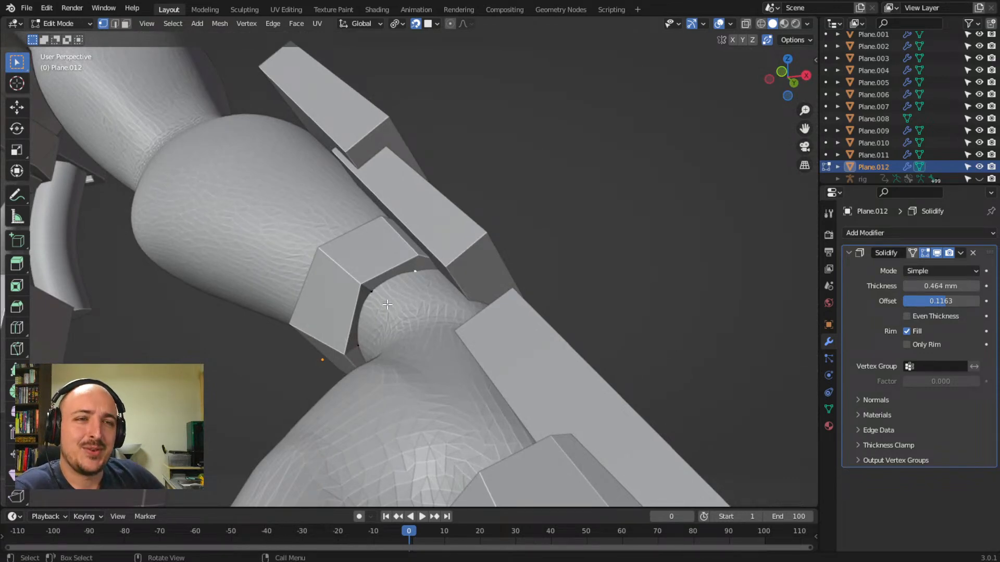
middle_click_drag(385, 302, 358, 308)
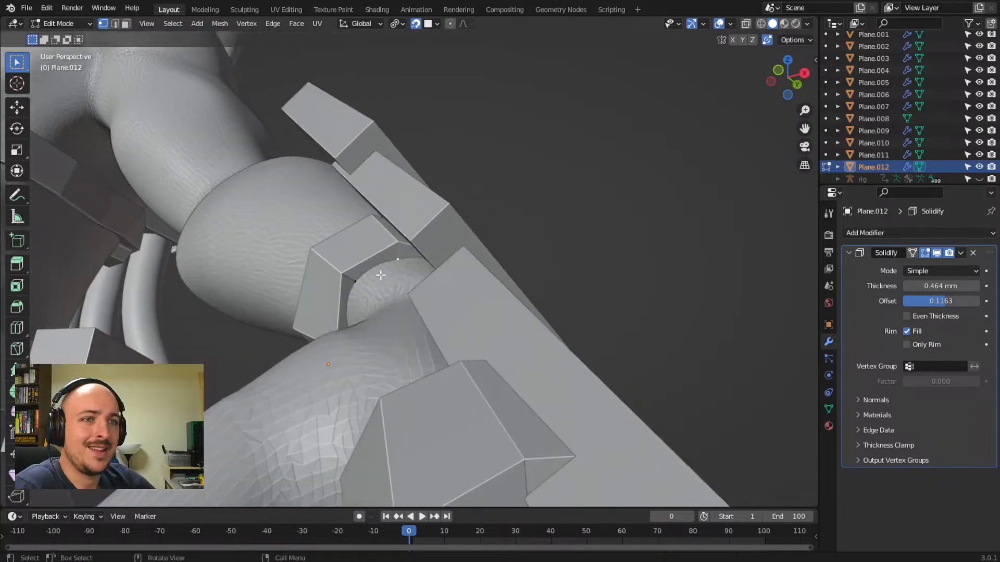
middle_click_drag(381, 275, 406, 274)
middle_click_drag(328, 267, 440, 248)
middle_click_drag(455, 295, 444, 304)
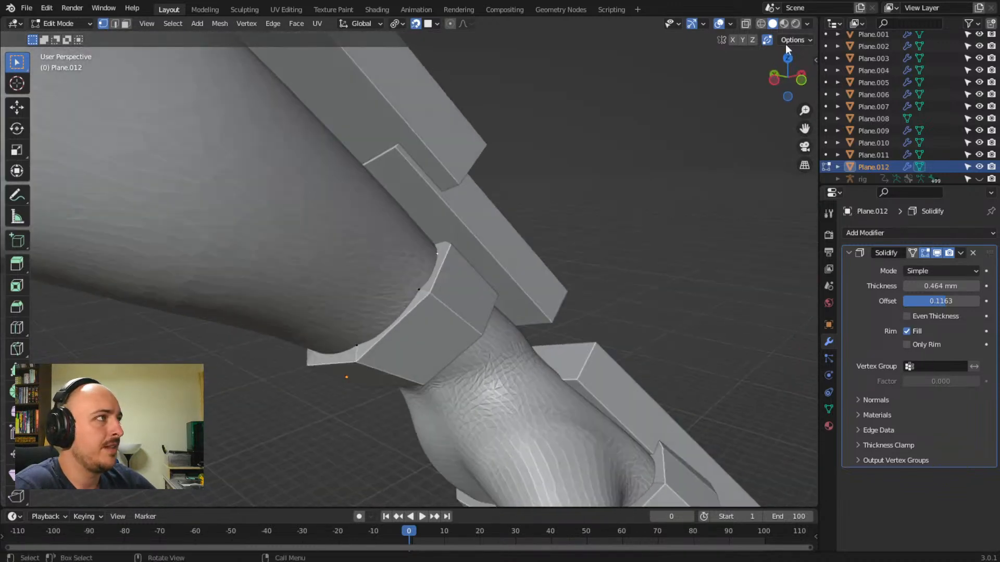
- Turn on X-ray display and reposition the wrist strap's upper corner vertex beside the forearm plate
left_click(746, 26)
mouse_move(551, 216)
middle_mouse_down()
mouse_move(528, 234)
mouse_move(504, 205)
mouse_move(529, 194)
middle_mouse_up()
middle_click_drag(442, 228, 487, 268)
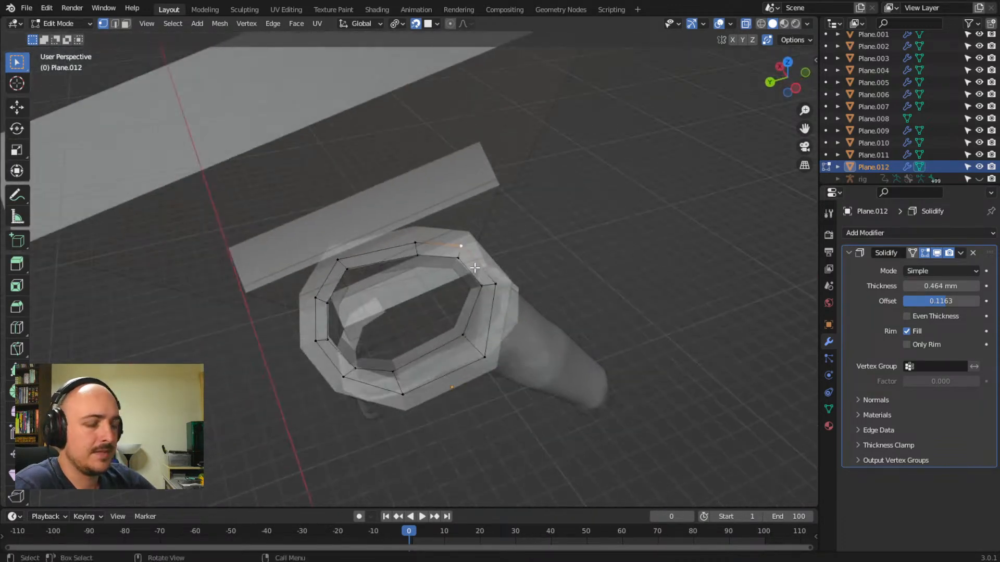
key("g")
left_click(562, 257)
middle_click_drag(579, 271, 411, 292)
key("g")
key("Escape")
key("g")
left_click(602, 232)
middle_click_drag(602, 232, 522, 208)
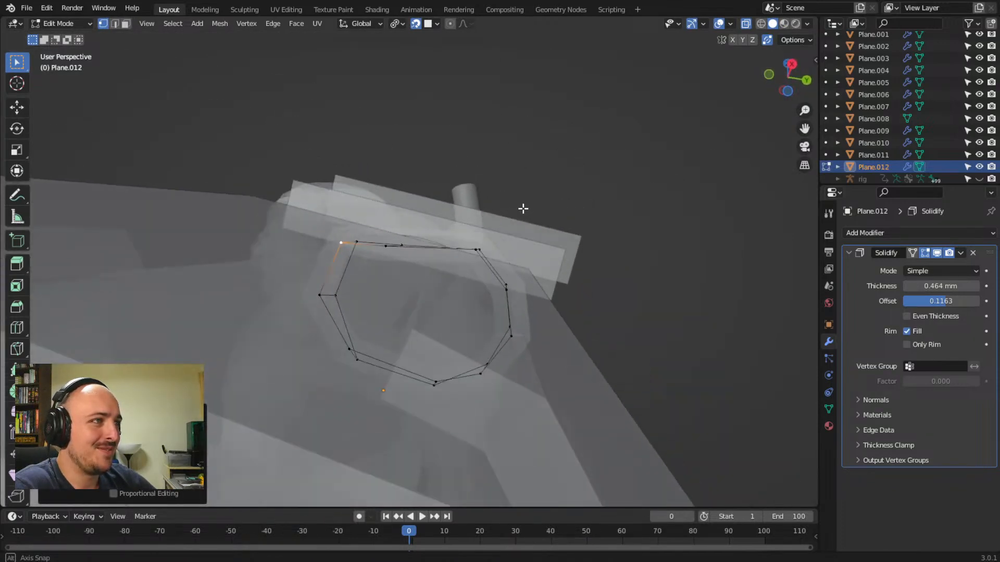
- Raise the strap's middle vertices toward the underside of the forearm plate
left_click(384, 240)
key("g")
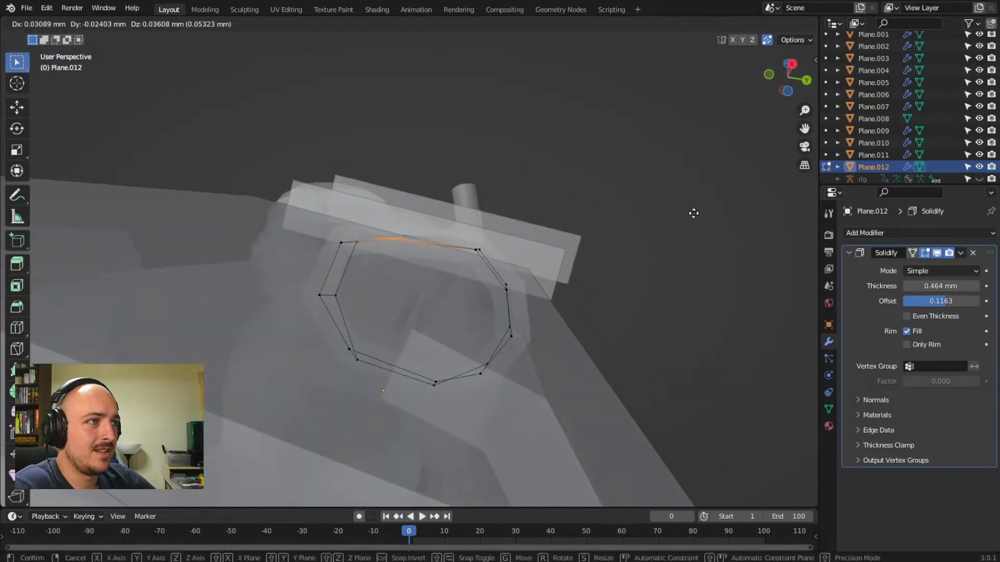
left_click(693, 207)
middle_click_drag(694, 207, 599, 275)
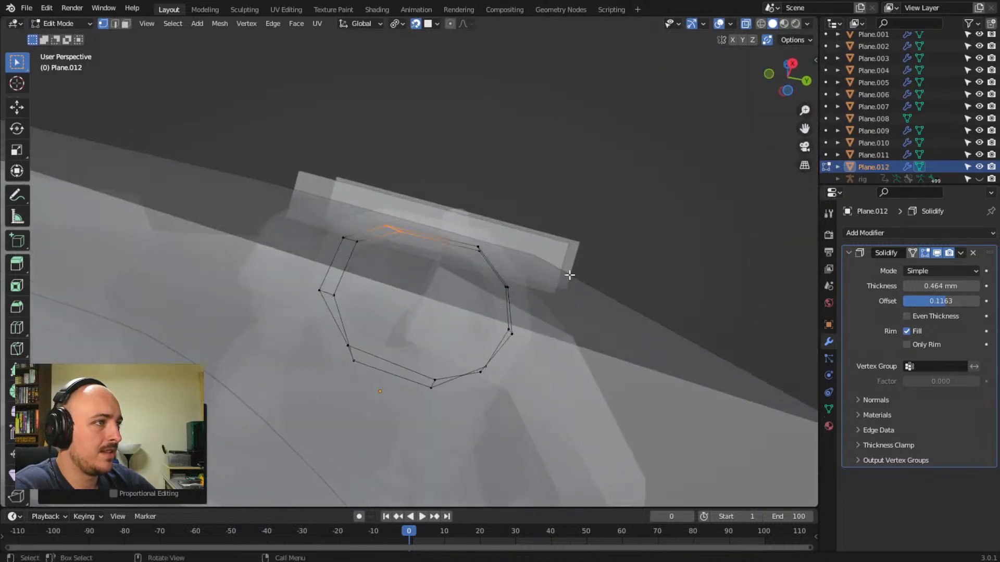
- Turn off snapping and move the strap's side vertices outward, away from the wrist
left_click(505, 285)
key("g")
right_click(666, 301)
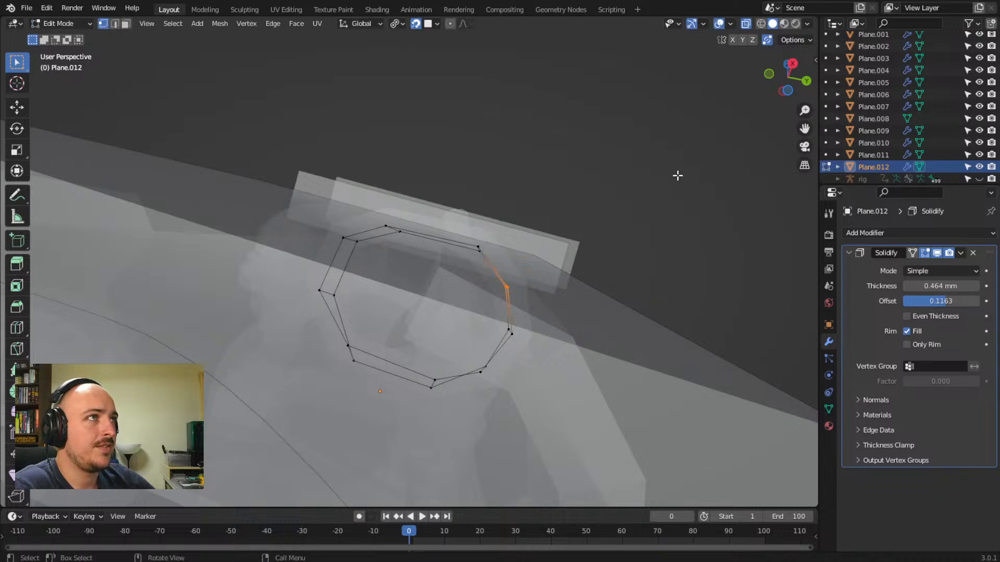
left_click(416, 24)
key("g")
left_click(660, 307)
- Select the pair of vertices at the strap's opposite upper corner and move them outward toward the plate
middle_click_drag(660, 308, 698, 338)
left_click_drag(349, 216, 365, 244)
middle_click_drag(603, 397, 632, 350)
key("g")
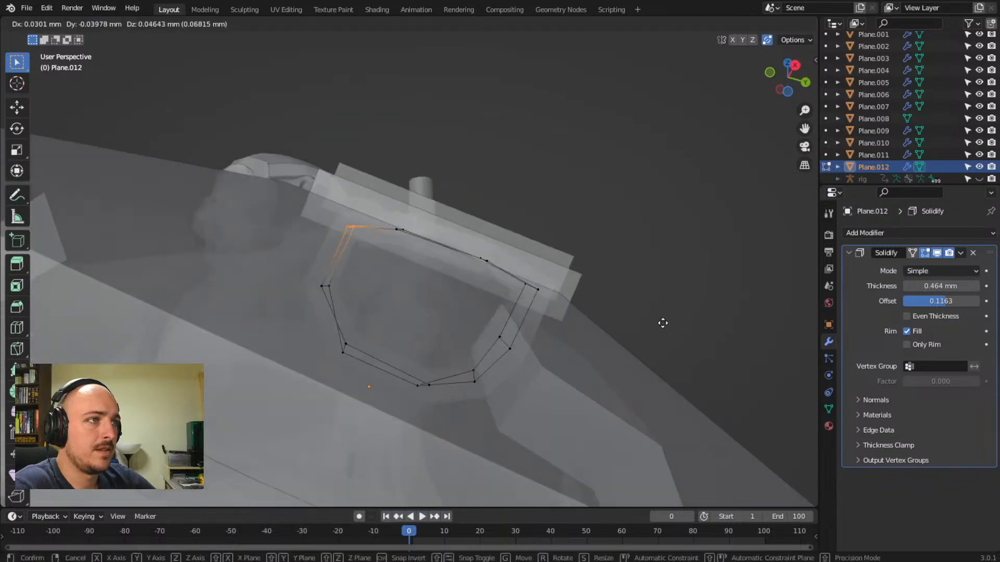
left_click(661, 308)
- Turn off X-ray display and set the wrist strap's Solidify thickness to 0.793 mm and offset to -0.4419
middle_click_drag(673, 286, 359, 375)
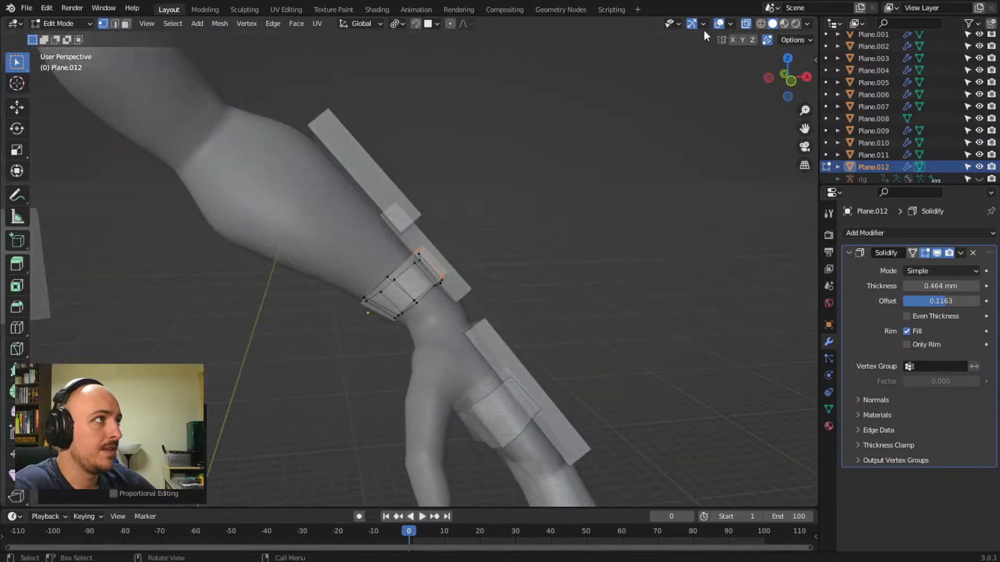
middle_click_drag(718, 94, 350, 219)
scroll(422, 269, "up", 5)
scroll(450, 301, "down", 4)
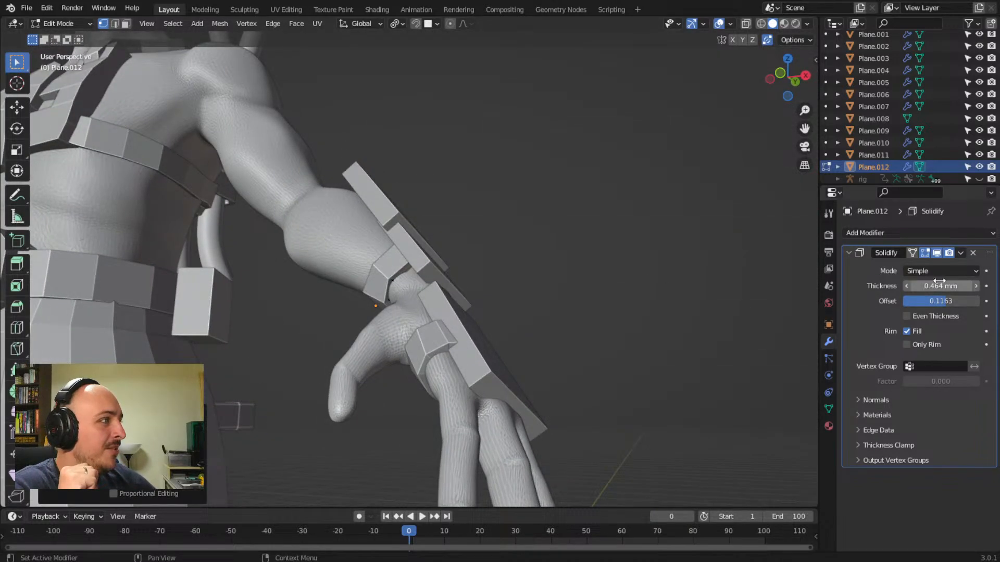
left_click_drag(940, 286, 958, 286)
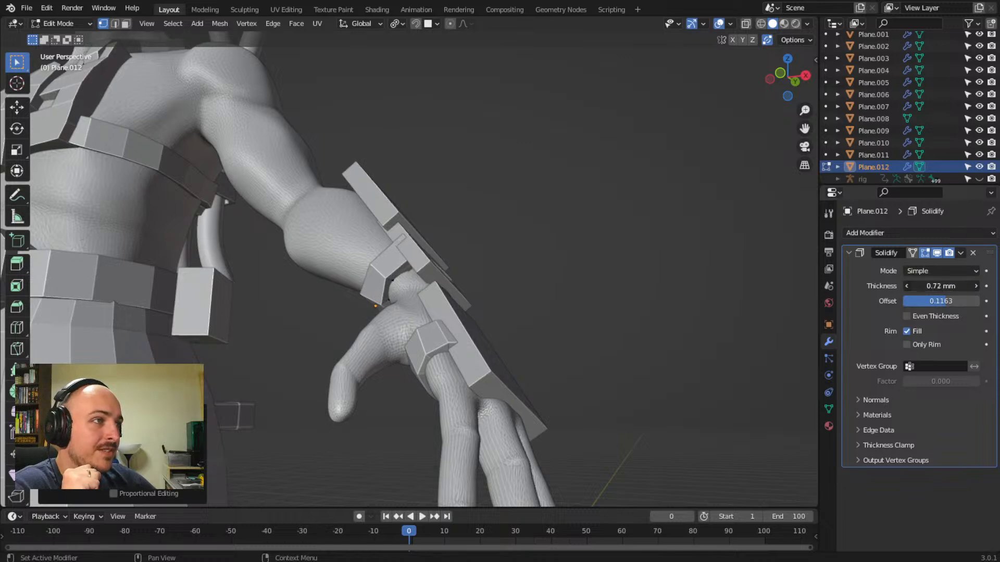
left_click_drag(929, 286, 938, 301)
- Examine the thickened wrist strap against the forearm, hand plates and whole figure from below, behind and in front
middle_click_drag(676, 285, 507, 263)
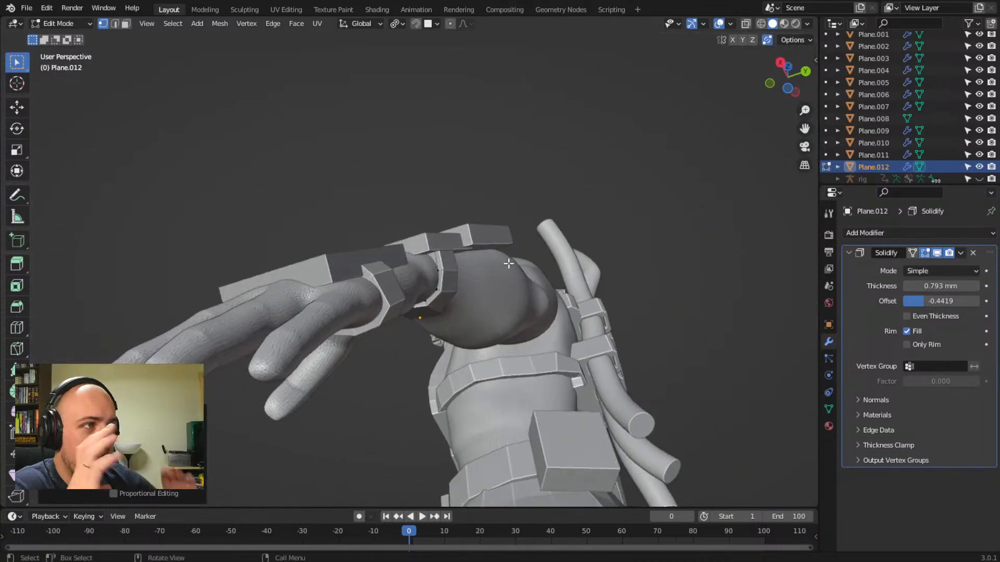
mouse_move(426, 326)
middle_mouse_down()
mouse_move(415, 346)
mouse_move(372, 359)
mouse_move(437, 329)
middle_mouse_up()
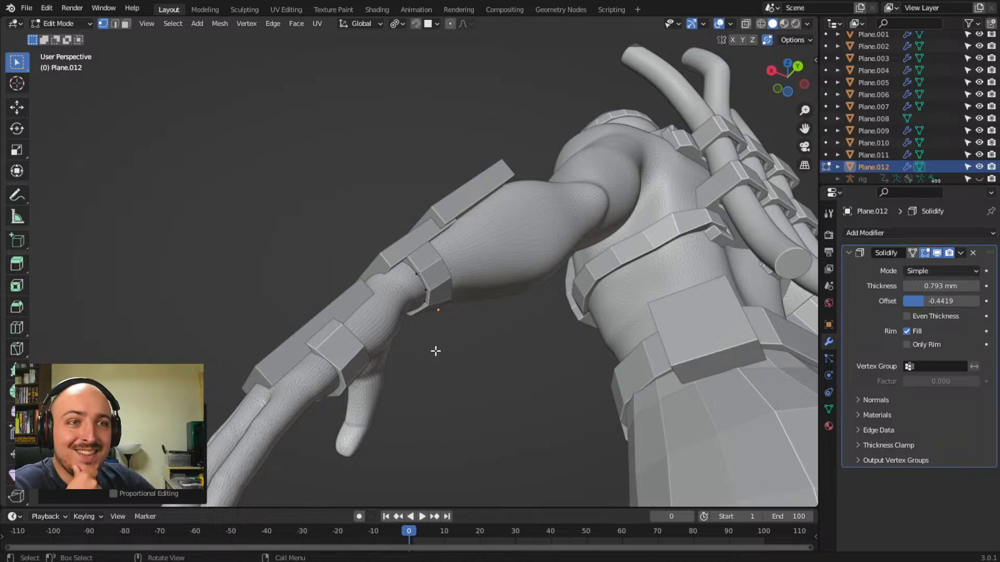
middle_click_drag(447, 331, 409, 348)
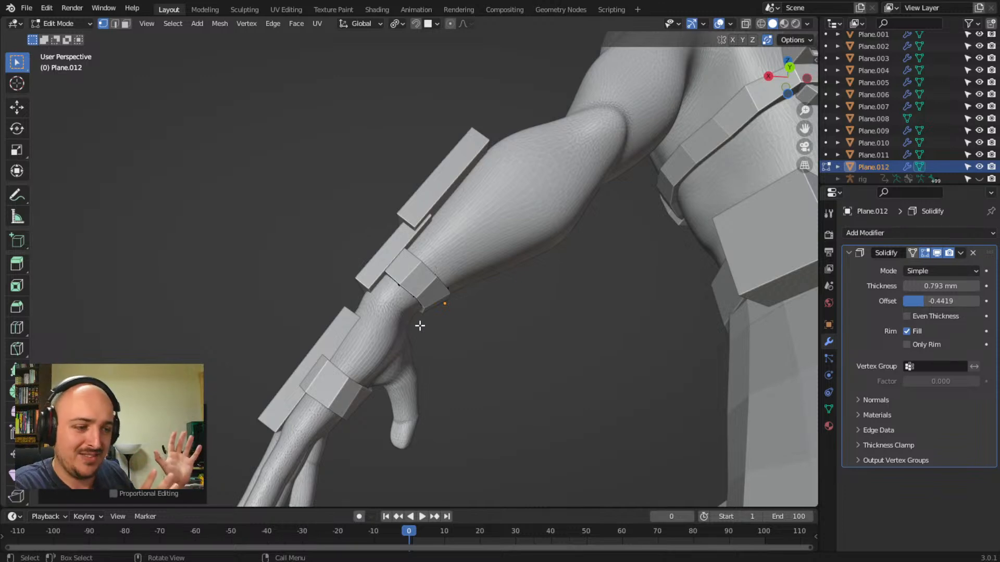
middle_click_drag(420, 325, 646, 387)
middle_click_drag(600, 305, 450, 283)
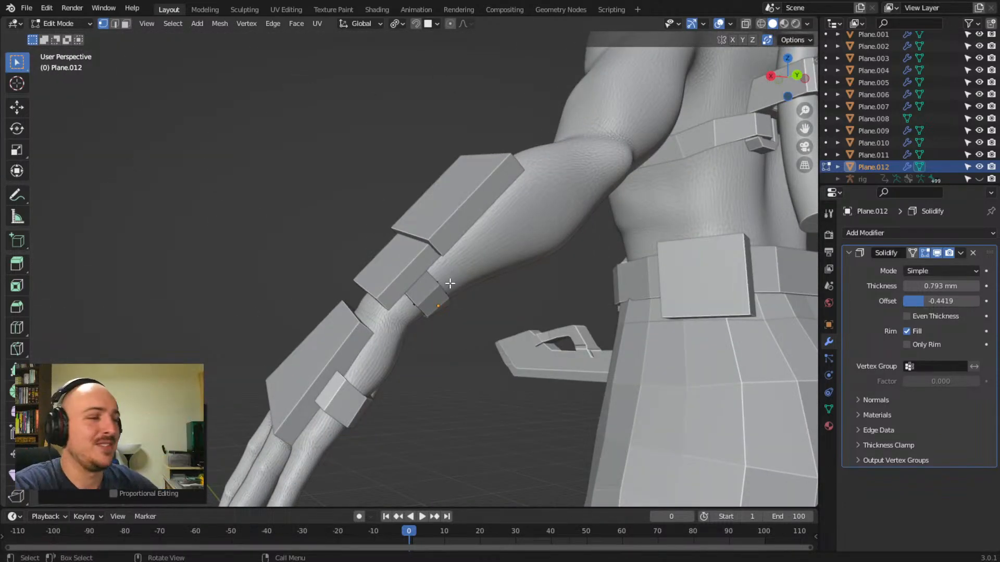
middle_click_drag(503, 266, 431, 295)
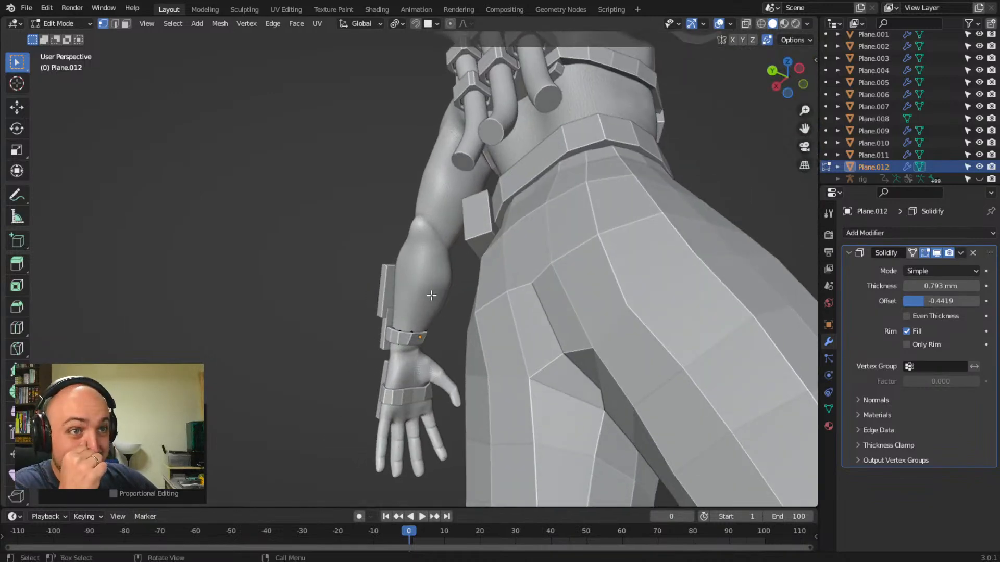
middle_click_drag(411, 283, 472, 361)
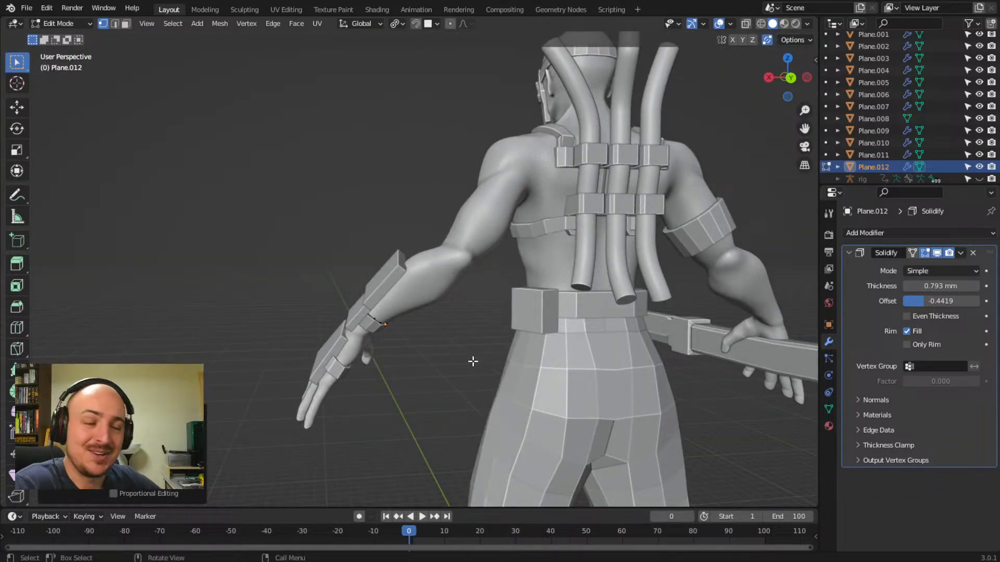
middle_click_drag(402, 347, 560, 321)
scroll(435, 359, "up", 5)
middle_click_drag(435, 359, 478, 348)
scroll(520, 356, "down", 5)
- Leave mesh editing and set the wrist strap's origin to its geometry in the front view
key("Tab")
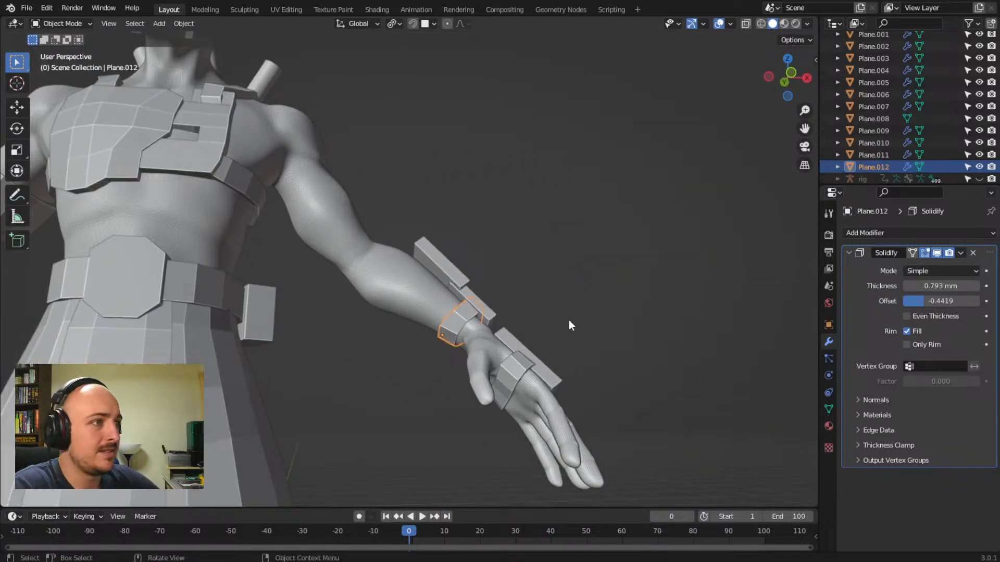
middle_click_drag(592, 320, 587, 383, "alt")
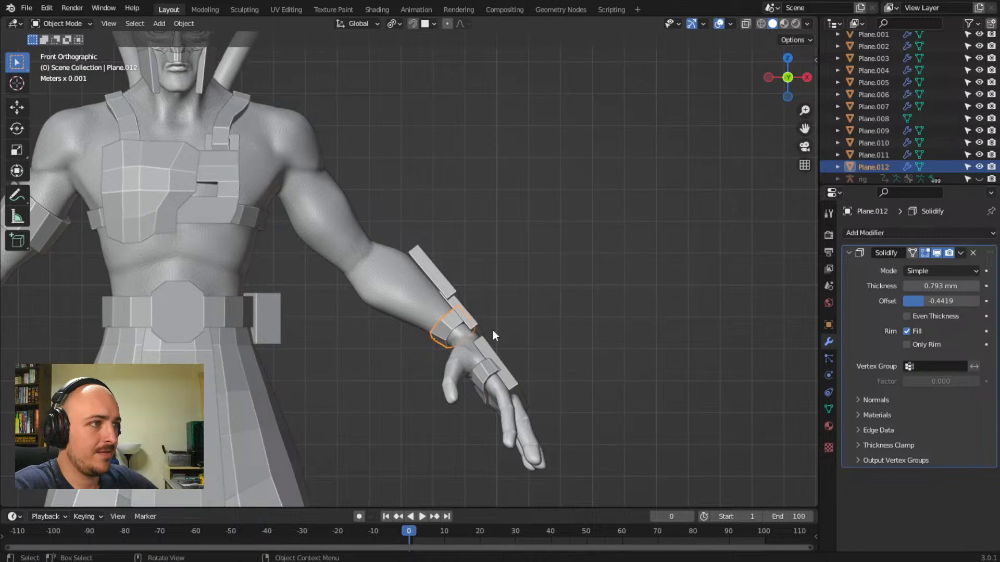
right_click(444, 317)
mouse_move(445, 318)
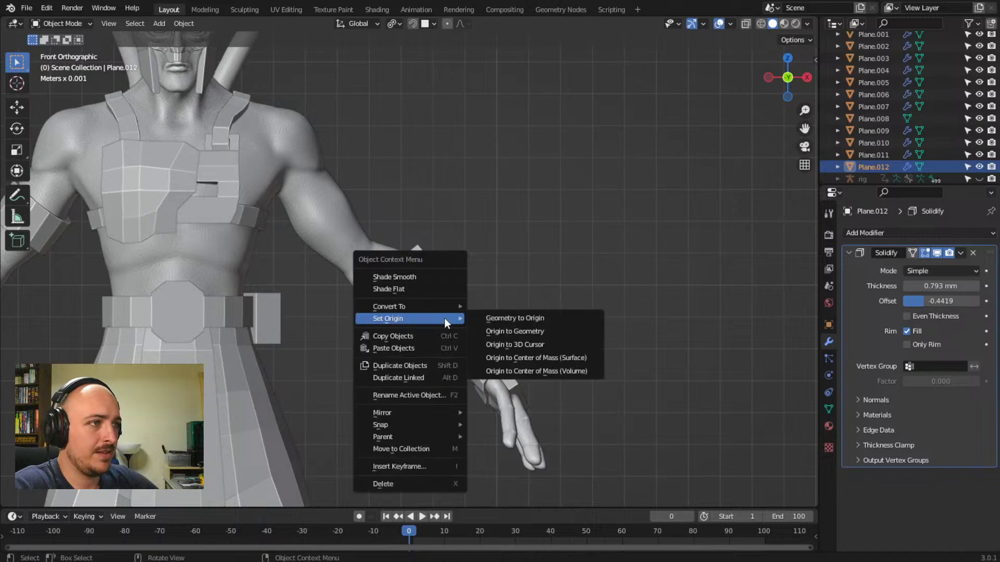
left_click(527, 334)
mouse_move(616, 391)
middle_mouse_down()
mouse_move(480, 380)
mouse_move(411, 360)
mouse_move(412, 372)
mouse_move(589, 394)
mouse_move(635, 390)
middle_mouse_up()
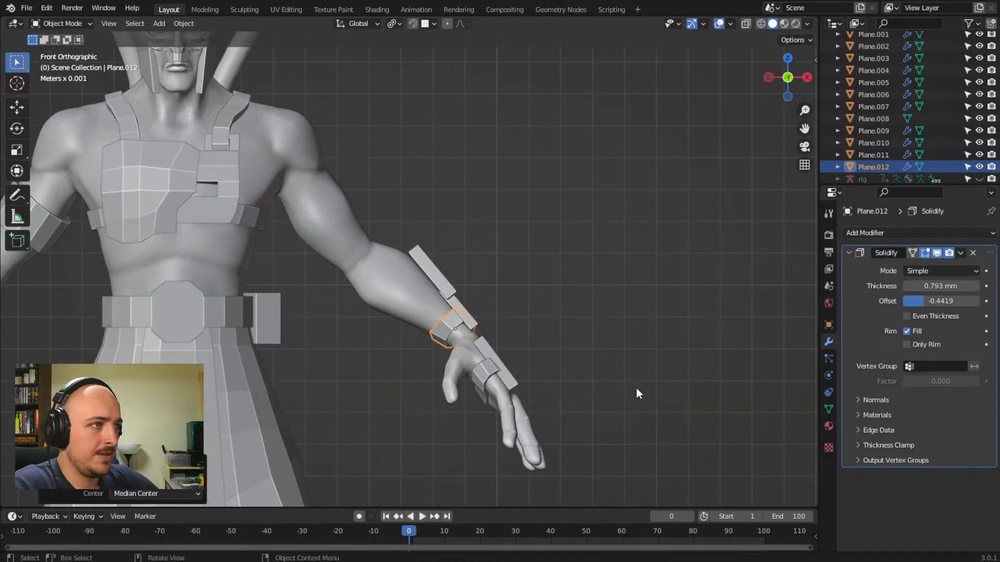
- Duplicate the wrist strap onto the forearm beneath the upper plate, then enlarge and position the copy around the arm
key("shift+d")
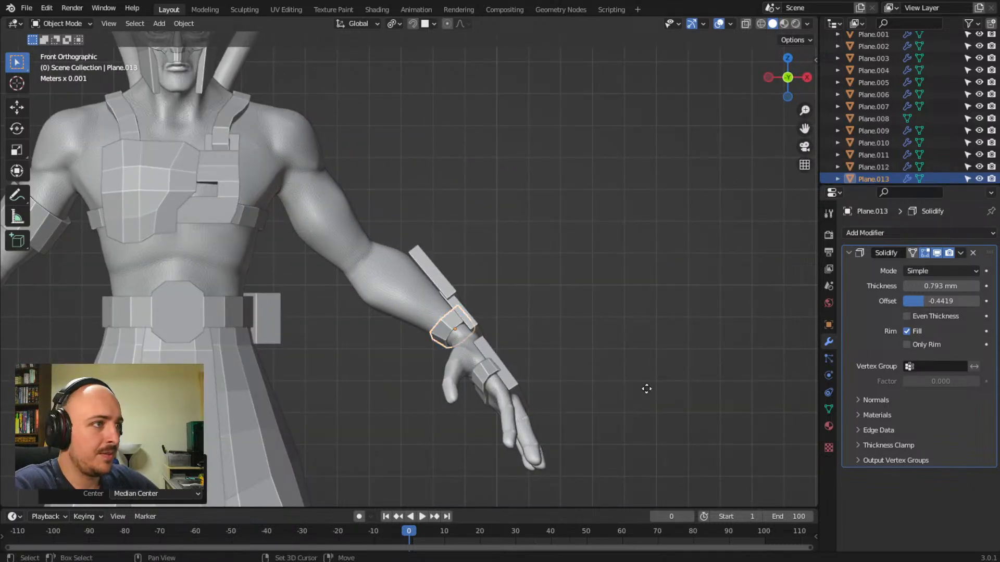
left_click(608, 355)
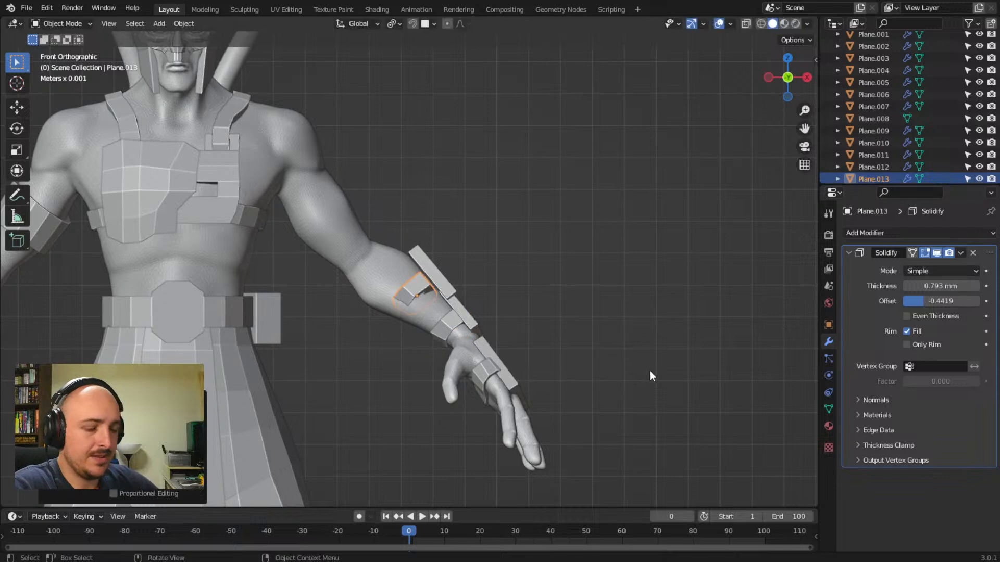
key("s")
left_click(733, 428)
middle_click_drag(734, 428, 401, 354)
key("g")
left_click(583, 467)
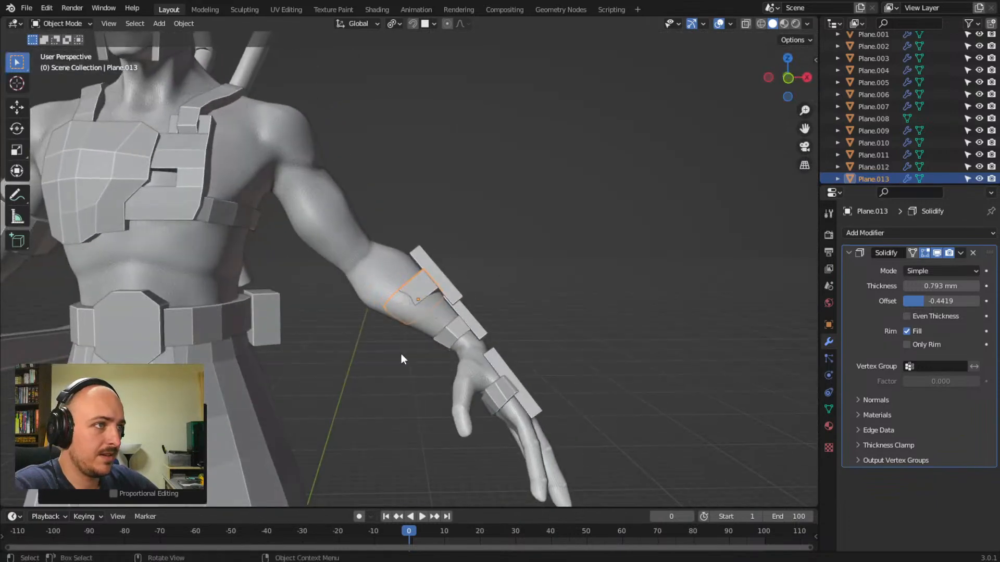
- With X-ray display and snapping on, edit the duplicated strap and snap its first front vertices onto the forearm surface
left_click(746, 24)
scroll(417, 340, "up", 5)
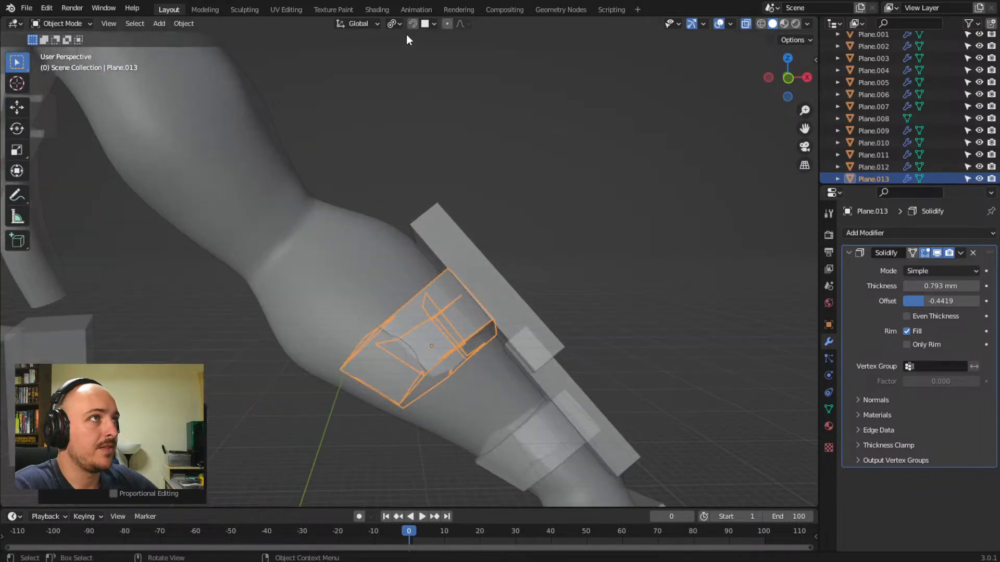
middle_click_drag(378, 147, 471, 320)
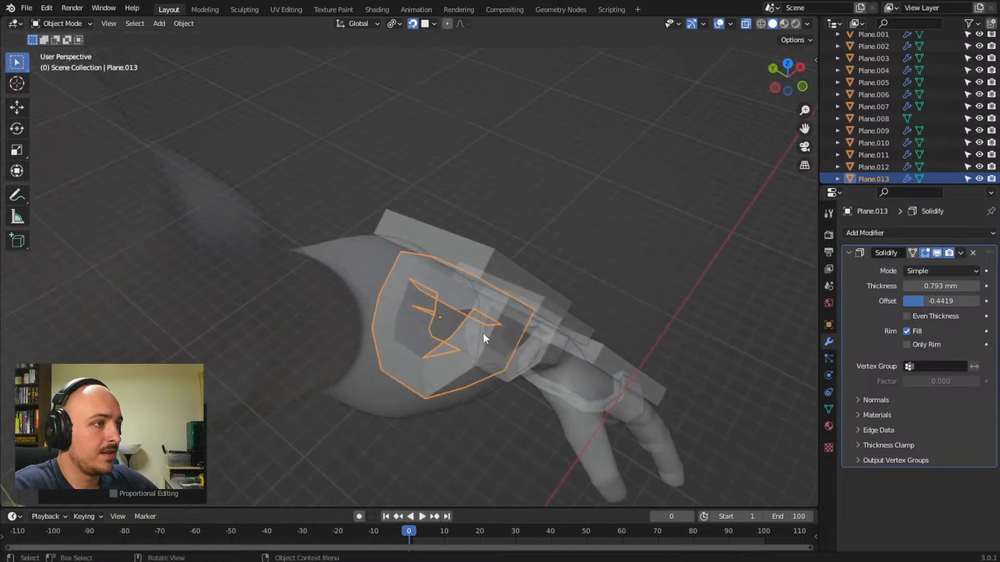
key("Tab")
middle_click_drag(496, 371, 405, 346)
key("g")
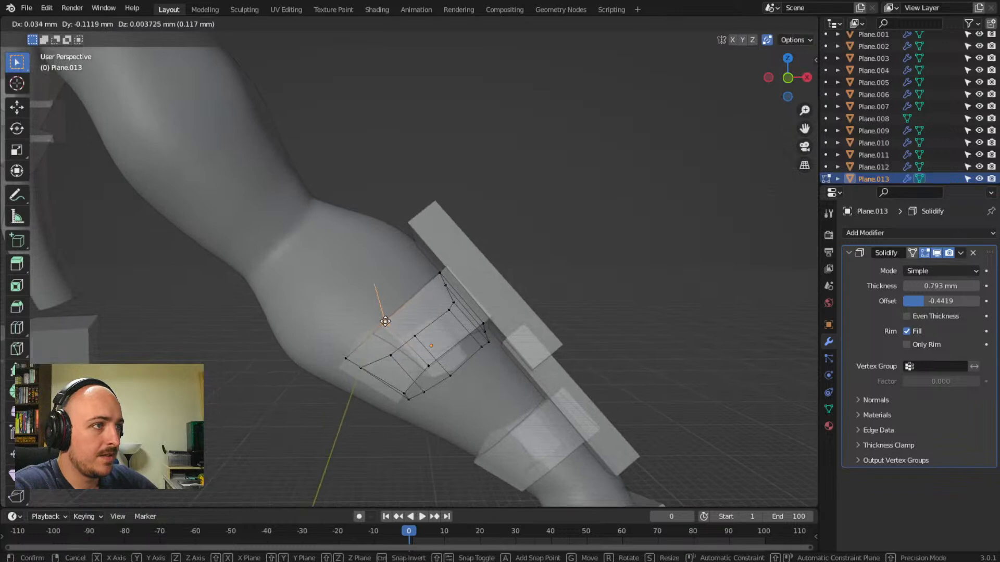
left_click(384, 319)
left_click(431, 367)
key("g")
left_click(429, 365)
- Snap an upper-edge vertex and a lower-edge vertex on the next side of the strap to the forearm
middle_click_drag(423, 387, 471, 347)
left_click(402, 291)
key("g")
left_click(409, 288)
key("g")
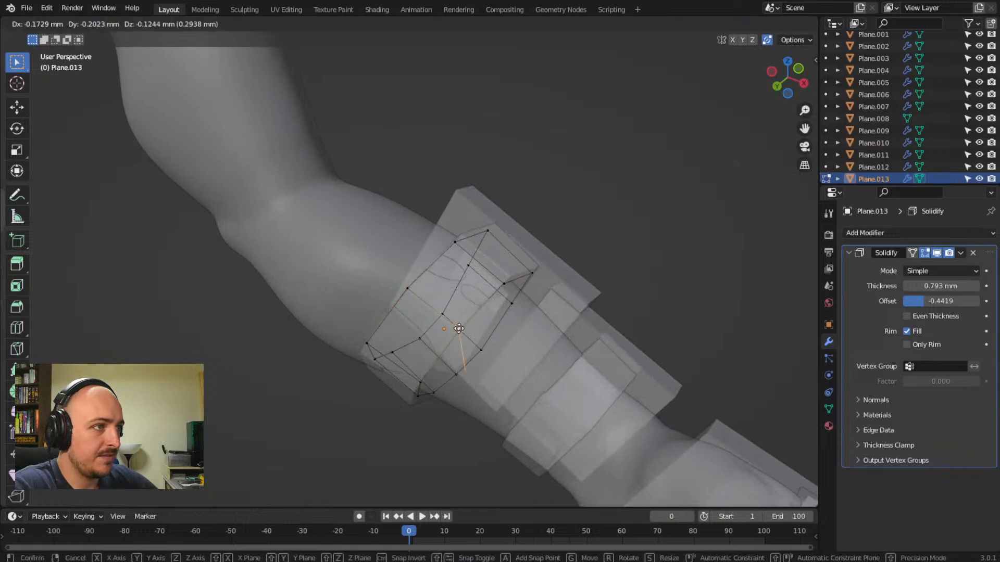
left_click(458, 328)
mouse_move(457, 328)
middle_mouse_down()
mouse_move(453, 350)
mouse_move(481, 322)
mouse_move(469, 315)
middle_mouse_up()
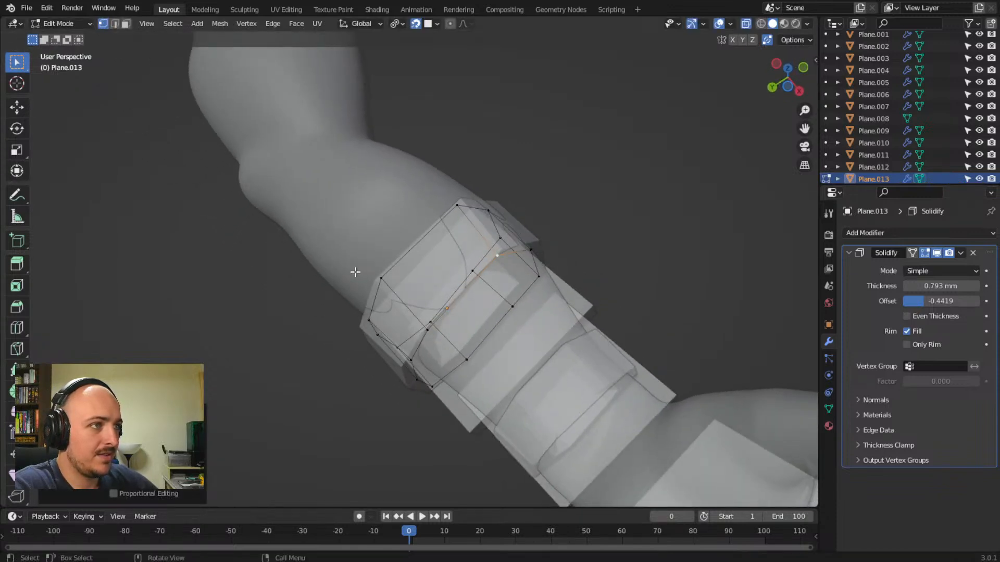
- Snap the next pair of strap vertices to the forearm's underside, one on each edge
left_click(384, 280)
key("g")
left_click(401, 263)
left_click(432, 332)
key("g")
left_click(437, 323)
middle_click_drag(438, 323, 495, 375)
- Snap three strap vertices on the back of the forearm to the arm surface on both edges
key("g")
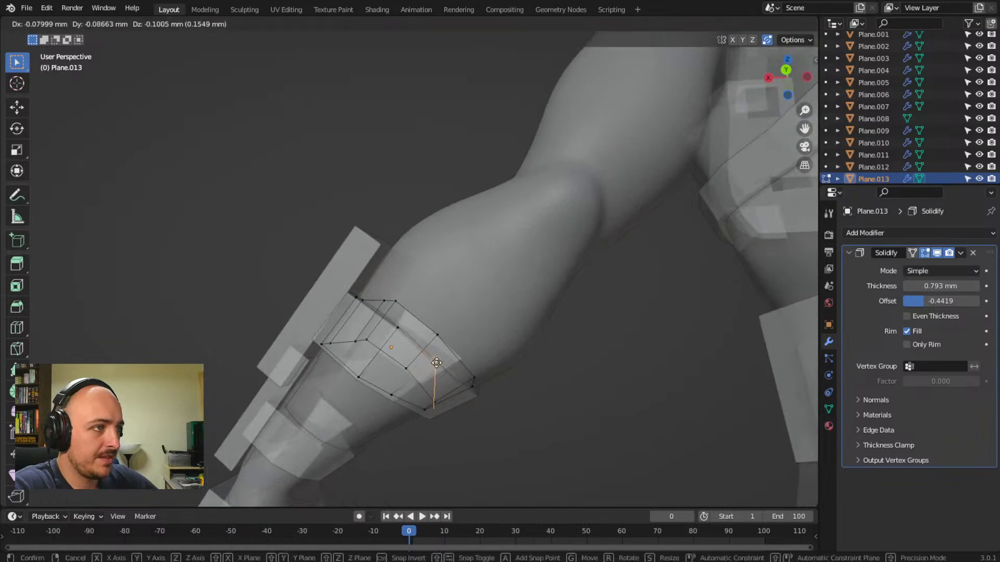
left_click(435, 358)
middle_click_drag(435, 358, 411, 353)
left_click(394, 360)
key("g")
left_click(397, 347)
key("g")
left_click(407, 293)
- Snap the remaining misplaced back vertices of the strap onto the forearm near the plate
left_click(359, 334)
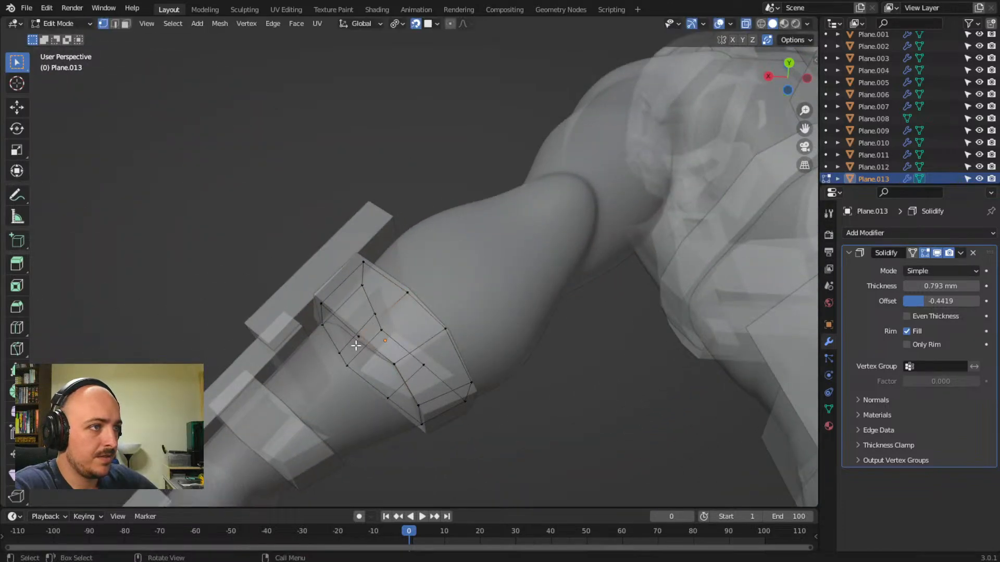
key("g")
left_click(380, 336)
middle_click_drag(382, 338, 418, 380)
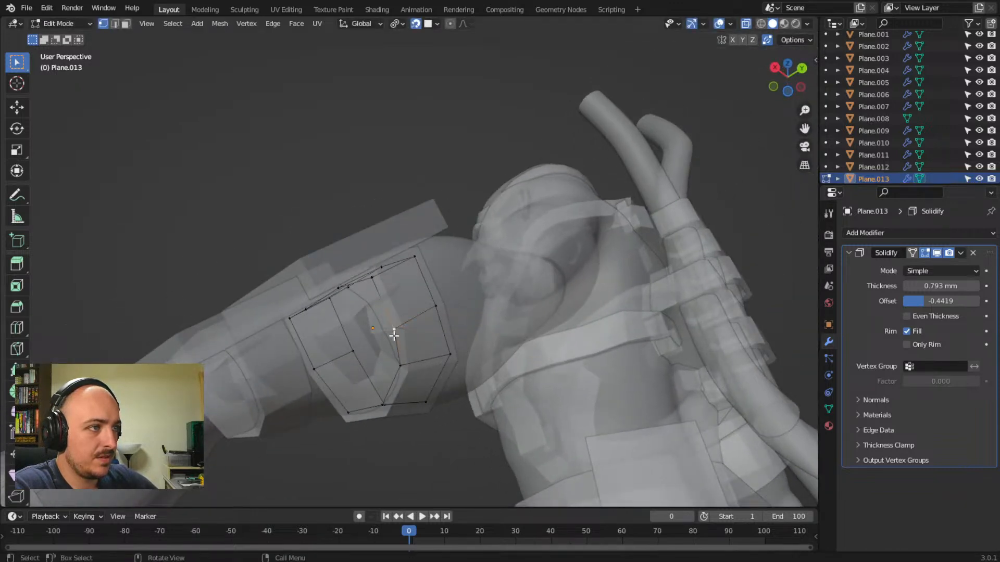
key("g")
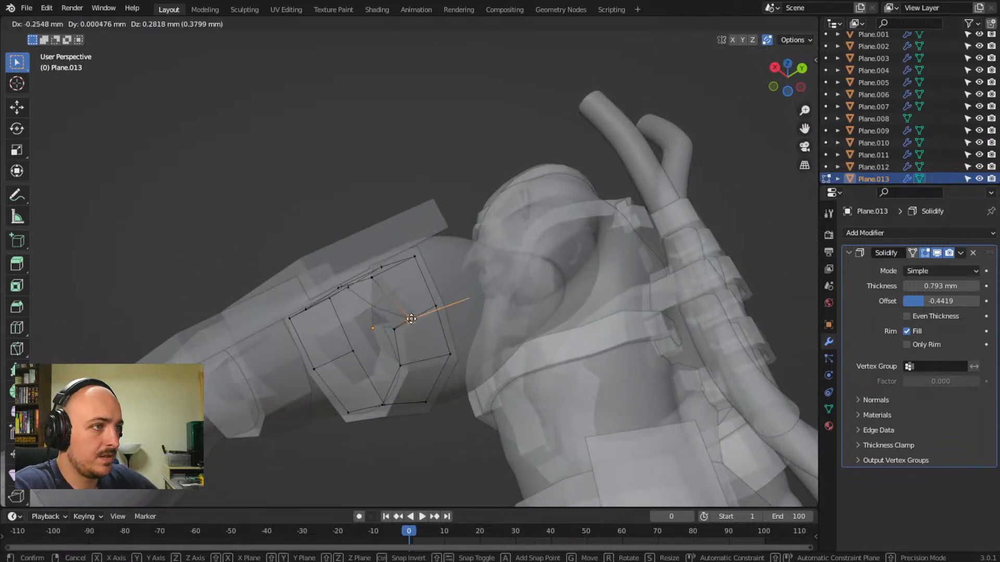
left_click(392, 309)
mouse_move(434, 347)
middle_mouse_down()
mouse_move(384, 346)
mouse_move(424, 349)
middle_mouse_up()
- Merge the two neighbouring strap vertices at their center and reposition the merged vertex on the forearm
scroll(383, 354, "up", 4)
scroll(418, 349, "down", 2)
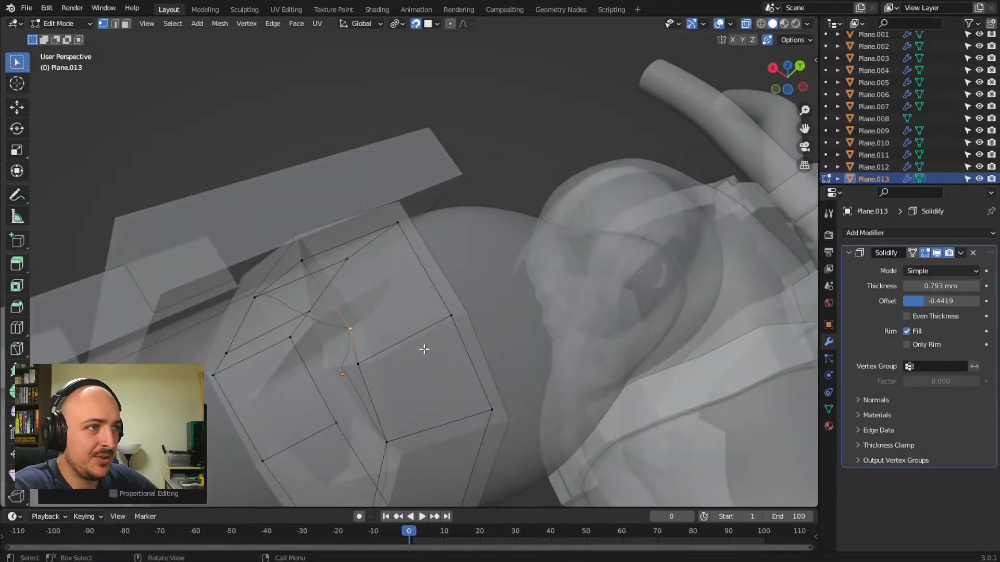
left_click(364, 364, "shift")
right_click(364, 365)
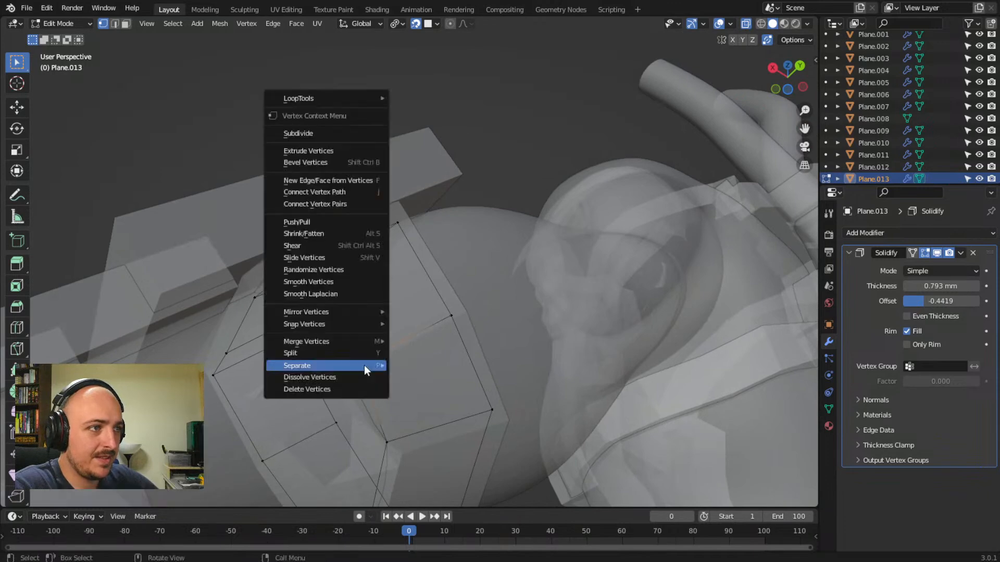
mouse_move(367, 342)
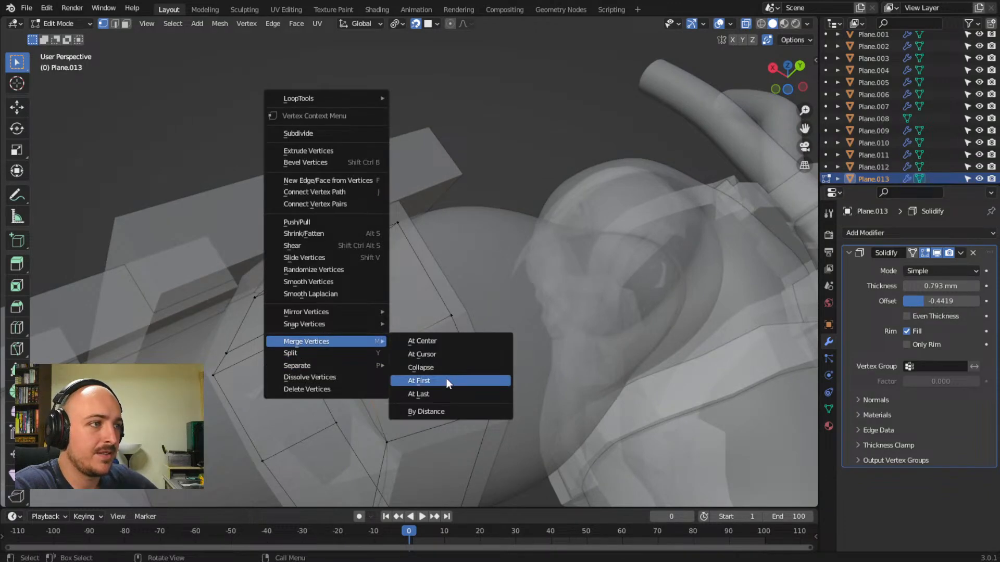
left_click(458, 343)
key("g")
left_click(366, 359)
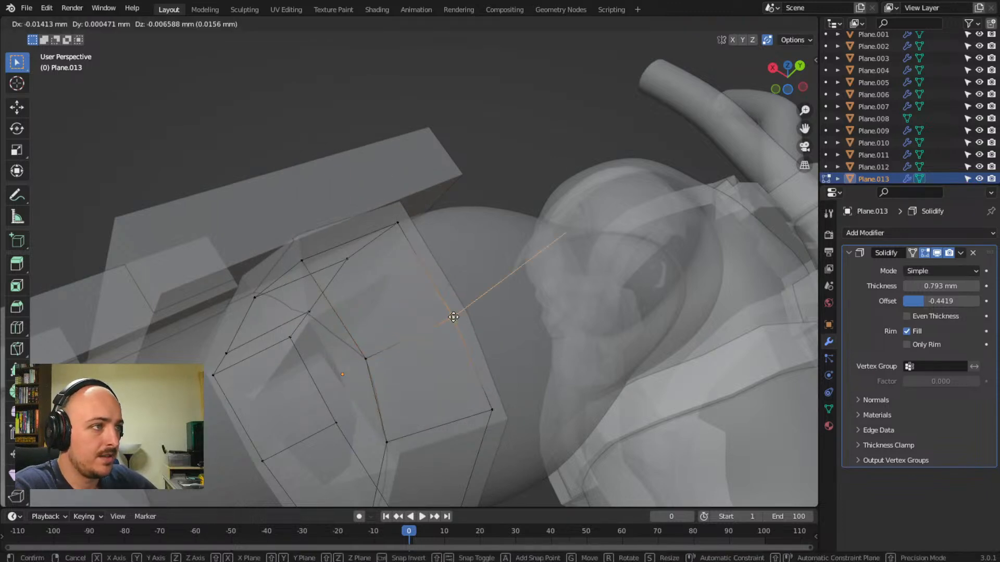
- Switch to editing the smaller wrist strap and merge its two neighbouring edge vertices at their center
middle_click_drag(452, 317, 433, 116)
scroll(433, 116, "down", 5)
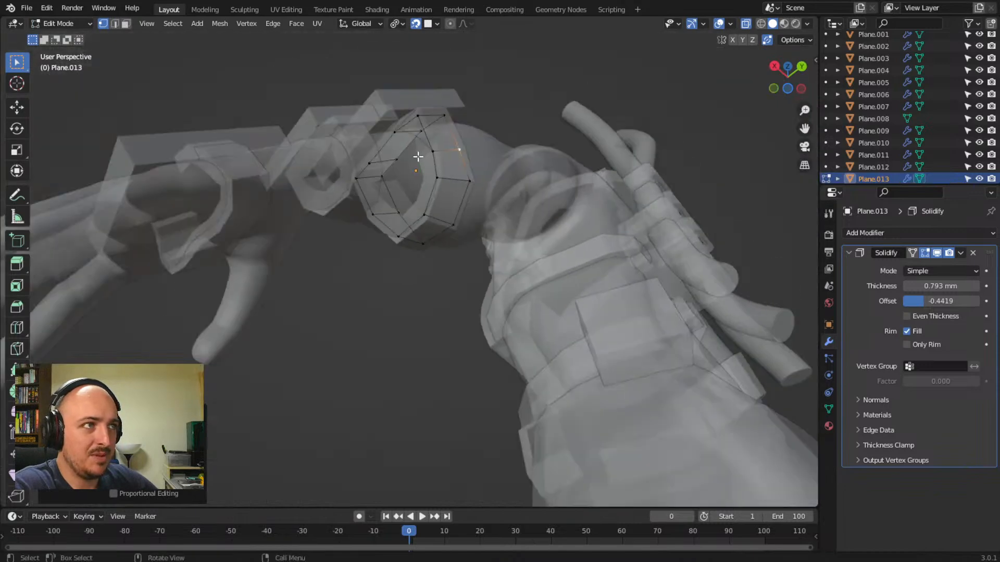
key("Tab")
left_click(341, 206)
left_click(344, 210)
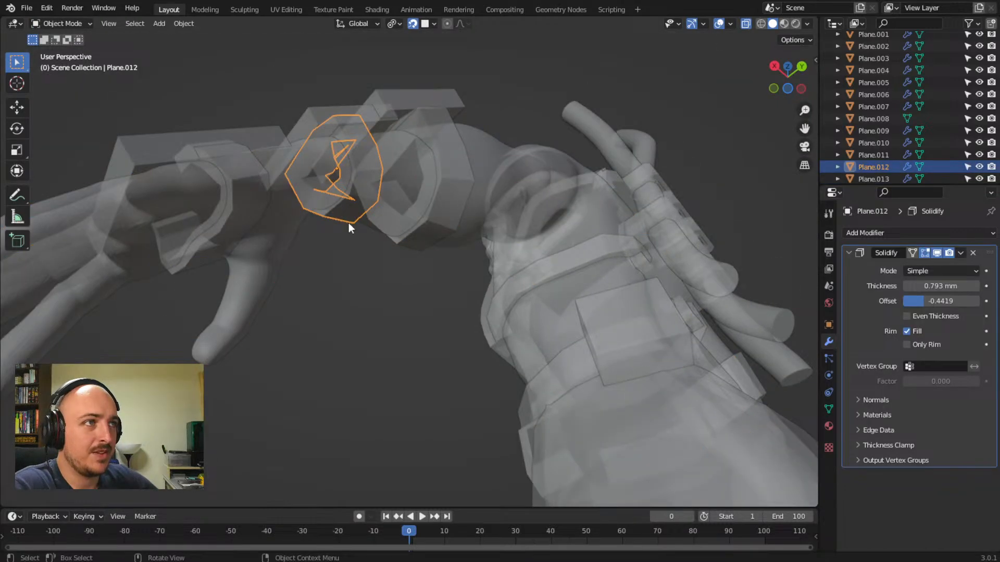
key("Tab")
scroll(361, 281, "up", 5)
scroll(367, 298, "up", 3)
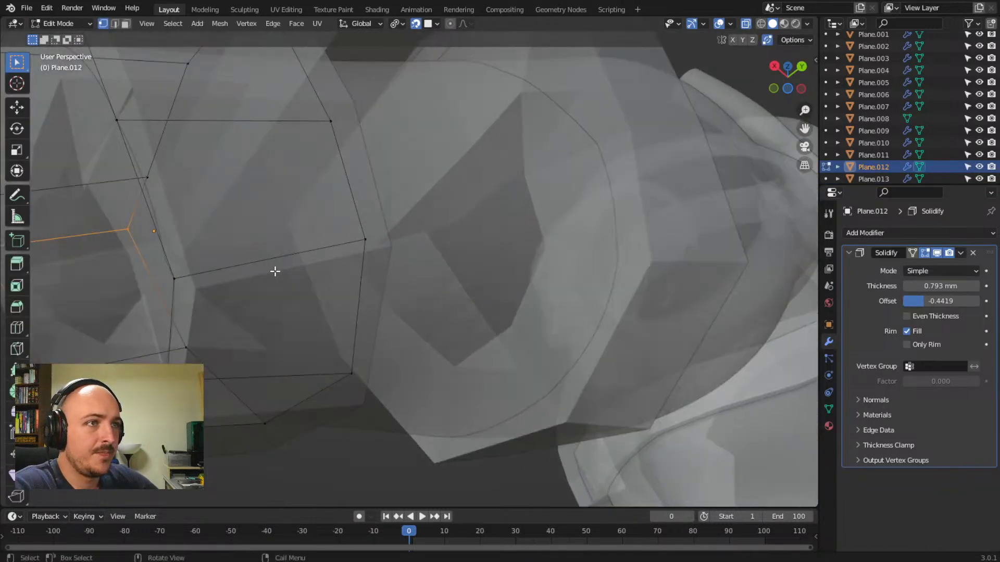
left_click(132, 125)
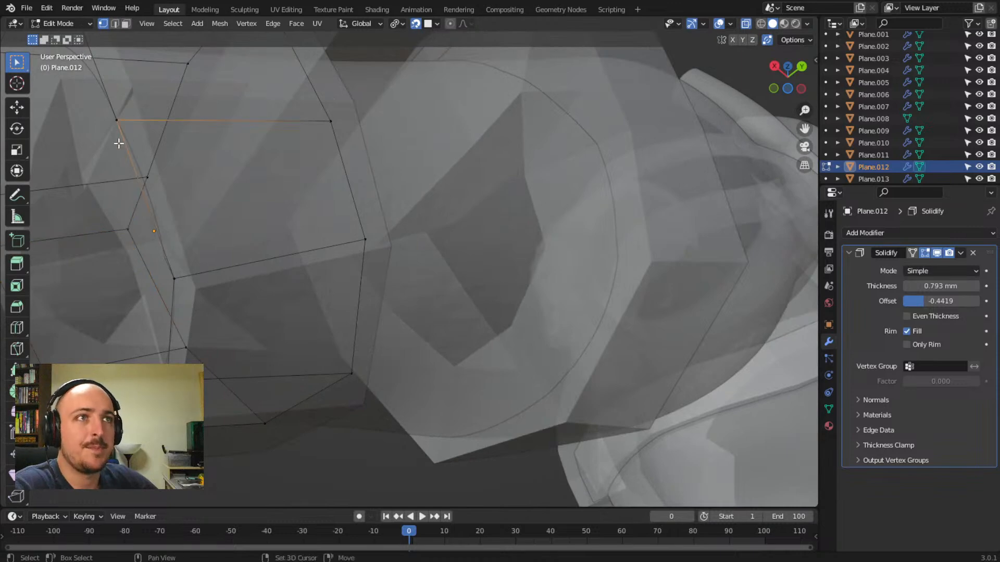
middle_click_drag(120, 143, 206, 218, "shift")
right_click(364, 318)
mouse_move(364, 318)
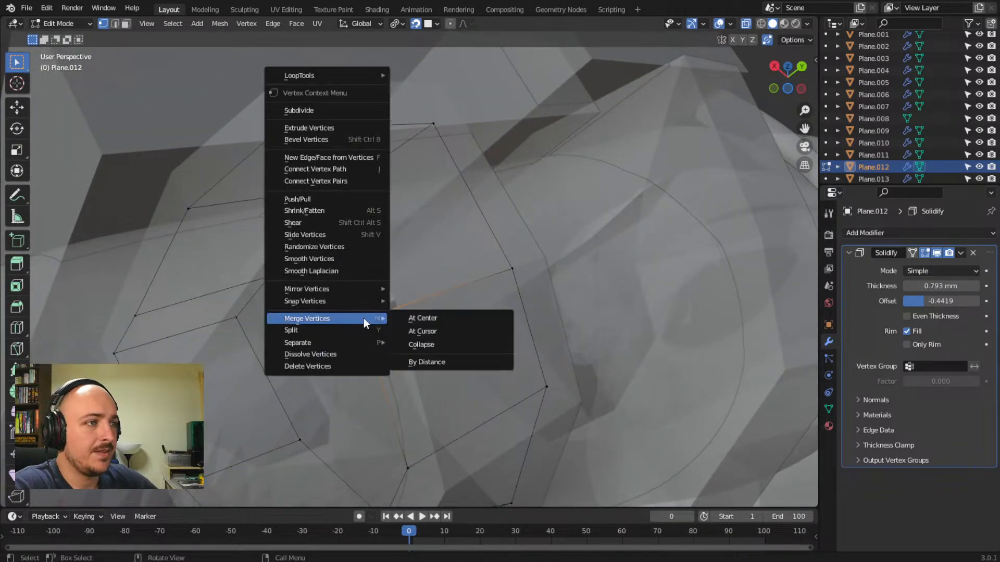
left_click(417, 320)
scroll(395, 342, "down", 5)
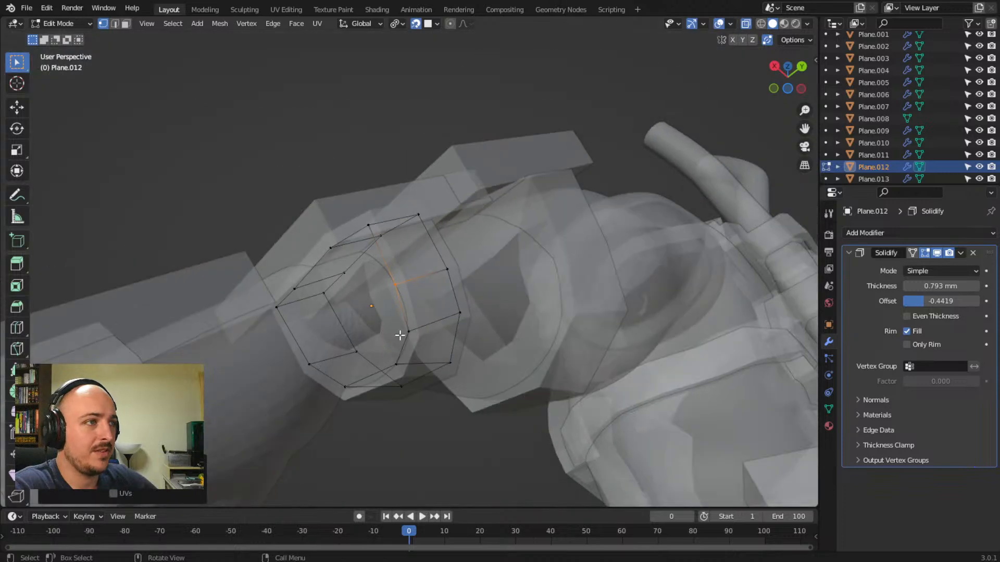
left_click(474, 449)
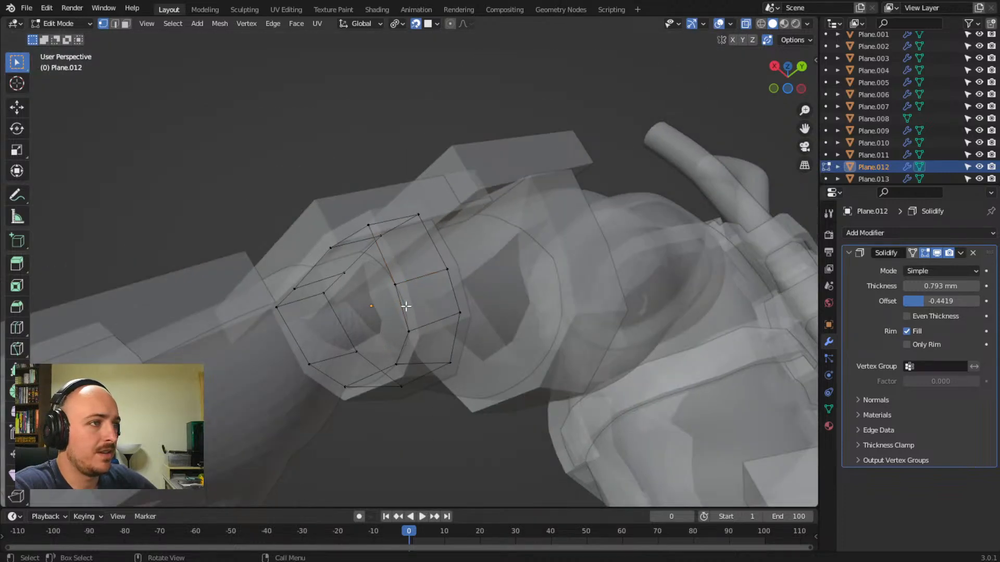
middle_click_drag(416, 342, 351, 332)
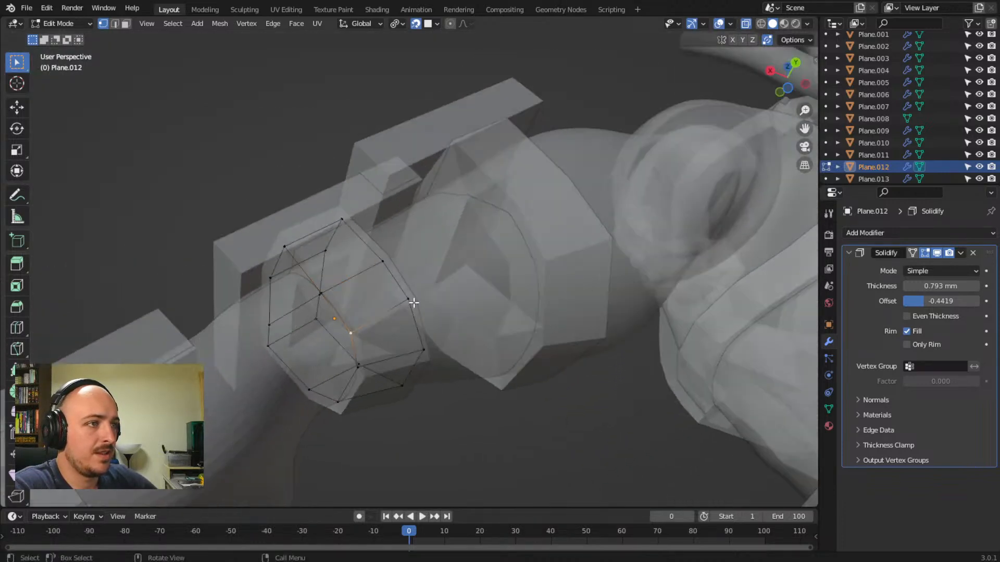
scroll(392, 346, "up", 5)
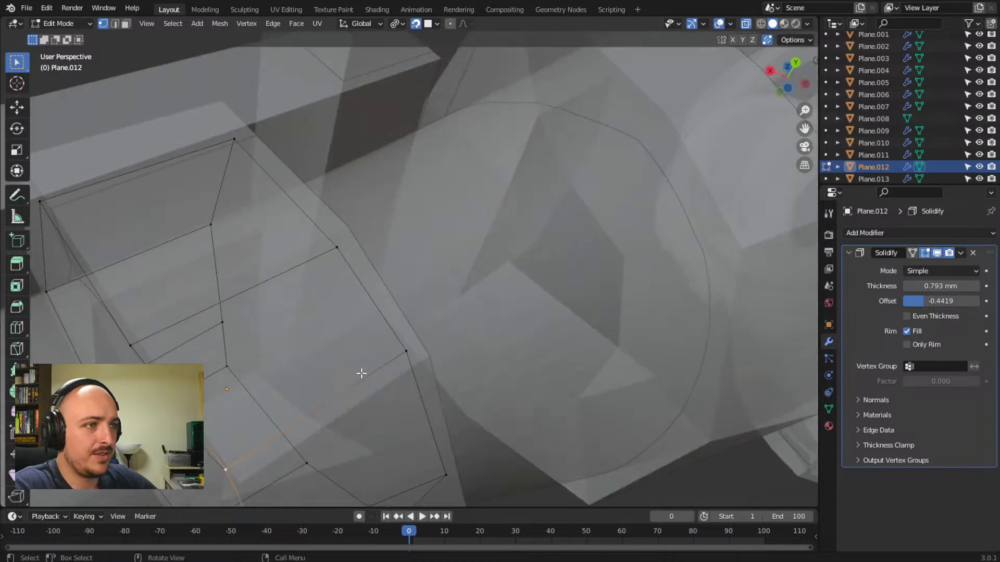
key("g")
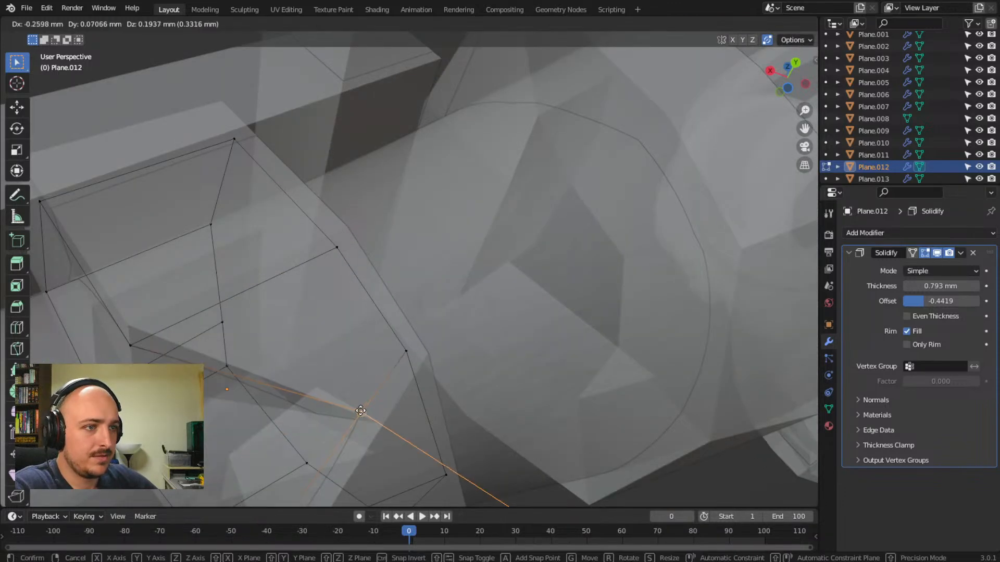
right_click(224, 452)
left_click(395, 359)
key("g")
right_click(399, 358)
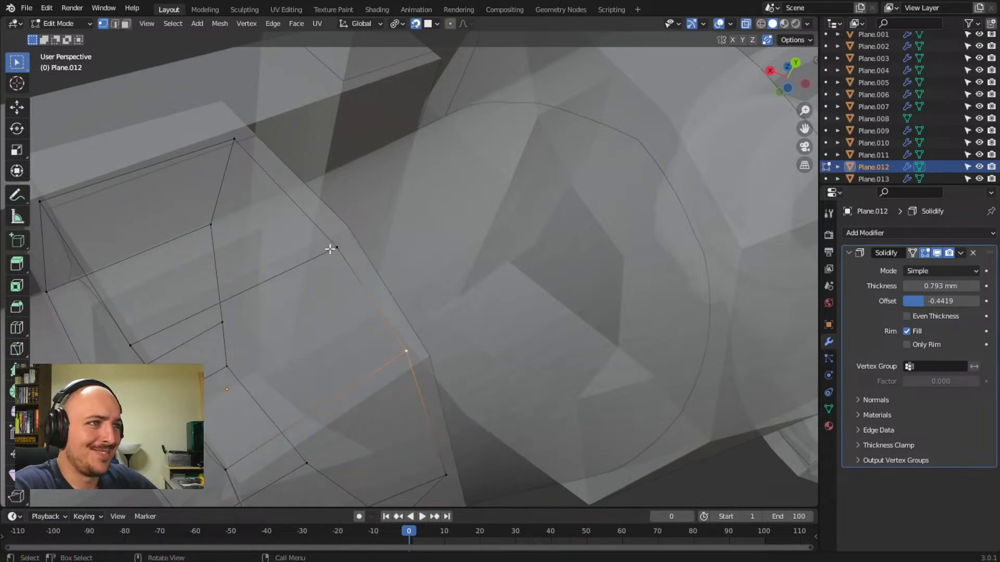
scroll(318, 242, "down", 4)
left_click(377, 260)
key("g")
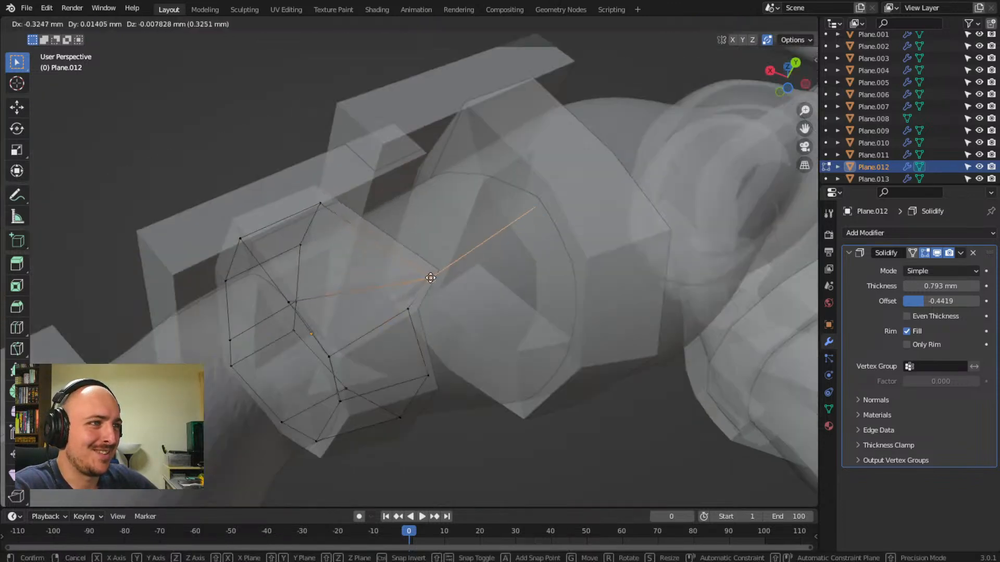
right_click(379, 262)
- Switch to editing the larger forearm strap and shift one front vertex on each edge to even out their spacing
scroll(338, 239, "down", 4)
middle_click_drag(409, 309, 458, 347)
scroll(451, 323, "up", 4)
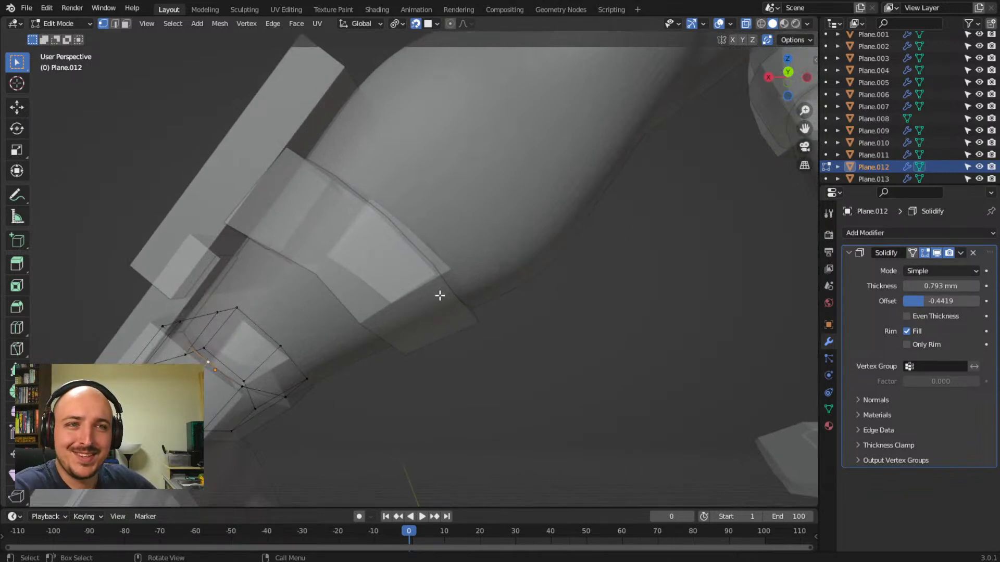
scroll(456, 276, "down", 5)
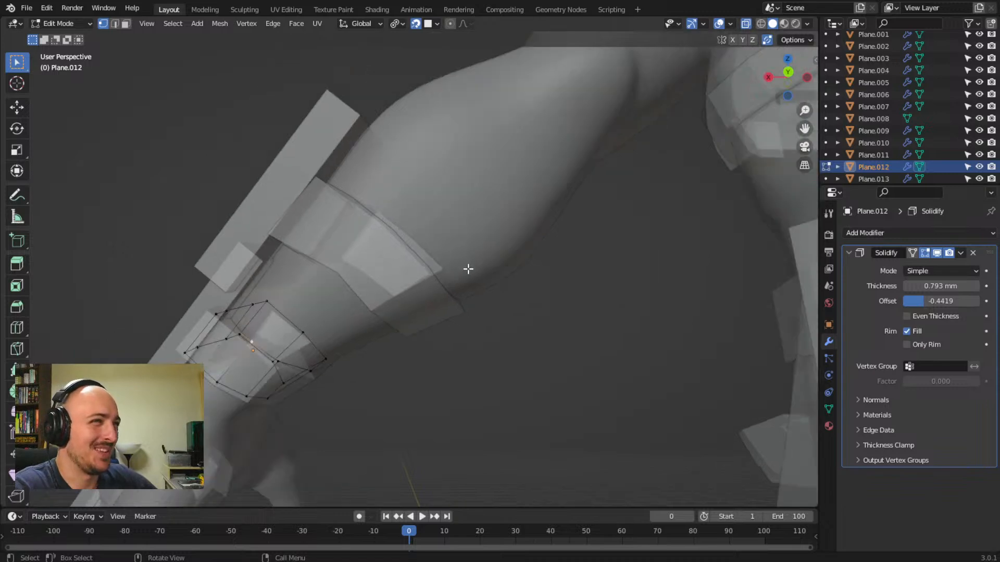
key("Tab")
key("Tab")
key("Tab")
left_click(473, 309)
key("Tab")
middle_click_drag(556, 261, 351, 257)
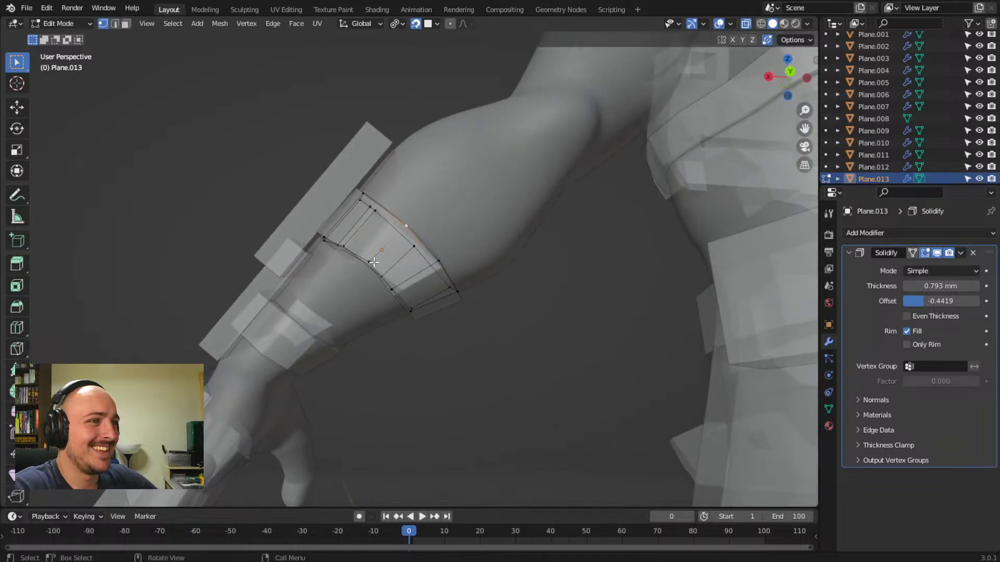
key("g")
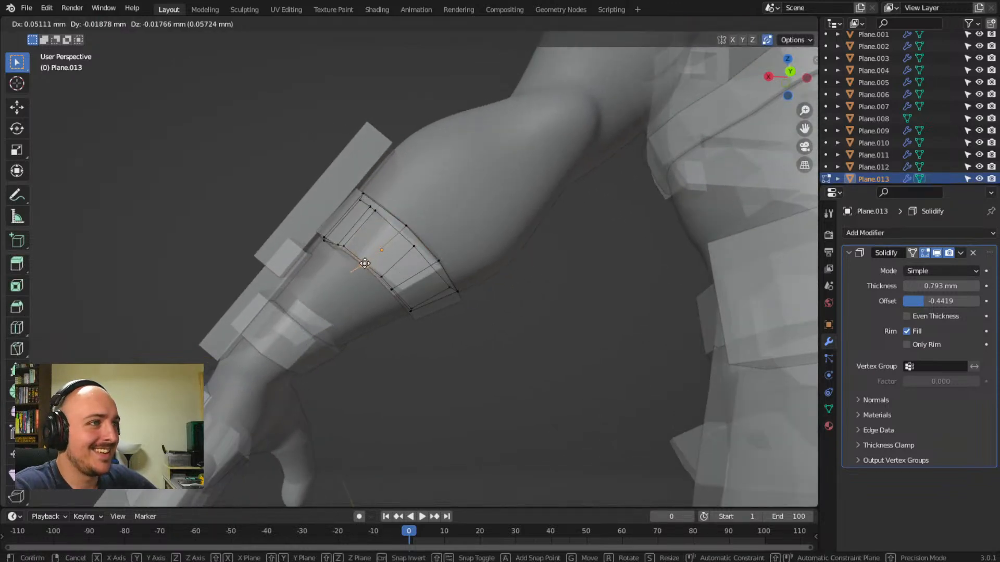
left_click(366, 263)
left_click(405, 227)
key("g")
key("g")
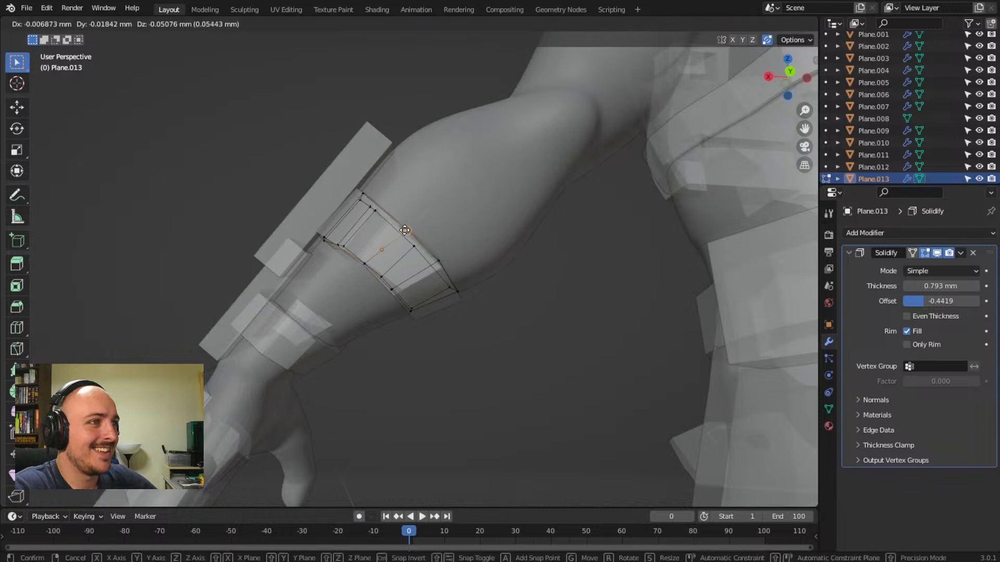
- Reposition two vertices on the wrist-side edge of the forearm strap along the arm surface
middle_click_drag(405, 282, 359, 282)
left_click(345, 224)
key("g")
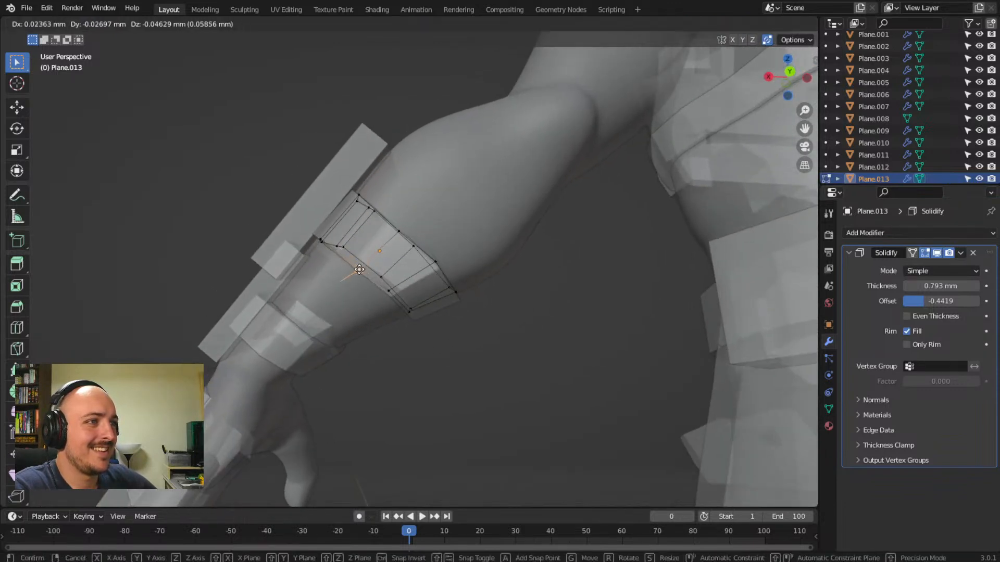
left_click(359, 269)
left_click(384, 289)
key("g")
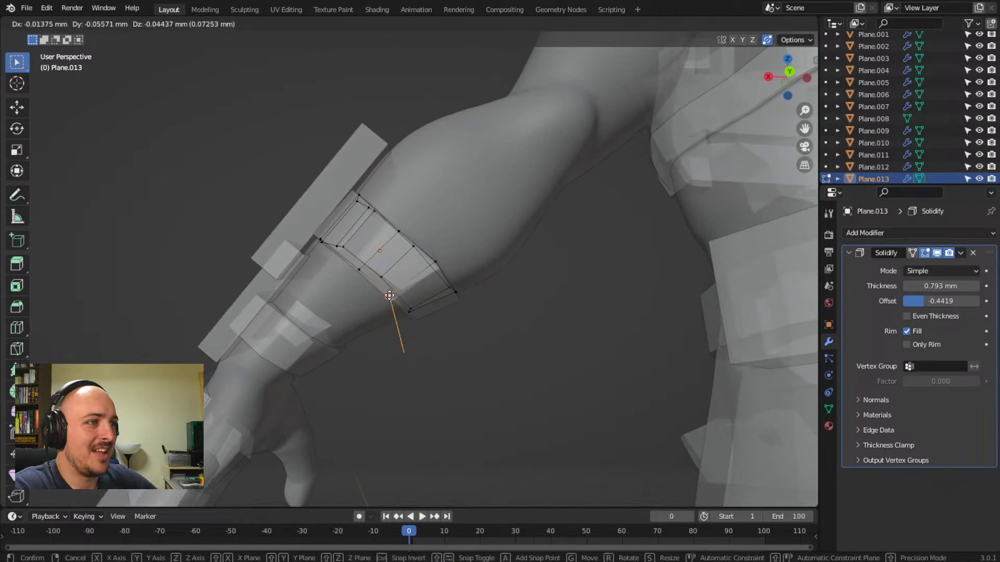
left_click(390, 296)
- Snap the next three unevenly spaced vertices around the forearm strap onto the arm surface
middle_click_drag(446, 267, 408, 264)
left_click(369, 246)
key("g")
left_click(366, 253)
middle_click_drag(379, 297, 341, 289)
left_click(364, 258)
key("g")
left_click(354, 257)
left_click(344, 269)
key("g")
left_click(345, 268)
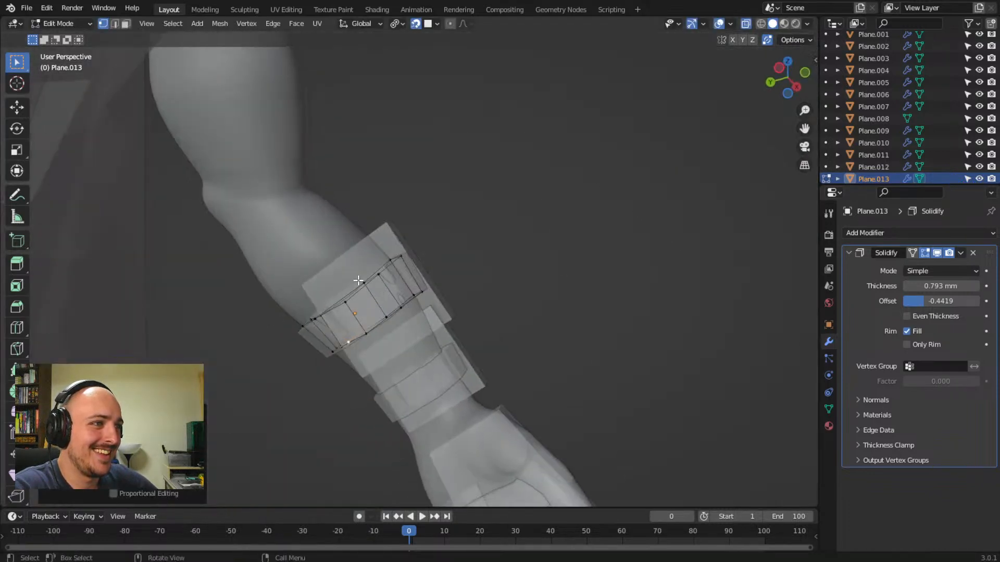
- Reposition the remaining vertices on the other side of the forearm strap, snapping them to the arm beside the plate
left_click(359, 281)
key("g")
left_click(357, 284)
middle_click_drag(392, 322, 370, 326)
key("g")
left_click(380, 312)
key("g")
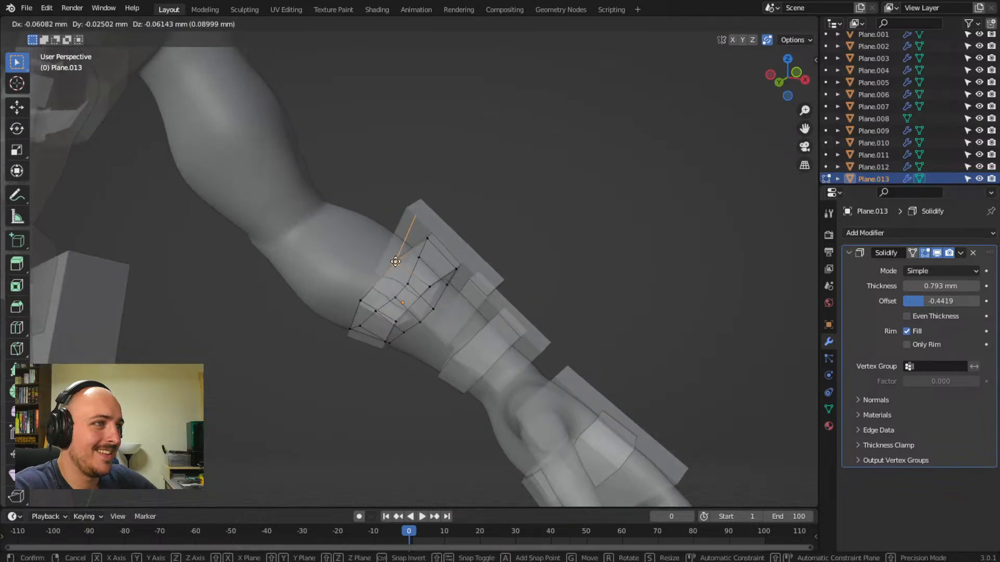
left_click(401, 281)
key("g")
left_click(461, 287)
- Turn off X-ray and add a loop cut across the strap face where the forearm pokes through
middle_click_drag(460, 287, 651, 62)
left_click(745, 24)
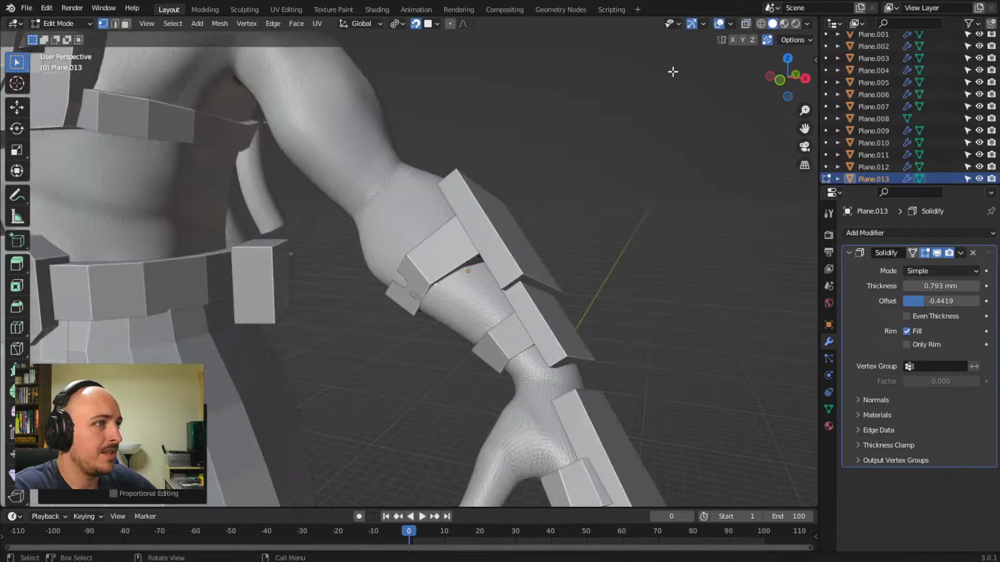
middle_click_drag(531, 181, 389, 314)
key("r")
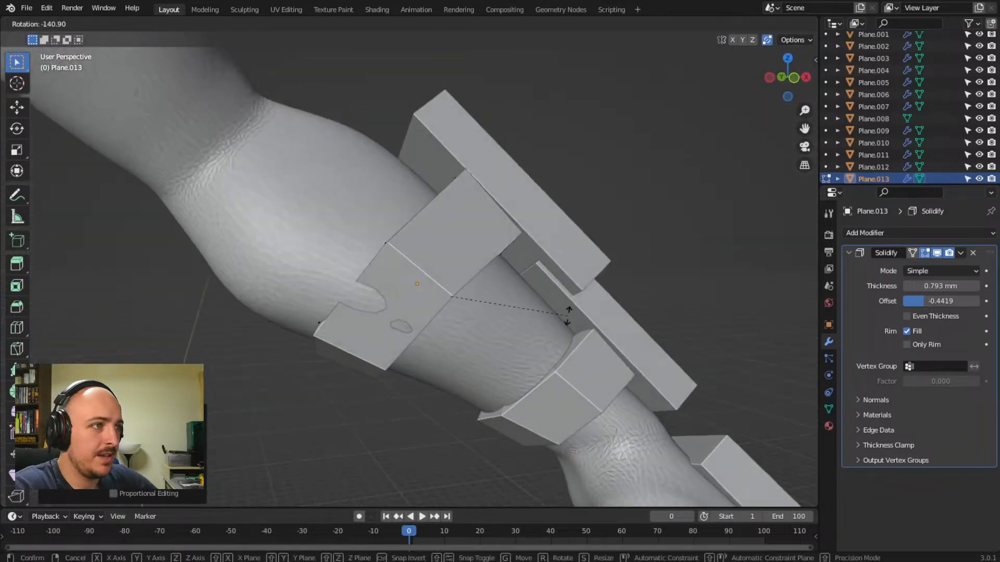
left_click(575, 315)
key("ctrl+r")
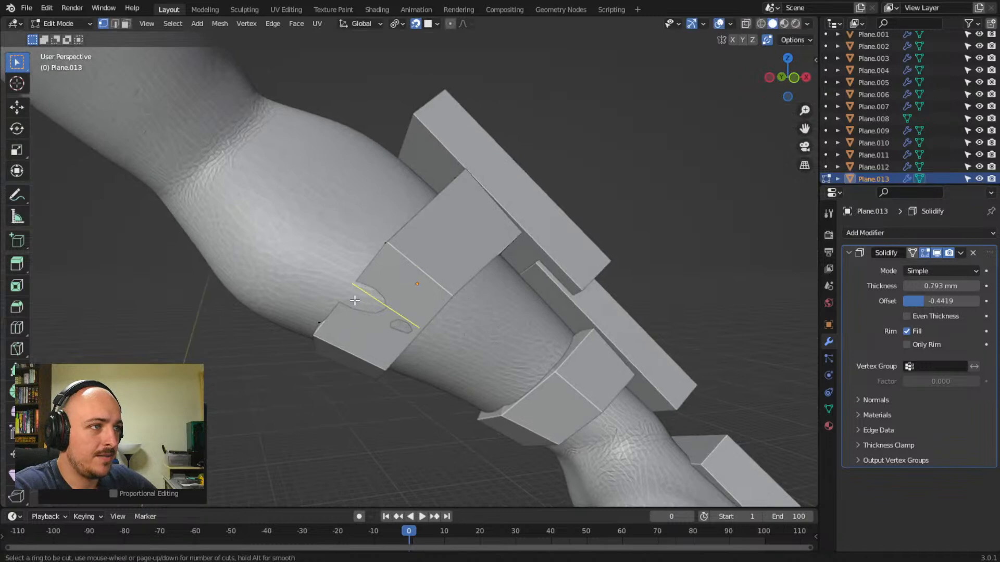
left_click(355, 301)
left_click(355, 300)
- Turn X-ray back on and edge-slide the new loop to the middle of its strap face
middle_click_drag(405, 353, 472, 344)
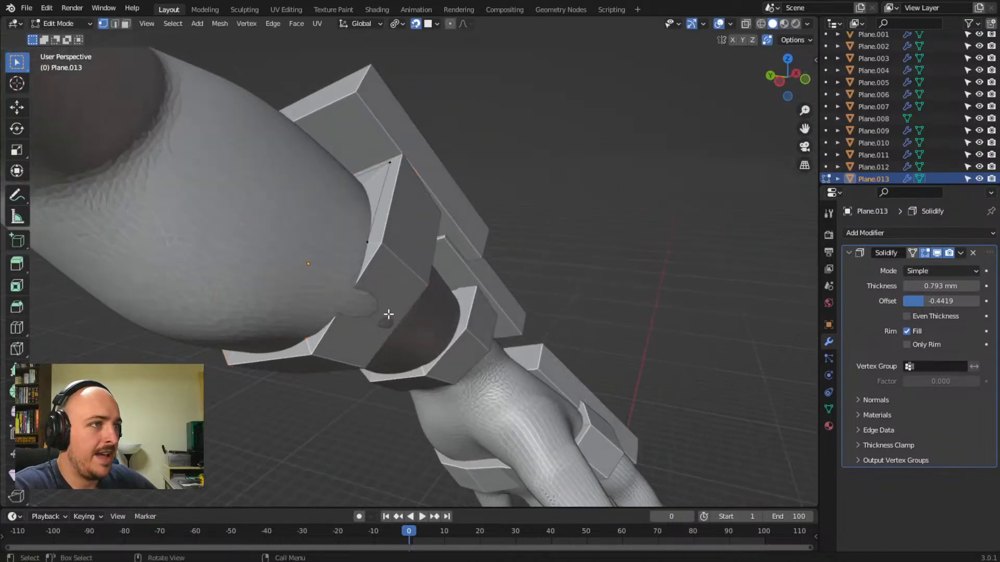
key("Tab")
key("Tab")
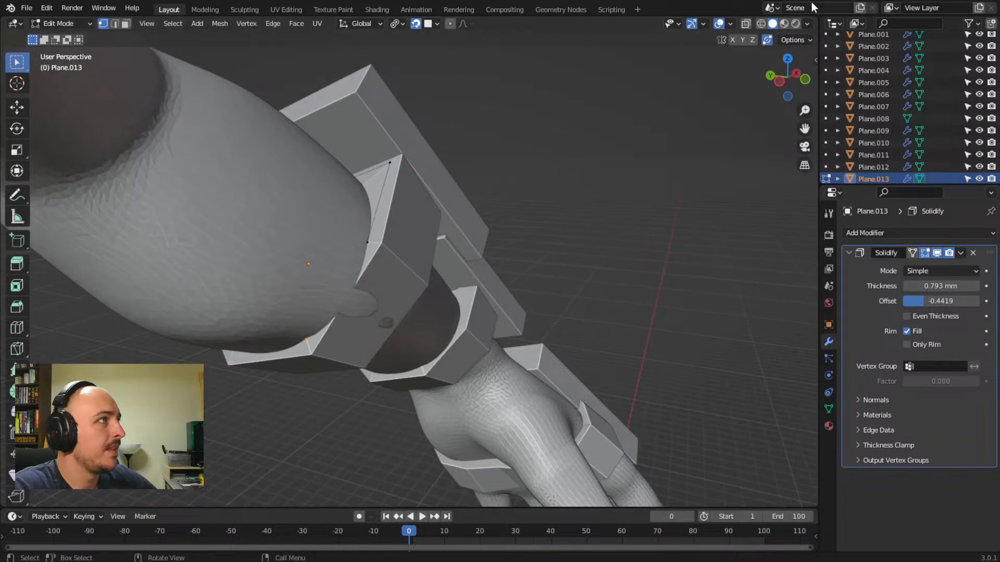
left_click(747, 25)
middle_click_drag(493, 245, 390, 323)
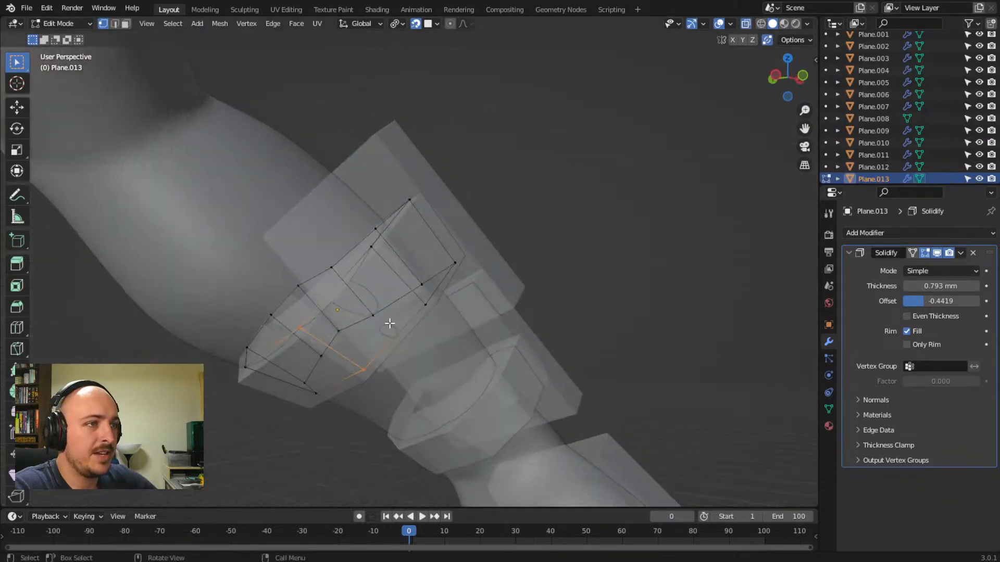
key("g")
key("g")
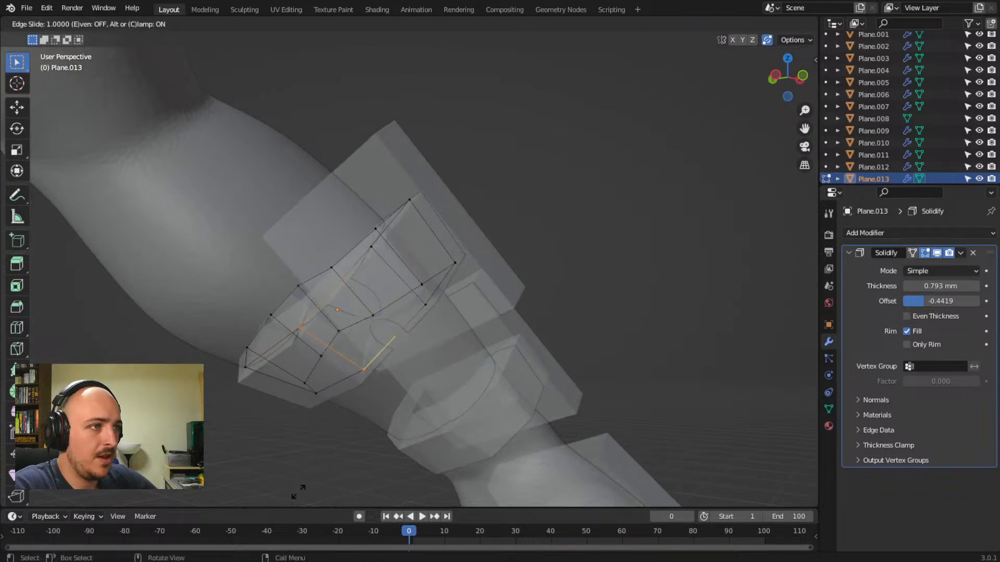
left_click(572, 242)
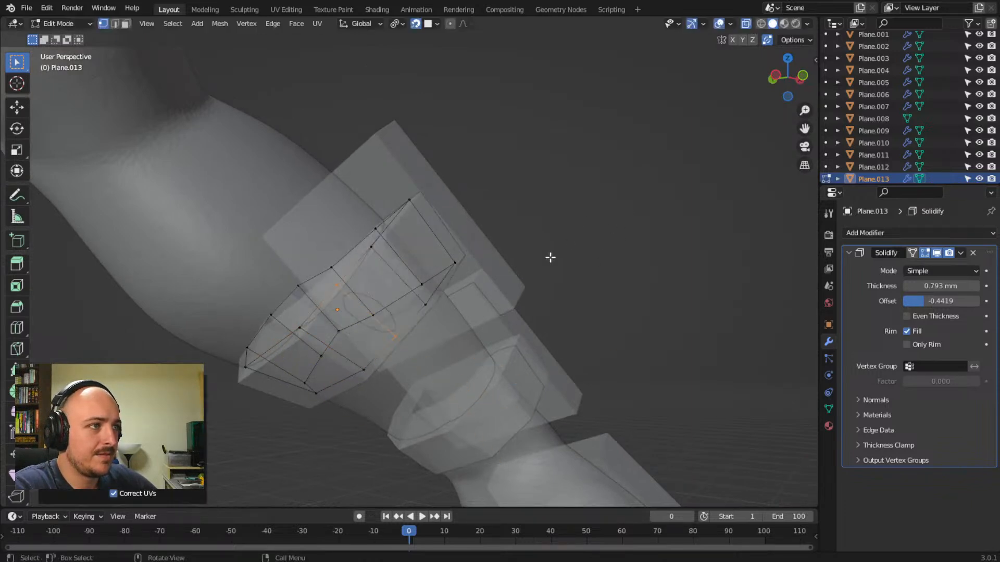
- Snap the new loop's elbow-side vertex onto the forearm surface and adjust its position along the strap edge
middle_click_drag(391, 342, 351, 317)
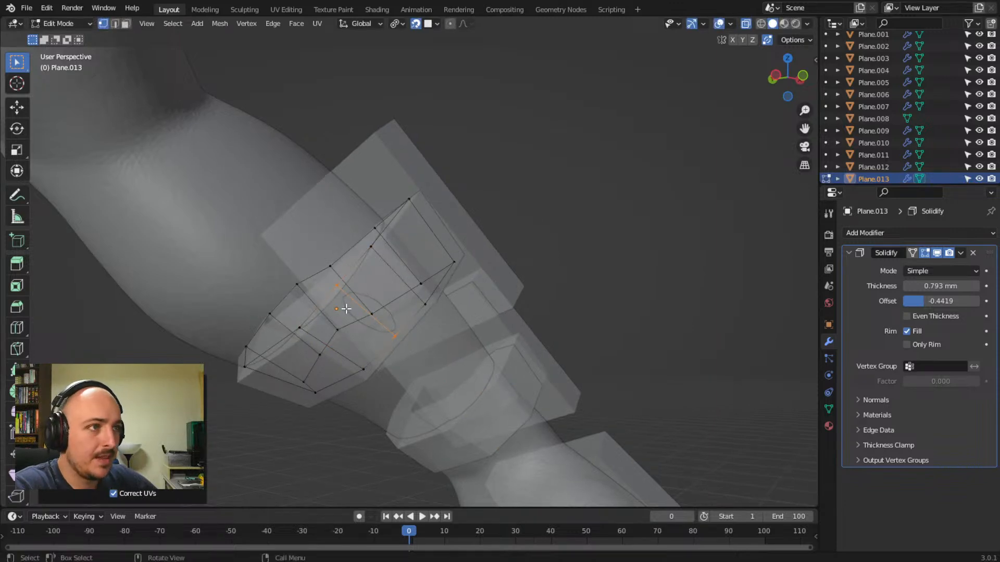
key("g")
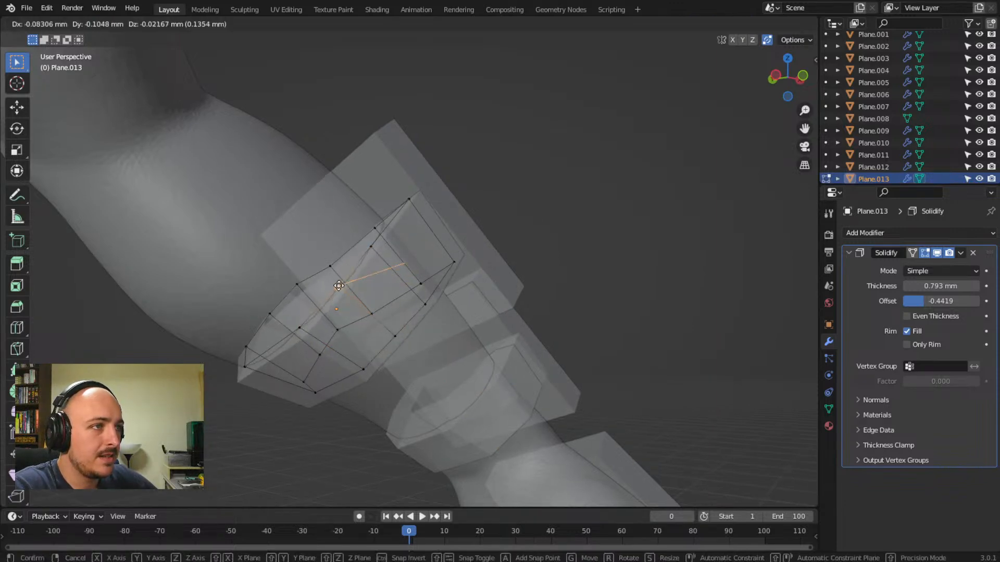
left_click(345, 286)
middle_click_drag(476, 389, 428, 380)
key("g")
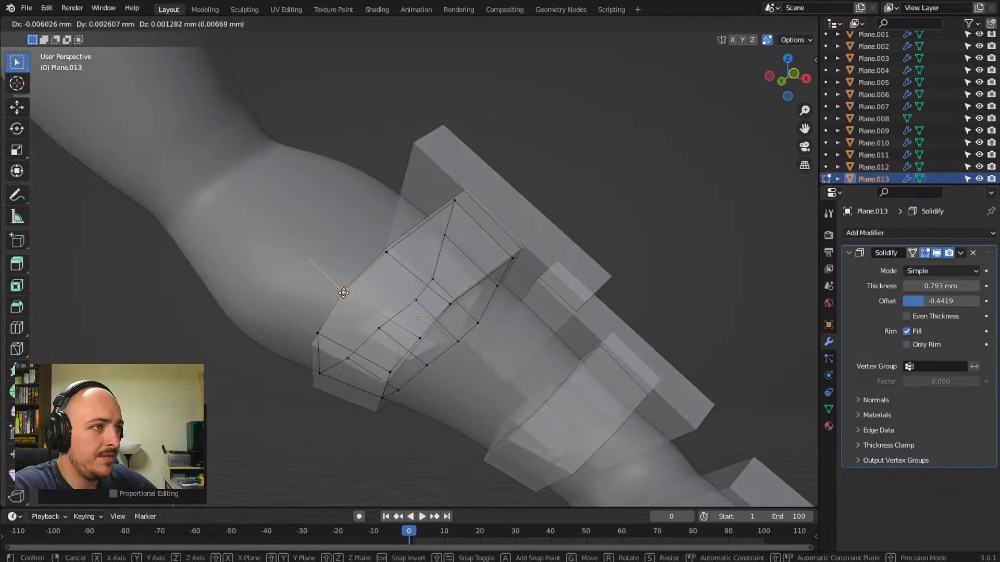
- Reposition two edge vertices of the upper forearm band so that it fits around the arm
left_click(349, 296)
key("g")
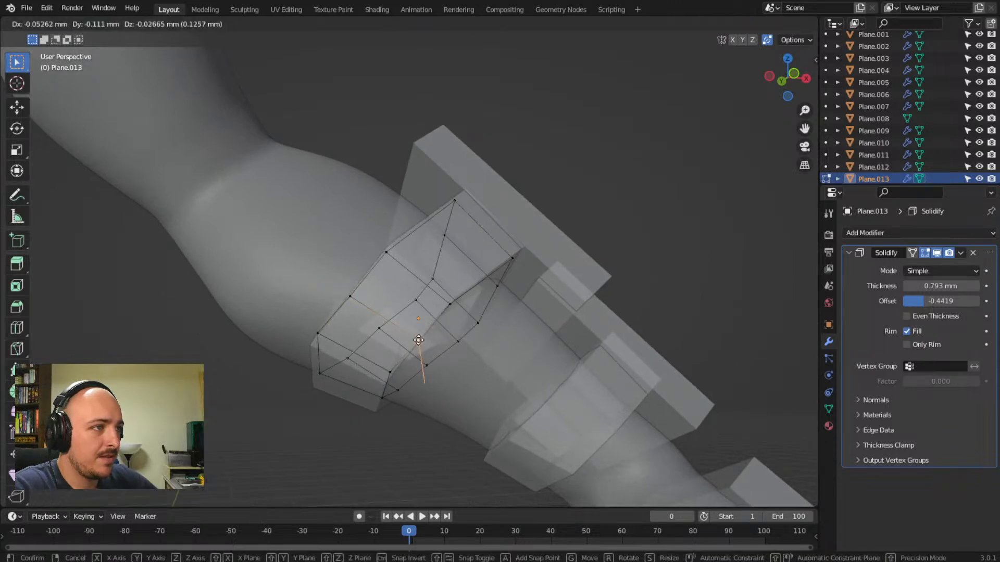
left_click(417, 336)
- Add a centred loop cut across the wide front face of the upper forearm band
middle_click_drag(337, 402, 432, 224)
key("ctrl+r")
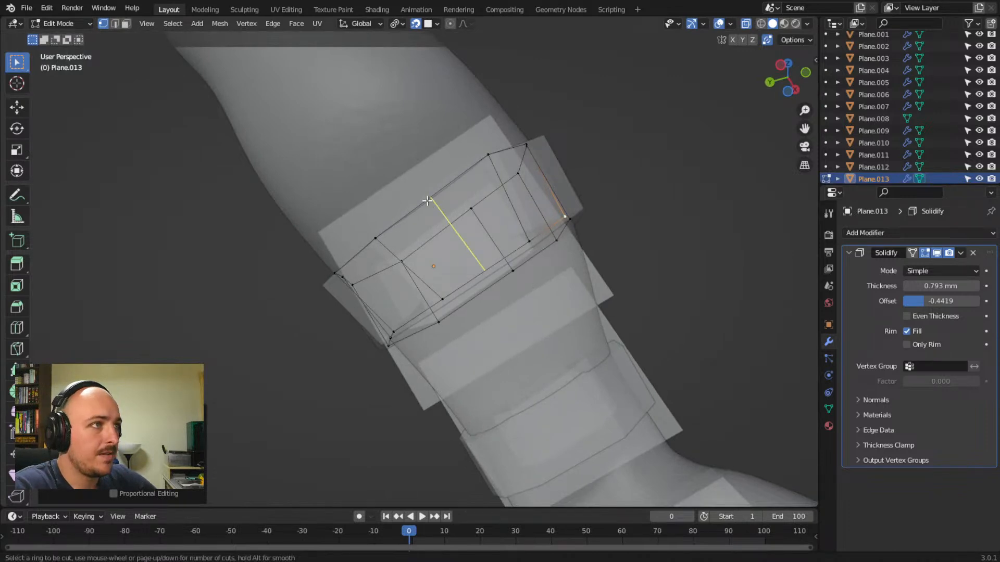
left_click(427, 201)
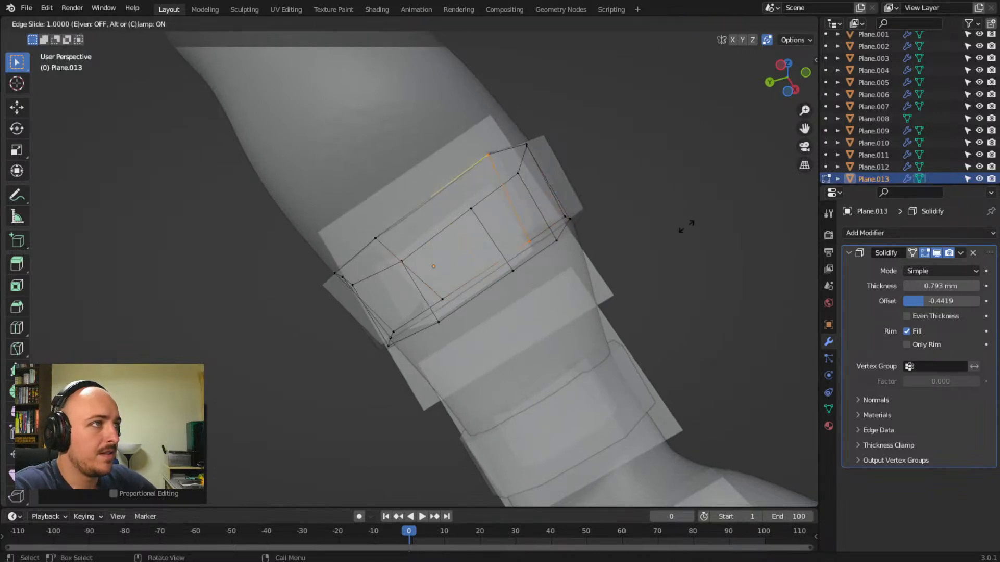
right_click(689, 236)
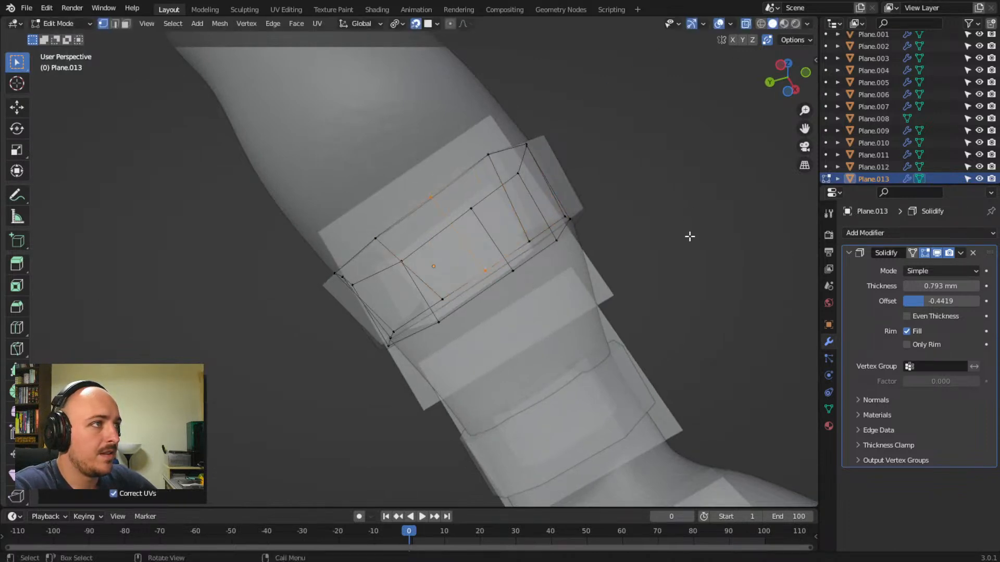
- Pull the upper and lower vertices of the new edge loop slightly outward to round the forearm band
left_click(434, 198)
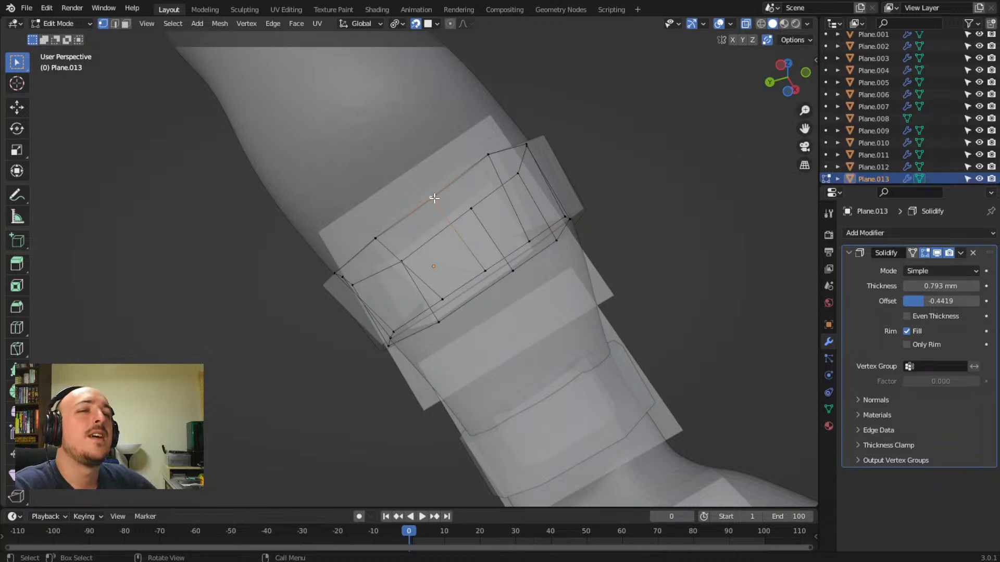
key("g")
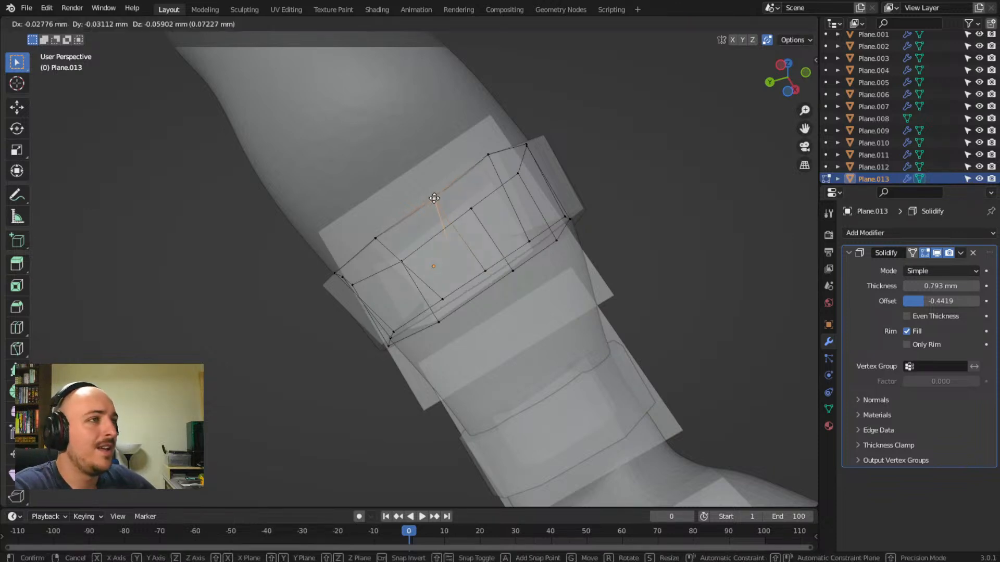
left_click(434, 191)
left_click(485, 270)
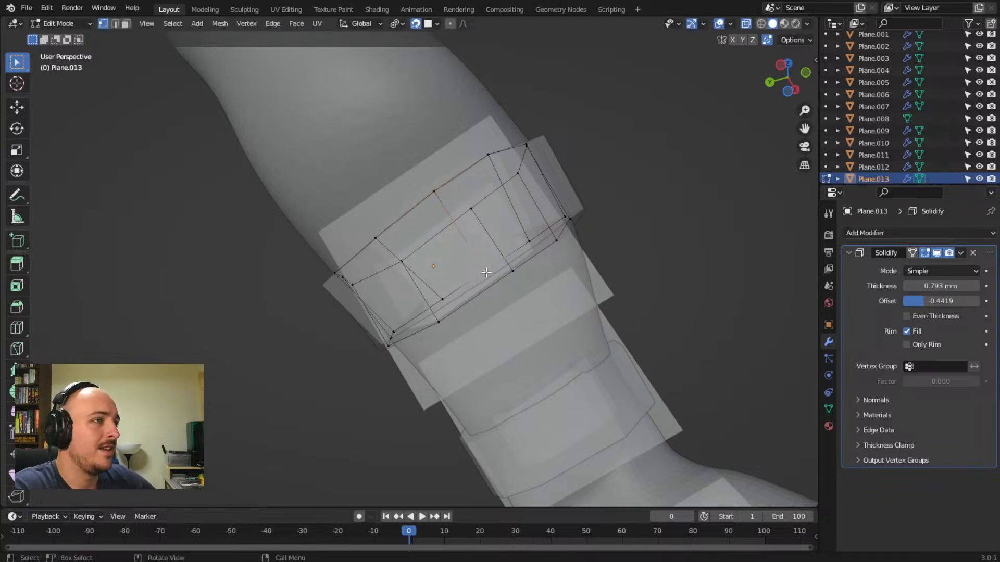
key("g")
left_click(486, 269)
- Shift the new loop's lower and upper vertices sideways to even out the band's segments around the forearm
middle_click_drag(471, 313, 428, 316)
left_click(441, 309)
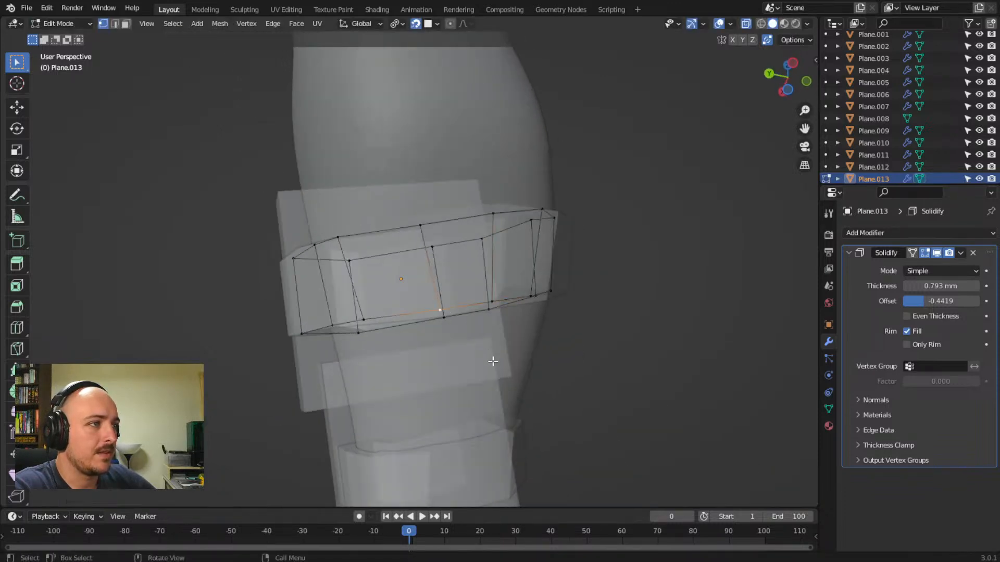
key("g")
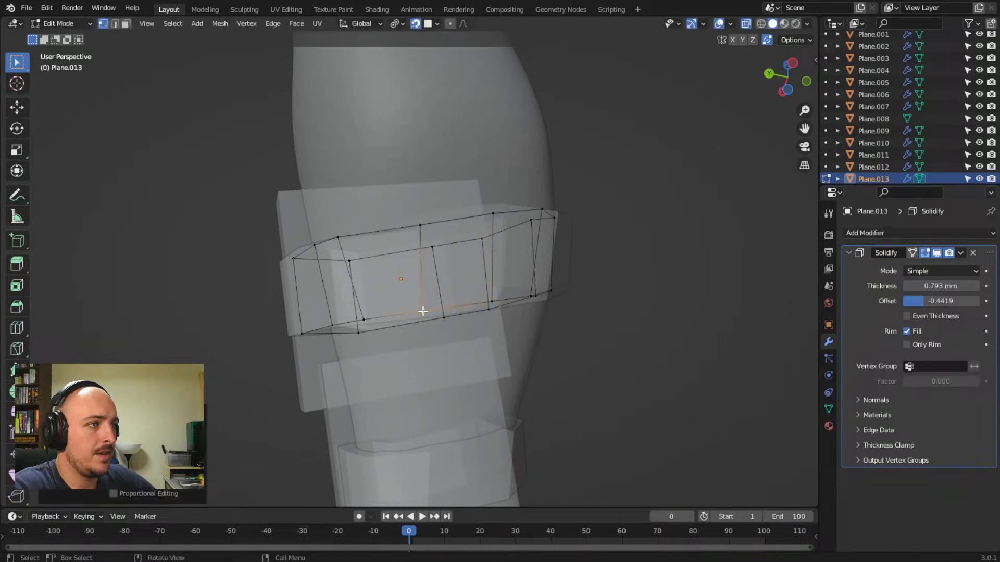
left_click(409, 224)
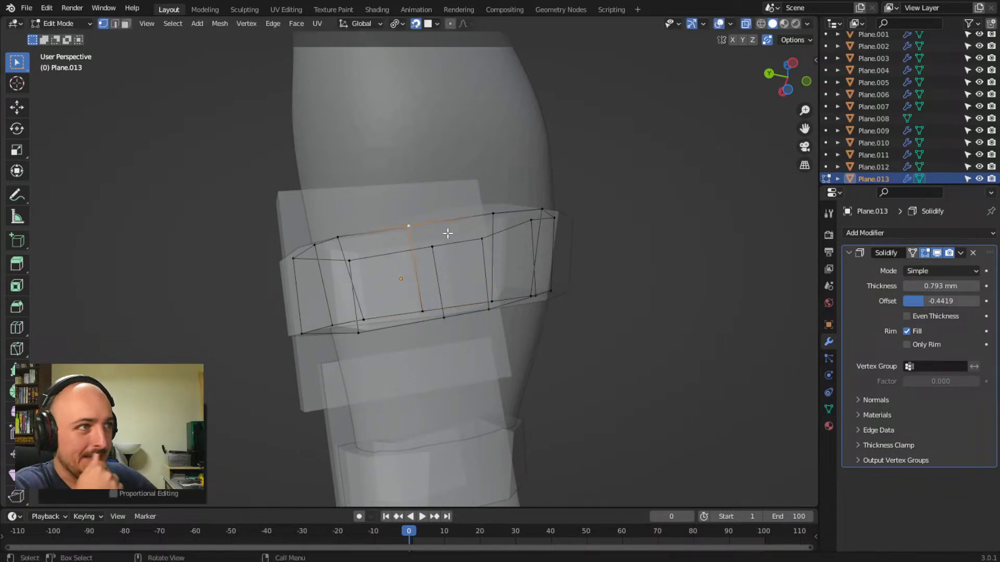
- Check the band's fit around the forearm from several sides and turn off X-ray display
middle_click_drag(382, 327, 519, 331)
middle_click_drag(580, 305, 526, 296)
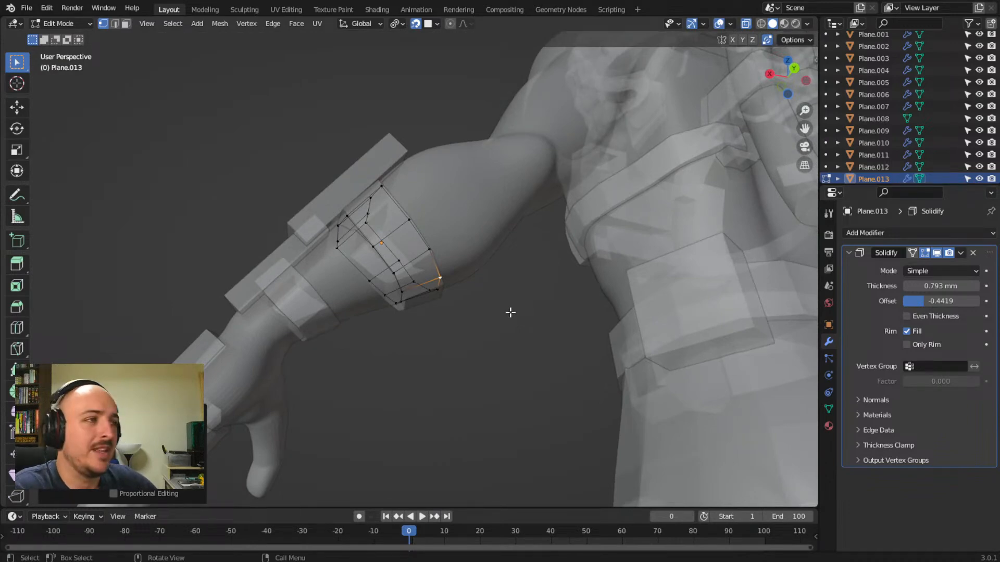
scroll(511, 312, "down", 5)
middle_click_drag(451, 319, 477, 360)
middle_click_drag(252, 201, 479, 216)
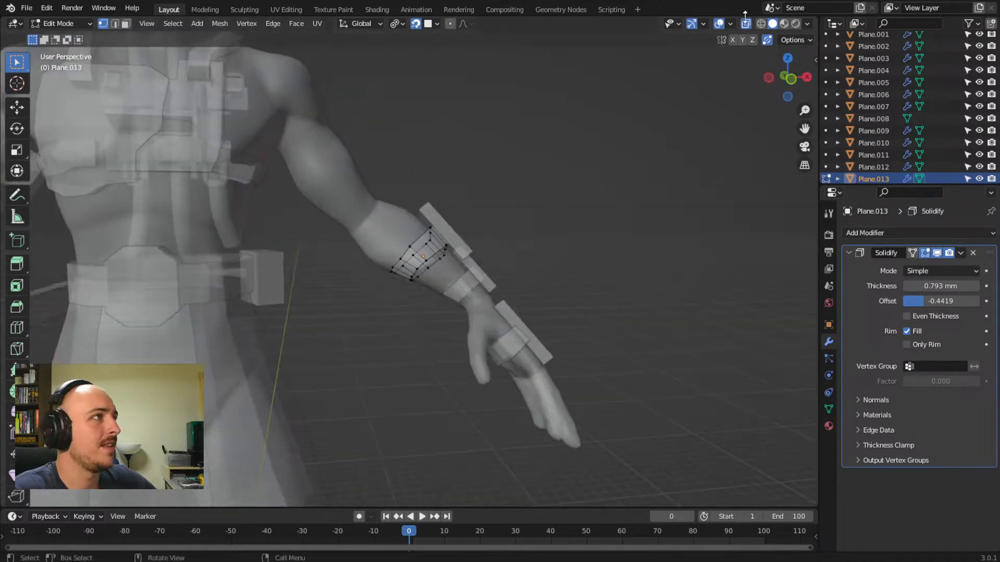
left_click(745, 23)
- Examine the forearm armour and the character's overall silhouette from the front, the side and behind
scroll(573, 208, "down", 5)
middle_click_drag(542, 207, 657, 222)
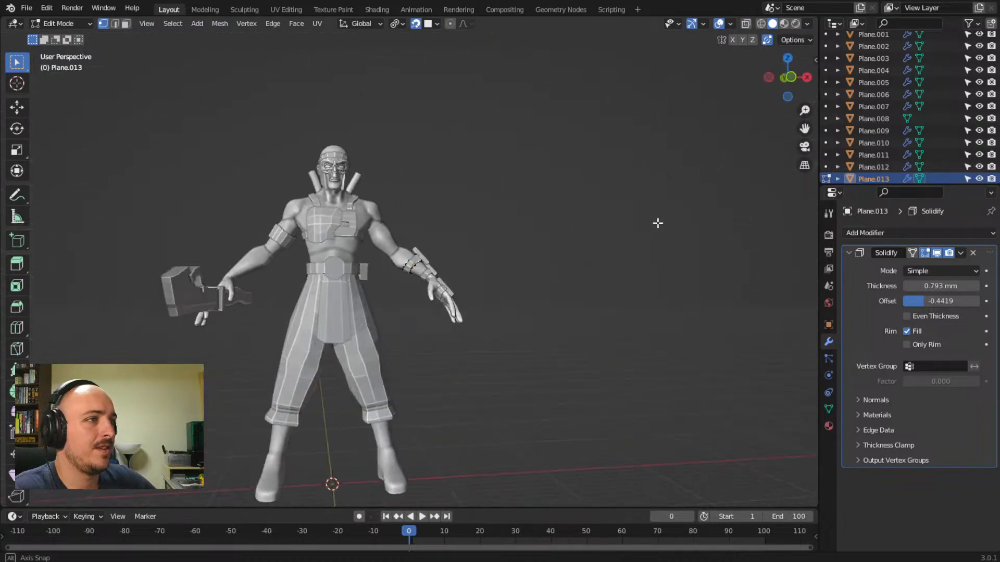
scroll(372, 326, "up", 5)
middle_click_drag(542, 241, 495, 240)
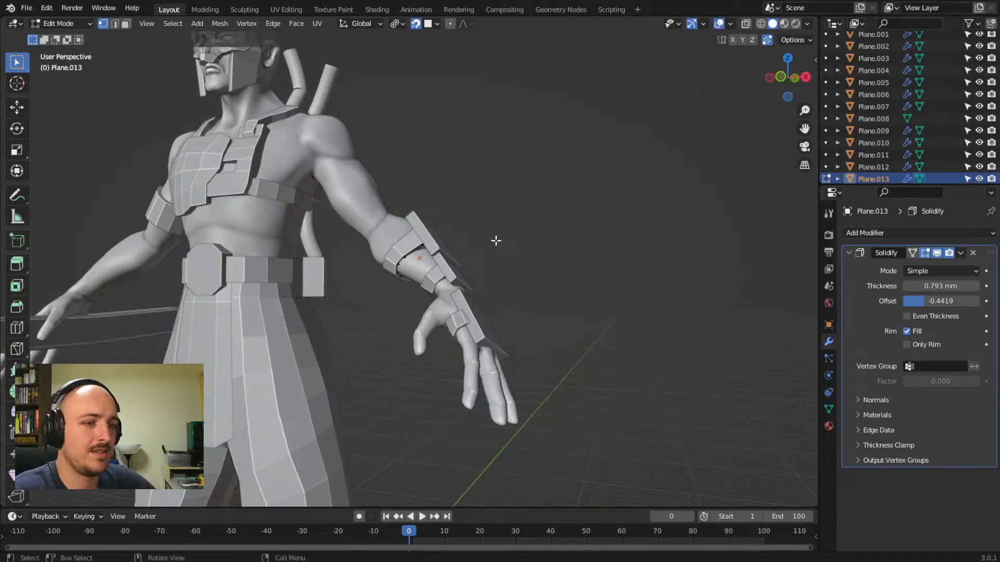
scroll(327, 343, "down", 2)
middle_click_drag(355, 322, 427, 315)
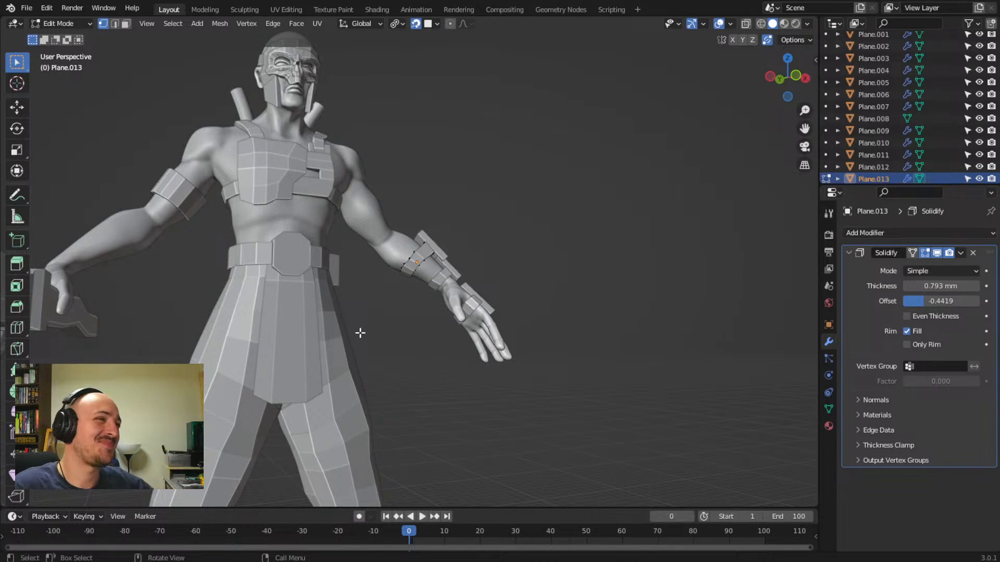
middle_click_drag(390, 299, 358, 341)
scroll(368, 310, "up", 5)
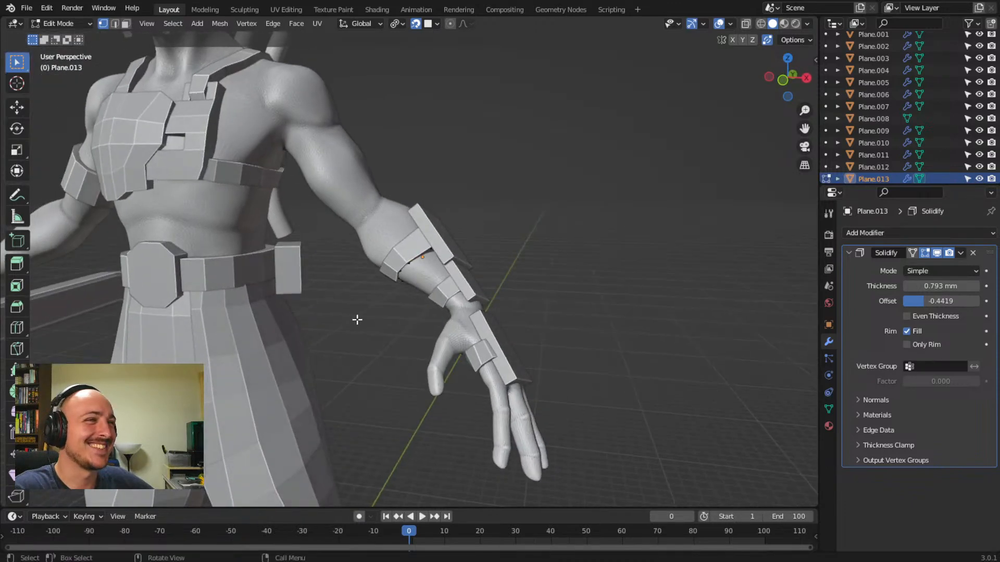
scroll(357, 319, "down", 6)
middle_click_drag(360, 303, 592, 252)
scroll(504, 343, "down", 5)
scroll(425, 302, "up", 3)
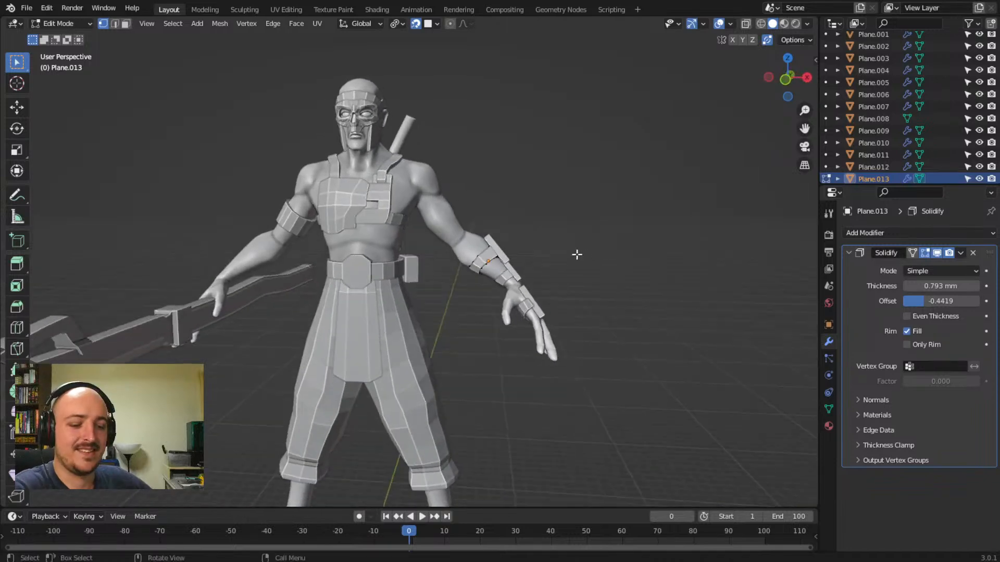
scroll(509, 336, "up", 3)
scroll(499, 360, "down", 5)
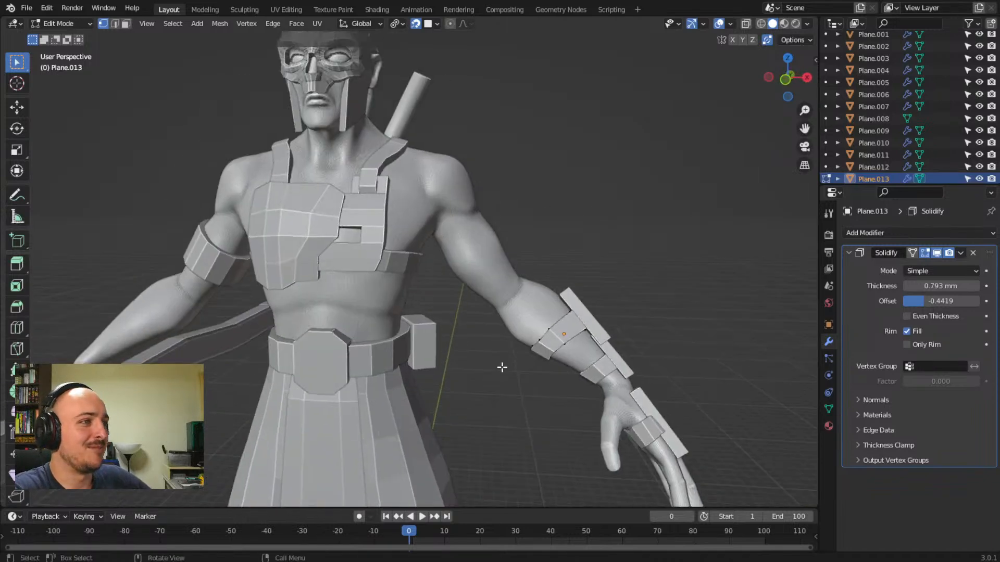
middle_click_drag(489, 370, 461, 362)
scroll(461, 361, "down", 3)
middle_click_drag(614, 304, 526, 343)
scroll(462, 315, "up", 5)
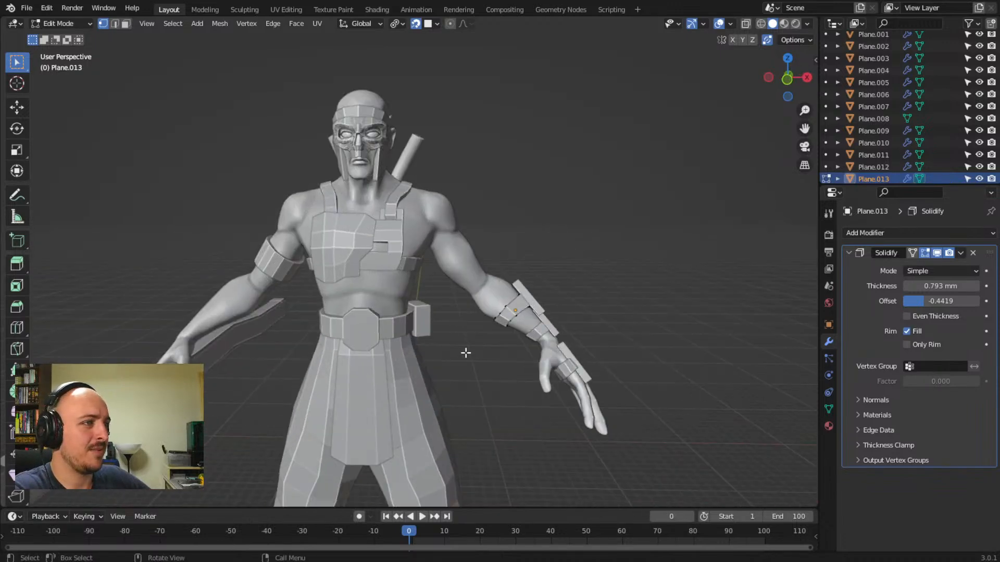
middle_click_drag(434, 358, 477, 330)
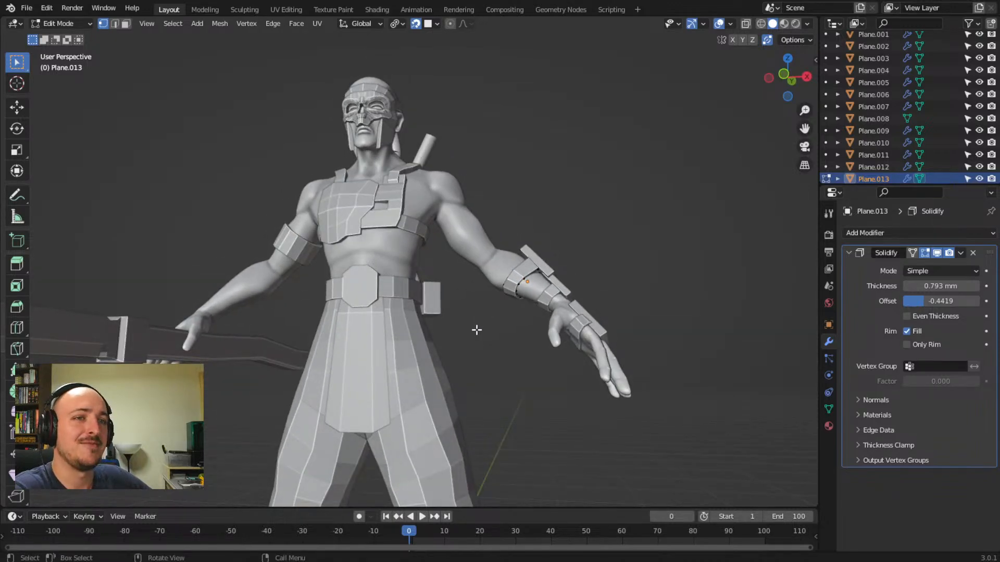
middle_click_drag(477, 329, 240, 318)
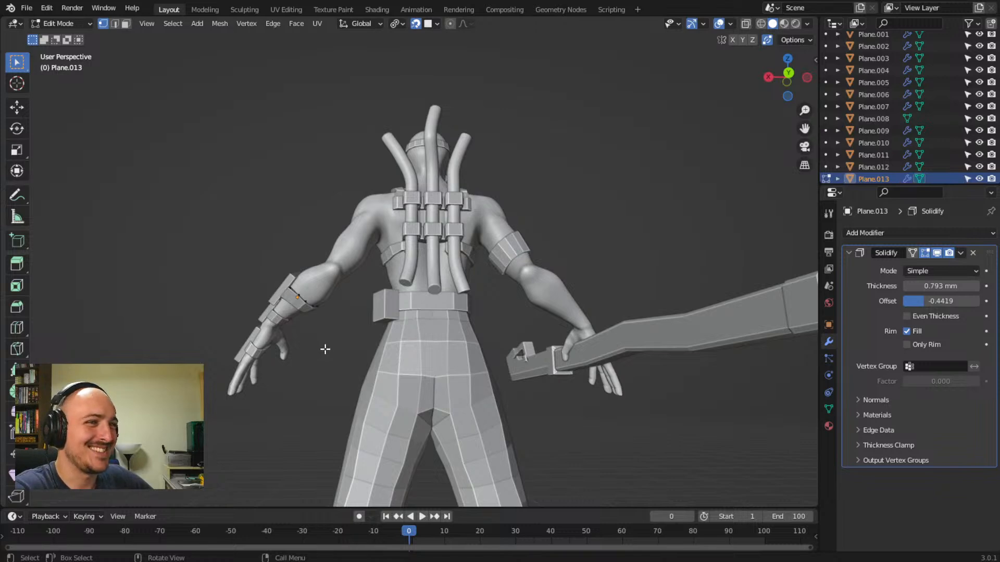
- Finish editing the forearm band, deselect it and review the whole character from behind and from the front
key("Tab")
left_click(348, 348)
middle_click_drag(347, 349, 587, 357)
middle_click_drag(462, 264, 357, 361)
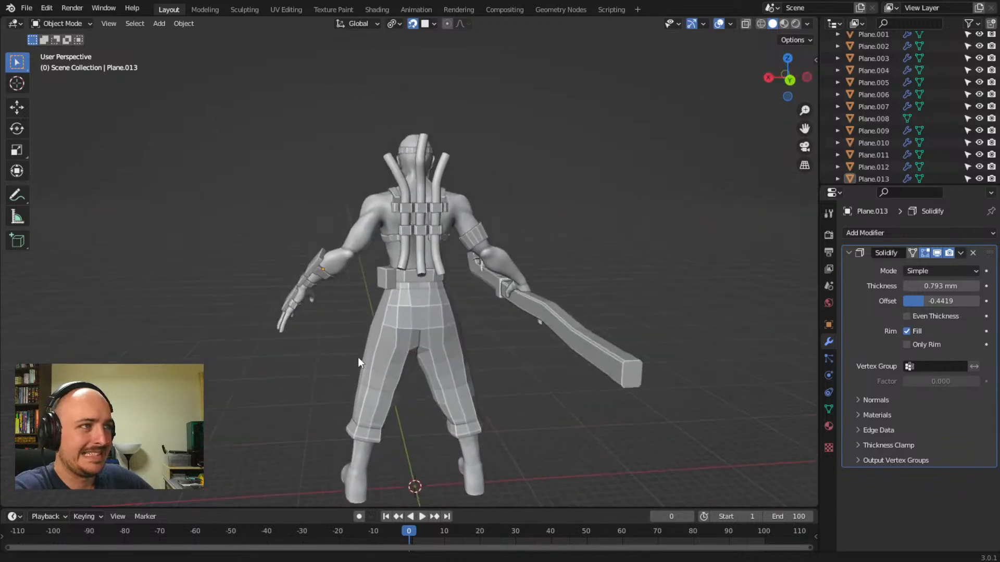
scroll(367, 331, "up", 5)
scroll(357, 332, "down", 3)
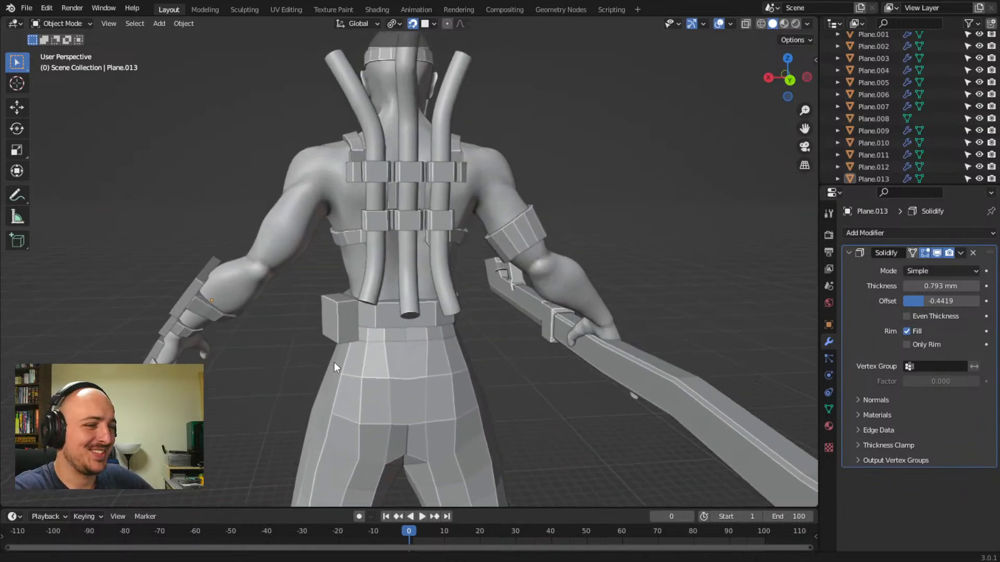
middle_click_drag(316, 380, 572, 328)
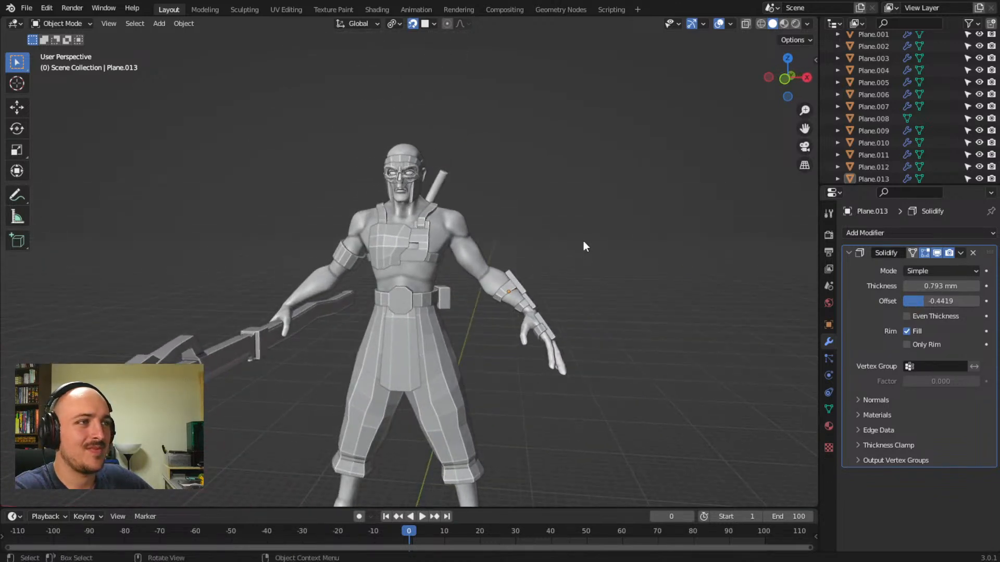
- Open the face mask's forehead and cheek plate for mesh editing and move its front lower forehead vertex along the Z axis
scroll(470, 184, "up", 4)
middle_click_drag(459, 161, 382, 329, "shift")
scroll(365, 318, "down", 3)
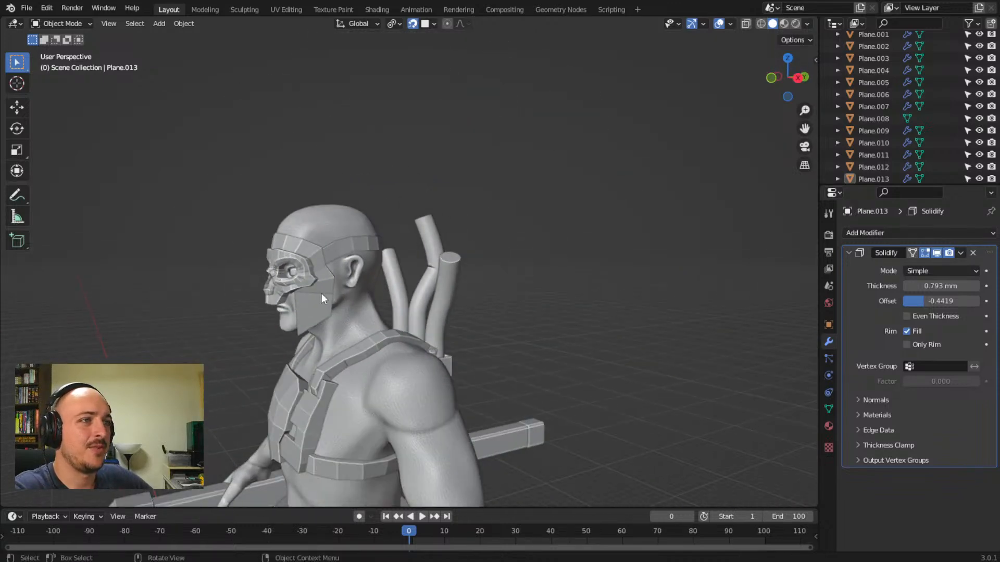
left_click(321, 292)
middle_click_drag(452, 287, 331, 269)
scroll(546, 288, "up", 3)
key("Tab")
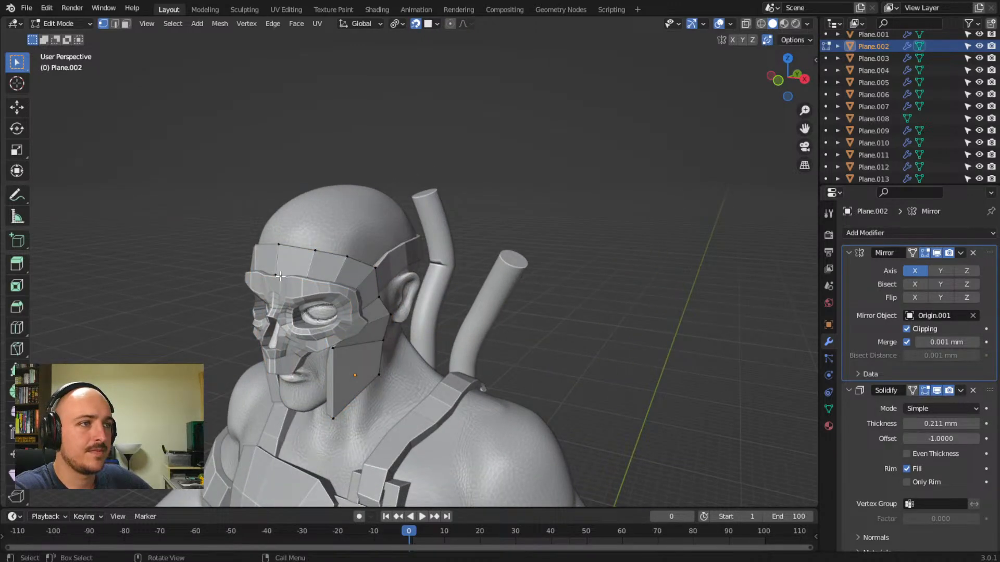
key("g")
key("z")
left_click(604, 251)
middle_click_drag(597, 312, 533, 294)
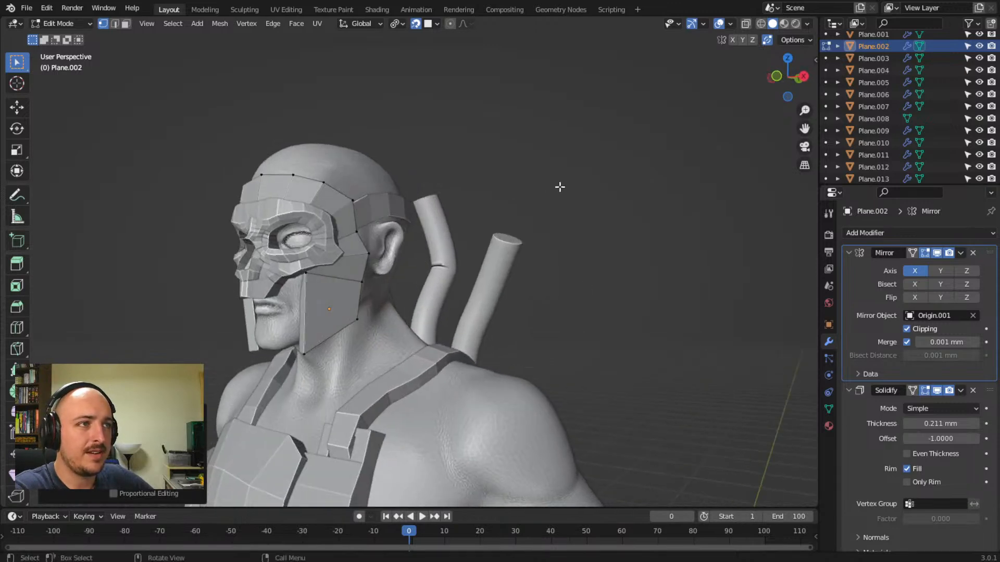
key("Tab")
key("Tab")
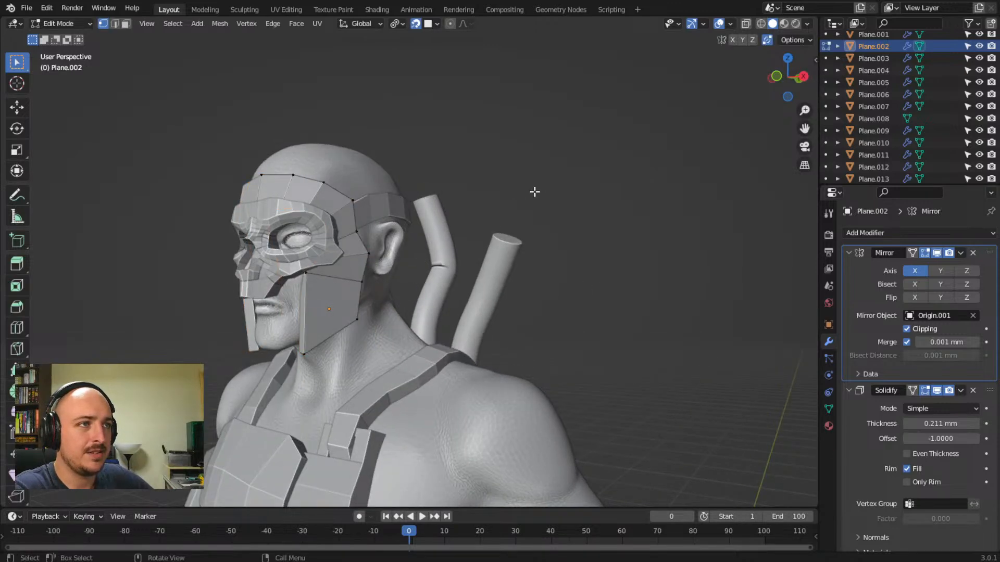
- Examine the shape of the face mask and headband from the front, three-quarter and side views
middle_click_drag(334, 286, 399, 309)
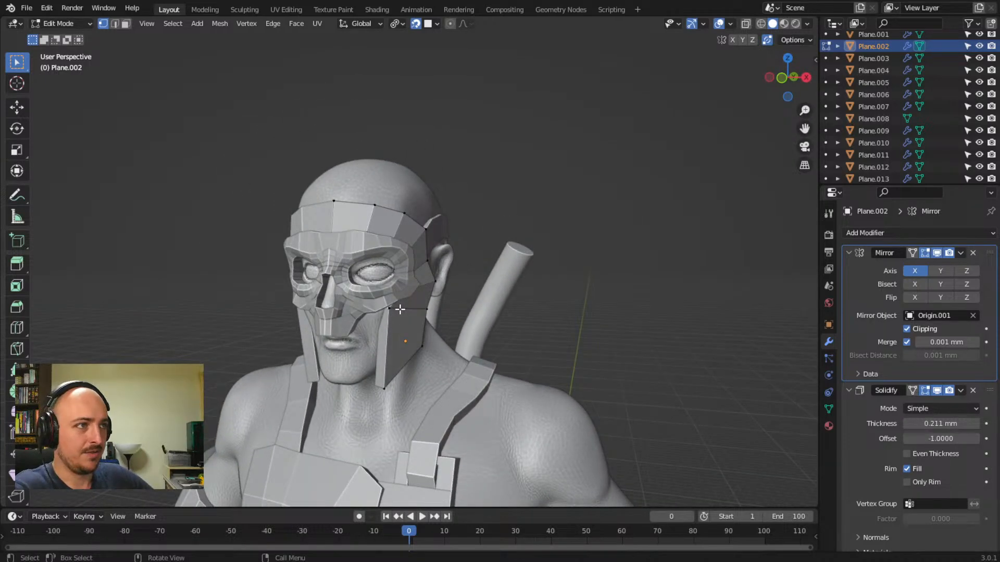
middle_click_drag(380, 304, 324, 257)
scroll(319, 255, "up", 2)
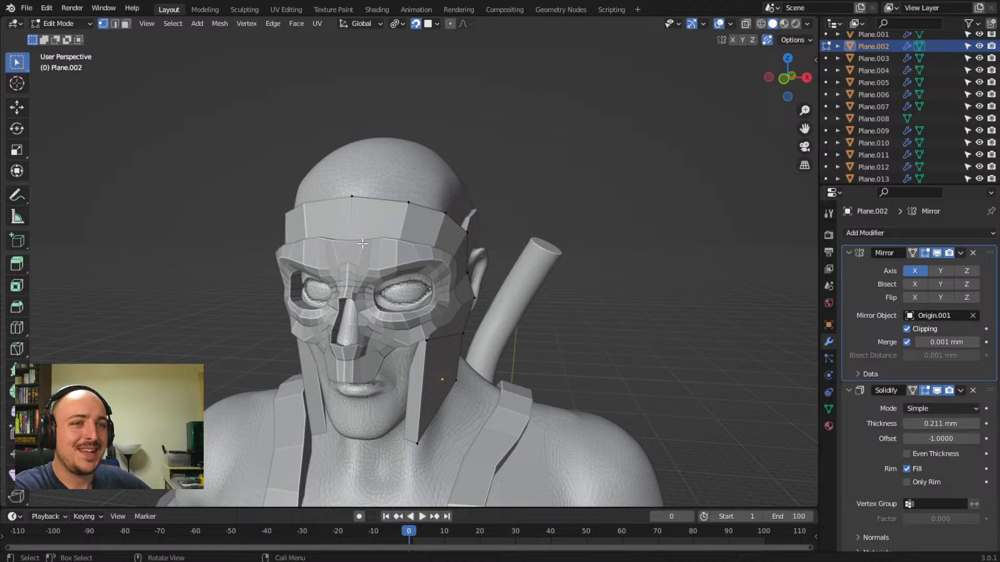
middle_click_drag(419, 301, 431, 277)
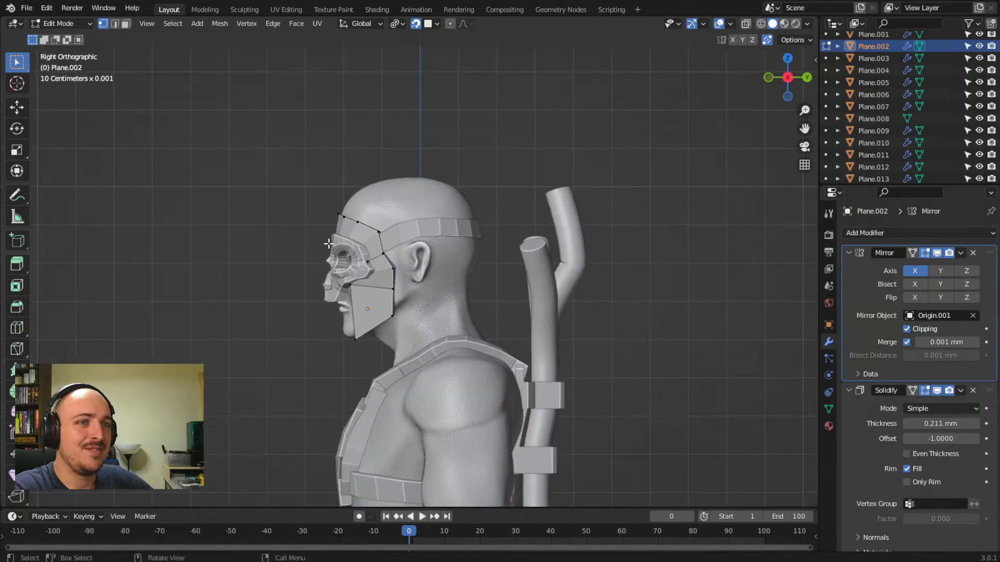
scroll(250, 238, "up", 3)
middle_click_drag(261, 309, 258, 261)
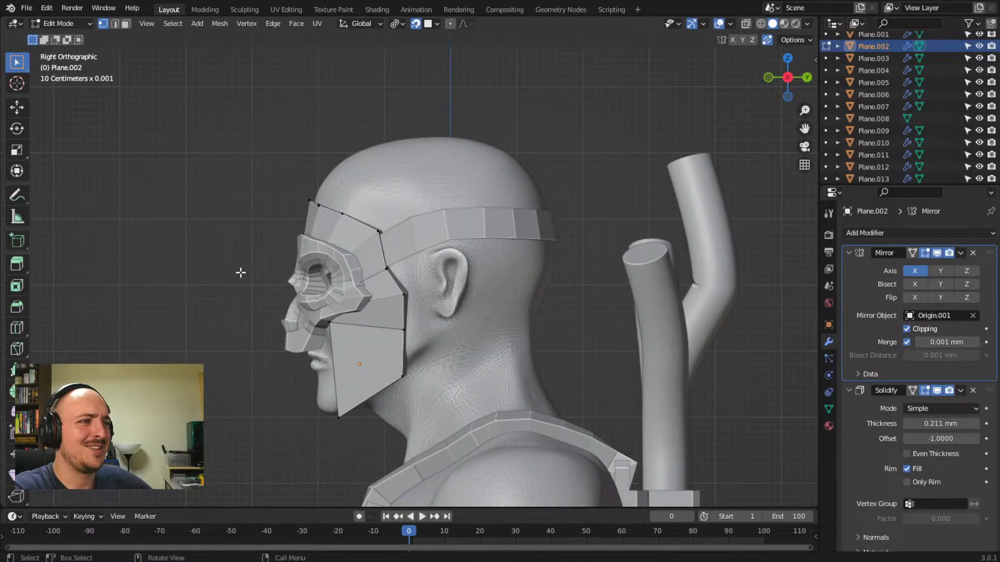
middle_click_drag(208, 279, 444, 283)
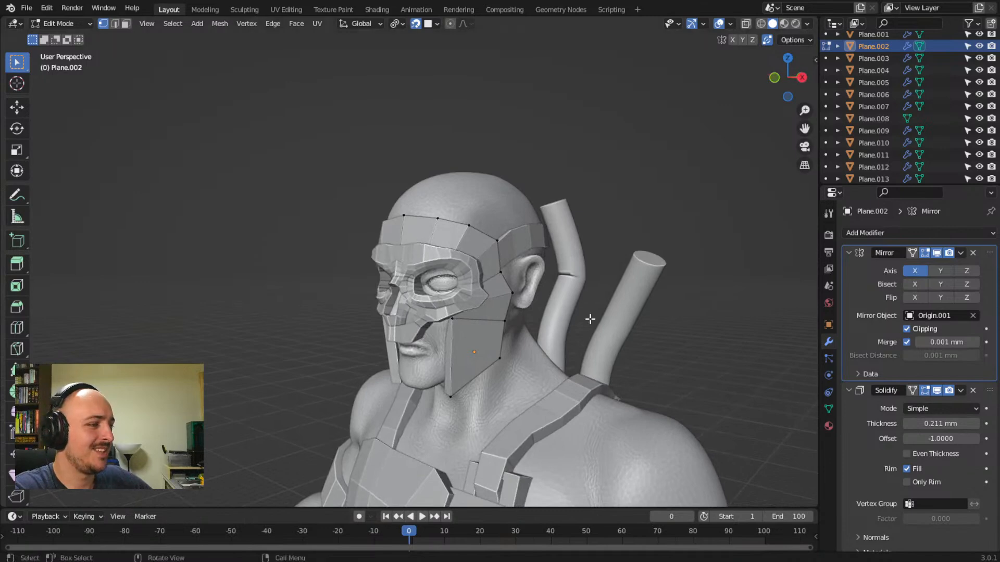
middle_click_drag(626, 247, 308, 223)
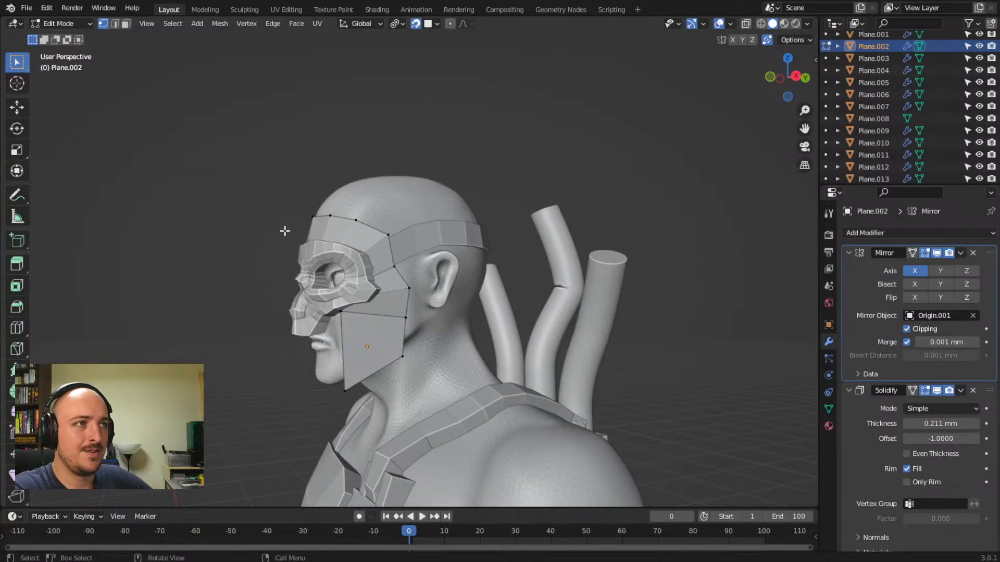
middle_click_drag(254, 239, 333, 269)
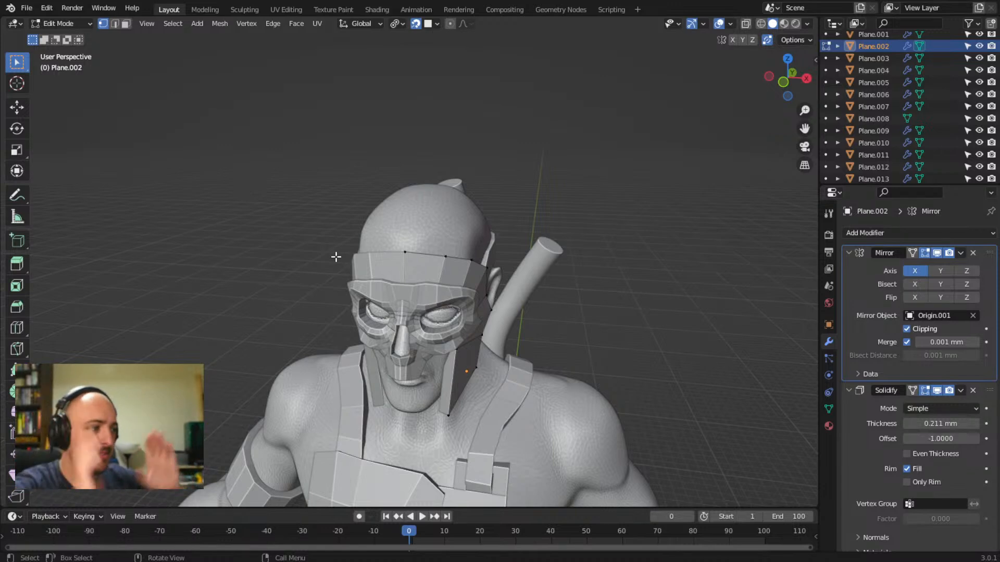
- Add a vertical loop cut through the forehead plate's segment beside the mirror centre line
middle_click_drag(373, 269, 415, 261)
key("Tab")
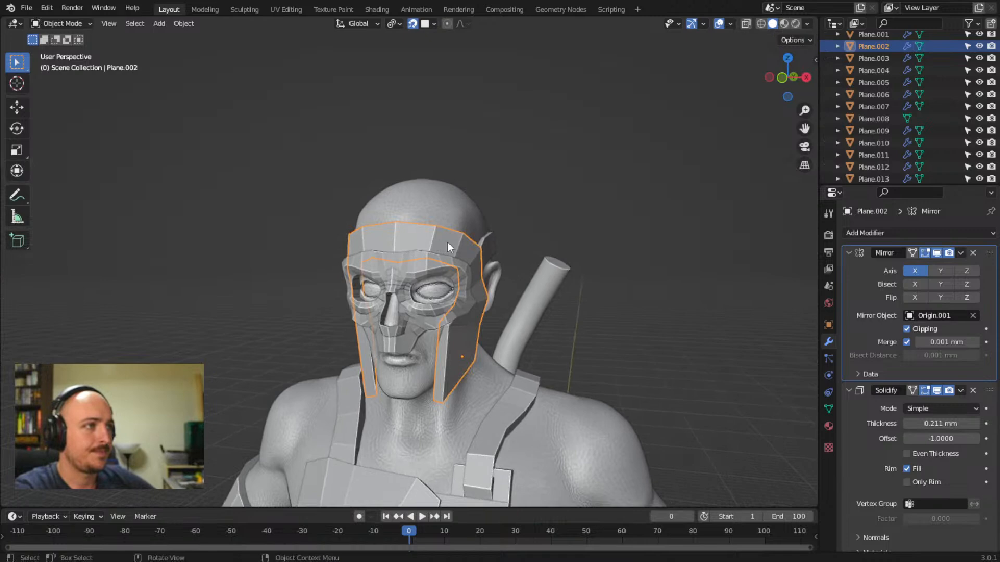
key("Tab")
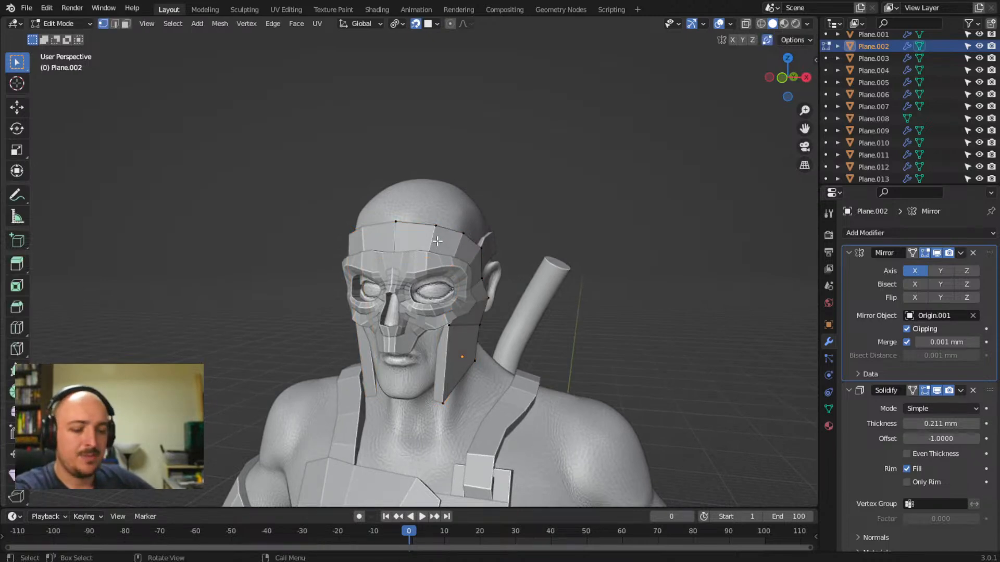
mouse_move(437, 245)
middle_mouse_down()
mouse_move(562, 286)
mouse_move(344, 264)
mouse_move(451, 252)
middle_mouse_up()
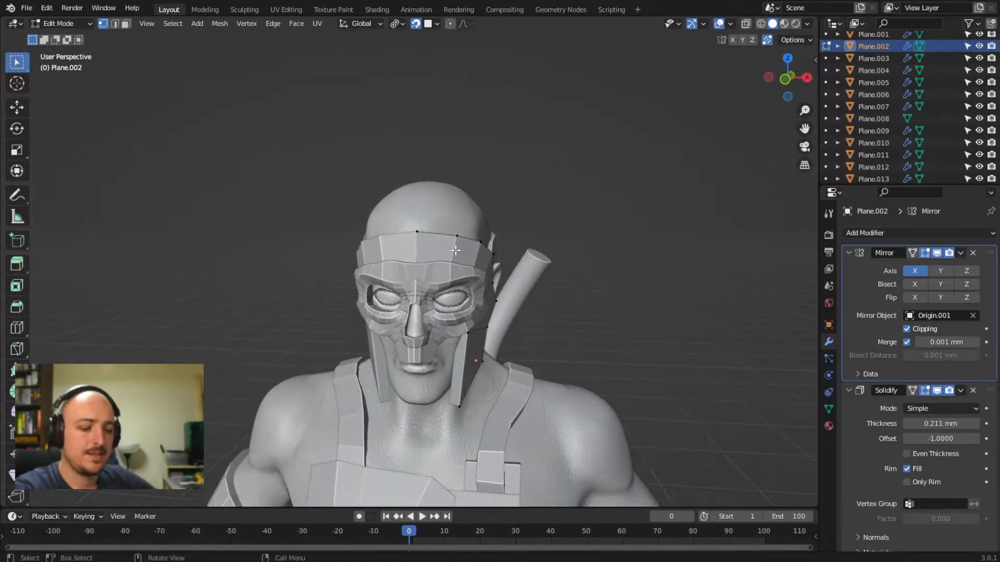
key("ctrl+r")
left_click(437, 240)
left_click(437, 238)
- Move the new forehead edge along the Y axis, then reposition it freely to round out the front of the plate
middle_click_drag(548, 225, 459, 101)
middle_click_drag(457, 258, 471, 205)
key("g")
key("y")
left_click(559, 154)
middle_click_drag(560, 154, 591, 162)
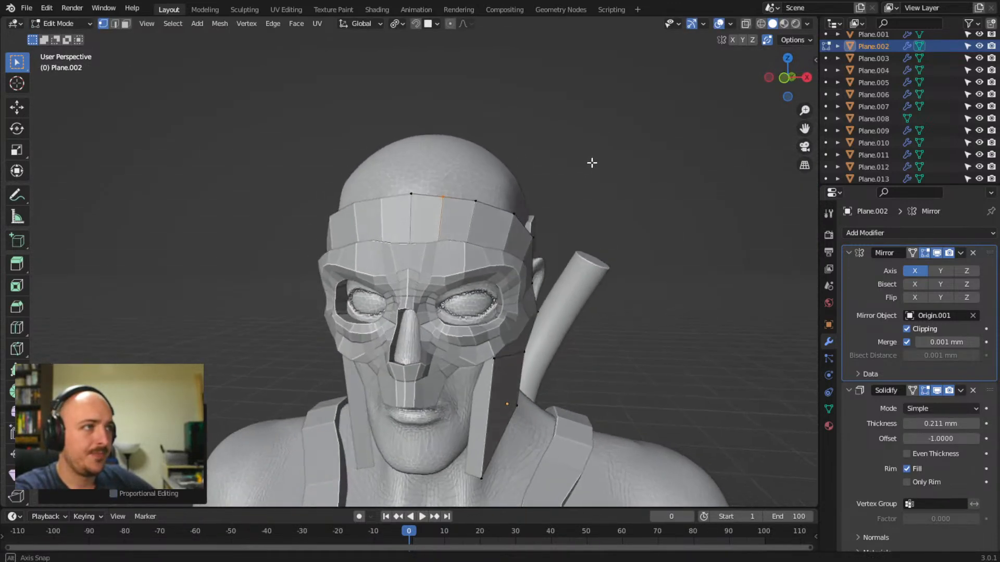
key("g")
left_click(660, 270)
middle_click_drag(658, 269, 513, 223)
- Add a centred vertical loop cut in the forehead plate's next segment outward and adjust that edge's position to follow the head's curve
key("ctrl+r")
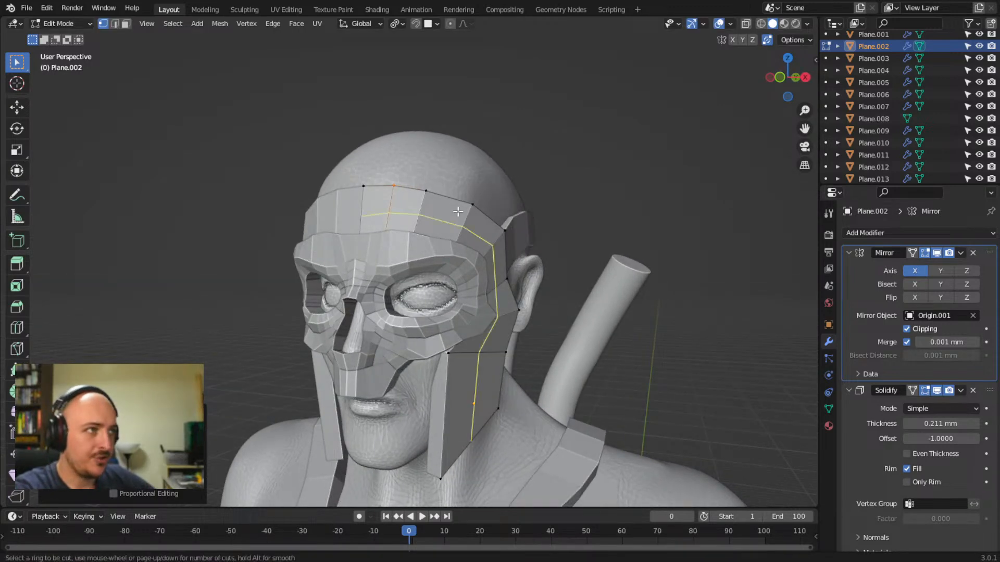
left_click(456, 208)
right_click(456, 208)
middle_click_drag(626, 200, 645, 147)
key("g")
left_click(578, 206)
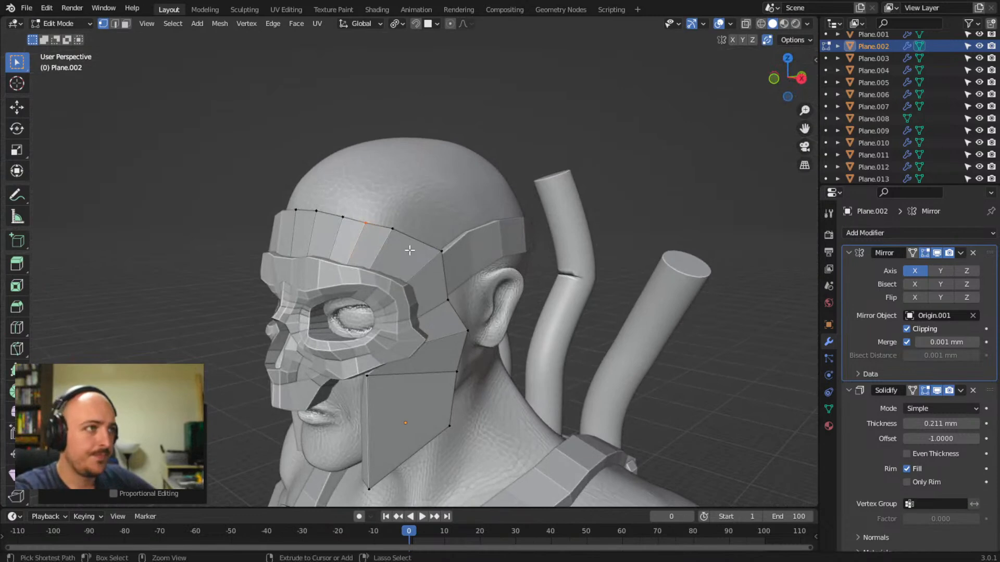
middle_click_drag(531, 245, 596, 251)
key("g")
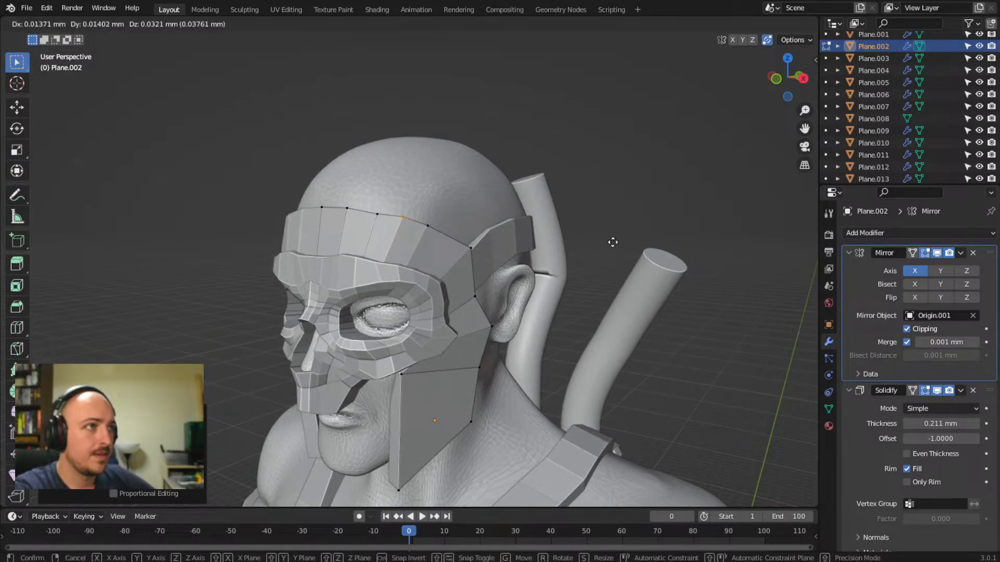
left_click(610, 243)
- Add a centred vertical loop cut in the forehead segment nearest the temple and move its edge to round the plate
middle_click_drag(610, 245, 354, 337)
key("ctrl+r")
left_click(349, 304)
right_click(414, 298)
middle_click_drag(660, 226, 572, 235)
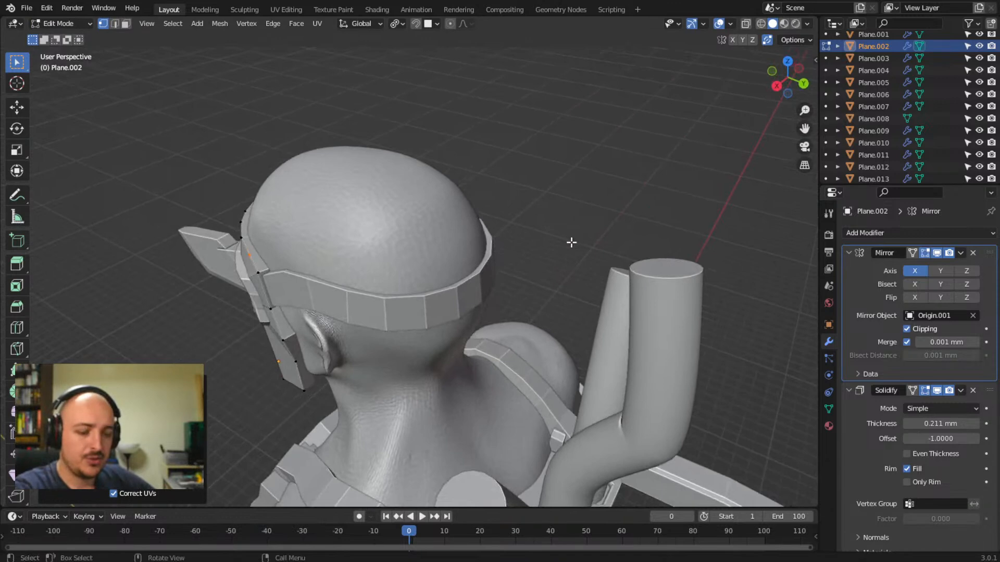
key("g")
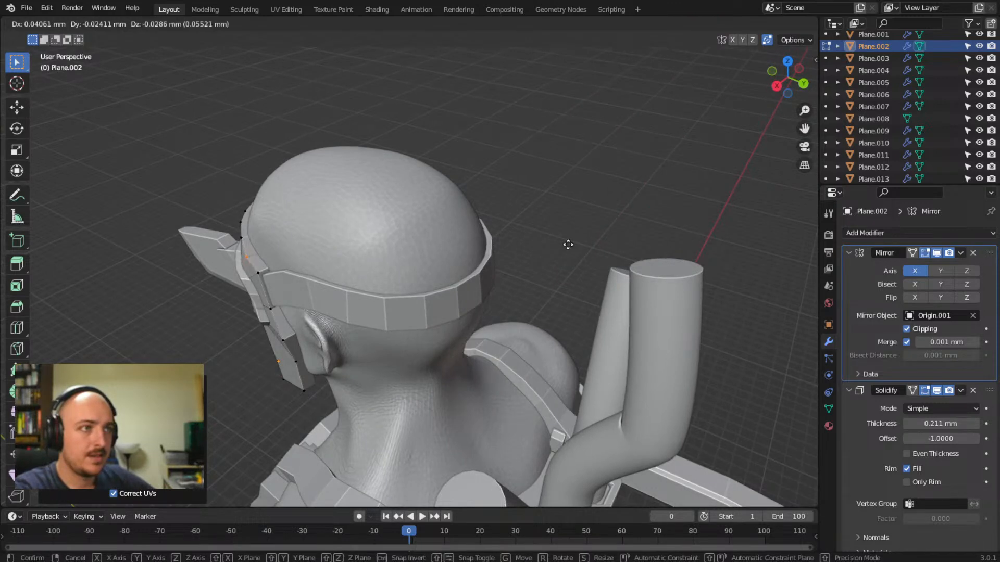
left_click(568, 244)
middle_click_drag(568, 244, 717, 184)
middle_click_drag(625, 224, 565, 223)
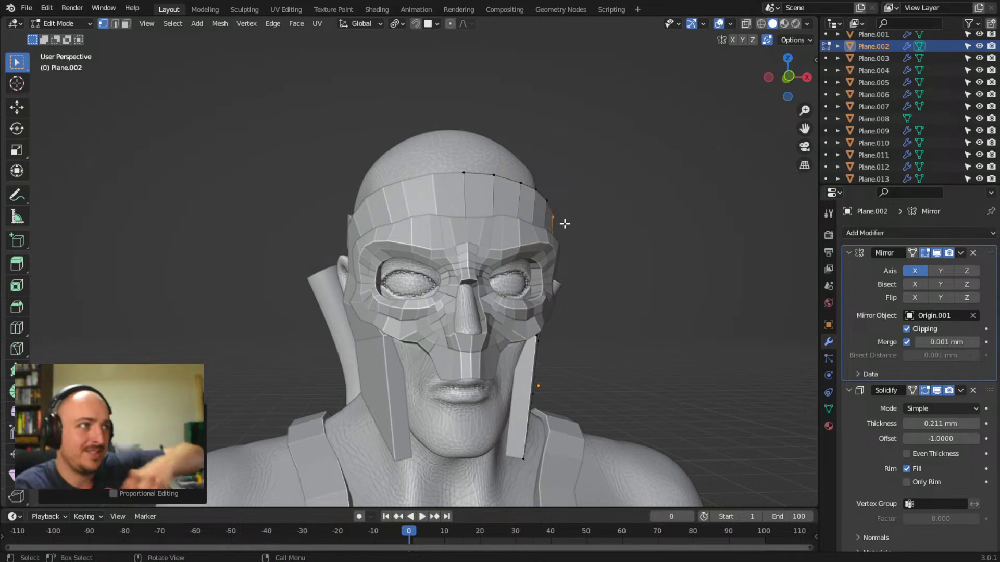
- Select the vertical edges beside the forehead's centre segments and near the temple, and move them together to refine the curve
middle_click_drag(565, 224, 508, 251)
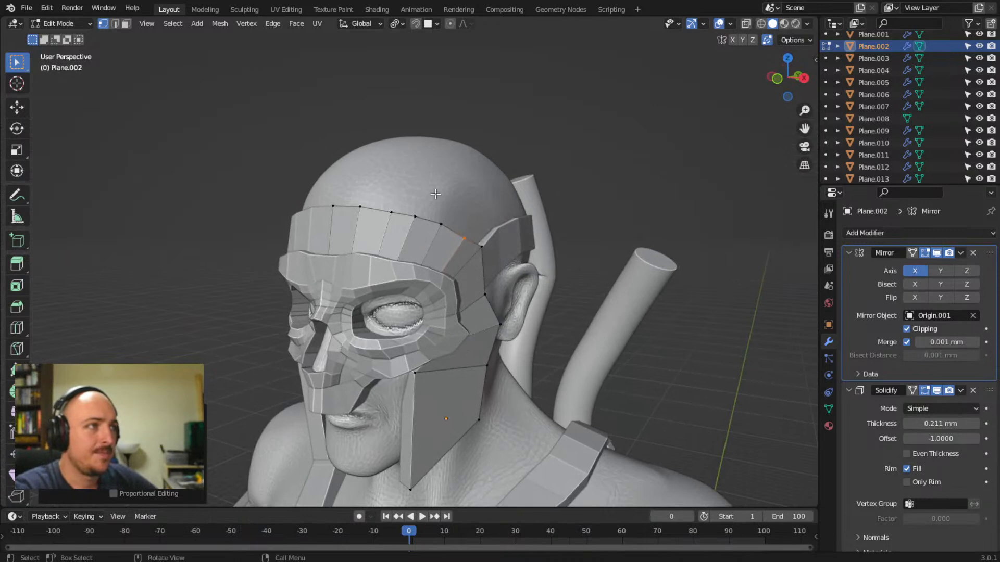
mouse_move(429, 197)
middle_mouse_down()
mouse_move(414, 194)
mouse_move(425, 181)
middle_mouse_up()
left_click_drag(425, 181, 442, 258)
key("g")
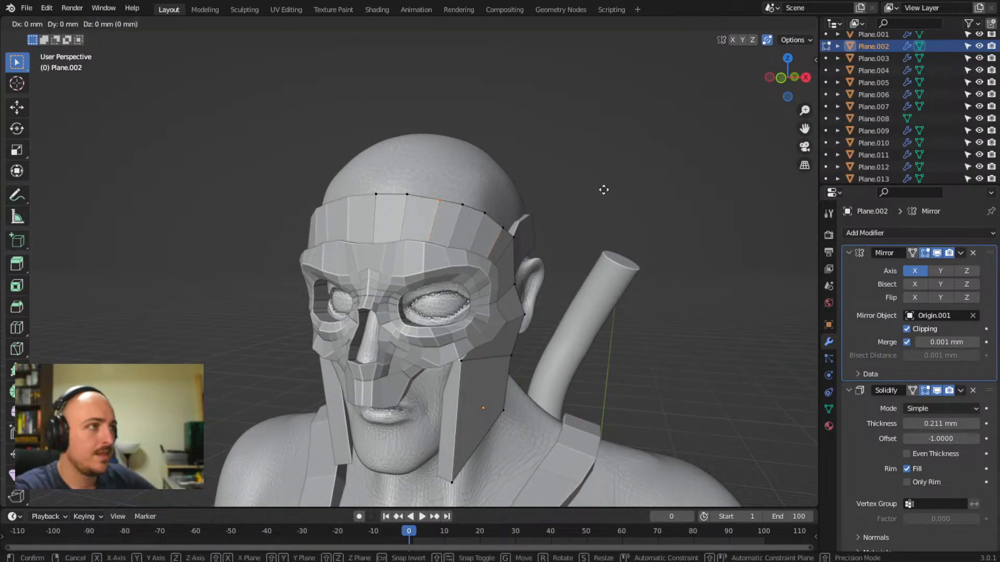
left_click(603, 194)
middle_click_drag(601, 198, 564, 207)
- Raise the forehead plate's top vertex near the temple and shift it towards the back of the head
middle_click_drag(406, 237, 385, 234)
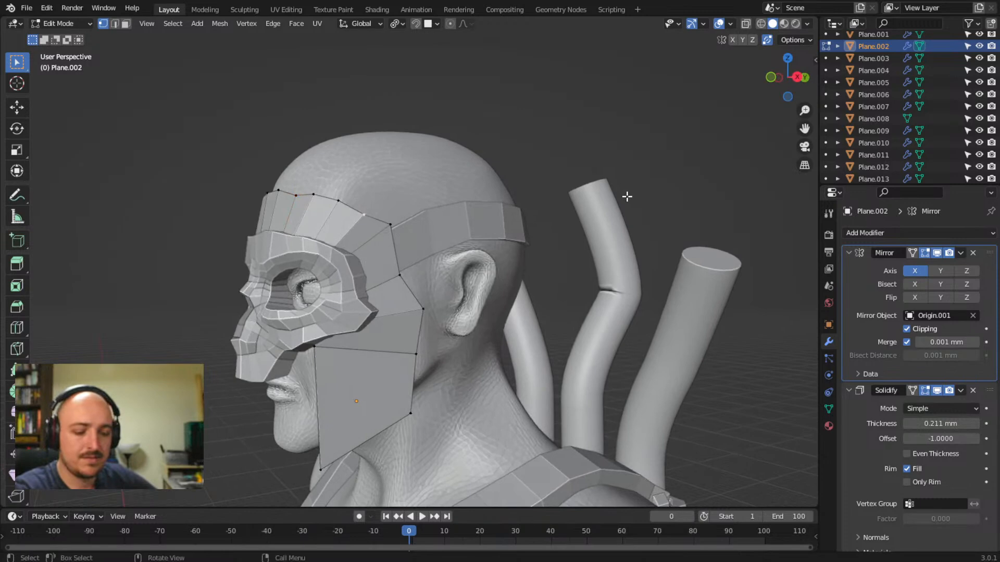
key("g")
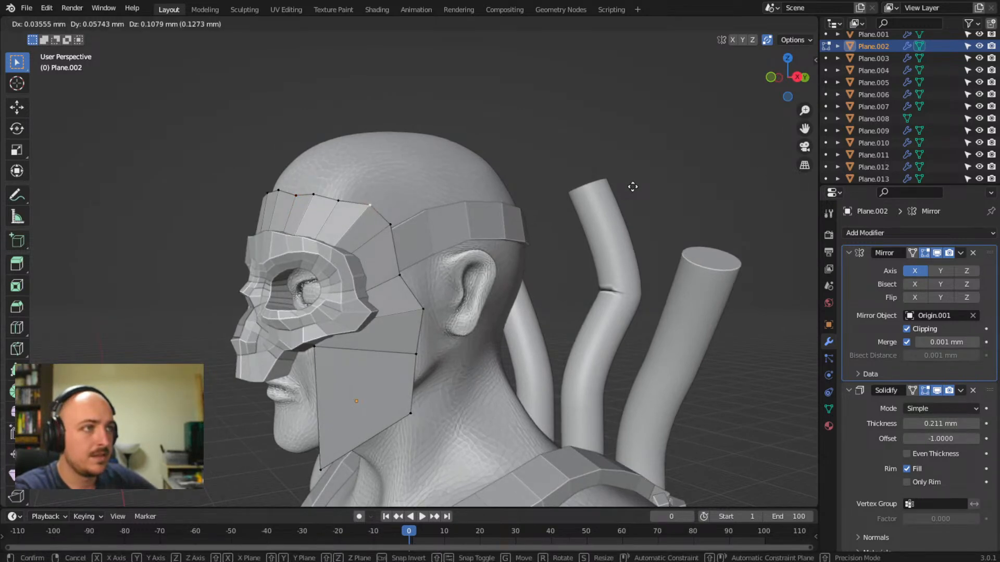
left_click(633, 187)
middle_click_drag(553, 174, 654, 172)
middle_click_drag(658, 230, 386, 244)
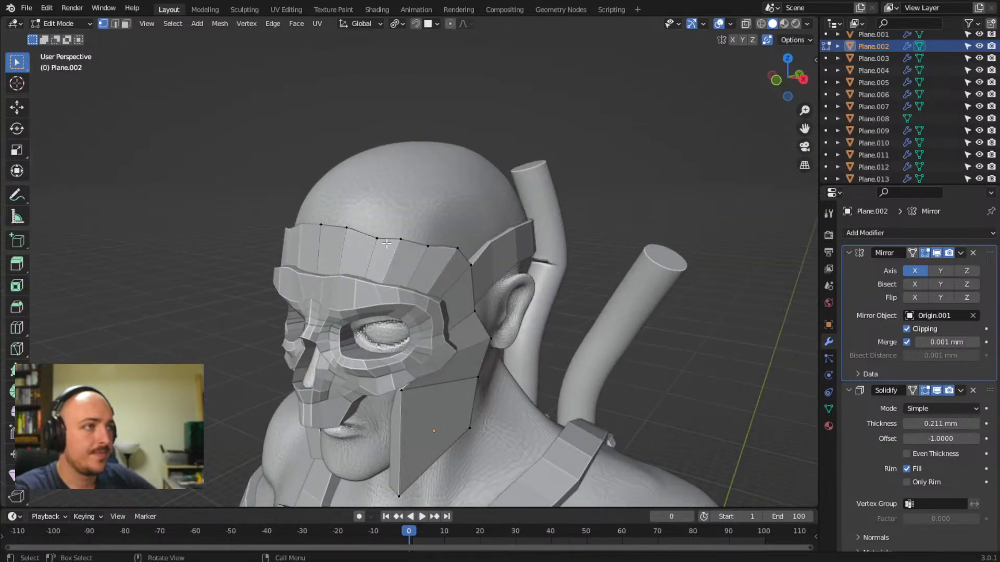
- Nudge the third top vertex from the forehead's centre line slightly towards the middle to shape the upper rim
middle_click_drag(539, 230, 577, 209)
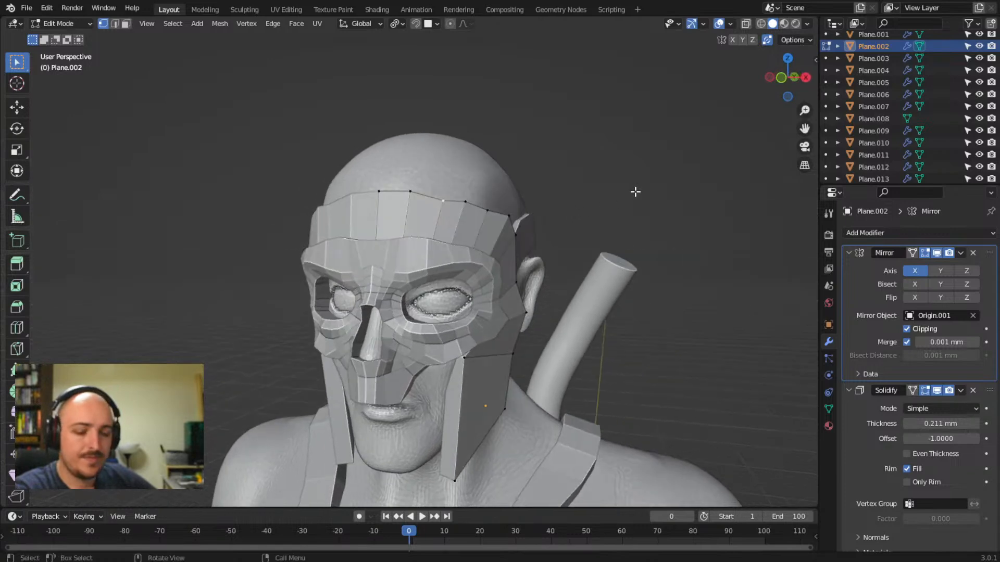
key("g")
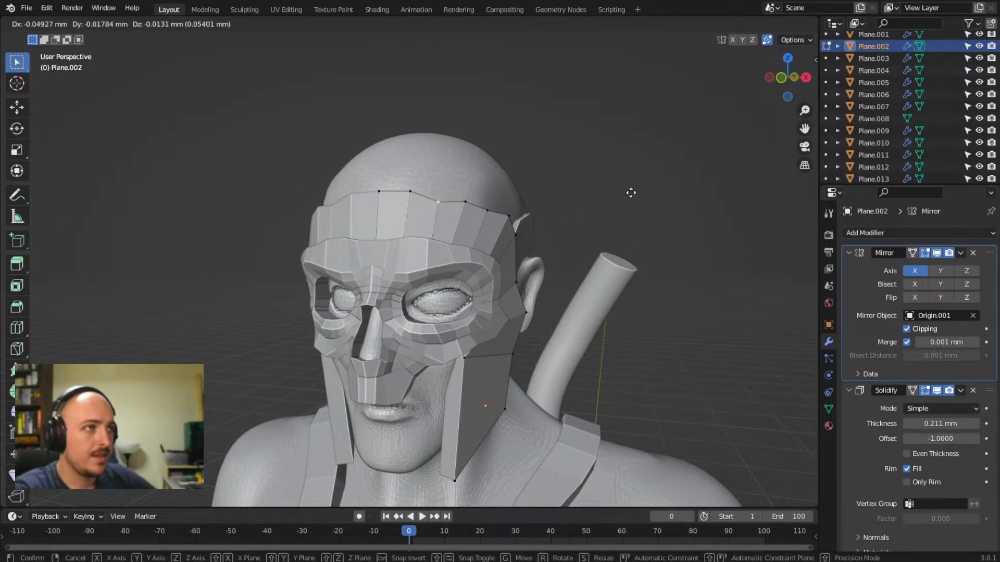
left_click(630, 193)
middle_click_drag(631, 194, 462, 306)
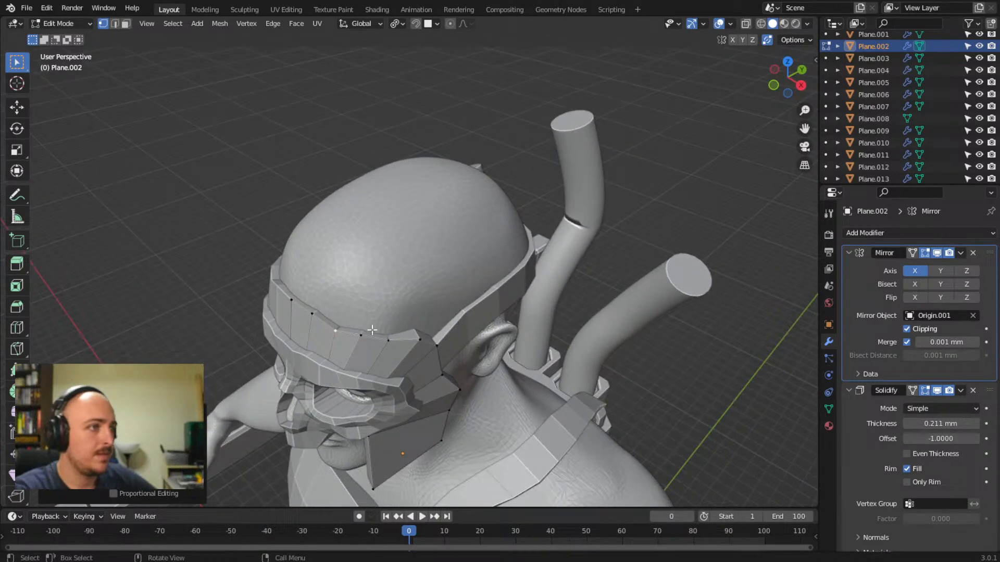
- Examine the forehead plate's vertices with see-through display from above, the front and the side
left_click(746, 24)
middle_click_drag(489, 292, 436, 200)
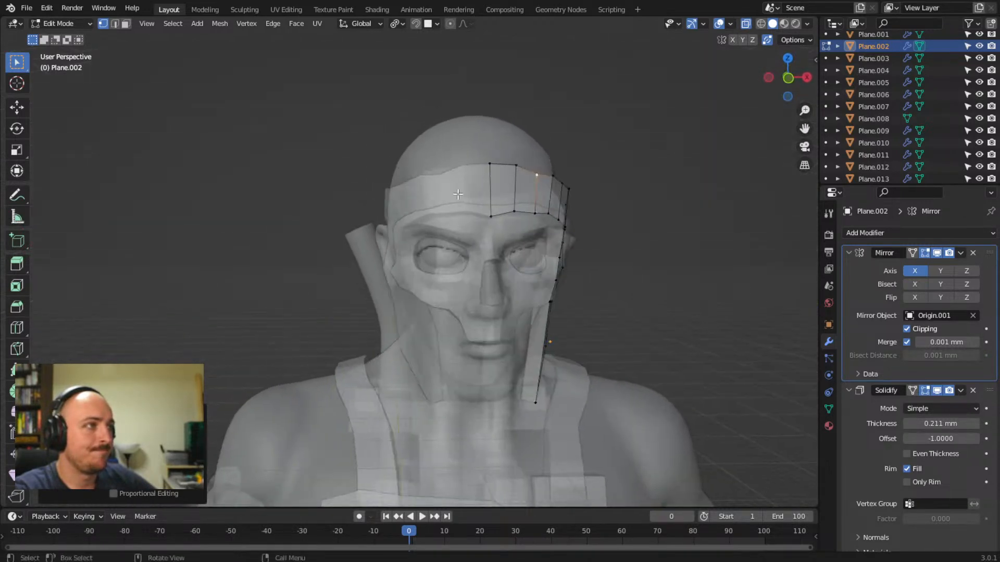
middle_click_drag(581, 194, 518, 196)
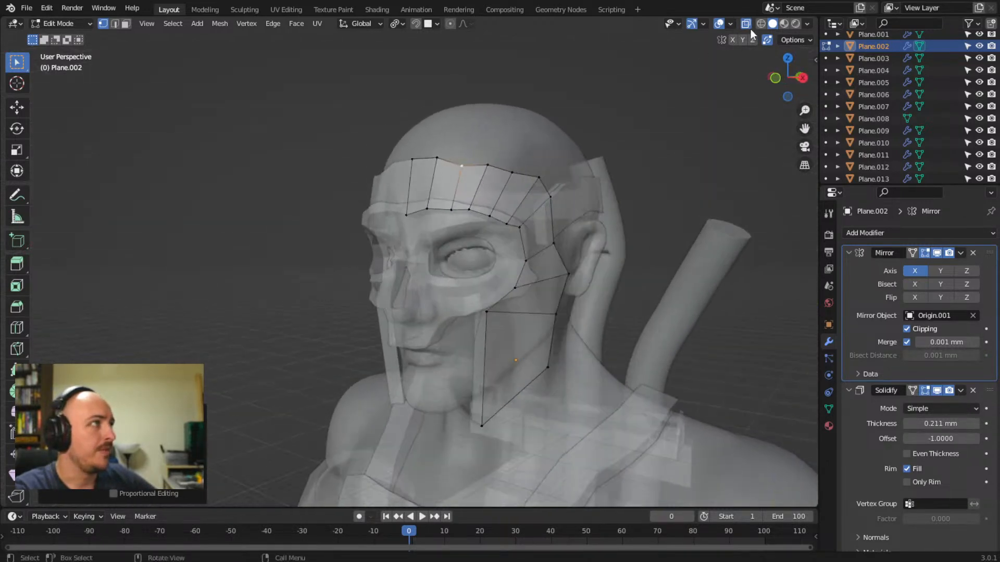
left_click(752, 25)
middle_click_drag(625, 143, 636, 279)
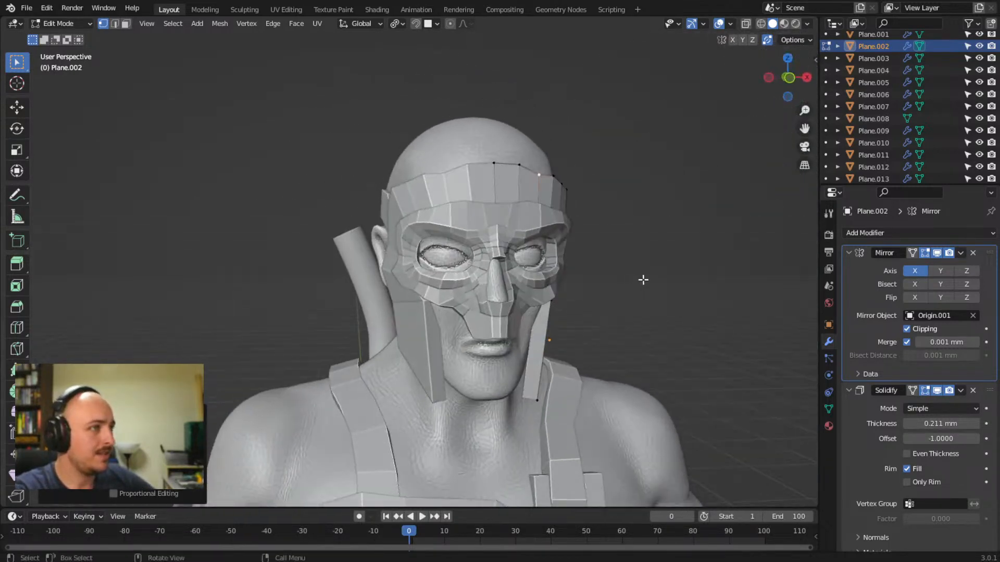
- Leave mesh editing and apply the face plate's Solidify modifier
left_click(960, 392)
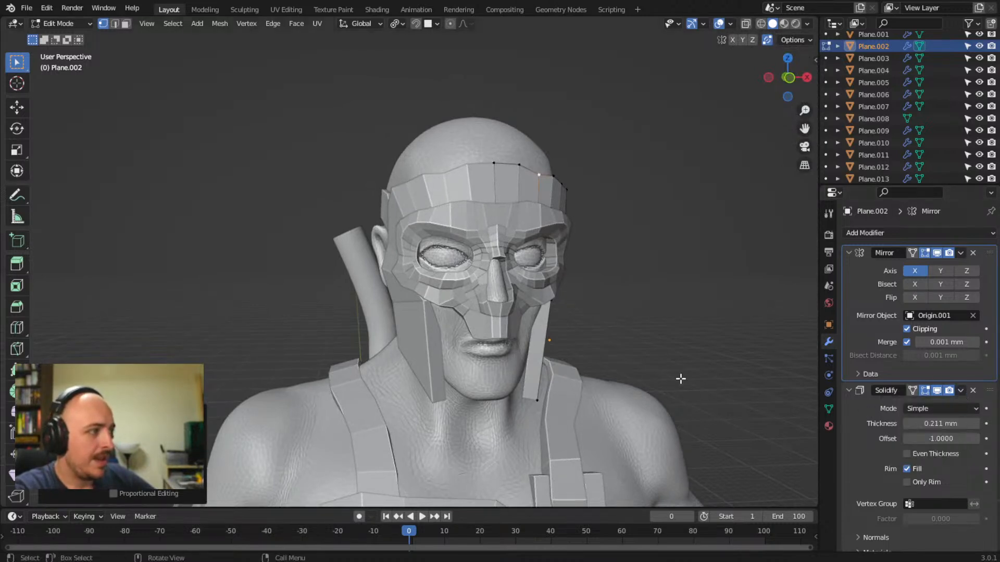
key("Tab")
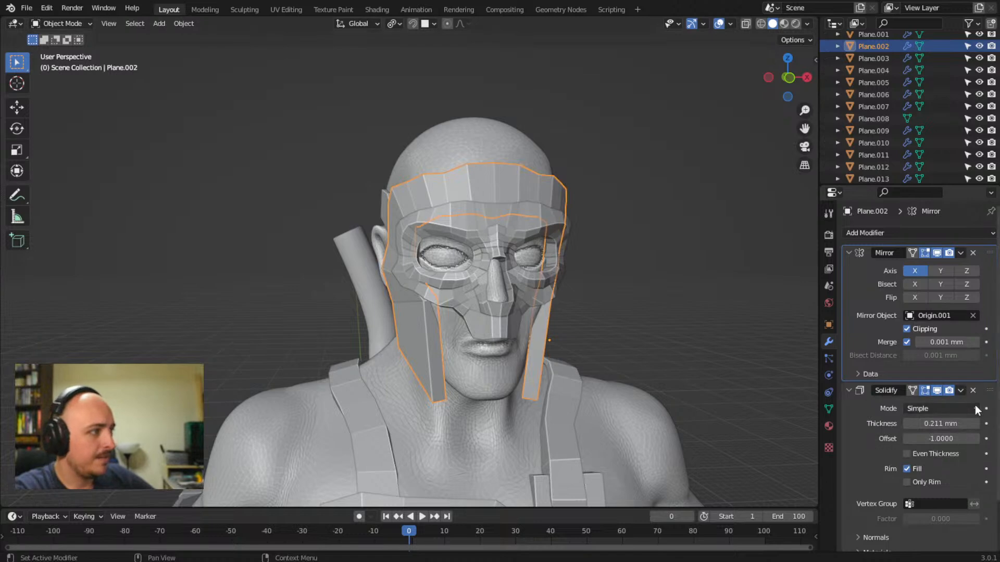
left_click(960, 391)
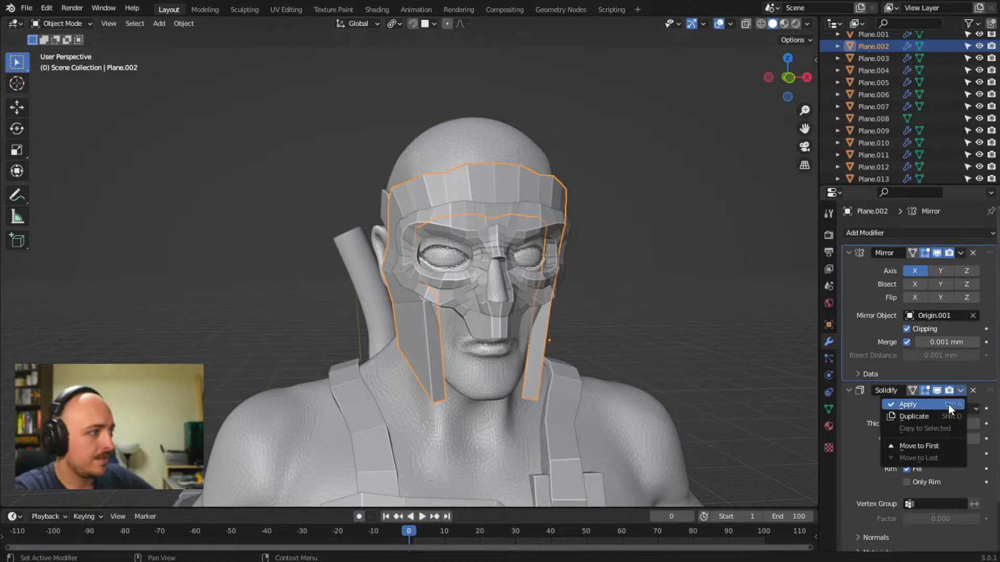
left_click(948, 404)
- Inspect the solidified face plate in solid and see-through display, and reopen it for mesh editing
middle_click_drag(742, 312, 607, 312)
left_click(291, 132)
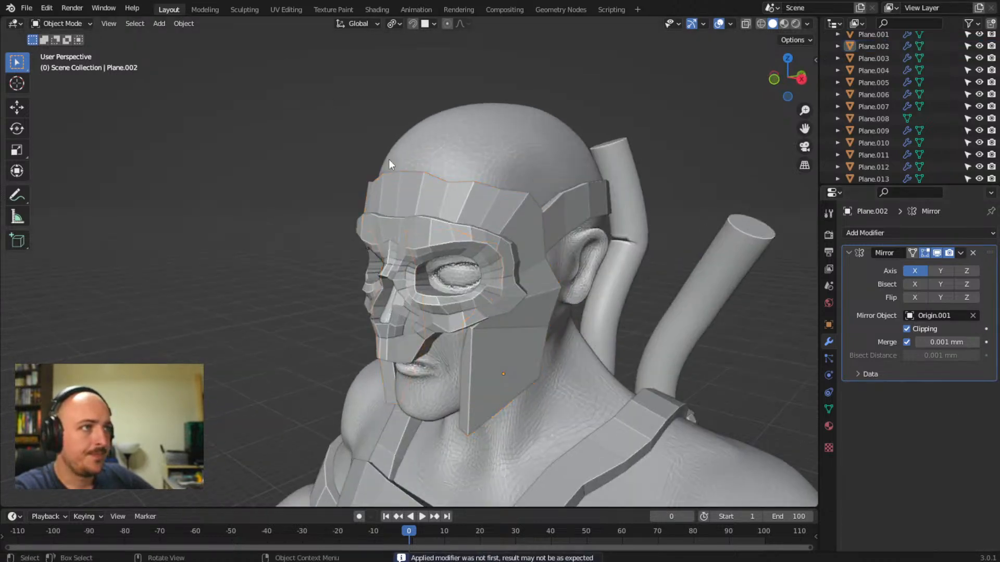
left_click(480, 208)
key("Tab")
middle_click_drag(252, 192, 449, 160)
left_click(744, 24)
middle_click_drag(343, 219, 521, 174)
key("Tab")
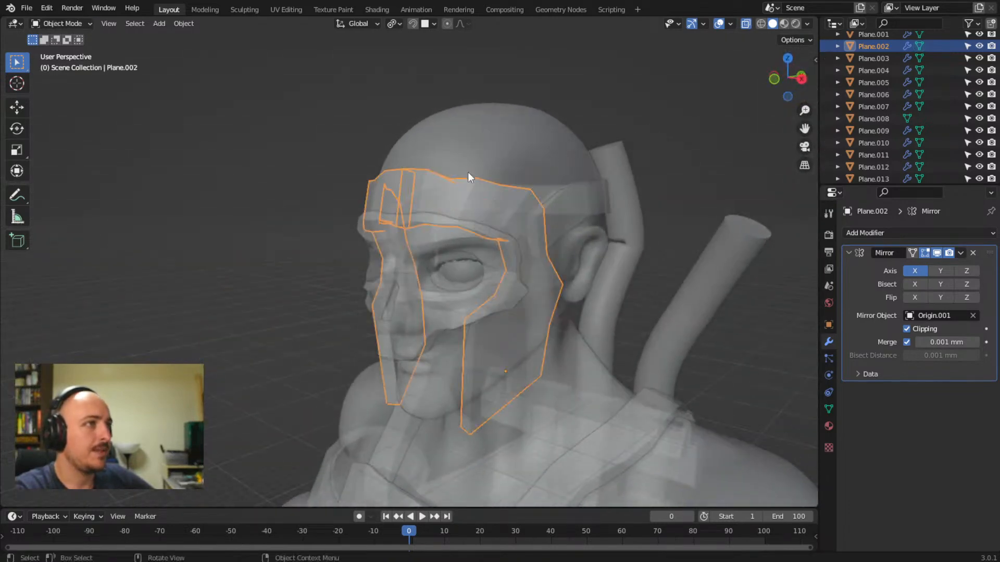
left_click(747, 24)
key("Tab")
middle_click_drag(466, 204, 454, 214)
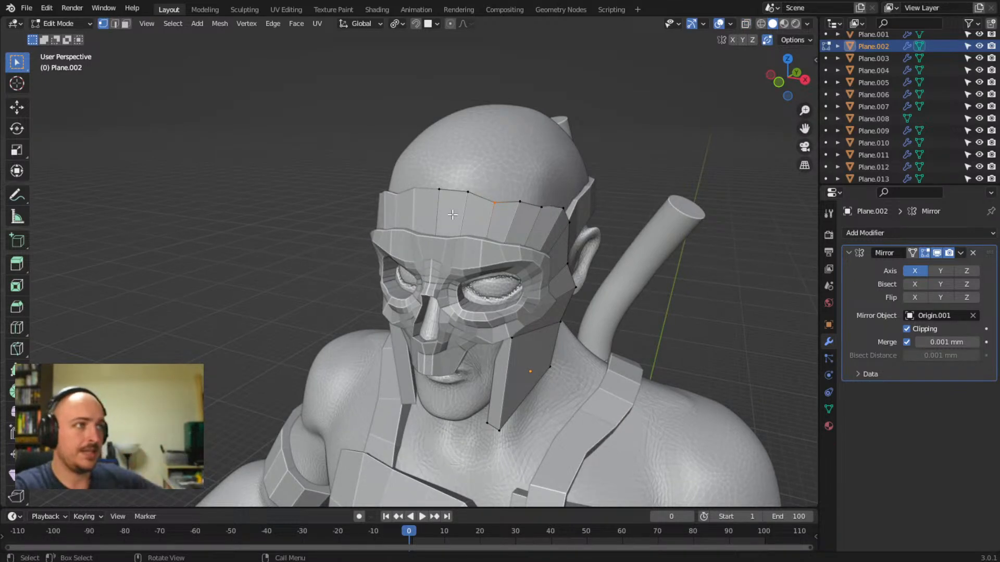
- Select the outer face of the forehead's second segment from the centre line and extrude it outward as a raised block
scroll(492, 256, "up", 5)
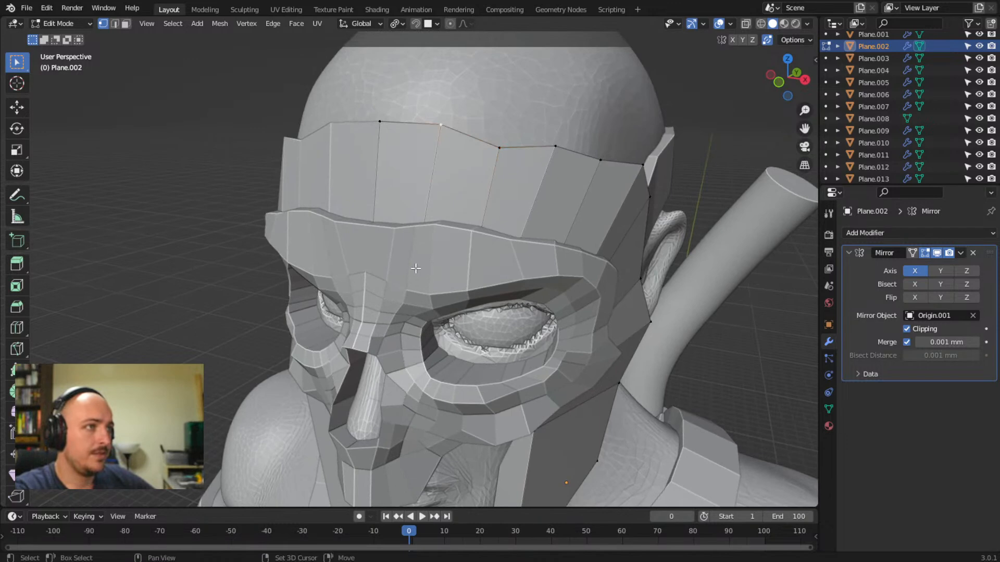
left_click(746, 24)
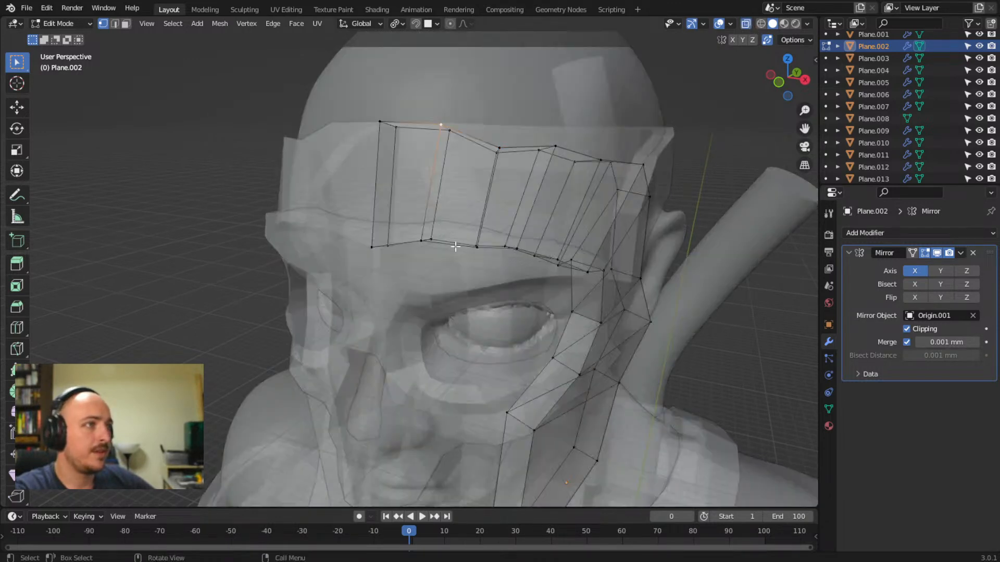
middle_click_drag(450, 237, 330, 278)
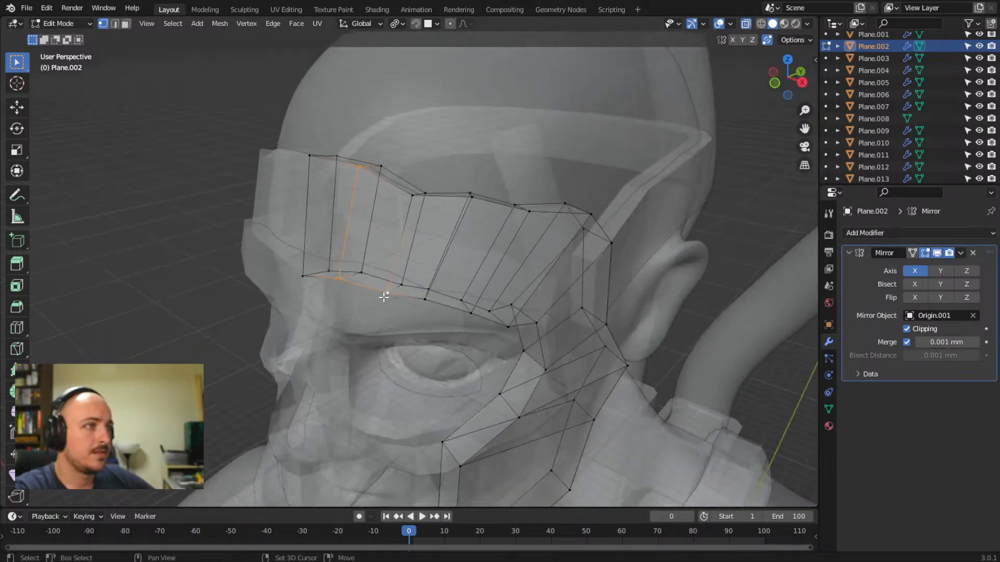
middle_click_drag(469, 262, 393, 295)
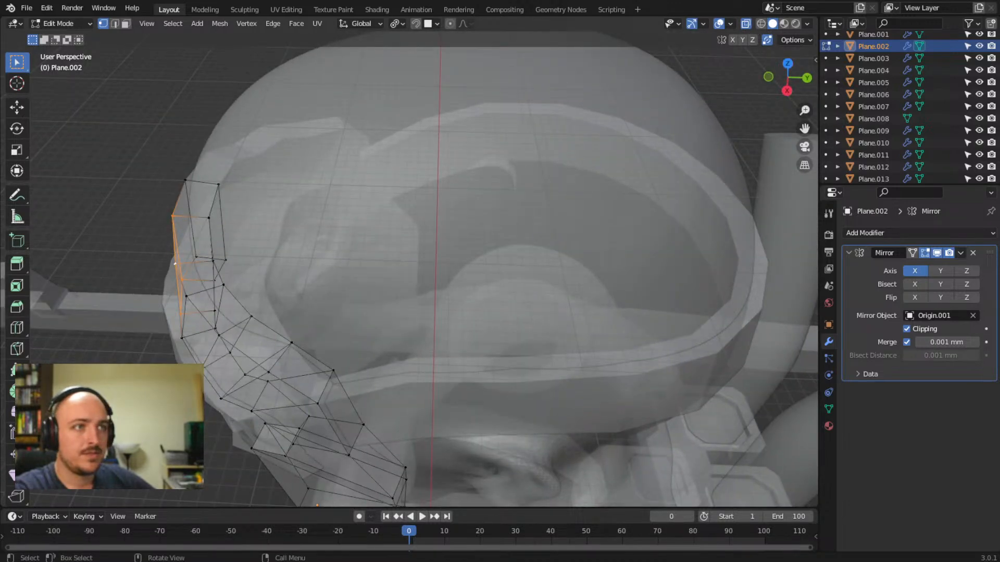
key("e")
left_click(151, 265)
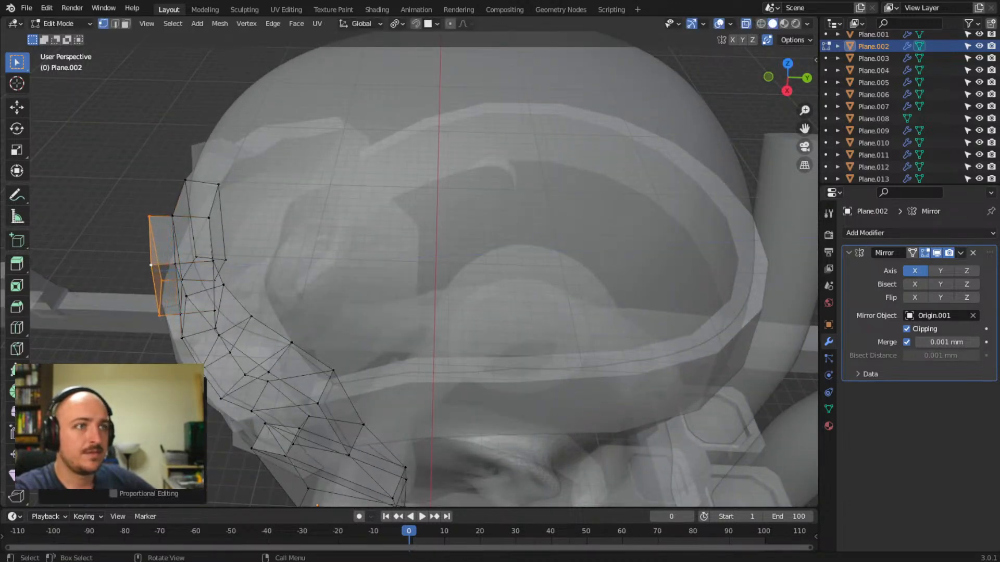
middle_click_drag(112, 358, 210, 301)
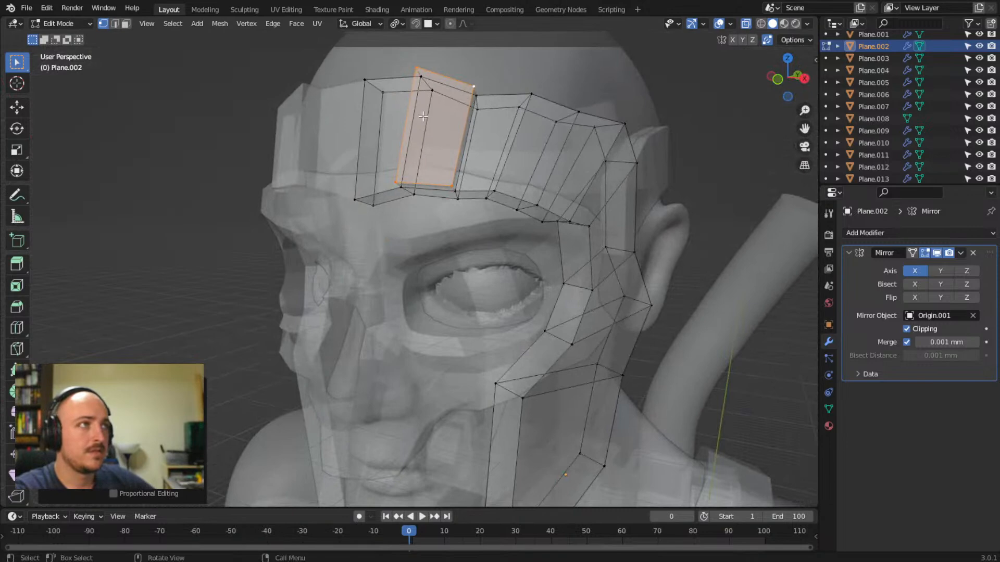
- Reposition the raised forehead block's outer face, and shift the upper inner base edge behind it slightly
left_click(748, 23)
mouse_move(620, 231)
middle_mouse_down()
mouse_move(668, 213)
mouse_move(676, 237)
middle_mouse_up()
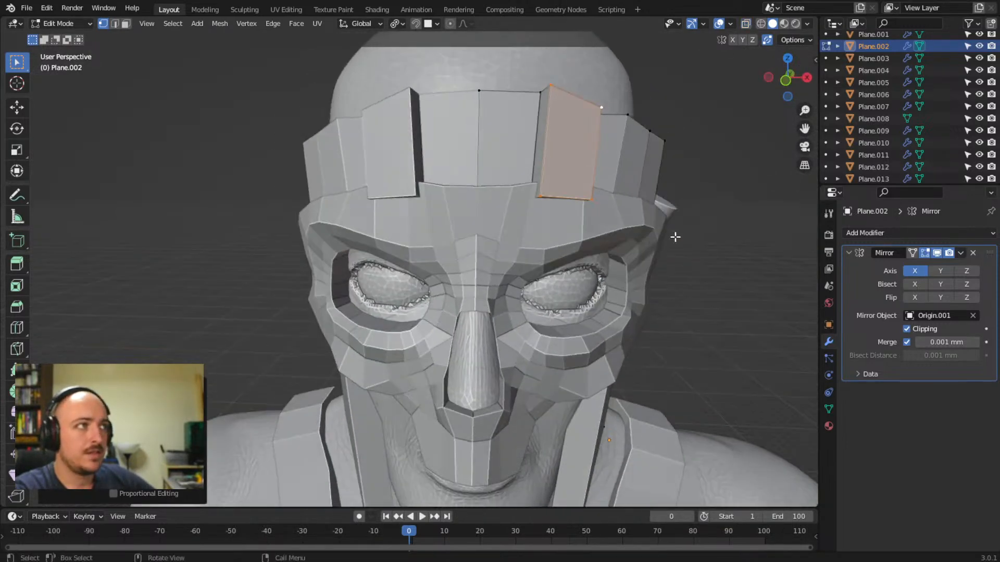
key("g")
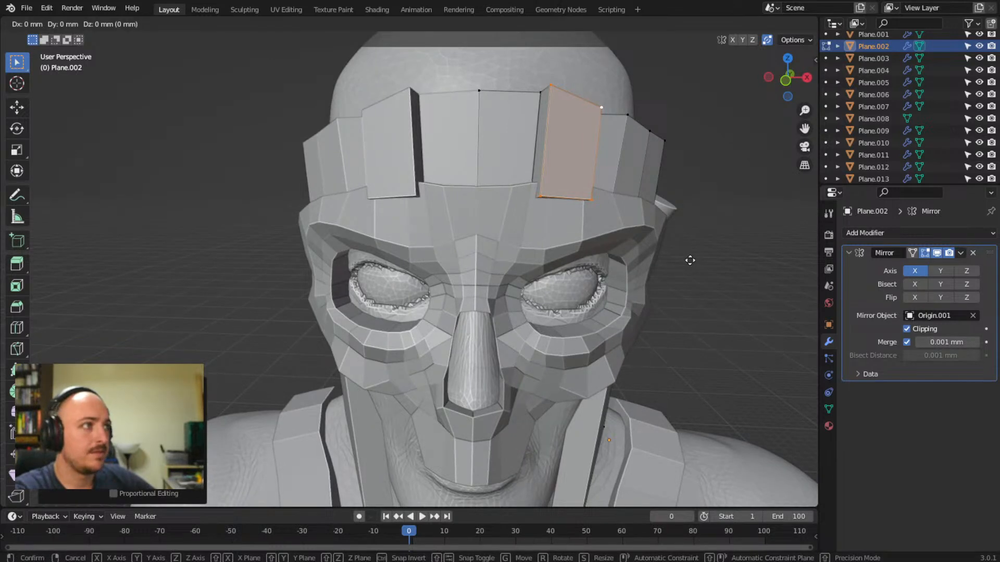
left_click(688, 226)
middle_click_drag(688, 227, 486, 278)
middle_click_drag(270, 228, 226, 236)
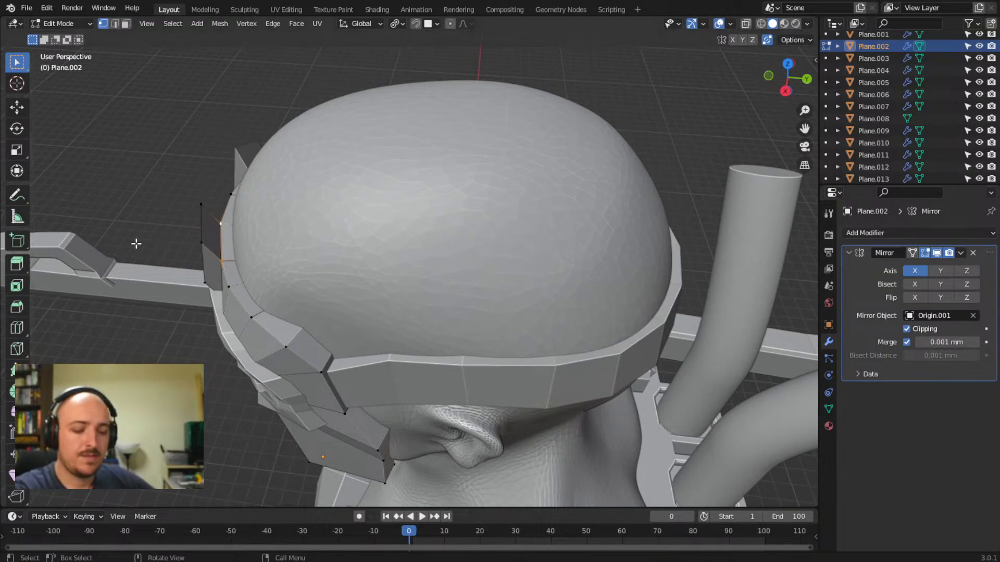
key("g")
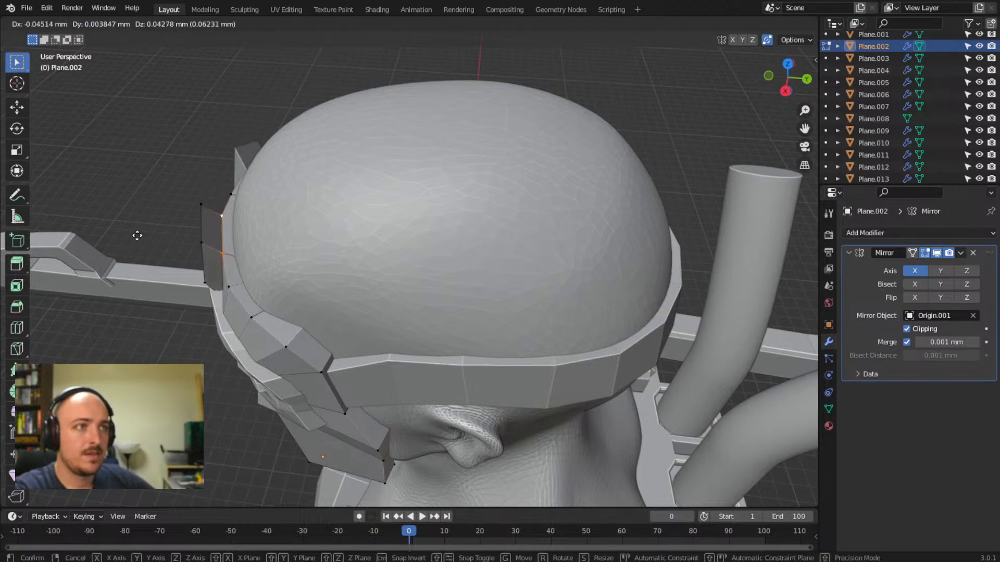
left_click(137, 235)
middle_click_drag(134, 236, 320, 186)
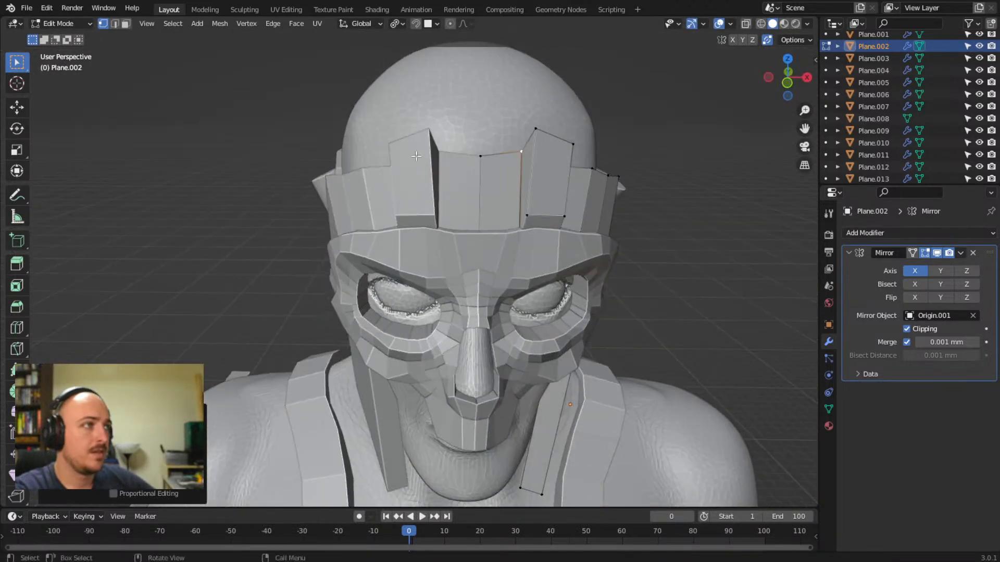
- Lower the top edge of the forehead block's outer face toward the upper rim of the plate
left_click(556, 136)
middle_click_drag(576, 147, 729, 152)
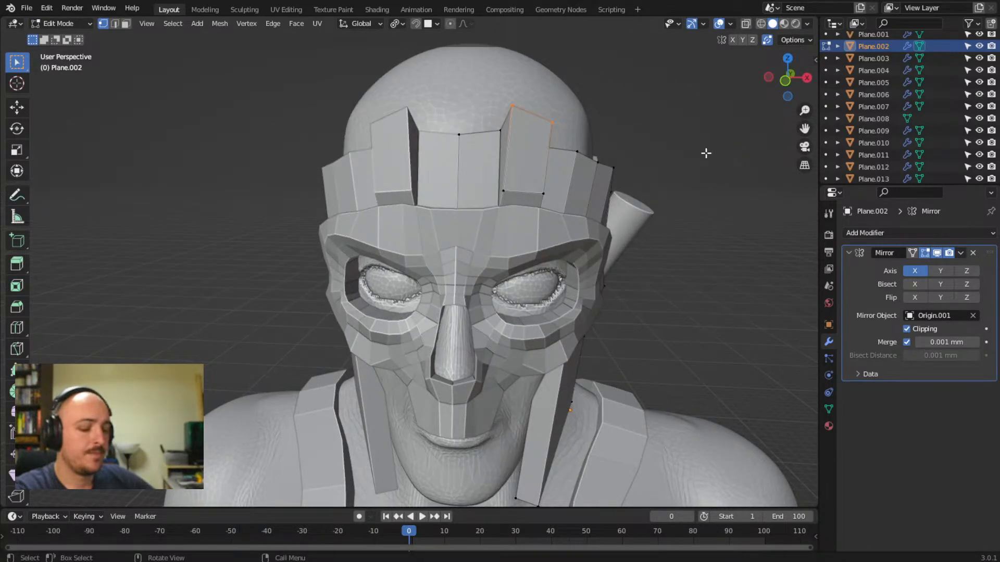
key("g")
left_click(692, 163)
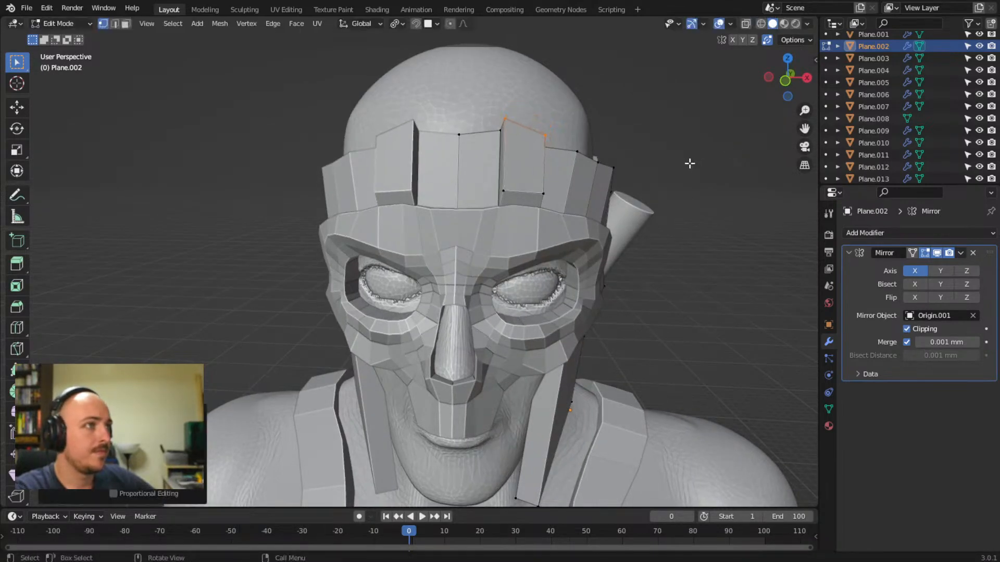
- Select the forehead block's top vertices with see-through display and extrude them upward along the normal by about 0.38 mm
middle_click_drag(692, 163, 650, 156)
middle_click_drag(550, 182, 426, 215)
scroll(313, 218, "up", 5)
middle_click_drag(313, 218, 399, 242)
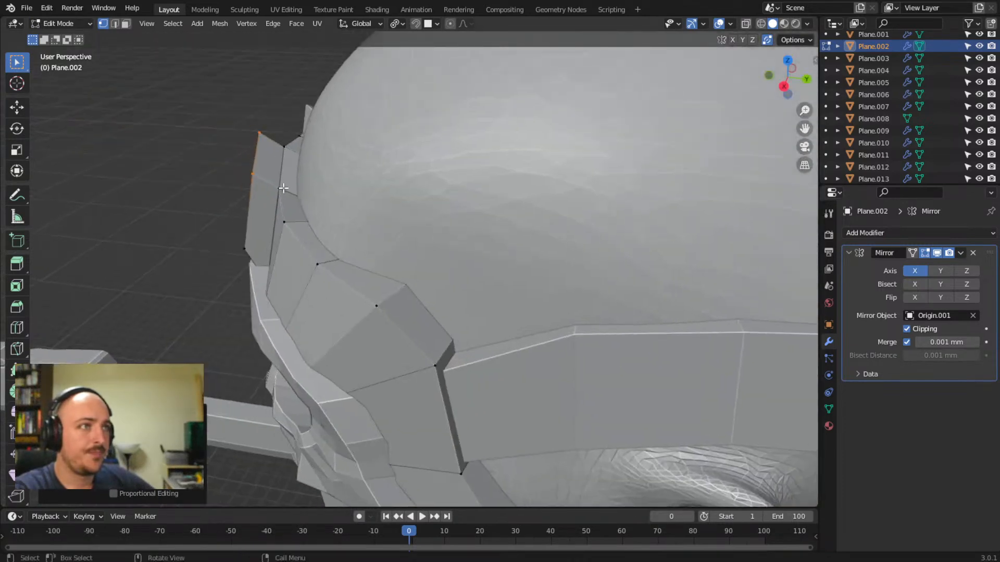
left_click(746, 24)
middle_click_drag(225, 232, 275, 128)
left_click_drag(207, 66, 272, 140)
middle_click_drag(271, 139, 662, 65)
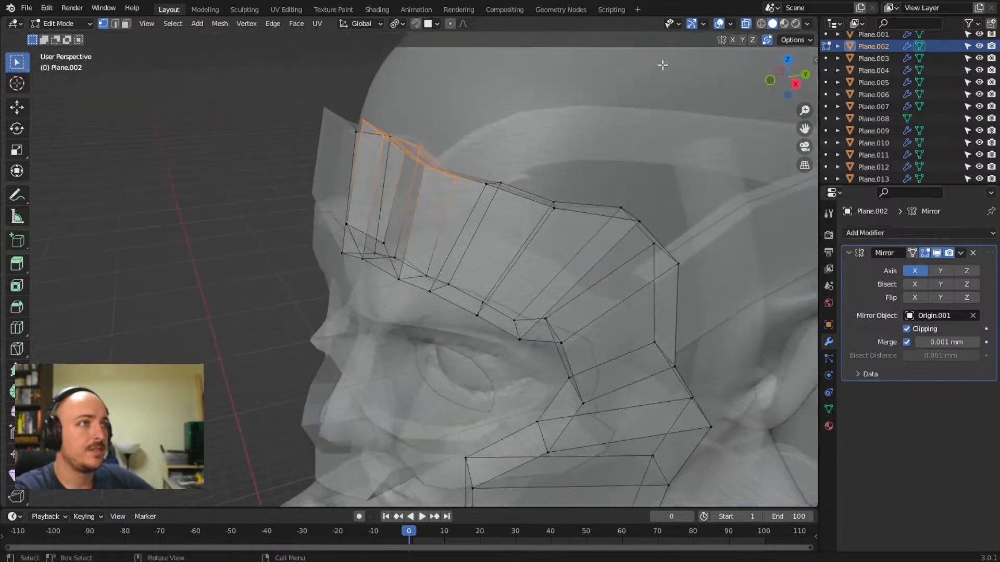
left_click(746, 24)
middle_click_drag(302, 198, 260, 174)
key("g")
key("z")
key("z")
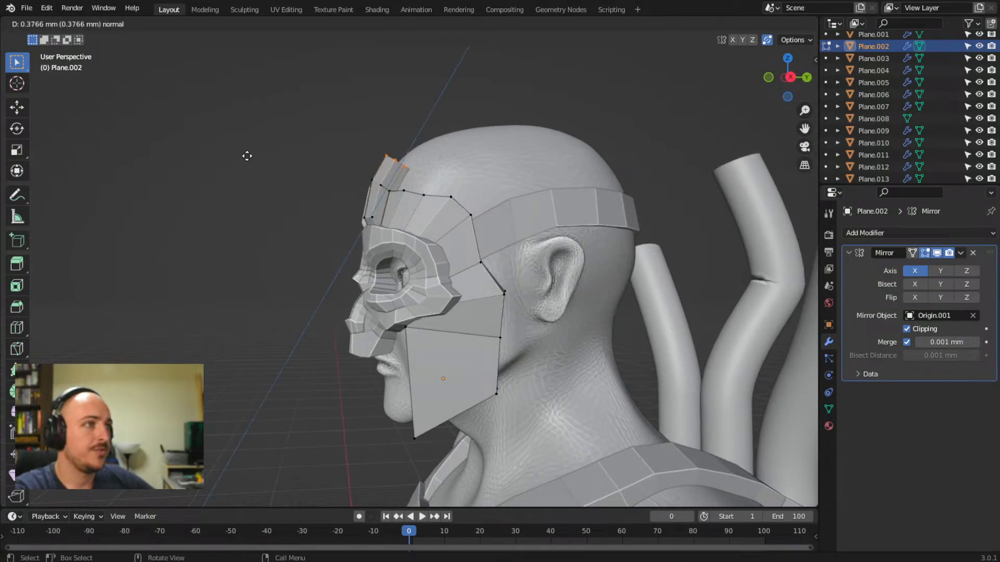
left_click(251, 151)
middle_click_drag(248, 149, 378, 155)
mouse_move(645, 260)
middle_mouse_down()
mouse_move(594, 234)
mouse_move(552, 239)
mouse_move(639, 273)
middle_mouse_up()
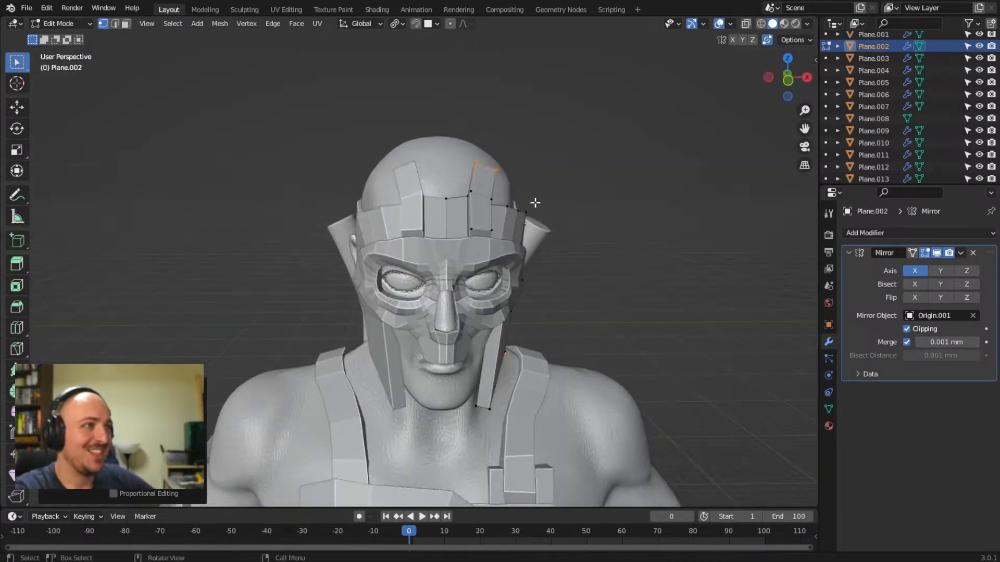
- Select the vertices around the forehead block's bend and shift them outward from the centre line by about 0.1 mm
scroll(531, 205, "up", 6)
middle_click_drag(478, 241, 453, 242)
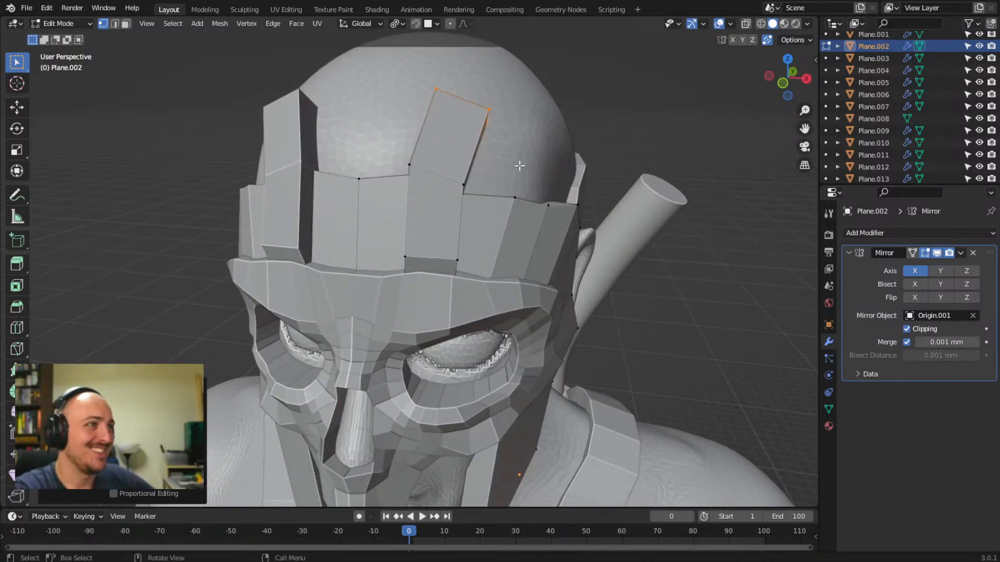
left_click(747, 24)
left_click_drag(395, 166, 428, 172)
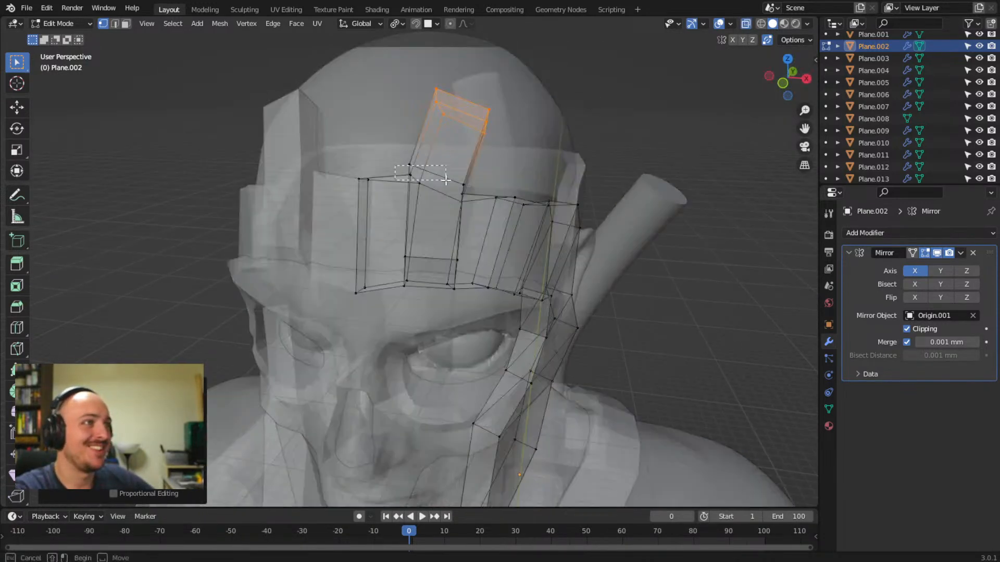
left_click_drag(474, 212, 475, 212)
key("g")
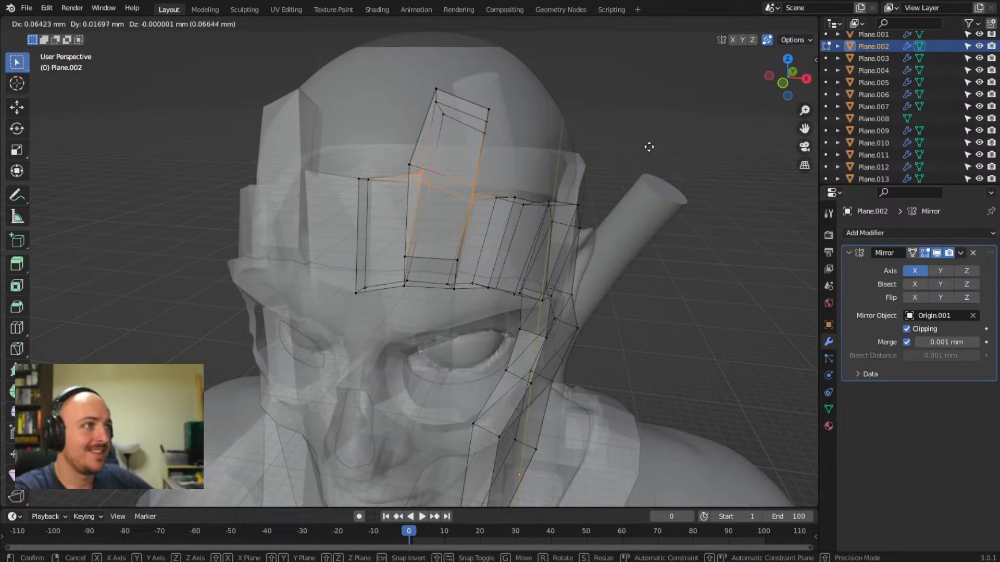
right_click(652, 146)
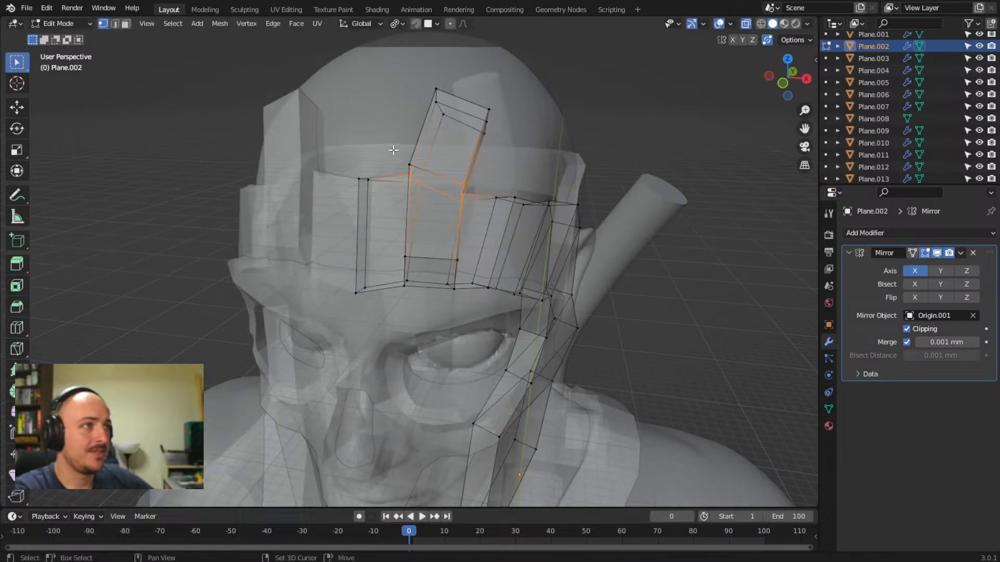
key("g")
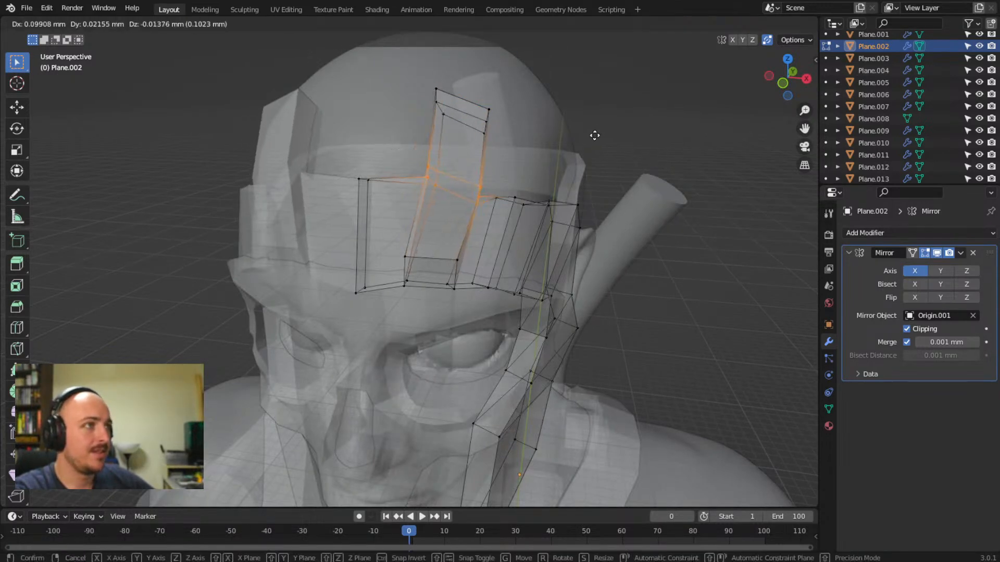
left_click(595, 135)
scroll(641, 126, "down", 4)
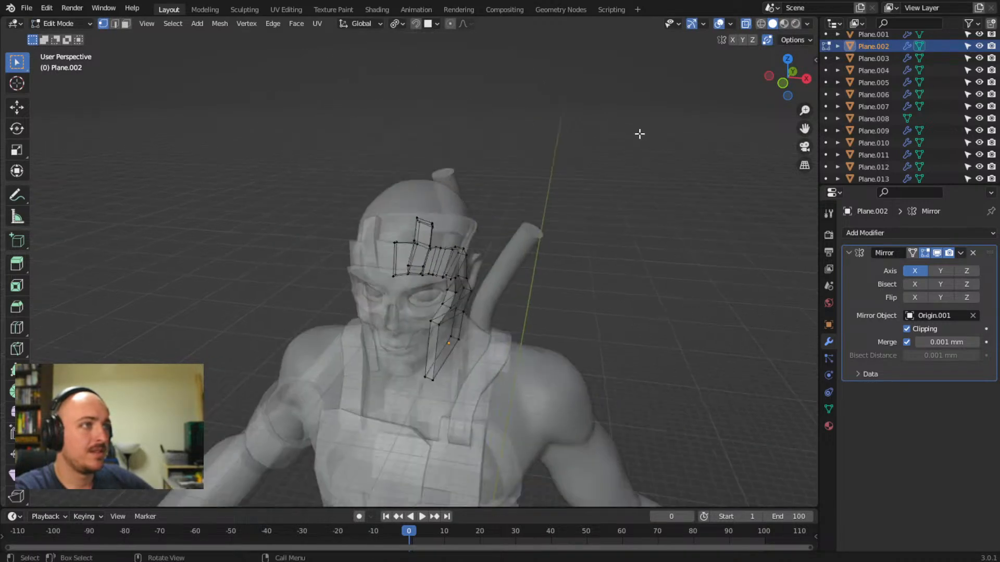
left_click(745, 26)
- Select the outer face of the forehead plate segment above the eye's outer corner and extrude it outward
mouse_move(562, 240)
middle_mouse_down()
mouse_move(612, 203)
mouse_move(531, 192)
mouse_move(405, 218)
mouse_move(576, 206)
mouse_move(404, 238)
mouse_move(517, 214)
mouse_move(501, 280)
mouse_move(455, 271)
mouse_move(424, 273)
mouse_move(430, 280)
middle_mouse_up()
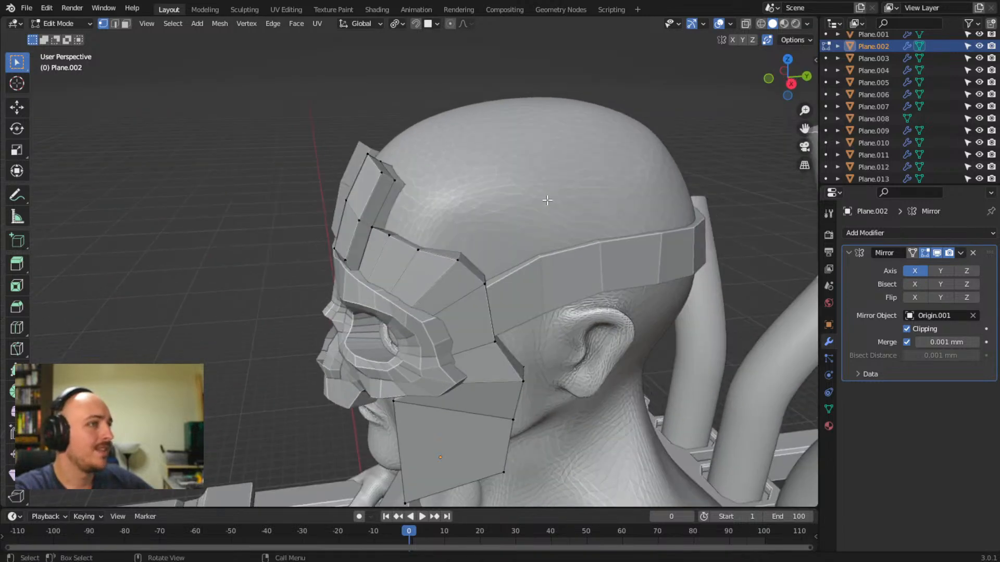
left_click(749, 24)
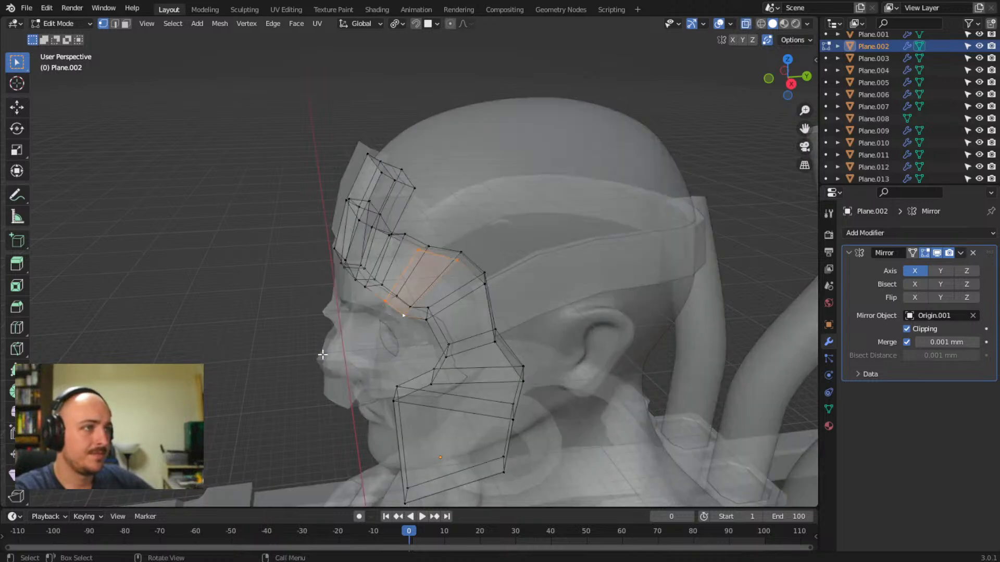
middle_click_drag(338, 345, 333, 302)
key("e")
left_click(243, 323)
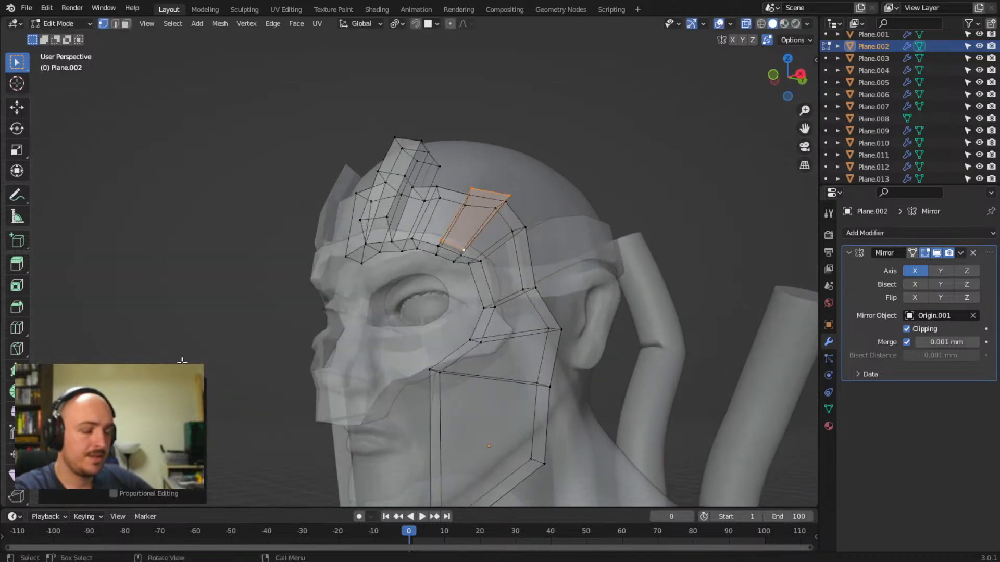
- Try to shift the newly extruded temple face further up along the head
key("g")
left_click(192, 353)
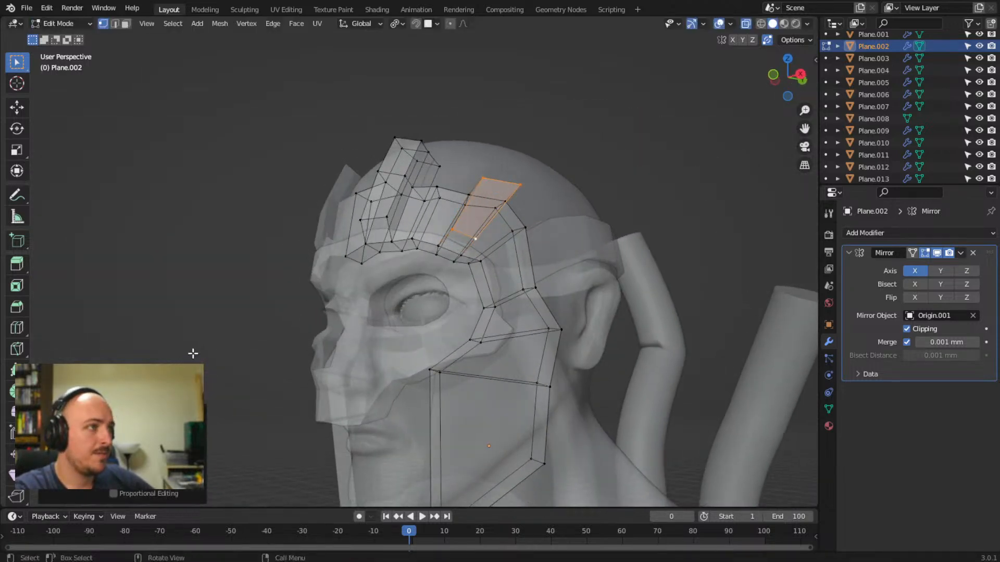
middle_click_drag(732, 57, 372, 242)
key("b")
key("ctrl+z")
- Return to solid display and move the temple block's outer face away from the plate
middle_click_drag(182, 180, 471, 164)
left_click(746, 24)
mouse_move(670, 114)
middle_mouse_down()
mouse_move(636, 167)
mouse_move(598, 167)
mouse_move(617, 166)
mouse_move(627, 186)
middle_mouse_up()
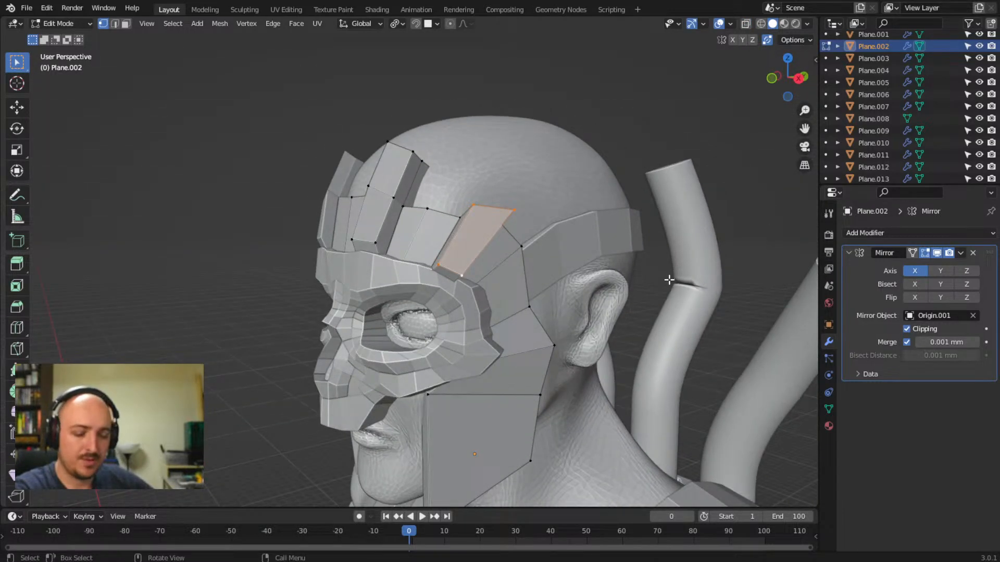
key("g")
left_click(676, 271)
middle_click_drag(677, 271, 692, 205)
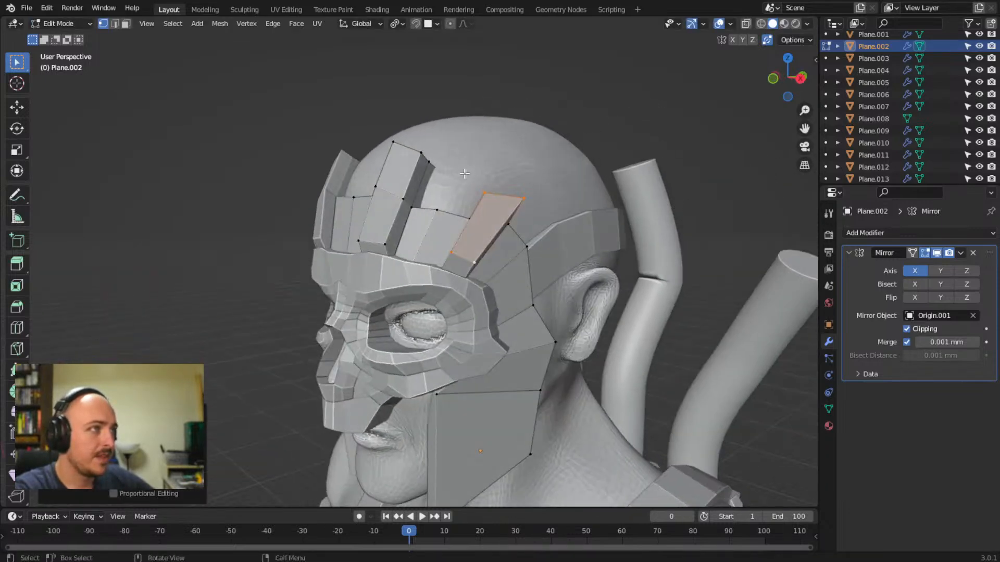
- Lower the top edge of the temple block's outer face by about 0.14 mm and adjust its lower rear corner
left_click(534, 209)
key("g")
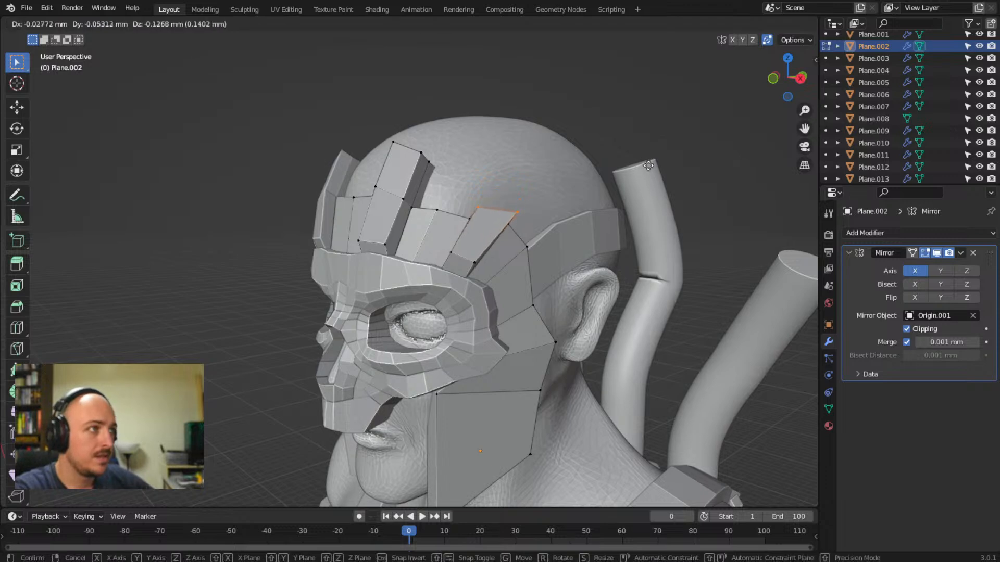
left_click(648, 166)
middle_click_drag(647, 166, 385, 219)
left_click(468, 237)
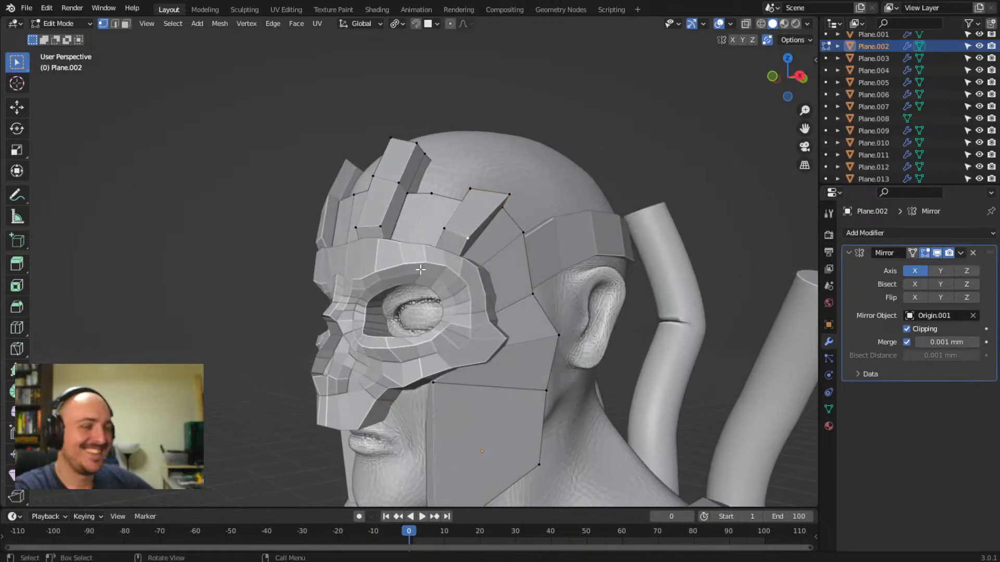
key("g")
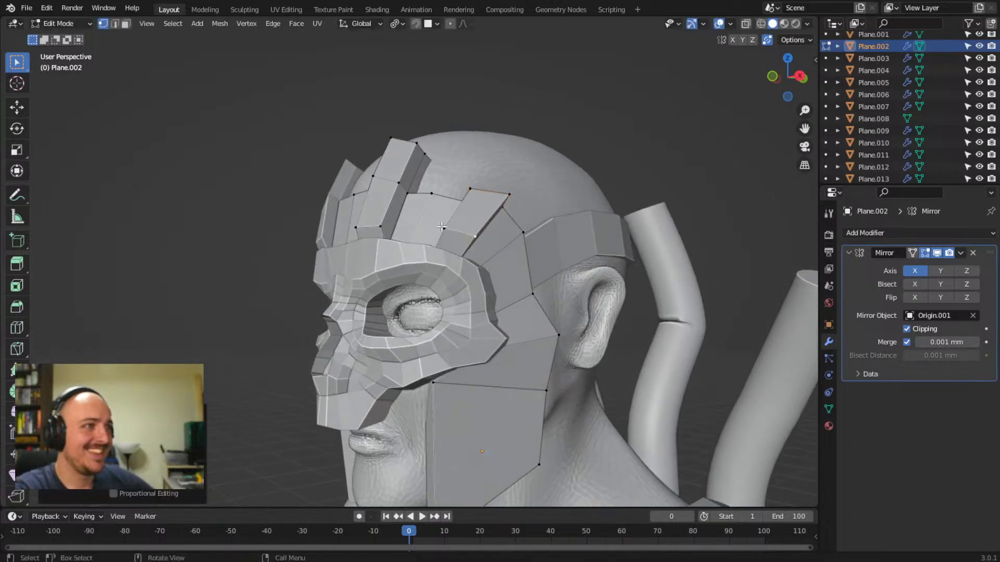
left_click(479, 256)
- Examine the forehead spikes and the cheek plate from the front, three-quarter and side views
middle_click_drag(209, 303, 293, 286)
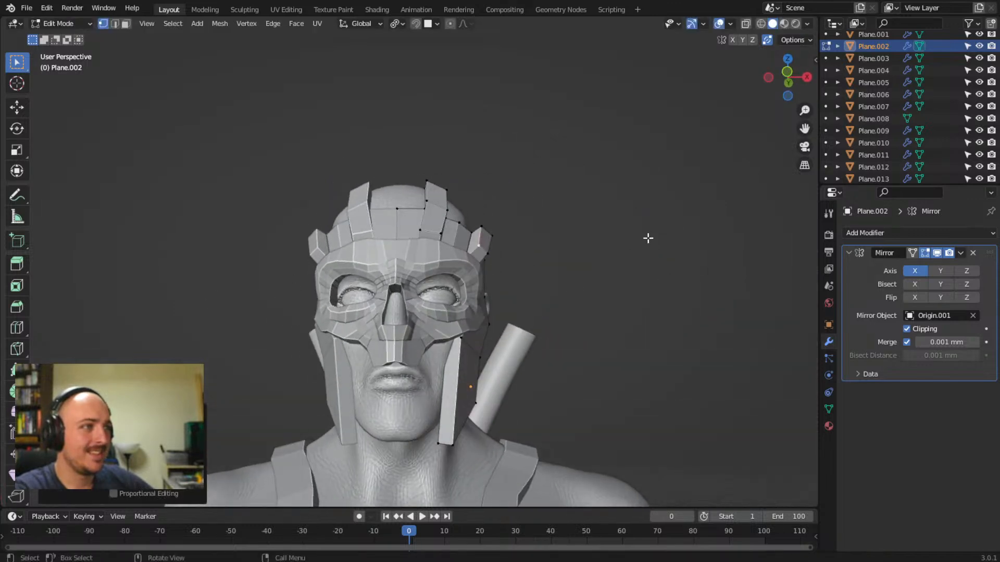
mouse_move(650, 237)
middle_mouse_down()
mouse_move(623, 201)
mouse_move(465, 279)
mouse_move(673, 251)
mouse_move(663, 240)
middle_mouse_up()
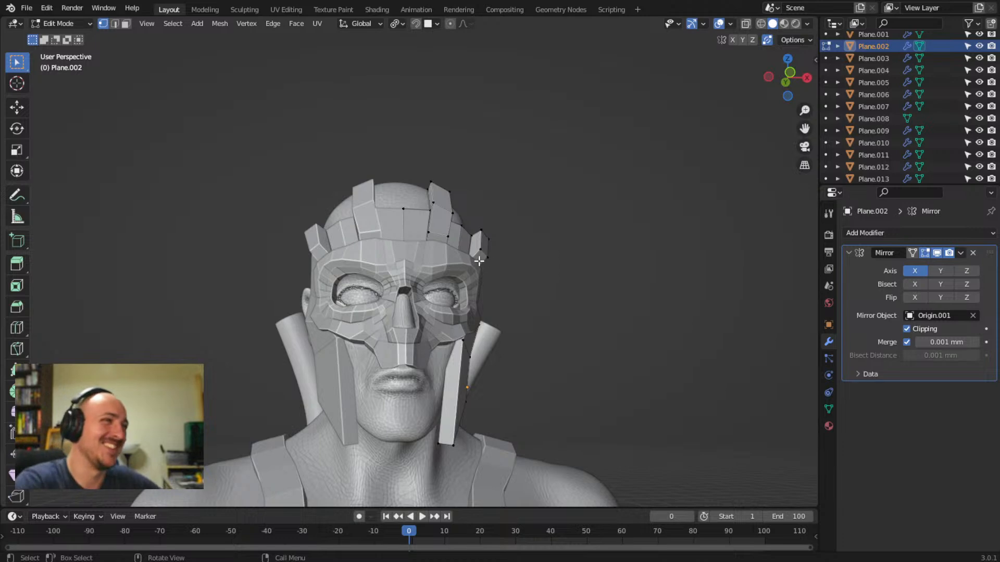
middle_click_drag(497, 262, 455, 284)
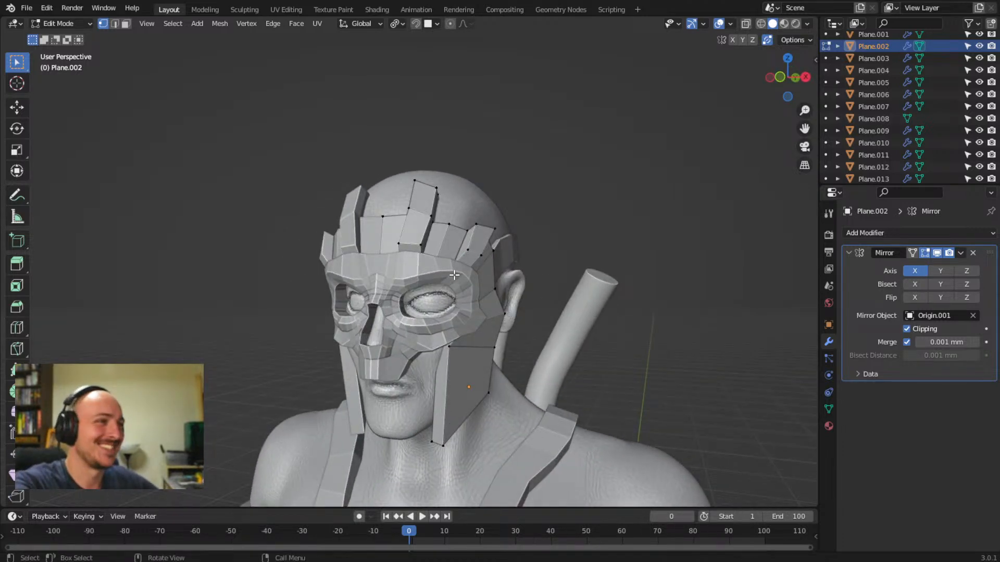
middle_click_drag(506, 275, 432, 280)
scroll(555, 250, "up", 4)
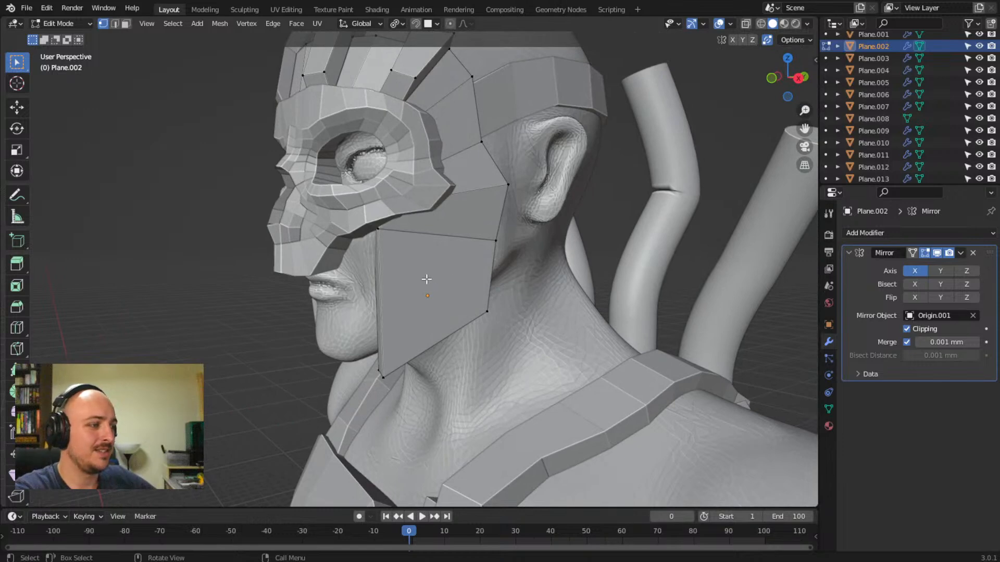
scroll(422, 281, "down", 2)
middle_click_drag(421, 281, 402, 280)
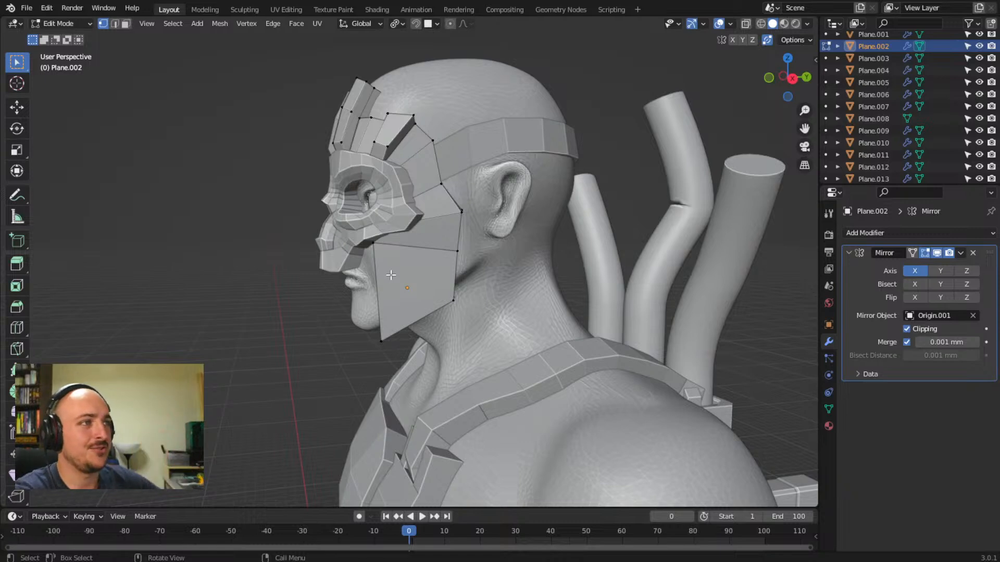
middle_click_drag(432, 280, 446, 258)
scroll(461, 260, "down", 3)
- Add two horizontal edge loops across the mask's cheek plate, one just below its top edge and one above its slanted lower edge
scroll(442, 266, "up", 4)
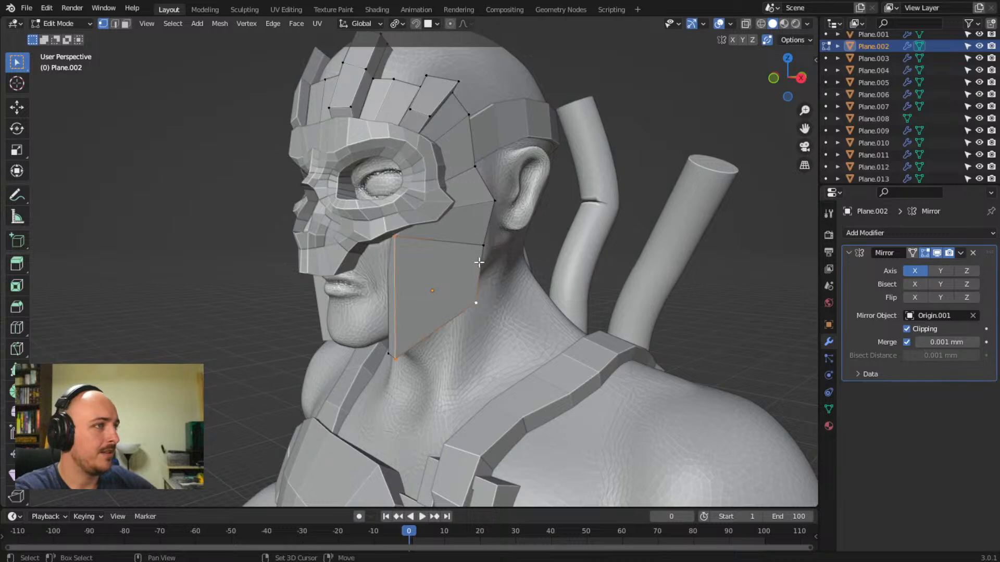
middle_click_drag(483, 299, 434, 316)
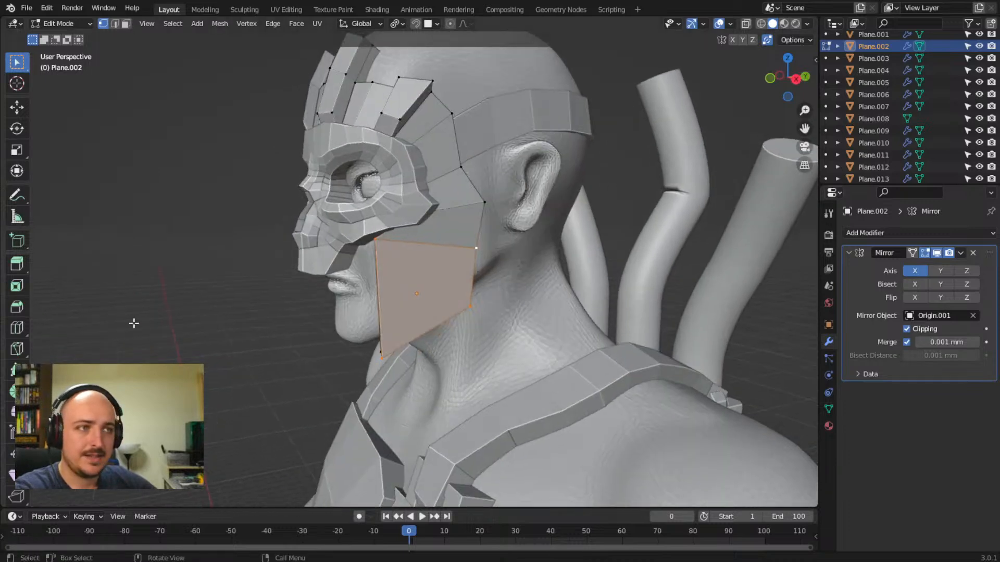
key("ctrl+r")
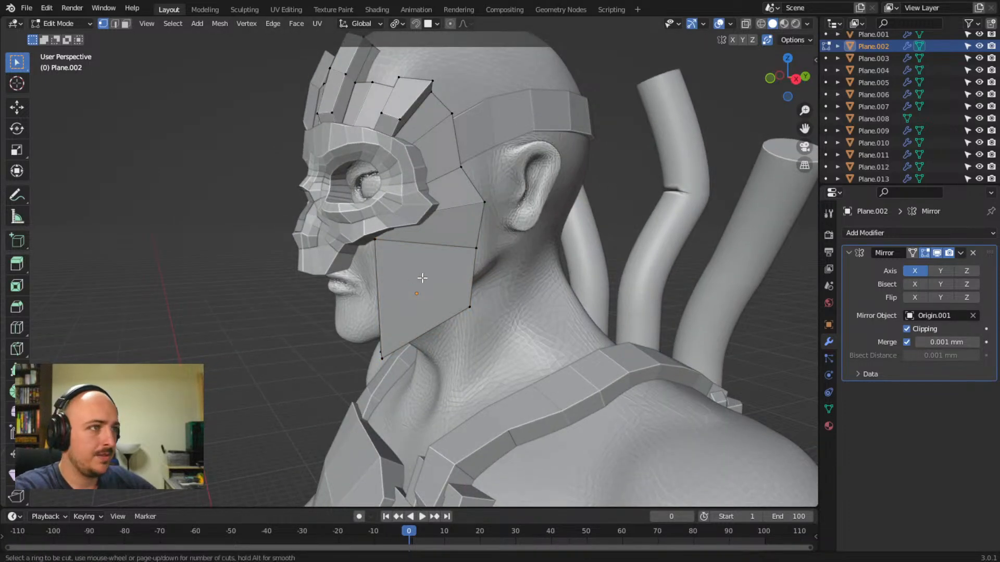
left_click(476, 264)
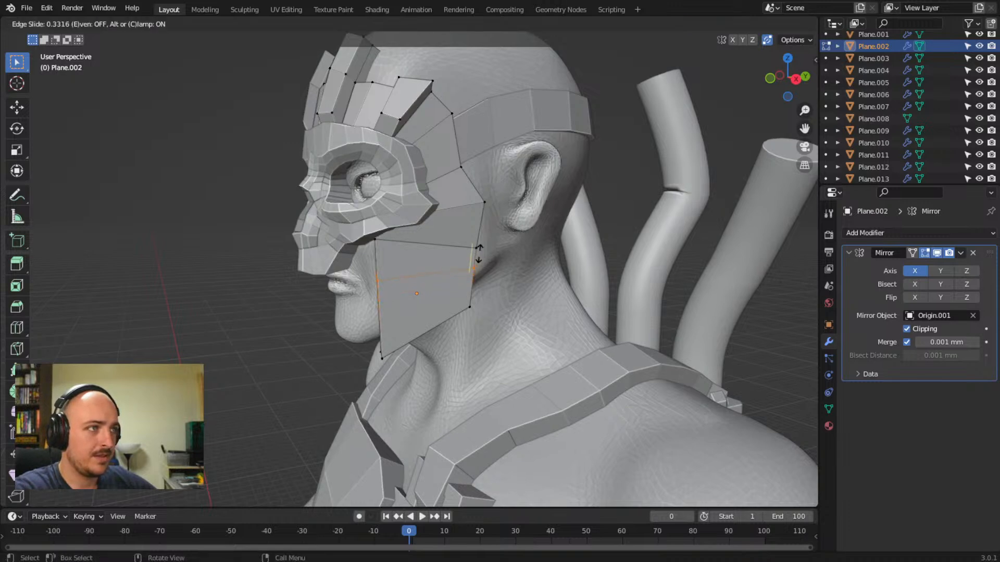
left_click(499, 251)
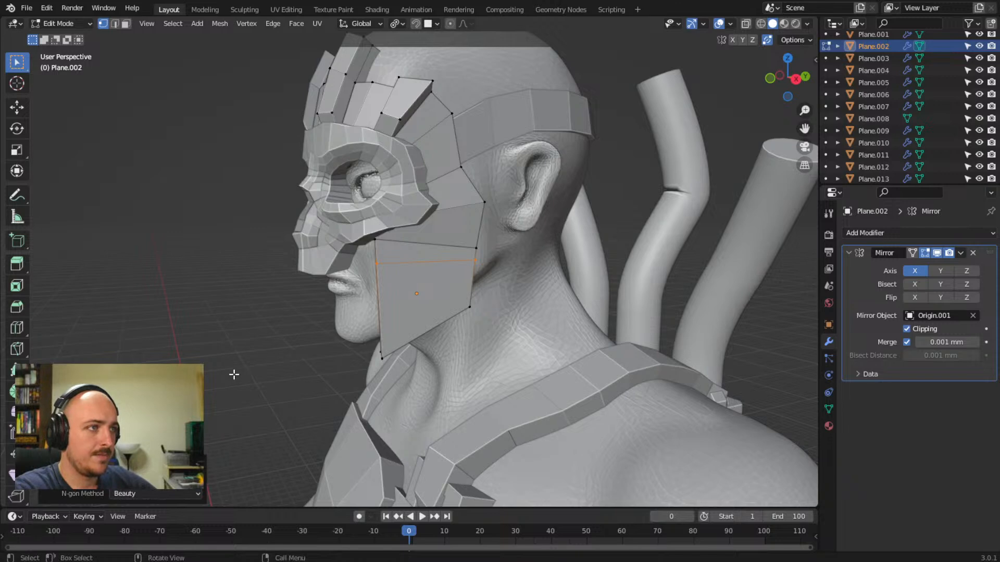
middle_click_drag(389, 299, 528, 292)
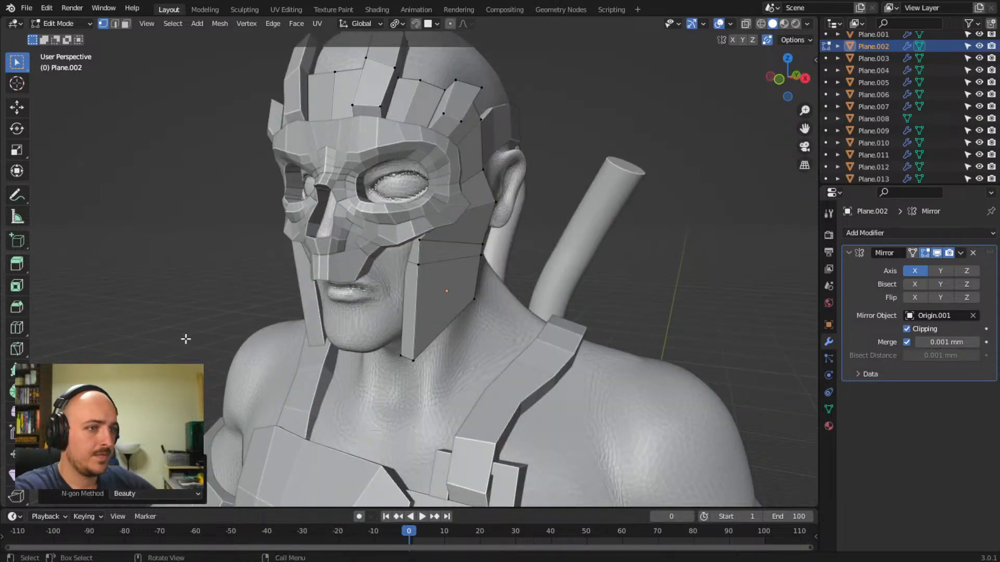
key("ctrl+r")
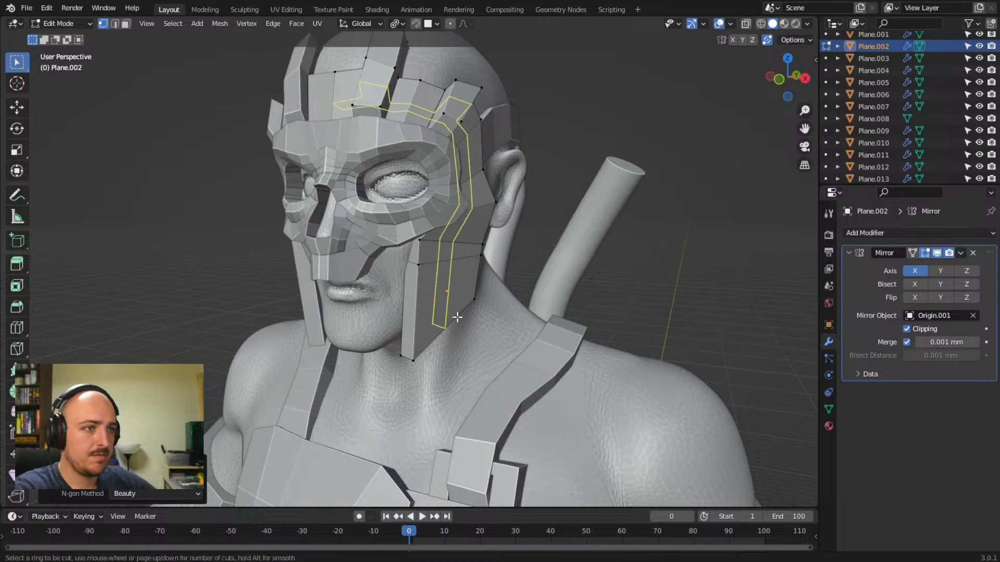
left_click(475, 286)
left_click(475, 287)
- Add two lengthwise edge loops through the cheek plate, one near its rear edge and one close to its front edge
middle_click_drag(475, 286, 394, 303)
key("ctrl+r")
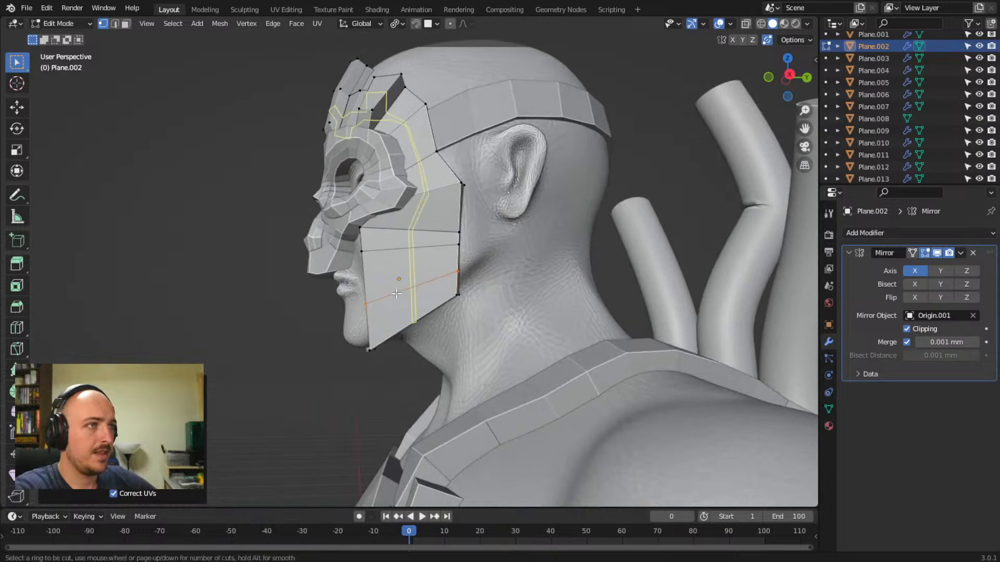
left_click(405, 293)
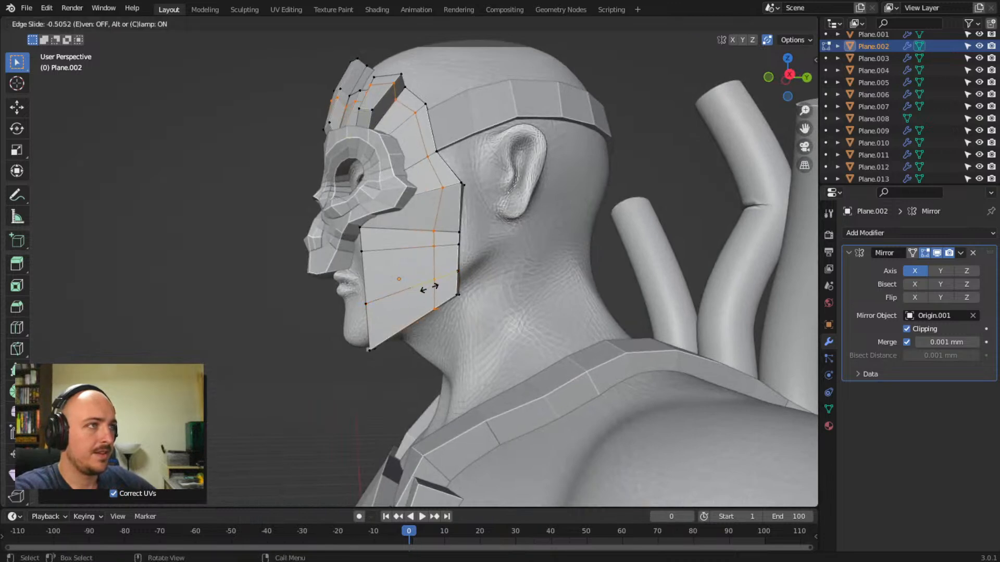
left_click(428, 288)
key("ctrl+r")
left_click(397, 313)
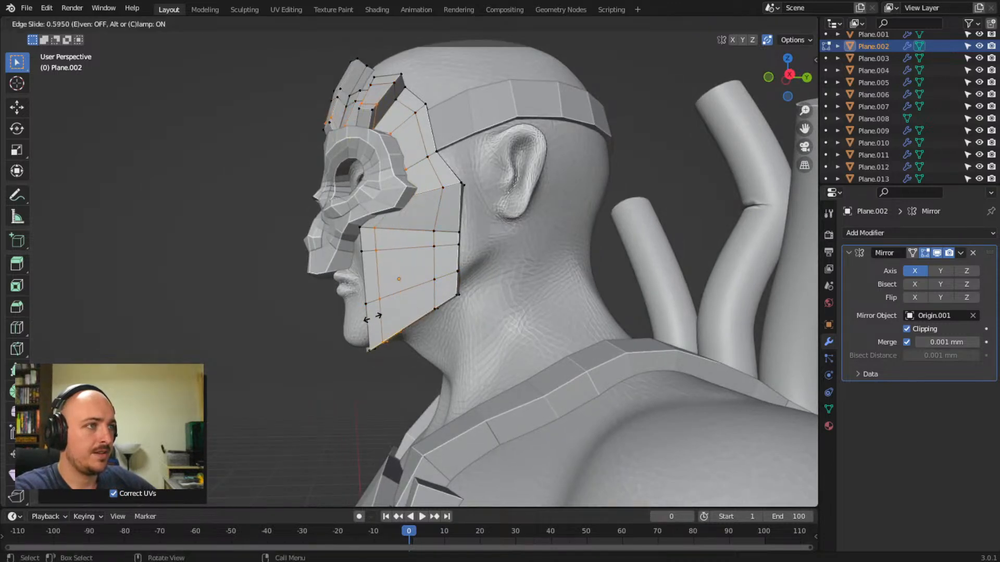
left_click(372, 319)
- Recess the cheek plate's central face about 0.065 mm inward along its normal
middle_click_drag(282, 319, 419, 287)
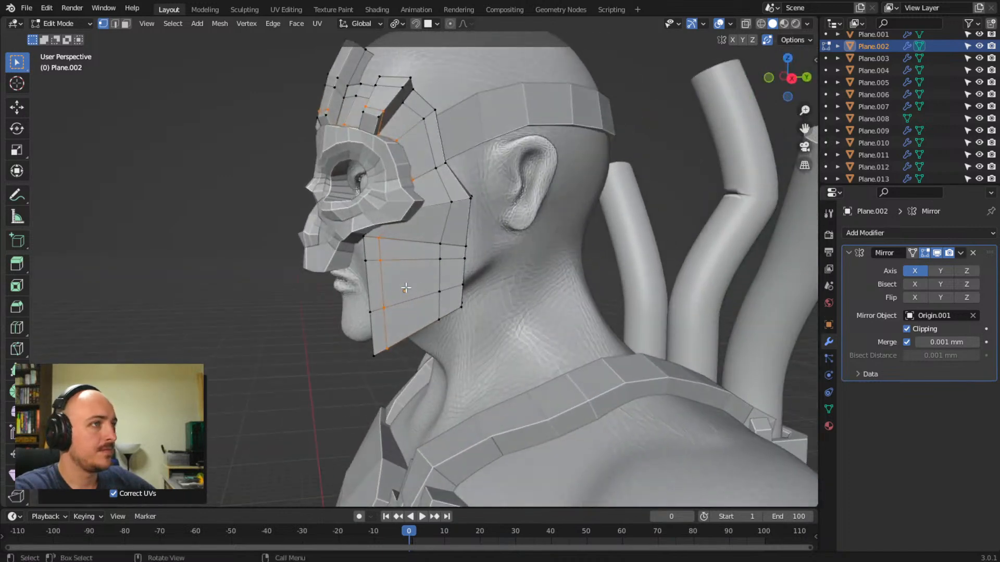
left_click(440, 288)
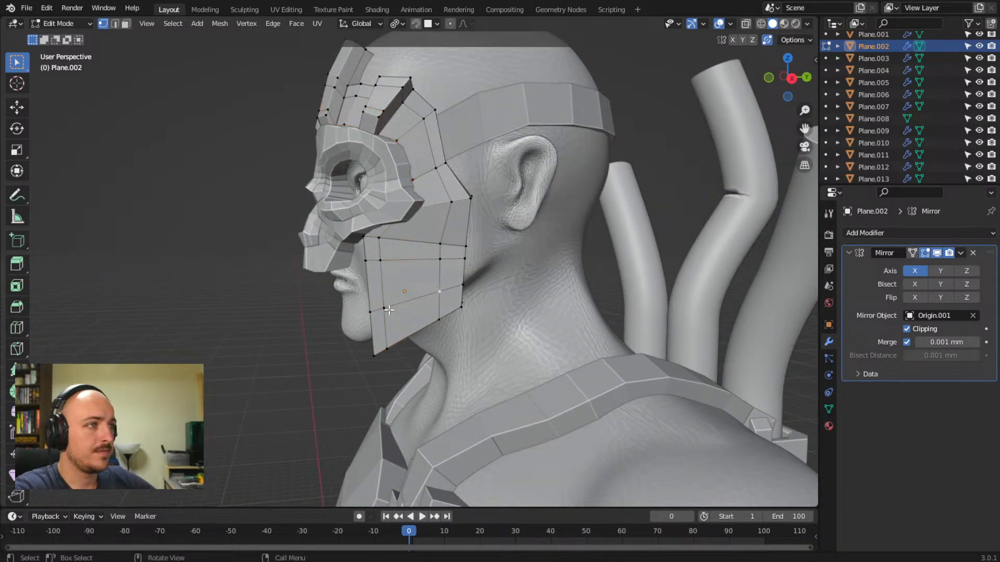
middle_click_drag(393, 311, 459, 324)
key("g")
key("z")
key("z")
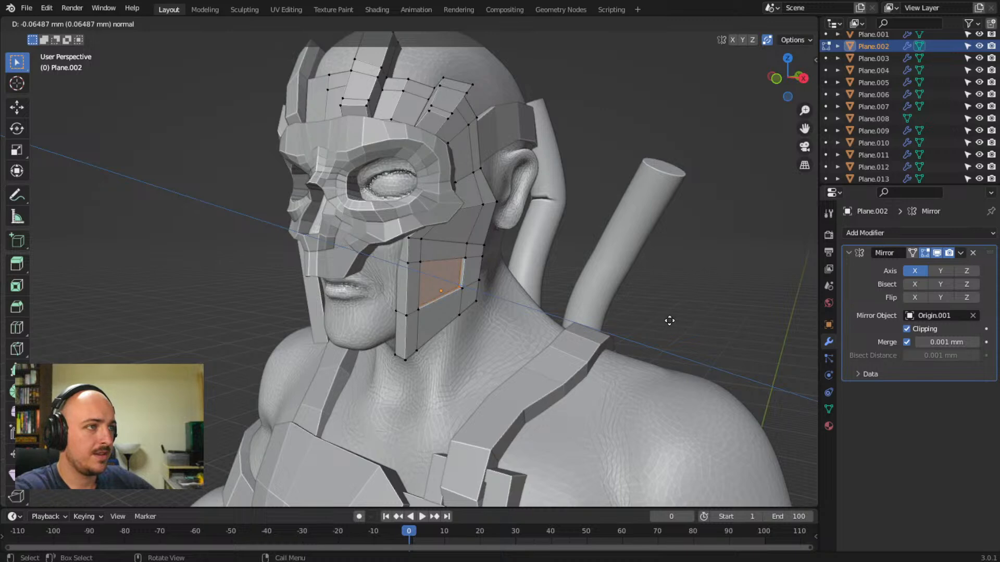
left_click(669, 320)
left_click(689, 313)
- Examine the recessed cheek panel in Object Mode from the side, both close up and from further away
middle_click_drag(689, 313, 607, 311)
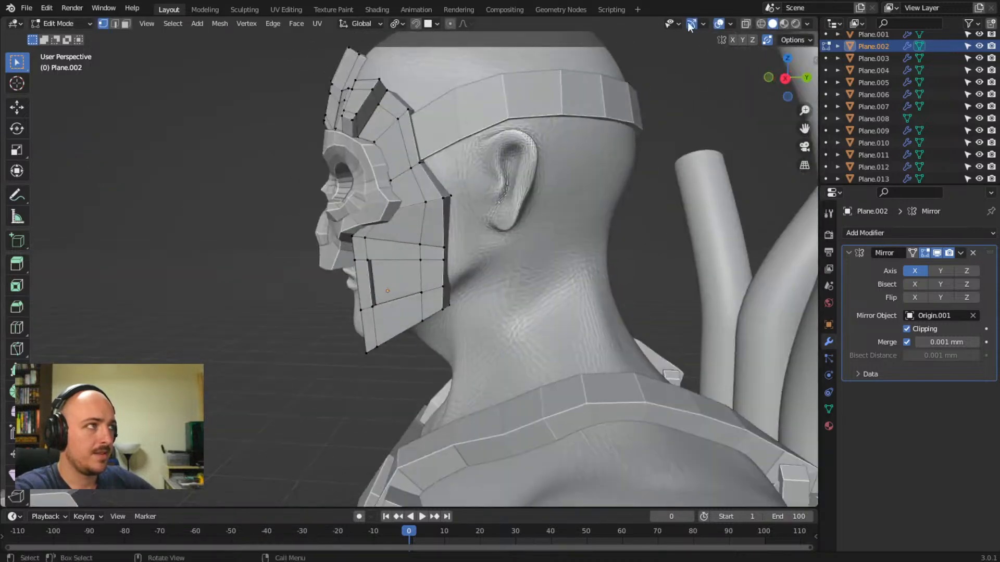
left_click(744, 24)
left_click(745, 24)
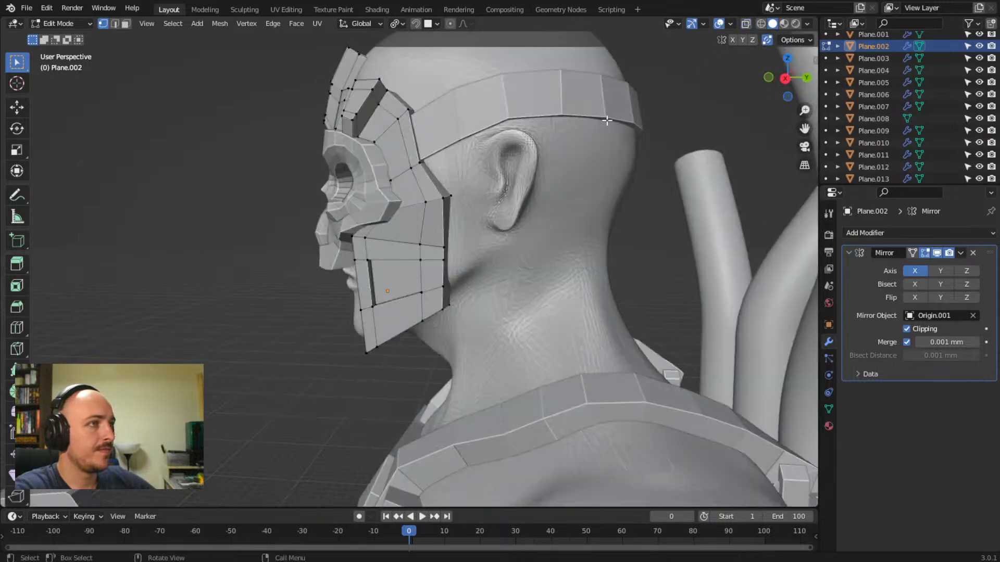
key("Tab")
middle_click_drag(298, 241, 211, 292)
scroll(222, 289, "down", 4)
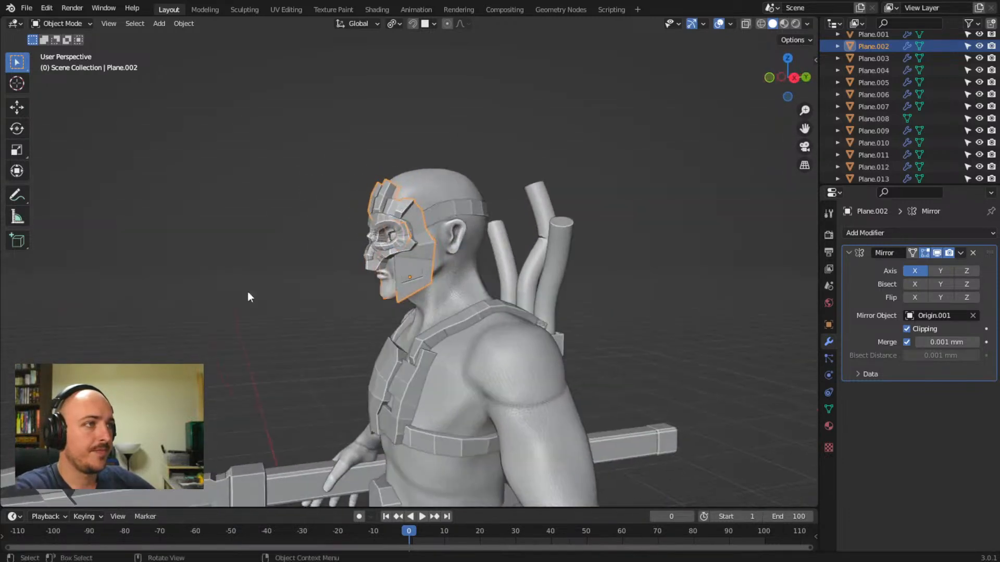
scroll(435, 277, "up", 5)
middle_click_drag(436, 276, 405, 268)
scroll(517, 271, "down", 4)
scroll(463, 279, "up", 6)
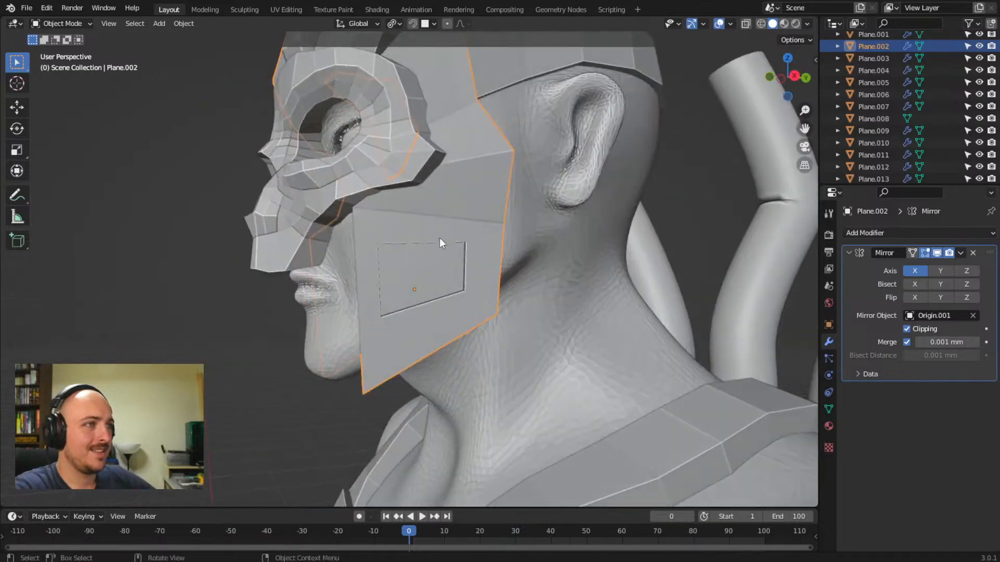
- Bevel the edges around the cheek plate's recessed panel with a width of 0.0257 mm and one segment
key("Tab")
middle_click_drag(441, 284, 421, 281)
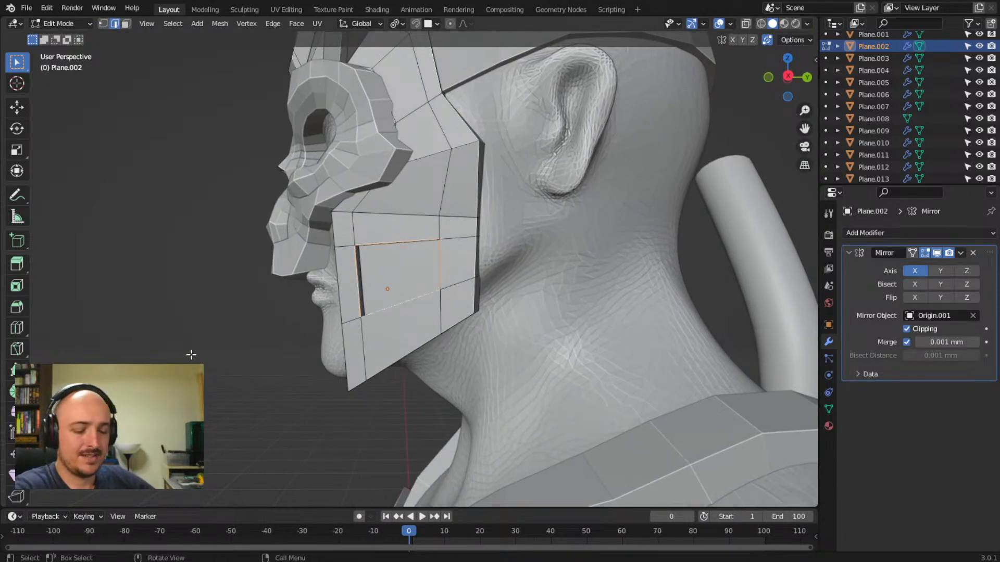
key("ctrl+b")
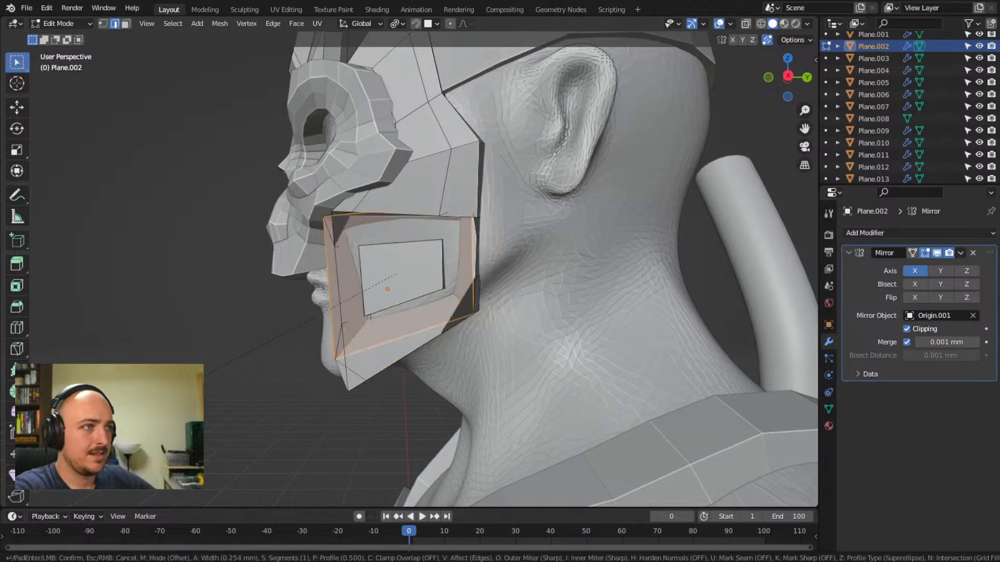
left_click(201, 388)
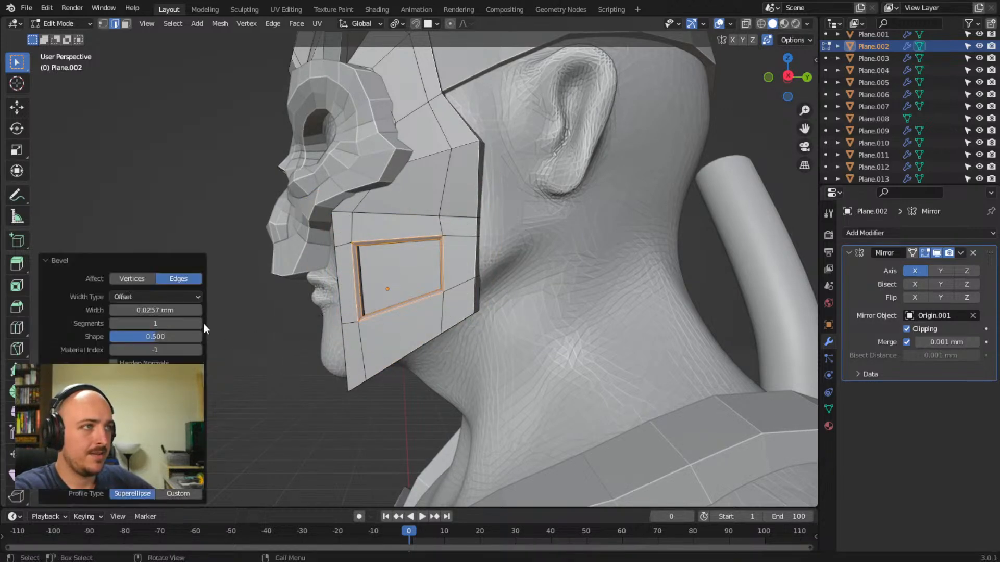
middle_click_drag(265, 341, 332, 333)
key("alt+a")
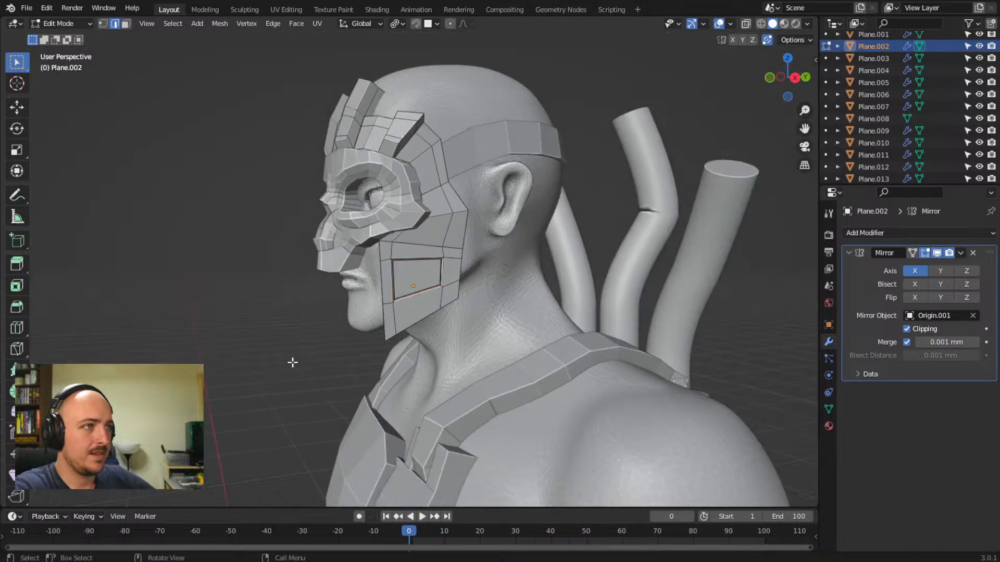
- Deselect the mask in Object Mode and inspect its bevelled cheek panel and headband from the side, three-quarter and front views
key("Tab")
middle_click_drag(297, 382, 458, 264)
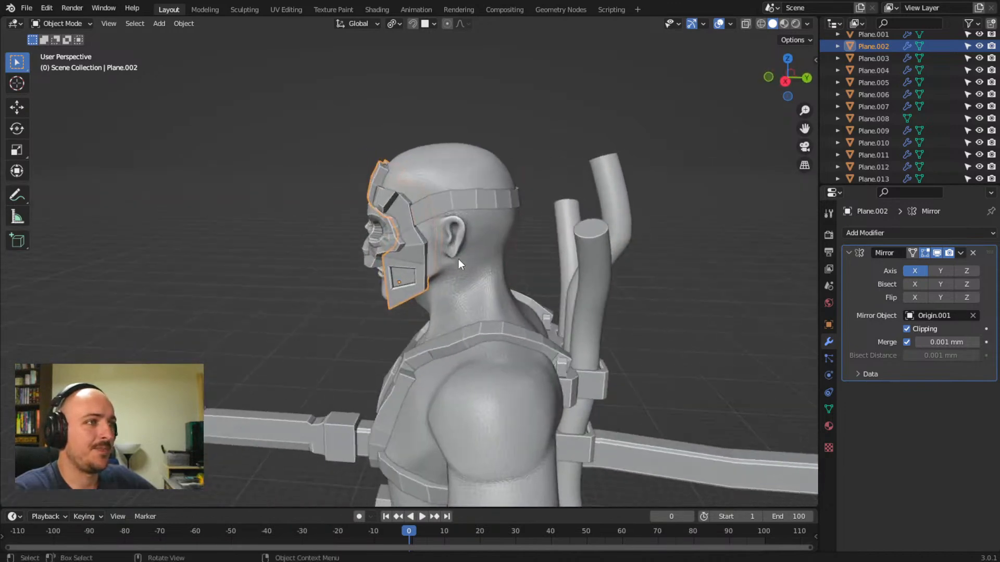
left_click(260, 273)
middle_click_drag(257, 282, 253, 255)
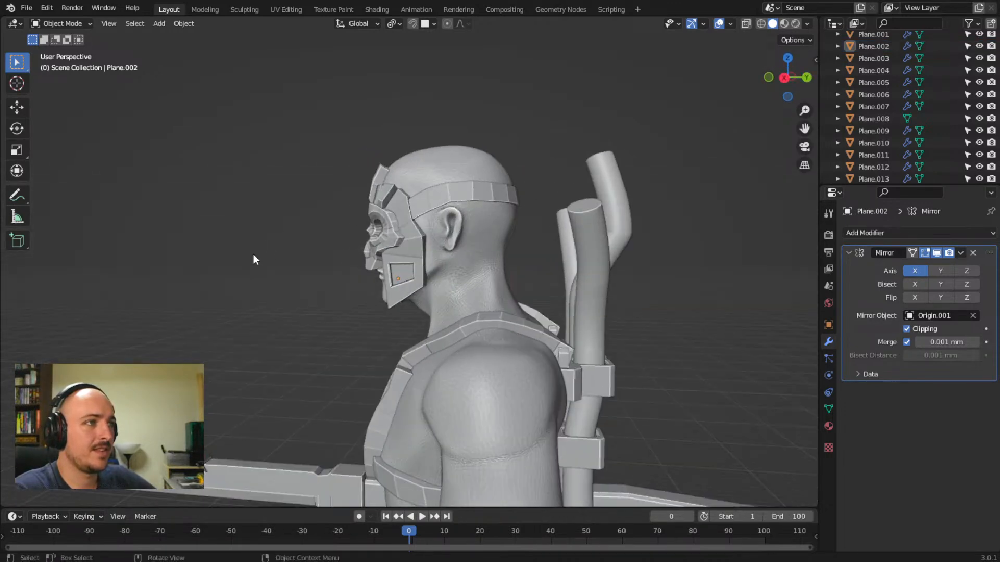
middle_click_drag(310, 242, 354, 242)
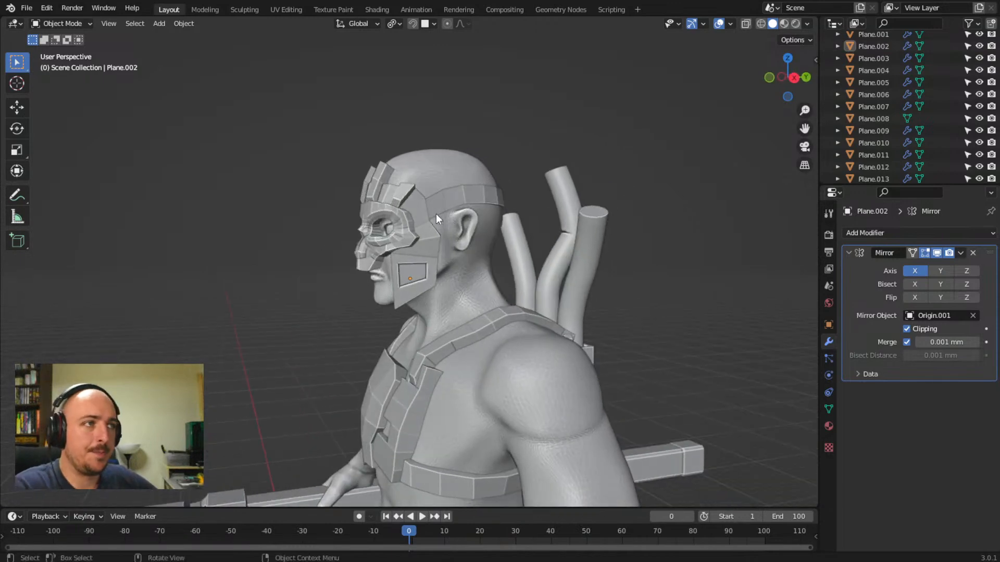
middle_click_drag(424, 195, 383, 204)
scroll(407, 221, "up", 5)
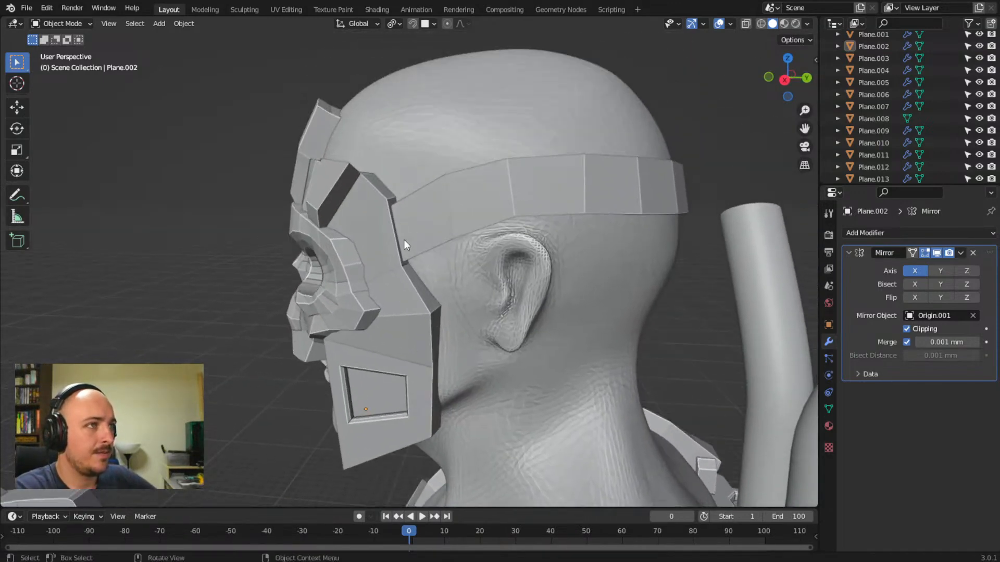
middle_click_drag(404, 239, 508, 286)
scroll(411, 217, "down", 3)
scroll(538, 279, "down", 3)
scroll(414, 275, "up", 3)
scroll(565, 268, "down", 3)
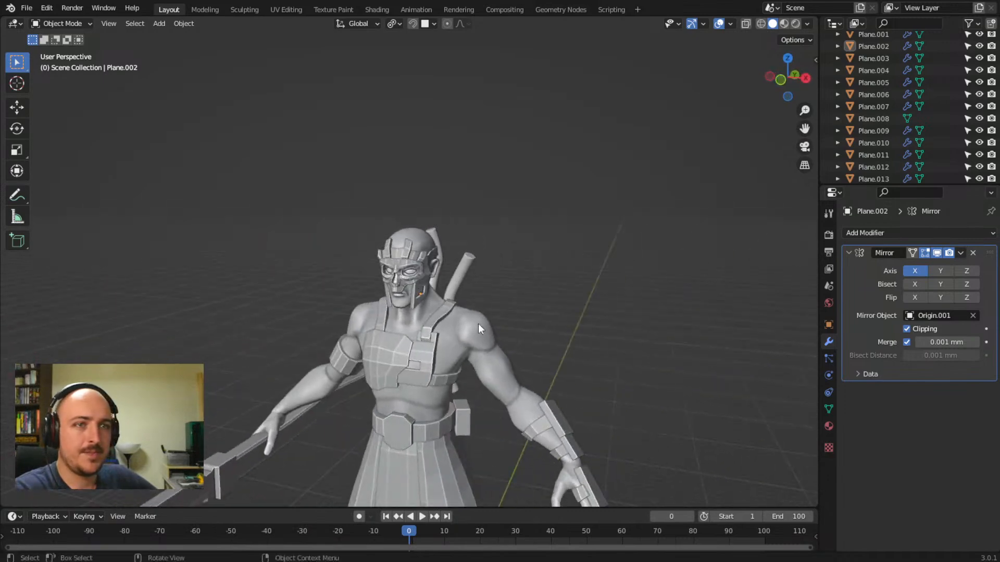
scroll(466, 335, "up", 2)
middle_click_drag(464, 341, 464, 289, "shift")
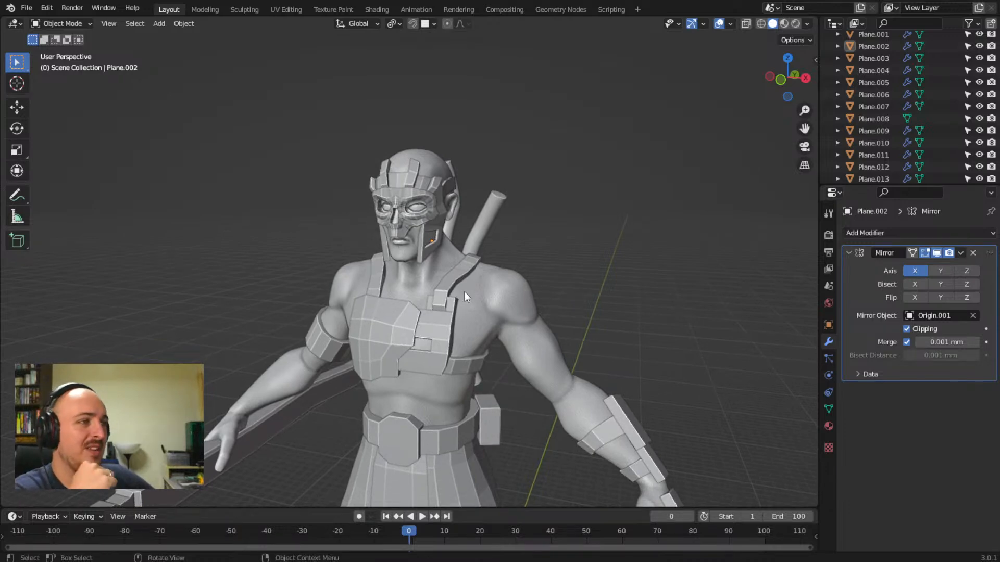
- Examine how the mask, chest armour and arm plates work together from the front and side
middle_click_drag(473, 266, 443, 254)
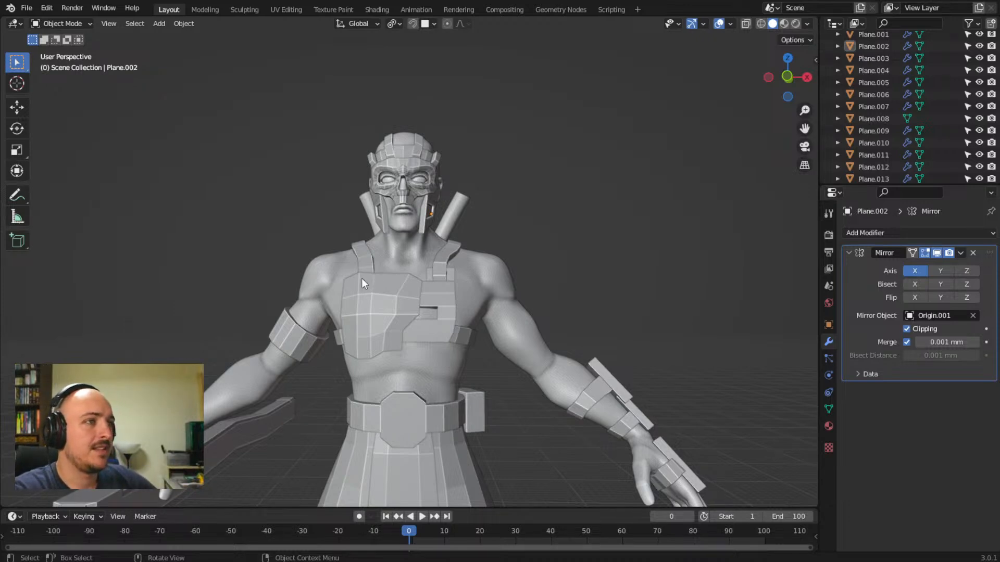
middle_click_drag(286, 280, 383, 288)
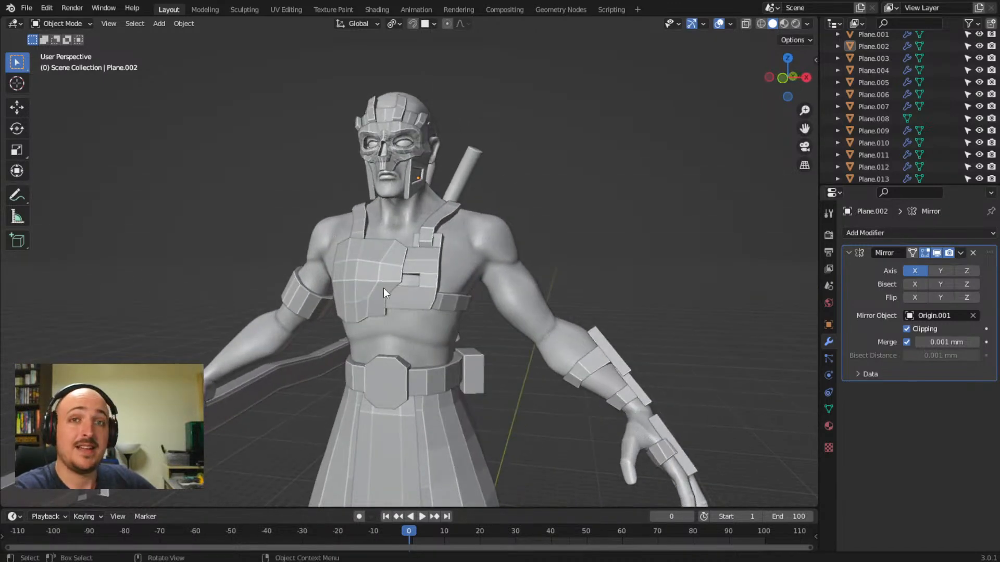
scroll(398, 283, "down", 3)
mouse_move(363, 279)
middle_mouse_down()
mouse_move(436, 284)
mouse_move(313, 284)
mouse_move(367, 283)
middle_mouse_up()
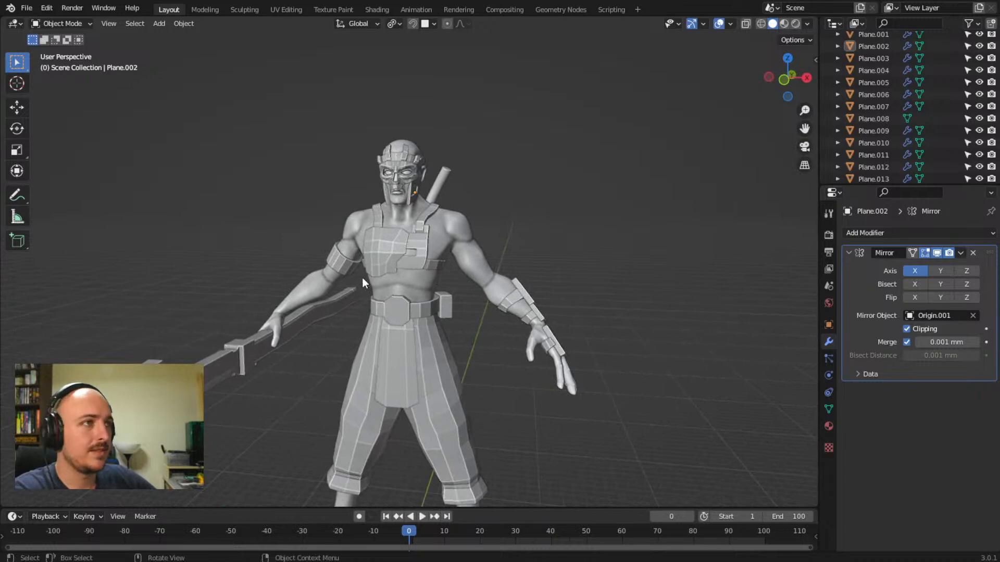
scroll(429, 263, "down", 3)
middle_click_drag(429, 263, 391, 277)
scroll(443, 289, "up", 5)
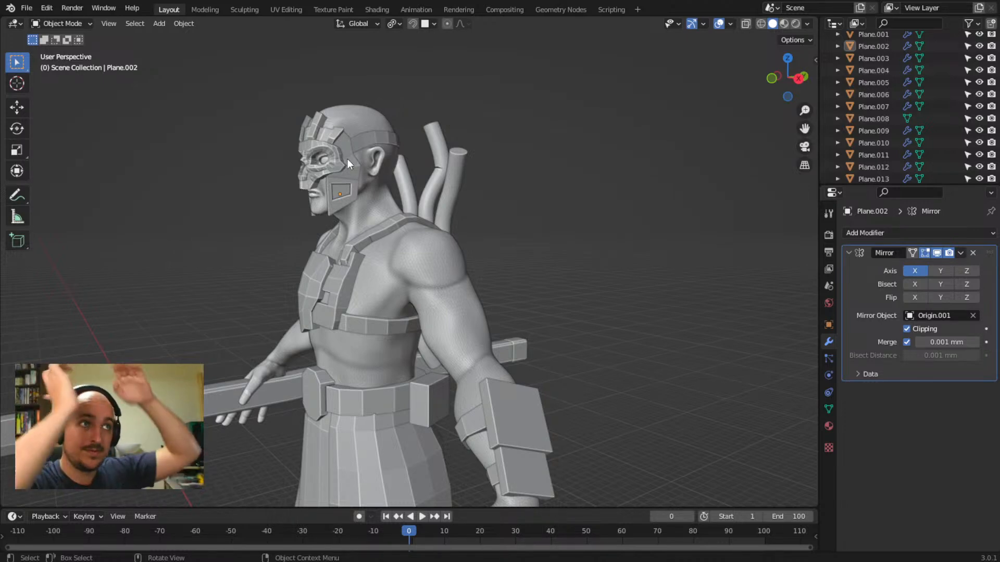
middle_click_drag(295, 149, 392, 228)
scroll(396, 235, "down", 3)
middle_click_drag(464, 253, 484, 271)
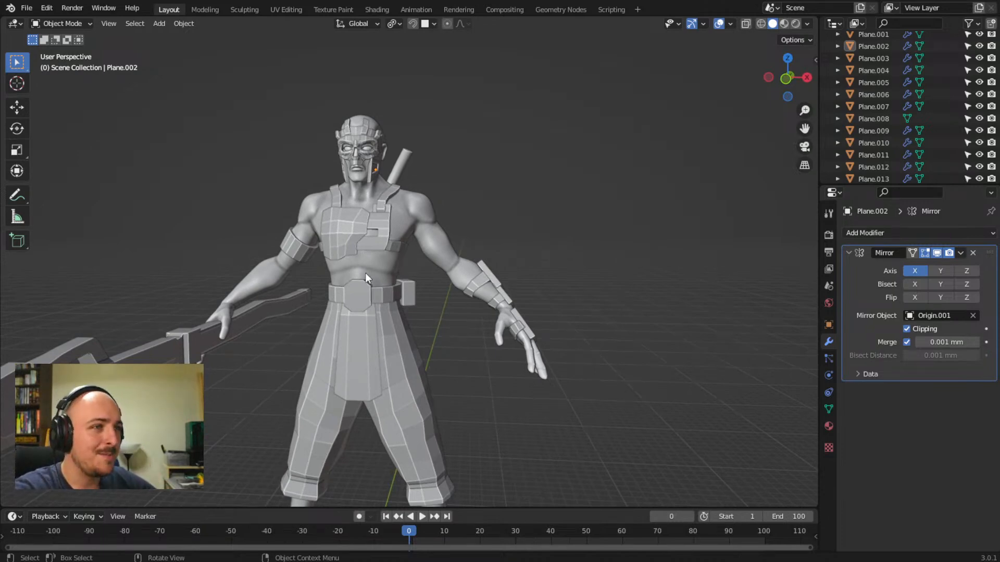
- Review the whole figure's silhouette and proportions from several angles and distances
middle_click_drag(296, 338, 375, 329)
scroll(367, 340, "down", 2)
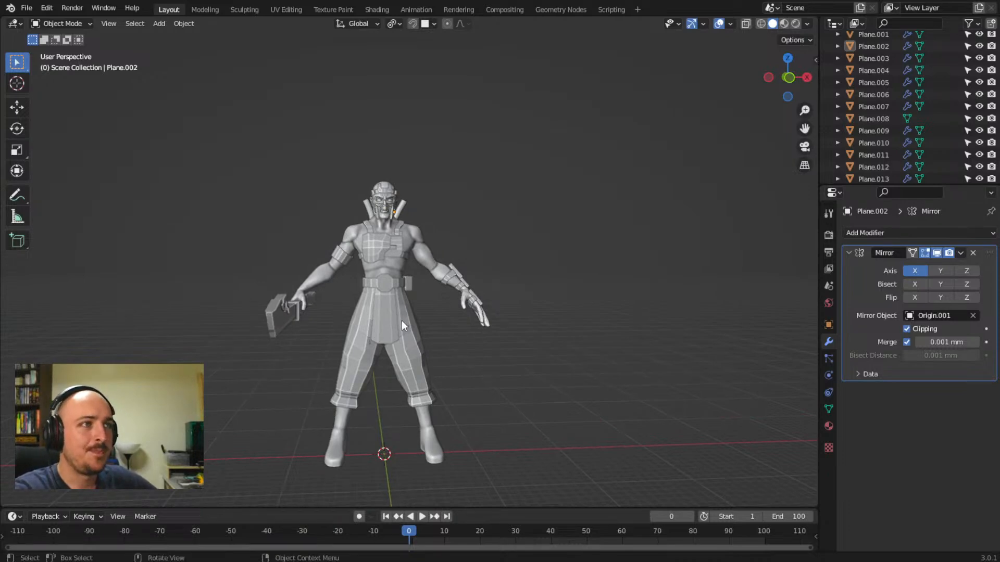
middle_click_drag(401, 274, 439, 308)
scroll(337, 283, "up", 4)
scroll(330, 299, "down", 2)
scroll(372, 292, "down", 3)
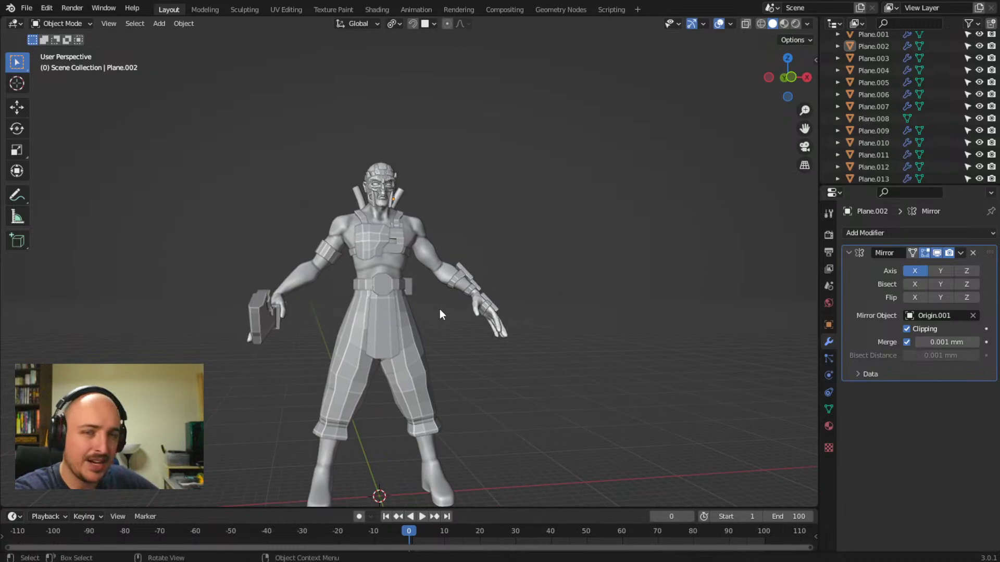
middle_click_drag(440, 310, 358, 344)
scroll(501, 351, "down", 3)
scroll(438, 262, "up", 5)
middle_click_drag(442, 259, 512, 299)
scroll(485, 299, "down", 4)
middle_click_drag(537, 298, 436, 306)
scroll(435, 330, "up", 5)
scroll(498, 317, "down", 4)
- Add a horizontal edge loop around the belt pouch box and slide it close to the box's upper edge
left_click(458, 283)
middle_click_drag(344, 338, 274, 312)
scroll(455, 309, "up", 4)
scroll(444, 308, "up", 2)
middle_click_drag(388, 205, 385, 297)
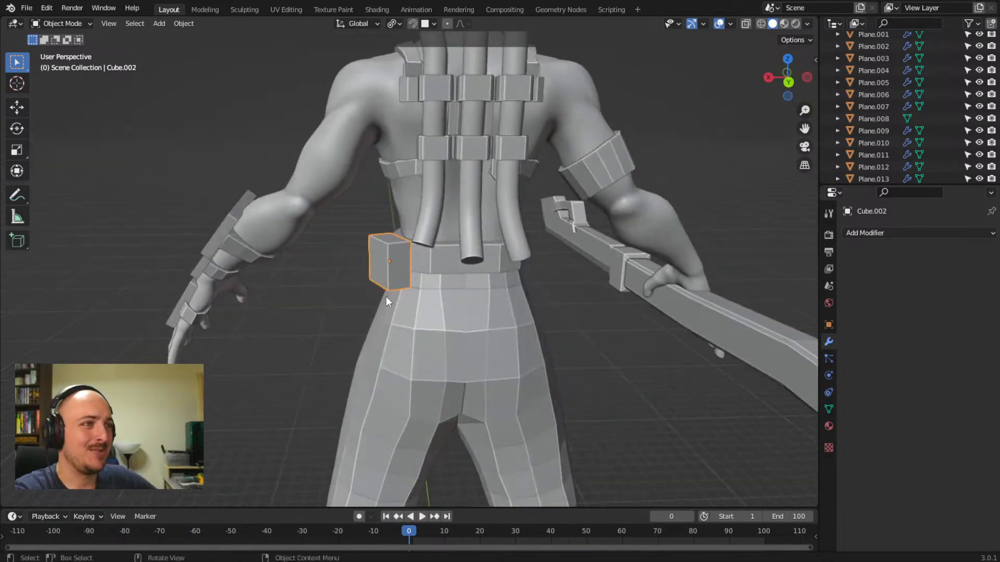
scroll(385, 297, "up", 3)
key("Tab")
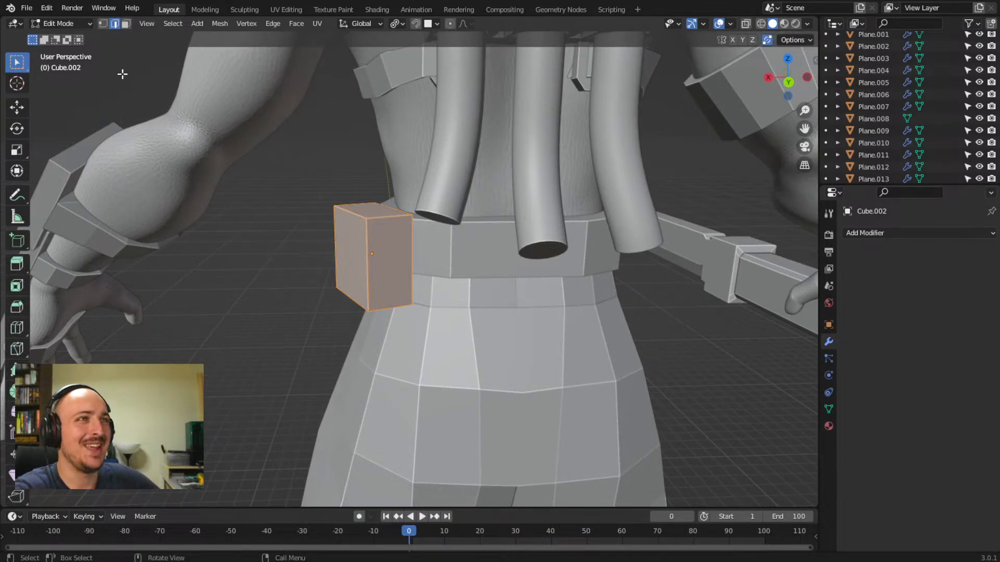
left_click(107, 27)
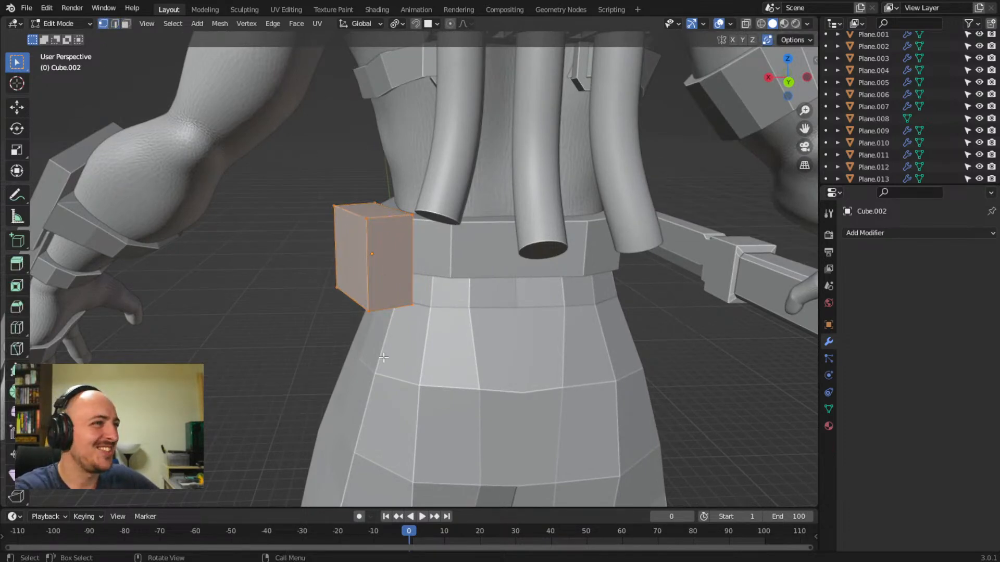
middle_click_drag(408, 322, 402, 279)
scroll(386, 317, "up", 4)
key("ctrl+r")
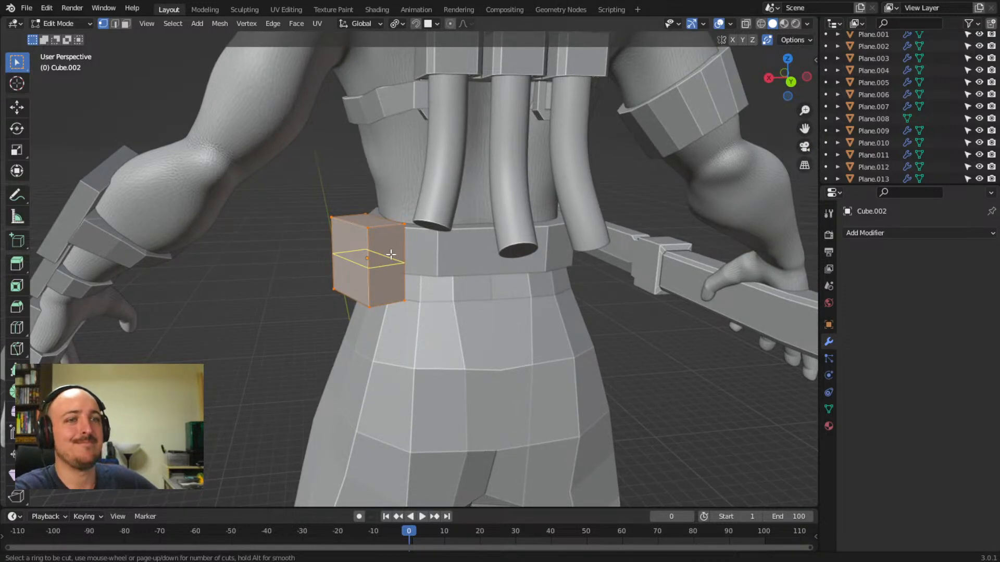
left_click(391, 255)
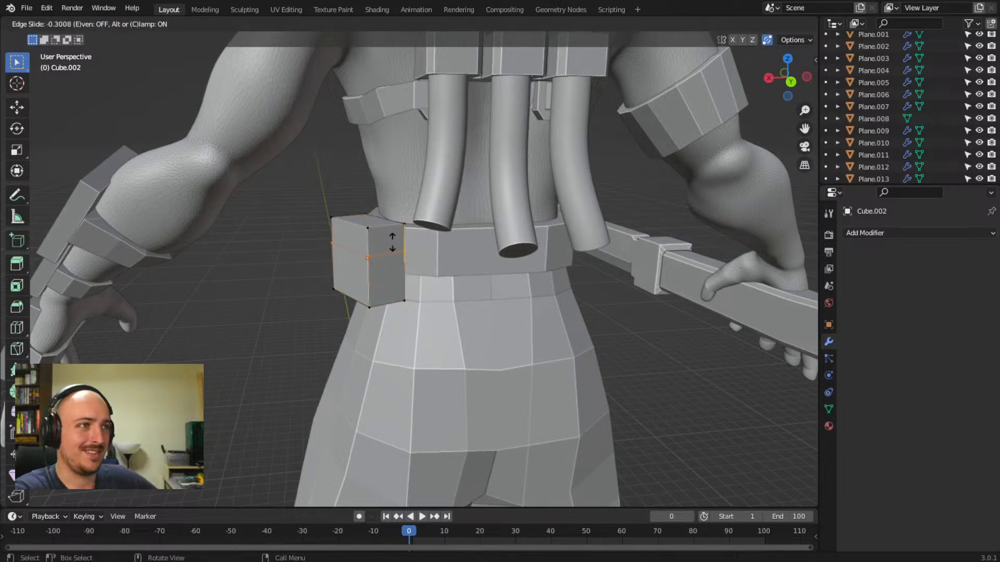
left_click(396, 237)
- Examine the pouch box's new edge loop and its fit against the belt from behind and the side
middle_click_drag(305, 300, 455, 301)
scroll(375, 342, "up", 3)
scroll(457, 302, "down", 3)
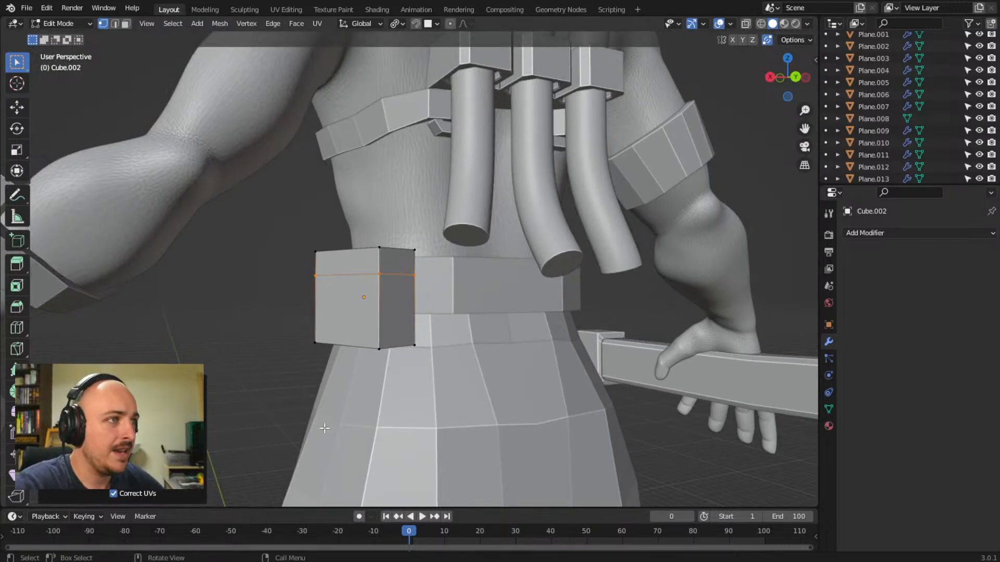
middle_click_drag(494, 304, 420, 293, "shift")
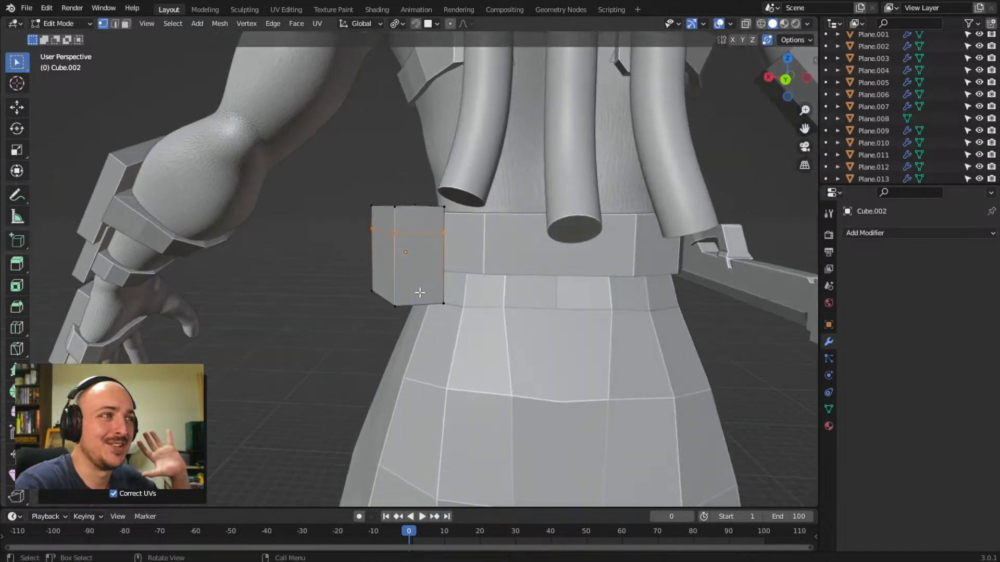
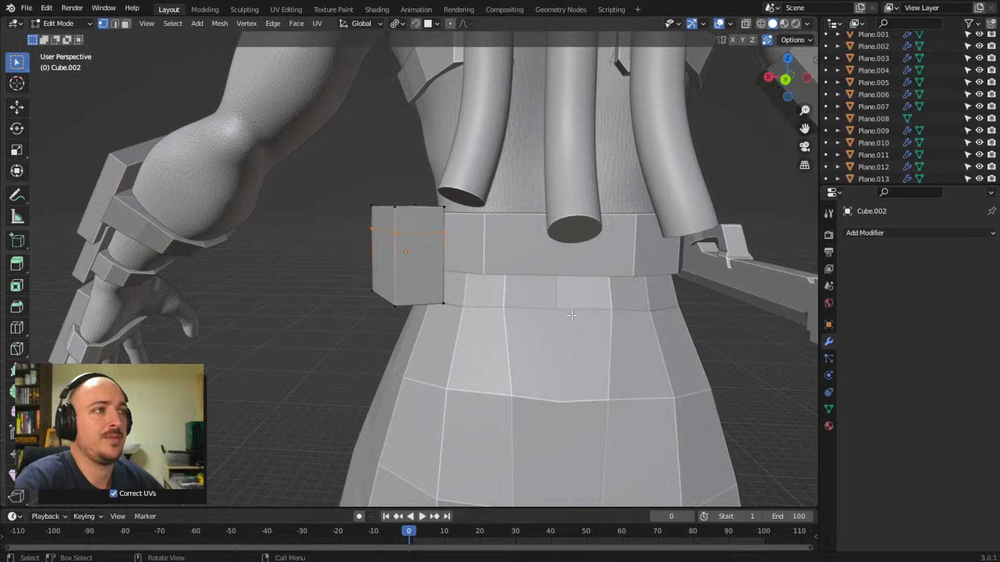
middle_click_drag(313, 304, 433, 312)
scroll(417, 307, "up", 3)
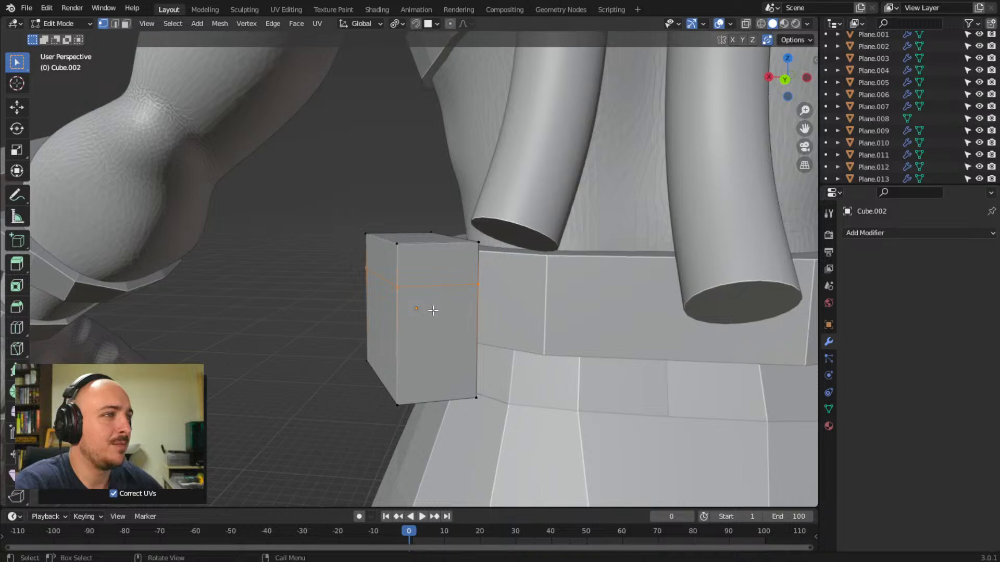
scroll(433, 312, "down", 3)
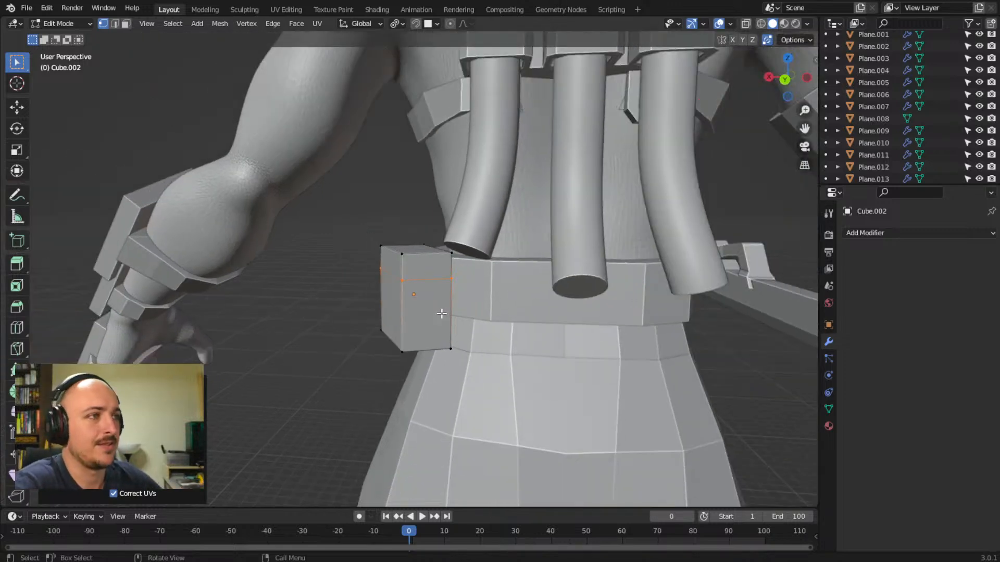
- Extrude the pouch's upper outer side and top faces outward to form an overhanging lid
middle_click_drag(531, 300, 408, 270)
left_click_drag(368, 244, 411, 290)
middle_click_drag(412, 290, 375, 353)
left_click_drag(400, 255, 452, 295)
middle_click_drag(452, 307, 410, 235)
key("e")
left_click(366, 343)
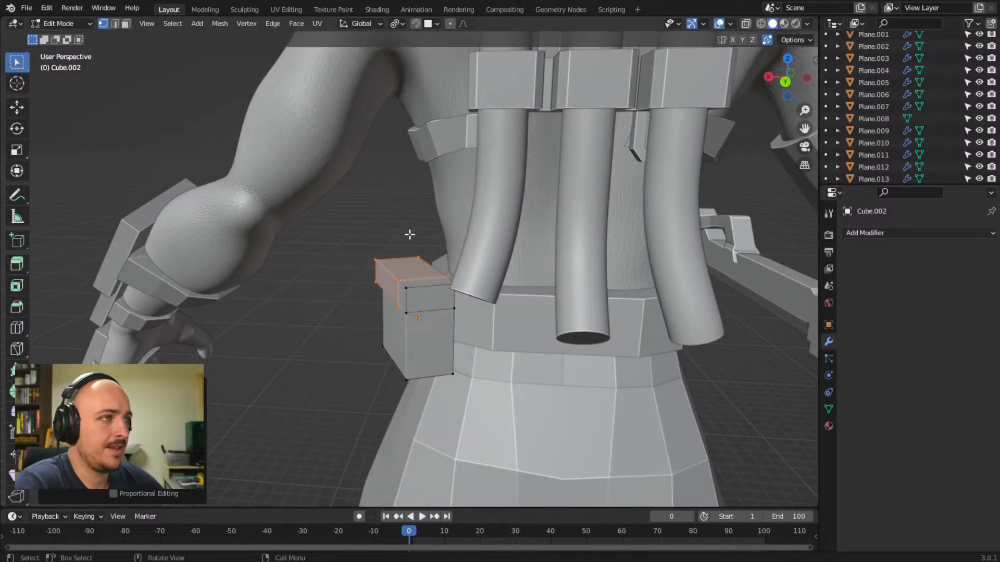
- Reposition the lid's inner top edge so the lid sits over the pouch body
left_click(417, 256)
middle_click_drag(435, 281, 406, 265)
key("g")
left_click(308, 337)
key("g")
left_click(346, 429)
- Inspect the pouch and its overhanging lid against the belt and figure from several angles and distances
scroll(585, 275, "down", 5)
scroll(407, 341, "up", 3)
middle_click_drag(406, 265, 310, 279)
scroll(364, 240, "up", 4)
middle_click_drag(382, 254, 423, 335, "shift")
scroll(398, 303, "up", 4)
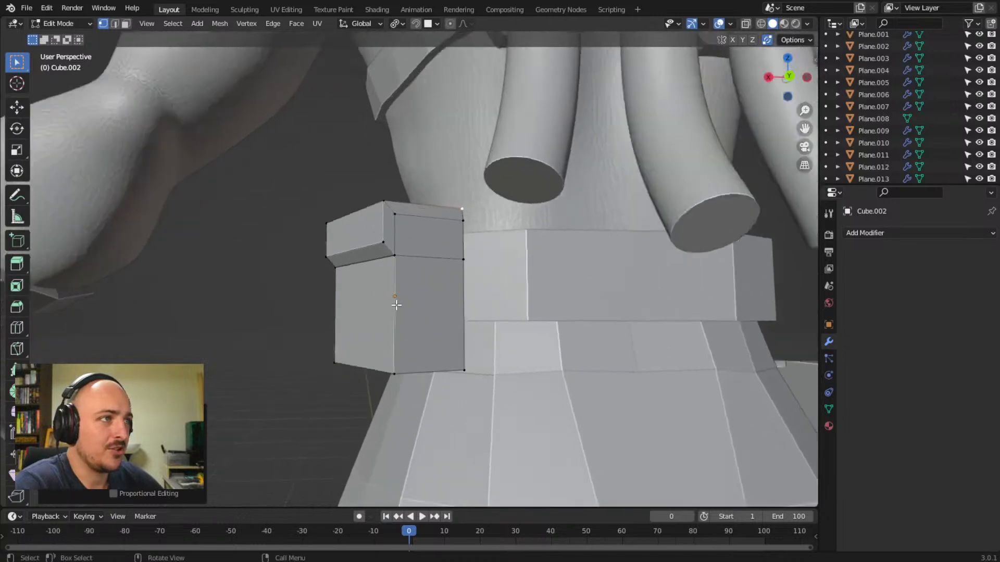
middle_click_drag(410, 295, 440, 278, "shift")
middle_click_drag(440, 278, 407, 278)
scroll(410, 285, "down", 4)
scroll(431, 274, "up", 2)
scroll(468, 285, "down", 5)
scroll(409, 299, "up", 5)
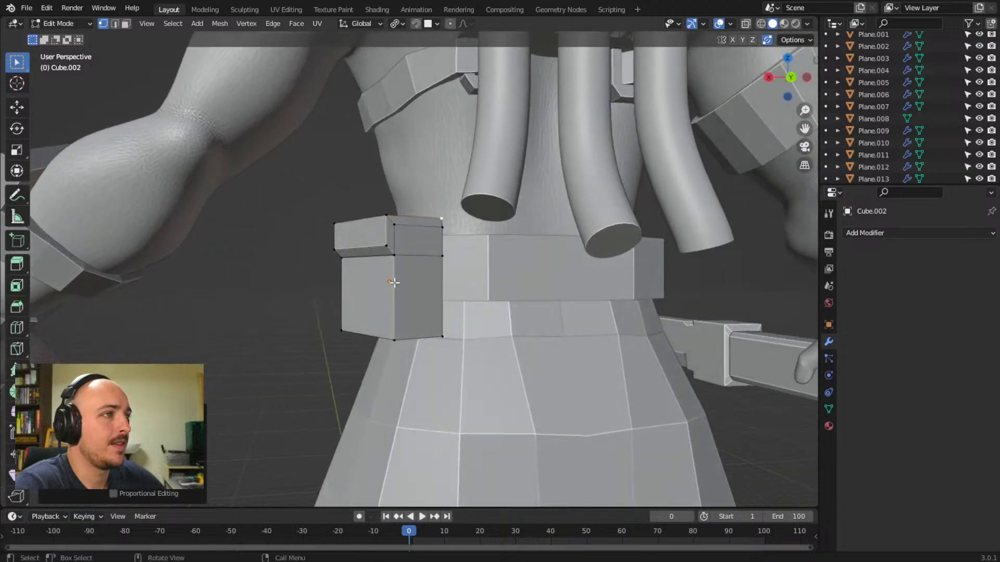
- Move the edge loop beneath the pouch lid down about 0.1 mm, and shift it towards the figure's front
left_click(401, 256)
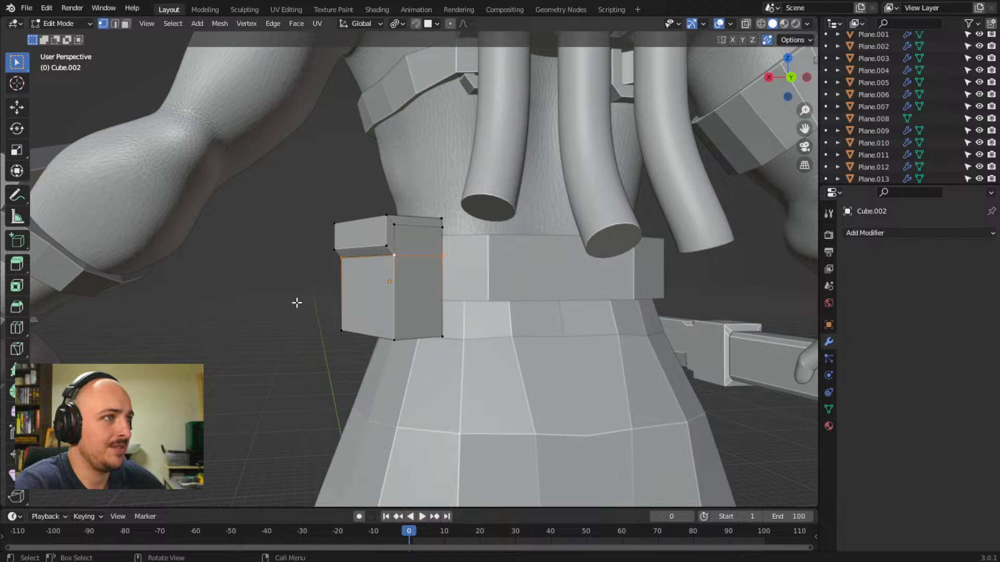
middle_click_drag(297, 303, 290, 303)
key("g")
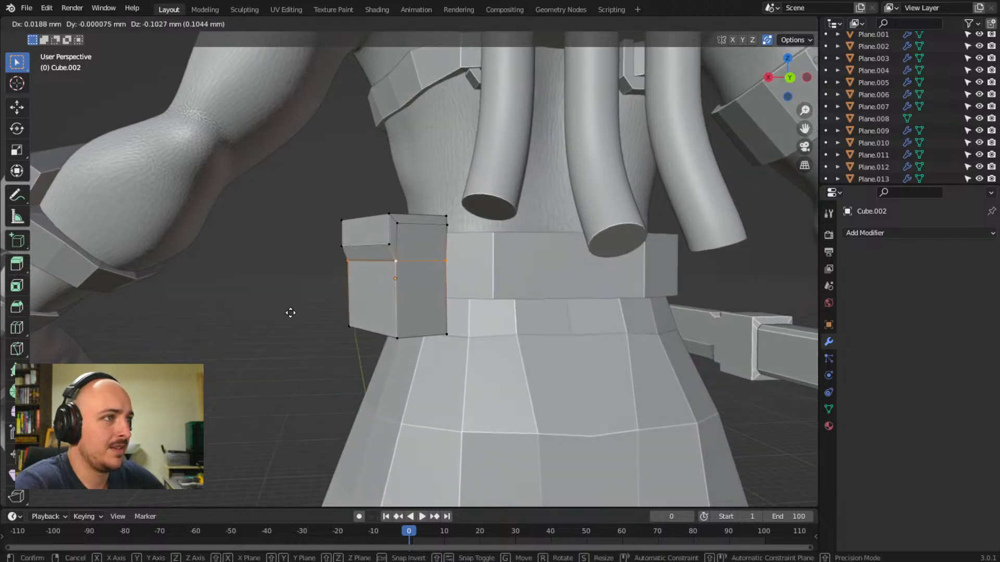
left_click(293, 311)
middle_click_drag(293, 312, 415, 312)
key("g")
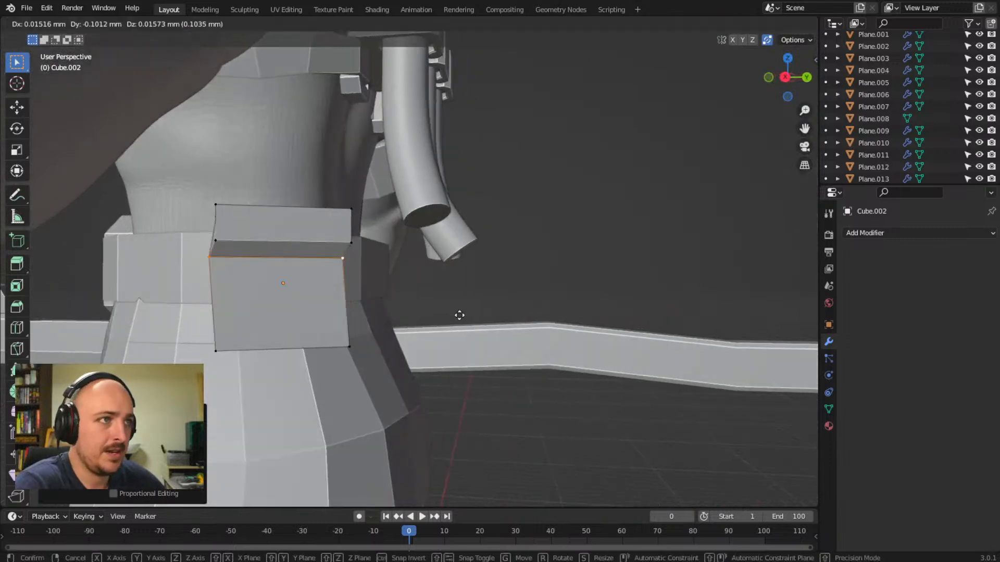
left_click(465, 317)
middle_click_drag(465, 317, 375, 345)
- Add supporting edge loops close to the pouch's bottom edge and its outer side
key("ctrl+r")
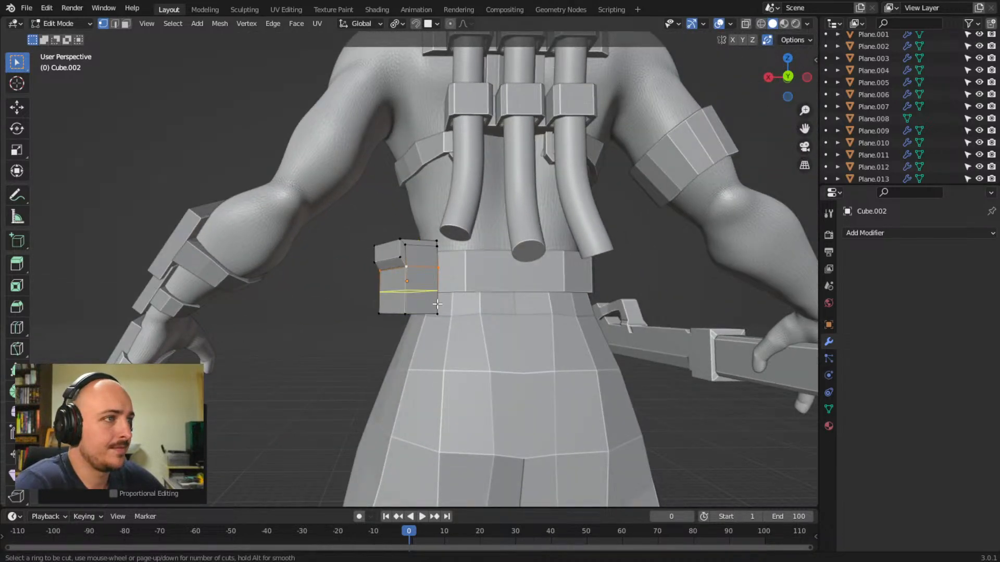
left_click(437, 303)
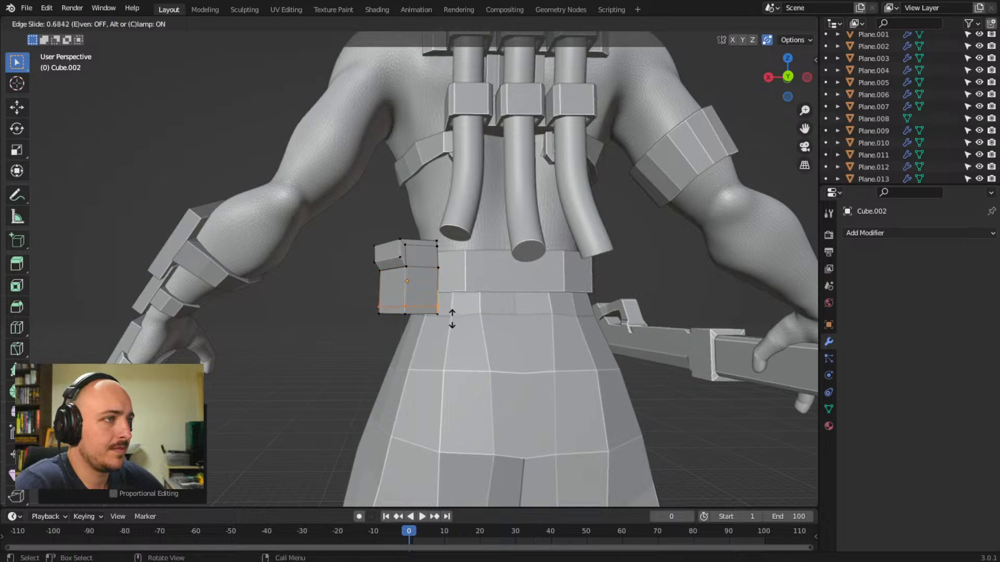
left_click(453, 319)
middle_click_drag(453, 319, 402, 330)
key("ctrl+r")
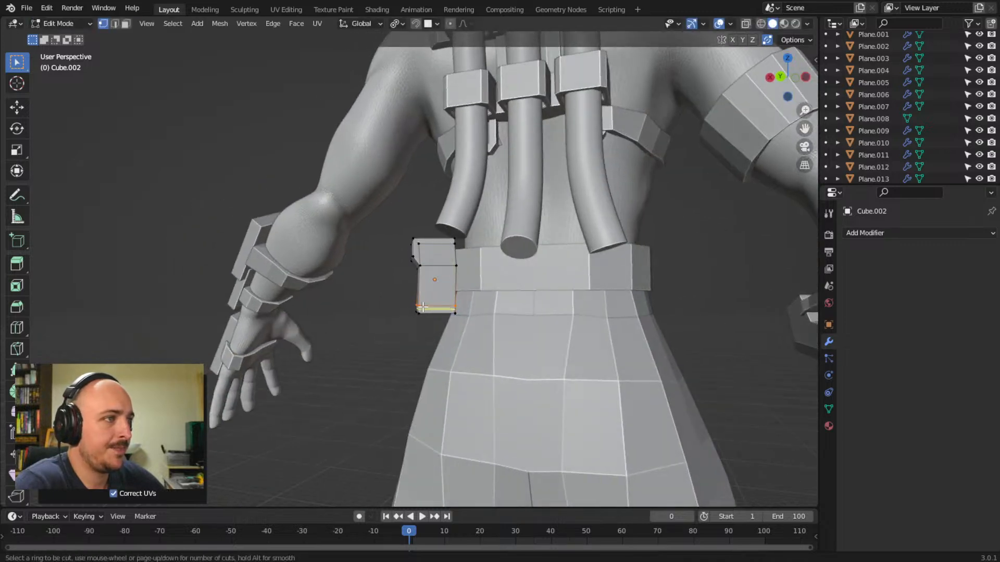
left_click(431, 306)
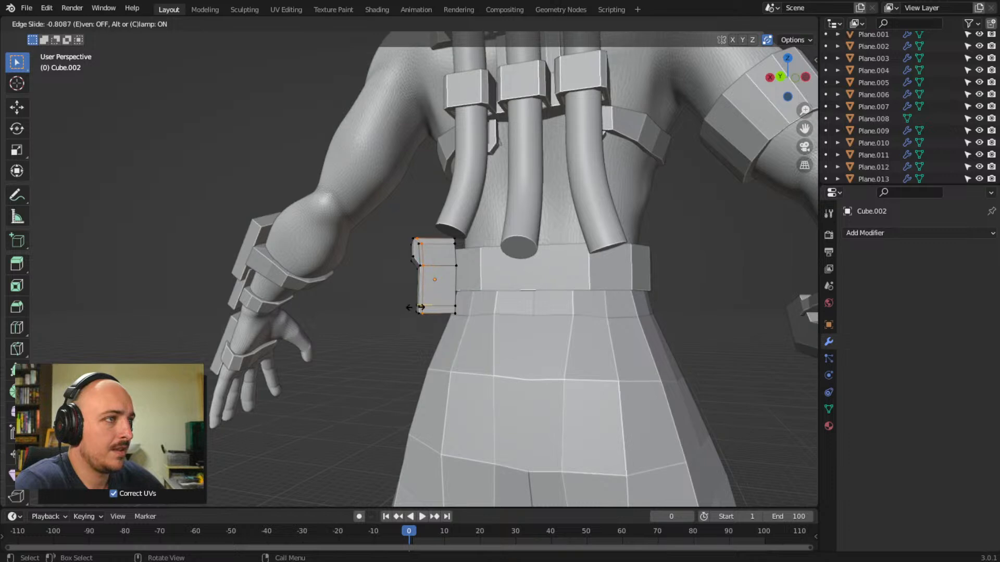
left_click(417, 307)
- Add a vertical supporting edge loop close to the pouch's belt-facing side
middle_click_drag(408, 323, 442, 304)
key("ctrl+r")
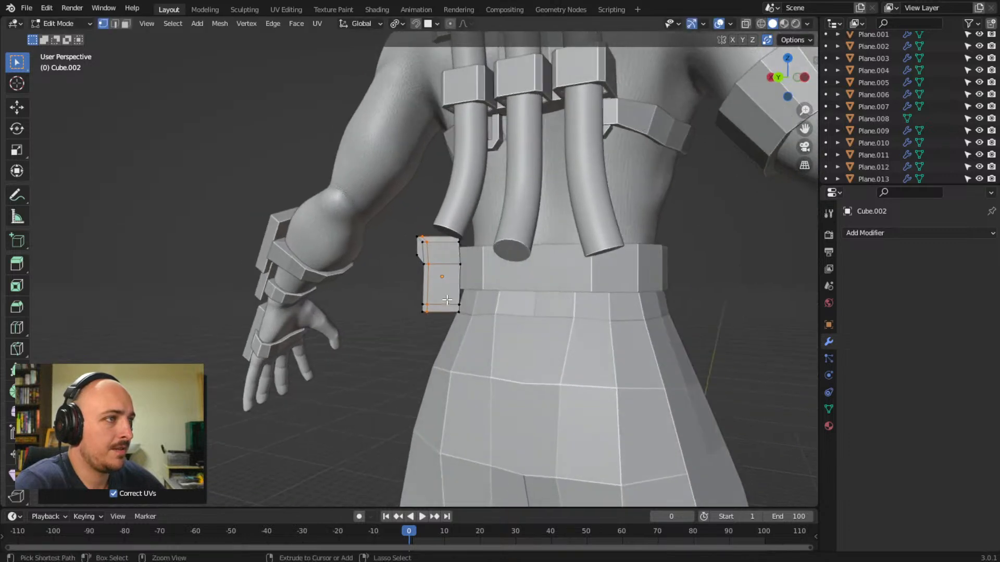
left_click(451, 299)
left_click(462, 300)
- Add vertical supporting edge loops close to the rear and front ends of the pouch
middle_click_drag(377, 322, 493, 323)
key("ctrl+r")
left_click(366, 300)
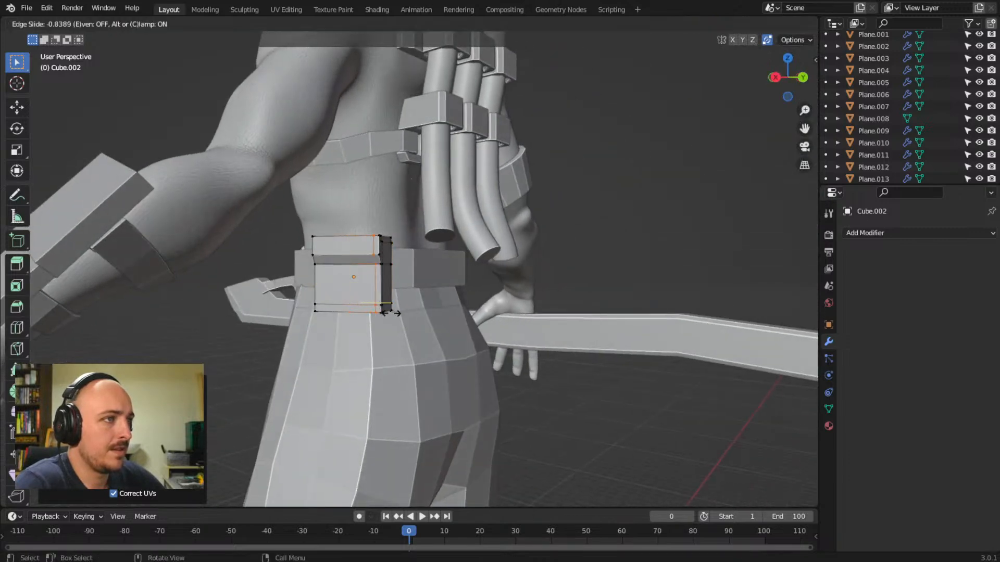
left_click(383, 313)
key("ctrl+r")
left_click(357, 288)
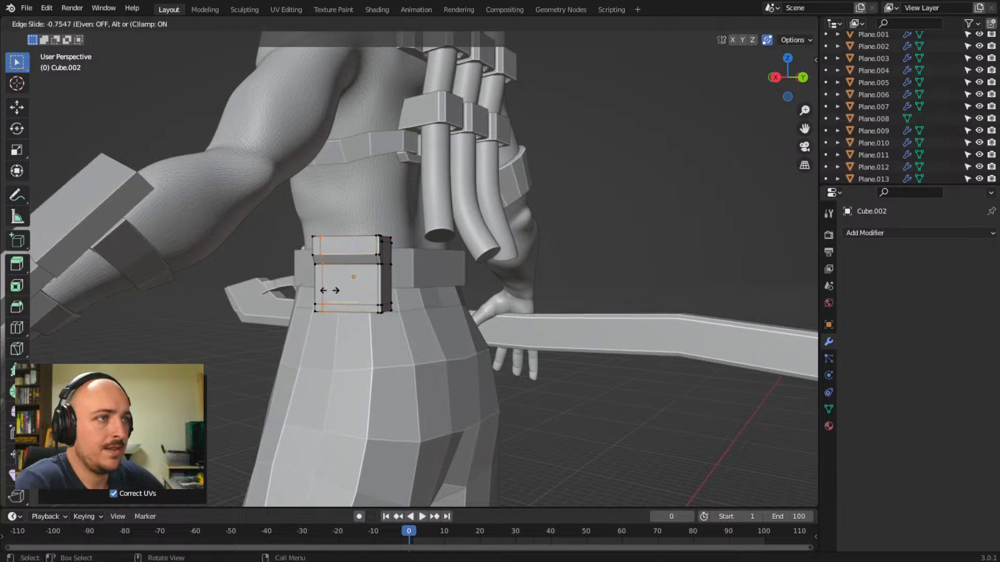
left_click(325, 288)
- Add a Multiresolution modifier to the pouch and subdivide it once in Object Mode, checking the rounded shape
middle_click_drag(472, 315, 439, 340)
scroll(421, 330, "up", 4)
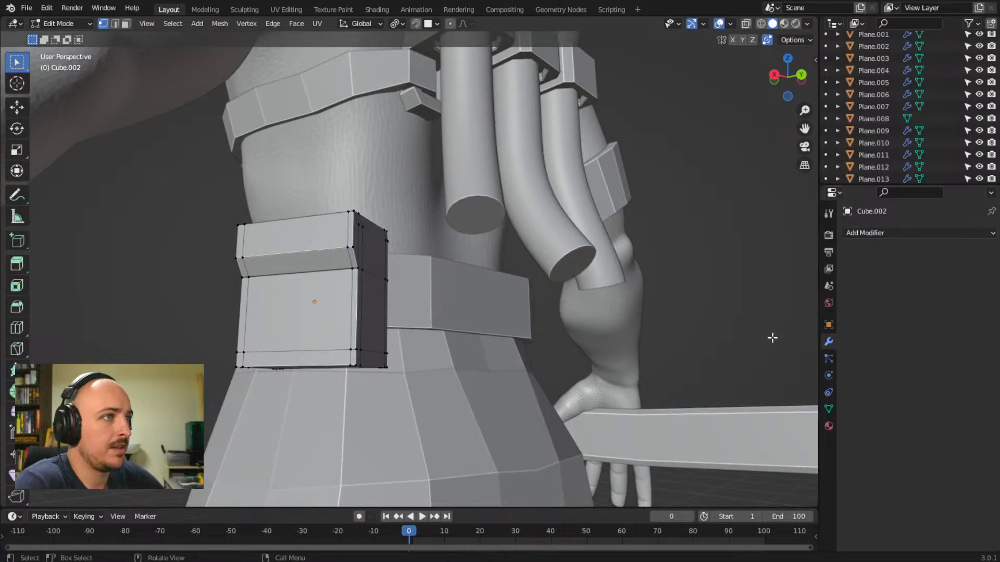
left_click(929, 231)
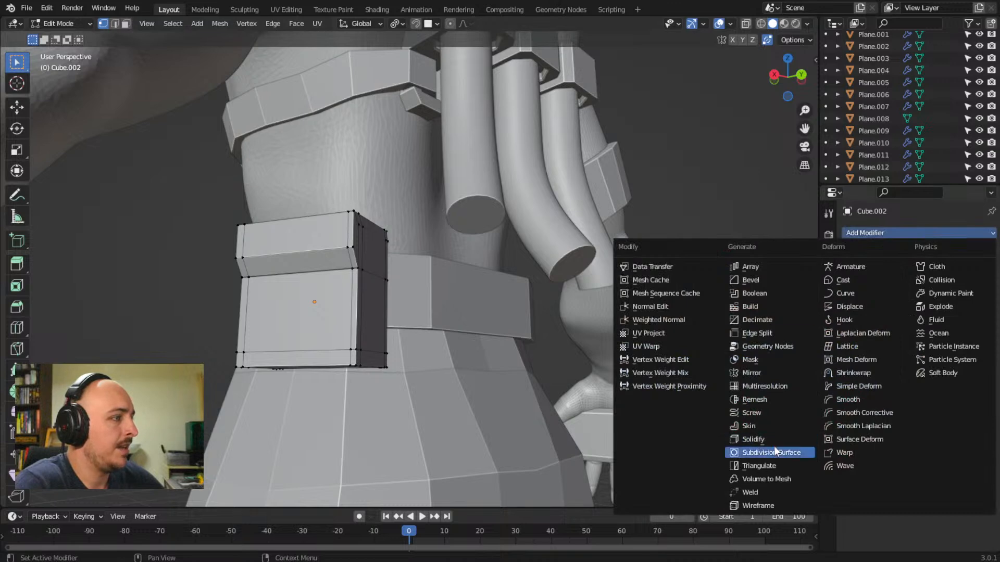
left_click(773, 386)
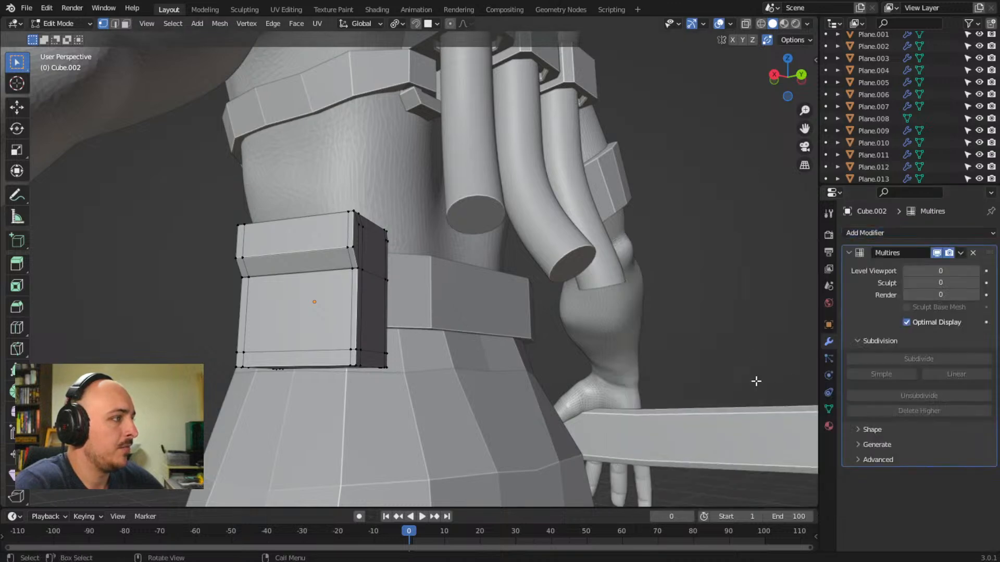
key("Tab")
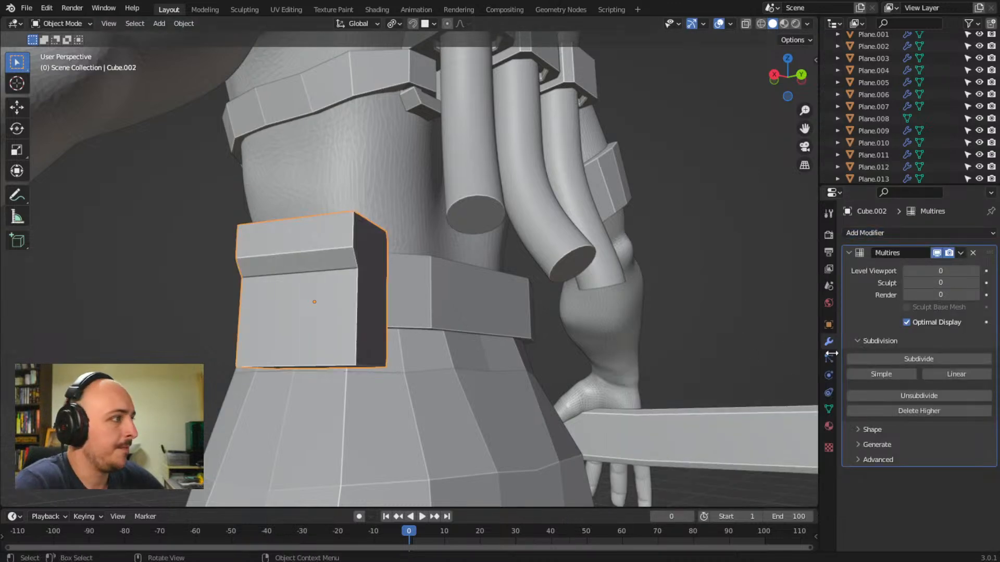
left_click(910, 358)
middle_click_drag(626, 339, 564, 341)
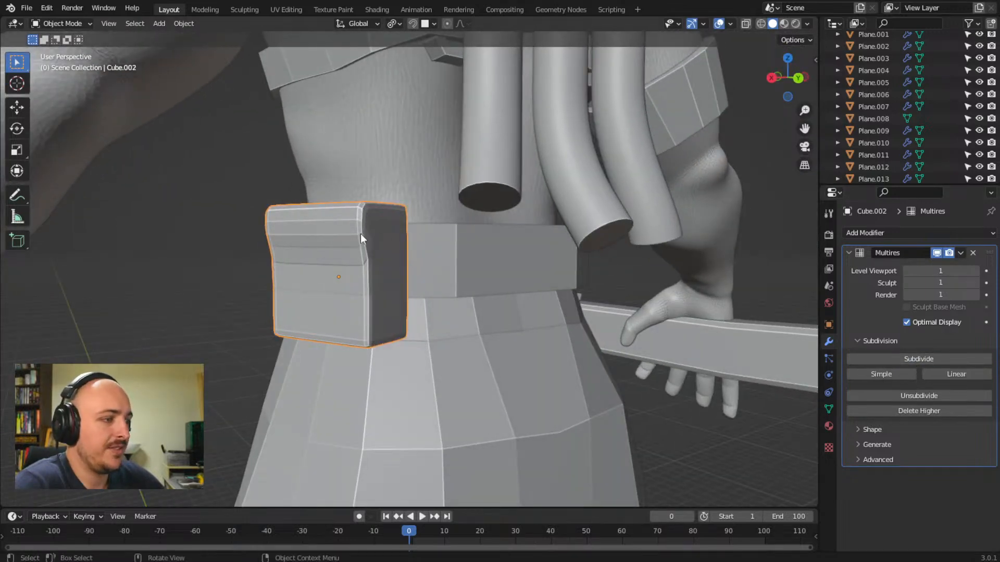
middle_click_drag(285, 324, 409, 302)
middle_click_drag(302, 318, 354, 308)
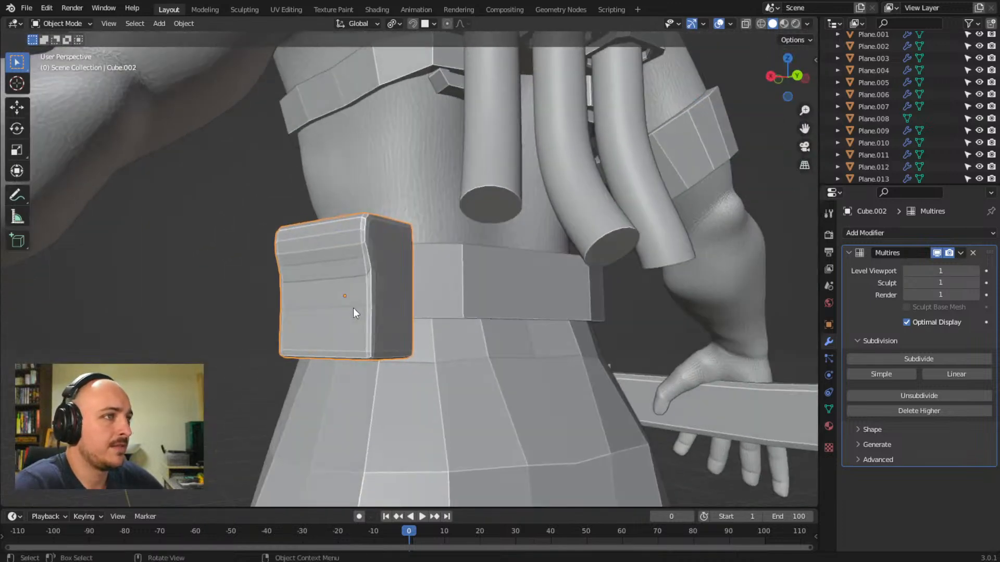
- Add an edge loop across the lid's underside, close to where it meets the pouch body, in Edit Mode
key("Tab")
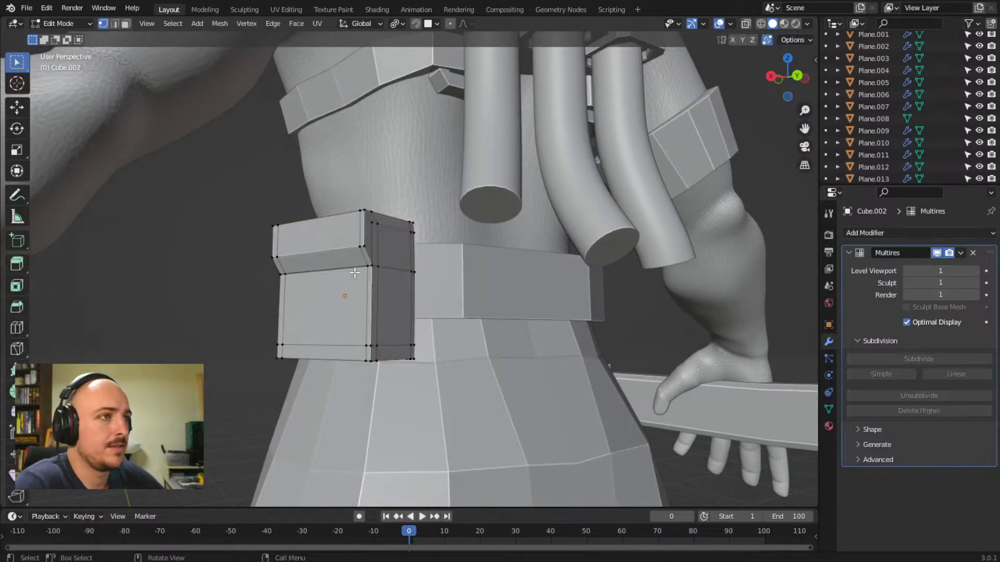
middle_click_drag(355, 273, 356, 275)
key("ctrl+r")
left_click(359, 264)
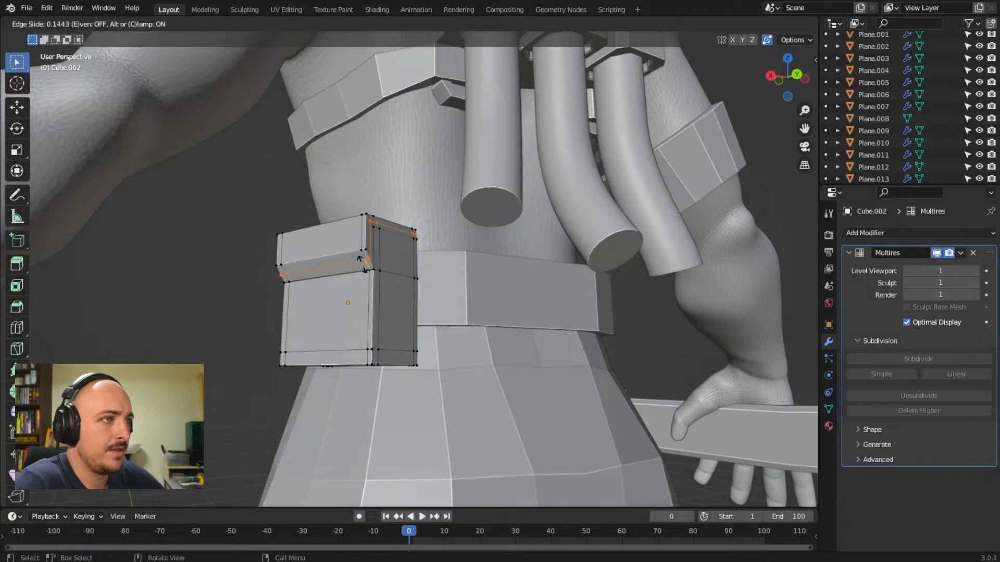
left_click(362, 264)
- Move the edge at the base of the lid's overhang slightly downward, closer to the pouch body
middle_click_drag(363, 264, 289, 335)
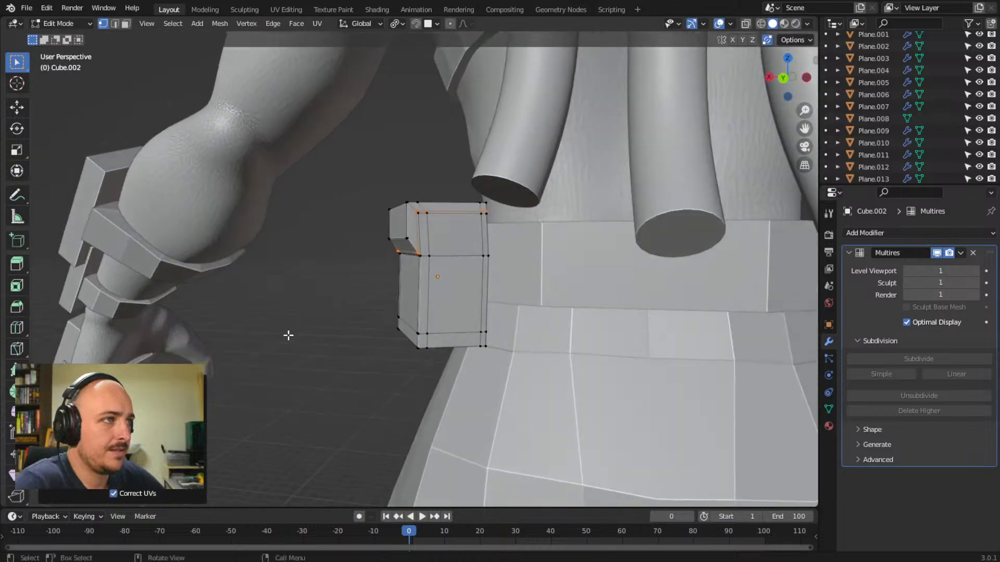
scroll(396, 293, "up", 4)
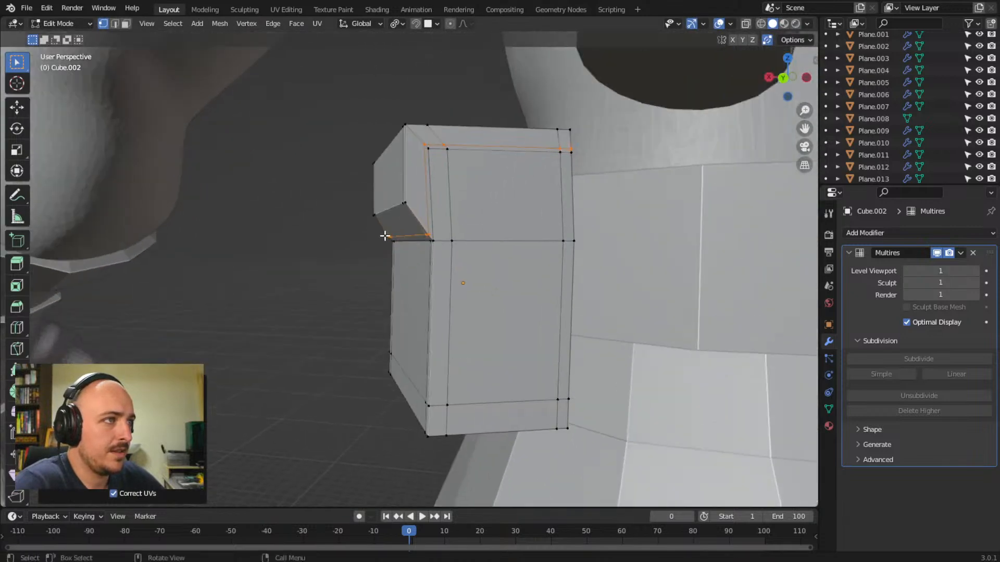
scroll(384, 239, "up", 4)
left_click(444, 199)
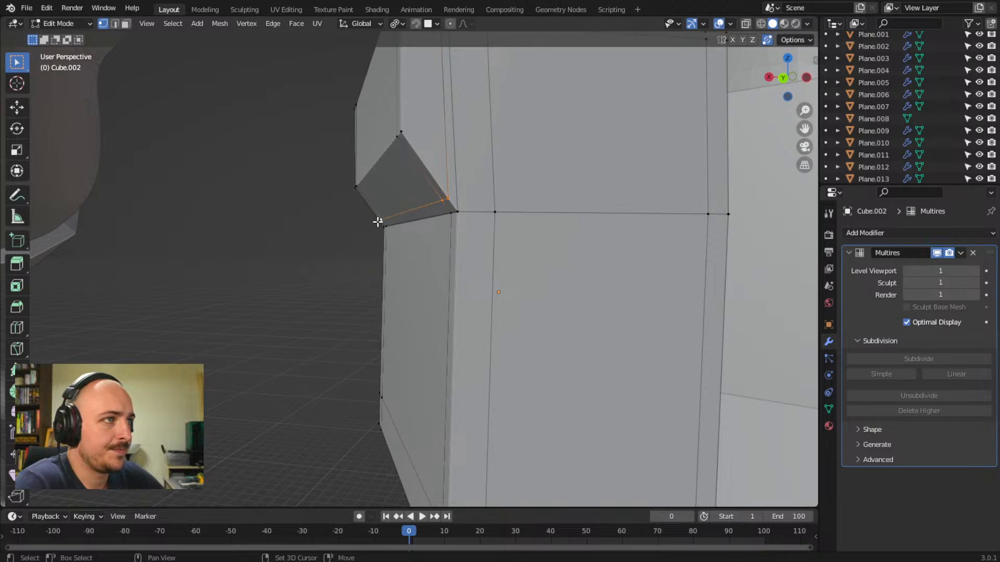
middle_click_drag(370, 258, 469, 281)
key("g")
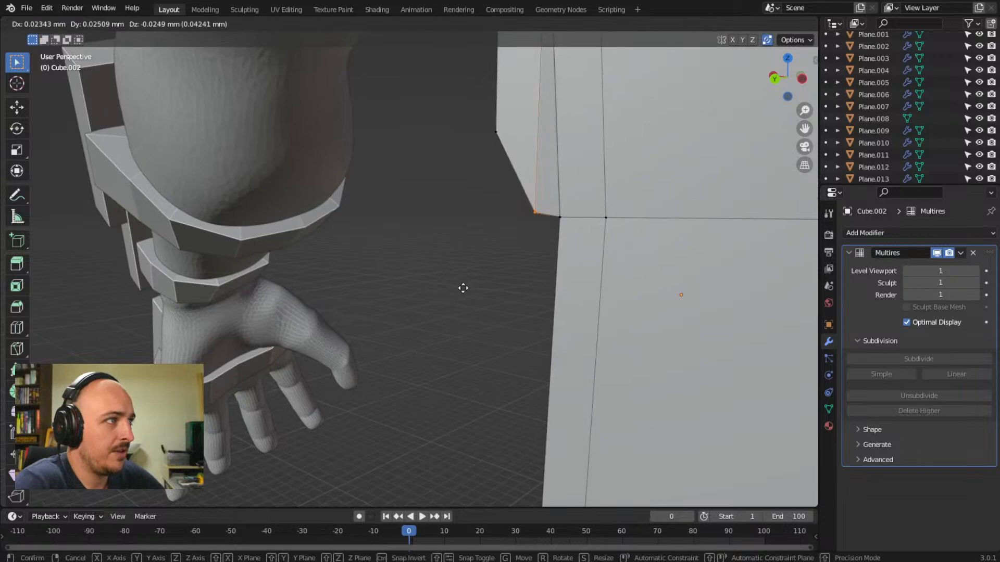
left_click(463, 290)
middle_click_drag(489, 290, 569, 283)
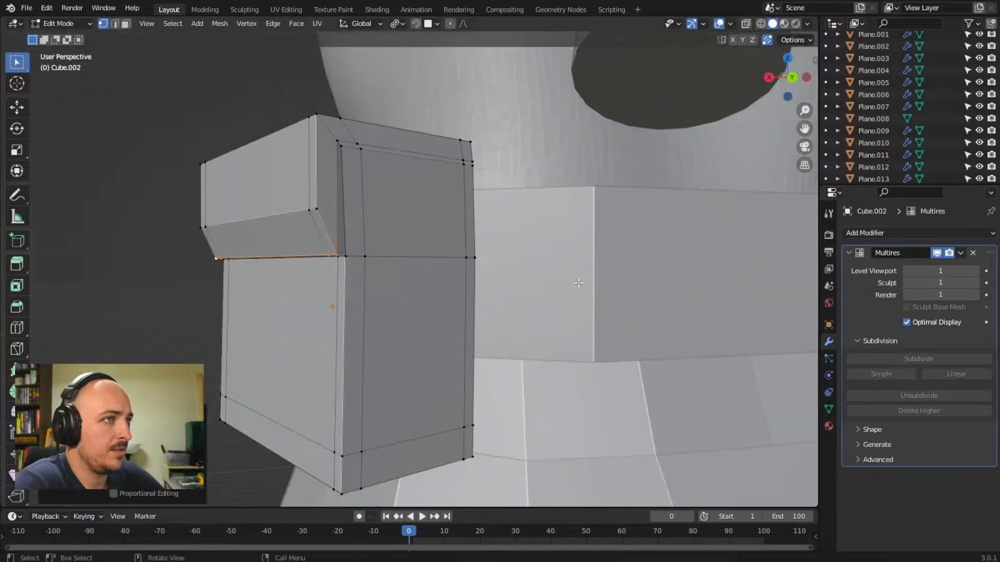
- Replace the pouch's Multiresolution modifier in Object Mode with a new one and subdivide it twice
key("Tab")
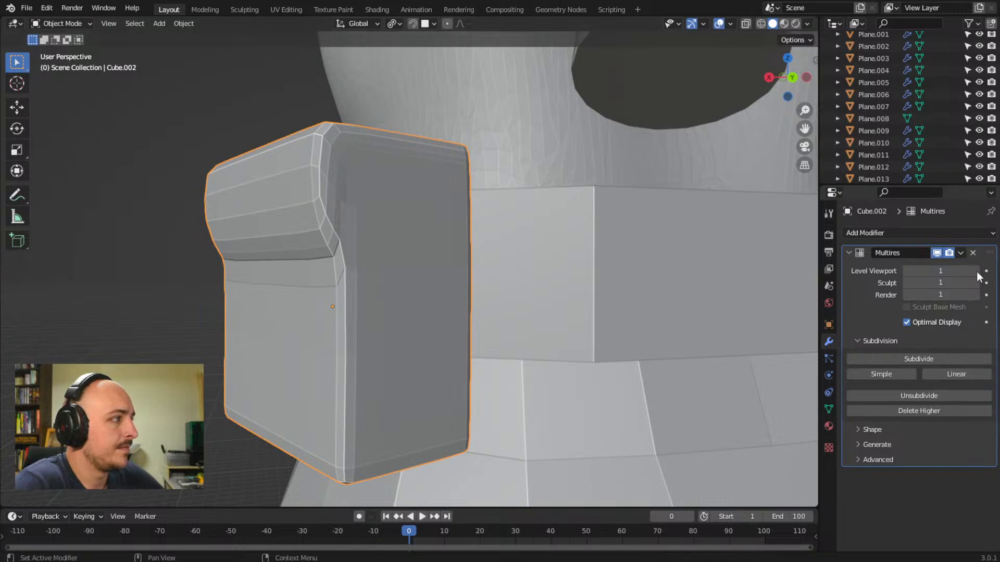
left_click(972, 253)
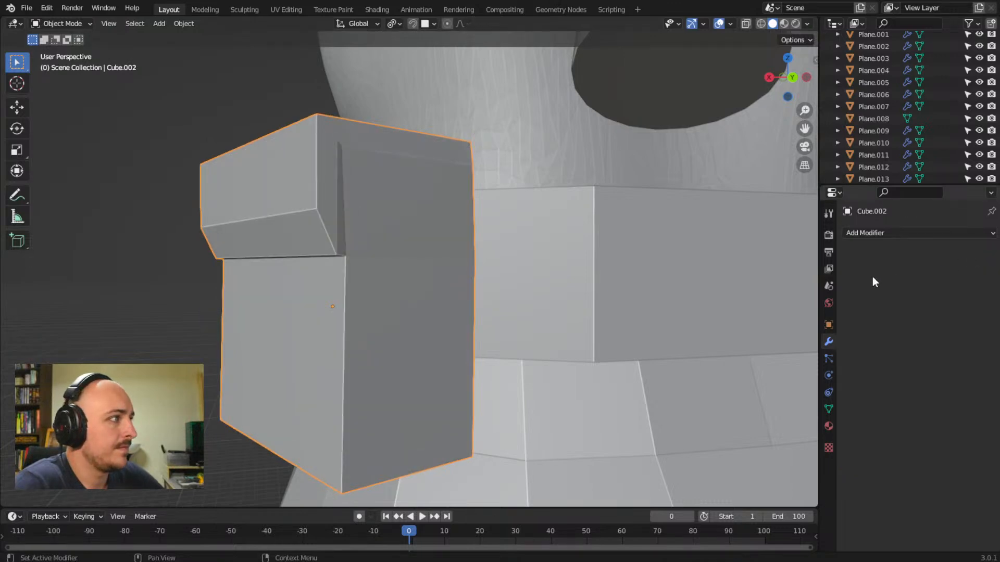
left_click(894, 233)
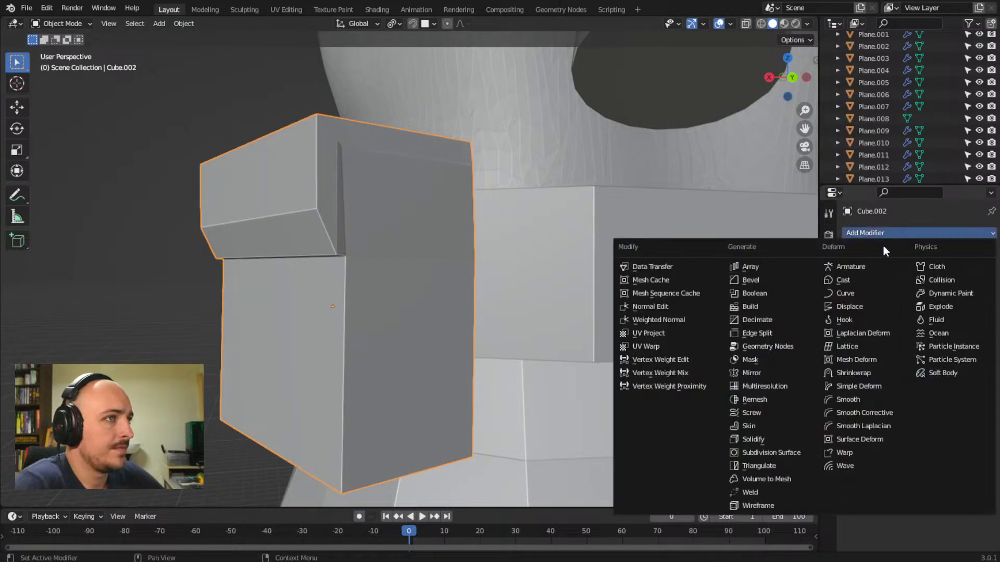
left_click(773, 384)
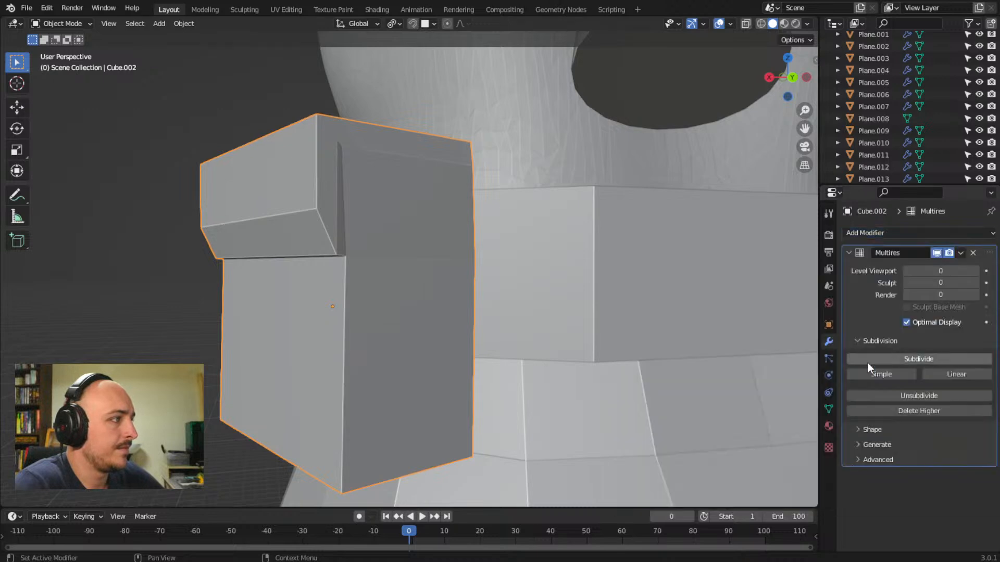
left_click(902, 361)
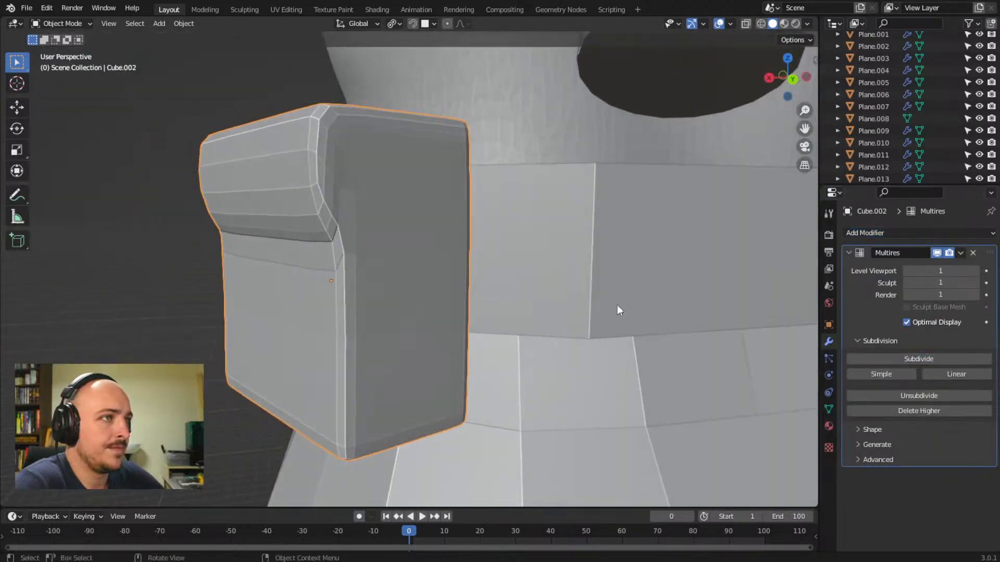
left_click(901, 361)
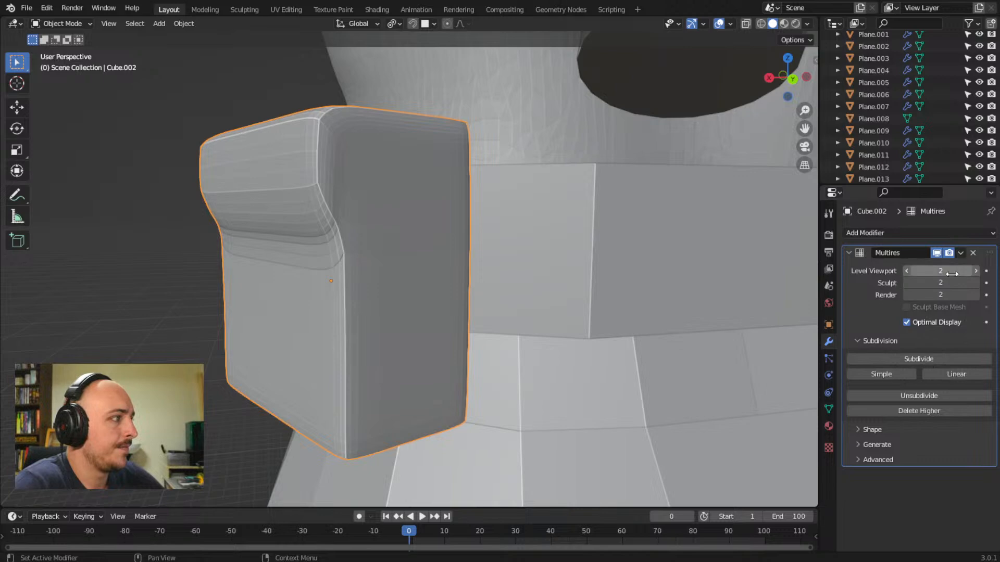
- Remove the pouch's subdivided Multiresolution modifier and add a fresh one without subdivisions
left_click(972, 252)
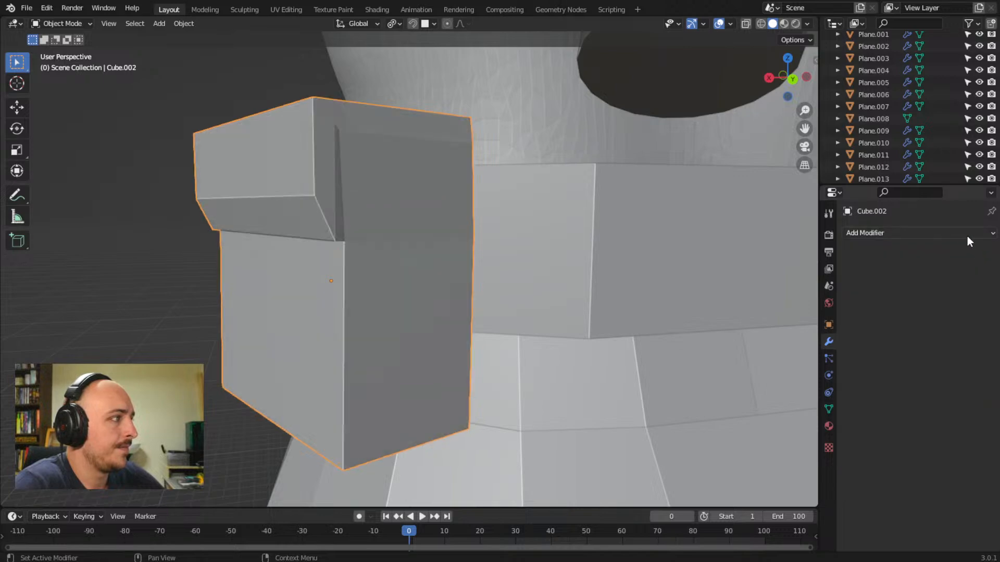
left_click(967, 235)
left_click(785, 385)
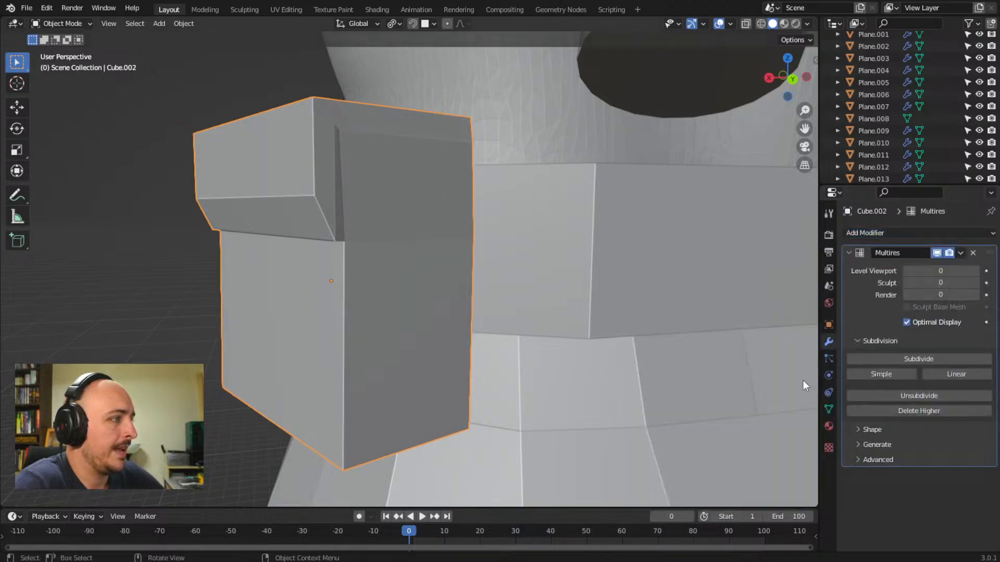
scroll(384, 340, "up", 3)
middle_click_drag(383, 339, 404, 277)
scroll(434, 304, "down", 4)
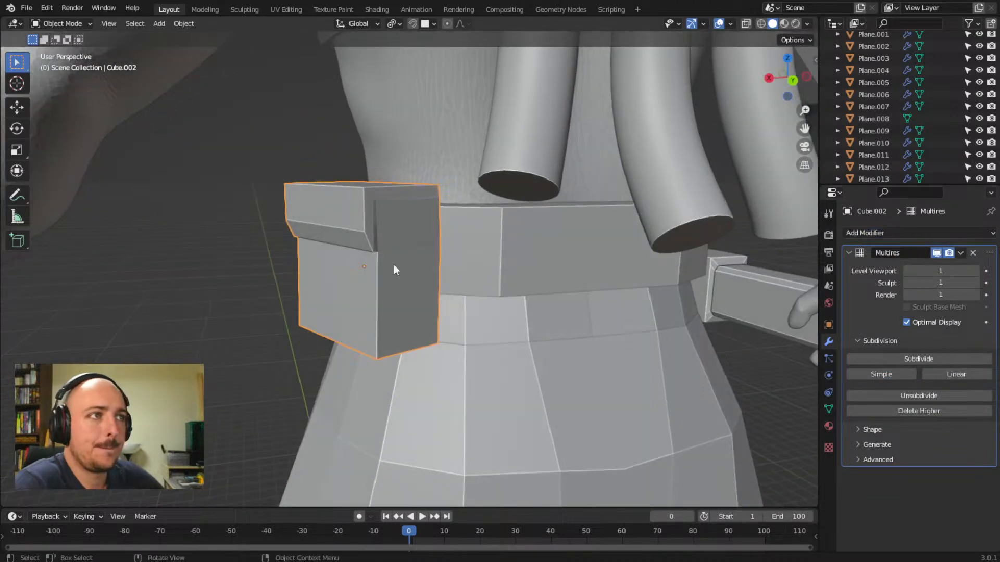
- Open the Sculpting workspace with the pouch at Multiresolution level 1 and smooth the outer surface of its lid
left_click(244, 10)
scroll(490, 301, "up", 5)
middle_click_drag(614, 286, 327, 287)
scroll(327, 287, "up", 2)
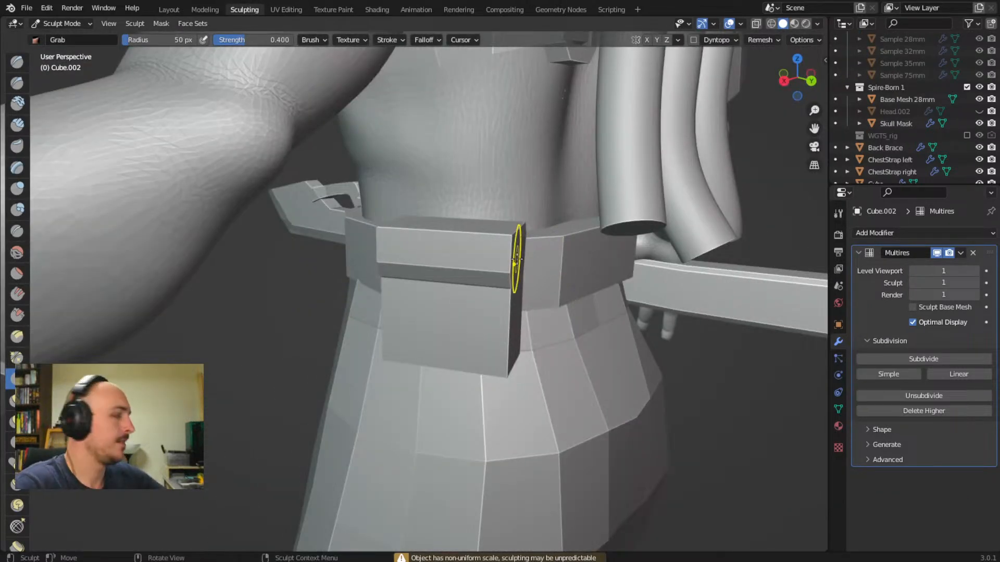
mouse_move(423, 249)
middle_mouse_down()
mouse_move(487, 239)
mouse_move(430, 237)
middle_mouse_up()
mouse_move(427, 246)
left_mouse_down("shift")
mouse_move(427, 230)
mouse_move(412, 256)
left_mouse_up("shift")
middle_click_drag(412, 257, 507, 226)
middle_click_drag(444, 241, 651, 255)
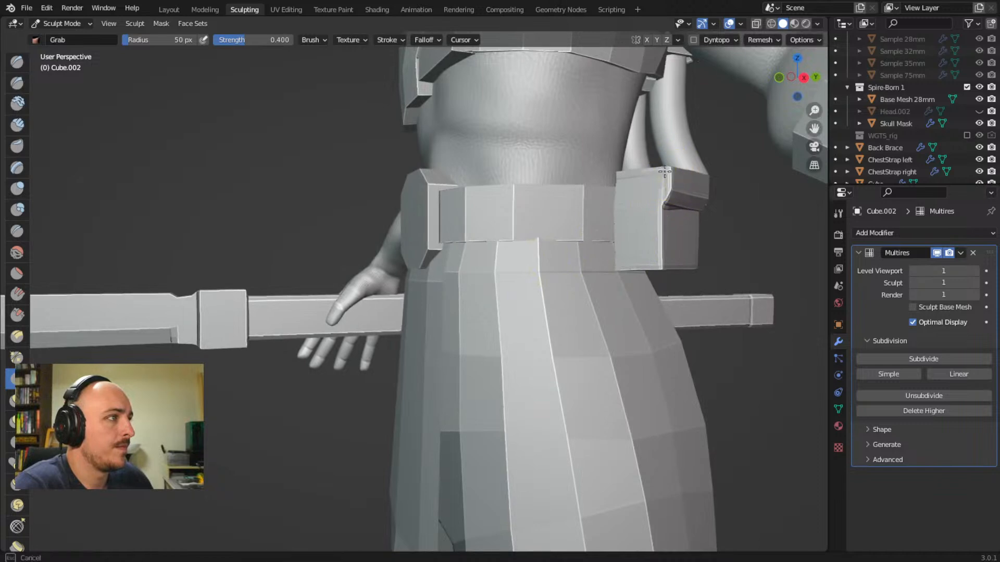
mouse_move(625, 171)
middle_mouse_down()
mouse_move(615, 223)
mouse_move(546, 223)
middle_mouse_up()
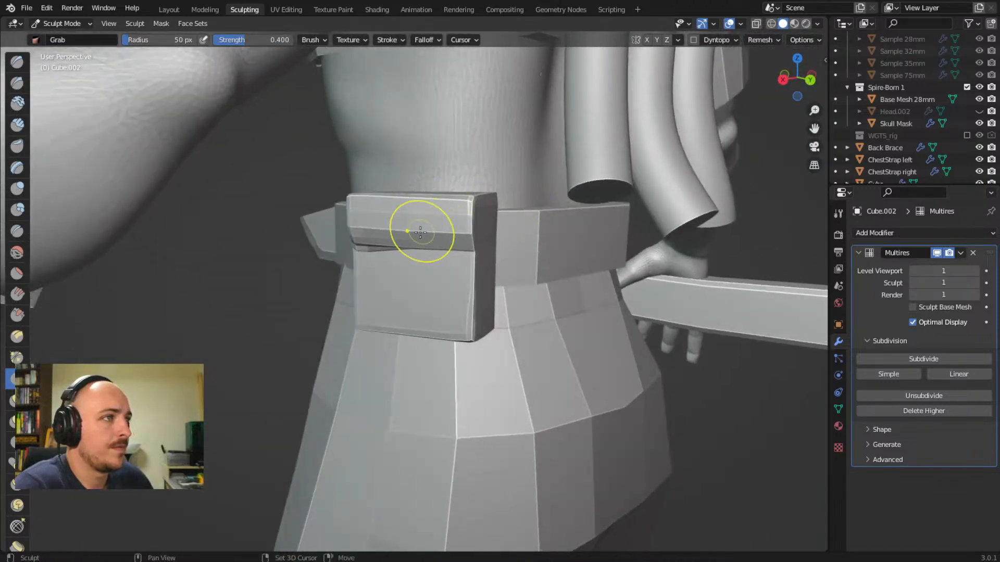
middle_click_drag(453, 234, 261, 252)
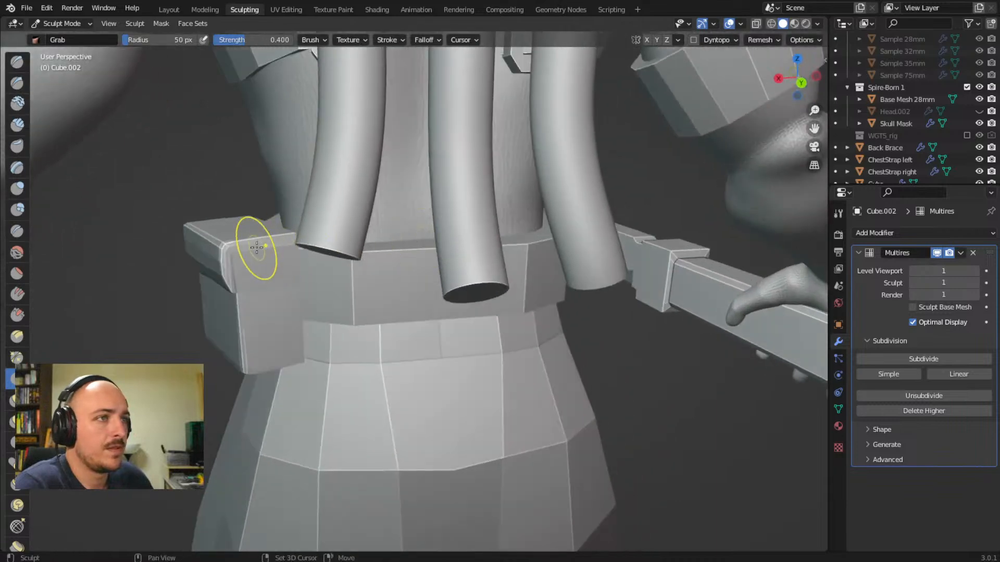
middle_click_drag(281, 290, 269, 233)
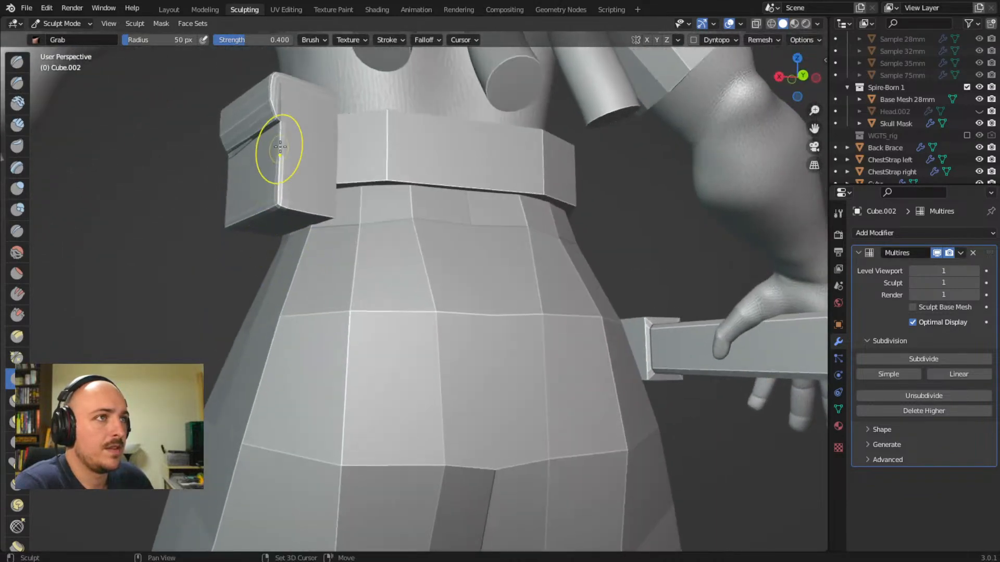
- Nudge the rear end and lower corner of the pouch with the Grab brush to loosen its boxy outline
left_click_drag(312, 201, 298, 204)
left_click_drag(303, 207, 296, 207)
middle_click_drag(317, 214, 231, 256)
left_click_drag(203, 265, 193, 246)
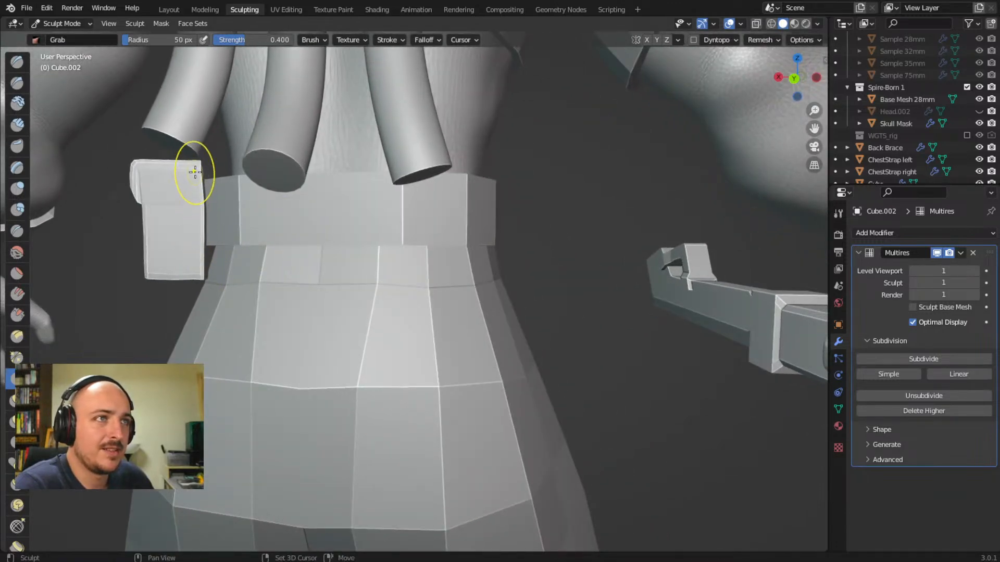
middle_click_drag(205, 223, 299, 212)
- Adjust the pouch's outer face and front end with short Grab strokes near the lid's lower edge
left_click_drag(490, 212, 430, 217)
mouse_move(431, 217)
middle_mouse_down()
mouse_move(569, 226)
mouse_move(548, 232)
middle_mouse_up()
mouse_move(455, 243)
middle_mouse_down()
mouse_move(527, 237)
mouse_move(553, 246)
middle_mouse_up()
mouse_move(652, 237)
left_mouse_down()
mouse_move(660, 224)
mouse_move(659, 233)
left_mouse_up()
left_click_drag(659, 234, 665, 223)
middle_click_drag(675, 226, 457, 189)
- Pull the lid's edges and the pouch's sides with the Grab brush so the lid overhangs the body more distinctly
mouse_move(343, 190)
left_mouse_down()
mouse_move(345, 199)
mouse_move(368, 182)
mouse_move(364, 189)
left_mouse_up()
left_click_drag(302, 204, 297, 201)
mouse_move(317, 198)
middle_mouse_down()
mouse_move(216, 267)
mouse_move(283, 251)
middle_mouse_up()
left_click_drag(338, 177, 336, 157)
mouse_move(336, 157)
middle_mouse_down()
mouse_move(323, 189)
mouse_move(241, 252)
mouse_move(288, 267)
middle_mouse_up()
left_click_drag(287, 267, 323, 279)
mouse_move(326, 285)
middle_mouse_down()
mouse_move(178, 312)
mouse_move(207, 350)
middle_mouse_up()
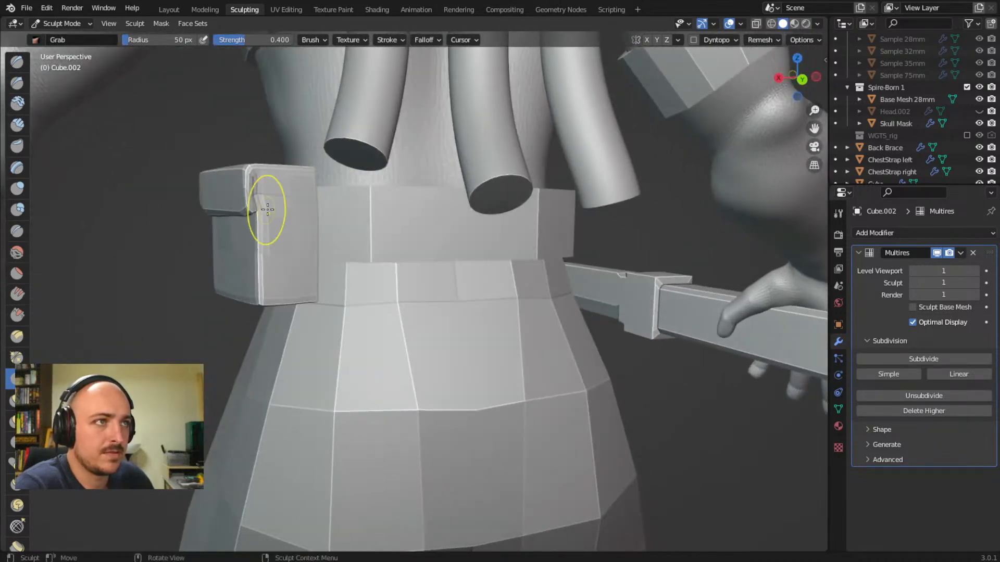
middle_click_drag(259, 201, 323, 223)
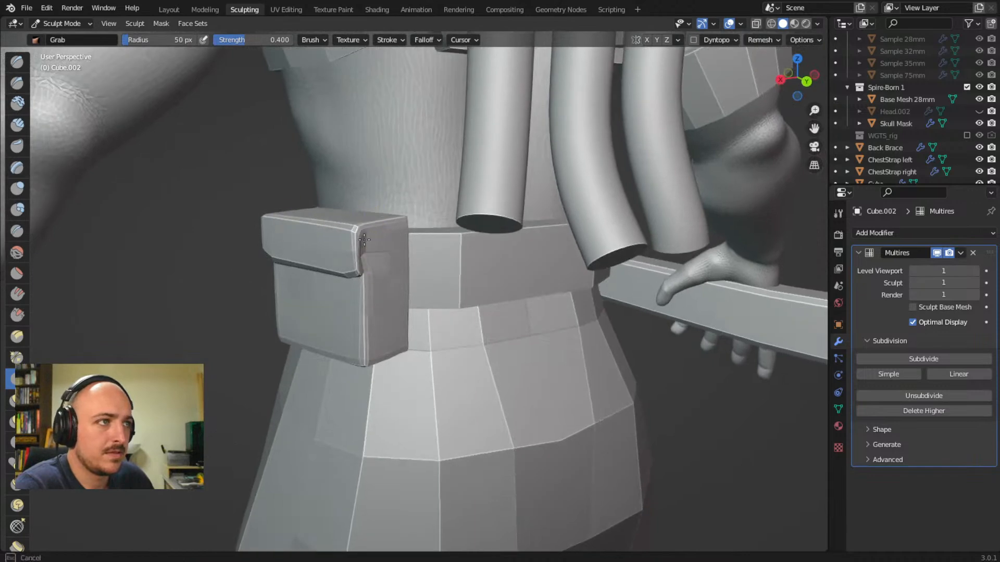
- Pull the lid's rear and front corners and its upper outer edge into an uneven, leathery shape with the Grab brush
left_click_drag(357, 233, 373, 225)
middle_click_drag(377, 227, 542, 234)
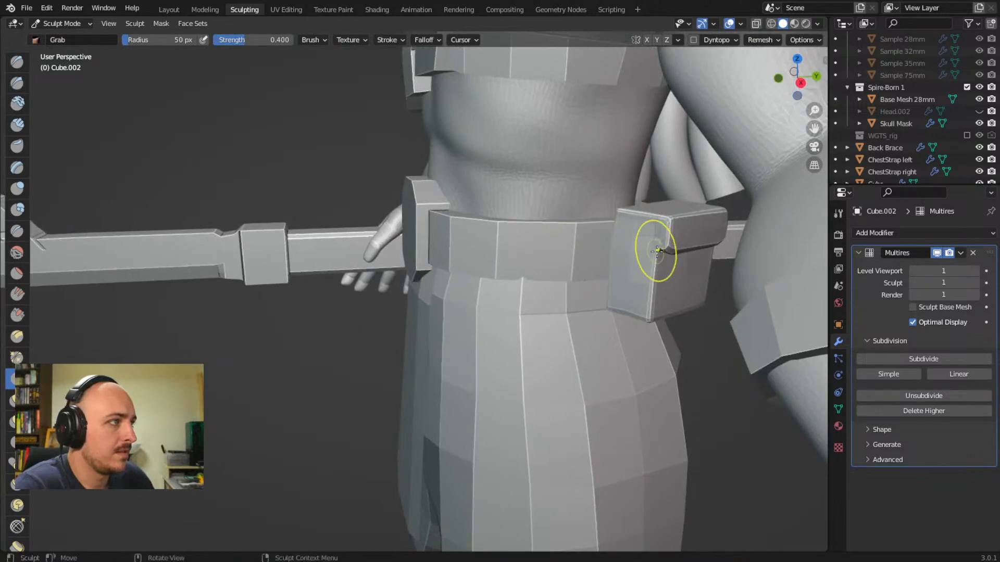
mouse_move(659, 251)
left_mouse_down()
mouse_move(658, 225)
mouse_move(625, 214)
left_mouse_up()
middle_click_drag(625, 214, 289, 317)
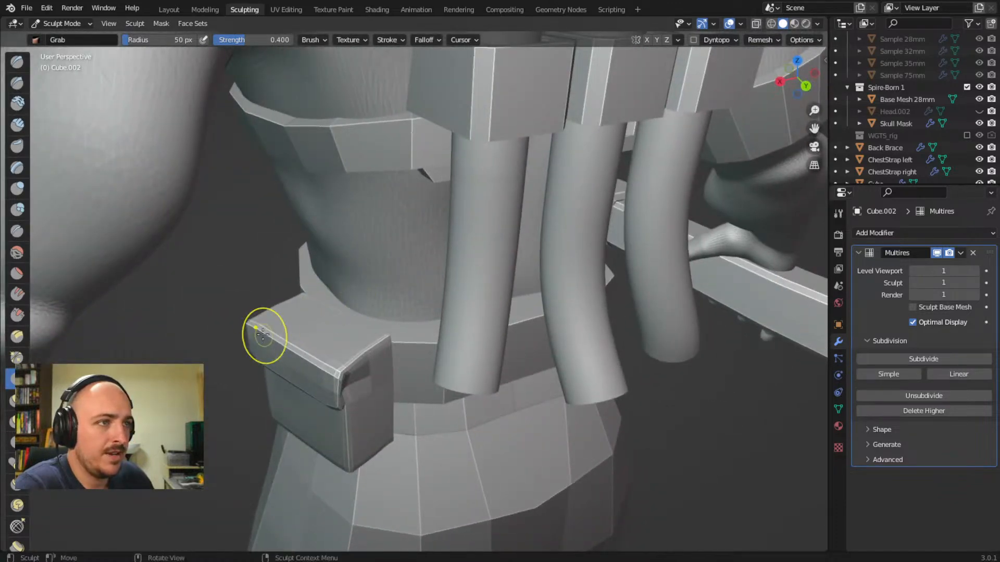
left_click_drag(268, 328, 323, 357)
left_click_drag(374, 337, 373, 336)
- Reshape the pouch's lower corners and bottom edge into a softer, slightly bulging outline with the Grab brush
middle_click_drag(373, 336, 336, 310)
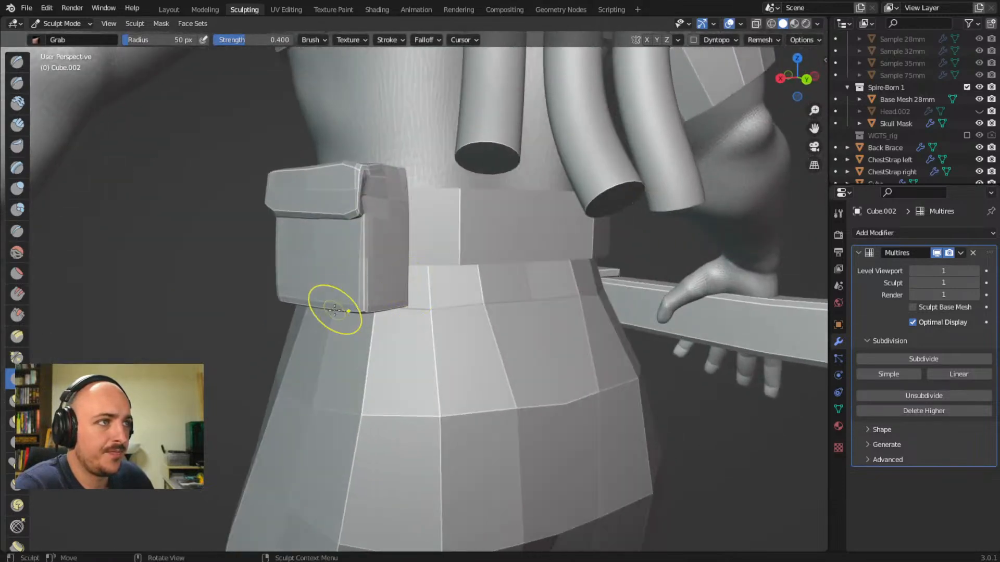
left_click_drag(361, 301, 374, 301)
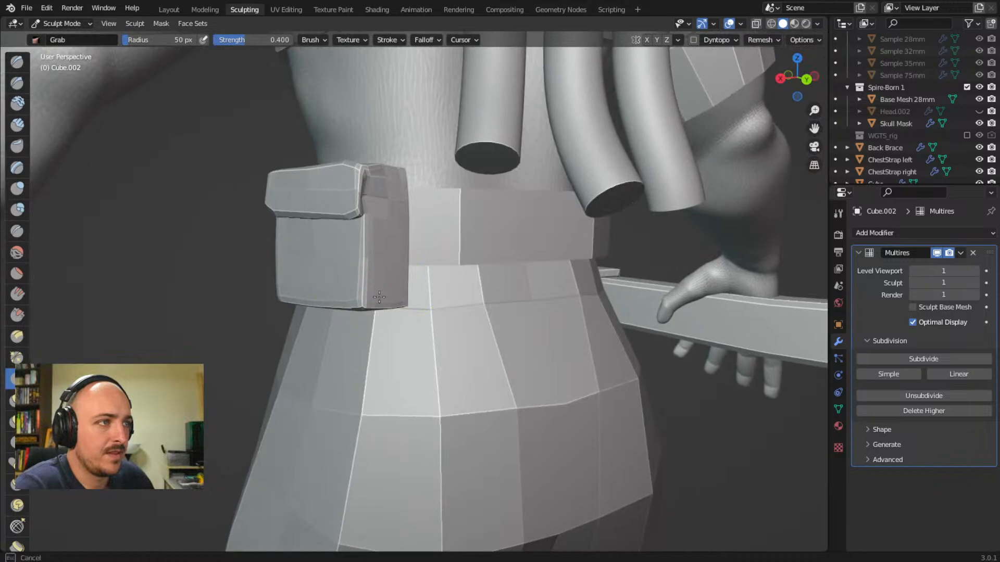
middle_click_drag(335, 306, 413, 281)
left_click_drag(429, 273, 483, 265)
mouse_move(424, 279)
middle_mouse_down()
mouse_move(437, 277)
mouse_move(427, 188)
middle_mouse_up()
mouse_move(423, 293)
middle_mouse_down()
mouse_move(397, 353)
mouse_move(431, 357)
mouse_move(381, 359)
mouse_move(345, 417)
mouse_move(382, 326)
mouse_move(352, 319)
middle_mouse_up()
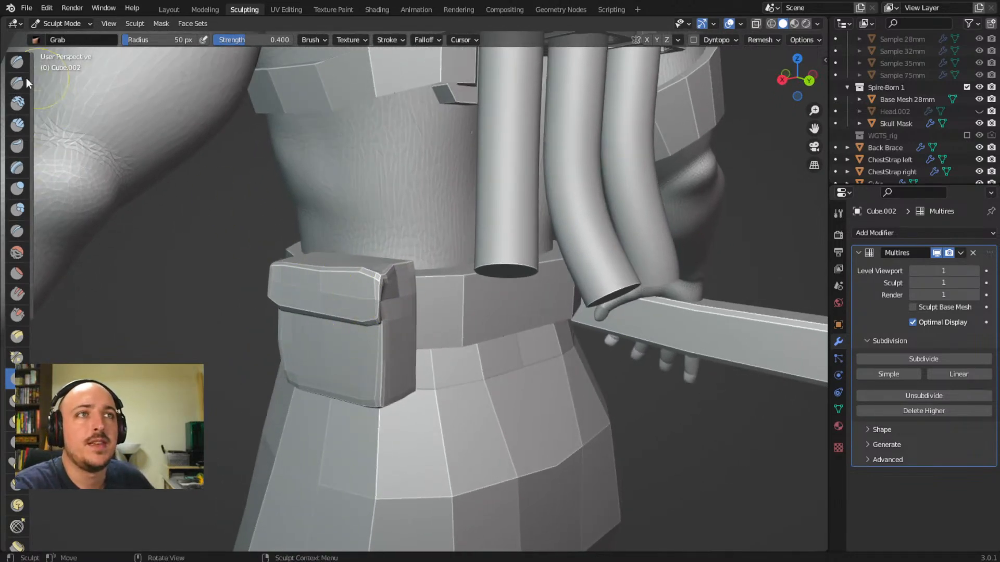
- Carve inward beneath the lid's rim on the pouch's rear end with the Draw brush at strength 0.500
left_click(17, 64)
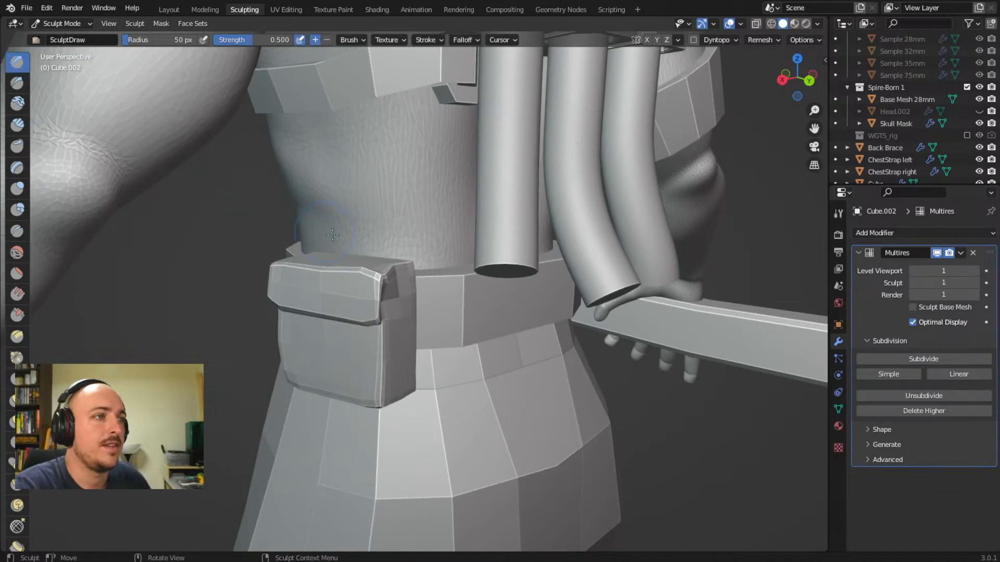
middle_click_drag(398, 277, 354, 300, "shift")
middle_click_drag(315, 335, 312, 229, "ctrl")
mouse_move(212, 326)
middle_mouse_down("shift")
mouse_move(337, 292)
mouse_move(318, 305)
mouse_move(331, 340)
middle_mouse_up("shift")
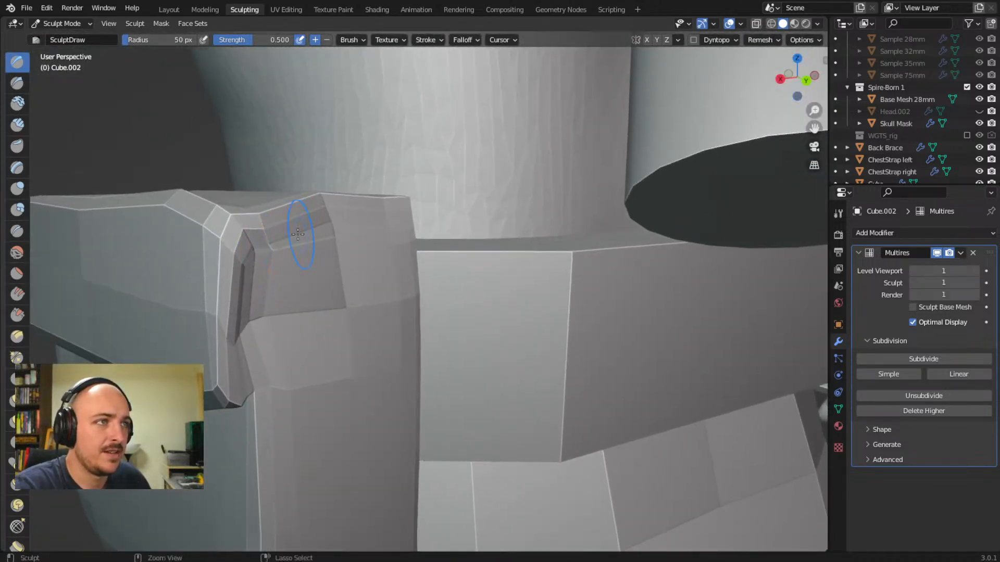
left_click_drag(383, 219, 378, 223, "ctrl")
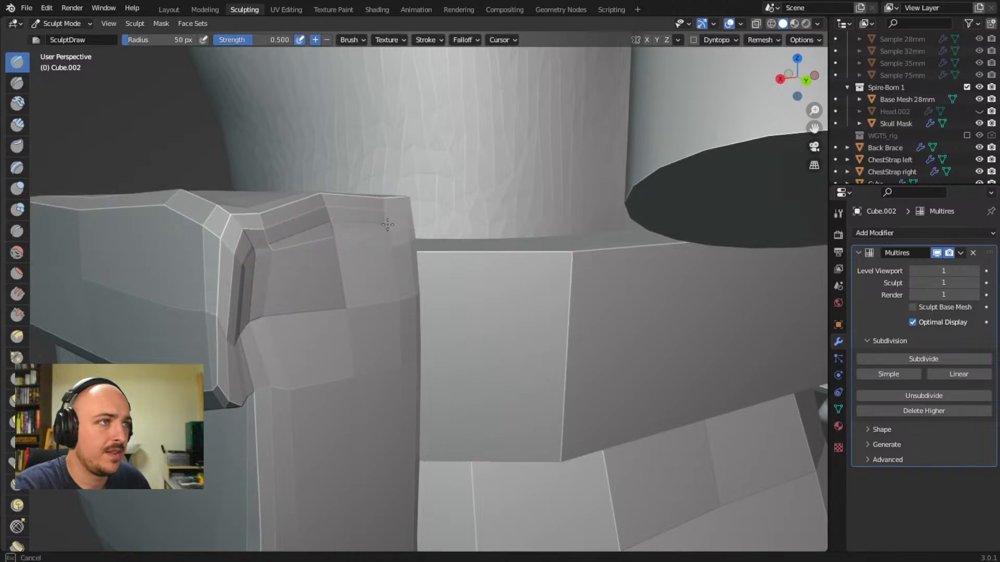
mouse_move(296, 236)
left_mouse_down("ctrl")
mouse_move(267, 249)
mouse_move(281, 258)
left_mouse_up("ctrl")
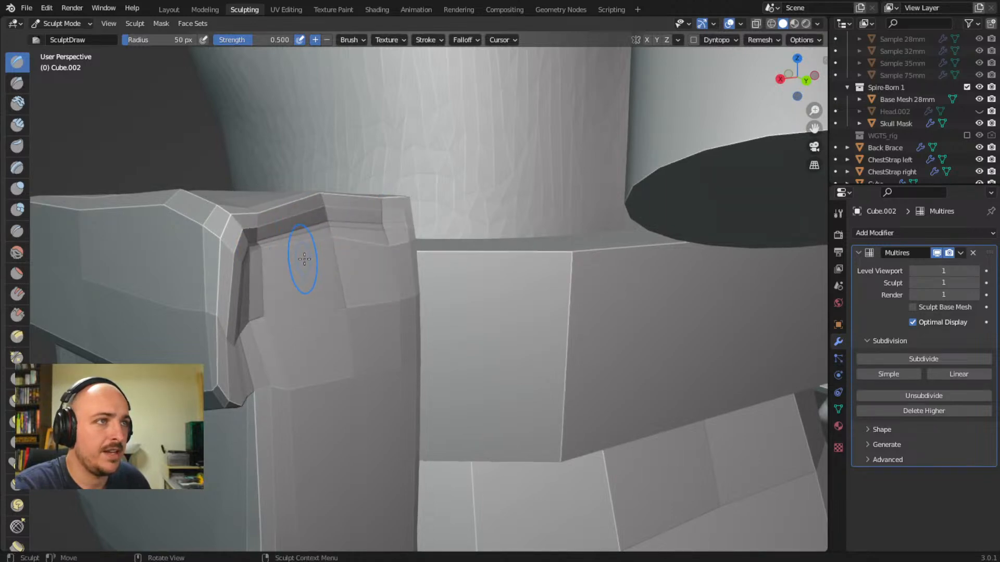
- Carve a groove beneath the lid's rim on the pouch's front end, following it down behind the overhanging flap
middle_click_drag(287, 286, 424, 299)
scroll(423, 300, "up", 6)
mouse_move(360, 297)
left_mouse_down("ctrl")
mouse_move(349, 294)
mouse_move(401, 296)
left_mouse_up("ctrl")
mouse_move(541, 297)
left_mouse_down("ctrl")
mouse_move(560, 296)
mouse_move(462, 295)
left_mouse_up("ctrl")
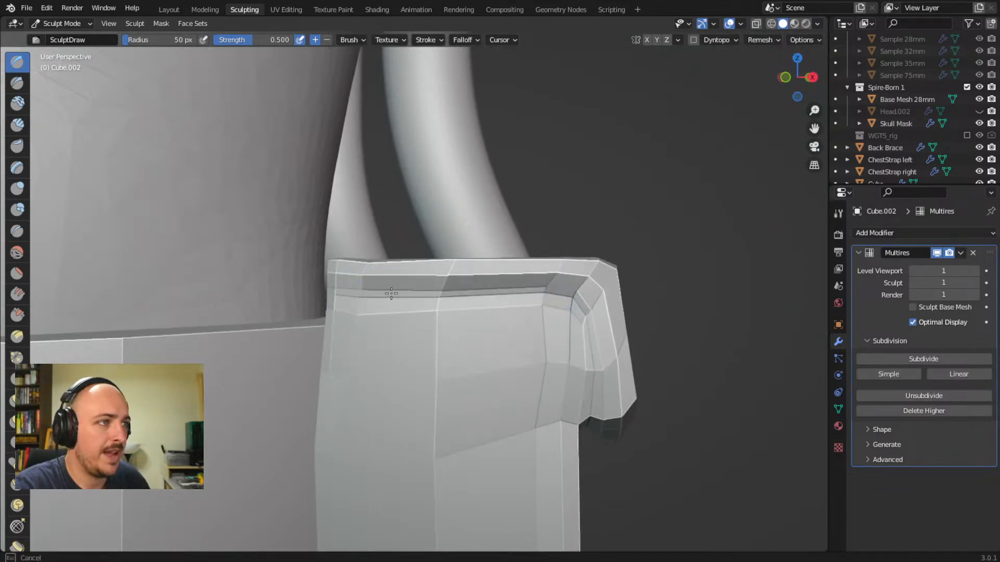
left_click_drag(397, 294, 387, 285, "ctrl")
mouse_move(578, 316)
left_mouse_down("ctrl")
mouse_move(589, 354)
mouse_move(542, 401)
left_mouse_up("ctrl")
- Deepen the groove under the lid's upper rim on the pouch's rear end with an inverted Draw stroke
mouse_move(542, 401)
middle_mouse_down()
mouse_move(453, 350)
mouse_move(499, 341)
mouse_move(416, 389)
middle_mouse_up()
mouse_move(470, 238)
middle_mouse_down("ctrl")
mouse_move(460, 276)
mouse_move(342, 291)
mouse_move(358, 272)
mouse_move(379, 162)
middle_mouse_up("ctrl")
mouse_move(159, 176)
left_mouse_down("ctrl")
mouse_move(174, 163)
mouse_move(283, 156)
left_mouse_up("ctrl")
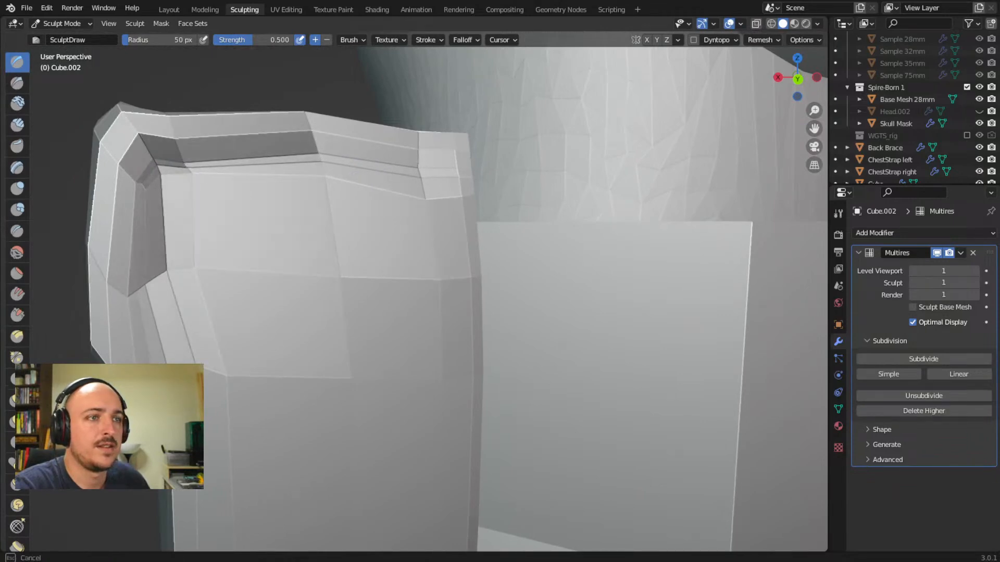
- Deepen the recess behind the lid's flap and around its upper corner on the pouch's front end
mouse_move(228, 301)
middle_mouse_down("ctrl")
mouse_move(225, 395)
mouse_move(292, 380)
mouse_move(316, 349)
mouse_move(499, 328)
mouse_move(458, 312)
mouse_move(513, 180)
middle_mouse_up("ctrl")
mouse_move(582, 250)
left_mouse_down("ctrl")
mouse_move(578, 267)
mouse_move(580, 244)
left_mouse_up("ctrl")
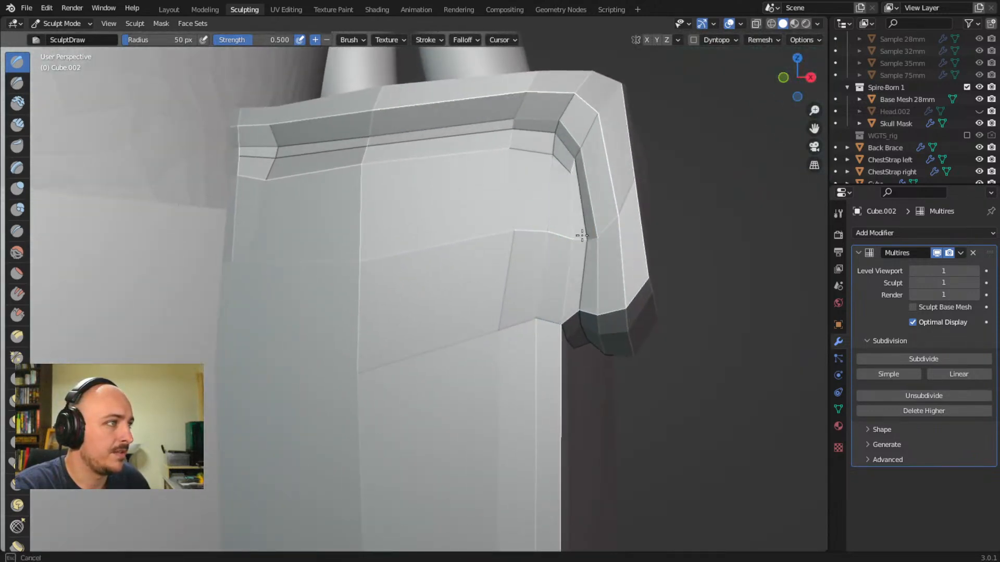
left_click_drag(581, 303, 593, 227, "ctrl")
left_click_drag(531, 130, 528, 138, "ctrl")
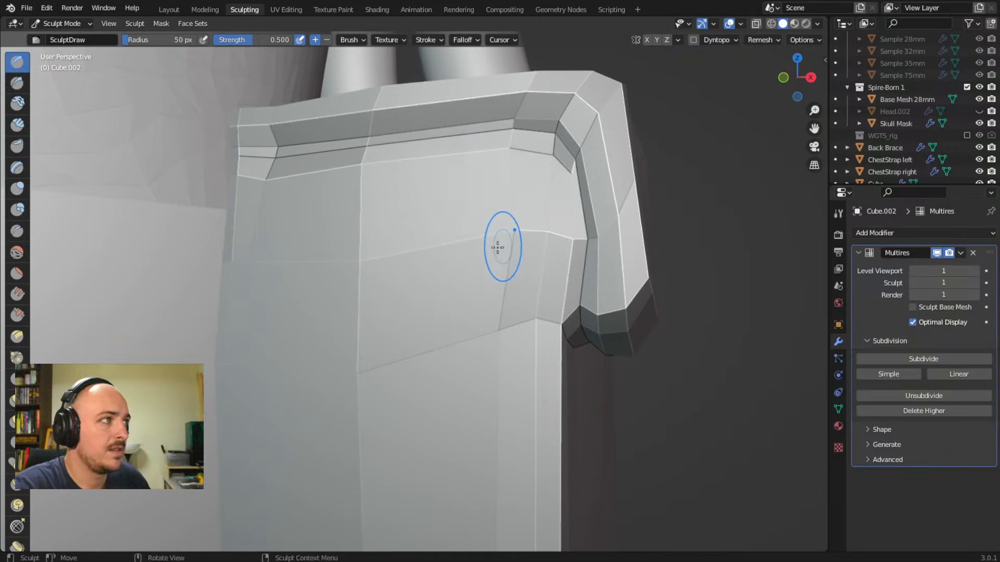
- Sharpen the grooves beneath the lid's rim and behind its flap at the pouch's ends with the Crease brush at strength 0.250
left_click(16, 235)
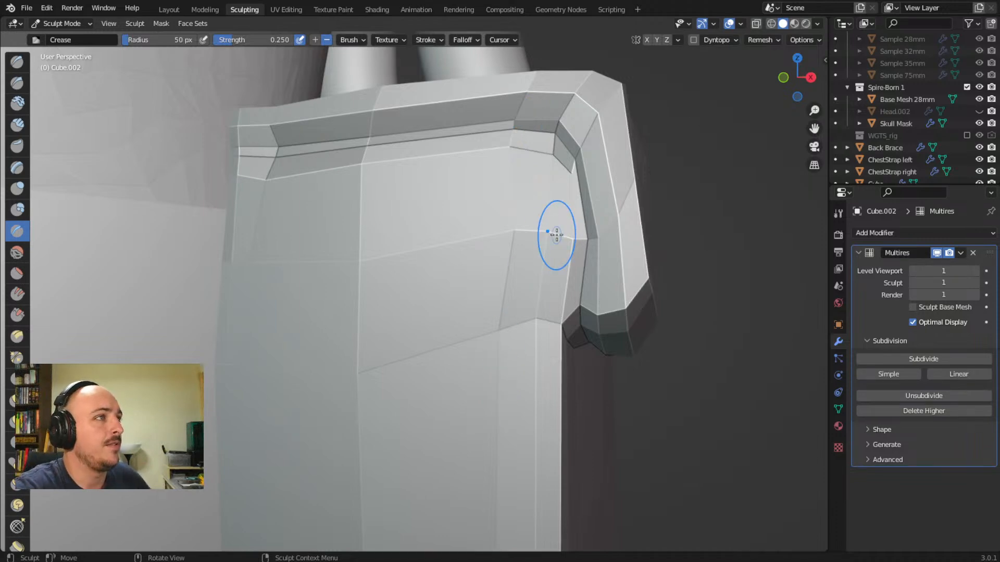
mouse_move(537, 126)
left_mouse_down()
mouse_move(593, 236)
mouse_move(591, 304)
left_mouse_up()
mouse_move(591, 304)
middle_mouse_down()
mouse_move(442, 308)
mouse_move(358, 288)
middle_mouse_up()
mouse_move(447, 215)
left_mouse_down()
mouse_move(403, 208)
mouse_move(470, 215)
left_mouse_up()
mouse_move(470, 214)
left_mouse_down()
mouse_move(421, 208)
mouse_move(448, 213)
left_mouse_up()
left_click_drag(448, 213, 387, 216)
left_click_drag(388, 216, 405, 205)
middle_click_drag(328, 281, 164, 243)
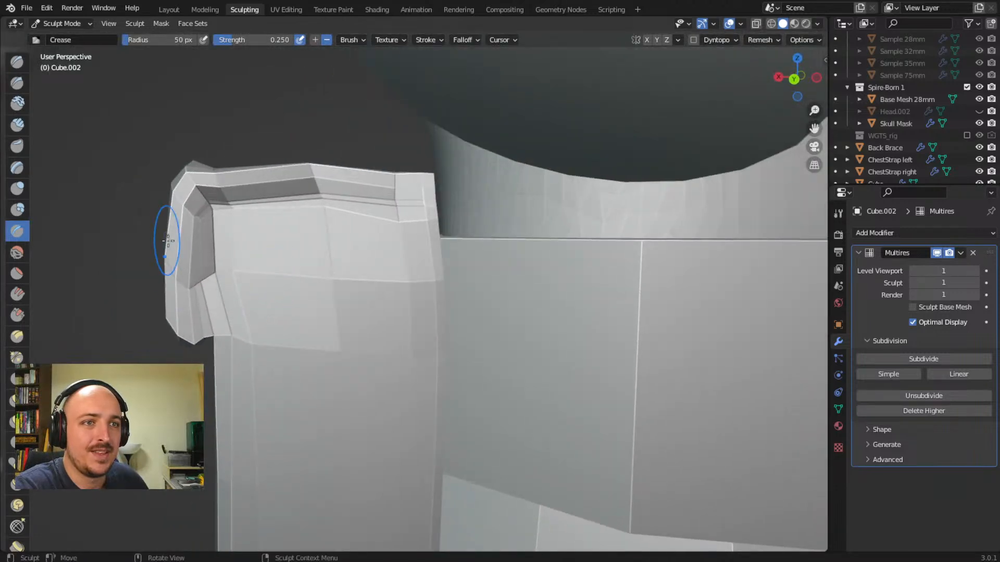
left_click_drag(199, 215, 204, 339)
mouse_move(259, 325)
middle_mouse_down()
mouse_move(368, 346)
mouse_move(370, 428)
mouse_move(415, 383)
mouse_move(535, 380)
mouse_move(490, 373)
mouse_move(330, 413)
middle_mouse_up()
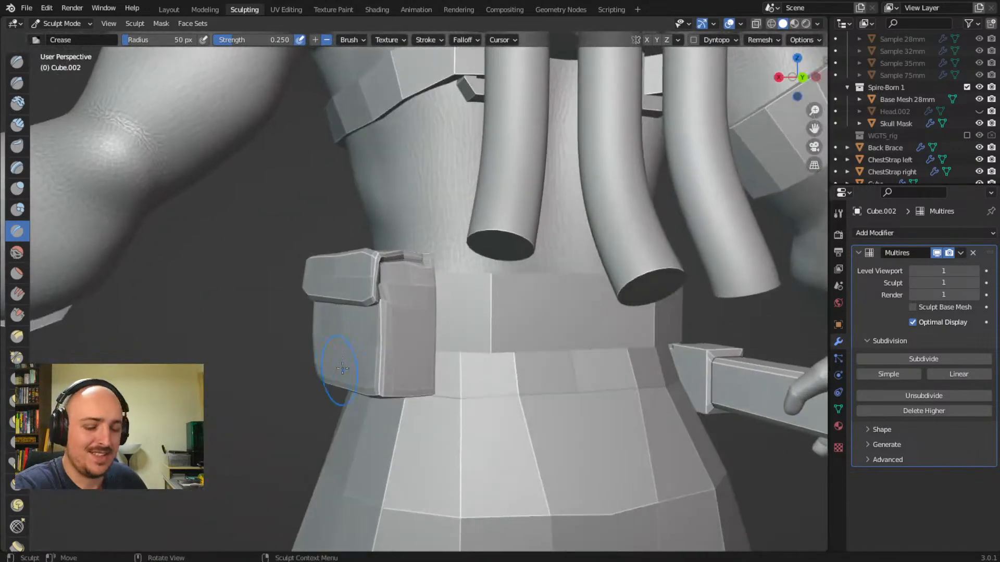
- Set the pouch's origin to its geometry and apply its scale in object mode
key("g")
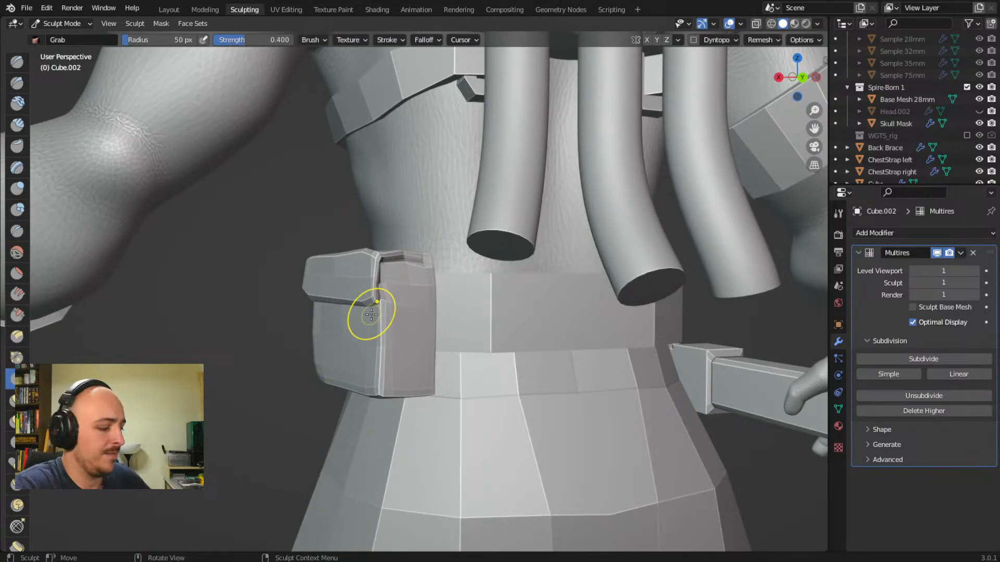
left_click(172, 9)
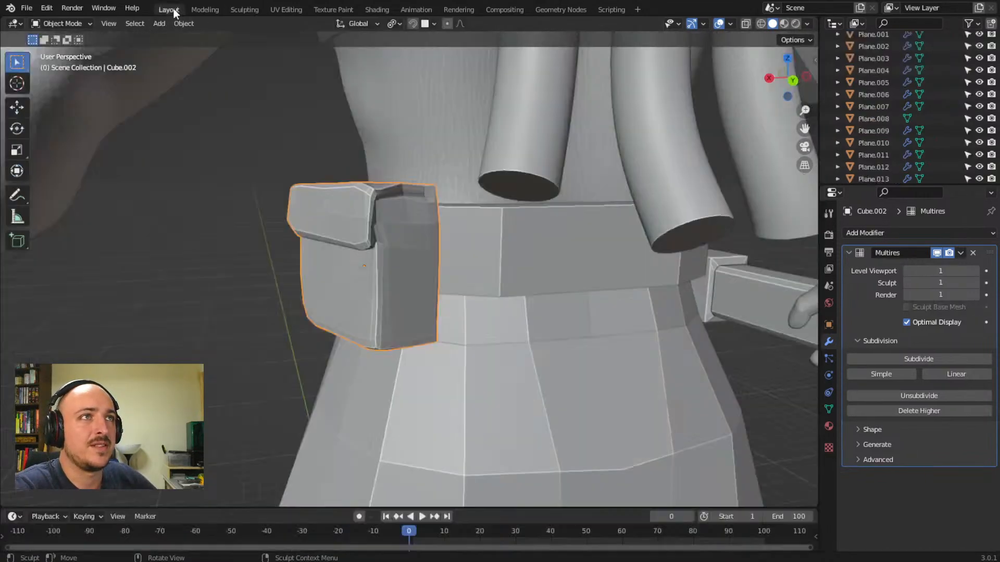
right_click(417, 255)
mouse_move(404, 277)
left_click(474, 291)
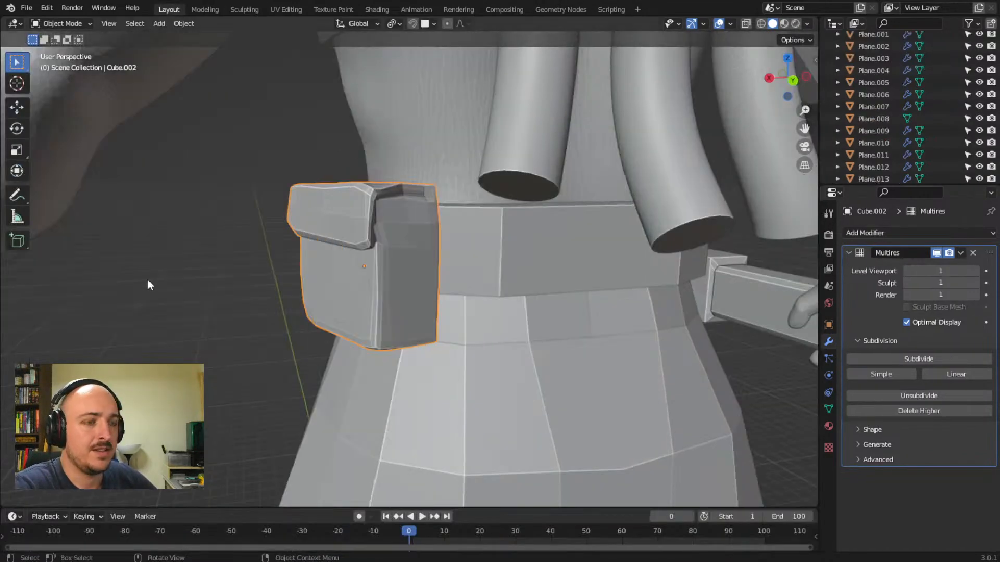
key("ctrl+a")
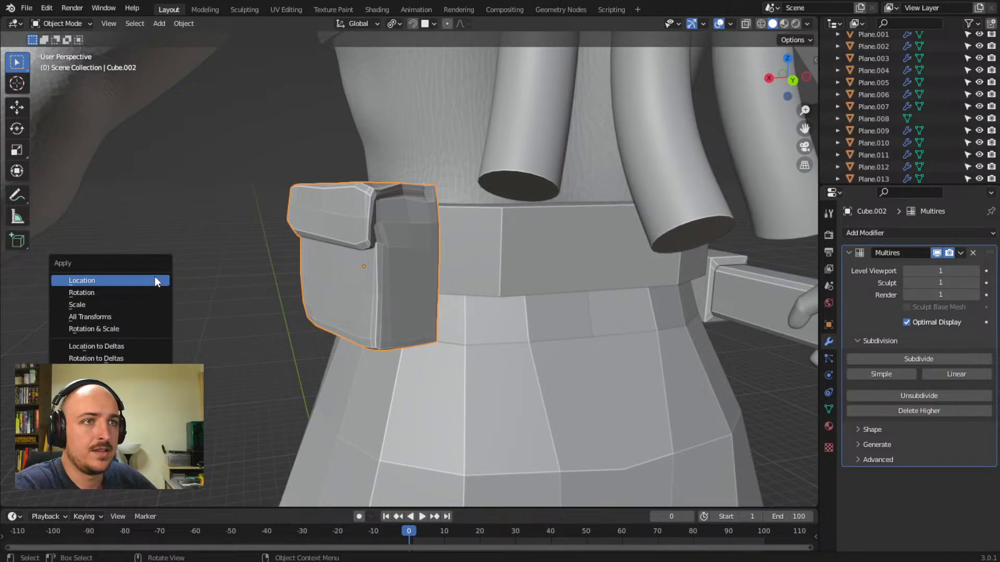
left_click(155, 306)
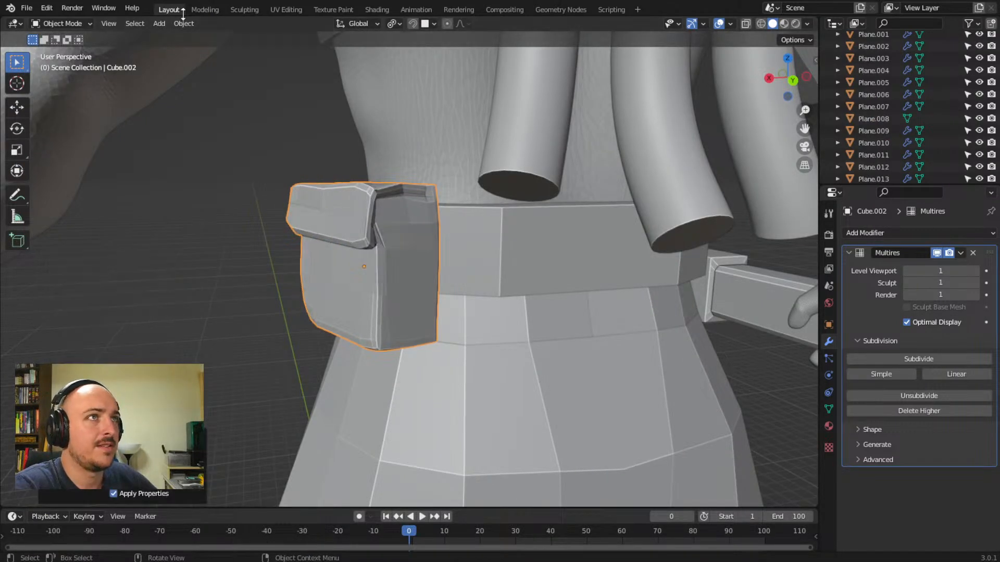
- Resume sculpting and reshape the pouch's rear end around the lid's rim and side corner with the Grab brush at strength 0.400
left_click(254, 11)
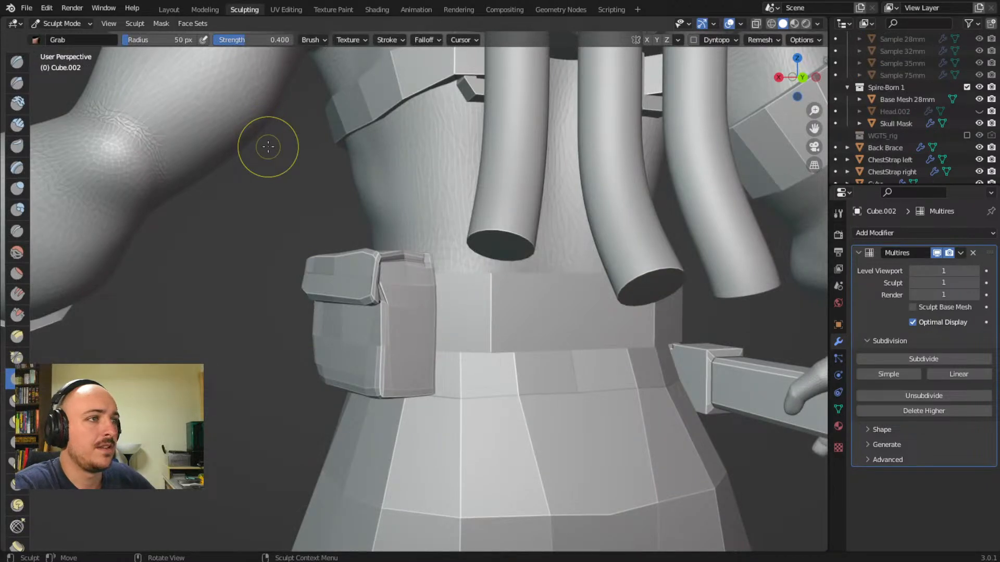
middle_click_drag(400, 301, 372, 298)
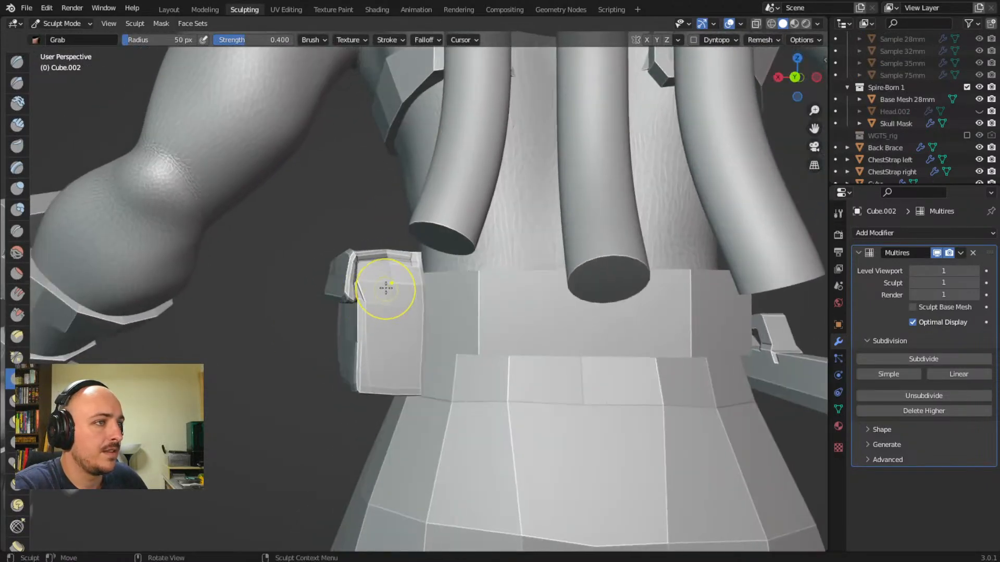
scroll(391, 288, "up", 3)
mouse_move(327, 261)
left_mouse_down()
mouse_move(353, 256)
mouse_move(358, 268)
left_mouse_up()
middle_click_drag(358, 268, 428, 295)
left_click_drag(429, 295, 440, 294)
middle_click_drag(432, 298, 383, 268)
mouse_move(383, 267)
left_mouse_down()
mouse_move(374, 260)
mouse_move(423, 262)
left_mouse_up()
middle_click_drag(423, 262, 346, 290)
mouse_move(346, 290)
left_mouse_down()
mouse_move(334, 285)
mouse_move(338, 330)
left_mouse_up()
left_click_drag(335, 352, 331, 350)
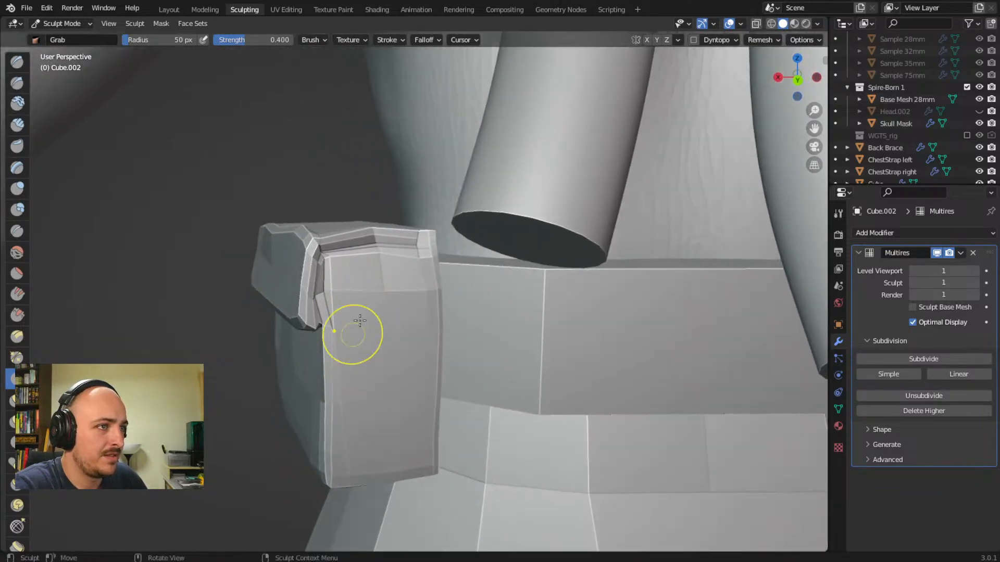
- Adjust the pouch body beneath the lid's overhanging flap with the Grab brush
mouse_move(380, 281)
middle_mouse_down()
mouse_move(338, 294)
mouse_move(334, 323)
mouse_move(377, 294)
mouse_move(363, 303)
mouse_move(364, 286)
mouse_move(471, 292)
mouse_move(431, 293)
middle_mouse_up()
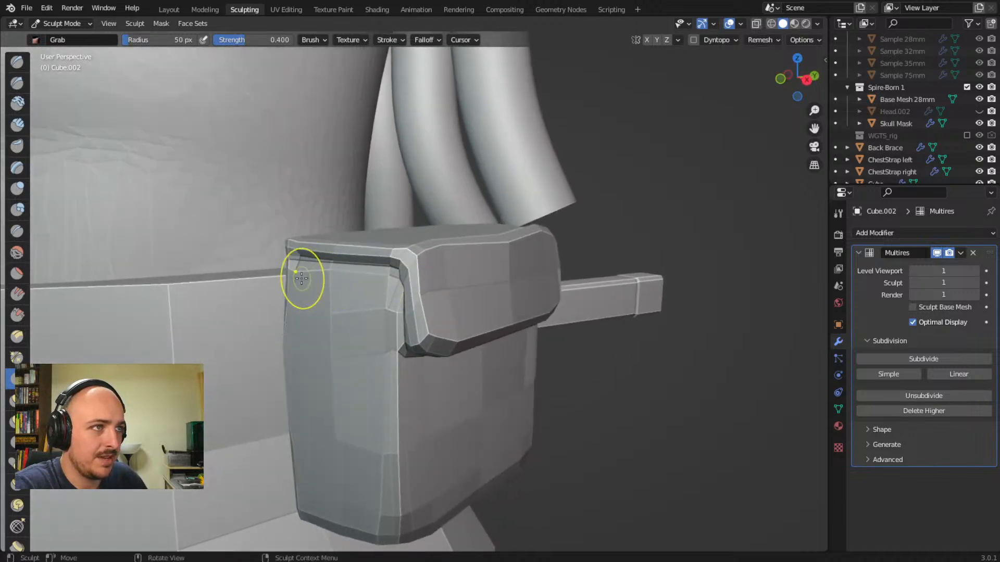
middle_click_drag(389, 295, 302, 217)
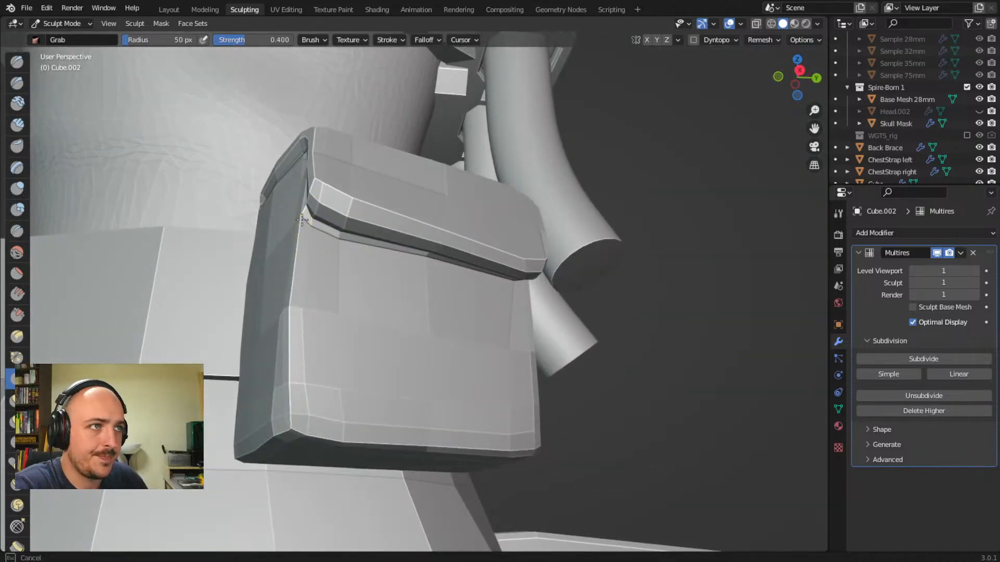
middle_click_drag(413, 269, 494, 293)
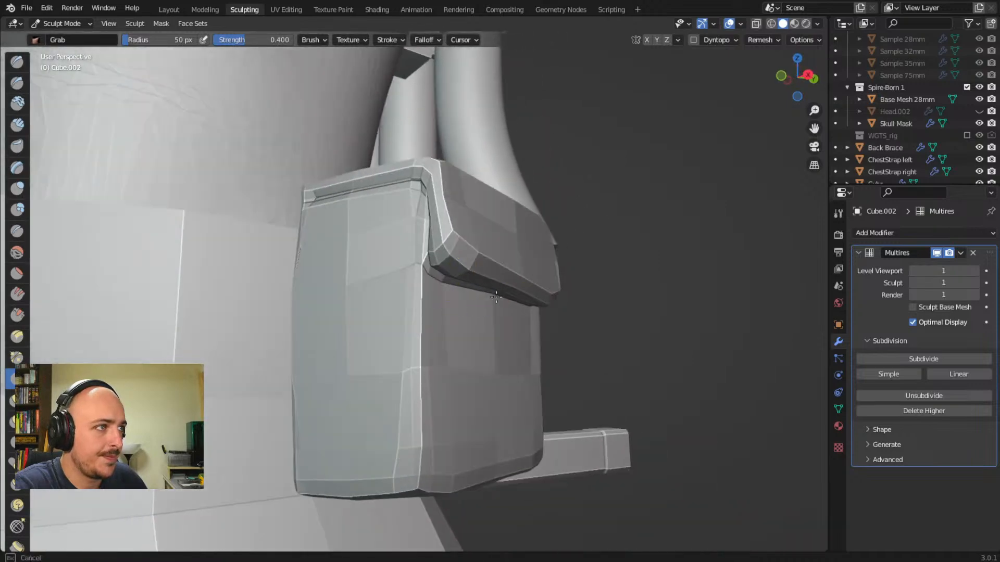
scroll(458, 288, "down", 4)
mouse_move(388, 292)
middle_mouse_down()
mouse_move(385, 351)
mouse_move(400, 354)
mouse_move(372, 326)
mouse_move(333, 328)
mouse_move(378, 331)
mouse_move(384, 345)
mouse_move(335, 319)
mouse_move(517, 295)
mouse_move(407, 285)
mouse_move(438, 292)
middle_mouse_up()
left_click_drag(408, 332, 397, 342)
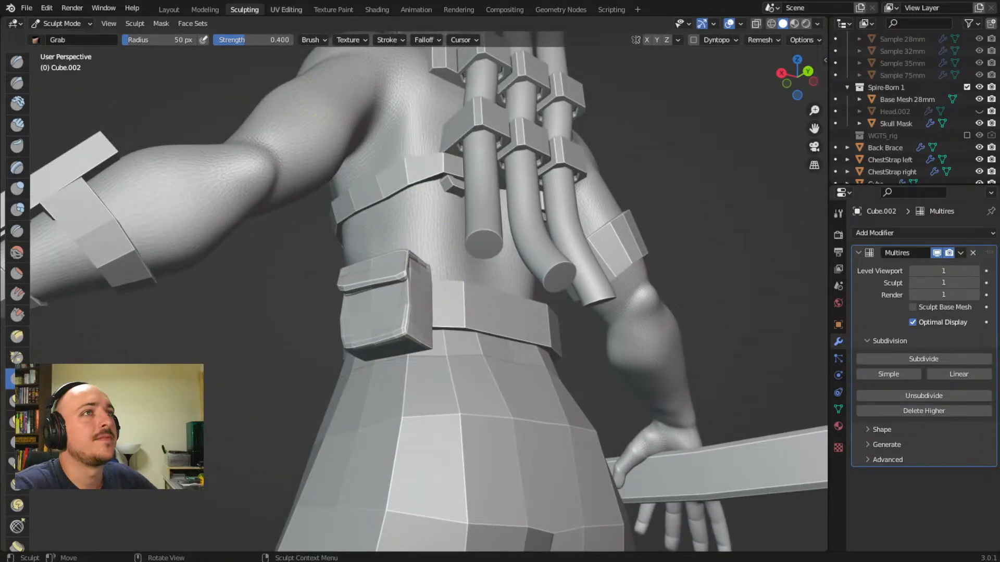
- Return to object mode and reposition the sculpted pouch against the belt
left_click(172, 9)
middle_click_drag(417, 299, 536, 350)
scroll(467, 279, "down", 10)
scroll(516, 297, "up", 3)
scroll(561, 303, "down", 5)
scroll(578, 298, "up", 4)
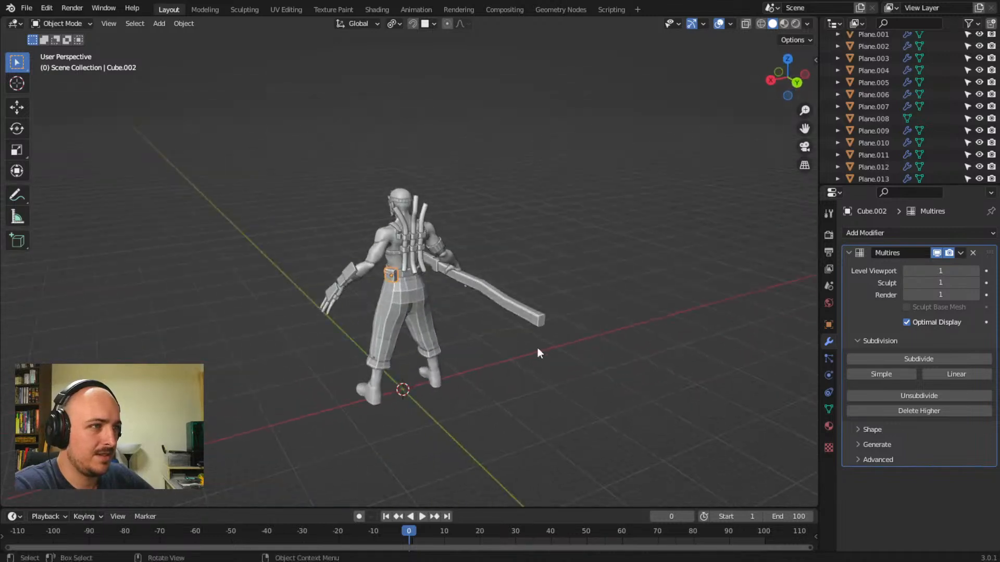
middle_click_drag(531, 401, 513, 384)
scroll(456, 347, "up", 7)
middle_click_drag(417, 327, 455, 414)
left_click(345, 307)
key("g")
left_click(488, 417)
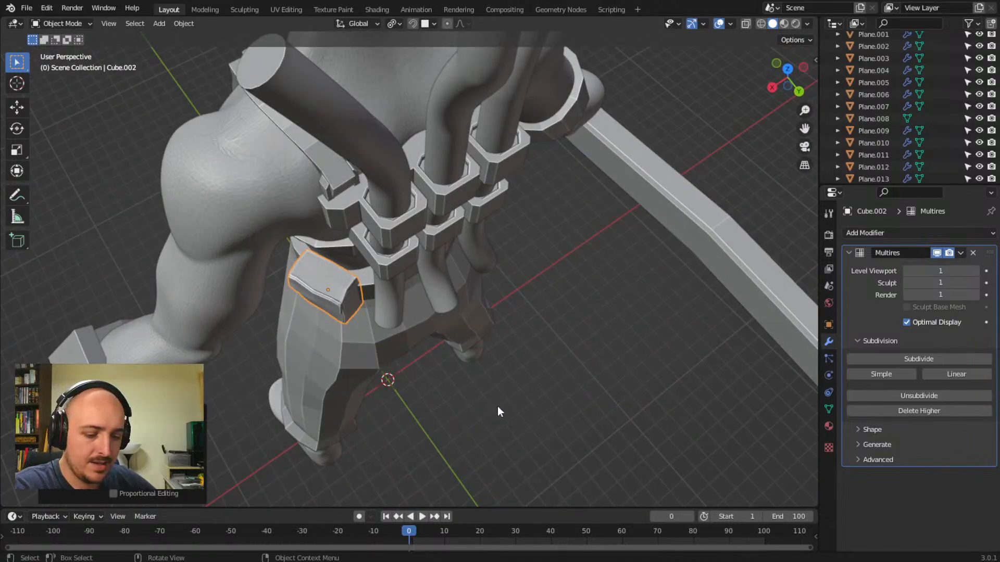
- Rotate the pouch about Z to follow the waist and move it into place on the belt
key("r")
key("z")
left_click(555, 380)
middle_click_drag(555, 380, 384, 350)
key("g")
left_click(609, 409)
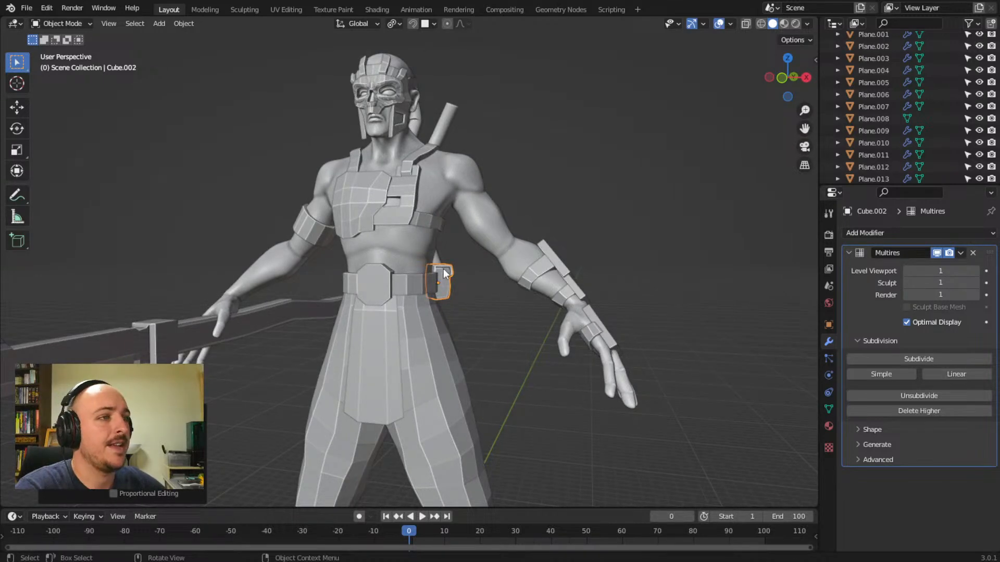
- Examine the whole figure from the front and side, including the base mesh's lower legs and feet
scroll(398, 319, "down", 5)
middle_click_drag(408, 289, 392, 312)
left_click(425, 354)
scroll(417, 375, "up", 4)
key("Tab")
key("Tab")
scroll(392, 276, "down", 4)
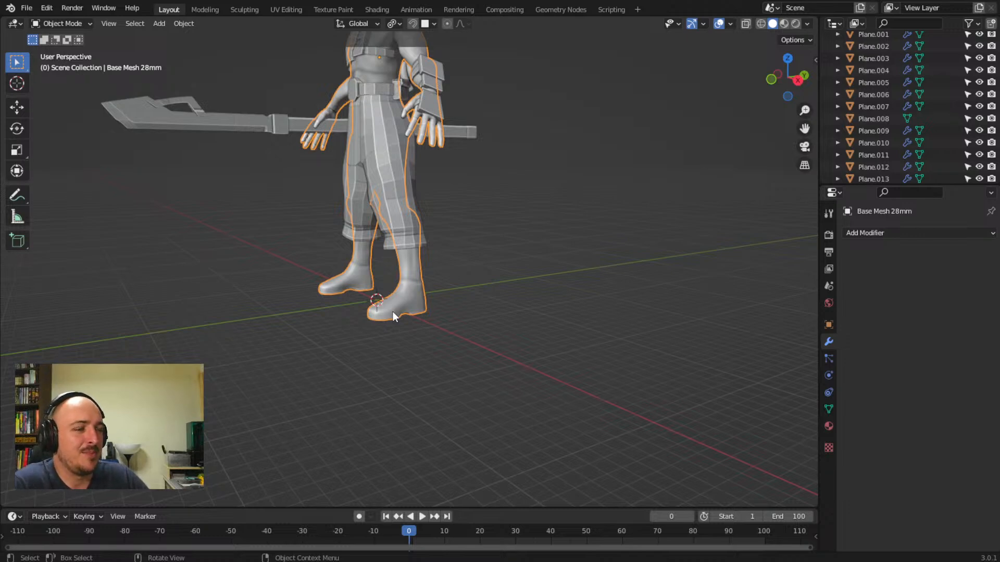
middle_click_drag(432, 205, 501, 335)
scroll(512, 313, "down", 2)
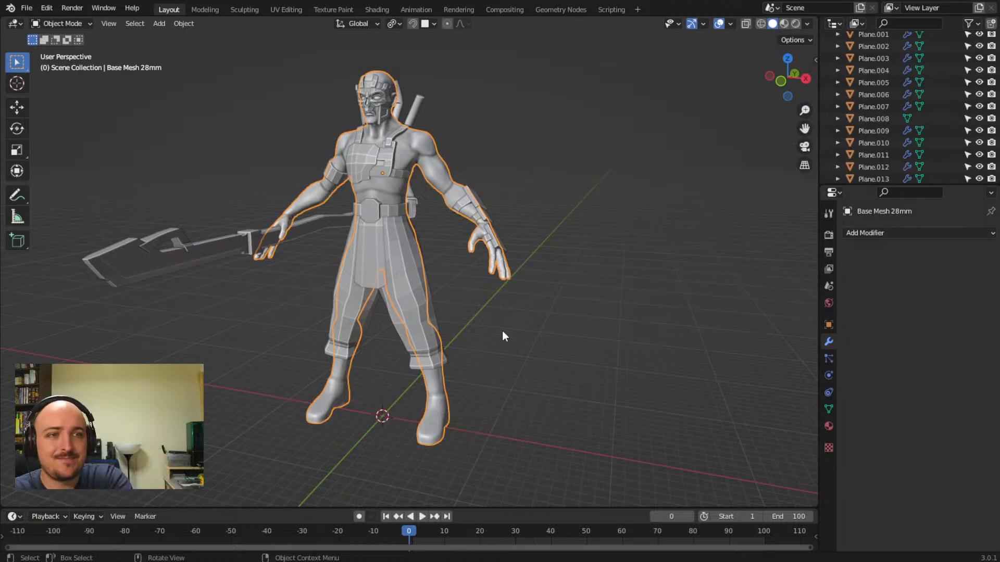
middle_click_drag(584, 323, 485, 339)
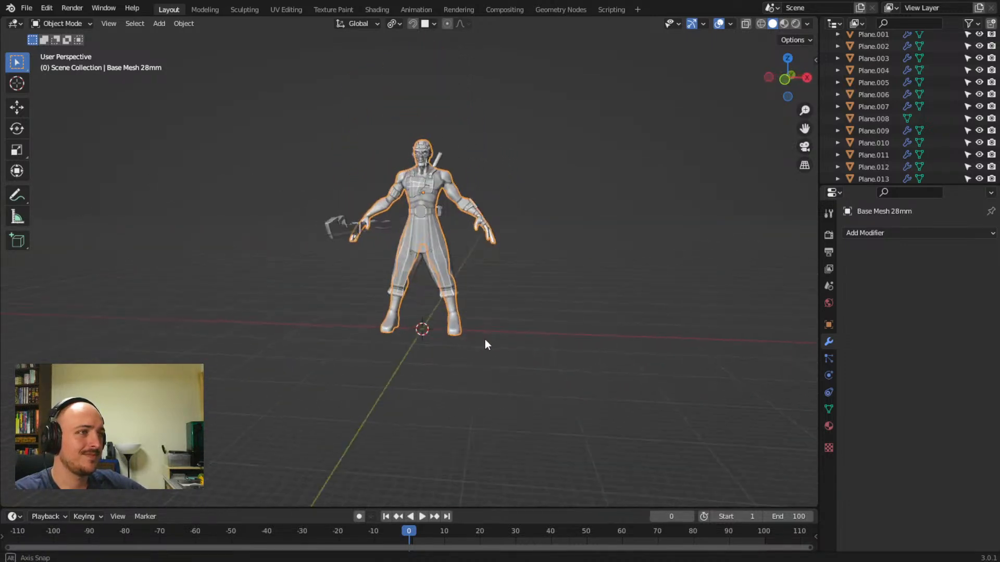
scroll(547, 338, "up", 5)
middle_click_drag(530, 363, 422, 344)
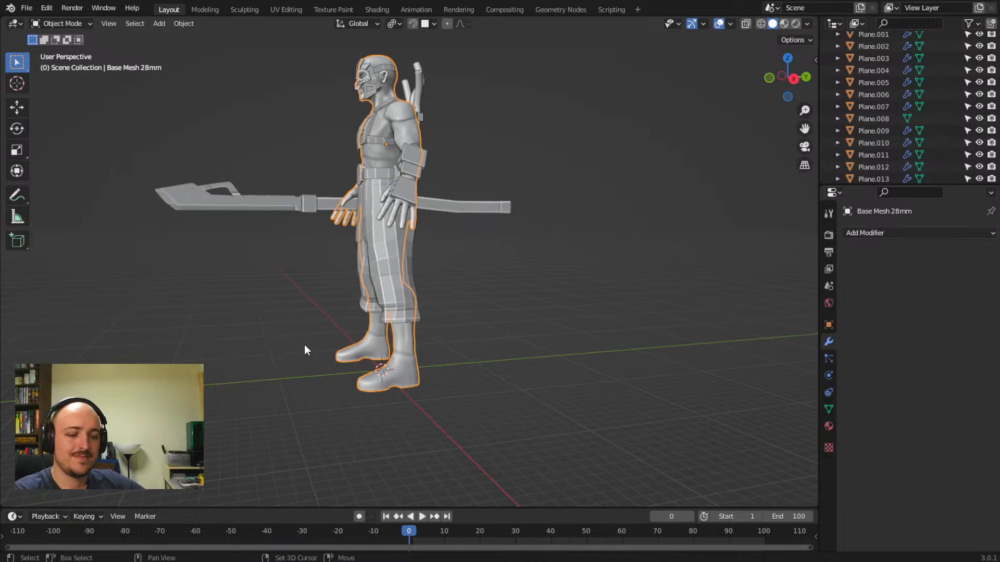
- Add a mesh plane and move it along X beneath the figure's left foot
left_click(471, 343)
key("shift+a")
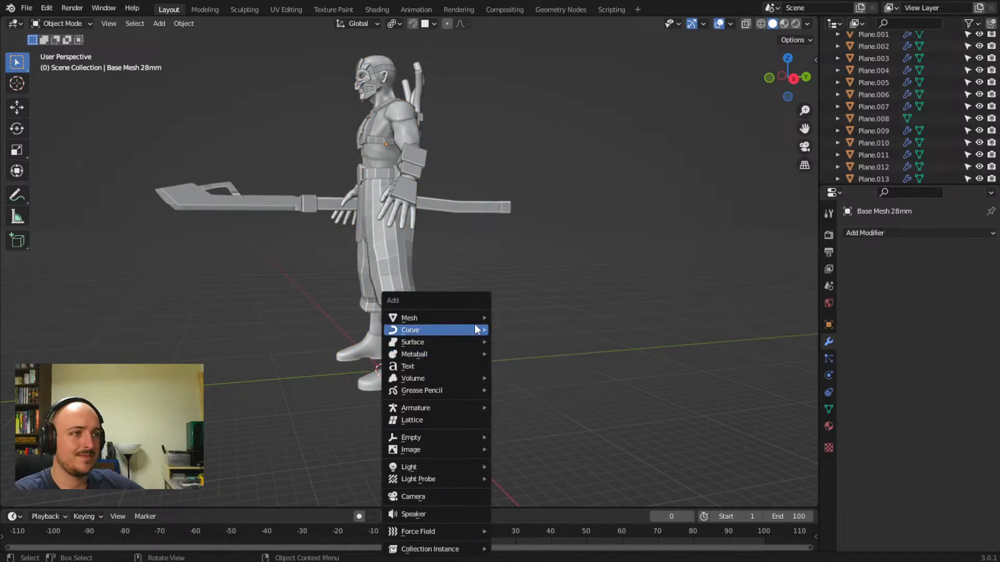
left_click(504, 318)
middle_click_drag(475, 398, 521, 460)
key("g")
key("x")
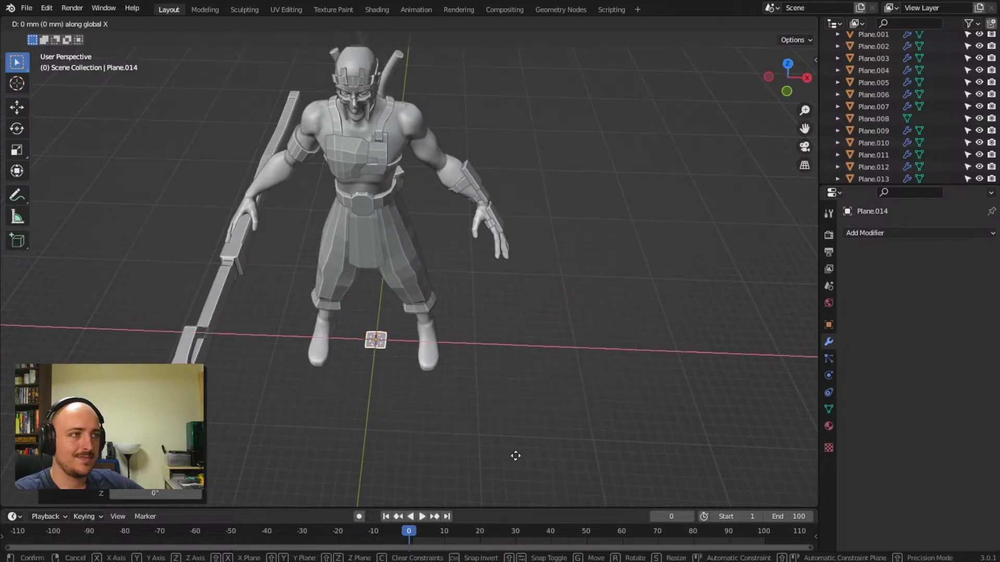
left_click(564, 467)
- Stretch the plane along Y to roughly the foot's length and shift it along Y under the foot
middle_click_drag(564, 467, 439, 431)
key("s")
key("y")
left_click(556, 437)
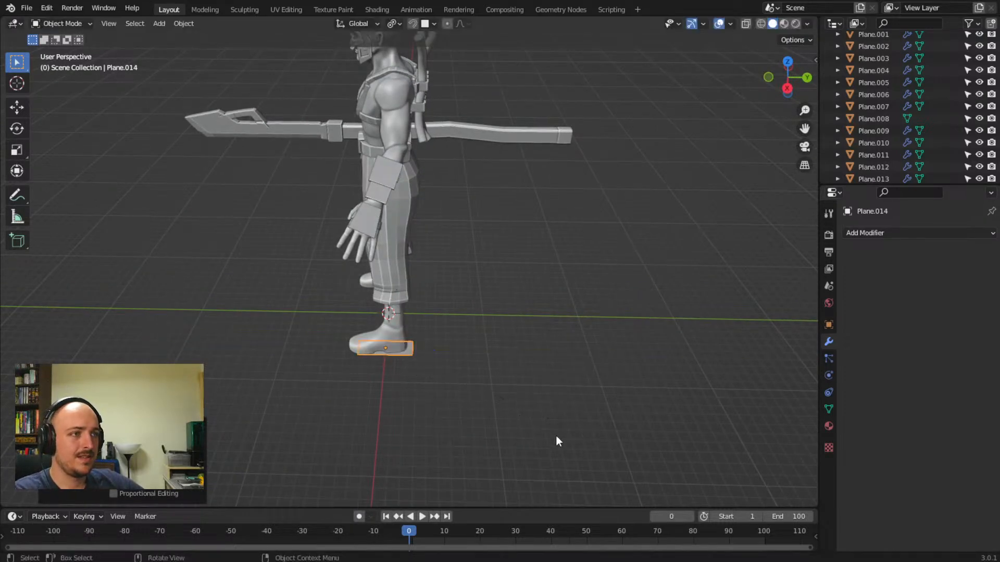
key("g")
key("y")
left_click(523, 424)
- Refine the plane's Y scale so it extends slightly past the toe and heel
middle_click_drag(460, 385, 467, 333)
scroll(427, 399, "up", 5)
middle_click_drag(427, 400, 505, 303, "shift")
key("s")
key("y")
left_click(518, 306)
- Scale the plane along X to fit the foot's width and slide it along X to line up with the foot
middle_click_drag(518, 306, 606, 440)
key("s")
key("x")
left_click(631, 413)
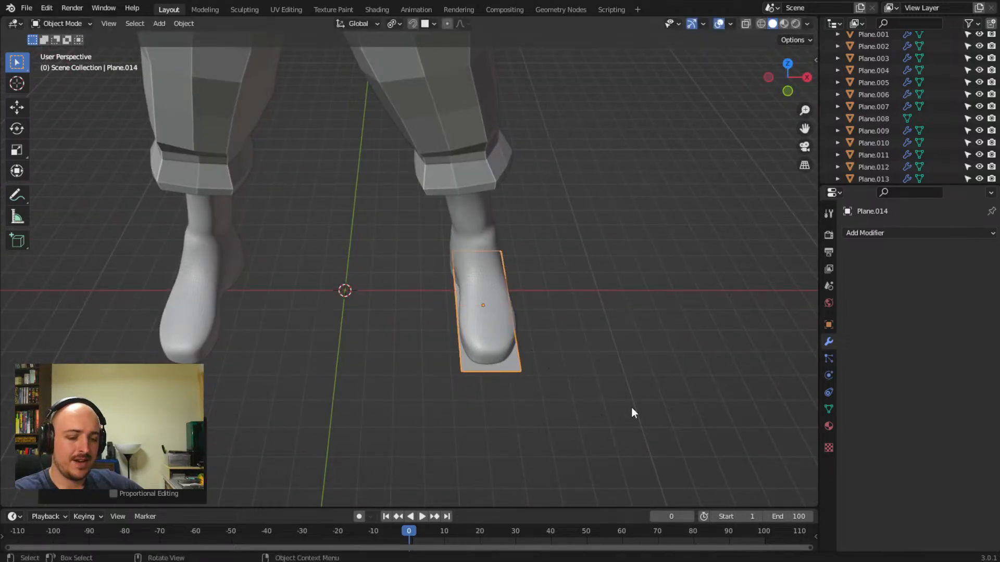
key("g")
key("x")
left_click(631, 407)
- Extrude the plane's face downward about 0.55 mm to form a sole under the left foot
middle_click_drag(630, 374, 505, 375)
key("Tab")
key("e")
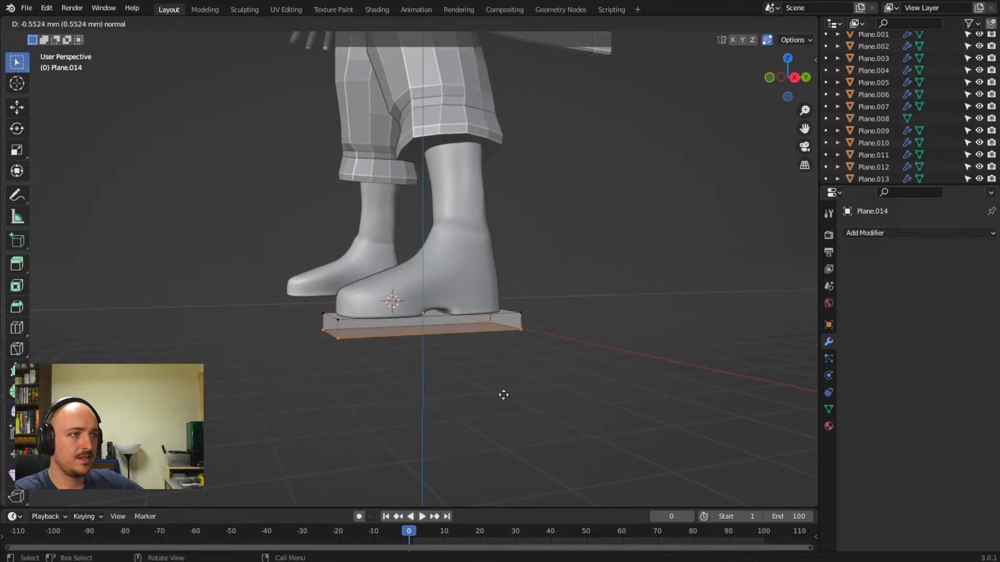
left_click(508, 391)
middle_click_drag(509, 390, 489, 363)
scroll(455, 422, "up", 3)
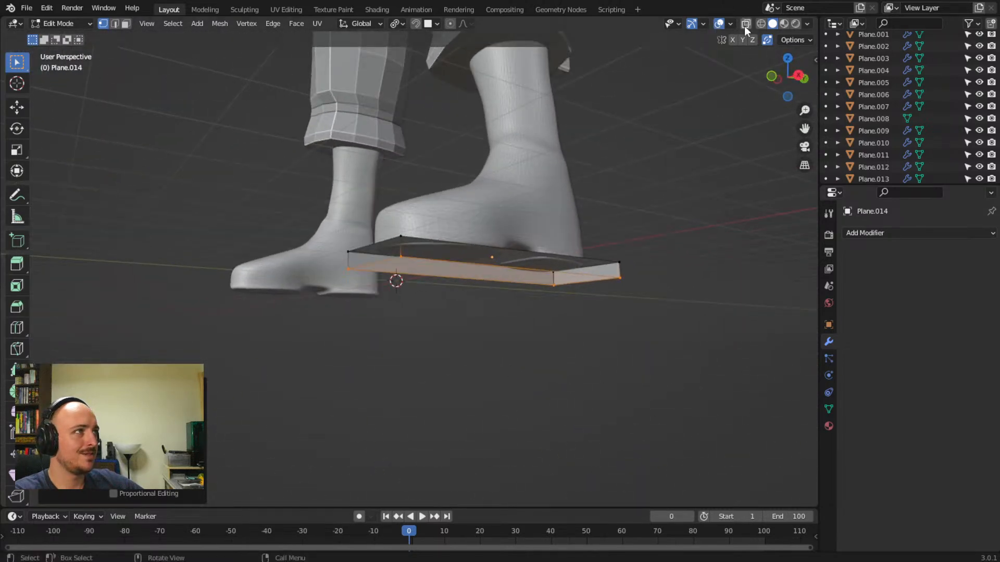
middle_click_drag(673, 130, 503, 313)
key("Tab")
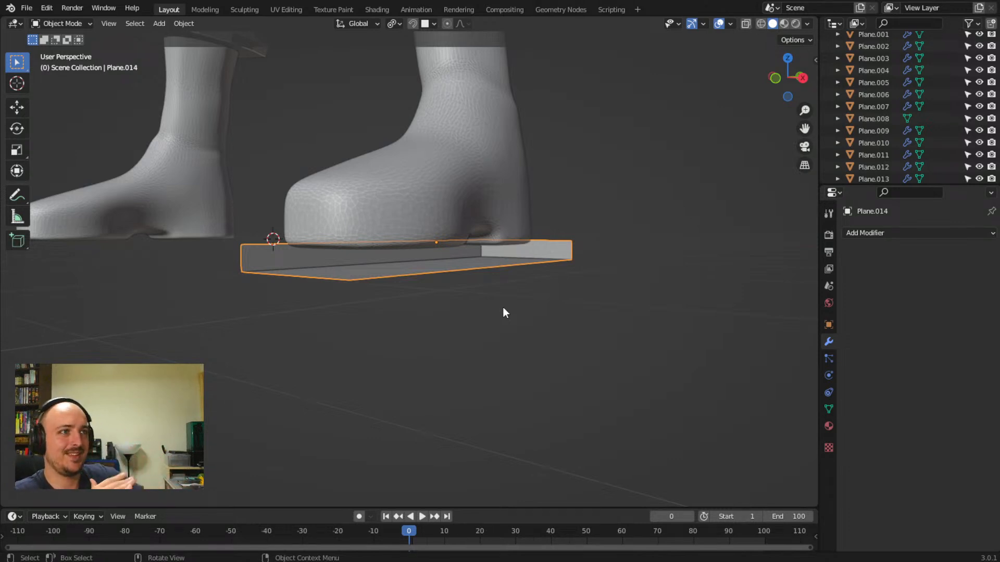
- Examine the hand plate's Solidify modifier and inspect the new sole's underside beneath the left foot
scroll(478, 166, "down", 5)
middle_click_drag(474, 182, 460, 224)
left_click(478, 201)
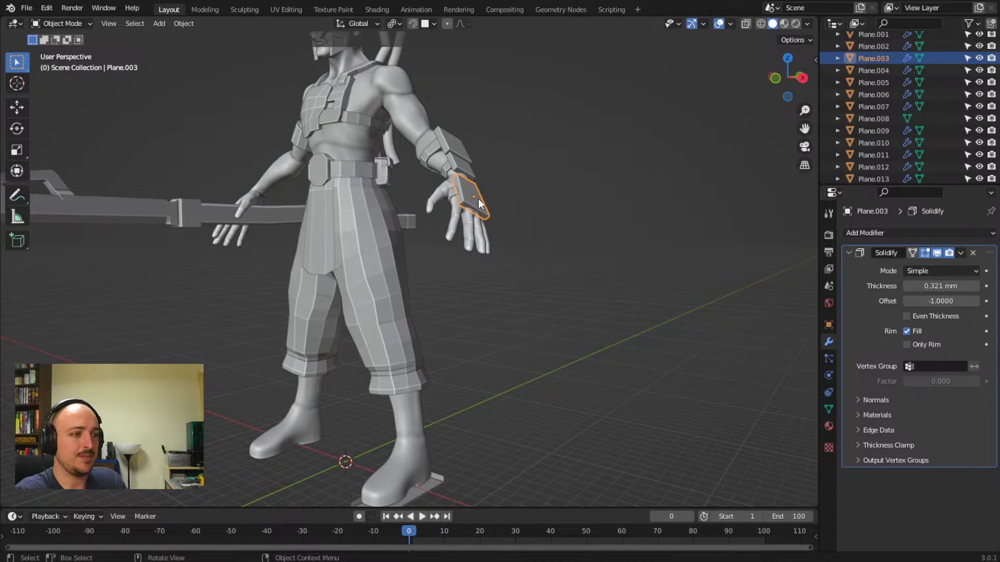
scroll(461, 419, "up", 4)
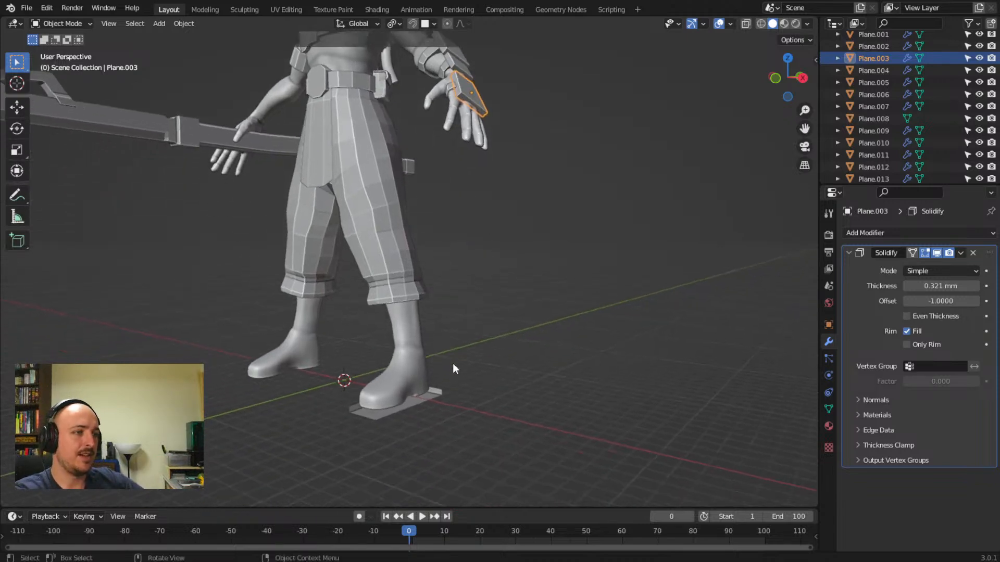
middle_click_drag(464, 414, 493, 247, "shift")
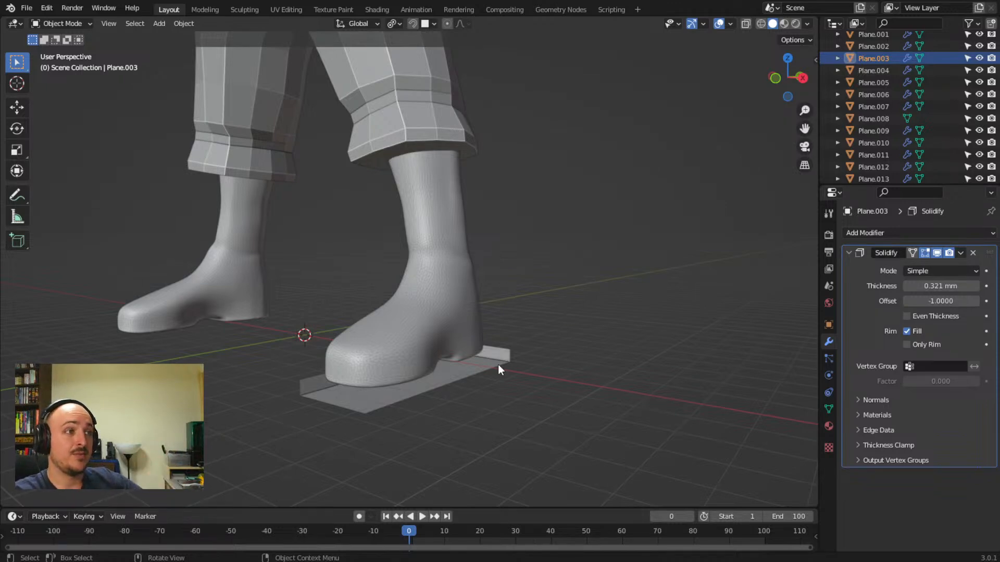
left_click(477, 361)
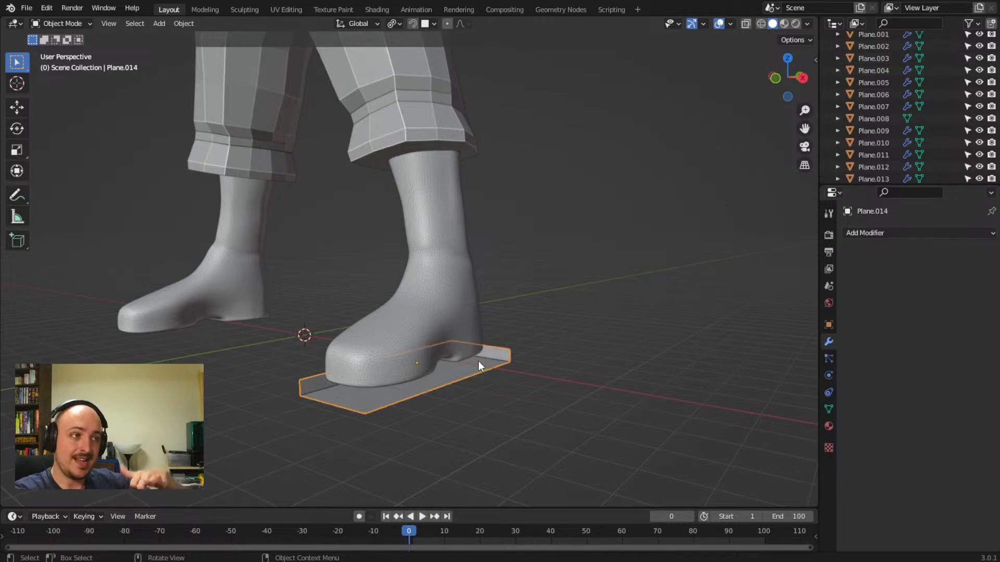
middle_click_drag(477, 361, 522, 232)
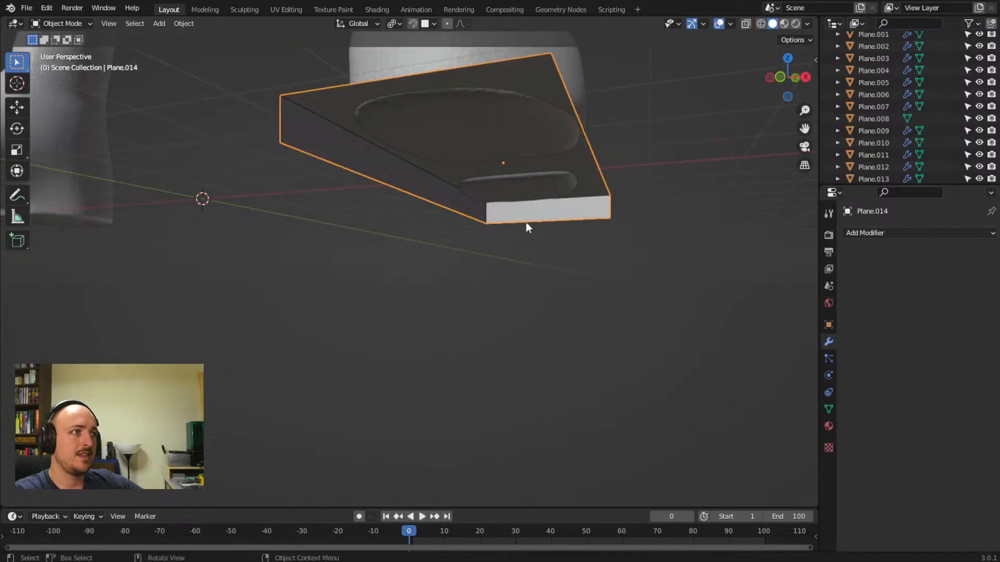
right_click(547, 218)
mouse_move(583, 220)
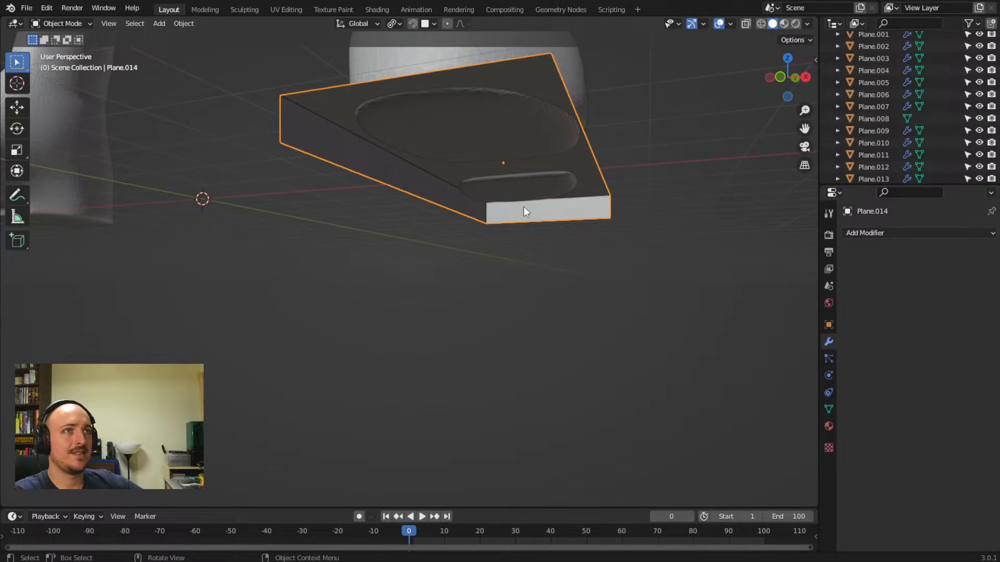
- Flip the normals of all the sole's faces under the left foot
key("Tab")
middle_click_drag(495, 263, 477, 279)
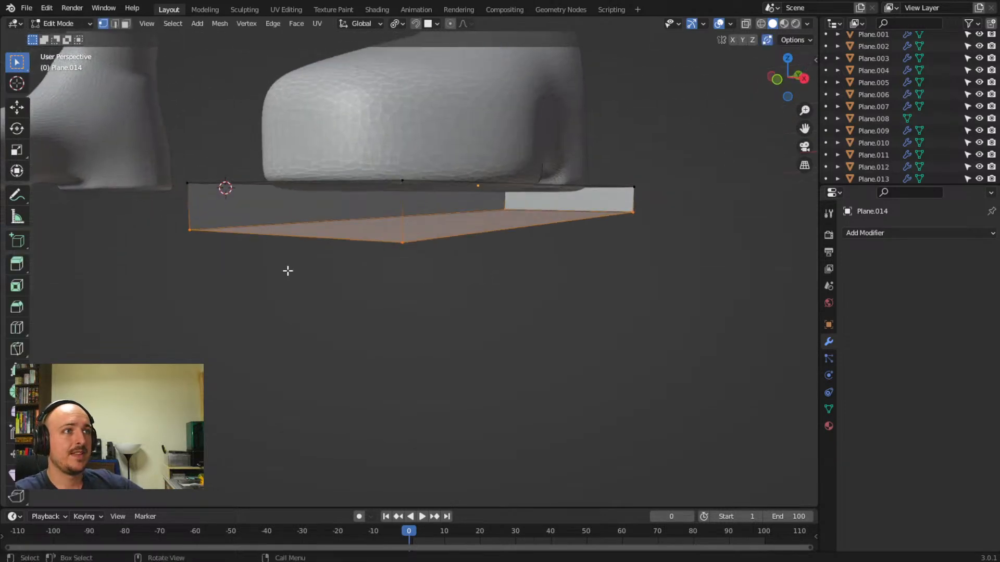
key("a")
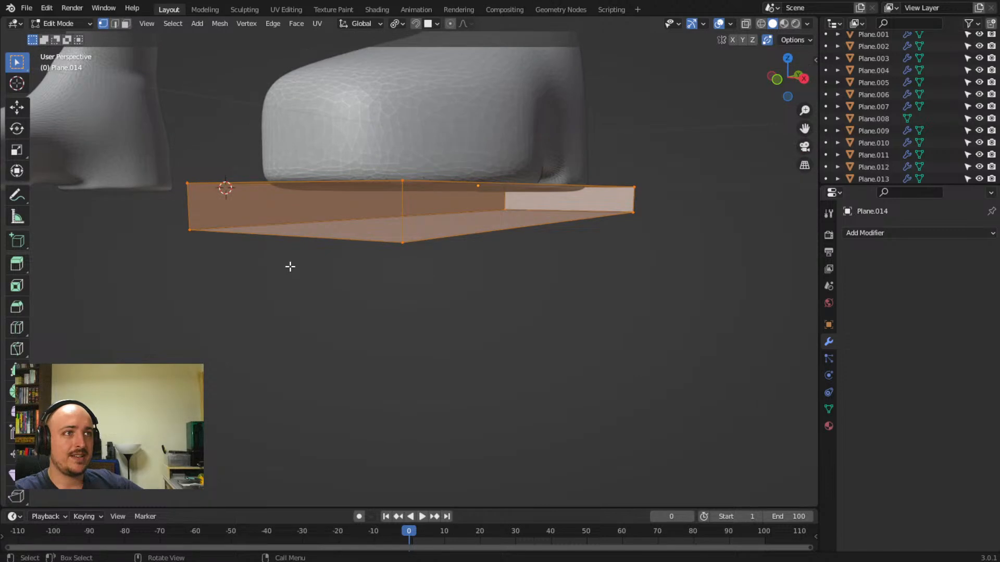
left_click(223, 24)
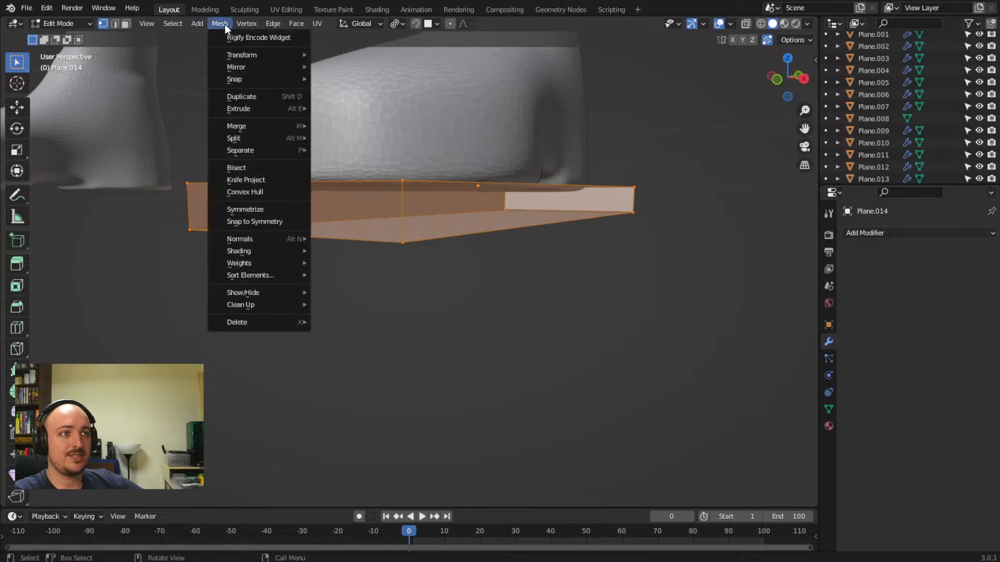
mouse_move(265, 243)
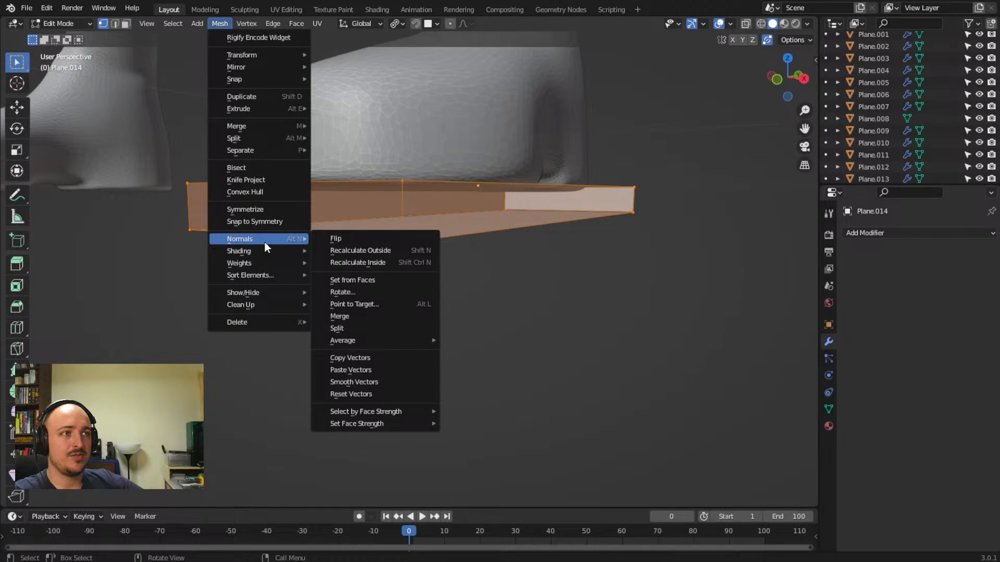
left_click(328, 239)
left_click(526, 377)
- Examine the sole's shape and its fit beneath the left boot from several angles
middle_click_drag(526, 378, 350, 353)
scroll(448, 382, "down", 5)
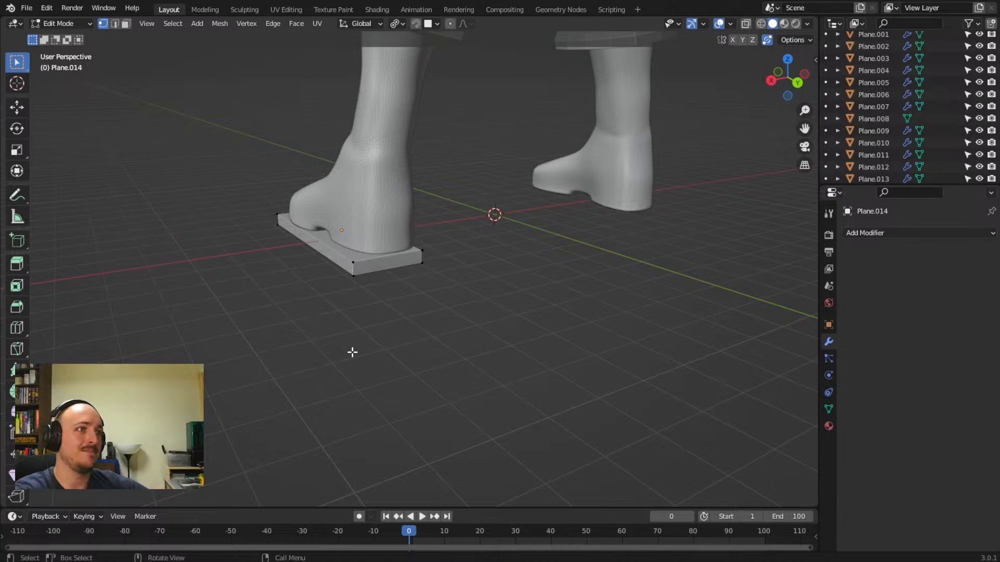
middle_click_drag(335, 331, 415, 339)
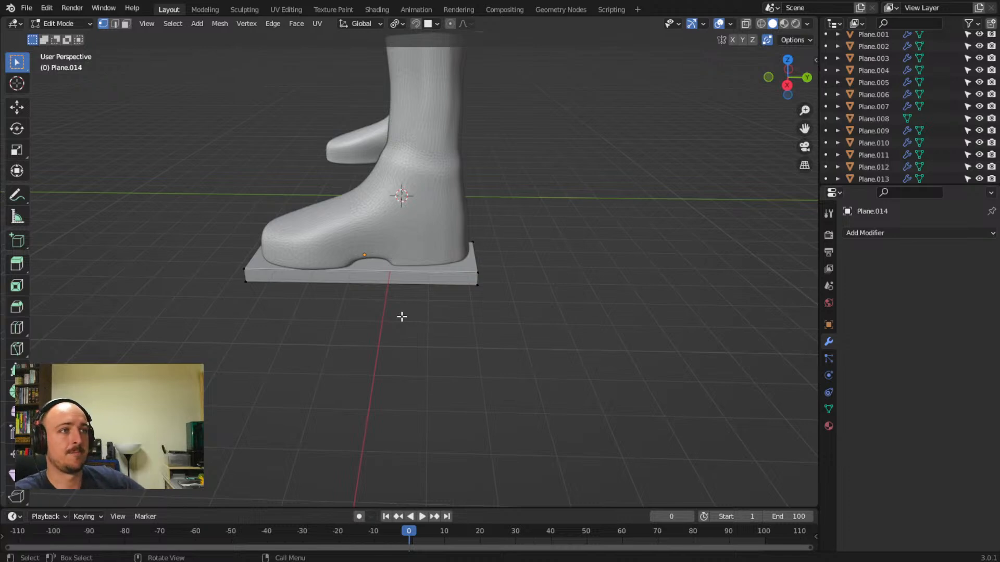
middle_click_drag(399, 314, 457, 297)
scroll(469, 312, "up", 2)
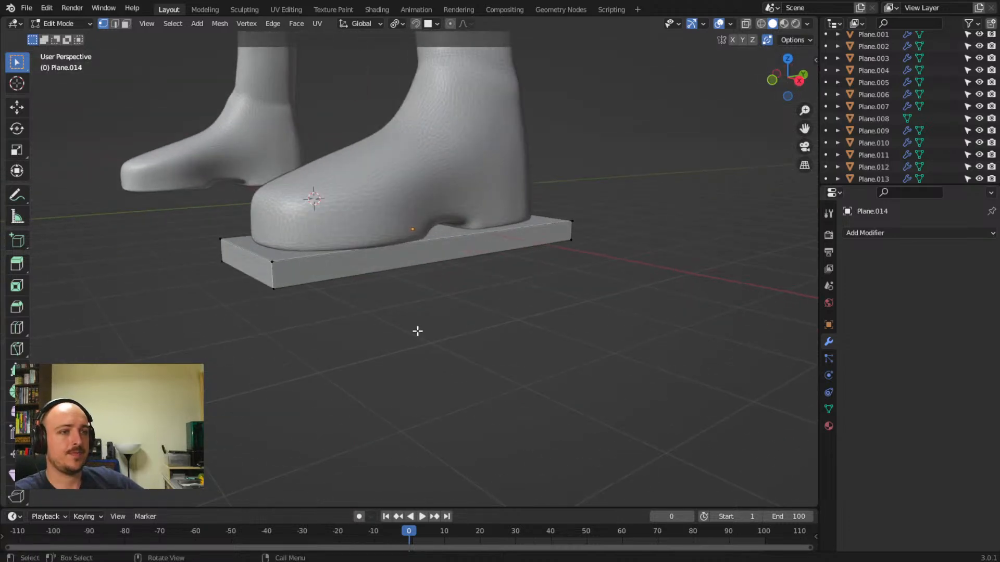
middle_click_drag(455, 305, 452, 360)
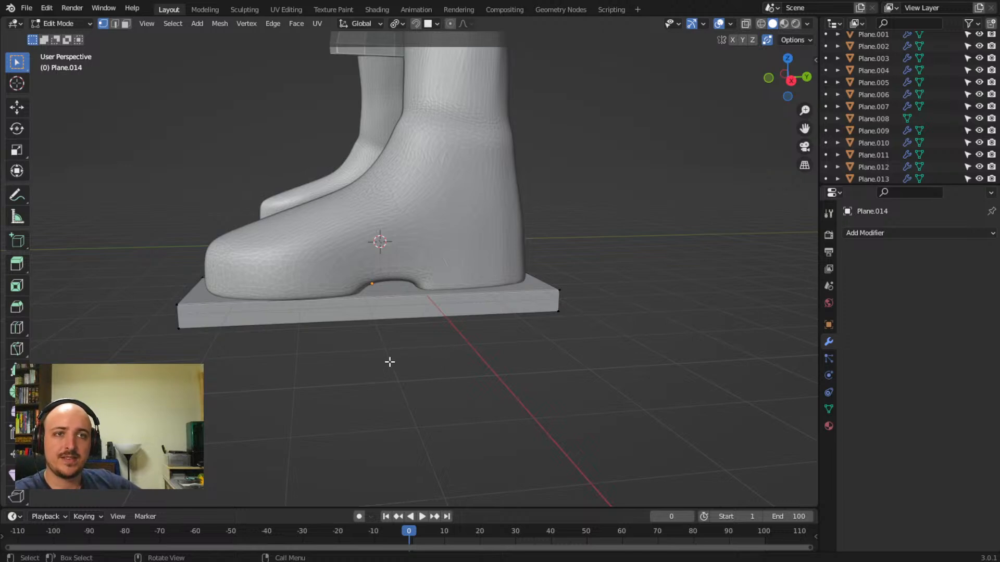
scroll(387, 361, "down", 5)
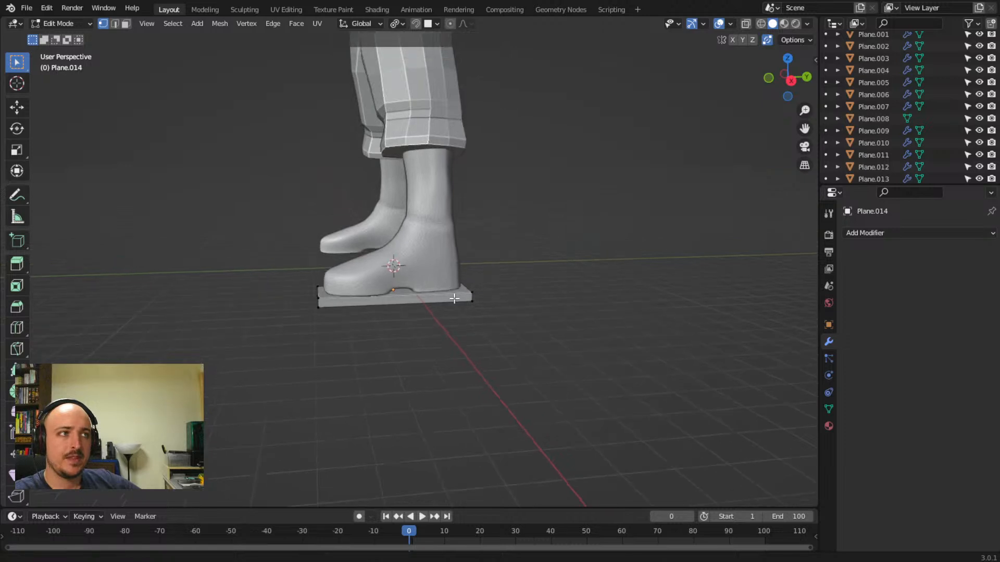
middle_click_drag(388, 355, 458, 276)
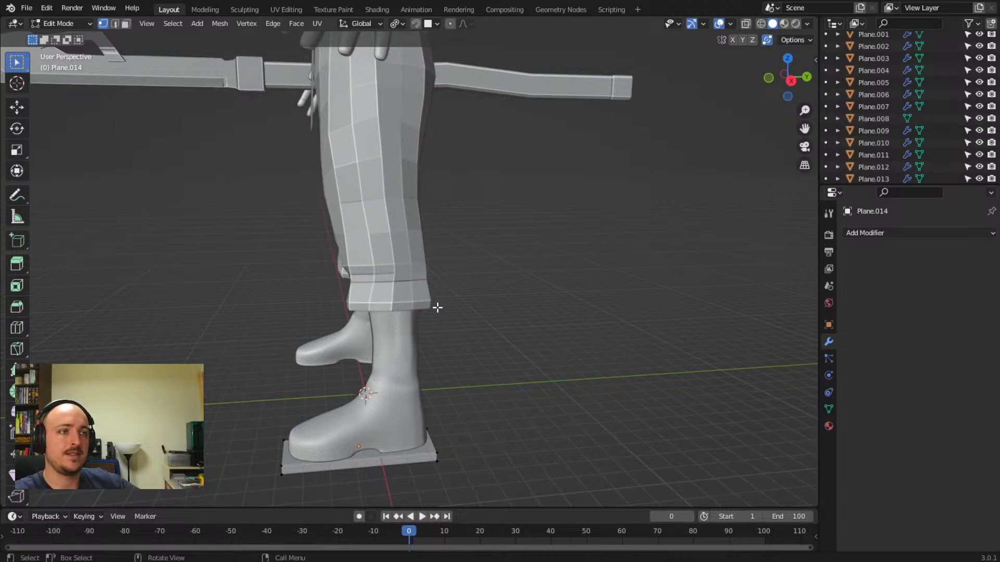
scroll(373, 341, "down", 2)
scroll(377, 353, "up", 3)
middle_click_drag(377, 352, 397, 317)
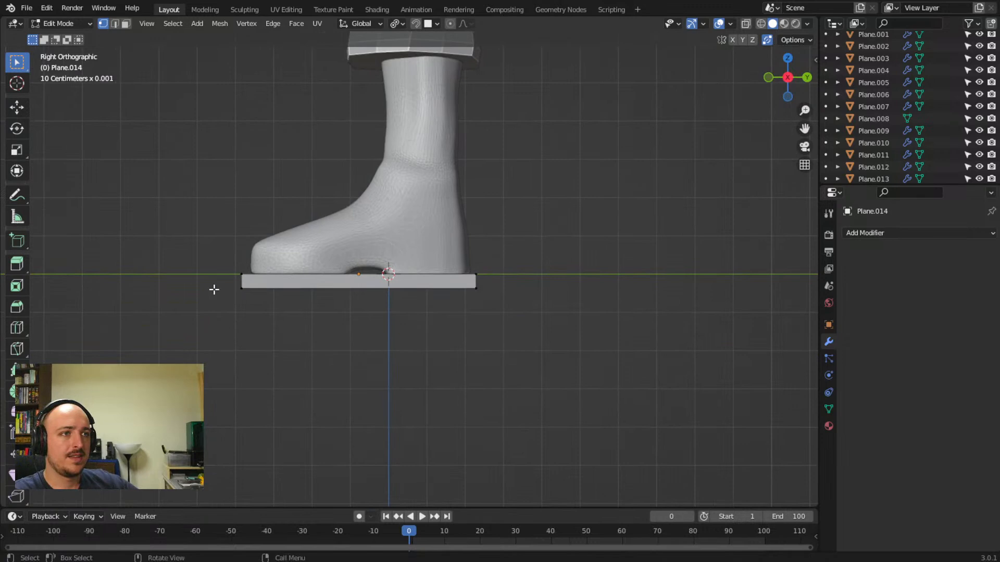
- Turn on X-ray display and look over the 3D-Print analysis settings with the sole in Object Mode
left_click(745, 24)
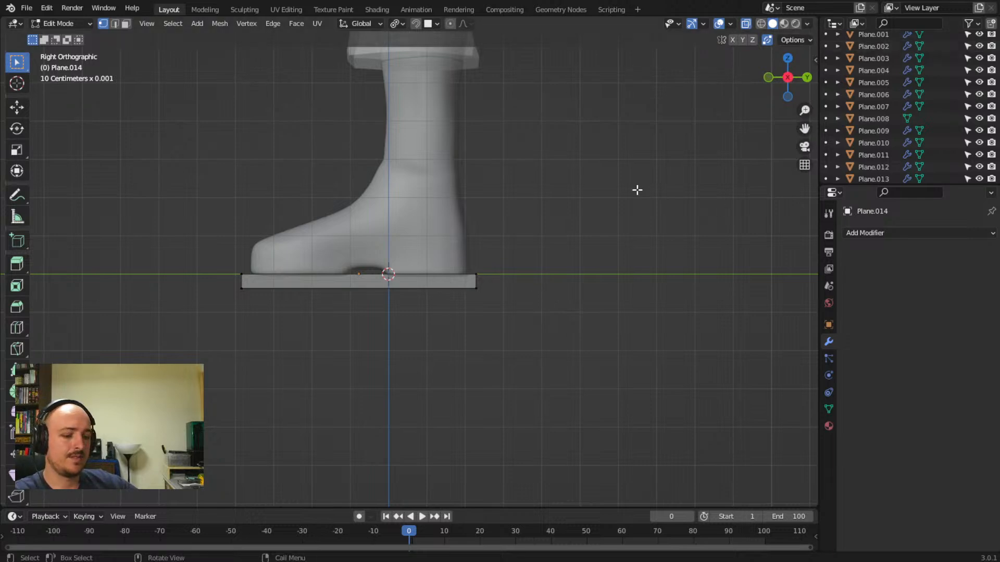
key("n")
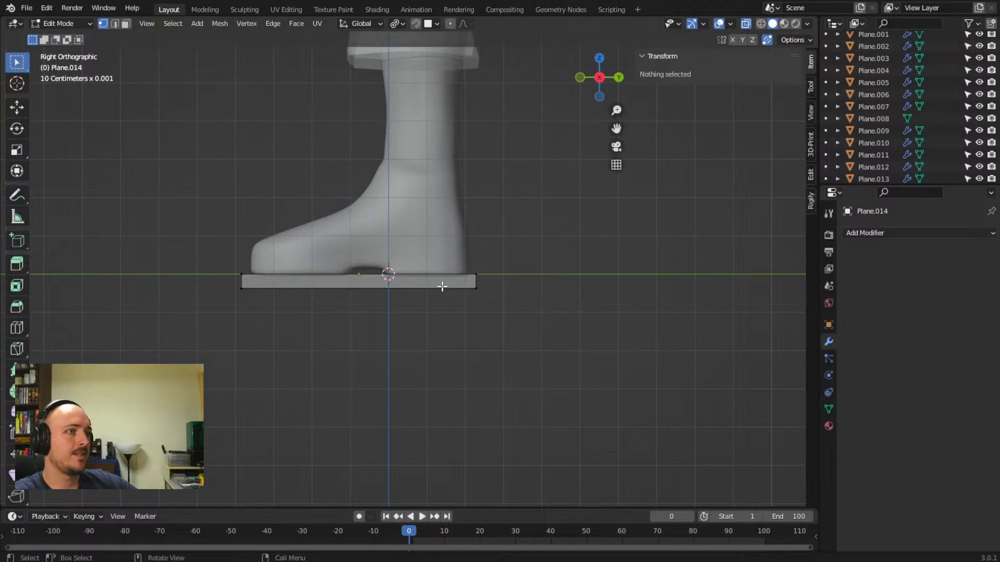
key("Tab")
left_click(811, 208)
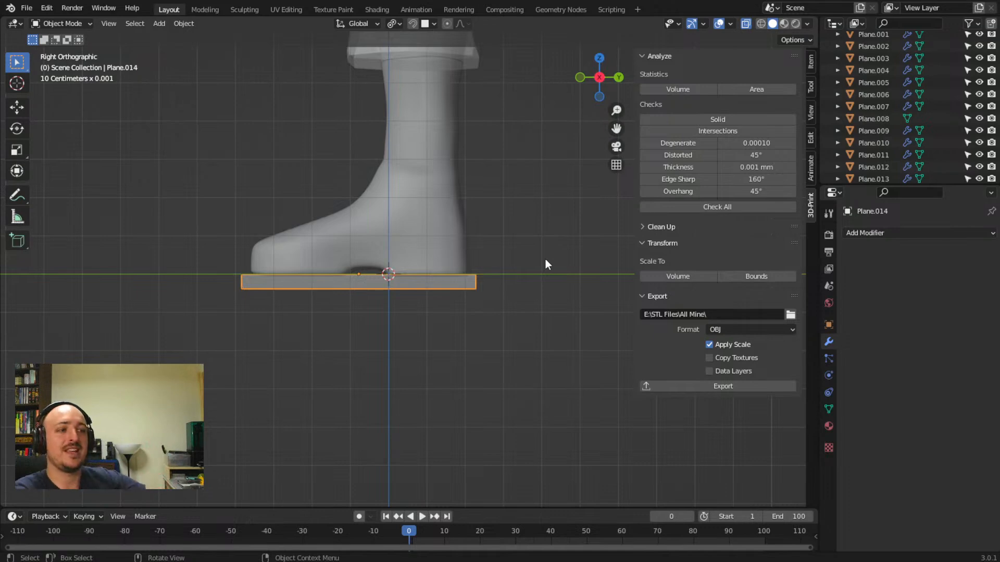
key("n")
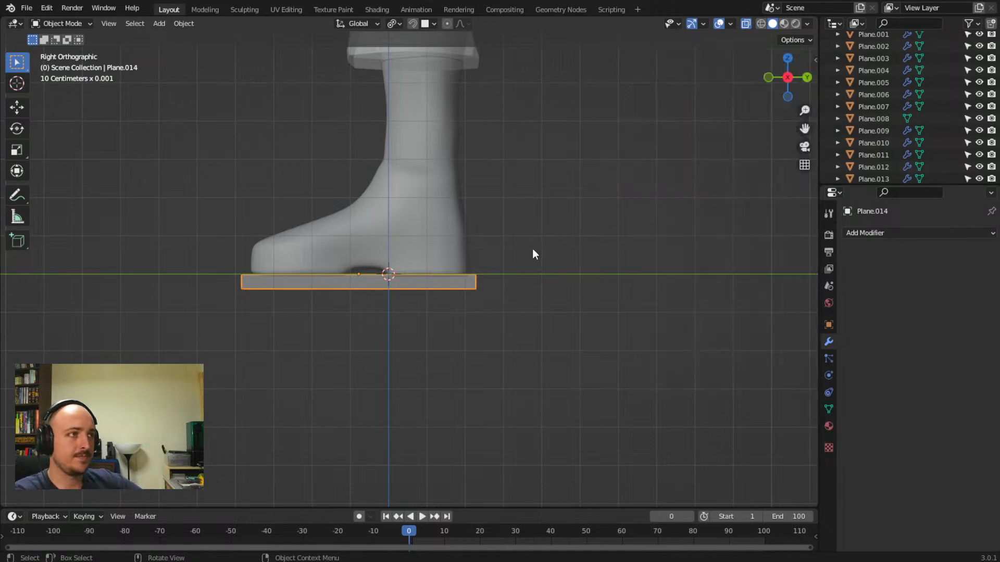
- Add four evenly spaced loop cuts across the sole's length, leaving them unslid
middle_click_drag(461, 309, 397, 342)
key("Tab")
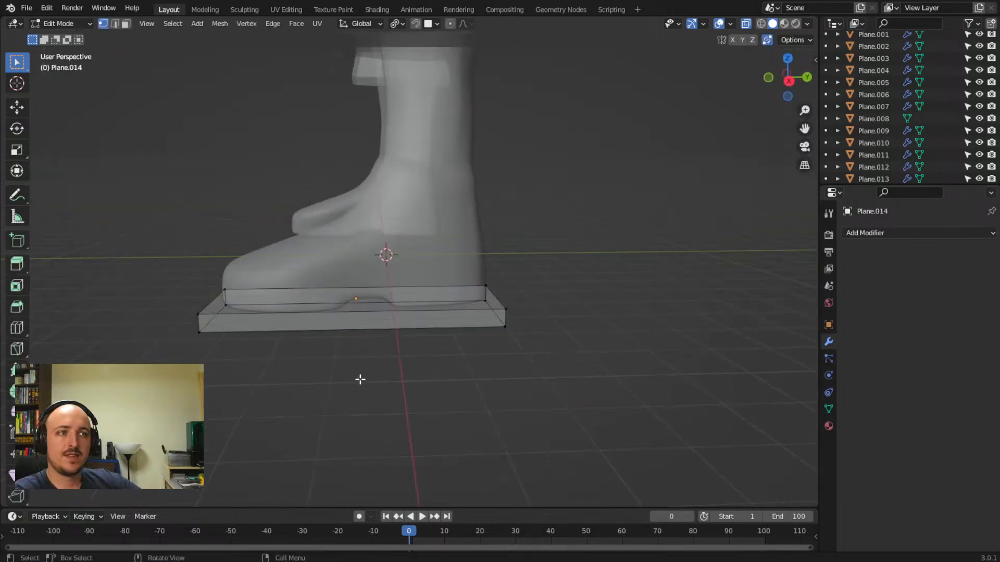
key("KP_3")
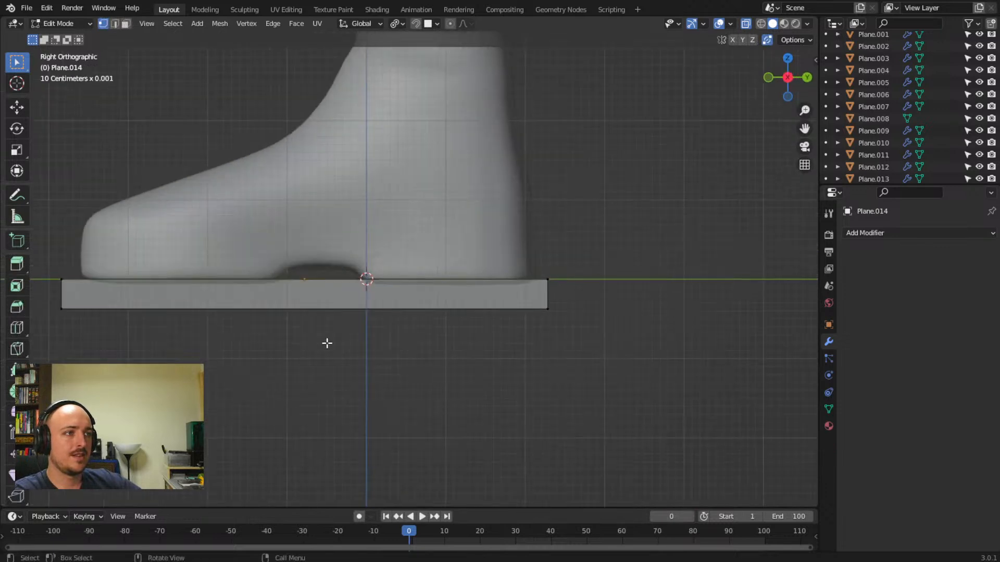
scroll(327, 343, "up", 1)
middle_click_drag(327, 344, 459, 335, "shift")
key("ctrl+r")
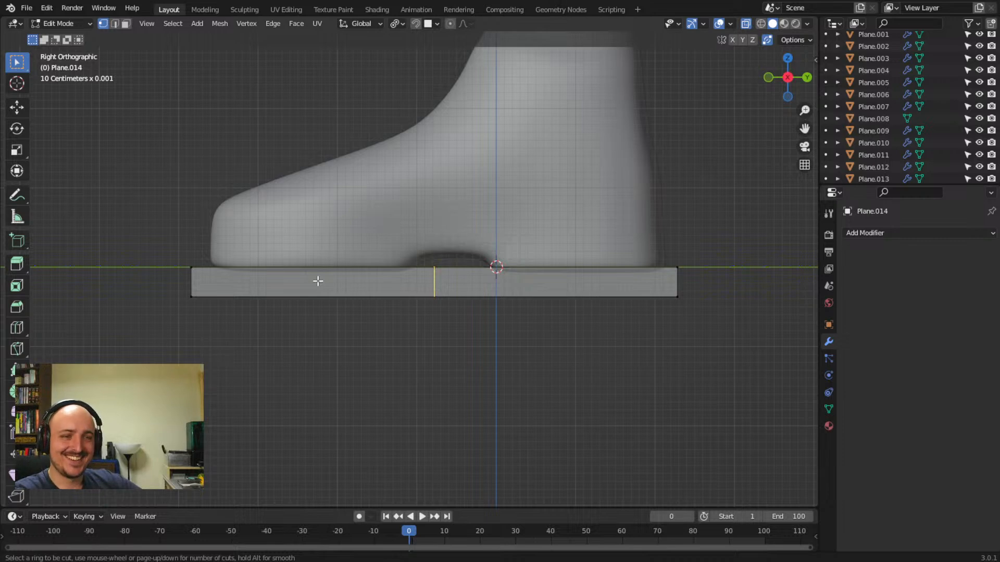
key("4")
left_click(318, 282)
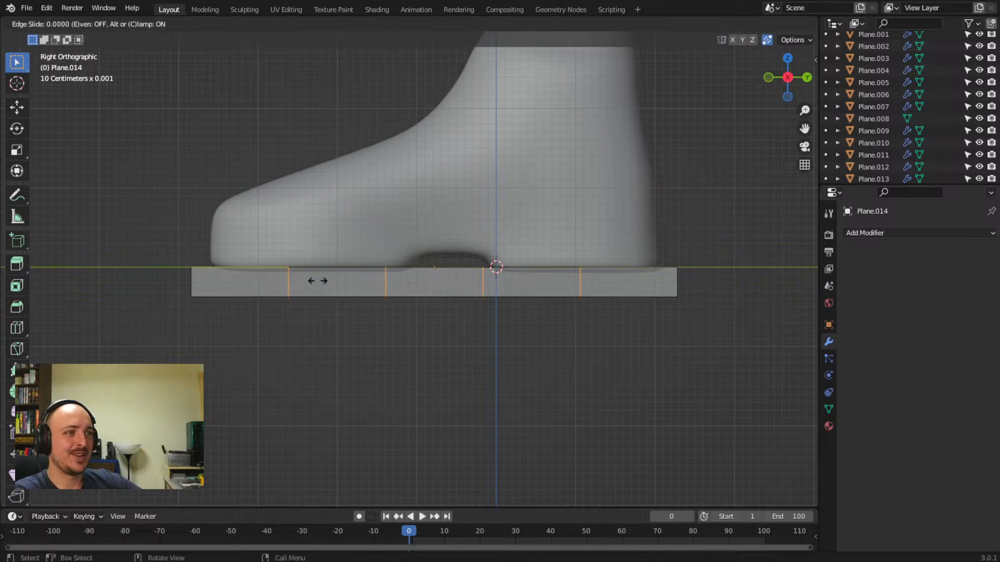
right_click(365, 383)
left_click(490, 375)
- Scale the two loops under the front of the foot closer together along Y
middle_click_drag(433, 378, 391, 377, "shift")
left_click_drag(232, 231, 374, 370)
key("s")
key("y")
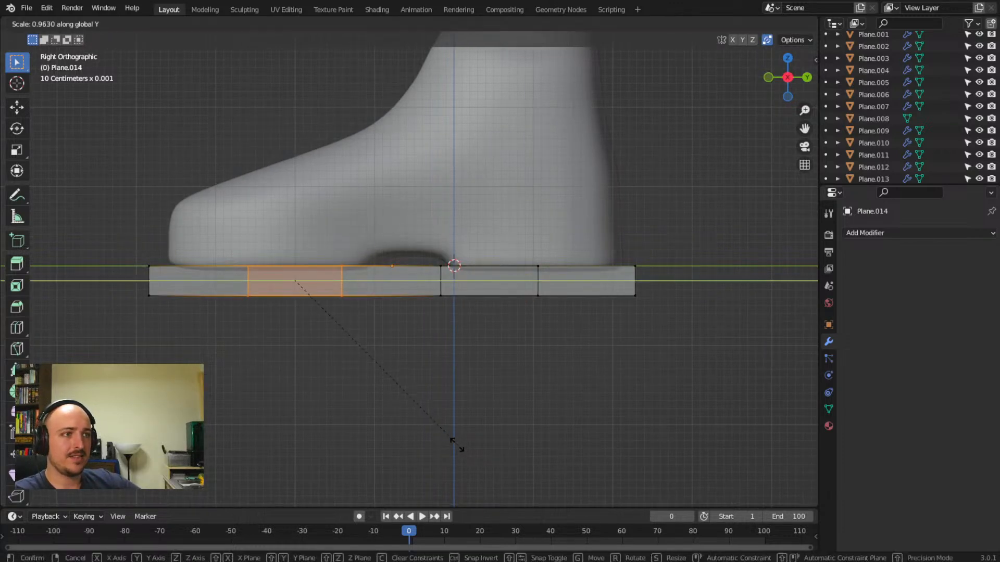
left_click(413, 417)
- Scale the two loops under the heel half of the sole closer together along Y
left_click_drag(401, 208, 620, 414)
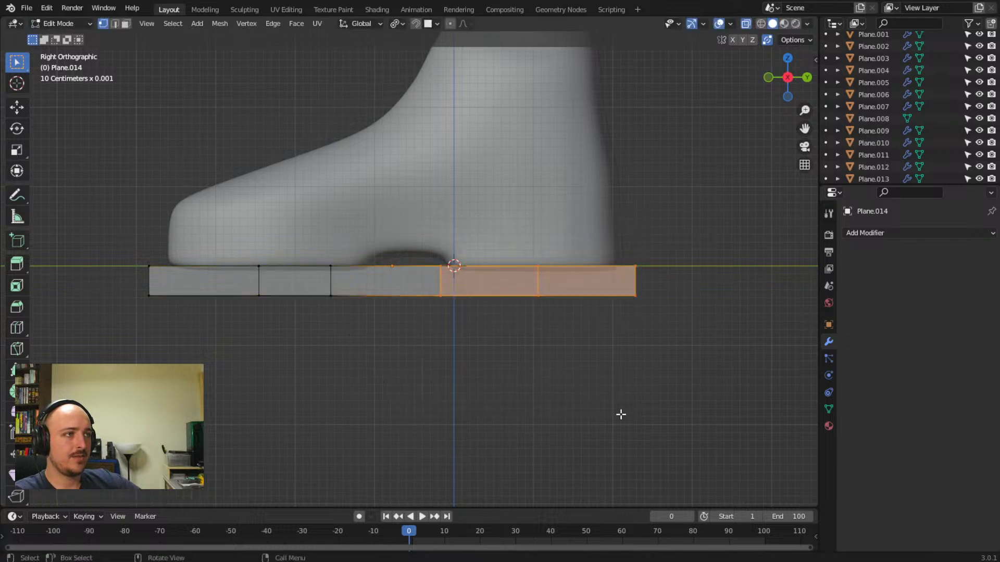
left_click_drag(404, 210, 559, 362)
key("s")
key("y")
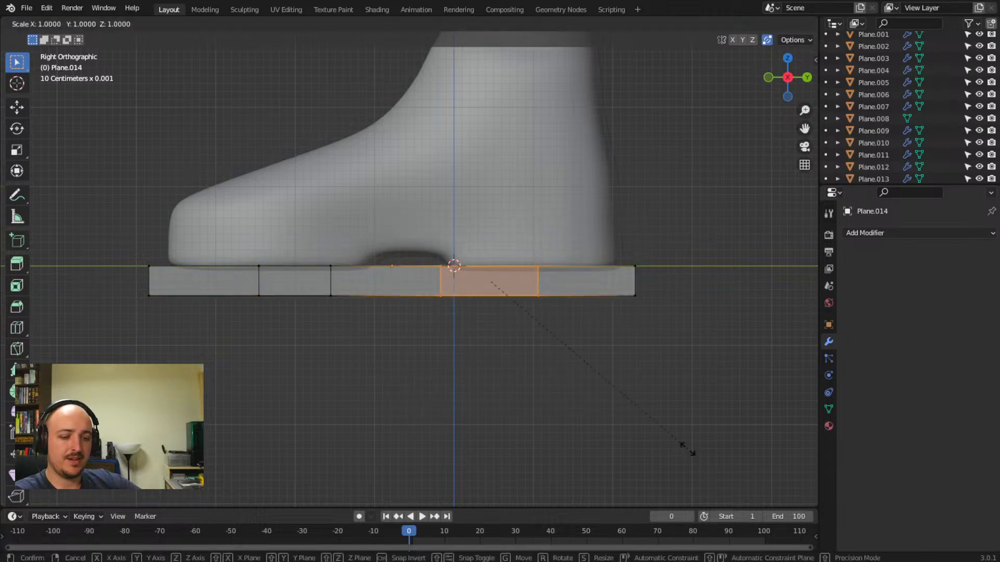
left_click(638, 419)
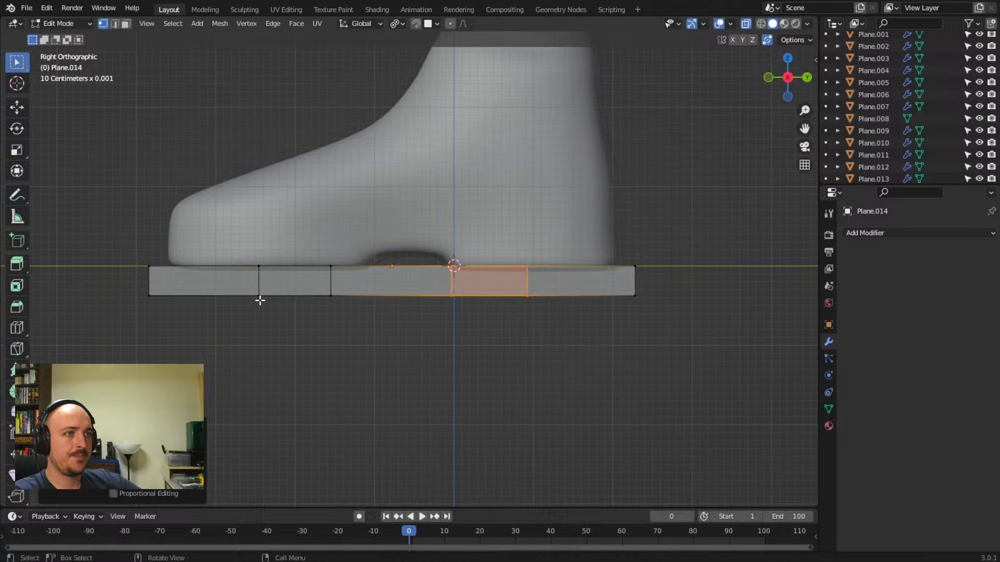
- Extrude the sole's underside downward between the front loops and between the rear loops to form two support blocks
left_click_drag(239, 285, 345, 323)
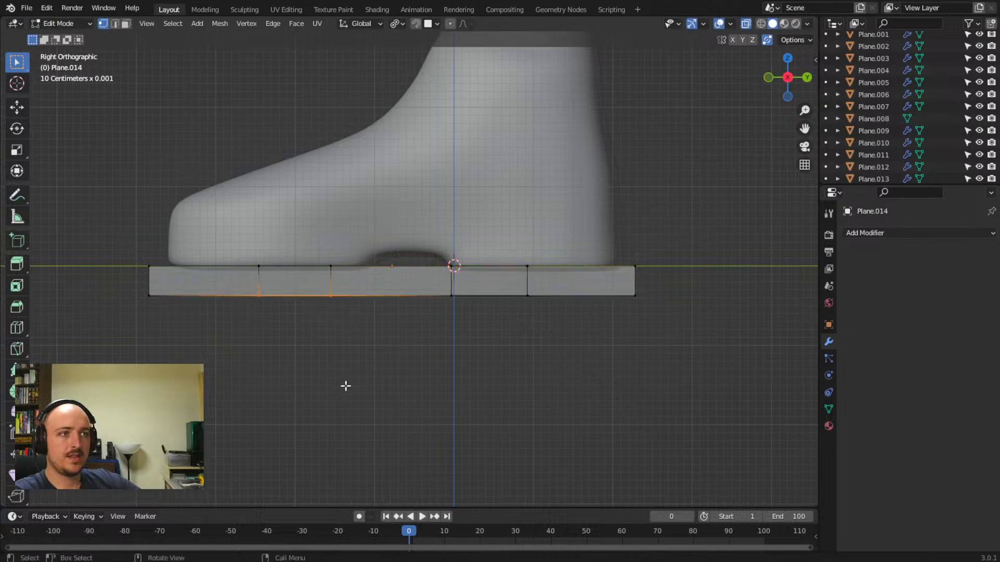
key("e")
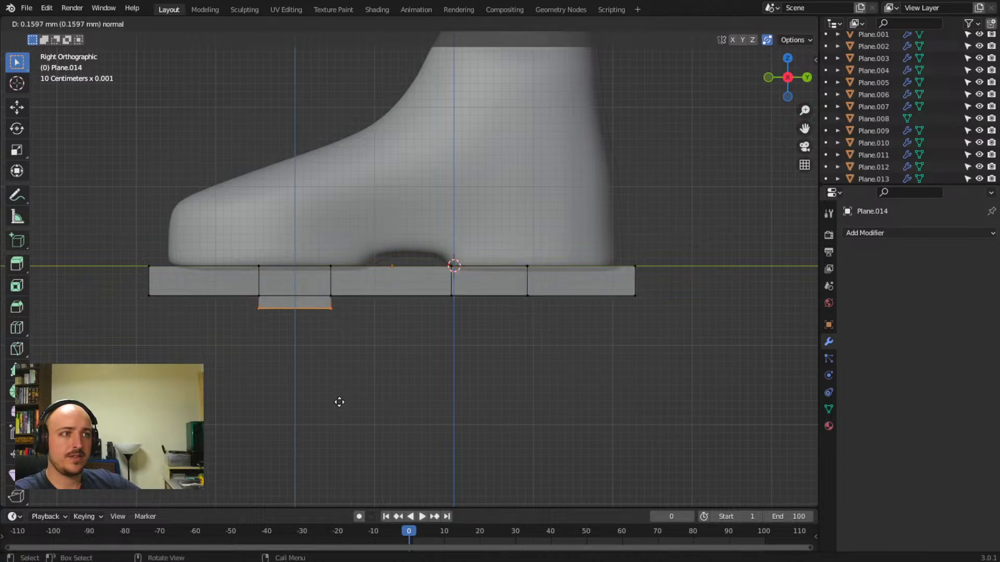
left_click(339, 411)
left_click_drag(431, 290, 529, 324)
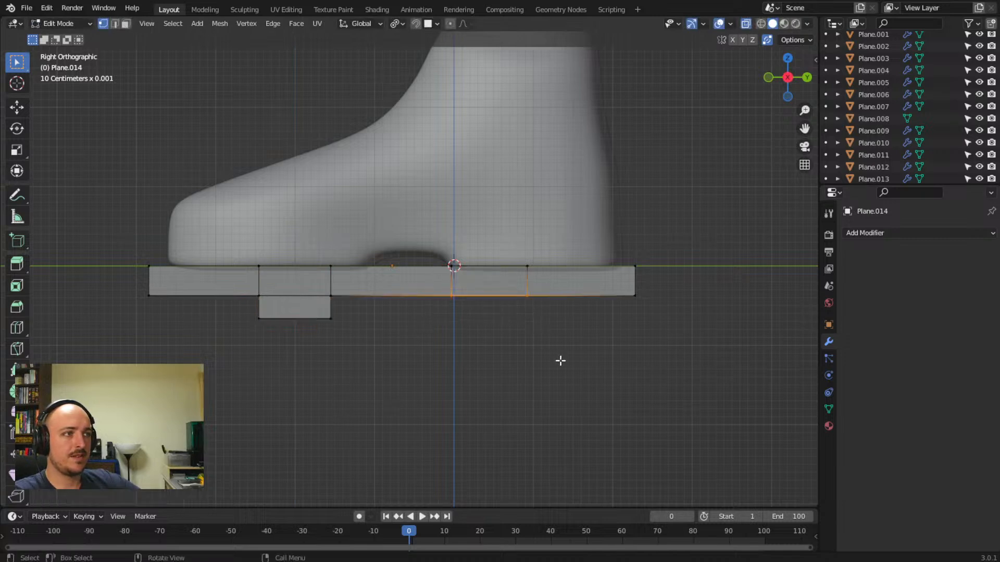
key("e")
left_click(562, 388)
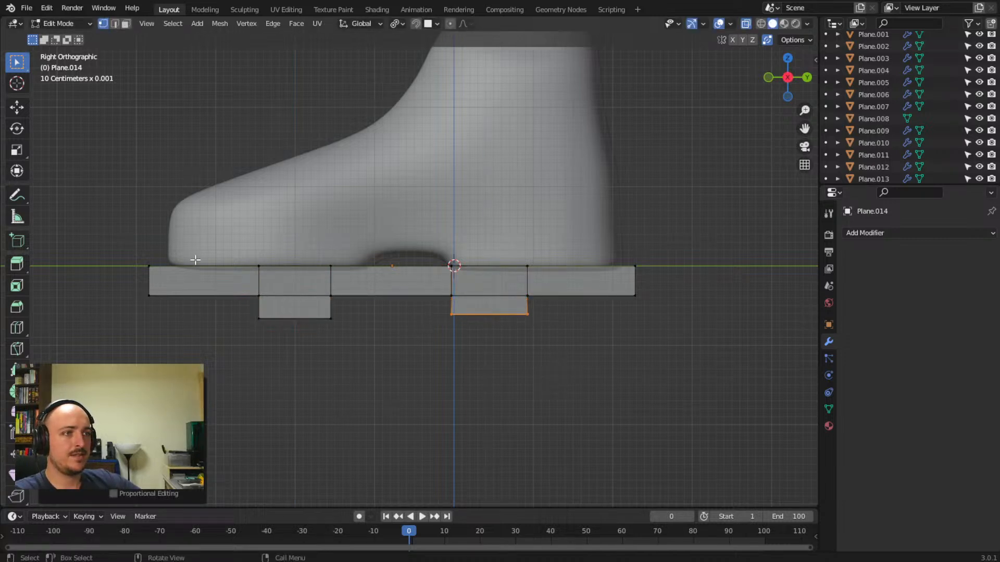
- Try to level the bottom faces of both support blocks by scaling them to 0 along Z
left_click_drag(232, 306, 565, 375)
key("s")
key("z")
key("0")
key("Escape")
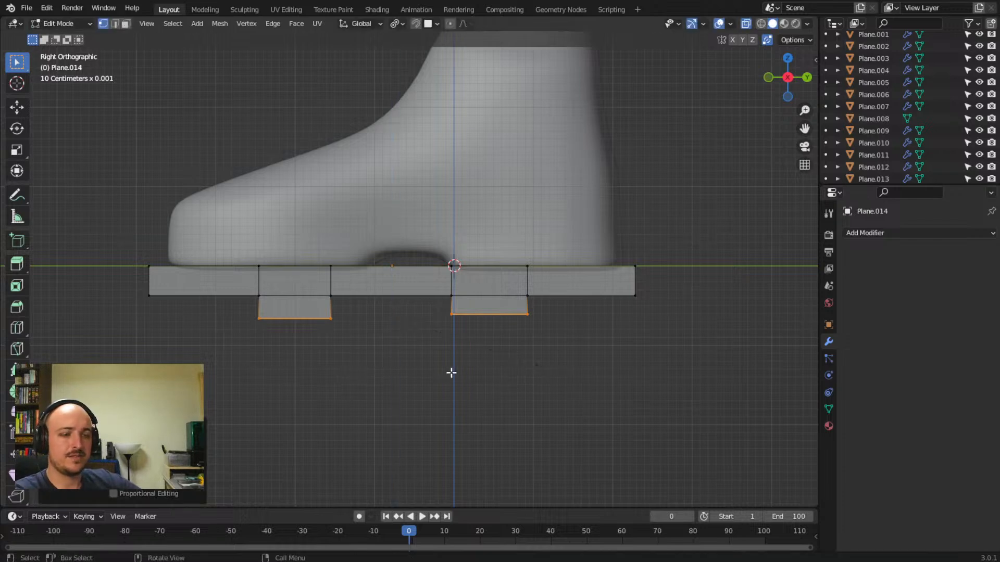
key("s")
type("z")
type("0")
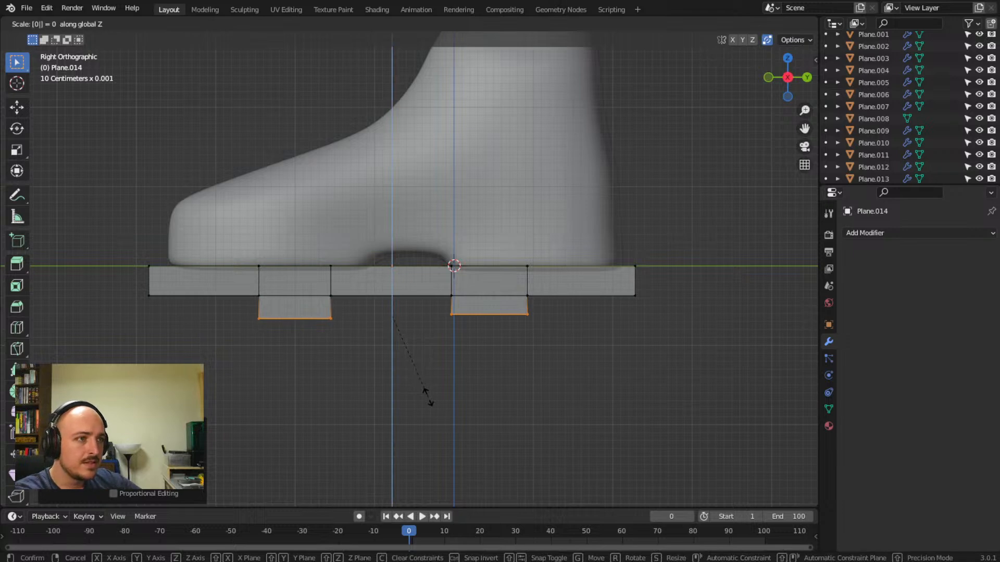
key("Return")
- Try lowering both block bottoms, cancel the move, and retry flattening them with a Z scale of 0 in left view
scroll(409, 404, "up", 3)
mouse_move(500, 382)
middle_mouse_down()
mouse_move(571, 353)
mouse_move(692, 384)
mouse_move(719, 374)
mouse_move(524, 391)
mouse_move(518, 370)
mouse_move(487, 382)
middle_mouse_up()
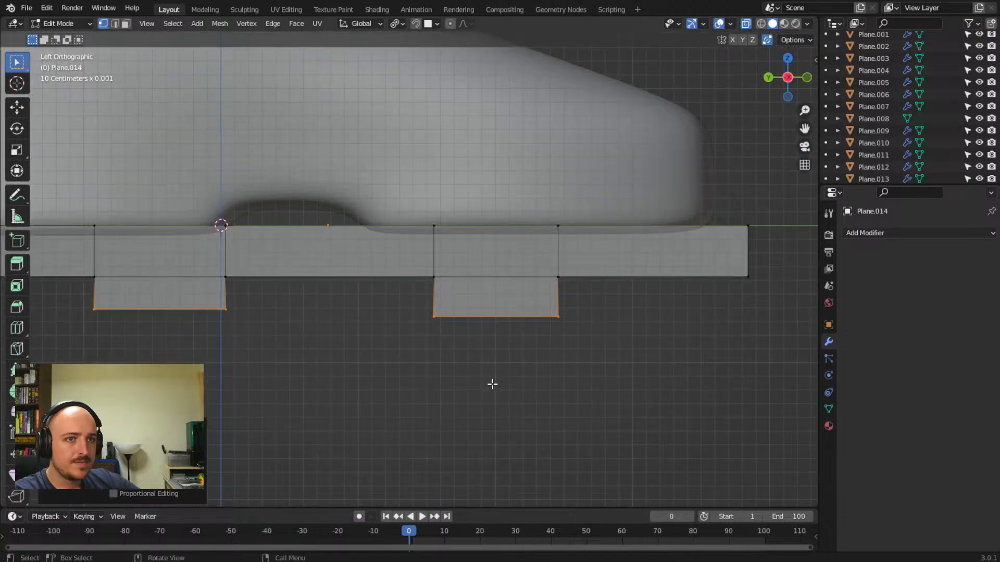
key("g")
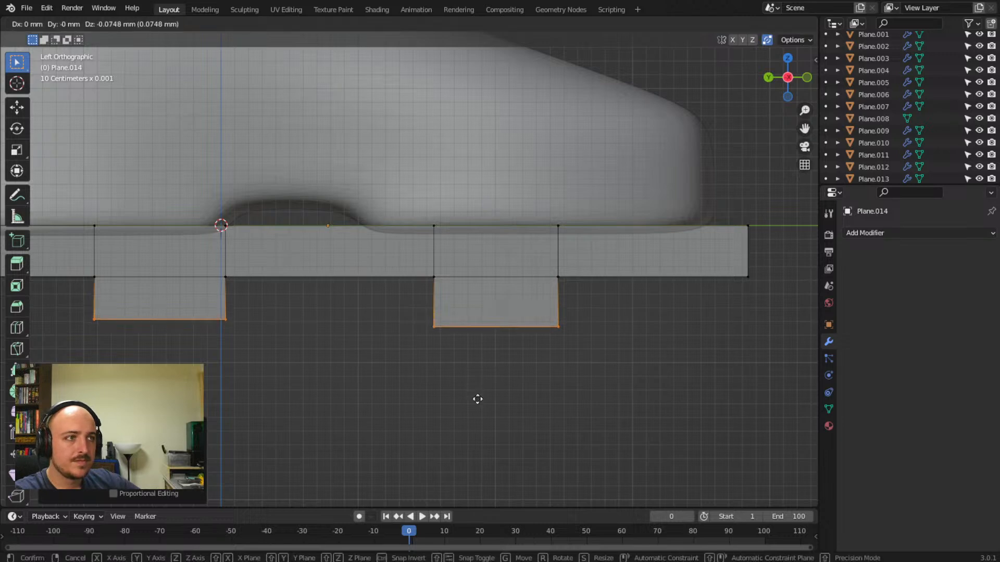
right_click(479, 402)
key("s")
type("z")
type("0")
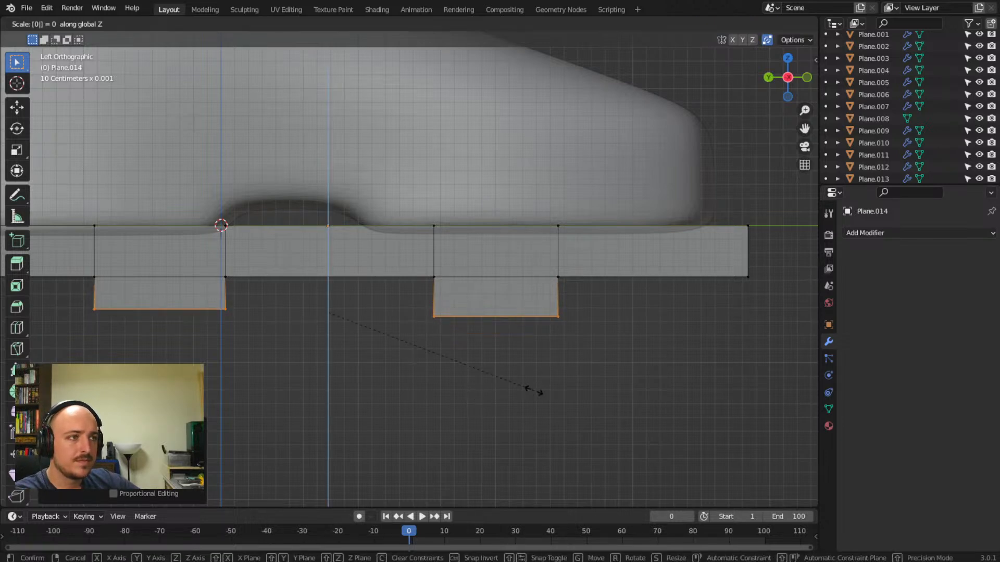
key("Return")
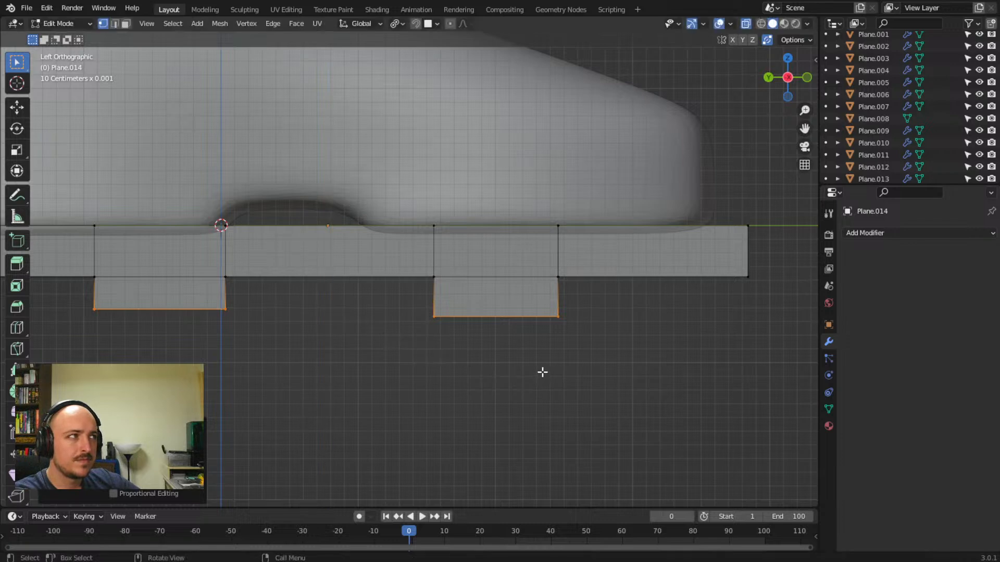
- Try to level the outer bottom edges of both support blocks with a Z scale of 0
middle_click_drag(542, 371, 594, 318)
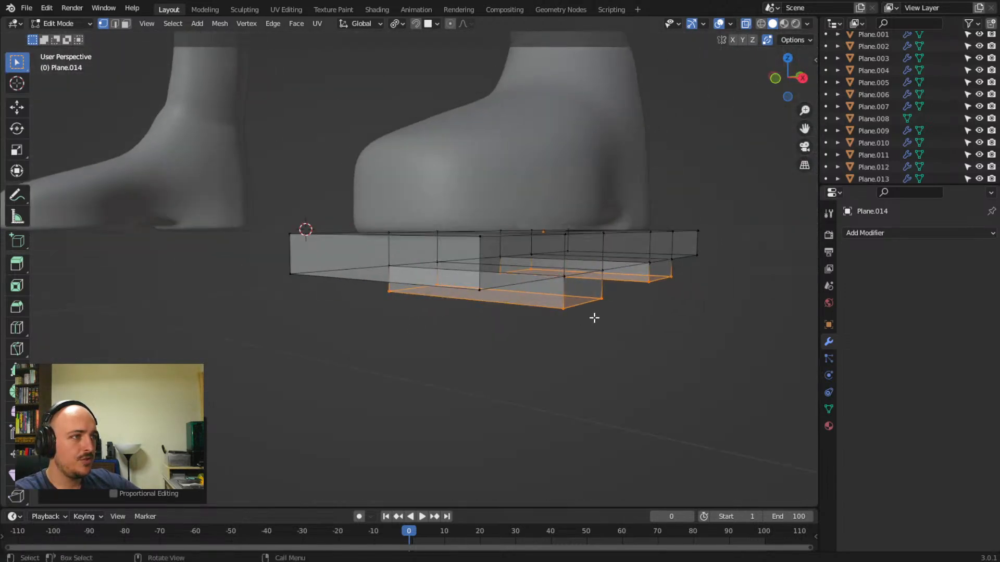
left_click_drag(553, 294, 666, 313)
left_click_drag(641, 268, 689, 303, "shift")
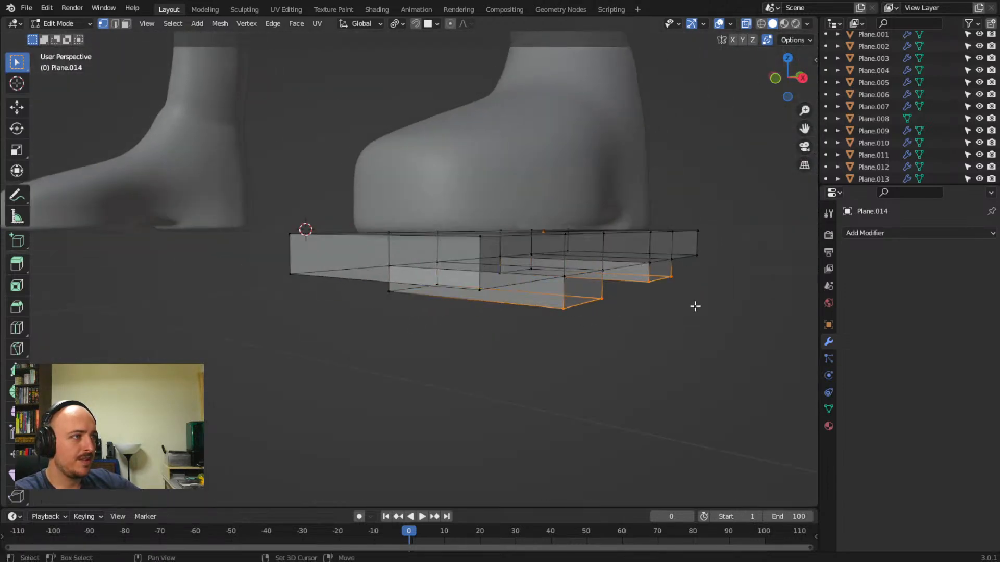
type("sz0")
key("Return")
middle_click_drag(696, 314, 596, 348)
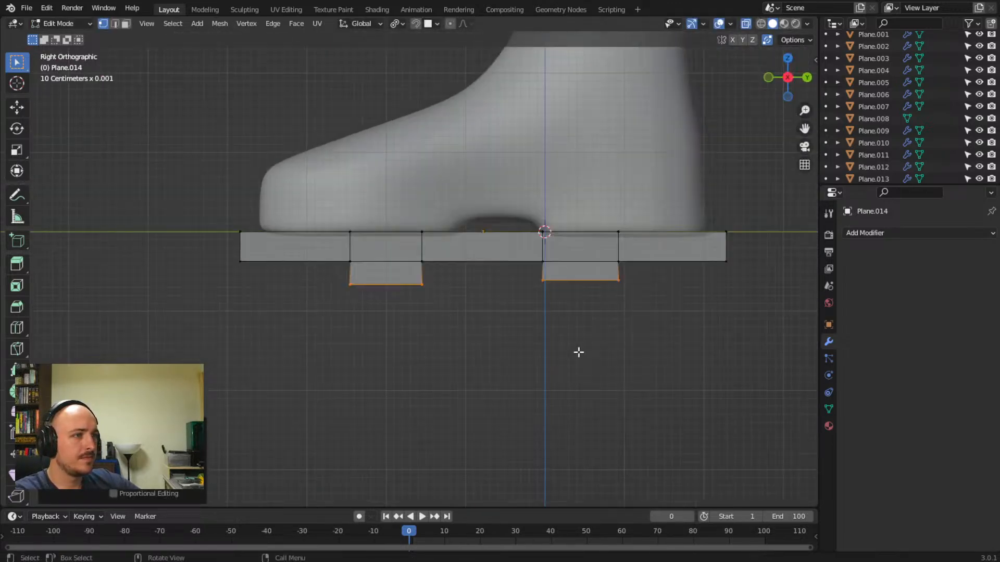
- Lower the heel block's bottom face about 0.06 mm along Z in right view
scroll(578, 351, "up", 3)
middle_click_drag(647, 283, 522, 284, "shift")
key("g")
key("z")
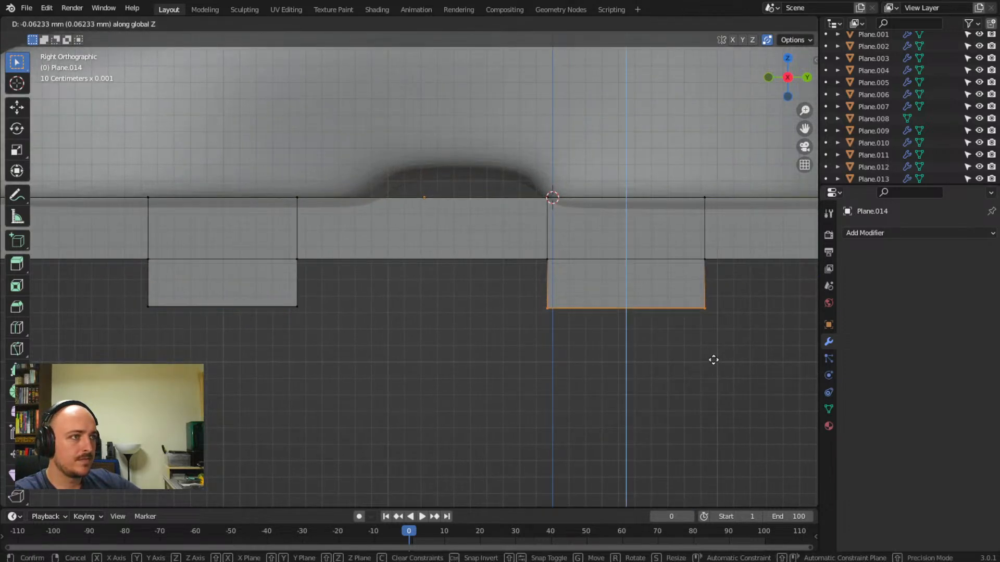
left_click(713, 359)
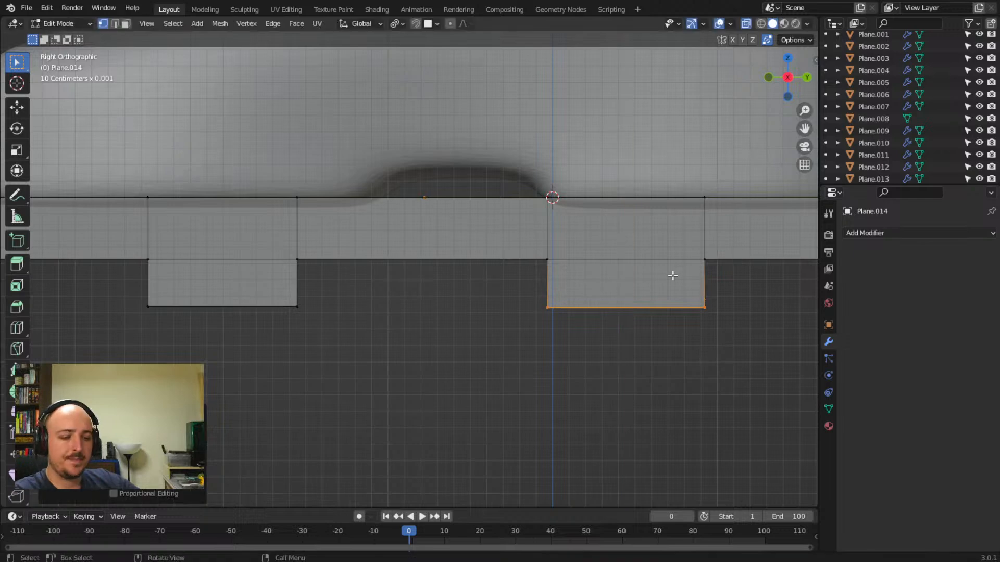
- Select the bottom vertices of both support blocks and set their local median Z to 0.5 mm
key("n")
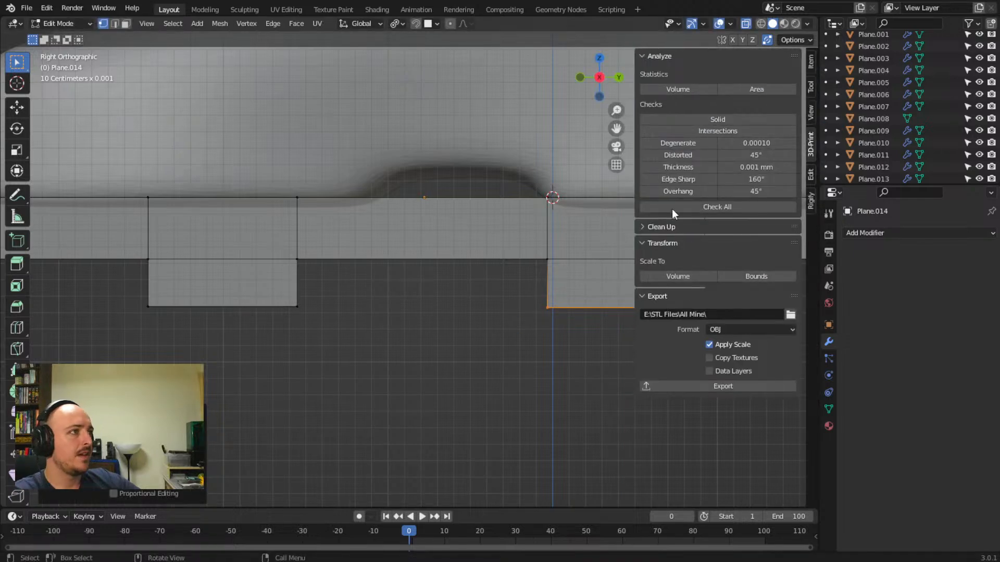
left_click(811, 68)
middle_click_drag(522, 373, 525, 398, "shift")
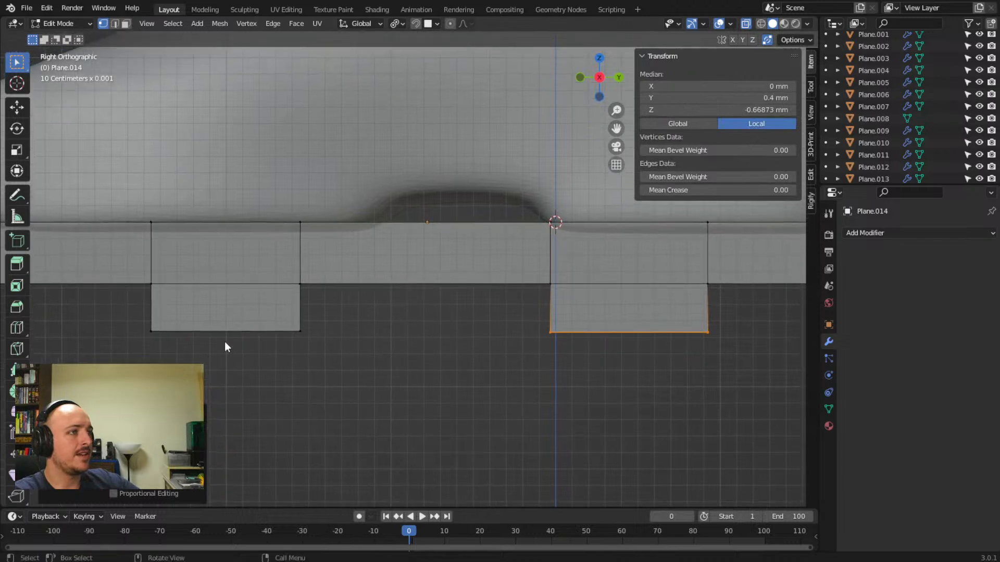
left_click_drag(139, 302, 735, 377)
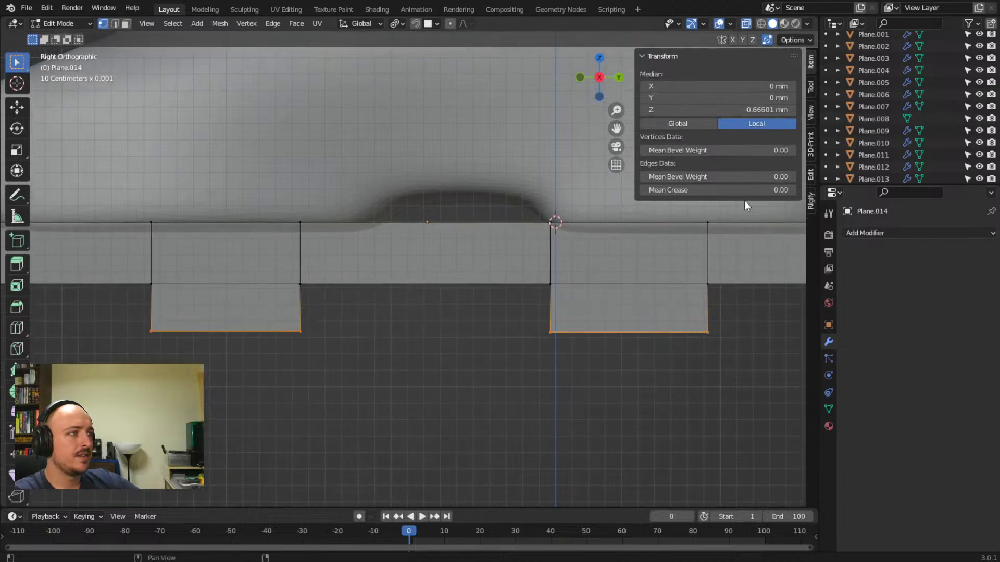
double_click(740, 109)
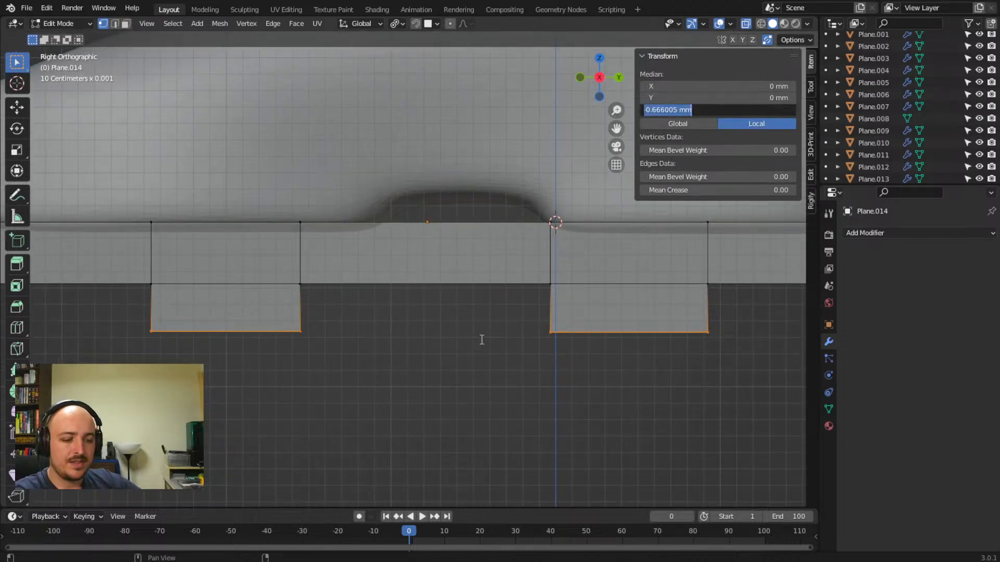
key("BackSpace")
type(".5")
key("Return")
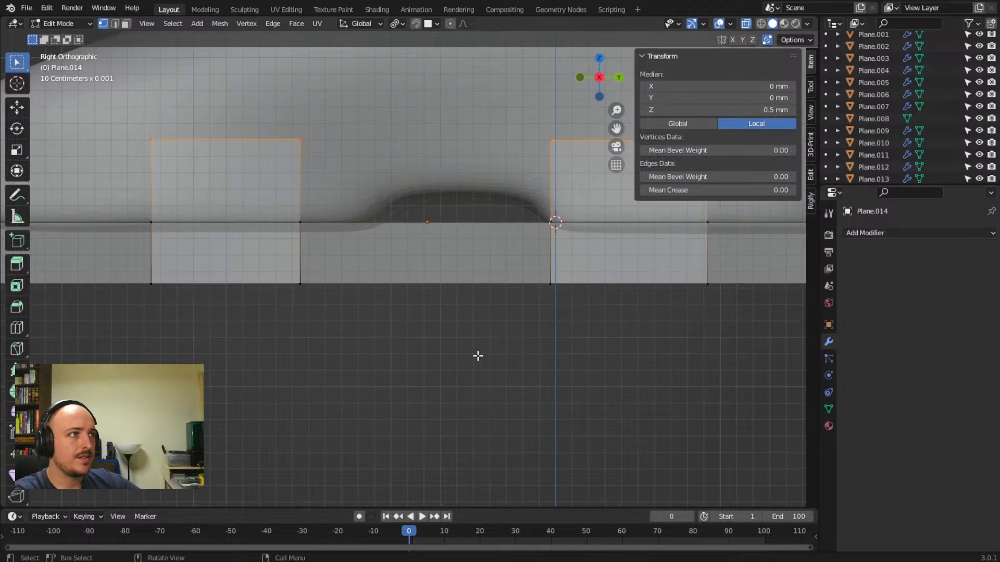
- Flatten both block bottoms with a Z scale of 0 and move them down about 1.2 mm below the sole
key("s")
key("z")
key("0")
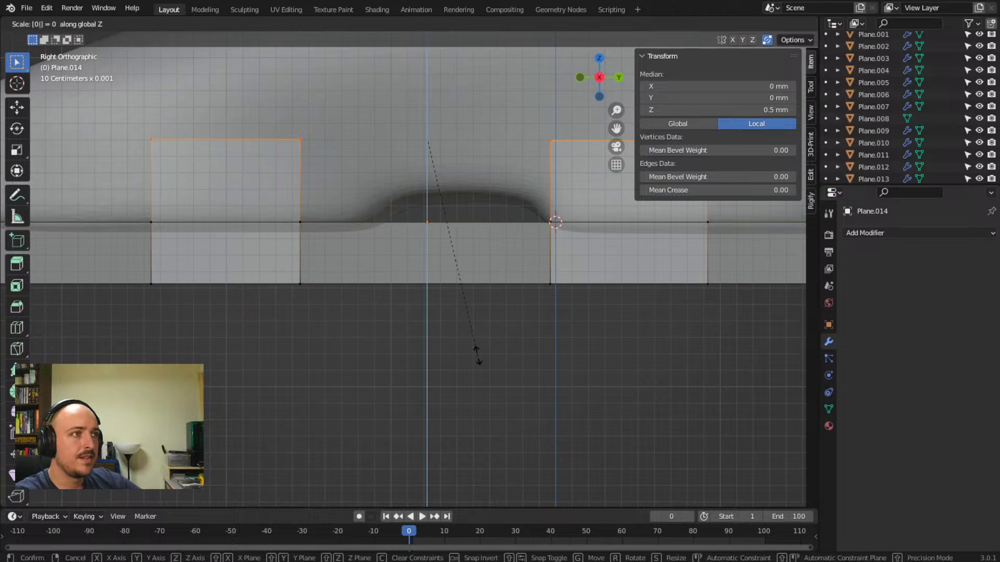
key("Return")
key("g")
key("z")
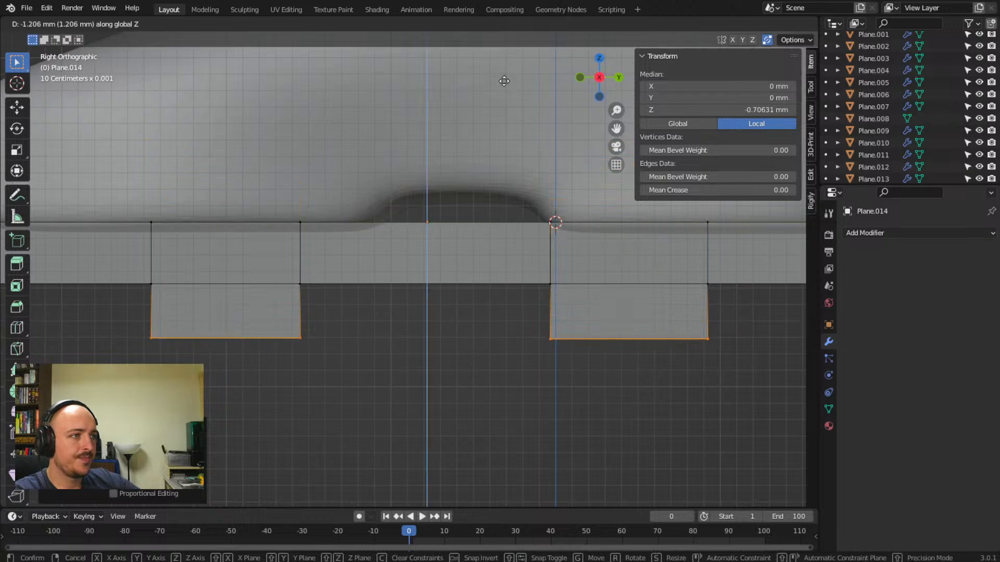
left_click(504, 79)
- Examine the sole and its two support blocks from several sides, ending in Object Mode
middle_click_drag(379, 350, 283, 297)
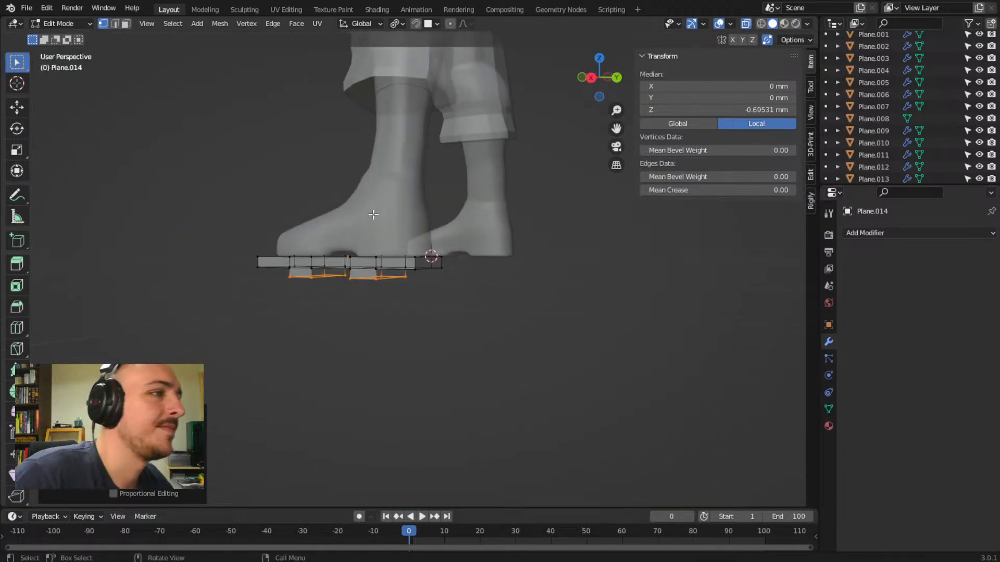
middle_click_drag(373, 241, 524, 246)
key("n")
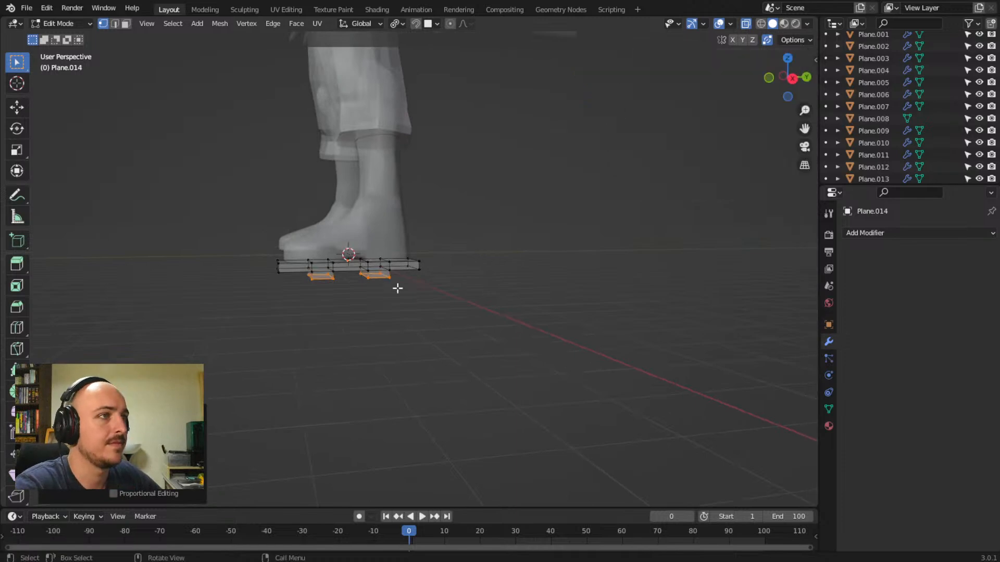
scroll(397, 286, "up", 5)
key("Tab")
middle_click_drag(383, 328, 457, 303)
scroll(474, 301, "down", 4)
scroll(376, 310, "up", 5)
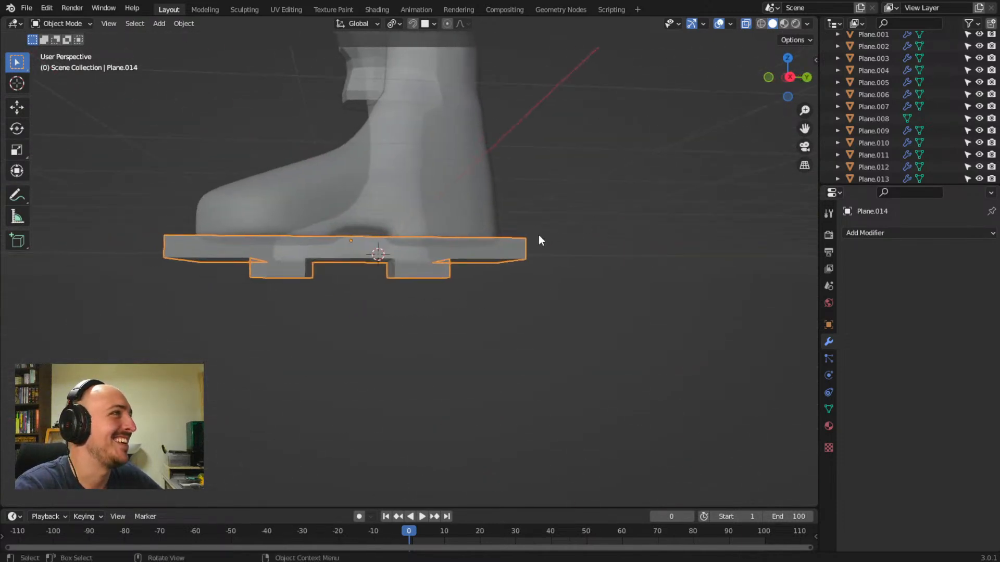
- Lower the sole's underside together with both support blocks about 0.05 mm along Z
middle_click_drag(467, 277, 440, 301)
key("Tab")
left_click_drag(162, 253, 548, 288)
key("g")
key("z")
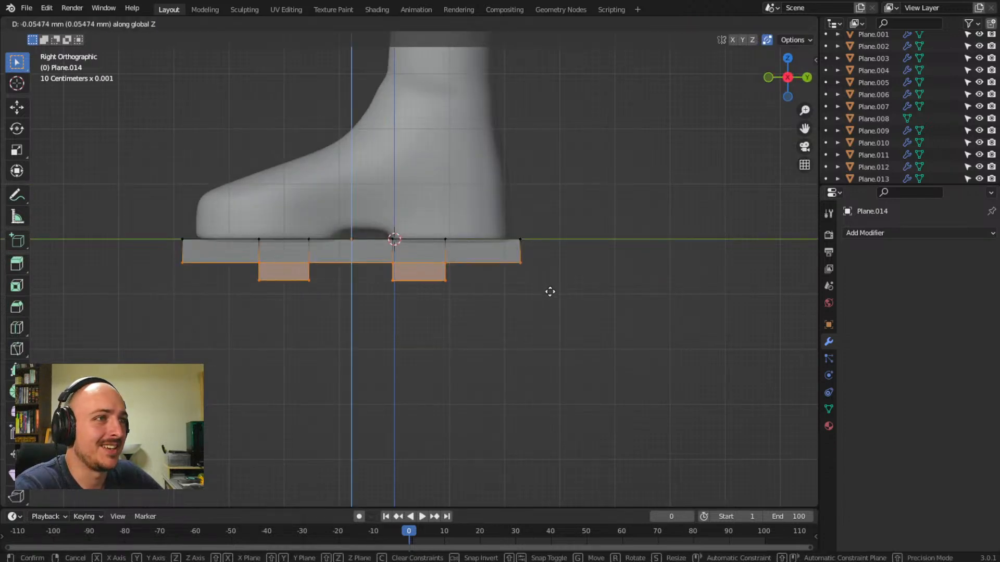
left_click(549, 293)
- Lower only the bottom faces of both support blocks about 0.07 mm along Z
left_click_drag(236, 277, 453, 299)
key("g")
key("z")
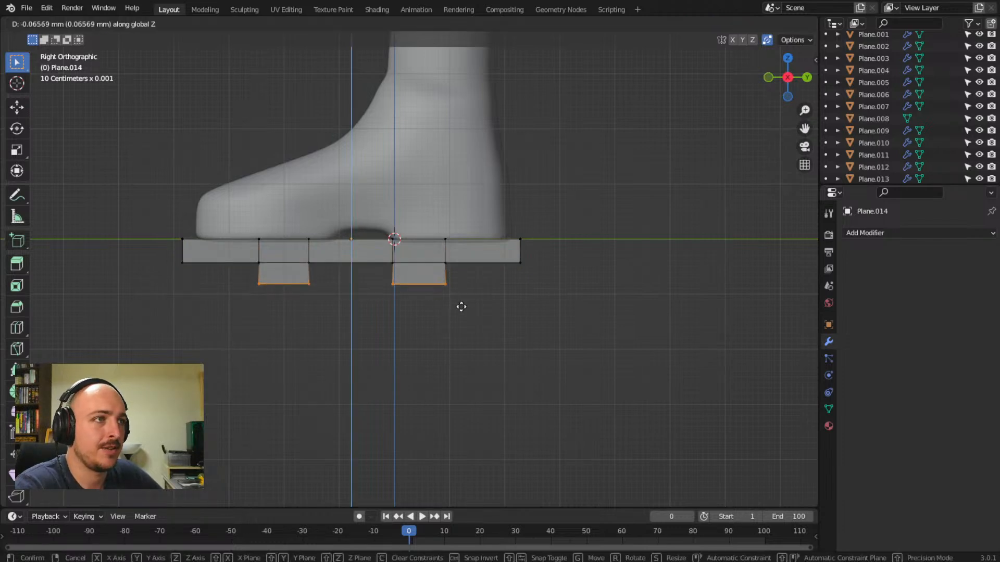
left_click(460, 307)
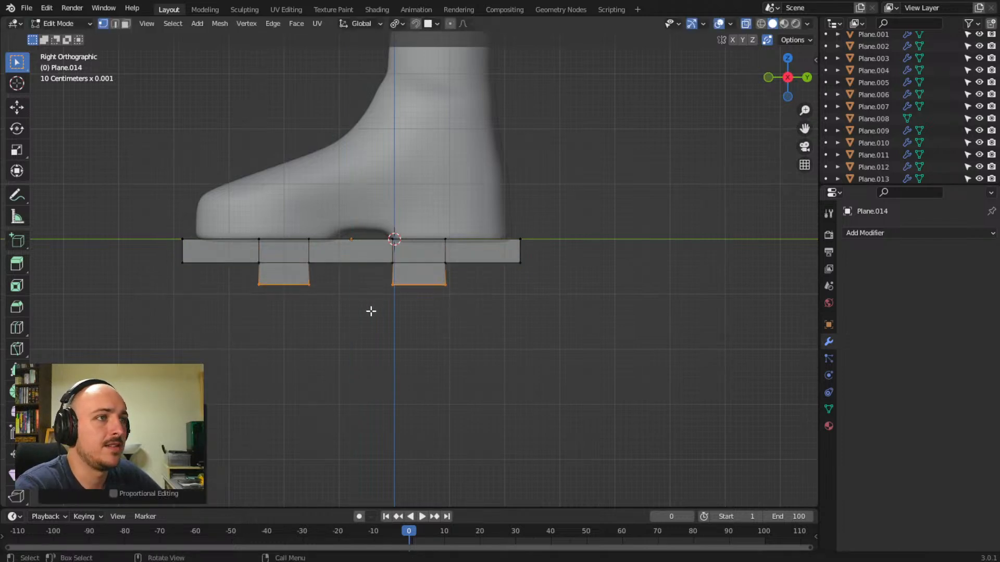
- Return to Object Mode and turn off X-ray display to show the whole figure solid
scroll(340, 323, "down", 3)
mouse_move(352, 313)
middle_mouse_down()
mouse_move(576, 313)
mouse_move(444, 323)
mouse_move(361, 314)
middle_mouse_up()
mouse_move(593, 299)
middle_mouse_down()
mouse_move(473, 303)
mouse_move(607, 308)
mouse_move(607, 291)
middle_mouse_up()
scroll(508, 292, "up", 4)
scroll(509, 292, "down", 6)
middle_click_drag(495, 214, 496, 282)
key("Tab")
left_click(747, 23)
- Examine the sandal sole's proportions and block placement against the foot from several angles
middle_click_drag(599, 291, 480, 299)
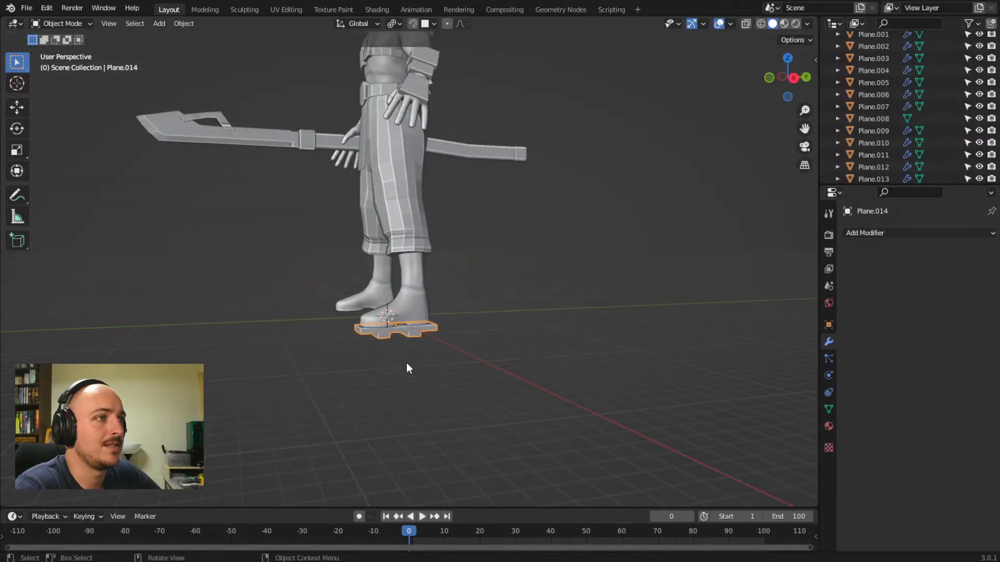
scroll(406, 368, "up", 5)
middle_click_drag(423, 380, 376, 348)
scroll(407, 372, "up", 3)
scroll(416, 367, "down", 3)
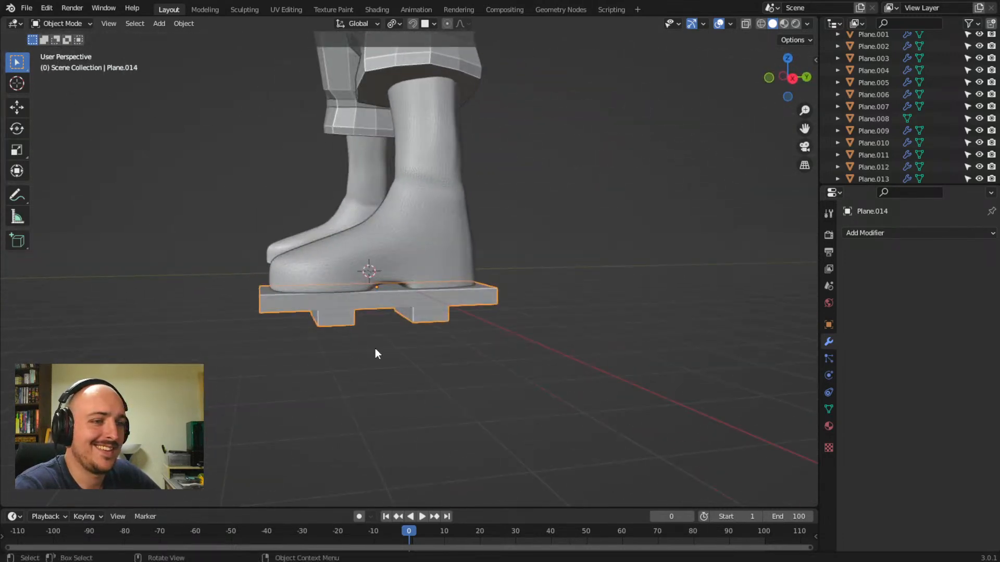
scroll(380, 347, "up", 4)
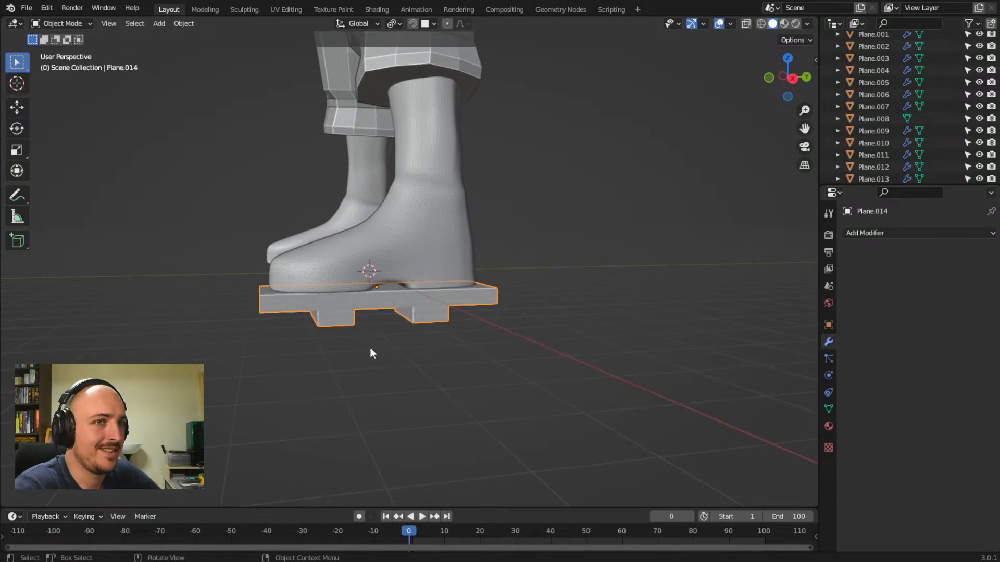
middle_click_drag(323, 345, 373, 351)
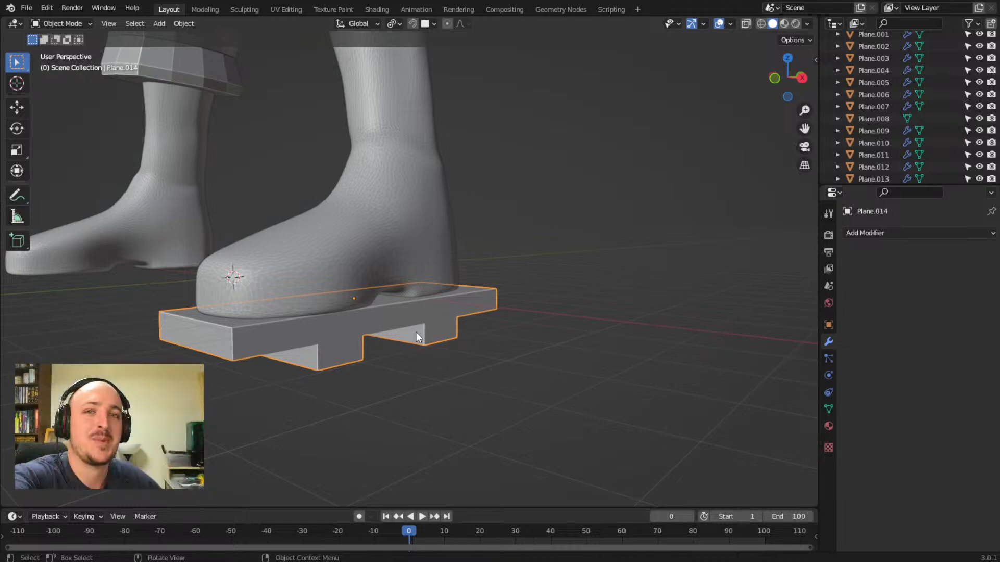
middle_click_drag(409, 301, 286, 342)
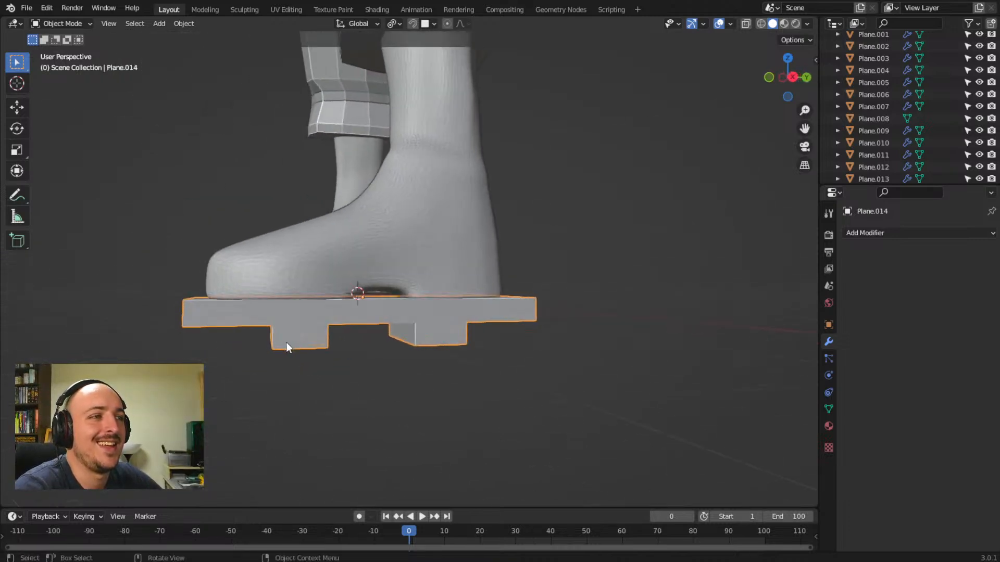
middle_click_drag(376, 353, 386, 326)
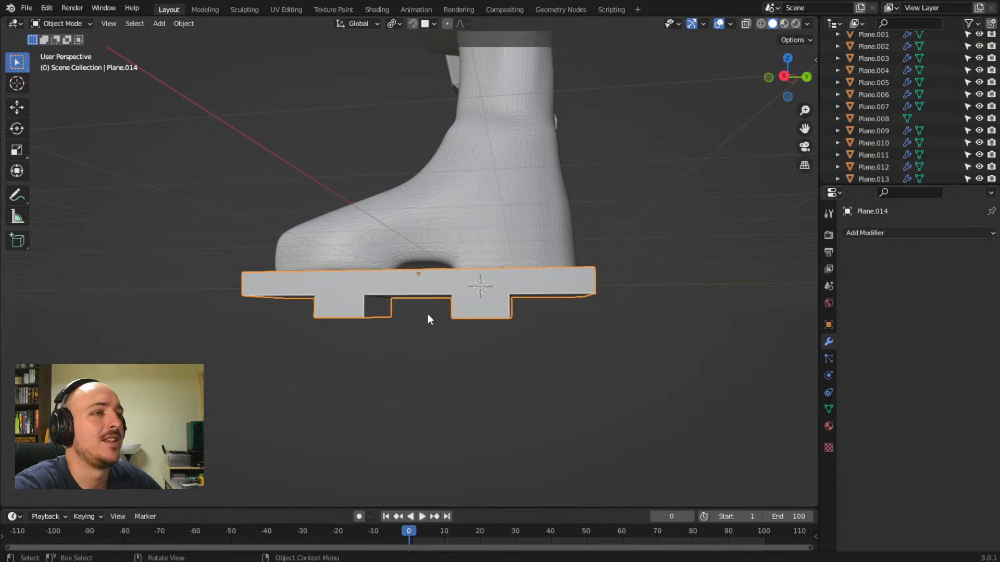
middle_click_drag(339, 338, 461, 388)
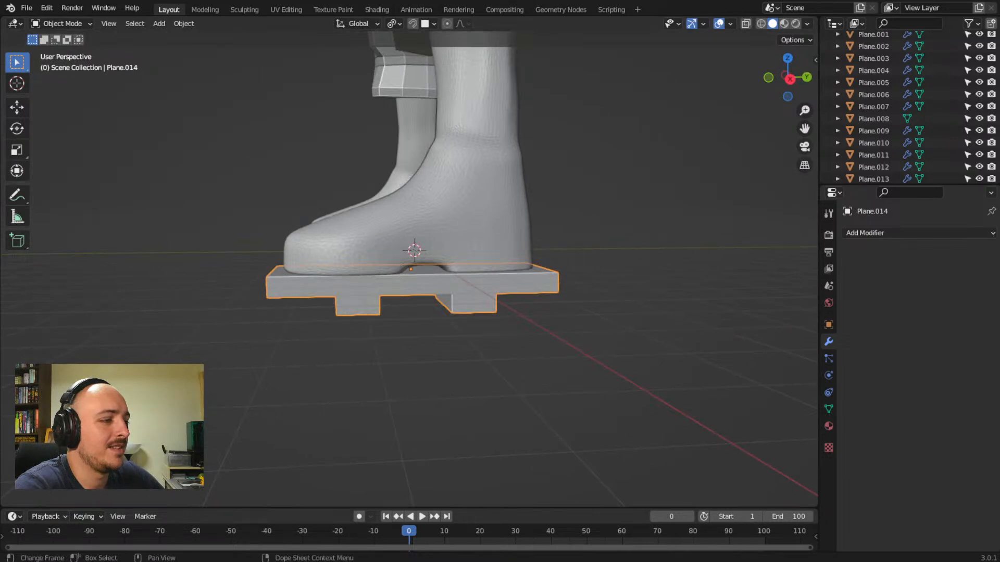
middle_click_drag(472, 263, 415, 306)
- Add two lengthwise loop cuts through the sole and spread them toward its sides by about 2.28 along X
scroll(422, 306, "up", 3)
key("Tab")
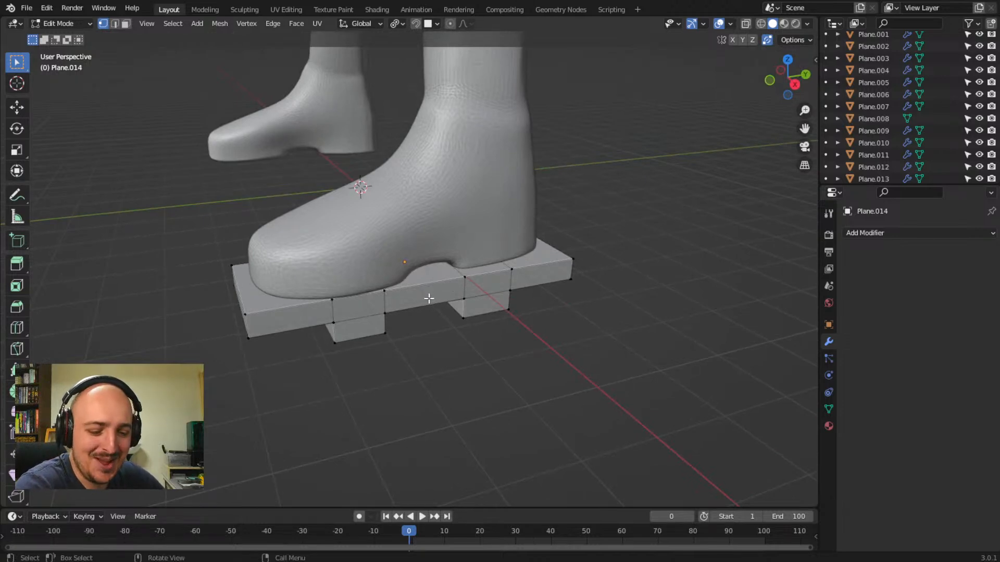
middle_click_drag(434, 304, 338, 311)
key("ctrl+r")
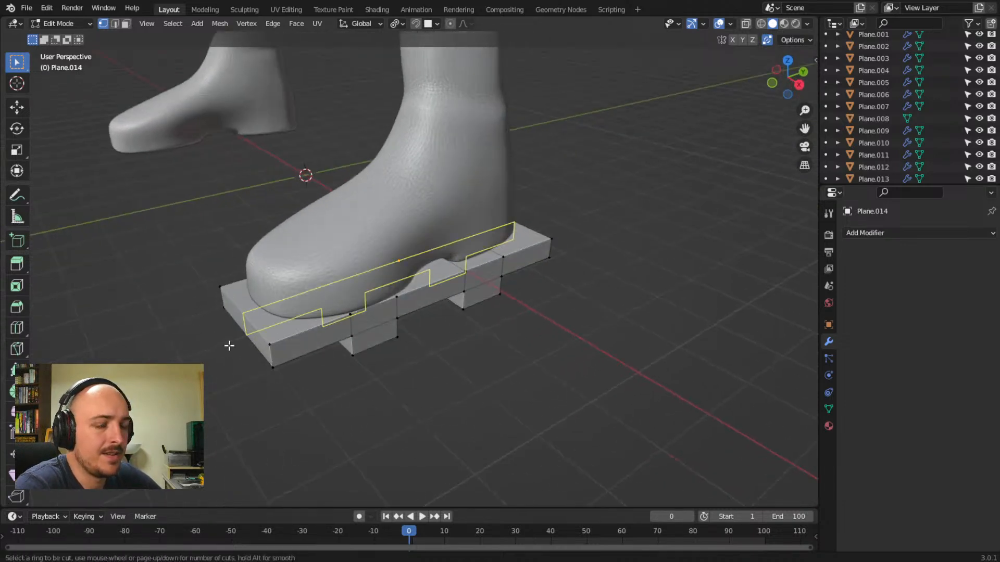
key("2")
key("Return")
middle_click_drag(228, 339, 375, 380)
key("s")
key("x")
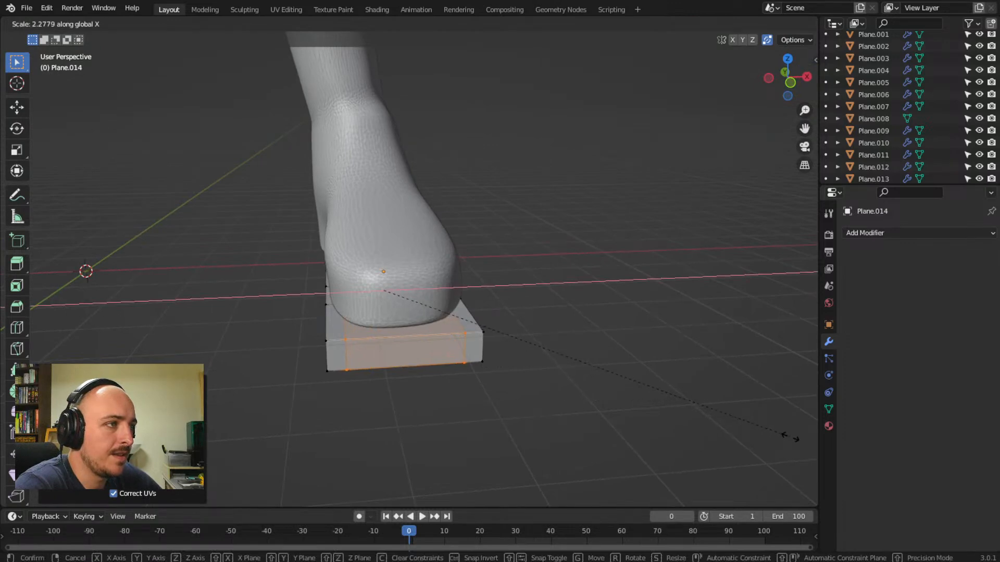
left_click(789, 436)
- Add two crosswise loop cuts in the sole between the support blocks and spread them about 1.6 along Y
middle_click_drag(644, 348, 456, 342)
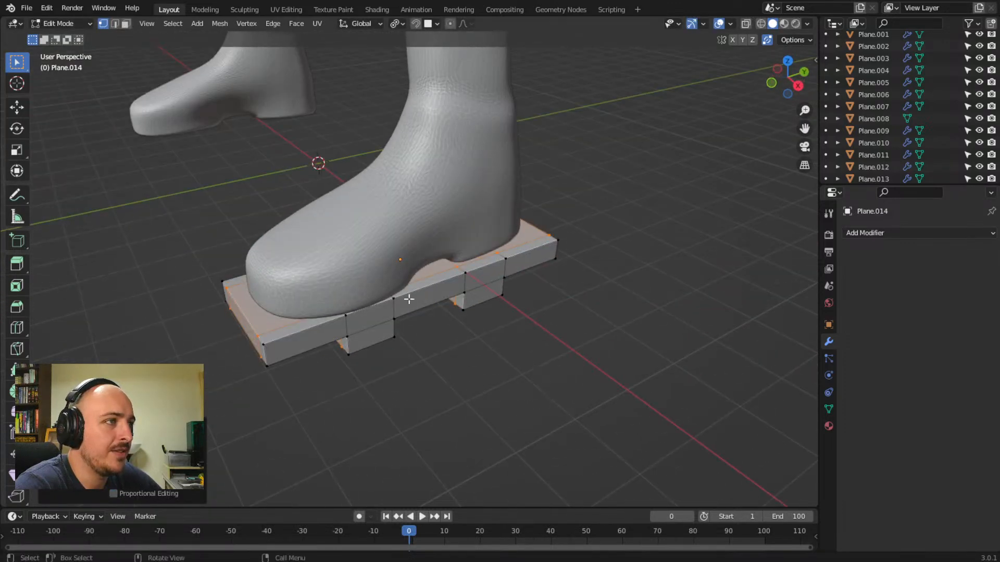
middle_click_drag(433, 310, 410, 319)
key("ctrl+r")
scroll(396, 313, "up", 1)
left_click(396, 313)
right_click(396, 313)
key("s")
key("y")
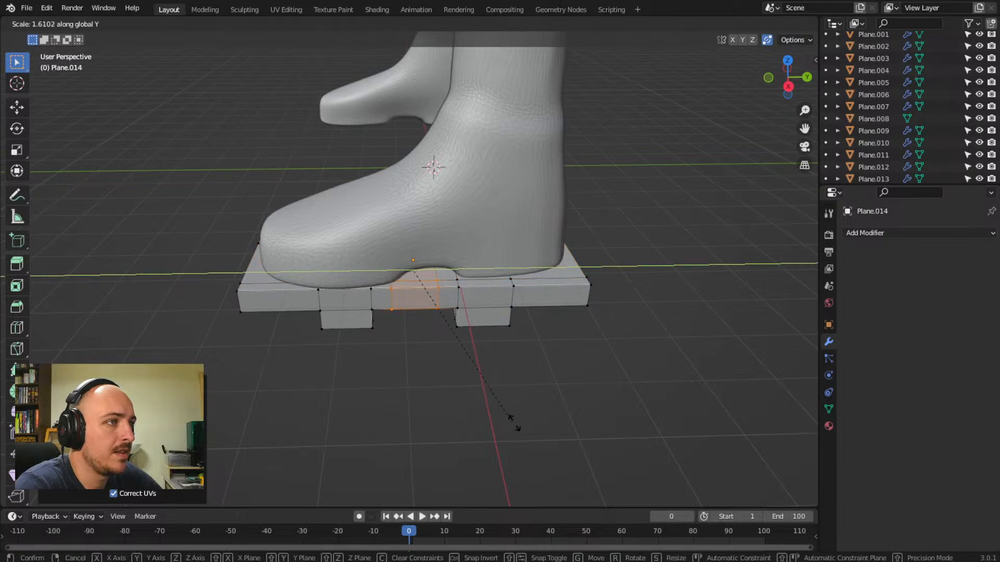
left_click(522, 426)
- Extrude the narrow top face at the sole's outer middle edge upward about 0.69 mm to start a strap
middle_click_drag(396, 282, 382, 275)
left_click(417, 314)
middle_click_drag(417, 314, 452, 311)
key("e")
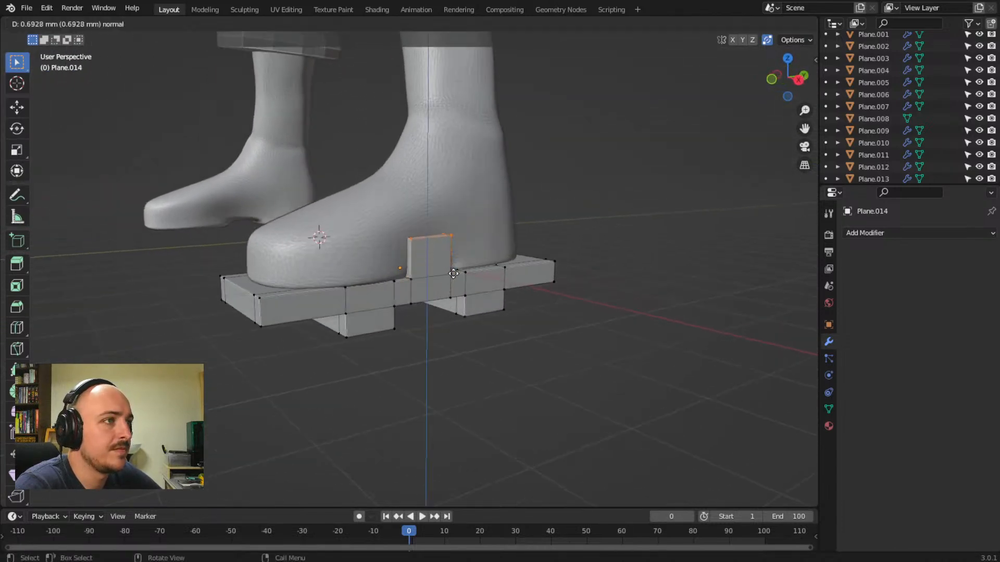
left_click(454, 273)
- Extrude the strap's top face upward again and shift it inward against the side of the foot
middle_click_drag(454, 273, 518, 301)
key("e")
left_click(505, 265)
middle_click_drag(505, 265, 477, 376)
key("g")
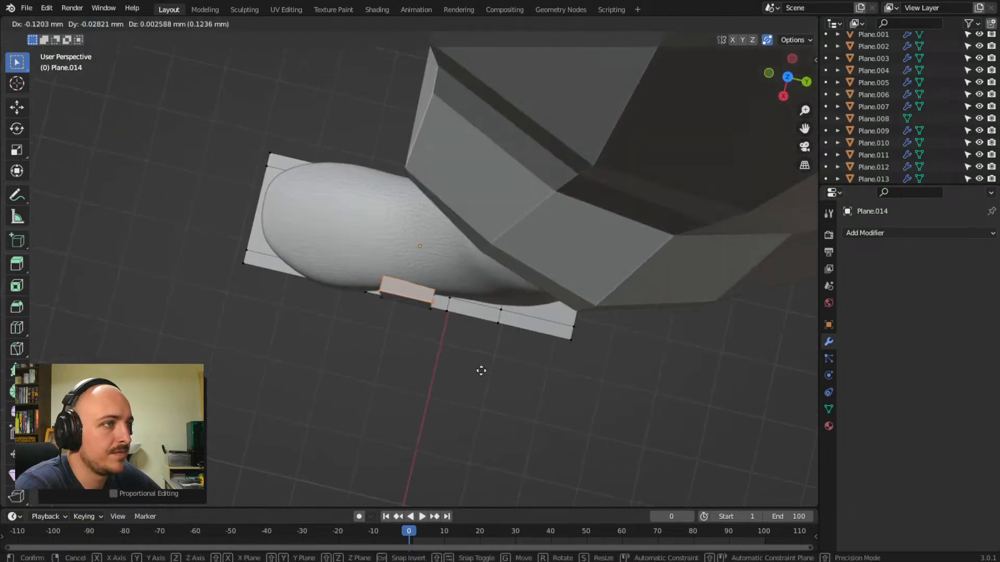
left_click(473, 369)
- Rotate the strap's top face about 16° toward the foot and extrude it further up the instep
middle_click_drag(417, 389, 561, 281)
key("r")
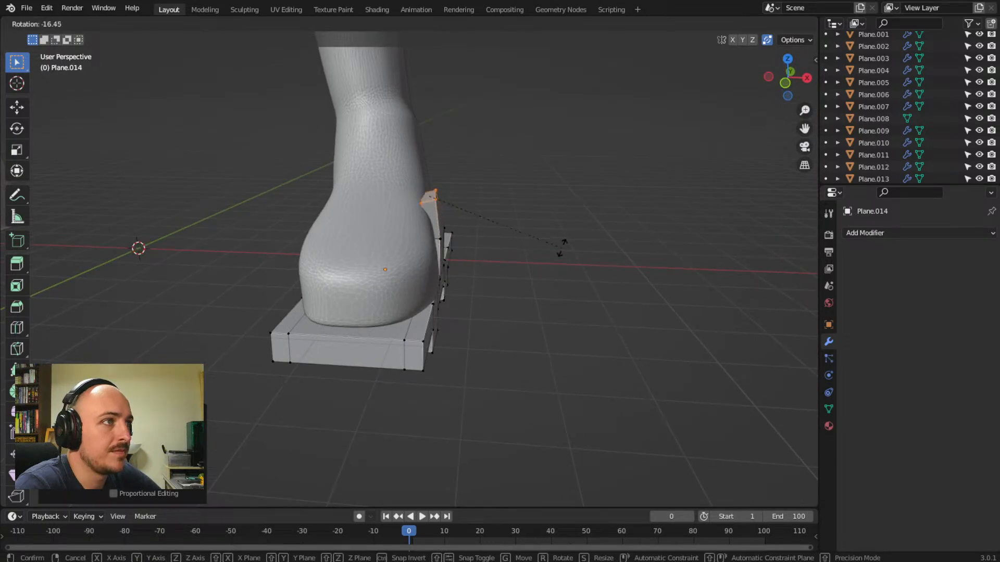
left_click(561, 247)
key("g")
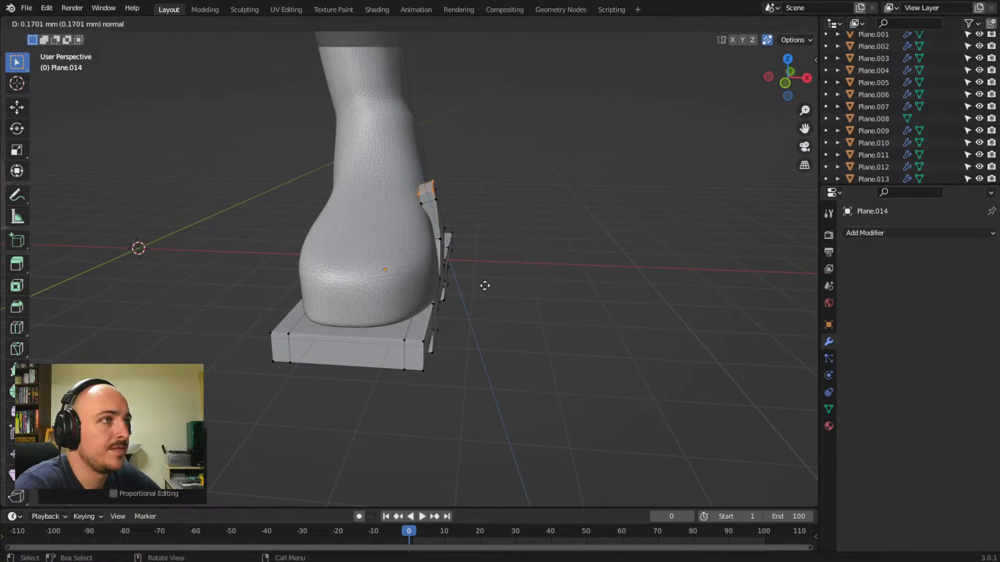
left_click(452, 288)
left_click(427, 300)
- Move the strap's end face over the instep and rotate it to follow the slope of the foot
middle_click_drag(425, 302, 356, 338)
key("g")
left_click(324, 320)
key("r")
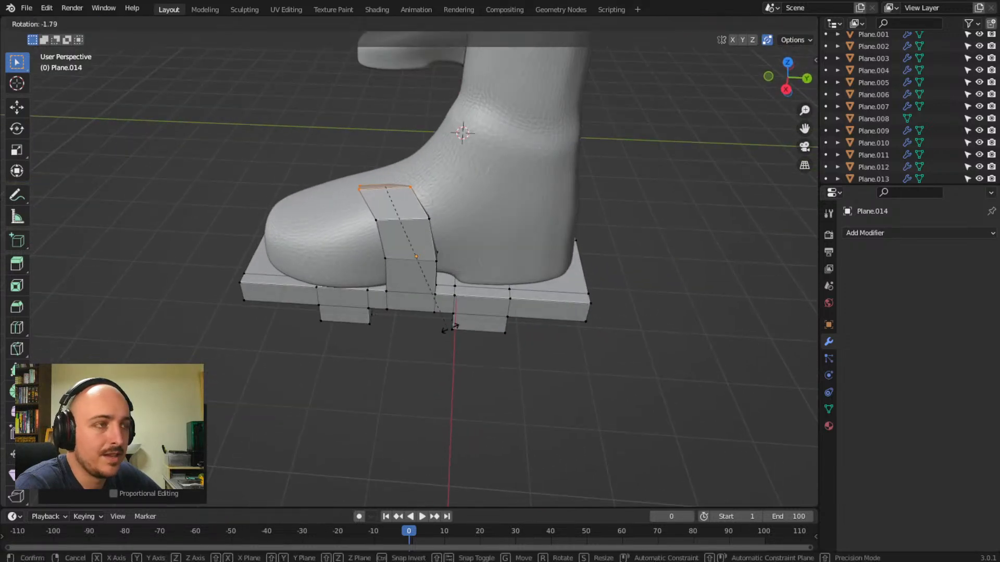
left_click(461, 291)
middle_click_drag(413, 308, 526, 273)
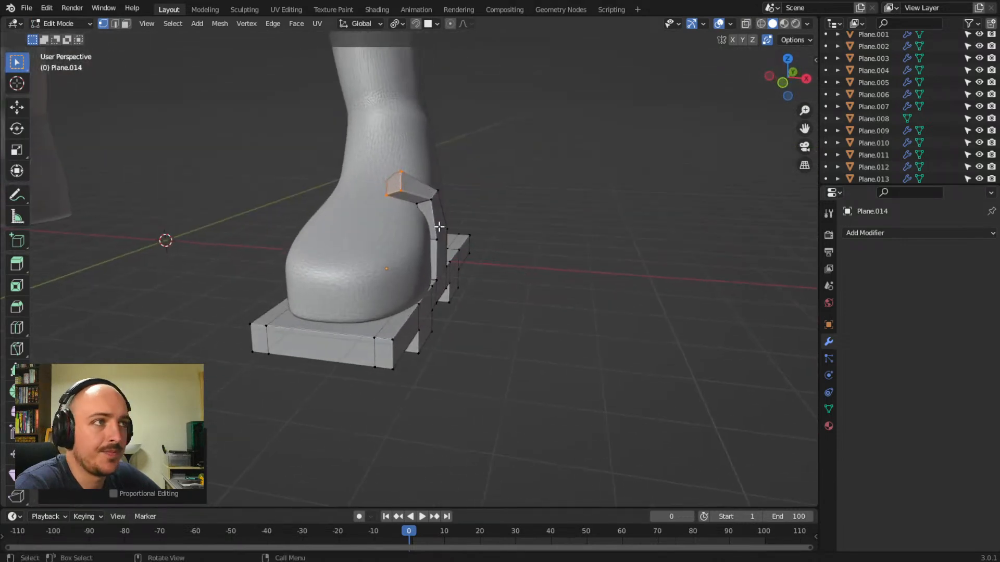
- Lower the strap end's bottom edge so it sits closer to the instep
scroll(422, 248, "up", 4)
middle_click_drag(358, 63, 425, 174)
key("g")
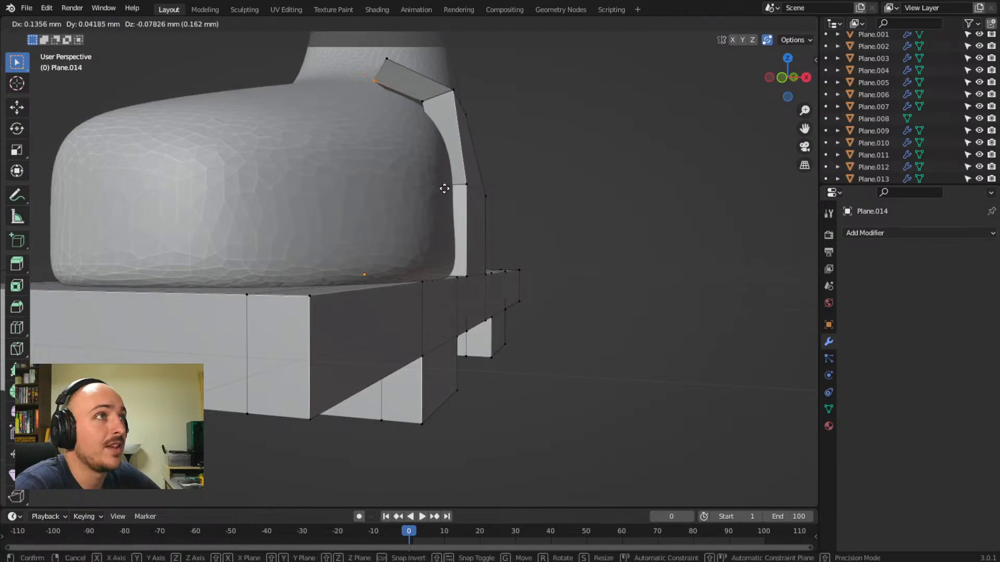
left_click(449, 197)
middle_click_drag(420, 183, 384, 211)
- Extrude the strap's end face across the top of the foot and reposition it against the instep
left_click(367, 176)
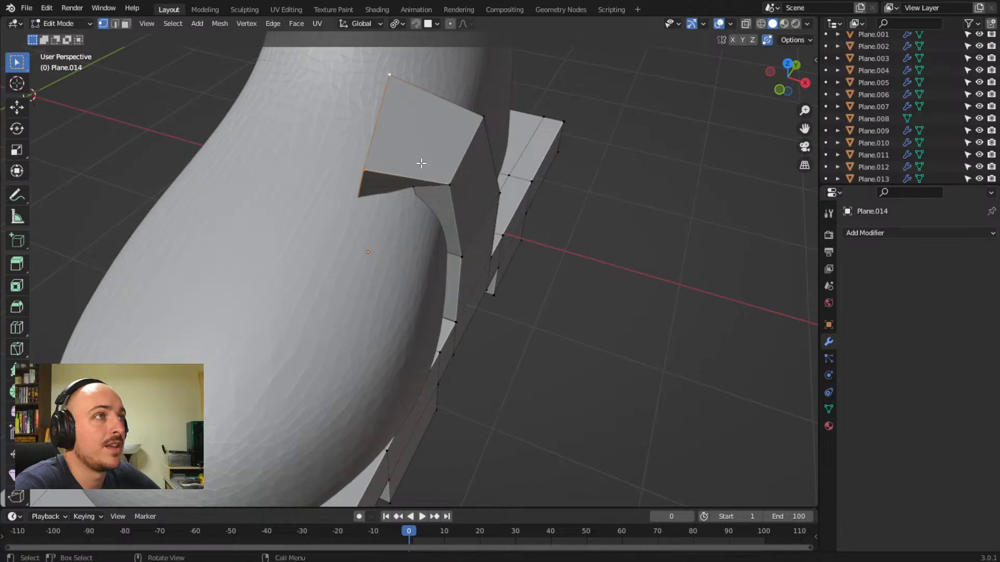
key("e")
left_click(338, 153)
key("g")
left_click(320, 206)
middle_click_drag(322, 225, 352, 292)
key("g")
left_click(352, 219)
scroll(360, 299, "down", 4)
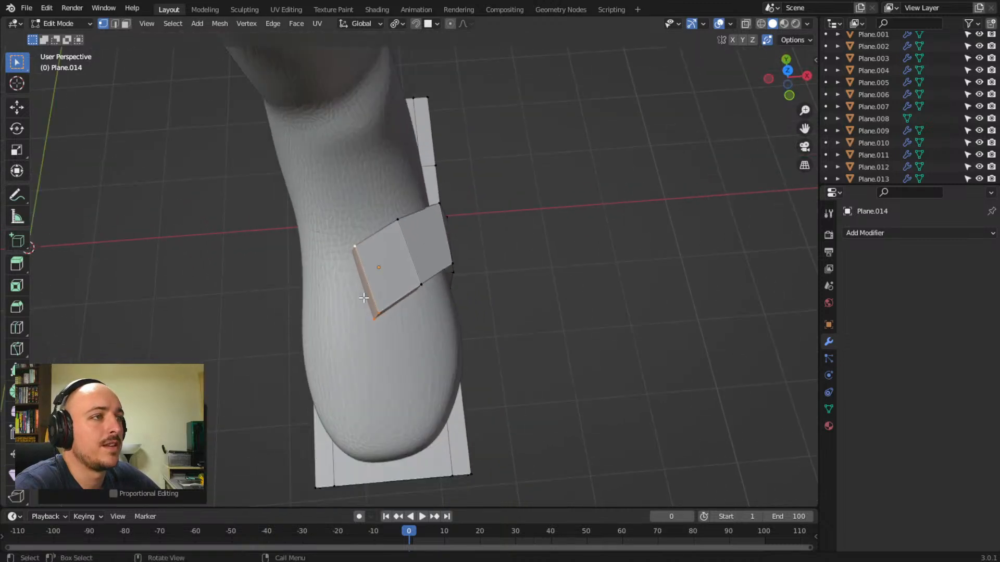
key("g")
left_click(389, 362)
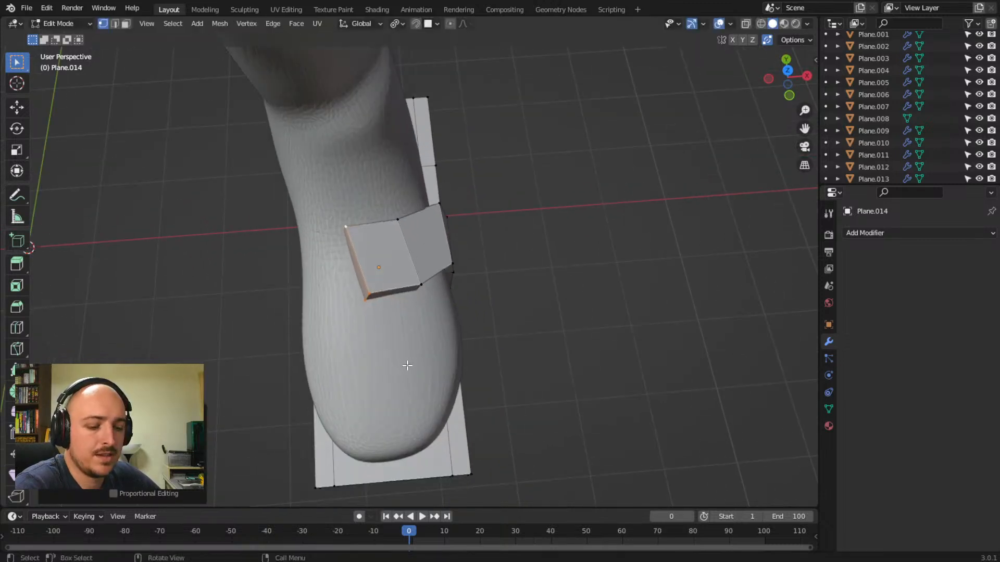
- Rotate the strap's end face in the top view, then by about 18° in the front view, to align it across the foot
key("r")
left_click(384, 367)
middle_click_drag(386, 362, 377, 255)
key("r")
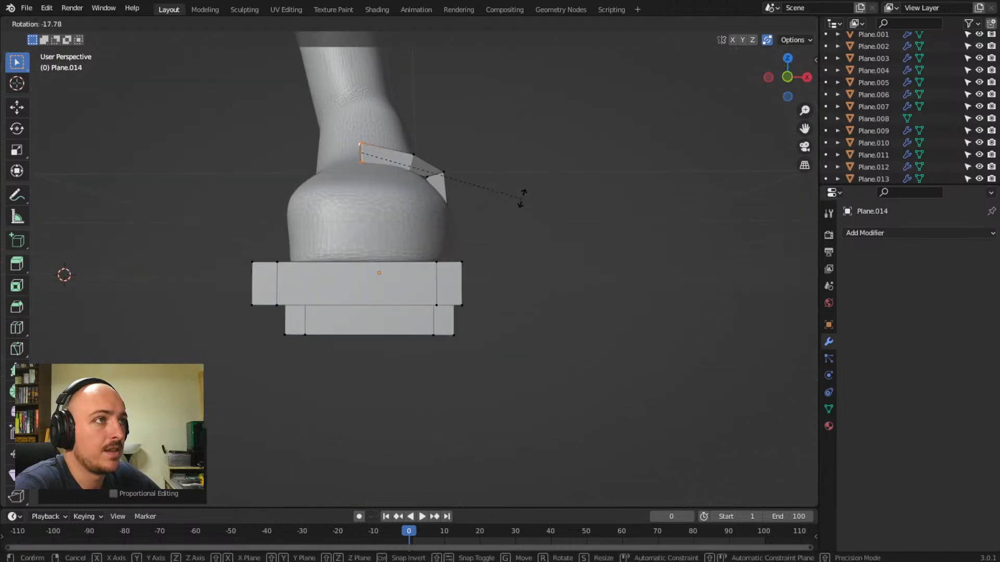
left_click(521, 200)
- Extrude the strap further toward the inner side of the foot, shift its end face and tilt it along the curve
middle_click_drag(446, 245, 424, 279)
key("e")
left_click(406, 303)
key("g")
left_click(503, 335)
key("r")
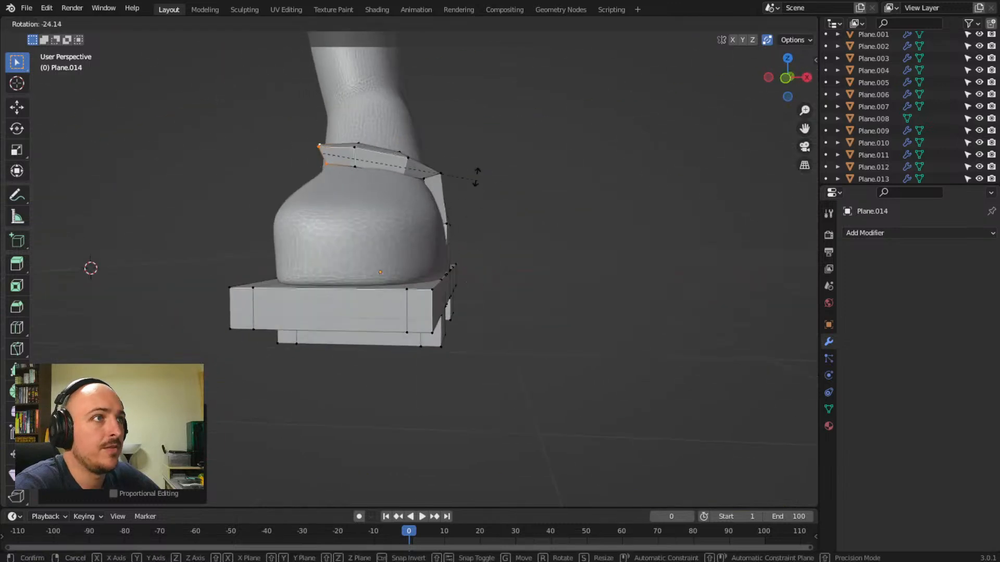
left_click(466, 165)
- Refine the rotation and position of the strap's inner end face so it hugs the top of the foot
middle_click_drag(467, 172, 522, 397)
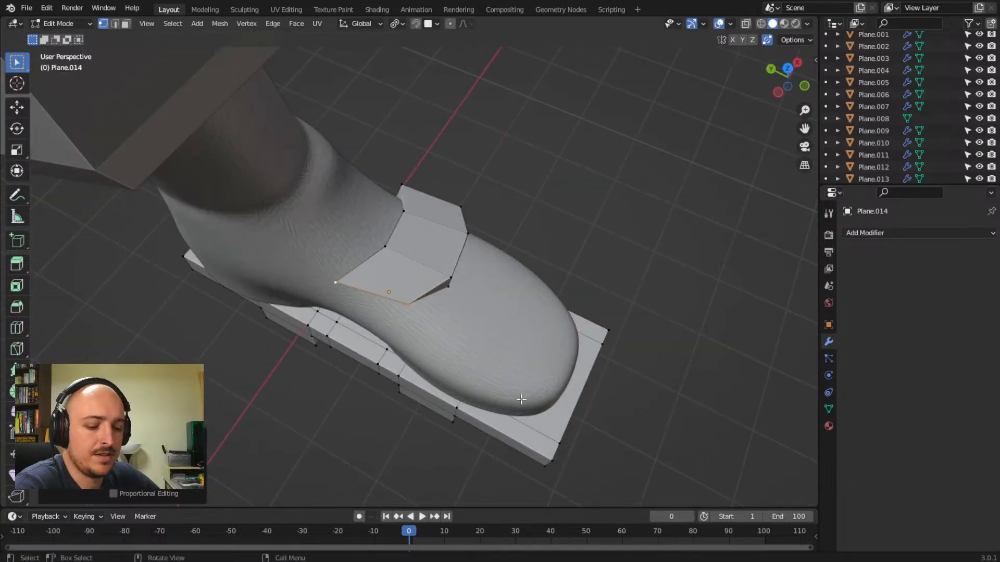
key("r")
left_click(478, 442)
middle_click_drag(478, 442, 442, 269)
key("r")
left_click(439, 261)
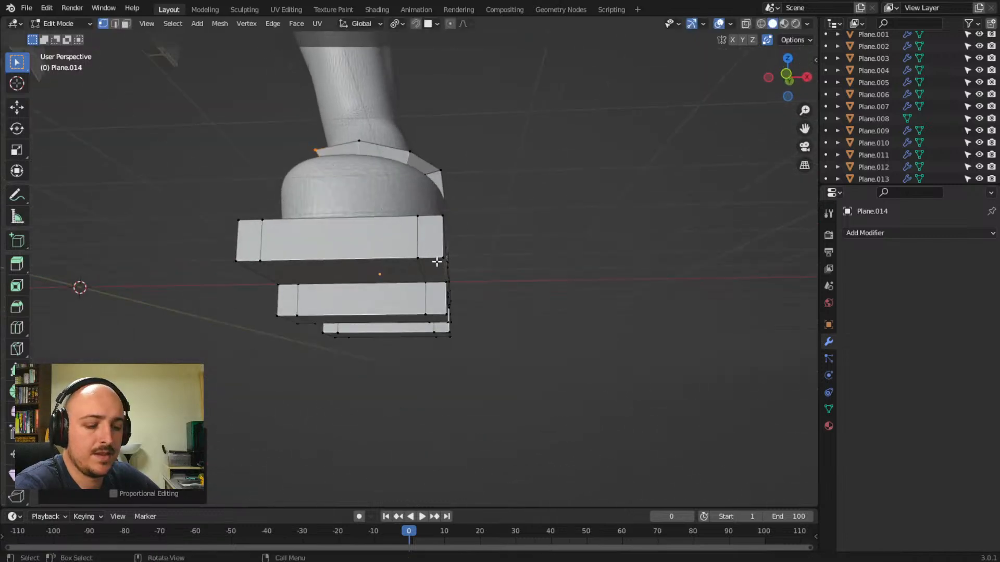
key("g")
left_click(436, 269)
- Extrude the narrow top face at the sole's inner middle edge upward twice to form the strap's other side
middle_click_drag(436, 269, 527, 279)
left_click_drag(368, 289, 449, 308)
middle_click_drag(449, 308, 494, 305)
key("e")
left_click(499, 268)
middle_click_drag(499, 267, 451, 275)
key("e")
left_click(425, 244)
- Enable X-ray display and move the top front edge of the inner strap piece toward the foot
scroll(450, 276, "up", 4)
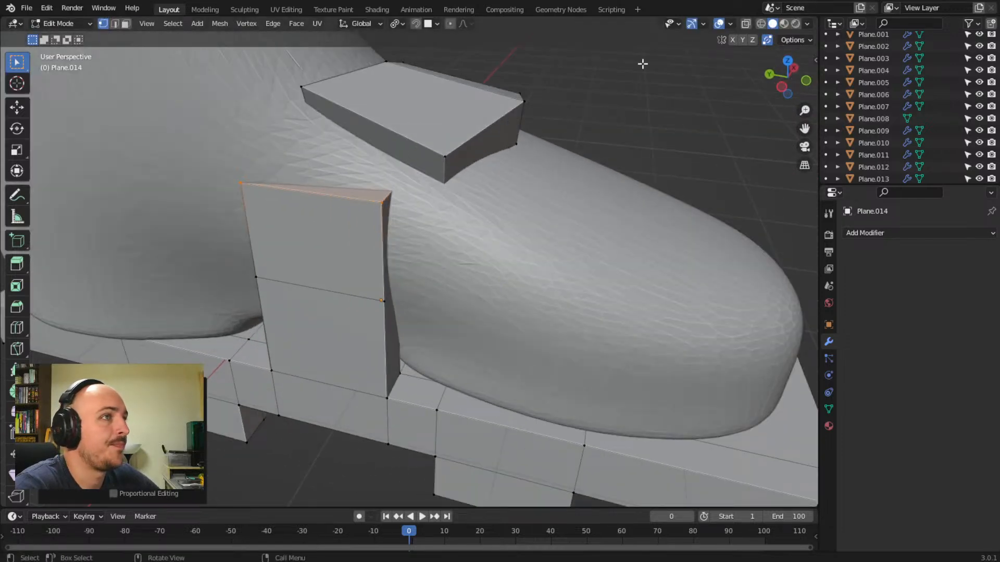
left_click(746, 23)
middle_click_drag(573, 143, 480, 214)
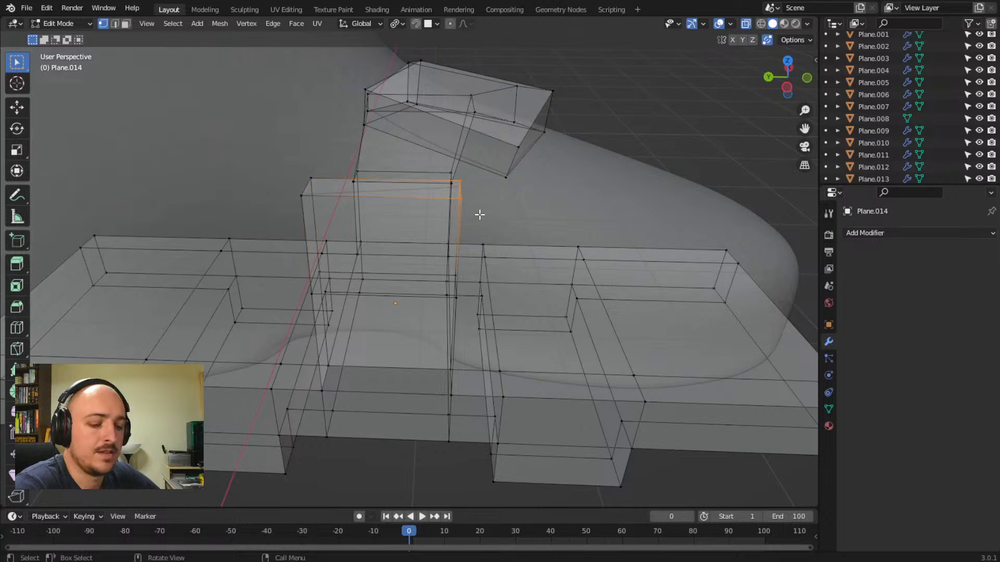
key("g")
left_click(504, 234)
middle_click_drag(473, 204, 417, 193)
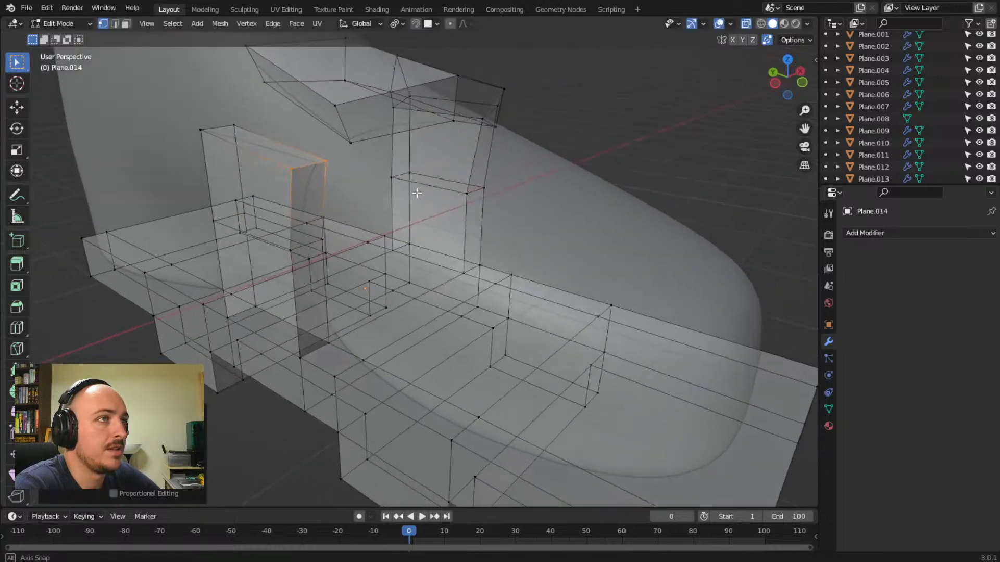
- Fill a face between the front edges of the inner strap piece and the strap's open end
left_click(326, 161)
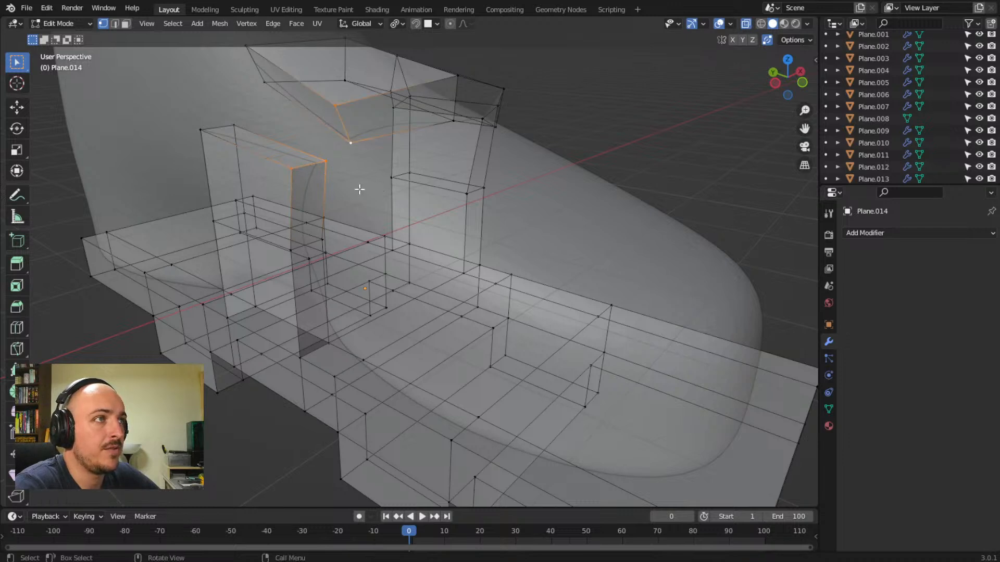
left_click(312, 162)
middle_click_drag(293, 143, 278, 188)
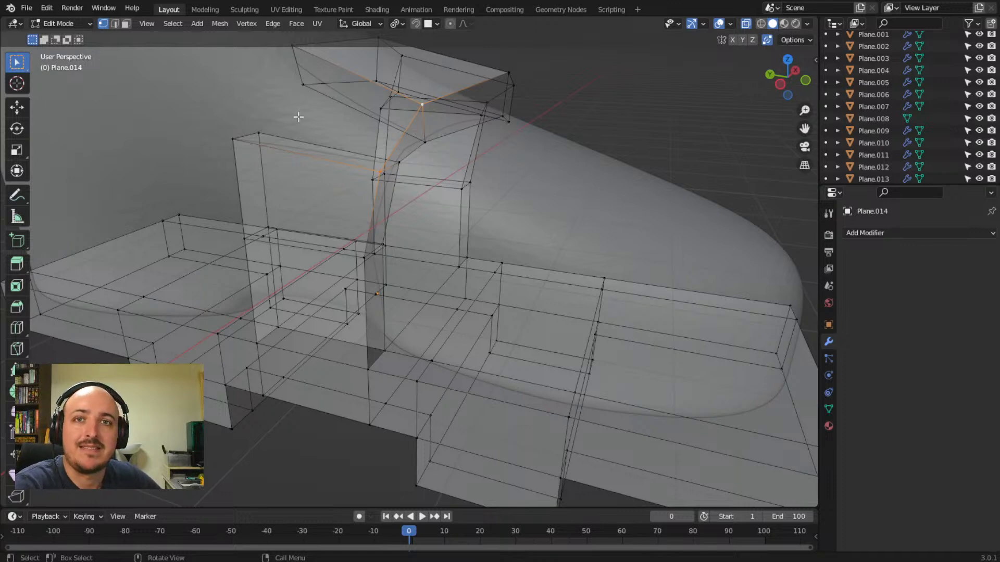
middle_click_drag(345, 115, 322, 115)
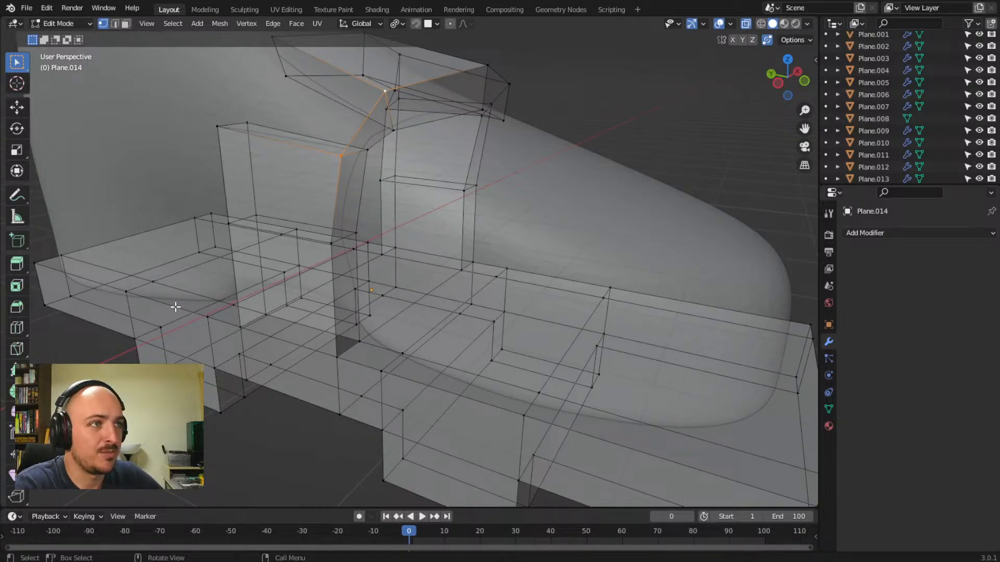
middle_click_drag(369, 141, 320, 167)
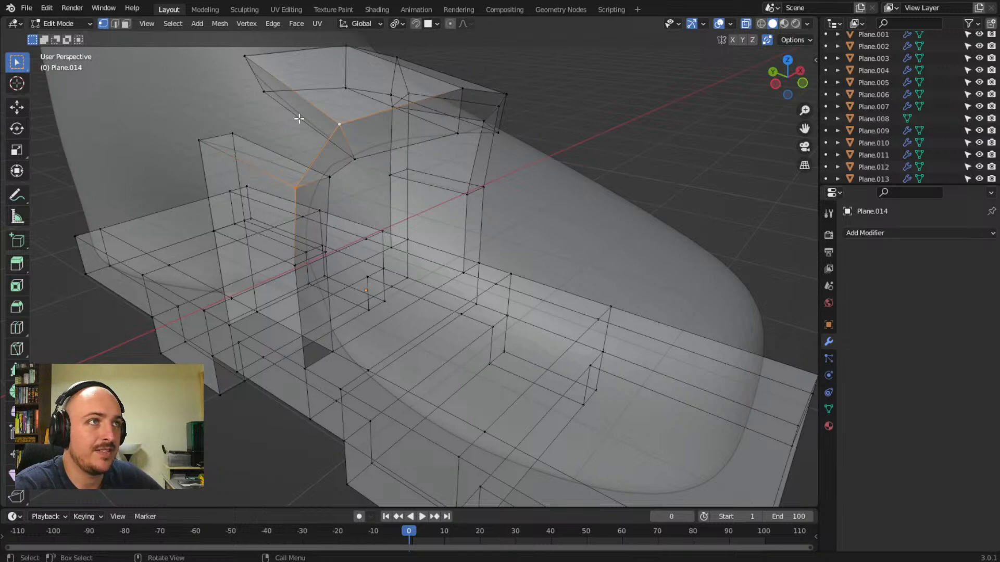
- Delete the two end-cap faces where the strap's upper part and inner piece meet
left_click(125, 23)
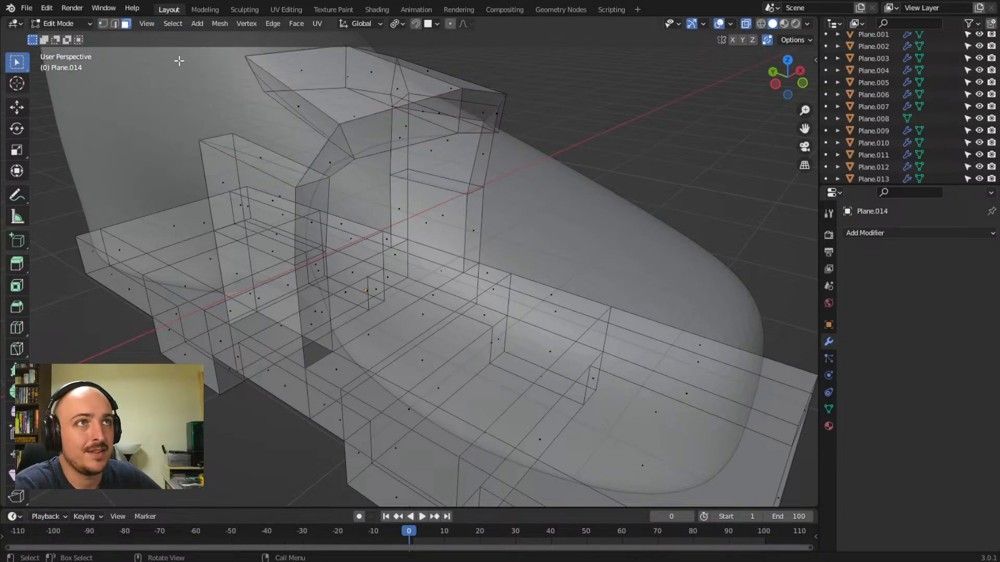
left_click(293, 107)
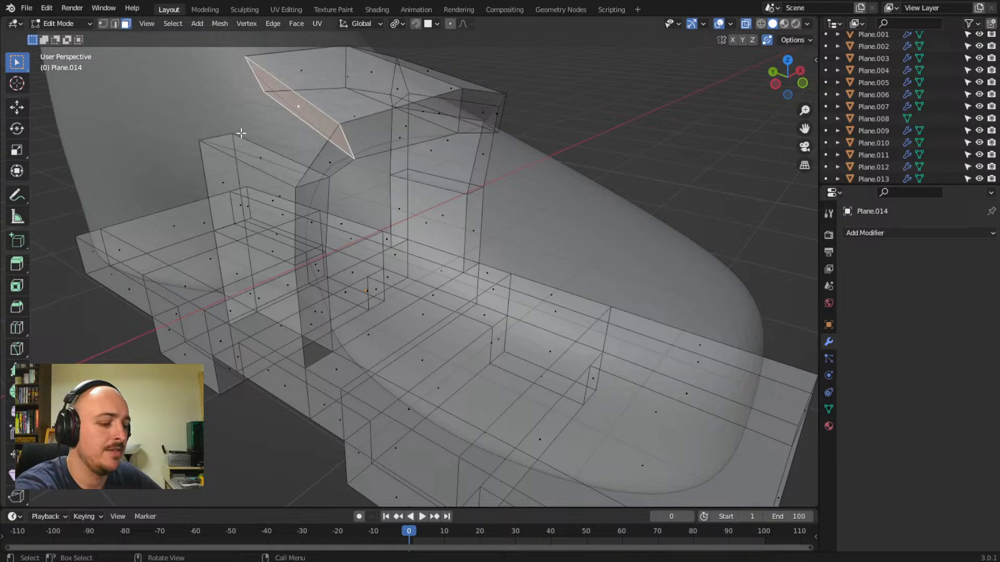
key("x")
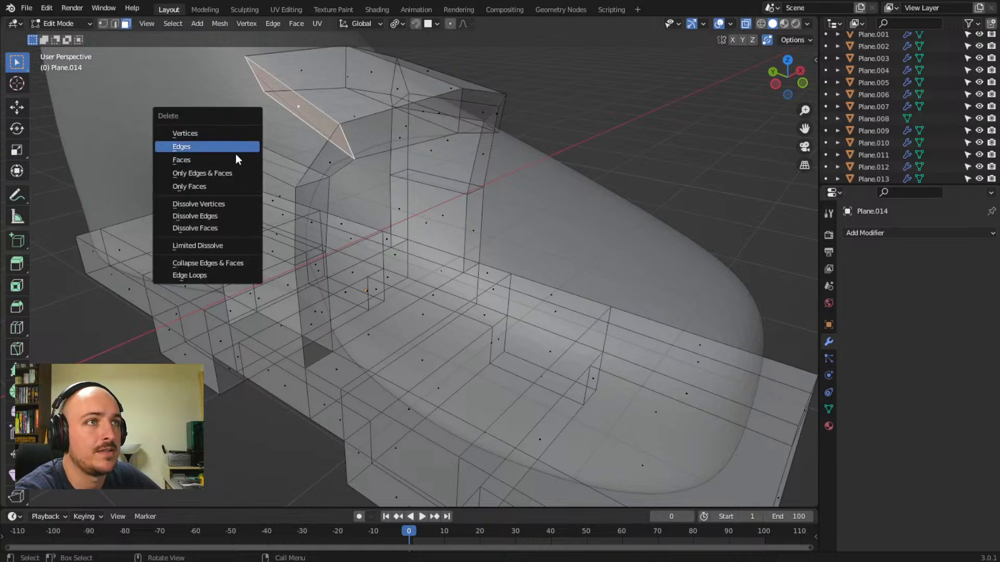
left_click(236, 159)
left_click(258, 165)
key("x")
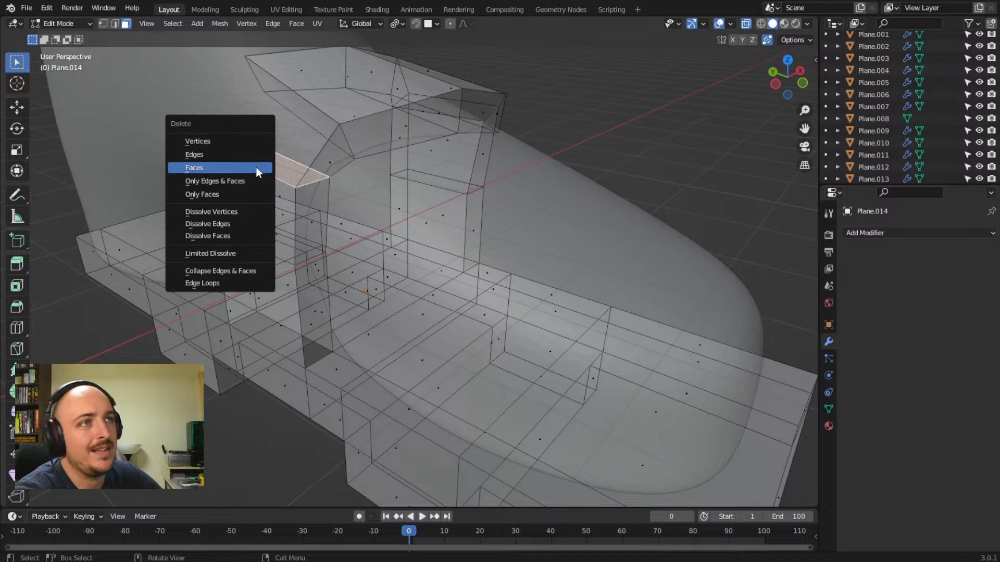
left_click(255, 167)
middle_click_drag(183, 185, 142, 64)
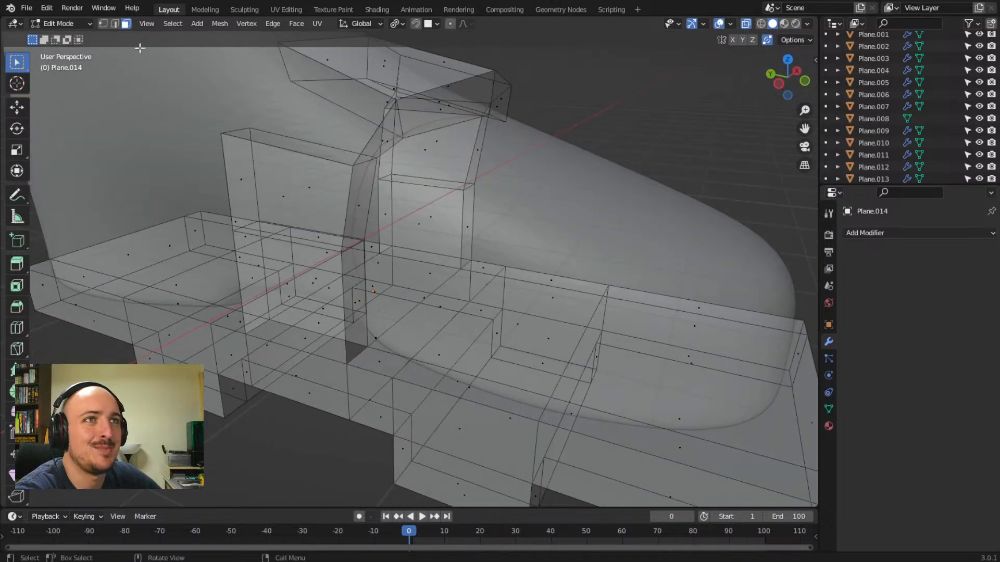
- Fill the remaining open sides between the two strap ends with faces to close the strap loop
left_click(103, 23)
left_click(353, 166)
middle_click_drag(351, 170, 333, 160)
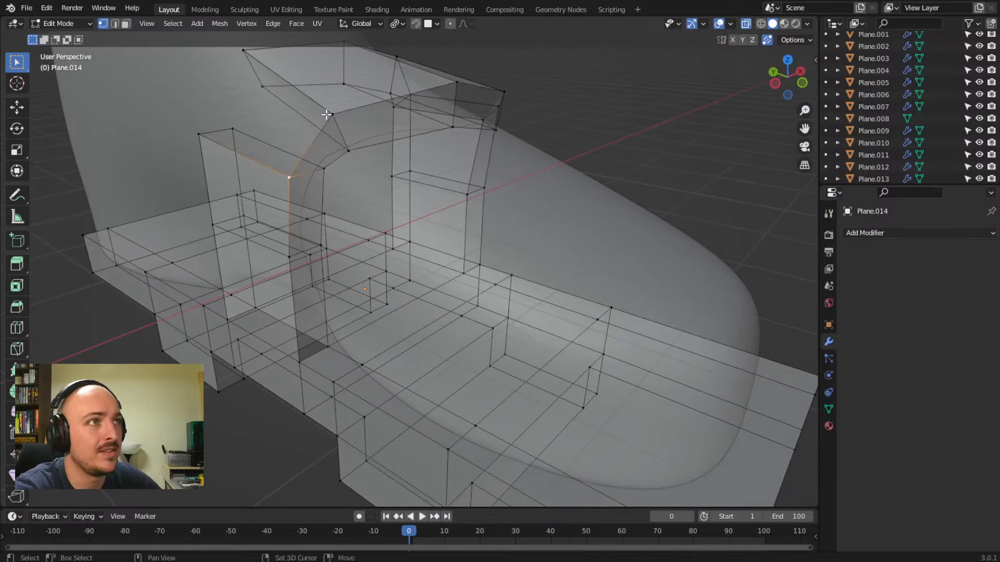
middle_click_drag(124, 179, 510, 121)
scroll(172, 182, "down", 4)
middle_click_drag(588, 91, 405, 219)
- Reposition the strap's corner vertices around the new joint so that section follows the foot
left_click_drag(348, 165, 378, 199)
middle_click_drag(492, 253, 380, 258)
key("g")
left_click(480, 255)
middle_click_drag(308, 189, 332, 237)
scroll(428, 212, "up", 3)
key("g")
left_click(340, 271)
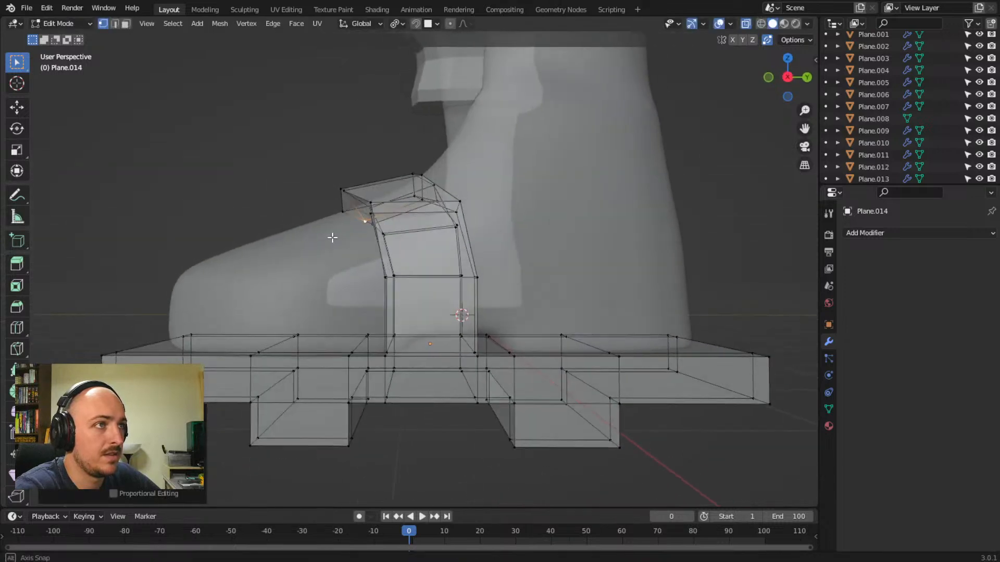
- Move three individual strap vertices to even out the strap's outline over the foot
left_click(351, 193)
key("g")
left_click(366, 196)
middle_click_drag(364, 194, 320, 200)
left_click(341, 310)
key("g")
left_click(363, 311)
left_click(340, 174)
key("g")
left_click(360, 192)
- Shift the strap's vertices at the inner bend to even out its width and thickness
middle_click_drag(399, 173, 435, 197)
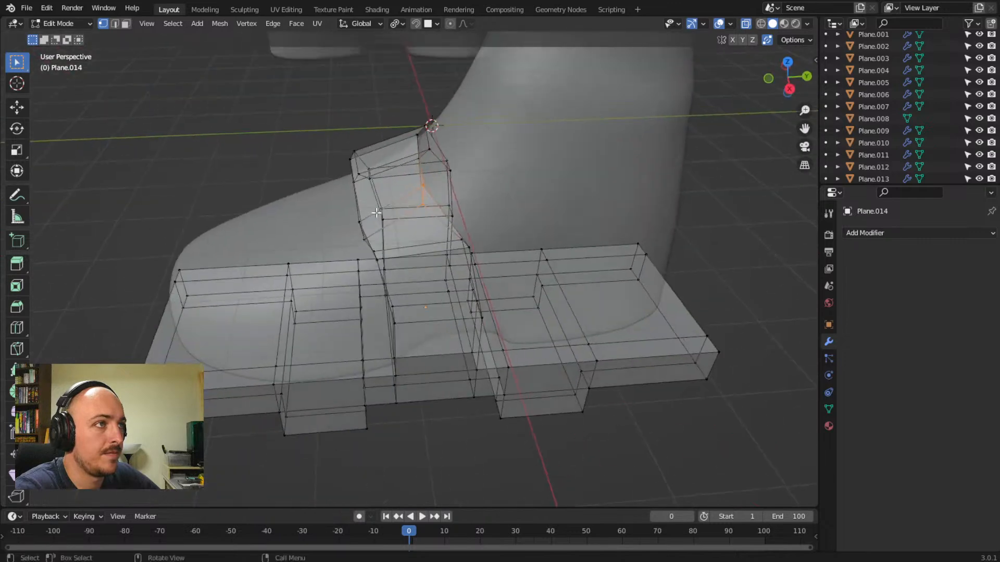
key("g")
left_click(443, 195)
middle_click_drag(383, 231, 476, 240)
key("g")
left_click(370, 224)
middle_click_drag(439, 210, 446, 239)
key("g")
left_click(449, 276)
- Adjust the strap's rear corner vertices one by one at the upper side bends to fit the foot
left_click(479, 185)
key("g")
middle_click_drag(489, 232, 341, 273)
left_click(411, 316)
left_click(396, 239)
key("g")
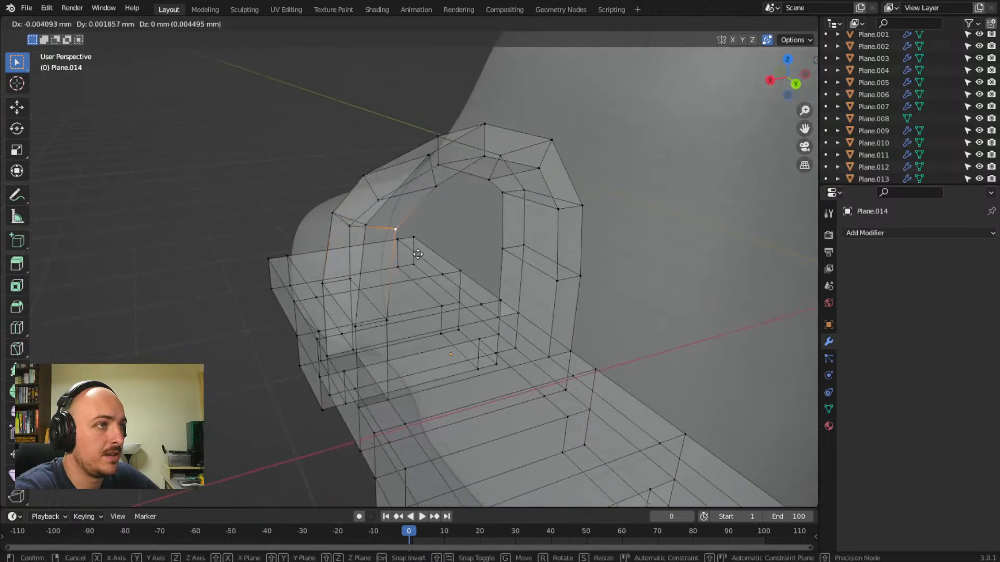
left_click(419, 267)
left_click(370, 226)
key("g")
left_click(380, 228)
- Move the middle vertex of the strap's rear outer edge to straighten its side
middle_click_drag(249, 268, 350, 233)
left_click(500, 286)
key("g")
left_click(508, 299)
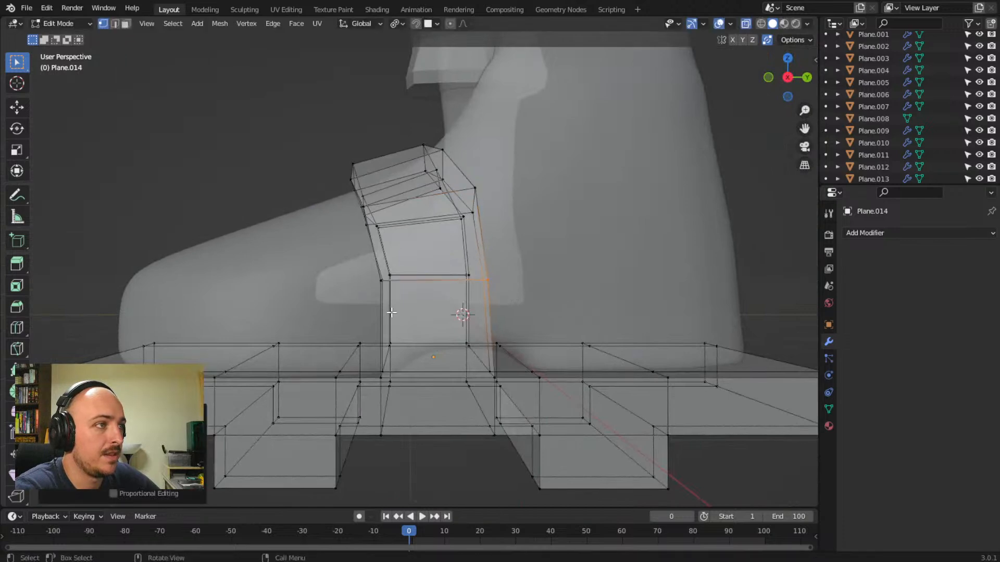
- Turn off X-ray display to show the sandal mesh as solid
scroll(189, 272, "down", 6)
middle_click_drag(324, 272, 307, 292)
middle_click_drag(491, 292, 505, 276)
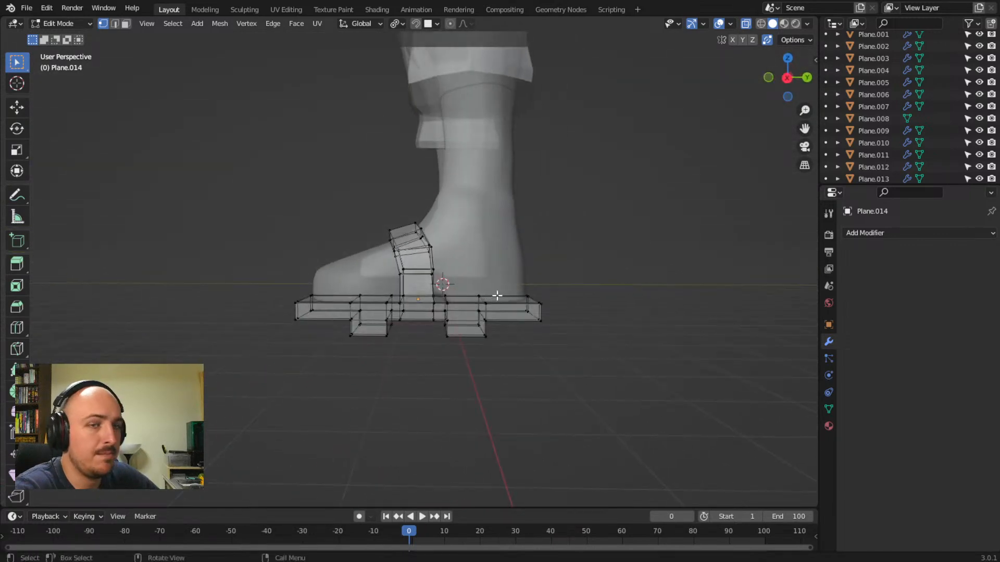
scroll(499, 268, "up", 3)
middle_click_drag(542, 271, 569, 309)
scroll(569, 309, "down", 4)
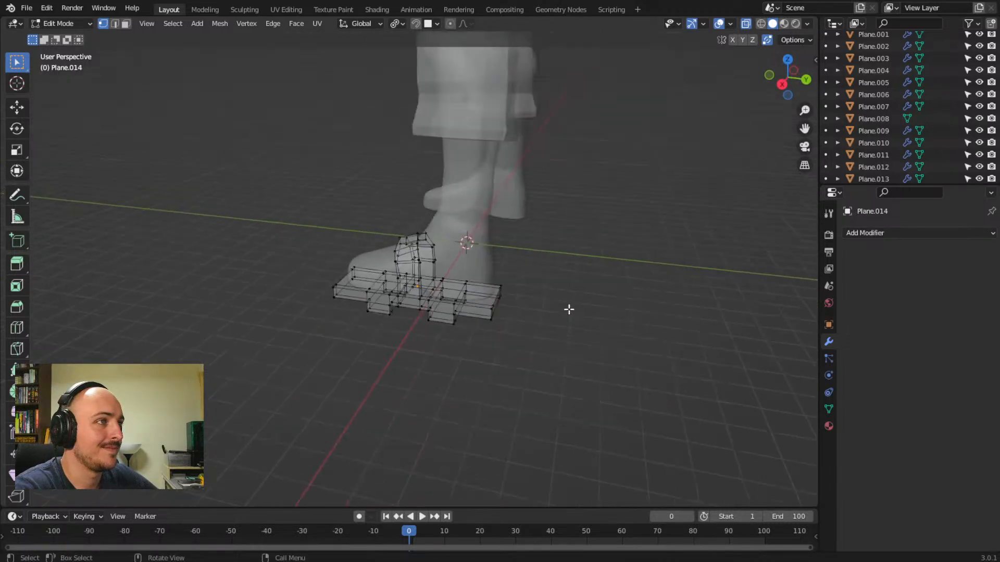
left_click(746, 24)
- Examine the sandal's sole and strap on the foot from several sides and distances
middle_click_drag(546, 244, 402, 254)
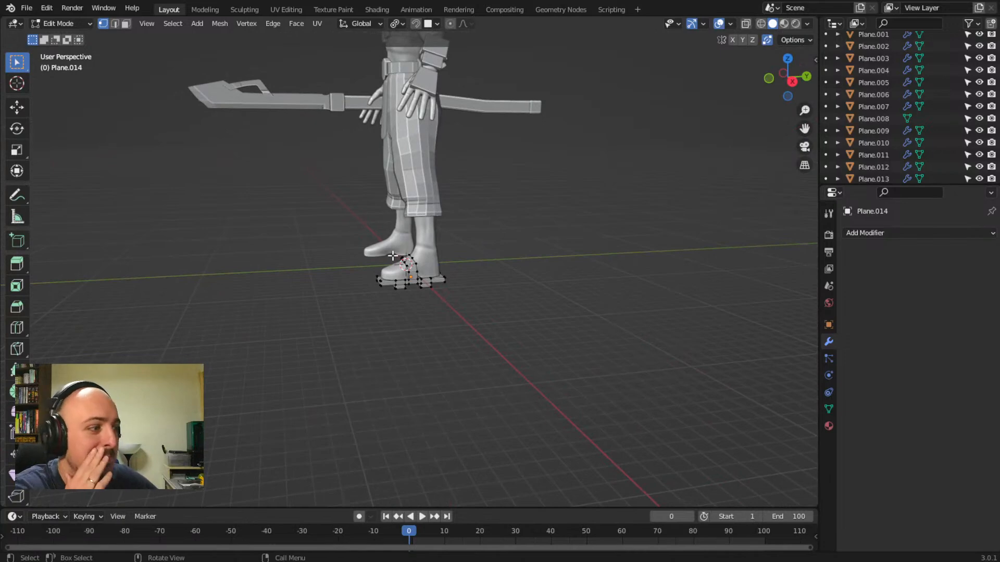
middle_click_drag(480, 271, 579, 341)
scroll(462, 338, "up", 5)
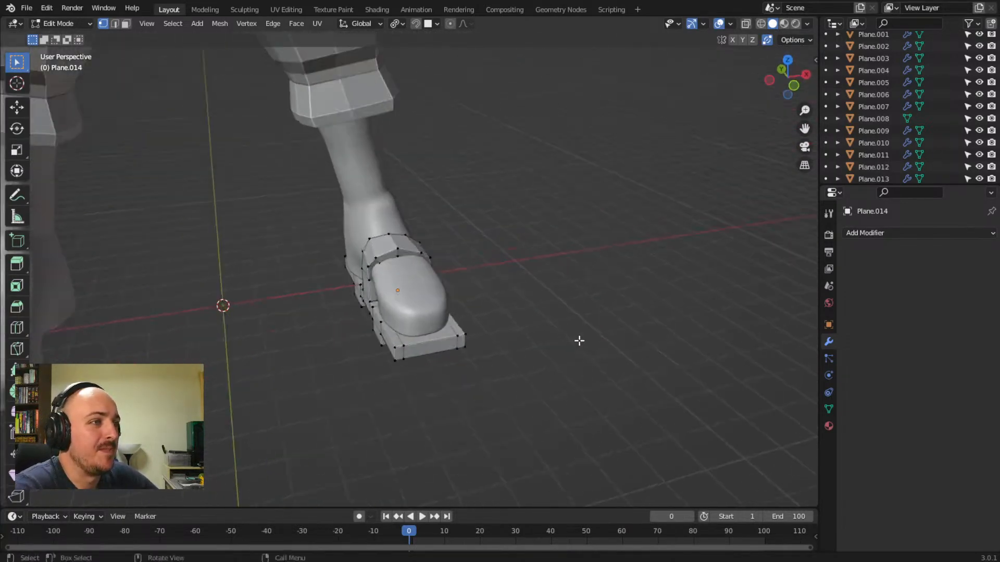
middle_click_drag(535, 385, 483, 354)
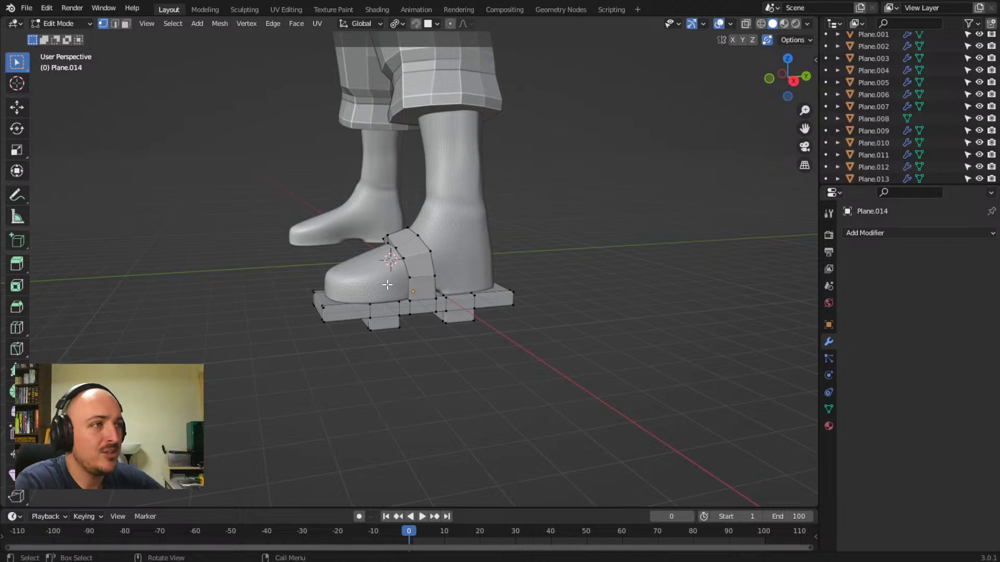
scroll(362, 281, "up", 6)
middle_click_drag(360, 289, 363, 349)
scroll(358, 303, "down", 5)
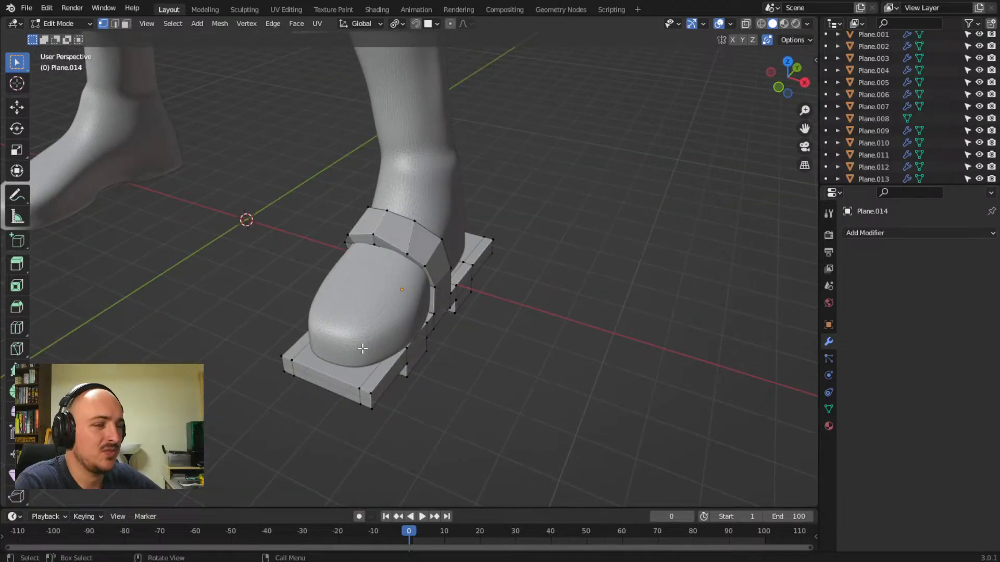
scroll(382, 339, "down", 4)
middle_click_drag(441, 319, 476, 238)
scroll(401, 304, "up", 4)
middle_click_drag(504, 269, 474, 290)
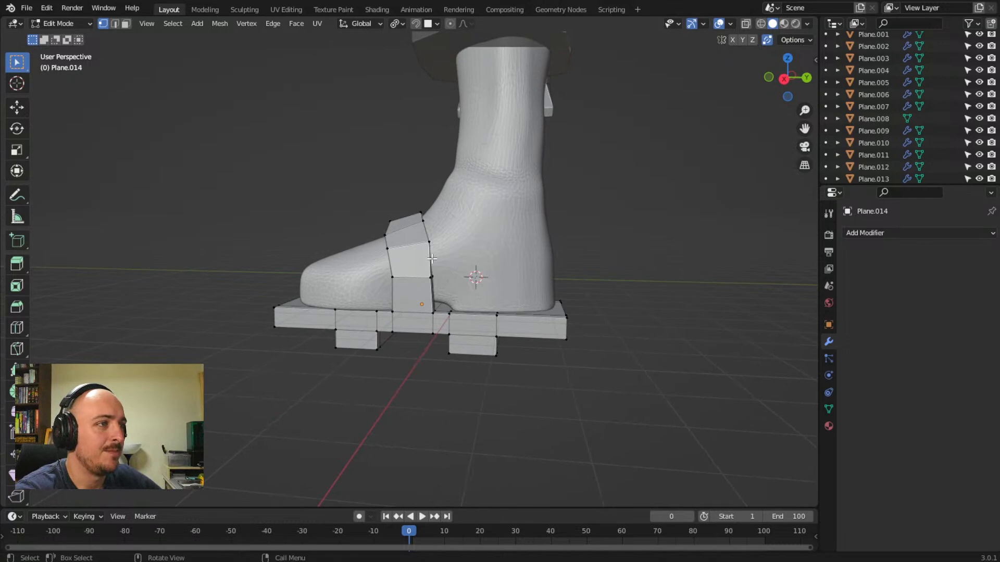
- Add two edge loops to the rear part of the sandal sole to mark the heel strap's width
middle_click_drag(340, 282, 491, 302)
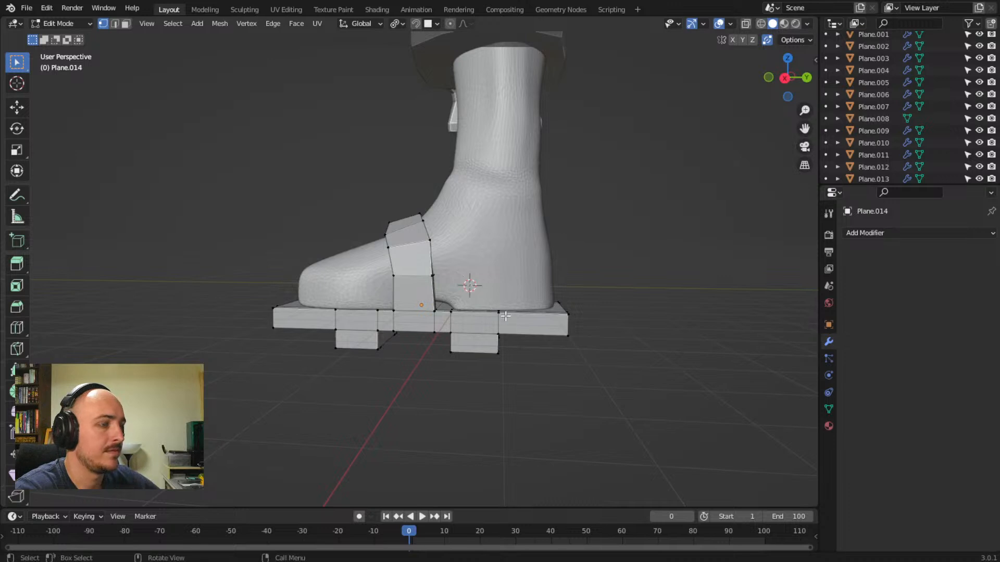
key("ctrl+r")
left_click(535, 323)
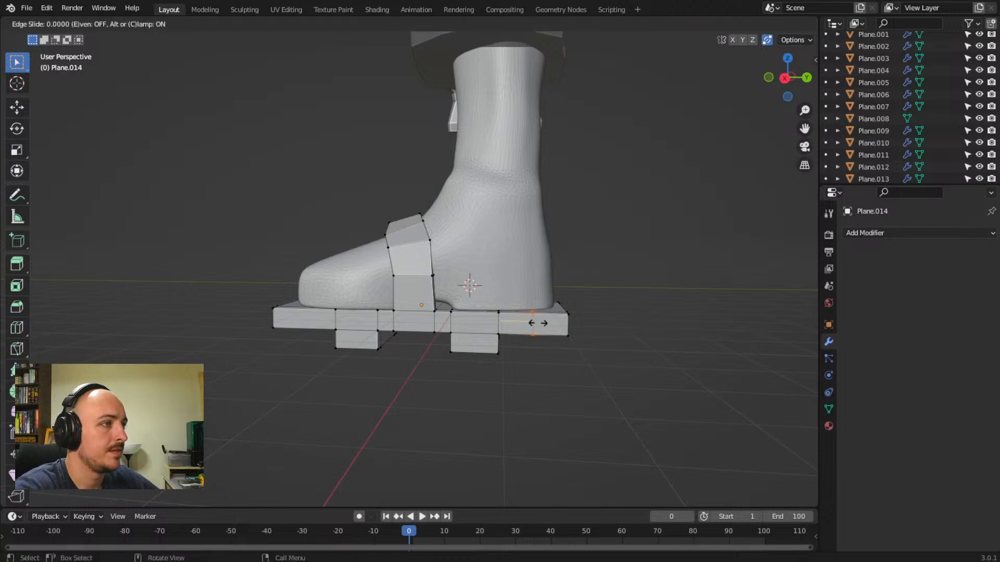
left_click_drag(529, 323, 539, 326)
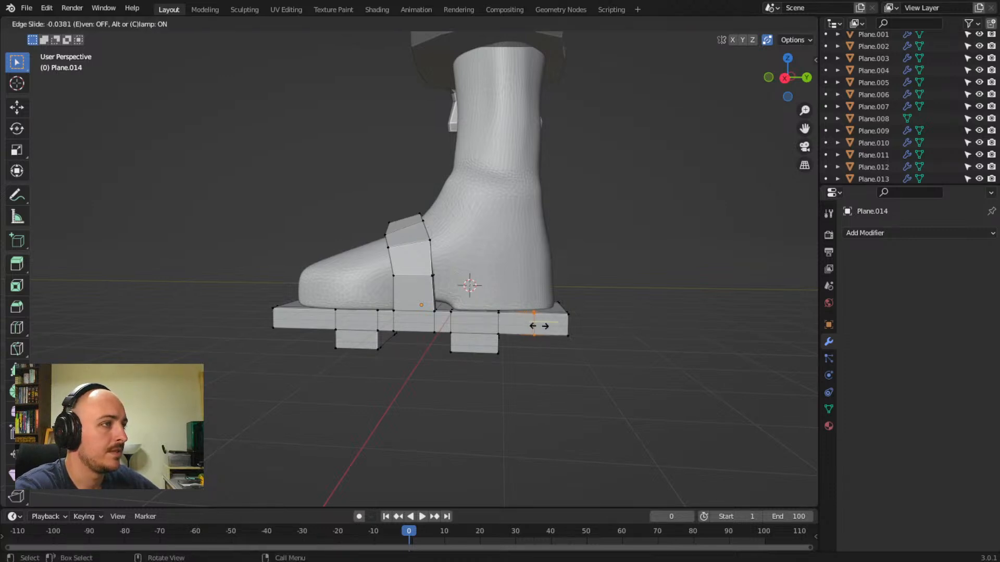
left_click(539, 326)
key("ctrl+r")
left_click(508, 321)
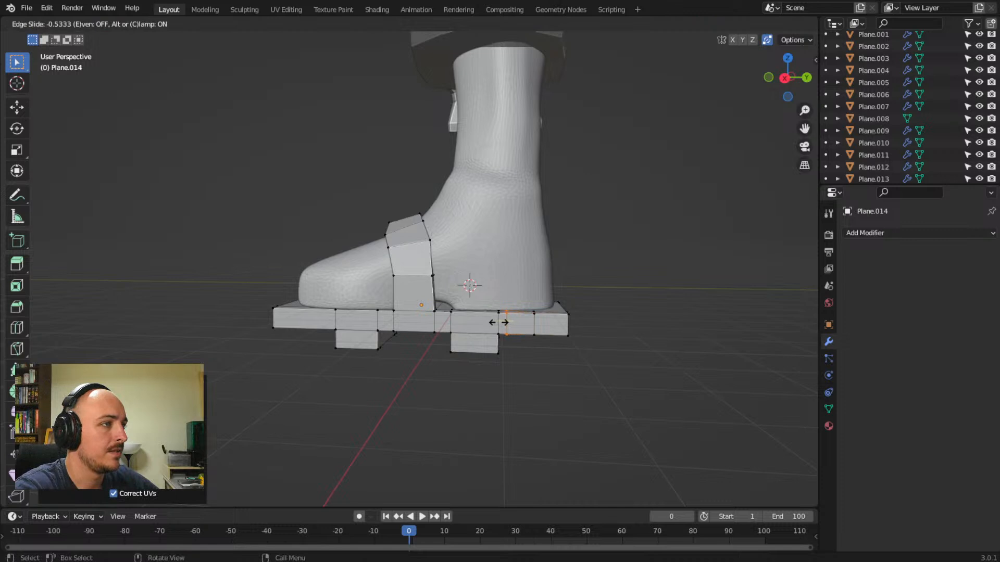
left_click(500, 323)
- Extrude the sole's narrow top face beside the heel upward and tilt its end backward to start the heel strap
scroll(529, 335, "up", 3)
key("b")
left_click_drag(628, 379, 627, 378)
middle_click_drag(623, 374, 627, 339)
key("e")
left_click(646, 291)
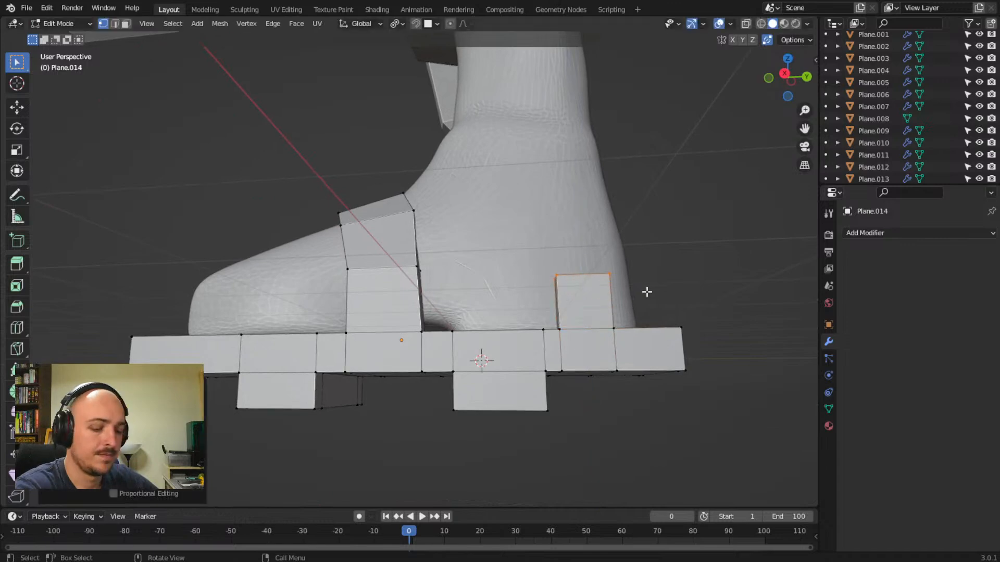
key("g")
left_click(662, 280)
- Extrude a second strap segment upward and backward from the top of the first one
middle_click_drag(661, 282, 628, 344)
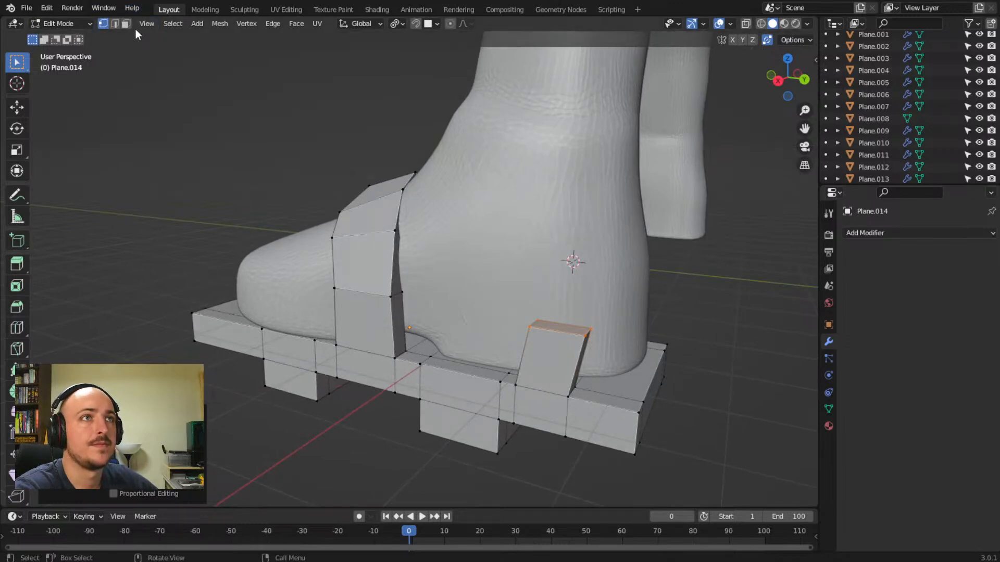
middle_click_drag(601, 287, 586, 288)
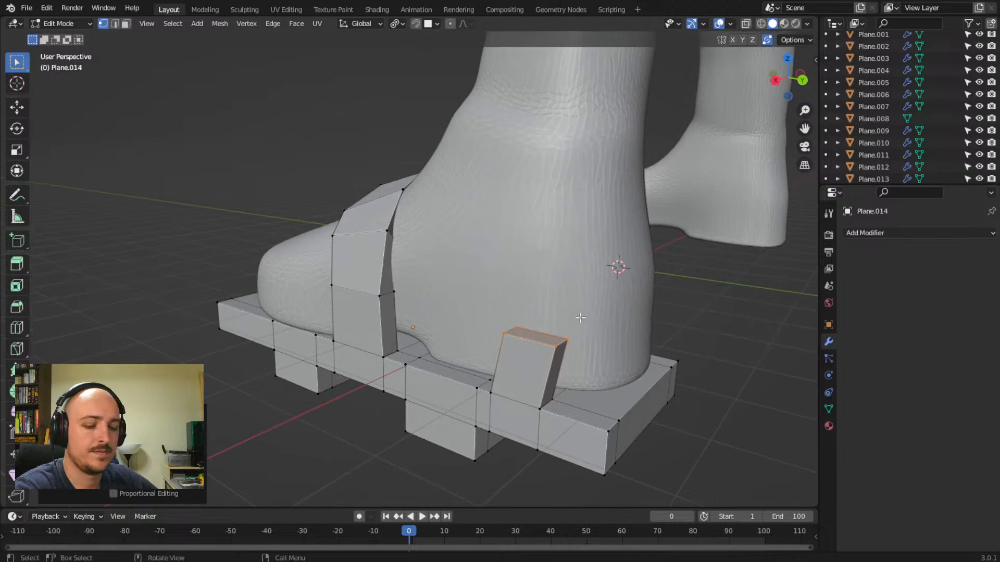
key("g")
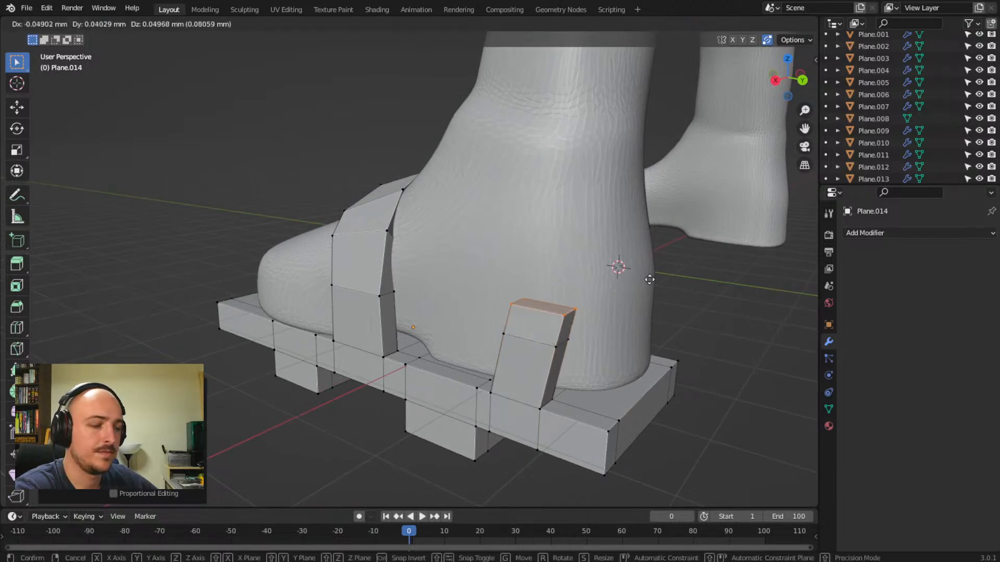
left_click(668, 278)
middle_click_drag(667, 293, 682, 280)
key("e")
left_click(669, 315)
- Rotate the end face of the second strap segment to follow the curve of the heel
middle_click_drag(670, 319, 538, 388)
key("r")
left_click(566, 353)
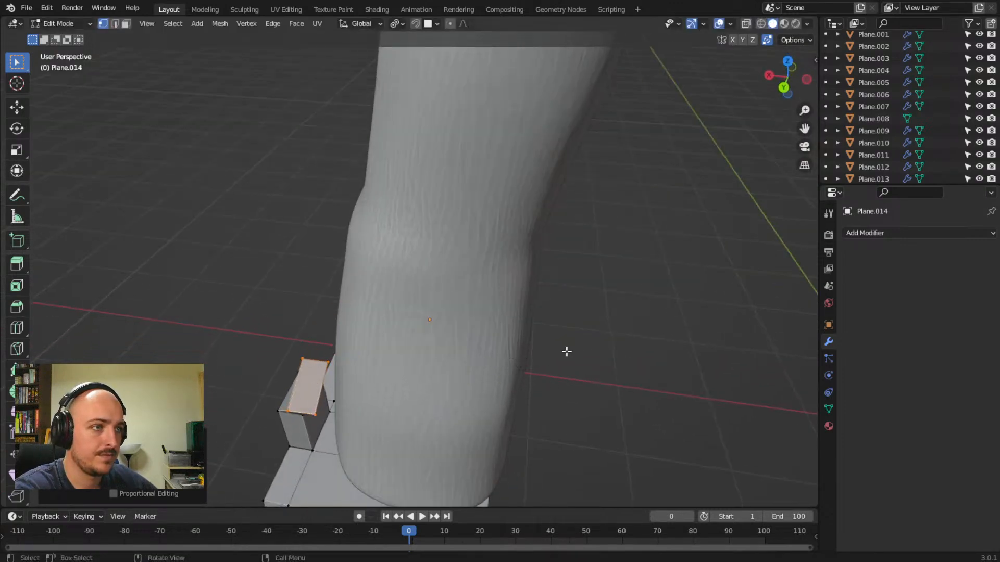
middle_click_drag(566, 351, 569, 361)
key("r")
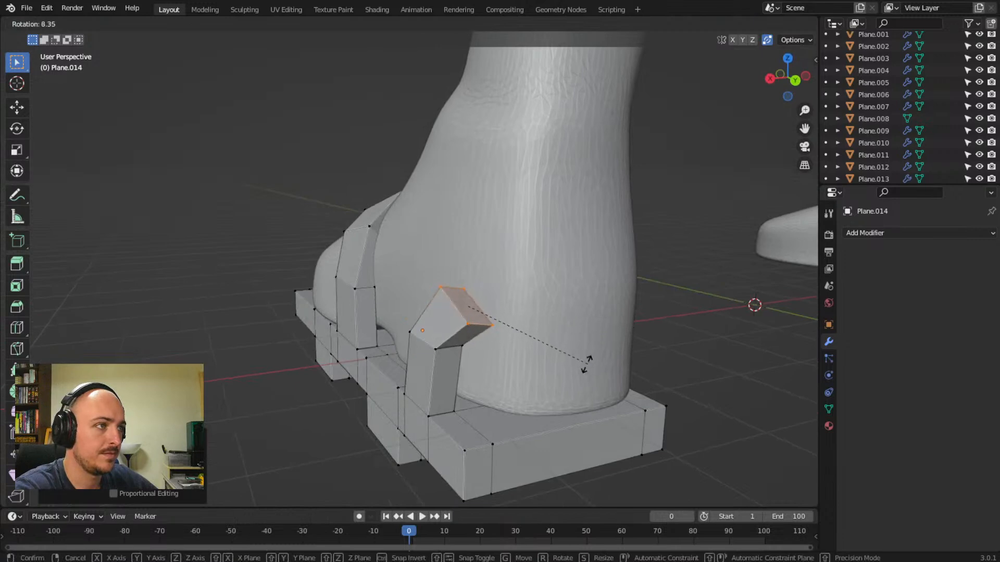
left_click(567, 373)
- Extrude another strap segment toward the back of the heel and rotate its end face
key("e")
left_click(664, 345)
middle_click_drag(665, 344, 560, 351)
key("e")
left_click(661, 355)
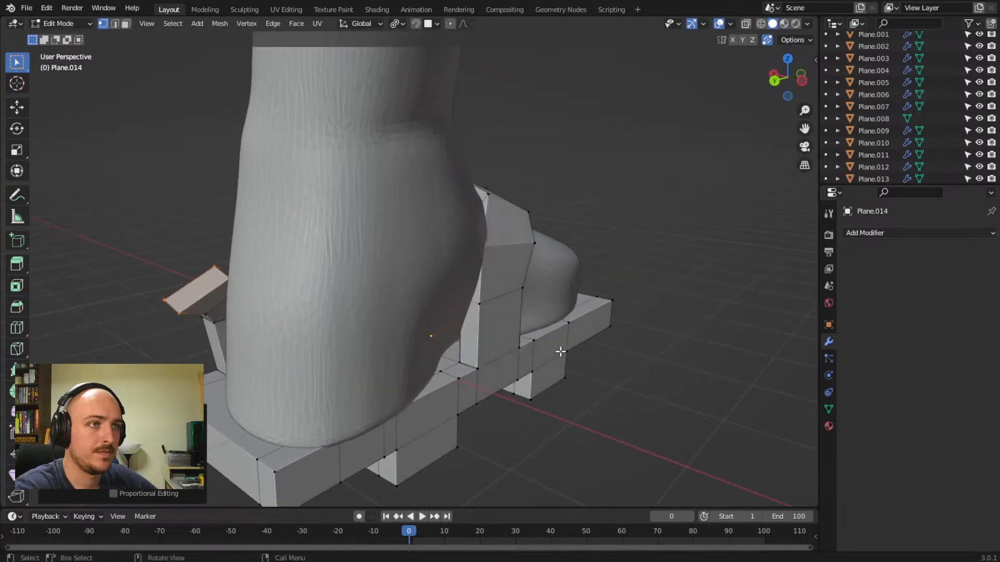
key("r")
left_click(463, 75)
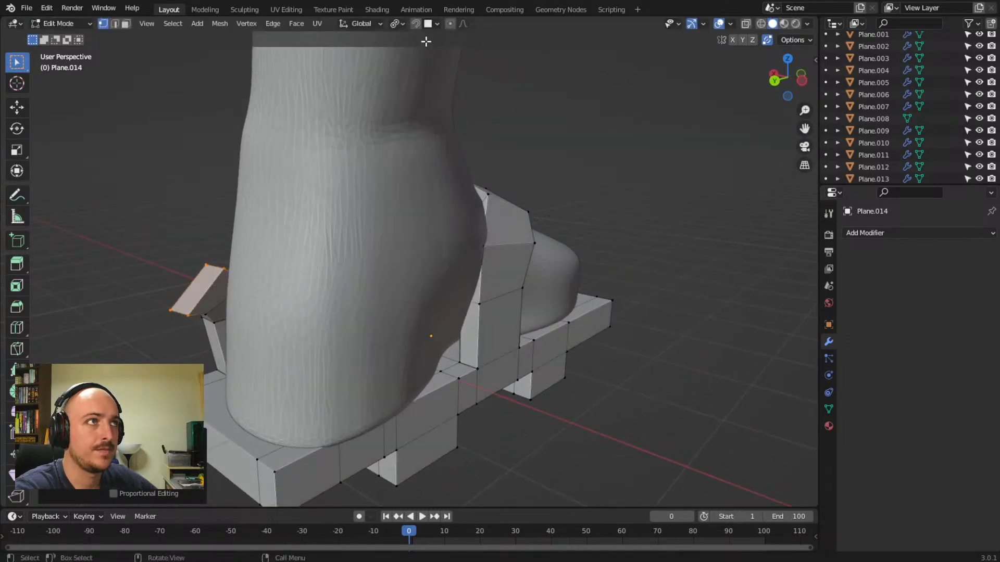
- Enable snapping and place the inner vertices of the strap's end face on the back of the heel
left_click(415, 24)
middle_click_drag(333, 218, 349, 274)
left_click(297, 281)
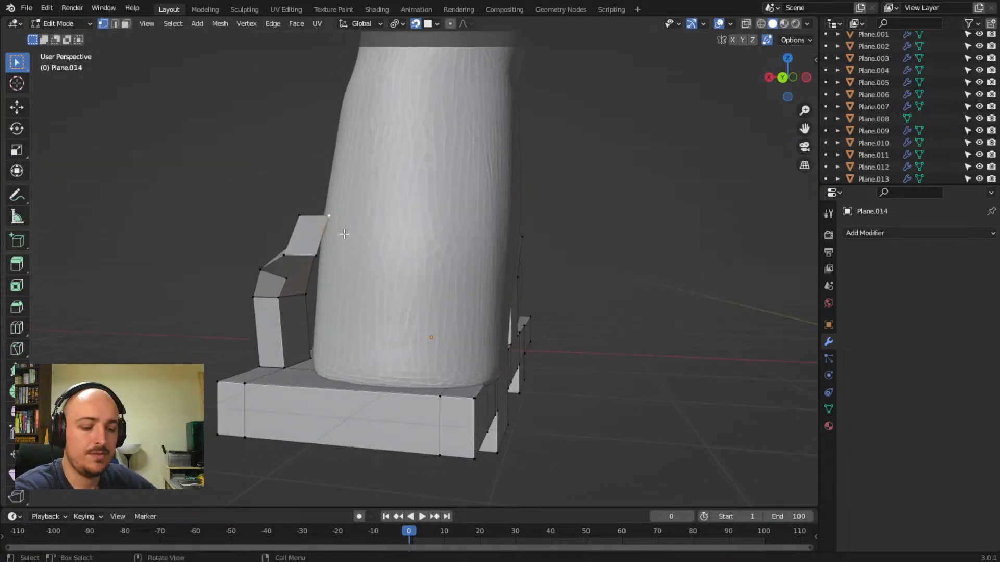
key("g")
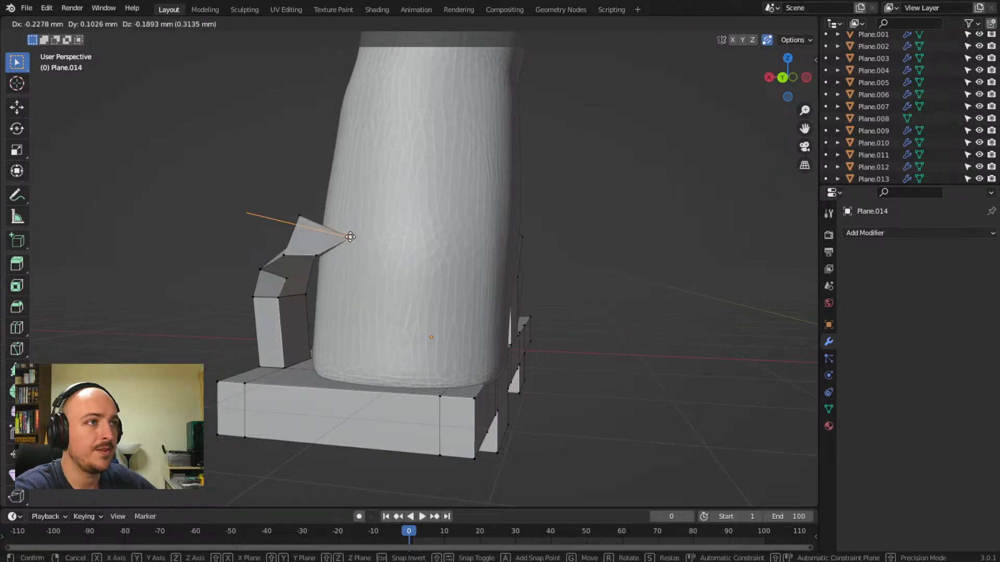
left_click(321, 255)
left_click(321, 255)
key("g")
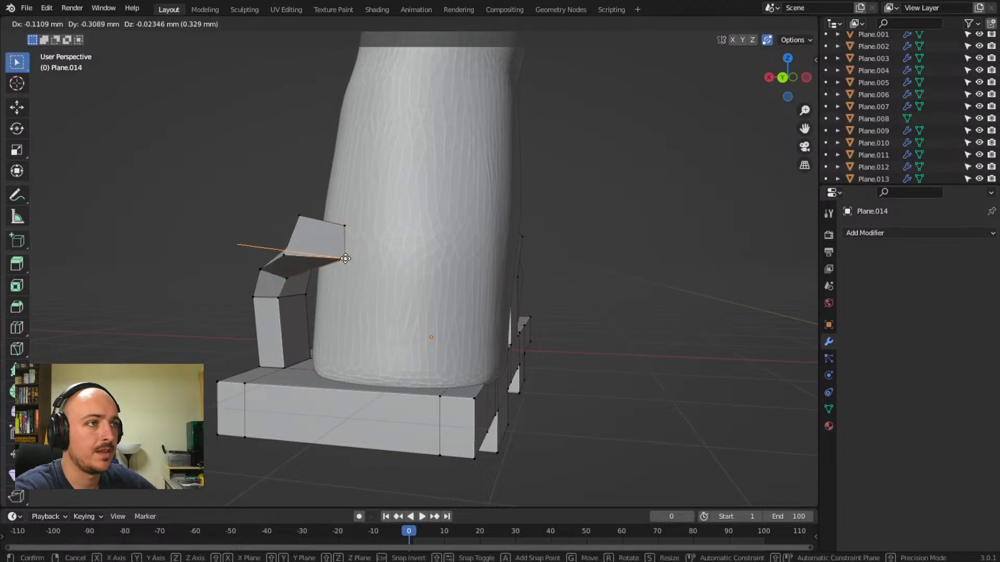
left_click(364, 269)
- Move the rear inner vertices of the heel strap's lower and upper bends onto the foot surface
mouse_move(364, 269)
middle_mouse_down()
mouse_move(399, 335)
mouse_move(382, 261)
mouse_move(346, 262)
middle_mouse_up()
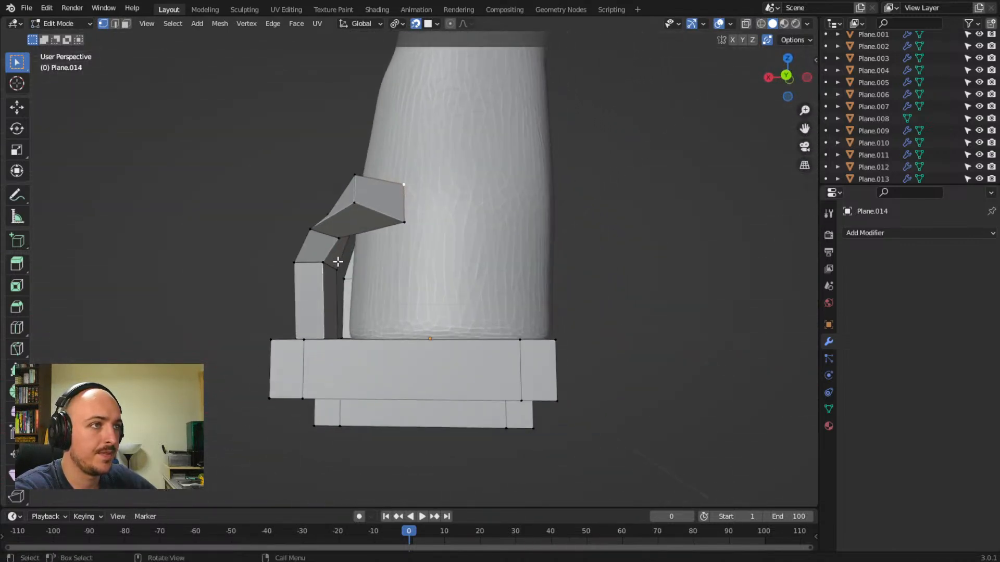
key("g")
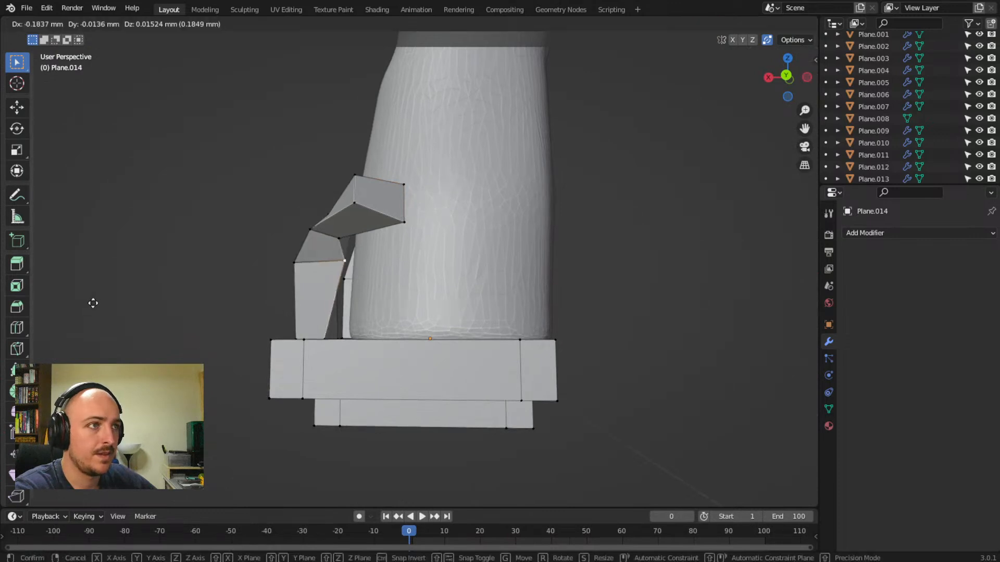
left_click(94, 305)
left_click(340, 238)
key("g")
key("Escape")
middle_click_drag(260, 257, 290, 257)
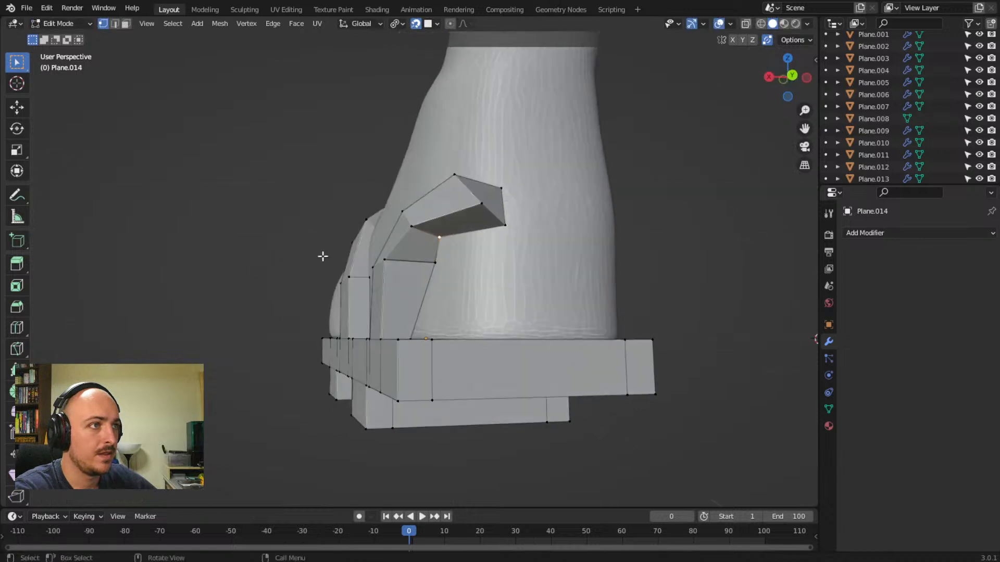
key("g")
left_click(450, 242)
- Adjust the inner vertices of the heel strap's lowest bend so they sit close against the foot
middle_click_drag(402, 288, 618, 357)
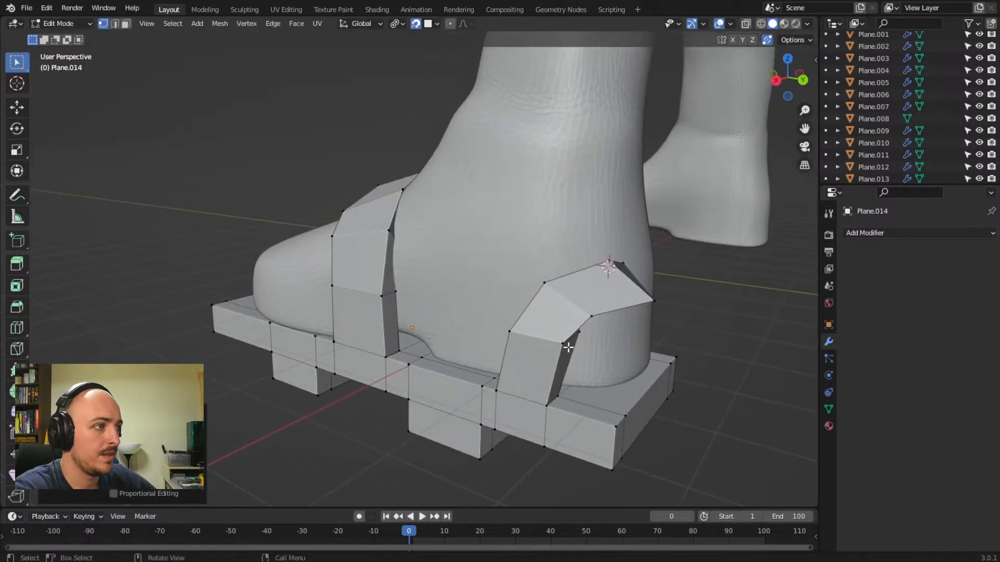
key("g")
left_click(519, 371)
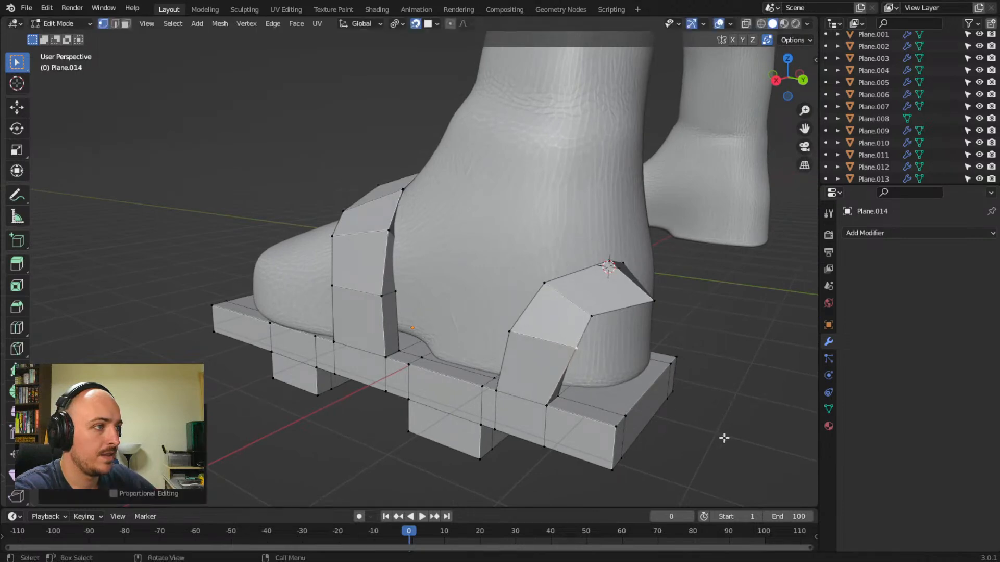
middle_click_drag(519, 372, 589, 383)
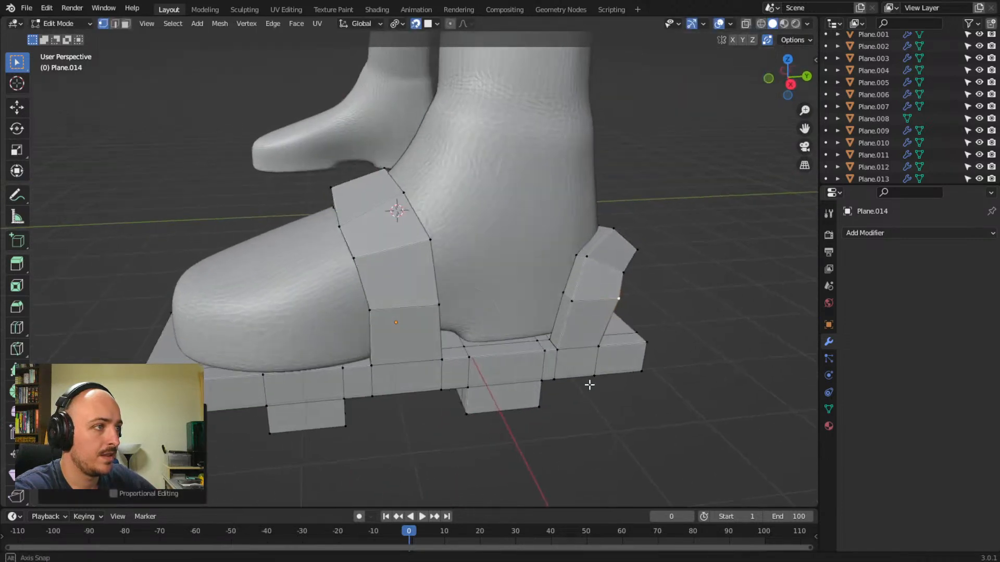
key("g")
left_click(564, 289)
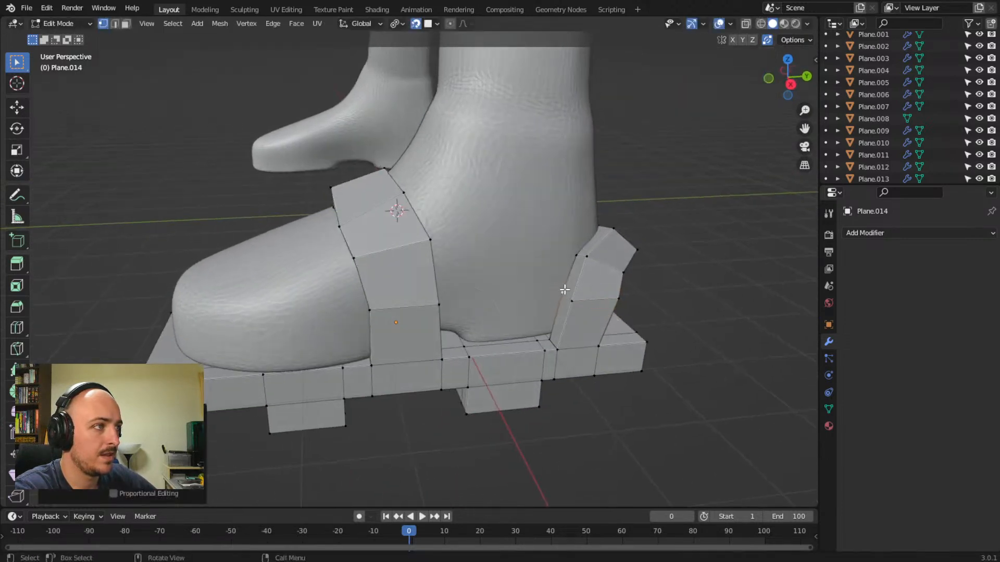
key("g")
left_click(576, 250)
- Snap the front inner vertex of the strap's upper bend to the foot and adjust the bend's outer corners
middle_click_drag(575, 250, 600, 279)
key("g")
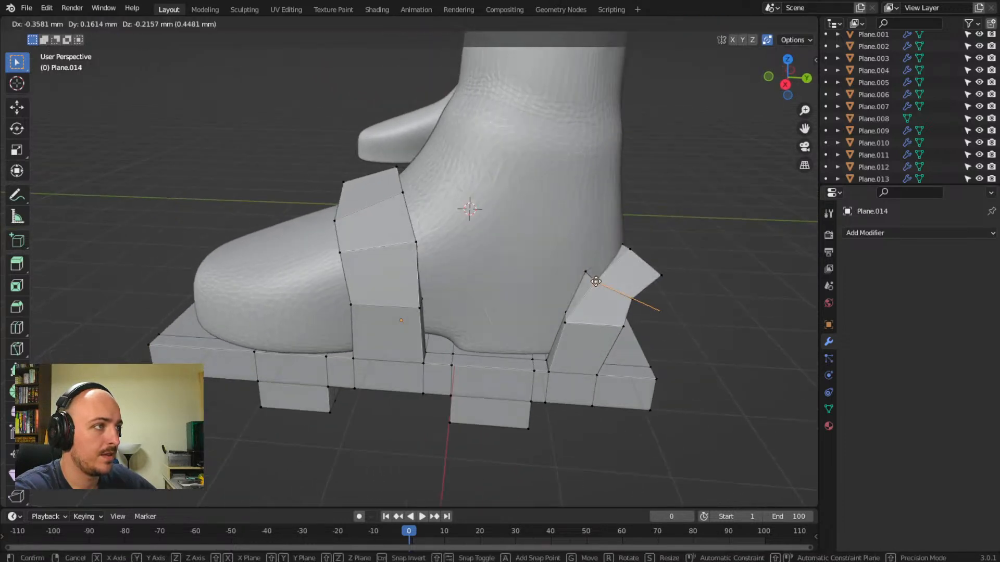
left_click(592, 279)
key("g")
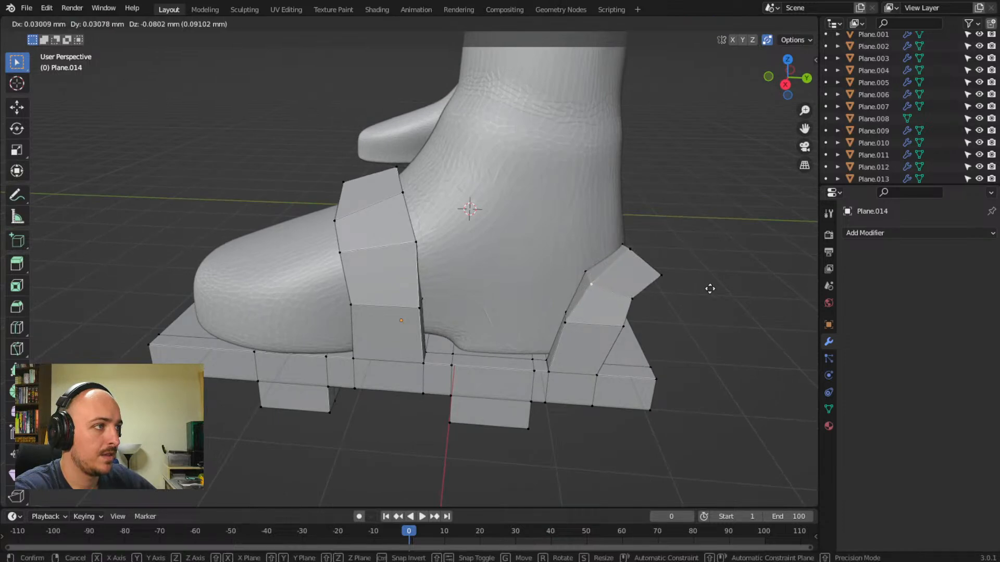
left_click(711, 286)
middle_click_drag(705, 292, 521, 292)
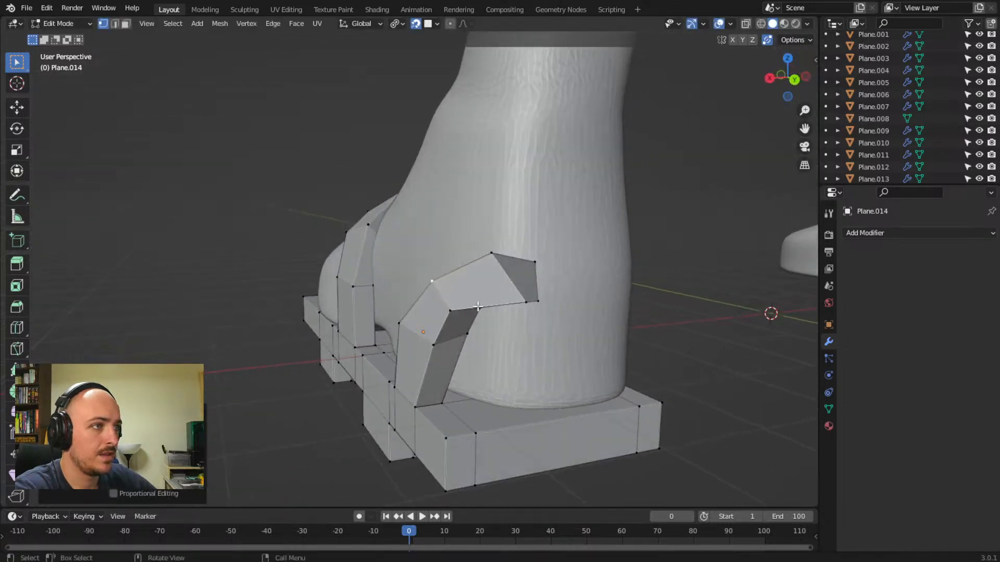
left_click(451, 313)
key("g")
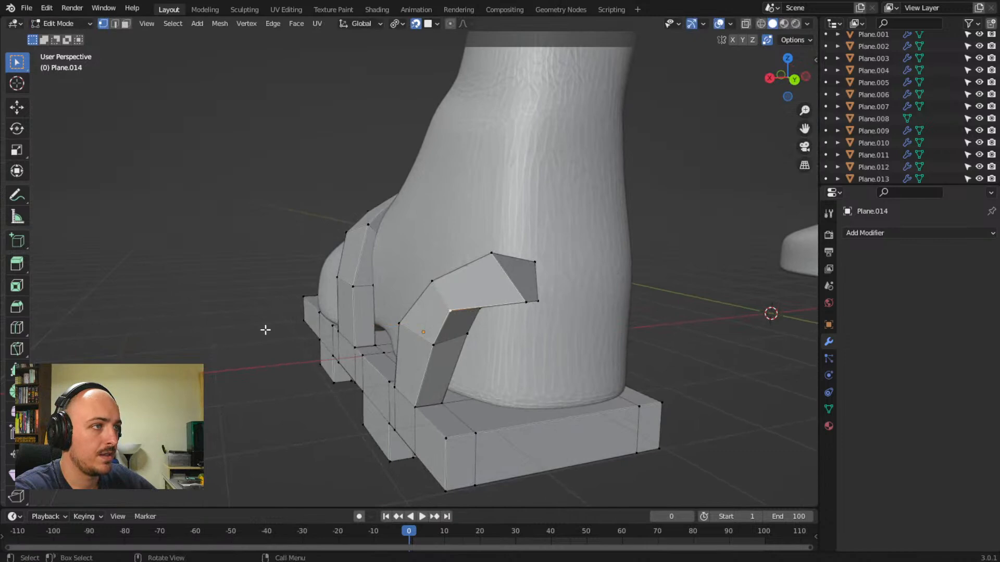
left_click(272, 337)
- Move the rear edge vertices of the strap's two bends to smooth its lower outline around the heel
middle_click_drag(273, 336, 413, 321)
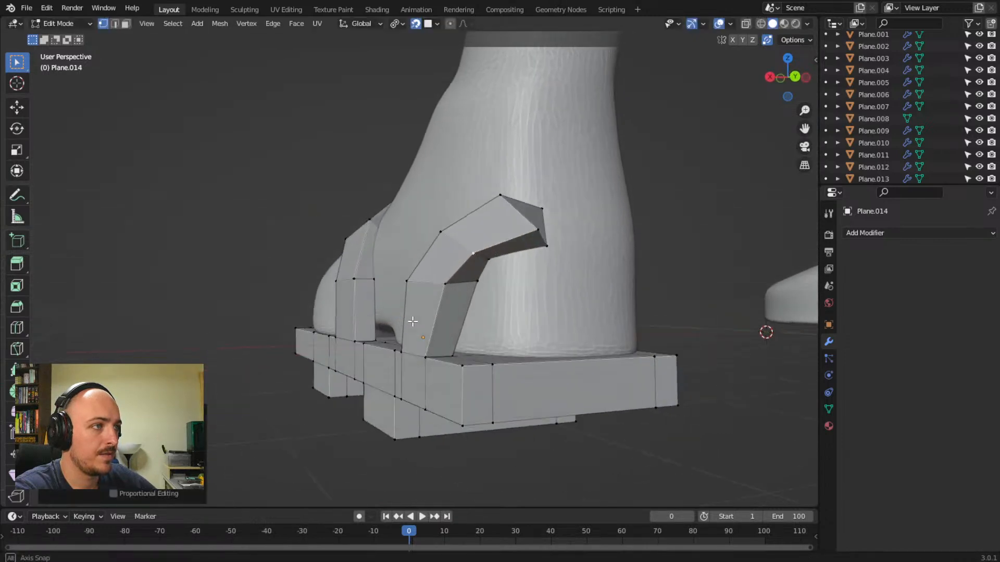
left_click(500, 268)
key("g")
left_click(501, 268)
left_click(477, 282)
key("g")
left_click(445, 278)
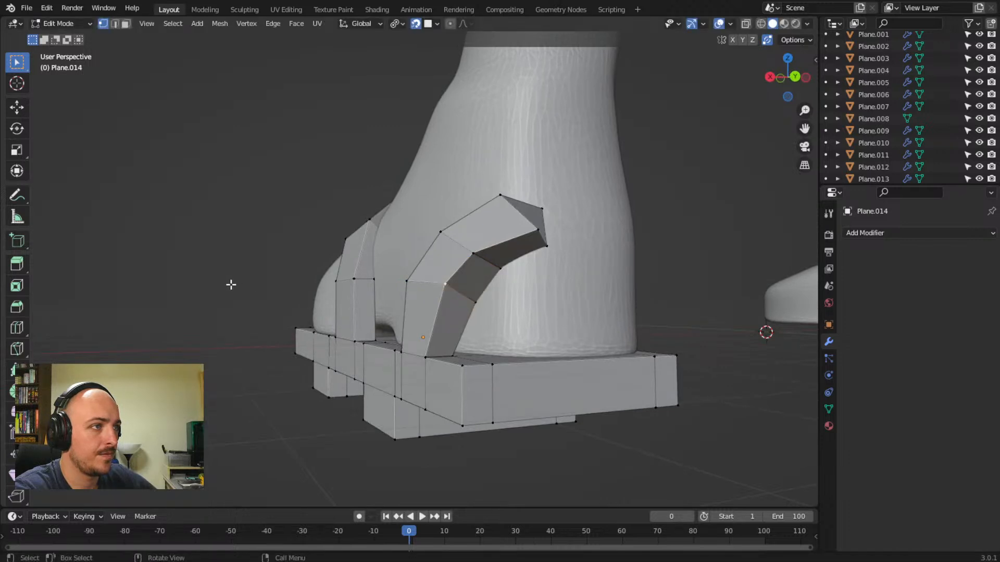
key("g")
left_click(207, 287)
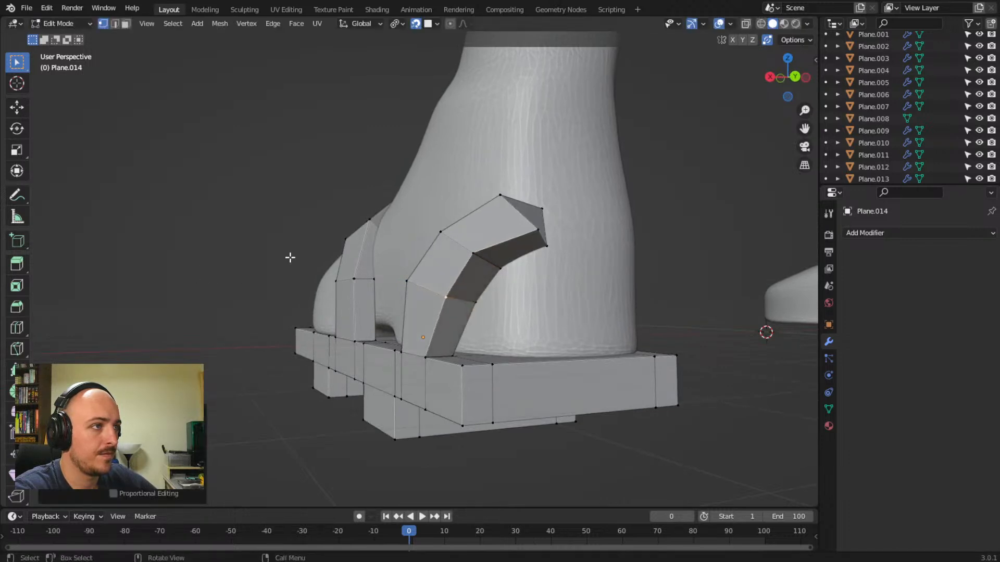
- Reposition the outer rear vertex of the strap's upper bend
left_click(473, 254)
key("g")
right_click(473, 253)
key("g")
left_click(224, 194)
- Snap the upper inner vertex of the strap's end face onto the heel surface
middle_click_drag(257, 212, 540, 369)
left_click(550, 395)
key("g")
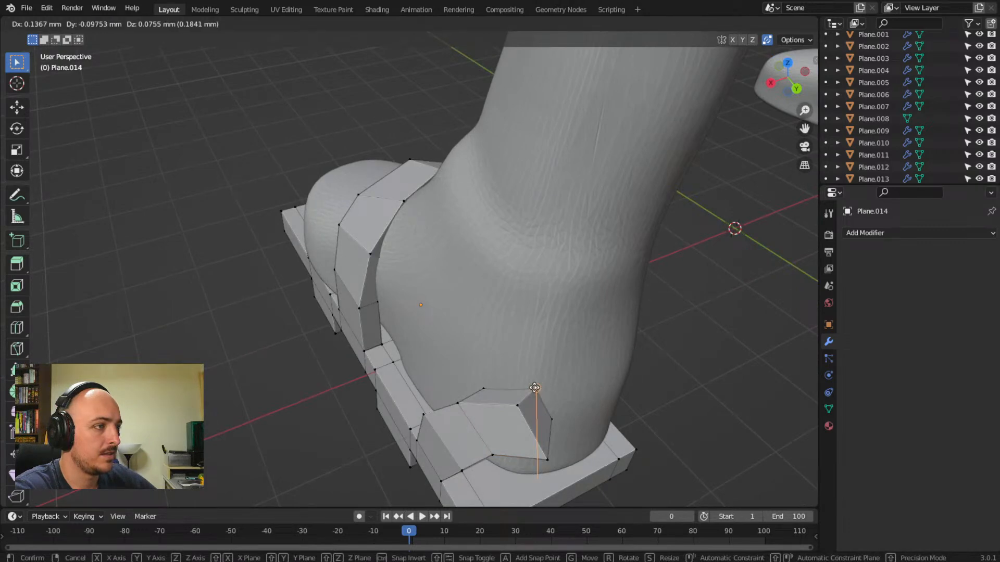
left_click(549, 400)
- Extrude a row of vertices from the strap's upper inner corner across the back of the heel to its other side
middle_click_drag(549, 404, 437, 262)
key("g")
left_click(526, 252)
key("g")
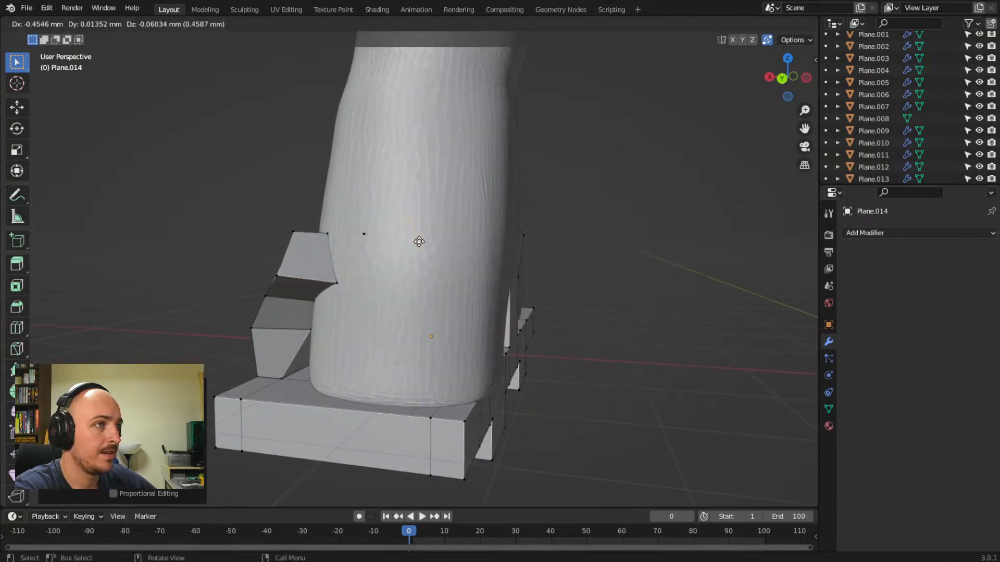
left_click(419, 241)
middle_click_drag(476, 292, 454, 268)
key("g")
left_click(312, 243)
key("g")
left_click(286, 265)
- Extrude a matching lower row of vertices from the strap's lower inner corner around the back of the heel
left_click(452, 280)
key("g")
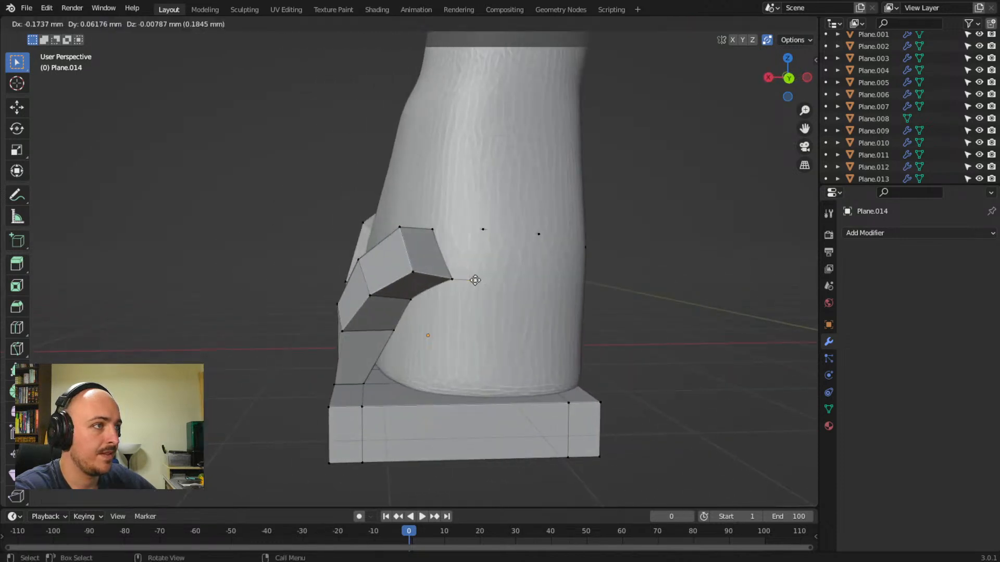
left_click(480, 280)
middle_click_drag(529, 290, 350, 308)
key("e")
left_click(399, 278)
key("e")
left_click(366, 309)
key("e")
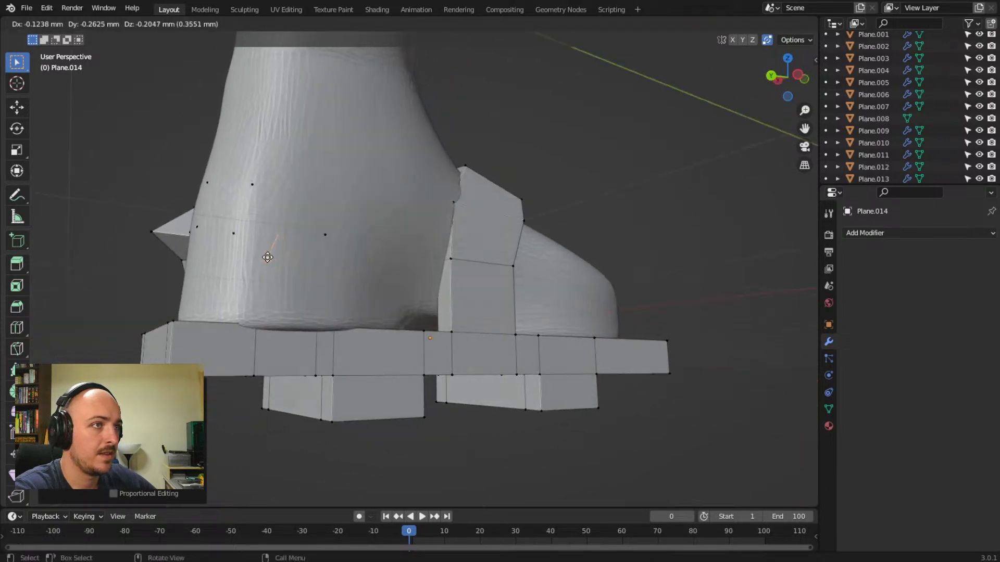
left_click(271, 261)
- Shift the last vertex of the lower row slightly backward on the heel surface
middle_click_drag(285, 274, 238, 325)
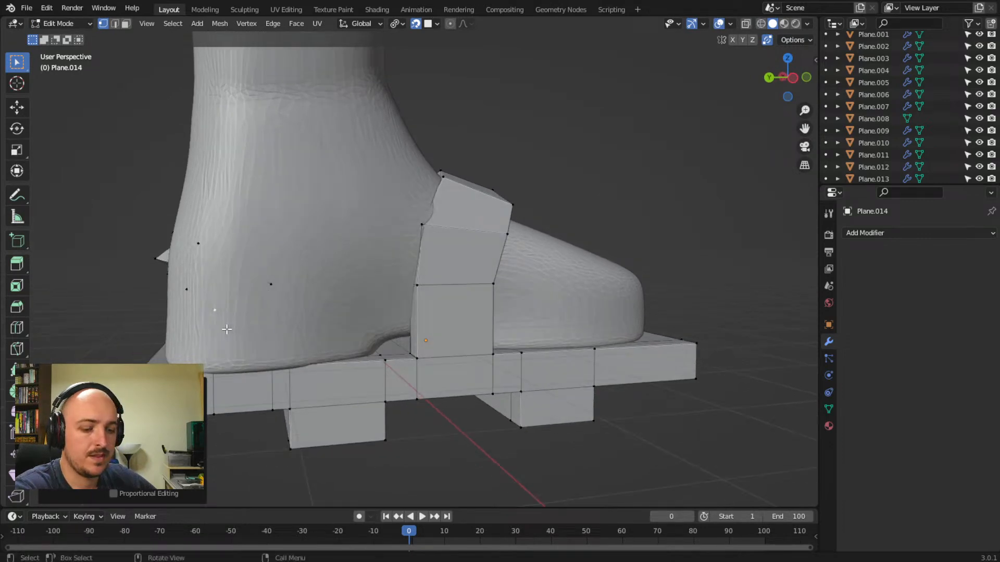
key("g")
left_click(209, 307)
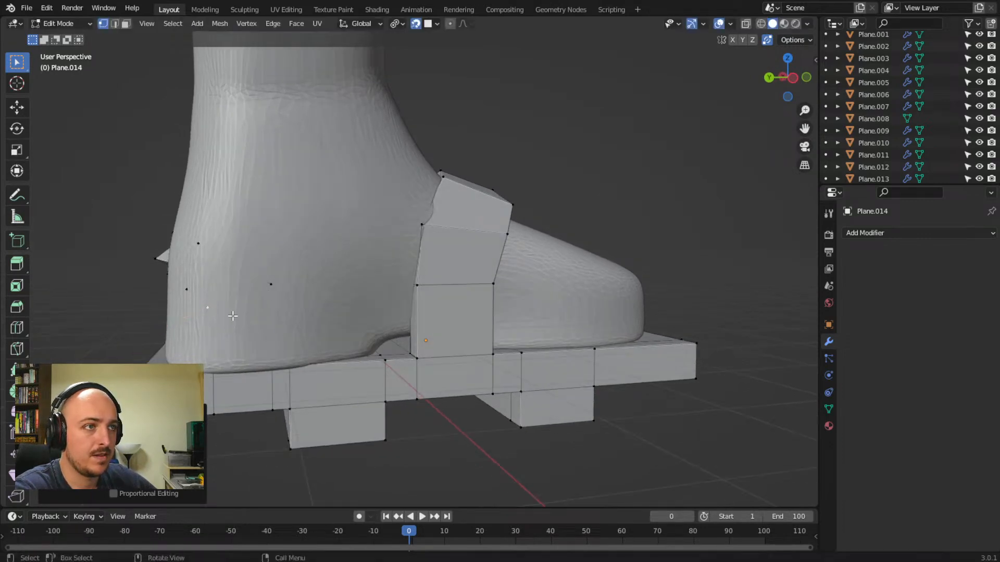
- Move the end vertex of the lower row slightly up along the side of the heel surface
middle_click_drag(290, 326, 280, 309)
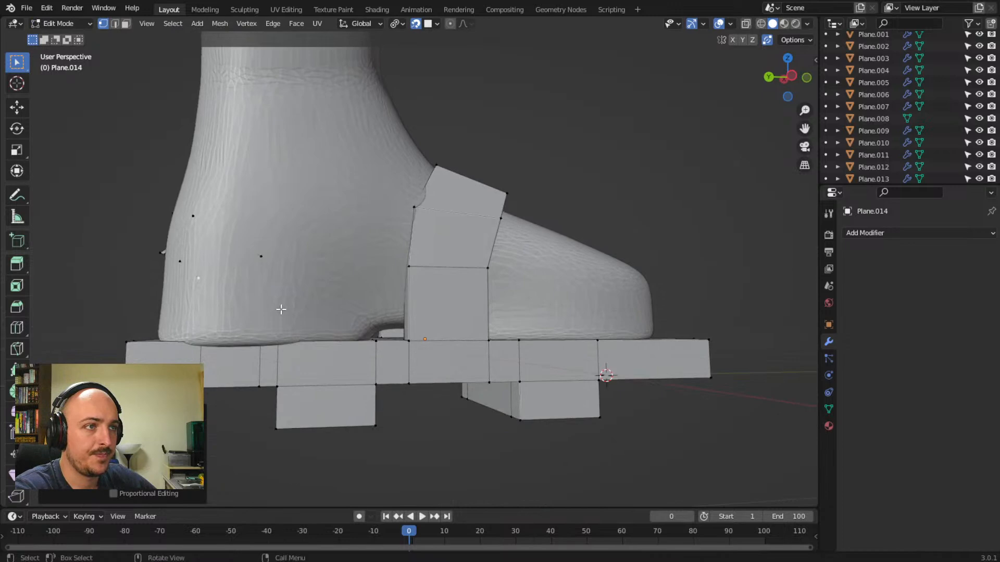
key("g")
left_click(256, 263)
middle_click_drag(257, 263, 285, 352)
middle_click_drag(356, 361, 380, 359)
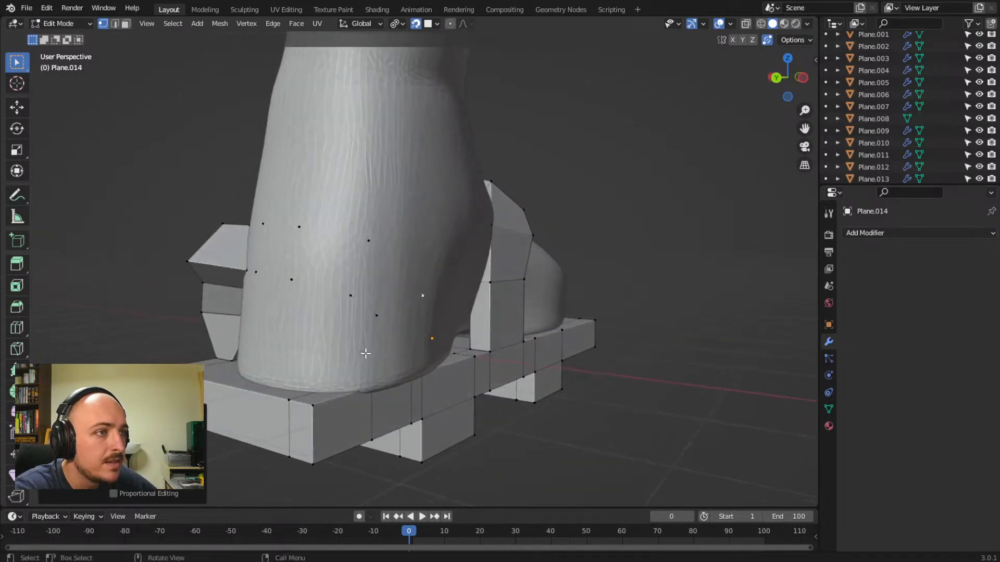
- Delete the open end face of the heel strap where the vertex rows begin
middle_click_drag(291, 340, 387, 329)
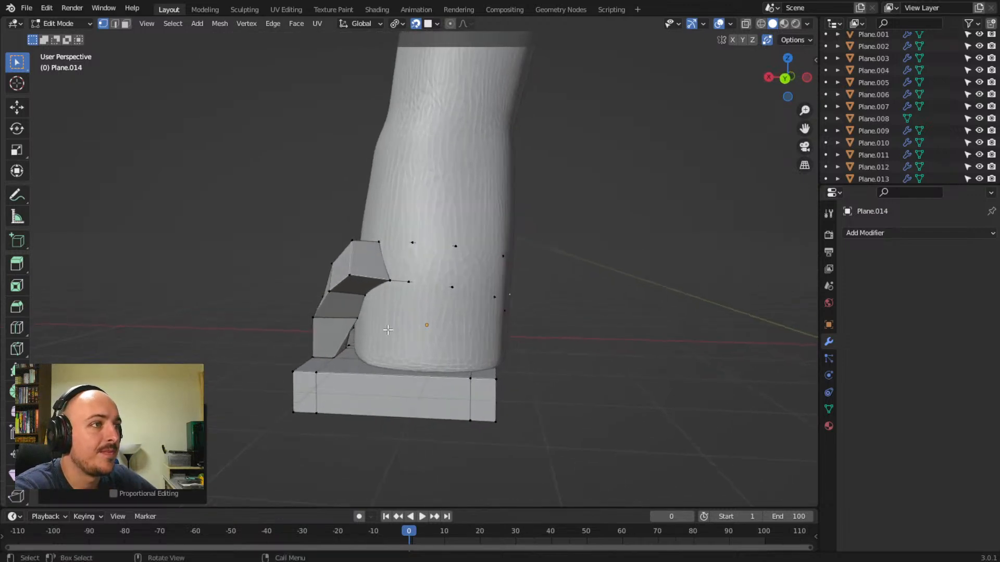
middle_click_drag(471, 331, 347, 336)
middle_click_drag(286, 337, 415, 302)
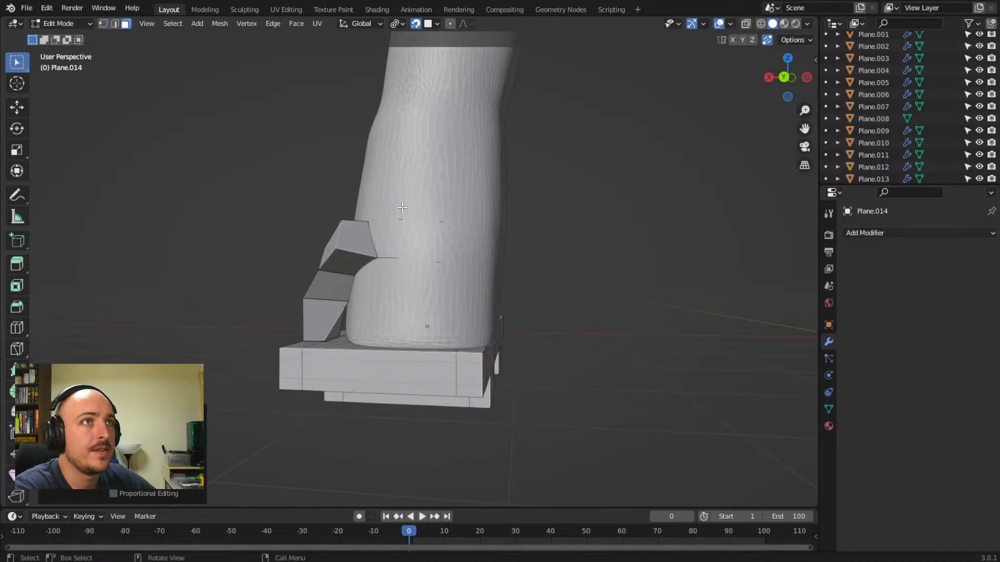
left_click(345, 239)
key("x")
left_click(298, 64)
middle_click_drag(299, 94, 271, 250)
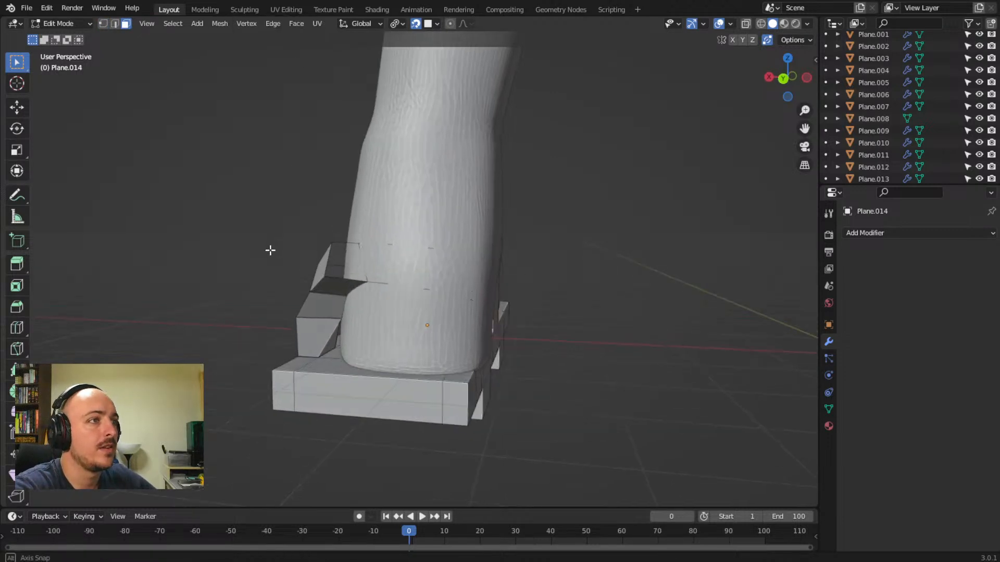
- Fill the faces between the upper and lower vertex rows from the strap's end around the back of the heel
left_click(366, 247)
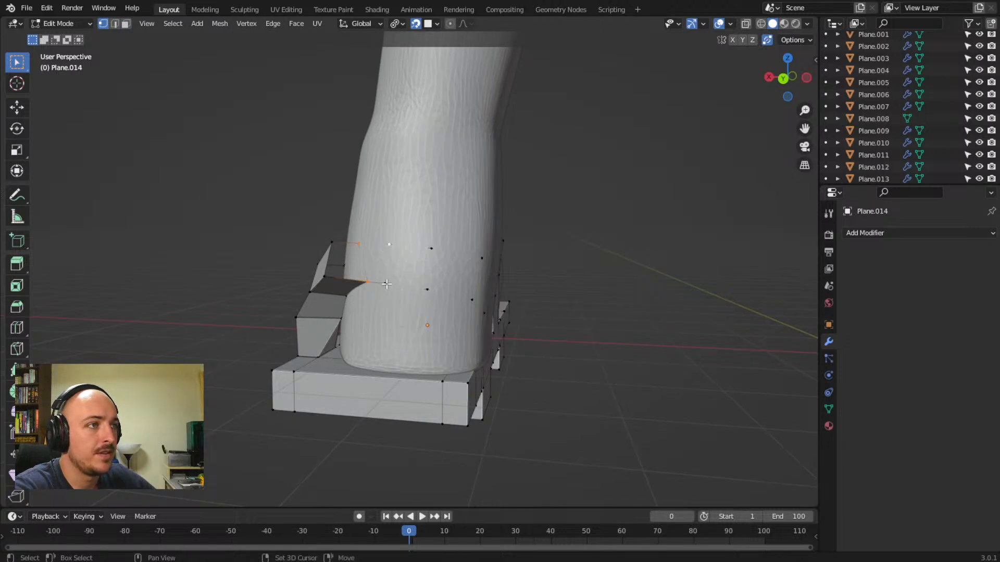
left_click(746, 25)
middle_click_drag(583, 233, 537, 263)
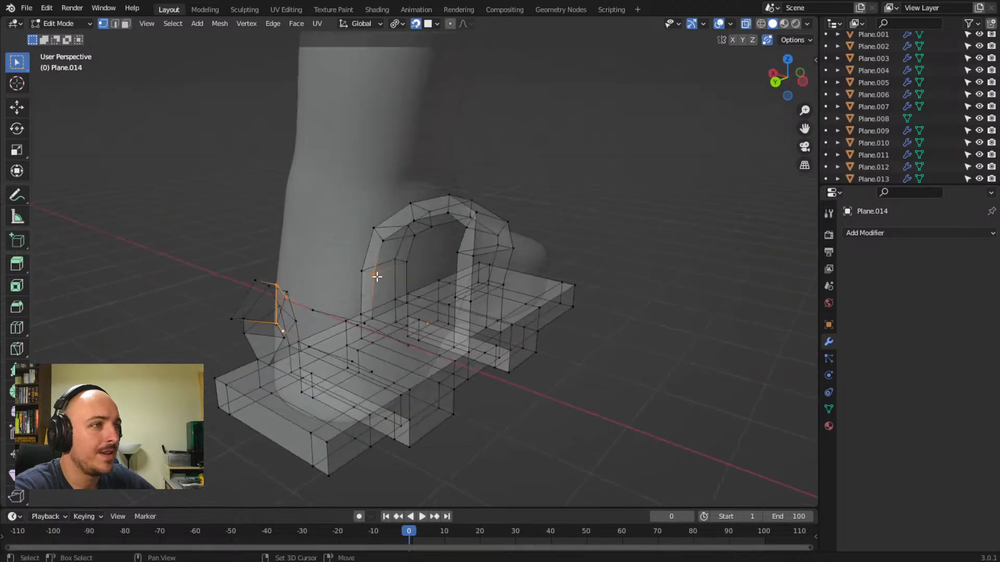
middle_click_drag(224, 208, 321, 221)
middle_click_drag(274, 200, 218, 189)
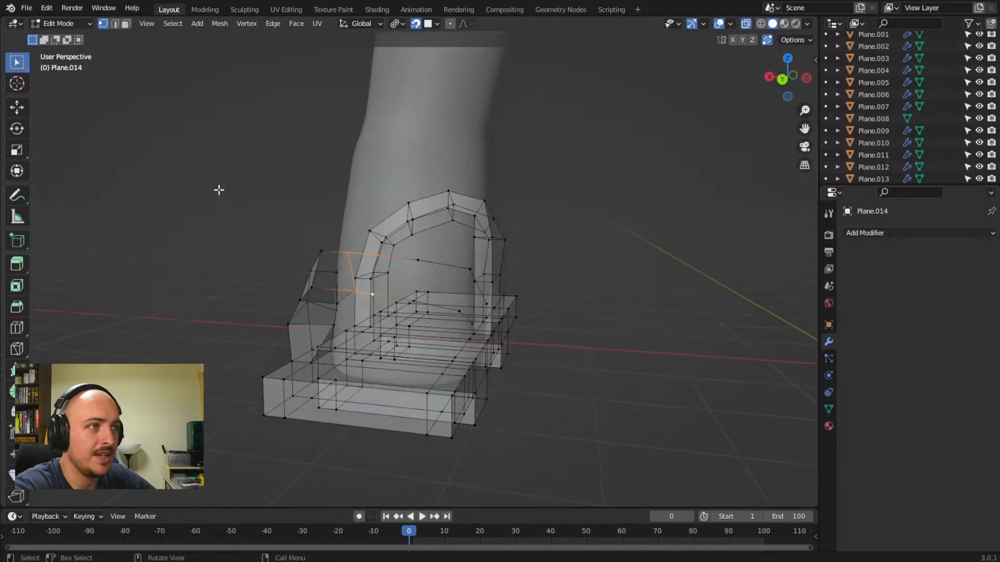
left_click(748, 24)
left_click(384, 254, "shift")
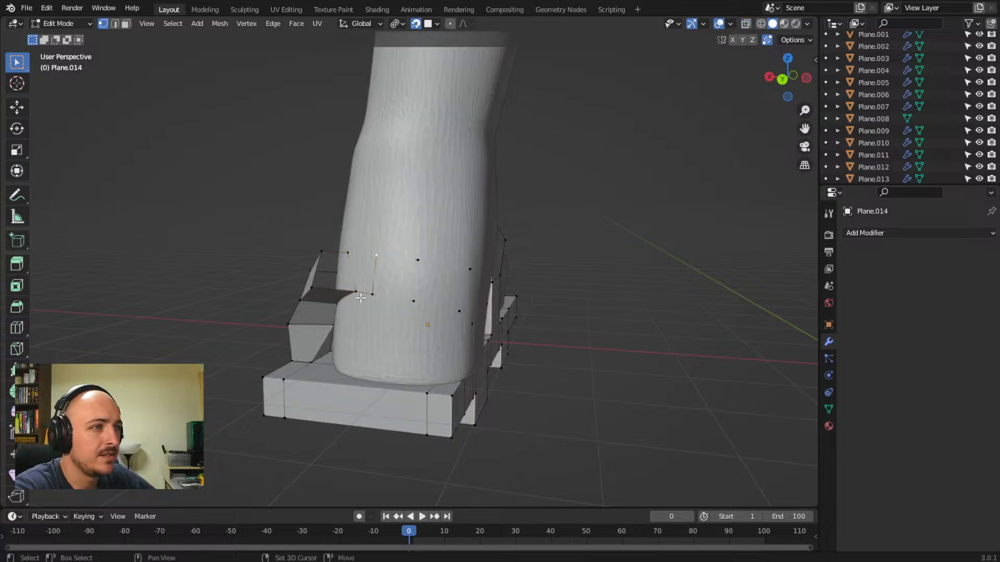
left_click(372, 294, "shift")
middle_click_drag(195, 280, 139, 260)
middle_click_drag(448, 405, 436, 403)
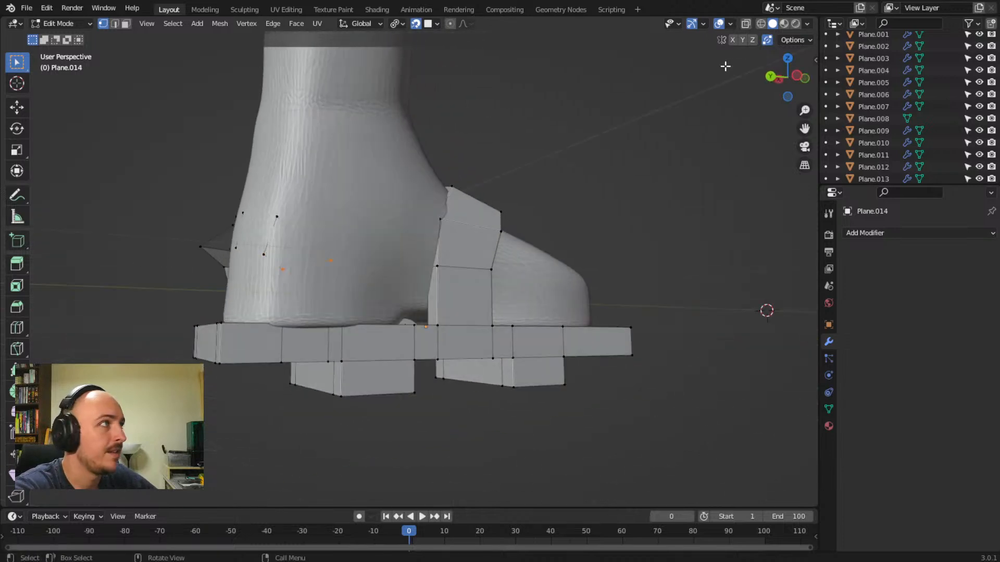
- Fill a face connecting the far end of the heel strip down to the sole's edge vertices
left_click(745, 24)
middle_click_drag(547, 159, 499, 393)
scroll(422, 413, "up", 4)
left_click(506, 405, "shift")
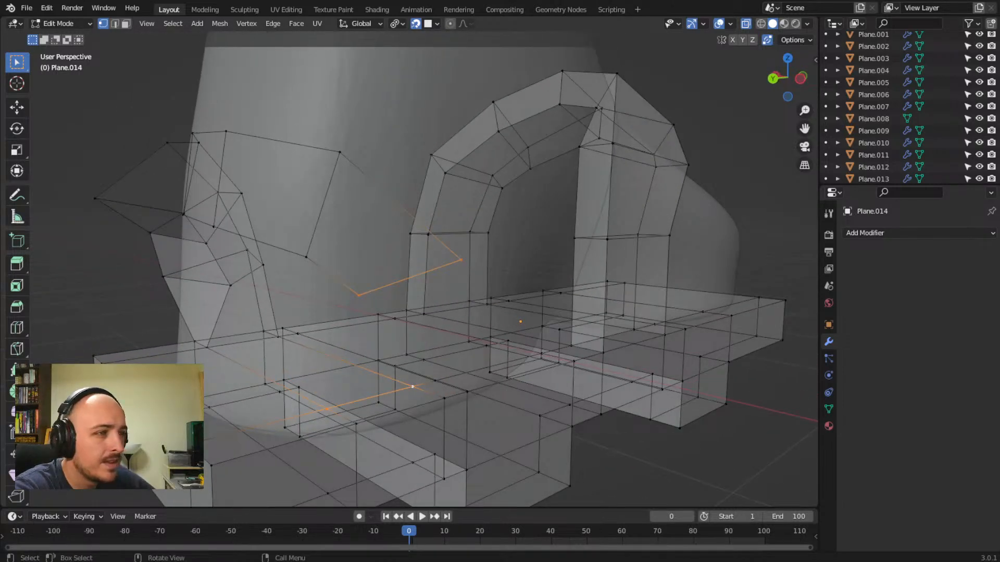
key("f")
middle_click_drag(378, 304, 378, 294)
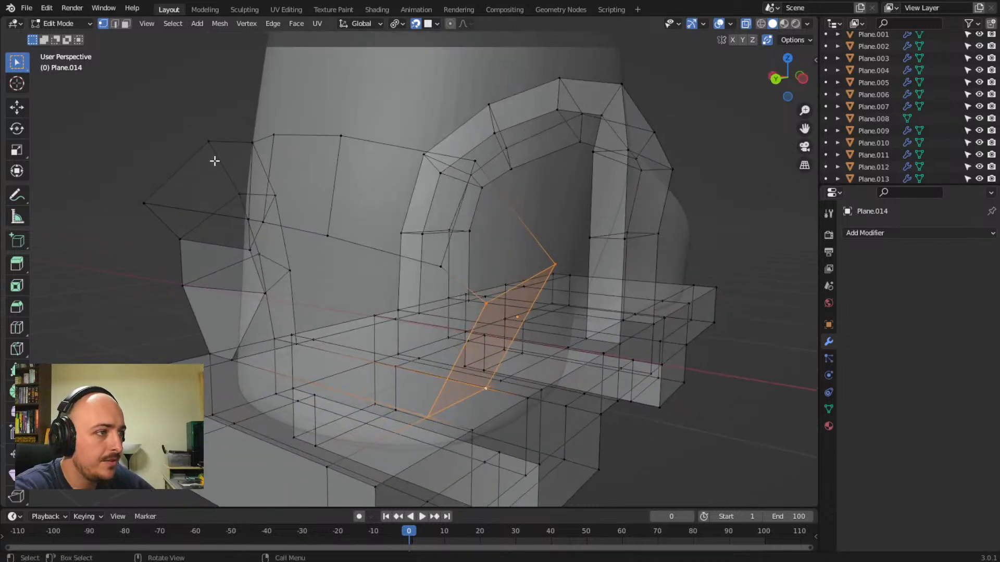
- Delete the small sole face beneath the landing end of the heel strip
left_click(126, 24)
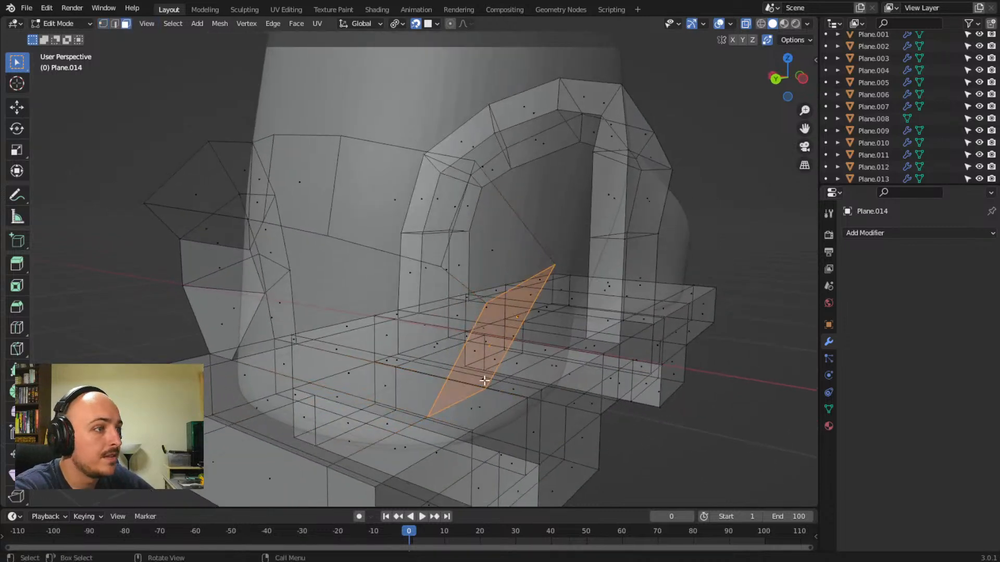
middle_click_drag(474, 414, 229, 426)
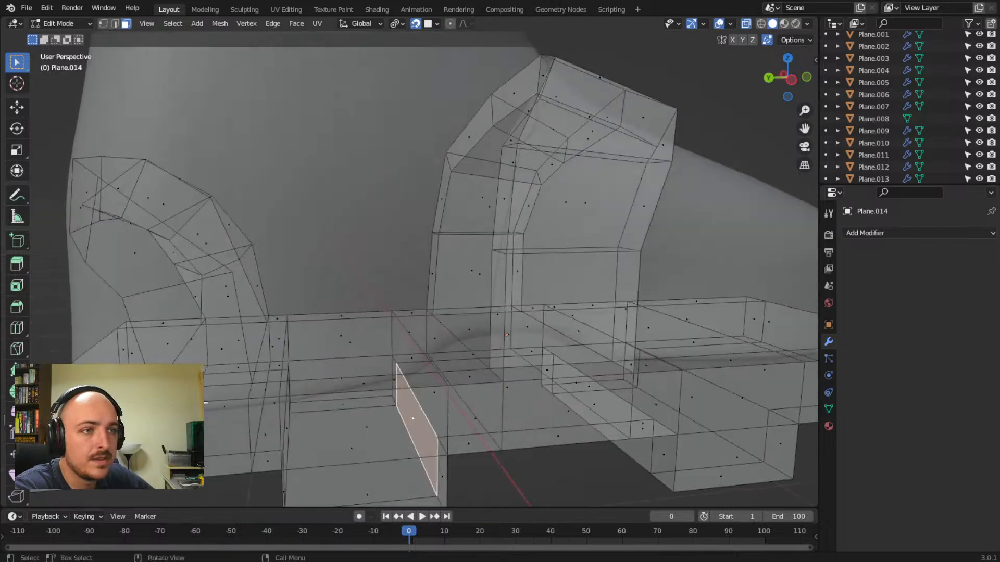
left_click(205, 394)
key("x")
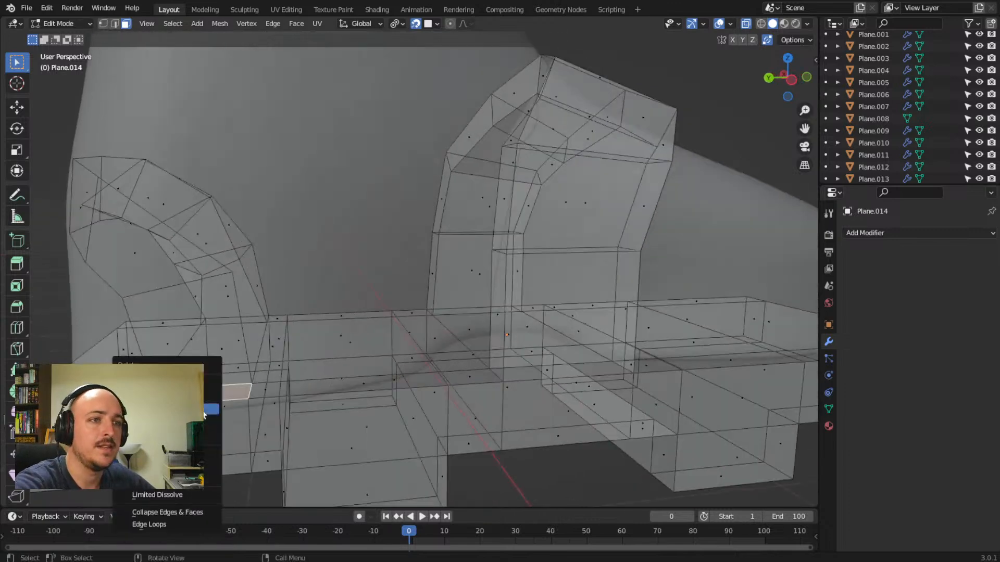
left_click(204, 411)
- Select the heel strip's vertices around the back of the heel and extrude them along the X axis for thickness
scroll(260, 394, "down", 3)
middle_click_drag(178, 306, 224, 296)
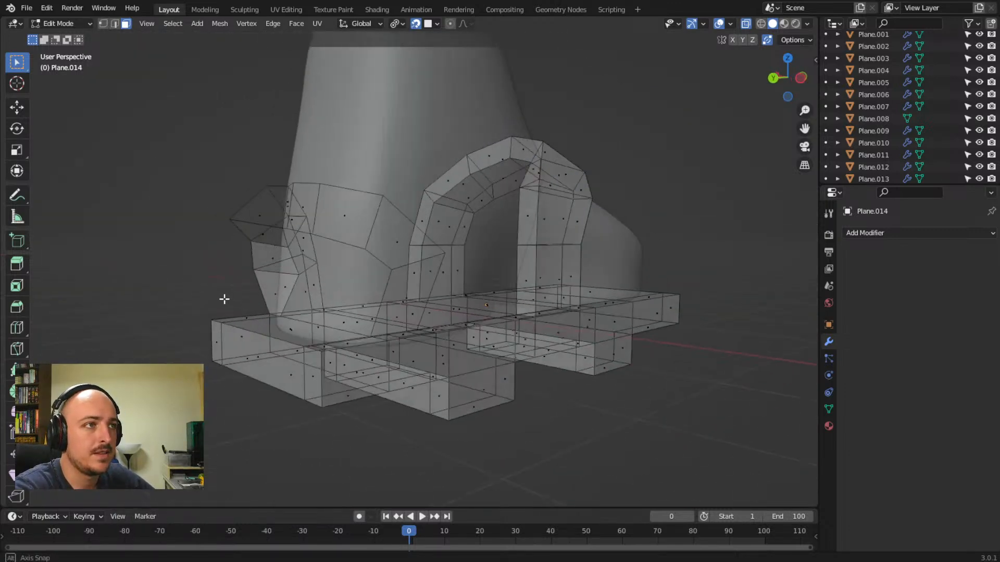
middle_click_drag(444, 259, 272, 138)
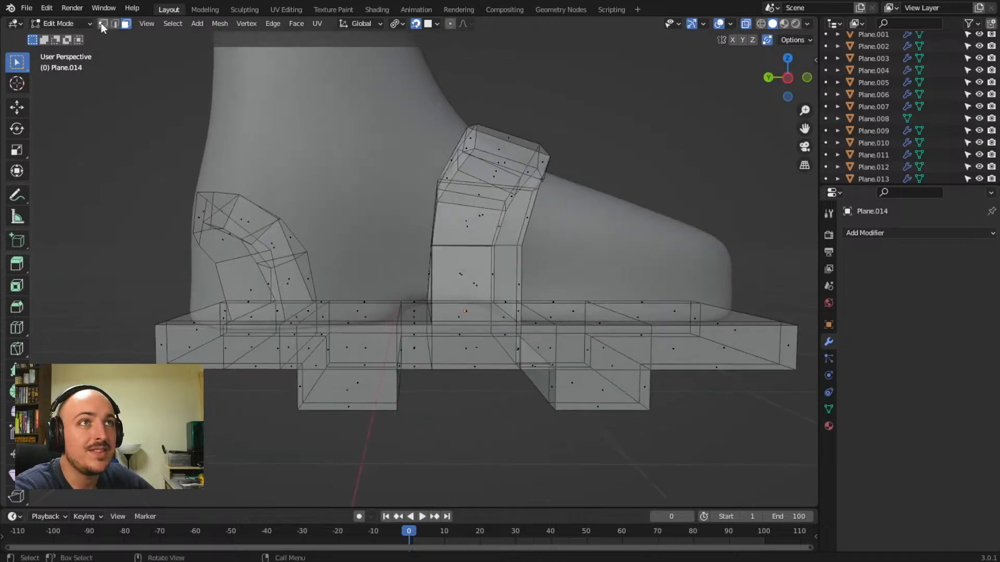
middle_click_drag(178, 297, 284, 296)
left_click(414, 220)
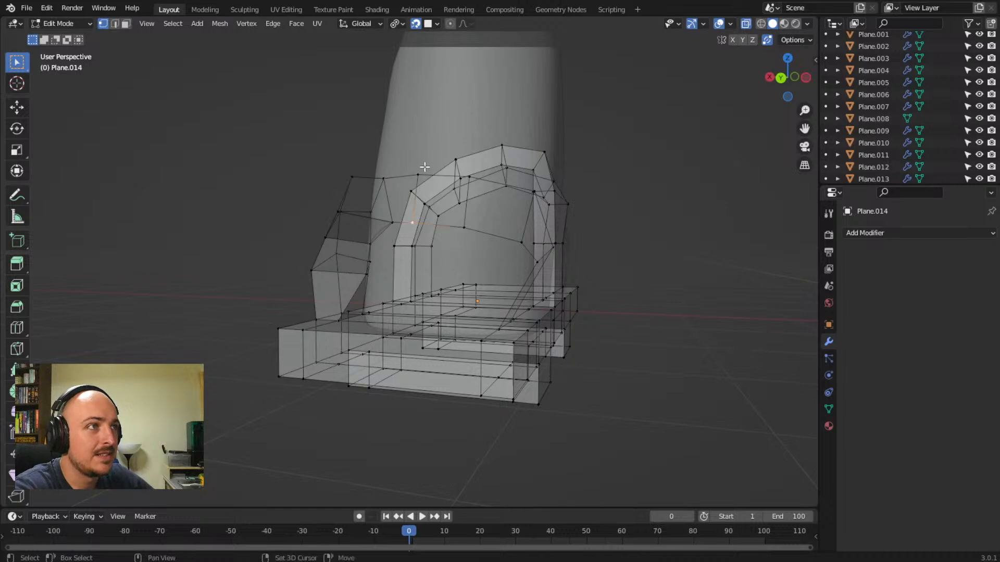
middle_click_drag(421, 173, 387, 216)
middle_click_drag(370, 276, 202, 317)
left_click(306, 285, "shift")
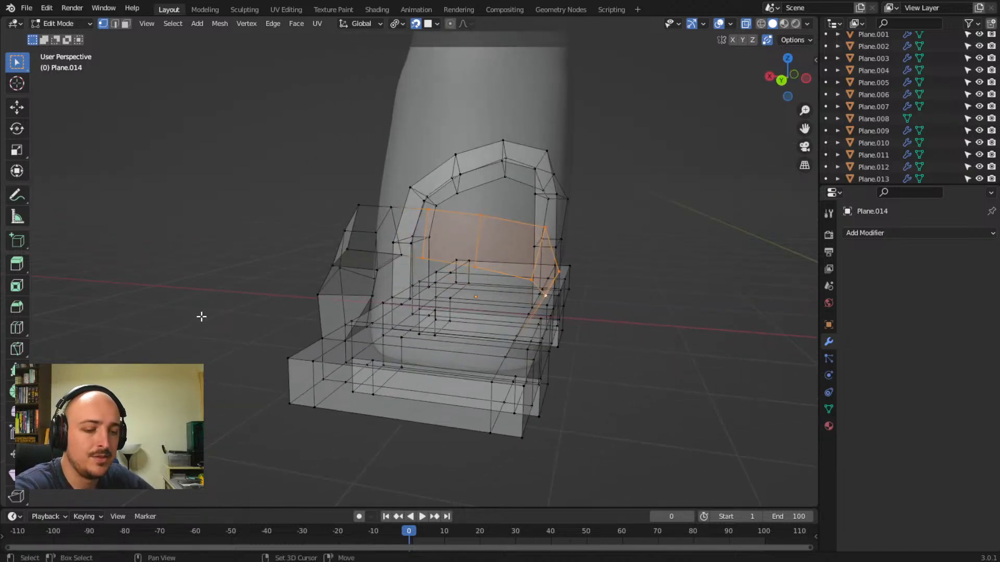
key("g")
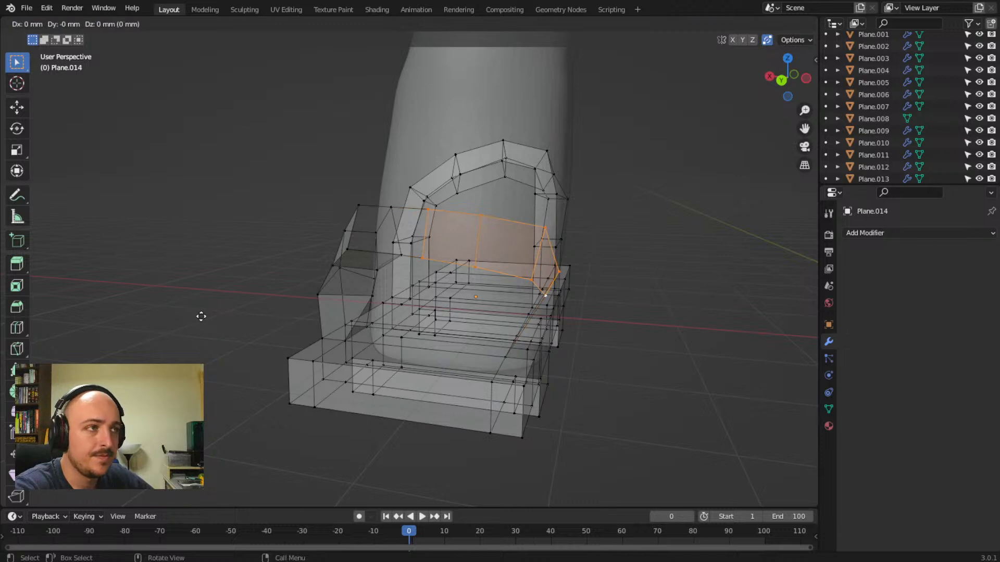
key("x")
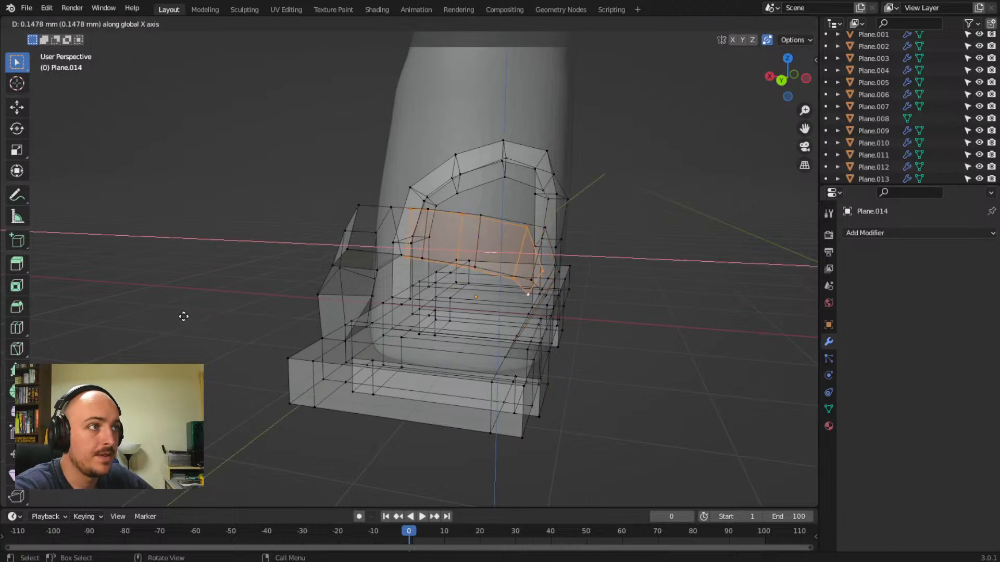
left_click(235, 329)
- Move the extruded strip backward so it sits off the heel surface
middle_click_drag(419, 410, 311, 413)
key("g")
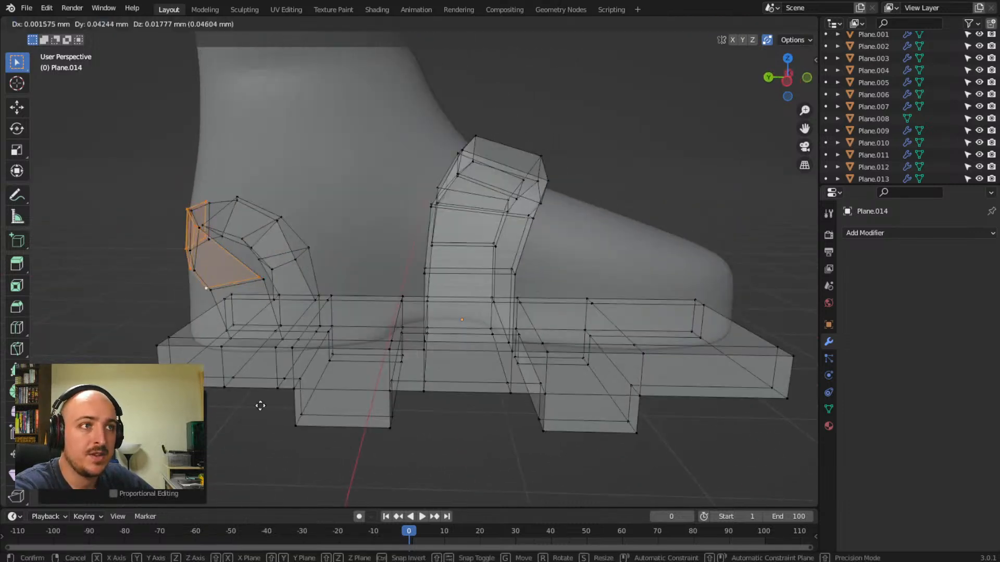
left_click(241, 404)
- Scale the extruded strip along the Y axis and slightly wider along the X axis
middle_click_drag(250, 364, 283, 415)
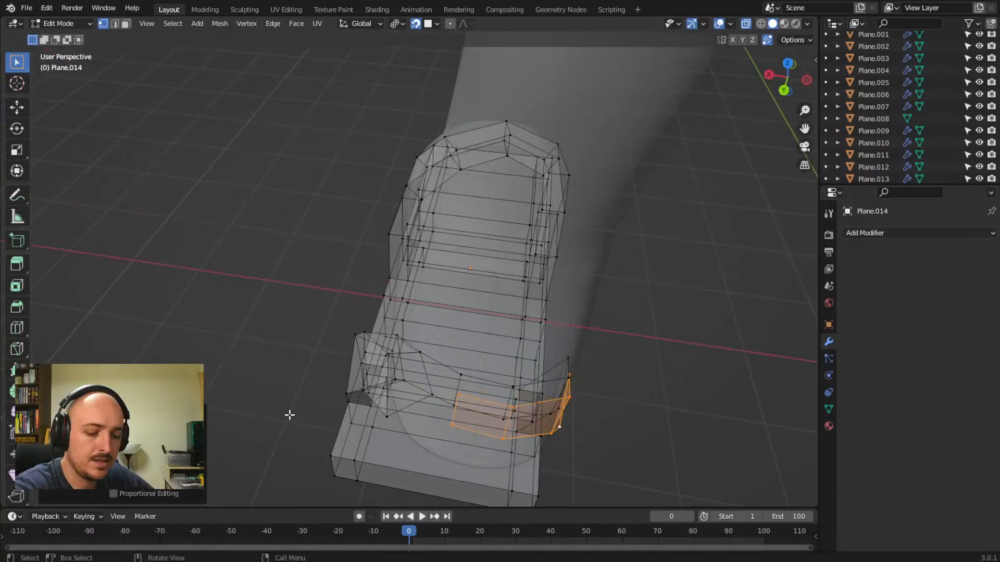
key("s")
key("y")
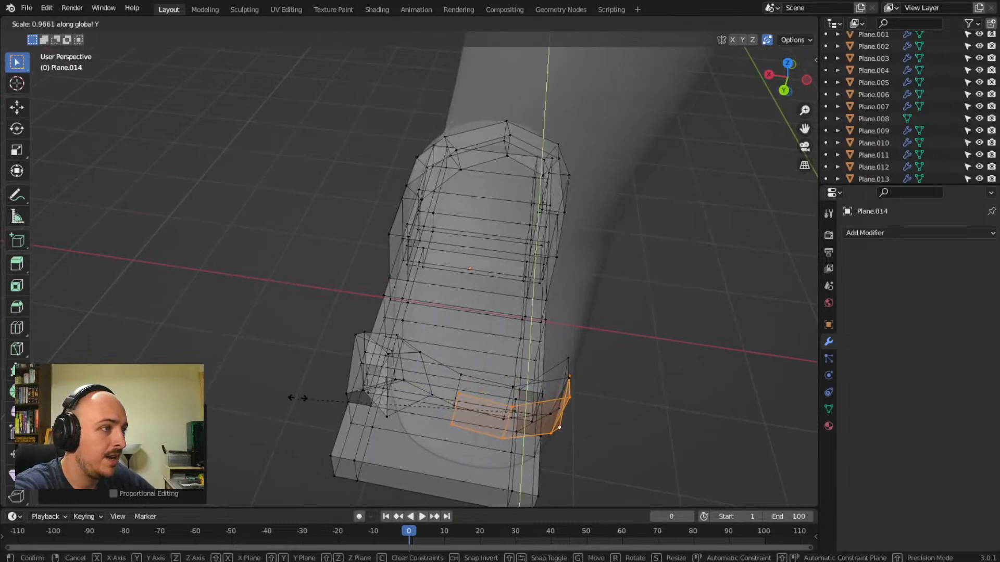
left_click(259, 367)
key("s")
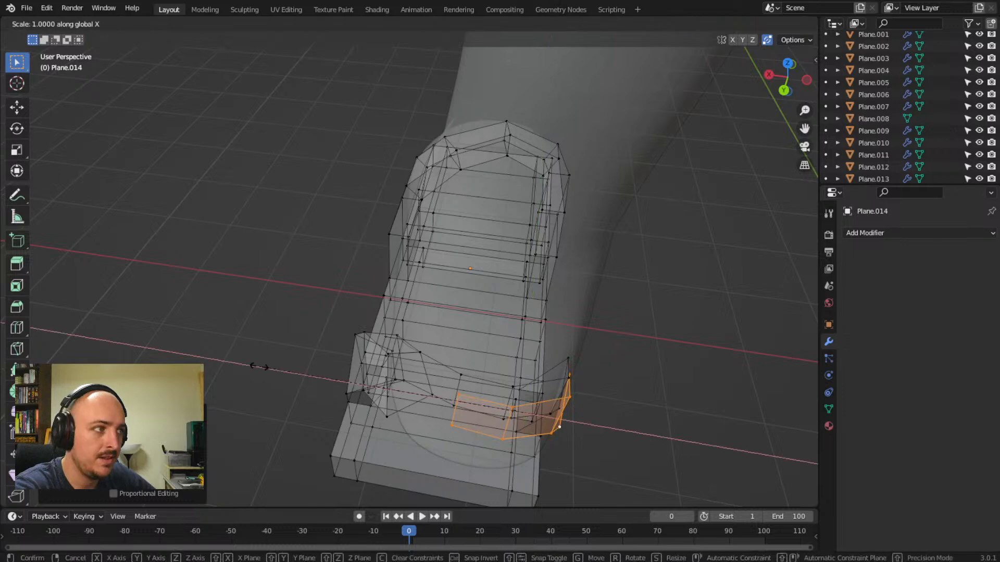
left_click(229, 337)
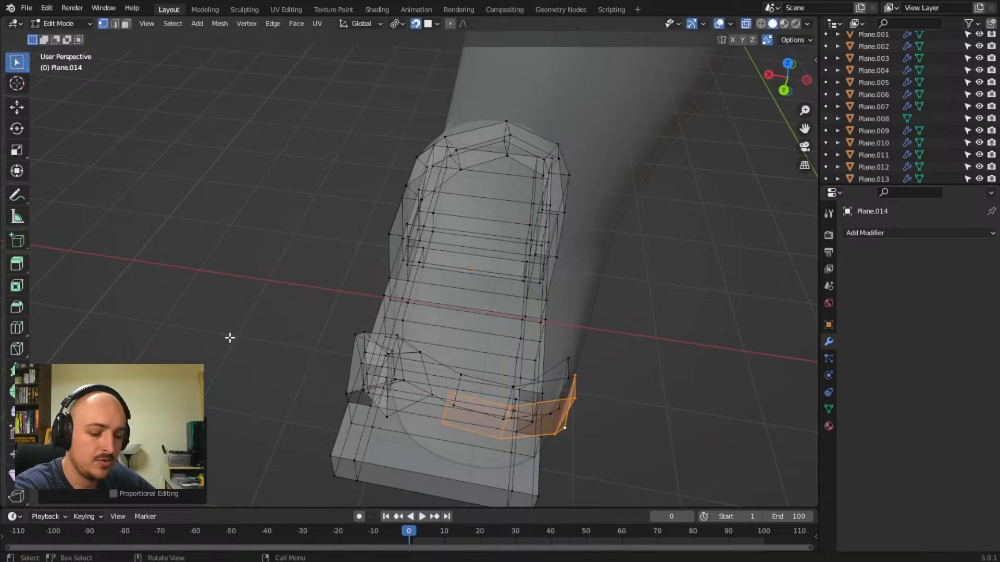
- Nudge the outer strip along the X axis to center its offset around the heel
key("g")
key("x")
left_click(233, 337)
middle_click_drag(264, 334, 176, 188)
right_click(178, 188)
key("Escape")
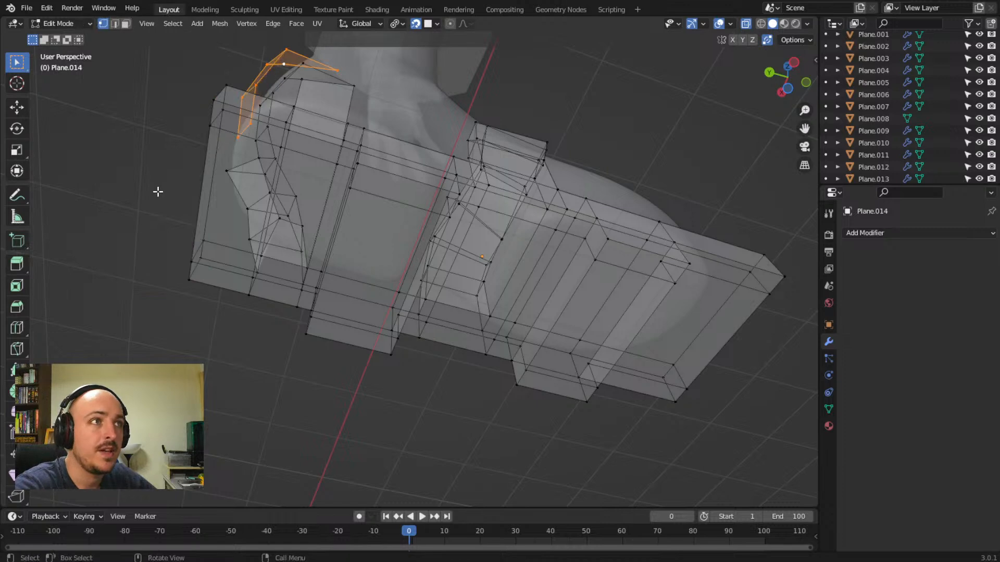
- Move a single vertex of the heel strap slightly backward to even out its shape
middle_click_drag(98, 176, 259, 298)
left_click(249, 290)
key("g")
left_click(213, 291)
middle_click_drag(468, 292, 435, 348)
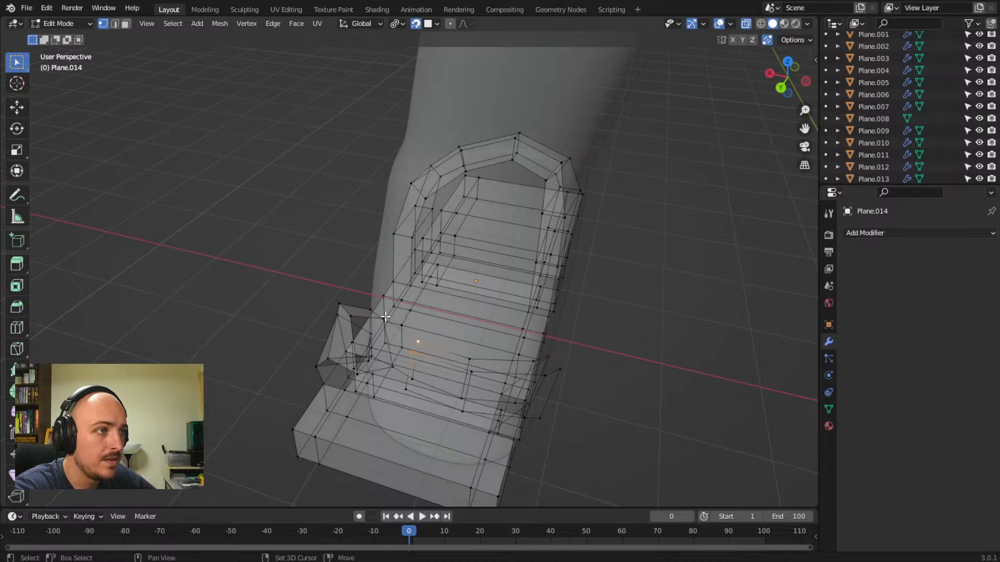
- Fill the face joining the strap's outer end corners to the first edge of the extruded outer strip
middle_click_drag(235, 313, 236, 270)
middle_click_drag(292, 227, 359, 241)
left_click(388, 202)
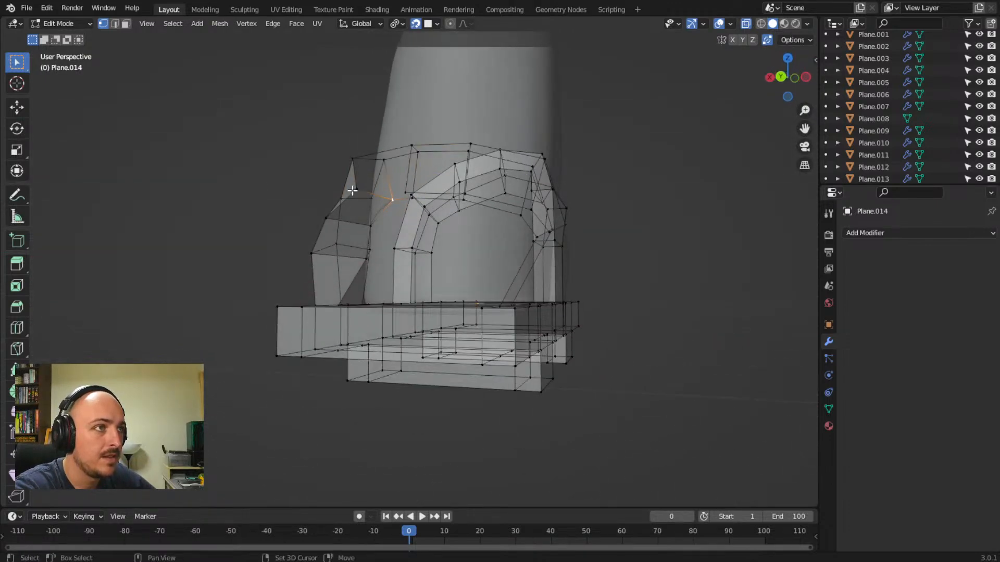
middle_click_drag(416, 208, 387, 206)
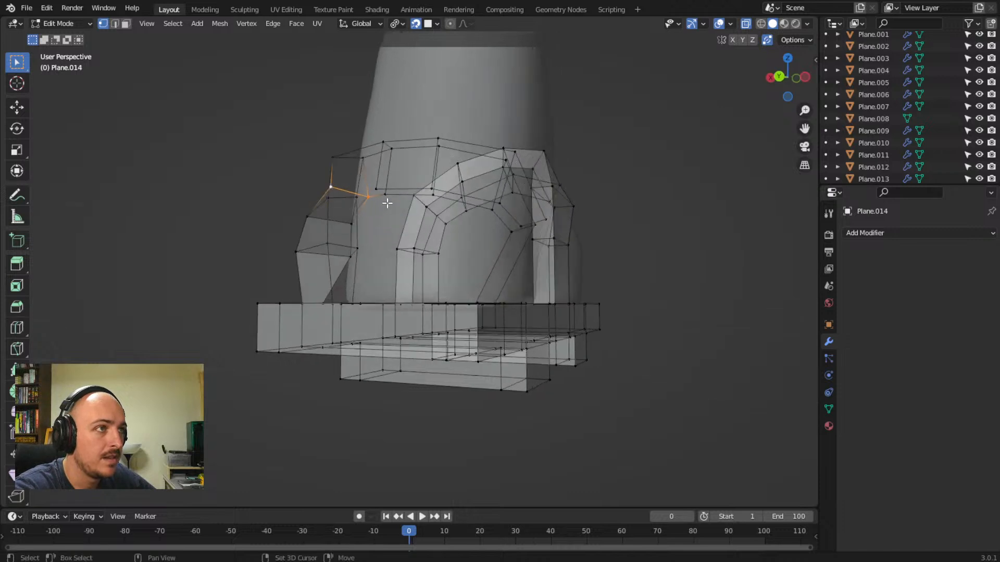
left_click(372, 188, "shift")
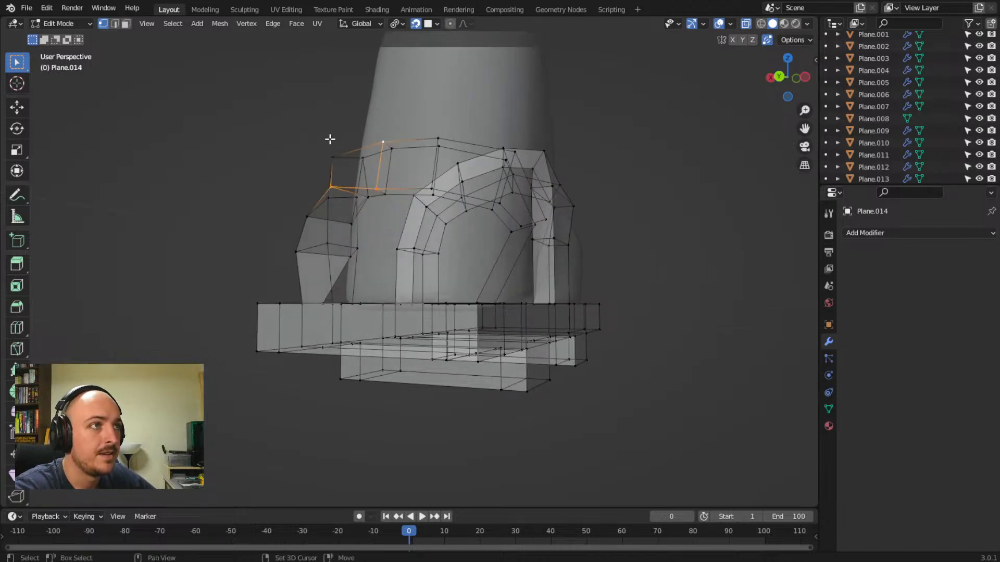
key("f")
left_click(295, 121)
middle_click_drag(290, 123, 224, 251)
left_click(217, 252)
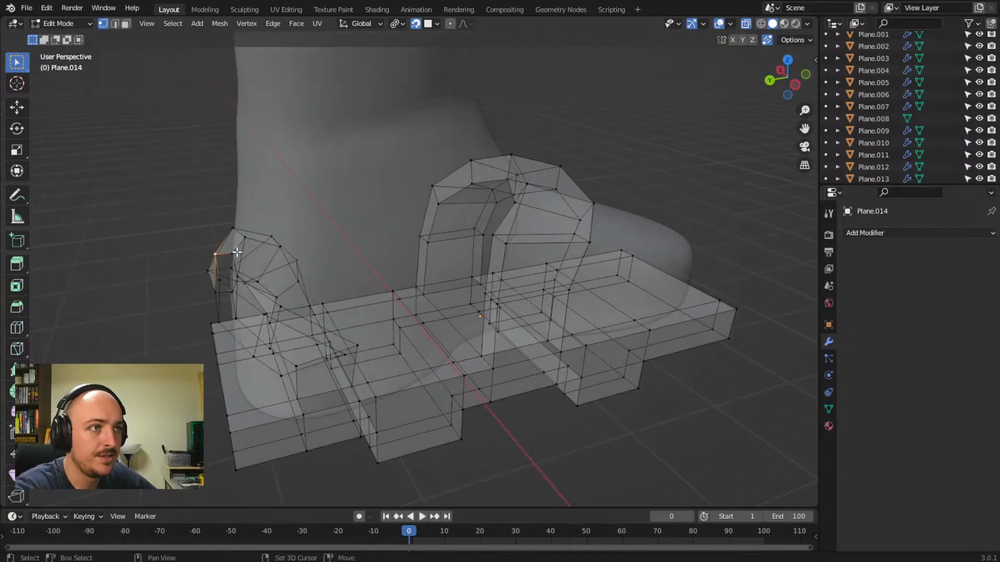
- Undo the last few changes and fill the open faces between the heel strap's inner and outer strips
key("ctrl+z")
key("ctrl+z")
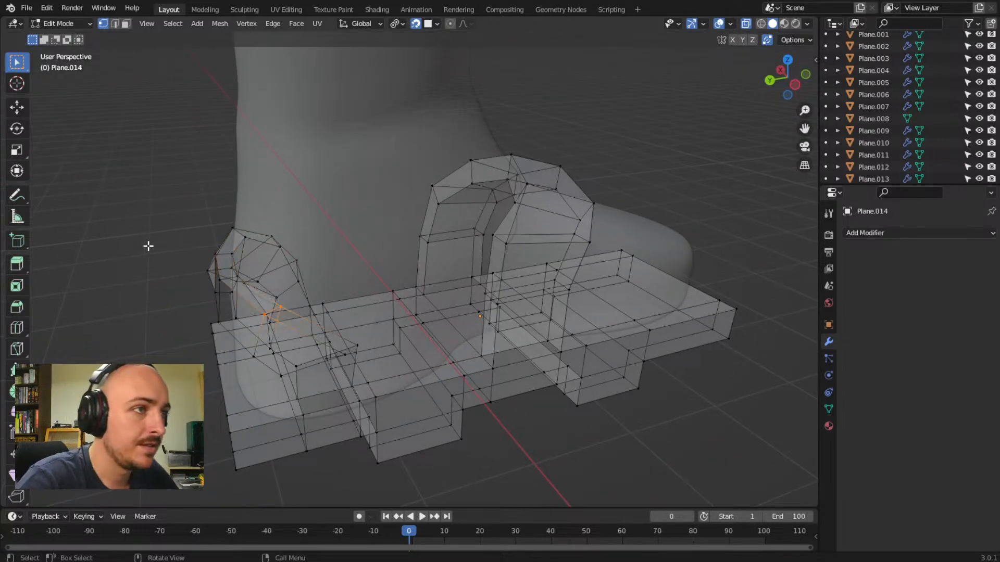
key("ctrl+z")
middle_click_drag(148, 245, 189, 191)
left_click(309, 168)
left_click(299, 159, "shift")
key("f")
key("f")
key("f")
- Fill the remaining side faces where the far end of the heel strap meets the sole
middle_click_drag(406, 221, 238, 375)
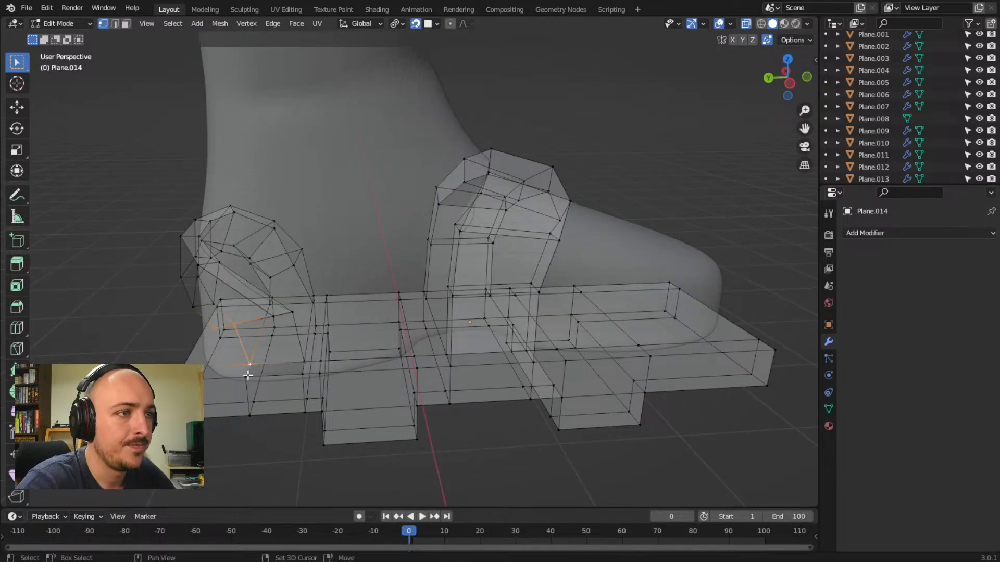
middle_click_drag(277, 364, 236, 344)
left_click(210, 343)
key("f")
key("f")
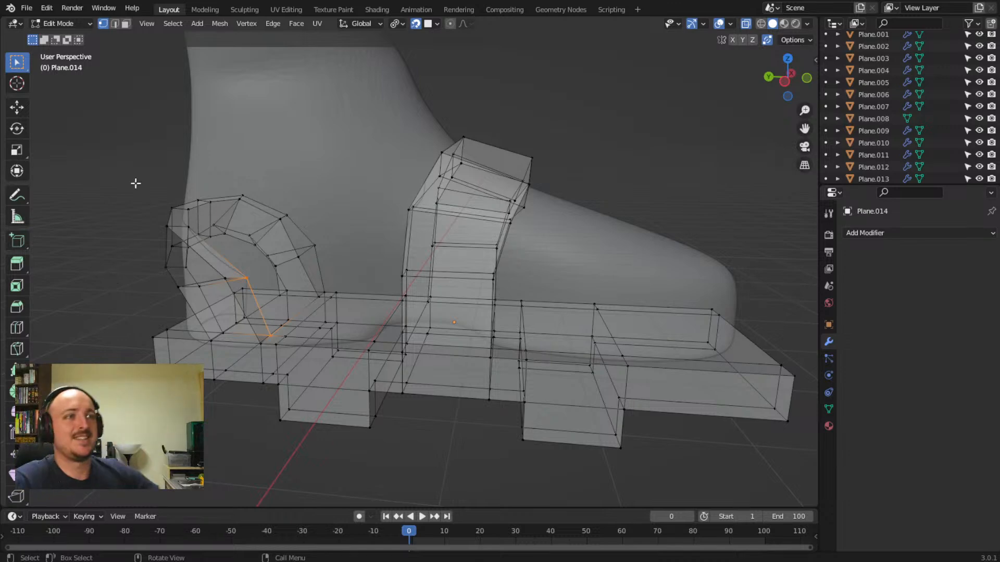
- Turn off snapping and shift a lower corner vertex on one side of the heel strap slightly downward to even out its shape
scroll(449, 234, "down", 3)
scroll(482, 275, "up", 2)
middle_click_drag(599, 252, 480, 231)
scroll(481, 232, "down", 4)
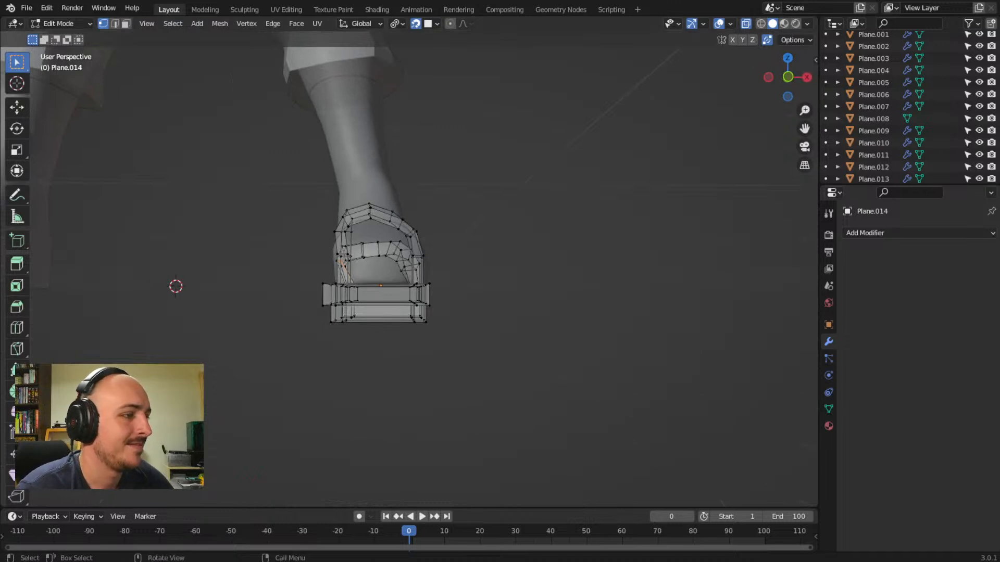
middle_click_drag(556, 301, 489, 246)
scroll(412, 269, "up", 5)
middle_click_drag(412, 269, 355, 301)
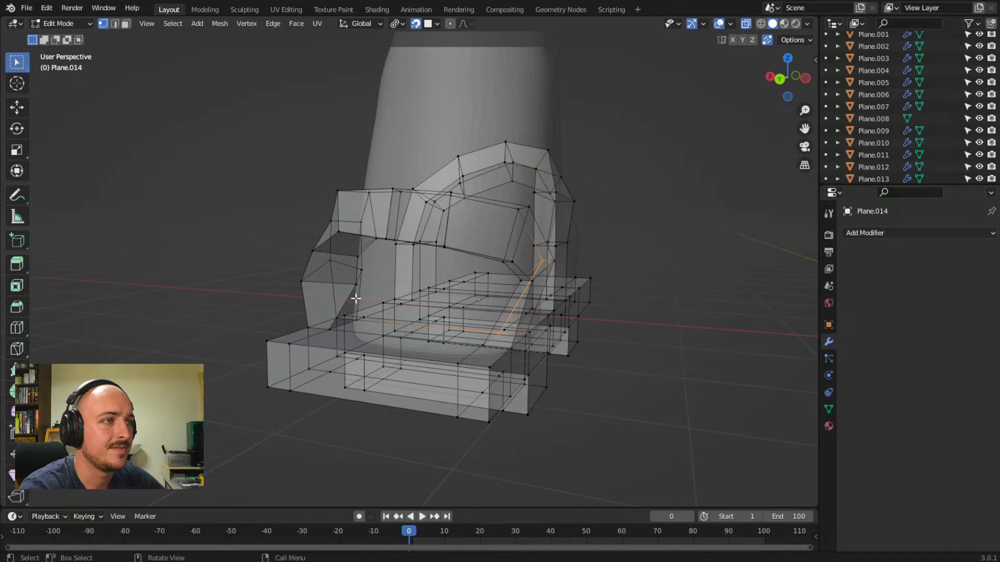
left_click(348, 275)
key("g")
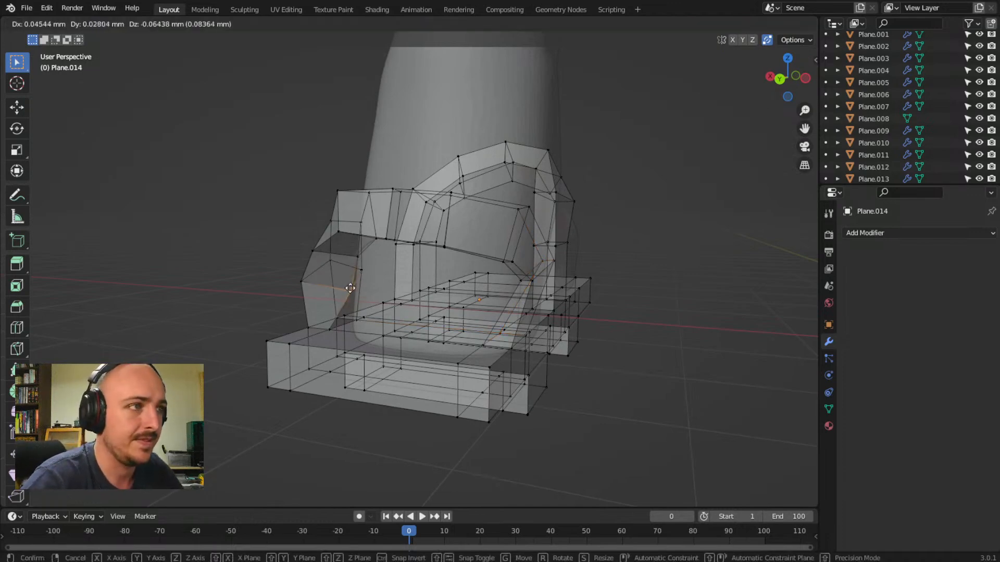
left_click(301, 283)
middle_click_drag(301, 282, 286, 200)
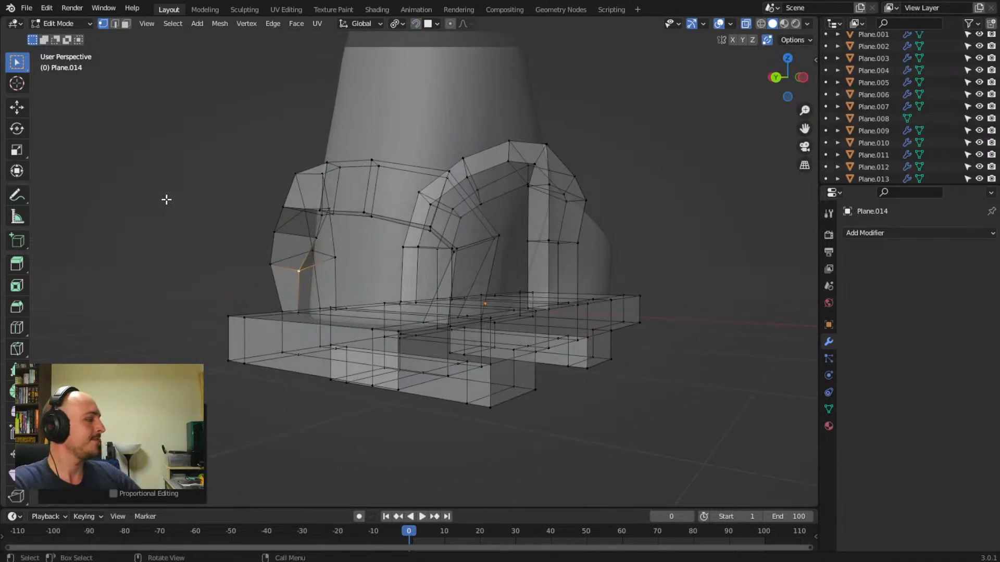
- Turn off X-ray display and examine the shading of the heel strap and sole from the side and back
scroll(246, 240, "down", 5)
middle_click_drag(239, 225, 465, 243)
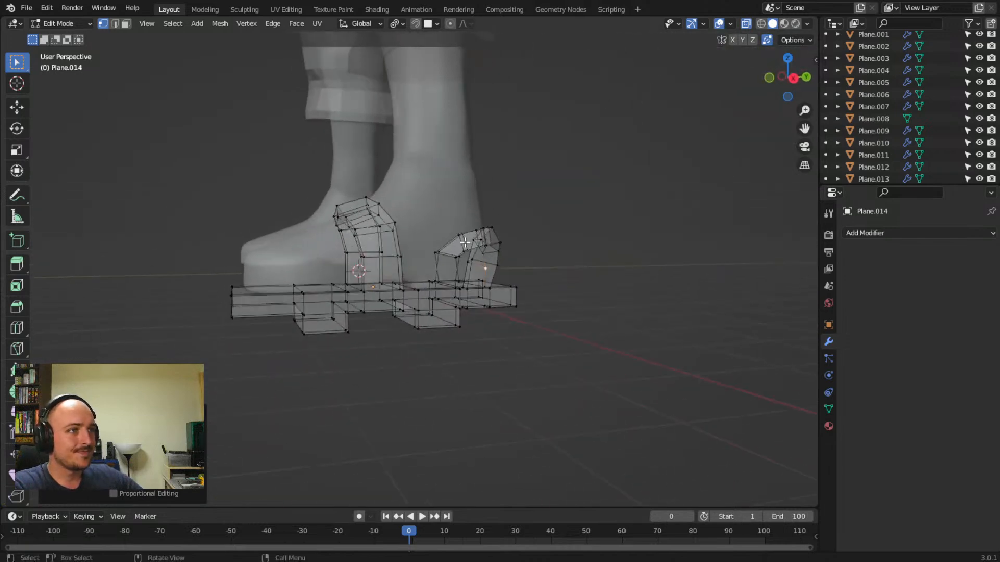
left_click(745, 25)
scroll(513, 250, "down", 3)
middle_click_drag(563, 251, 395, 224)
scroll(405, 259, "up", 4)
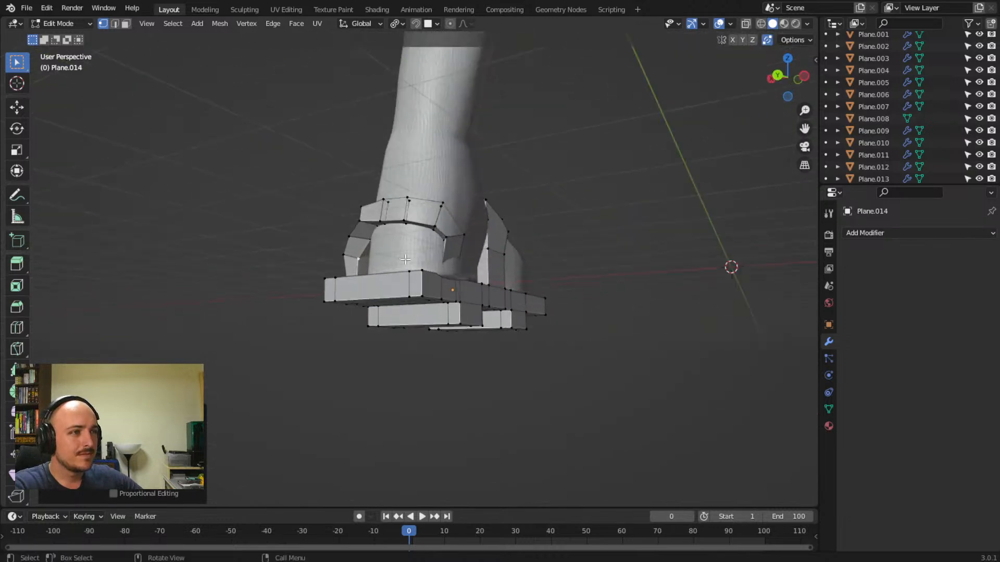
scroll(405, 259, "up", 3)
middle_click_drag(405, 258, 342, 264)
scroll(201, 261, "up", 3)
middle_click_drag(201, 260, 336, 294)
scroll(244, 237, "down", 5)
scroll(220, 235, "up", 2)
right_click(349, 363)
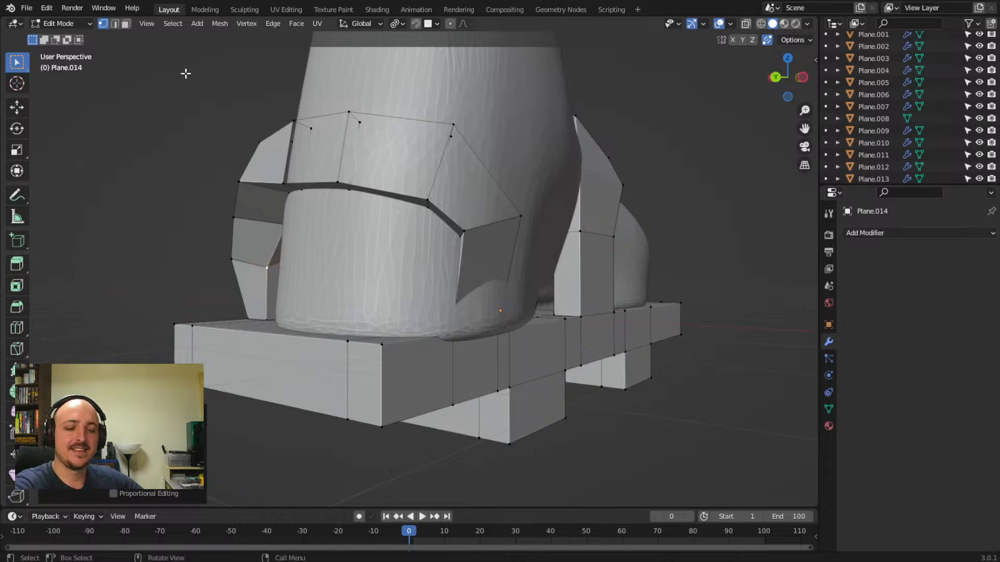
- Select the whole sandal mesh and recalculate its normals to the outside
key("a")
left_click(219, 23)
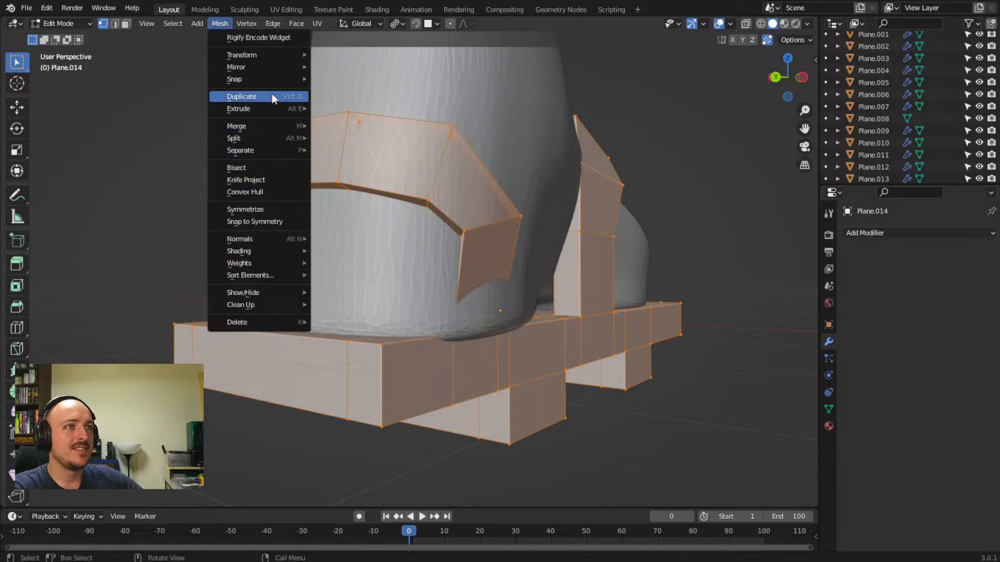
mouse_move(284, 241)
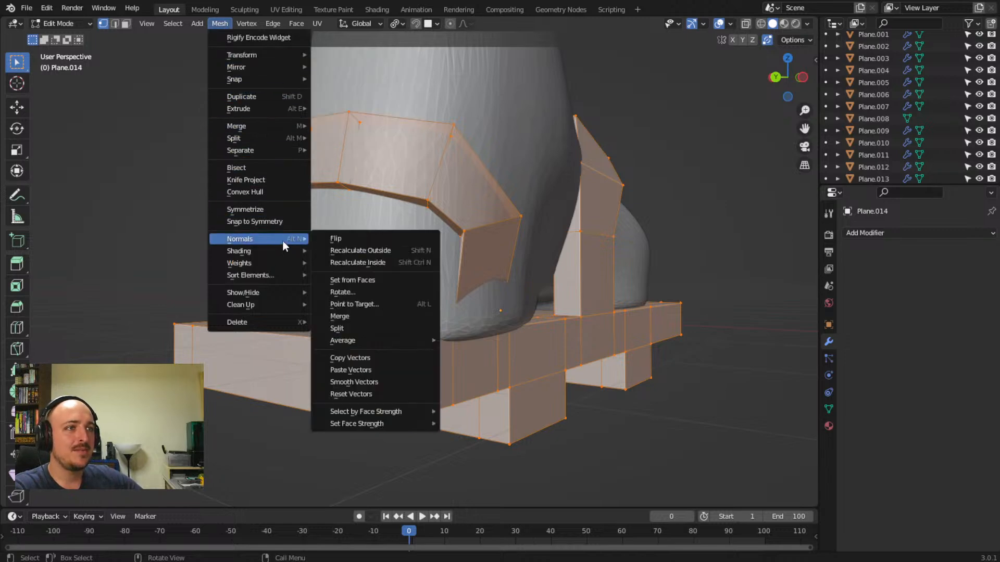
left_click(370, 251)
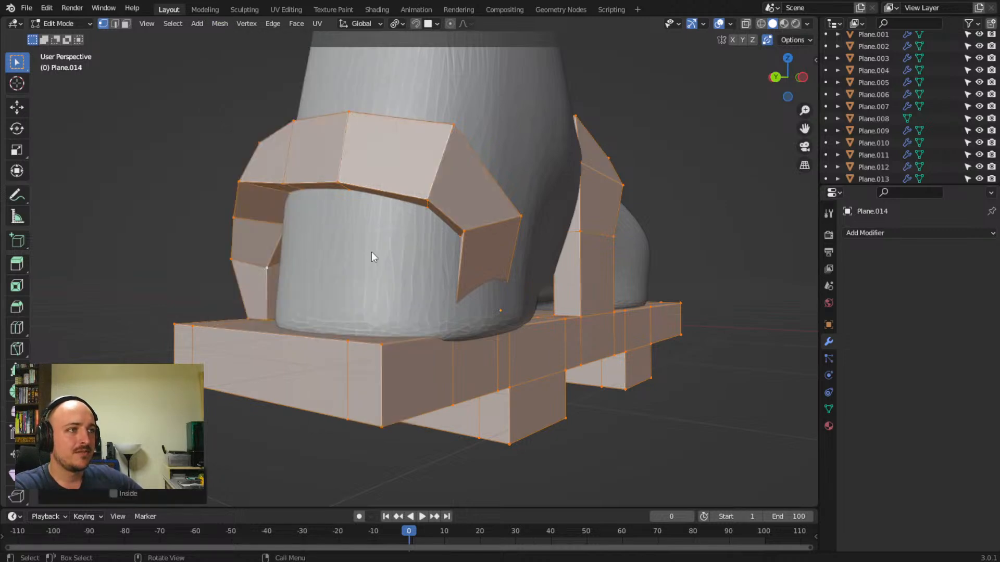
- Examine the sandal and the whole character from several angles, returning to Object Mode
middle_click_drag(290, 298, 352, 294)
scroll(154, 257, "down", 5)
middle_click_drag(345, 297, 381, 209)
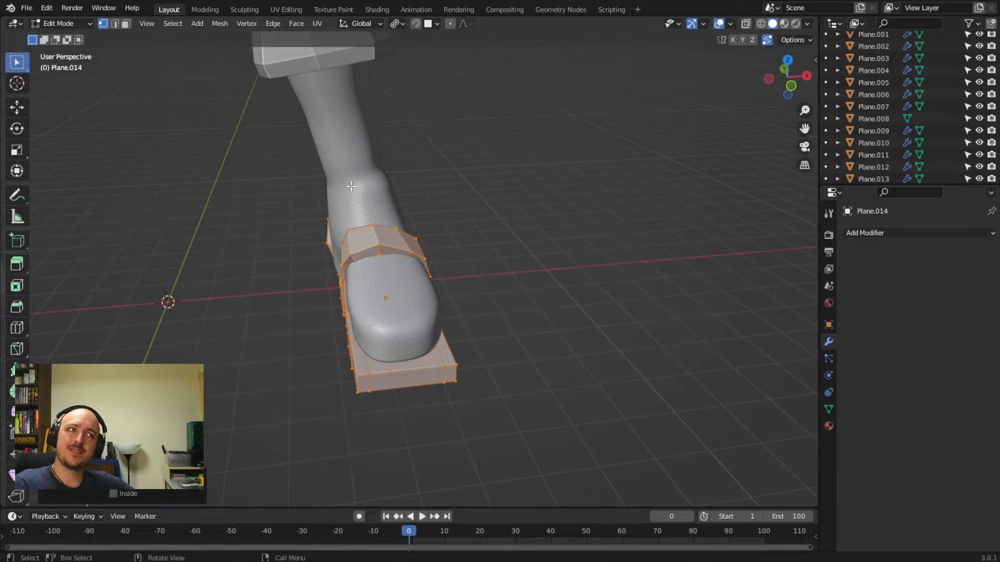
middle_click_drag(382, 185, 426, 216)
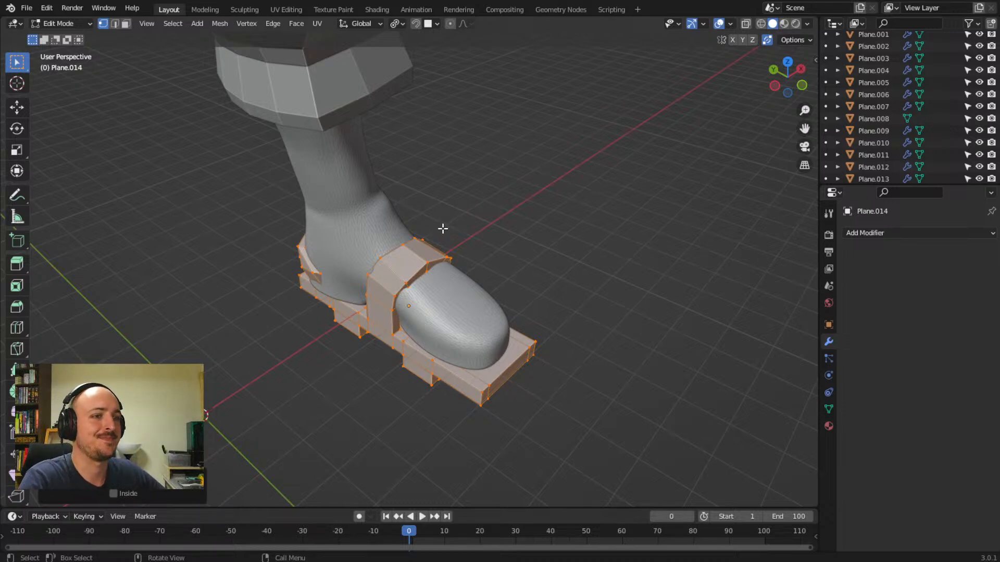
middle_click_drag(516, 264, 474, 244)
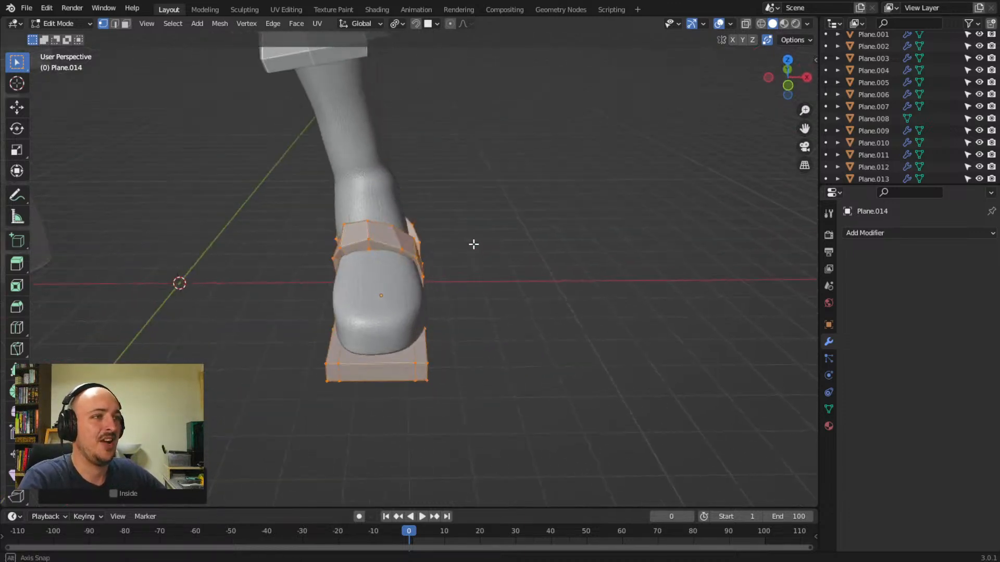
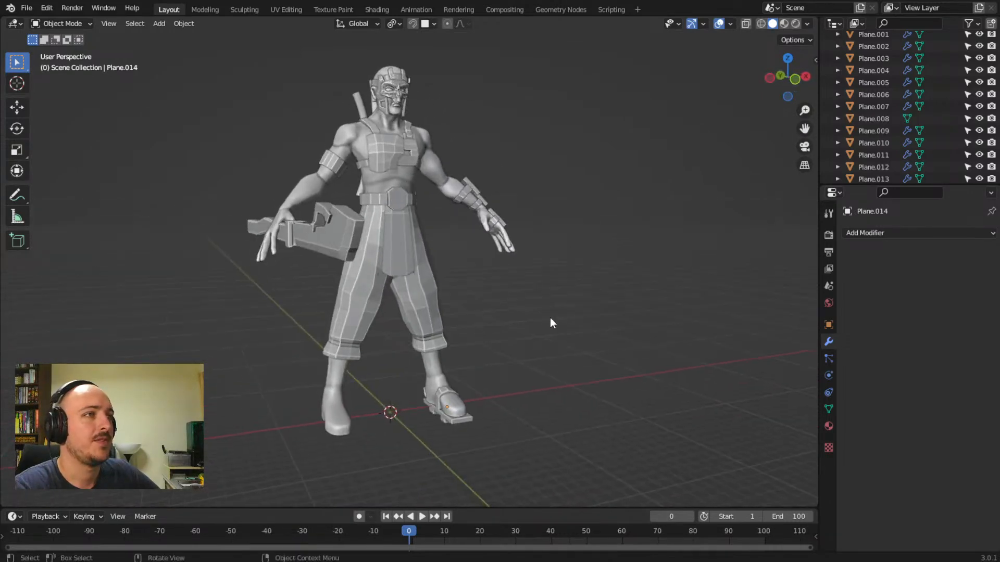
middle_click_drag(465, 339, 421, 341)
middle_click_drag(436, 385, 358, 220)
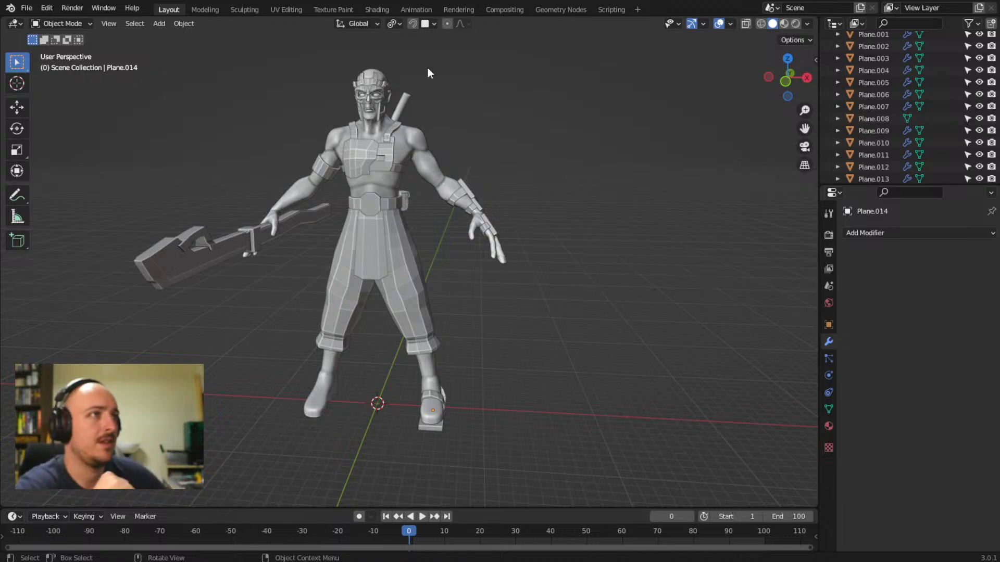
middle_click_drag(160, 207, 377, 201)
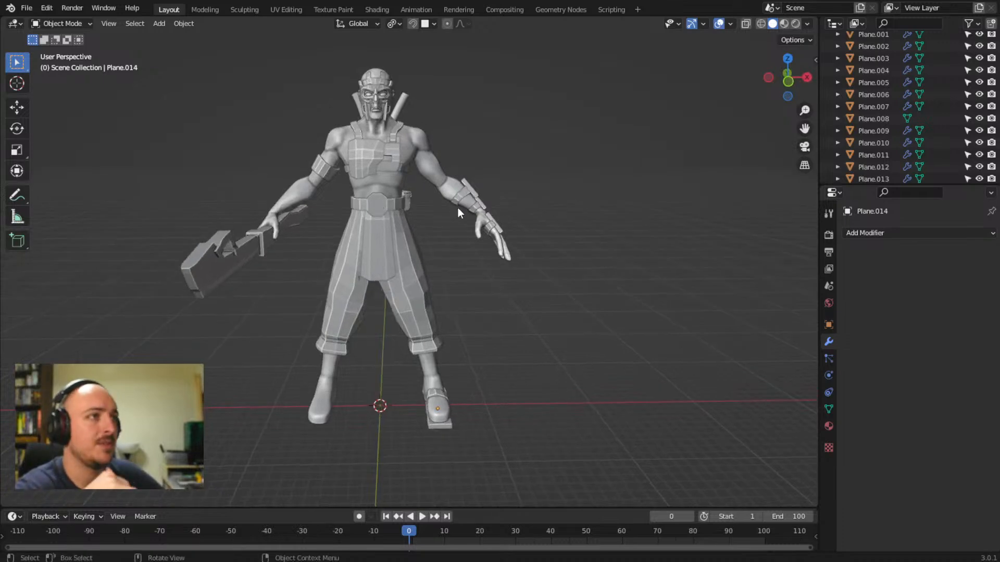
middle_click_drag(459, 209, 386, 244)
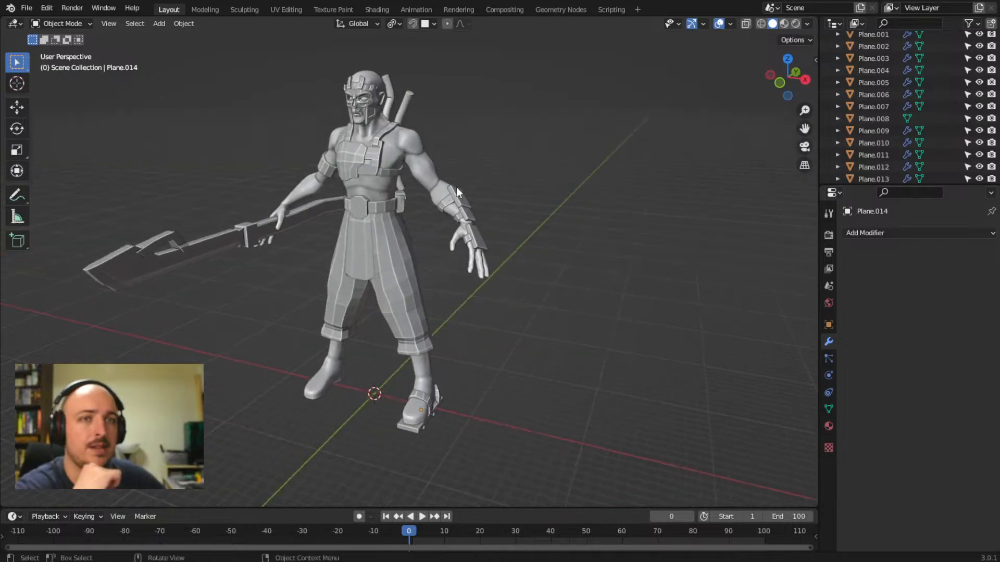
middle_click_drag(460, 196, 504, 189)
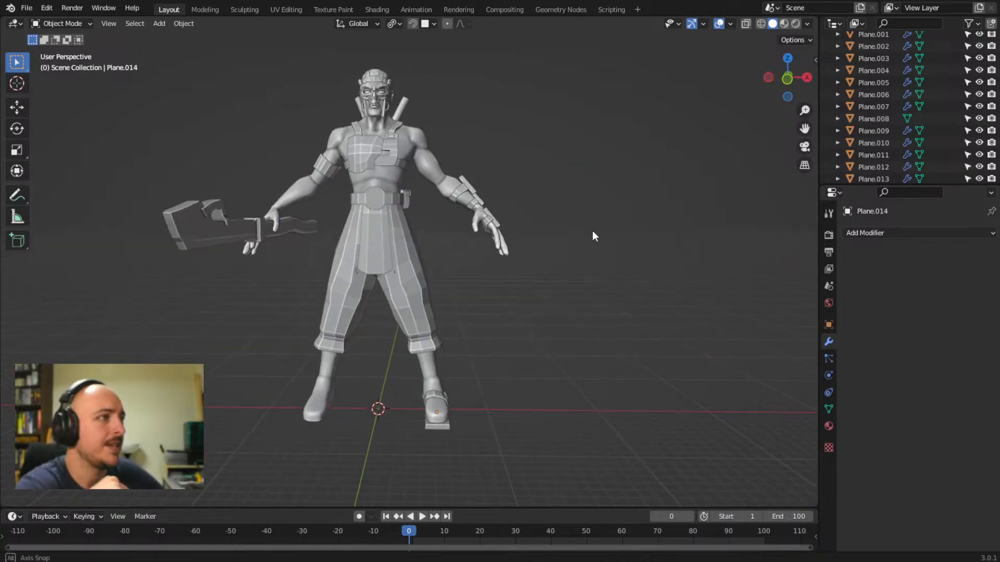
middle_click_drag(592, 232, 614, 251)
middle_click_drag(526, 379, 466, 301)
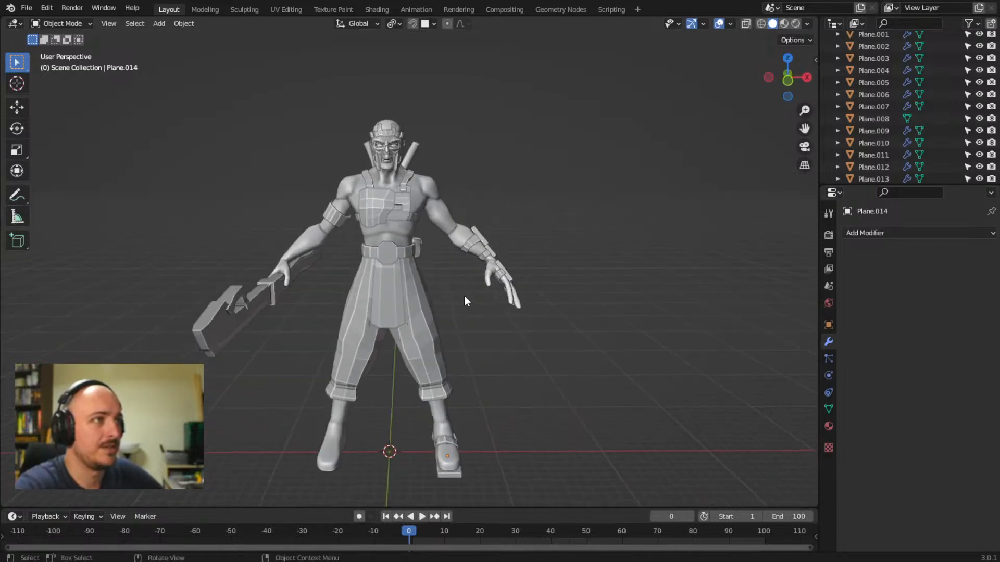
- Select the character's trousers and examine their mirrored legs from the side and front
left_click(440, 322)
middle_click_drag(420, 339, 363, 337)
scroll(444, 309, "up", 5)
scroll(398, 227, "down", 5)
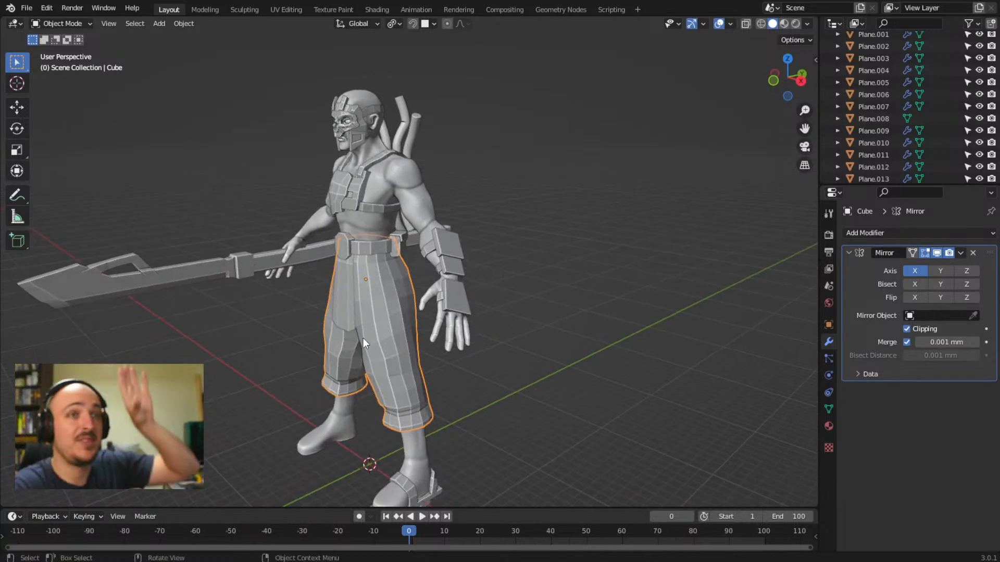
middle_click_drag(364, 339, 412, 452)
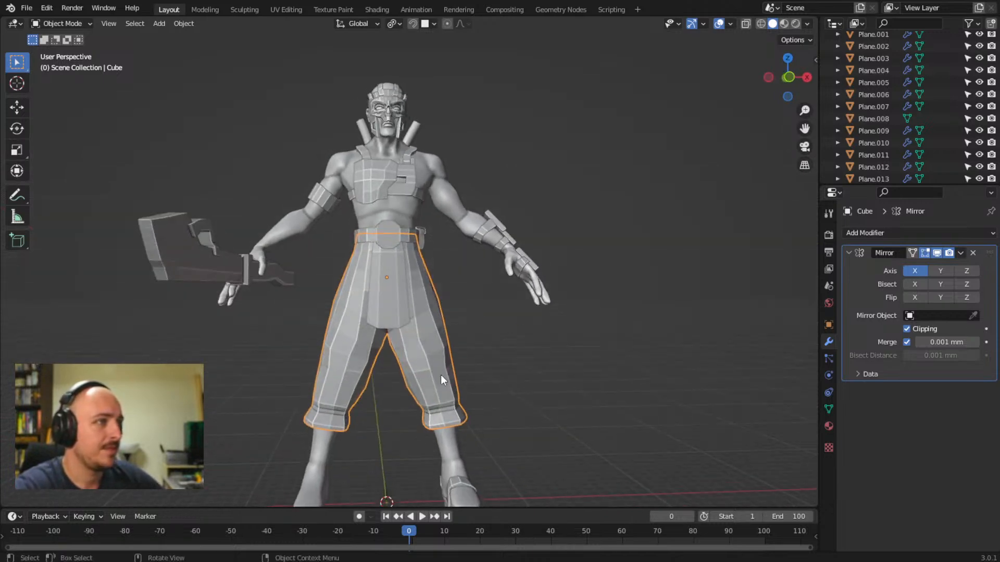
middle_click_drag(455, 365, 431, 368)
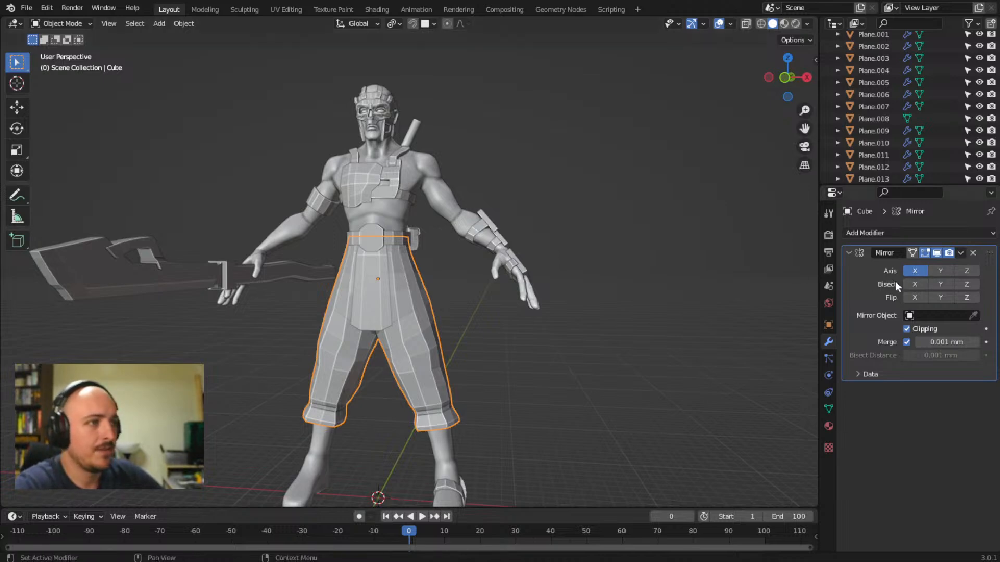
- Try applying the trousers' Mirror modifier and moving a crotch vertex freely, then undo both changes
left_click(960, 254)
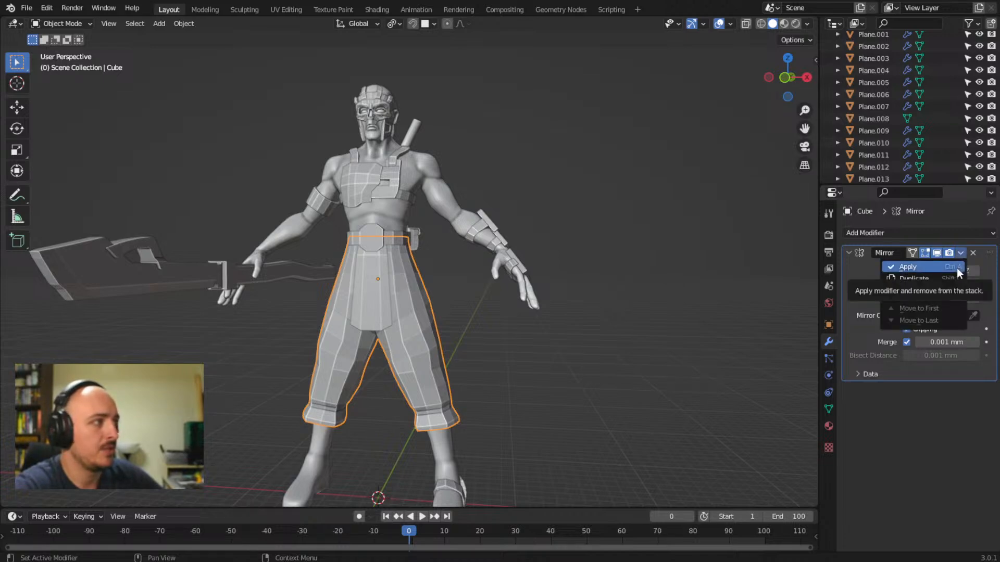
left_click(957, 267)
middle_click_drag(729, 365, 641, 376)
scroll(436, 323, "up", 5)
key("Tab")
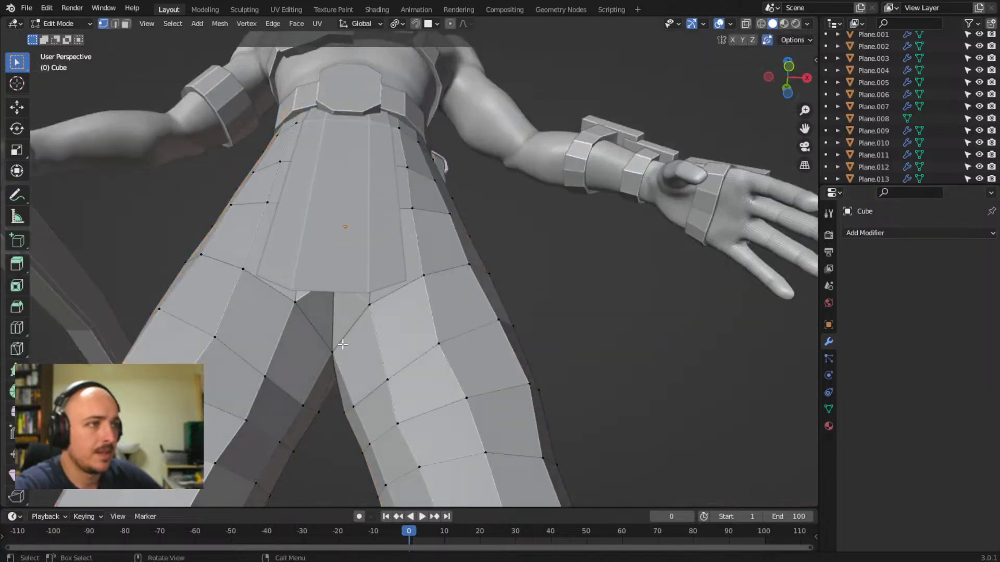
key("g")
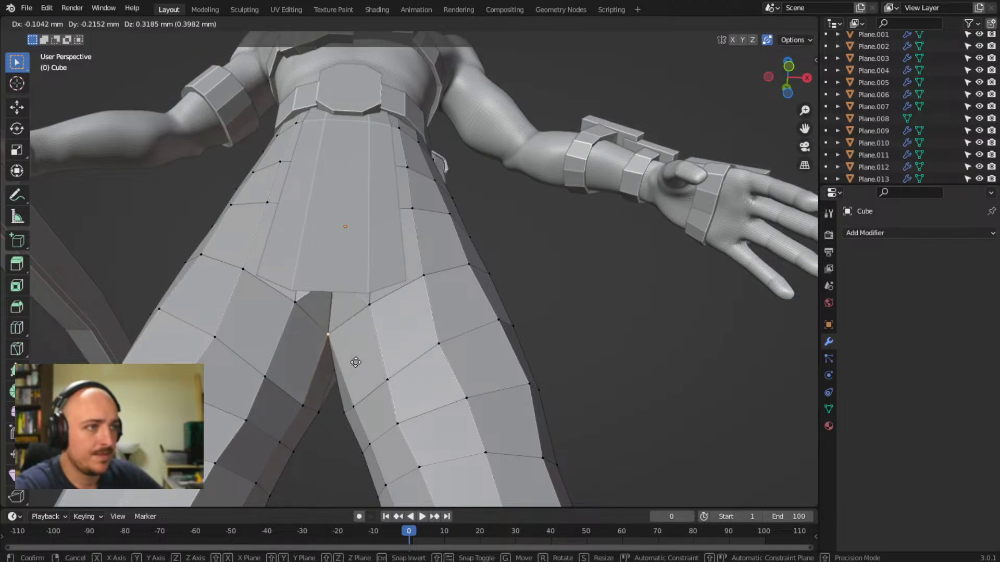
left_click(337, 362)
middle_click_drag(337, 361, 341, 434)
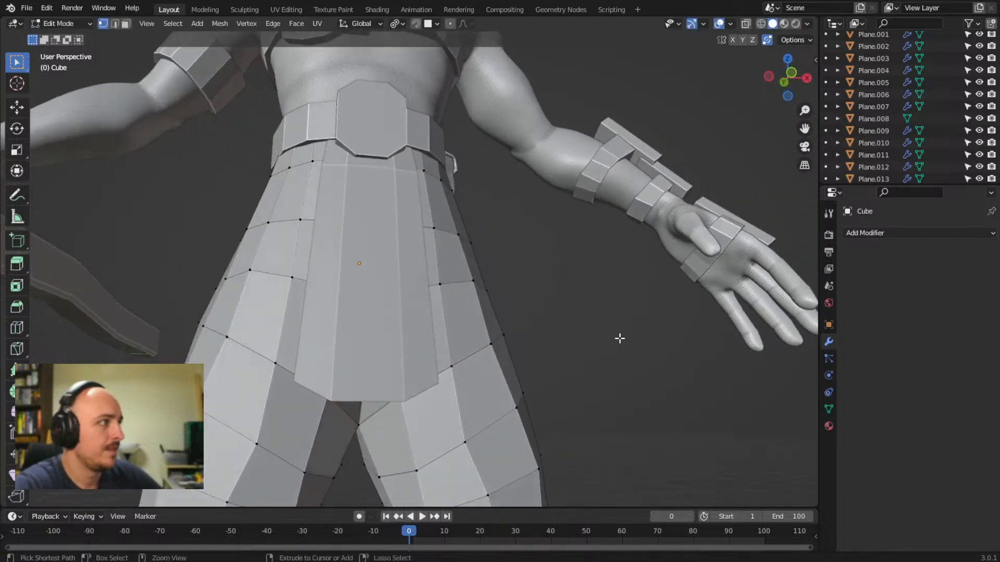
key("Tab")
key("ctrl+z")
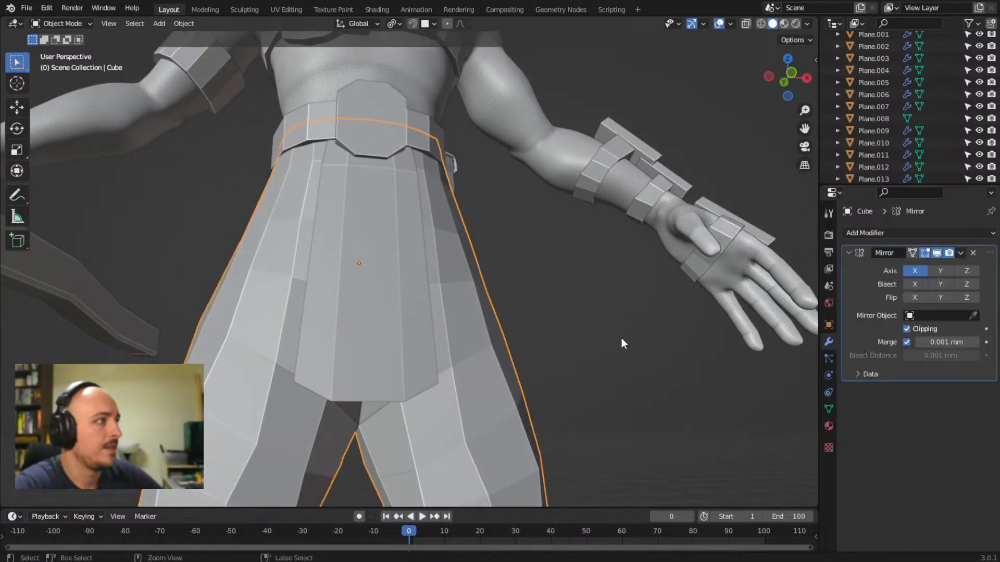
- Edit the trousers with X-ray on in front view and try to move their centre-line vertices along X with clipping enabled
middle_click_drag(674, 330, 654, 332)
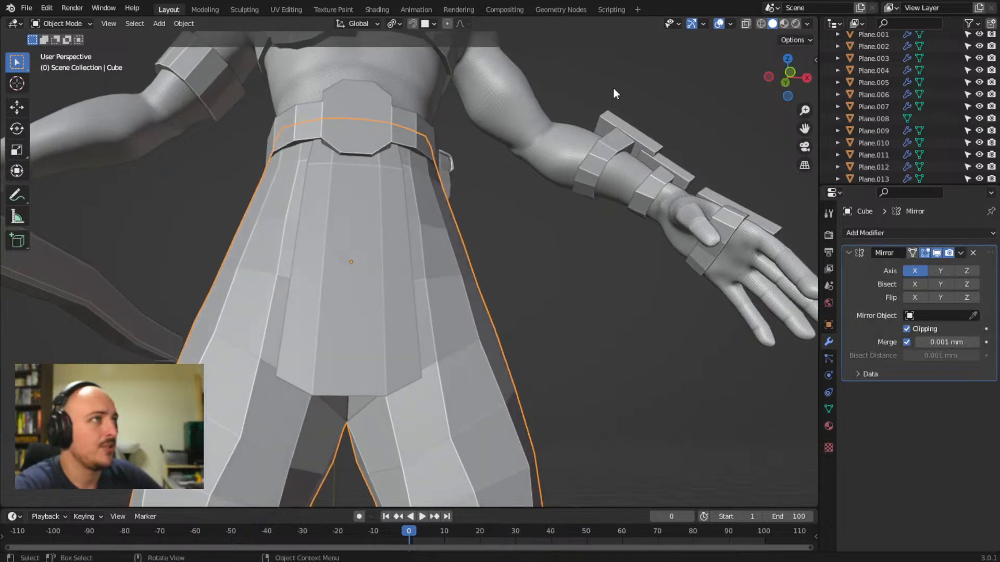
key("Tab")
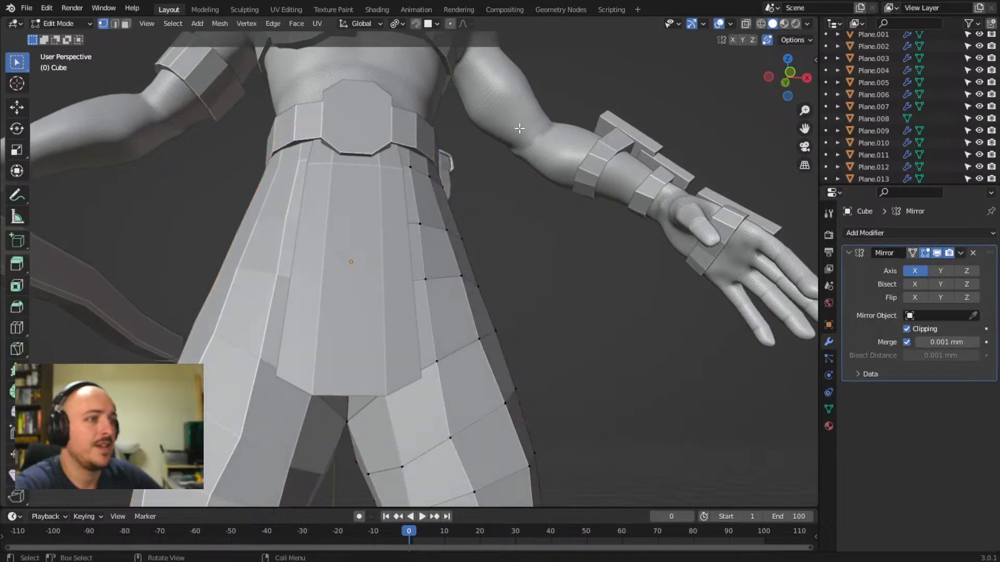
left_click(747, 25)
key("KP_1")
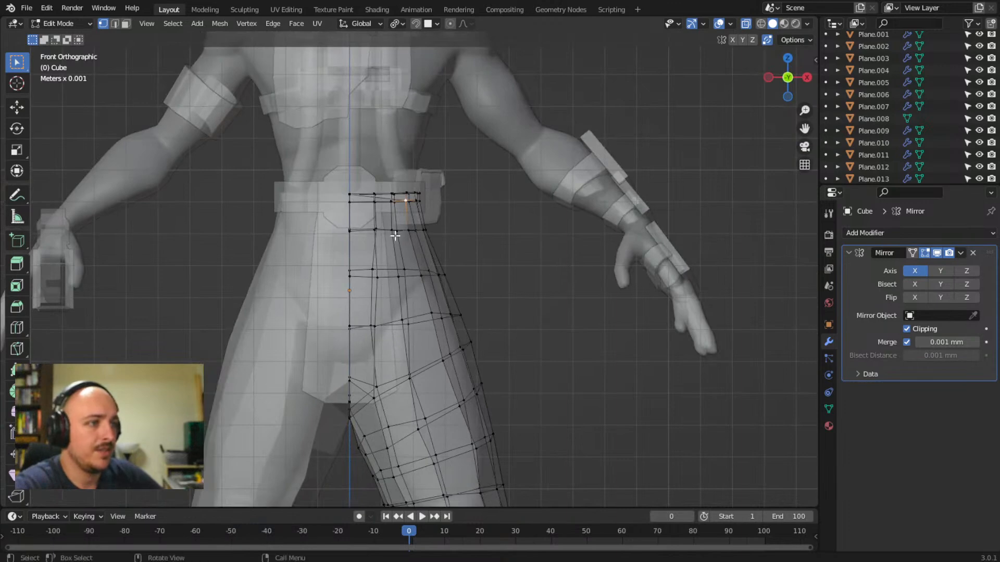
left_click_drag(359, 426, 360, 426)
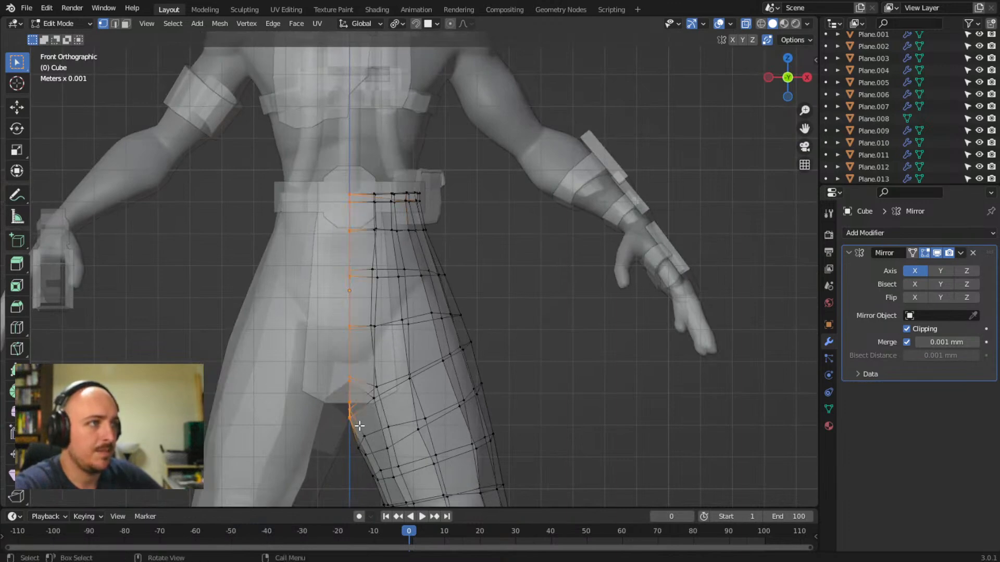
key("g")
key("x")
left_click(281, 422)
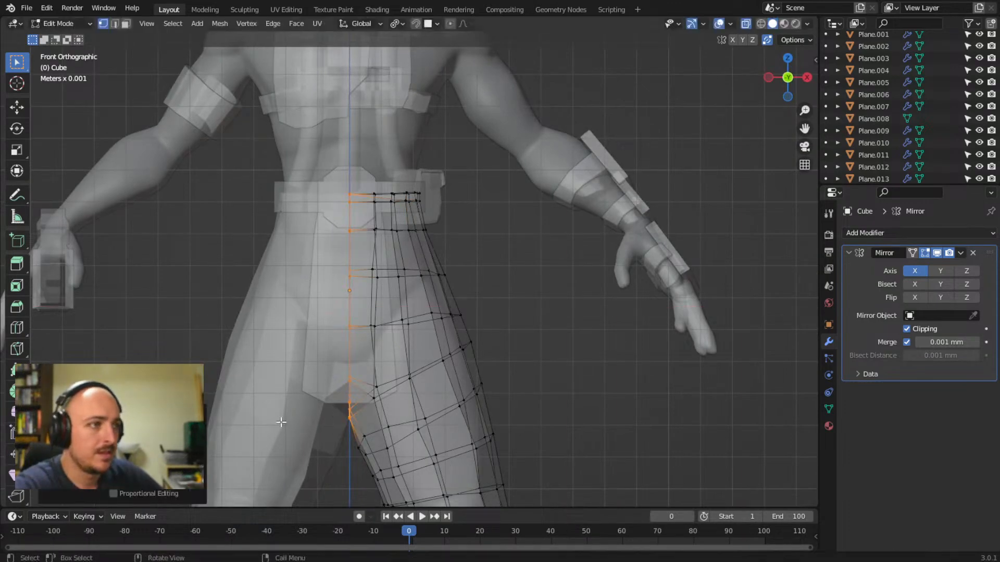
- Move the selected crotch vertices off the trousers' centre line with the Mirror modifier's clipping disabled
mouse_move(538, 352)
middle_mouse_down()
mouse_move(539, 339)
mouse_move(523, 348)
middle_mouse_up()
scroll(422, 408, "up", 4)
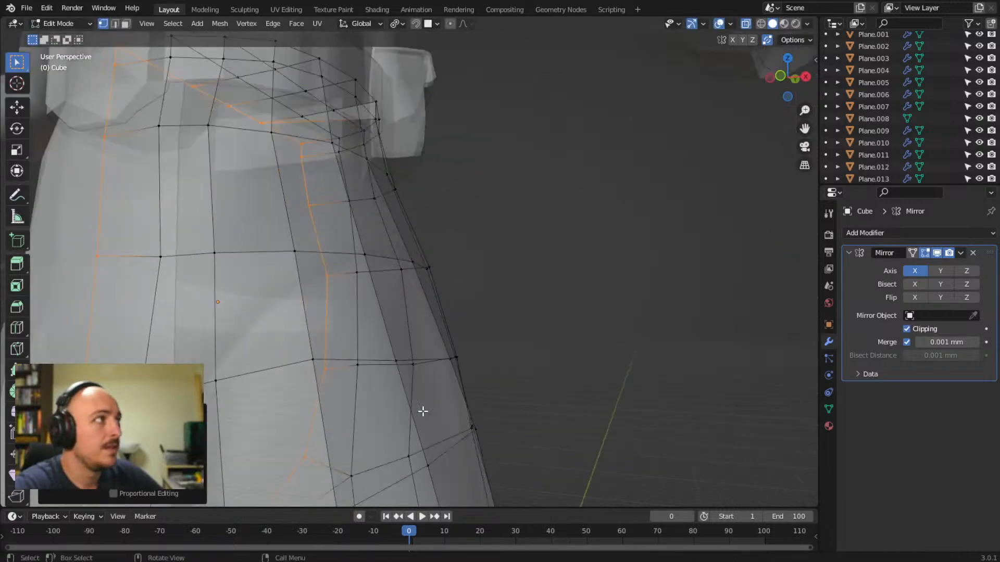
middle_click_drag(422, 411, 474, 403, "shift")
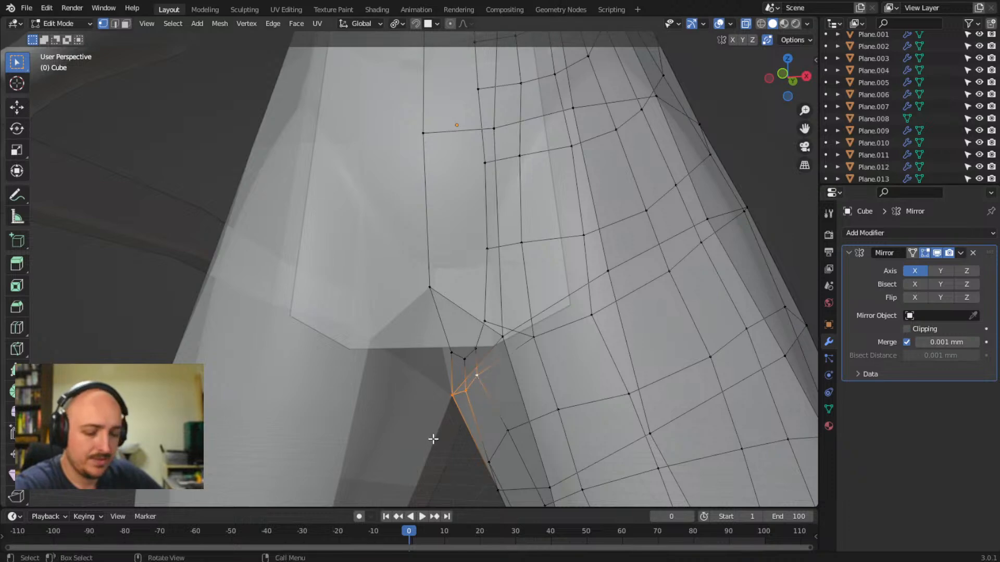
key("g")
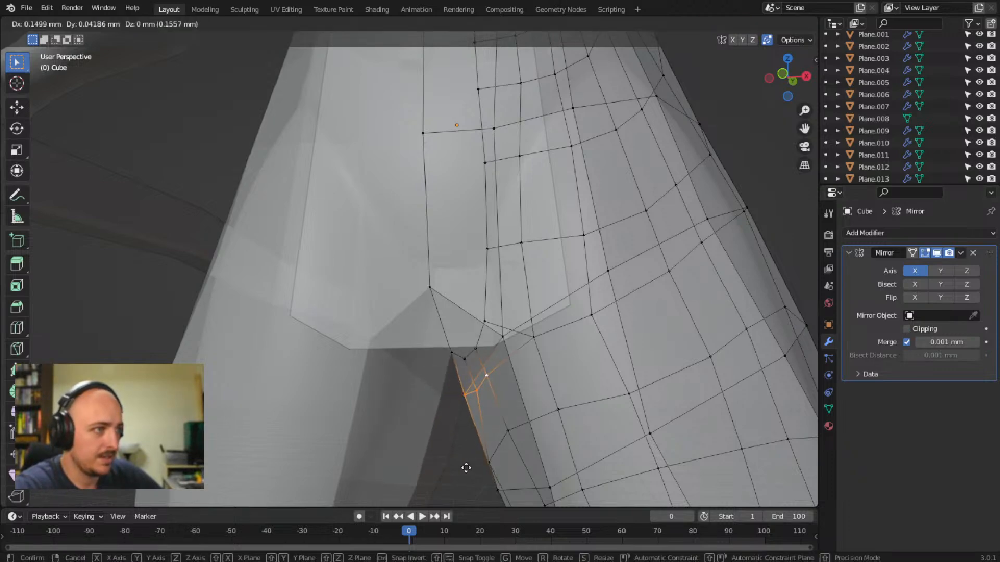
left_click(466, 468)
middle_click_drag(467, 467, 485, 384)
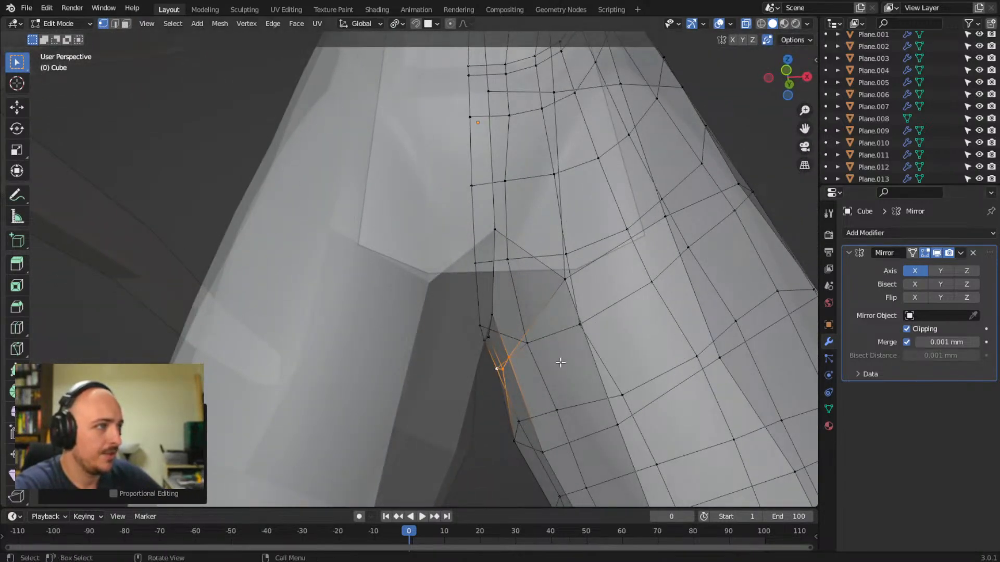
- Select the trousers' centre-line edge loop and try to move it along X with clipping enabled
middle_click_drag(469, 328, 478, 362)
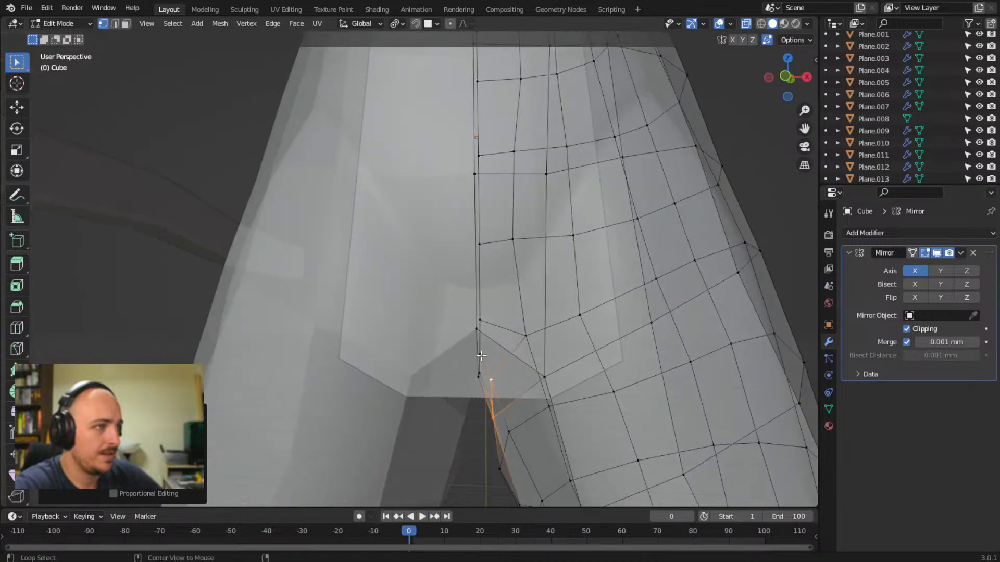
left_click(481, 356, "alt")
left_click(477, 370, "alt")
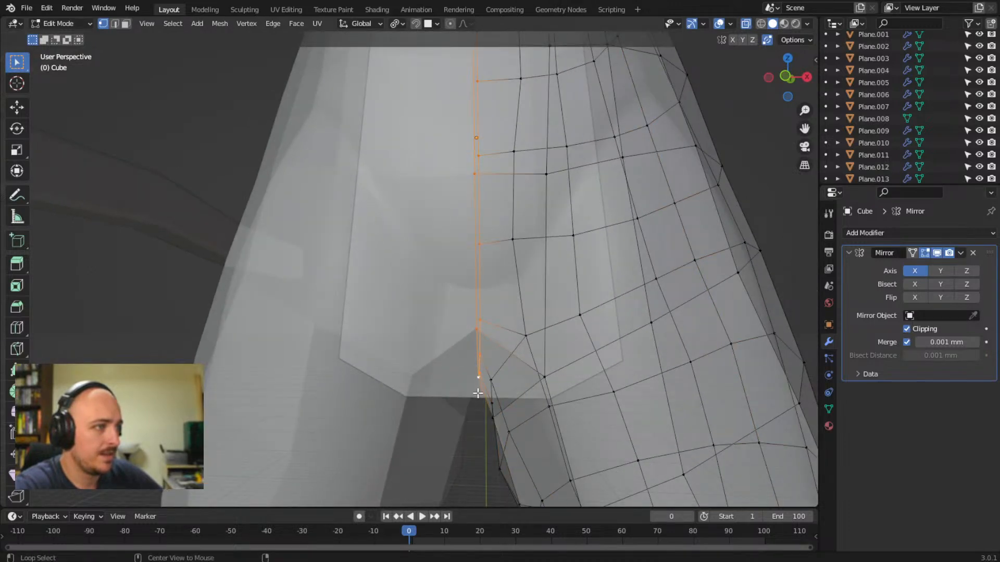
key("g")
key("x")
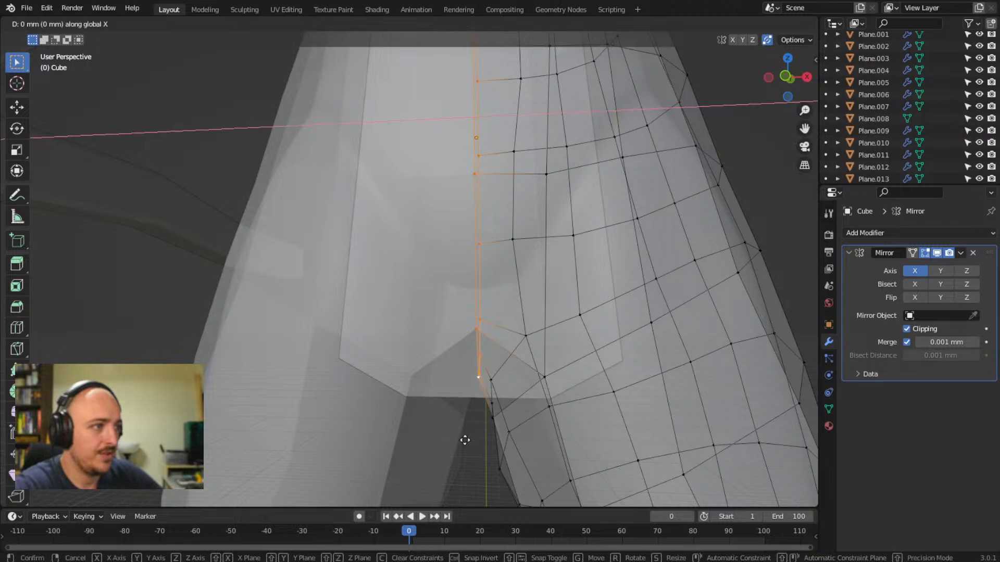
left_click(287, 225)
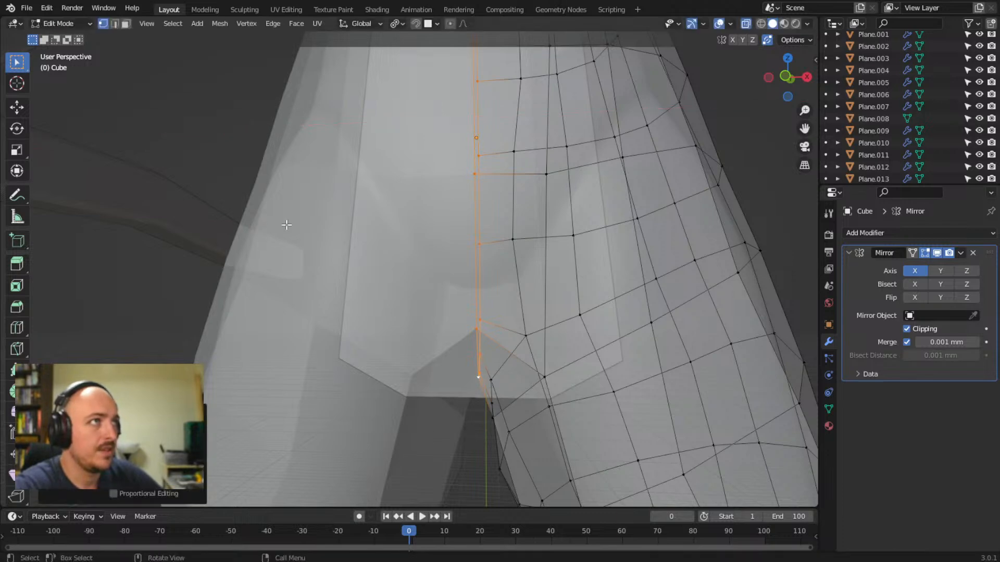
- Return to Object Mode, apply the trousers' Mirror modifier and turn off X-ray
middle_click_drag(463, 274, 471, 409)
scroll(408, 264, "down", 3)
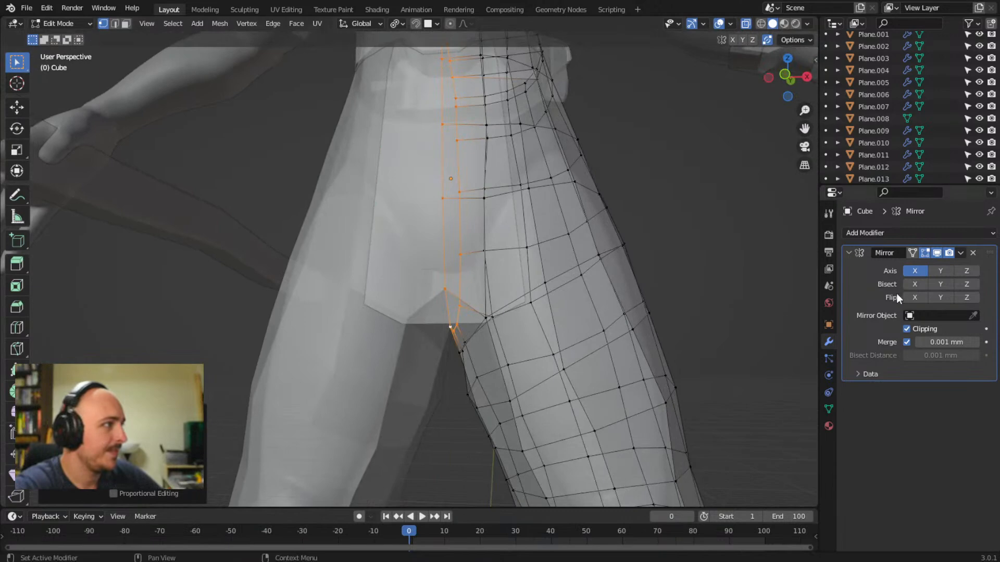
left_click(960, 253)
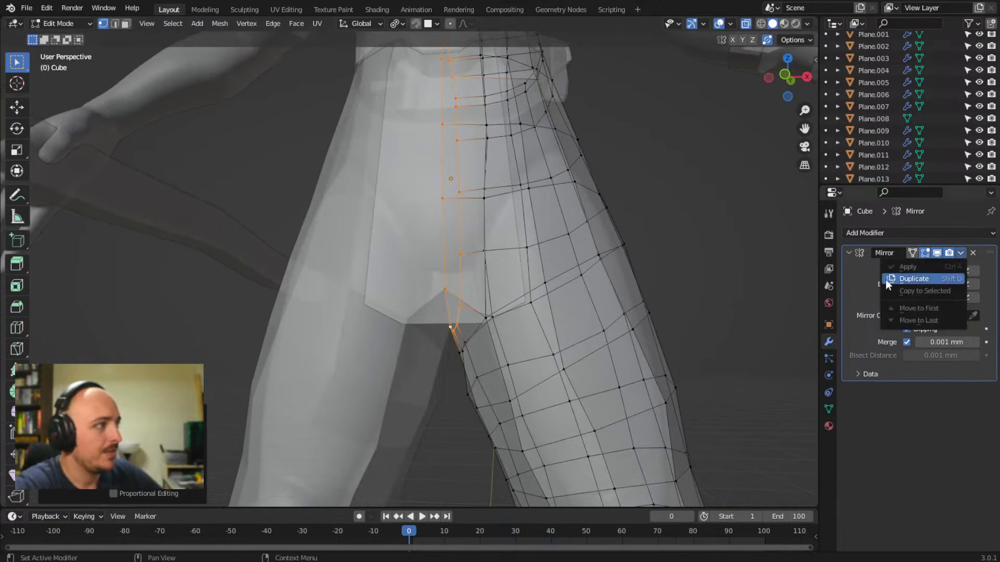
key("Tab")
left_click(957, 253)
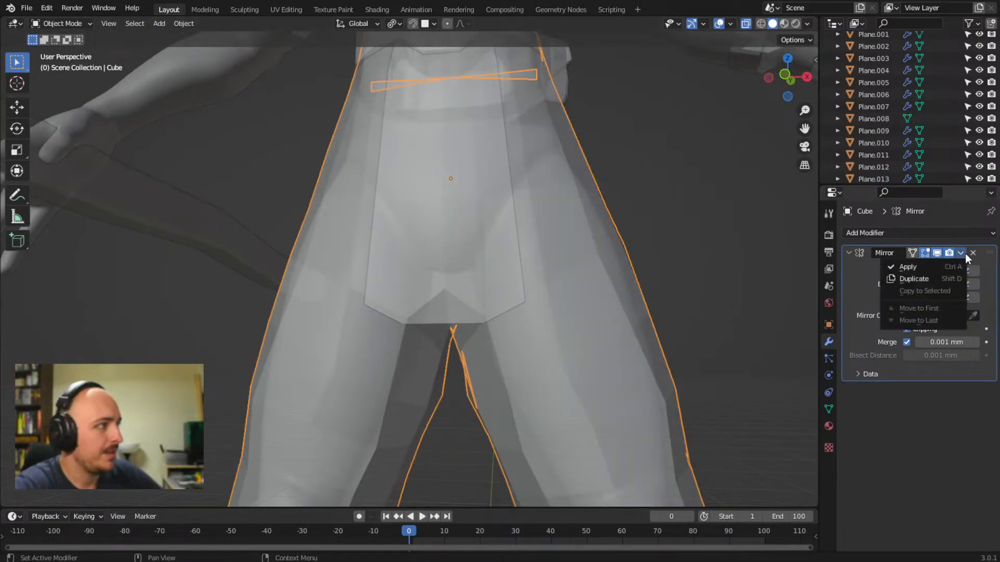
left_click(933, 268)
mouse_move(751, 250)
middle_mouse_down()
mouse_move(701, 249)
mouse_move(754, 247)
middle_mouse_up()
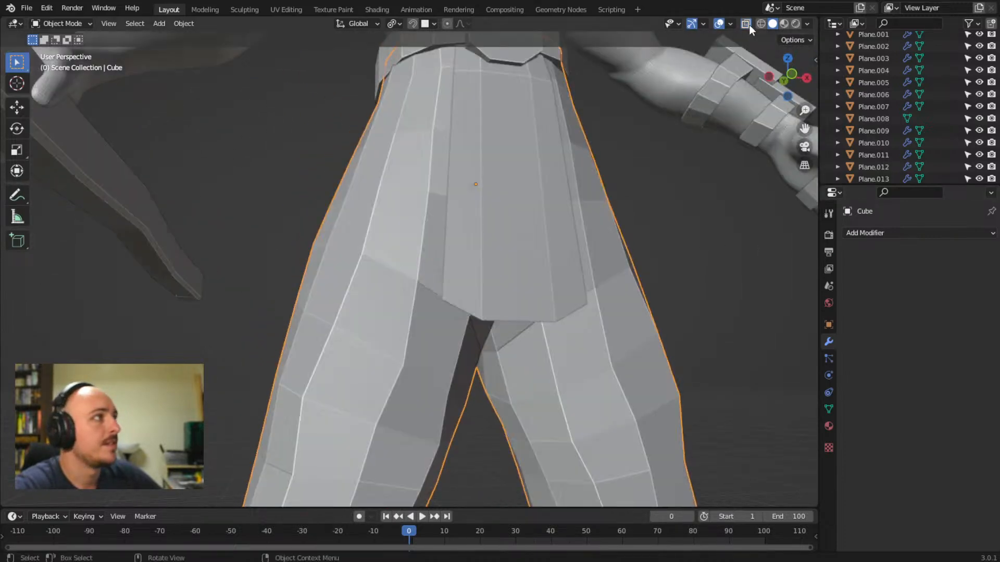
middle_click_drag(748, 24, 721, 255)
scroll(627, 198, "down", 4)
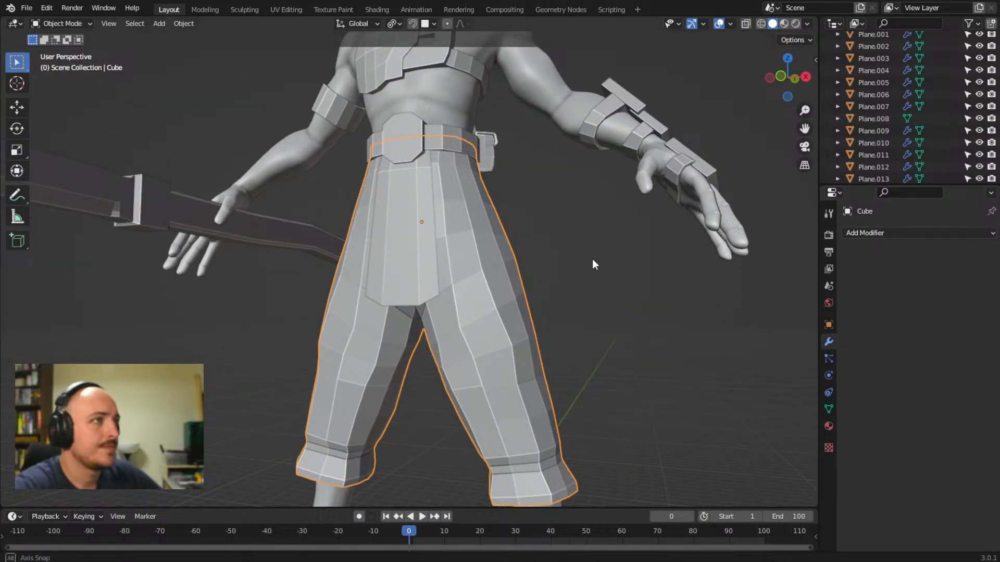
mouse_move(592, 258)
middle_mouse_down()
mouse_move(558, 267)
mouse_move(576, 201)
mouse_move(598, 263)
middle_mouse_up()
- Edit the trousers and add a horizontal loop cut around the upper part of the character's left cuff
key("Tab")
middle_click_drag(544, 256, 359, 288)
middle_click_drag(290, 312, 401, 341)
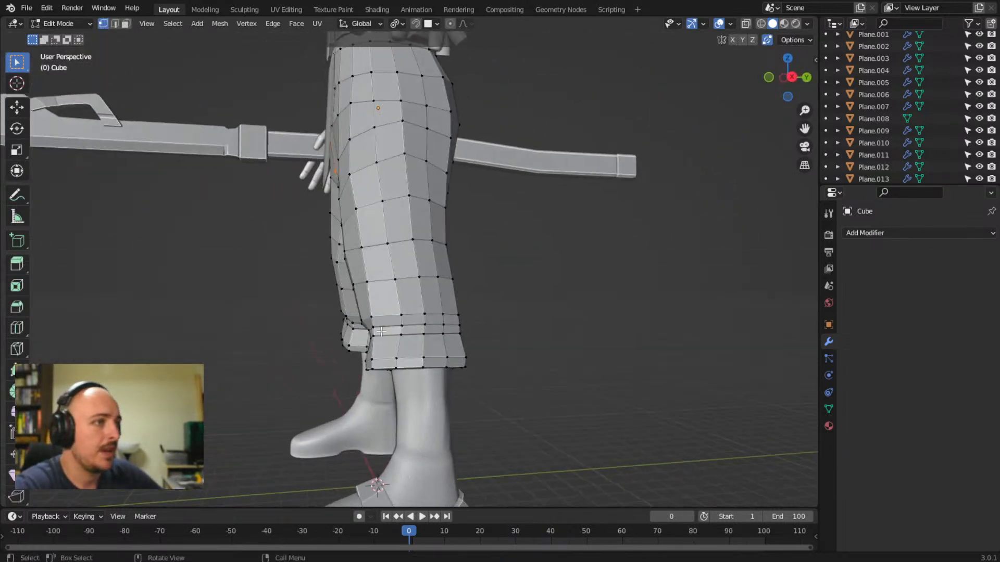
key("ctrl+r")
left_click(403, 343)
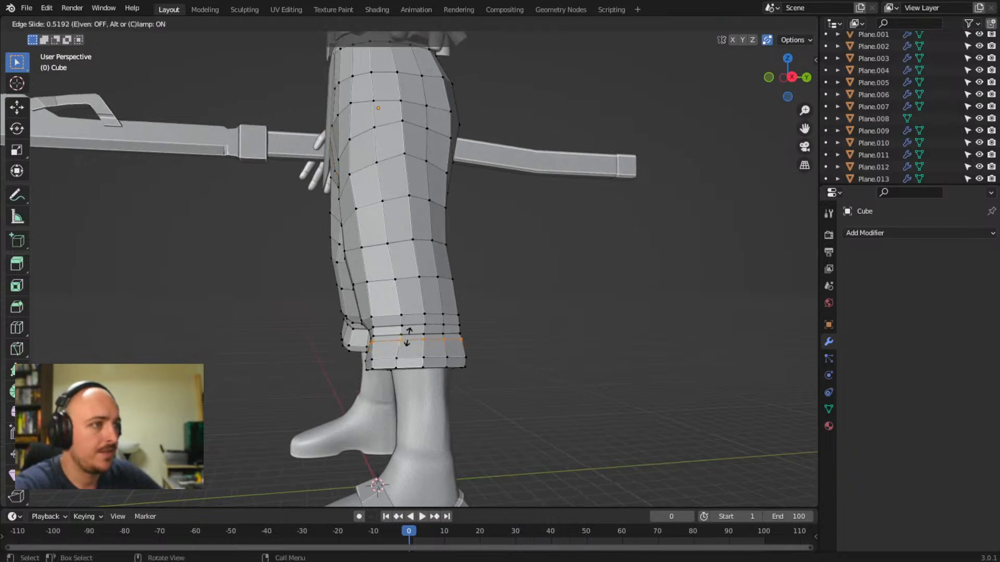
left_click(406, 338)
- Add a matching horizontal loop cut around the cuff of the character's right trouser leg
middle_click_drag(274, 308, 444, 255)
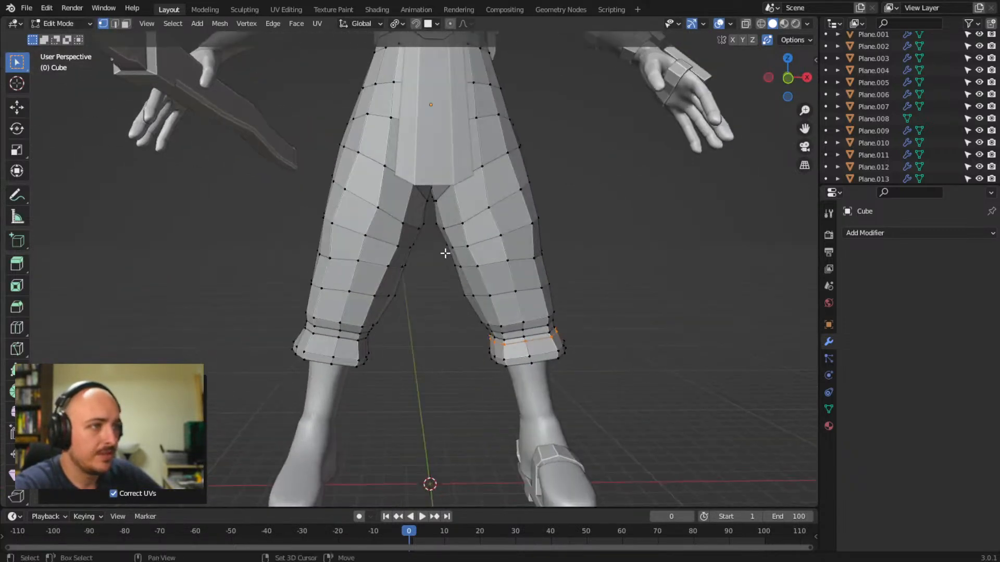
scroll(444, 255, "up", 2)
key("ctrl+r")
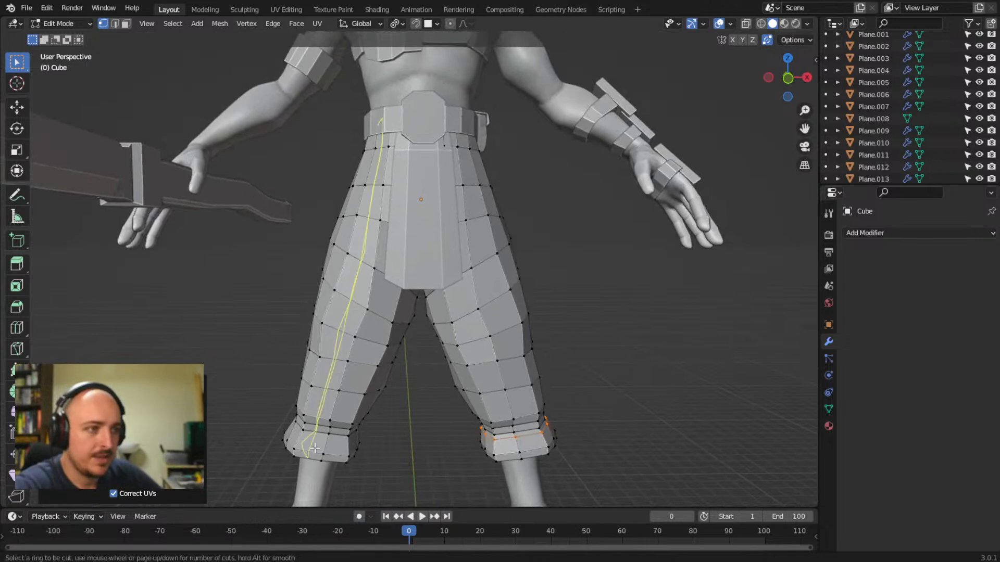
left_click(328, 442)
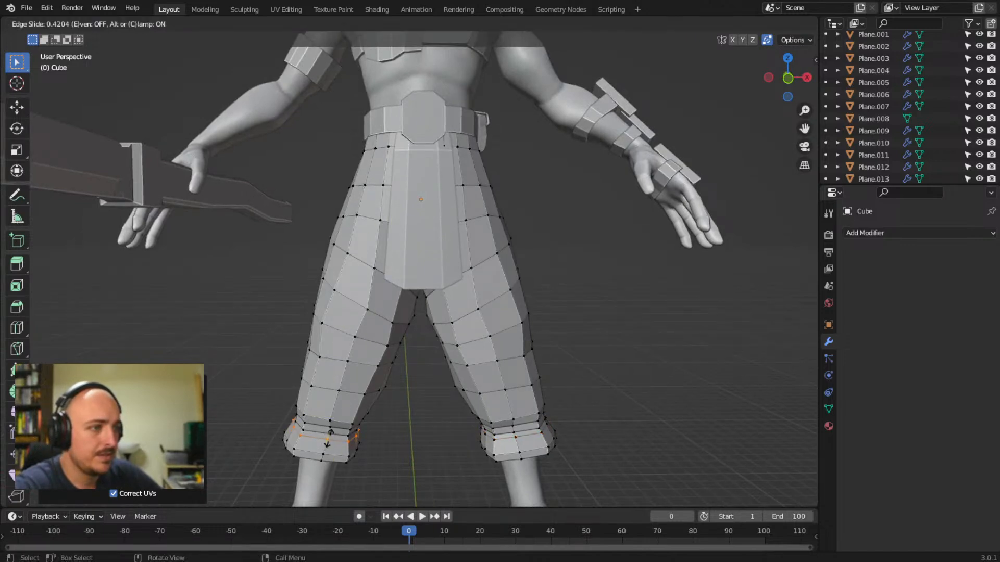
left_click(328, 442)
- Add horizontal loop cuts around the trousers just below the belt and across the hips above the crotch
middle_click_drag(328, 442, 433, 276)
key("ctrl+r")
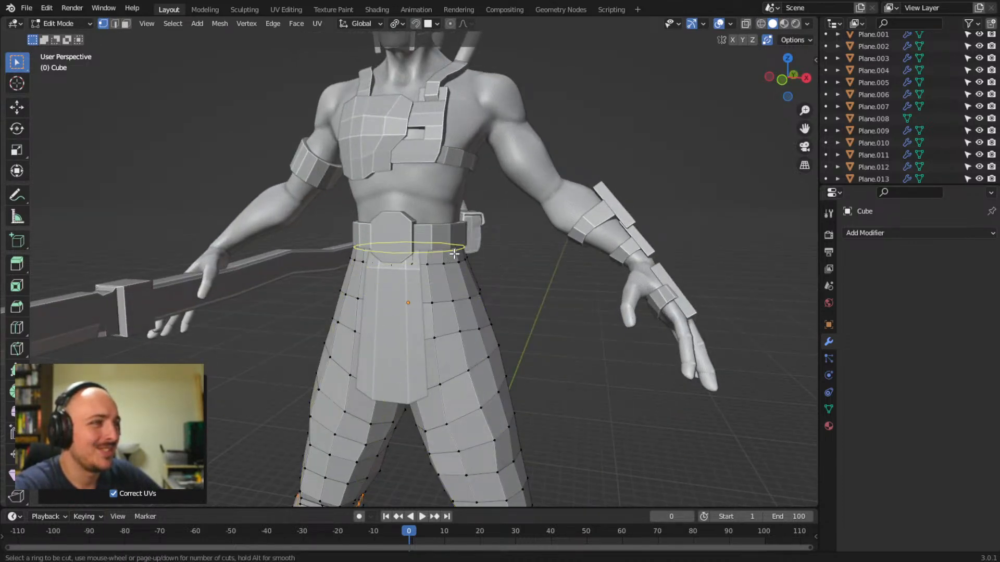
left_click(452, 254)
left_click(457, 256)
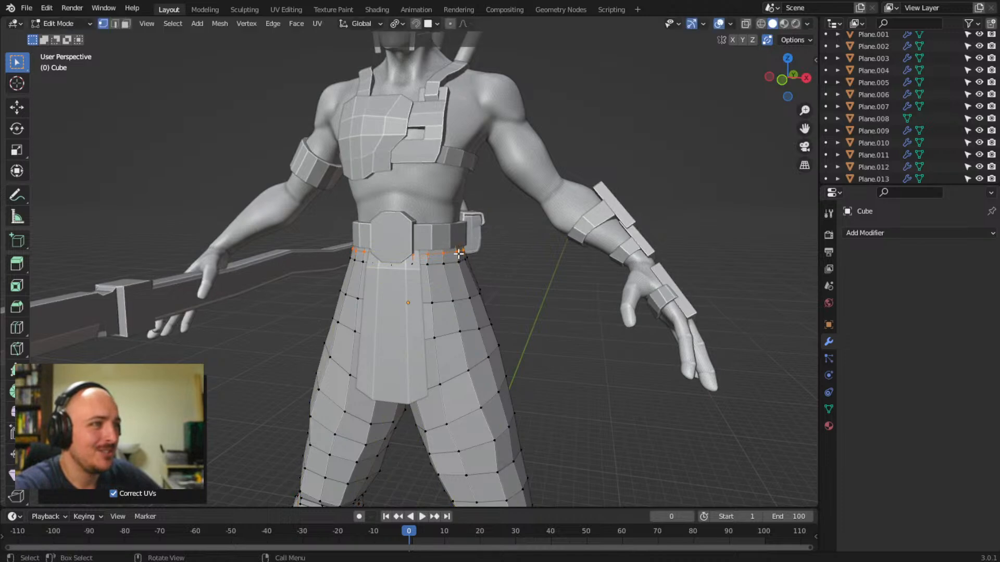
middle_click_drag(447, 291, 480, 229)
key("ctrl+r")
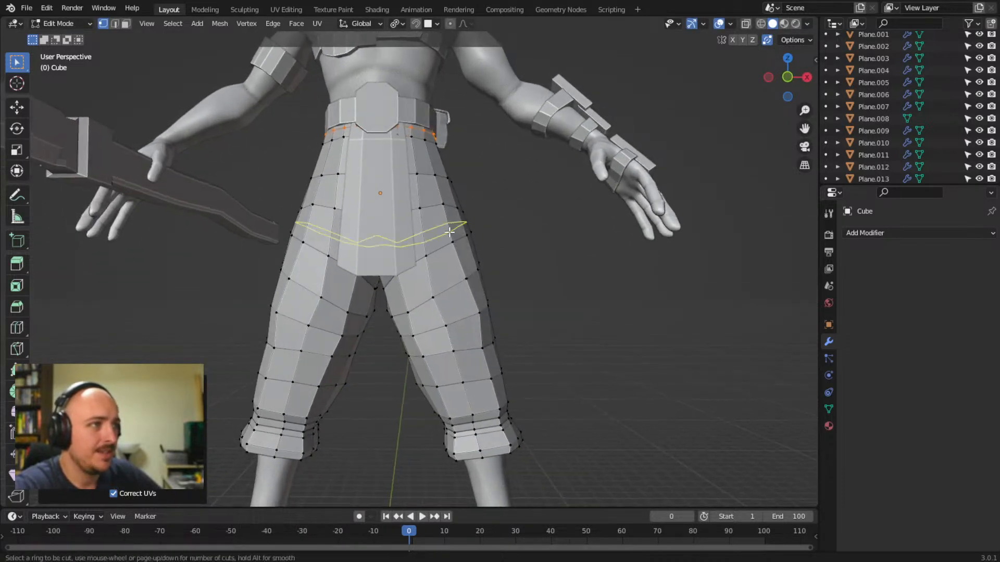
left_click(450, 232)
left_click(447, 243)
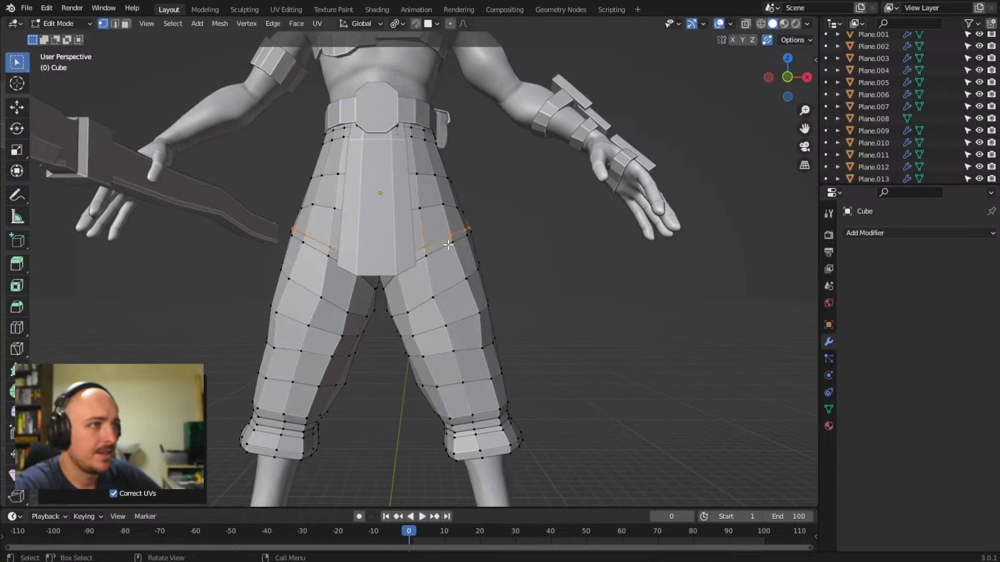
- Turn on X-ray and add a vertical loop cut on each side of the trousers' centre line
left_click(748, 25)
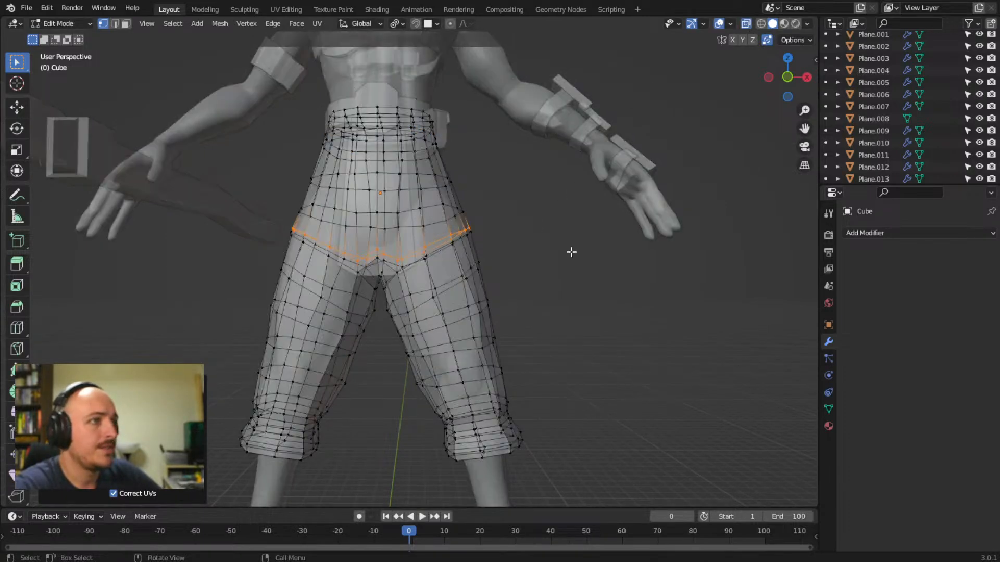
middle_click_drag(571, 250, 458, 244)
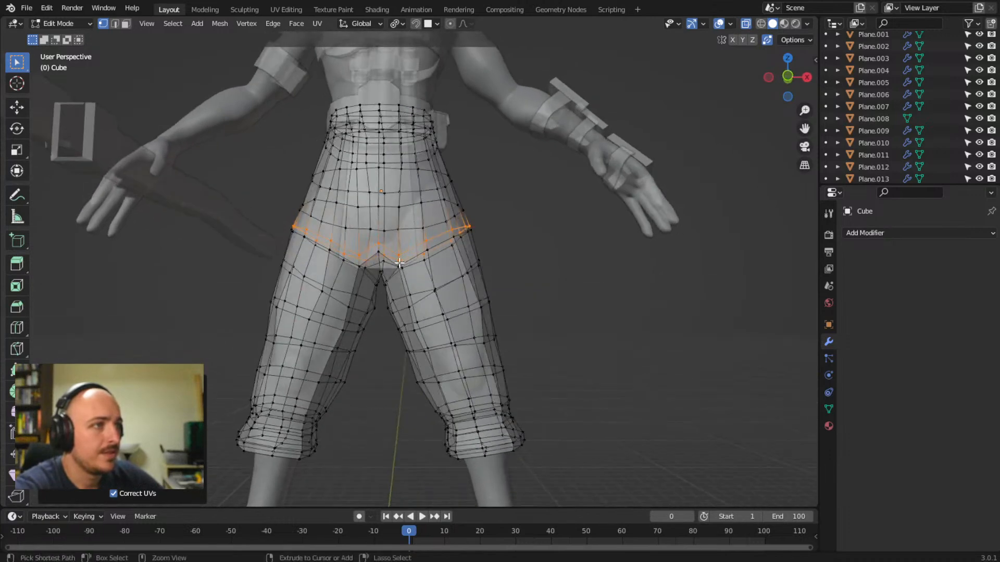
key("ctrl+r")
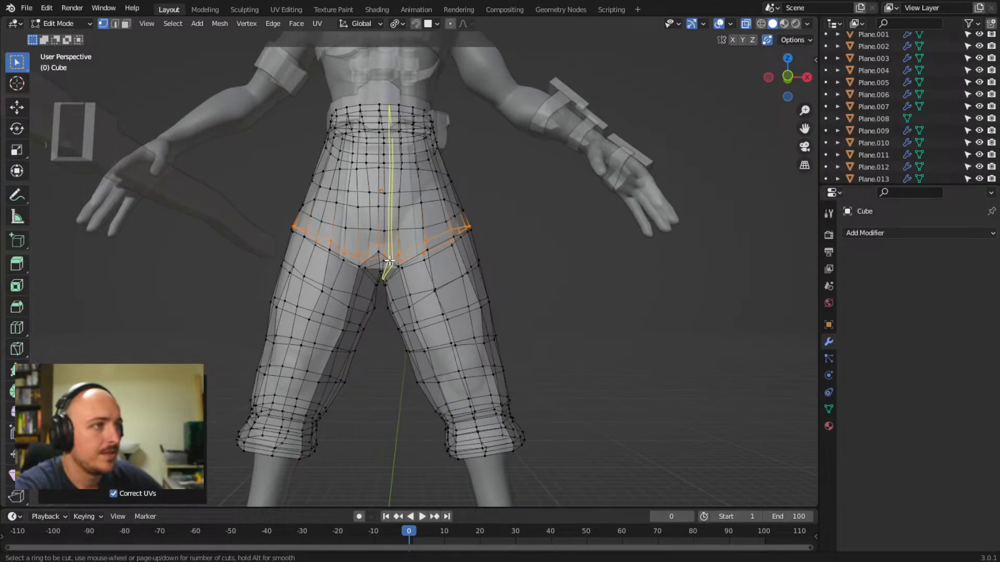
left_click(389, 260)
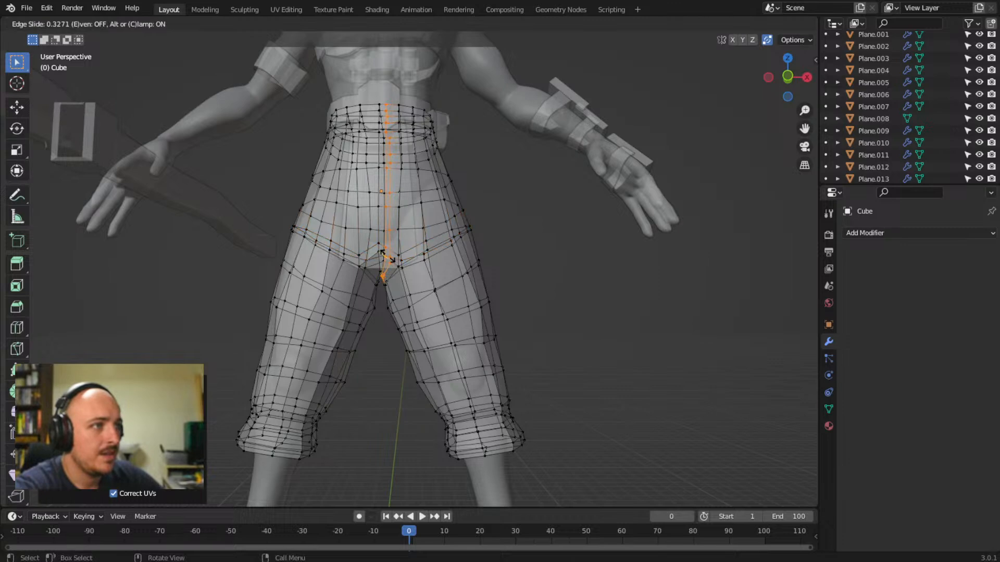
left_click(386, 255)
key("ctrl+r")
left_click(374, 254)
left_click(375, 254)
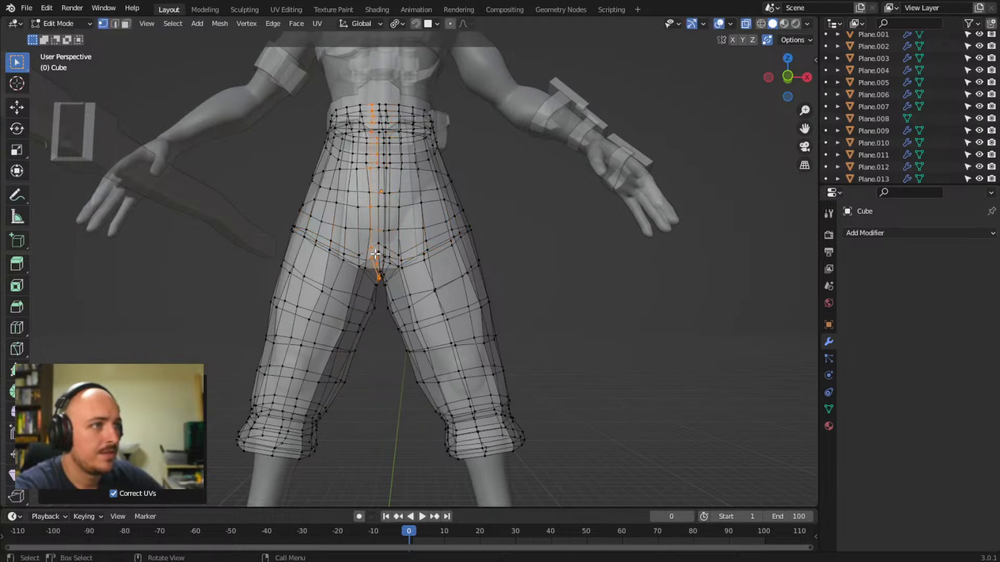
- Try adding a horizontal loop cut near the hem of the character's left trouser leg
middle_click_drag(490, 363, 421, 340)
scroll(422, 339, "up", 4)
key("ctrl+r")
left_click(437, 387)
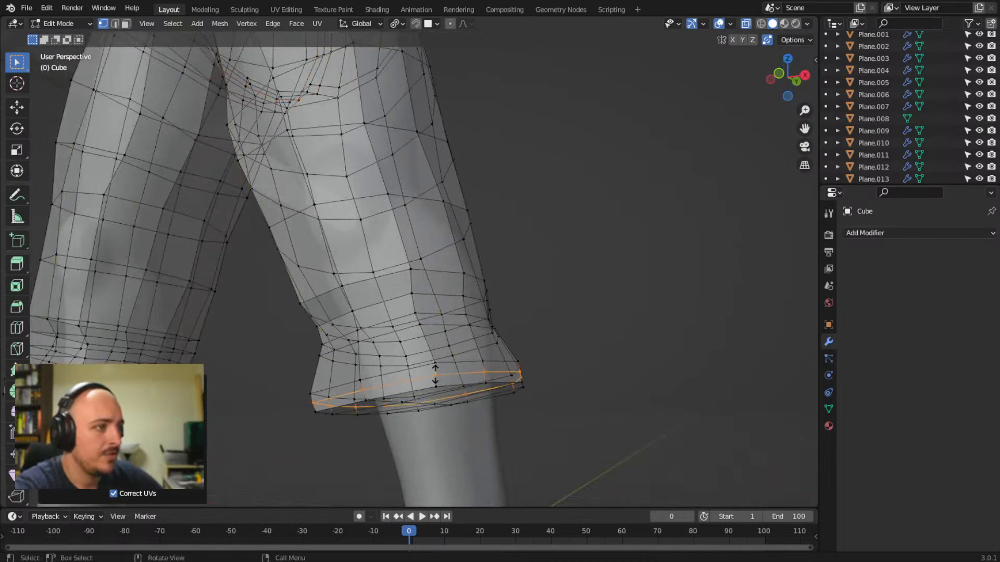
left_click(440, 377)
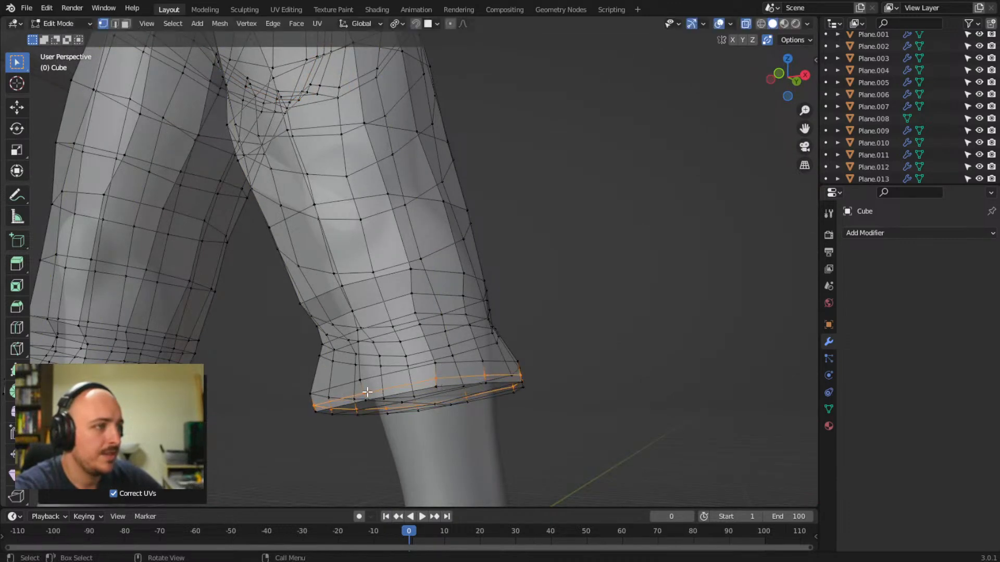
- Select and examine the left trouser leg's hem loop from below and behind, then undo the hem loop cut
middle_click_drag(367, 392, 483, 247)
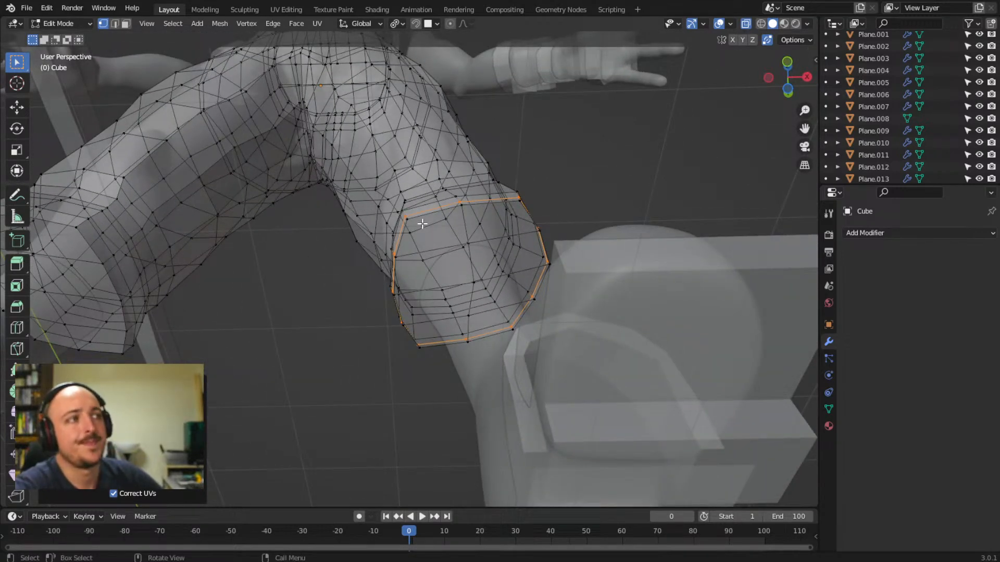
middle_click_drag(421, 224, 348, 384)
left_click(479, 246, "alt")
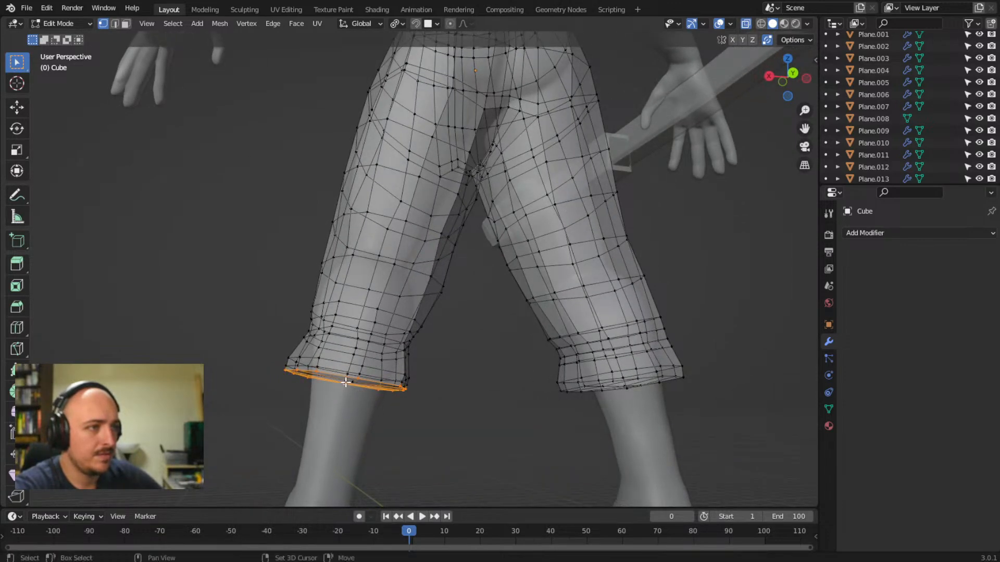
key("b")
left_click_drag(353, 385, 352, 387)
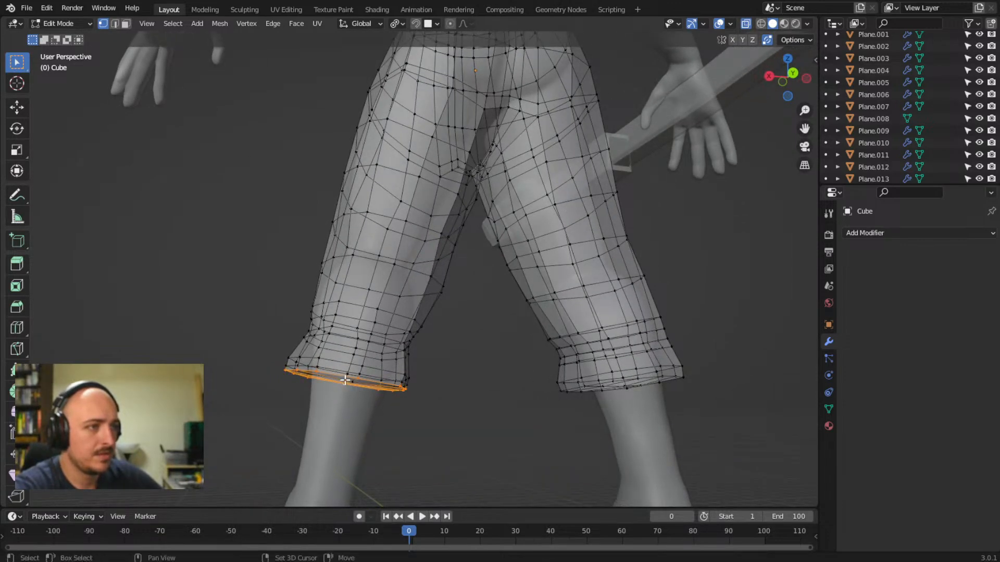
middle_click_drag(432, 414, 201, 388)
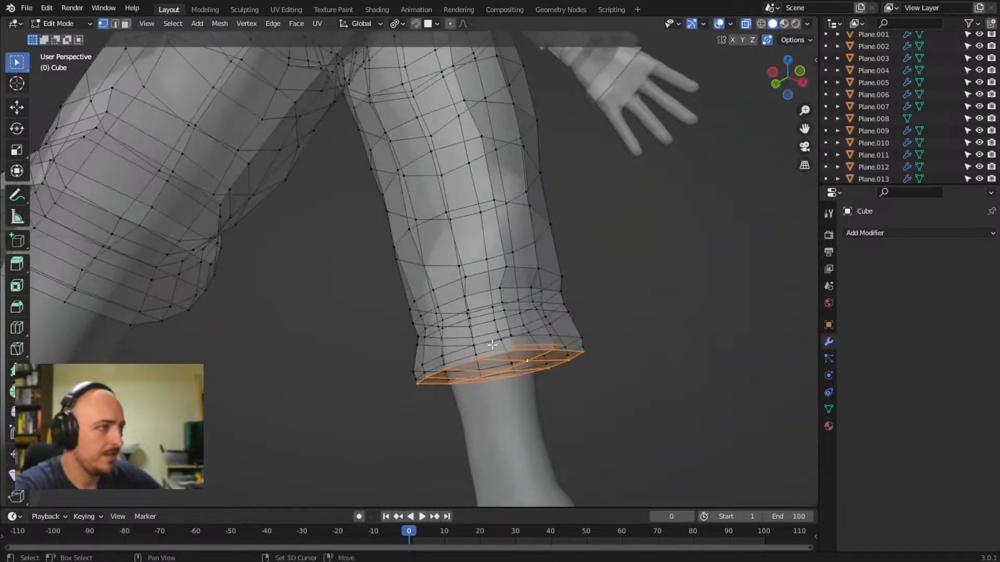
middle_click_drag(618, 392, 606, 388)
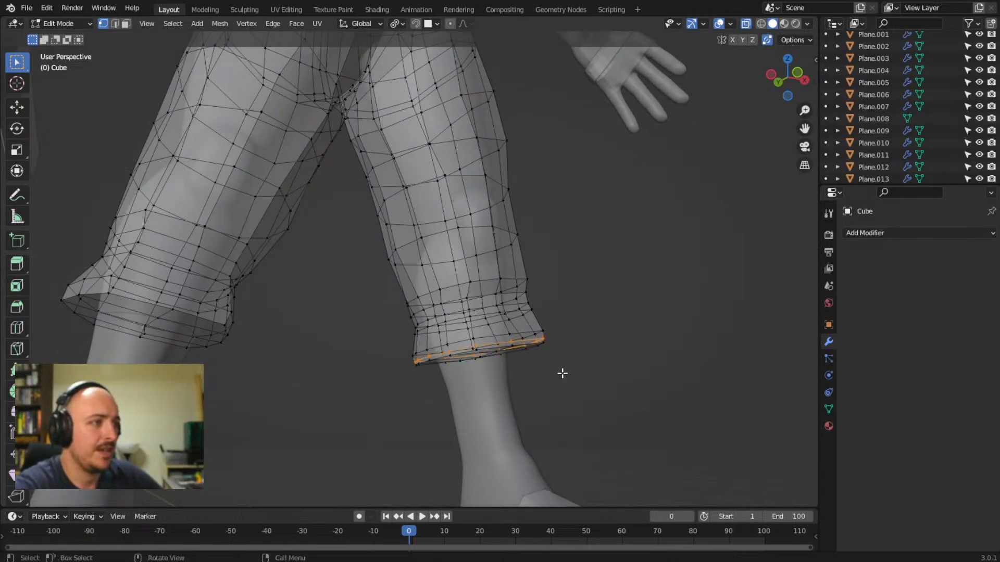
key("ctrl+z")
scroll(614, 331, "down", 5)
middle_click_drag(613, 331, 524, 272)
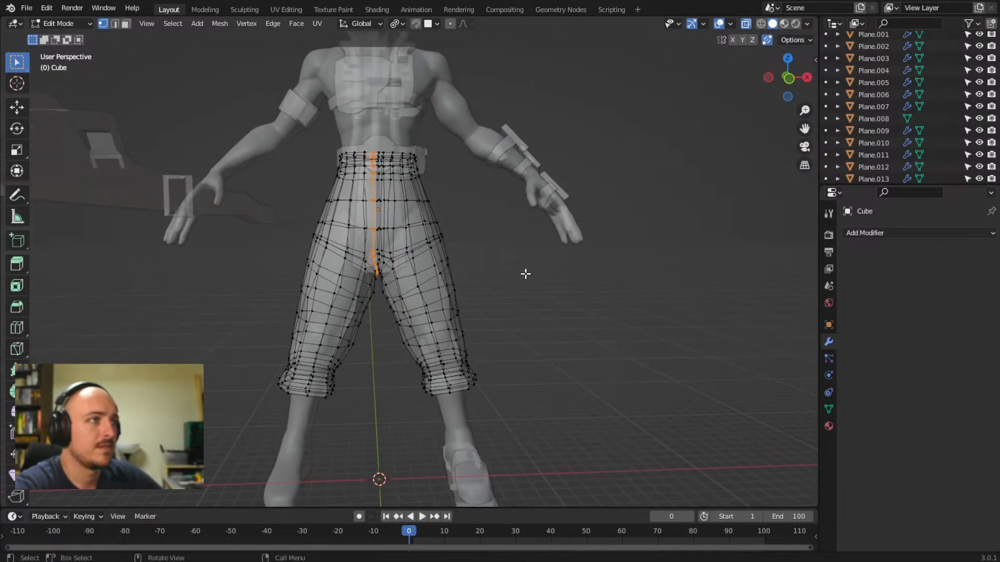
- Examine the open hem of the left trouser leg from the front and from below
scroll(502, 292, "up", 3)
scroll(482, 195, "up", 4)
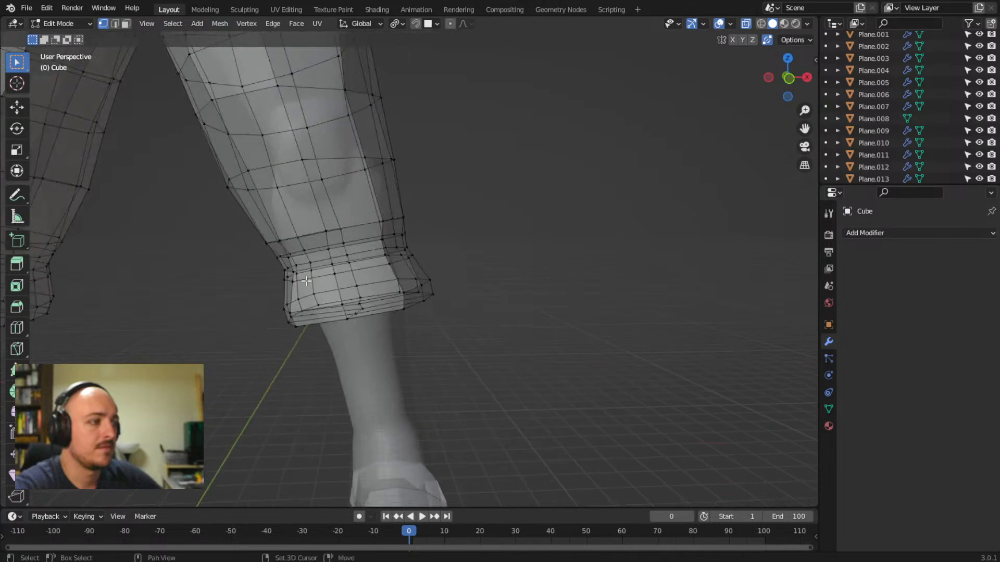
middle_click_drag(306, 281, 389, 311, "shift")
scroll(424, 373, "up", 5)
middle_click_drag(425, 385, 418, 313)
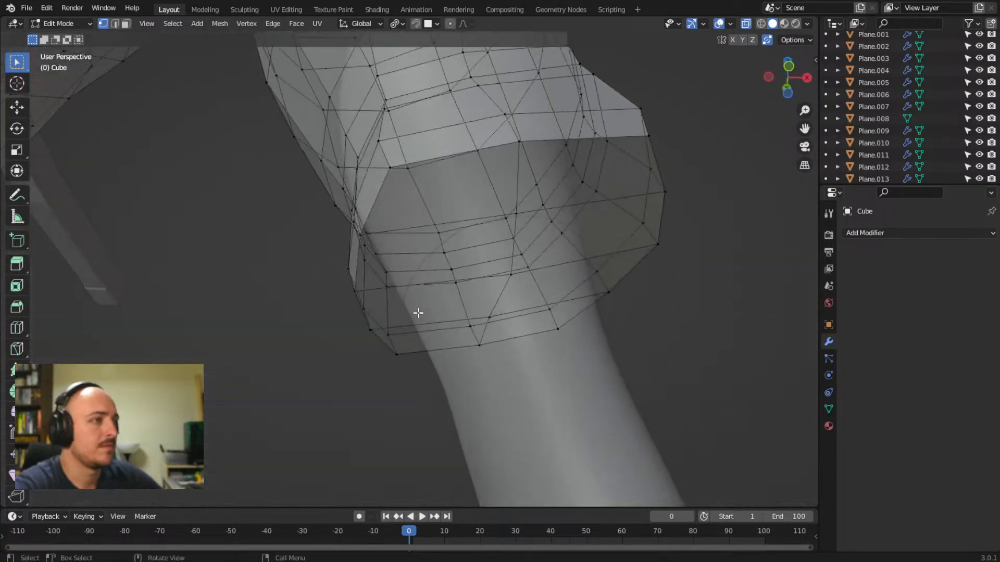
scroll(418, 313, "down", 2)
scroll(356, 317, "down", 3)
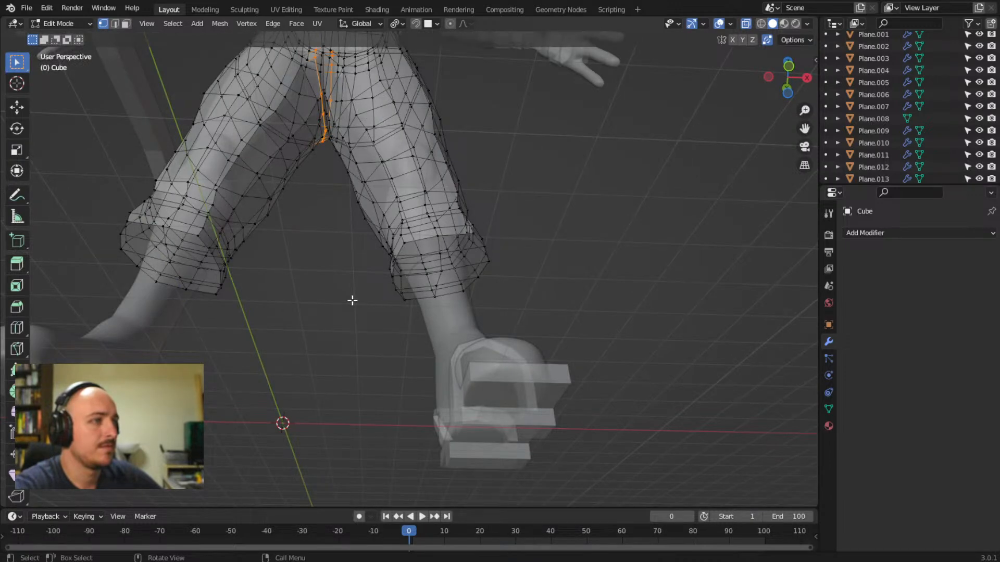
scroll(352, 301, "down", 5)
- Undo the recent edits back to before the Mirror modifier was applied to the trousers
key("ctrl+KP_Add")
key("ctrl+KP_Add")
key("ctrl+KP_Add")
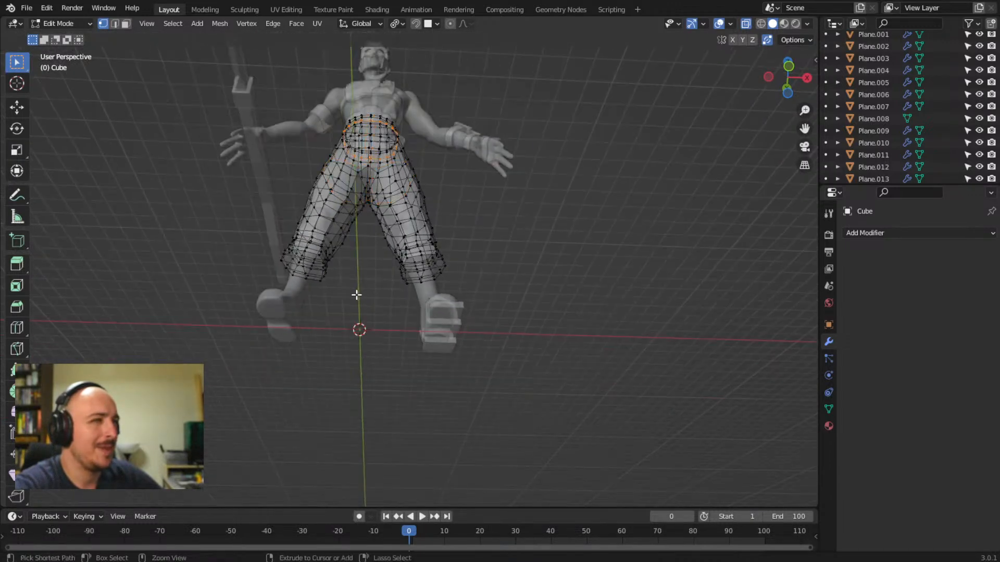
key("Tab")
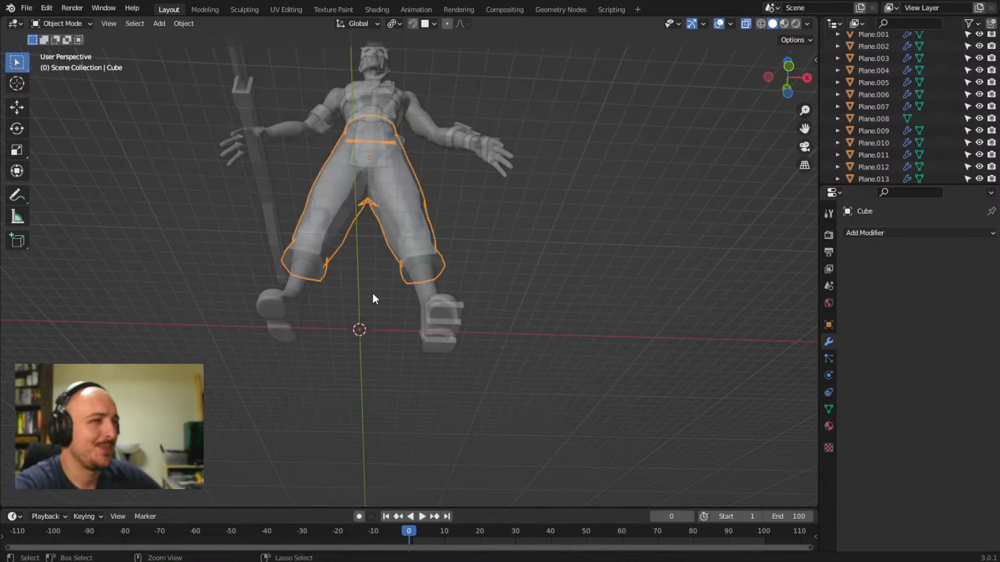
key("ctrl+z")
key("ctrl+z")
scroll(472, 281, "up", 4)
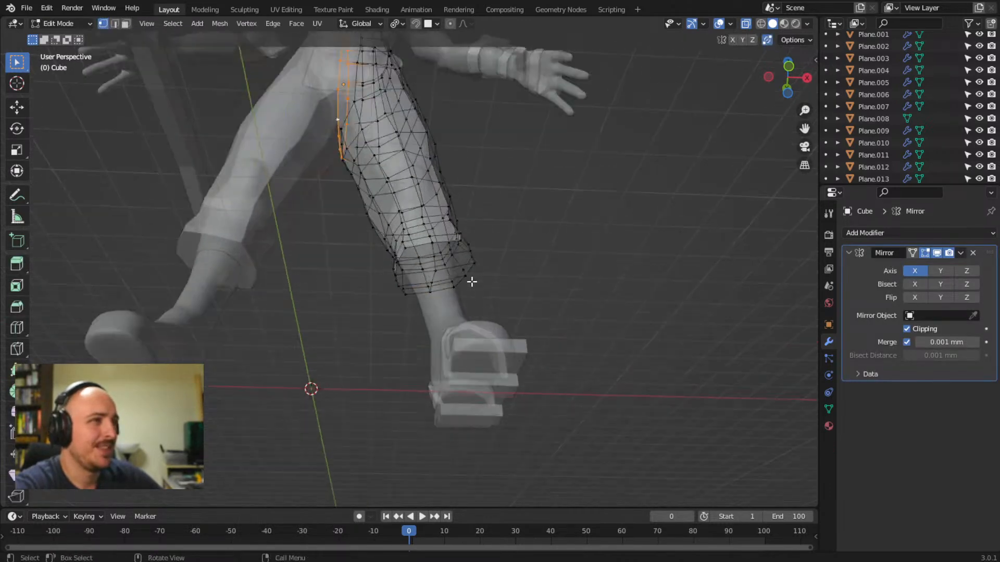
- Extrude the left trouser leg's hem edge loop and scale the new loop inward to give the hem thickness
middle_click_drag(472, 282, 524, 377)
left_click(437, 295, "alt")
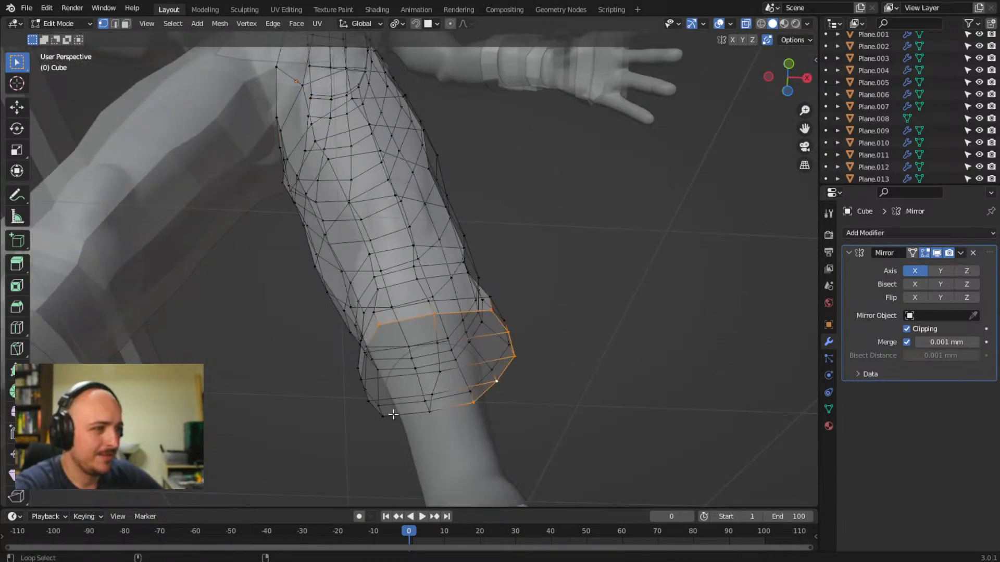
middle_click_drag(366, 397, 350, 443)
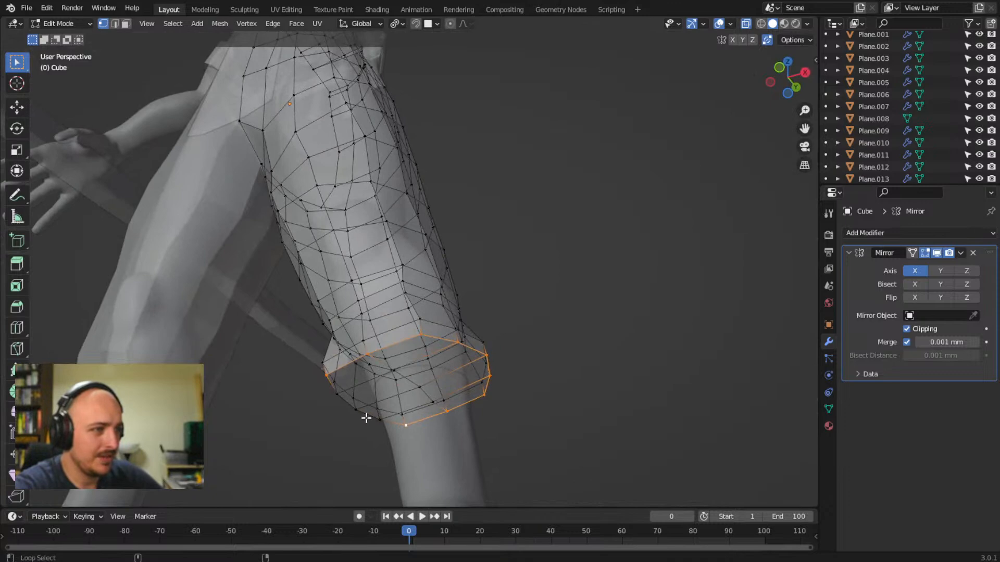
middle_click_drag(401, 396, 537, 435)
key("e")
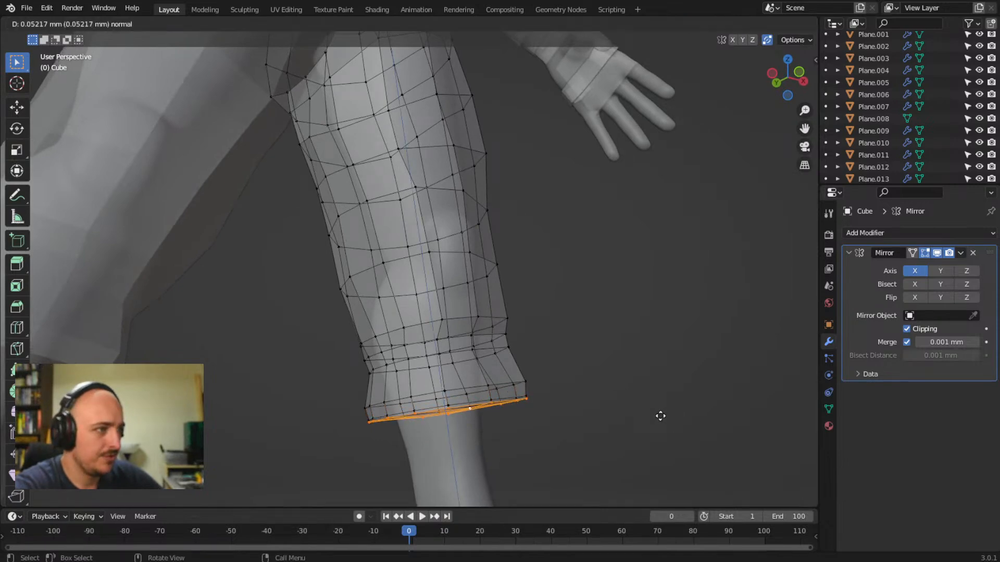
left_click(661, 421)
key("s")
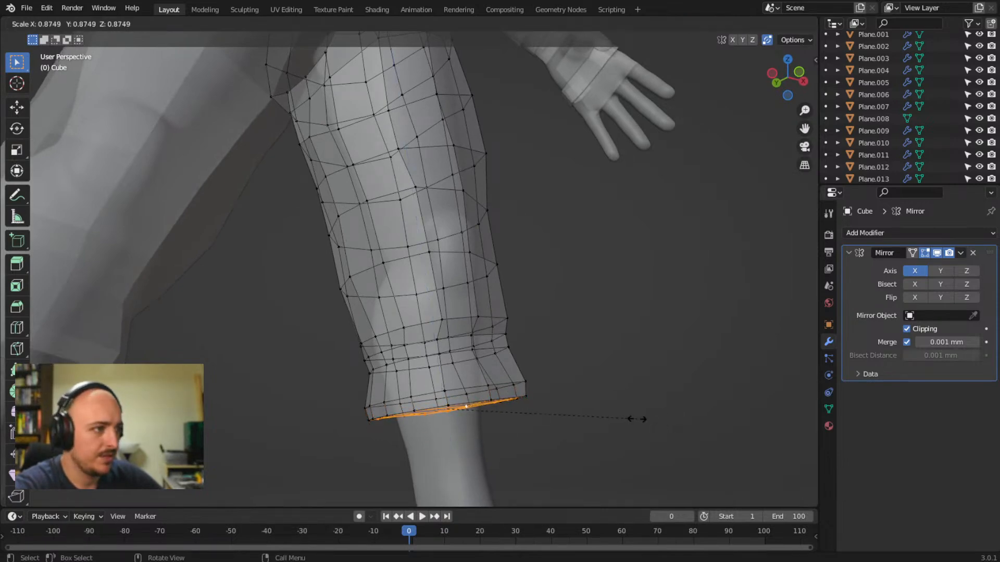
left_click(610, 418)
- Try moving the hem's inner ring freely up into the trouser leg, and undo the last change
middle_click_drag(610, 418, 443, 344)
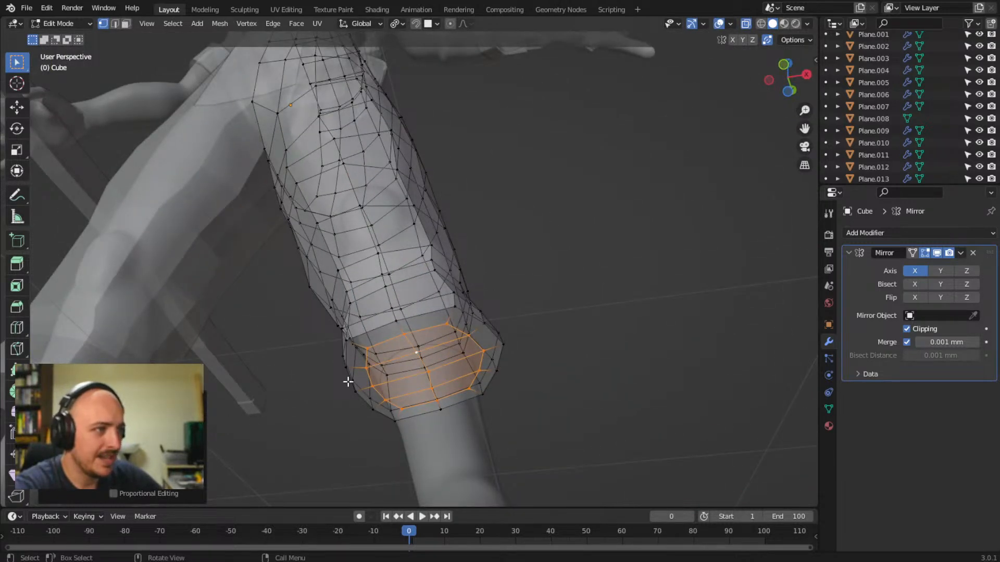
middle_click_drag(347, 381, 489, 453)
key("g")
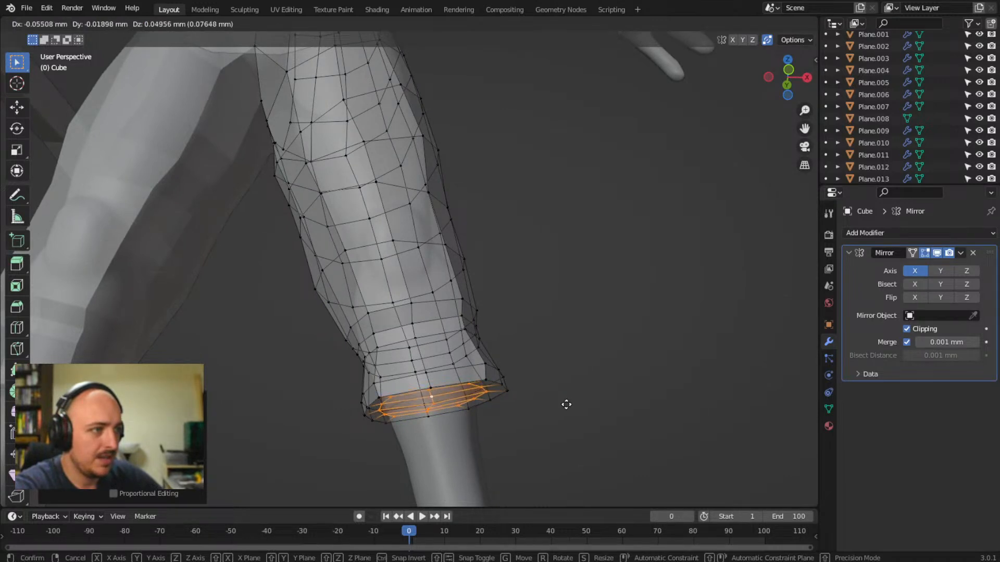
left_click(567, 407)
key("ctrl+z")
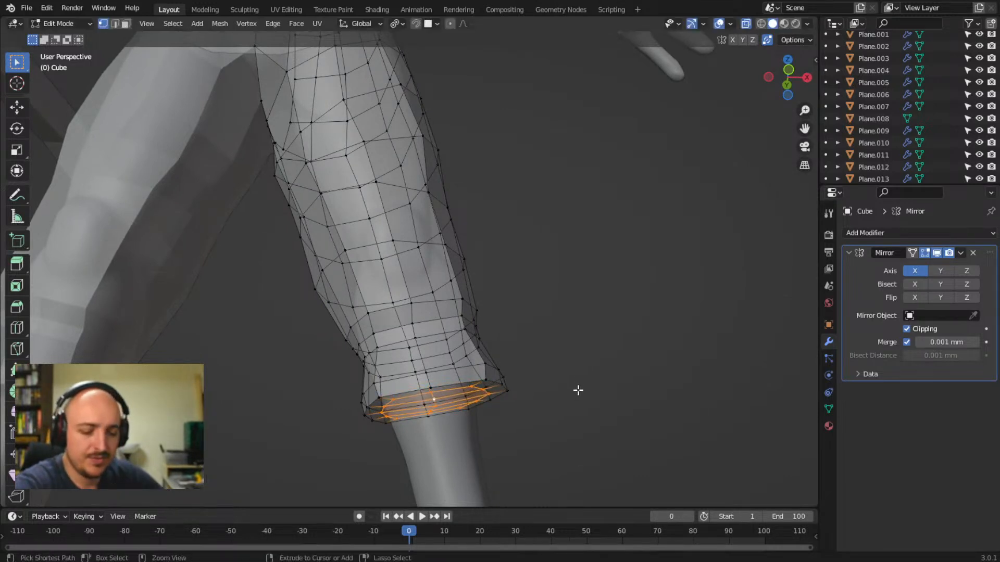
- Move the hem's inner ring up into the trouser leg along global Z by about 0.17 mm
key("g")
key("z")
key("z")
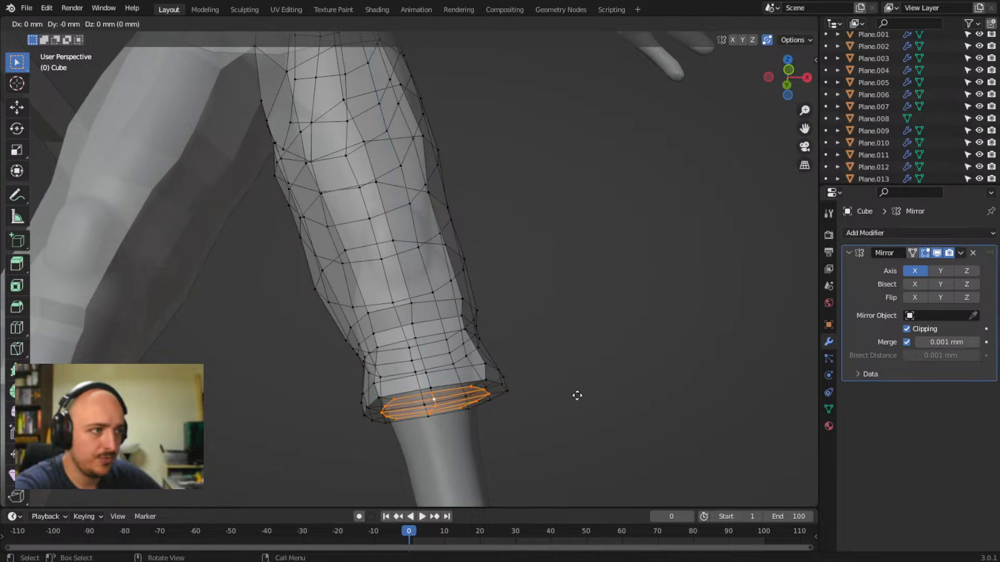
key("z")
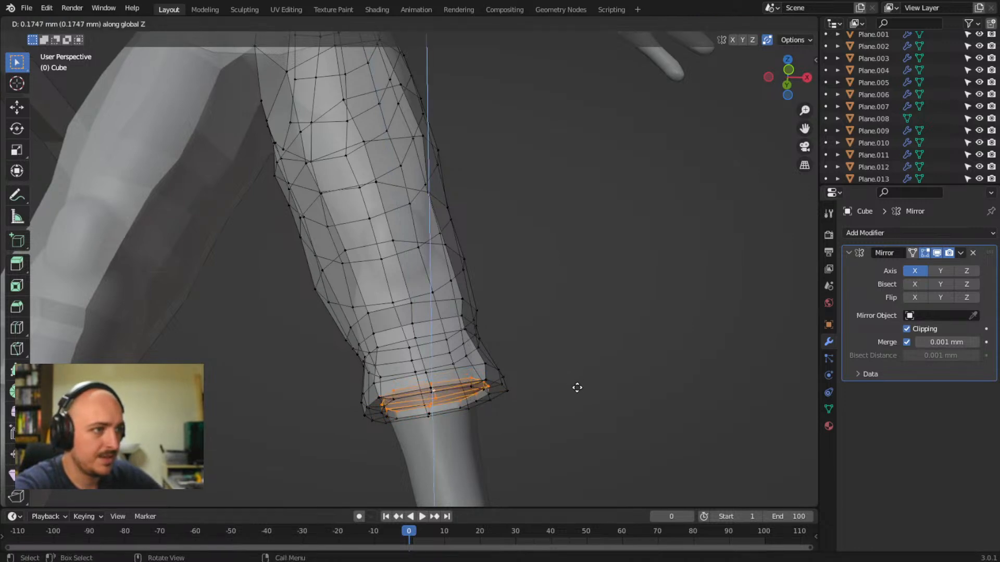
left_click(577, 387)
- Add a horizontal loop cut around the upper part of the flared cuff and scale it inward to about 0.95
middle_click_drag(589, 368, 424, 369)
scroll(608, 344, "down", 3)
middle_click_drag(610, 344, 571, 357)
scroll(552, 263, "up", 4)
middle_click_drag(466, 259, 532, 369, "shift")
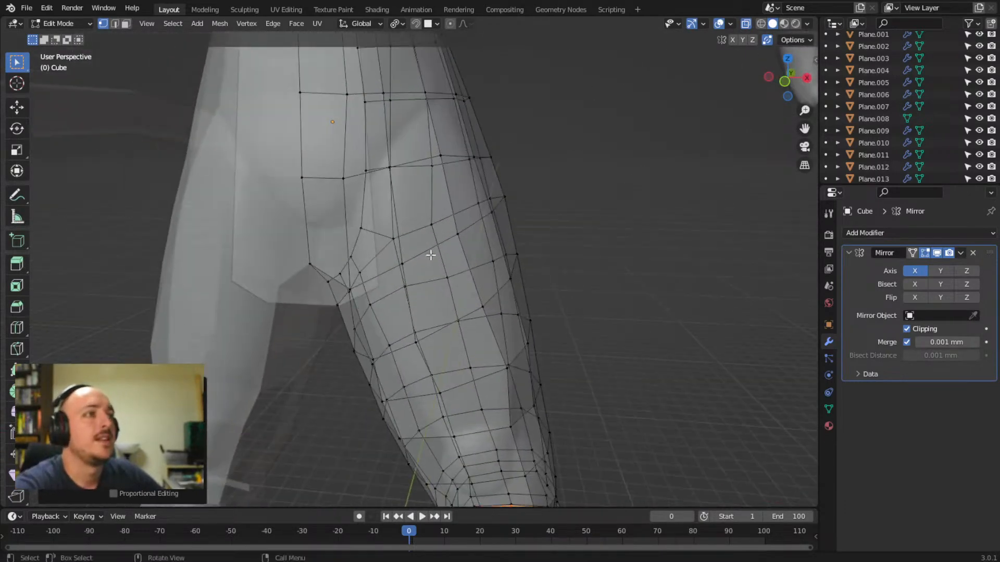
middle_click_drag(430, 255, 446, 241)
scroll(417, 240, "down", 1)
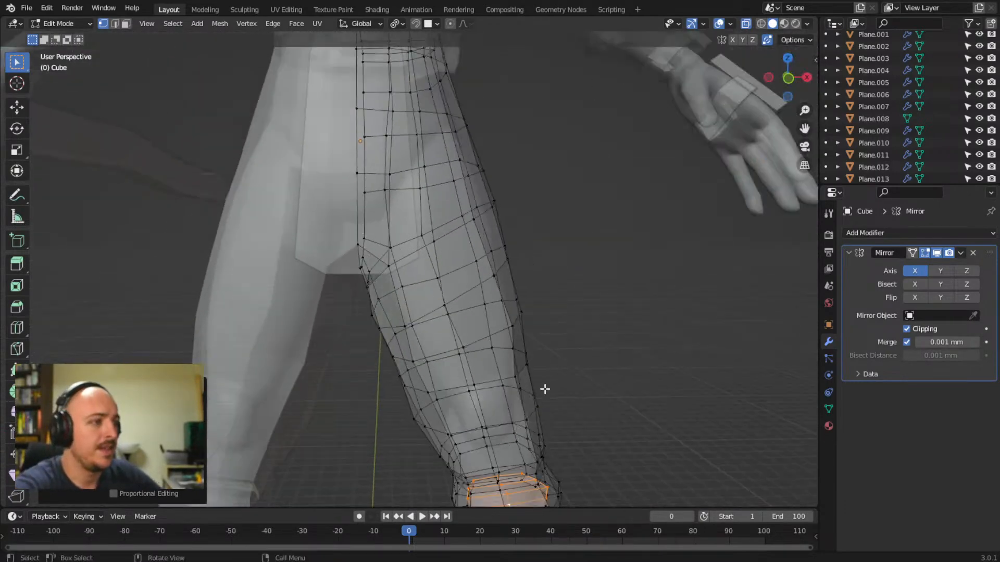
middle_click_drag(545, 389, 467, 189, "shift")
middle_click_drag(467, 241, 493, 252)
key("ctrl+r")
left_click(467, 254)
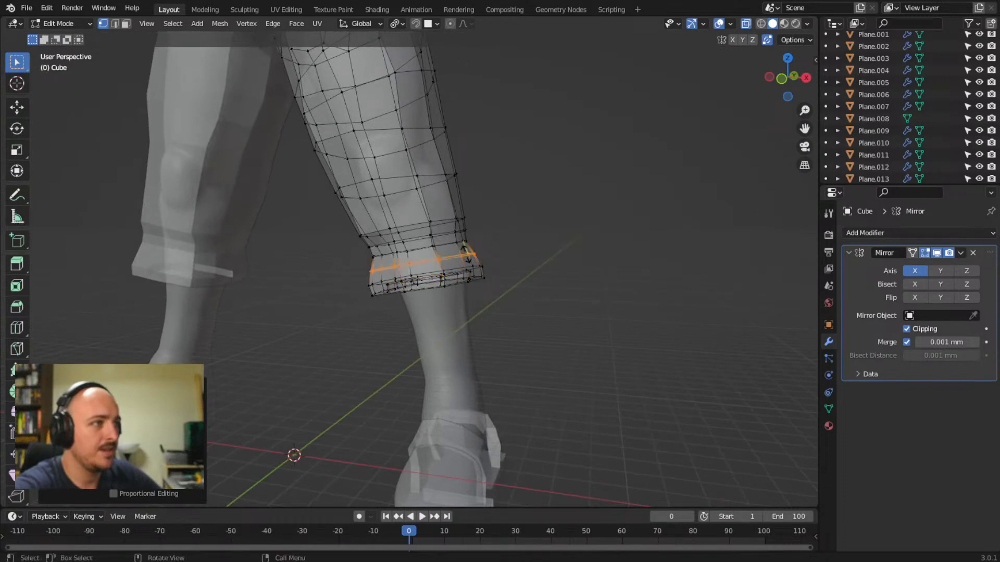
left_click(462, 251)
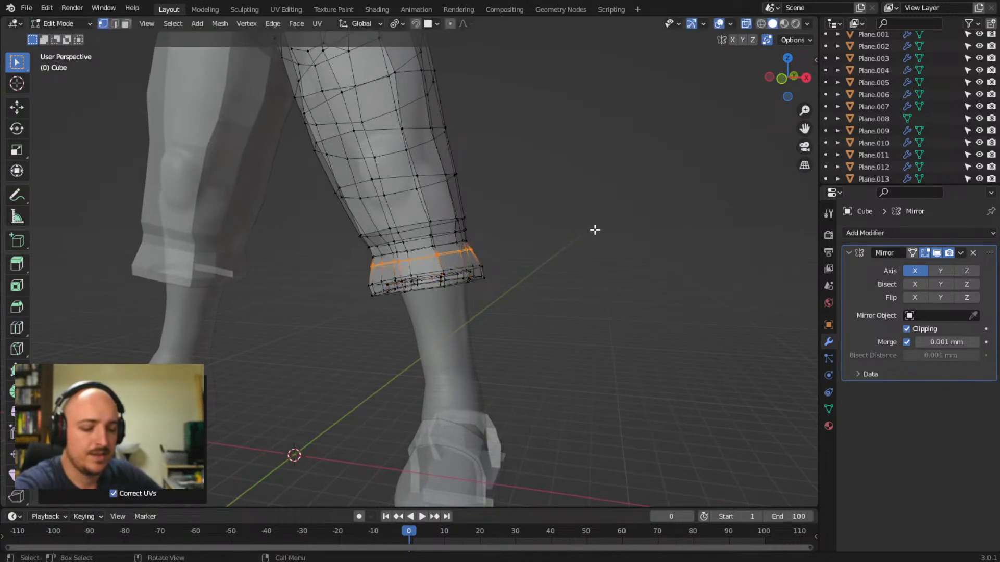
key("s")
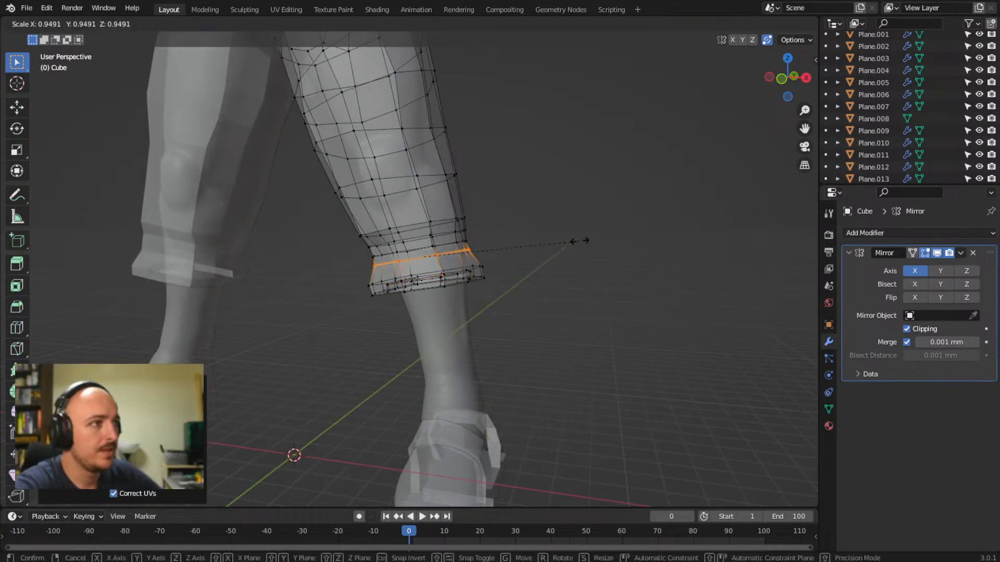
left_click(580, 241)
- Add a horizontal loop cut just below the trousers' waistband and slide it slightly up
middle_click_drag(554, 222, 435, 250)
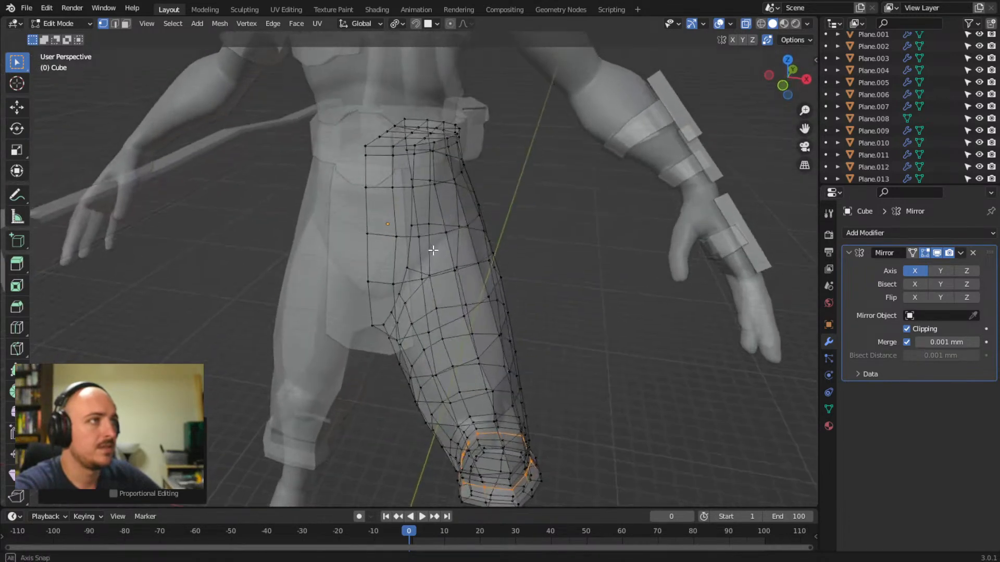
left_click(391, 172, "alt+shift")
key("g")
key("g")
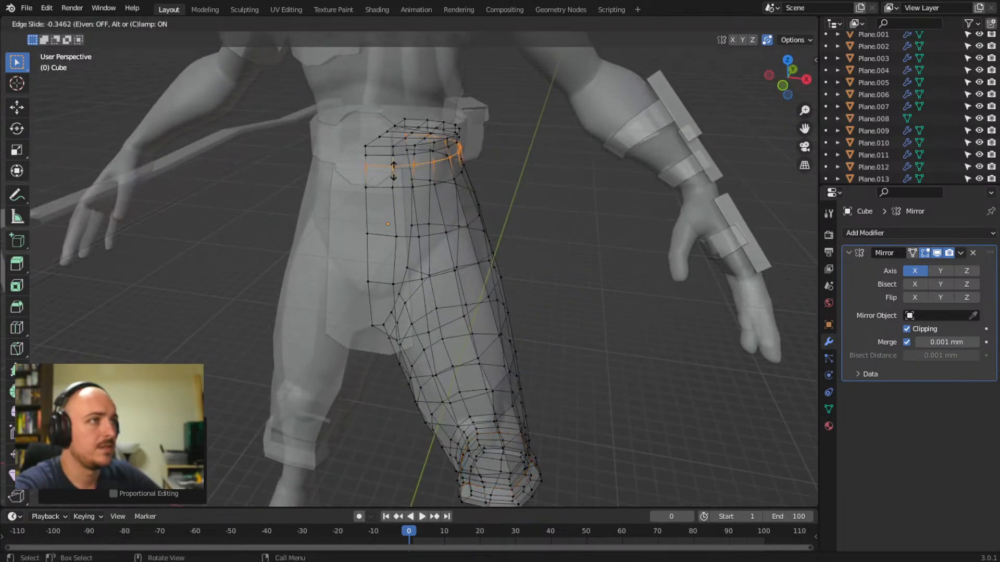
left_click(399, 166)
- Add a loop cut around the underside of the hem, slid close to its outer edge
middle_click_drag(399, 166, 462, 246)
scroll(461, 246, "down", 3)
middle_click_drag(493, 313, 414, 148, "shift")
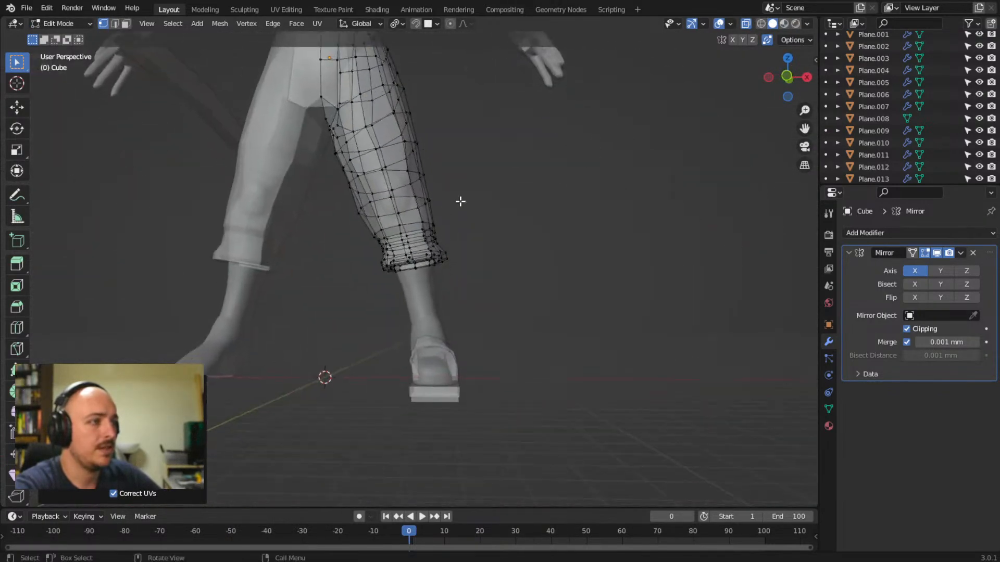
middle_click_drag(462, 201, 468, 294)
scroll(484, 248, "up", 6)
key("ctrl+r")
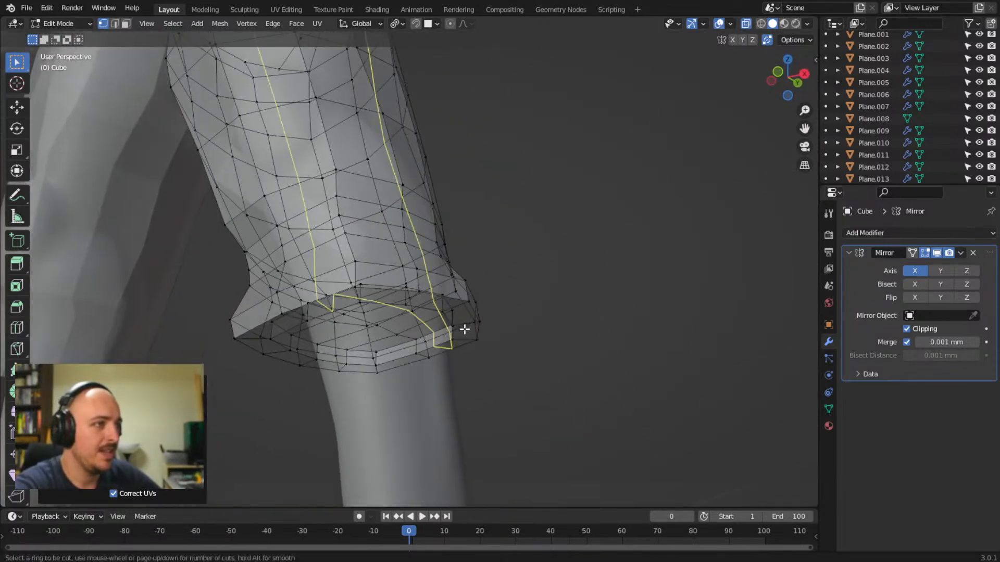
left_click(464, 322)
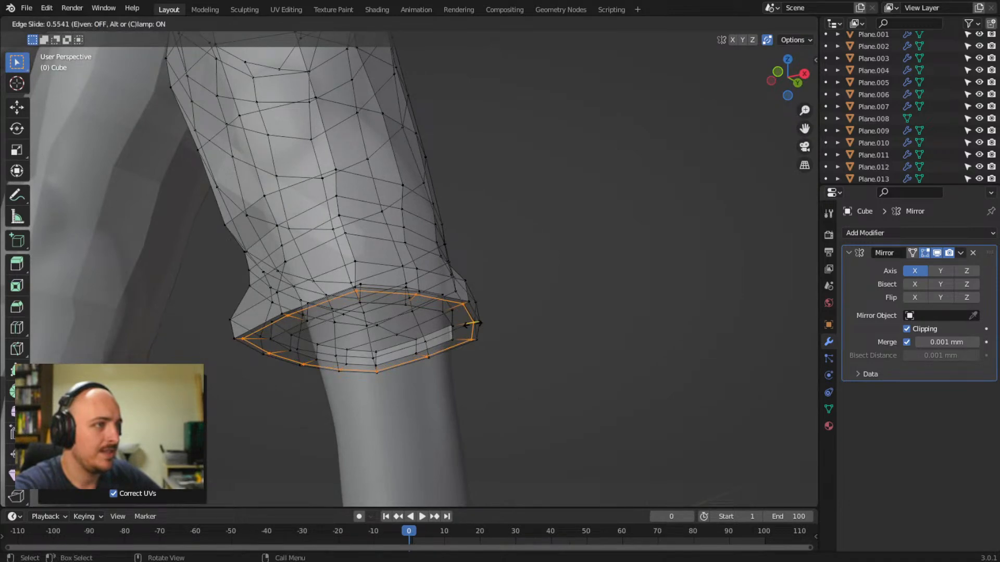
left_click(472, 323)
- Add a loop cut around the outer rim of the hem, slid down toward its lower edge
middle_click_drag(522, 328, 389, 359)
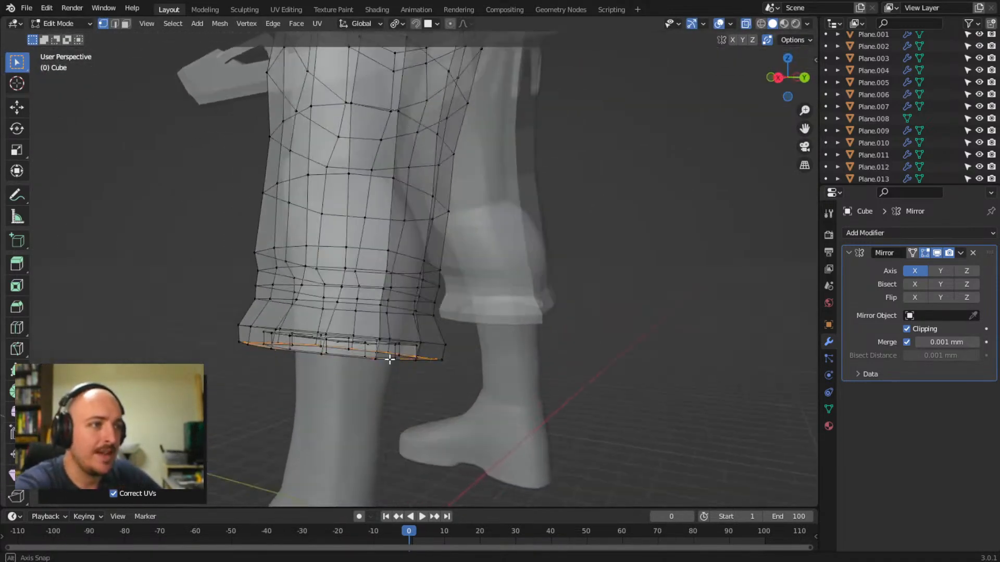
key("ctrl+r")
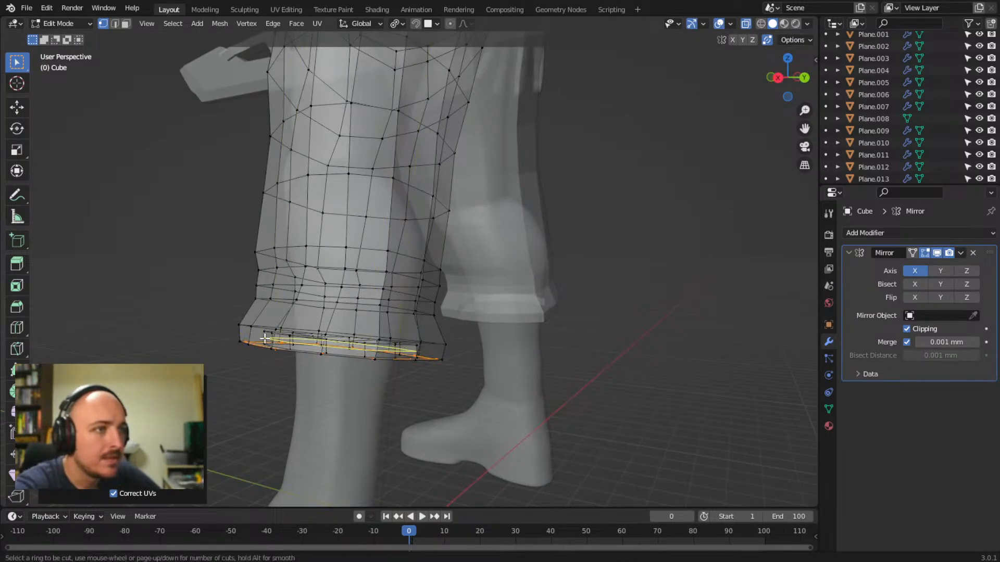
left_click(250, 337)
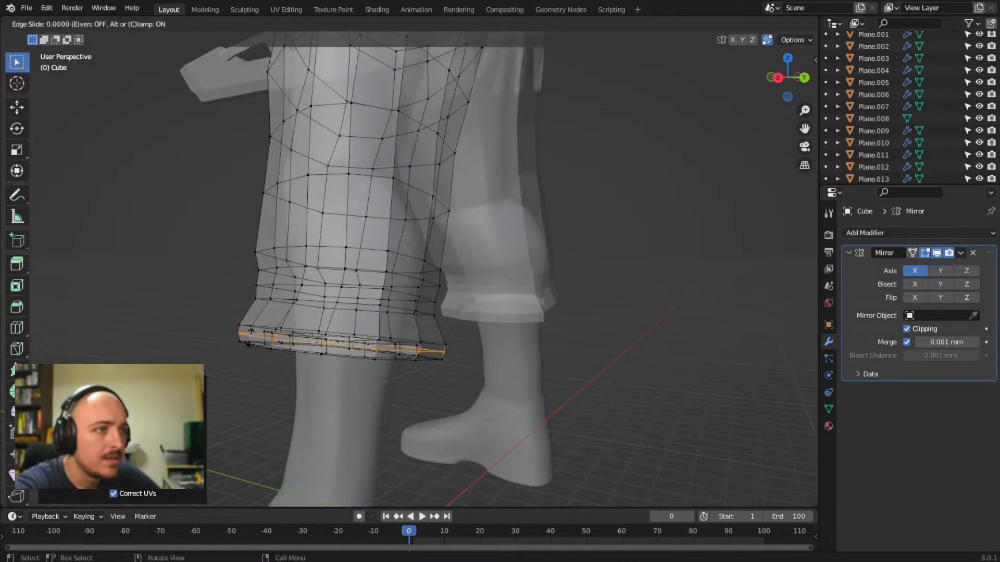
left_click(254, 343)
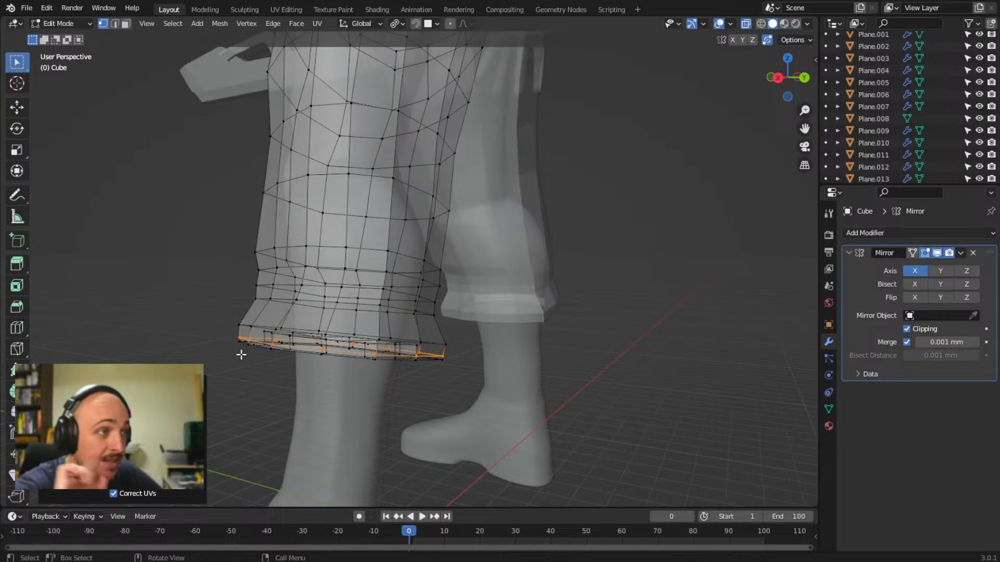
middle_click_drag(244, 354, 394, 298)
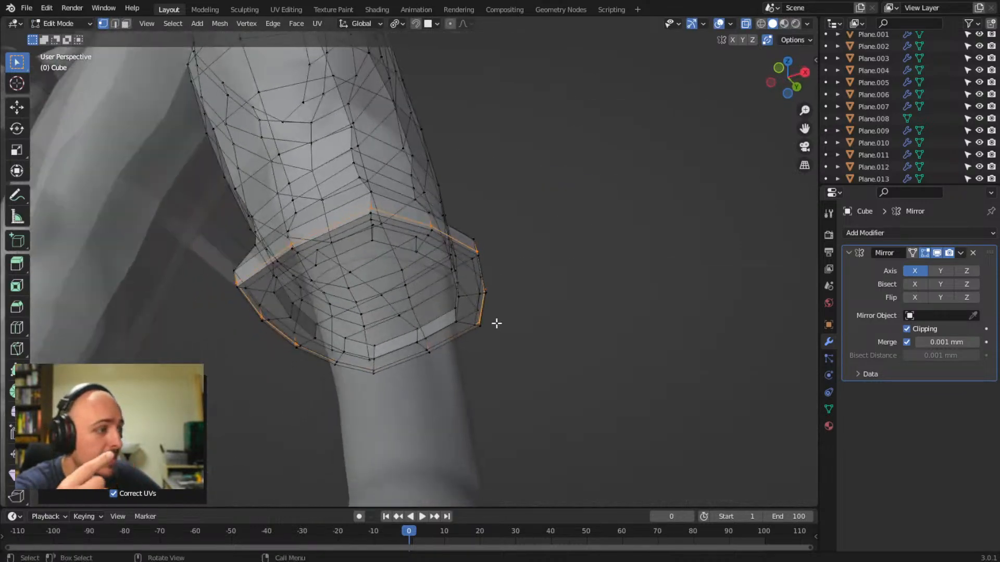
middle_click_drag(483, 297, 254, 339)
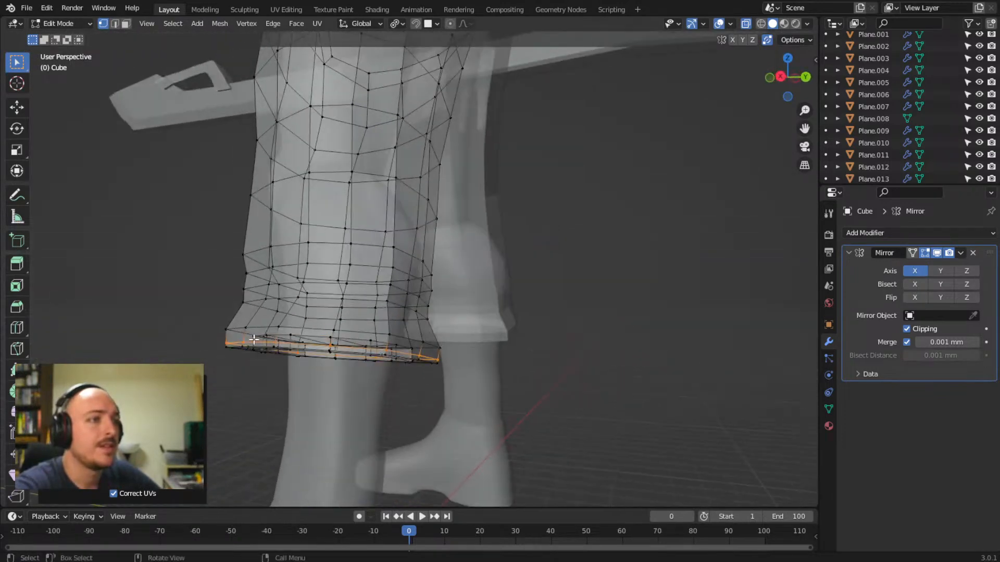
- Apply the Mirror modifier to the trousers and return to Object Mode
middle_click_drag(116, 220, 304, 216)
scroll(364, 217, "down", 7)
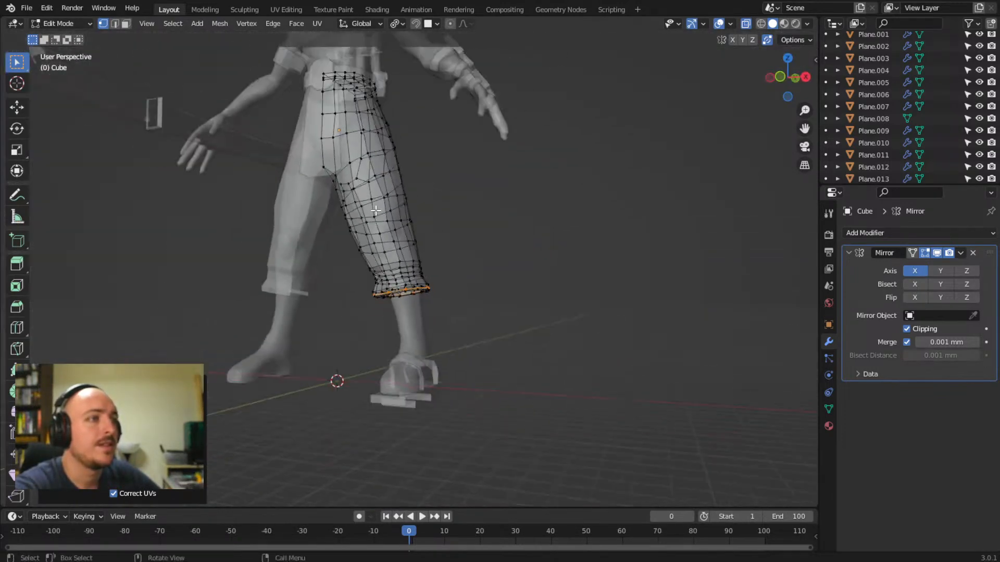
middle_click_drag(494, 217, 467, 217)
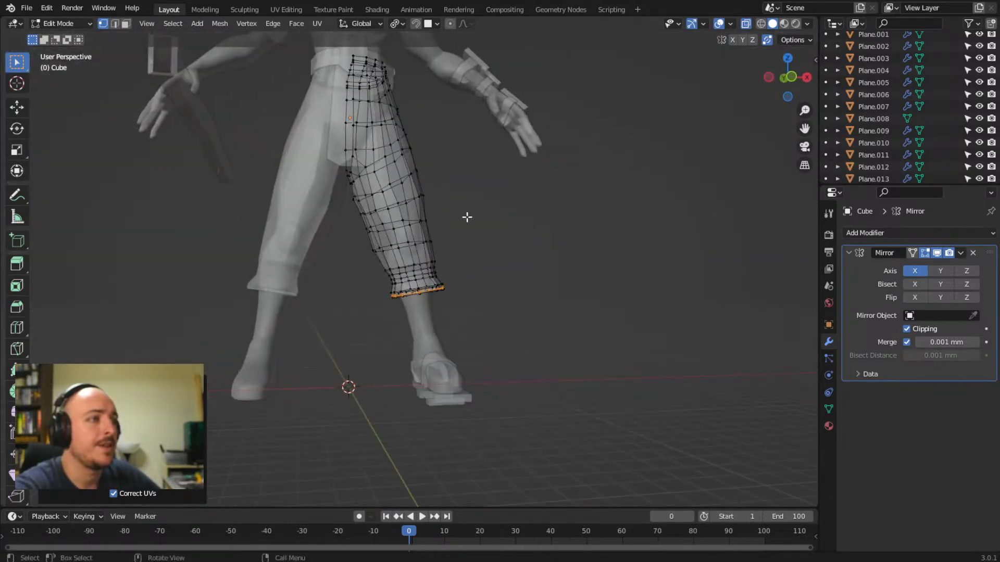
left_click(960, 253)
left_click(925, 267)
- Turn off X-ray display and add a Multiresolution modifier to the trousers
middle_click_drag(771, 247, 492, 289)
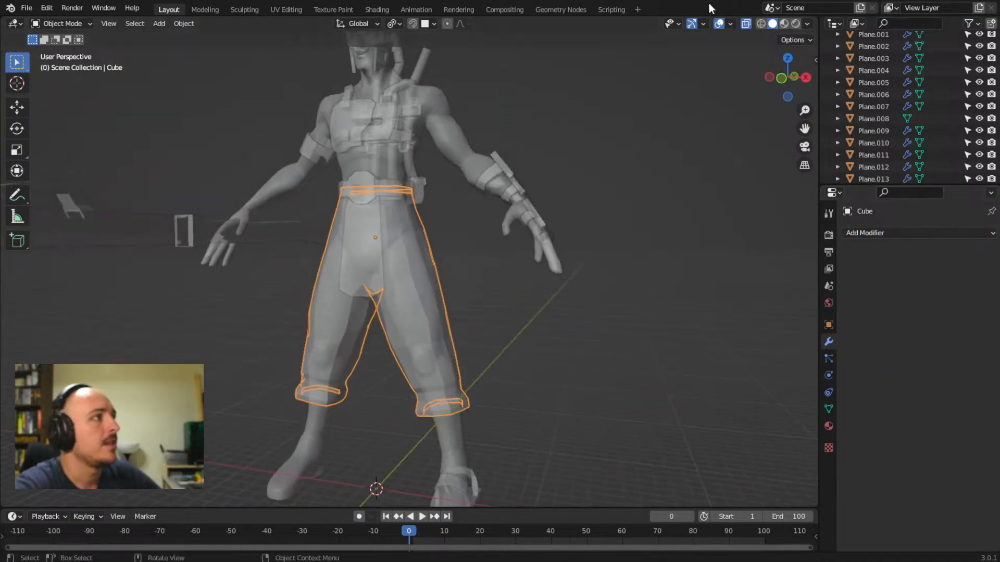
left_click(745, 24)
left_click(917, 235)
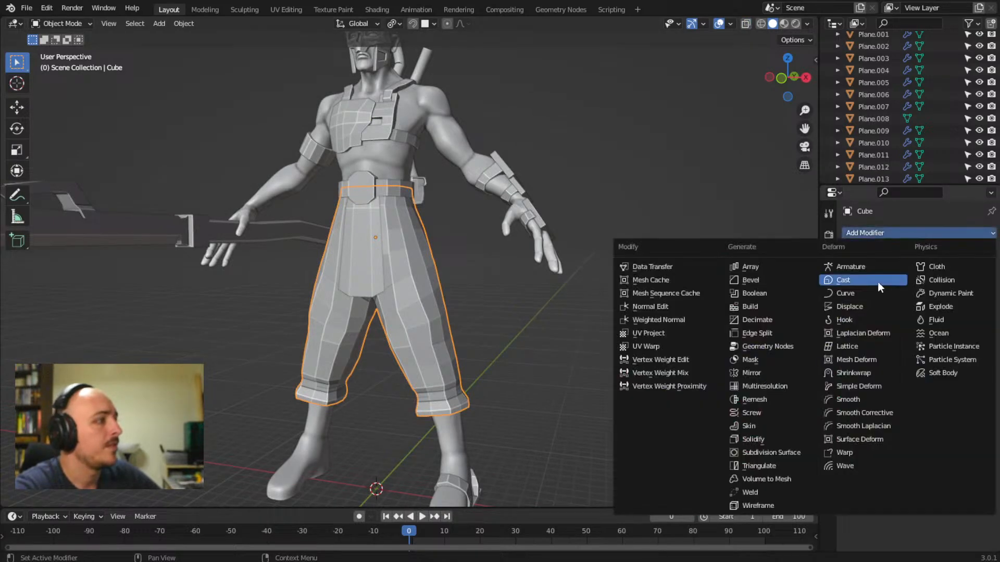
left_click(787, 387)
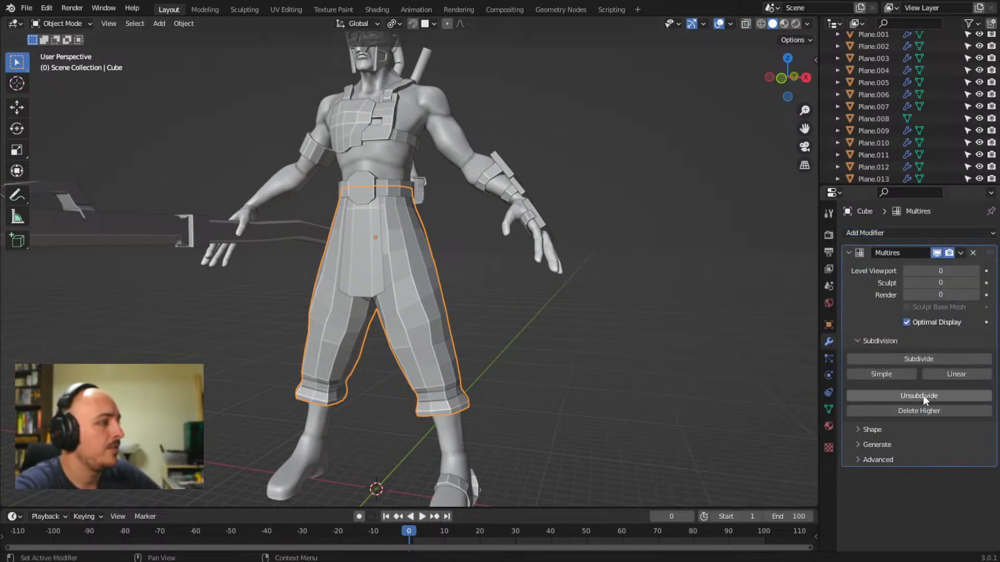
- Subdivide the trousers' Multires modifier up to level 3 and switch to the Sculpting workspace
left_click(929, 361)
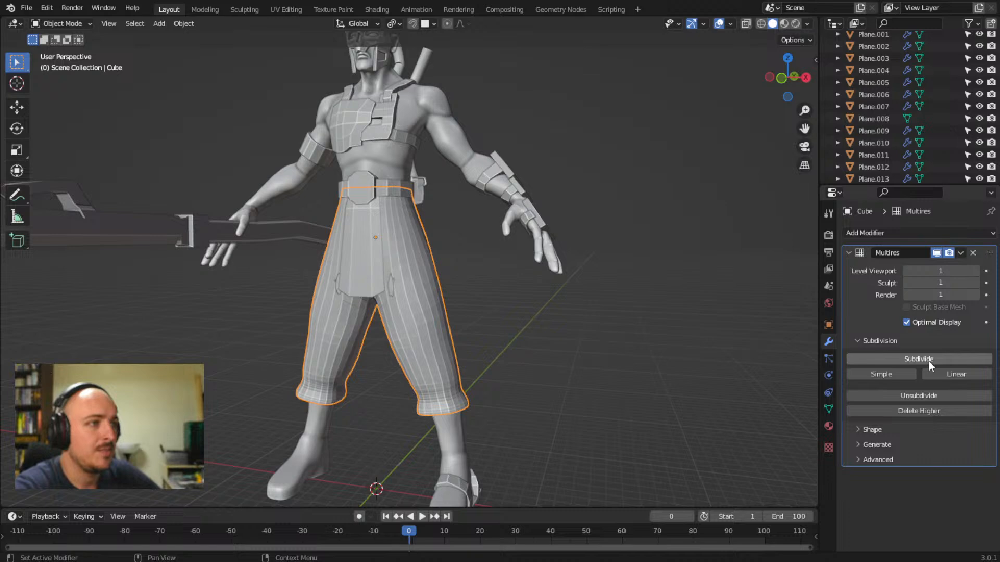
left_click(929, 361)
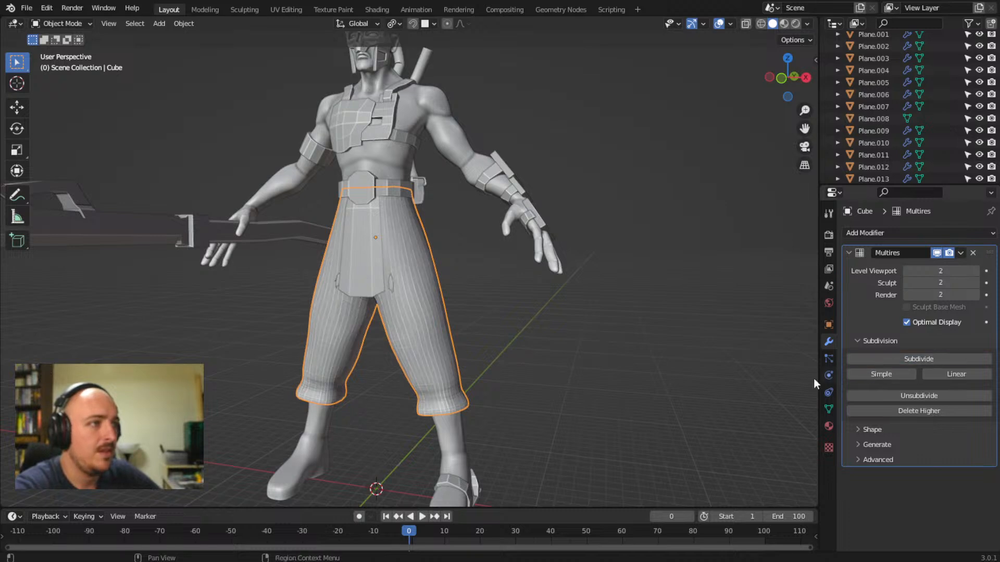
middle_click_drag(781, 373, 461, 367)
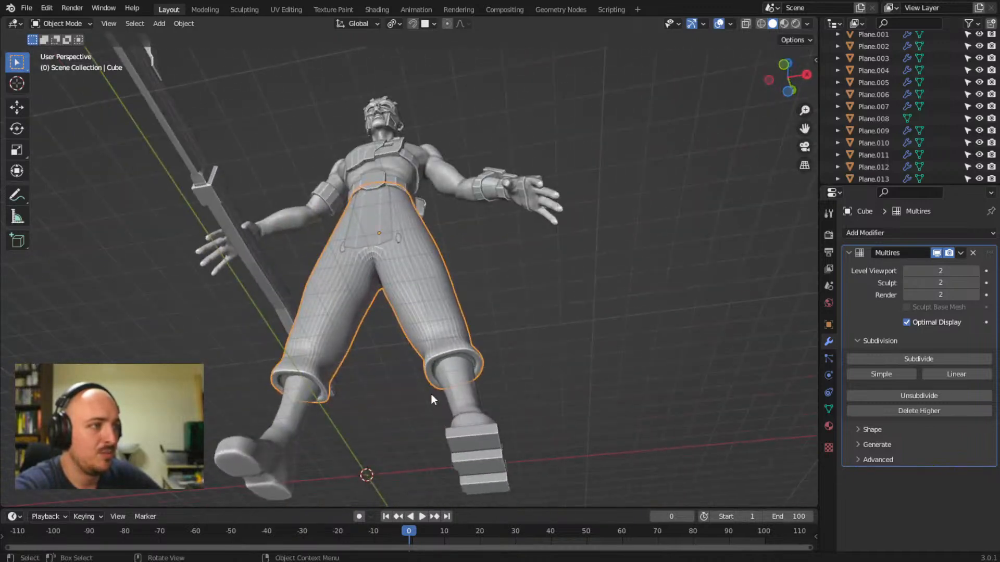
middle_click_drag(440, 377, 657, 367)
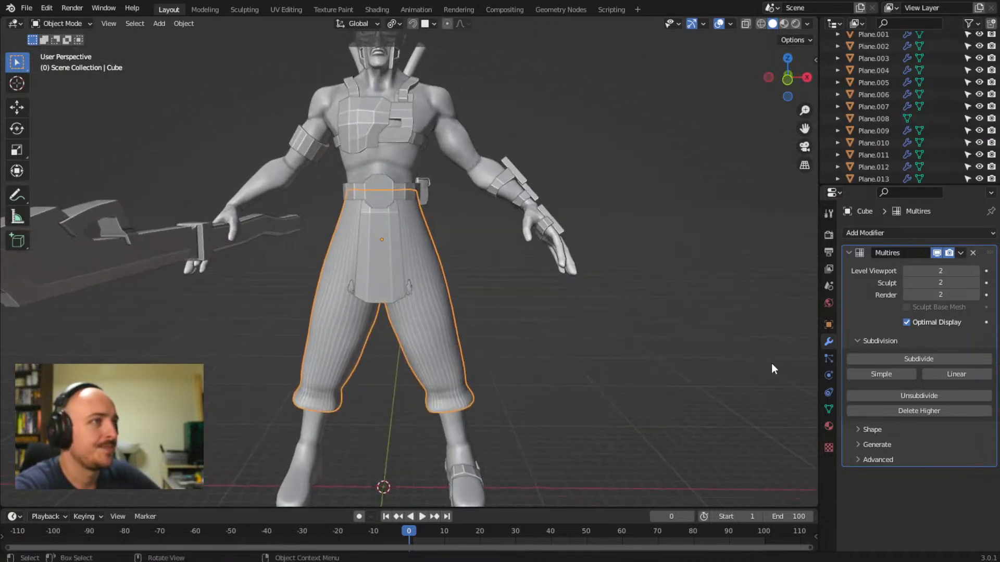
left_click(895, 361)
middle_click_drag(626, 373, 577, 369)
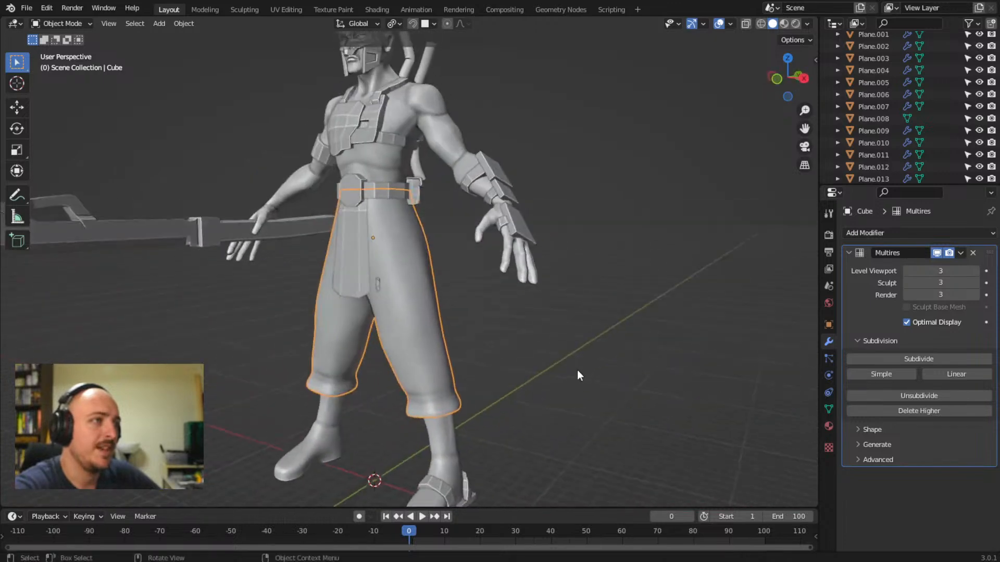
left_click(243, 10)
- Examine the smoothed trousers' shape and cuffs from the front, sides and back to plan the cloth folds
mouse_move(279, 245)
middle_mouse_down()
mouse_move(408, 312)
mouse_move(432, 344)
mouse_move(446, 373)
mouse_move(385, 391)
middle_mouse_up()
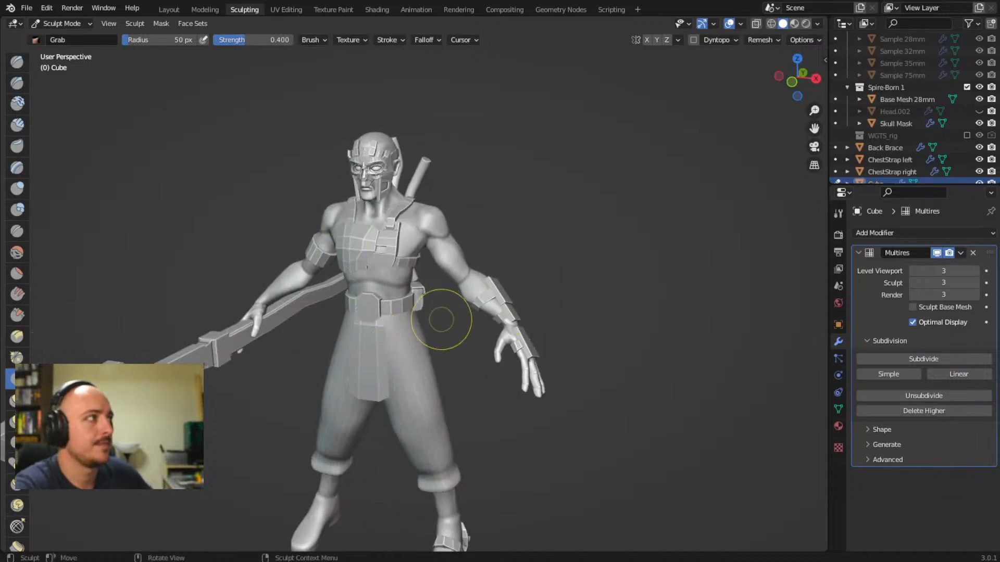
mouse_move(471, 394)
middle_mouse_down()
mouse_move(403, 358)
mouse_move(446, 334)
middle_mouse_up()
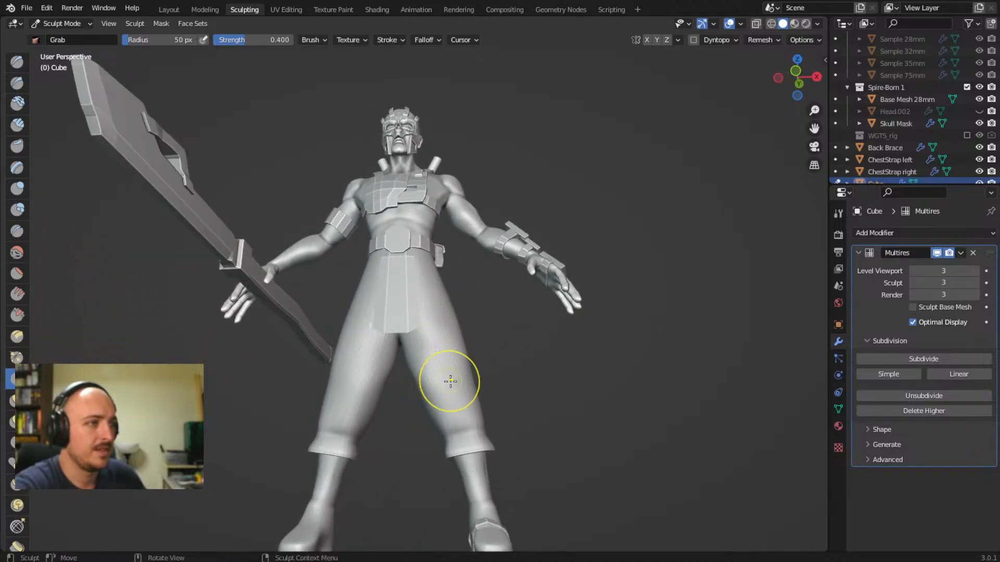
mouse_move(450, 381)
middle_mouse_down()
mouse_move(442, 397)
mouse_move(458, 409)
mouse_move(442, 384)
mouse_move(439, 394)
mouse_move(402, 362)
middle_mouse_up()
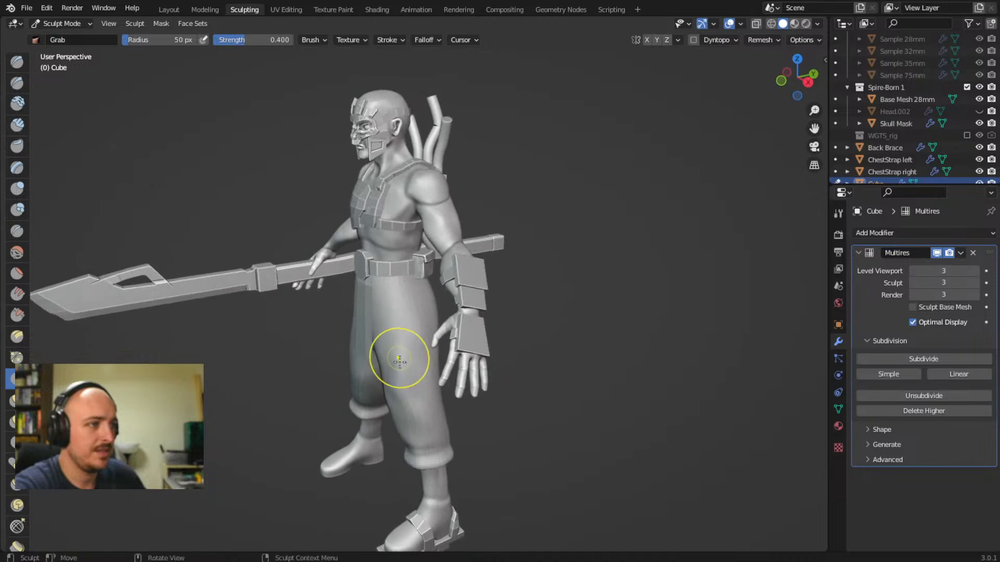
middle_click_drag(404, 401, 407, 358)
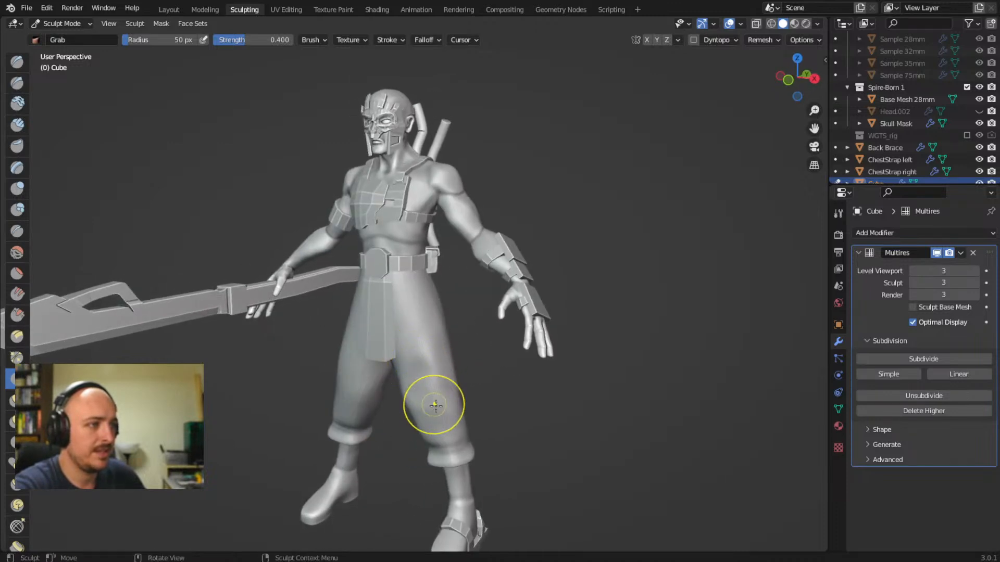
middle_click_drag(435, 406, 434, 333)
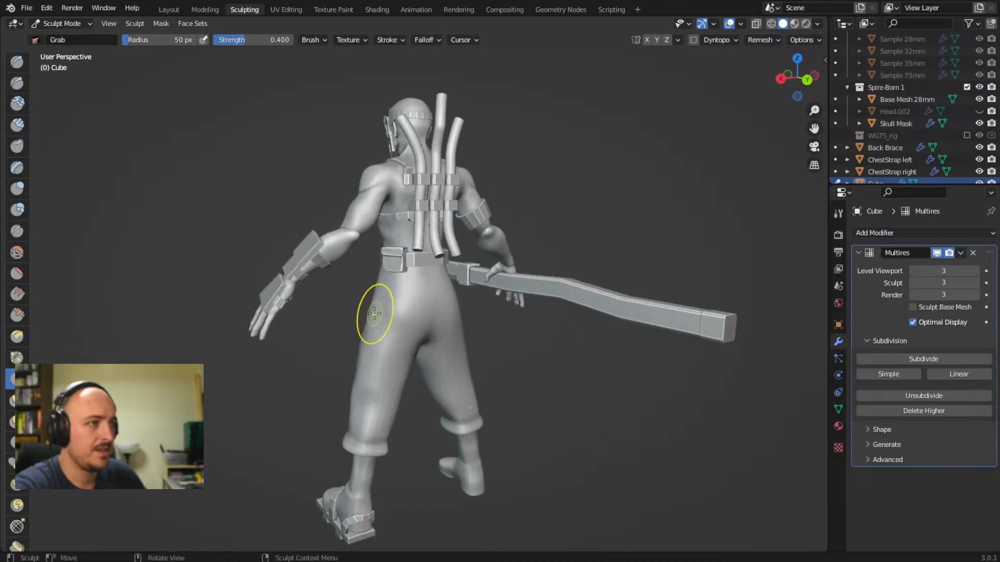
mouse_move(374, 313)
middle_mouse_down()
mouse_move(431, 337)
mouse_move(383, 328)
mouse_move(377, 316)
middle_mouse_up()
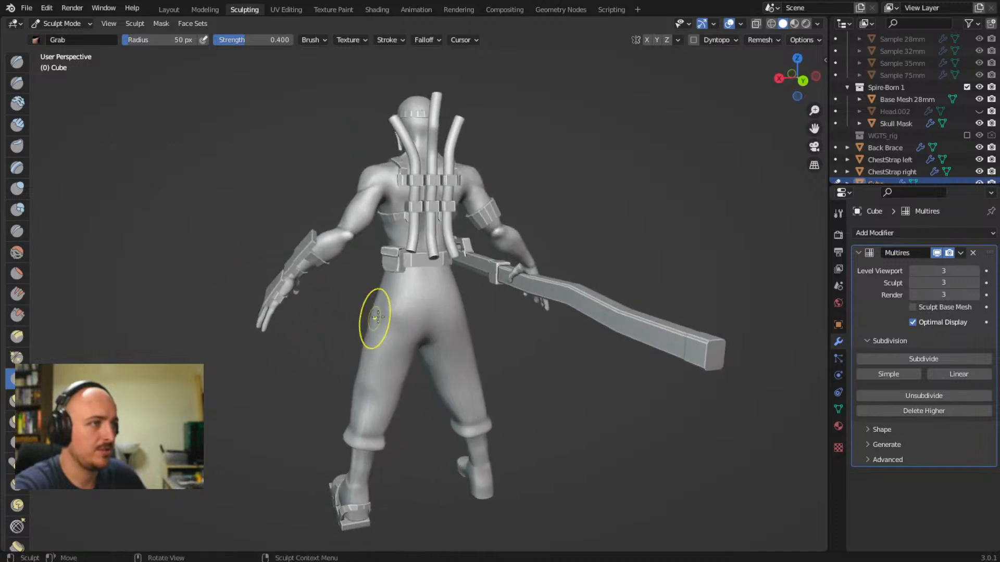
middle_click_drag(449, 344, 472, 330)
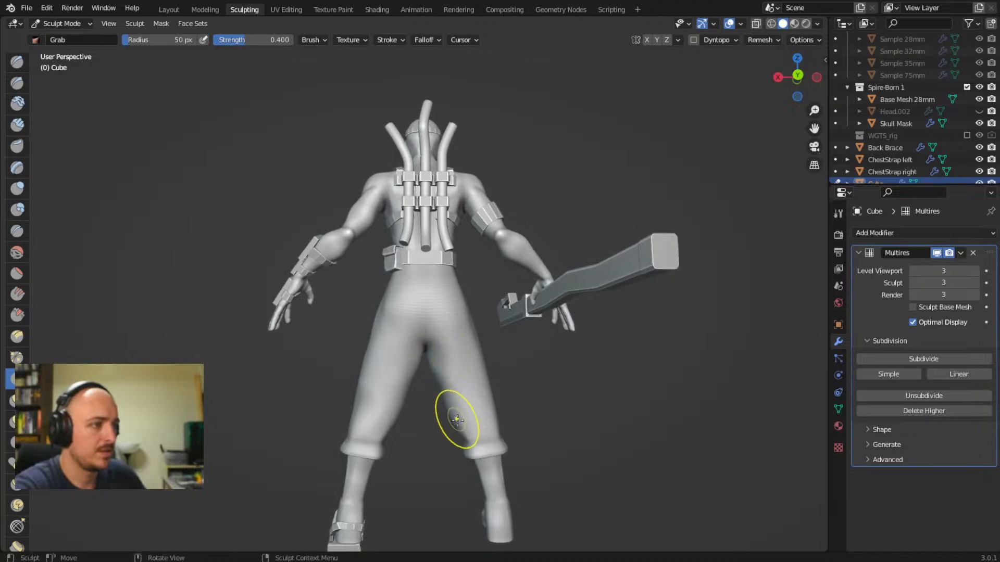
mouse_move(448, 479)
middle_mouse_down()
mouse_move(506, 417)
mouse_move(425, 399)
mouse_move(408, 367)
mouse_move(346, 429)
middle_mouse_up()
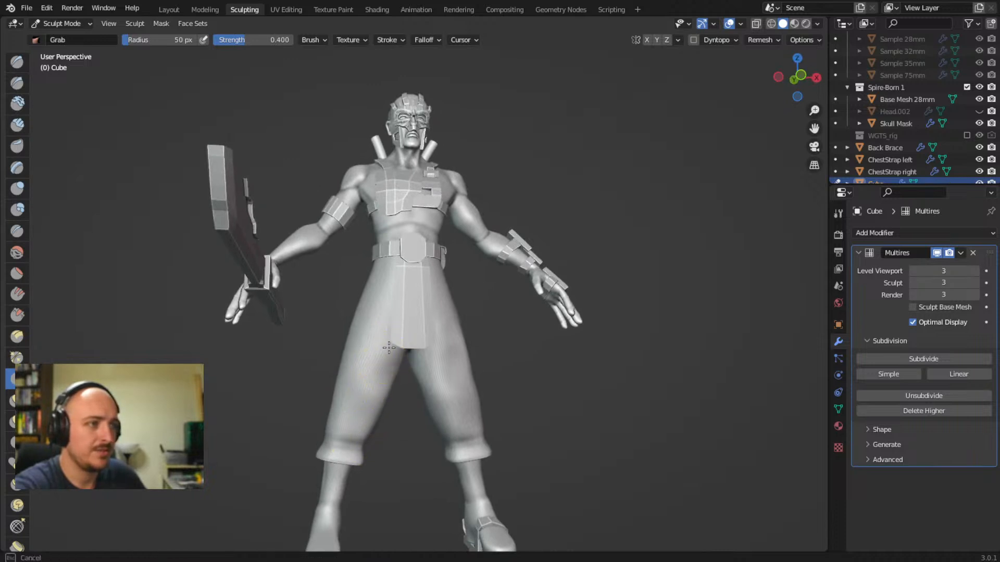
middle_click_drag(382, 333, 360, 350)
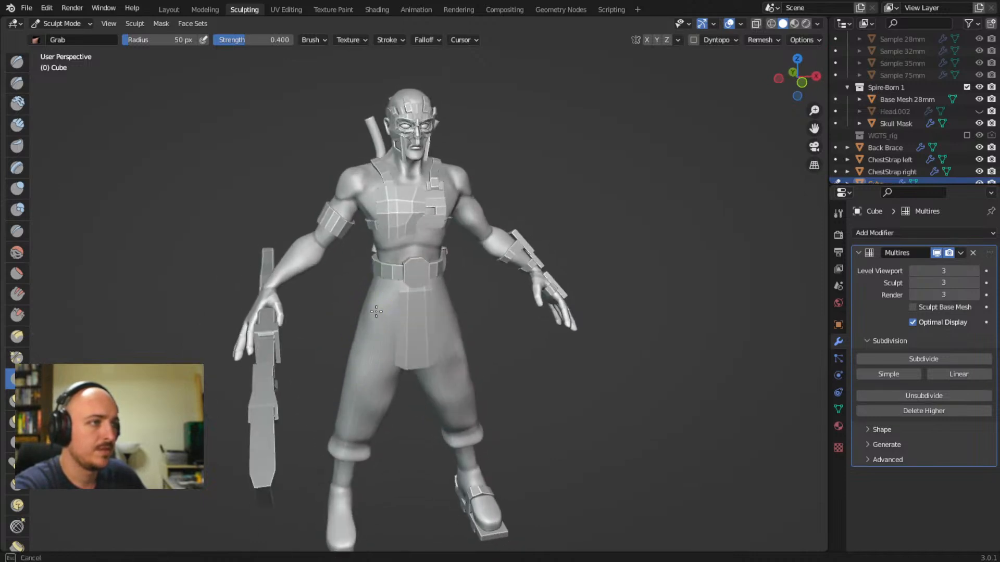
middle_click_drag(376, 306, 462, 325)
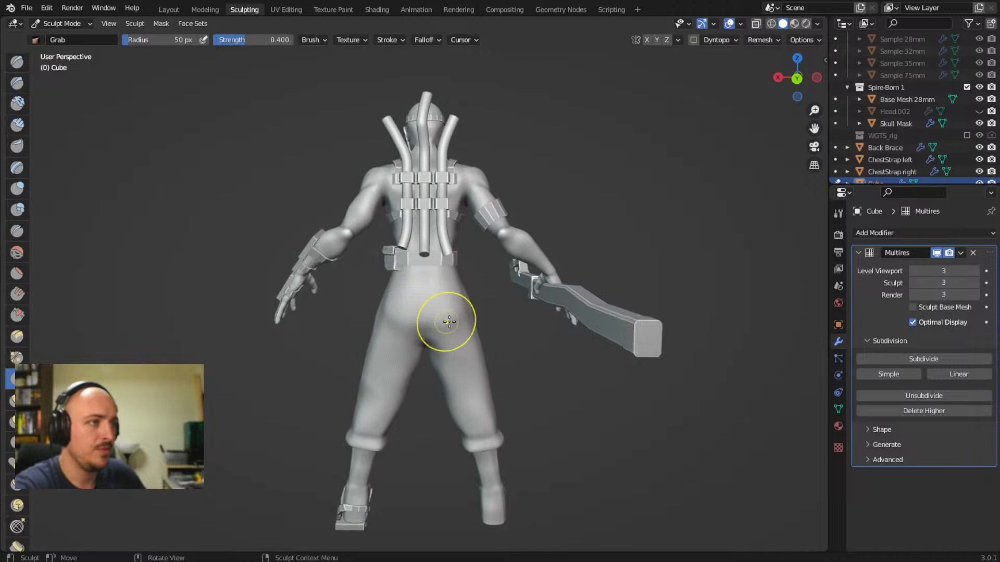
middle_click_drag(462, 336, 340, 324)
middle_click_drag(399, 304, 463, 325)
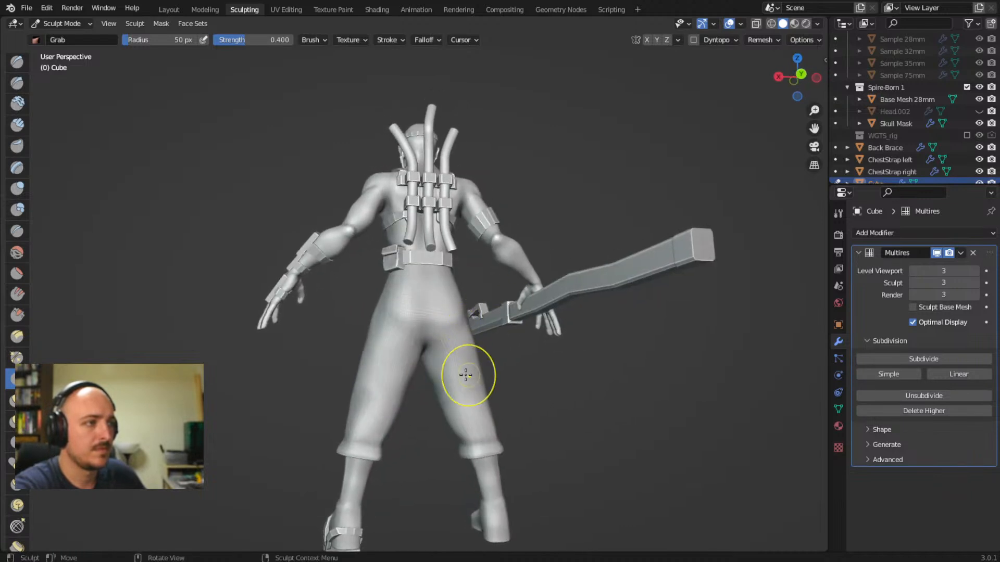
middle_click_drag(465, 372, 403, 348)
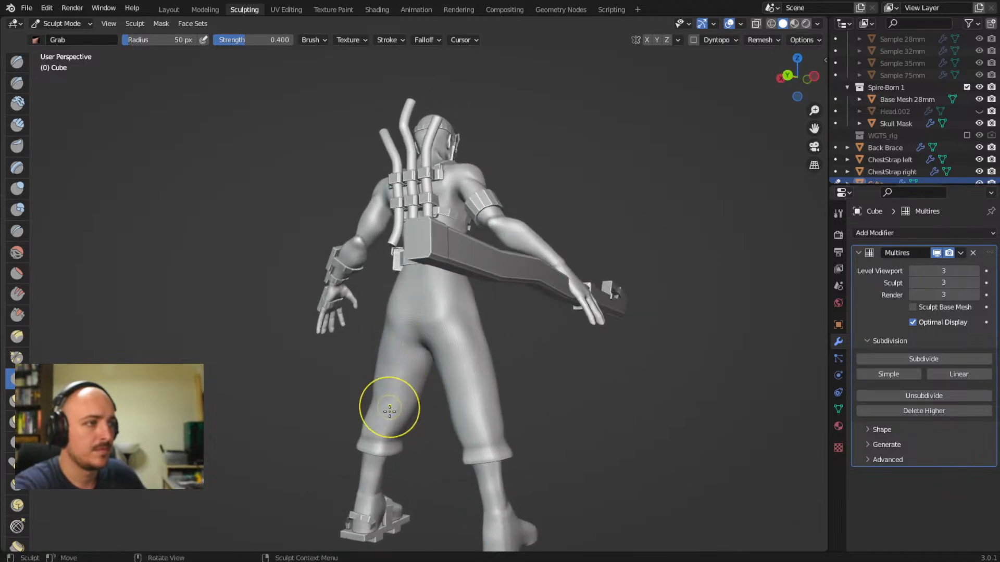
middle_click_drag(391, 417, 468, 383)
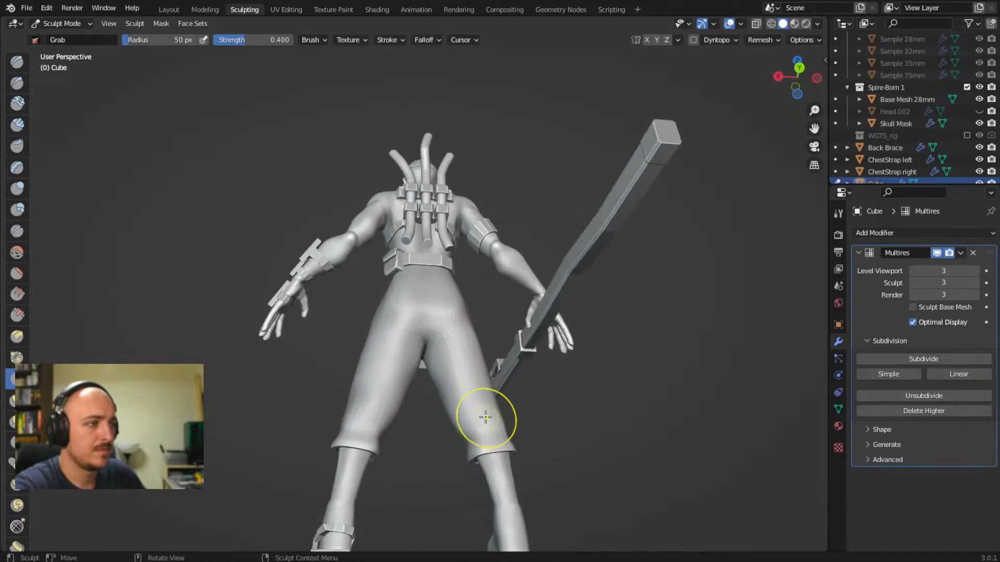
mouse_move(486, 417)
middle_mouse_down()
mouse_move(440, 435)
mouse_move(435, 451)
mouse_move(461, 436)
mouse_move(439, 439)
middle_mouse_up()
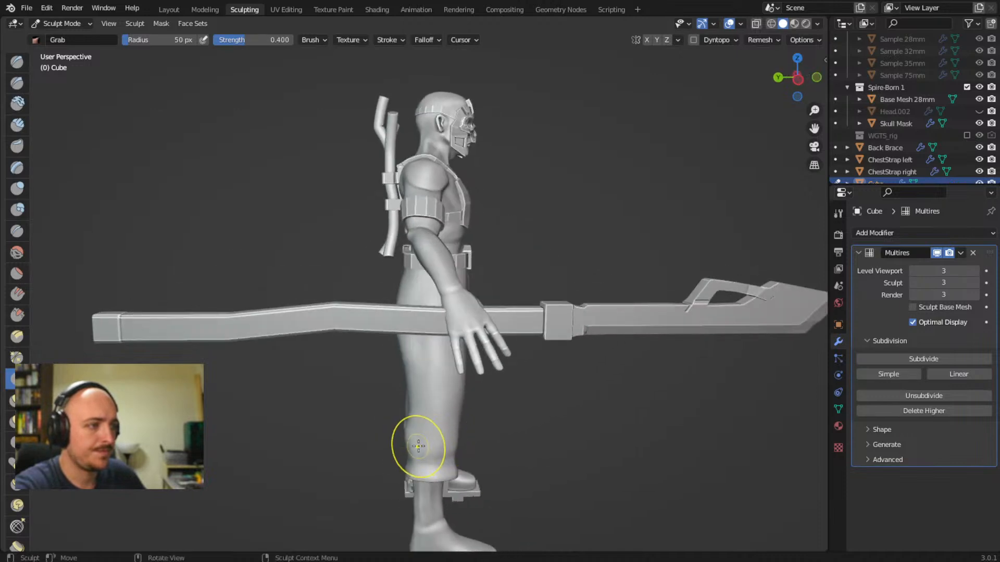
middle_click_drag(423, 457, 518, 424)
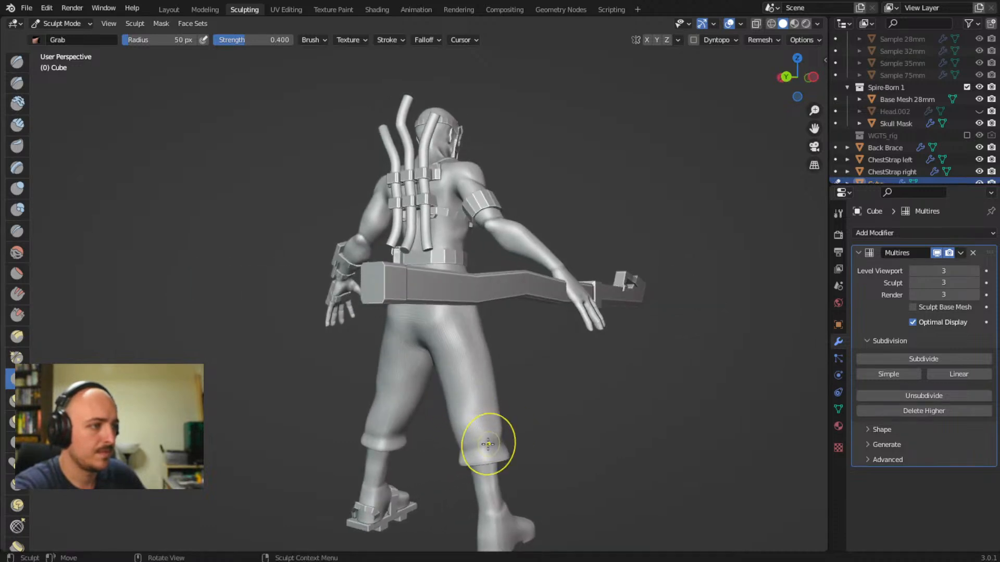
middle_click_drag(488, 443, 357, 458)
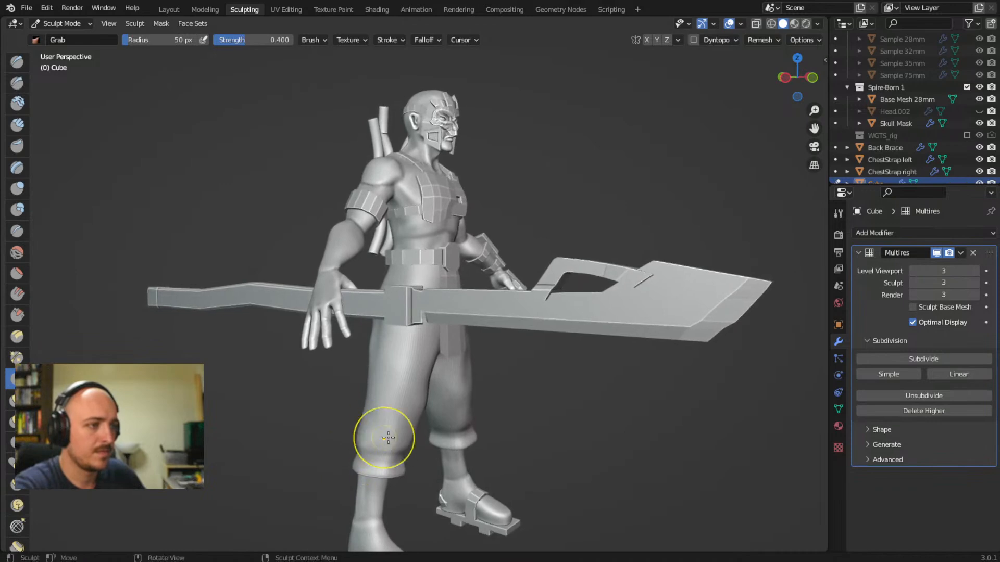
middle_click_drag(388, 438, 380, 319)
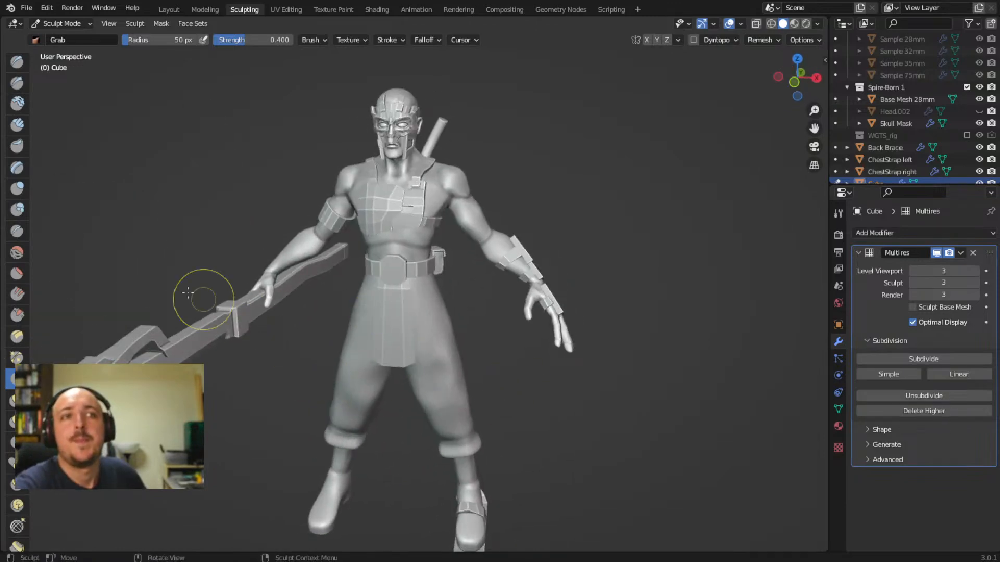
- Select the Draw brush and trace the fold direction from the belt down the front of the thigh
left_click(19, 66)
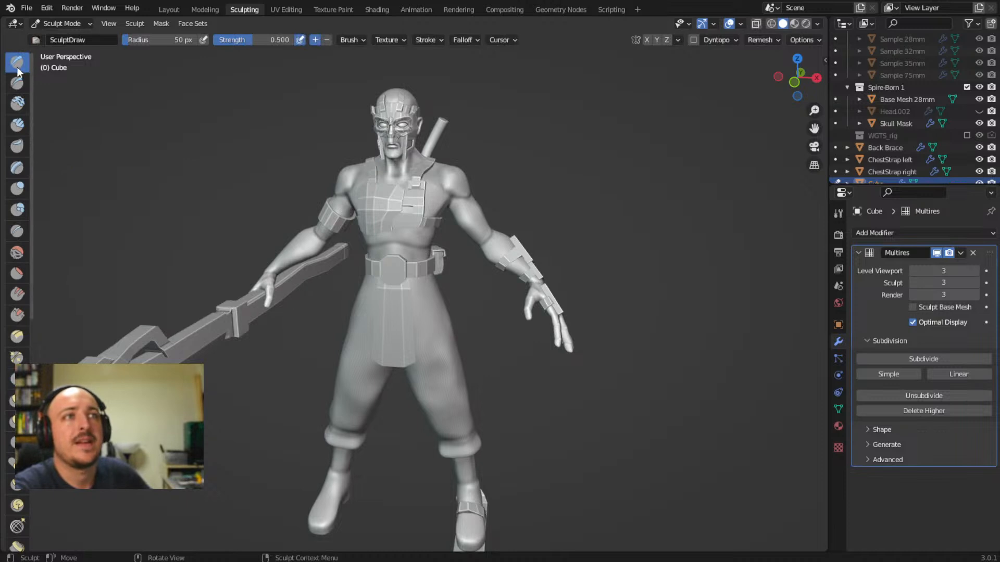
mouse_move(474, 341)
middle_mouse_down()
mouse_move(415, 335)
mouse_move(404, 263)
middle_mouse_up()
left_click_drag(388, 313, 409, 429)
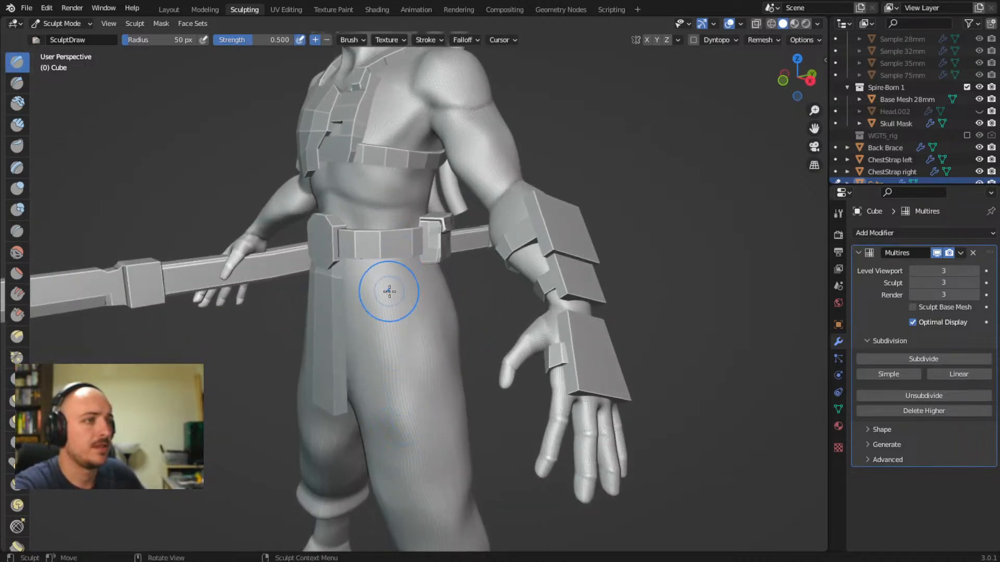
left_click_drag(429, 282, 435, 397)
mouse_move(433, 390)
middle_mouse_down()
mouse_move(368, 373)
mouse_move(436, 372)
middle_mouse_up()
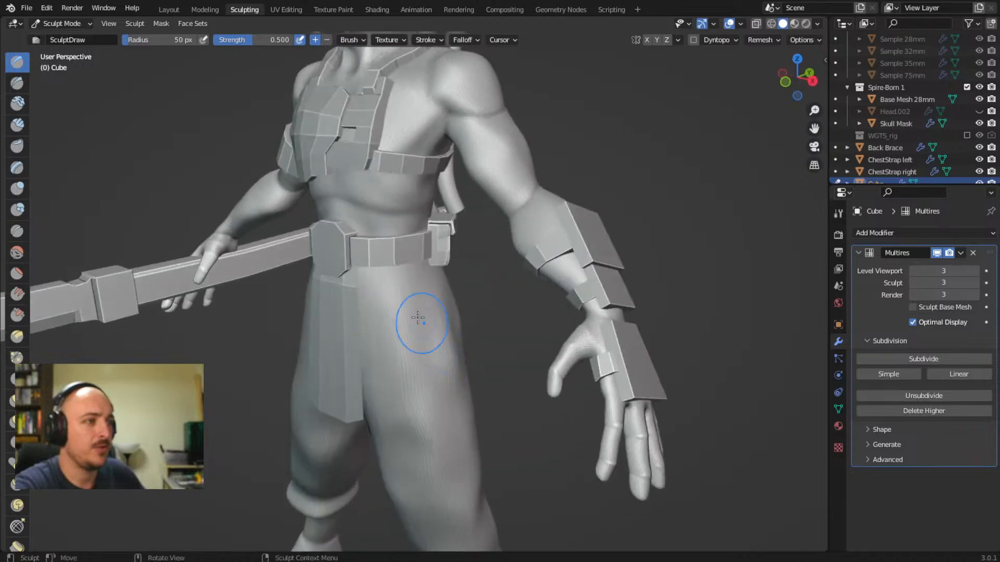
left_click_drag(395, 269, 403, 359)
left_click_drag(378, 283, 405, 423)
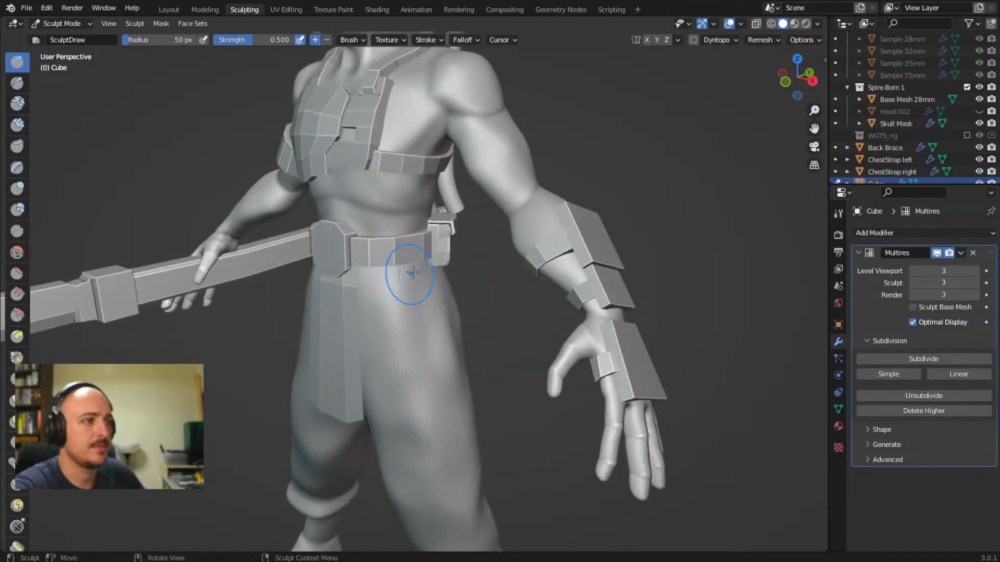
- Sculpt a shallow fold across the front of the character's left thigh, near the lower end of the hanging front flap
mouse_move(464, 396)
middle_mouse_down()
mouse_move(346, 368)
mouse_move(366, 319)
middle_mouse_up()
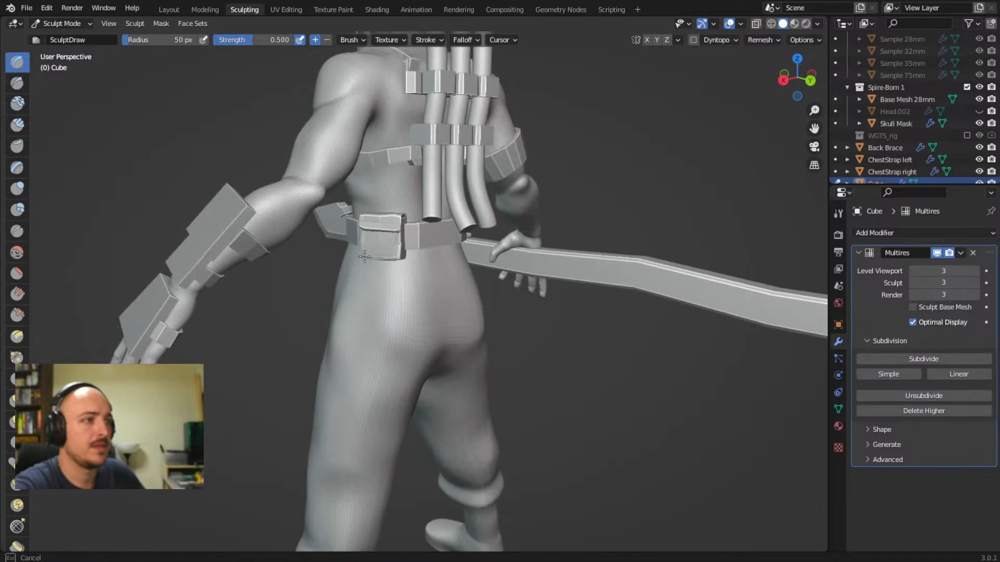
mouse_move(361, 363)
middle_mouse_down()
mouse_move(384, 330)
mouse_move(448, 341)
middle_mouse_up()
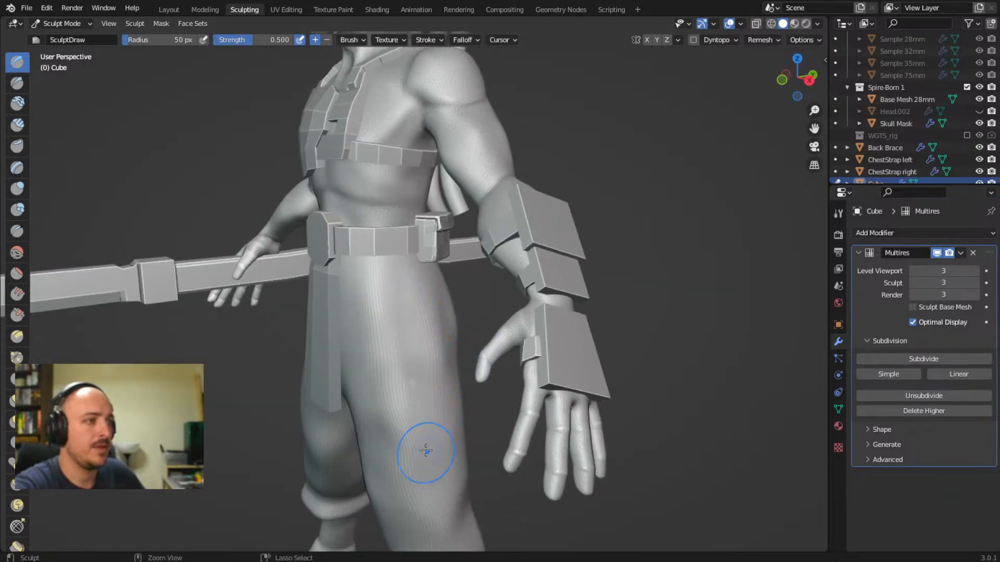
mouse_move(392, 375)
middle_mouse_down()
mouse_move(427, 371)
mouse_move(406, 278)
middle_mouse_up()
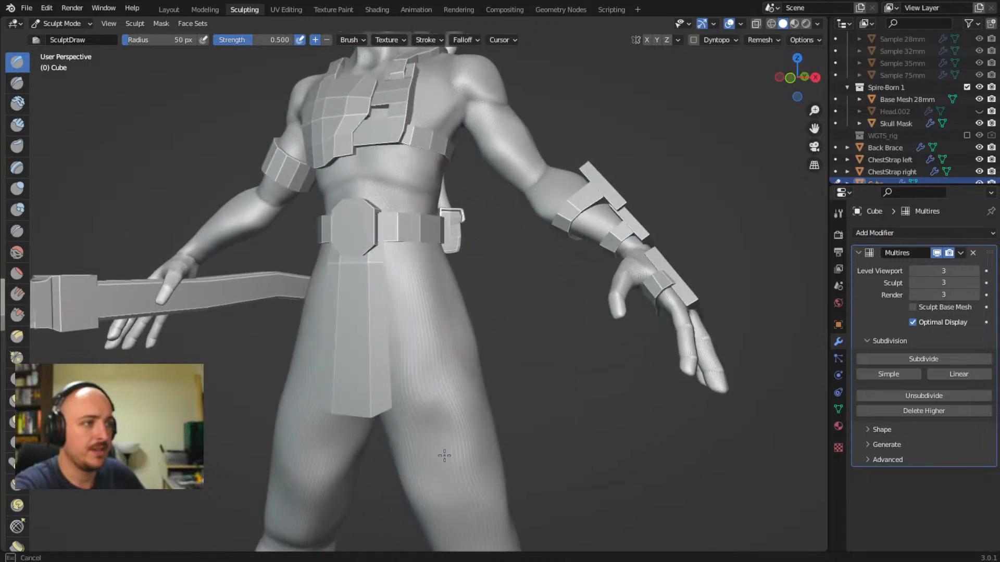
left_click_drag(444, 455, 445, 448)
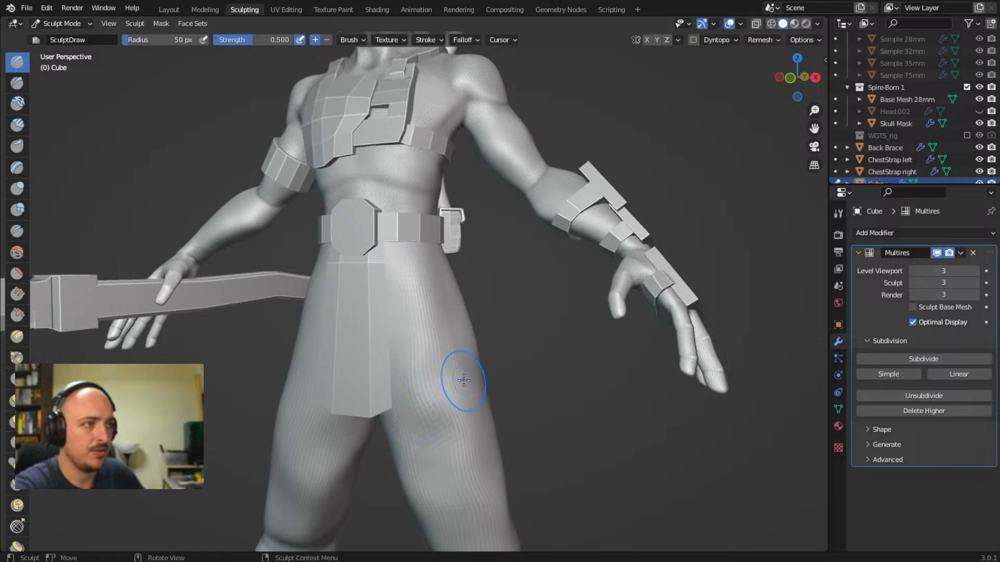
- Examine the trousers' hips, seat and thighs from the side, back and front to plan where the folds run
mouse_move(463, 380)
middle_mouse_down()
mouse_move(390, 379)
mouse_move(391, 357)
mouse_move(386, 380)
mouse_move(366, 277)
middle_mouse_up()
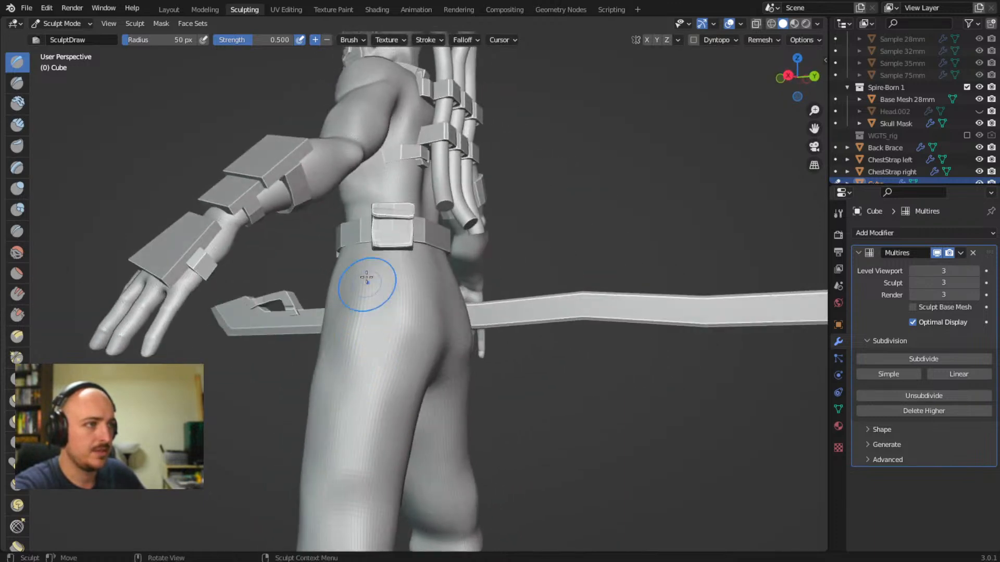
middle_click_drag(370, 378, 393, 430)
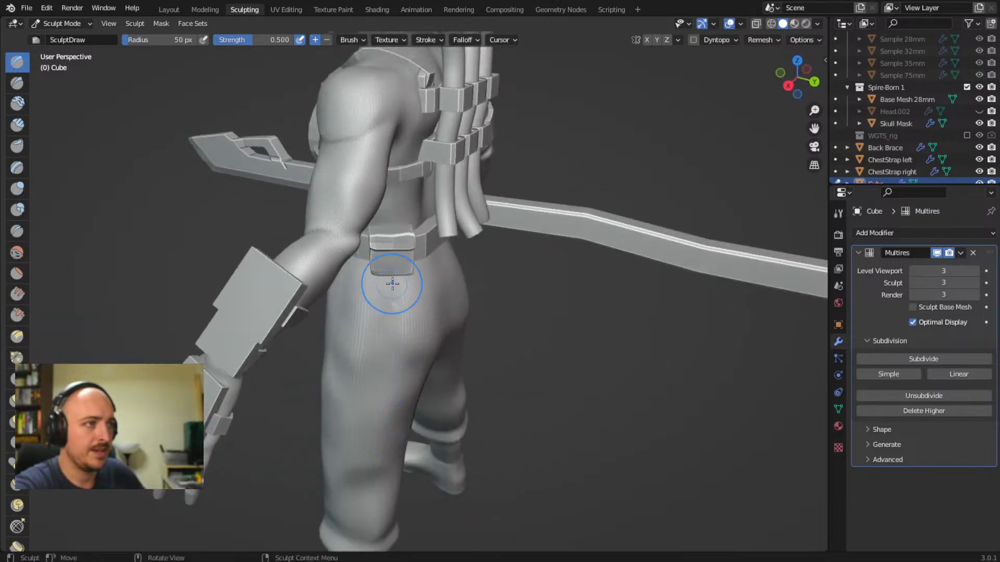
middle_click_drag(411, 392, 370, 342)
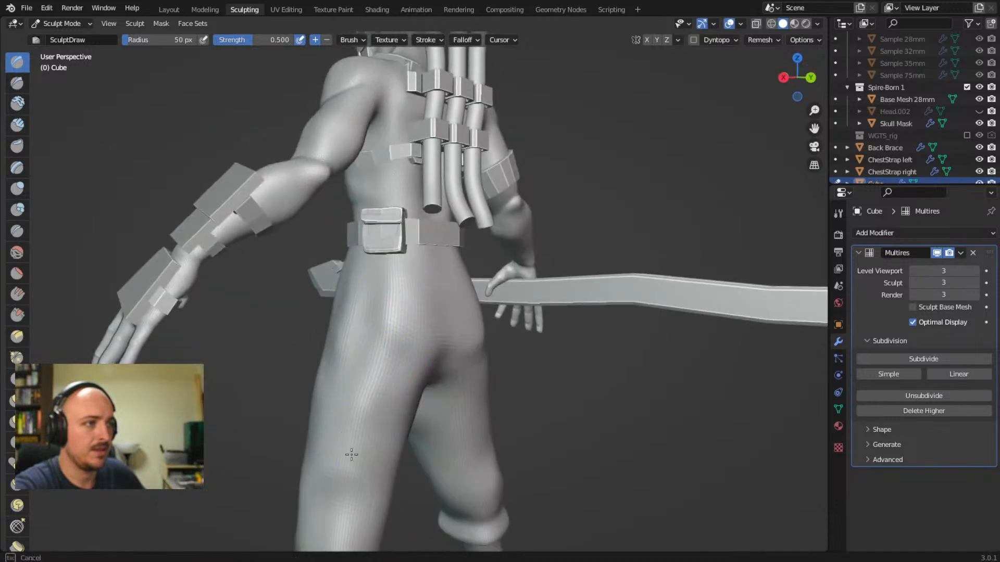
mouse_move(351, 454)
middle_mouse_down()
mouse_move(392, 410)
mouse_move(408, 347)
mouse_move(385, 380)
middle_mouse_up()
middle_click_drag(453, 406, 463, 238)
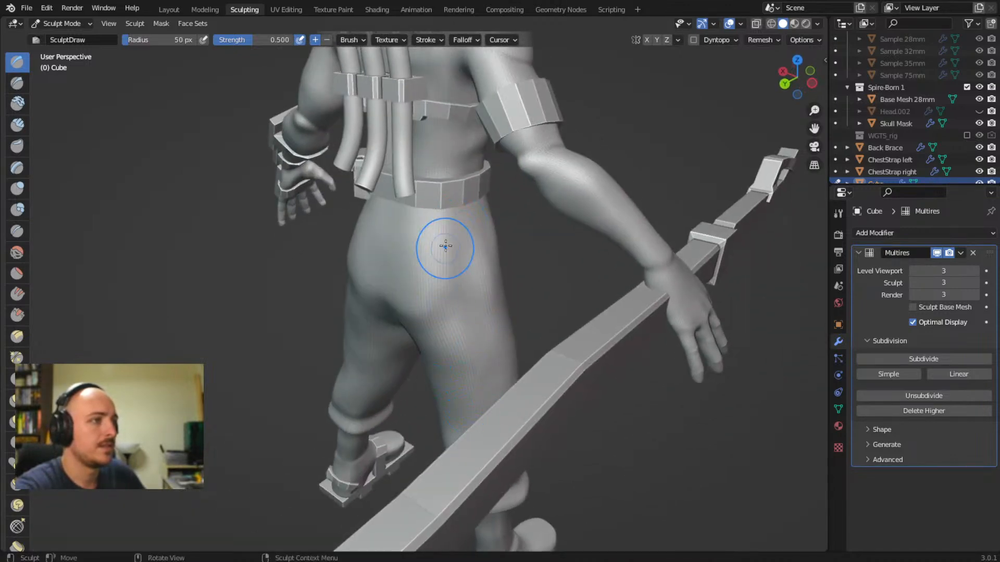
middle_click_drag(442, 237, 438, 236)
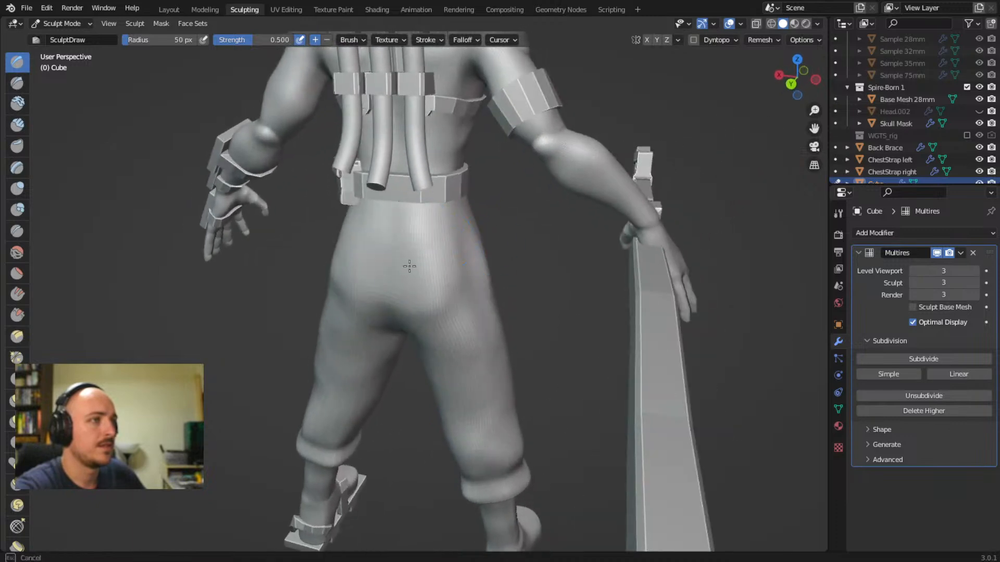
middle_click_drag(374, 261, 452, 295)
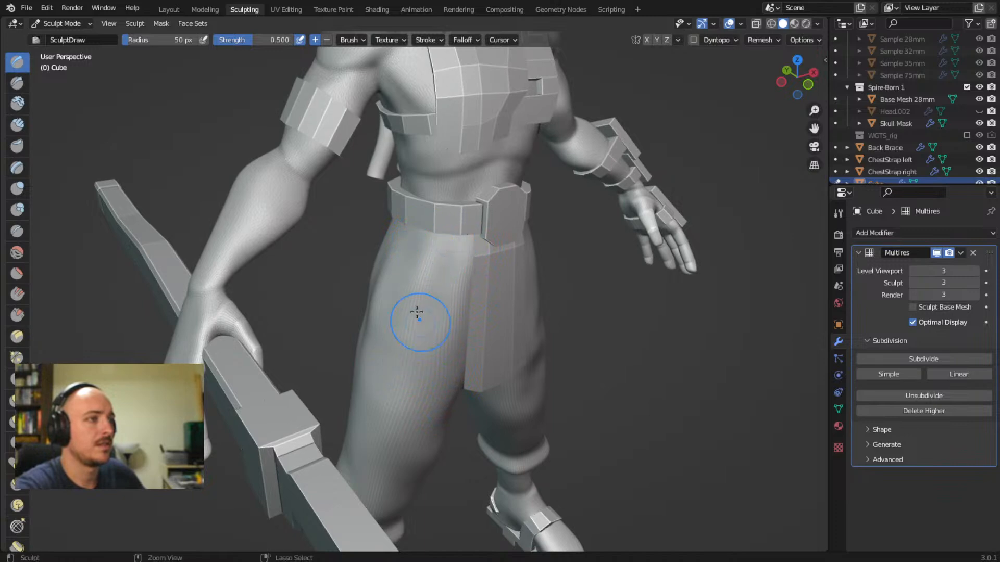
middle_click_drag(402, 265, 463, 255)
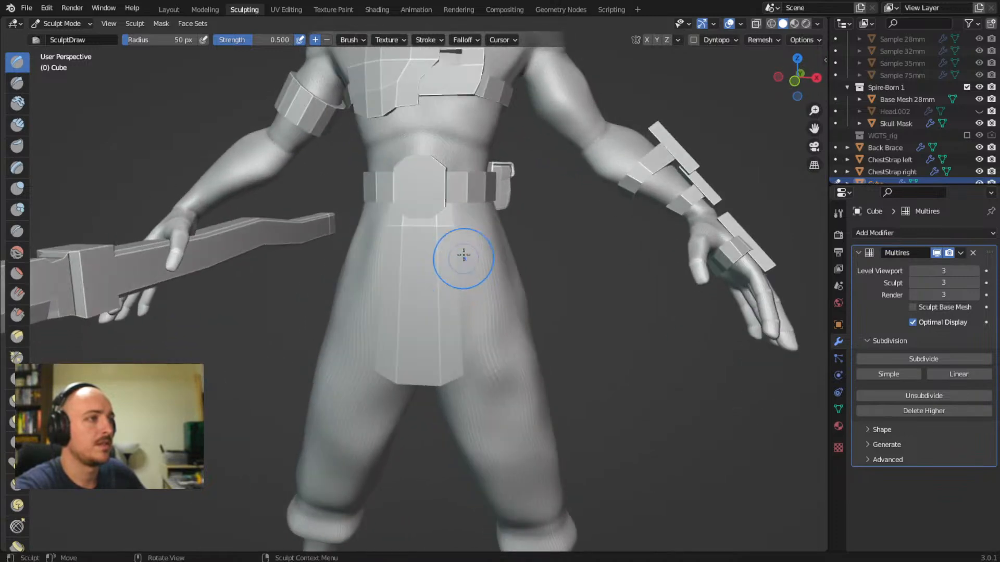
middle_click_drag(497, 299, 417, 280)
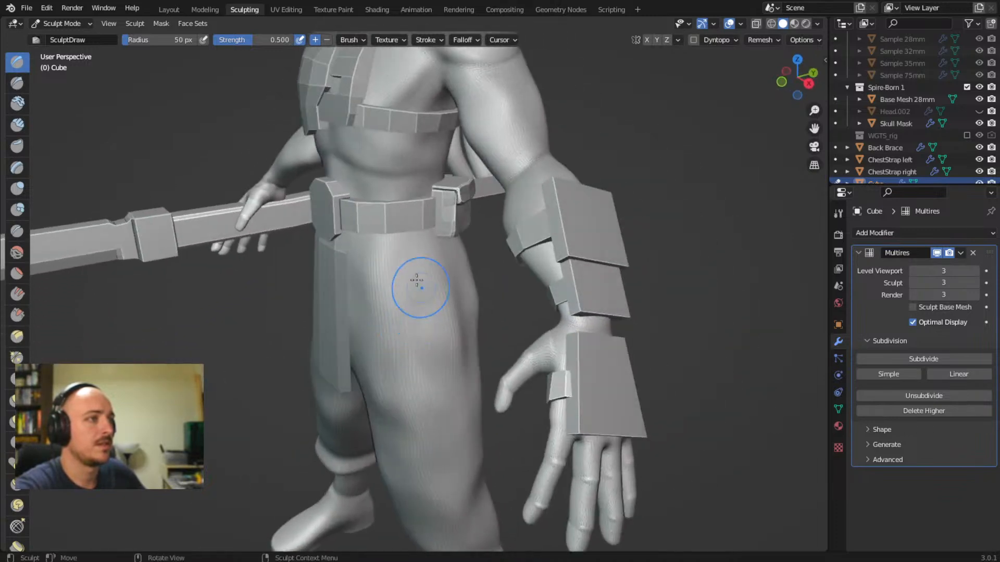
middle_click_drag(371, 350, 458, 296)
scroll(413, 290, "up", 4)
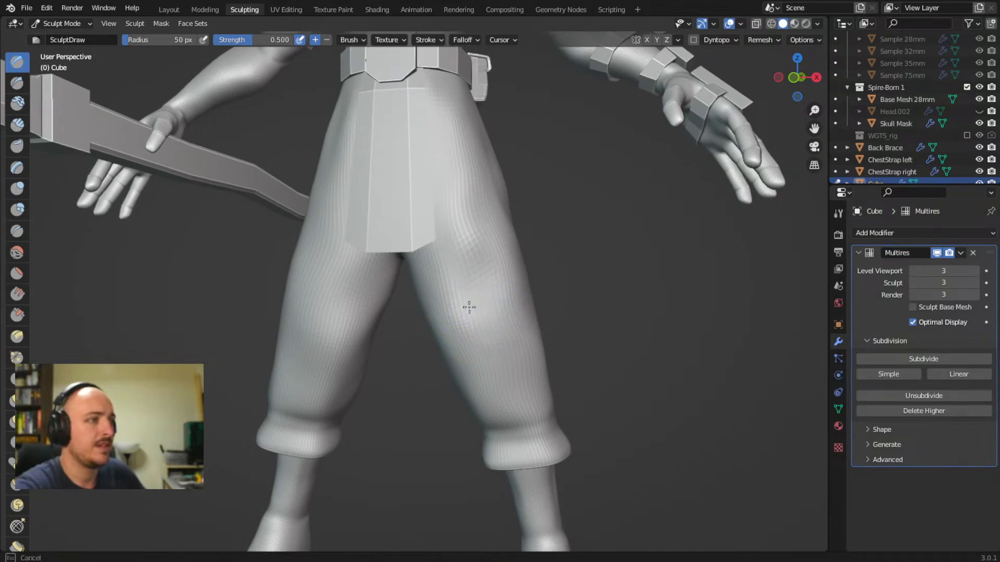
- Sculpt cloth bulges across the fronts of both legs just above the knees with the Draw brush and undo the last stroke
left_click_drag(311, 303, 356, 324)
left_click_drag(308, 306, 353, 317)
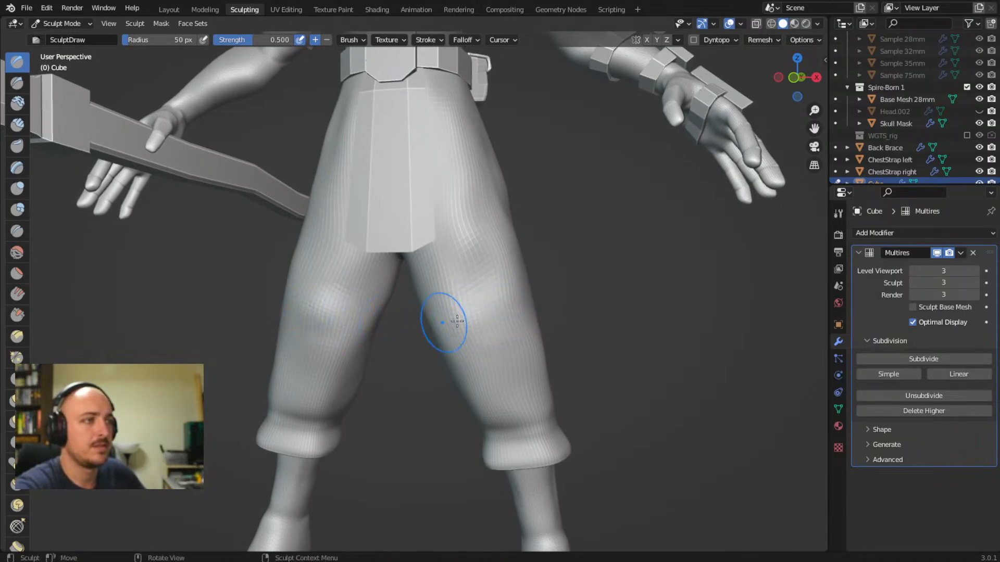
mouse_move(519, 309)
middle_mouse_down()
mouse_move(477, 307)
mouse_move(401, 335)
mouse_move(499, 313)
middle_mouse_up()
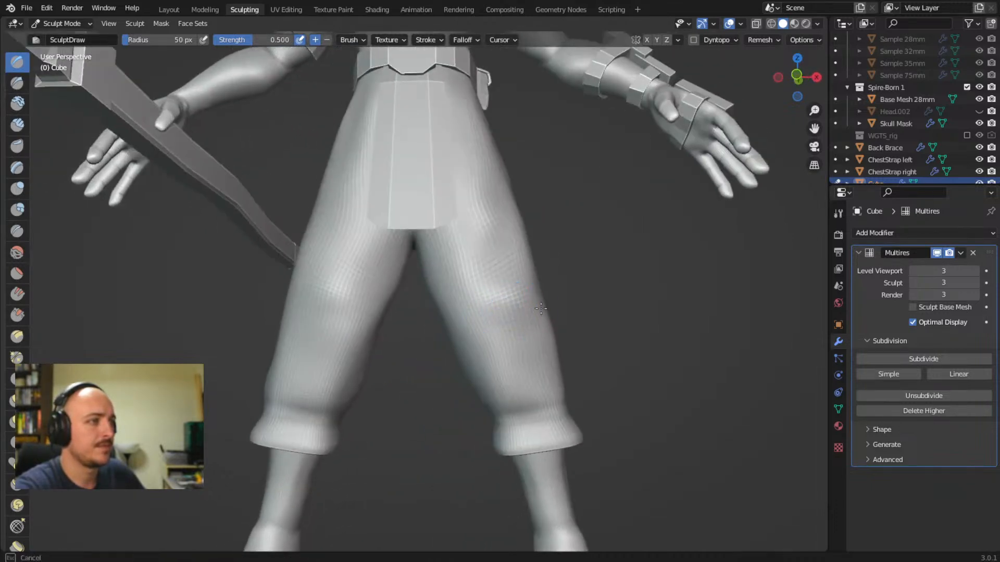
left_click_drag(308, 304, 341, 319)
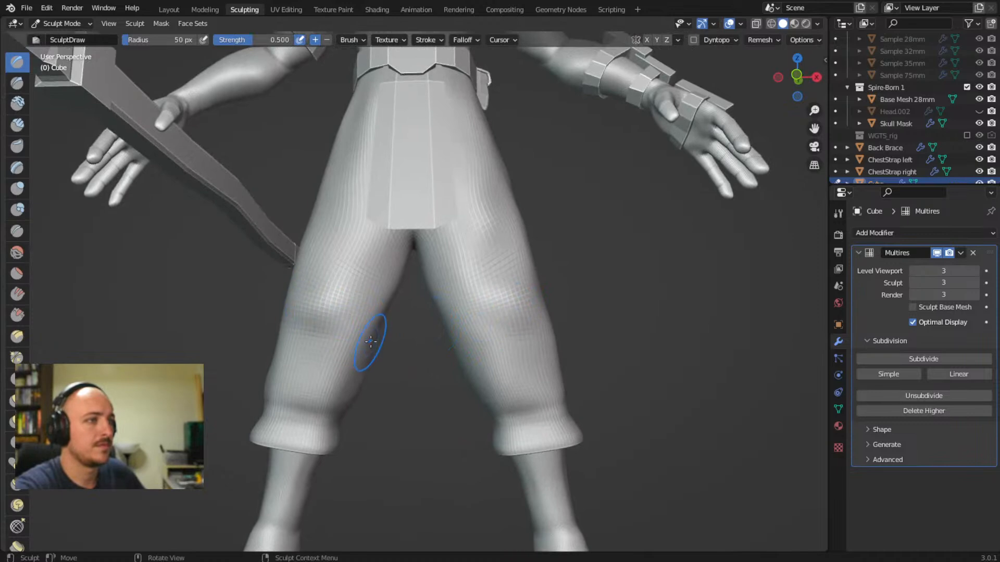
middle_click_drag(380, 341, 414, 341)
key("ctrl+z")
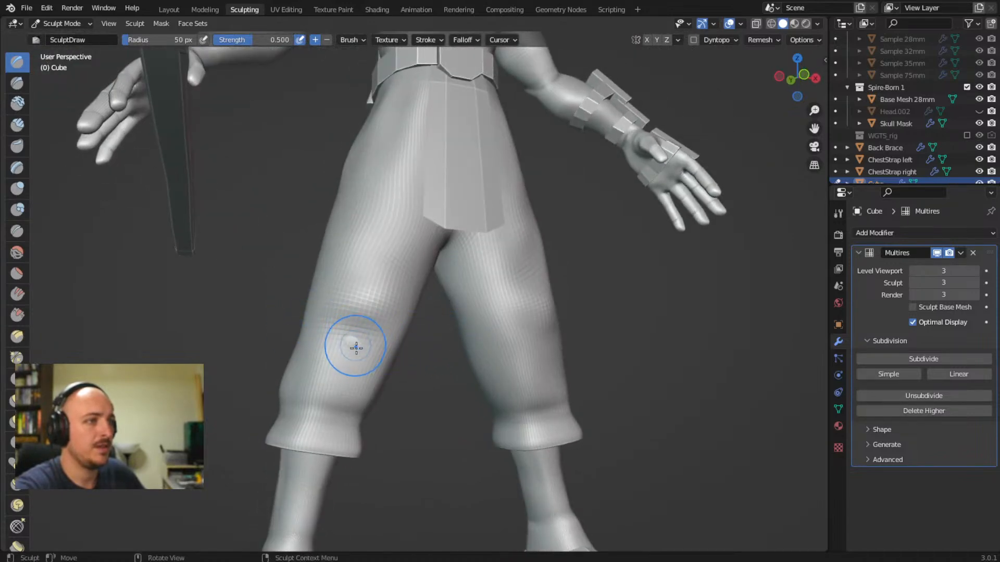
- Check where the knees sit beneath the trousers using a temporary X-ray display
left_click(756, 24)
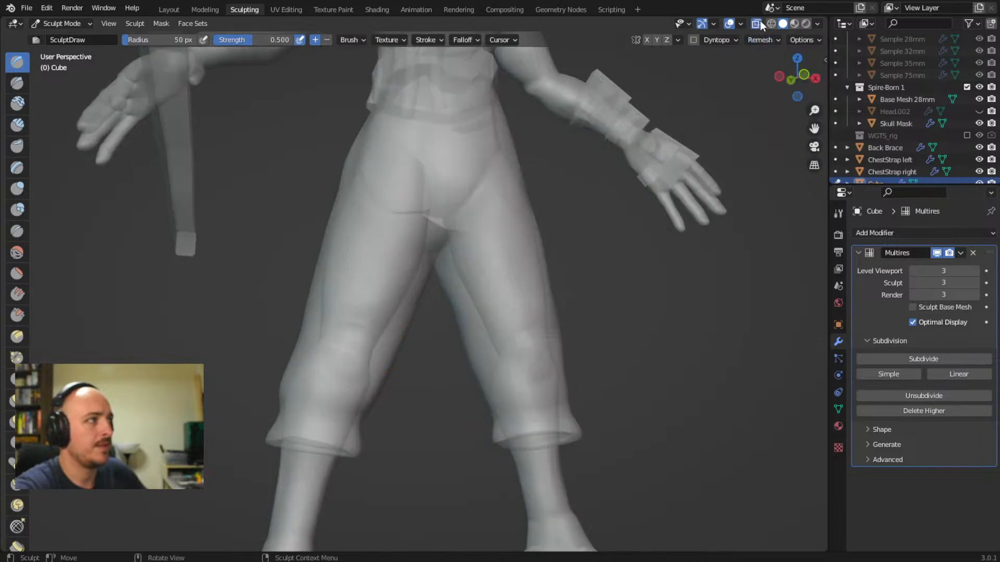
mouse_move(677, 130)
middle_mouse_down()
mouse_move(470, 280)
mouse_move(729, 77)
middle_mouse_up()
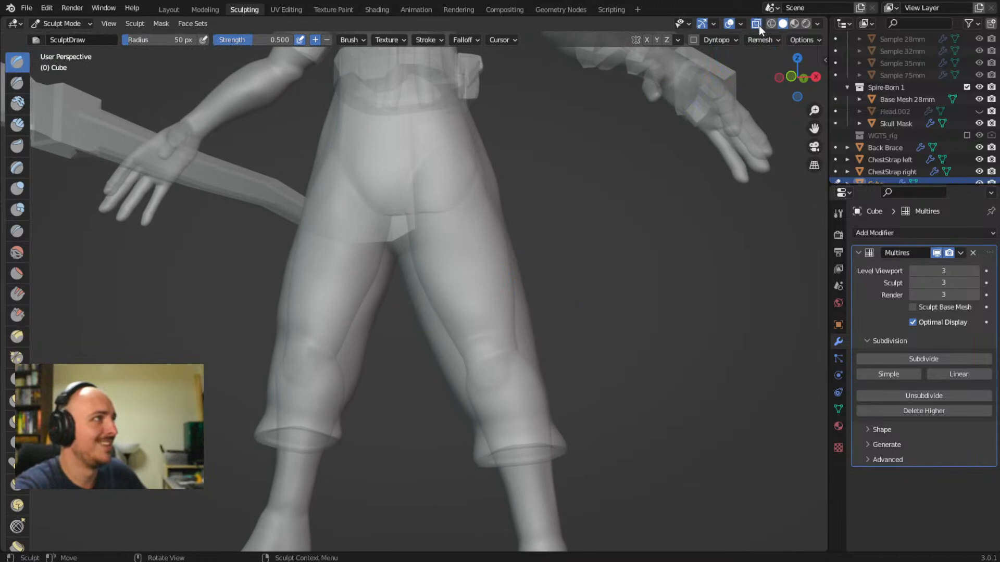
left_click(757, 24)
key("g")
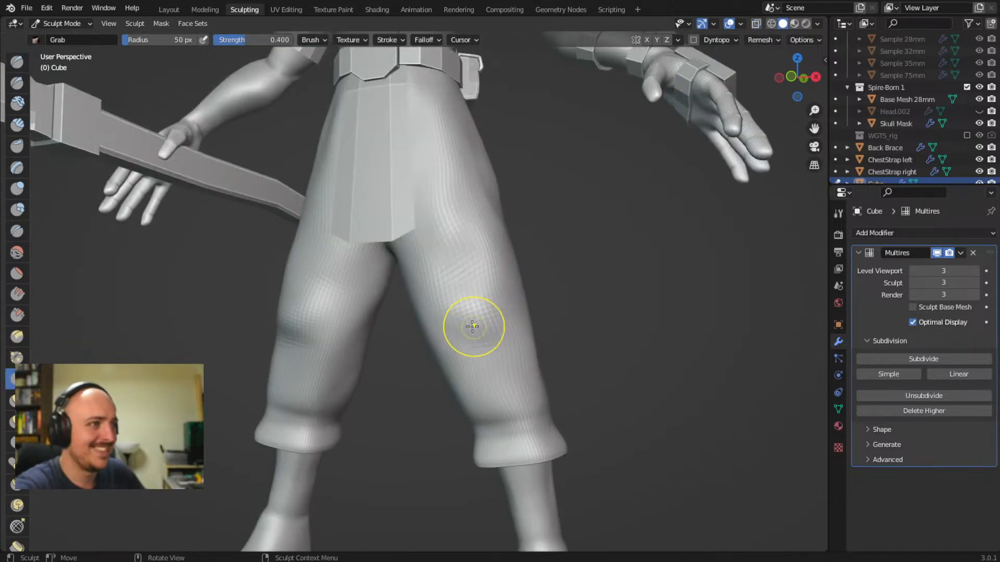
middle_click_drag(502, 335, 421, 356)
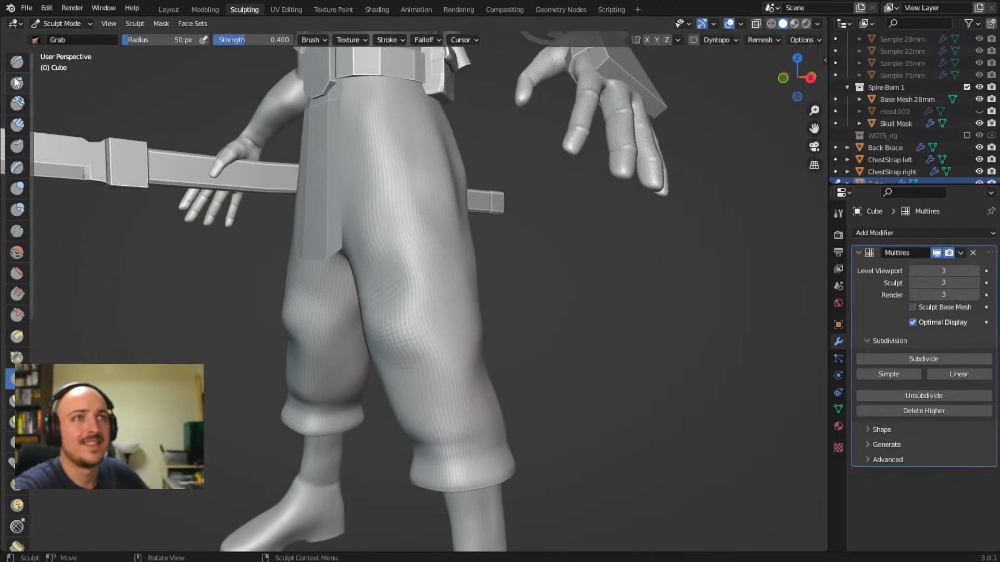
- Select the Draw brush and sculpt folds across the front of the left leg around the knee
left_click(17, 62)
left_click_drag(420, 312, 403, 337)
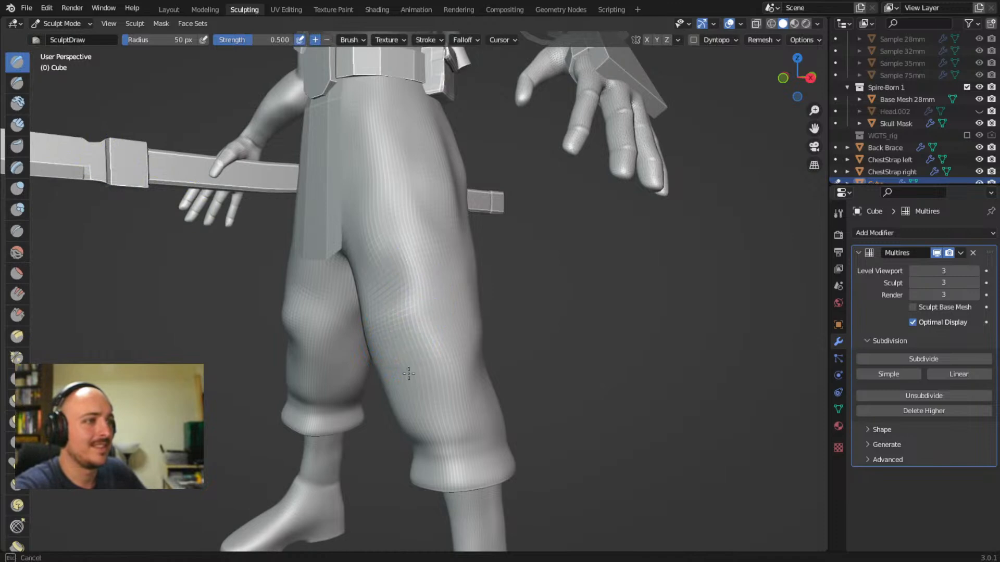
left_click_drag(409, 373, 401, 319)
mouse_move(402, 319)
middle_mouse_down()
mouse_move(313, 338)
mouse_move(334, 385)
mouse_move(366, 404)
middle_mouse_up()
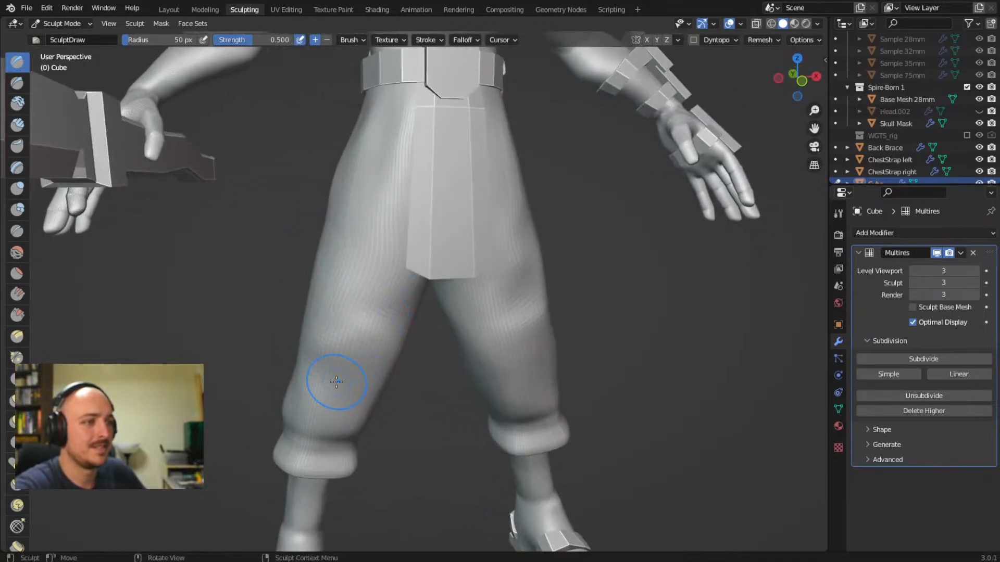
- Sculpt horizontal ridges across the fronts of both trouser legs at knee height
mouse_move(328, 380)
left_mouse_down()
mouse_move(349, 388)
mouse_move(339, 386)
left_mouse_up()
middle_click_drag(338, 385, 487, 374)
mouse_move(487, 374)
left_mouse_down()
mouse_move(492, 383)
mouse_move(498, 376)
left_mouse_up()
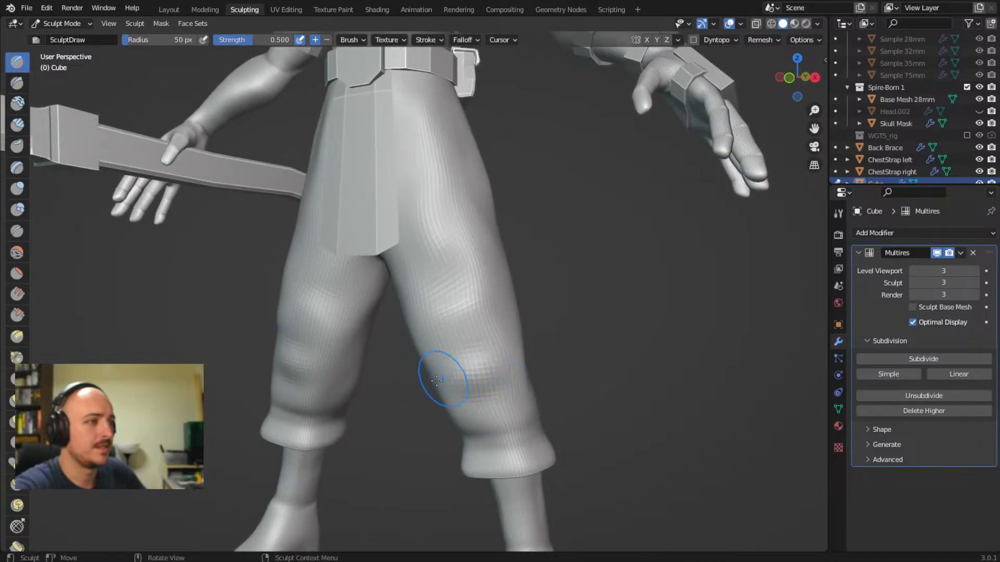
mouse_move(499, 357)
middle_mouse_down()
mouse_move(424, 368)
mouse_move(506, 363)
middle_mouse_up()
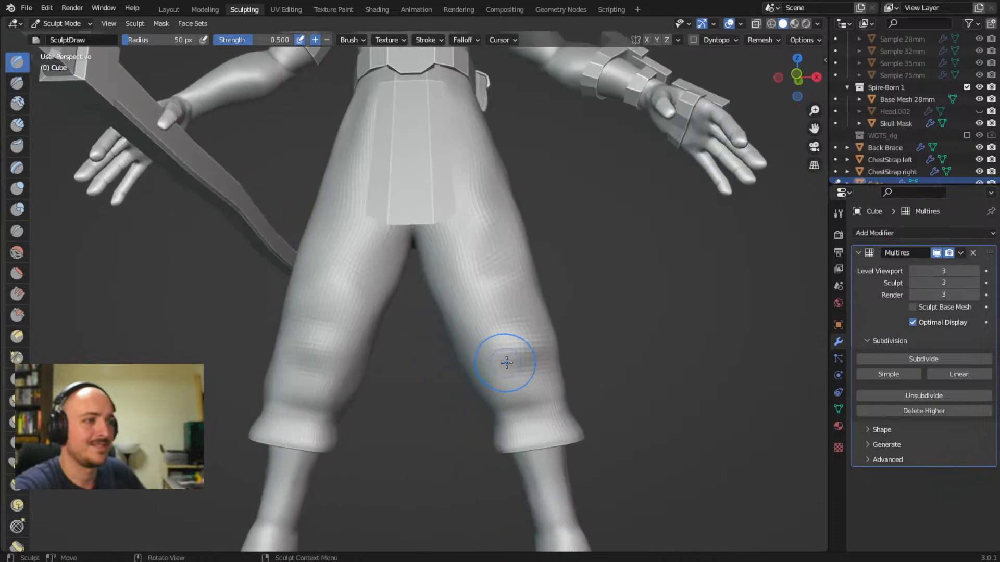
- Deepen the creases and build up the bunched folds around both knees
middle_click_drag(333, 360, 397, 312)
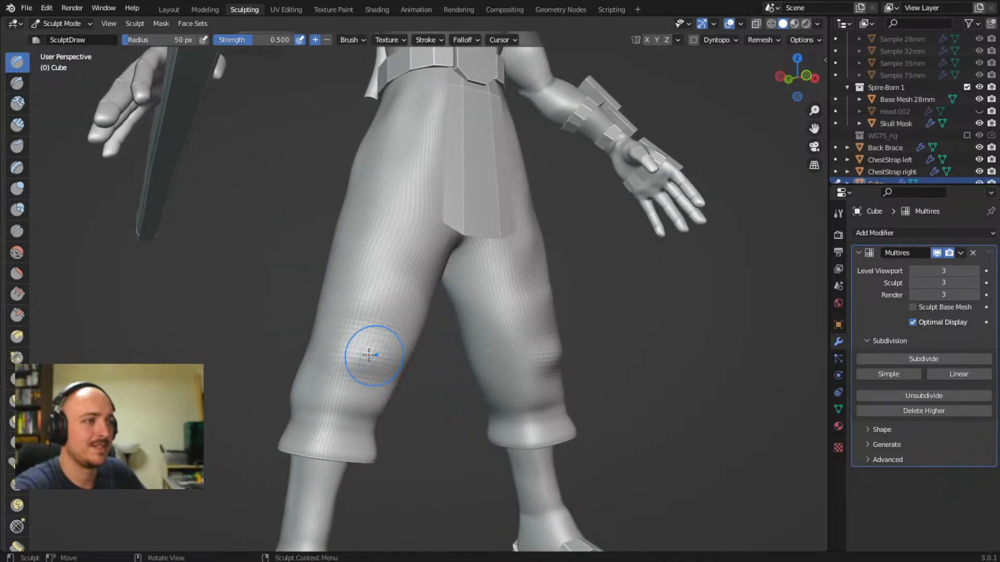
middle_click_drag(328, 341, 420, 354)
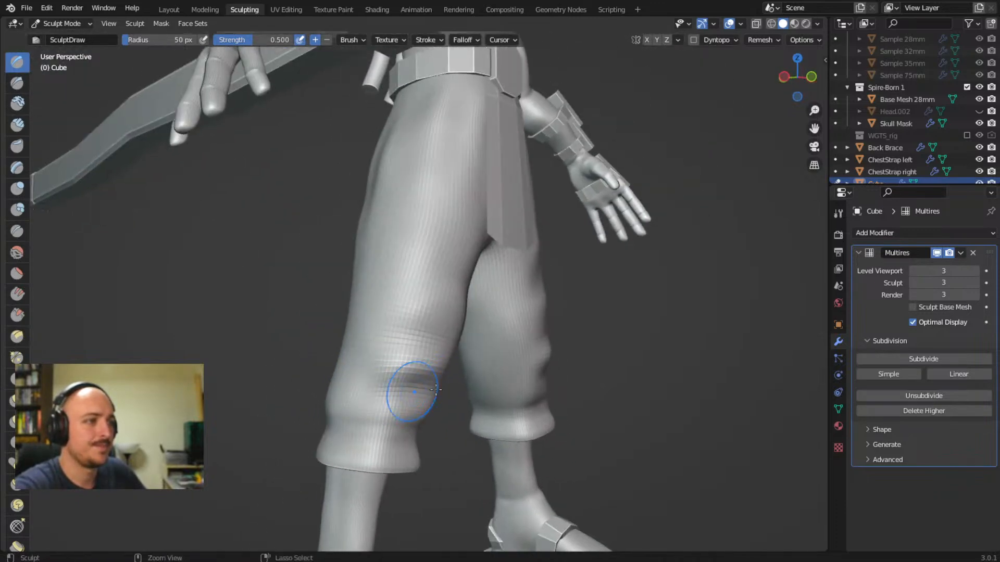
mouse_move(423, 390)
middle_mouse_down()
mouse_move(495, 364)
mouse_move(518, 366)
mouse_move(531, 392)
middle_mouse_up()
left_click_drag(531, 391, 508, 389)
mouse_move(529, 378)
middle_mouse_down()
mouse_move(401, 391)
mouse_move(429, 381)
mouse_move(424, 395)
mouse_move(443, 349)
middle_mouse_up()
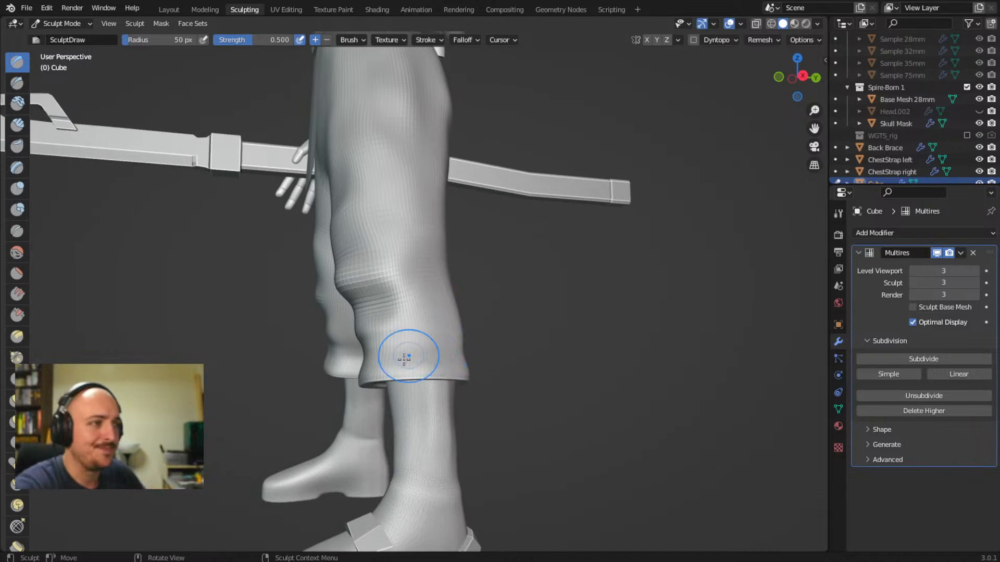
- Sculpt a raised fold just above the left trouser cuff, running around the leg's outer side and back
middle_click_drag(380, 319, 486, 333)
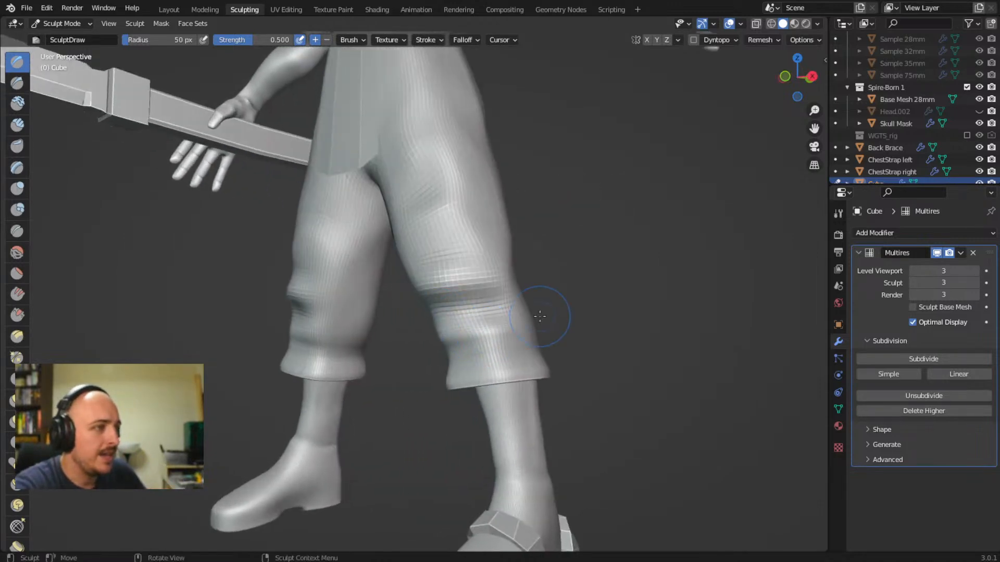
mouse_move(547, 361)
middle_mouse_down()
mouse_move(437, 408)
mouse_move(391, 351)
middle_mouse_up()
middle_click_drag(415, 384, 409, 338, "shift")
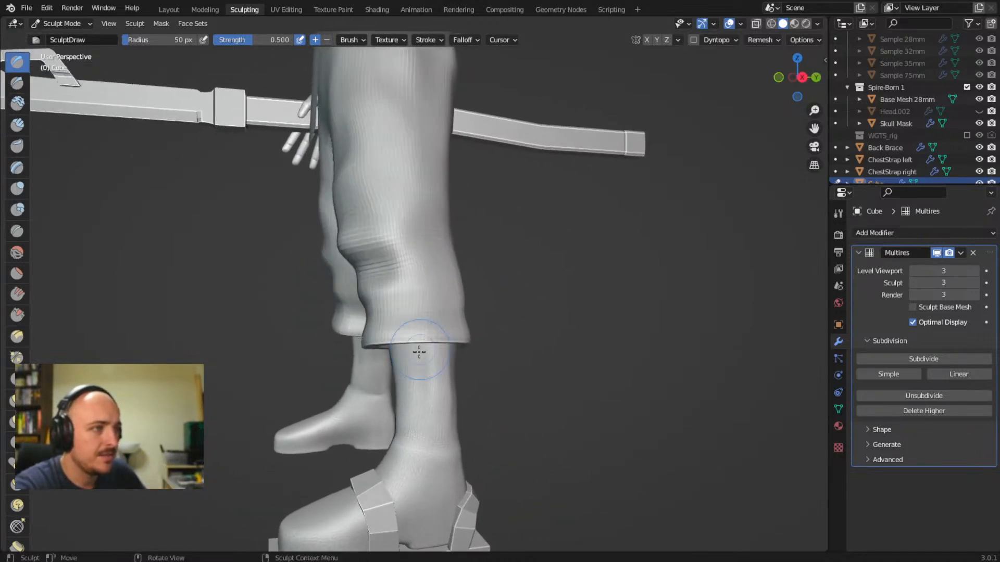
scroll(437, 290, "up", 3)
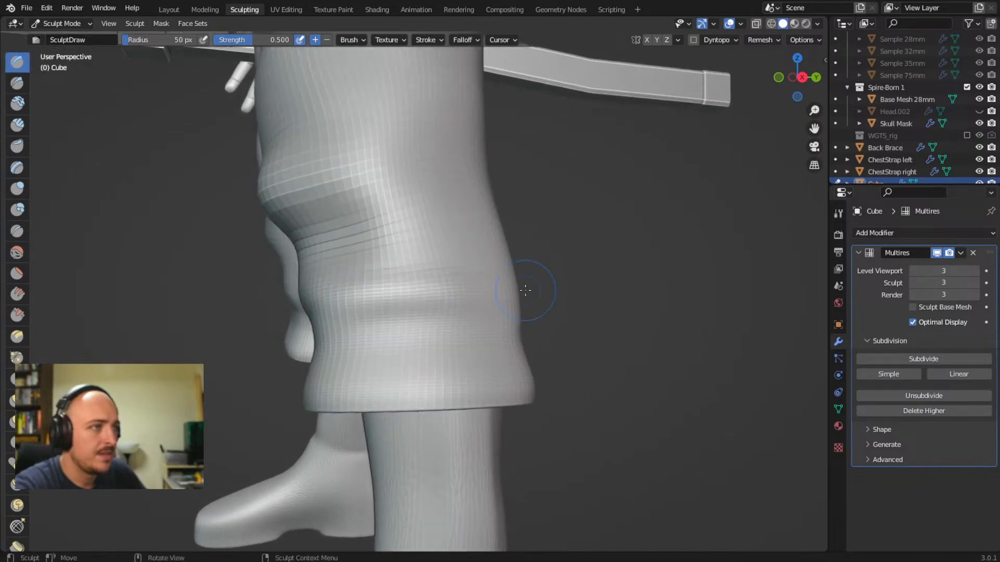
middle_click_drag(524, 290, 357, 313)
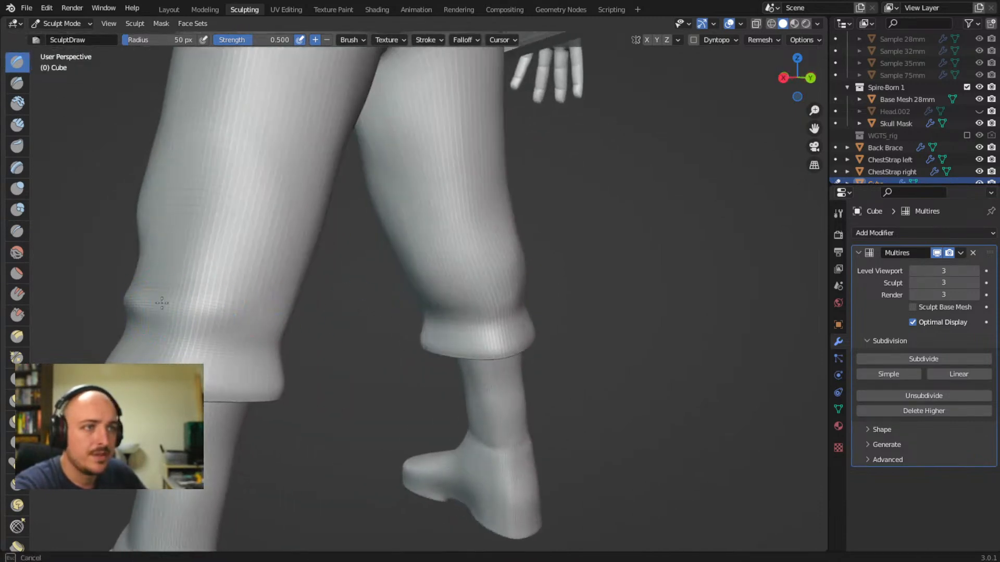
middle_click_drag(276, 307, 258, 300)
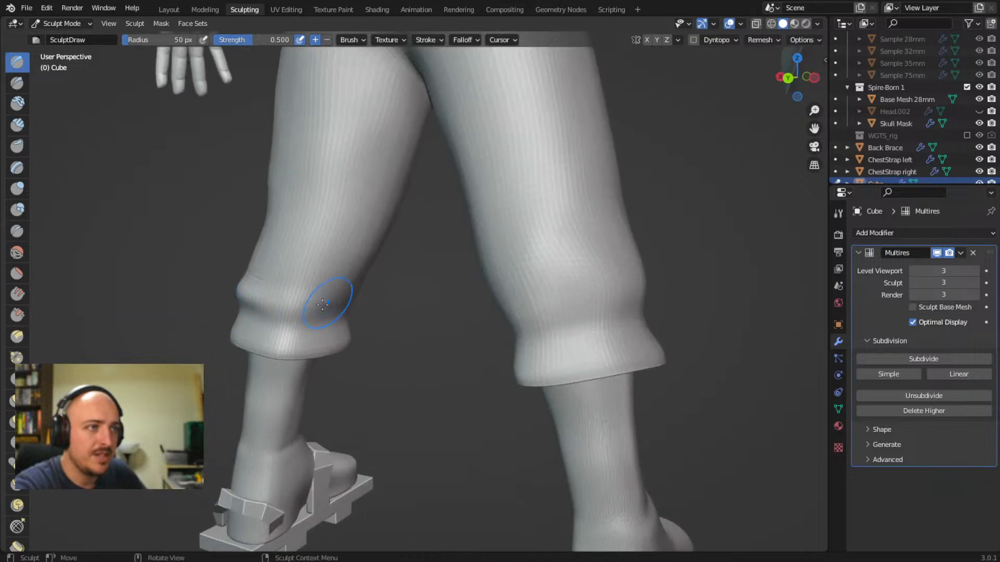
- Continue the raised fold above the left cuff around the inner side of the leg
mouse_move(368, 297)
middle_mouse_down()
mouse_move(257, 296)
mouse_move(597, 313)
middle_mouse_up()
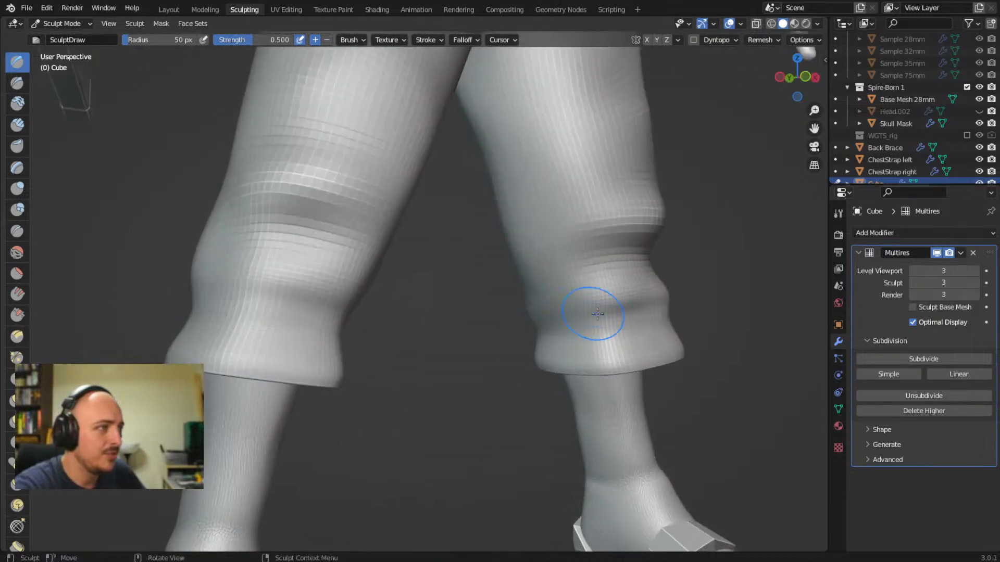
middle_click_drag(526, 313, 665, 289)
mouse_move(641, 280)
left_mouse_down()
mouse_move(598, 289)
mouse_move(653, 284)
left_mouse_up()
middle_click_drag(600, 298, 583, 333)
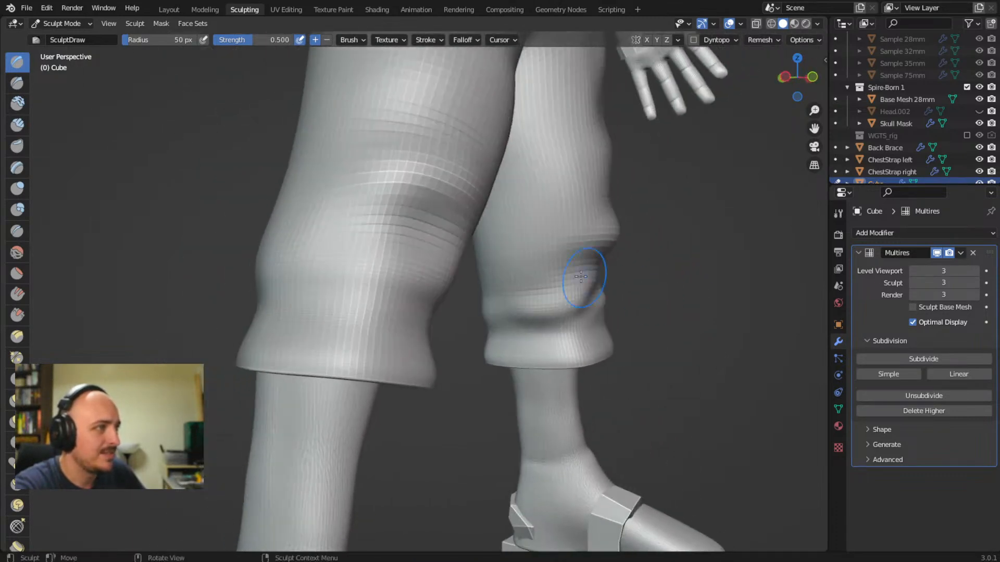
- Build up the raised fold above the left trouser cuff around the outer side and back of the leg
mouse_move(627, 285)
middle_mouse_down()
mouse_move(482, 286)
mouse_move(571, 283)
mouse_move(263, 310)
mouse_move(484, 309)
middle_mouse_up()
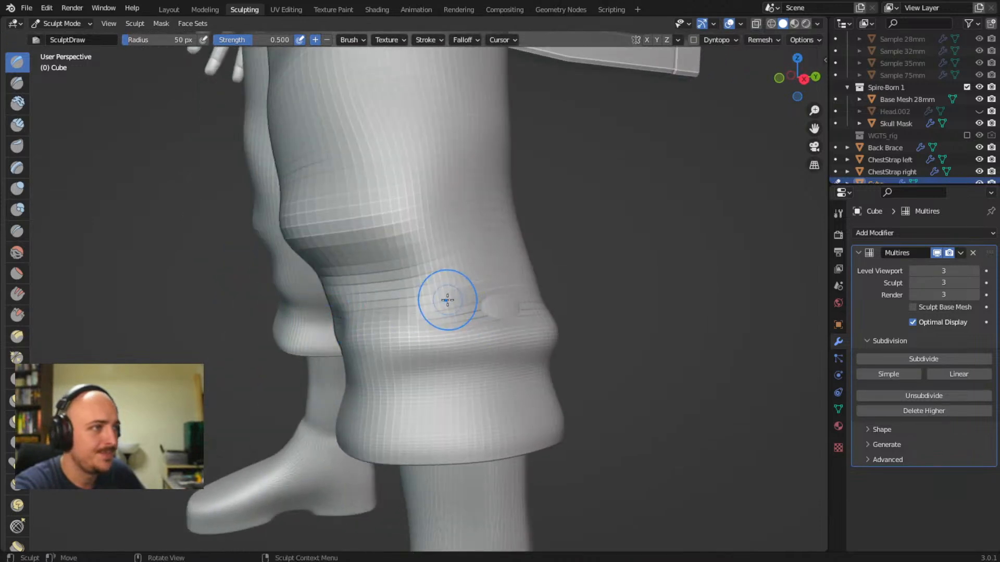
mouse_move(572, 299)
middle_mouse_down()
mouse_move(413, 313)
mouse_move(223, 293)
middle_mouse_up()
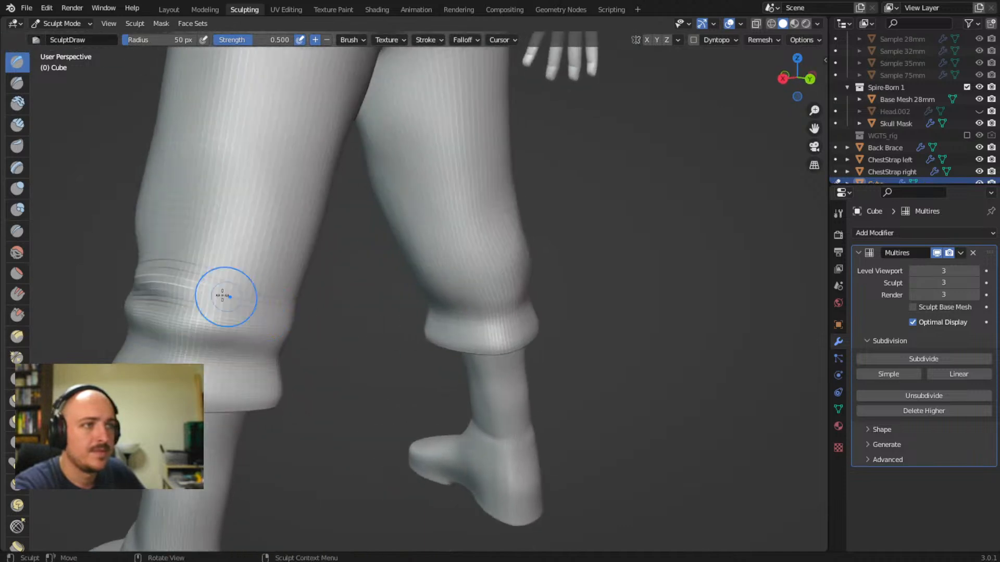
mouse_move(312, 300)
middle_mouse_down()
mouse_move(297, 318)
mouse_move(419, 295)
mouse_move(593, 301)
mouse_move(411, 269)
middle_mouse_up()
left_click_drag(411, 270, 365, 281)
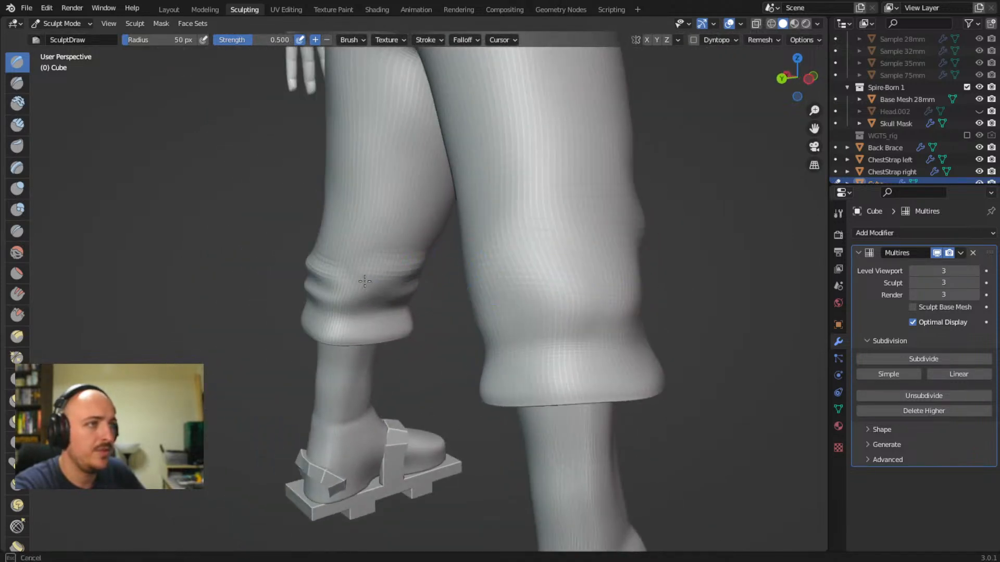
middle_click_drag(383, 286, 314, 315, "alt")
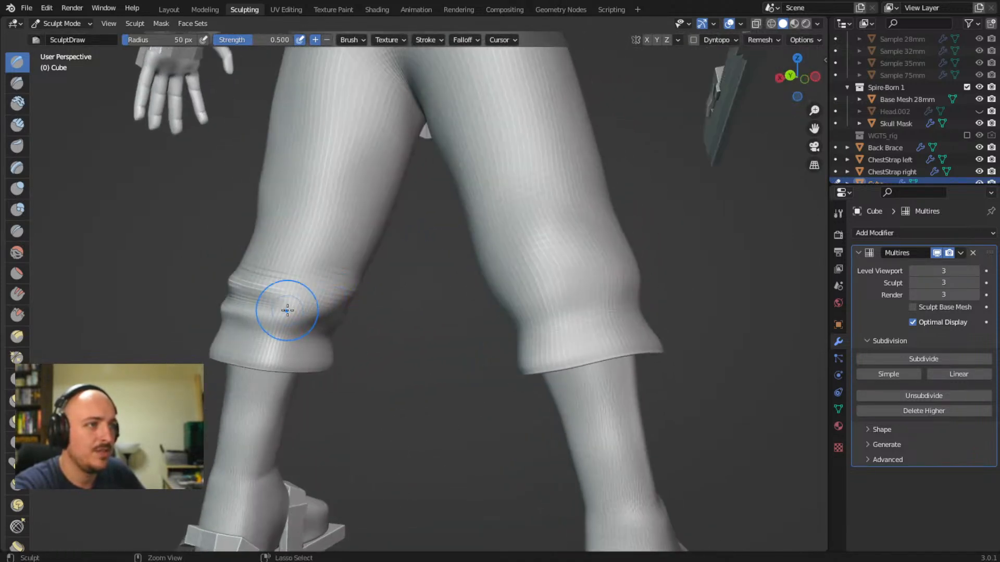
left_click_drag(308, 310, 322, 313)
- Shape the bunched cloth between the knee and cuff on the front of the left trouser leg
mouse_move(313, 306)
middle_mouse_down()
mouse_move(346, 308)
mouse_move(208, 290)
mouse_move(376, 311)
mouse_move(520, 304)
middle_mouse_up()
scroll(531, 299, "up", 2)
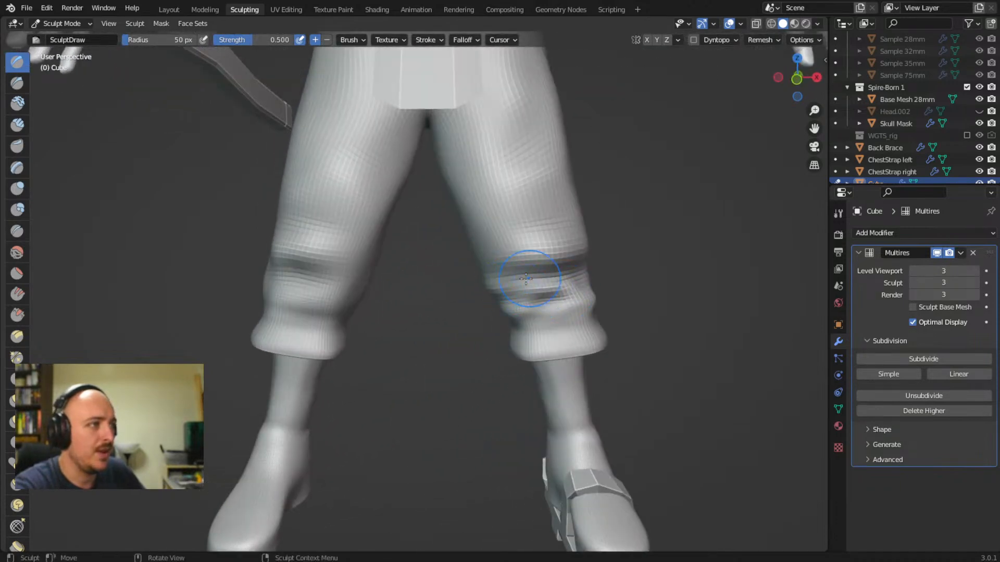
middle_click_drag(578, 290, 509, 304)
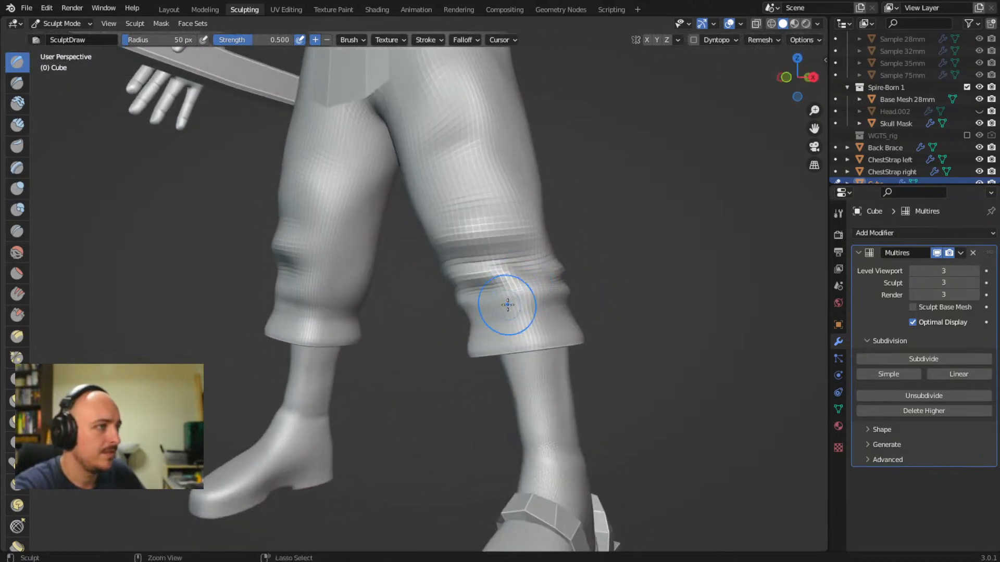
left_click_drag(509, 297, 555, 301)
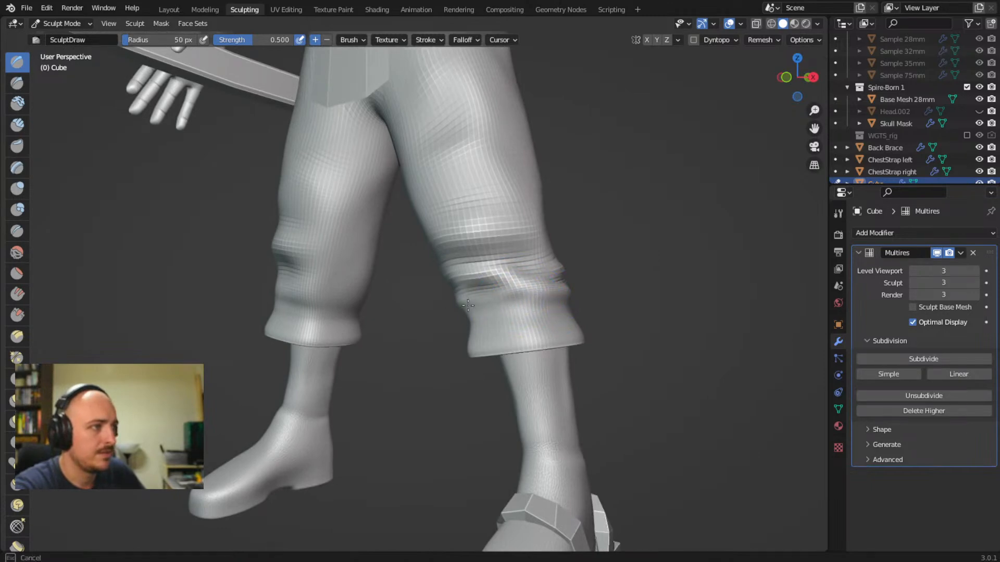
- Sculpt stacked horizontal folds across the outer side and back of the left trouser leg at knee height
middle_click_drag(547, 312, 339, 318)
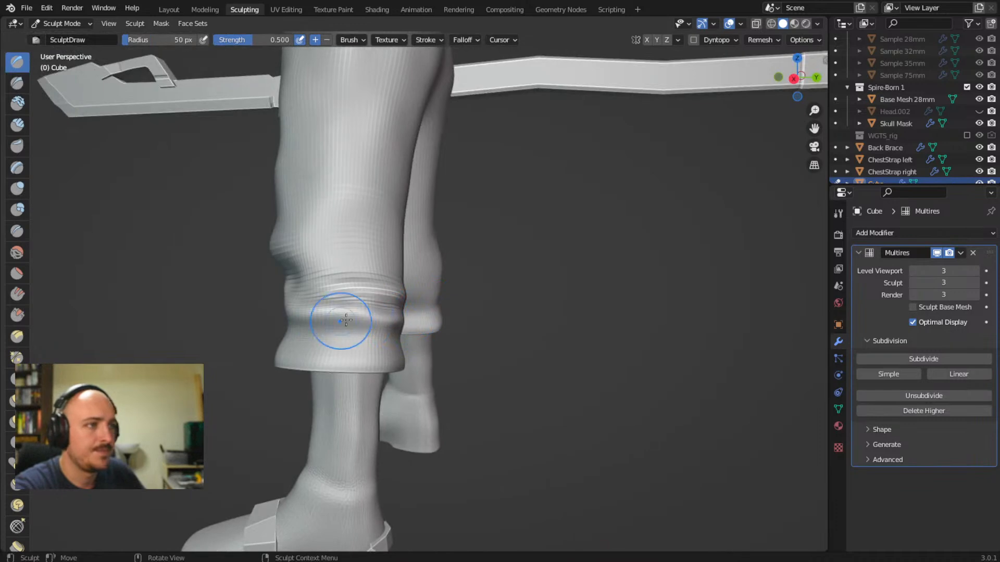
left_click_drag(351, 269, 387, 261)
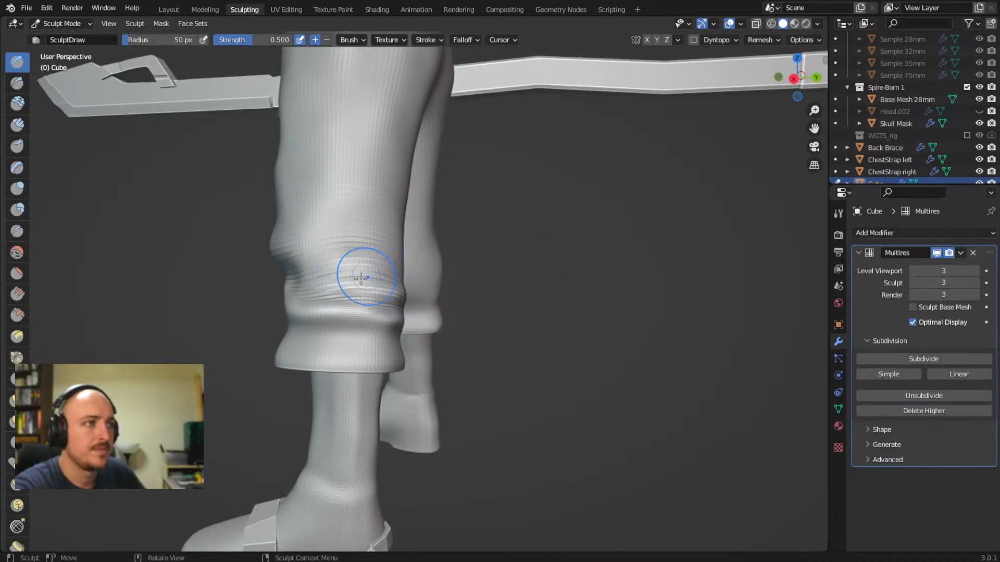
middle_click_drag(360, 279, 341, 263)
left_click_drag(317, 286, 375, 250)
mouse_move(348, 276)
middle_mouse_down()
mouse_move(280, 265)
mouse_move(331, 250)
mouse_move(356, 259)
middle_mouse_up()
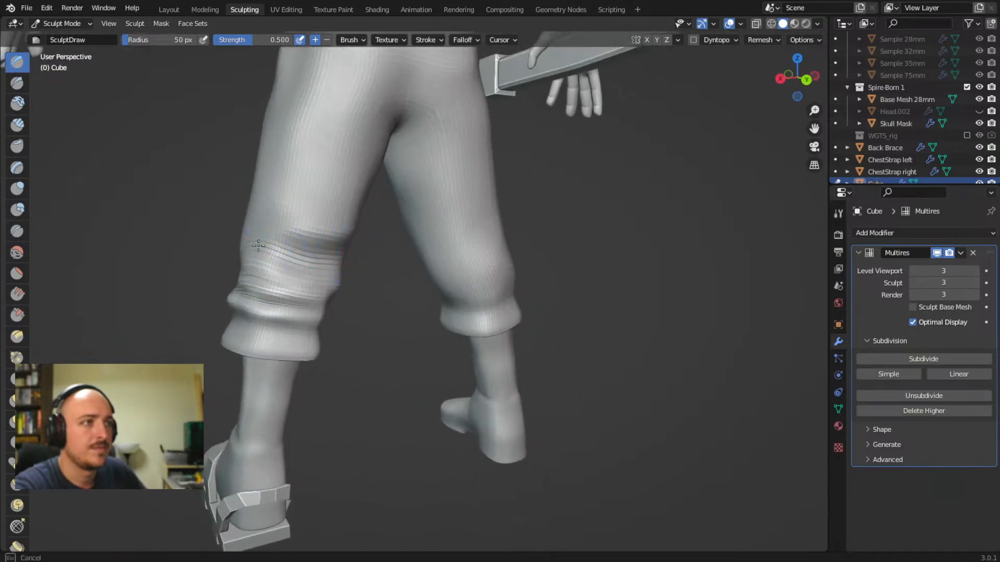
middle_click_drag(267, 279, 357, 222)
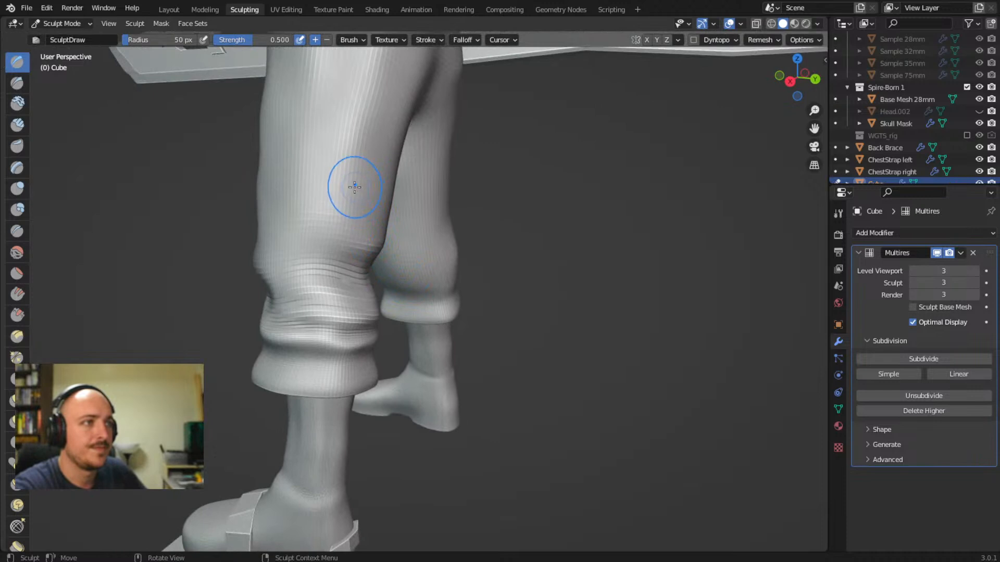
- Raise the cloth above the folds on the back of the left knee and build up the ridges below it
left_click_drag(315, 150, 296, 246)
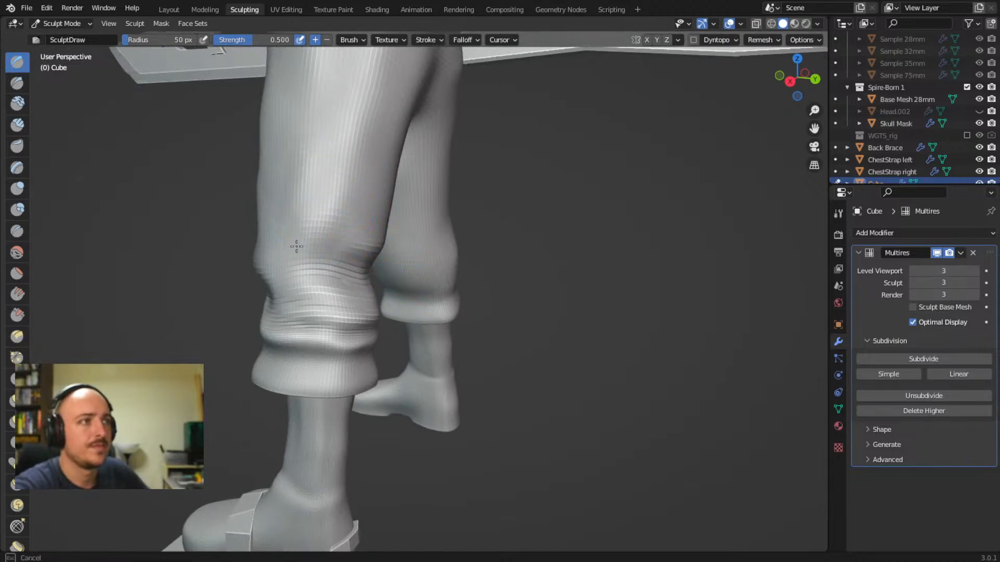
mouse_move(316, 206)
middle_mouse_down()
mouse_move(299, 206)
mouse_move(339, 156)
middle_mouse_up()
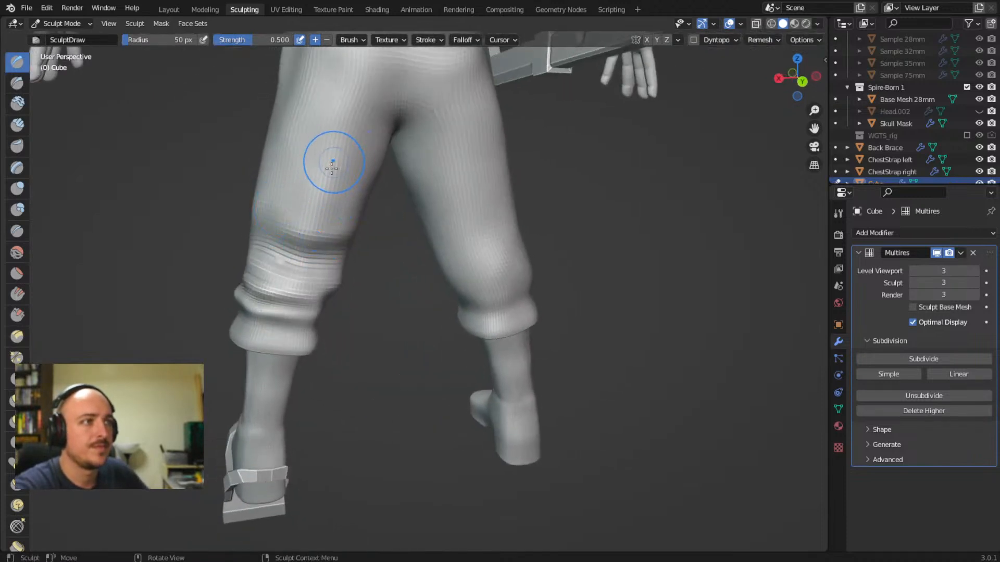
middle_click_drag(312, 268, 234, 256)
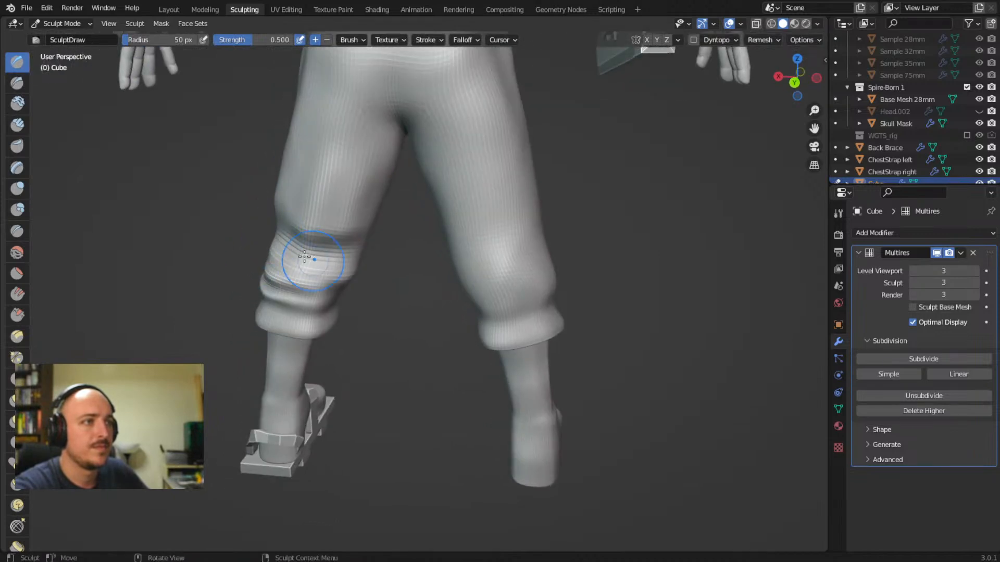
left_click_drag(301, 260, 364, 242)
mouse_move(364, 243)
middle_mouse_down()
mouse_move(277, 234)
mouse_move(375, 243)
mouse_move(350, 283)
mouse_move(292, 321)
mouse_move(458, 343)
mouse_move(507, 315)
mouse_move(501, 337)
mouse_move(552, 271)
mouse_move(563, 237)
mouse_move(474, 286)
mouse_move(419, 344)
middle_mouse_up()
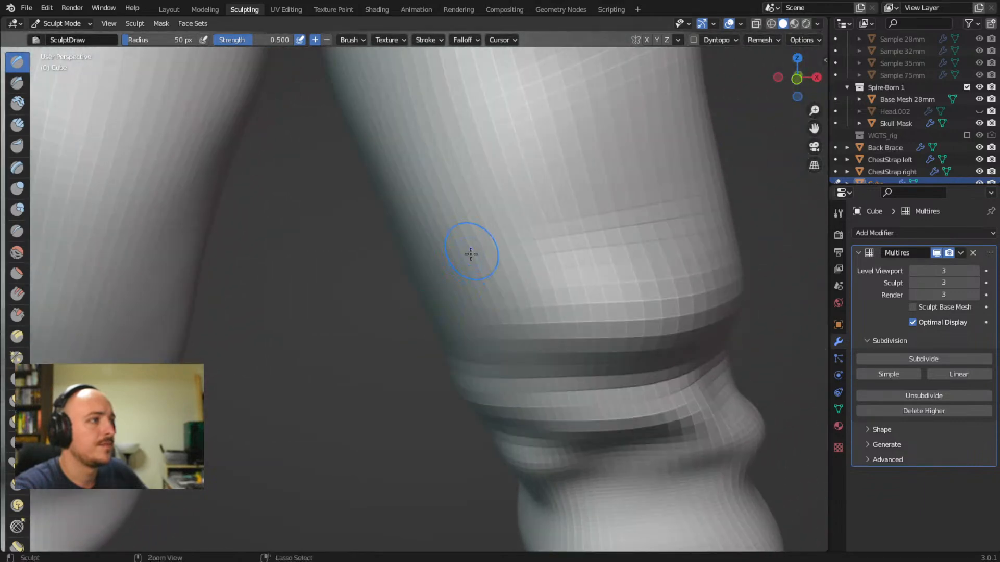
- Sculpt a fold on the inner side of the left thigh above the knee and carve creases beside it
middle_click_drag(469, 252, 436, 292, "ctrl")
left_click_drag(423, 281, 516, 287)
middle_click_drag(432, 288, 541, 278)
left_click_drag(570, 276, 492, 275, "ctrl")
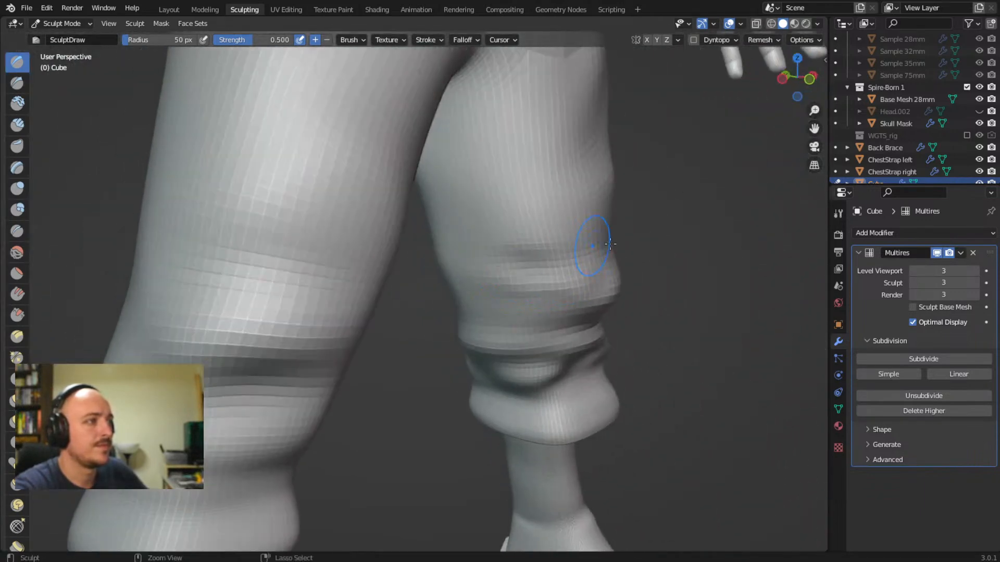
mouse_move(587, 235)
left_mouse_down("ctrl")
mouse_move(469, 228)
mouse_move(546, 225)
left_mouse_up("ctrl")
middle_click_drag(573, 255, 497, 239)
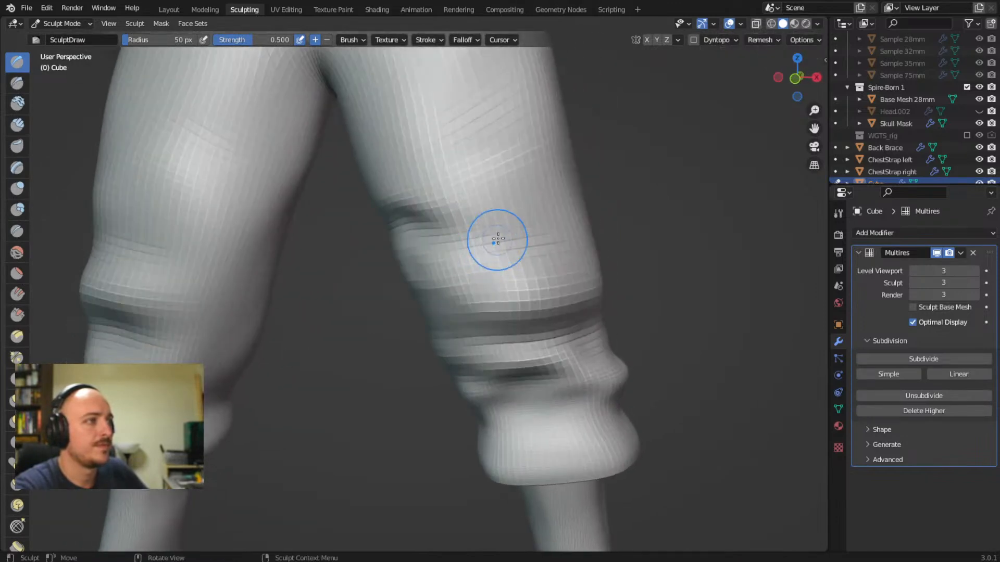
- Sculpt larger folds across the front and outer side of the left upper thigh
scroll(448, 265, "down", 1)
middle_click_drag(416, 250, 466, 236)
scroll(449, 265, "down", 2)
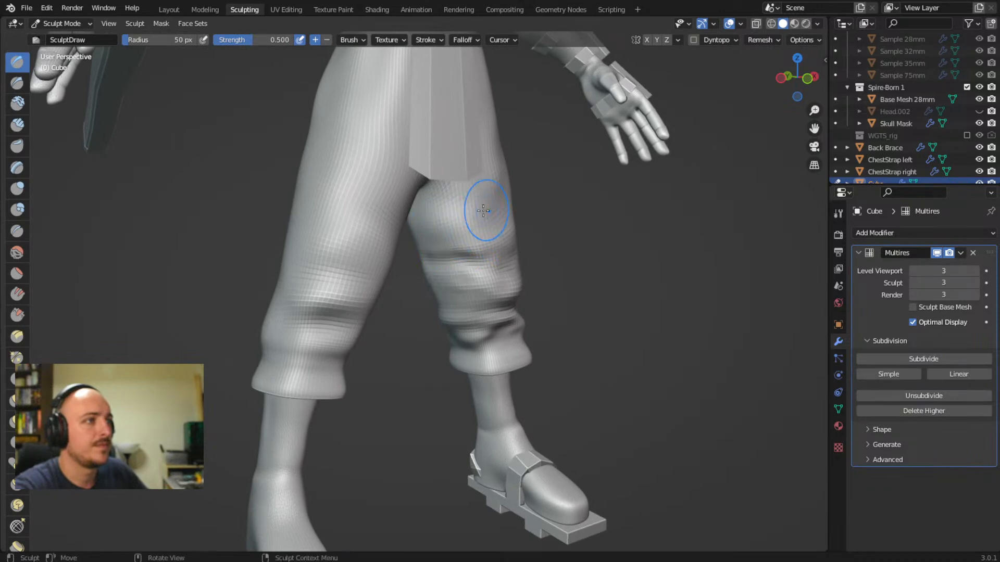
mouse_move(439, 237)
middle_mouse_down()
mouse_move(448, 201)
mouse_move(401, 201)
mouse_move(424, 152)
mouse_move(424, 199)
mouse_move(385, 222)
mouse_move(418, 171)
middle_mouse_up()
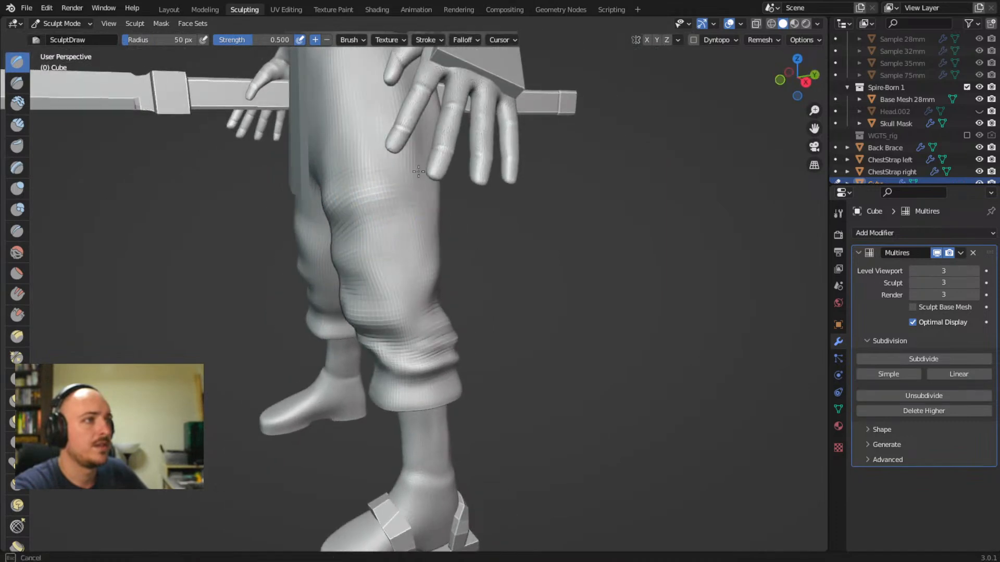
mouse_move(354, 164)
middle_mouse_down()
mouse_move(391, 167)
mouse_move(397, 191)
mouse_move(420, 178)
mouse_move(475, 187)
mouse_move(445, 274)
middle_mouse_up()
scroll(422, 180, "down", 3)
scroll(474, 188, "up", 6)
scroll(506, 181, "down", 3)
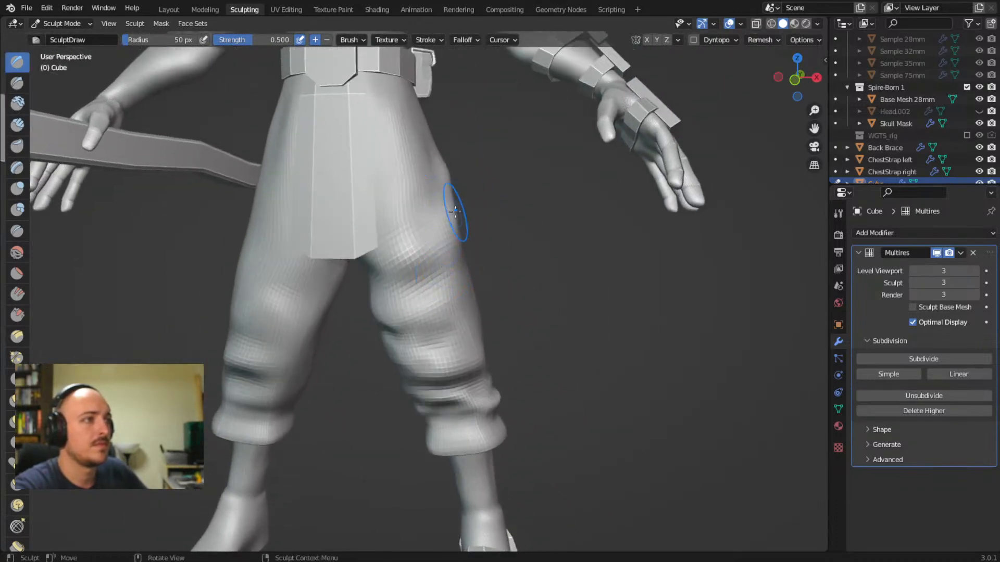
- Switch to the Grab brush and examine the shape of the trousers from the side, back and front
key("g")
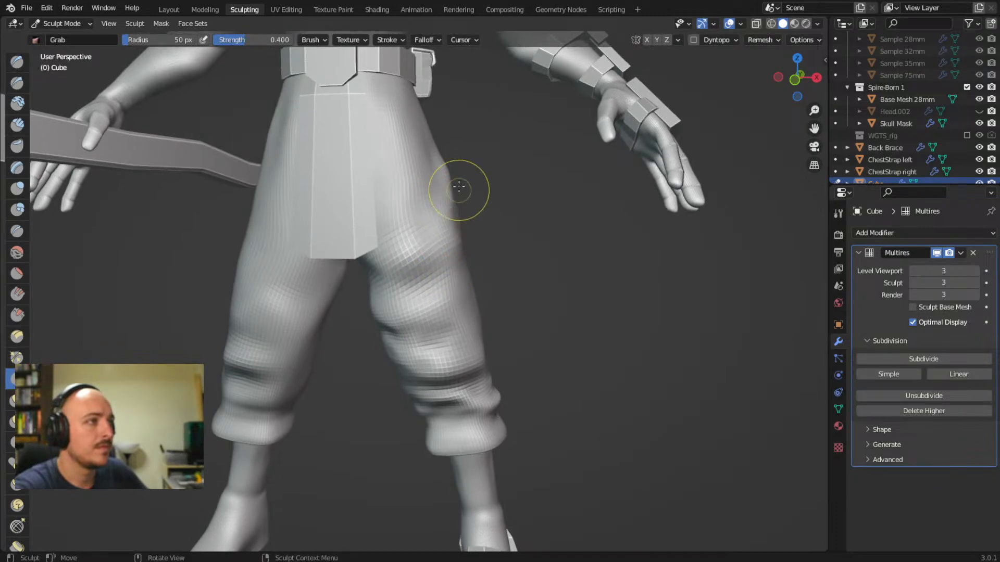
scroll(450, 227, "down", 4)
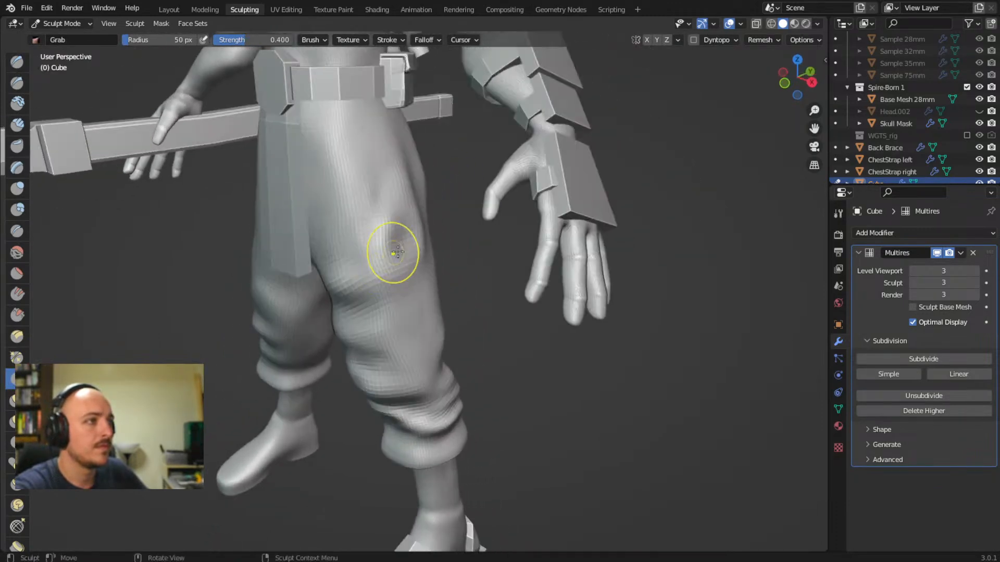
mouse_move(419, 281)
middle_mouse_down()
mouse_move(417, 242)
mouse_move(379, 224)
mouse_move(385, 216)
mouse_move(376, 233)
middle_mouse_up()
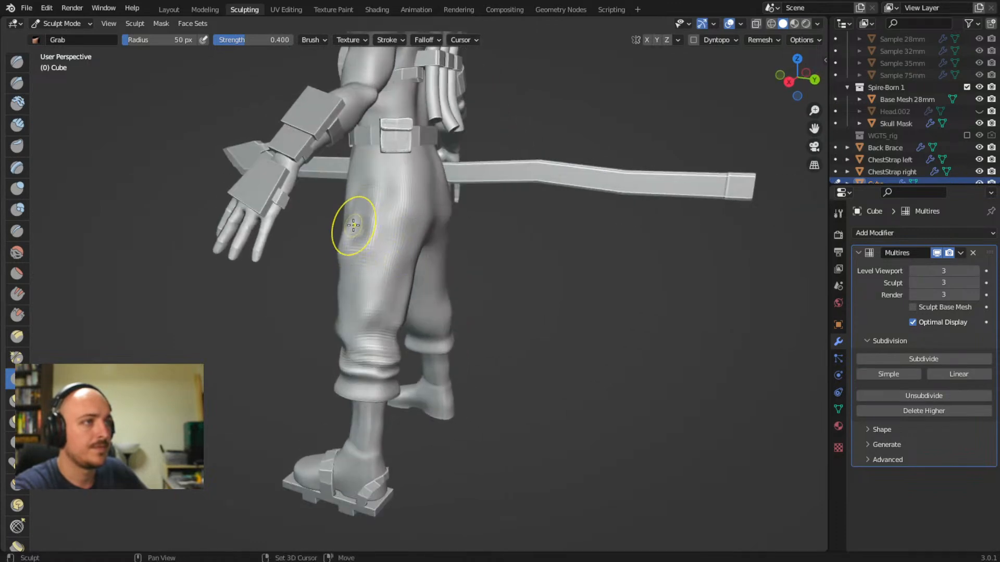
mouse_move(349, 232)
middle_mouse_down()
mouse_move(461, 245)
mouse_move(305, 238)
mouse_move(384, 239)
mouse_move(426, 227)
middle_mouse_up()
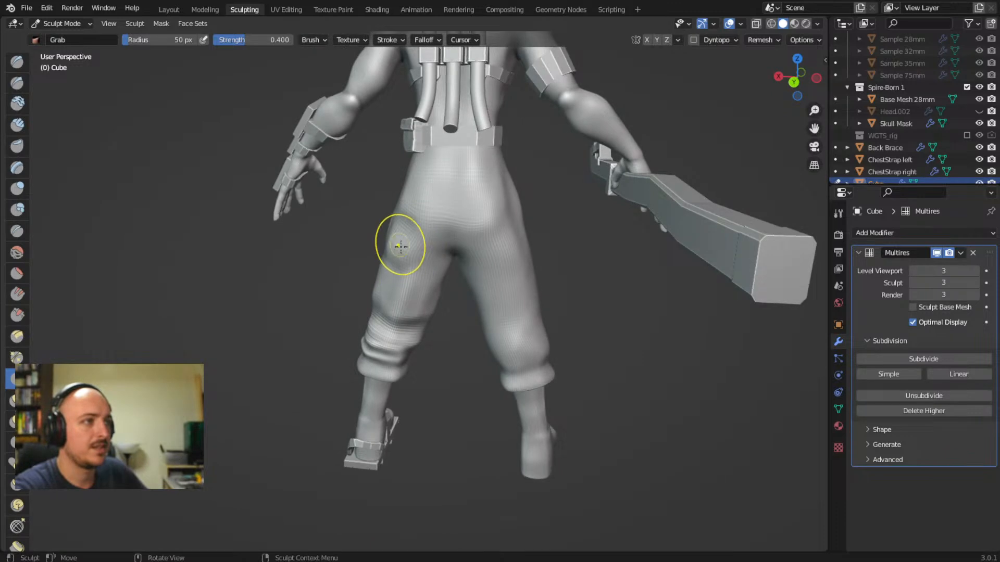
mouse_move(402, 261)
middle_mouse_down()
mouse_move(444, 248)
mouse_move(401, 248)
mouse_move(401, 258)
middle_mouse_up()
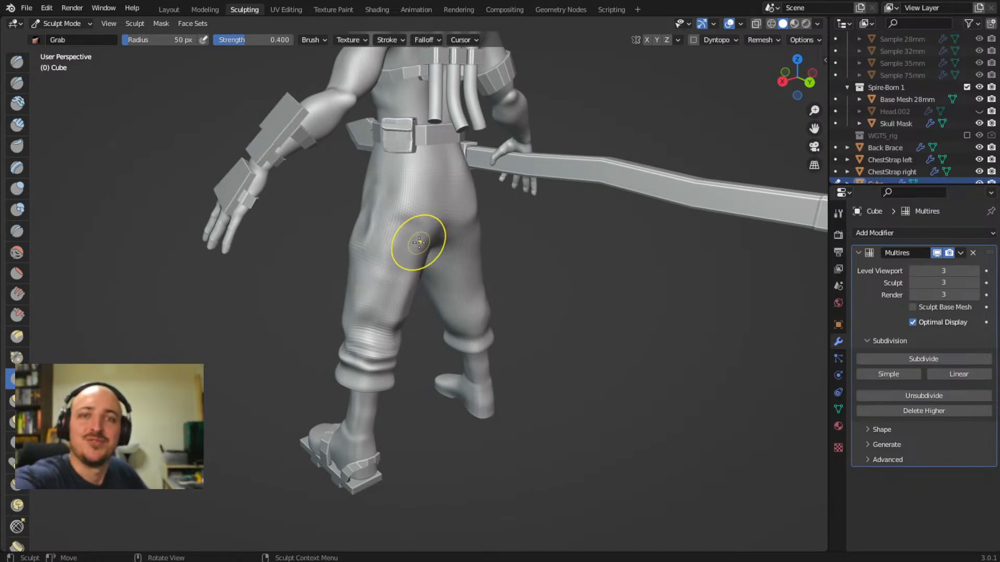
middle_click_drag(403, 258, 419, 253)
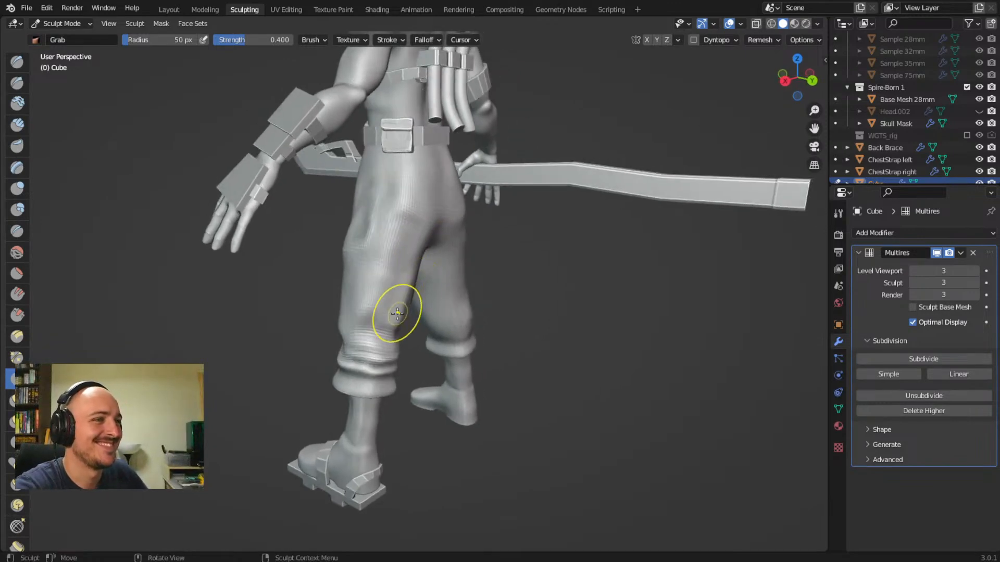
middle_click_drag(399, 317, 449, 350)
scroll(462, 277, "up", 2)
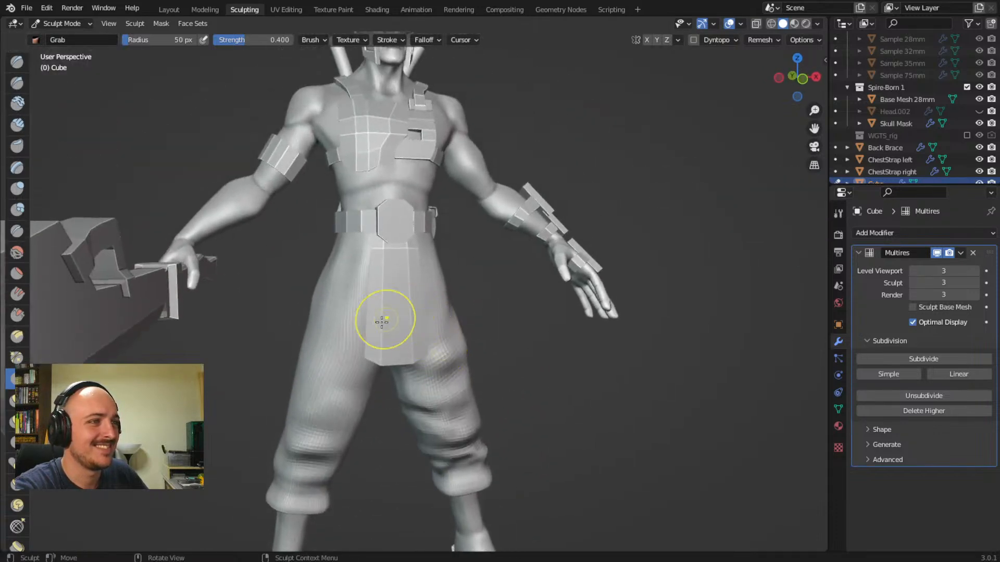
middle_click_drag(342, 351, 378, 272, "shift")
- Return to the Draw brush and sculpt folds across the front of the right trouser leg around the knee
key("x")
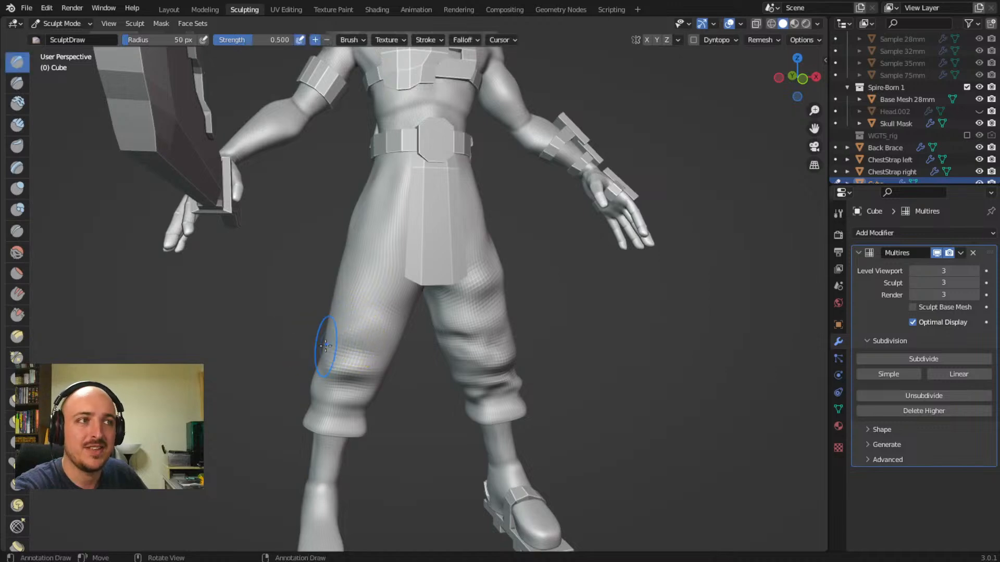
middle_click_drag(373, 341, 357, 290, "shift")
scroll(357, 290, "up", 5)
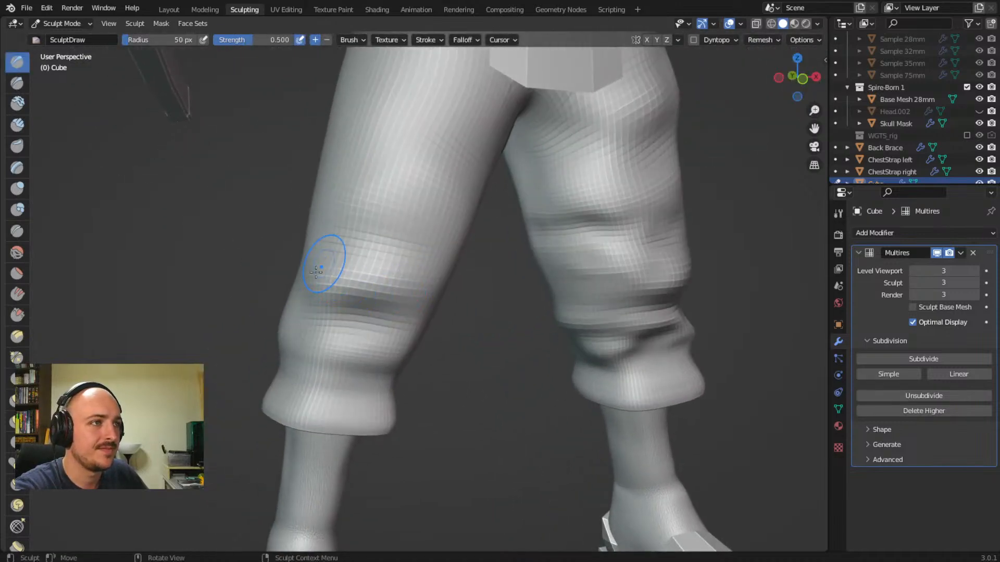
mouse_move(321, 277)
left_mouse_down()
mouse_move(411, 280)
mouse_move(417, 292)
left_mouse_up()
mouse_move(417, 294)
middle_mouse_down()
mouse_move(309, 307)
mouse_move(355, 297)
mouse_move(310, 307)
mouse_move(439, 320)
middle_mouse_up()
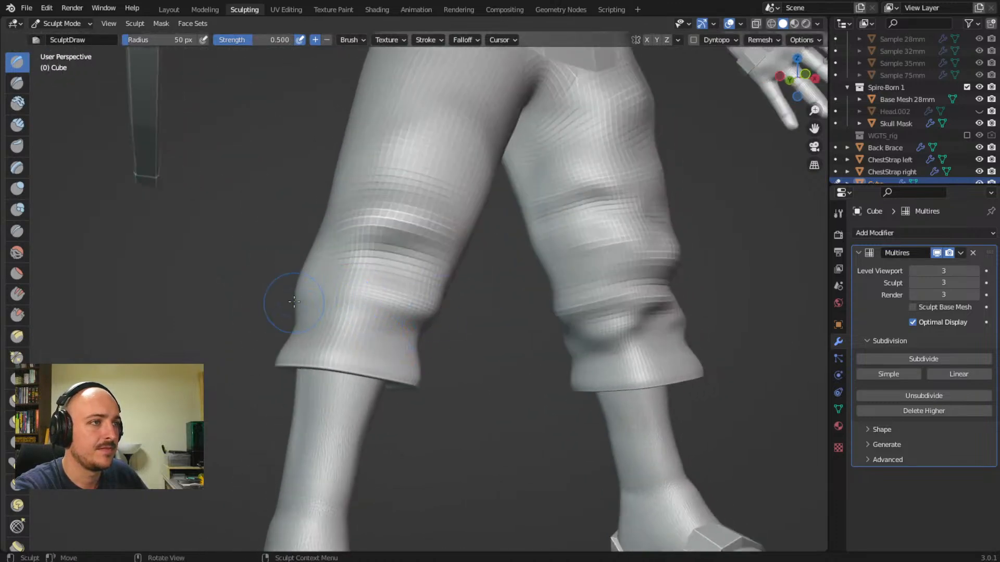
- Extend the folds above the right trouser cuff around the leg's outer side and carve a crease beneath them
middle_click_drag(294, 301, 542, 309)
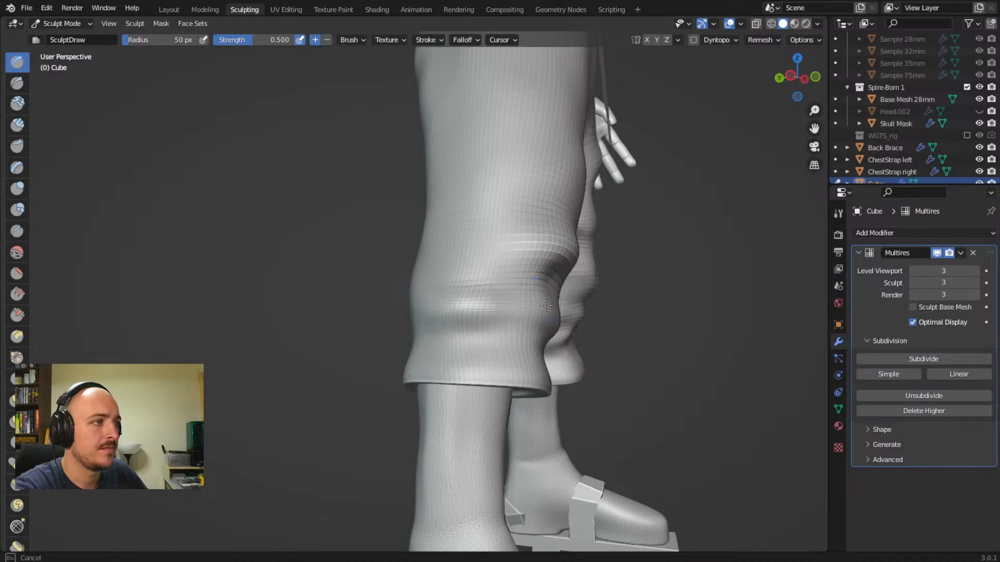
mouse_move(468, 305)
middle_mouse_down()
mouse_move(459, 302)
mouse_move(546, 386)
mouse_move(565, 320)
mouse_move(483, 332)
middle_mouse_up()
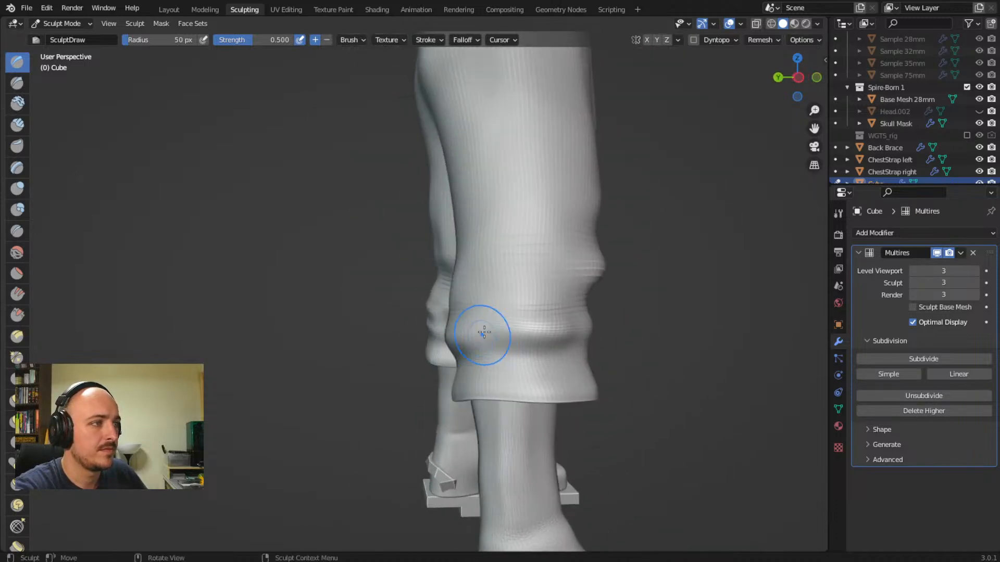
left_click_drag(436, 318, 521, 324)
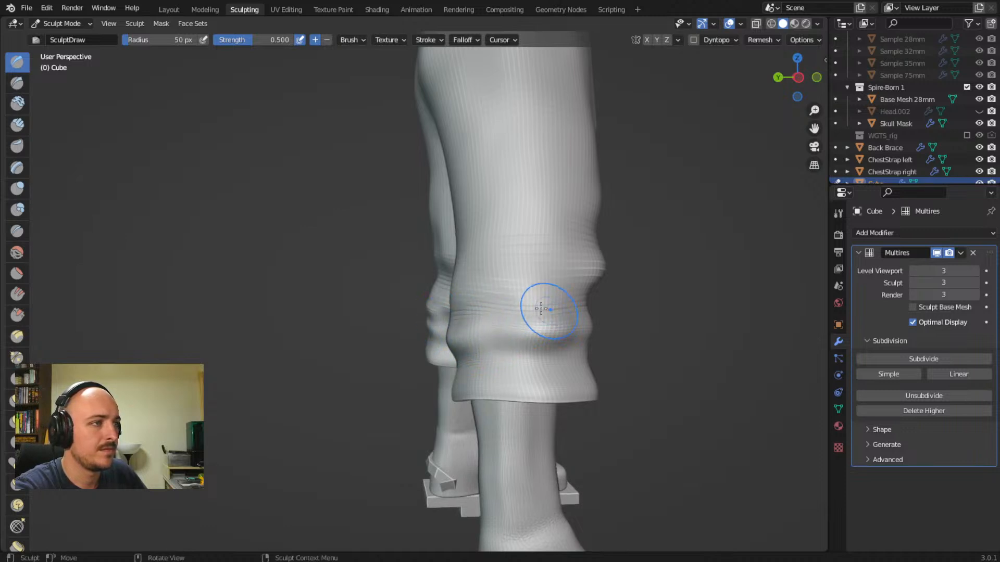
middle_click_drag(542, 309, 425, 319)
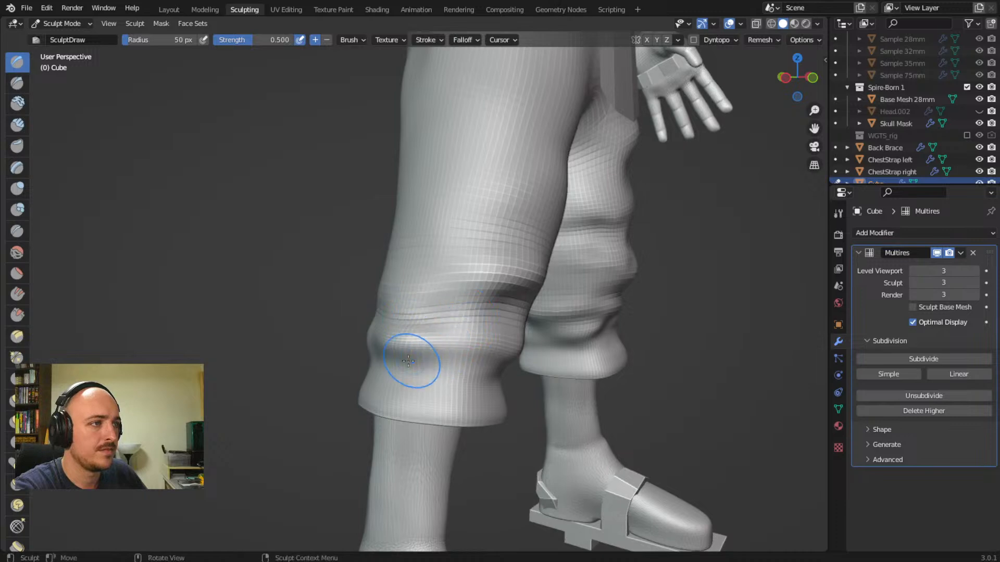
left_click_drag(408, 360, 459, 358, "ctrl")
mouse_move(494, 366)
middle_mouse_down()
mouse_move(306, 346)
mouse_move(338, 350)
mouse_move(306, 357)
mouse_move(287, 309)
mouse_move(364, 319)
mouse_move(394, 337)
middle_mouse_up()
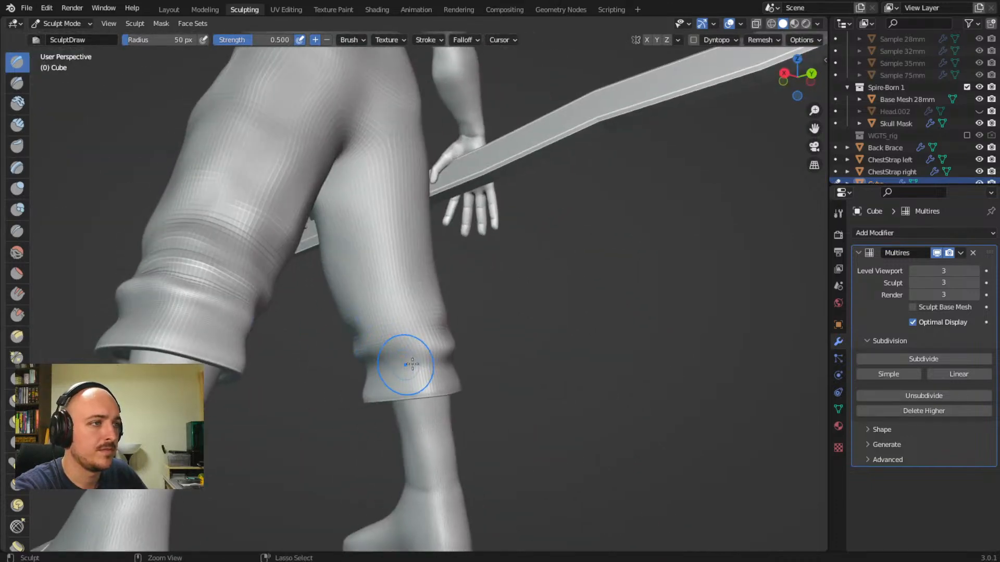
- Build up a fold and carve creases around the back and inner side of the right trouser leg just above the cuff
middle_click_drag(479, 373, 419, 217, "shift")
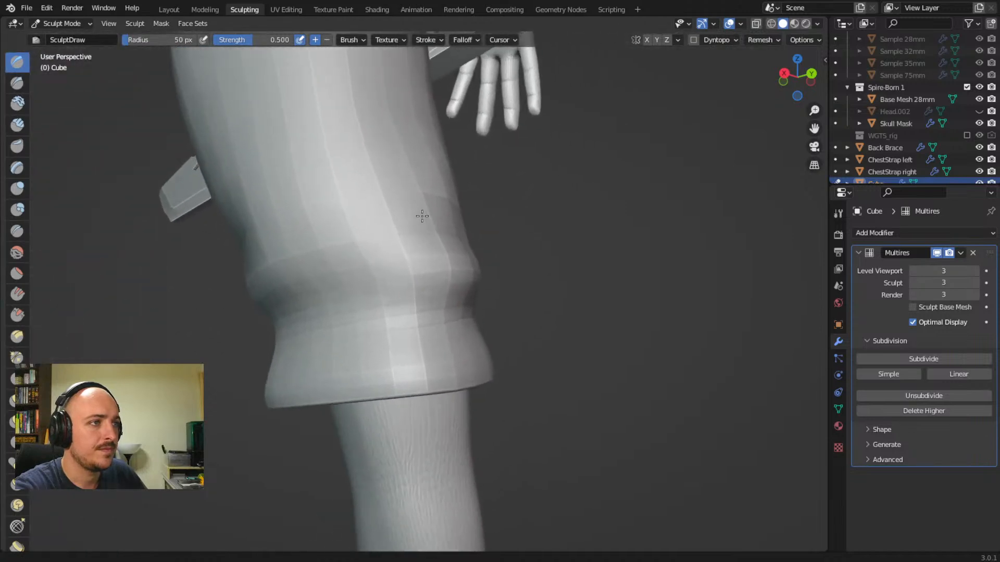
middle_click_drag(425, 256, 405, 266)
middle_click_drag(484, 228, 418, 311, "shift")
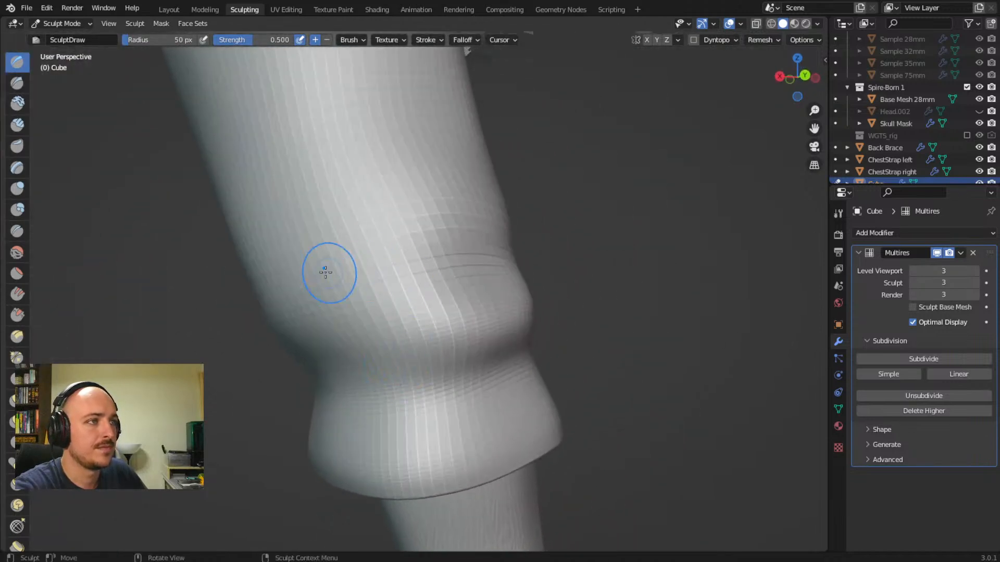
left_click_drag(303, 284, 437, 271)
mouse_move(282, 284)
left_mouse_down("ctrl")
mouse_move(434, 268)
mouse_move(276, 275)
mouse_move(398, 281)
left_mouse_up("ctrl")
middle_click_drag(375, 290, 449, 292)
middle_click_drag(351, 279, 613, 314, "shift")
mouse_move(323, 259)
left_mouse_down("ctrl")
mouse_move(398, 256)
mouse_move(291, 229)
mouse_move(328, 224)
mouse_move(261, 221)
mouse_move(468, 240)
left_mouse_up("ctrl")
mouse_move(464, 334)
left_mouse_down()
mouse_move(378, 347)
mouse_move(524, 341)
mouse_move(262, 361)
left_mouse_up()
- Raise the fold above the right cuff across the front of the leg, from the inner side to the outer edge
mouse_move(305, 350)
middle_mouse_down()
mouse_move(373, 350)
mouse_move(395, 331)
middle_mouse_up()
scroll(385, 341, "down", 1)
scroll(398, 333, "down", 1)
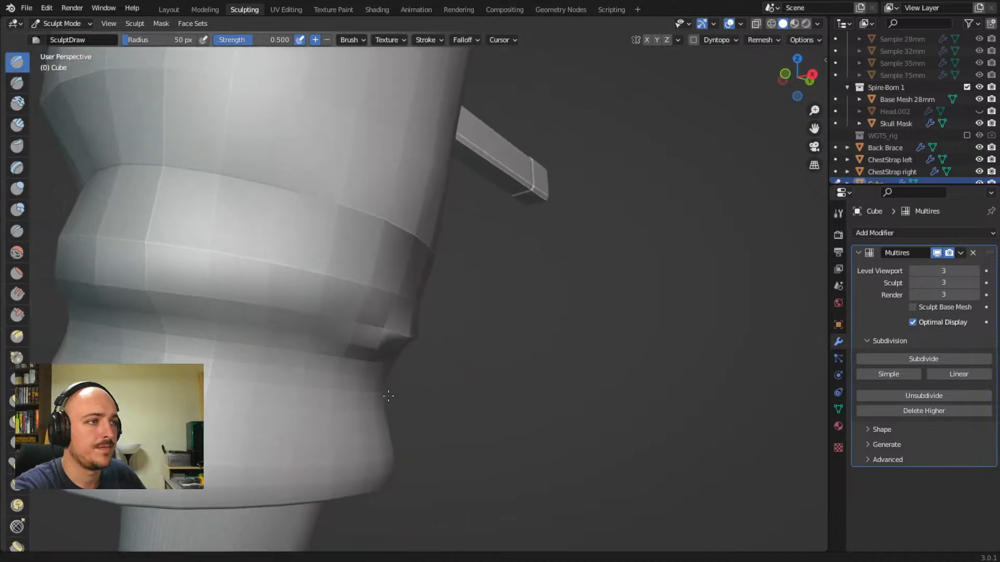
mouse_move(292, 312)
left_mouse_down()
mouse_move(403, 323)
mouse_move(218, 299)
mouse_move(414, 318)
mouse_move(397, 316)
left_mouse_up()
mouse_move(364, 316)
middle_mouse_down()
mouse_move(433, 312)
mouse_move(401, 364)
mouse_move(411, 417)
middle_mouse_up()
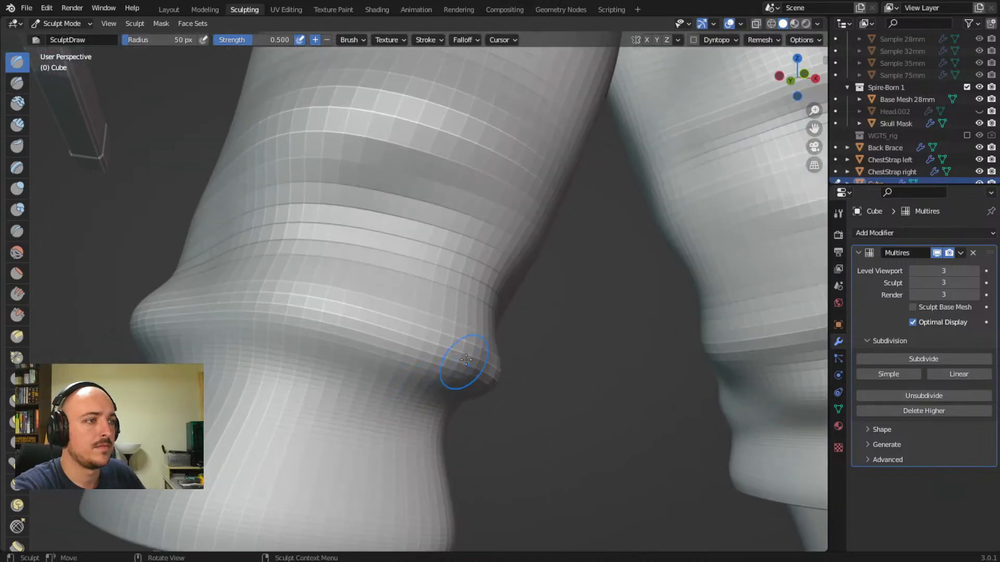
mouse_move(462, 364)
left_mouse_down()
mouse_move(483, 363)
mouse_move(411, 329)
left_mouse_up()
left_click_drag(324, 311, 232, 319)
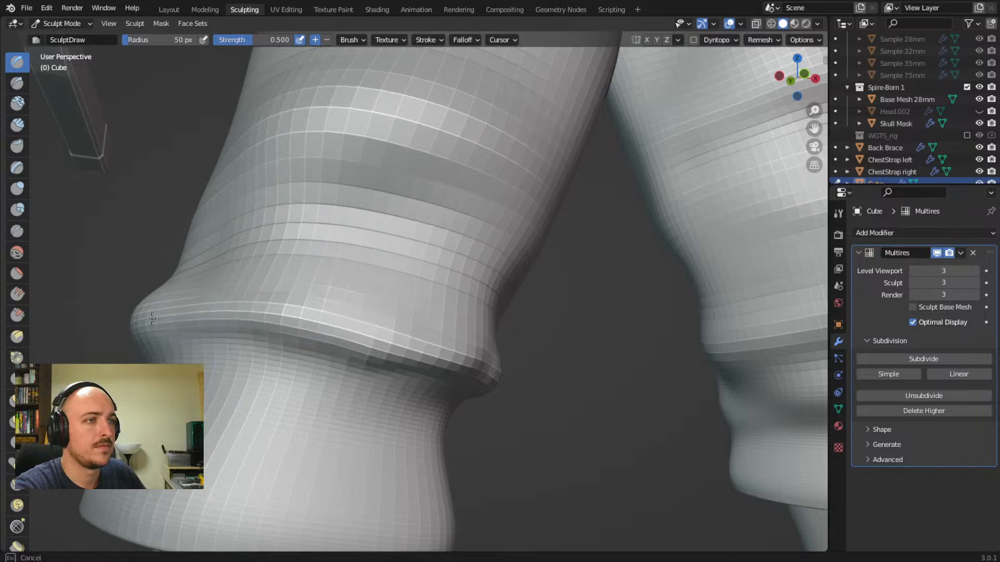
middle_click_drag(251, 344, 360, 354)
mouse_move(474, 359)
left_mouse_down()
mouse_move(430, 367)
mouse_move(567, 360)
left_mouse_up()
- Shape the crease and bulge above the front of the right cuff and smooth the fold on its inner side
middle_click_drag(372, 326, 298, 334)
mouse_move(220, 307)
left_mouse_down()
mouse_move(312, 301)
mouse_move(479, 317)
left_mouse_up()
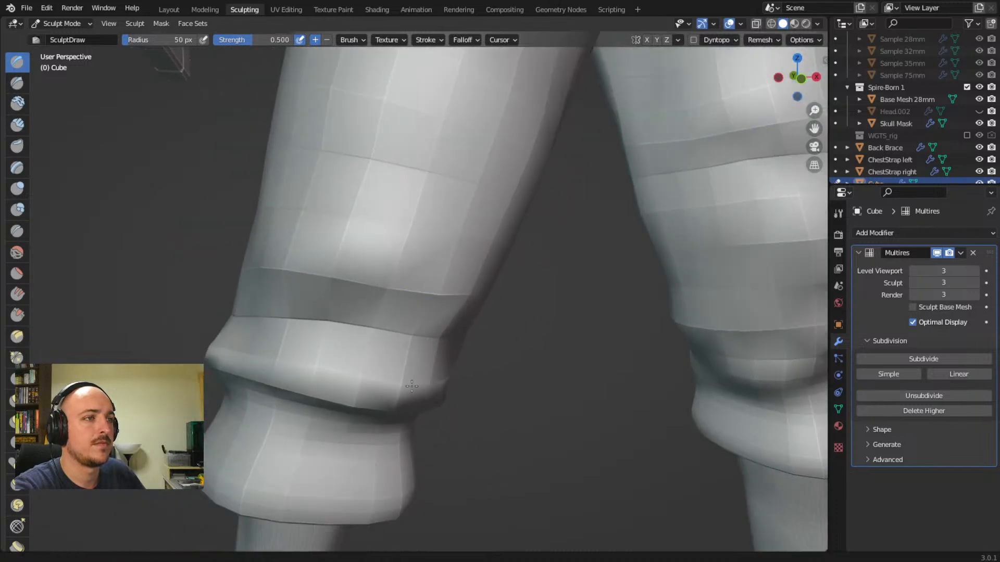
middle_click_drag(411, 386, 412, 399, "ctrl")
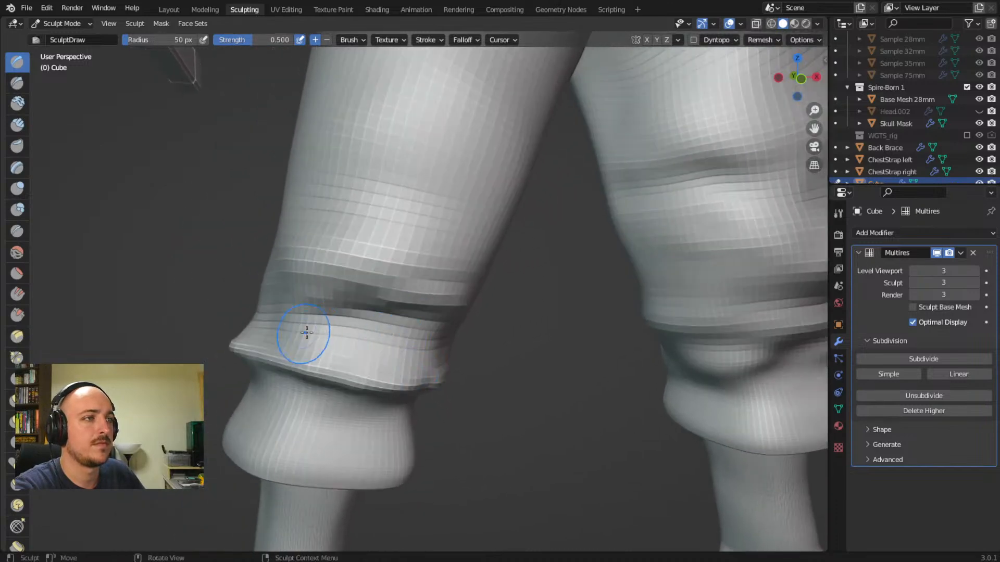
middle_click_drag(344, 339, 381, 361, "ctrl")
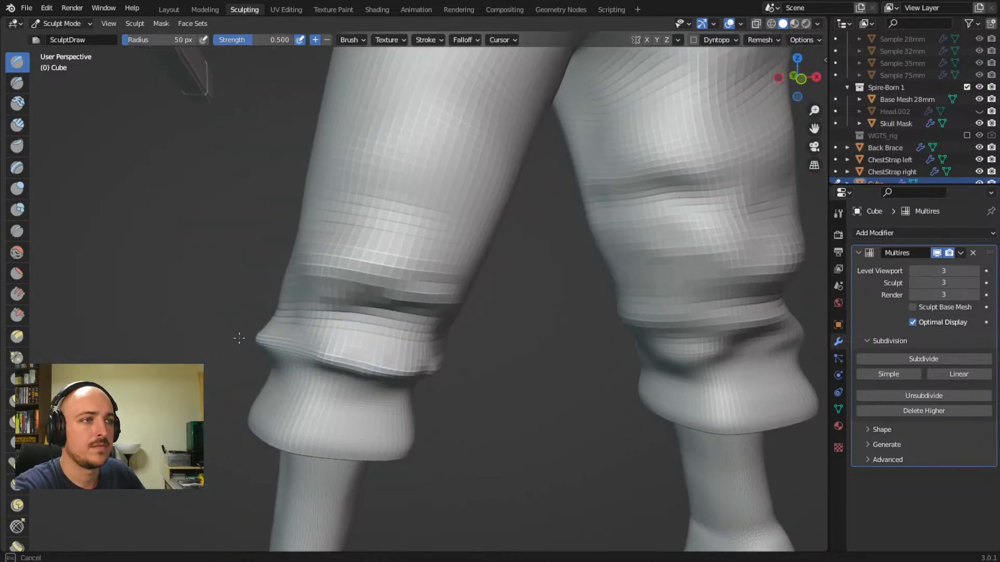
mouse_move(239, 339)
left_mouse_down()
mouse_move(351, 350)
mouse_move(413, 380)
left_mouse_up()
middle_click_drag(506, 366, 333, 355)
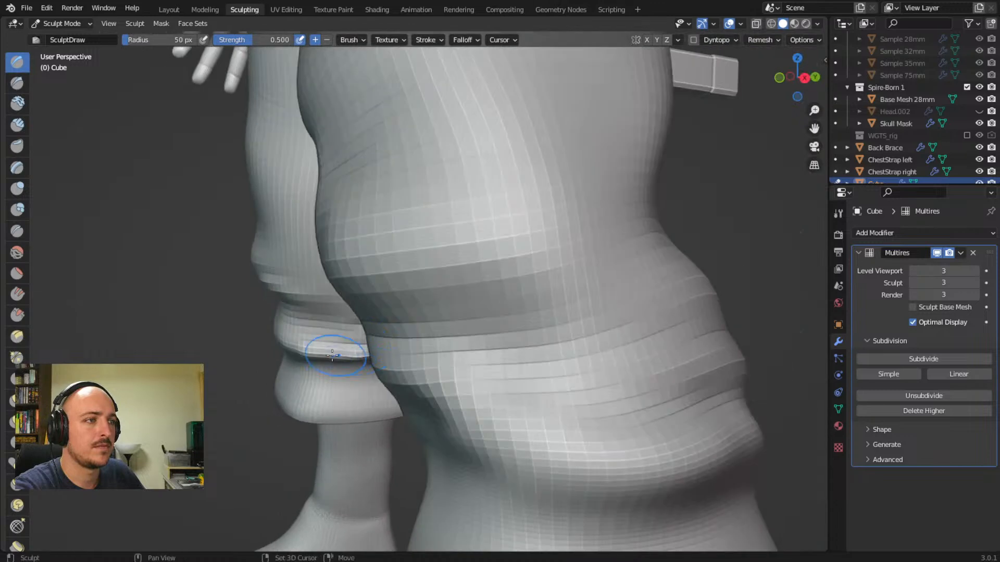
left_click_drag(324, 353, 376, 354, "shift")
- Sculpt cloth folds across the back of the right trouser leg above the cuff fold
middle_click_drag(436, 343, 320, 350)
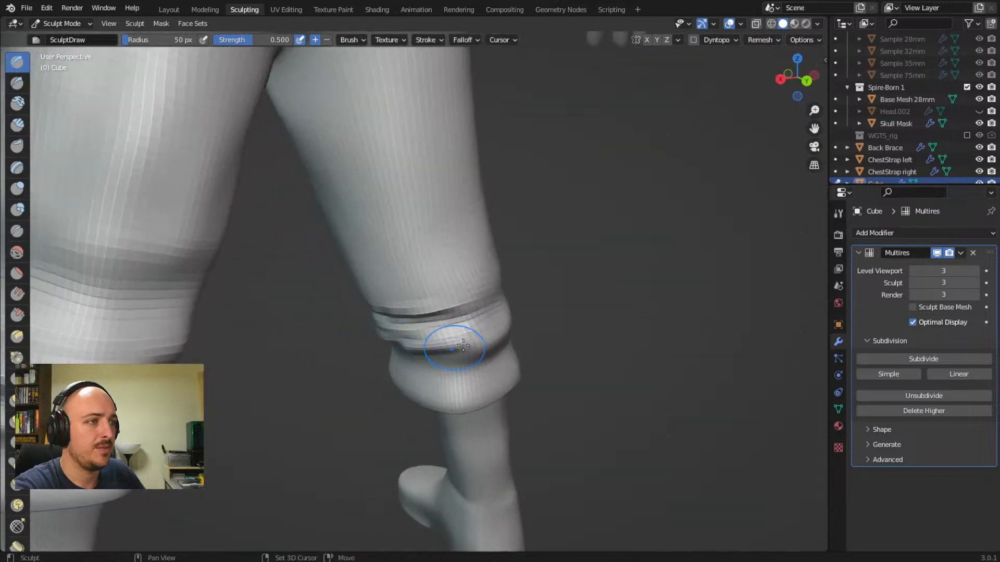
middle_click_drag(432, 340, 466, 324)
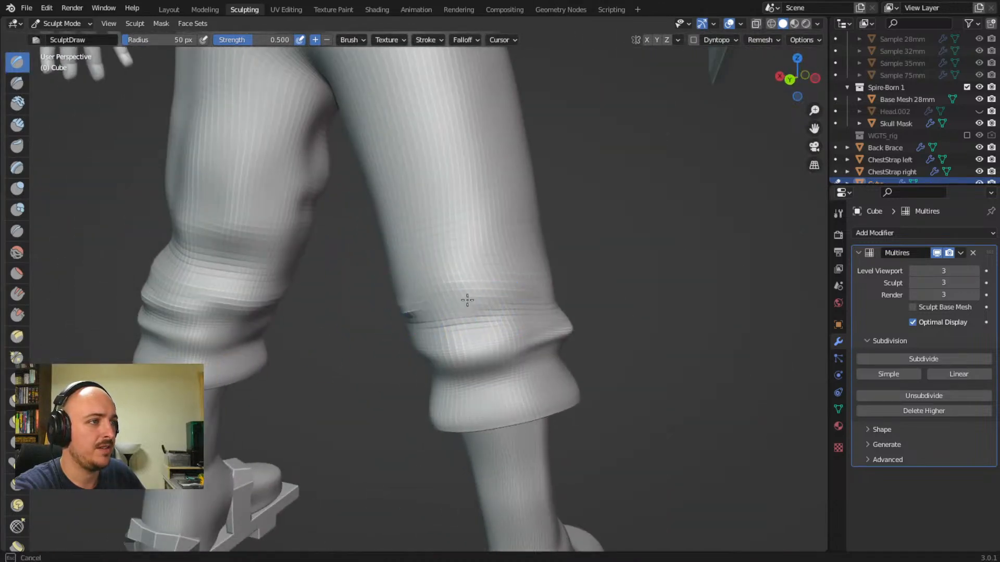
middle_click_drag(543, 302, 410, 322)
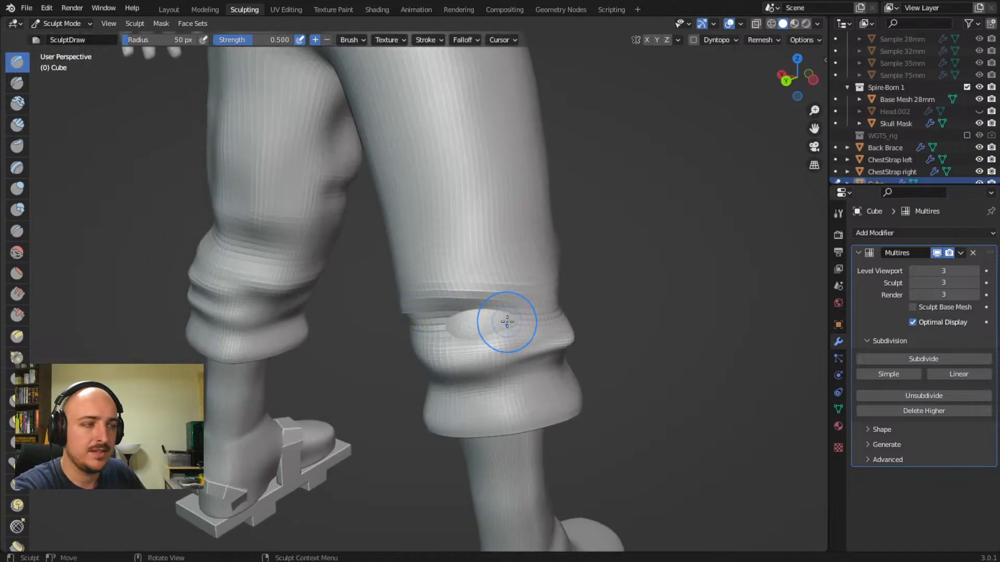
mouse_move(492, 313)
middle_mouse_down()
mouse_move(359, 320)
mouse_move(469, 360)
mouse_move(413, 287)
middle_mouse_up()
mouse_move(463, 285)
left_mouse_down()
mouse_move(417, 268)
mouse_move(512, 295)
left_mouse_up()
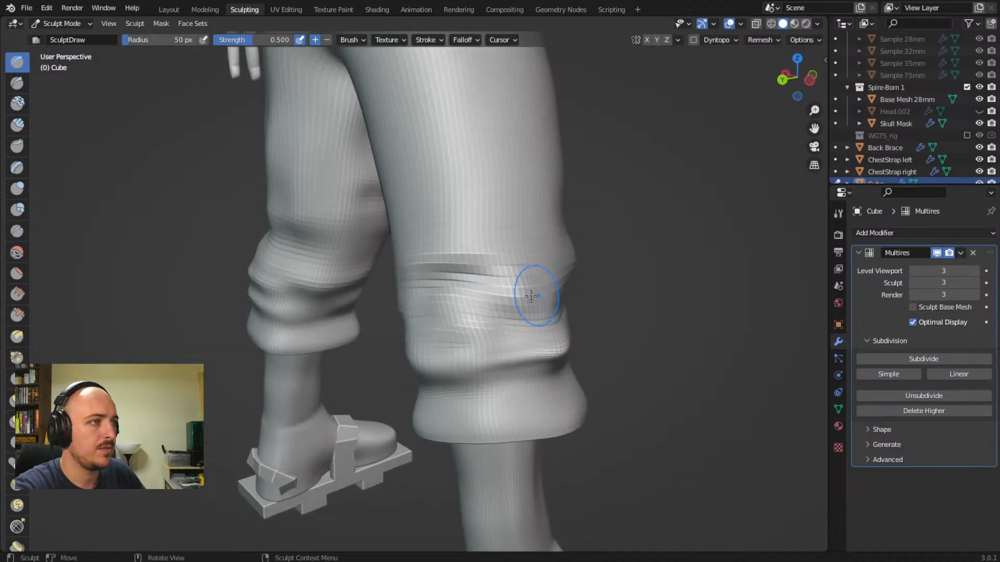
- Sculpt raised folds and carve creases across the outer side of the right trouser leg below the knee
middle_click_drag(531, 290, 391, 299)
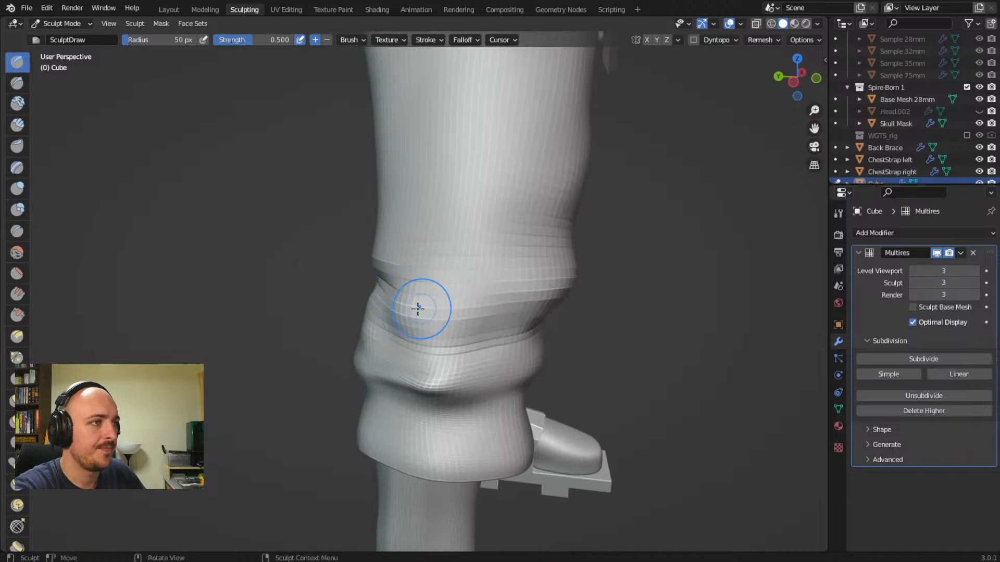
left_click_drag(417, 308, 447, 309)
left_click_drag(368, 316, 365, 317, "ctrl")
middle_click_drag(495, 300, 469, 297)
mouse_move(501, 309)
left_mouse_down("ctrl")
mouse_move(383, 281)
mouse_move(540, 267)
left_mouse_up("ctrl")
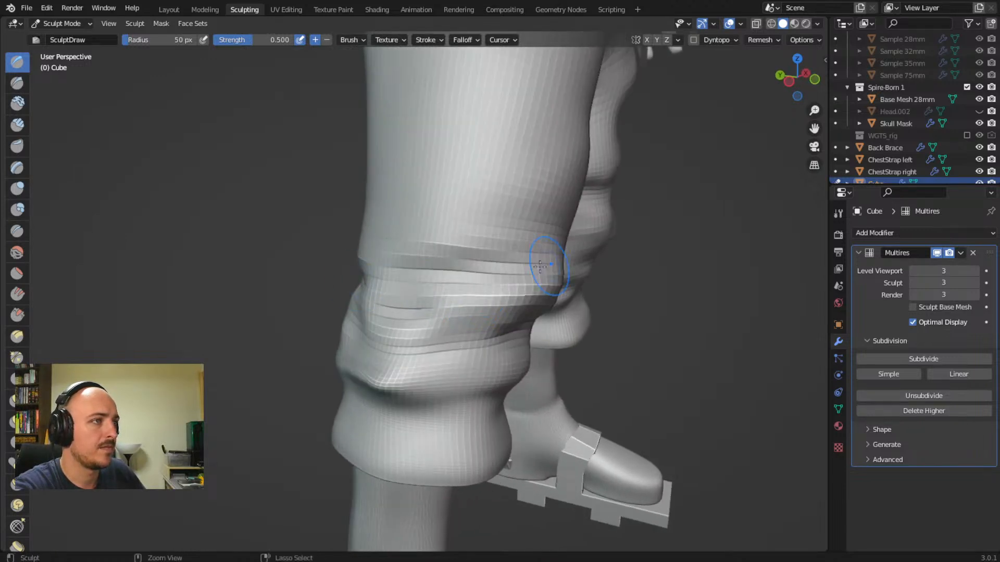
left_click_drag(397, 241, 539, 254, "ctrl")
- Carve a crease across the front of the right knee and extend its folds towards the inner side
mouse_move(544, 253)
middle_mouse_down()
mouse_move(491, 229)
mouse_move(464, 319)
middle_mouse_up()
middle_click_drag(484, 259, 454, 252)
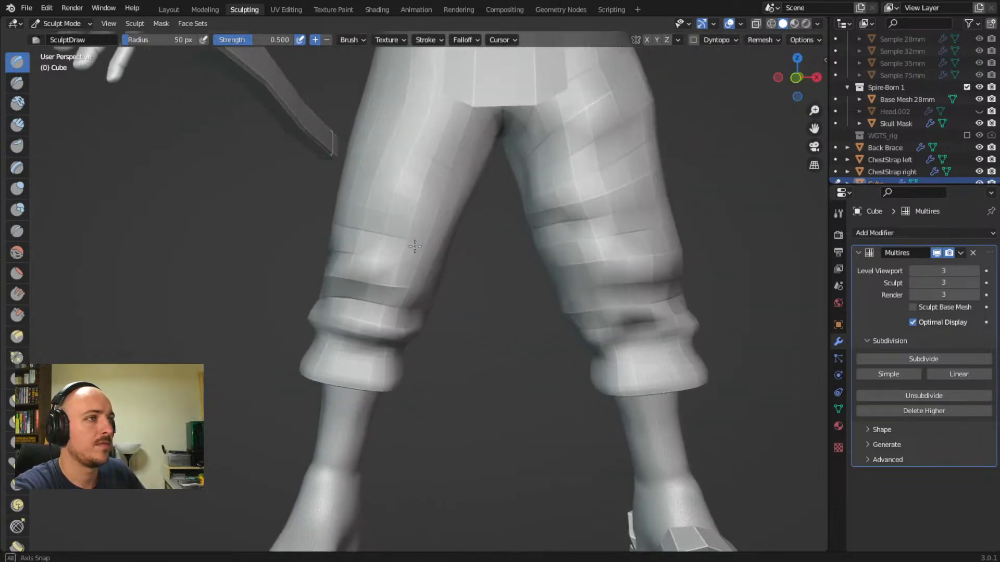
mouse_move(360, 238)
left_mouse_down("ctrl")
mouse_move(404, 246)
mouse_move(348, 238)
mouse_move(369, 244)
left_mouse_up("ctrl")
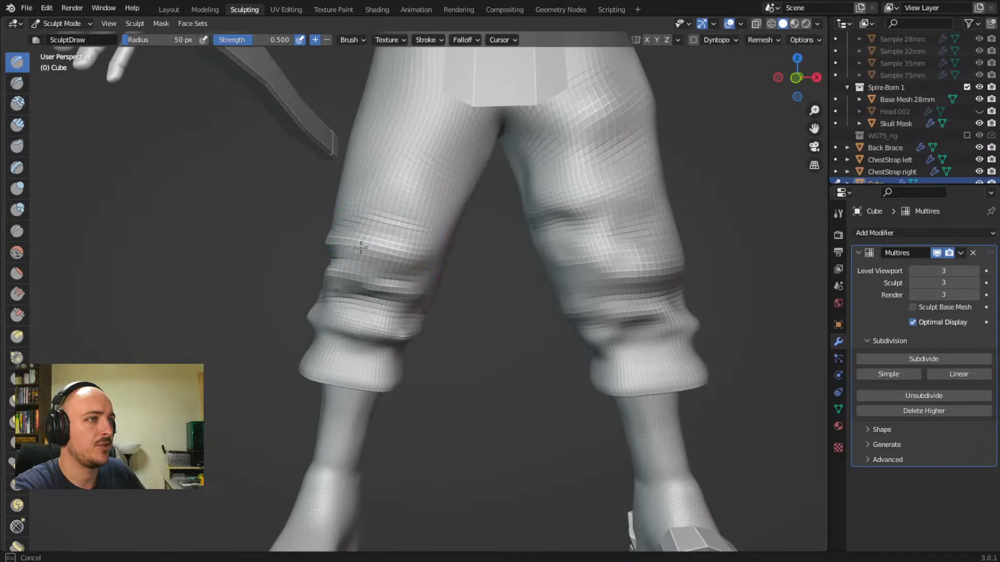
mouse_move(442, 266)
middle_mouse_down()
mouse_move(400, 264)
mouse_move(408, 244)
mouse_move(466, 239)
middle_mouse_up()
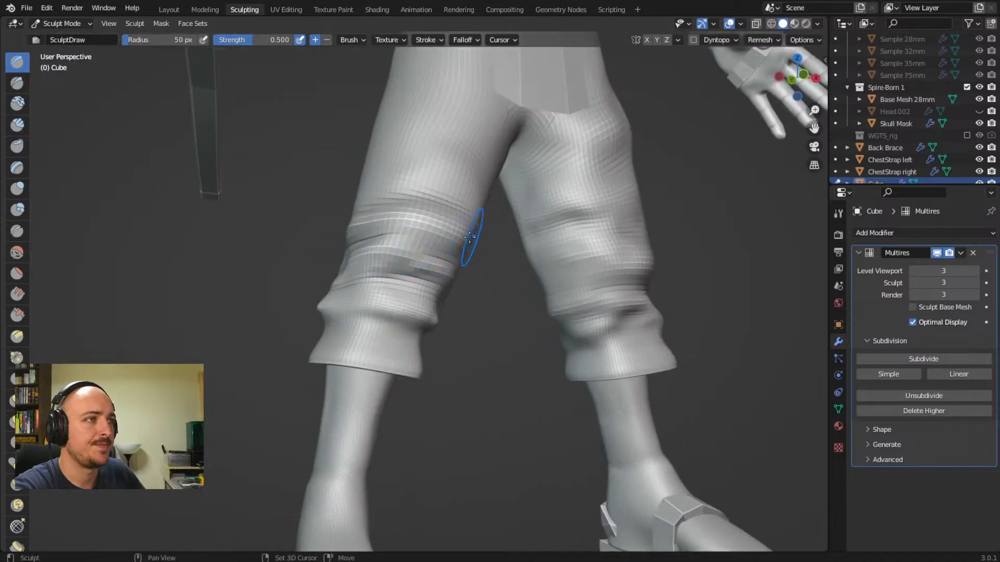
left_click_drag(471, 238, 462, 240)
- Sculpt diagonal folds from the front of the right knee up the inner side of the lower thigh
middle_click_drag(462, 240, 311, 252)
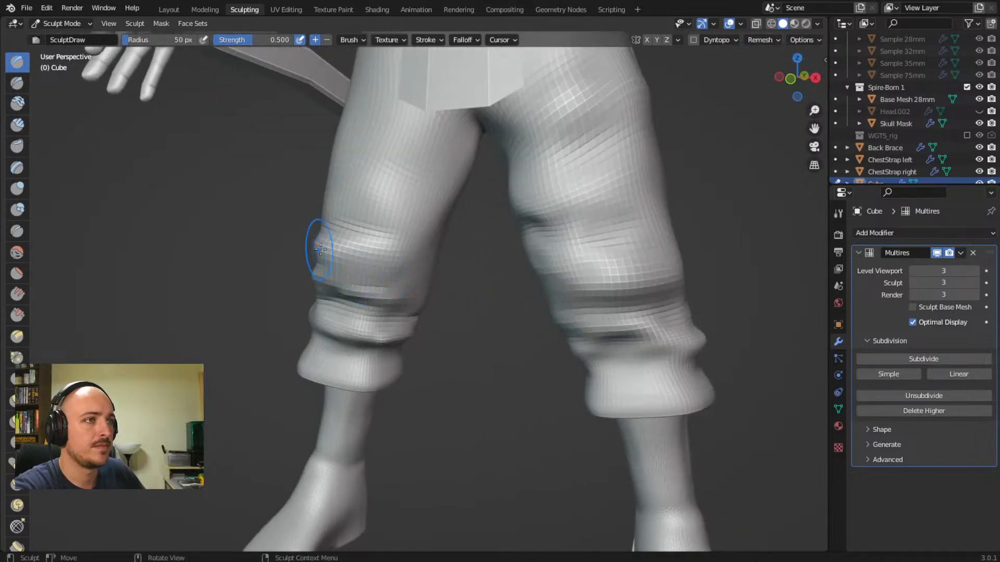
middle_click_drag(398, 266, 363, 268)
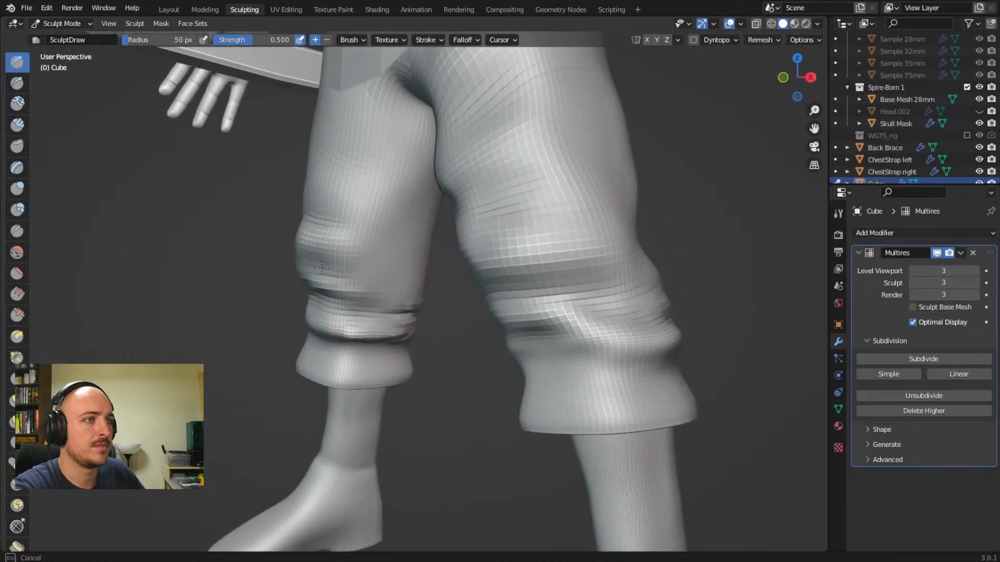
left_click_drag(328, 268, 406, 245)
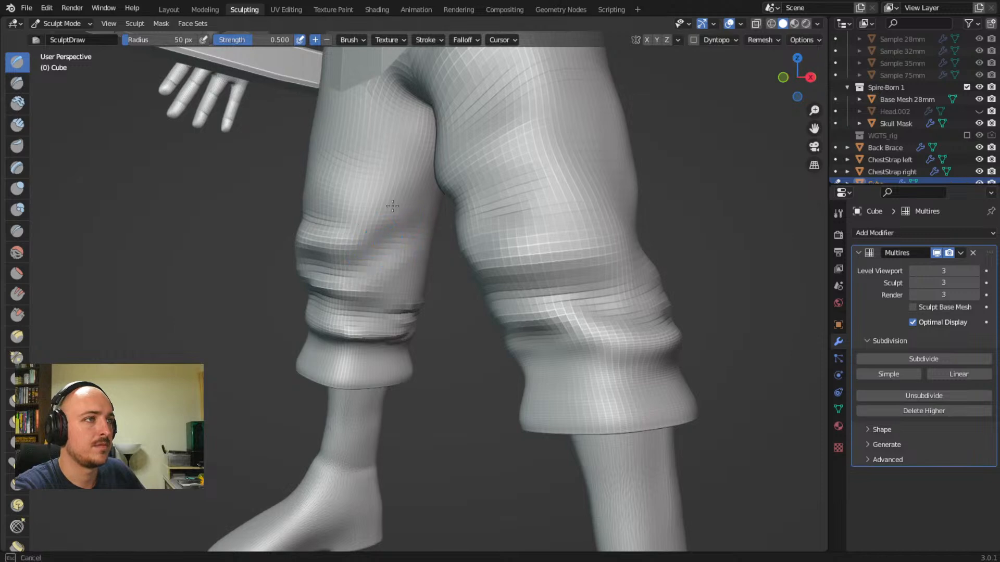
left_click_drag(392, 206, 426, 211)
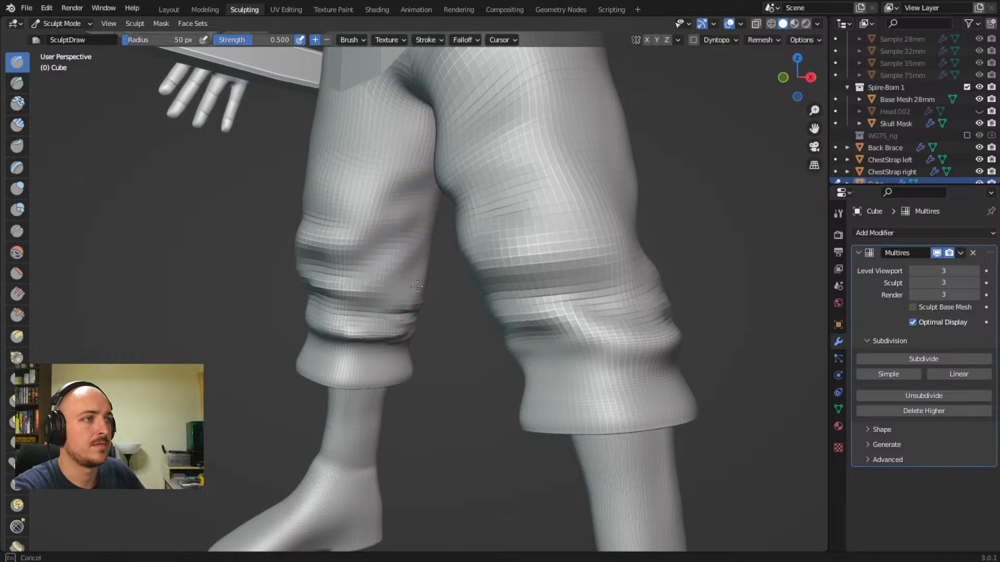
- Blend folds and creases across the outer back of the right trouser leg around the knee
middle_click_drag(333, 276, 455, 257)
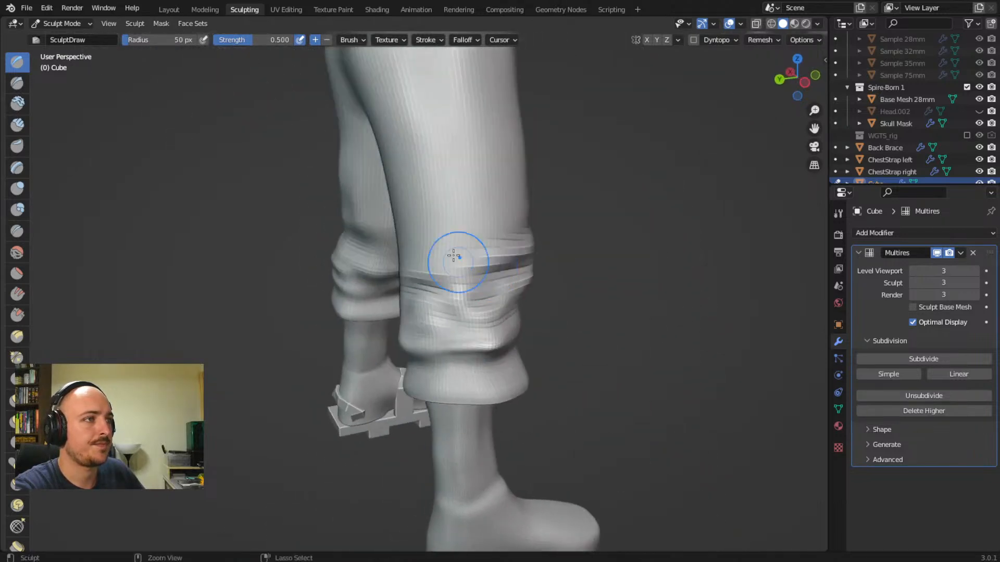
mouse_move(434, 216)
left_mouse_down()
mouse_move(481, 271)
mouse_move(451, 284)
left_mouse_up()
left_click_drag(400, 255, 449, 269, "ctrl")
left_click(442, 291)
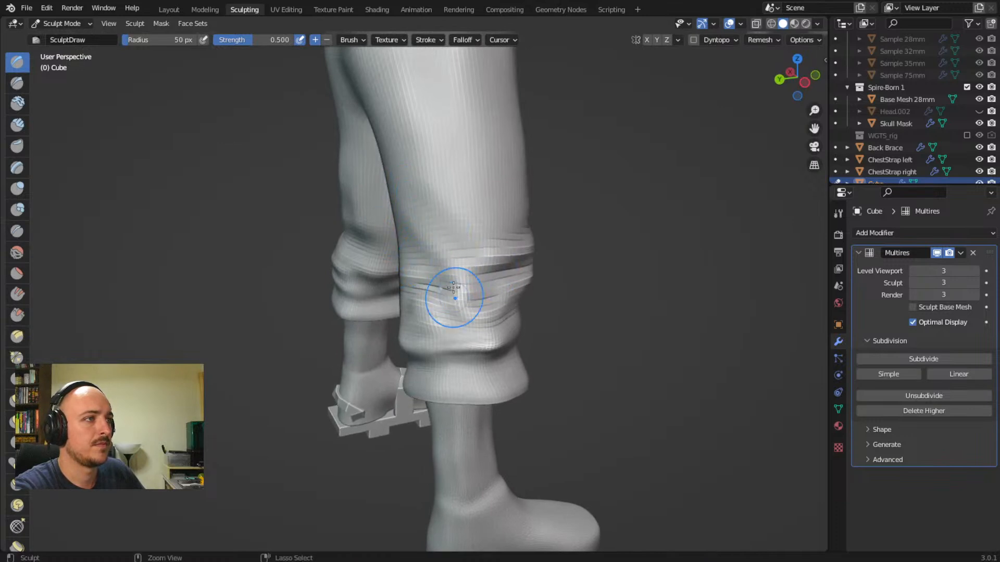
left_click_drag(455, 203, 475, 230)
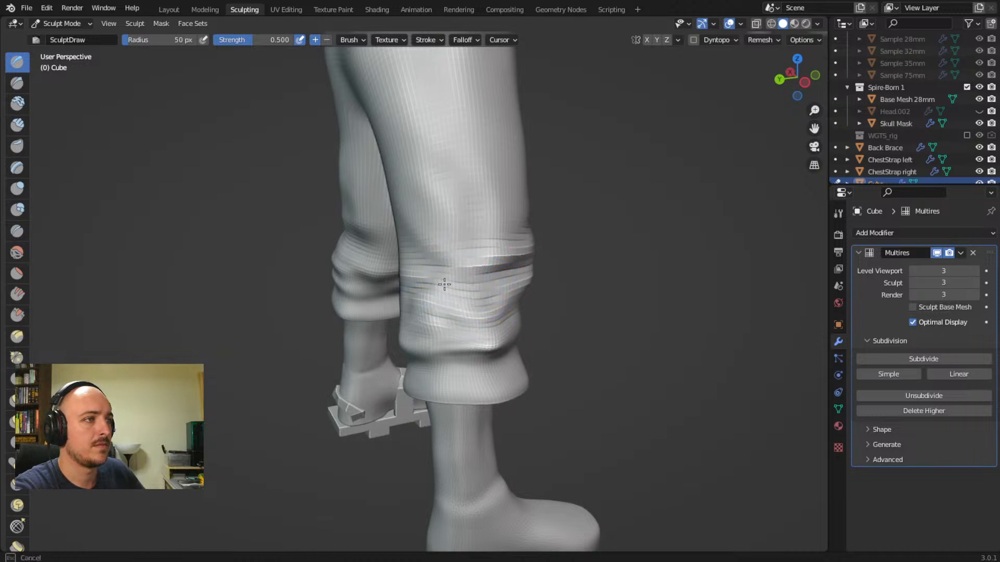
middle_click_drag(497, 274, 488, 264)
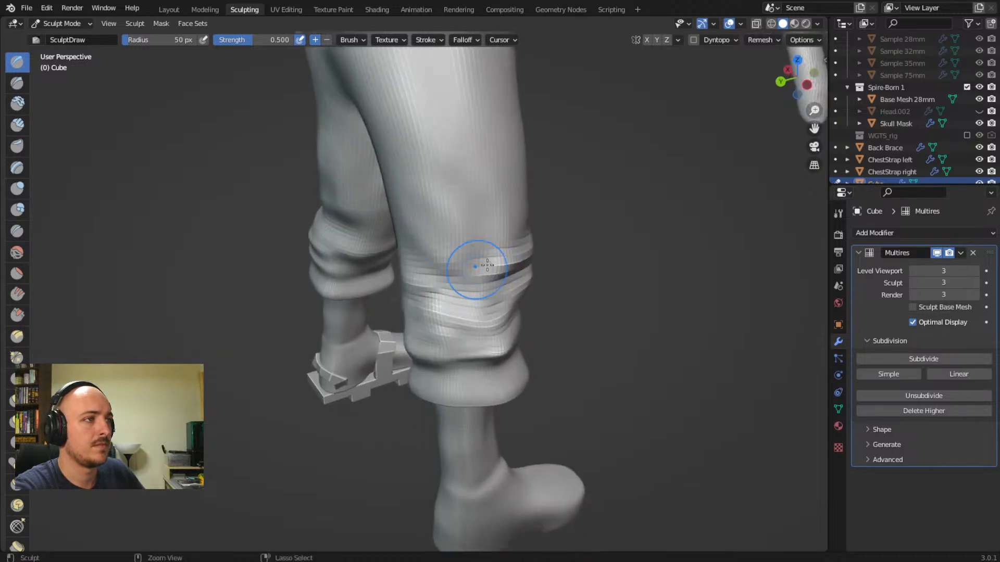
- Sculpt long vertical folds down the front of the right thigh from the belt and carve a crease on its outer side
middle_click_drag(482, 218, 425, 254, "shift")
middle_click_drag(402, 178, 417, 208)
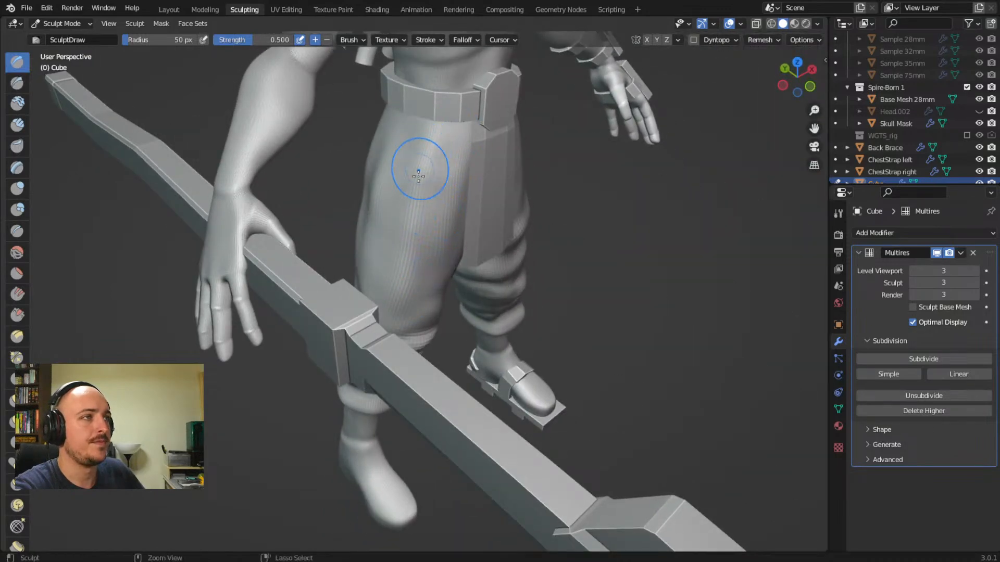
middle_click_drag(419, 176, 420, 234, "ctrl")
middle_click_drag(411, 268, 434, 264, "shift")
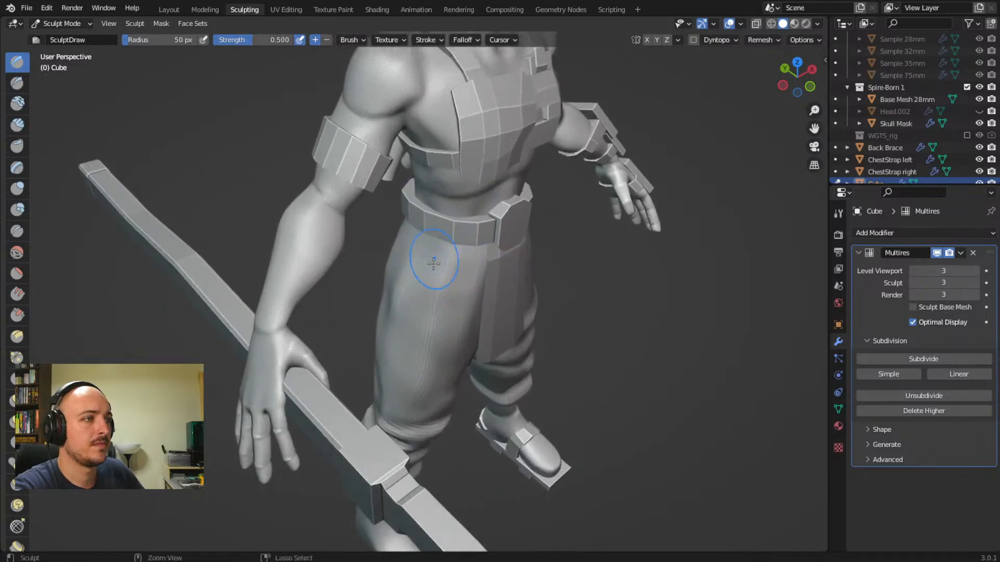
middle_click_drag(443, 333, 451, 267, "ctrl")
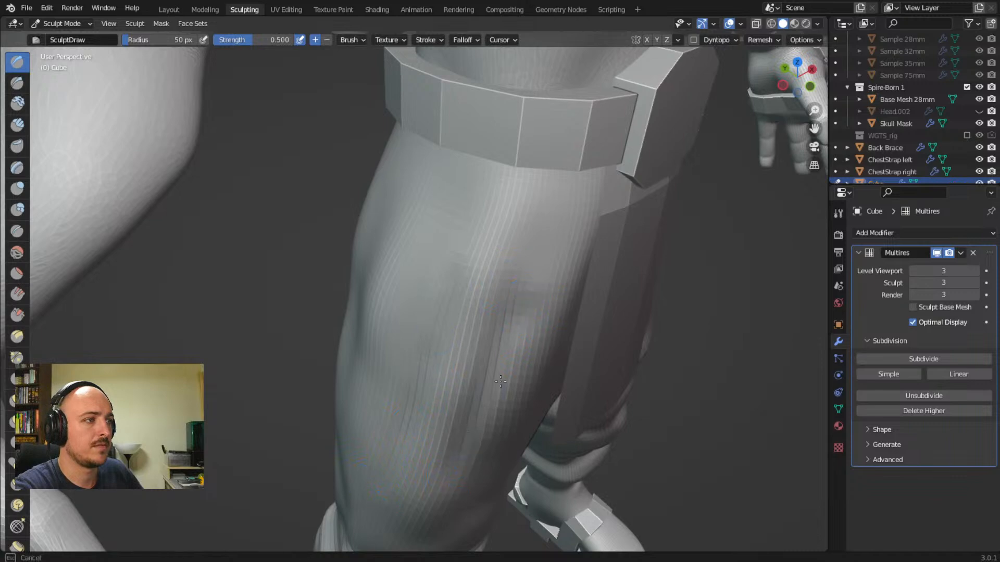
middle_click_drag(481, 338, 464, 219, "shift")
middle_click_drag(461, 281, 431, 260)
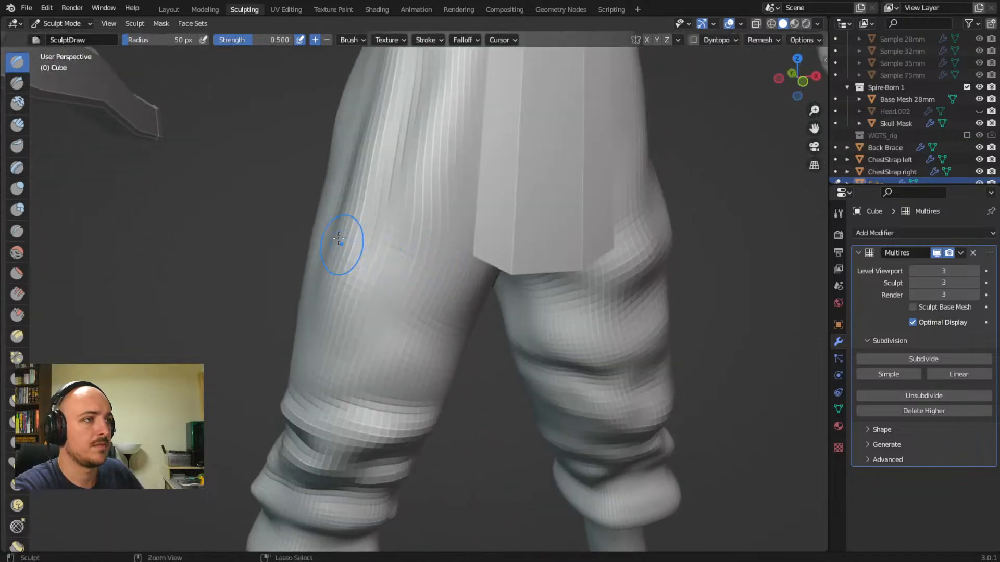
left_click_drag(346, 245, 319, 265, "ctrl")
mouse_move(398, 214)
left_mouse_down()
mouse_move(364, 278)
mouse_move(405, 254)
mouse_move(420, 279)
mouse_move(424, 346)
left_mouse_up()
middle_click_drag(424, 346, 393, 348)
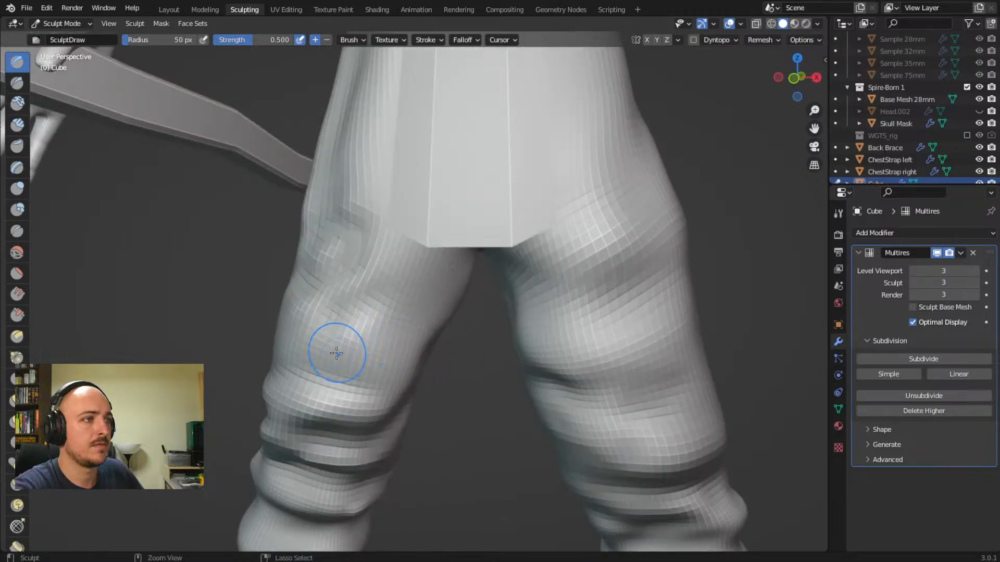
- Sculpt diagonal folds across the front and inner side of the right thigh between the crotch and the knee
mouse_move(337, 353)
left_mouse_down()
mouse_move(453, 321)
mouse_move(417, 341)
left_mouse_up()
middle_click_drag(427, 340, 374, 345)
mouse_move(374, 345)
left_mouse_down()
mouse_move(393, 313)
mouse_move(380, 284)
left_mouse_up()
mouse_move(380, 284)
middle_mouse_down()
mouse_move(458, 268)
mouse_move(417, 232)
middle_mouse_up()
mouse_move(418, 232)
left_mouse_down()
mouse_move(385, 214)
mouse_move(452, 264)
left_mouse_up()
middle_click_drag(451, 264, 384, 263)
mouse_move(384, 264)
left_mouse_down()
mouse_move(424, 245)
mouse_move(483, 301)
mouse_move(449, 299)
left_mouse_up()
middle_click_drag(460, 359, 417, 371)
mouse_move(452, 312)
left_mouse_down()
mouse_move(457, 344)
mouse_move(440, 383)
mouse_move(469, 397)
left_mouse_up()
- Continue the folds across the back of the right thigh
middle_click_drag(472, 399, 393, 406)
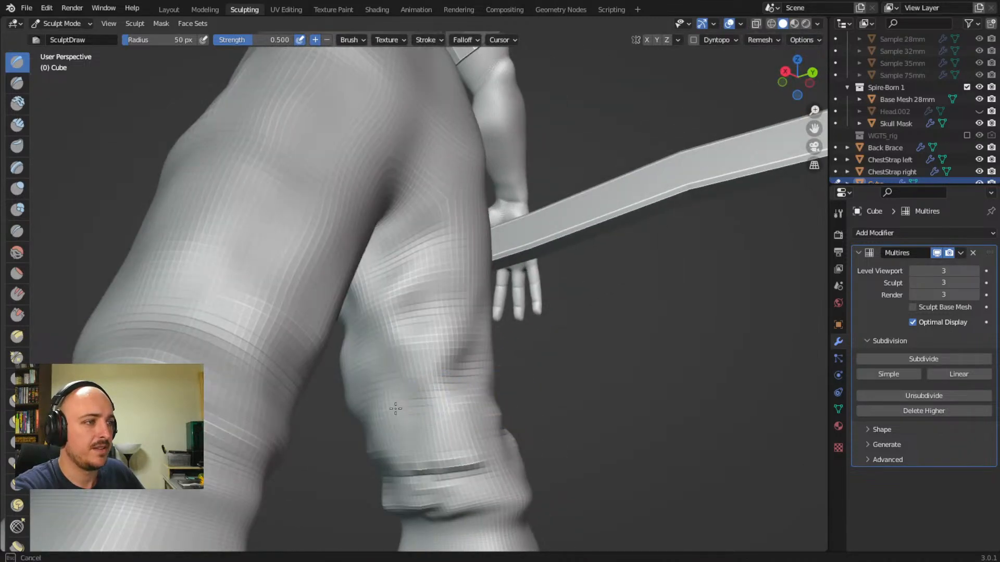
left_click_drag(393, 406, 431, 415)
middle_click_drag(430, 415, 396, 446)
left_click_drag(510, 338, 484, 341)
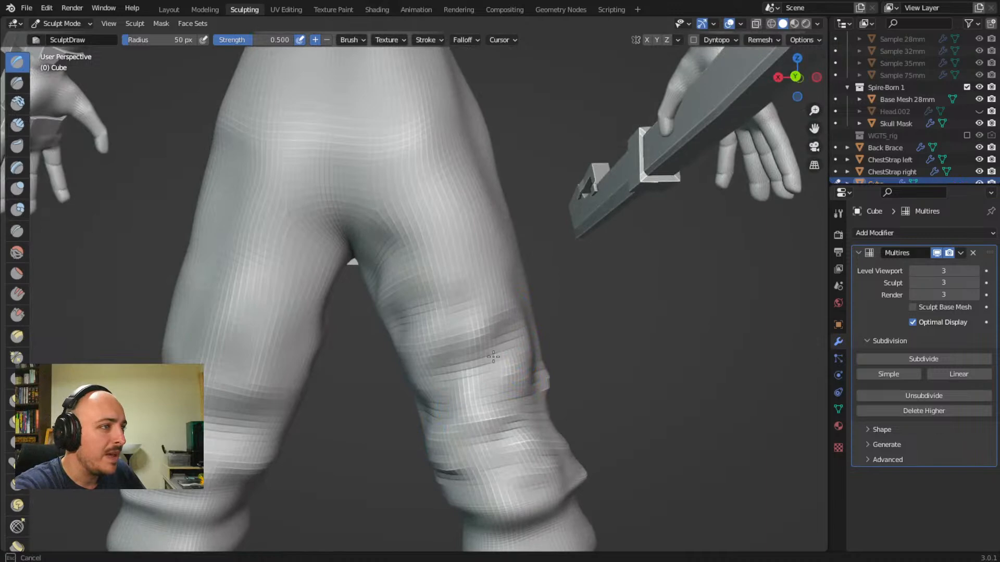
middle_click_drag(483, 287, 473, 308)
mouse_move(471, 260)
left_mouse_down()
mouse_move(462, 255)
mouse_move(505, 256)
mouse_move(473, 292)
left_mouse_up()
- Sculpt diagonal folds across the outer side and back of the right thigh below the hip
mouse_move(472, 292)
middle_mouse_down()
mouse_move(431, 307)
mouse_move(406, 302)
middle_mouse_up()
middle_click_drag(506, 290, 411, 261)
left_click_drag(440, 193, 374, 233)
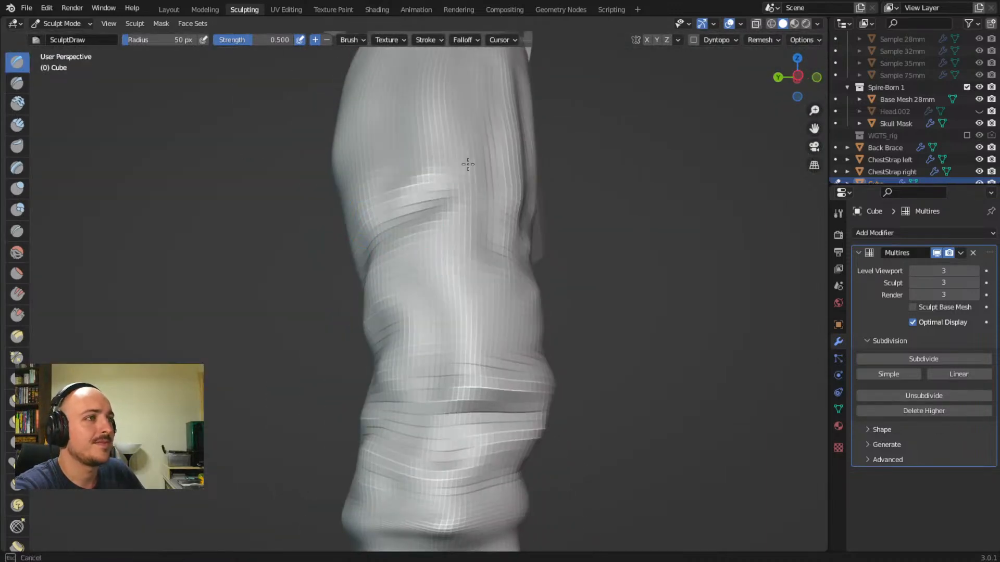
left_click_drag(468, 164, 393, 195)
middle_click_drag(400, 225, 481, 225)
mouse_move(480, 195)
left_mouse_down()
mouse_move(426, 247)
mouse_move(448, 186)
mouse_move(409, 221)
left_mouse_up()
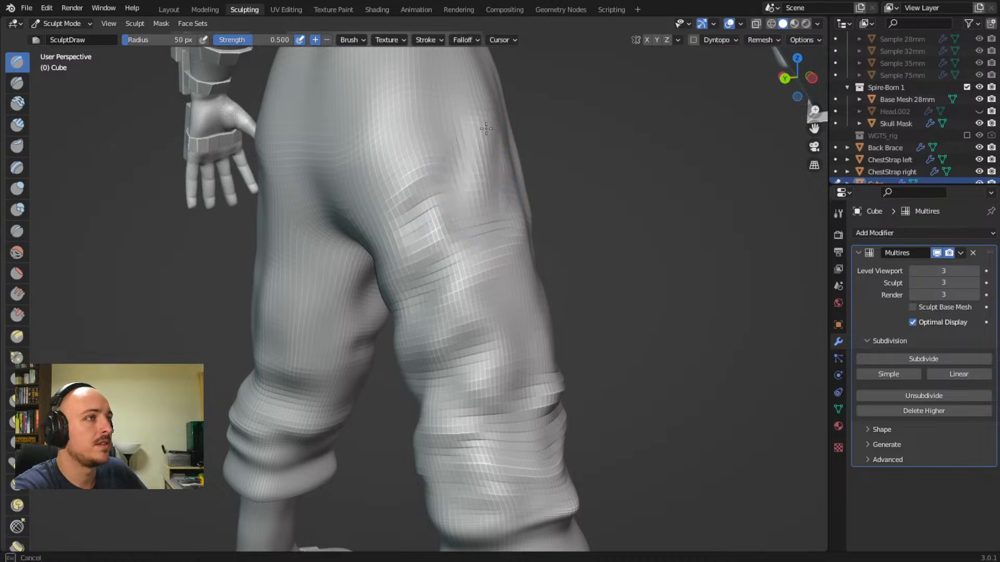
left_click_drag(485, 128, 479, 213)
left_click_drag(512, 173, 485, 264)
- Sculpt short vertical gathers just beneath the belt on the front of the right hip
mouse_move(484, 265)
middle_mouse_down()
mouse_move(402, 292)
mouse_move(428, 257)
mouse_move(429, 286)
mouse_move(364, 307)
middle_mouse_up()
scroll(428, 291, "down", 4)
mouse_move(448, 292)
middle_mouse_down()
mouse_move(411, 261)
mouse_move(415, 329)
middle_mouse_up()
mouse_move(408, 283)
middle_mouse_down("ctrl")
mouse_move(426, 248)
mouse_move(417, 245)
middle_mouse_up("ctrl")
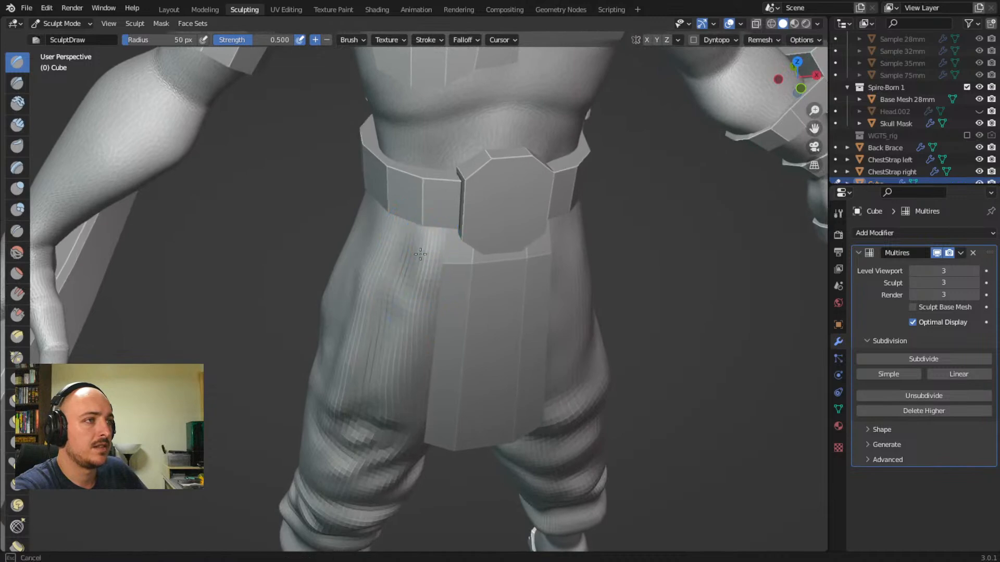
mouse_move(427, 280)
middle_mouse_down("shift")
mouse_move(415, 332)
mouse_move(427, 270)
middle_mouse_up("shift")
mouse_move(402, 319)
middle_mouse_down()
mouse_move(431, 272)
mouse_move(451, 272)
mouse_move(456, 226)
middle_mouse_up()
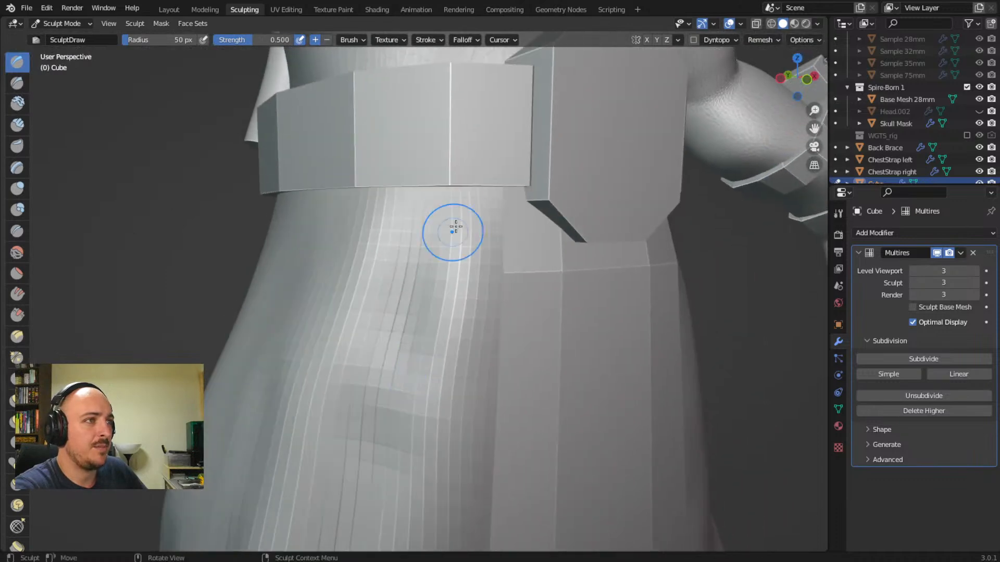
left_click_drag(441, 324, 416, 409)
left_click_drag(390, 221, 379, 357)
left_click_drag(409, 218, 388, 376)
- Continue the vertical gathers beneath the belt around the right hip to the back of the waist
mouse_move(411, 302)
middle_mouse_down()
mouse_move(446, 300)
mouse_move(531, 230)
middle_mouse_up()
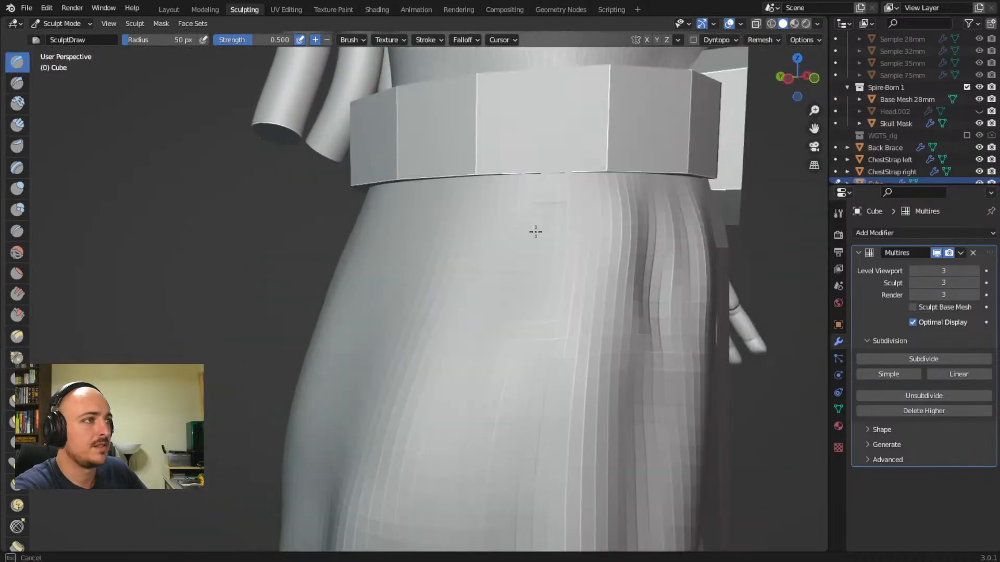
mouse_move(452, 187)
middle_mouse_down()
mouse_move(439, 301)
mouse_move(591, 223)
middle_mouse_up()
mouse_move(506, 194)
left_mouse_down()
mouse_move(484, 285)
mouse_move(459, 297)
left_mouse_up()
middle_click_drag(457, 310, 540, 282)
left_click_drag(546, 195, 523, 288)
left_click_drag(515, 200, 491, 288)
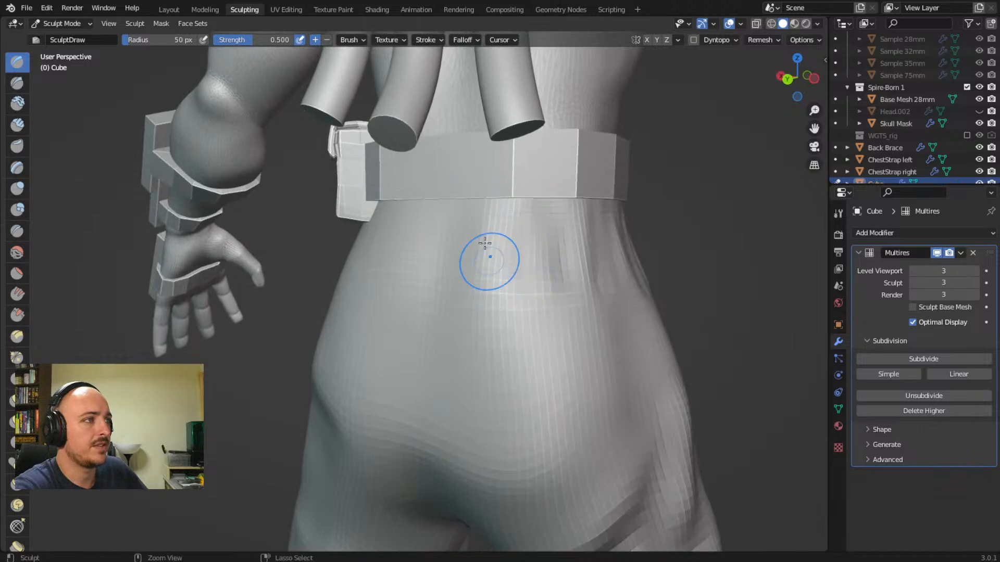
left_click_drag(483, 203, 477, 286)
- Sculpt vertical gathers beneath the belt across the back of the waist towards the left hip
middle_click_drag(580, 282, 519, 269)
left_click_drag(447, 200, 439, 288)
mouse_move(404, 204)
left_mouse_down()
mouse_move(398, 271)
mouse_move(383, 268)
left_mouse_up()
left_click_drag(368, 215, 366, 291)
left_click_drag(361, 213, 347, 292)
middle_click_drag(341, 302, 402, 283)
left_click_drag(373, 214, 358, 284)
left_click_drag(324, 226, 313, 281)
left_click_drag(291, 200, 288, 279)
middle_click_drag(296, 285, 356, 291)
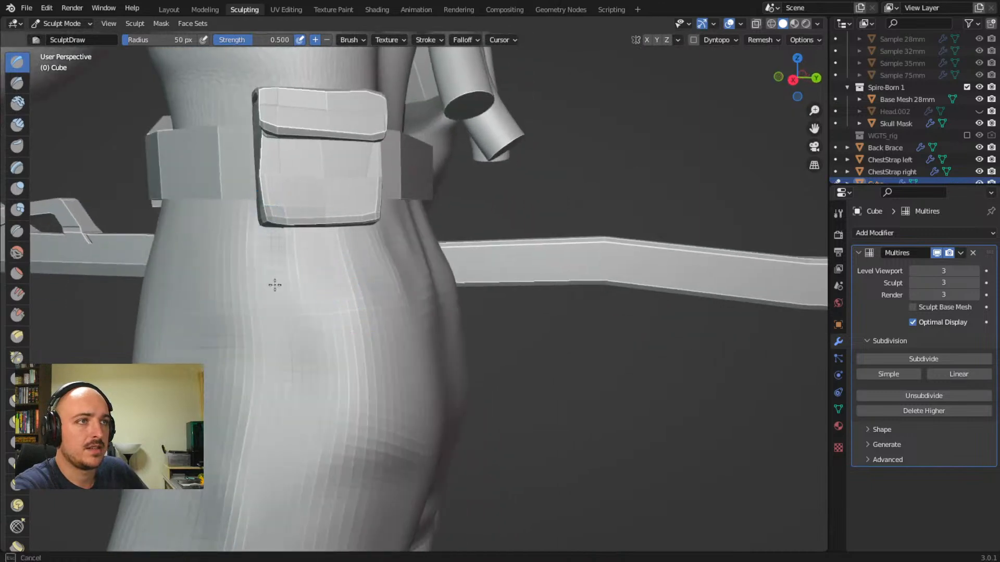
- Sculpt vertical gathers beneath the belt on the front of the left hip, between the buckle and the pouch
middle_click_drag(241, 312, 344, 218)
left_click_drag(339, 188, 331, 241)
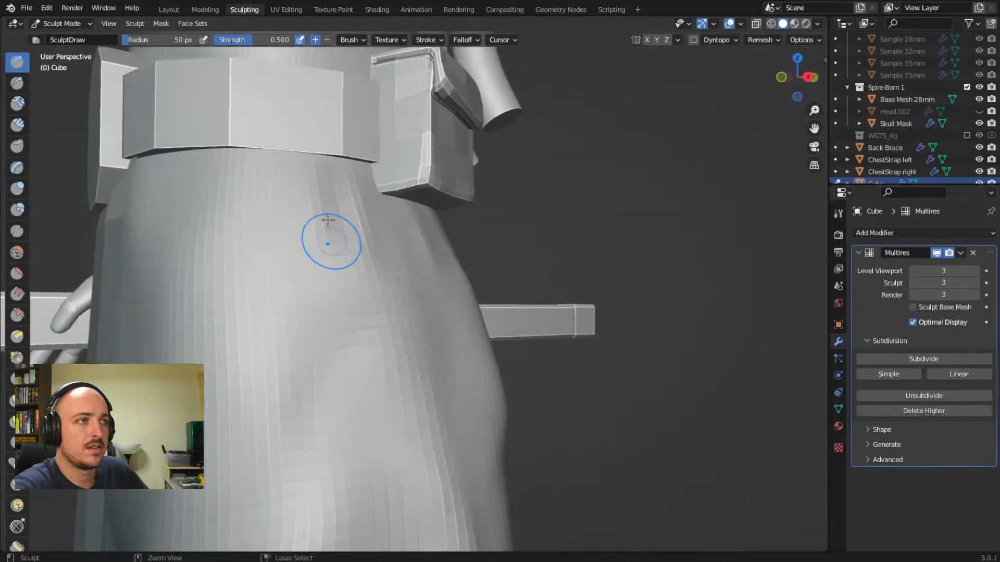
mouse_move(299, 161)
left_mouse_down()
mouse_move(286, 214)
mouse_move(254, 259)
left_mouse_up()
mouse_move(318, 271)
middle_mouse_down()
mouse_move(293, 285)
mouse_move(292, 263)
middle_mouse_up()
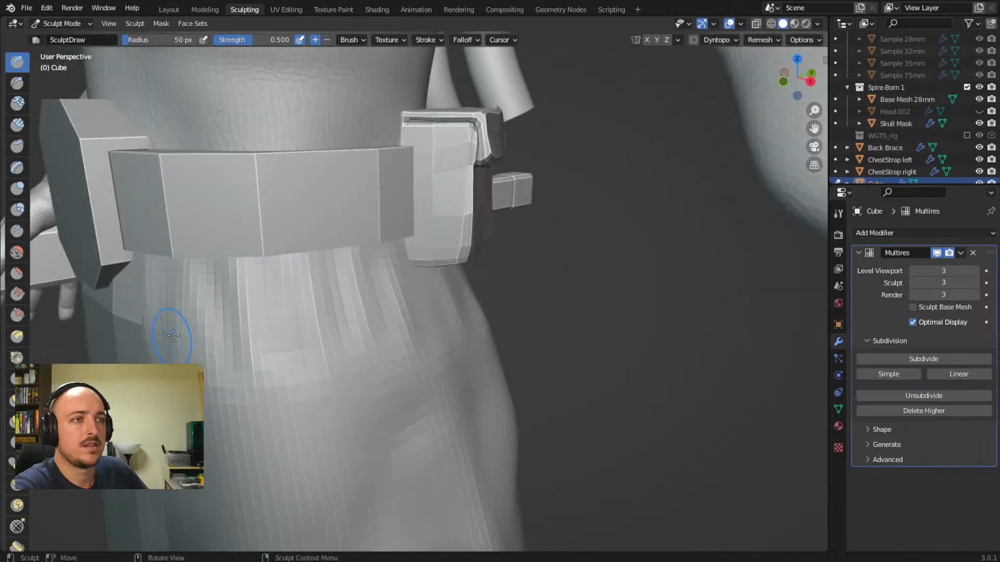
middle_click_drag(168, 335, 223, 306)
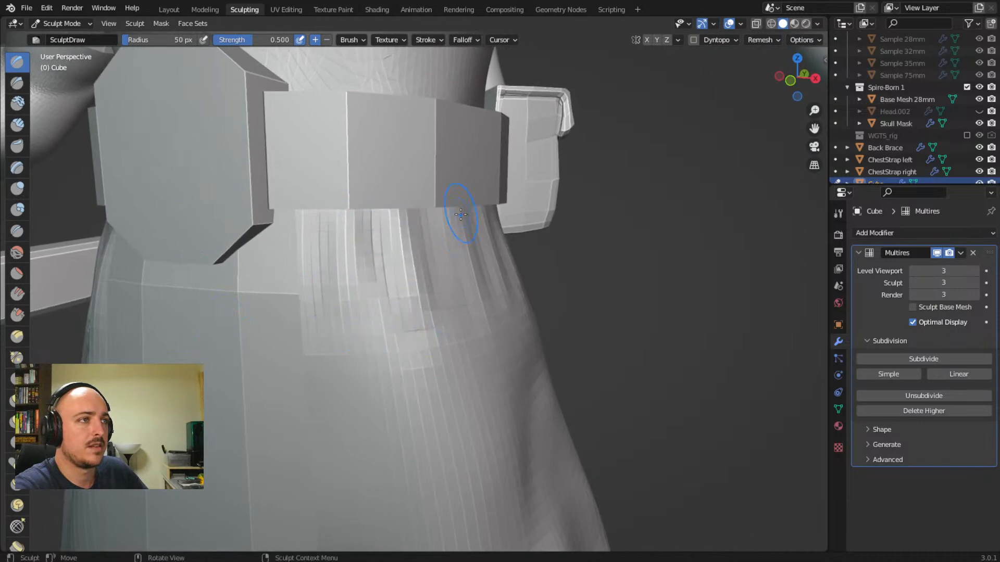
- Deepen the gathers on the front left of the waist and extend them under the belt pouch
middle_click_drag(445, 198, 335, 272)
left_click_drag(239, 277, 267, 372)
left_click_drag(260, 281, 275, 389)
mouse_move(290, 274)
left_mouse_down()
mouse_move(324, 379)
mouse_move(333, 374)
left_mouse_up()
mouse_move(340, 275)
left_mouse_down()
mouse_move(362, 344)
mouse_move(383, 339)
left_mouse_up()
middle_click_drag(412, 306, 297, 283)
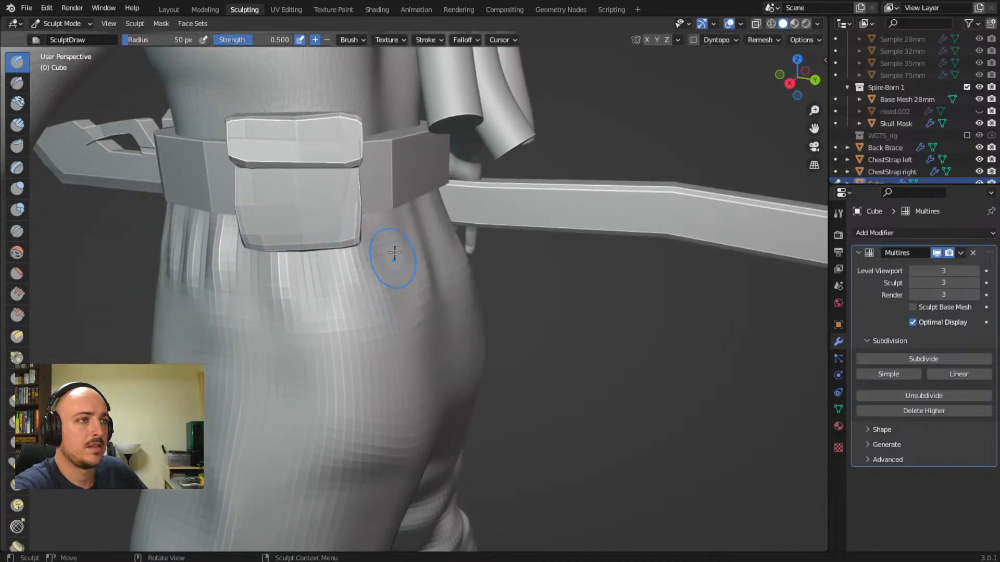
- Refine the vertical gathers beneath the belt across the back of the waist from left to right
middle_click_drag(380, 246, 364, 224)
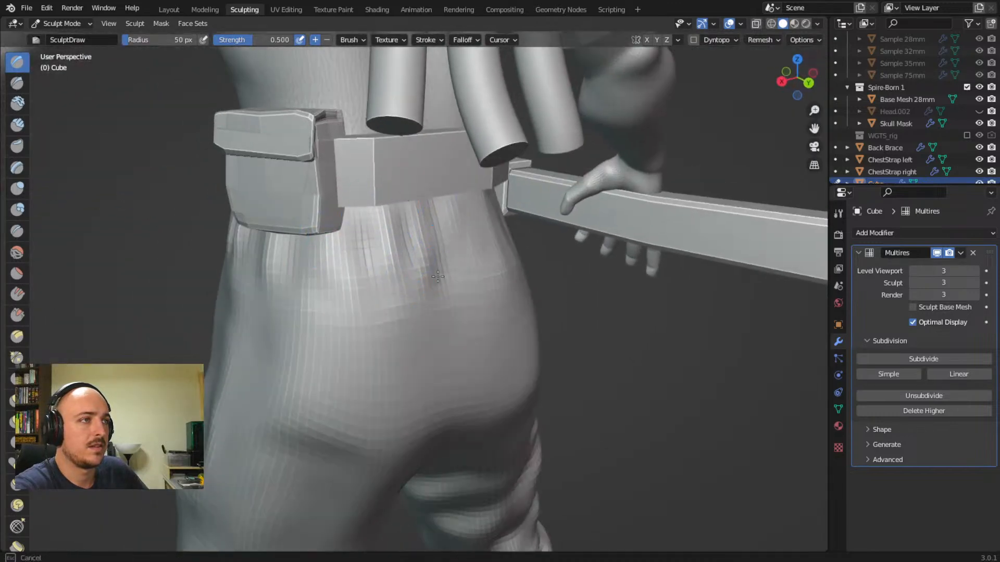
middle_click_drag(405, 196, 500, 212)
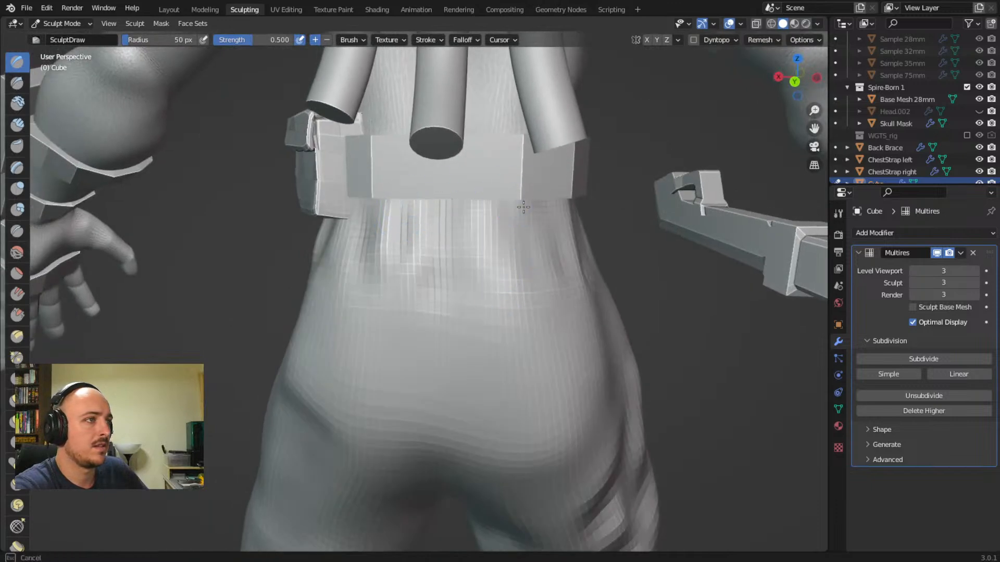
mouse_move(536, 272)
middle_mouse_down()
mouse_move(495, 257)
mouse_move(543, 272)
middle_mouse_up()
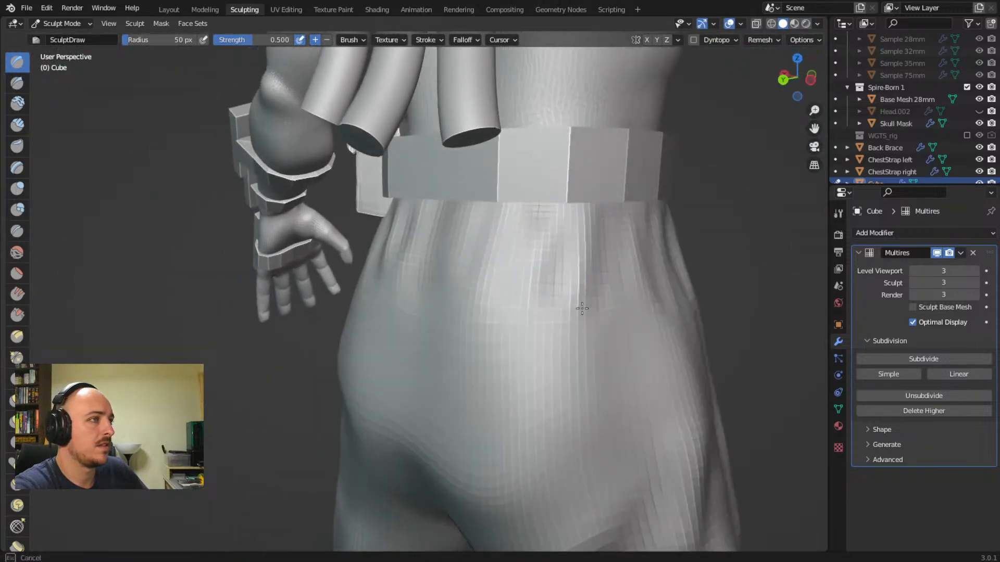
middle_click_drag(672, 250, 606, 221)
mouse_move(604, 223)
left_mouse_down()
mouse_move(561, 301)
mouse_move(595, 320)
left_mouse_up()
left_click_drag(628, 213, 623, 306)
left_click_drag(650, 240, 649, 307)
- Add more vertical gathers beneath the belt around the outer right hip
middle_click_drag(658, 299, 611, 245)
left_click_drag(525, 180, 507, 272)
left_click_drag(544, 154, 545, 242)
left_click_drag(581, 170, 569, 250)
left_click_drag(622, 164, 600, 284)
left_click_drag(636, 166, 629, 215)
- Sculpt long vertical folds down the front and outer side of the left thigh below the belt gathers
middle_click_drag(629, 215, 413, 235)
mouse_move(378, 269)
middle_mouse_down()
mouse_move(467, 261)
mouse_move(460, 331)
mouse_move(431, 395)
middle_mouse_up()
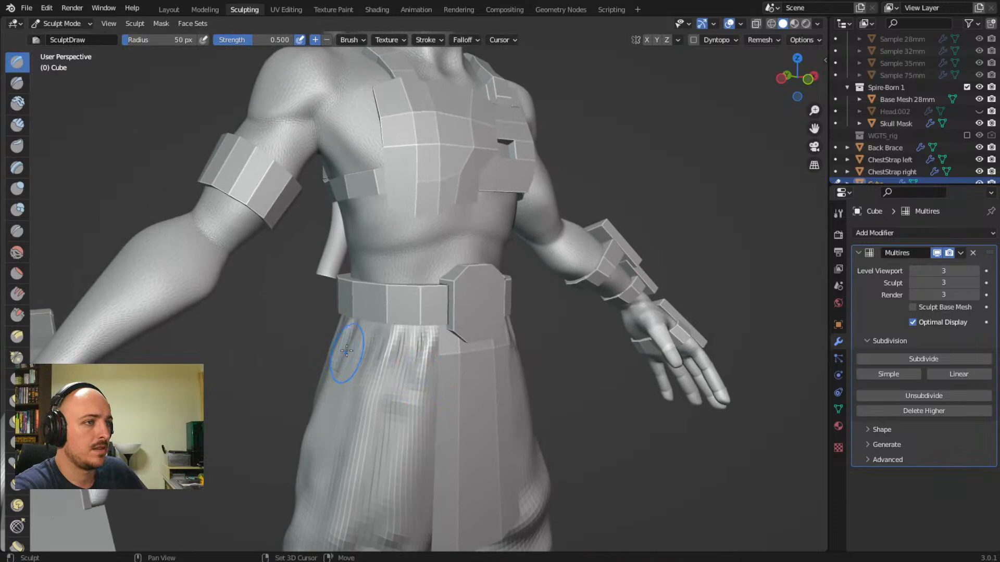
middle_click_drag(399, 389, 452, 358)
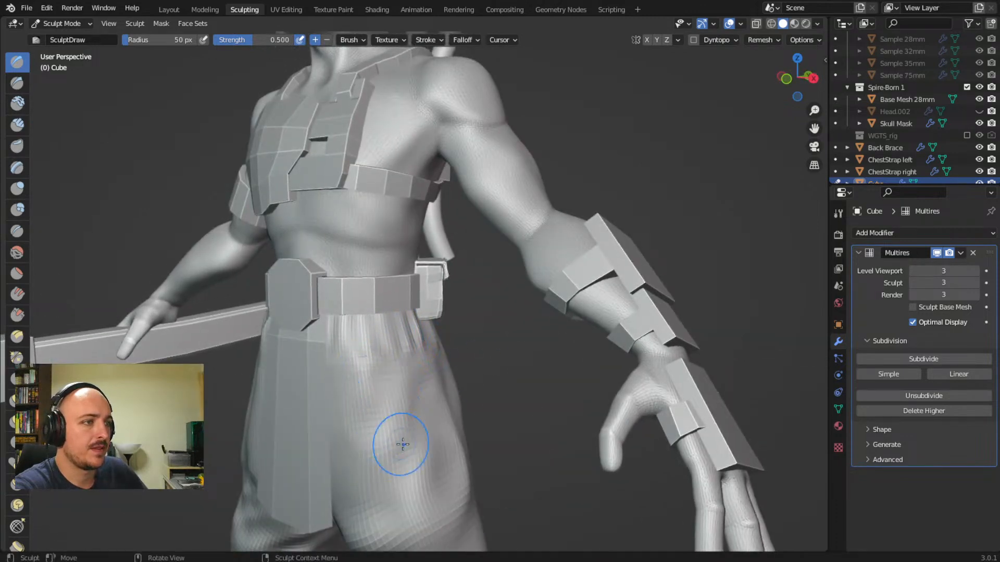
left_click_drag(405, 446, 416, 385)
middle_click_drag(446, 391, 391, 373)
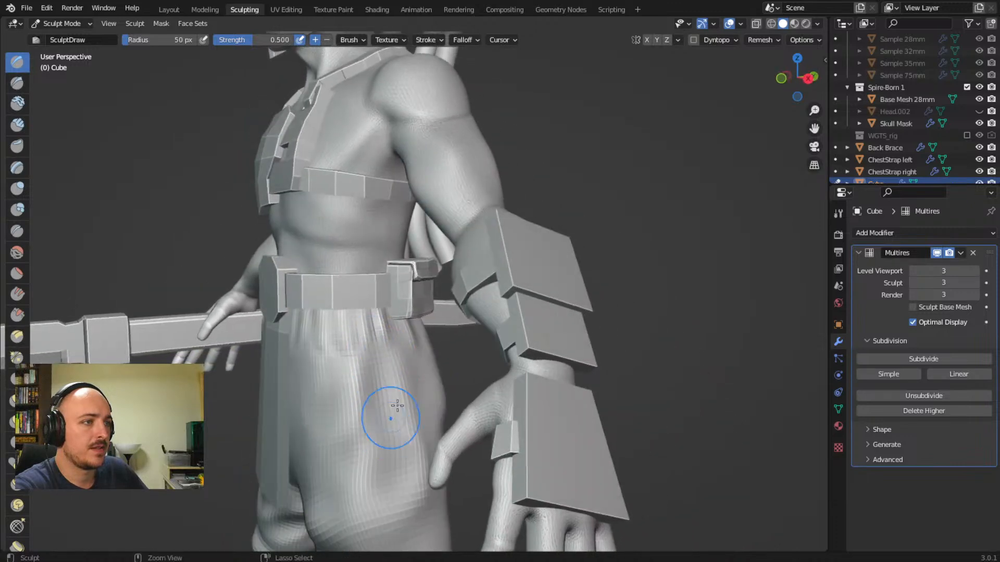
left_click_drag(363, 359, 374, 416)
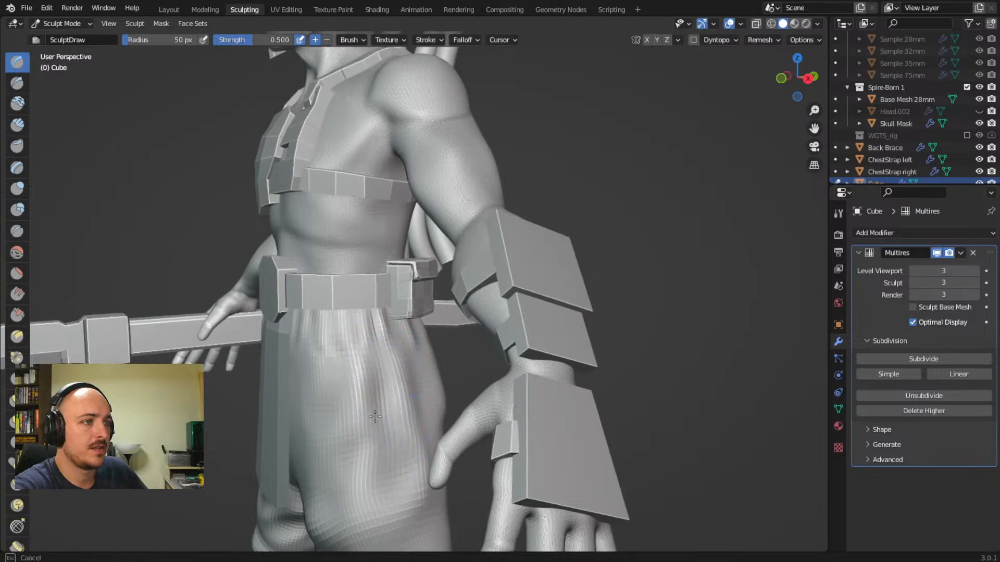
- Touch up the folds on the front of the right thigh above the knee
mouse_move(391, 423)
middle_mouse_down()
mouse_move(360, 354)
mouse_move(400, 353)
mouse_move(444, 384)
mouse_move(416, 336)
mouse_move(374, 295)
mouse_move(458, 333)
mouse_move(542, 341)
mouse_move(514, 319)
mouse_move(591, 345)
mouse_move(438, 340)
middle_mouse_up()
scroll(404, 361, "down", 6)
scroll(422, 328, "up", 5)
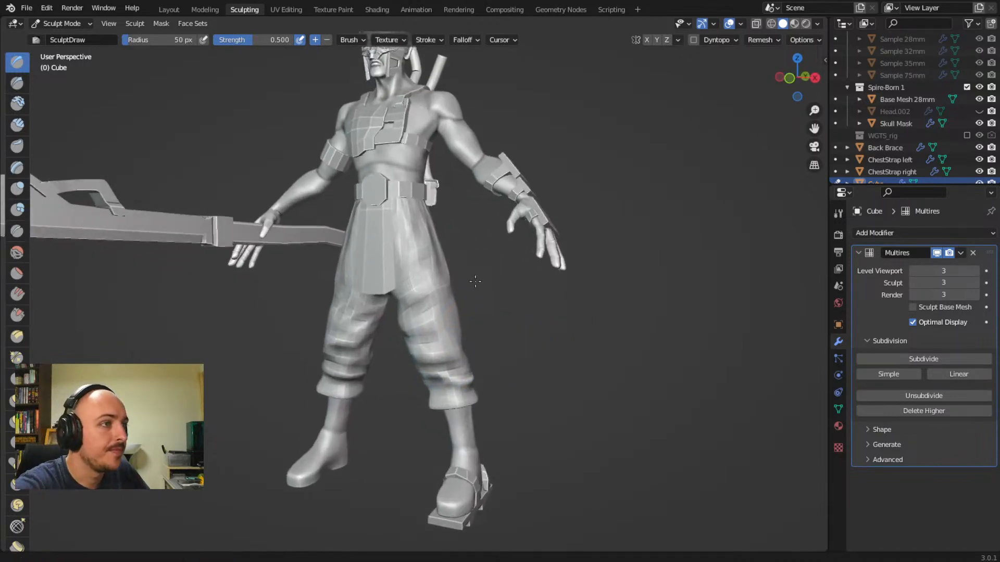
left_click_drag(291, 299, 298, 284)
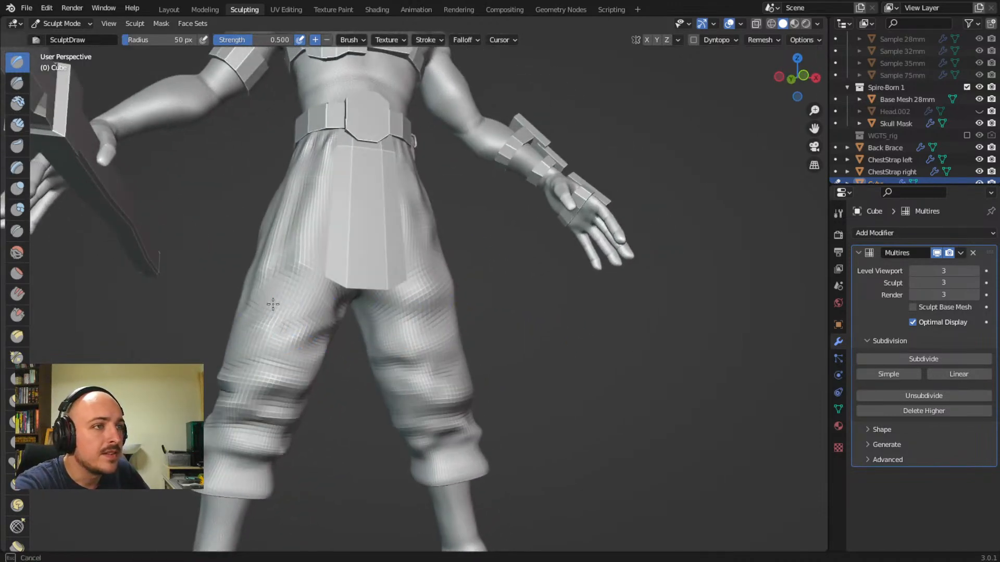
middle_click_drag(272, 304, 307, 266)
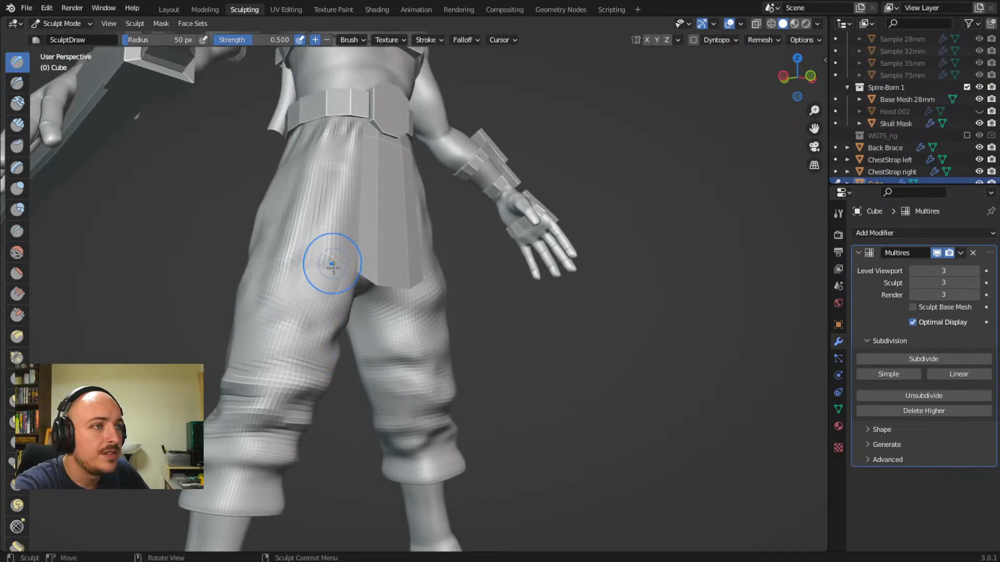
middle_click_drag(246, 357, 312, 269)
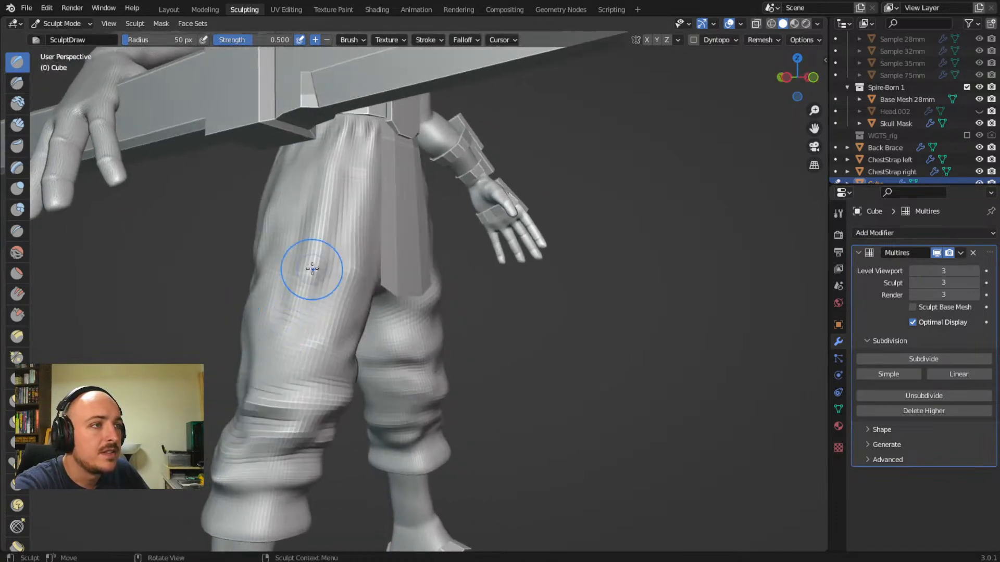
middle_click_drag(283, 342, 368, 327)
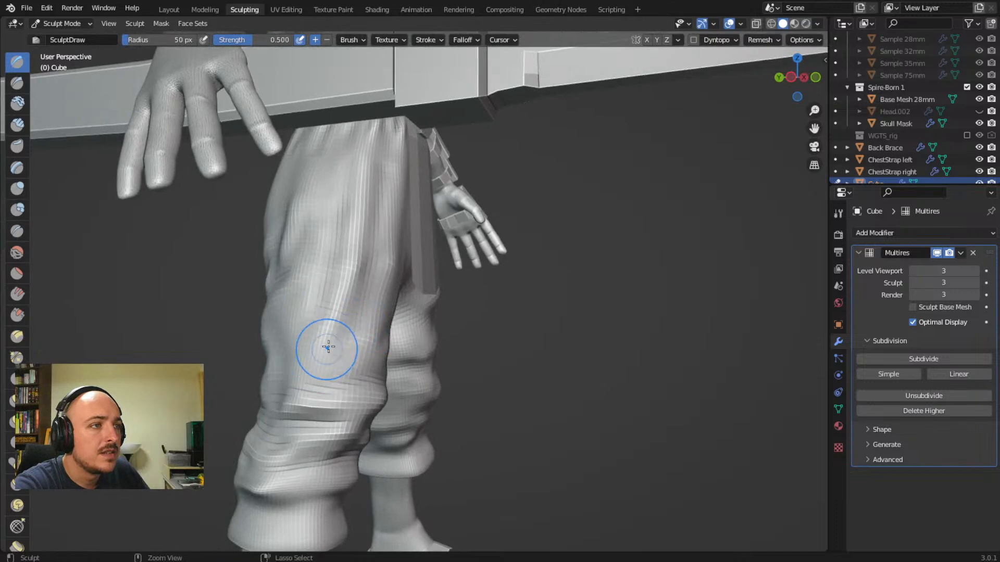
mouse_move(290, 412)
middle_mouse_down()
mouse_move(375, 325)
mouse_move(540, 313)
mouse_move(480, 324)
mouse_move(383, 316)
middle_mouse_up()
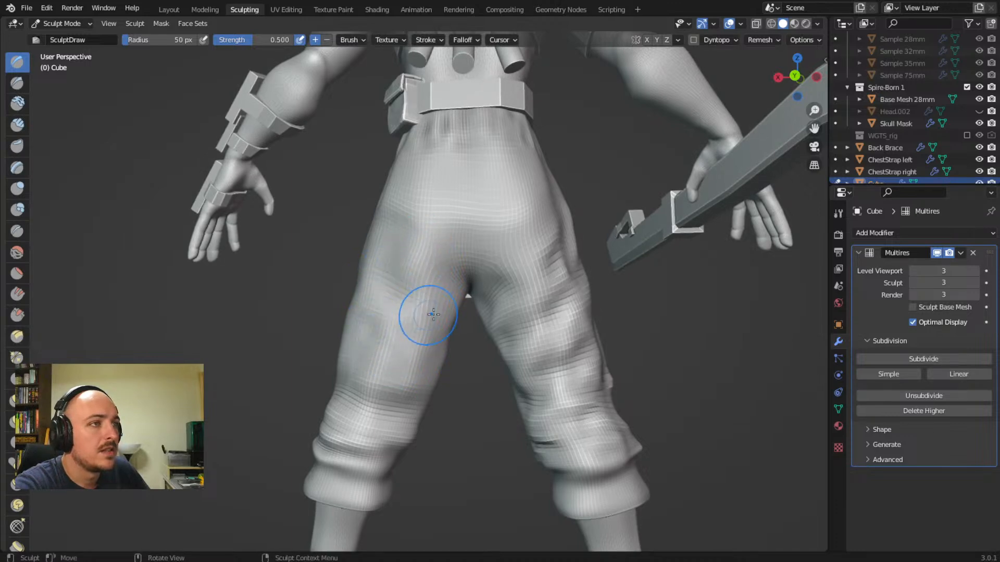
- Examine the sculpted trousers and the whole figure from the back, side and front, including the head and chest
mouse_move(435, 313)
middle_mouse_down()
mouse_move(519, 301)
mouse_move(436, 313)
mouse_move(452, 324)
mouse_move(517, 301)
mouse_move(511, 348)
middle_mouse_up()
mouse_move(550, 322)
middle_mouse_down()
mouse_move(514, 344)
mouse_move(557, 341)
mouse_move(497, 296)
mouse_move(439, 301)
middle_mouse_up()
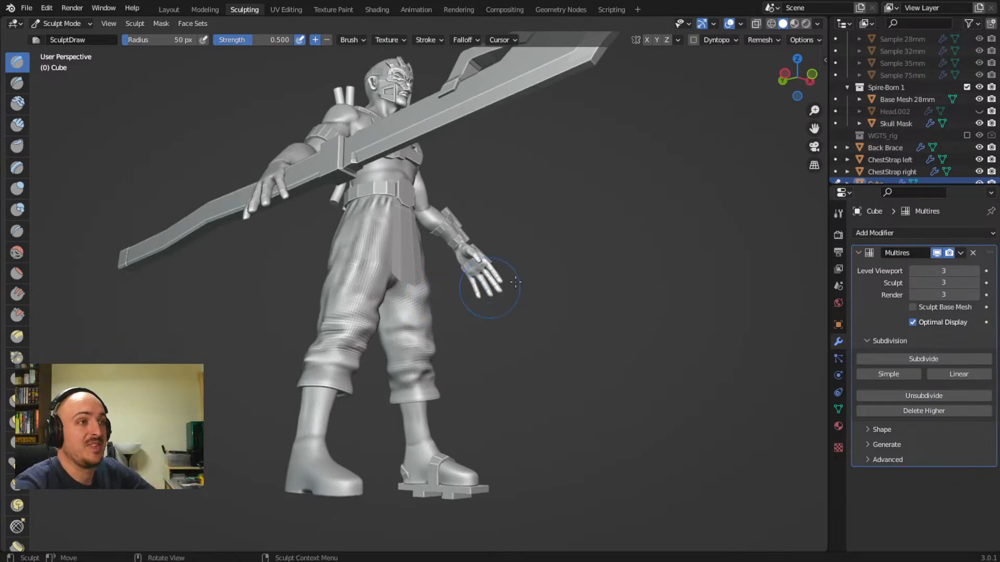
middle_click_drag(501, 399, 550, 342)
scroll(485, 330, "down", 3)
mouse_move(620, 297)
middle_mouse_down()
mouse_move(522, 306)
mouse_move(649, 305)
mouse_move(585, 305)
mouse_move(576, 292)
mouse_move(603, 289)
middle_mouse_up()
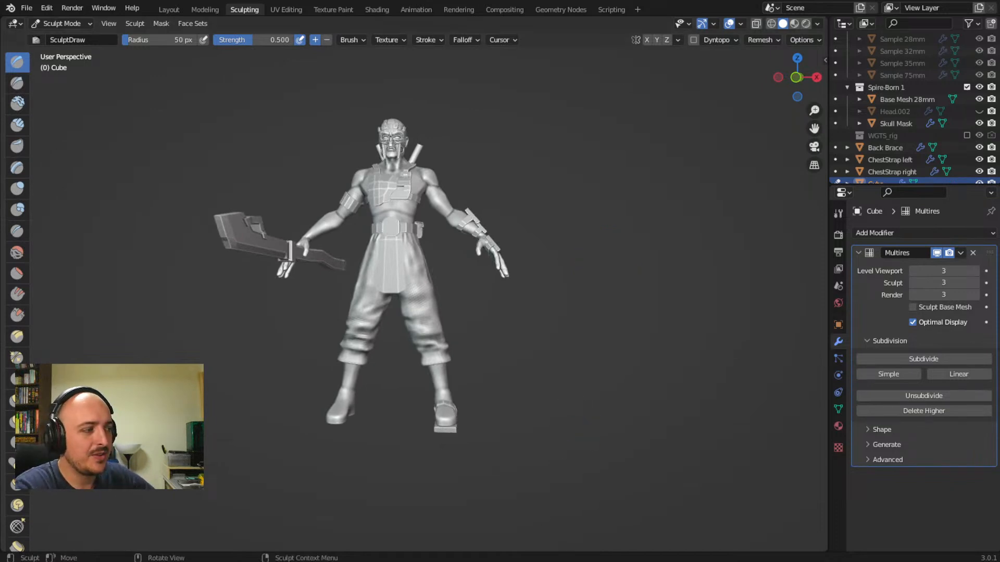
middle_click_drag(550, 248, 569, 339)
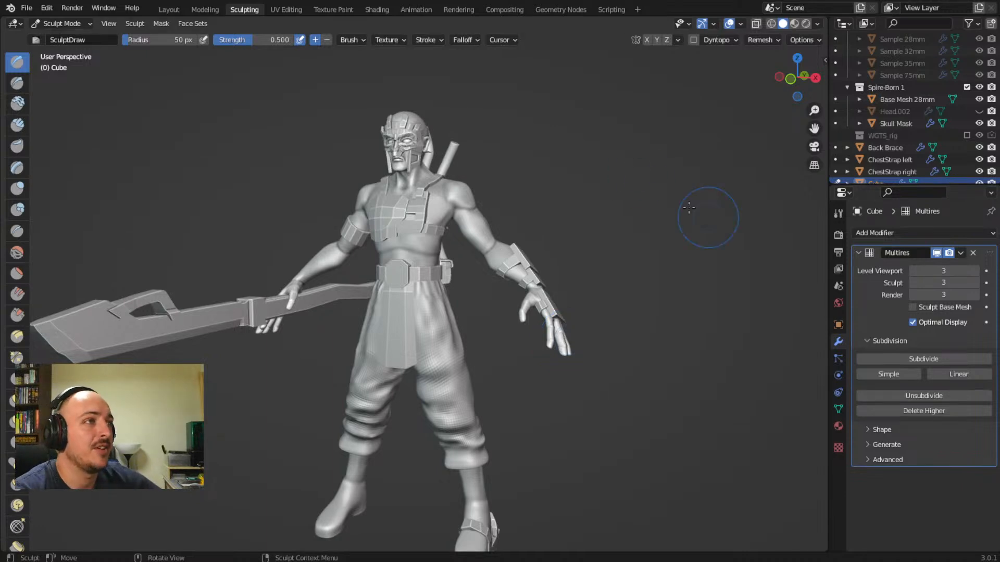
mouse_move(523, 225)
middle_mouse_down()
mouse_move(587, 232)
mouse_move(542, 241)
mouse_move(556, 286)
mouse_move(541, 271)
mouse_move(526, 292)
mouse_move(560, 290)
mouse_move(520, 284)
mouse_move(578, 283)
mouse_move(544, 284)
mouse_move(561, 269)
middle_mouse_up()
scroll(509, 268, "up", 6)
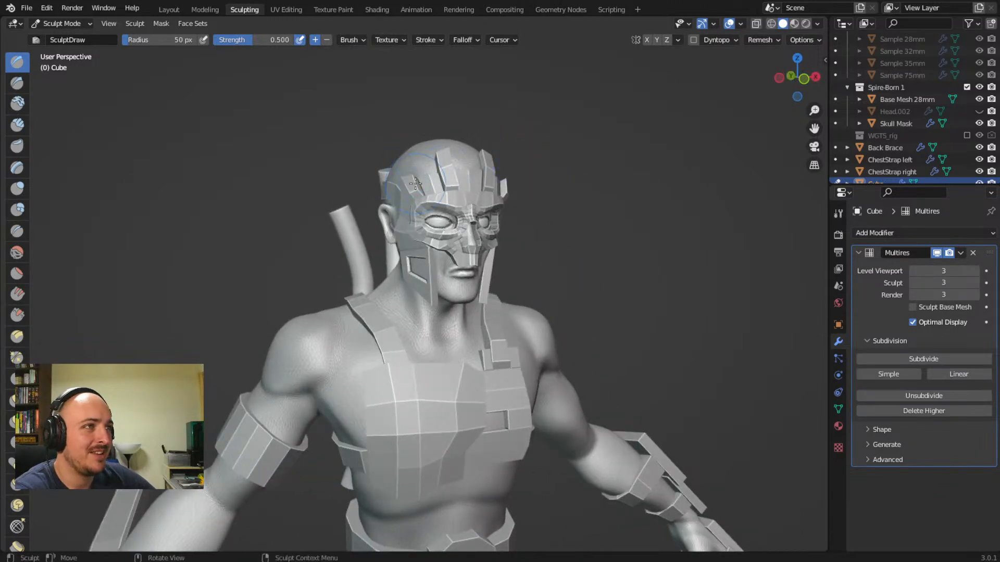
middle_click_drag(414, 183, 579, 192)
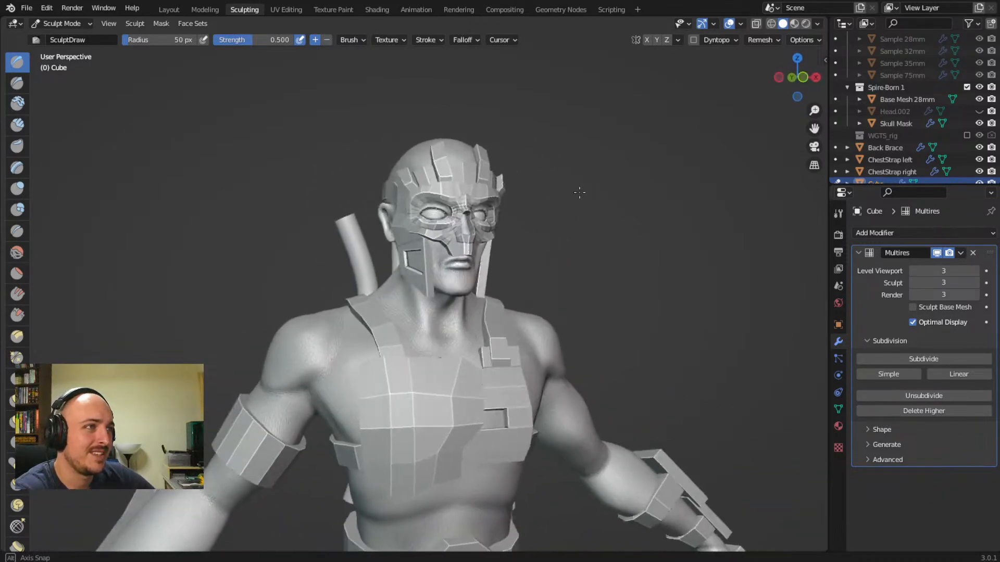
scroll(579, 192, "down", 5)
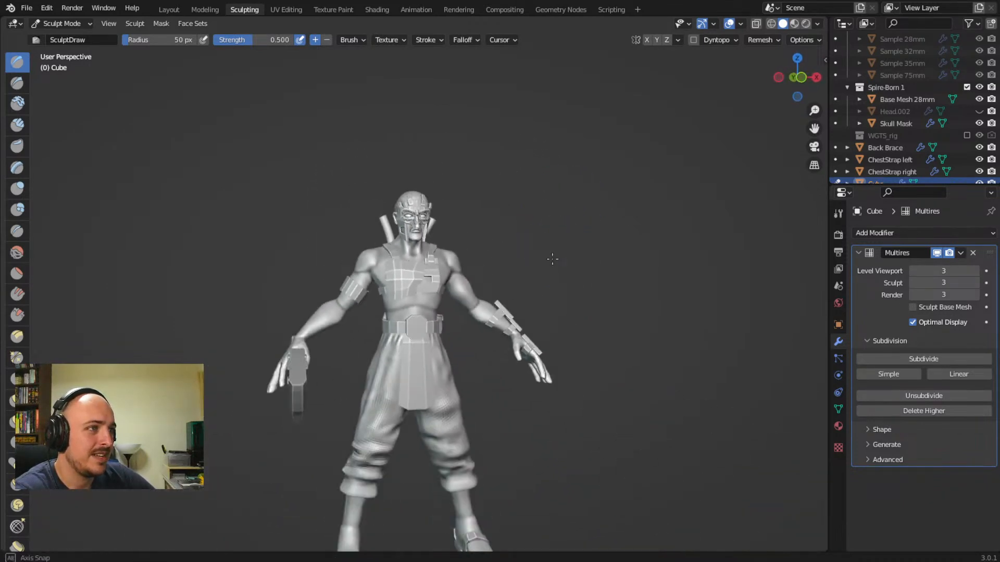
mouse_move(552, 259)
middle_mouse_down()
mouse_move(535, 259)
mouse_move(552, 277)
mouse_move(587, 278)
middle_mouse_up()
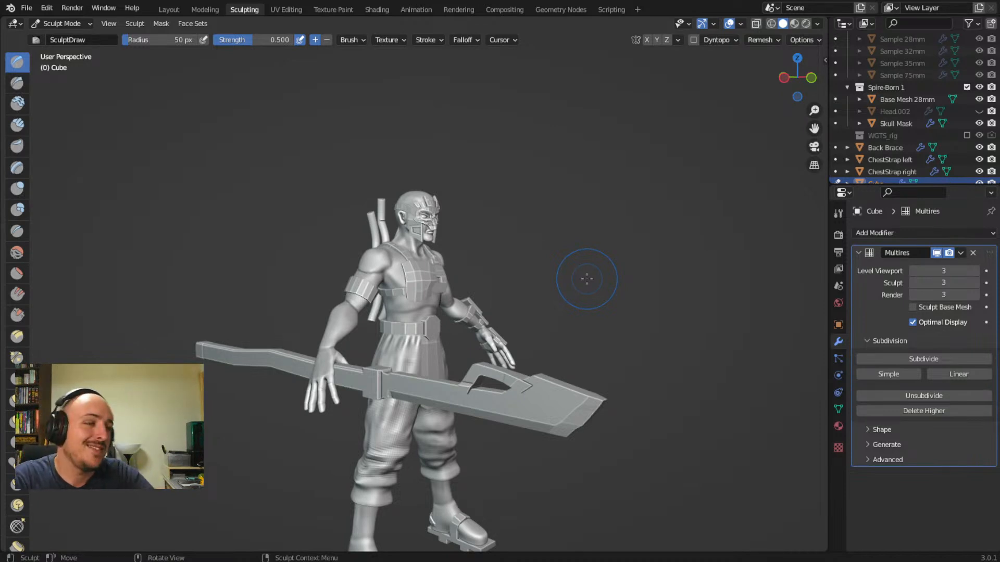
middle_click_drag(586, 276, 568, 283)
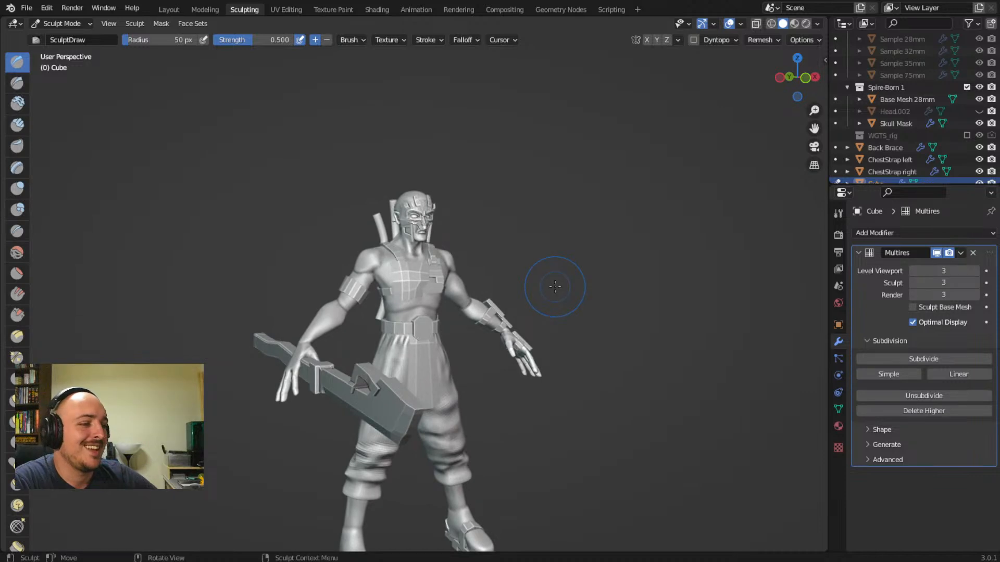